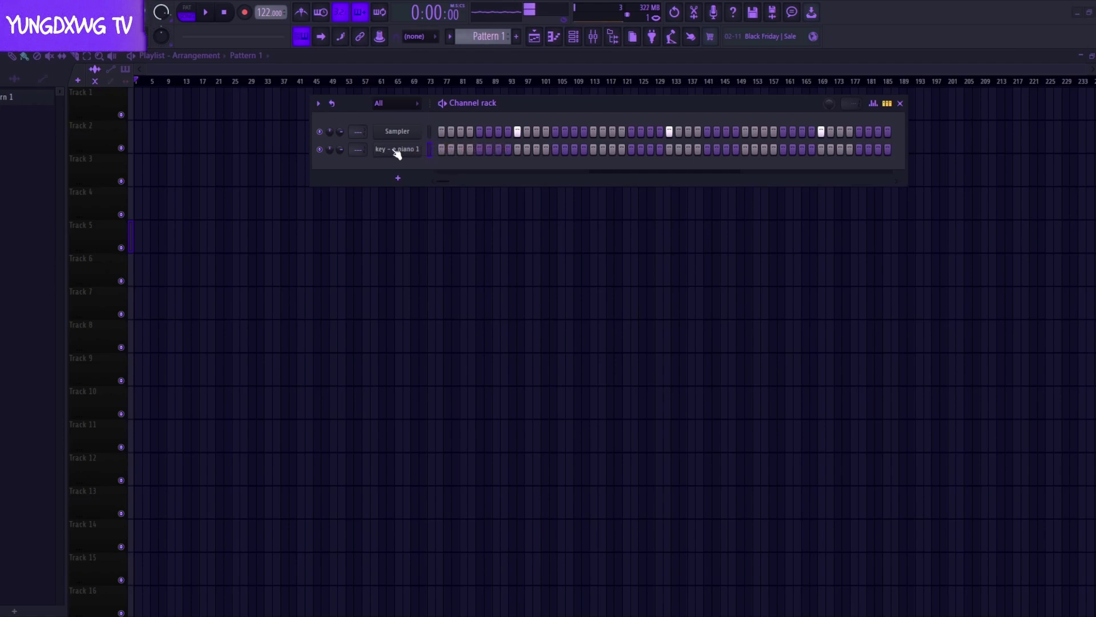
Open the piano roll of key - e piano 1 and build a G#4, C5, D#5, F5 and G5 chord from bar 1.
right_click(398, 151)
click(447, 149)
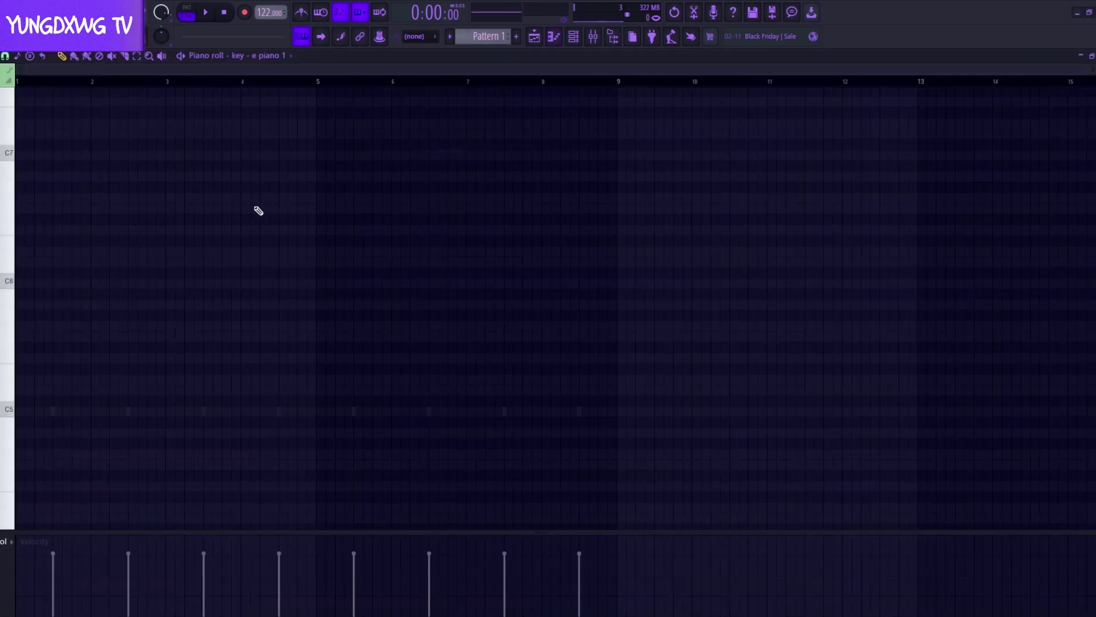
scroll(171, 263, down, 5)
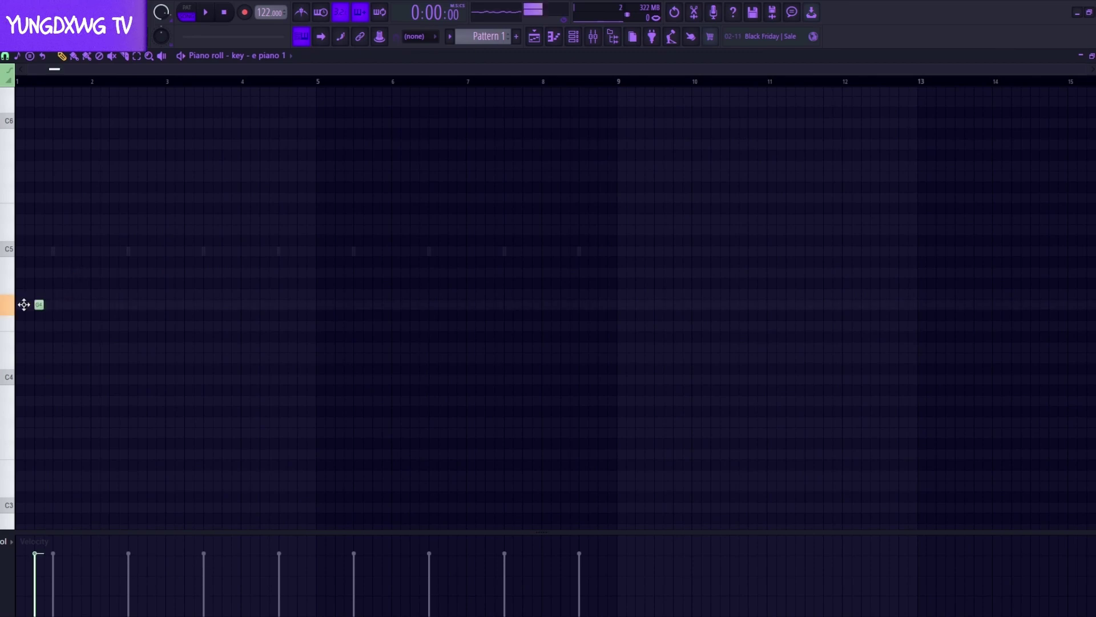
drag(47, 304, 47, 292)
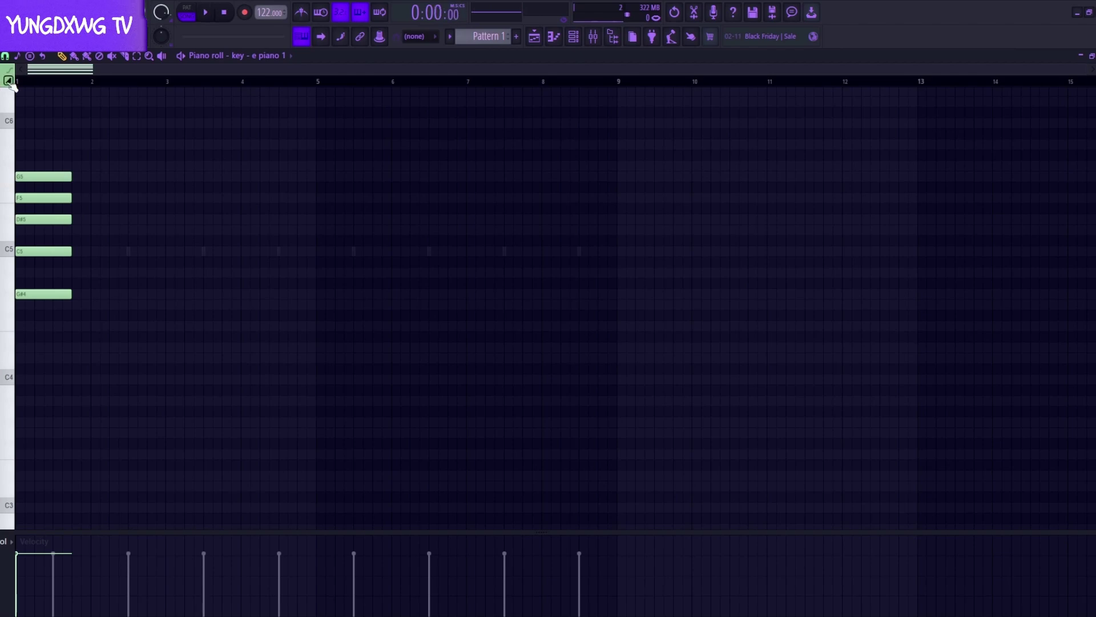
key(space)
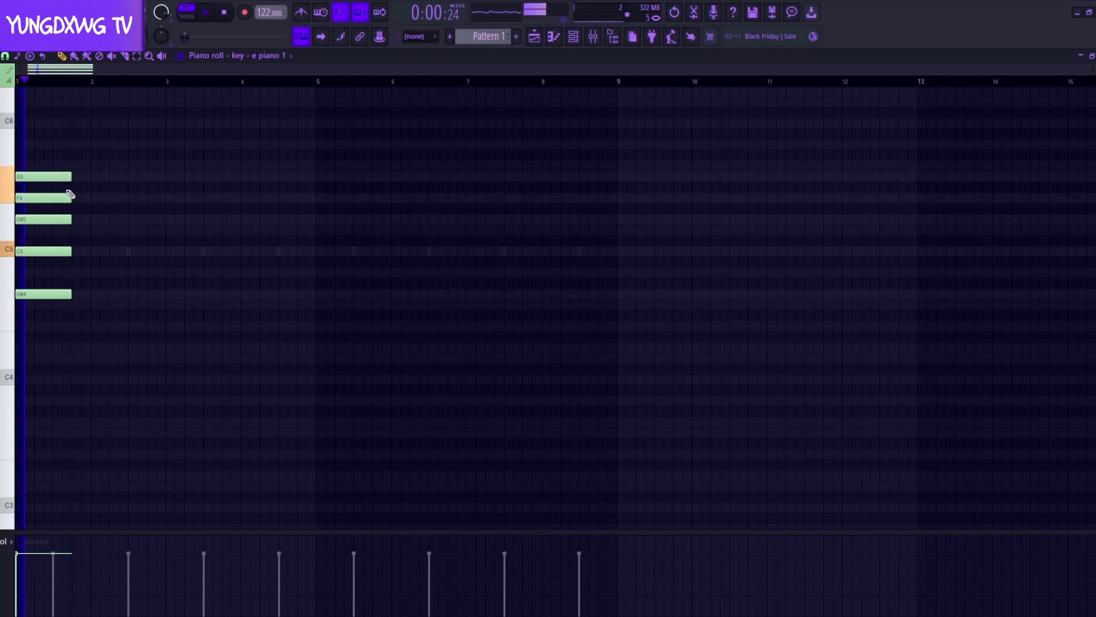
key(space)
Add a second chord of G4, A#4, D5 and G#5 directly after the first chord.
click(75, 304)
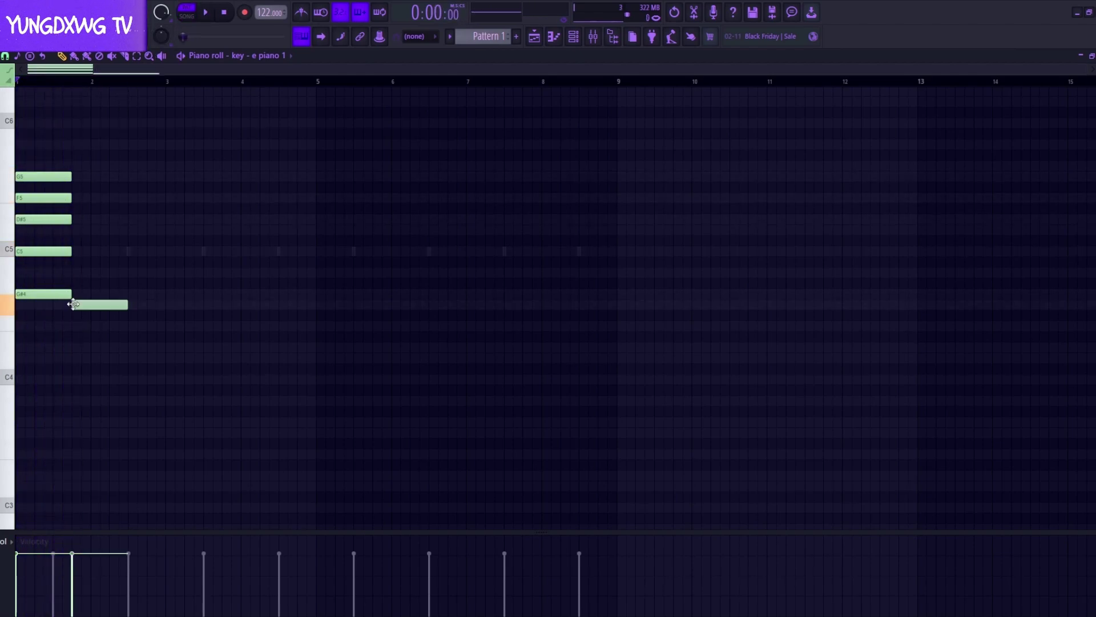
key(space)
click(77, 273)
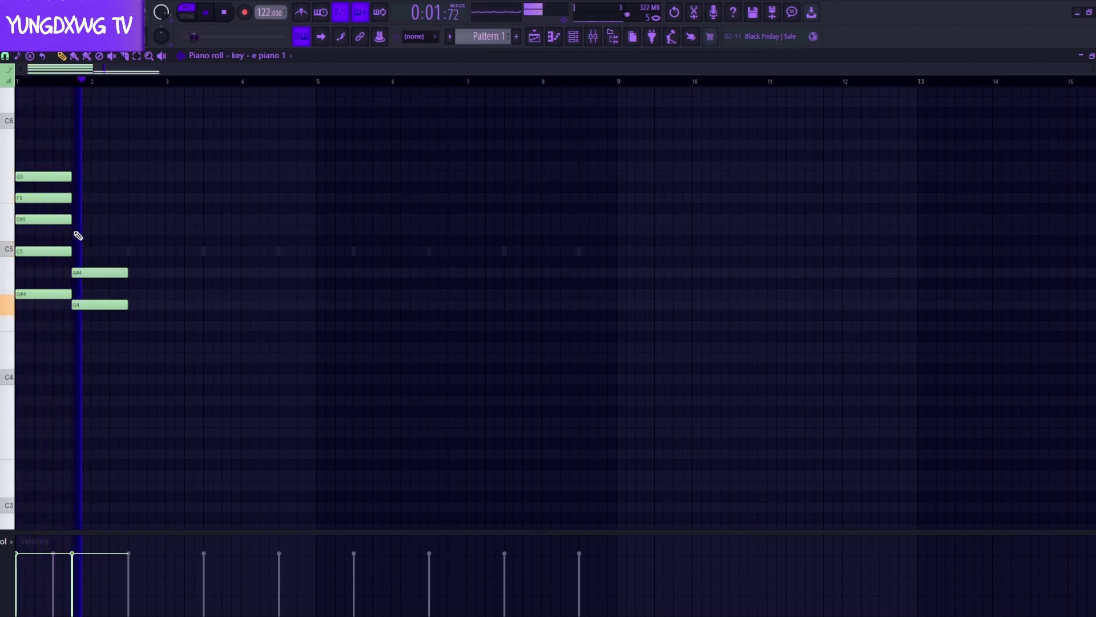
click(77, 230)
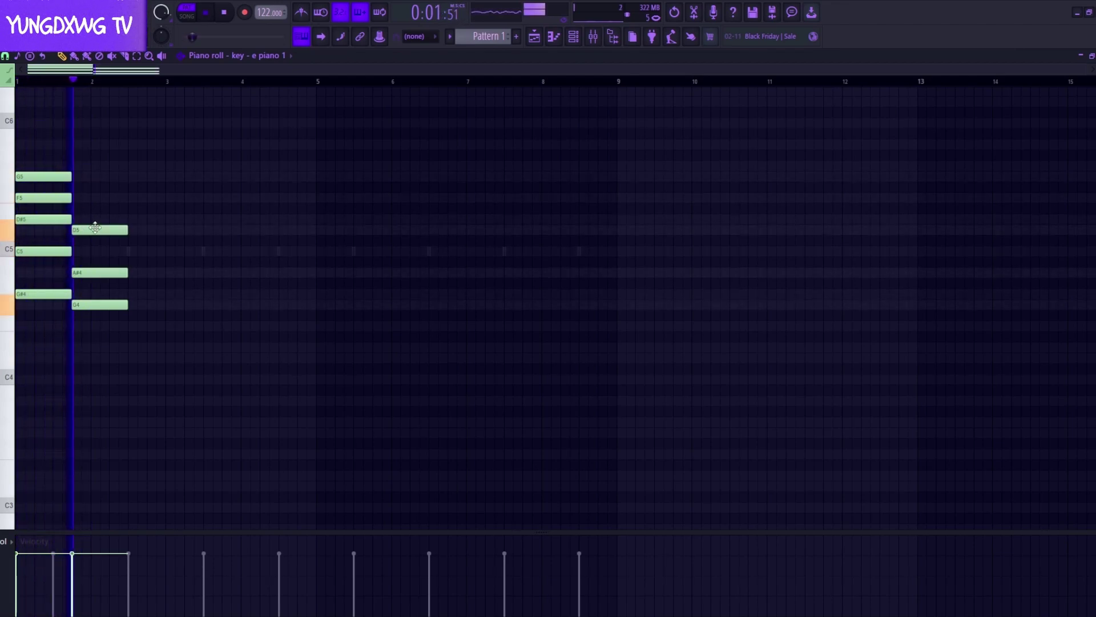
click(73, 166)
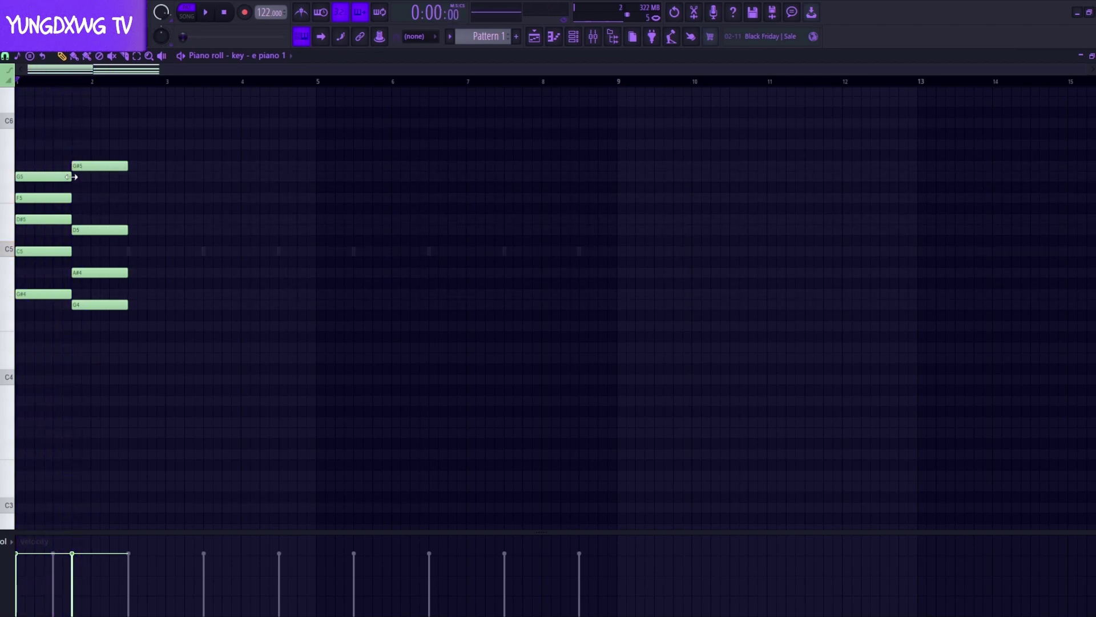
Add short C6 and D6 lead-in notes before the second chord and a C6 at its start.
scroll(36, 173, up, 3)
click(93, 125)
scroll(95, 134, up, 6)
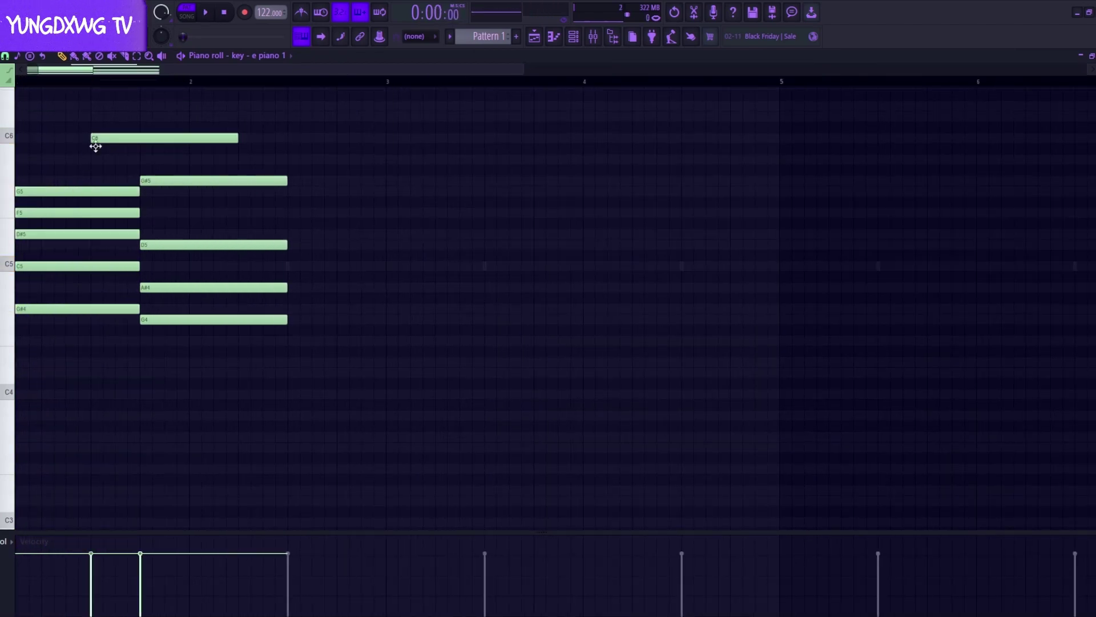
click(97, 187)
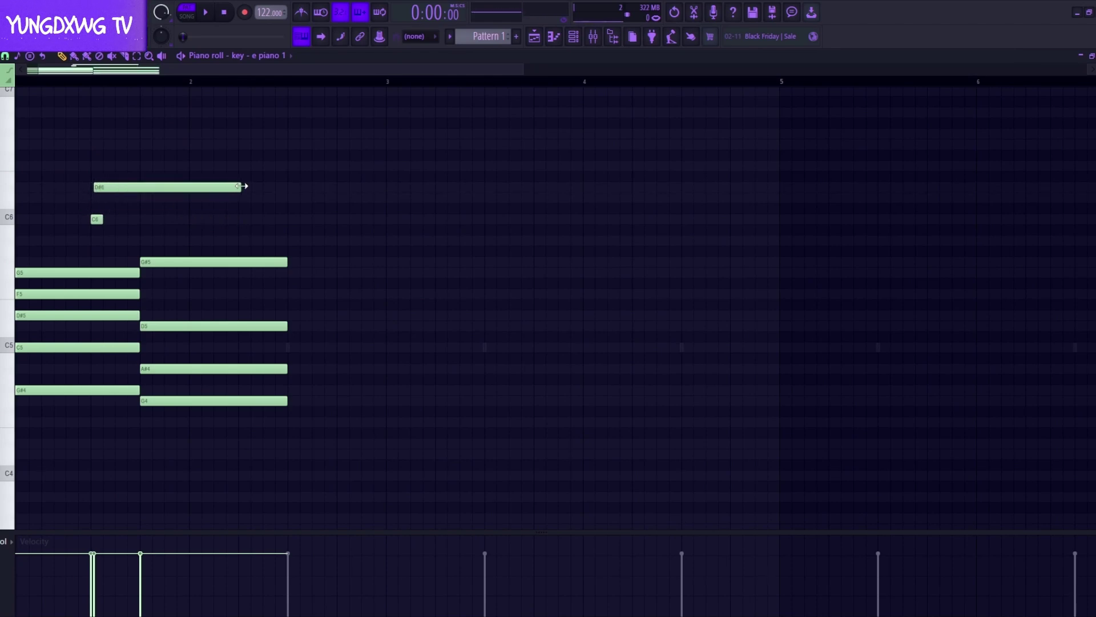
key(space)
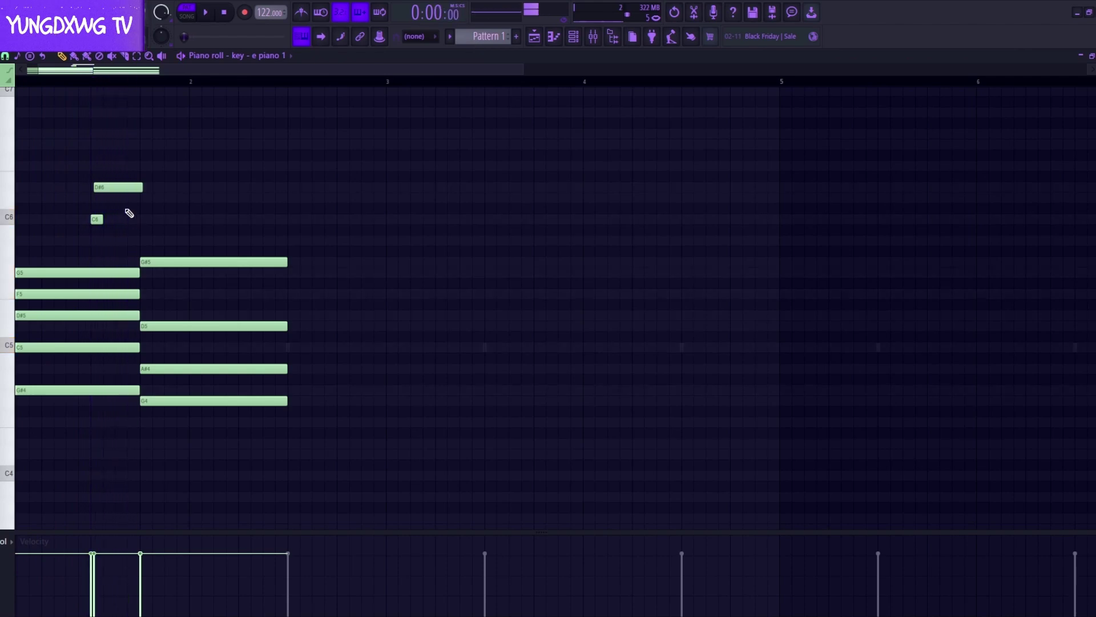
drag(114, 188, 139, 188)
drag(98, 219, 144, 199)
key(space)
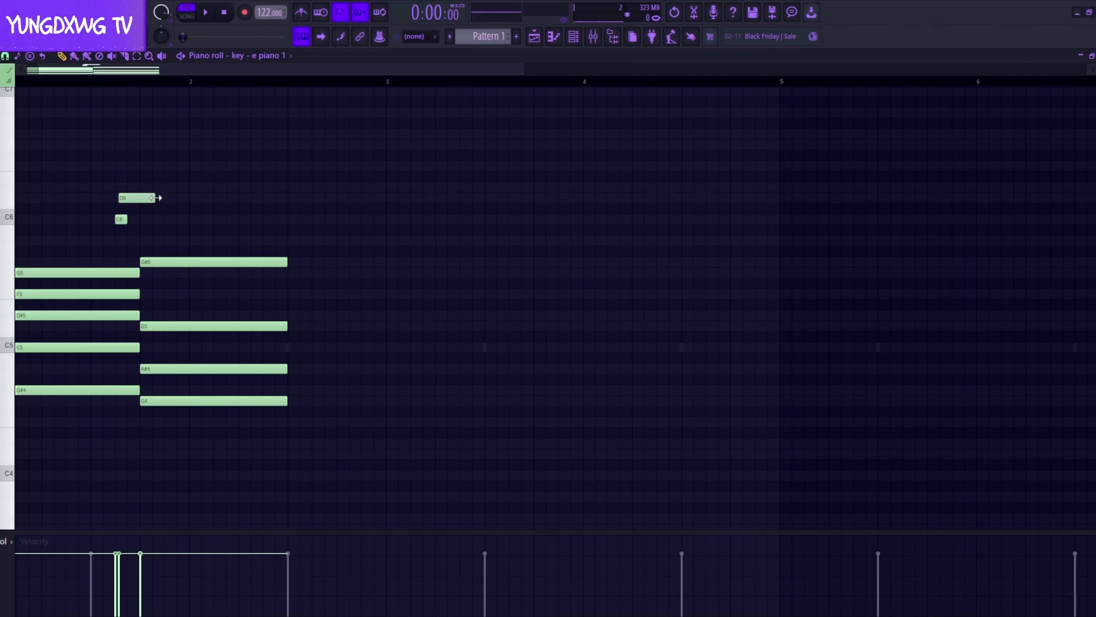
key(space)
click(143, 219)
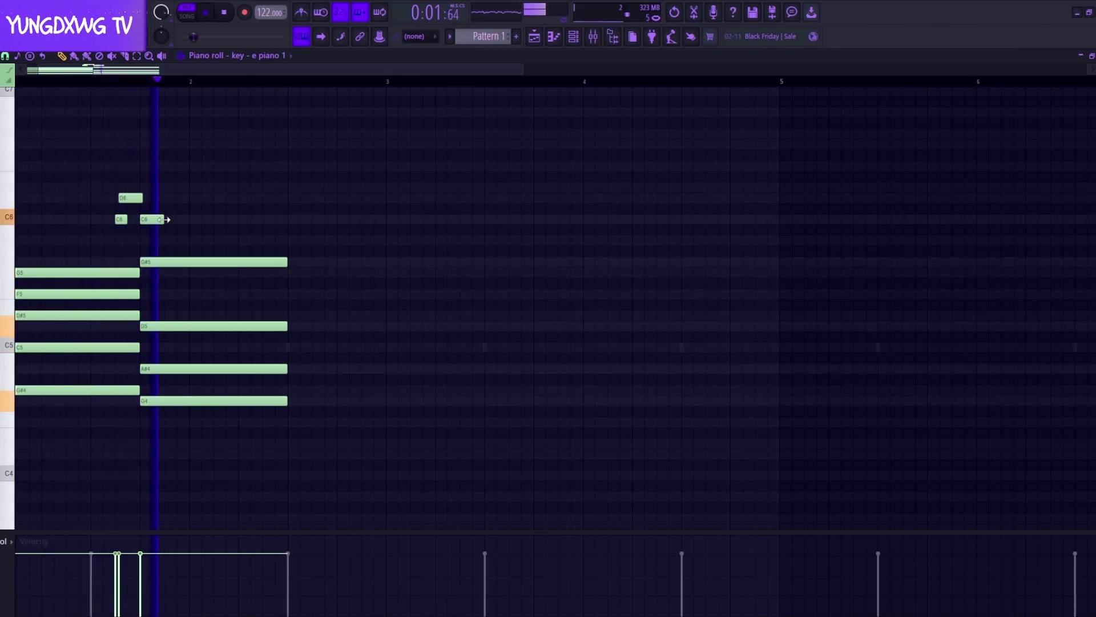
Shorten the second chord's G#5 to half the chord length and fill the other half with G5.
drag(164, 219, 215, 261)
click(216, 241)
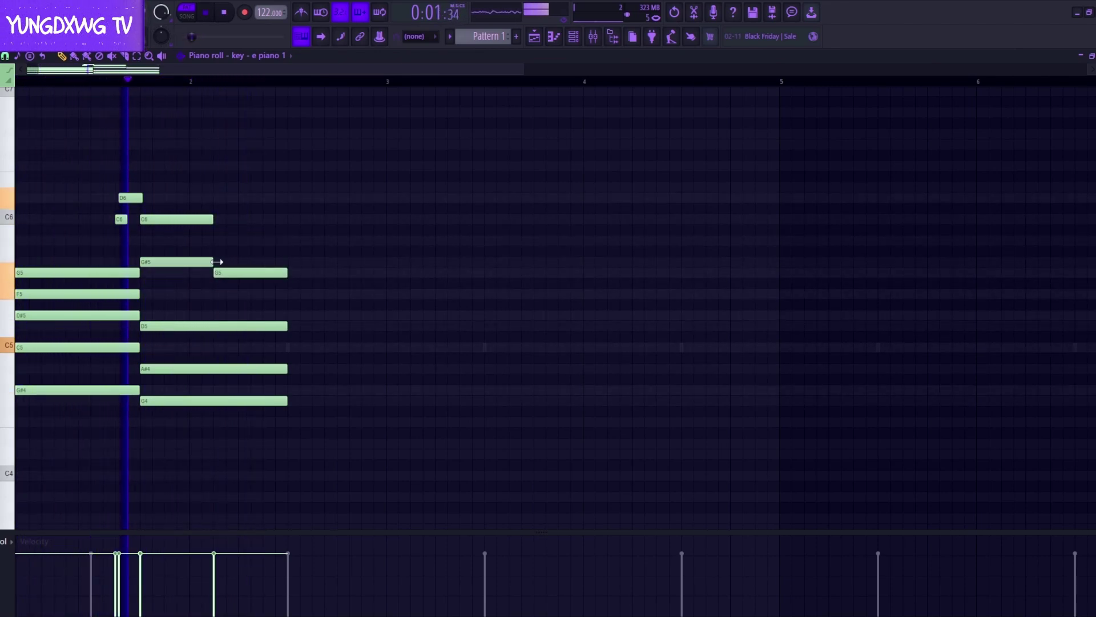
key(space)
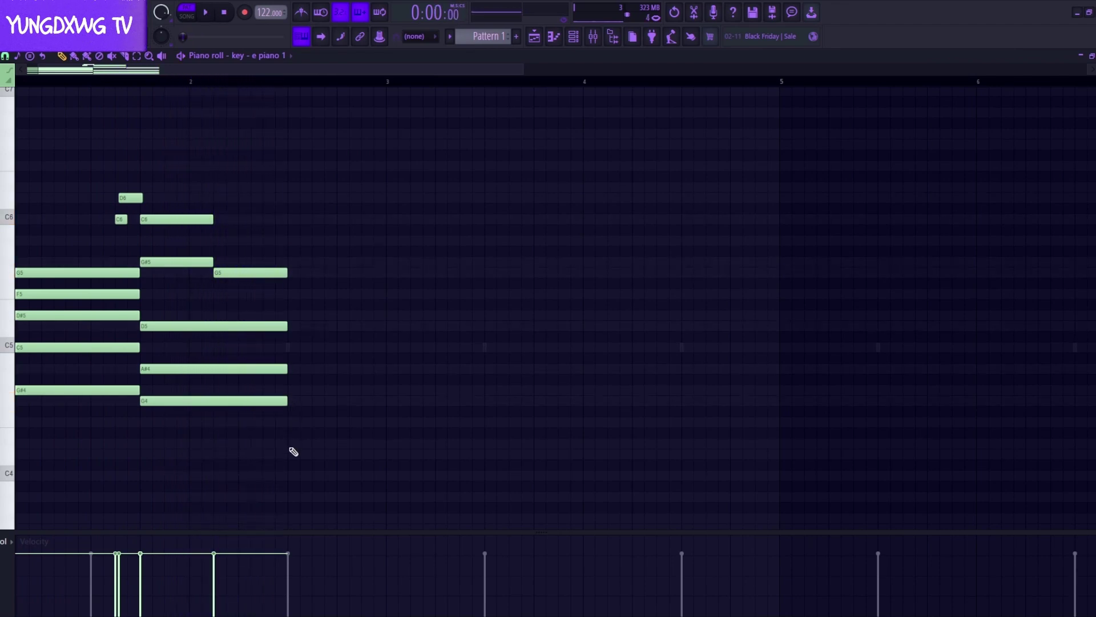
Add a third chord of C4, G4, D5, D#5 and F5 directly after the second chord.
click(290, 475)
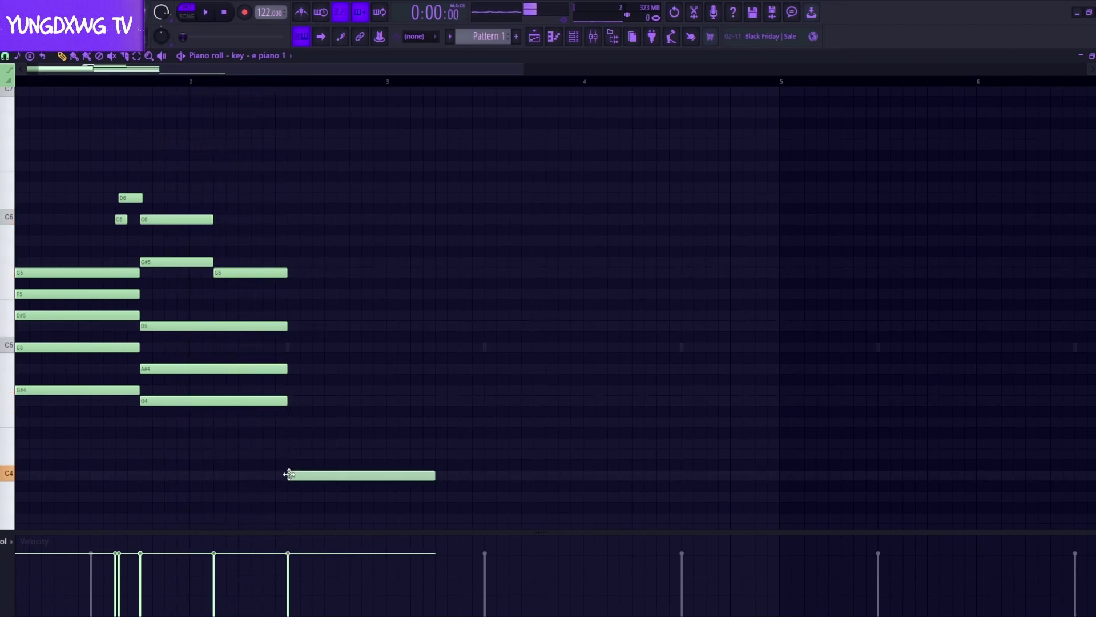
drag(307, 412, 311, 400)
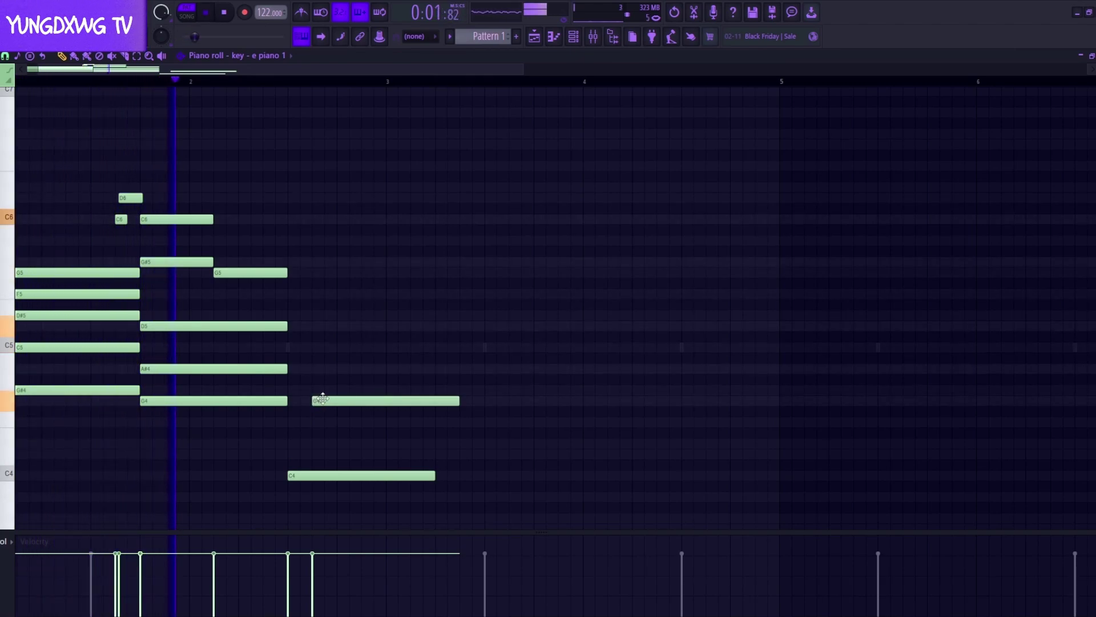
drag(321, 398, 295, 398)
key(space)
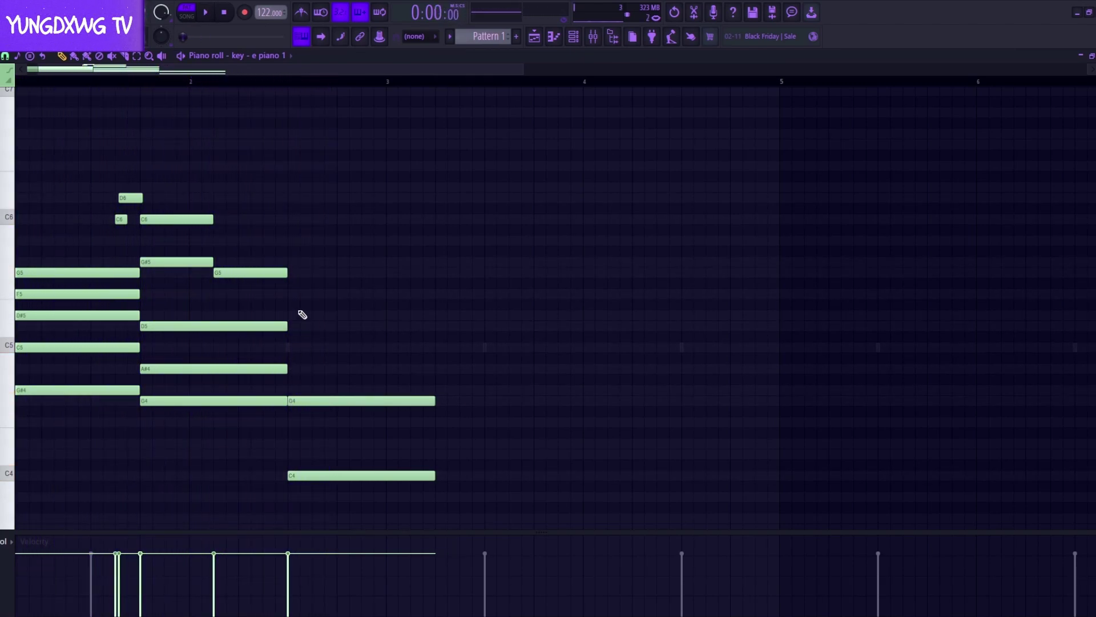
click(293, 293)
click(291, 315)
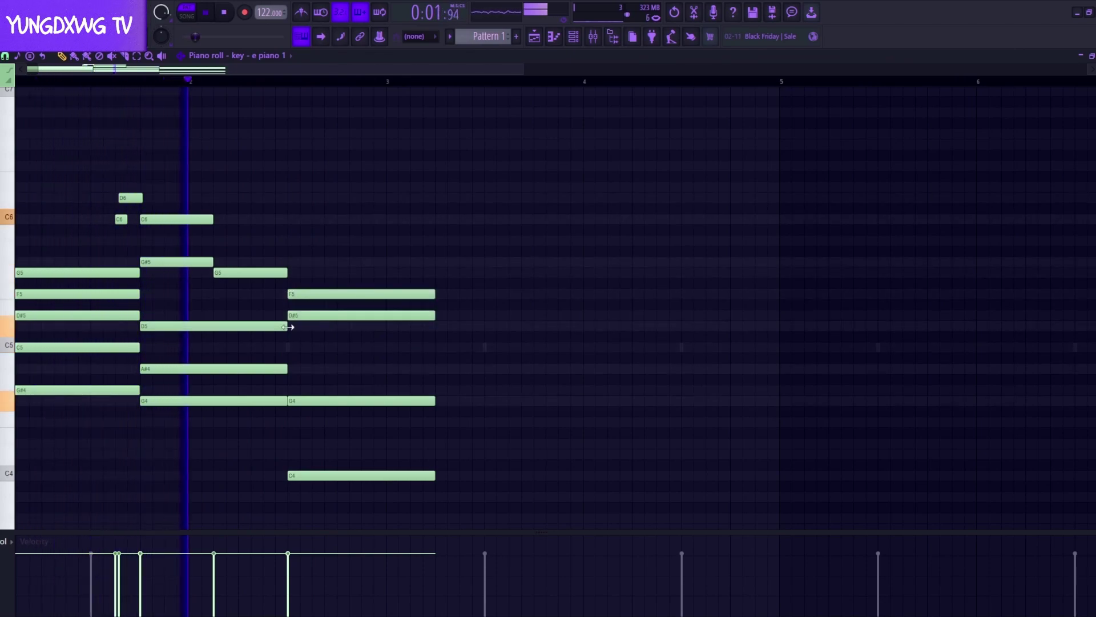
click(290, 326)
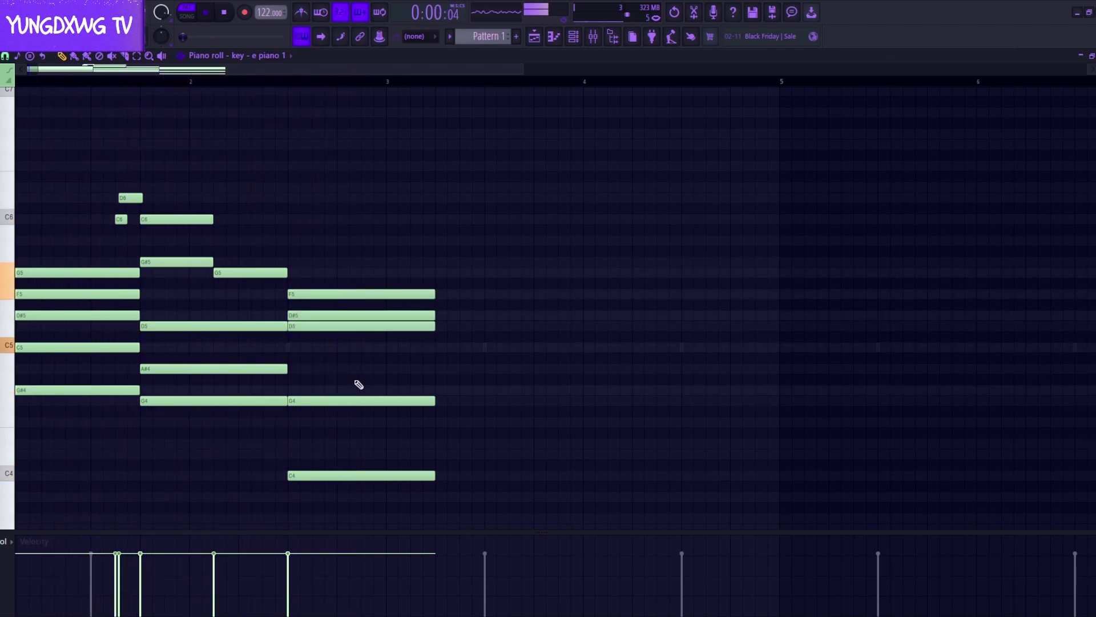
Shorten all notes of the third chord so they end at bar 3.
scroll(388, 444, down, 1)
drag(248, 501, 325, 292)
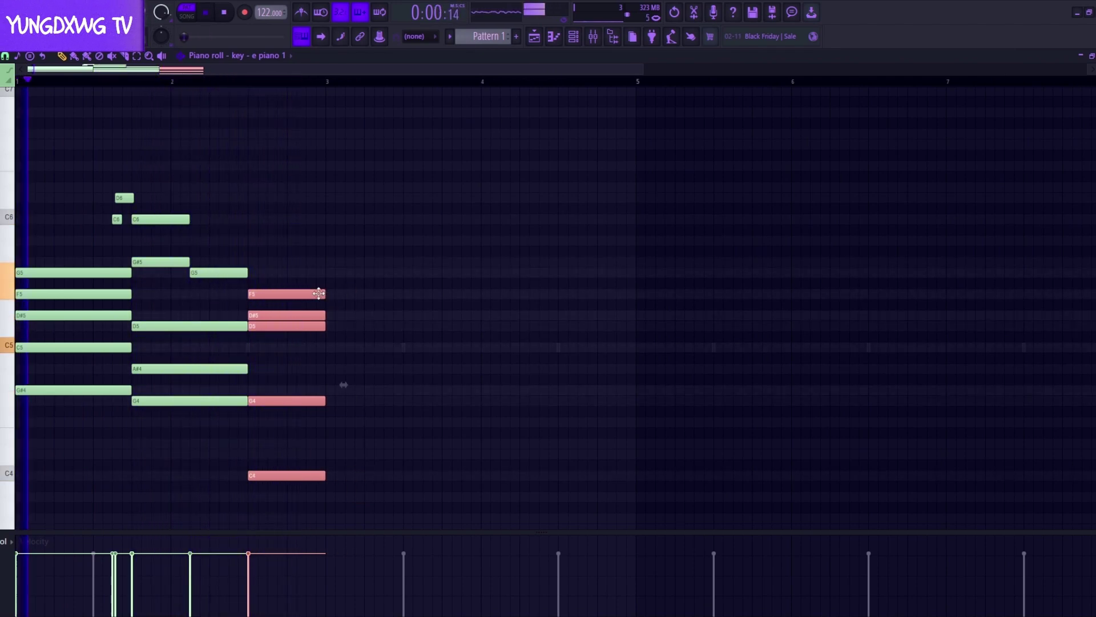
key(space)
Write a high melody over the first chord with two short G6 notes followed by A#6, C7 and A#6.
click(116, 219)
scroll(80, 215, up, 3)
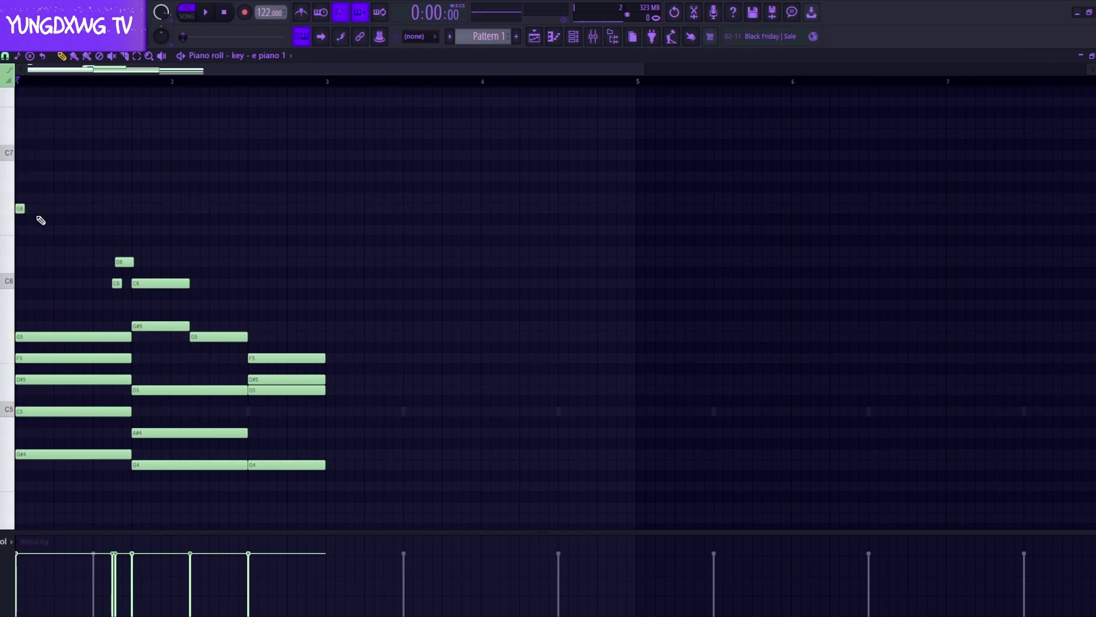
scroll(34, 219, up, 3)
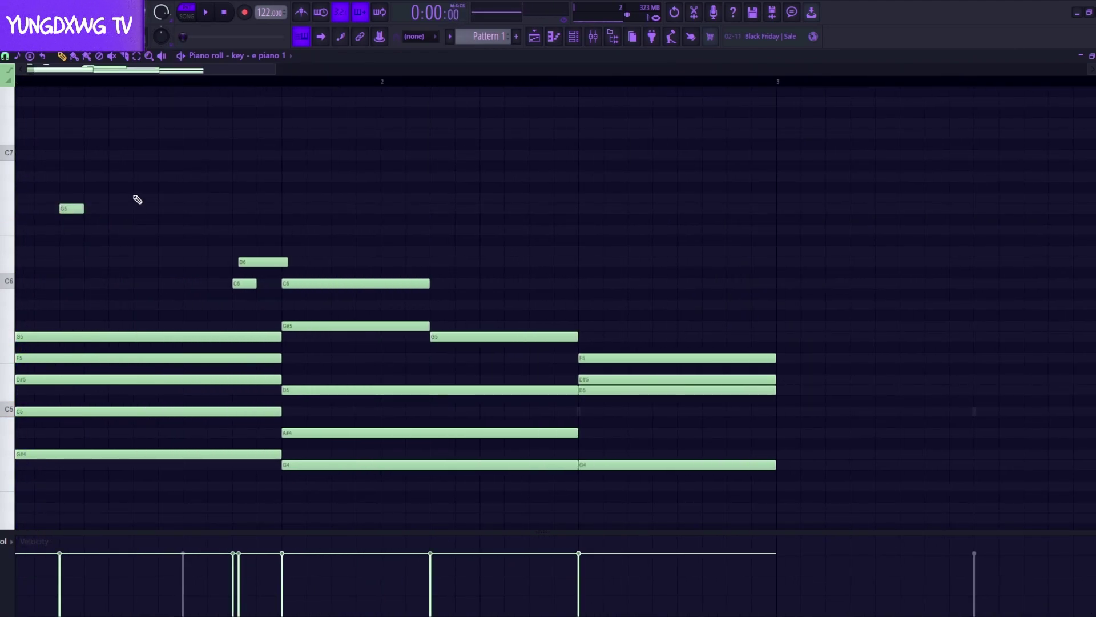
click(210, 177)
drag(280, 177, 255, 179)
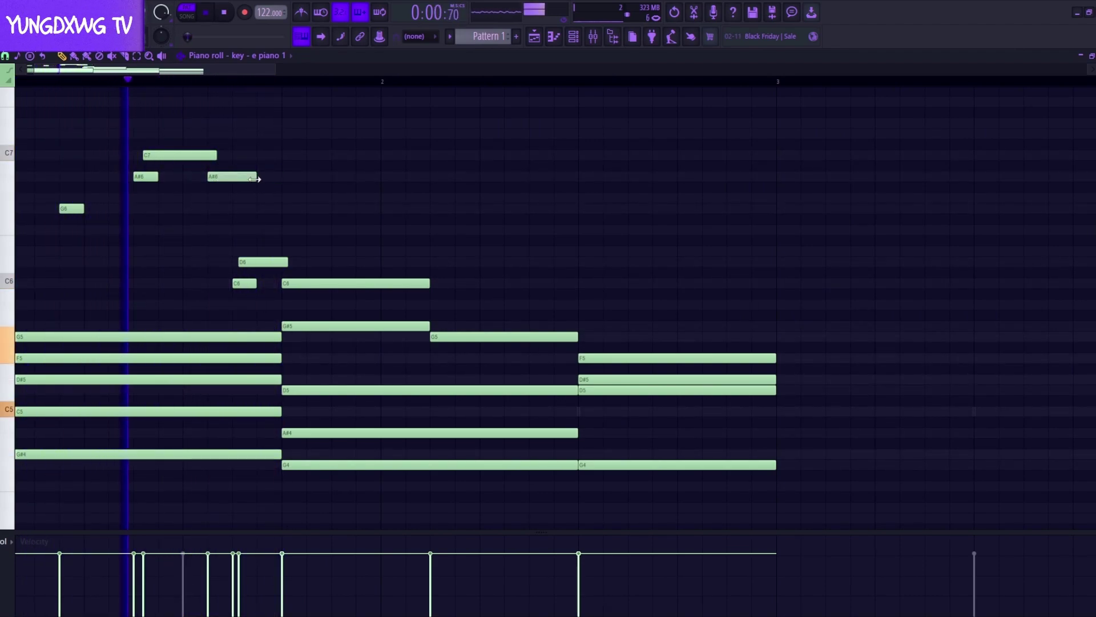
key(space)
Delete the C6, D6 and C6 notes above the chords and play the pattern back.
drag(350, 299, 216, 257)
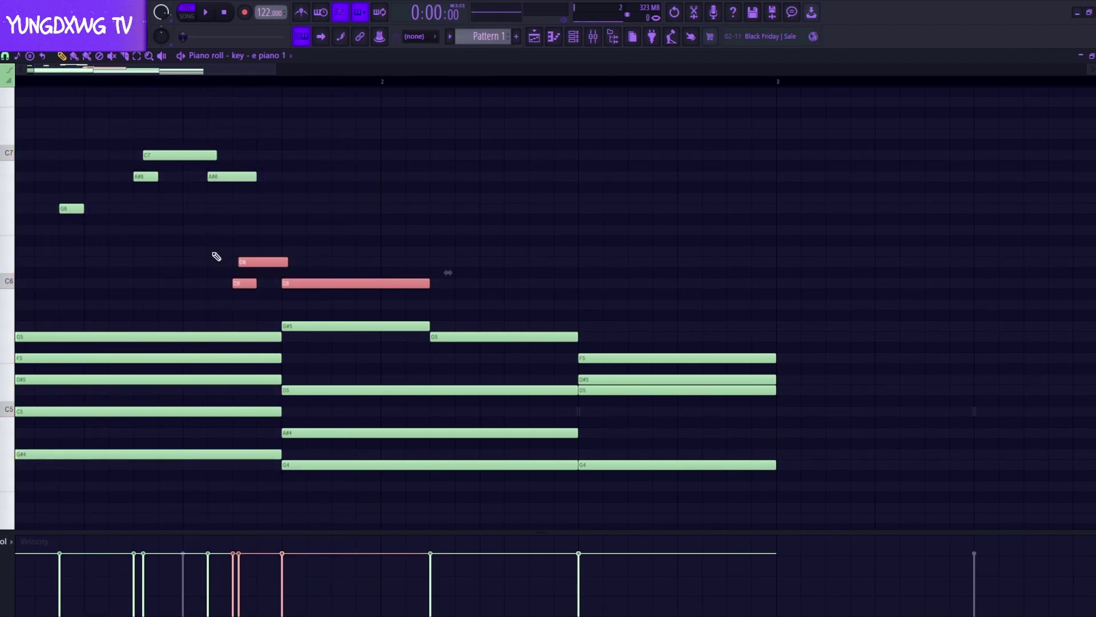
key(Delete)
scroll(212, 244, down, 8)
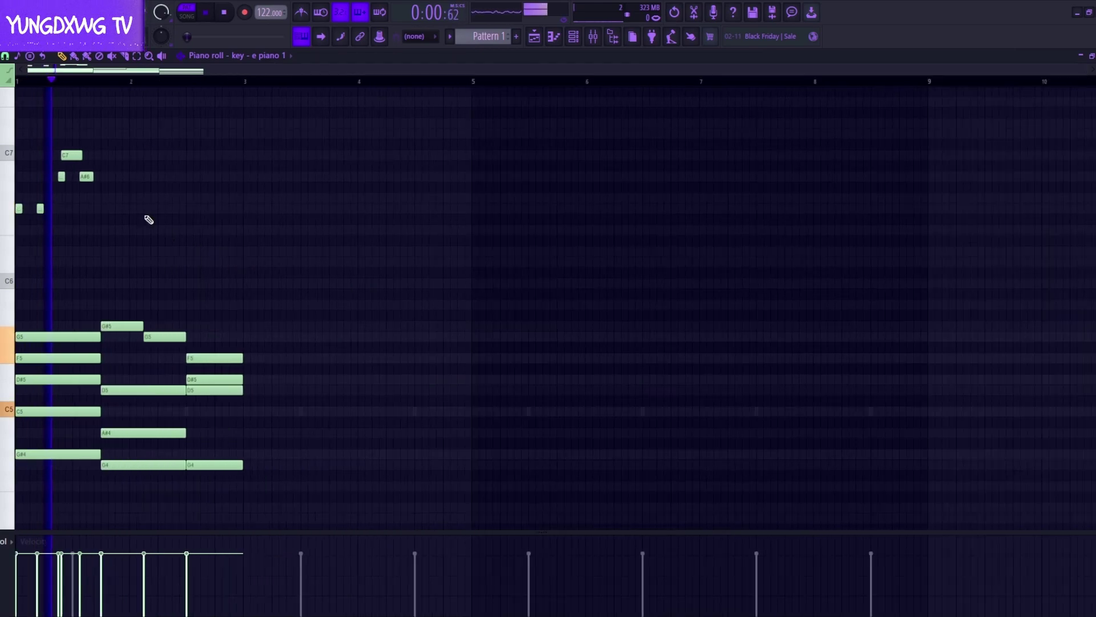
scroll(18, 203, up, 4)
key(space)
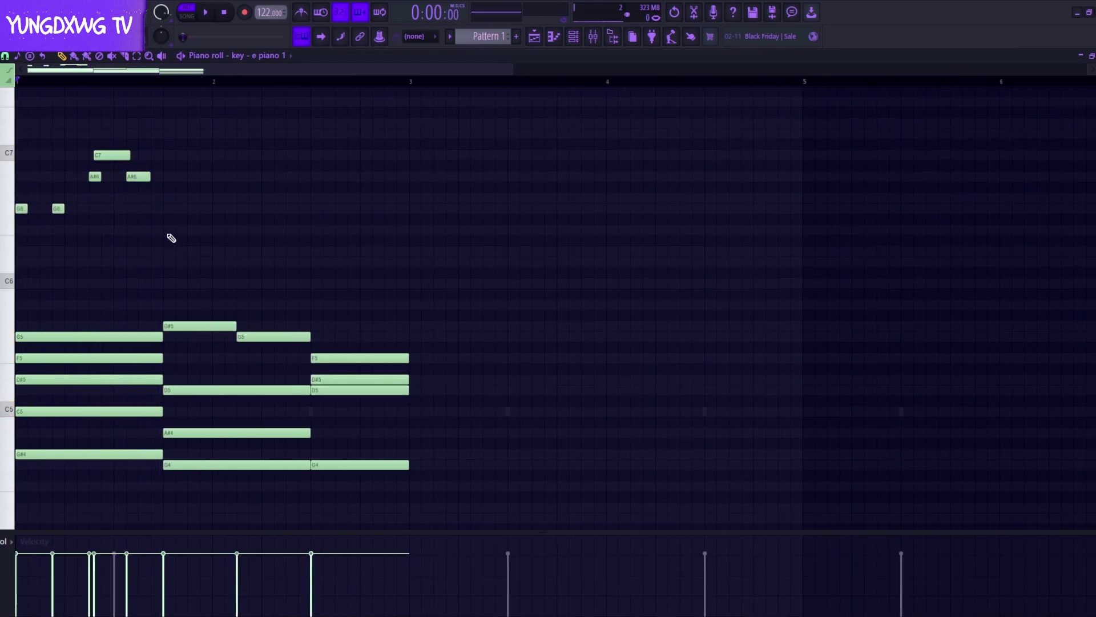
Continue the melody over the second chord with a short D#6 at its start, followed by overlapping F6 and G6.
click(194, 210)
key(space)
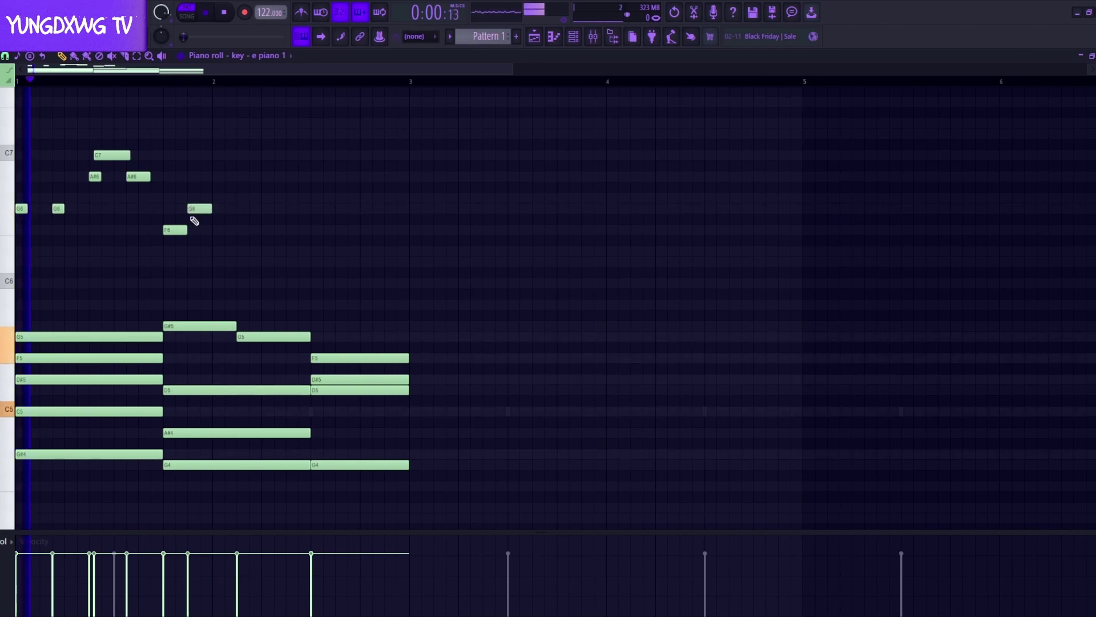
drag(177, 229, 189, 230)
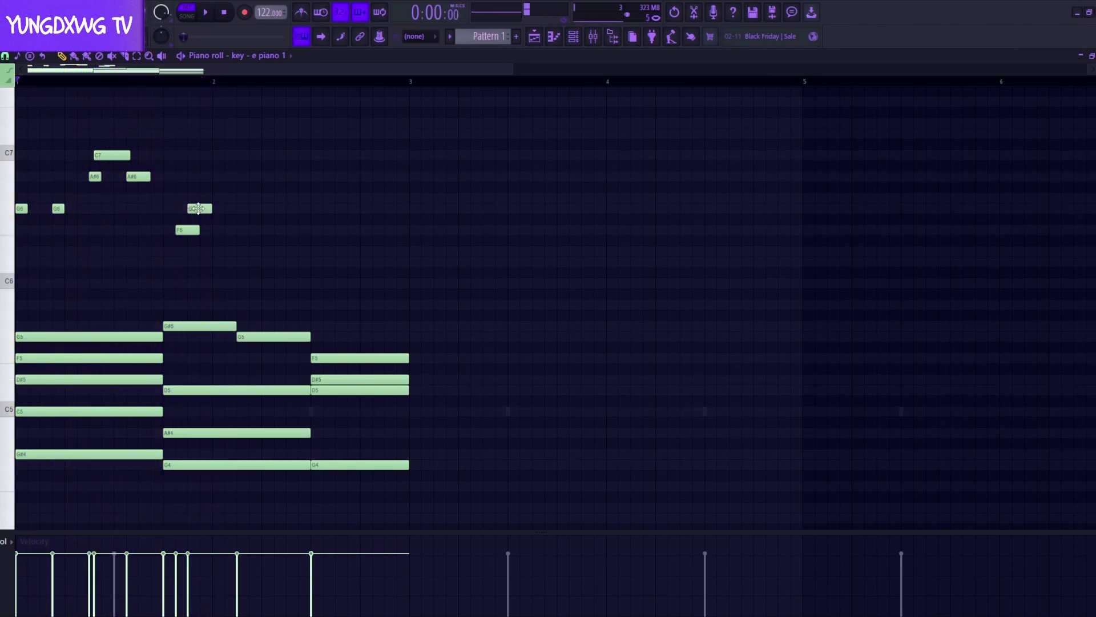
key(ctrl+z)
mouse_move(189, 208)
mouse_down()
mouse_move(177, 209)
mouse_move(177, 229)
mouse_move(173, 212)
mouse_move(208, 254)
mouse_up()
key(space)
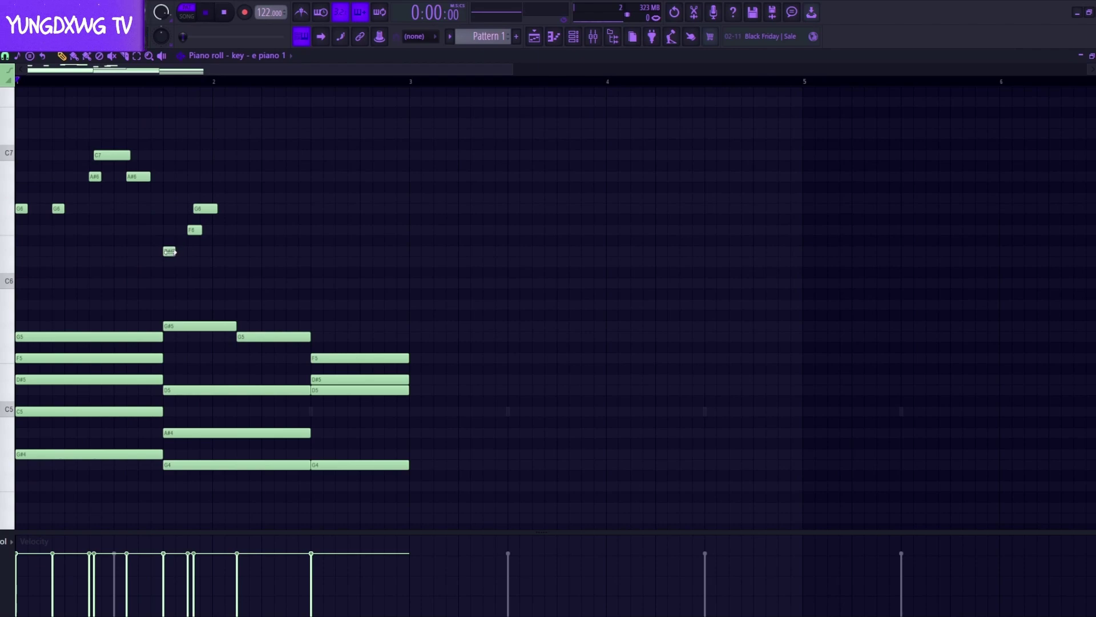
Add a short G6 over the second chord's G5 and a short D6 before the third chord.
key(space)
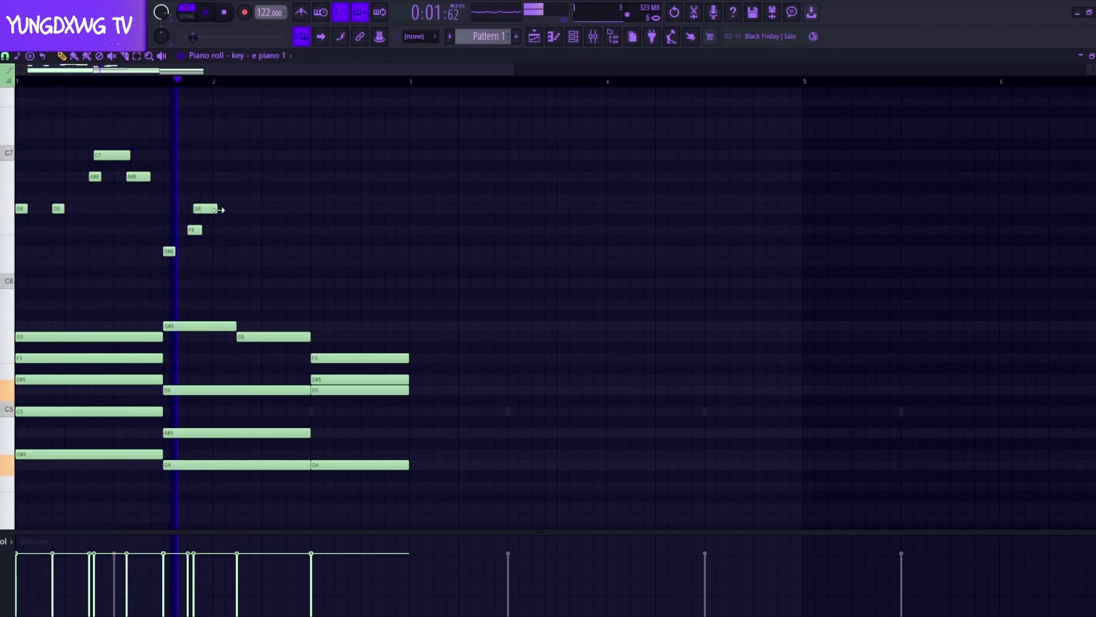
key(space)
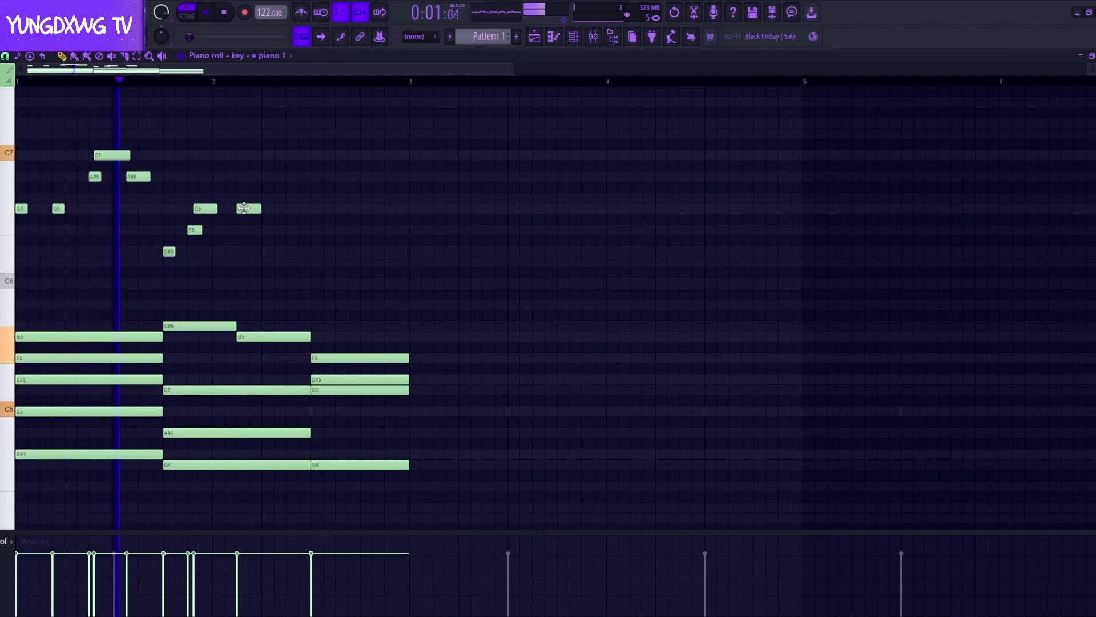
drag(260, 209, 249, 209)
key(space)
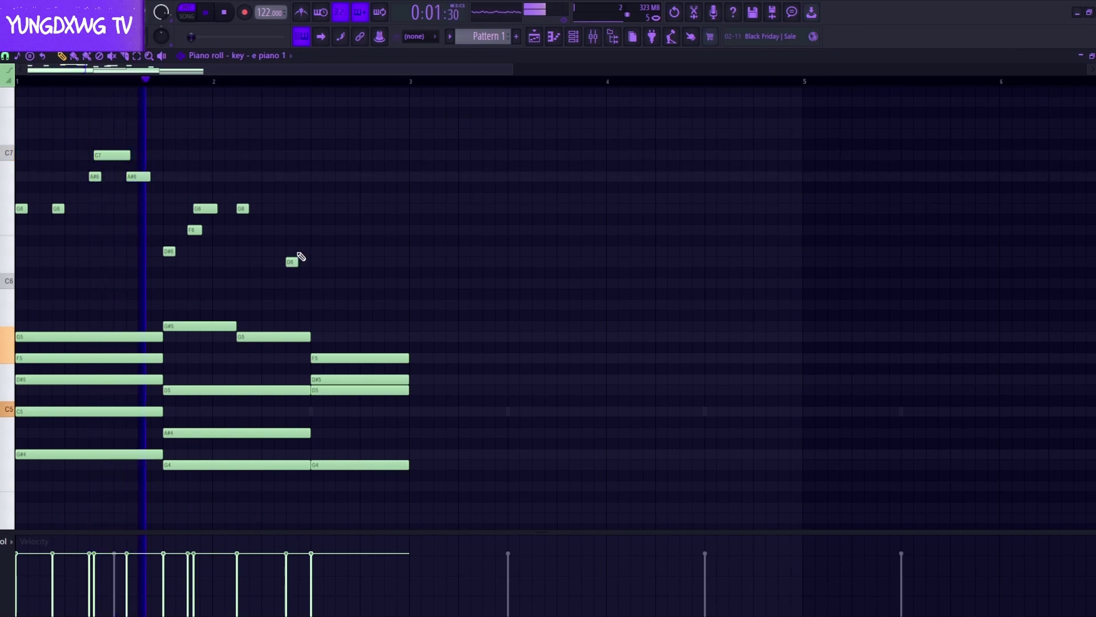
Continue the melody into the third chord with short rising D#6, F6, G6 and G#6 notes.
click(304, 252)
click(316, 230)
click(341, 209)
click(353, 198)
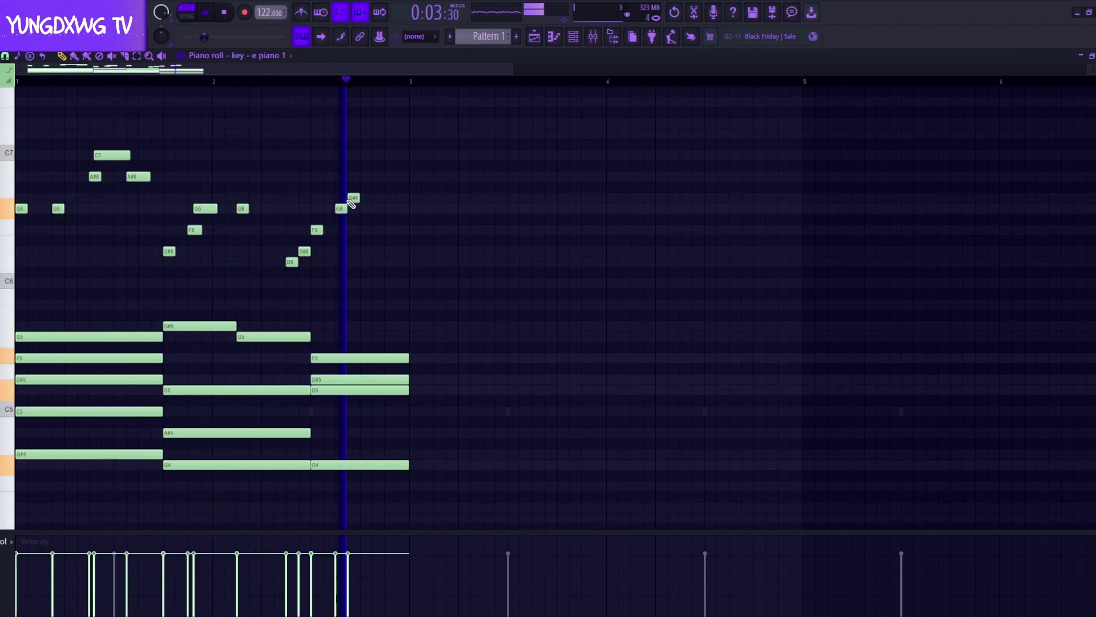
key(space)
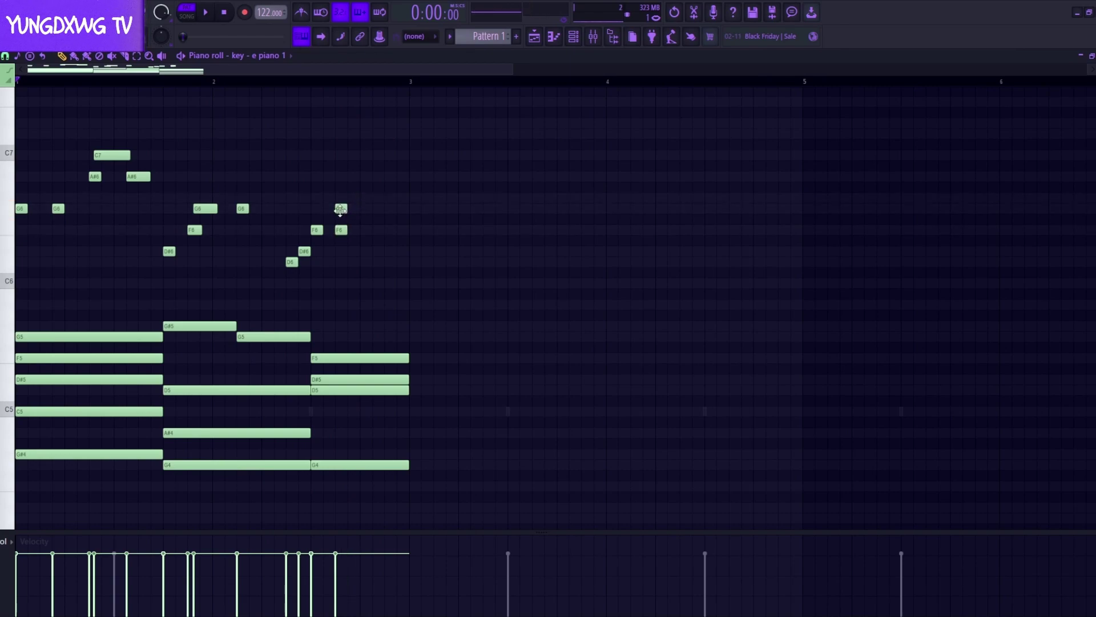
Finish the melody over the third chord by lengthening the last G6 and adding an F6 up to bar 3, then play it back.
key(space)
drag(346, 210, 376, 209)
click(380, 229)
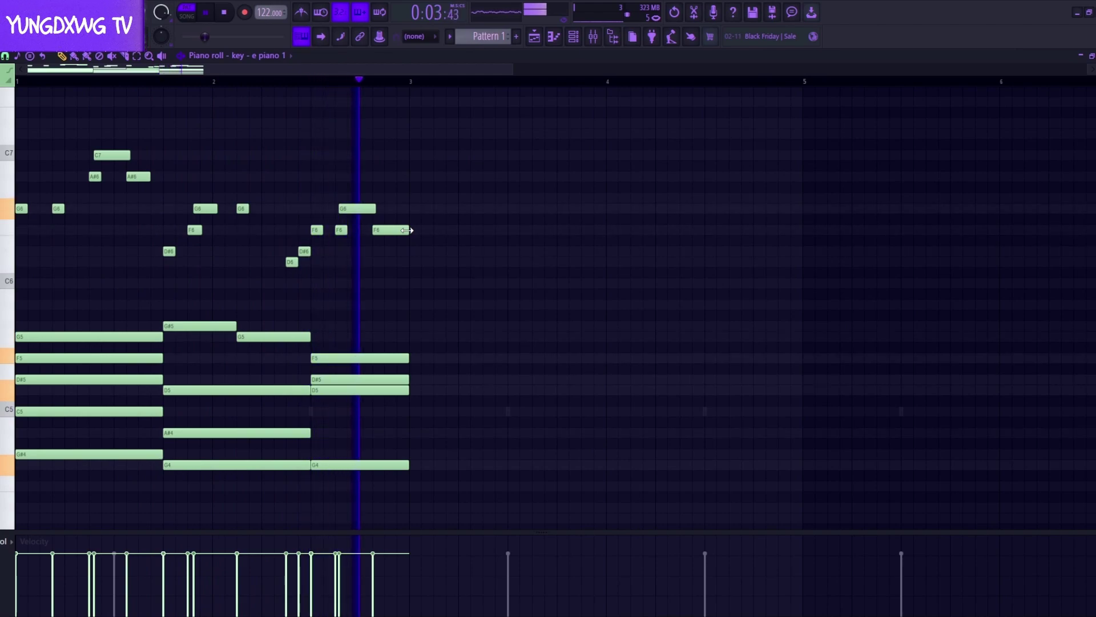
key(space)
key(space)
Duplicate the two-bar chords and melody three times to fill eight bars.
scroll(400, 274, down, 3)
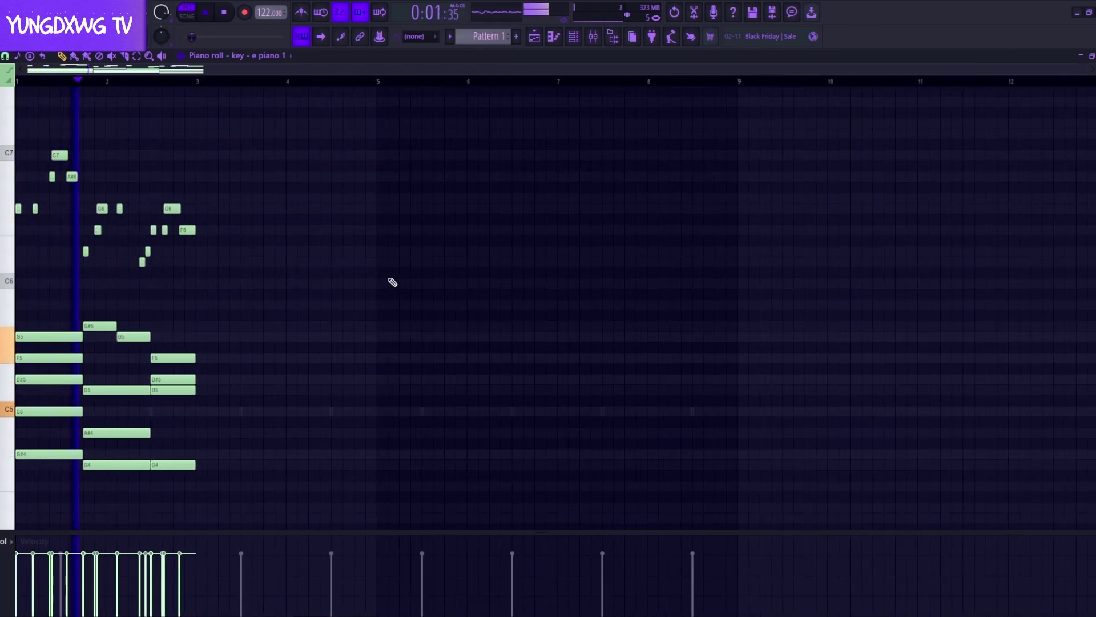
key(ctrl+b)
key(ctrl+b)
scroll(445, 333, down, 5)
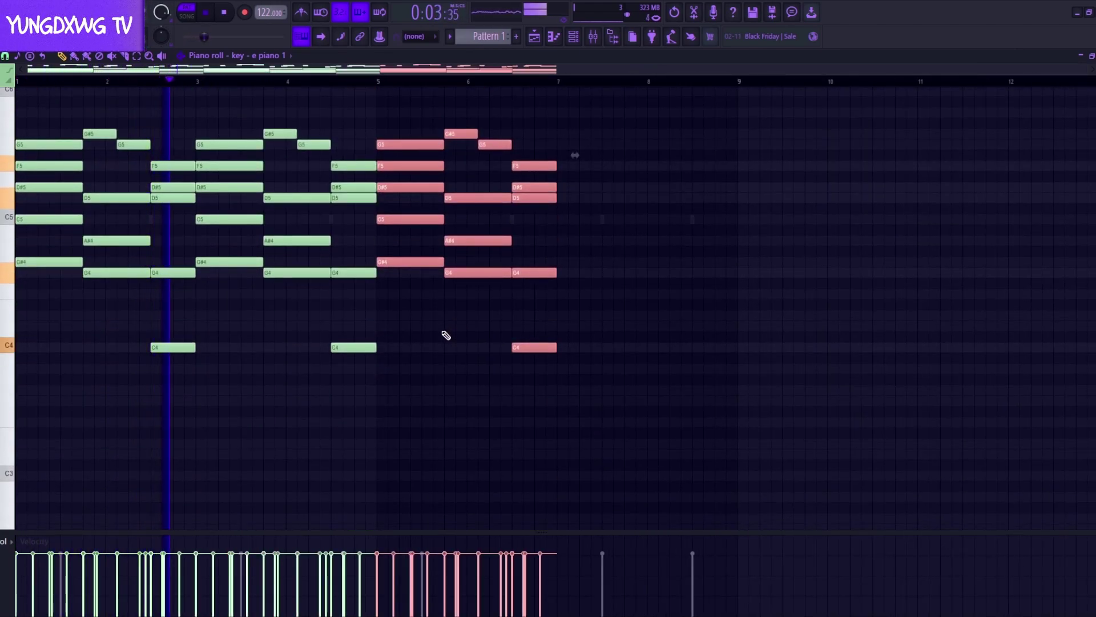
key(ctrl+b)
scroll(456, 343, up, 5)
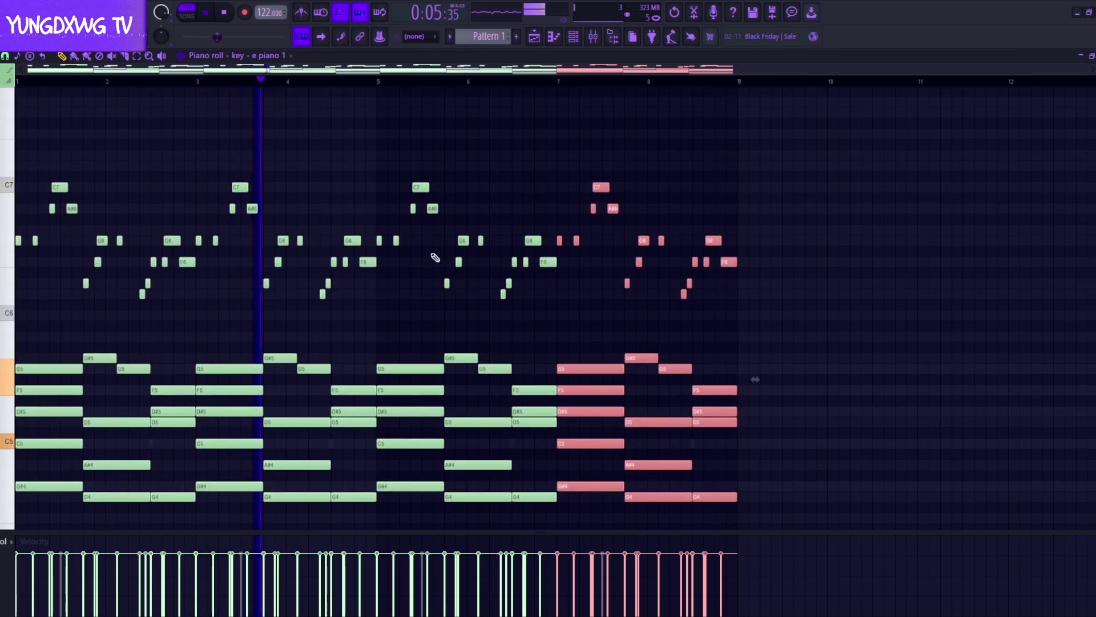
Lower the short D6 before the third chord to C6 in the first and third repeats of the phrase.
ctrl+scroll(310, 242, up, 3)
ctrl+scroll(310, 242, down, 3)
ctrl+scroll(103, 276, up, 1)
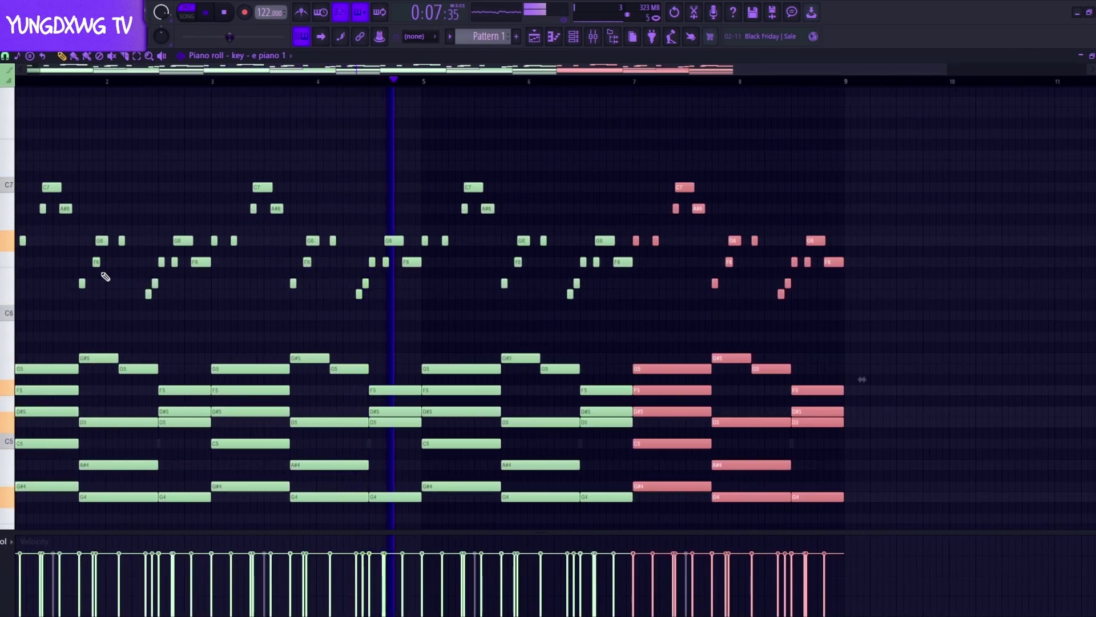
ctrl+scroll(105, 294, up, 3)
ctrl+scroll(241, 285, down, 2)
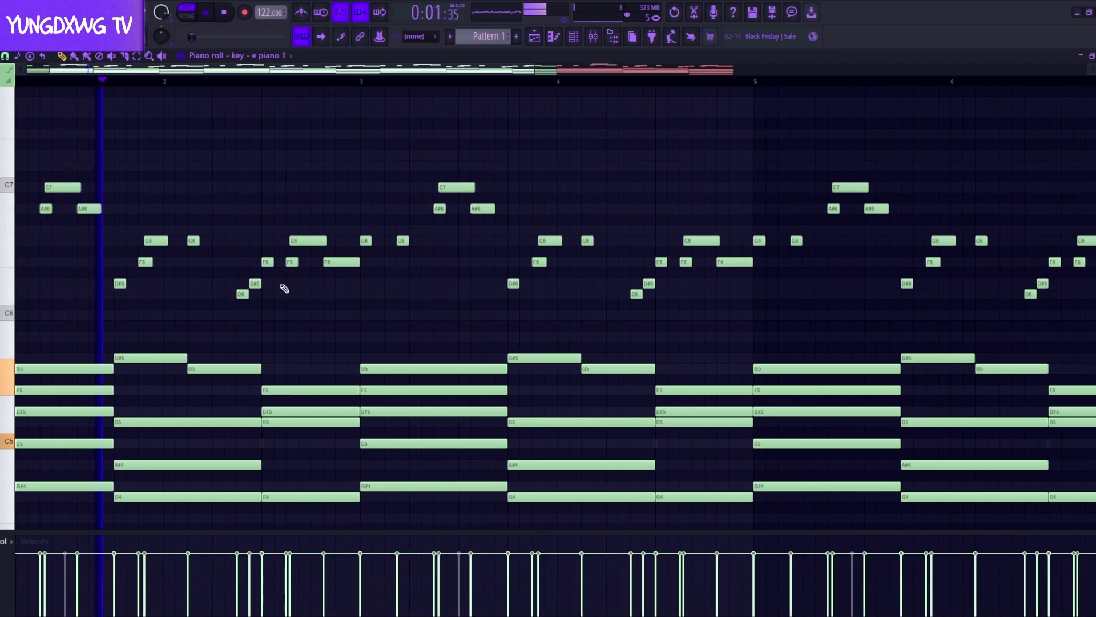
key(space)
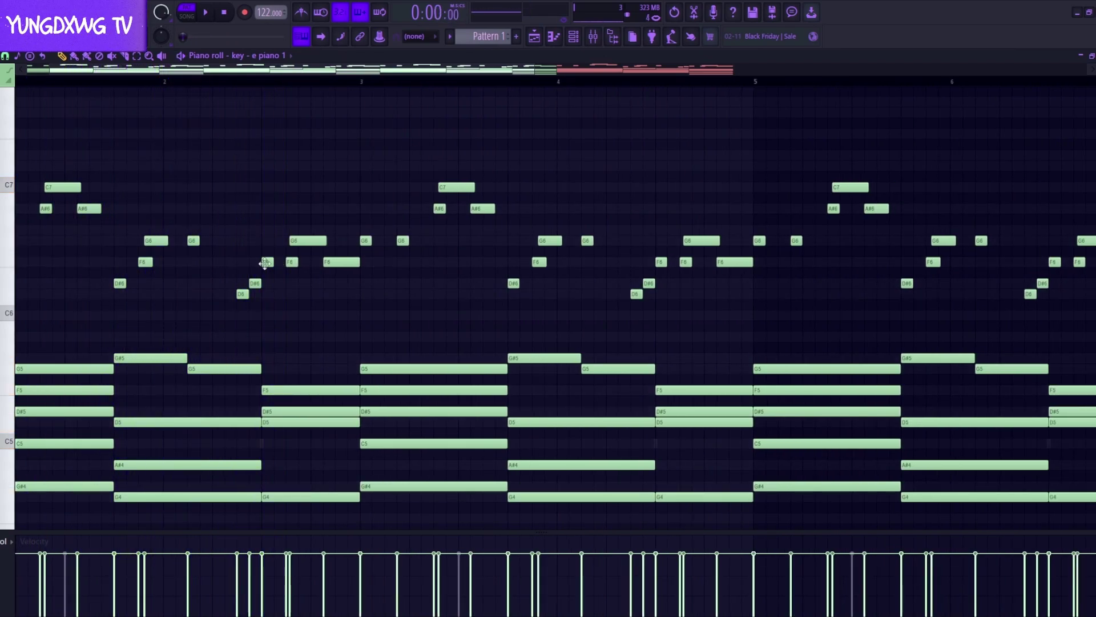
drag(236, 297, 237, 313)
key(space)
ctrl+scroll(217, 315, down, 2)
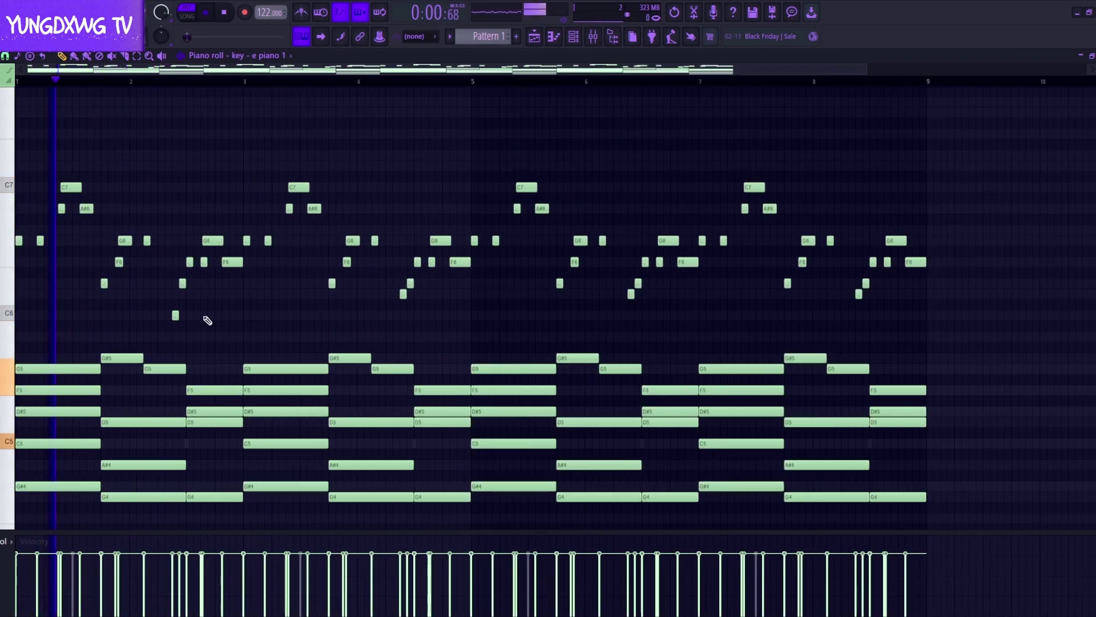
ctrl+scroll(183, 314, up, 3)
ctrl+scroll(171, 314, down, 2)
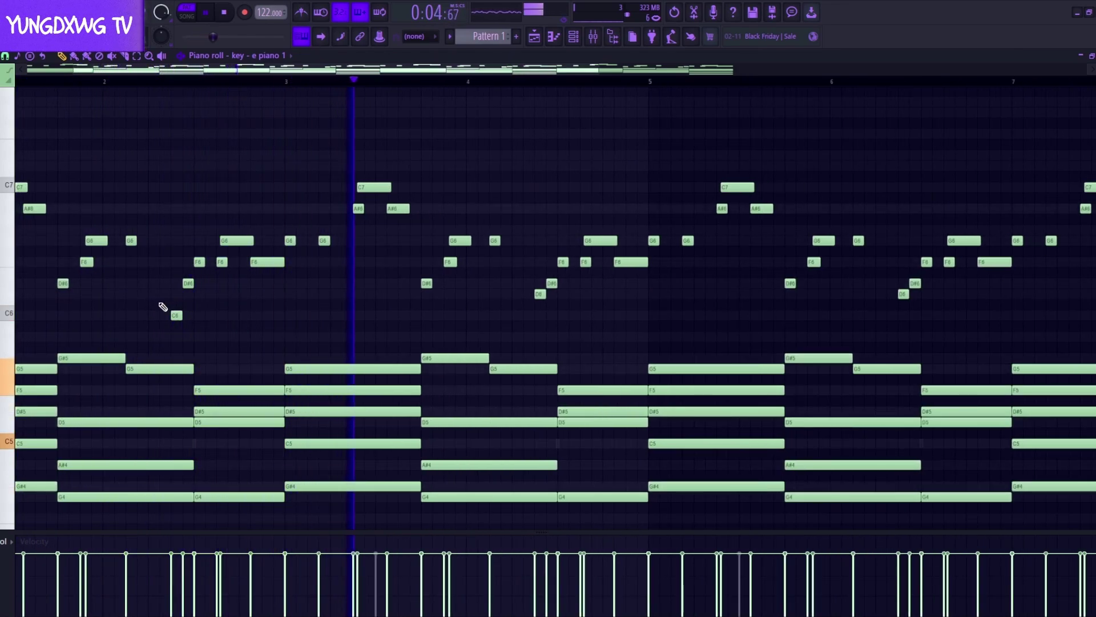
ctrl+scroll(164, 306, down, 2)
right_click(503, 294)
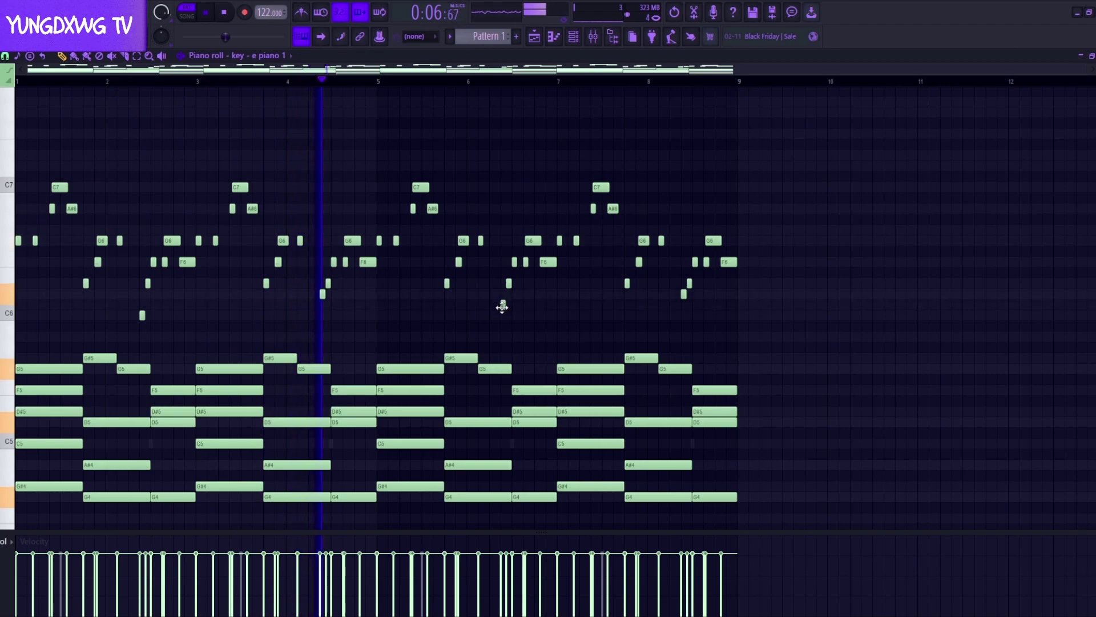
Copy the lowest chord notes (G#4, G4 and C4) across all eight bars and paste them one octave lower.
scroll(379, 340, down, 4)
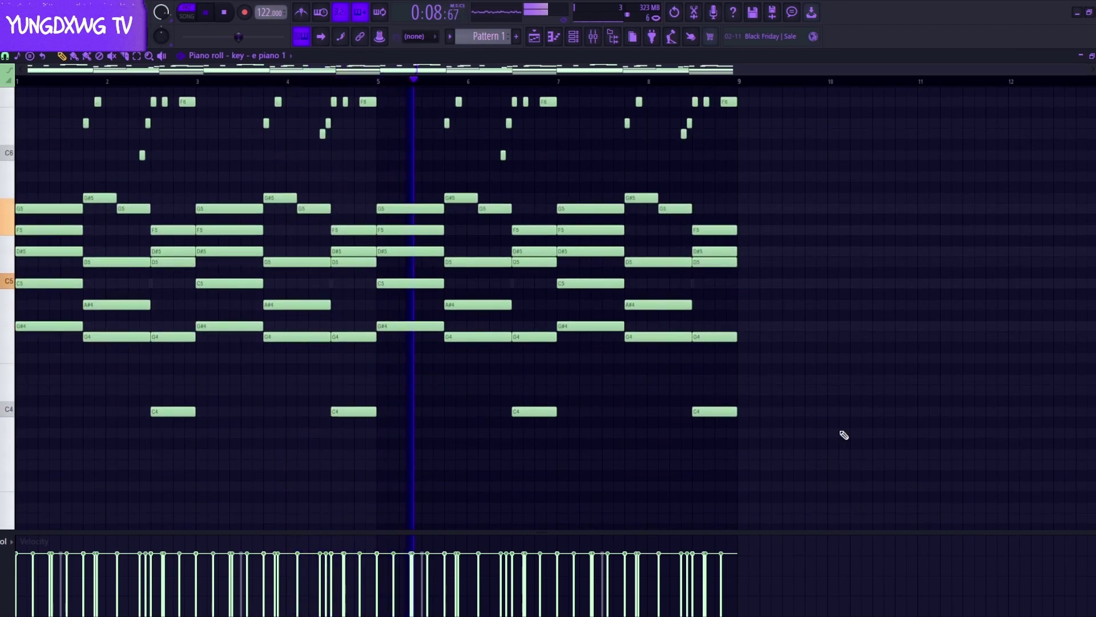
drag(832, 471, 53, 322)
key(ctrl+c)
key(ctrl+v)
key(ctrl+Down)
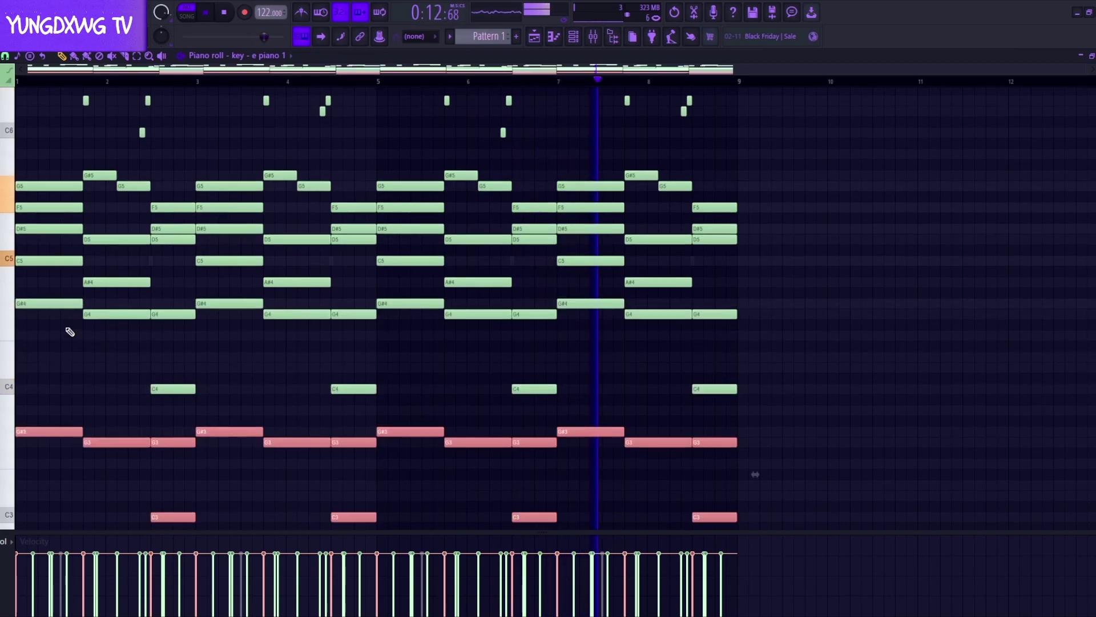
scroll(95, 338, down, 3)
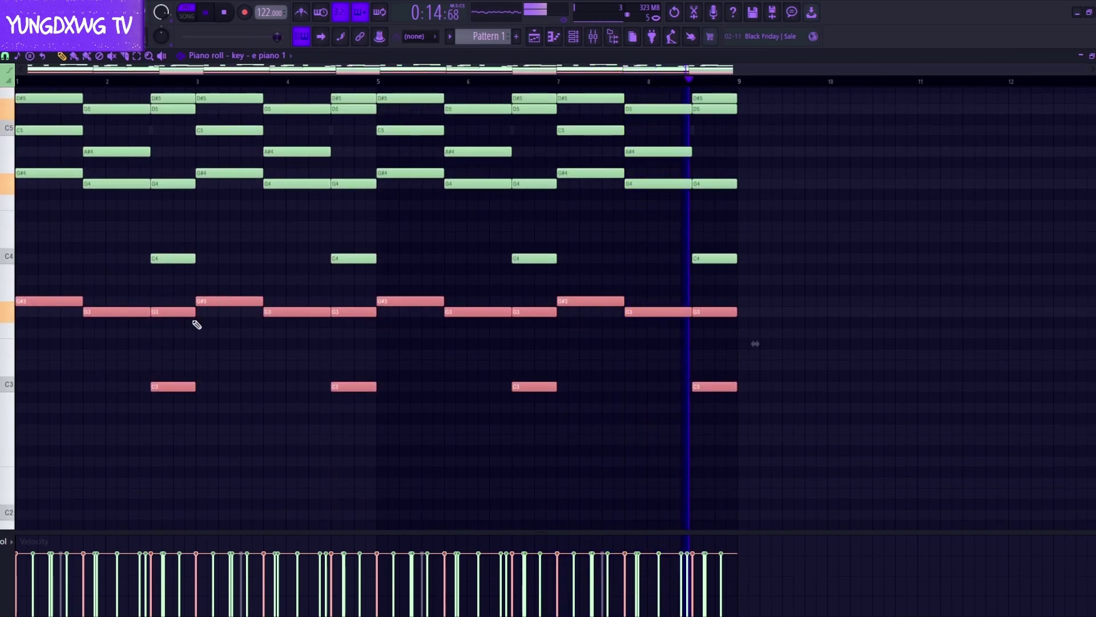
Delete the copied G3 and C3 notes under the third chord in all four repeats.
key(ctrl+d)
ctrl+click(354, 312)
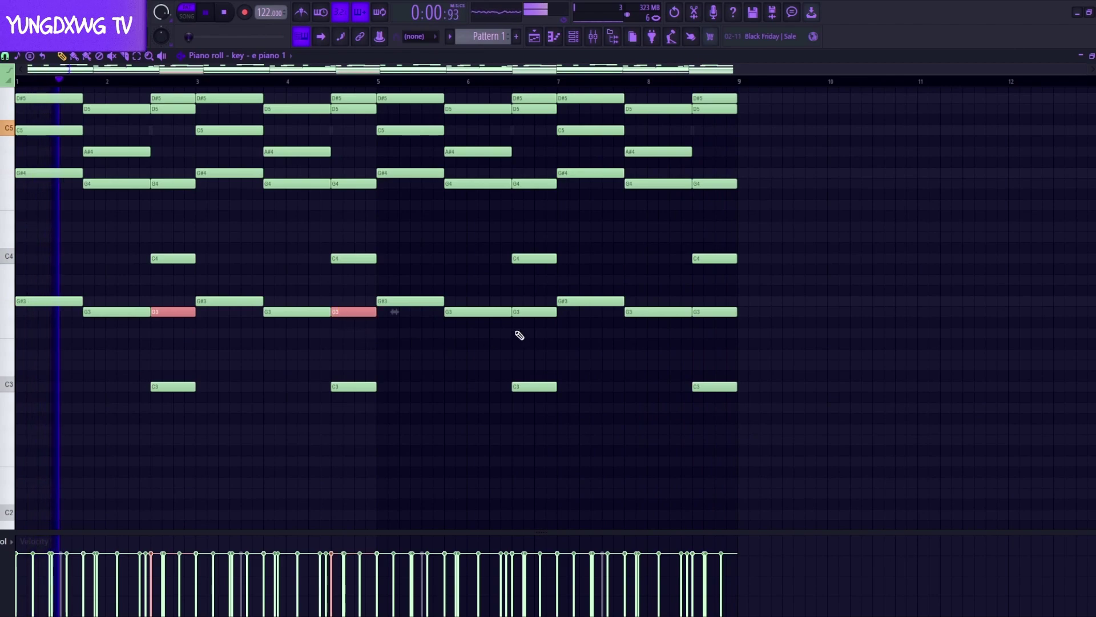
ctrl+click(534, 312)
ctrl+click(715, 311)
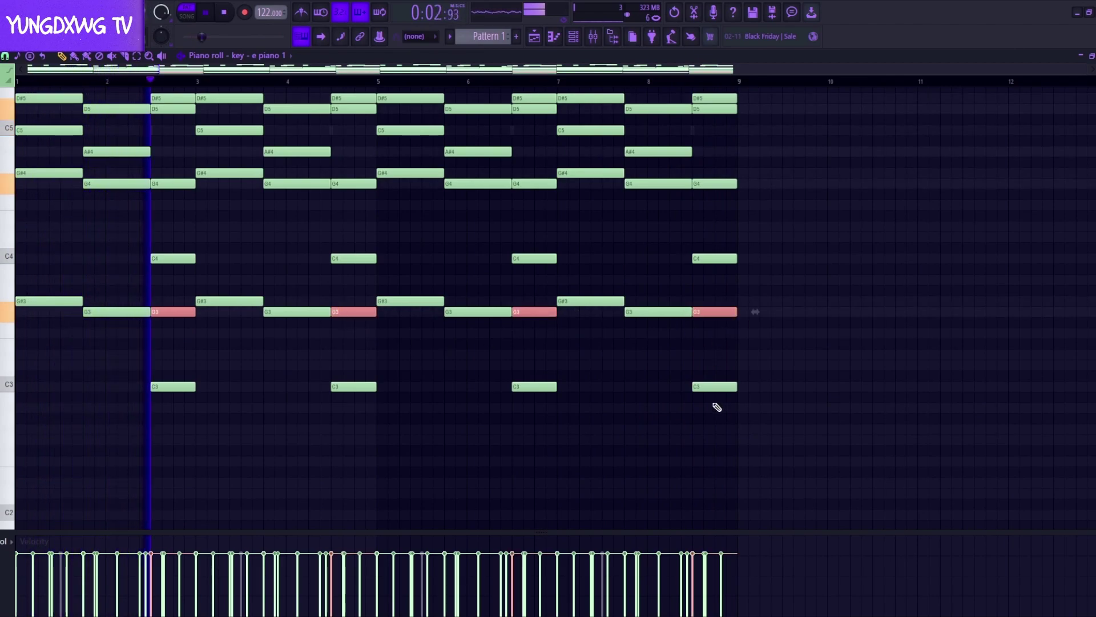
key(Delete)
drag(879, 431, 228, 365)
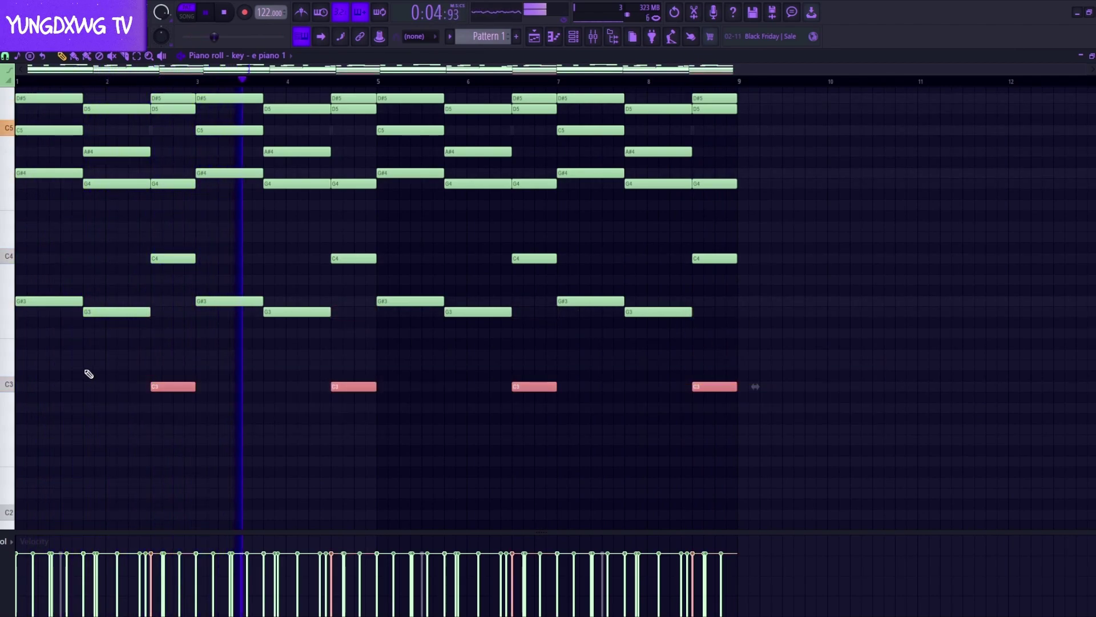
key(Delete)
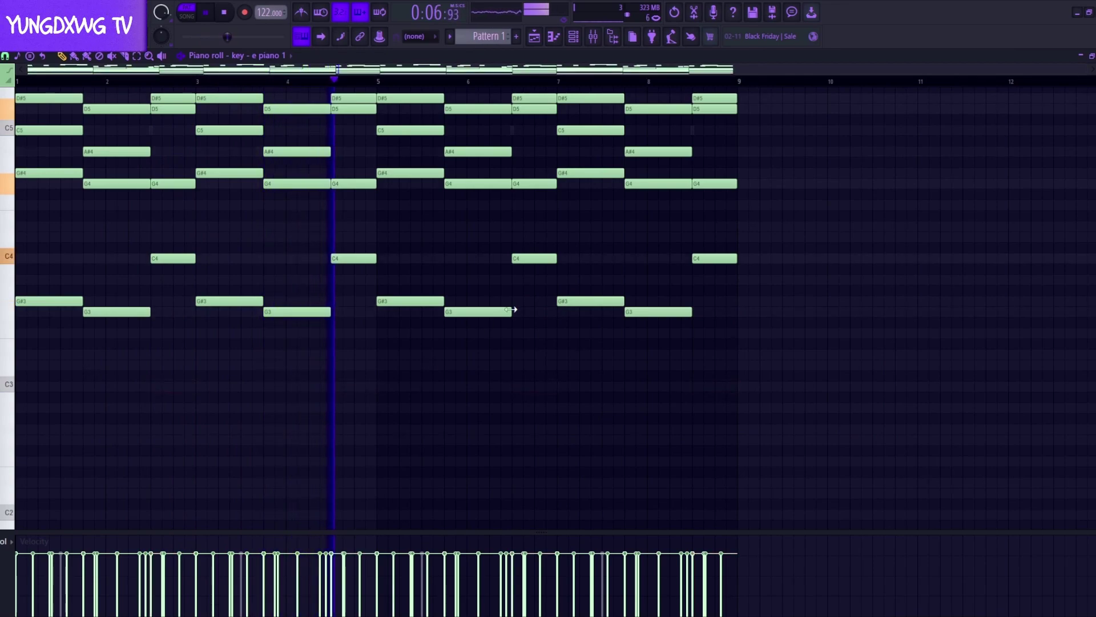
Replace the electric piano channel's sample with key - e piano 4 while playing the pattern.
scroll(513, 311, up, 5)
click(582, 36)
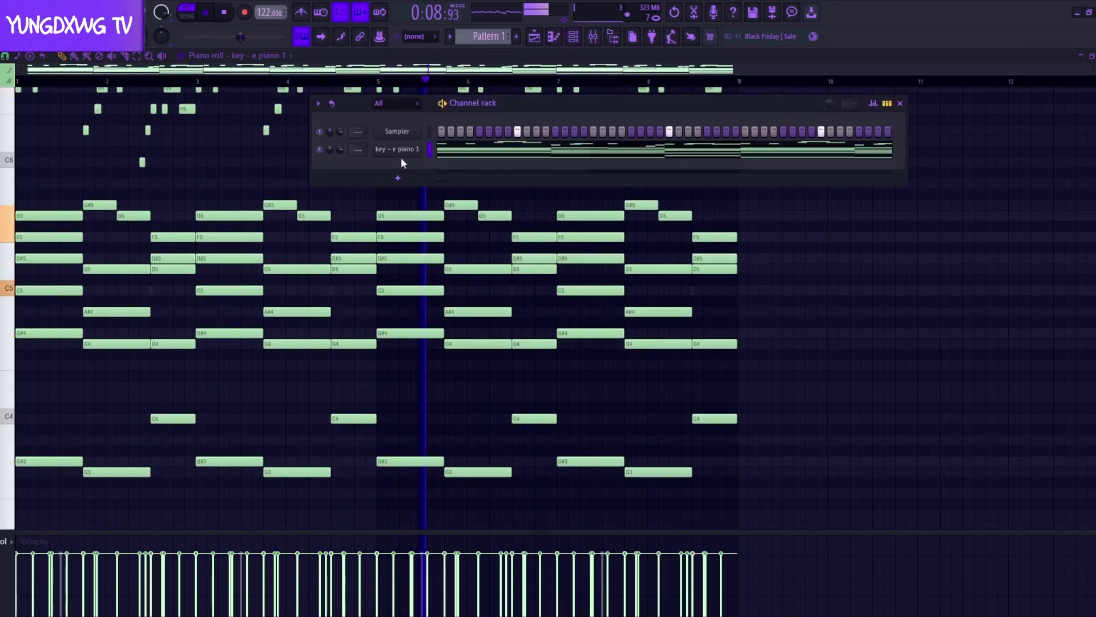
right_click(398, 150)
click(552, 161)
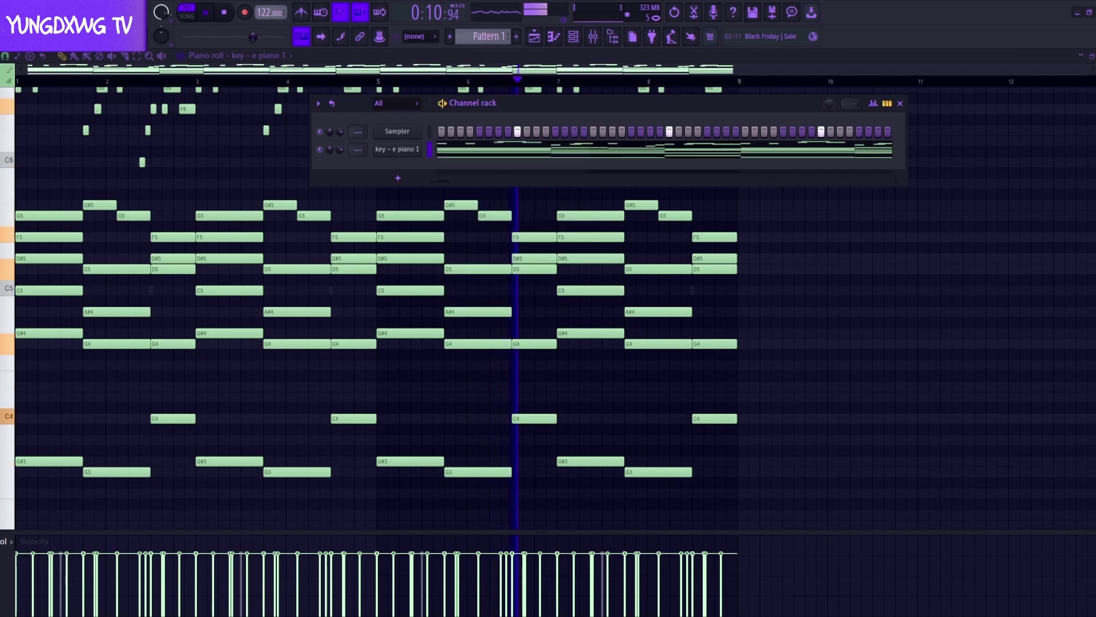
scroll(425, 149, down, 1)
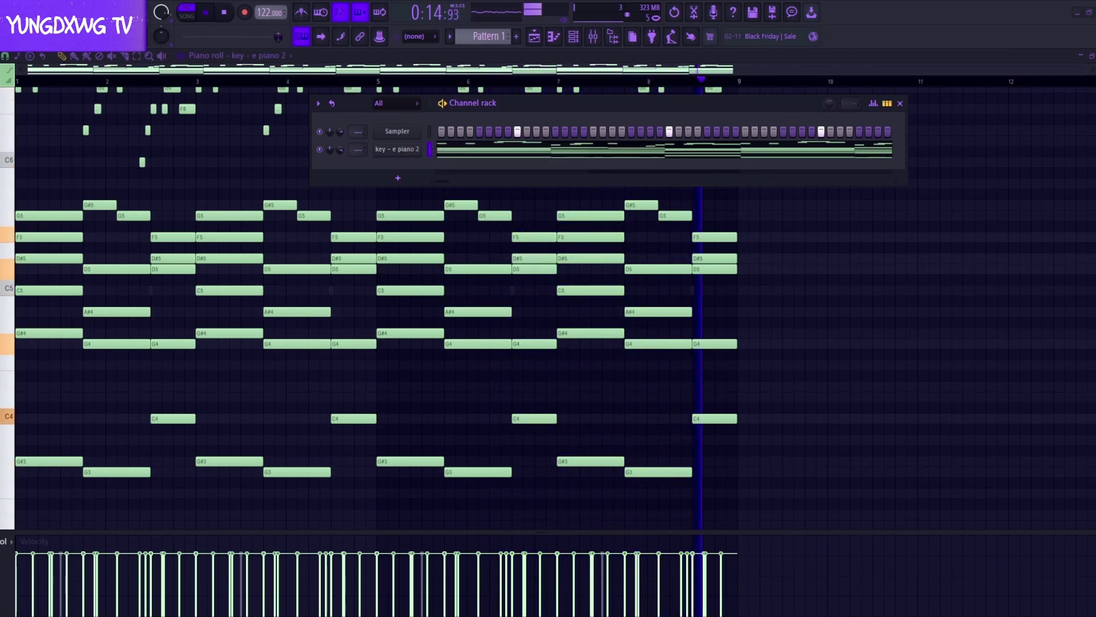
key(space)
key(space)
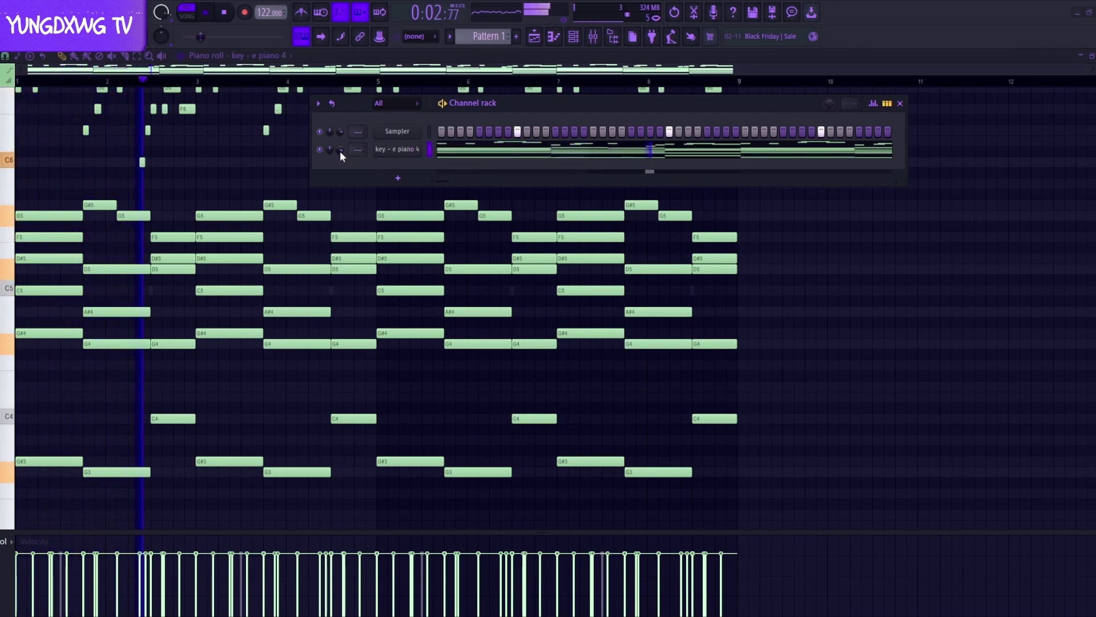
Clone the key - e piano 4 channel and load the lead - timer sample into the copy.
click(399, 173)
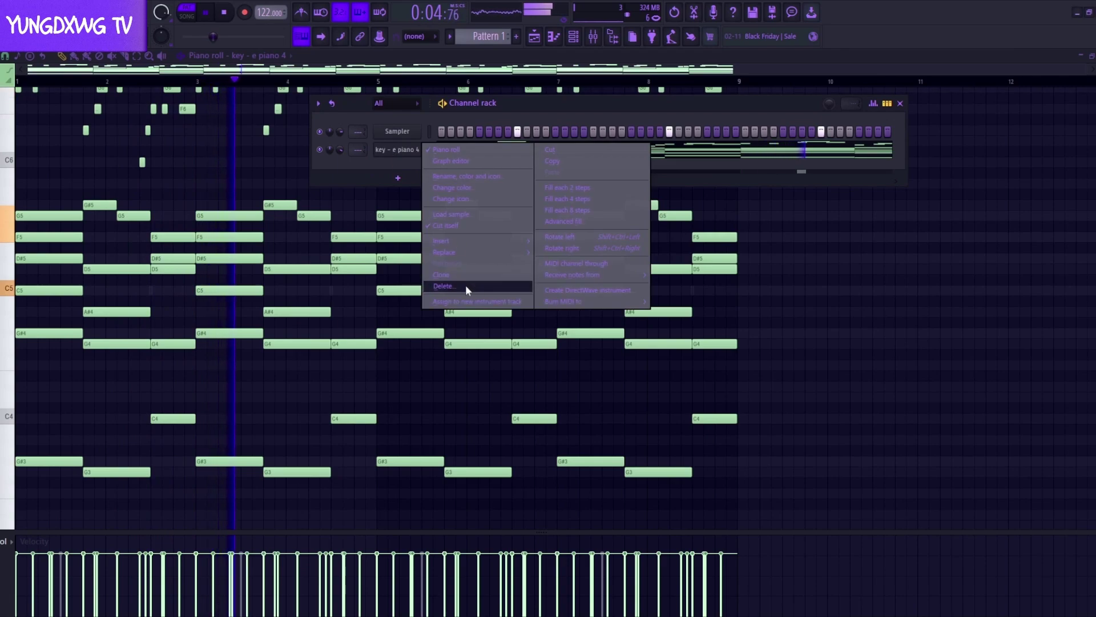
click(455, 276)
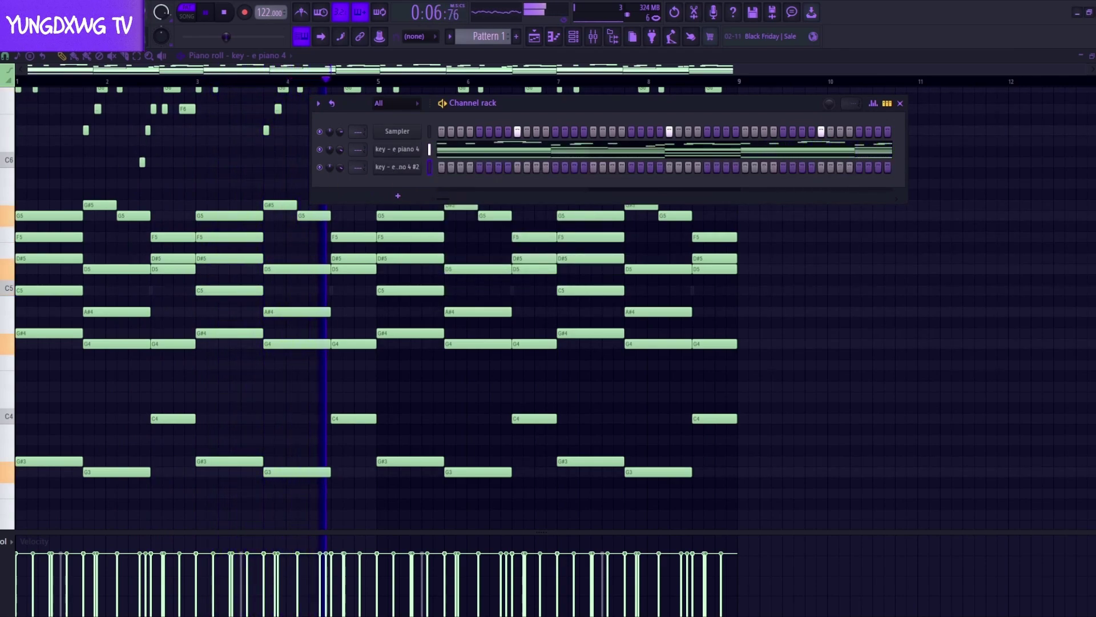
key(space)
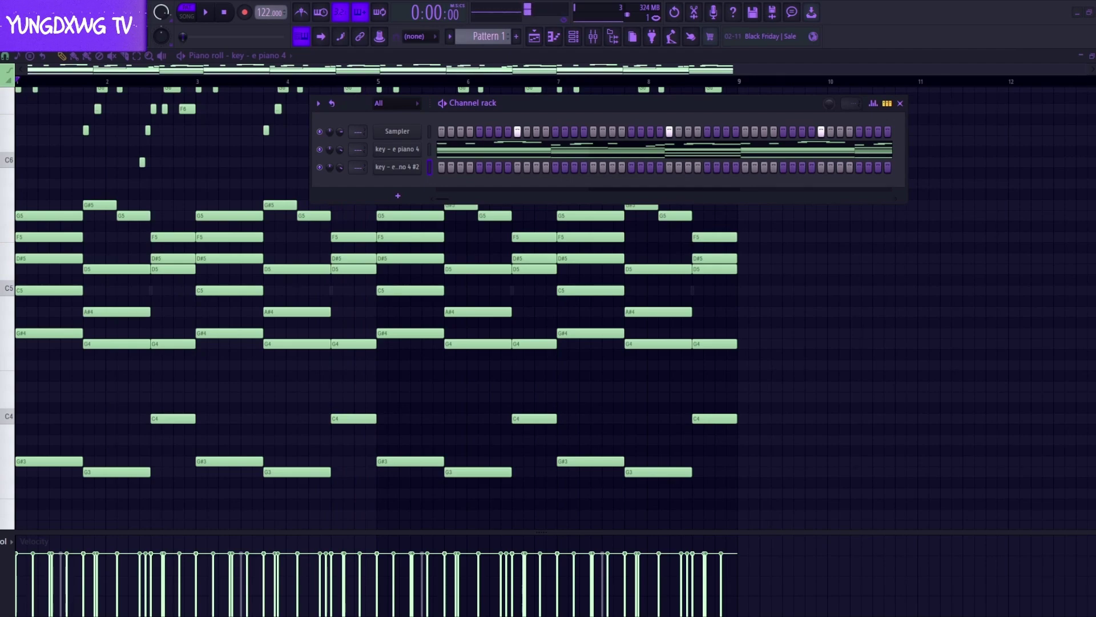
click(399, 167)
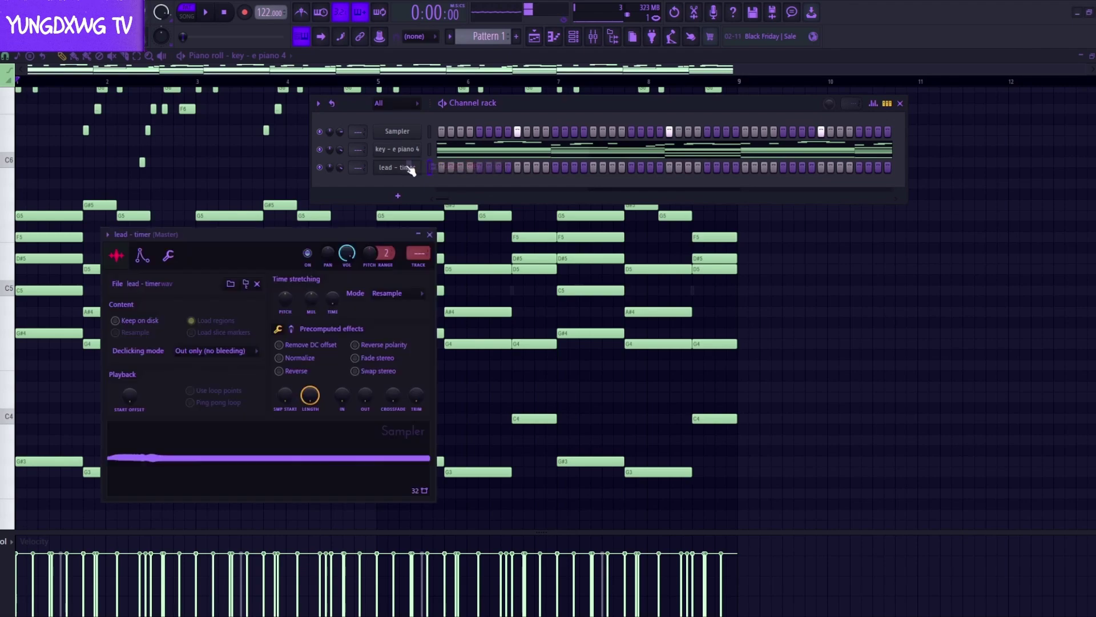
Enable Mono for the lead - timer channel, play the pattern and close the channel settings.
click(168, 258)
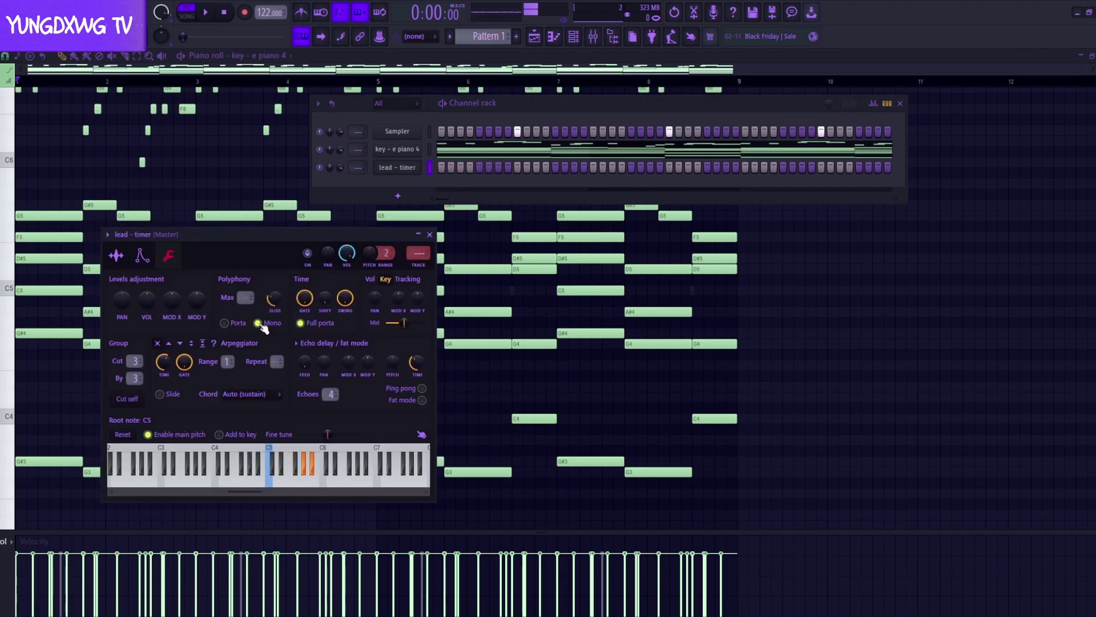
click(117, 256)
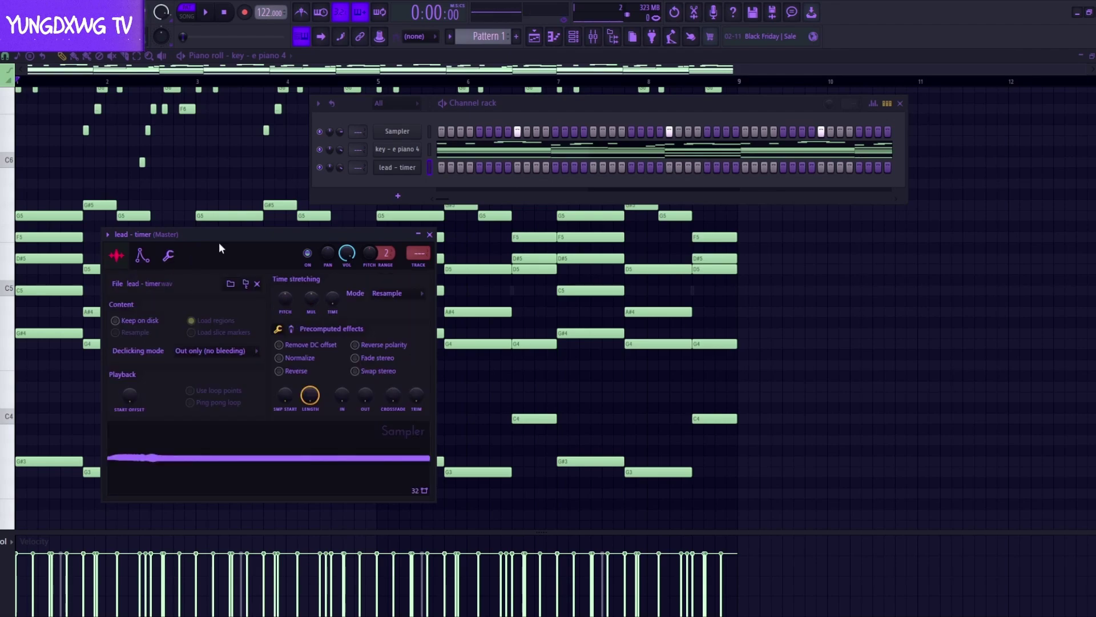
drag(218, 237, 386, 187)
key(space)
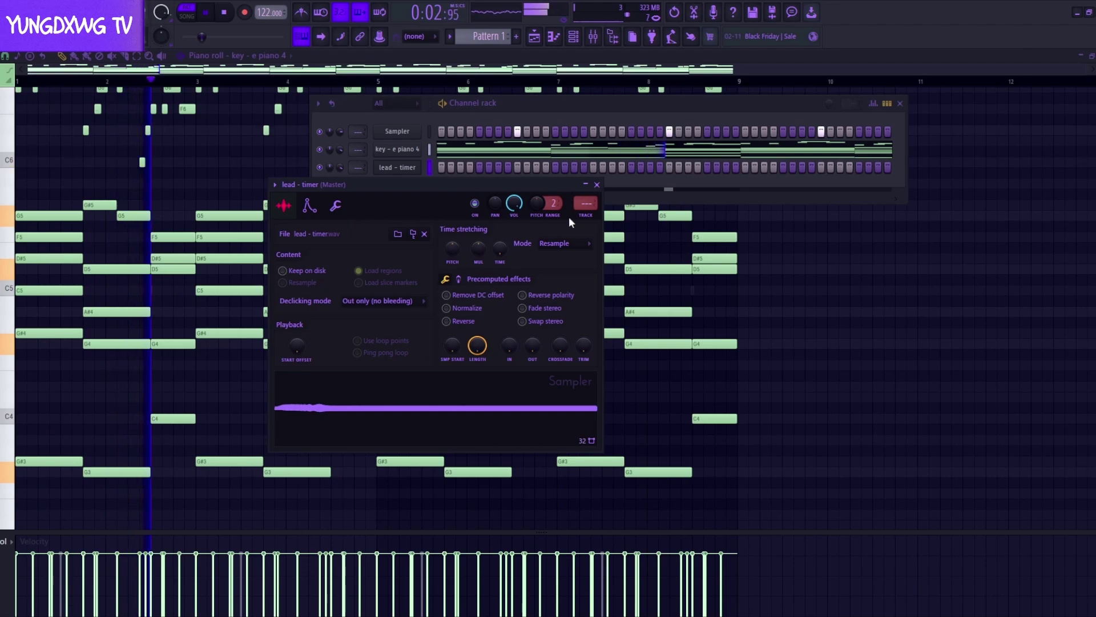
click(597, 184)
key(space)
Open the cloned channel's piano roll, replace its sample with synth - crystals and try out the sound.
right_click(412, 168)
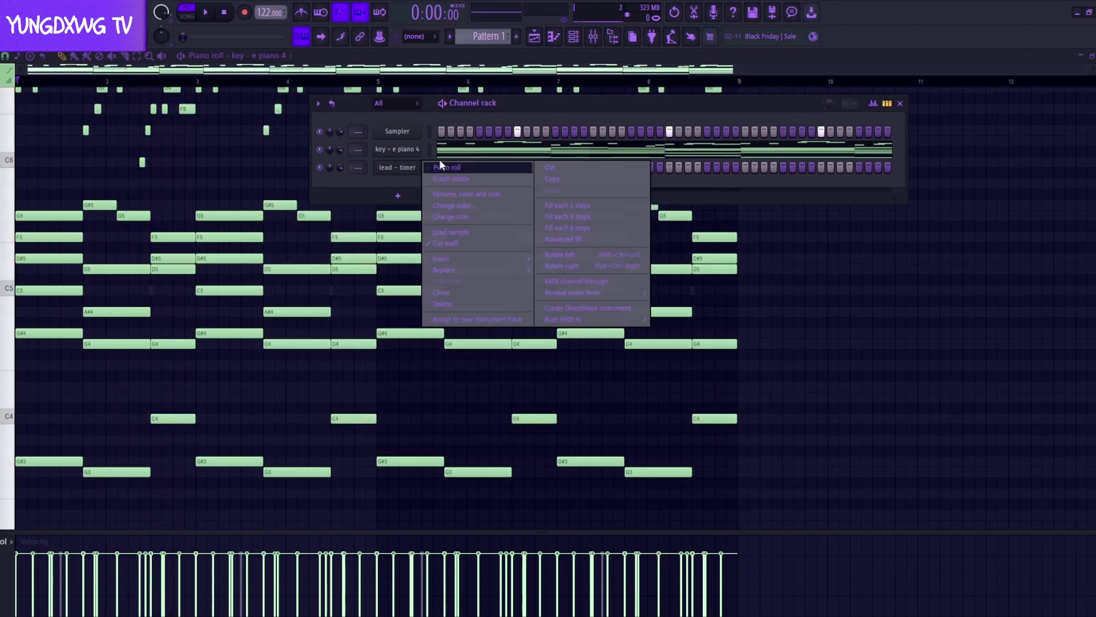
click(440, 163)
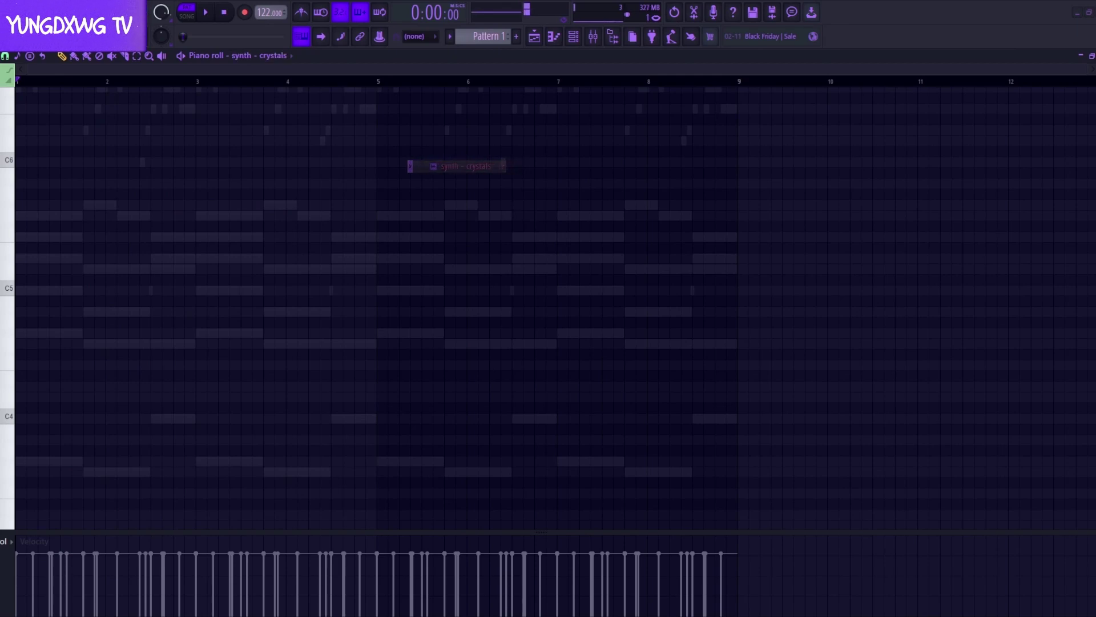
key(space)
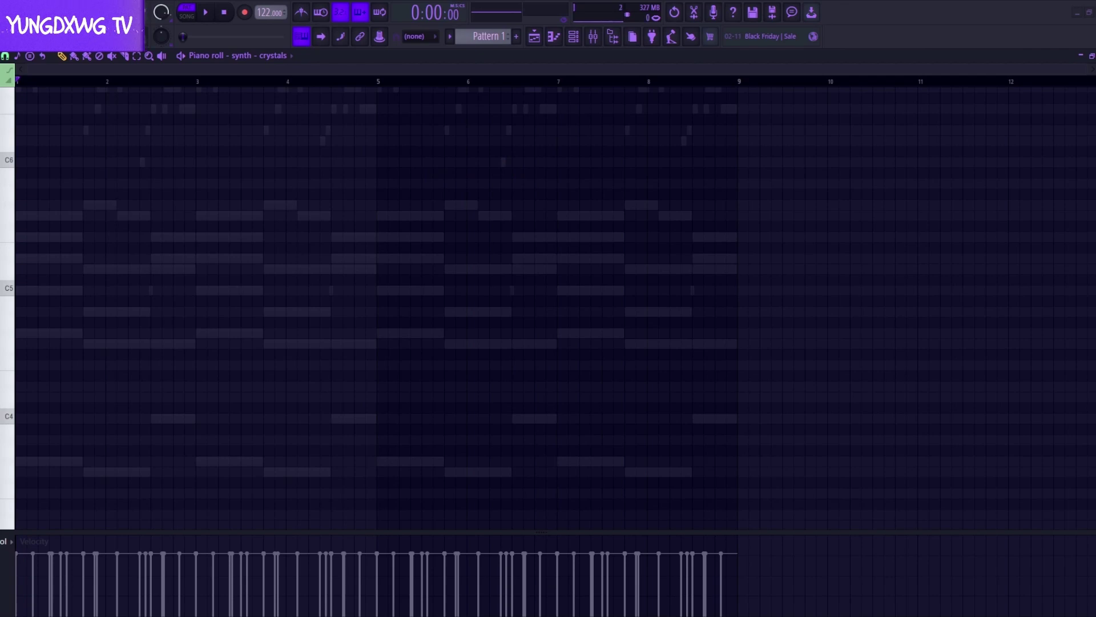
key(t)
Turn on Normalize for the synth - crystals sample and audition F5 and G5.
click(574, 40)
click(403, 167)
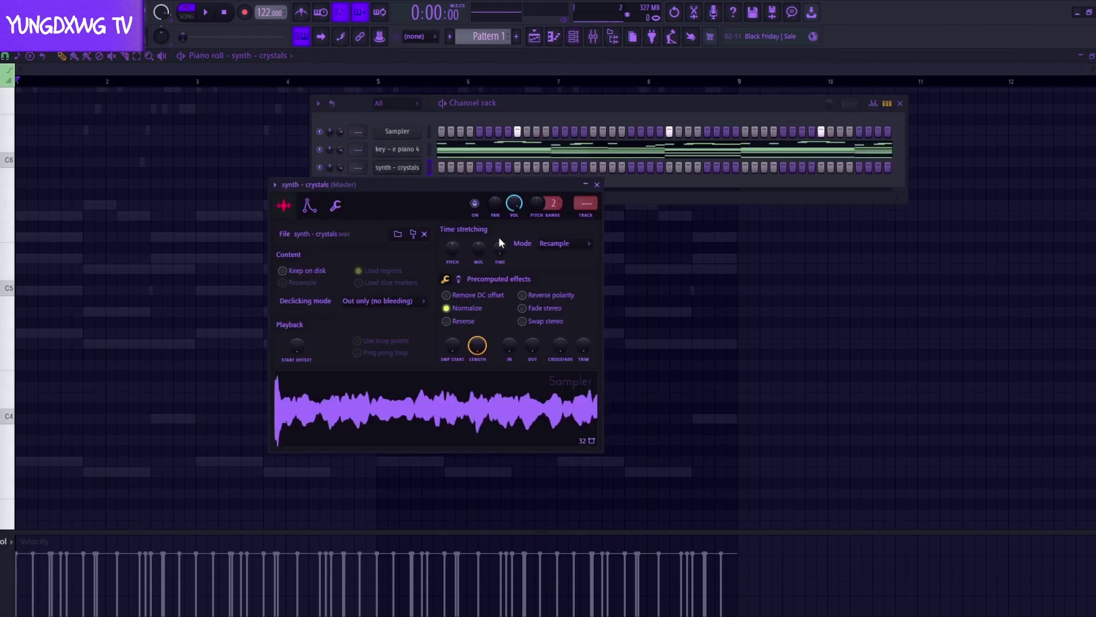
key(t)
key(r)
click(597, 185)
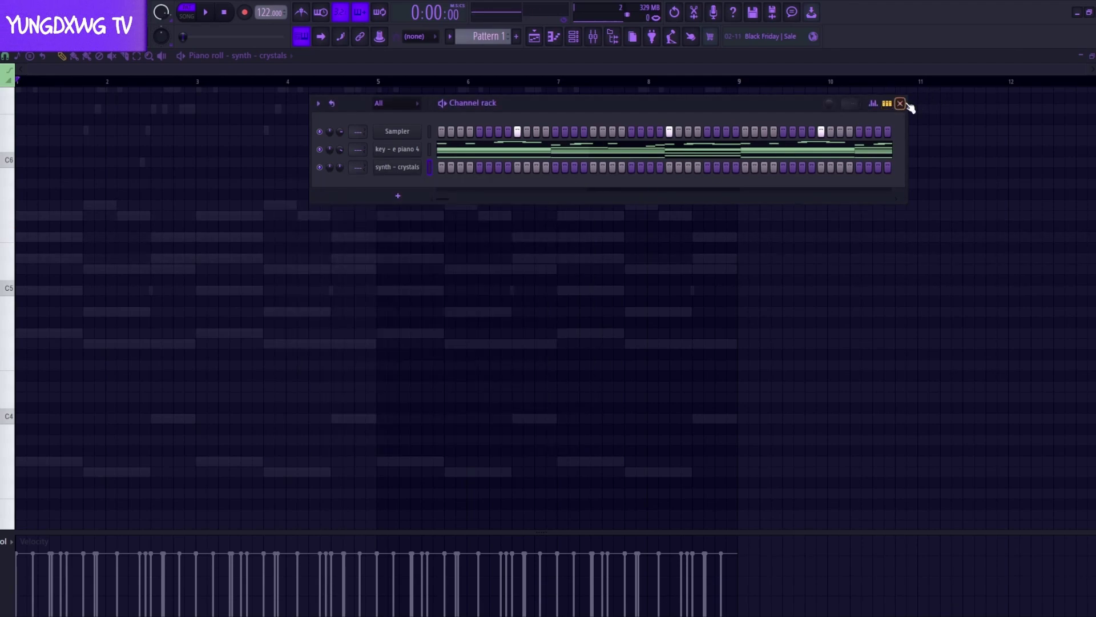
Record the phrase F5, F5, G5 twice into the synth - crystals channel, stop and turn recording off.
click(901, 103)
key(space)
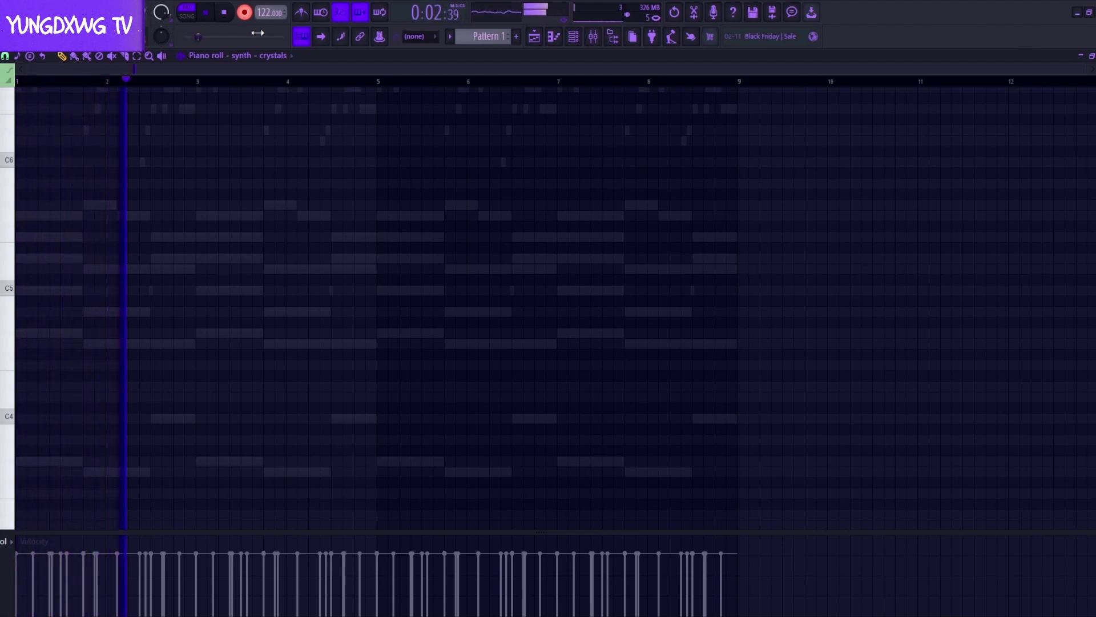
key(r)
key(r)
key(t)
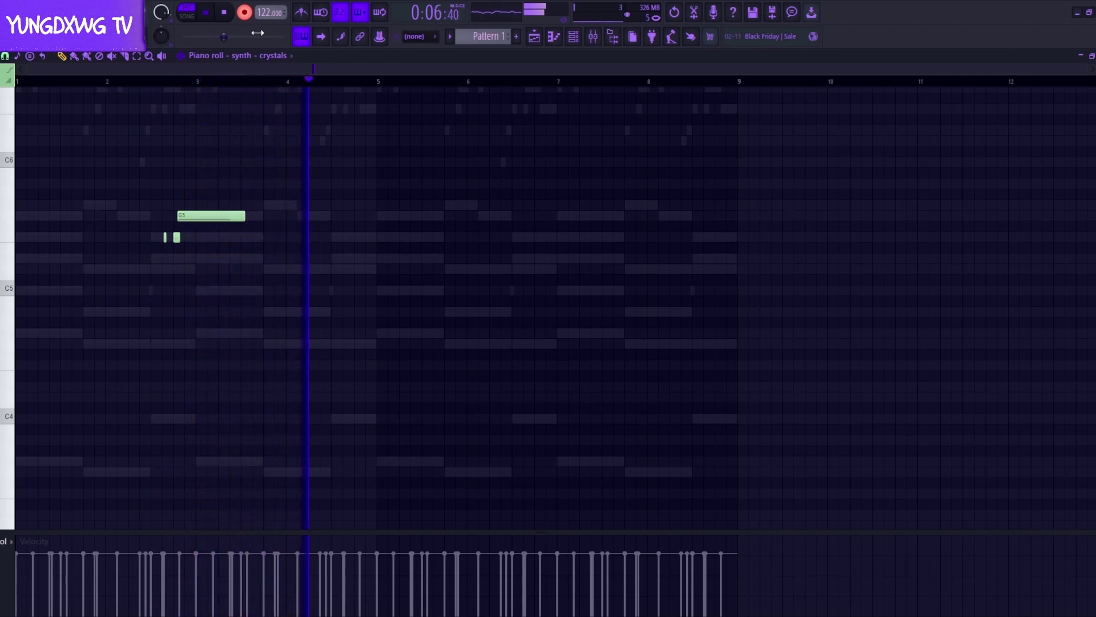
key(r)
key(r)
key(t)
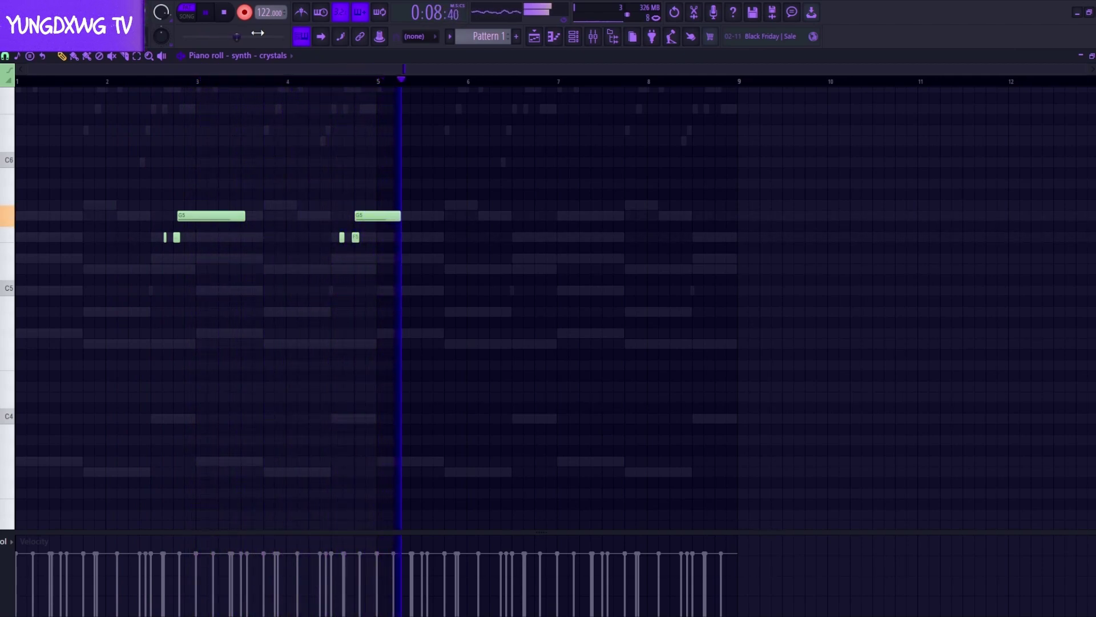
key(space)
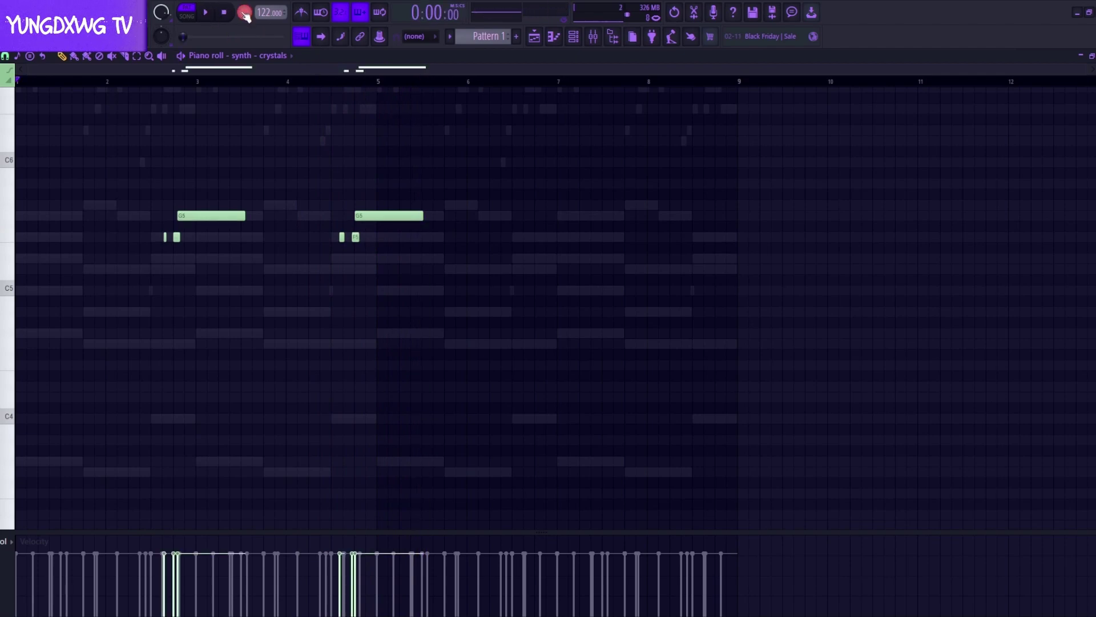
click(244, 13)
Move all recorded notes earlier so the first F5 falls near beat 4 of bar 1, and play the result.
drag(567, 356, 131, 168)
drag(199, 216, 120, 215)
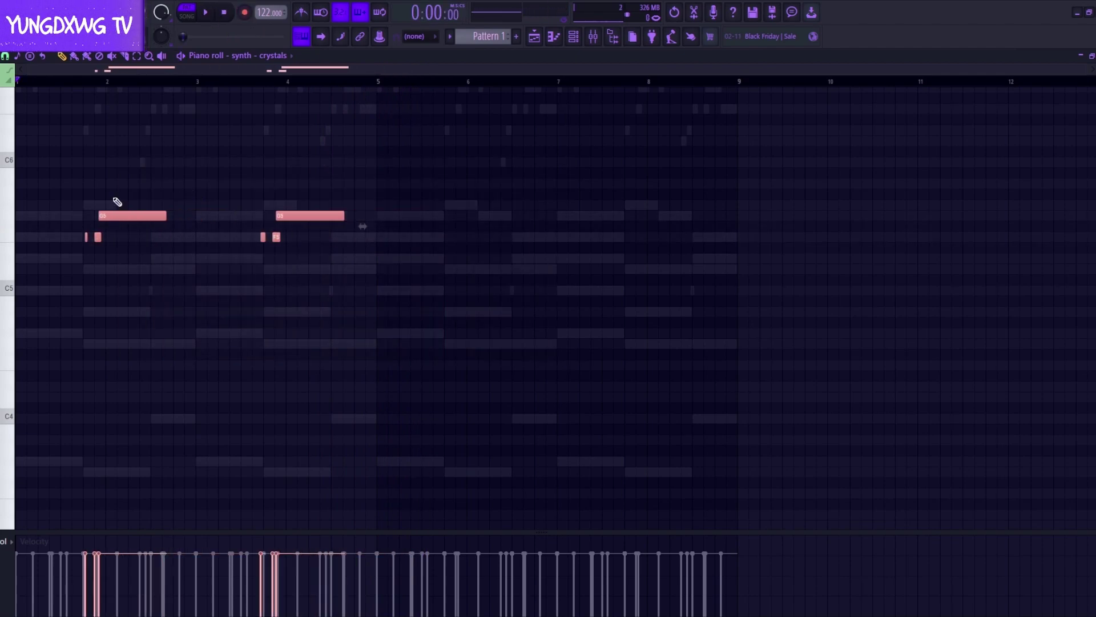
click(206, 12)
Quantize the four short F5 notes, move the third to beat 4 of bar 3 and realign the long G5 notes.
scroll(196, 245, up, 4)
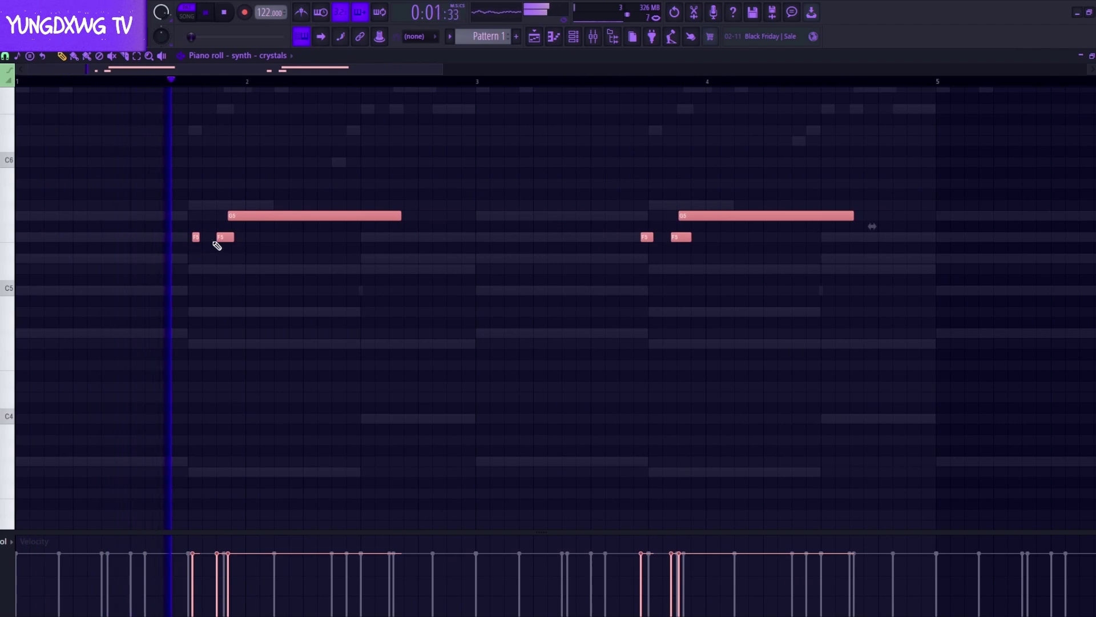
drag(789, 316, 161, 222)
key(ctrl+q)
key(space)
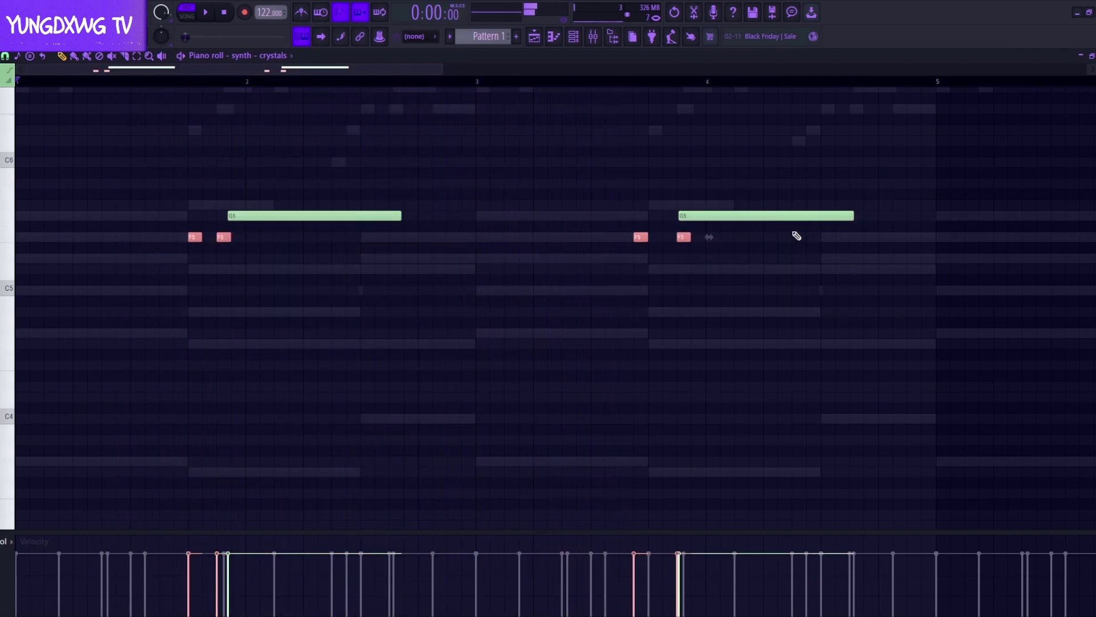
key(space)
drag(620, 238, 656, 237)
drag(717, 216, 721, 217)
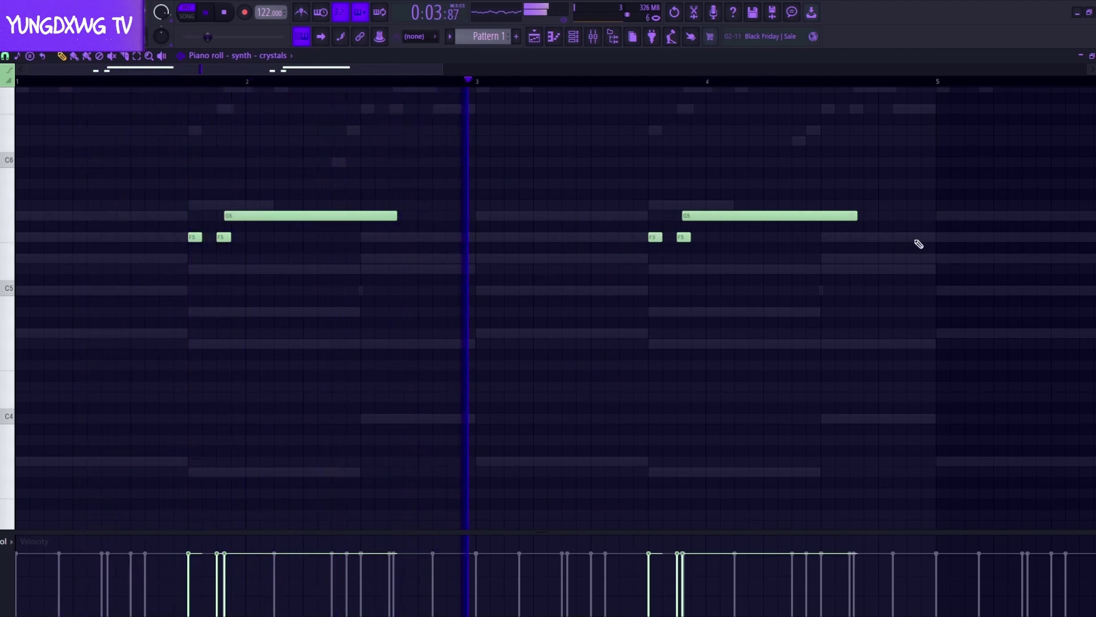
Add an F5 note from beat 3 of bar 4 that ends at bar 5.
scroll(281, 293, down, 3)
scroll(280, 293, down, 1)
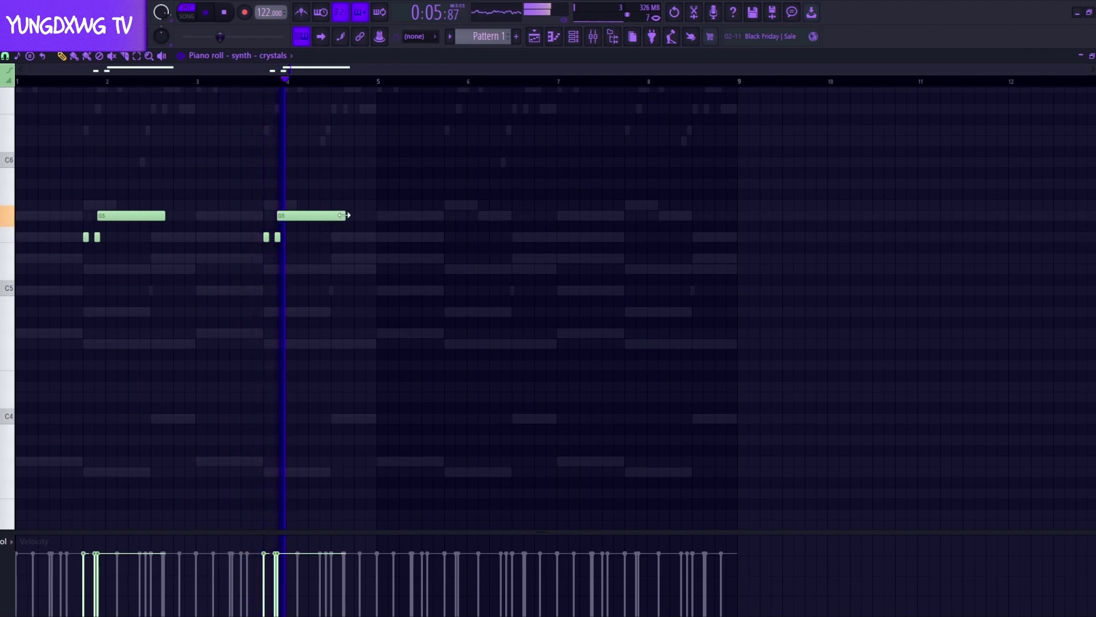
click(335, 239)
drag(402, 236, 374, 246)
key(space)
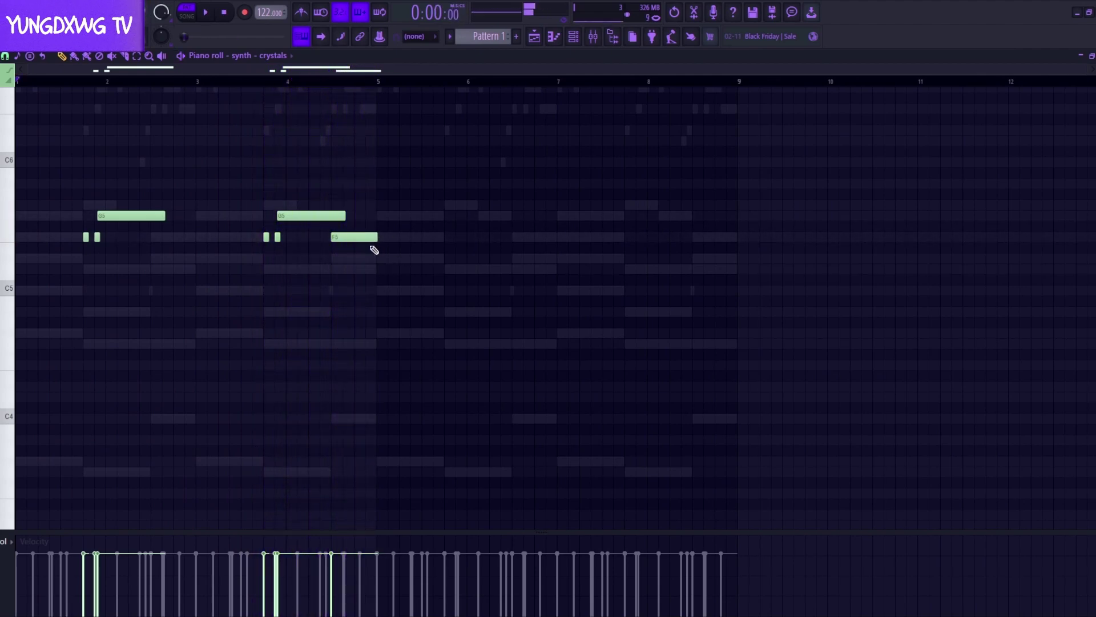
Add a short G4 note on the last beat of bar 4, ending at bar 5.
scroll(296, 236, up, 2)
scroll(295, 236, up, 1)
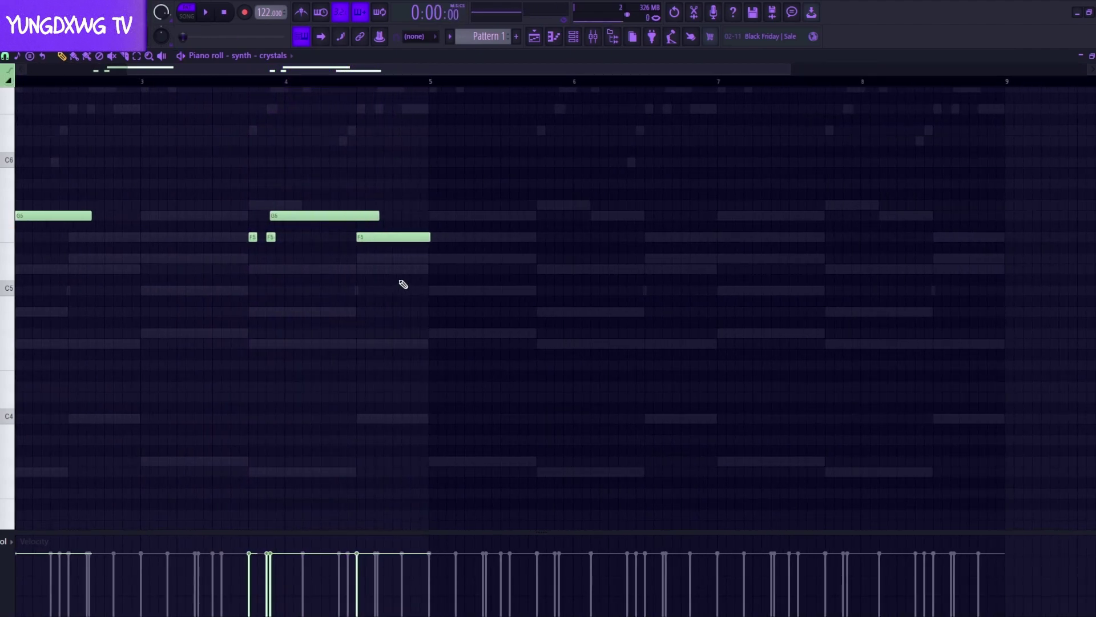
drag(403, 283, 430, 350)
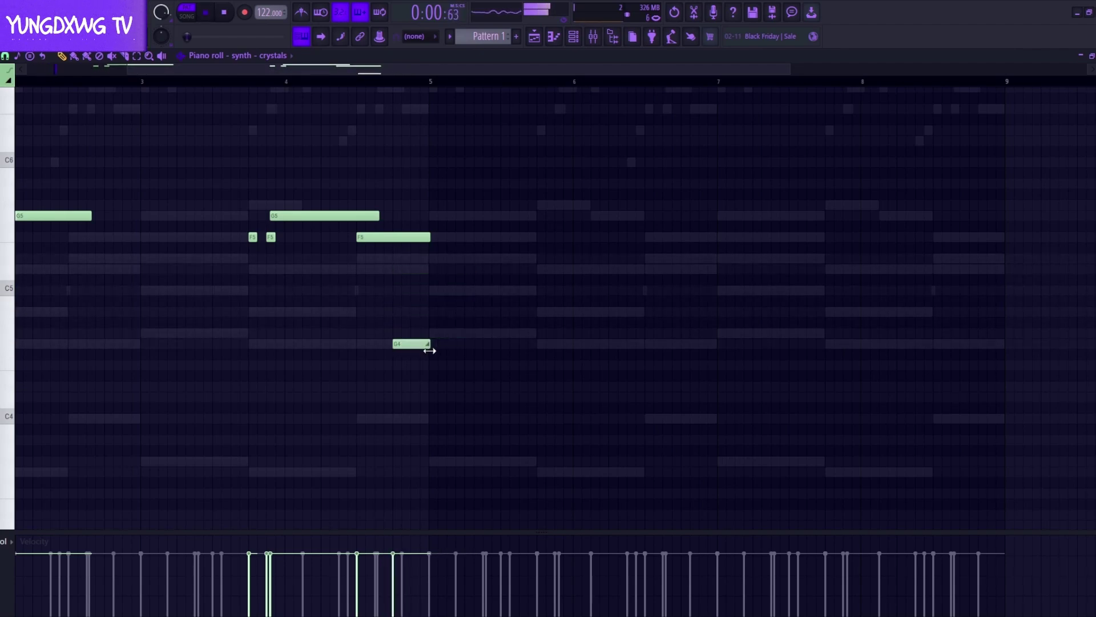
Select the melody in bars 1 to 4 and duplicate it into bars 5 to 8.
scroll(345, 350, down, 2)
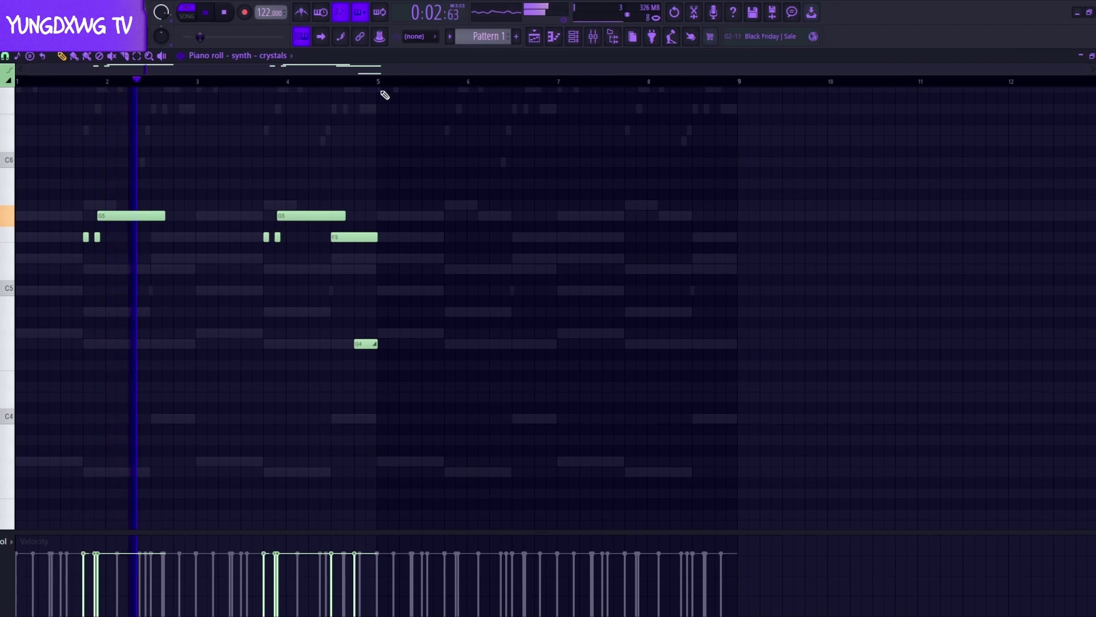
drag(381, 85, 99, 102)
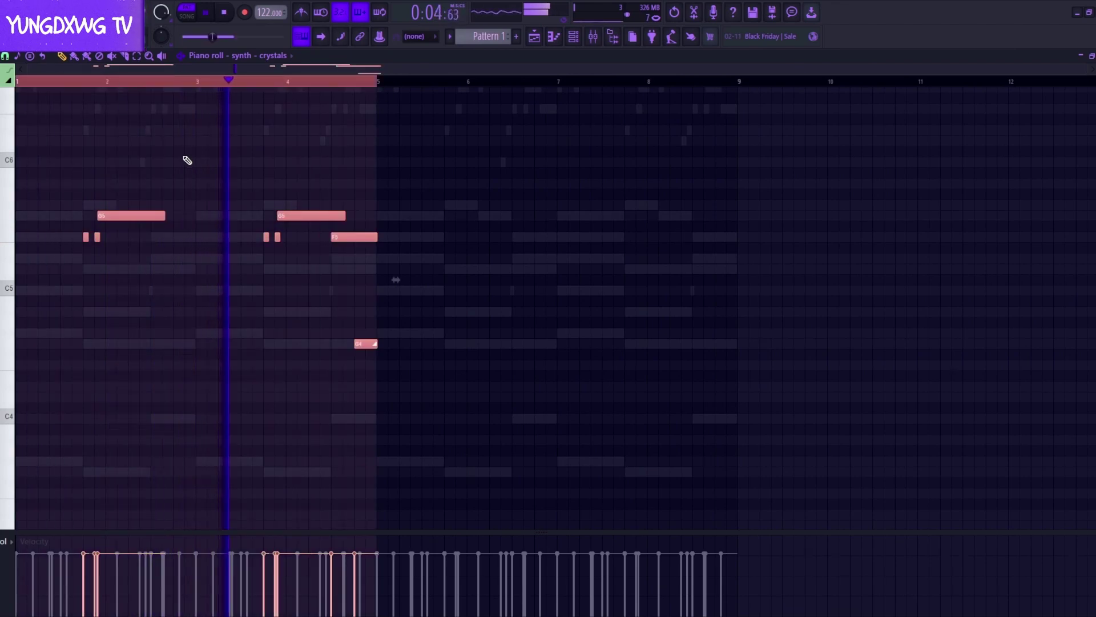
key(ctrl+b)
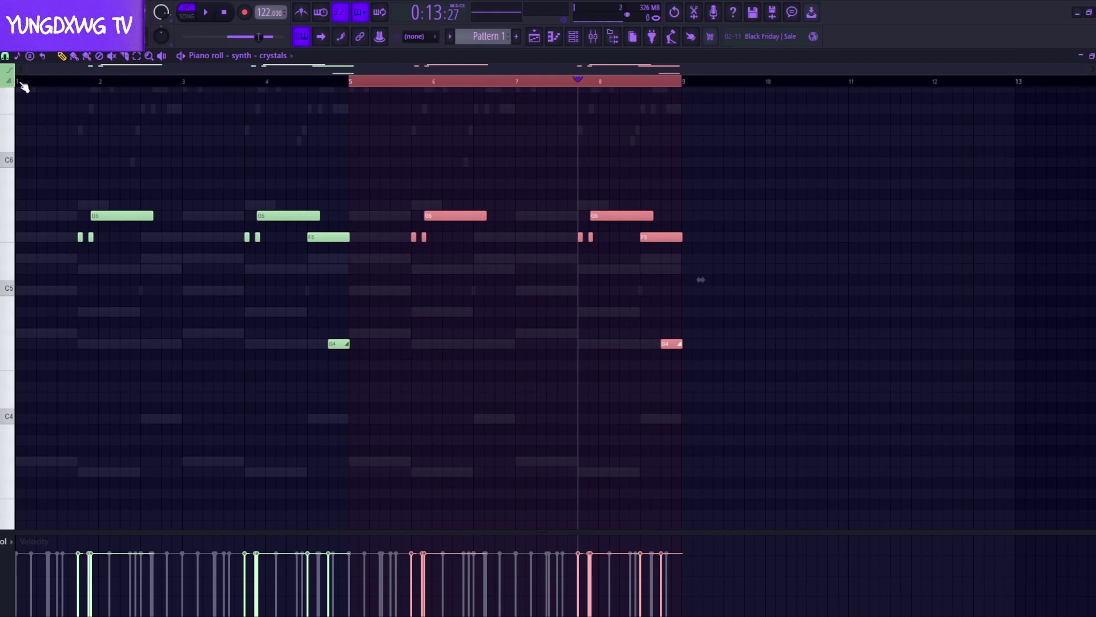
Raise both short G4 notes at the ends of bars 4 and 8 to G#4 and play them.
click(22, 84)
click(308, 83)
drag(406, 380, 326, 340)
drag(974, 444, 296, 318)
key(space)
key(shift+Up)
key(space)
key(space)
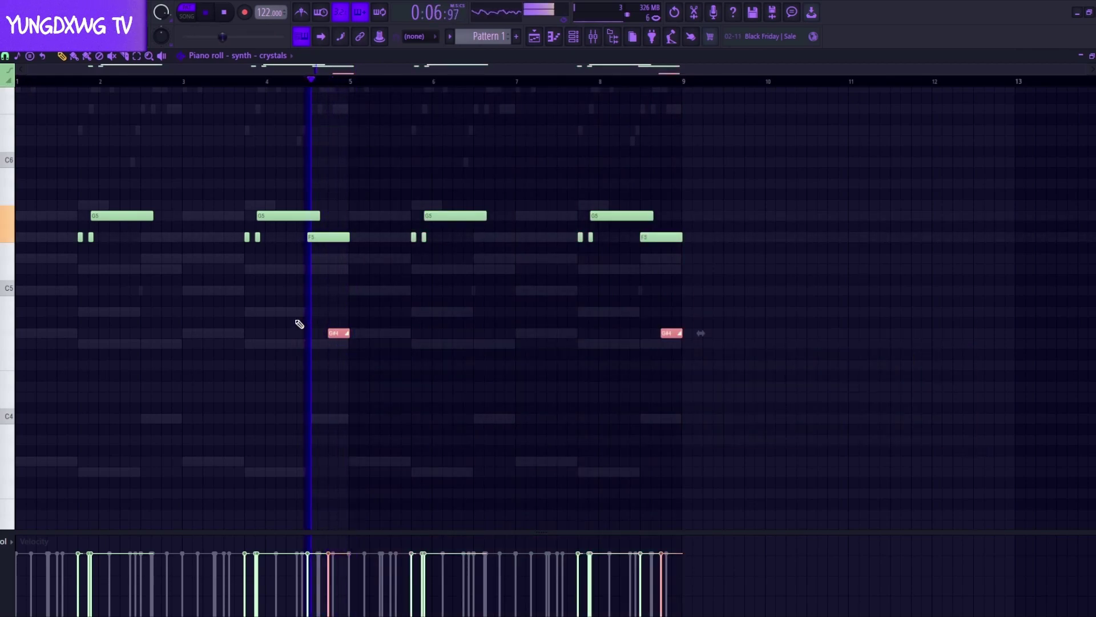
Add a G4 note at the start of bar 5 and play the melody.
key(space)
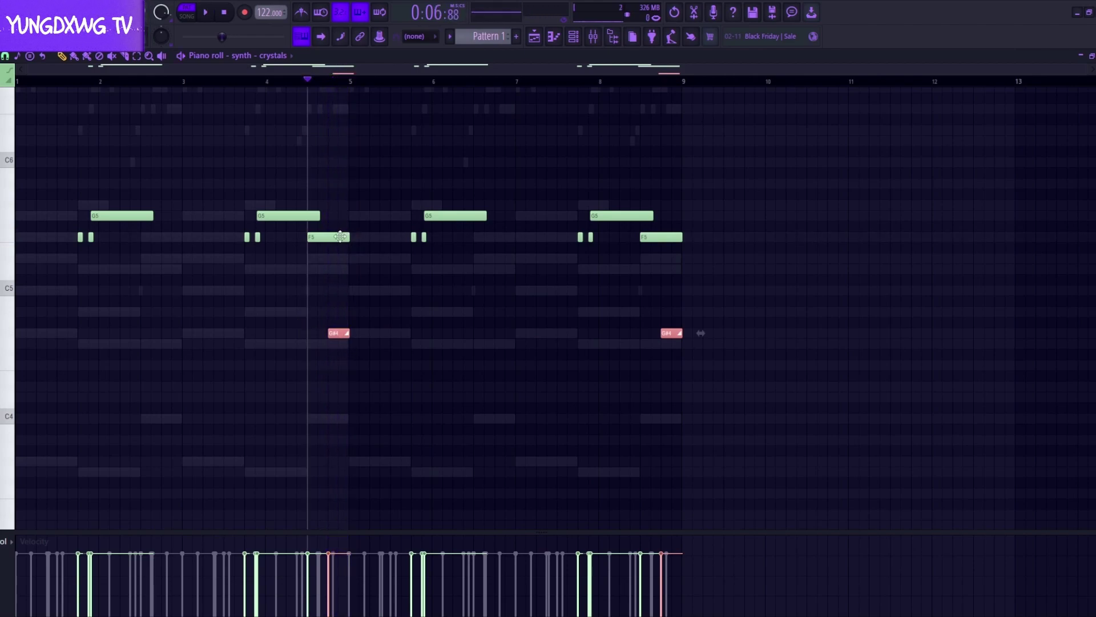
click(355, 343)
key(space)
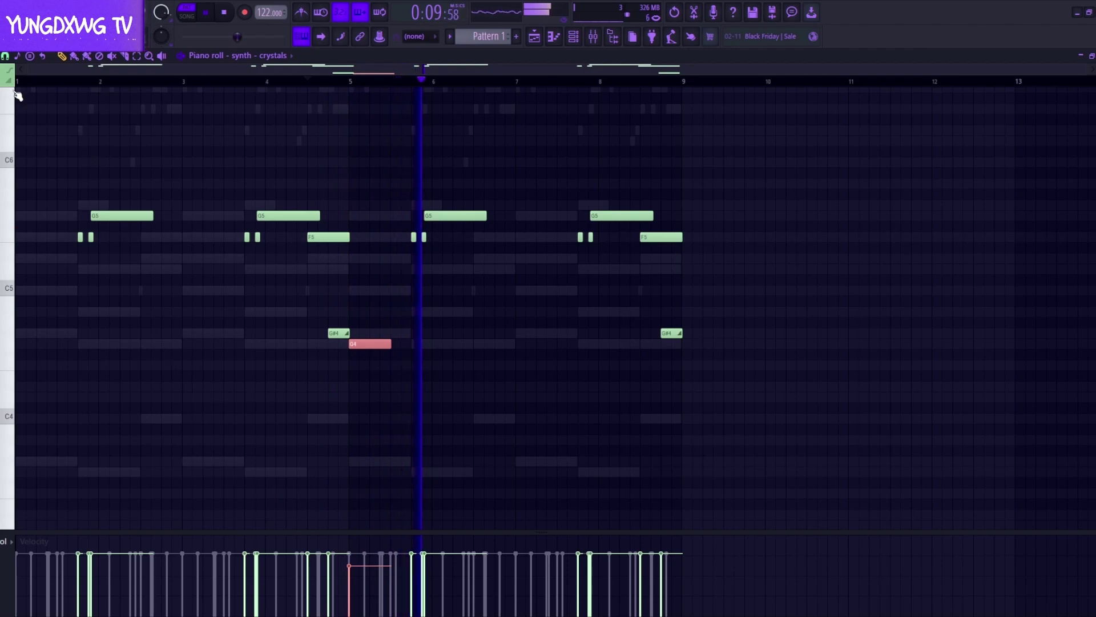
Open the channel rack, clone the synth - crystals channel and stop playback.
click(573, 36)
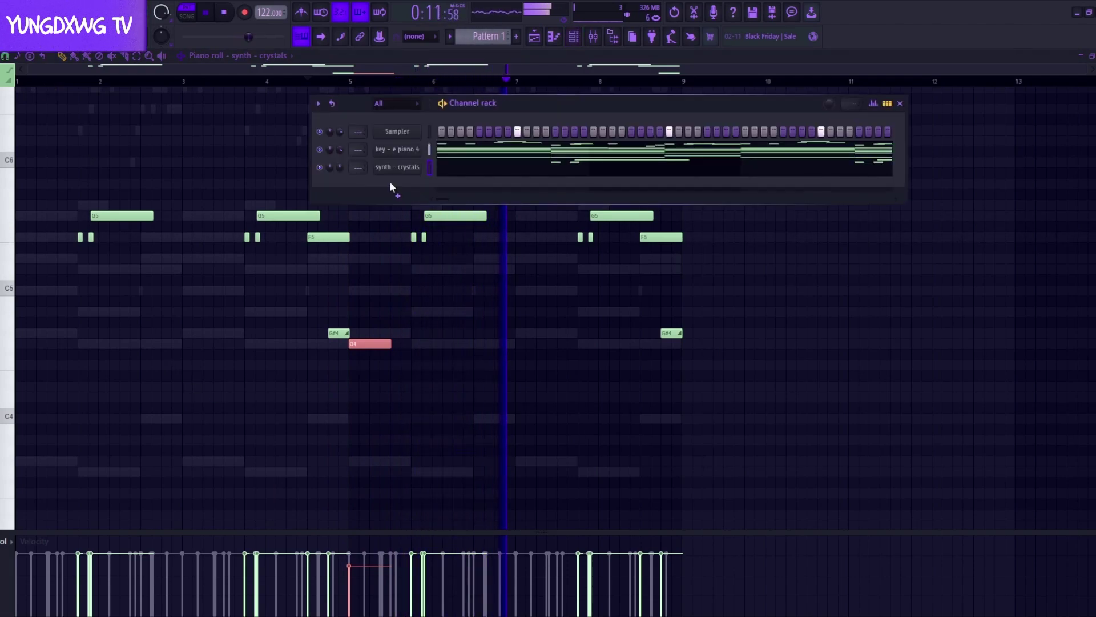
right_click(400, 168)
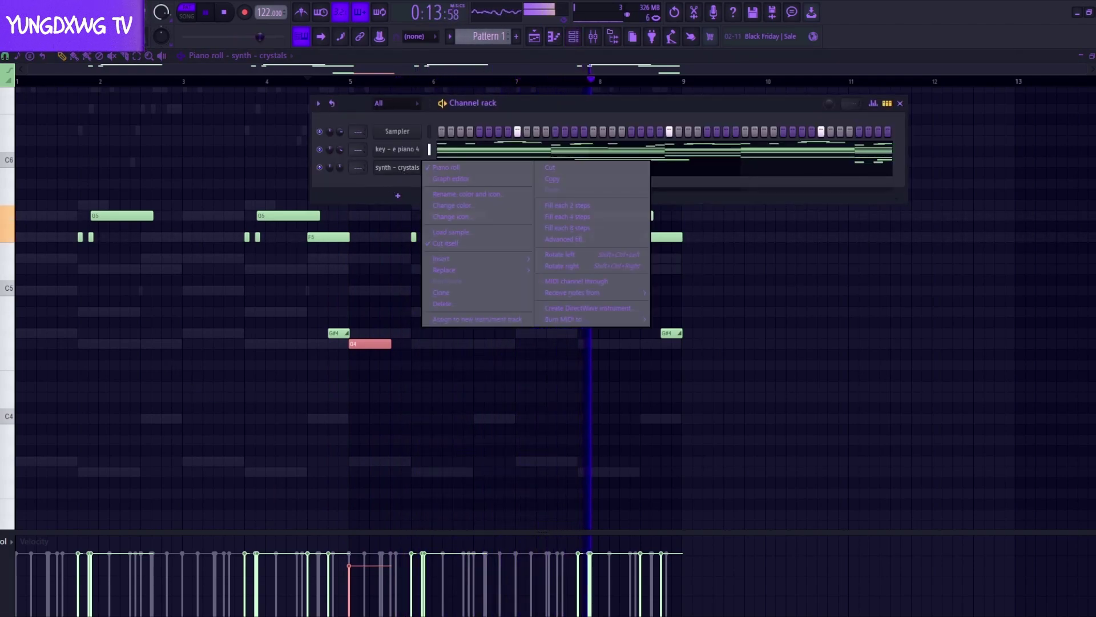
click(466, 293)
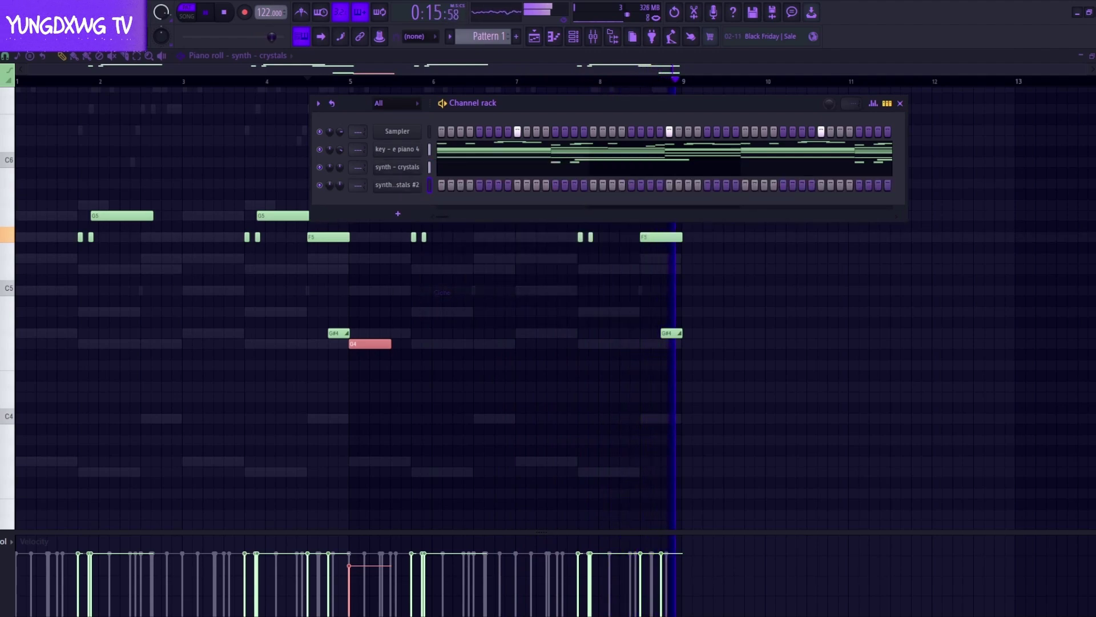
key(space)
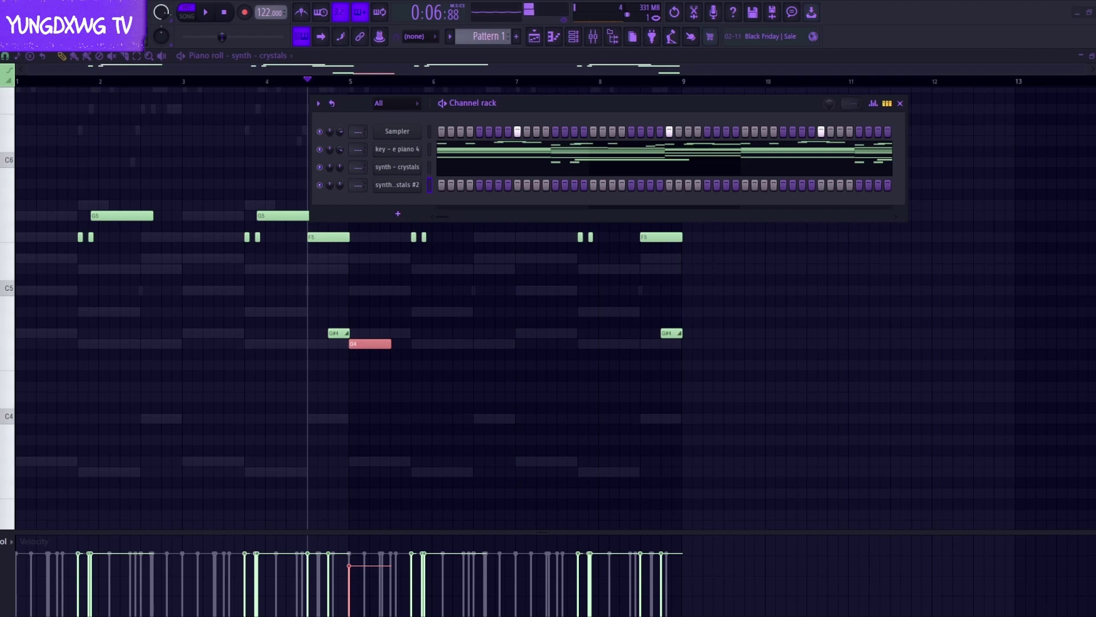
Load the key - message sample into the cloned channel and try it out in its sampler settings.
drag(1, 184, 411, 184)
click(224, 12)
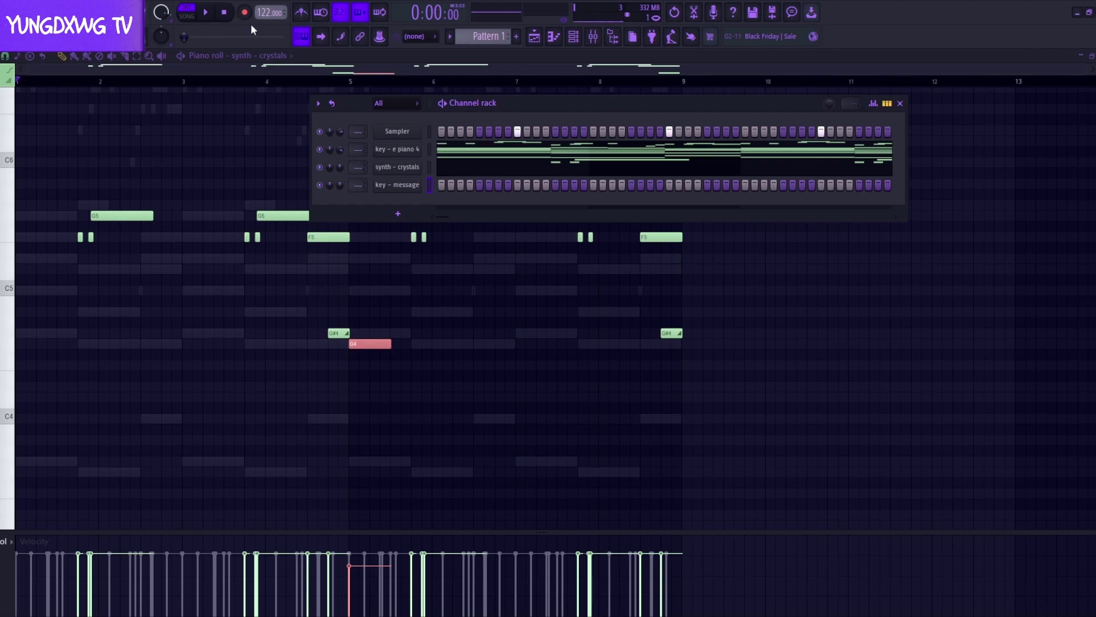
click(408, 189)
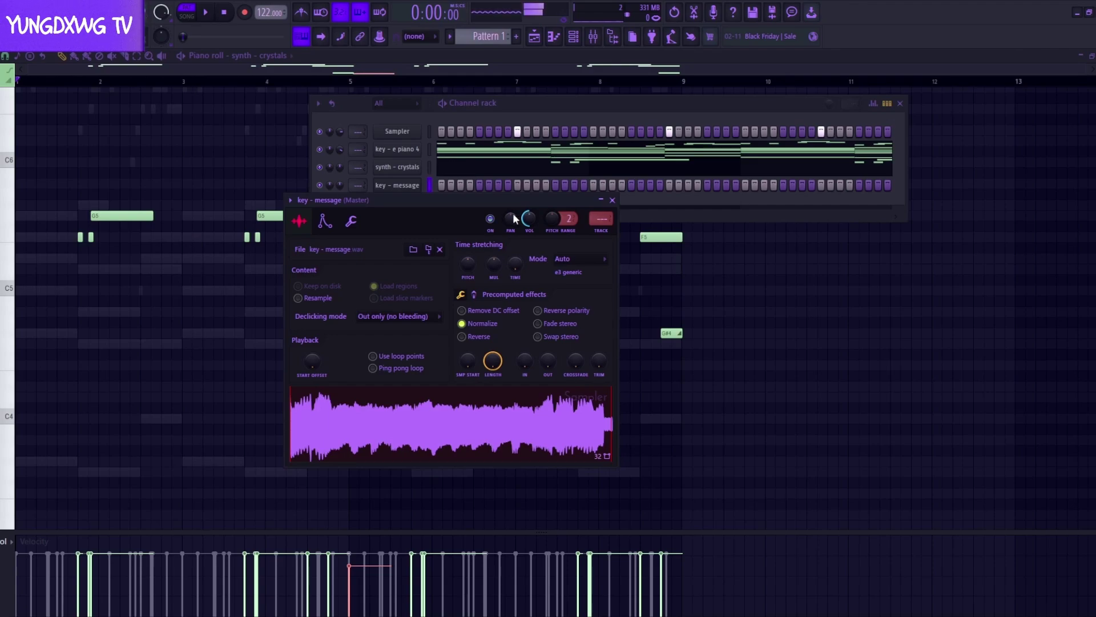
click(612, 200)
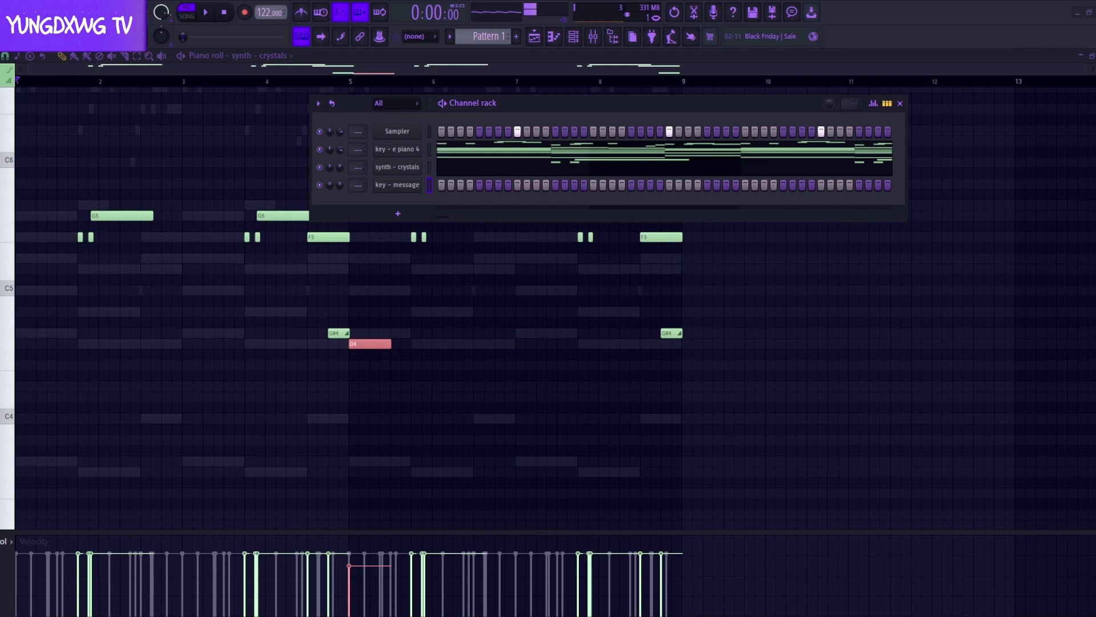
Load the lead - snowfall sample into the cloned channel, check its settings and open its piano roll.
drag(1, 185, 395, 184)
click(406, 187)
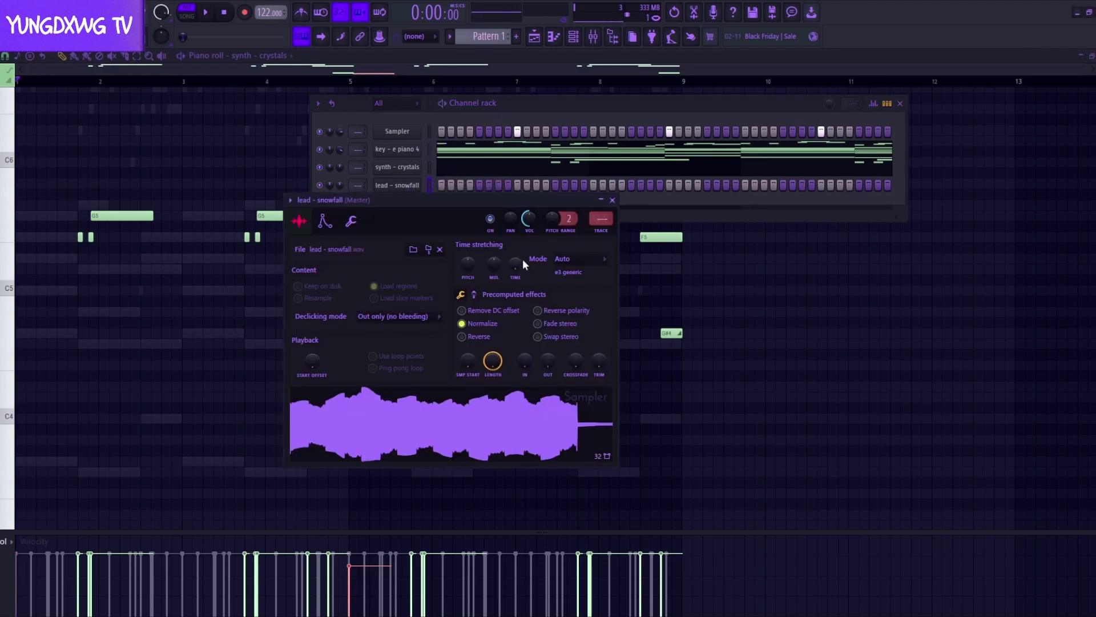
click(612, 199)
right_click(419, 185)
click(436, 189)
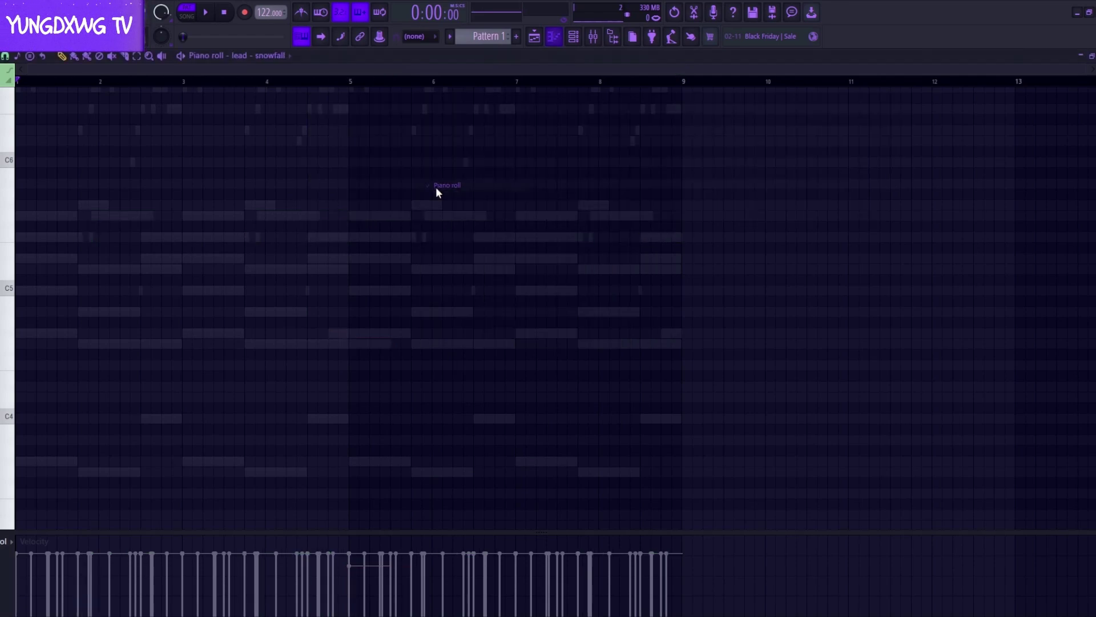
Place short rising C6, D6, D#6 and F6 notes from the start of bar 1 and play them.
click(26, 164)
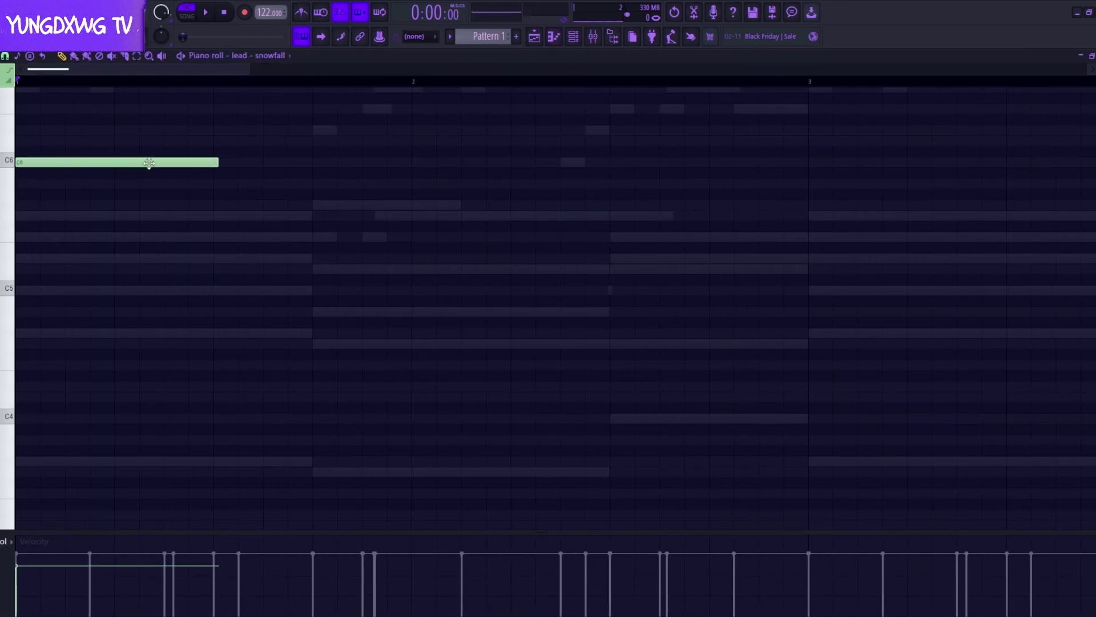
drag(217, 164, 39, 163)
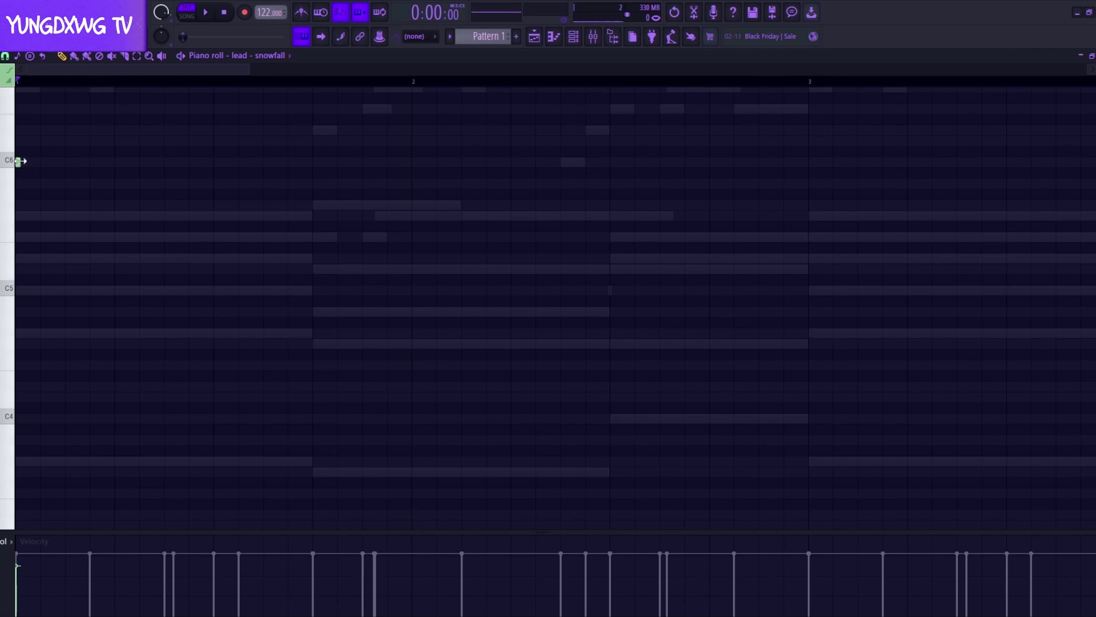
click(69, 141)
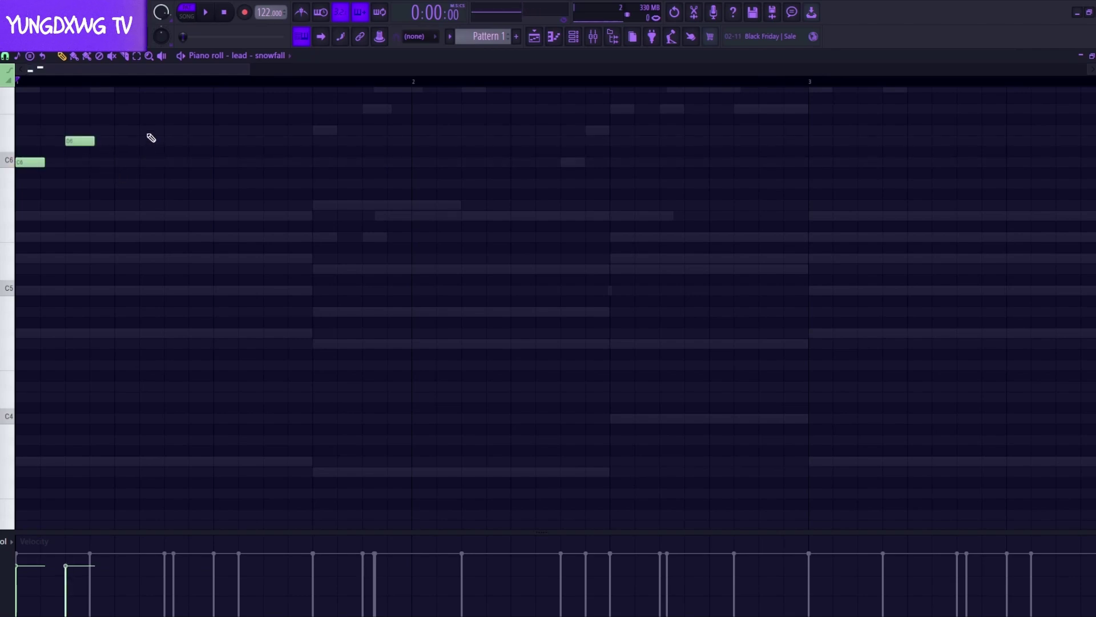
click(138, 131)
click(191, 109)
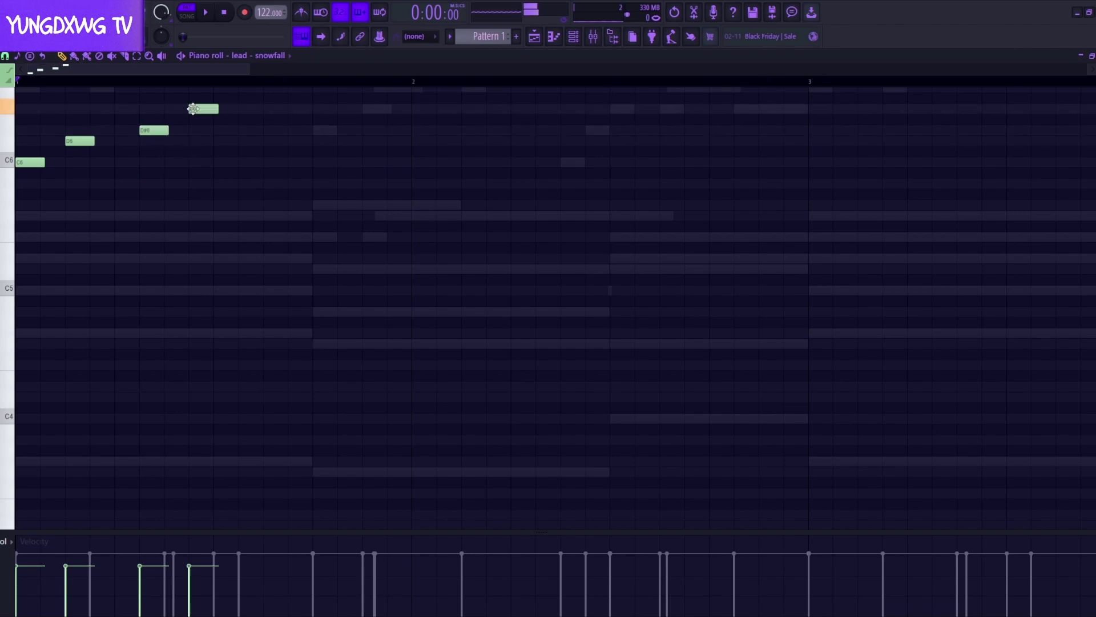
key(space)
scroll(204, 260, up, 2)
key(space)
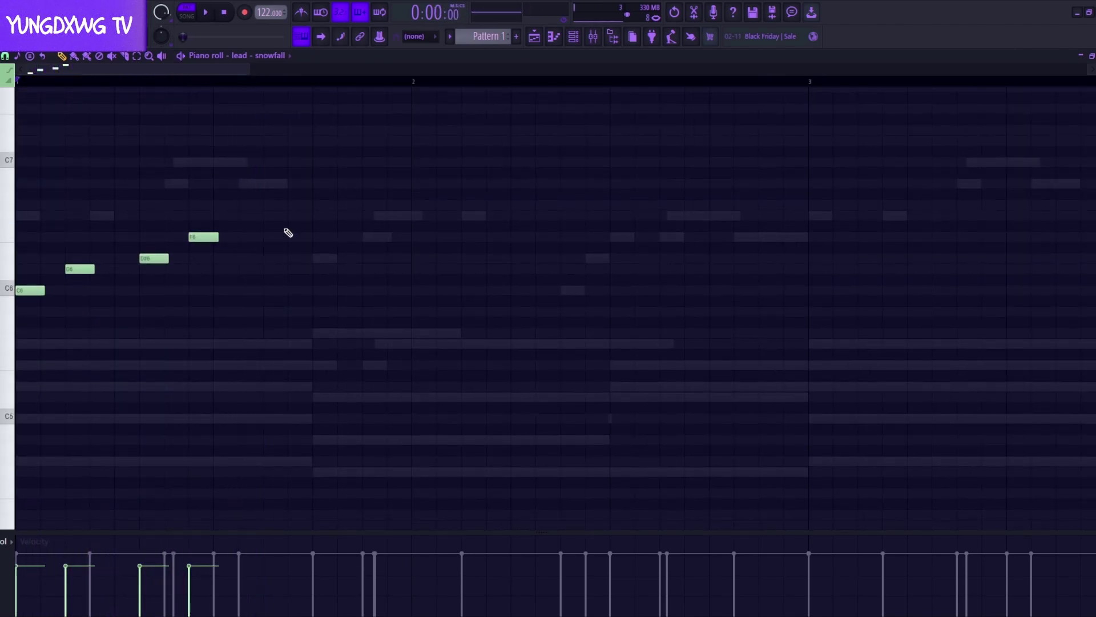
Add two overlapping short notes late in bar 1, play them and set their pitches to F6 and G6.
click(268, 215)
click(275, 205)
key(space)
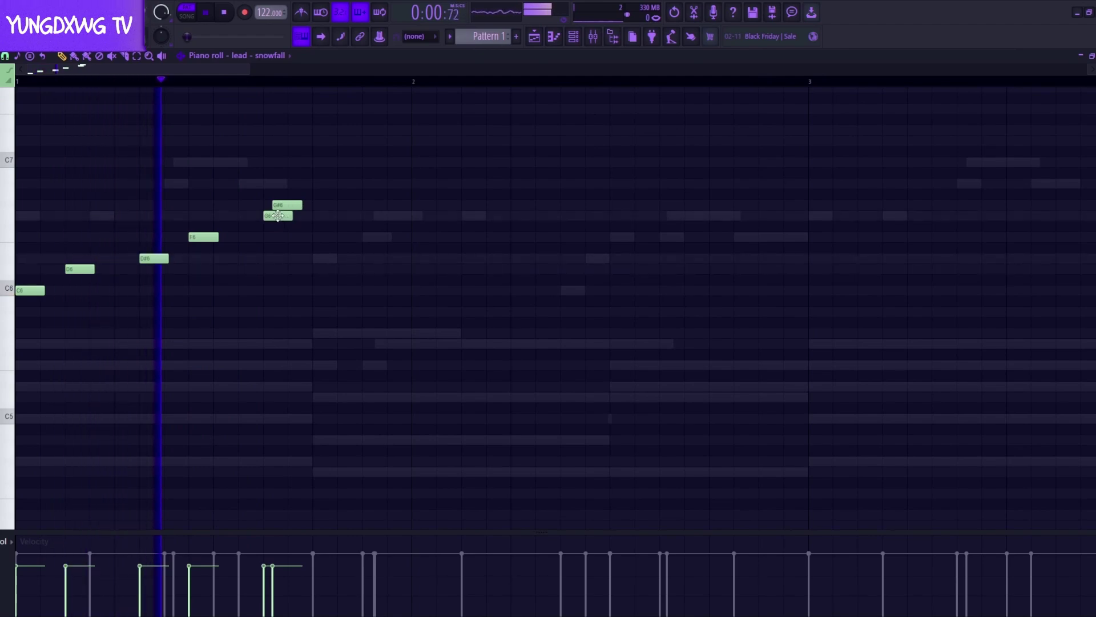
key(space)
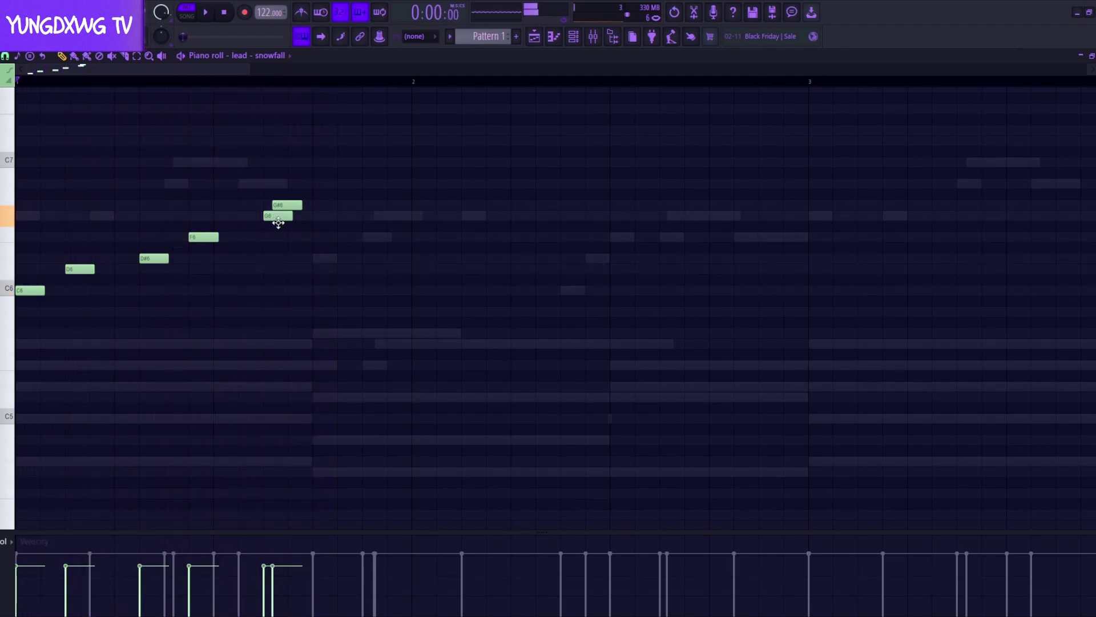
mouse_move(277, 215)
mouse_down()
mouse_move(278, 237)
mouse_move(295, 227)
mouse_up()
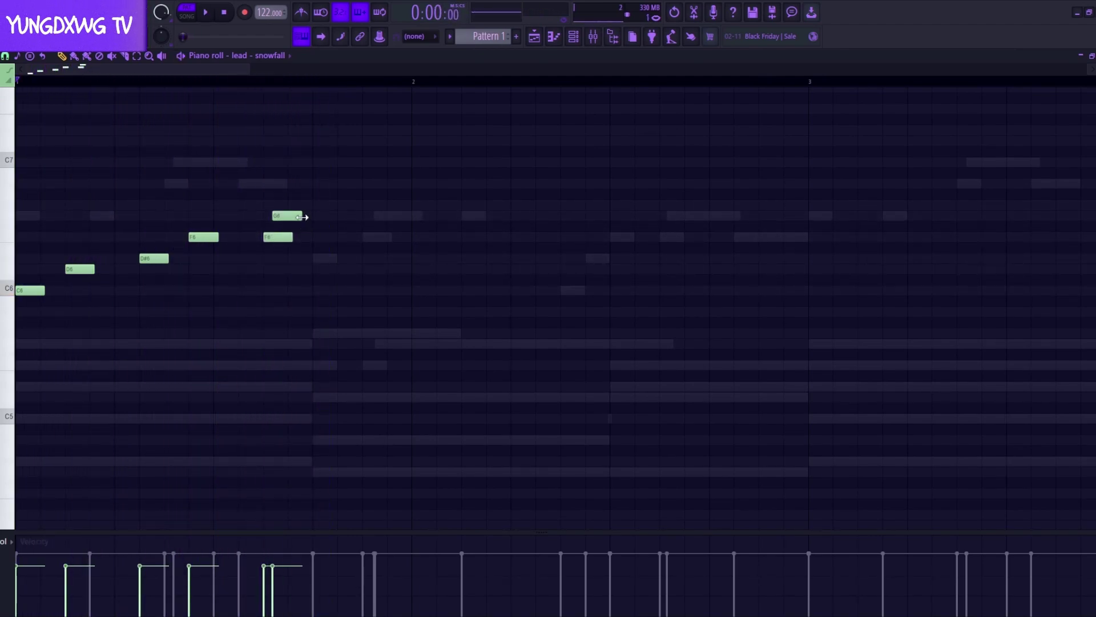
Lengthen the G6 note and add an F6 note of the same length at the end of bar 1.
key(space)
click(365, 238)
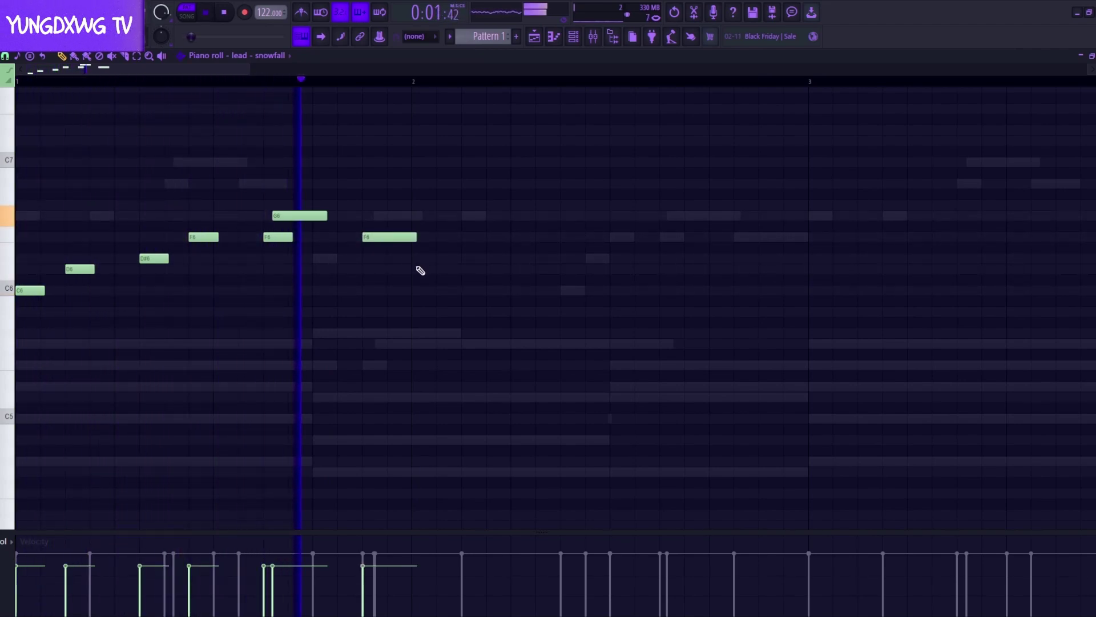
Try overlapping G5, G#5 and A#5 notes from the start of bar 2, play them and delete them.
click(429, 267)
key(space)
drag(428, 267, 441, 343)
key(space)
click(427, 333)
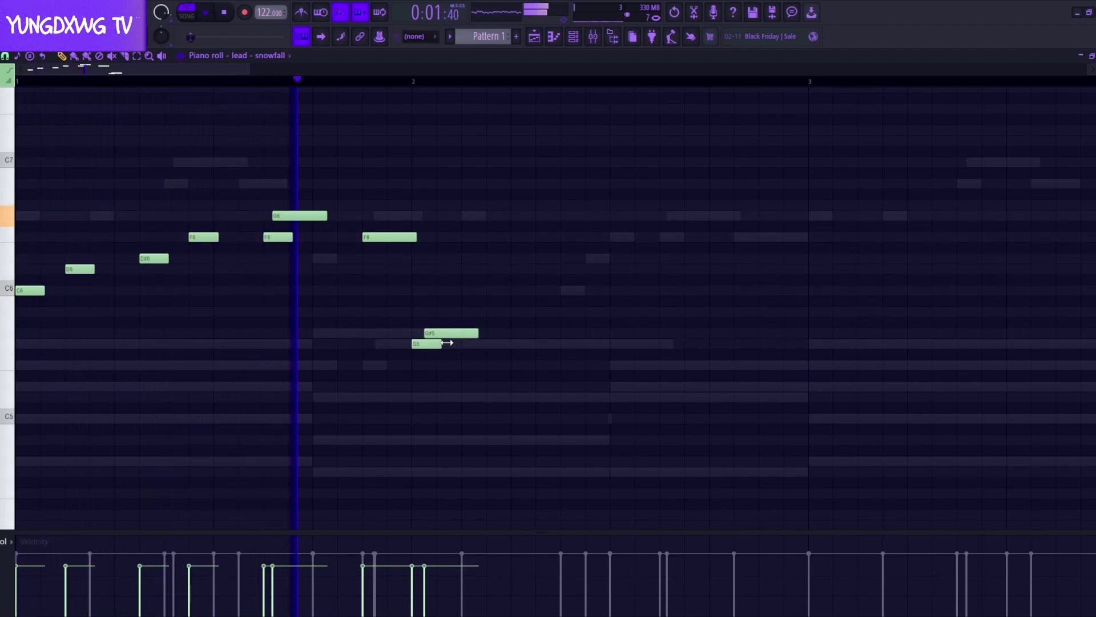
click(473, 311)
key(space)
drag(539, 357, 409, 304)
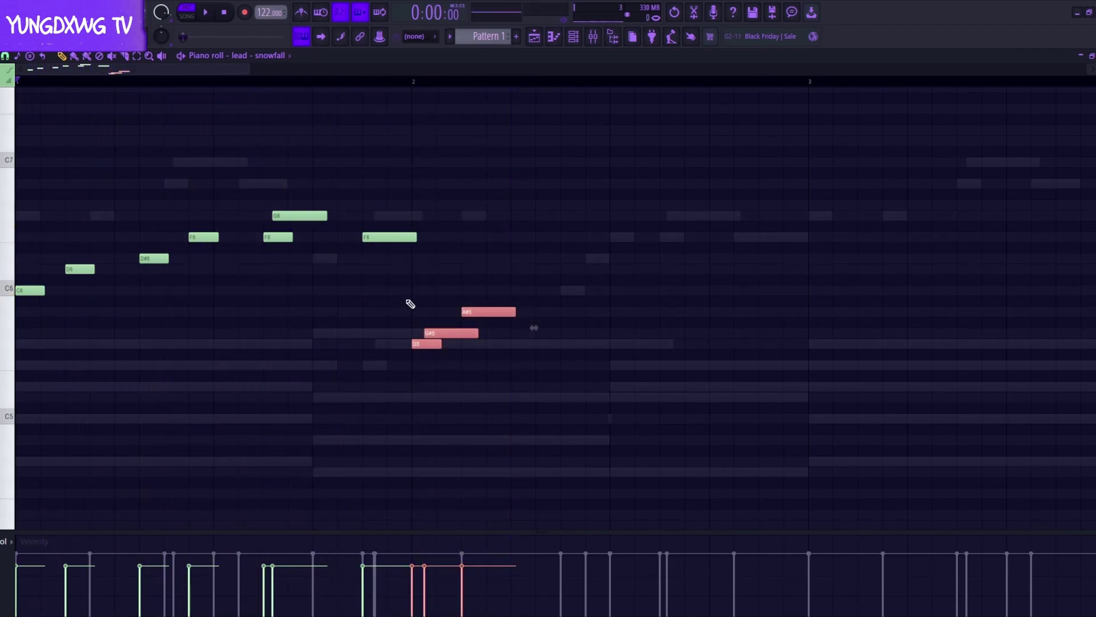
key(Delete)
Play the phrase and shorten the last F6 note so it ends before bar 2.
key(space)
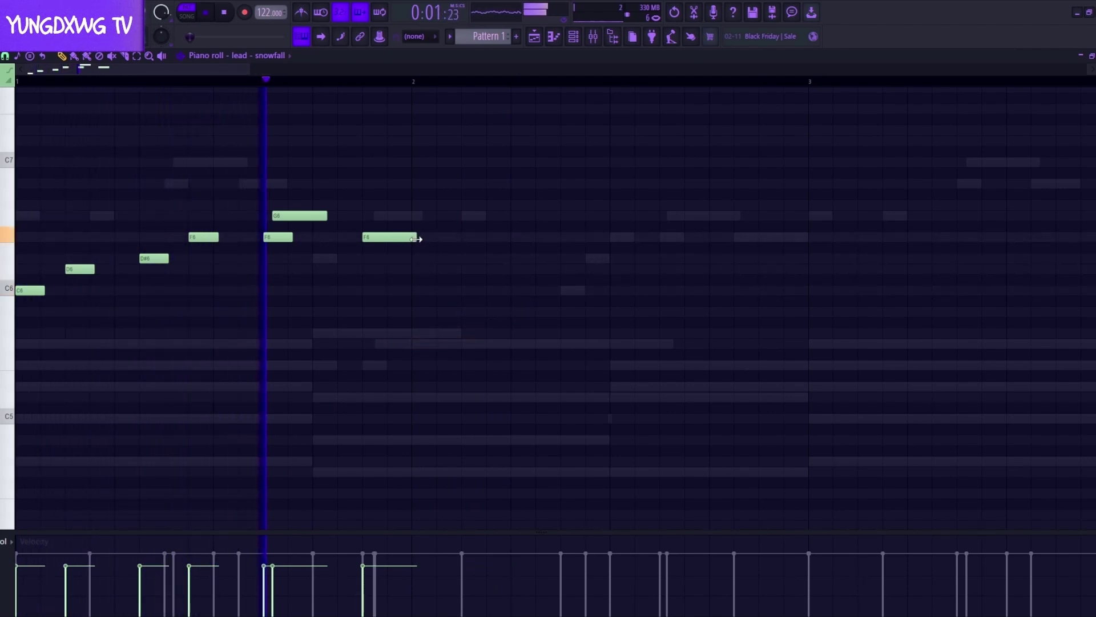
drag(416, 238, 399, 240)
key(space)
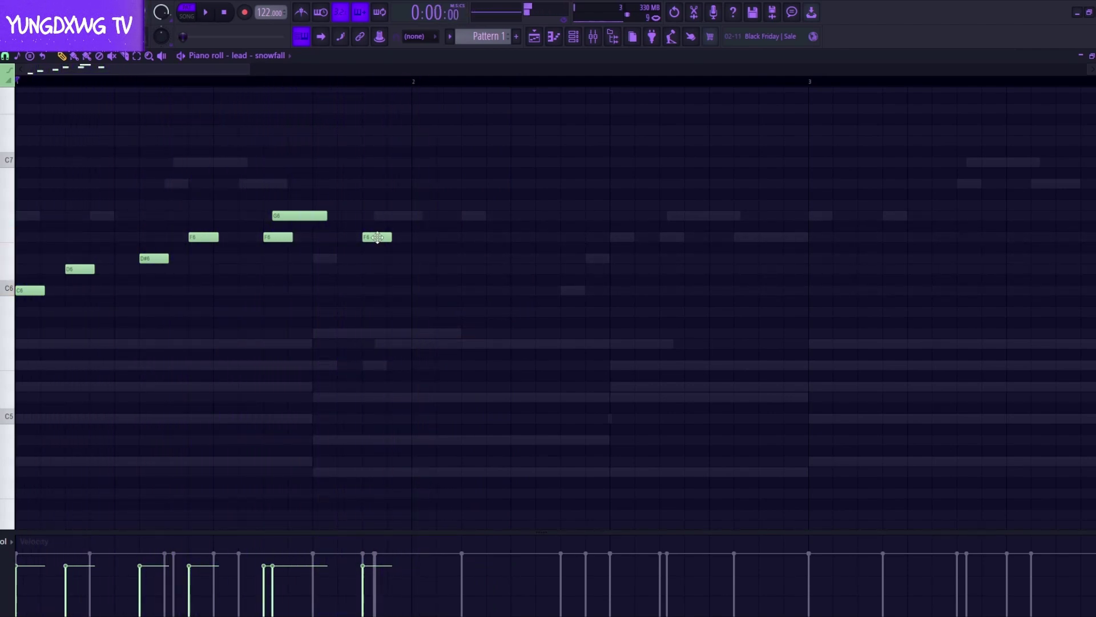
Add D#6, overlapping short C6 and longer D6, and another C6 note in the first half of bar 2, and play them.
click(467, 259)
click(515, 270)
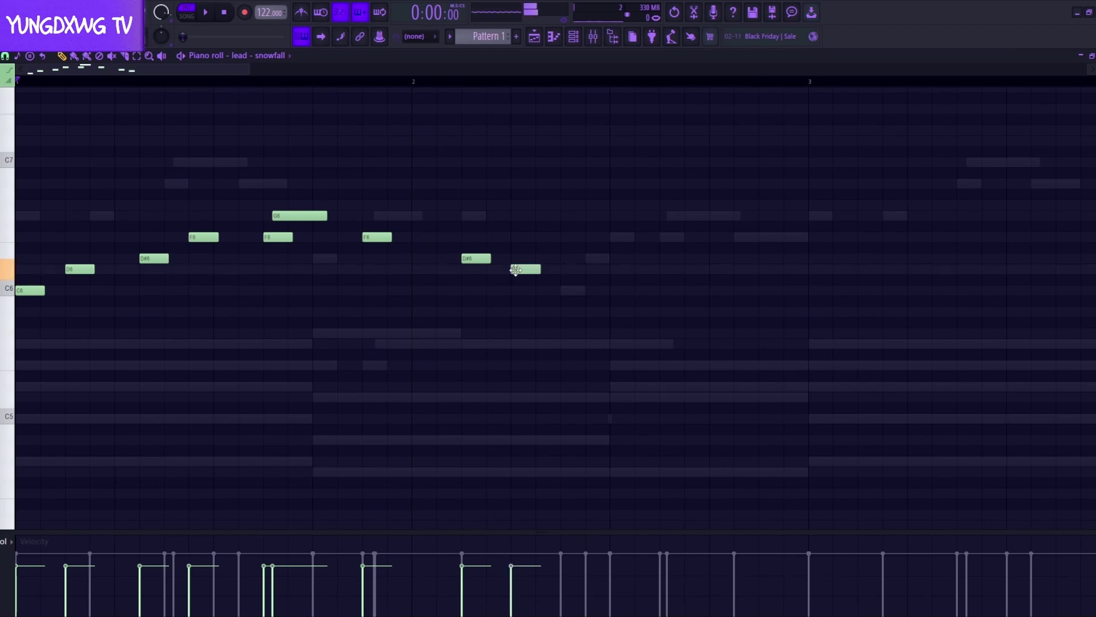
drag(517, 269, 572, 269)
click(523, 269)
key(space)
click(566, 290)
key(space)
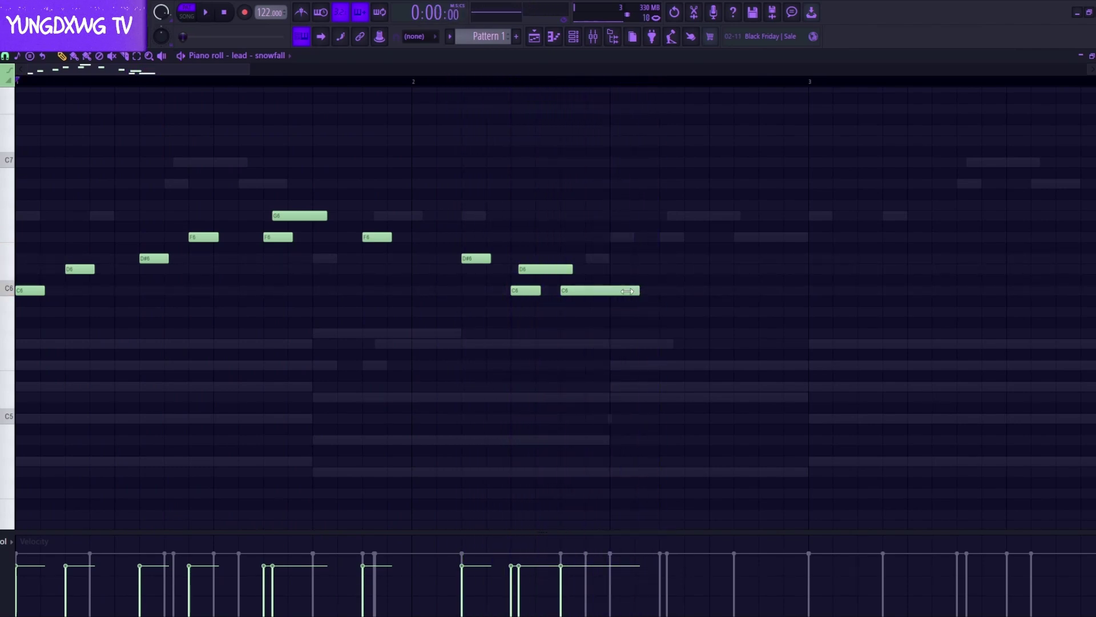
Finish bar 2 with a short A#5, a short F5 and an overlapping long G5 held almost to bar 3.
click(665, 314)
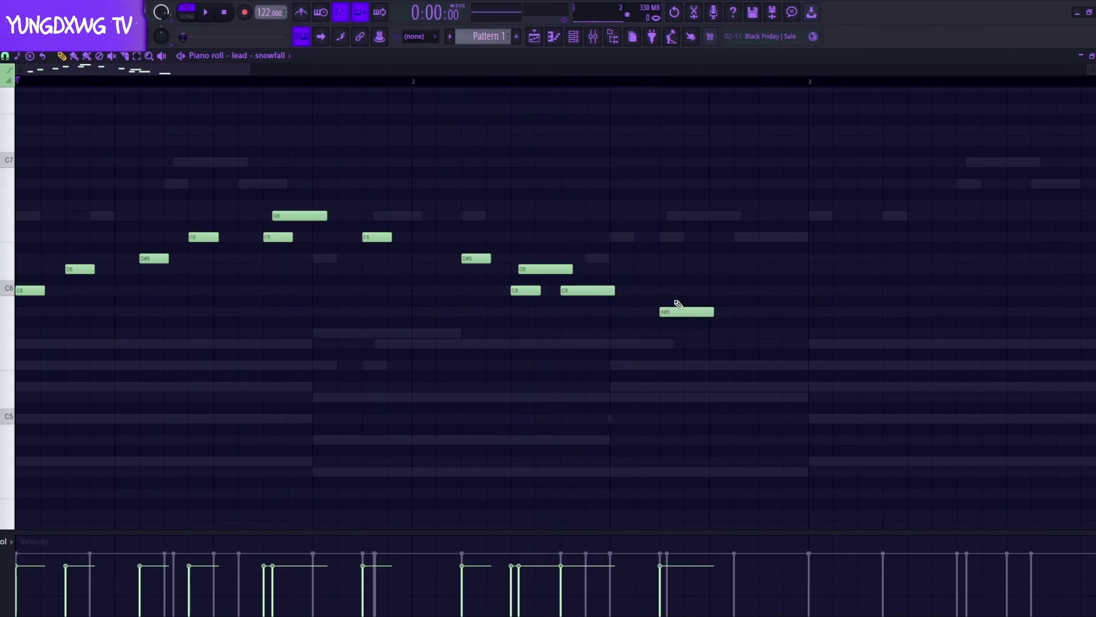
drag(681, 296, 692, 364)
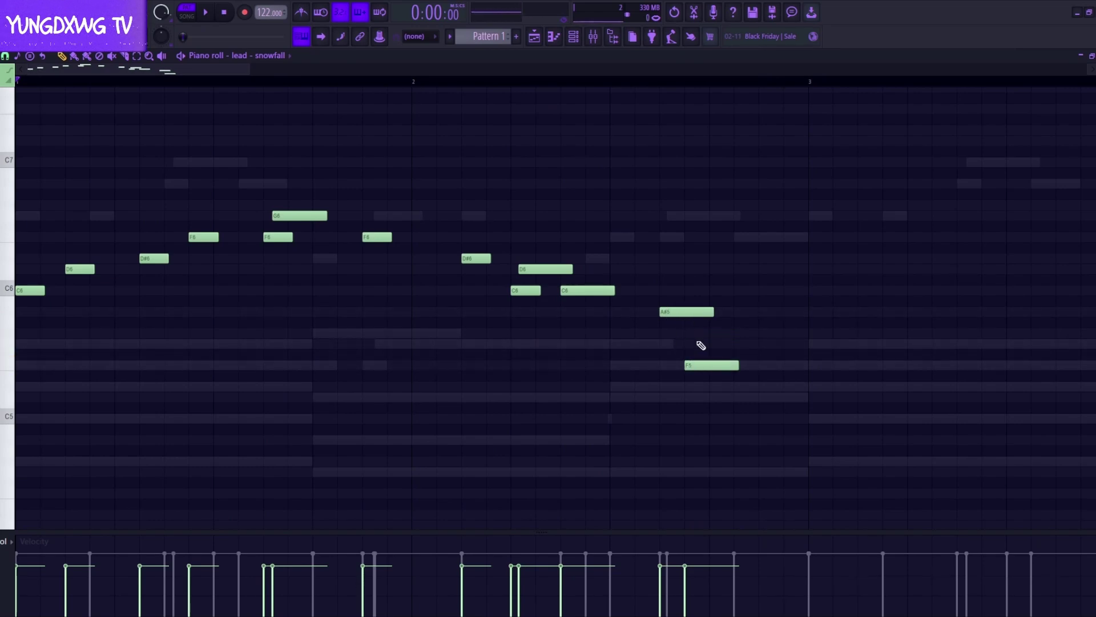
click(700, 344)
key(space)
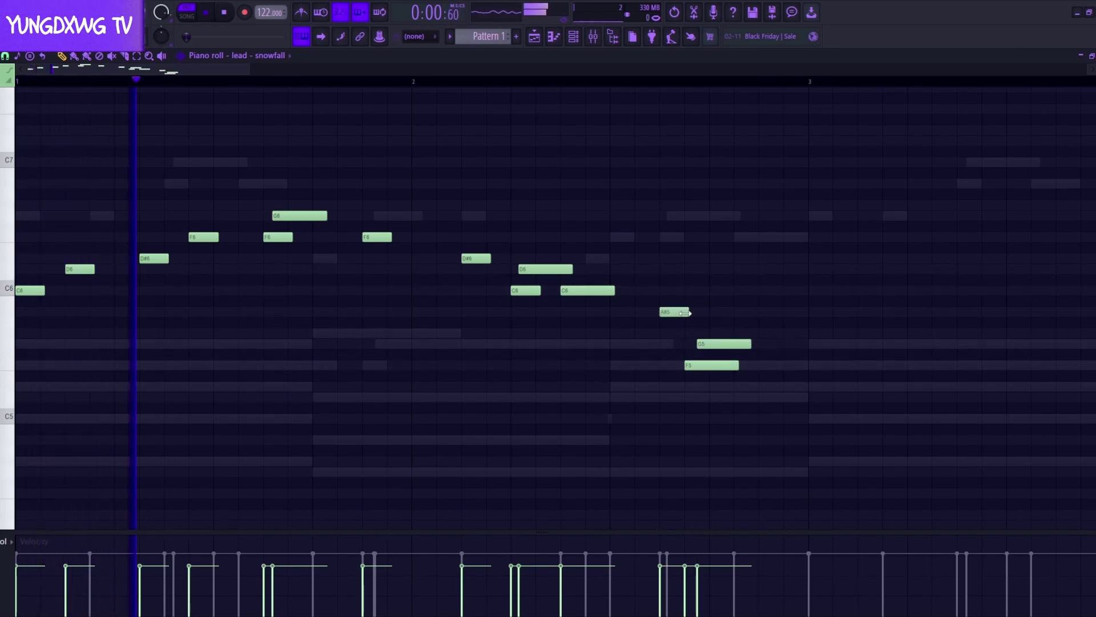
drag(675, 312, 656, 312)
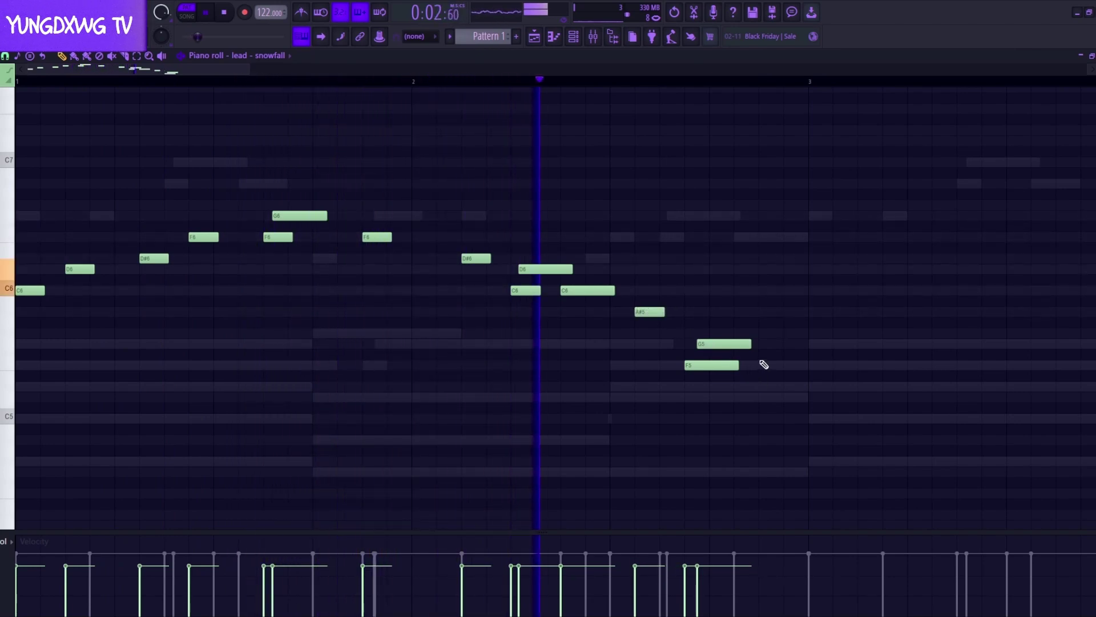
drag(737, 365, 801, 345)
key(space)
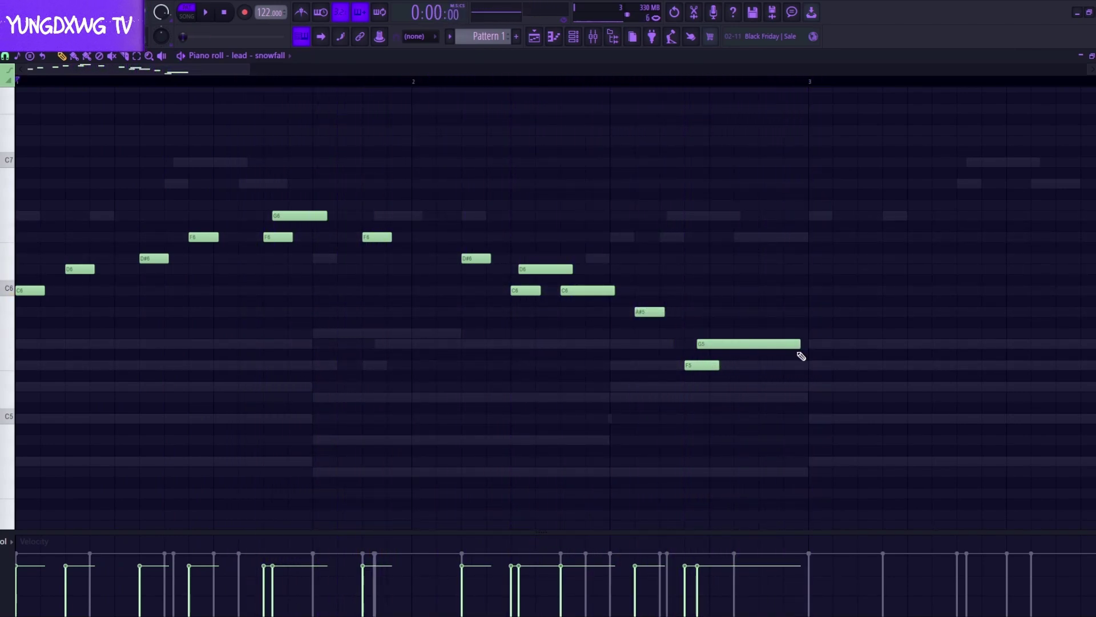
Play the last F5 and G5 notes of bar 2, raise them one octave and play the bar.
click(686, 83)
key(space)
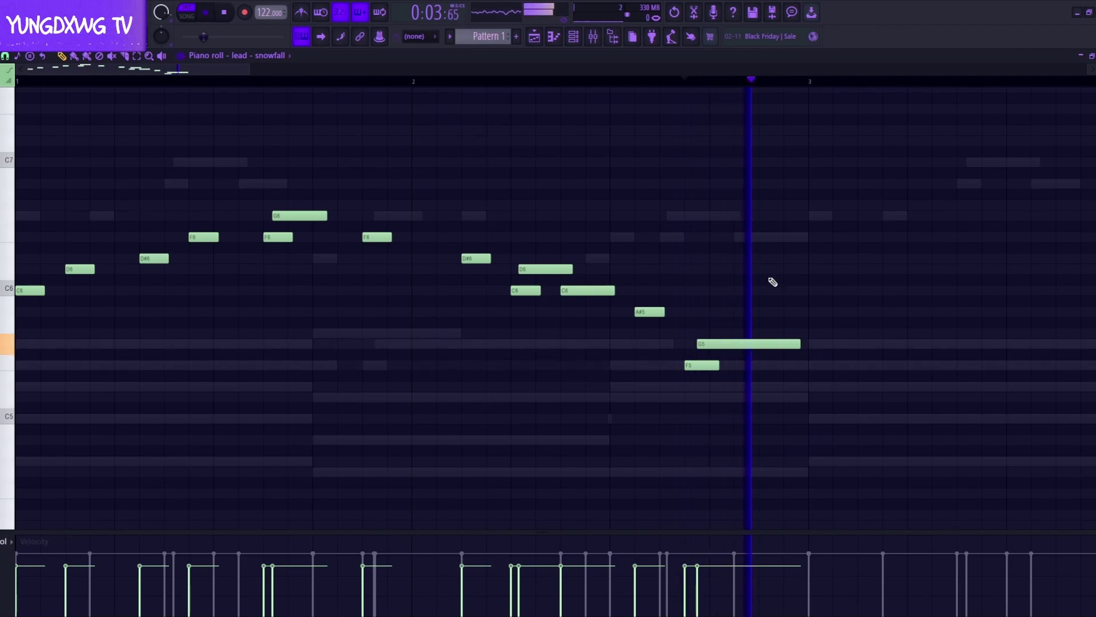
key(space)
key(space)
drag(806, 415, 687, 308)
key(ctrl+Up)
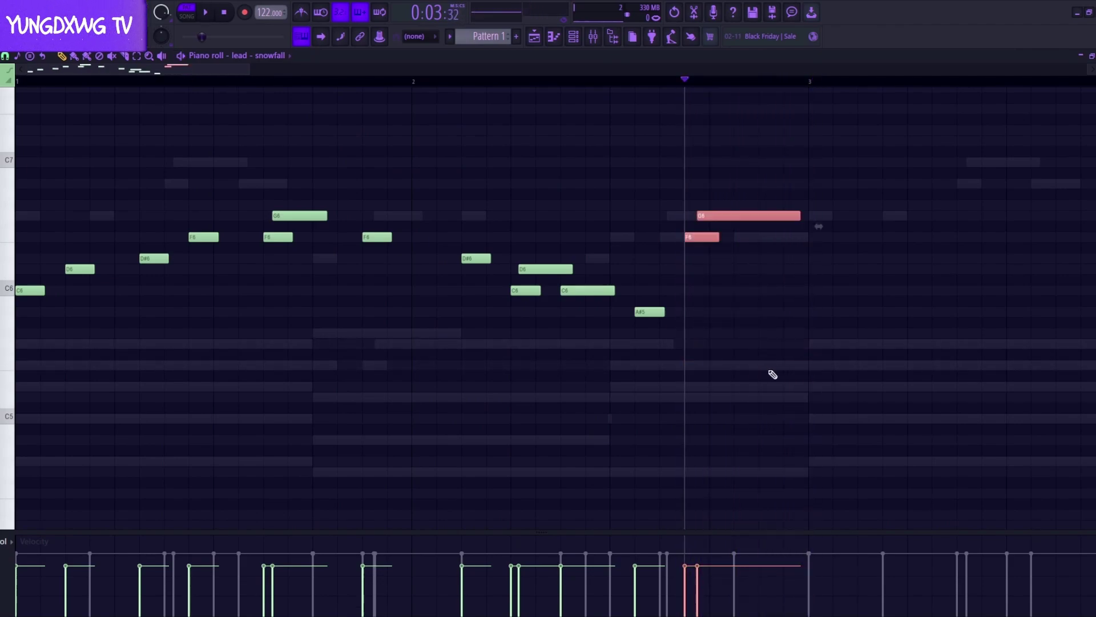
click(423, 86)
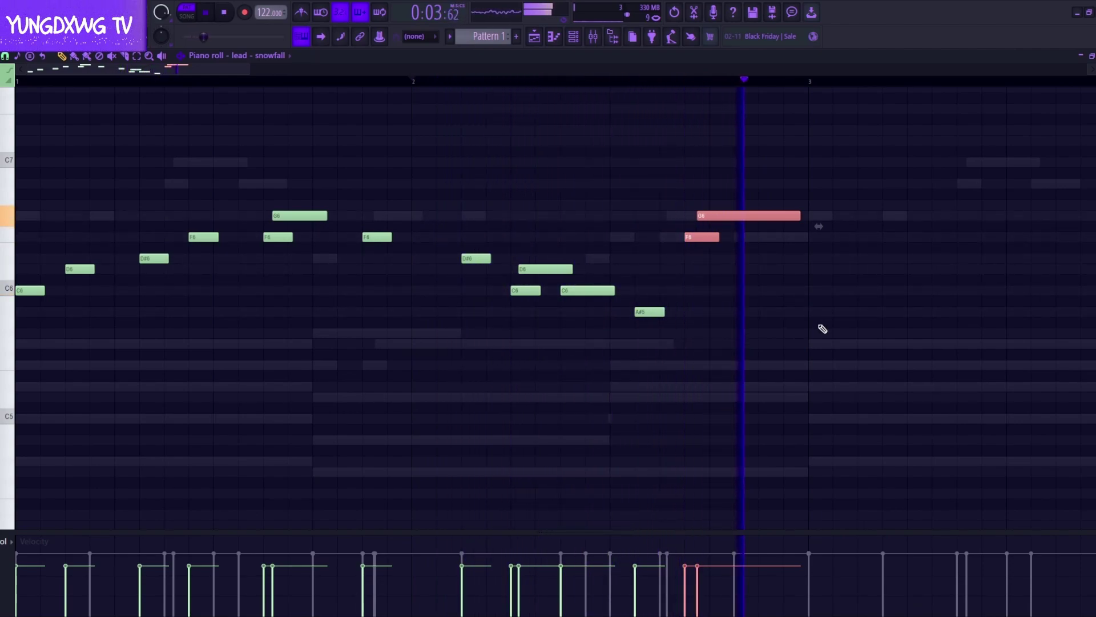
key(space)
Move the last F6 and G6 notes slightly later in bar 2 and trim the G6 to end before bar 3.
drag(708, 219, 733, 219)
key(space)
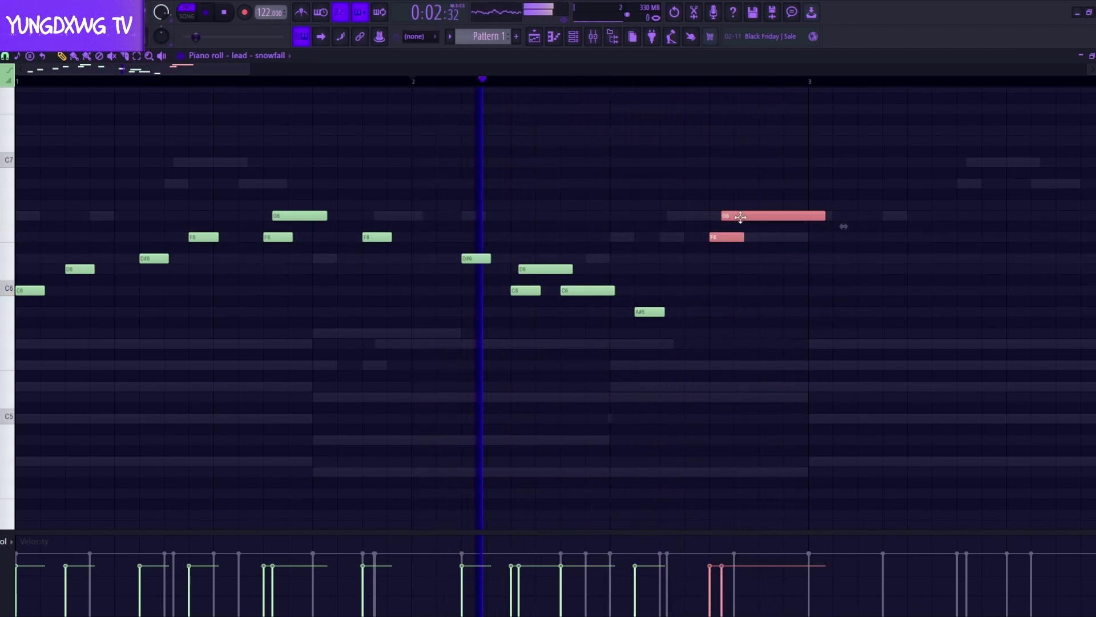
drag(863, 227, 804, 217)
key(space)
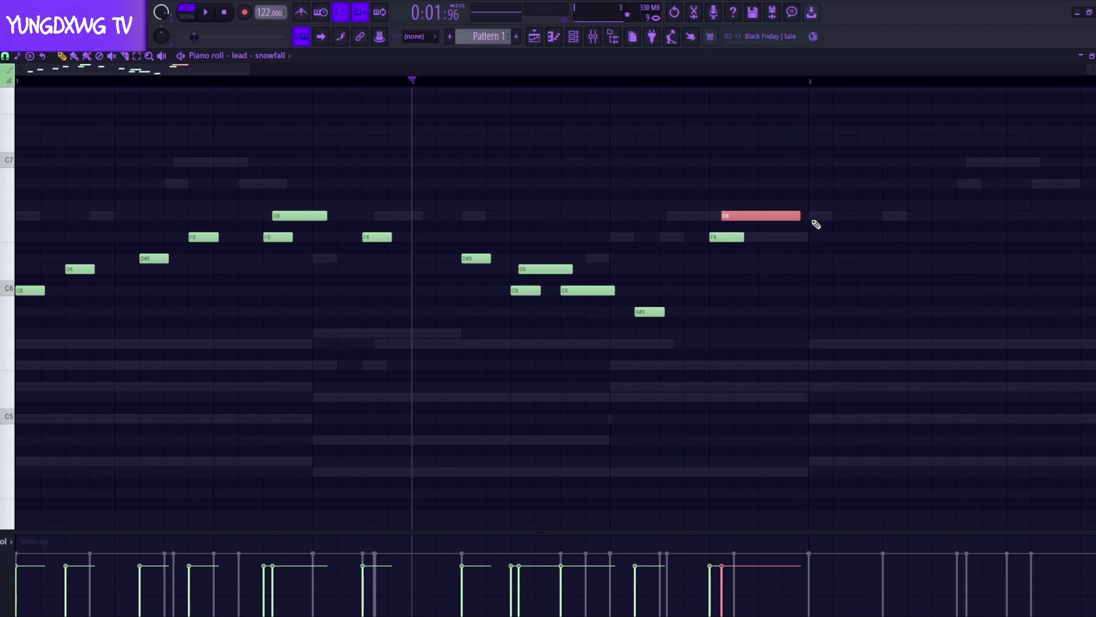
Lower the last two notes of bar 2 by one octave and play the melody from the beginning.
drag(829, 277, 702, 195)
key(space)
key(ctrl+Down)
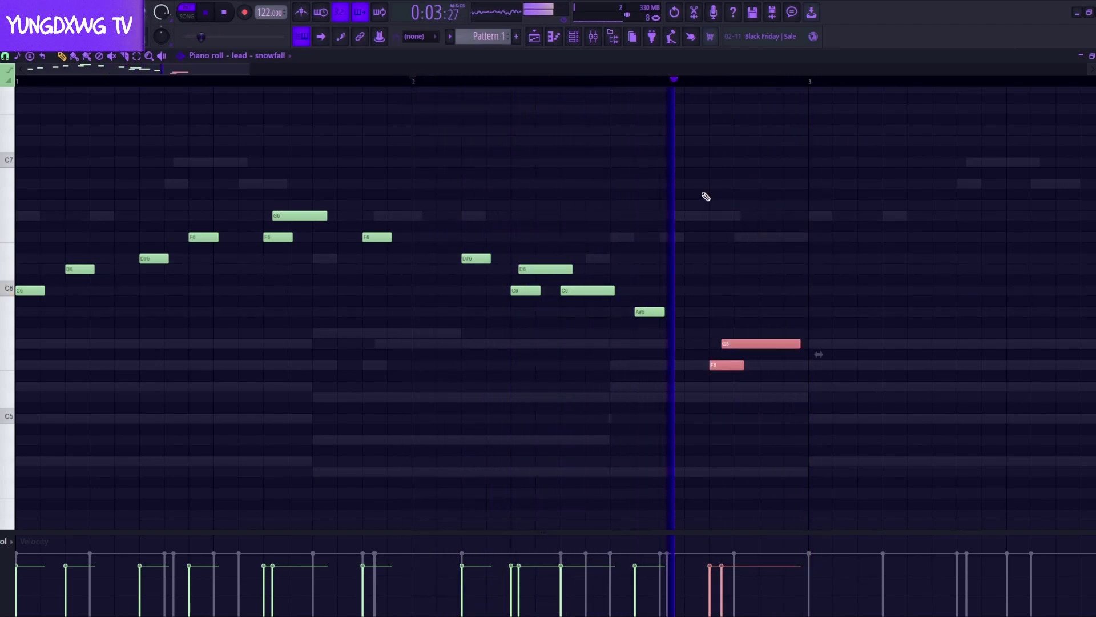
ctrl+scroll(612, 210, down, 2)
key(space)
click(46, 81)
key(space)
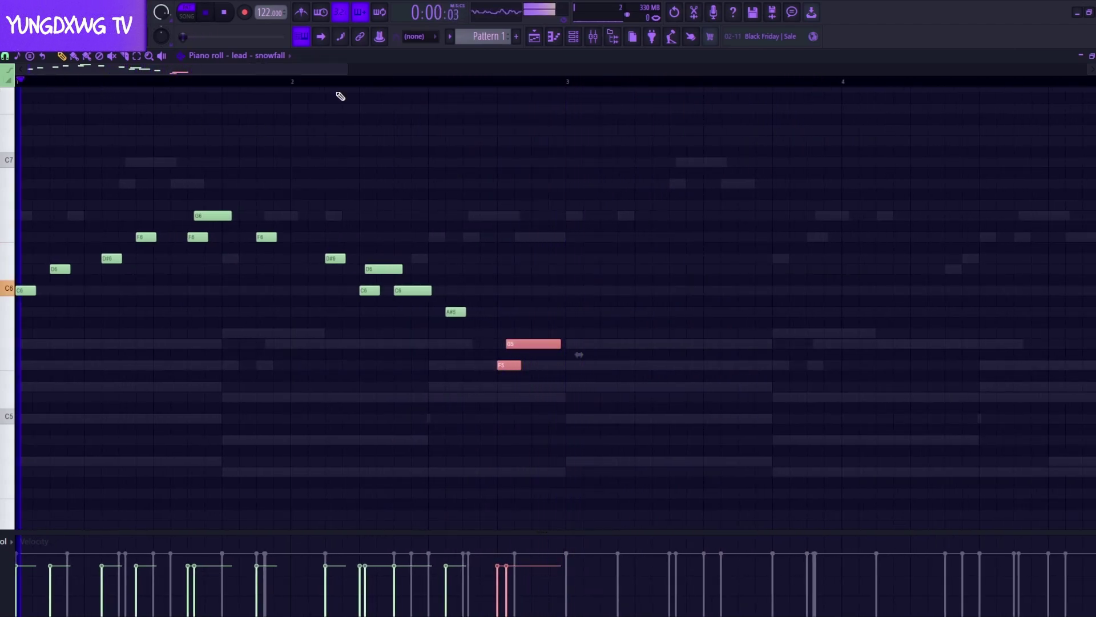
Duplicate the two-bar lead melody three times to fill eight bars and return playback to the start.
drag(567, 83, 9, 123)
ctrl+scroll(396, 162, down, 4)
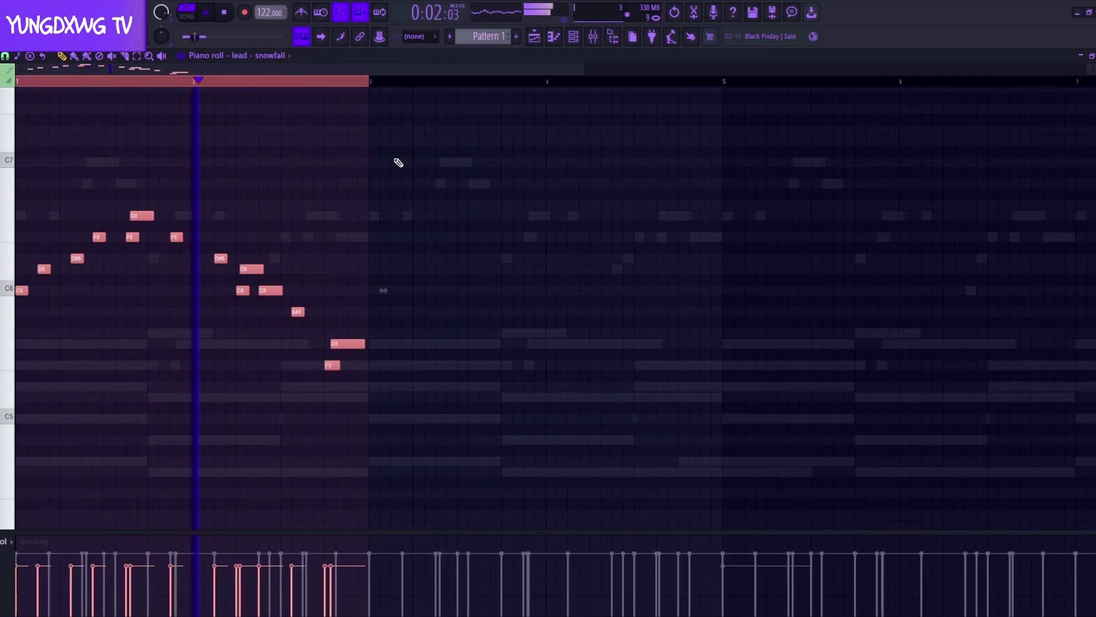
key(ctrl+b)
key(ctrl+b)
key(ctrl+b)
key(space)
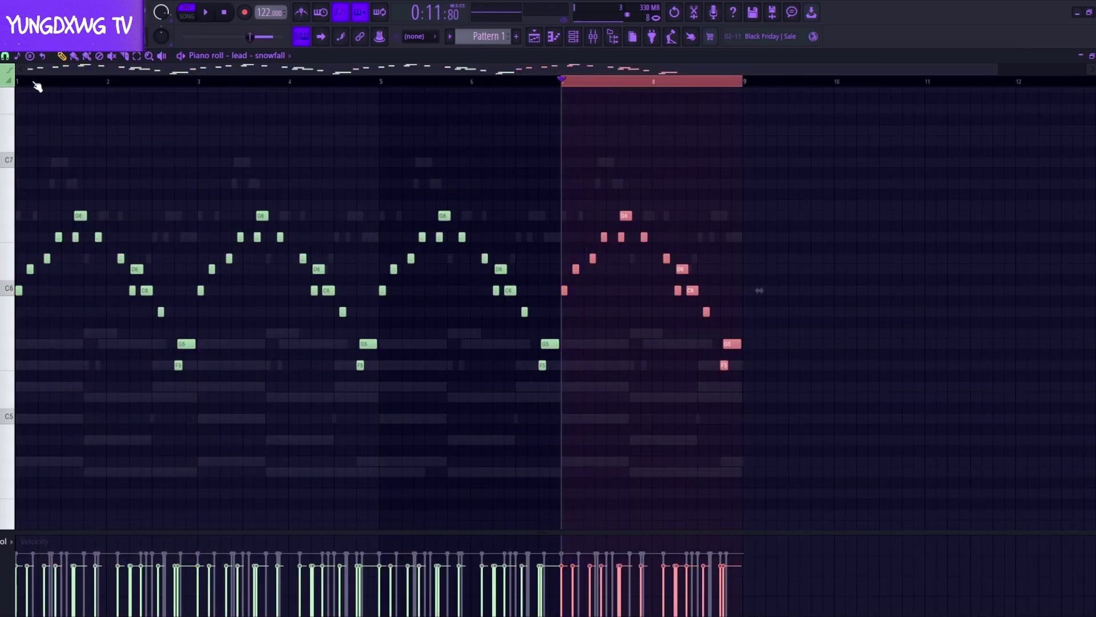
click(22, 82)
Clone the lead - snowfall channel, load the synth - #w00ahh sample into the clone and open its settings.
click(573, 37)
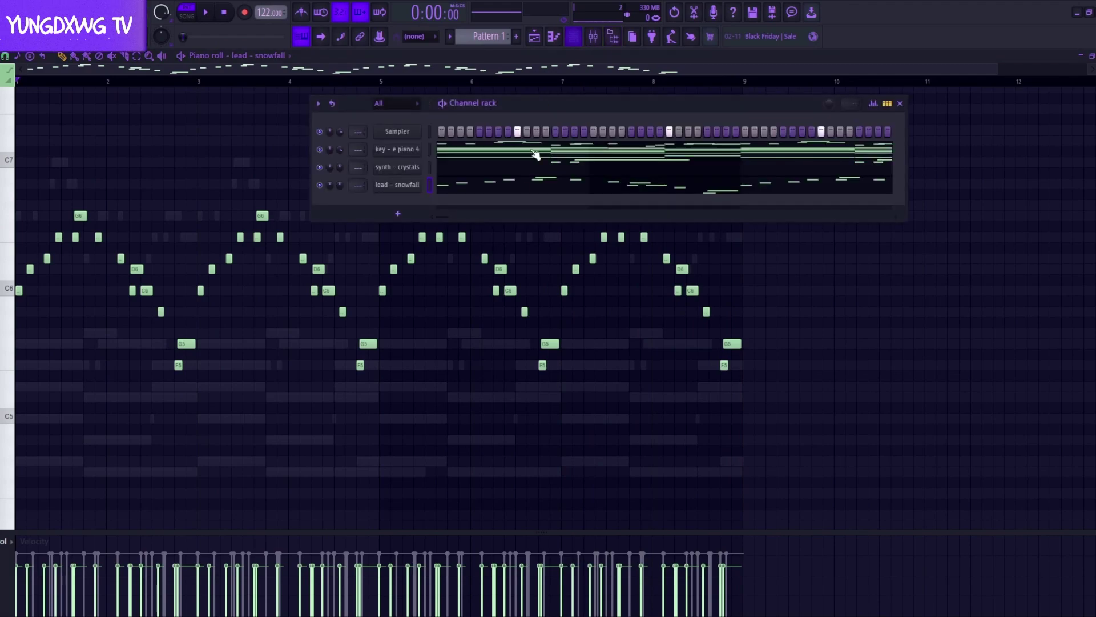
right_click(392, 190)
click(451, 306)
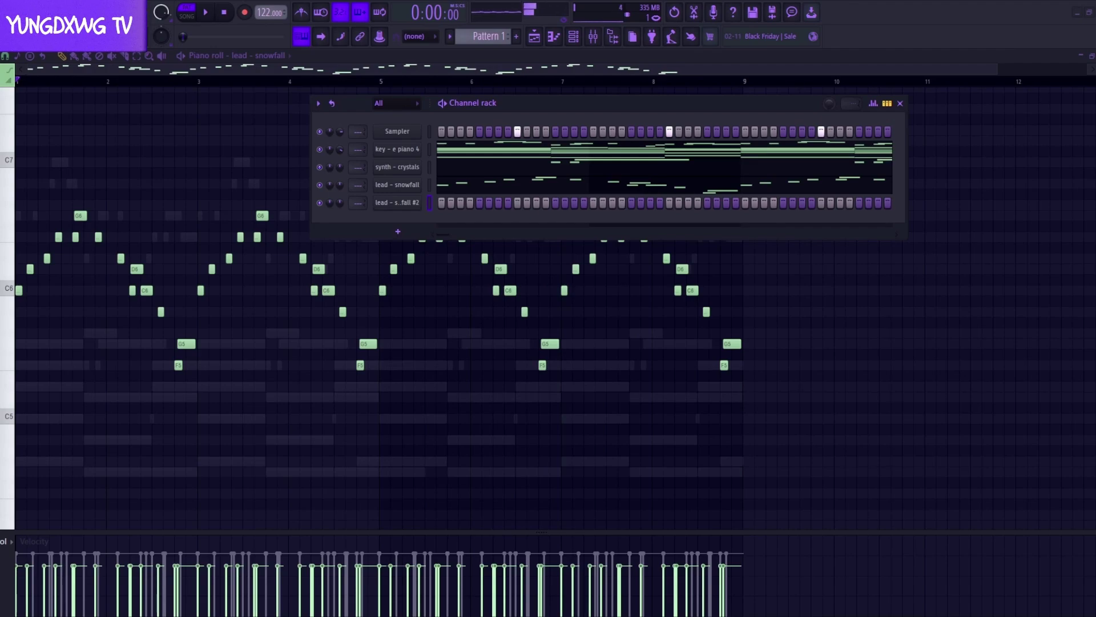
key(space)
click(396, 202)
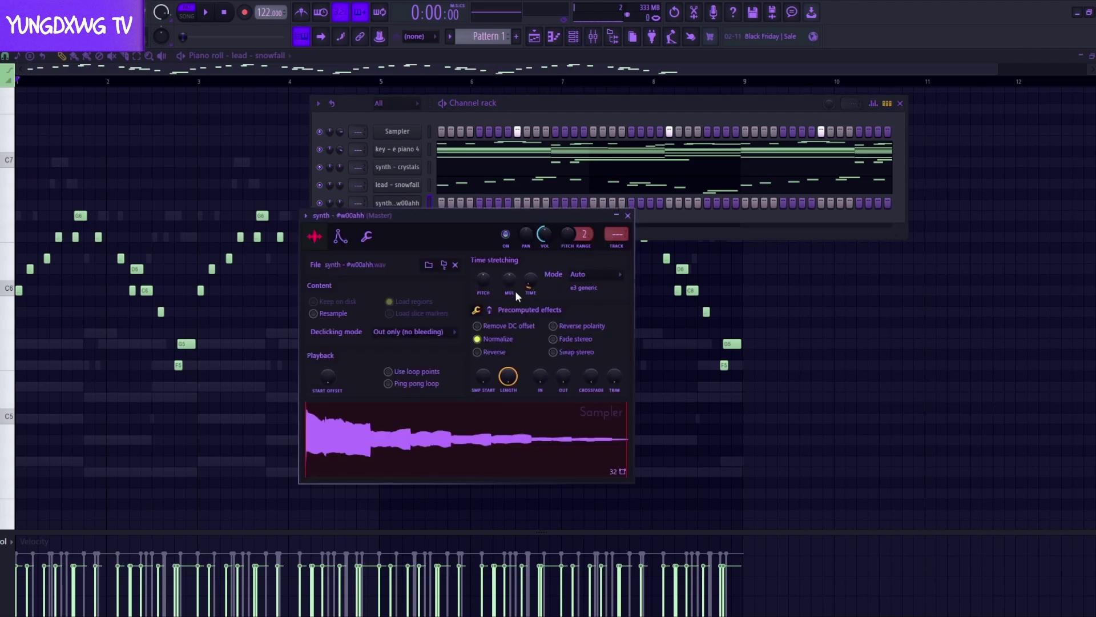
Reset the time stretch amount of the synth - #w00ahh sample, try out the sound and close its settings.
drag(525, 277, 530, 288)
key(q)
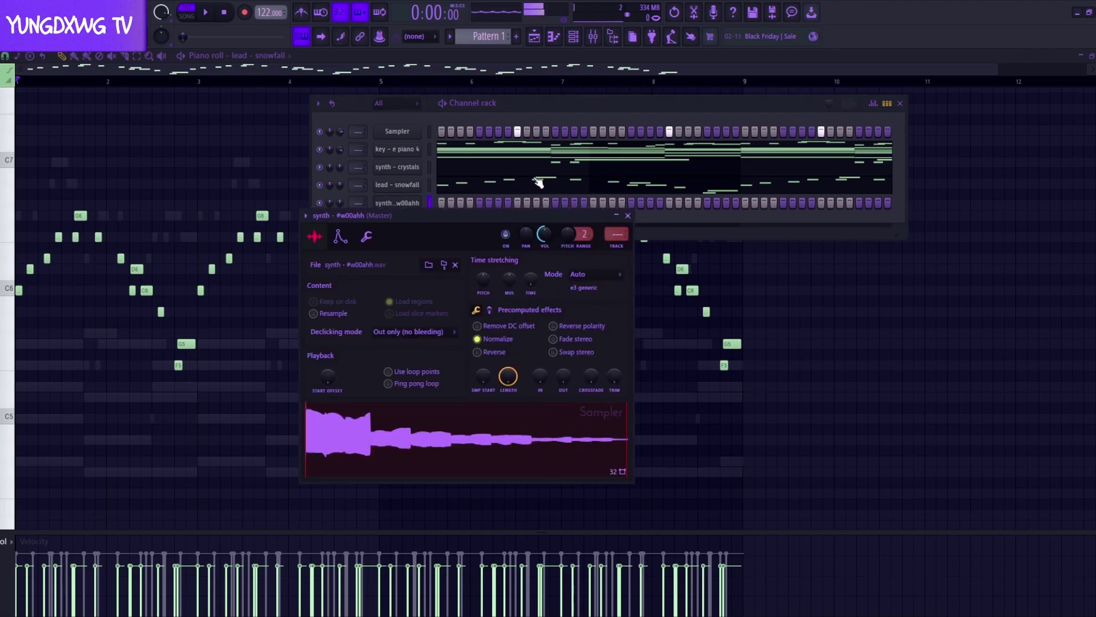
click(628, 216)
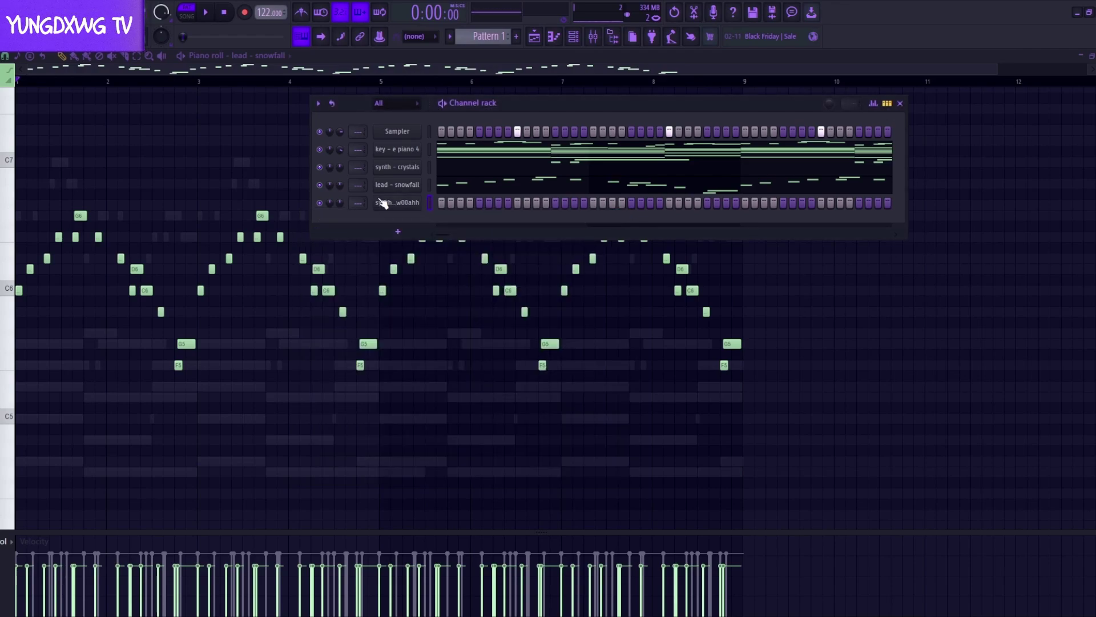
Open the piano roll of the synth - #w00ahh channel and clear its two G6 trial notes.
right_click(406, 207)
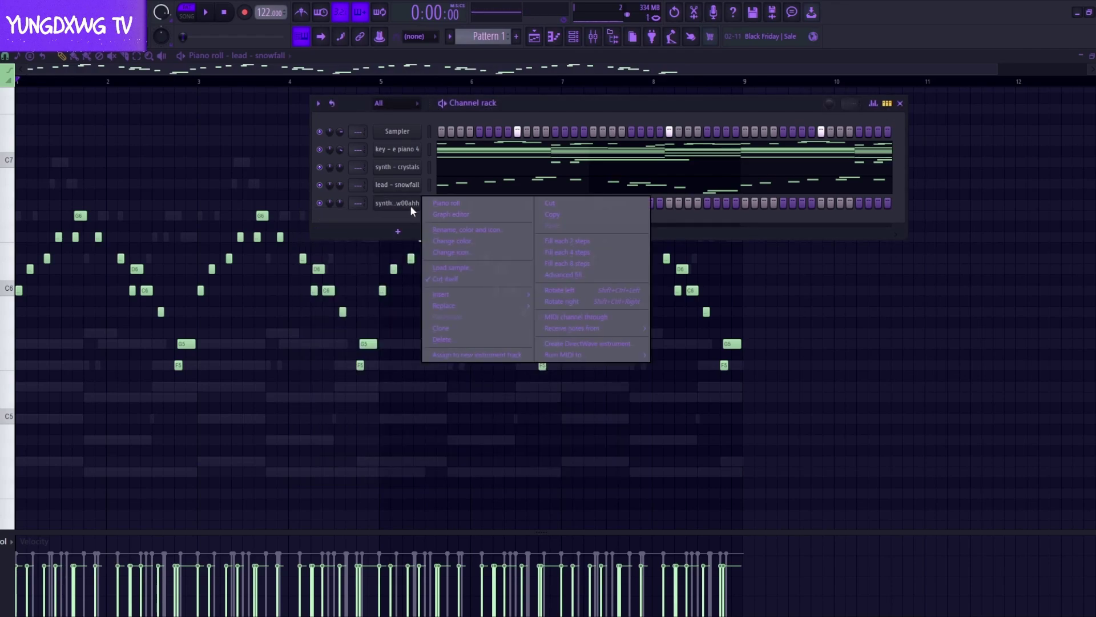
click(442, 203)
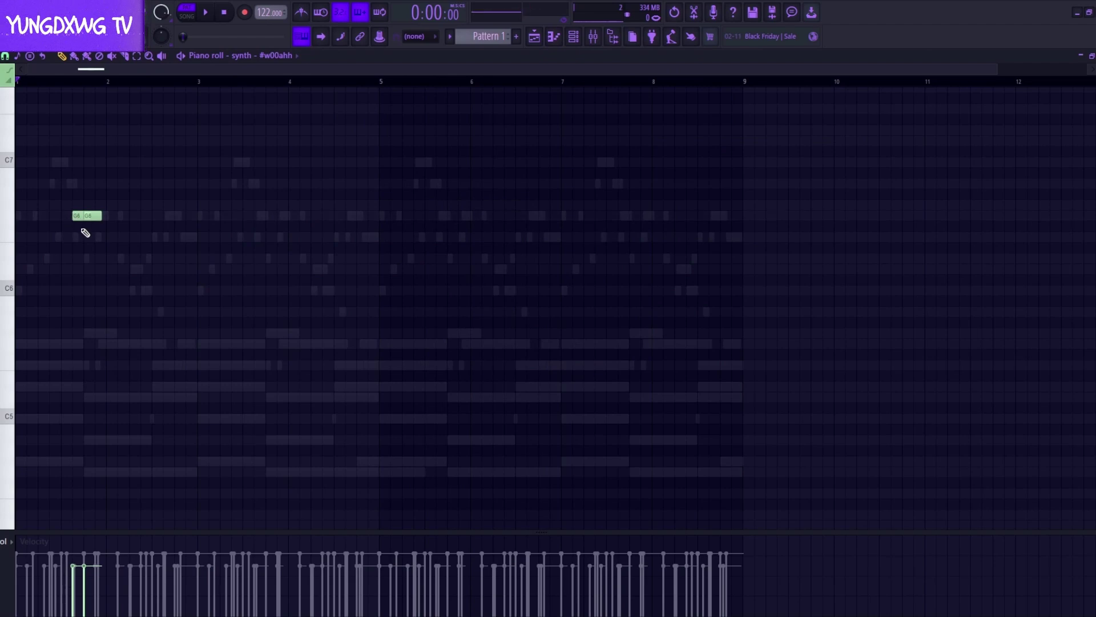
scroll(82, 229, up, 3)
key(ctrl+a)
key(Delete)
Try overlapping F4 and G#4 notes in bar 1 and delete them.
scroll(227, 235, down, 6)
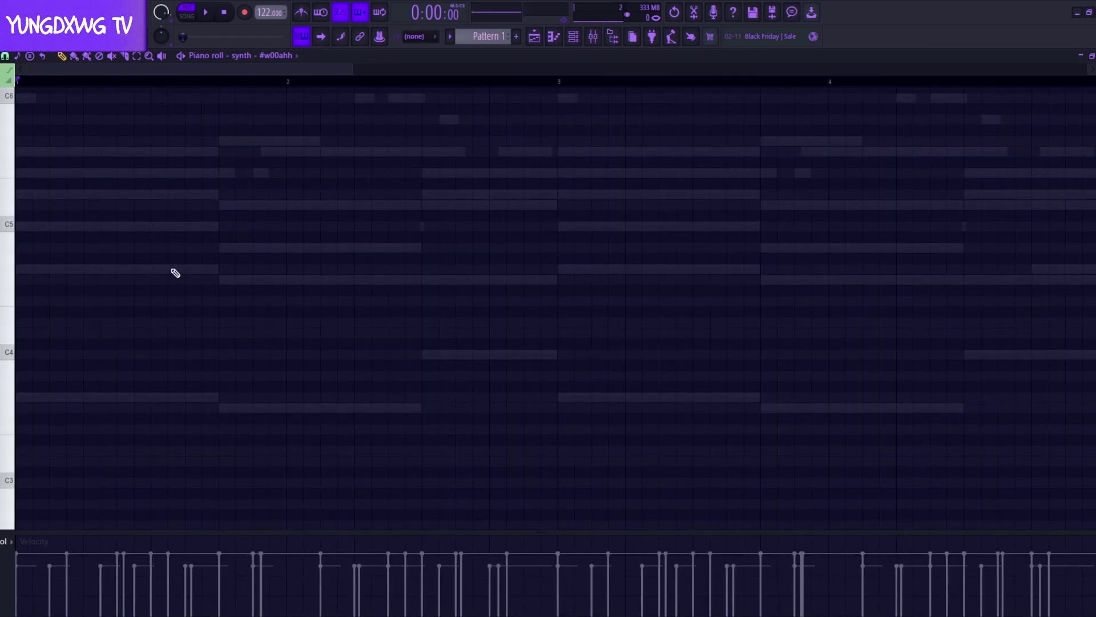
drag(258, 371, 126, 222)
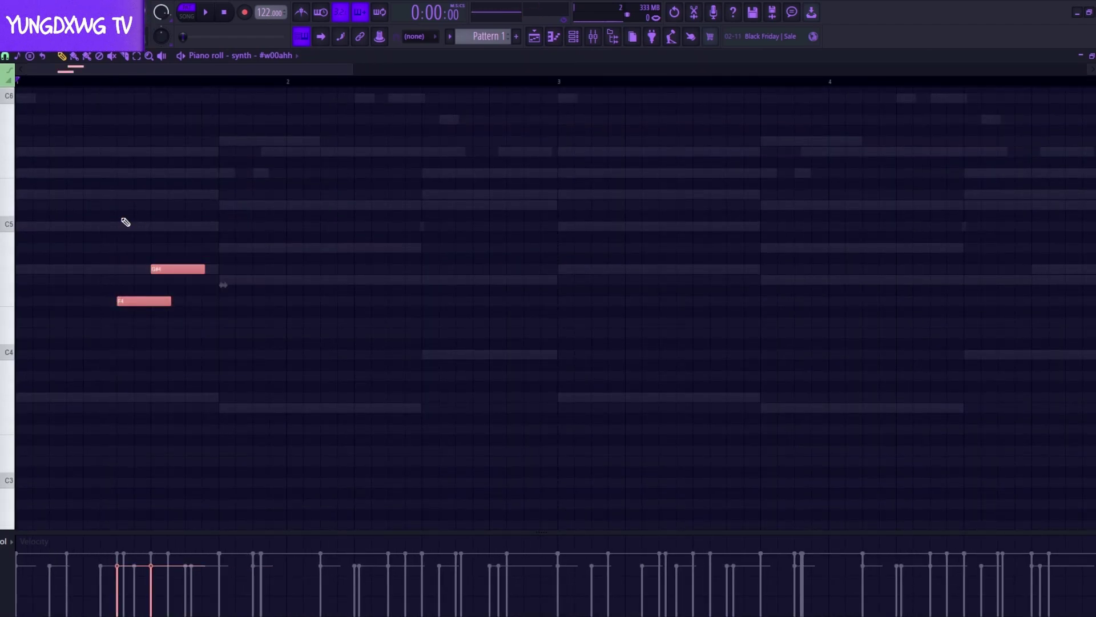
key(Delete)
scroll(190, 264, up, 3)
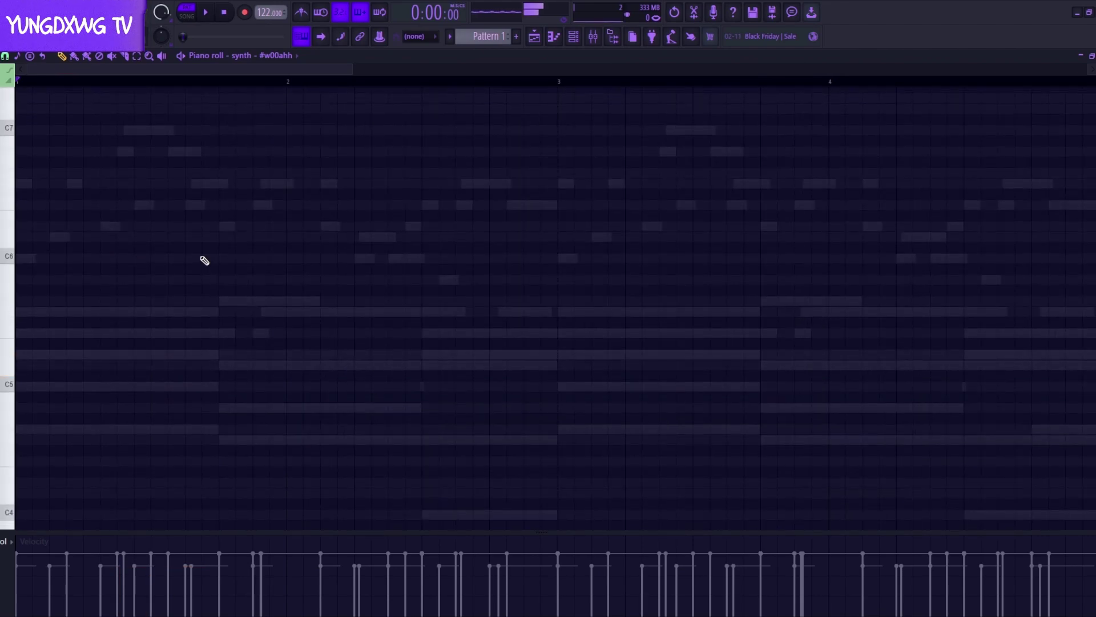
Play the loop and place overlapping D6 and C6 notes early in bar 2 of the synth - #w00ahh part.
key(space)
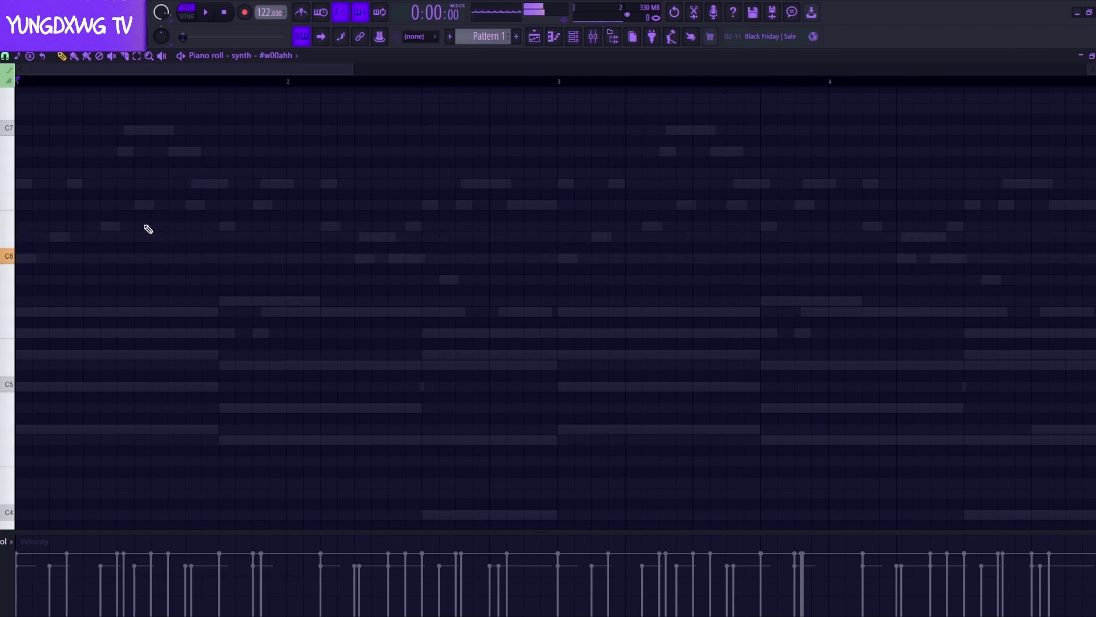
key(space)
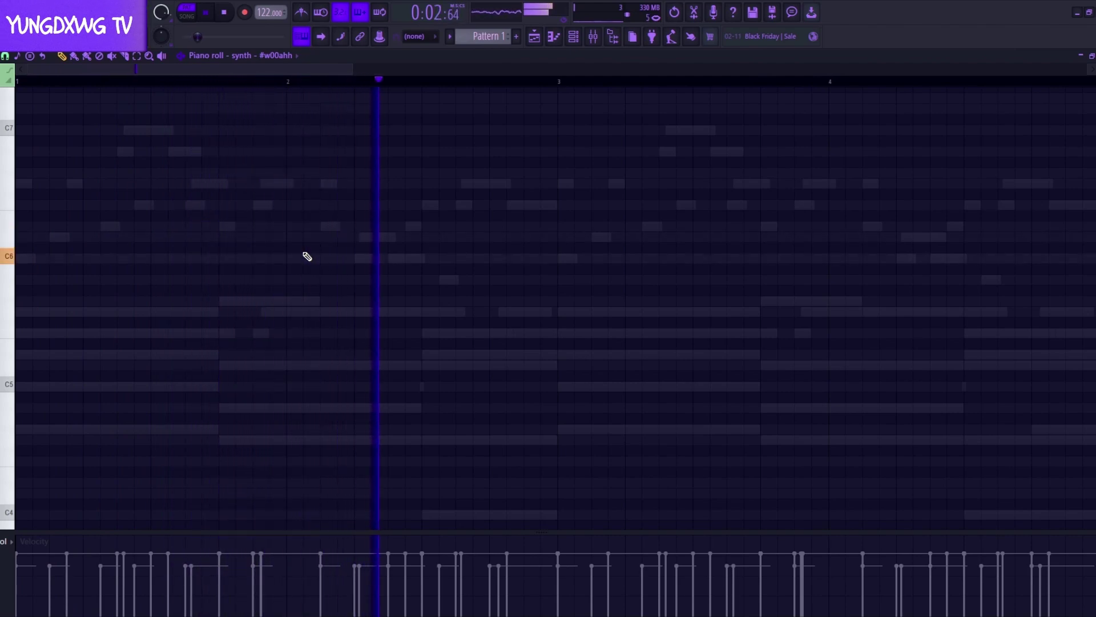
key(space)
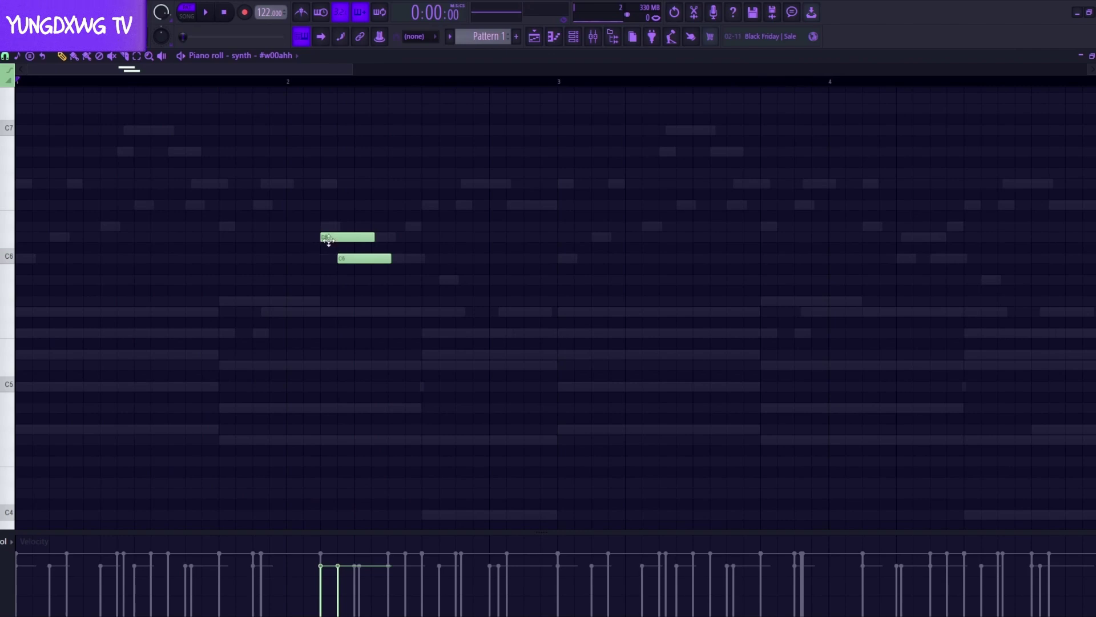
key(space)
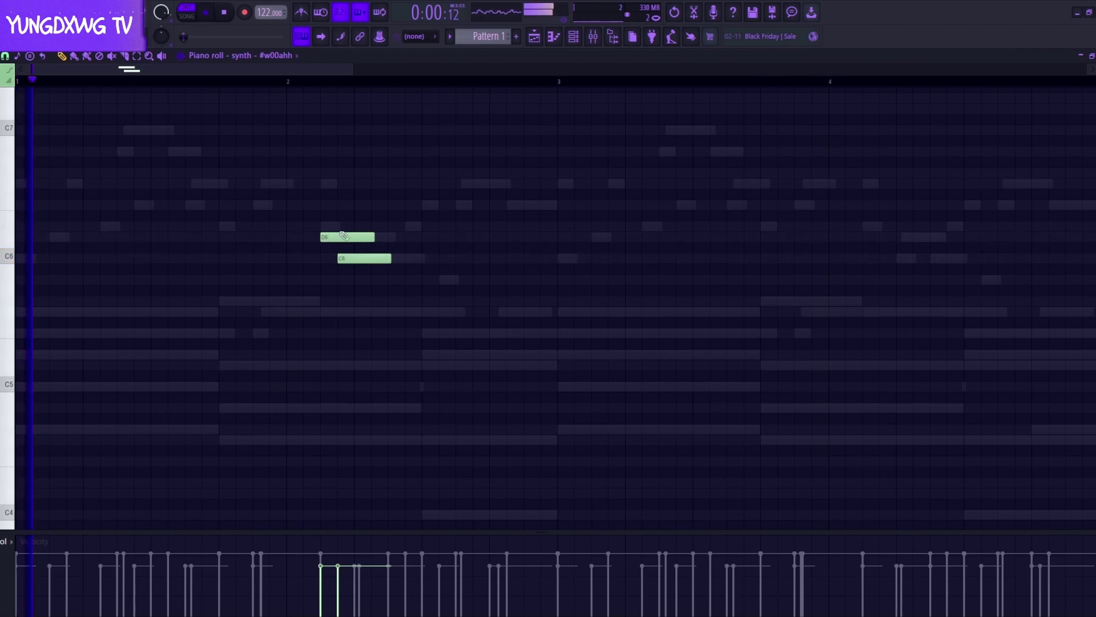
Move the C6 note in bar 2 slightly earlier, shorten the D6, and add G#5 and G5 notes behind them while playing the loop.
drag(363, 258, 353, 258)
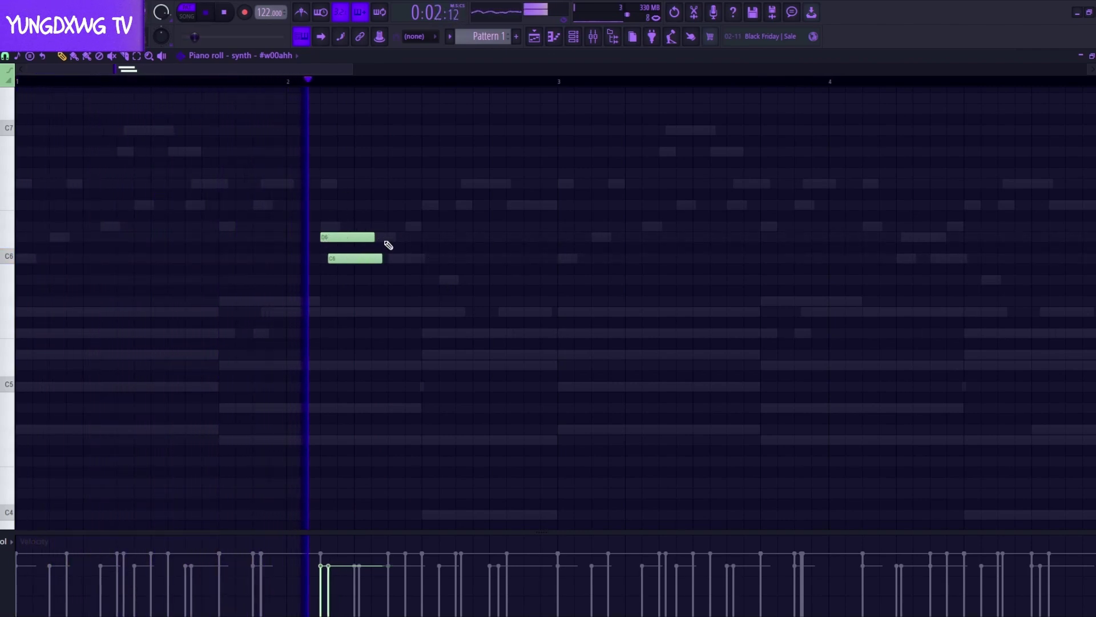
key(space)
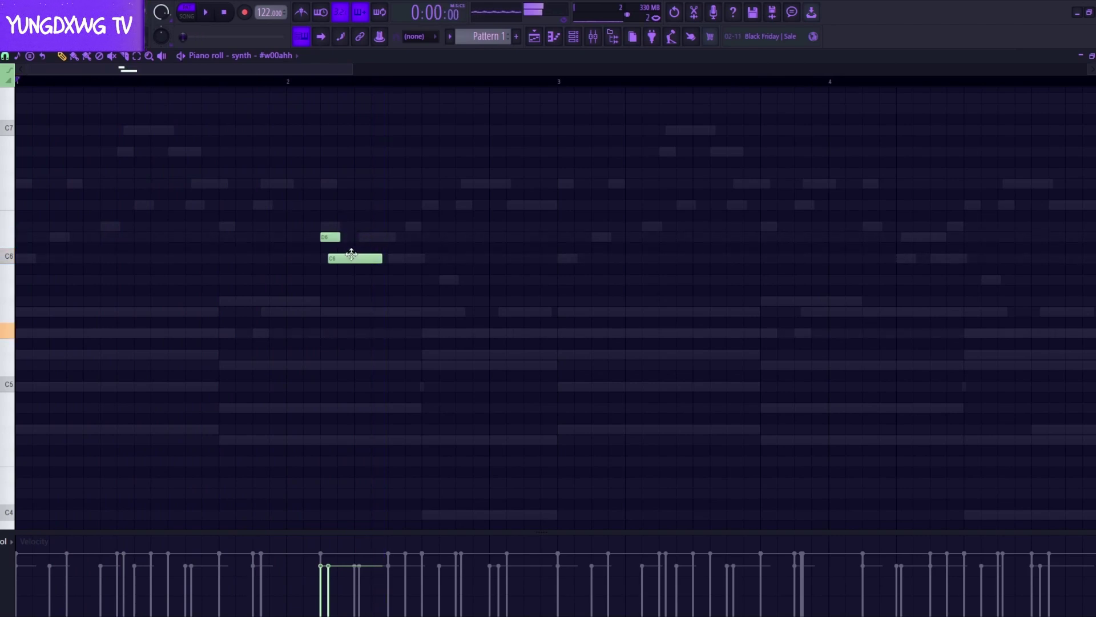
click(427, 302)
key(space)
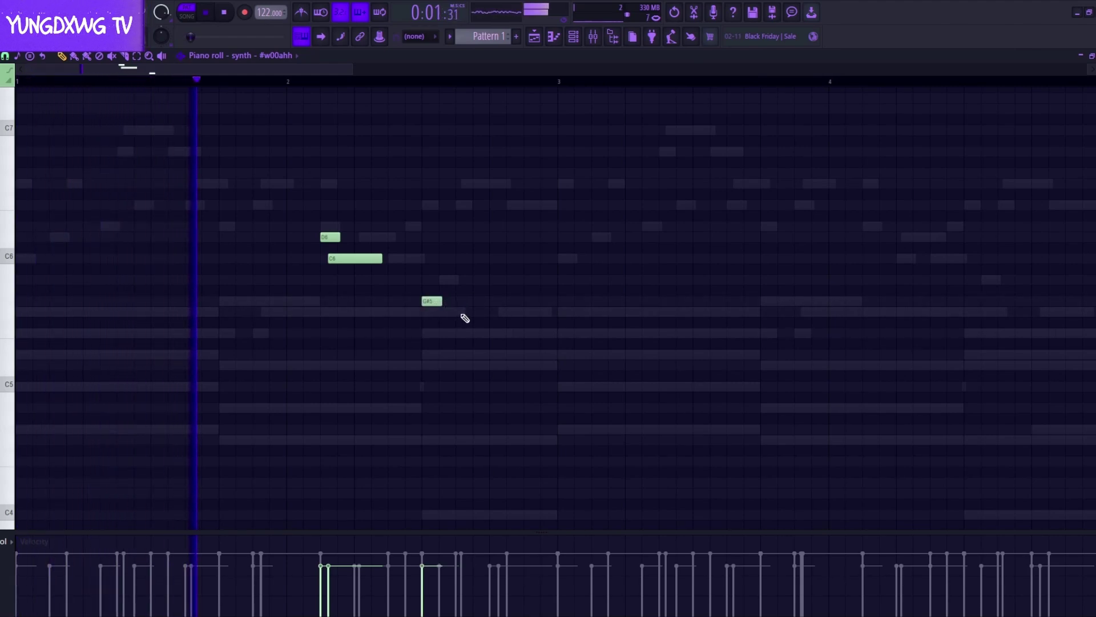
click(462, 312)
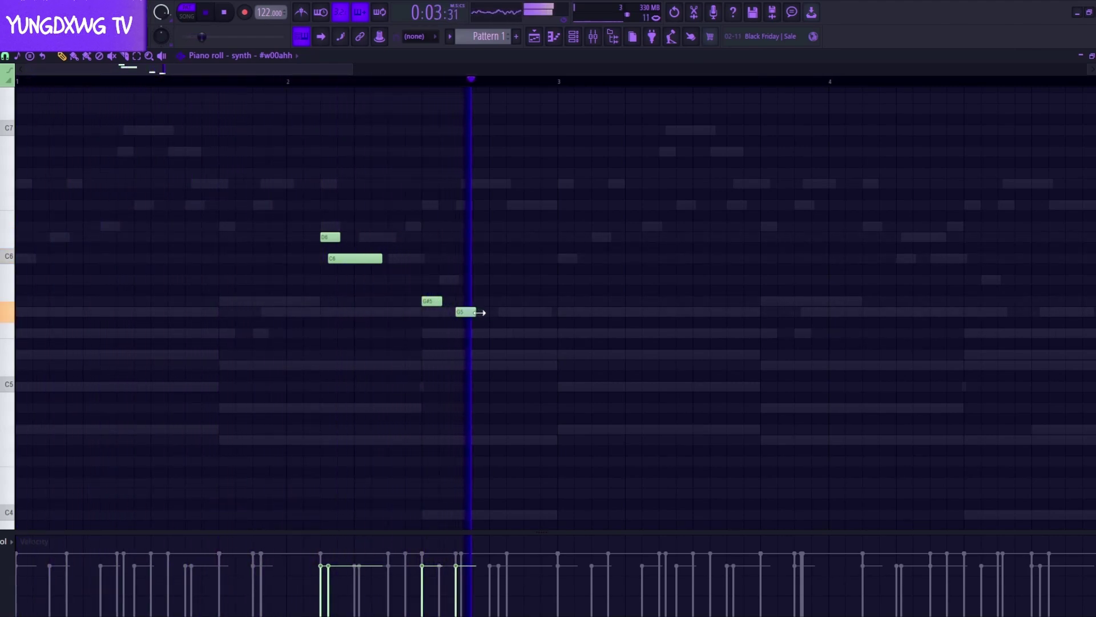
key(space)
Shift the G#5 note earlier, move the G5 directly behind it with a longer length, and play the loop back.
drag(480, 312, 398, 304)
key(space)
drag(464, 314, 495, 312)
key(space)
key(space)
key(space)
key(space)
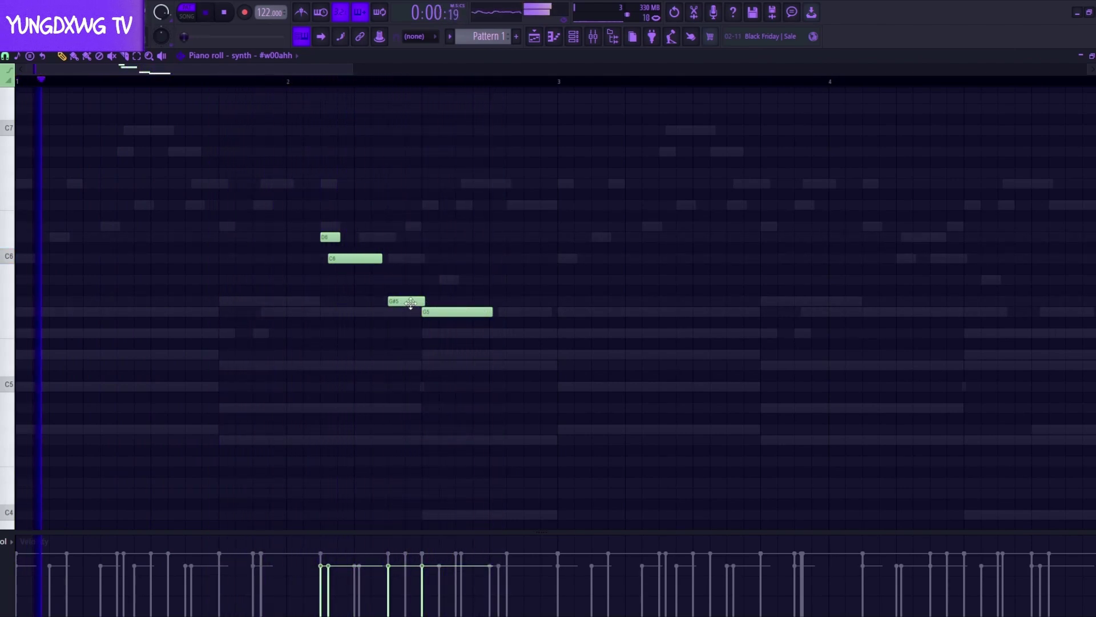
Add an F5 note under the end of the G5, make it a slide note and play the phrase.
key(space)
drag(563, 360, 317, 228)
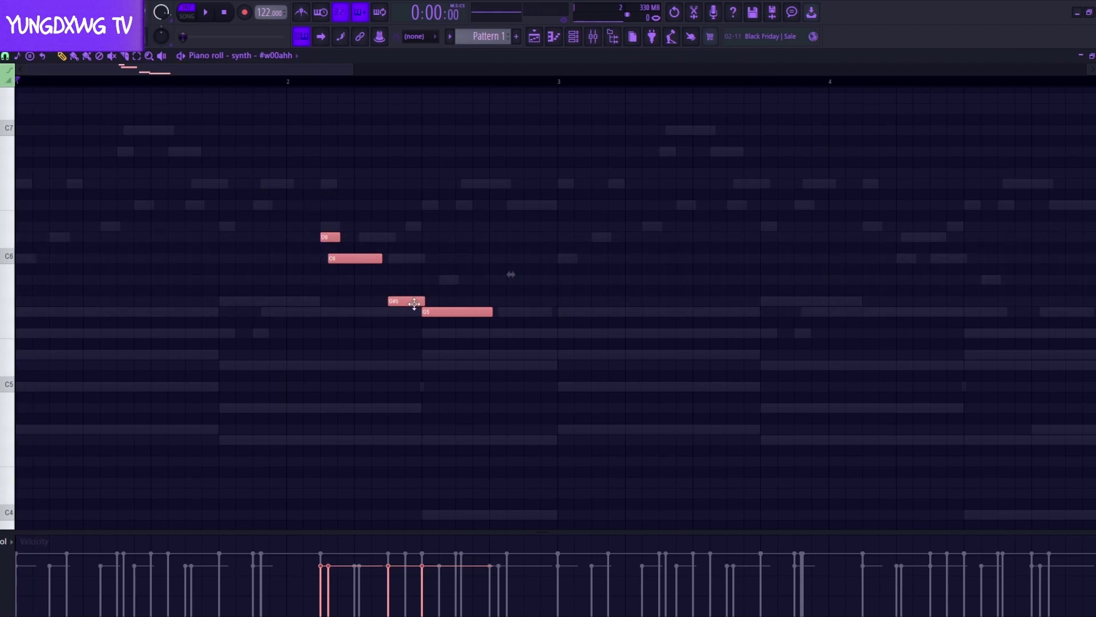
click(465, 331)
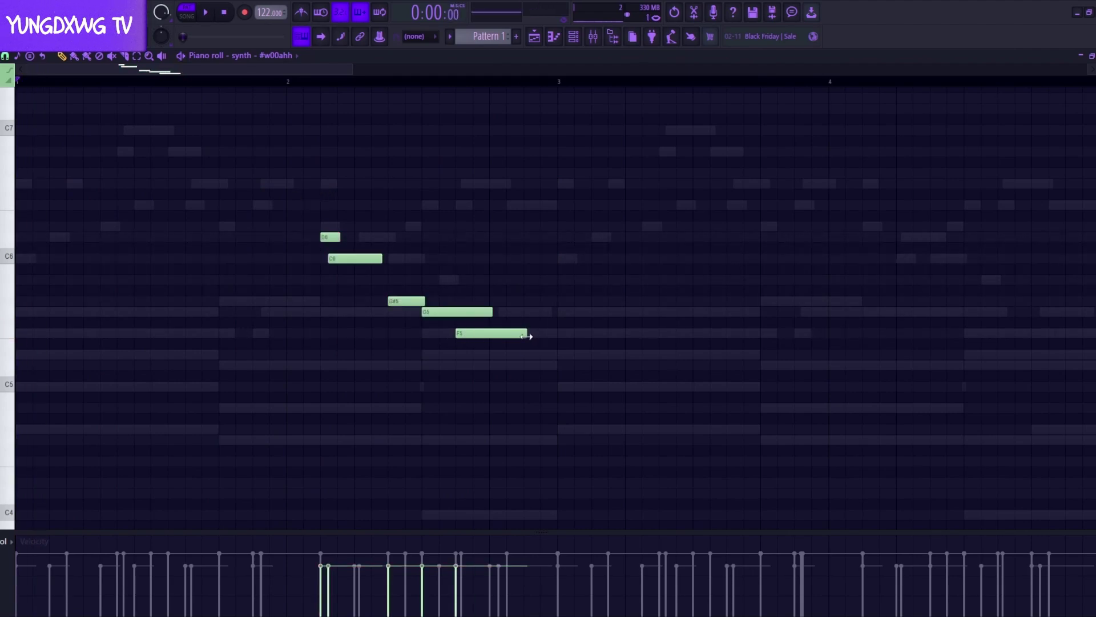
double_click(480, 334)
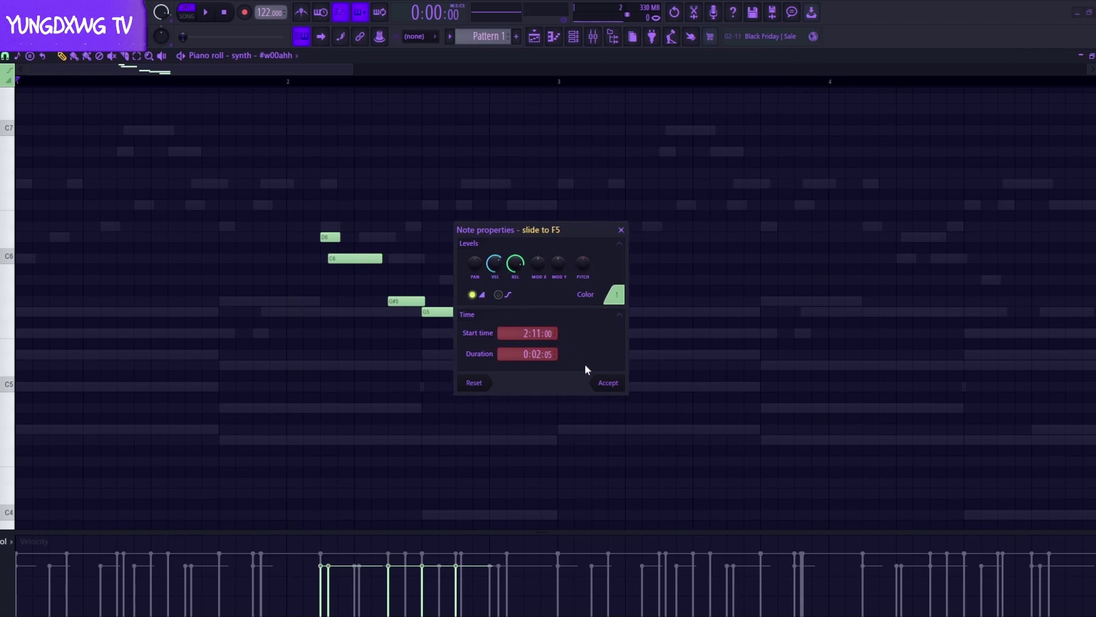
click(607, 383)
key(space)
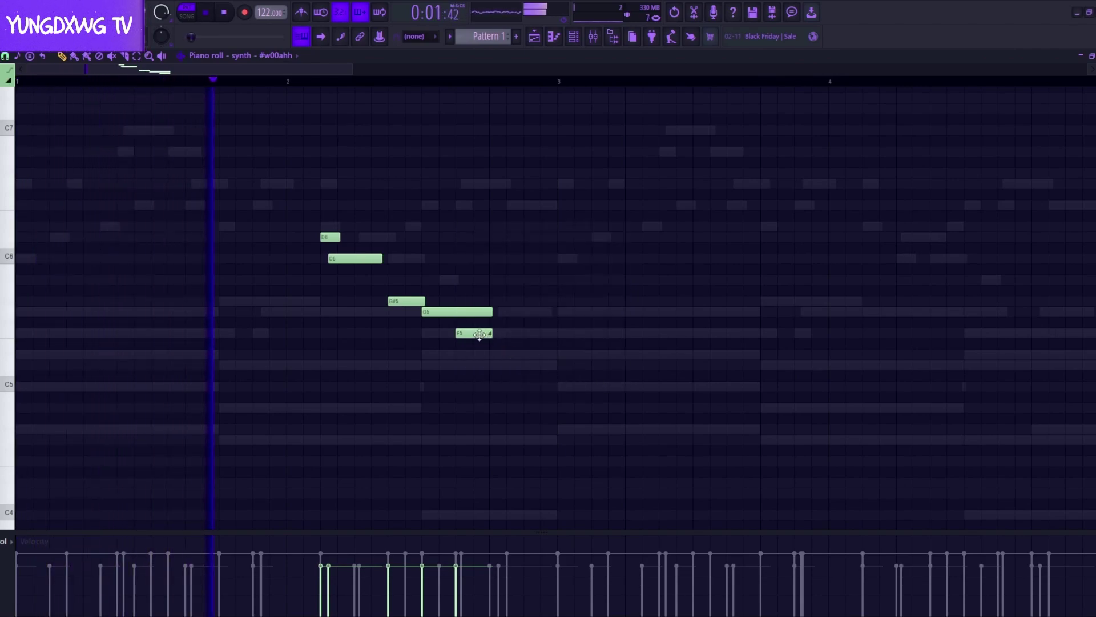
ctrl+click(479, 334)
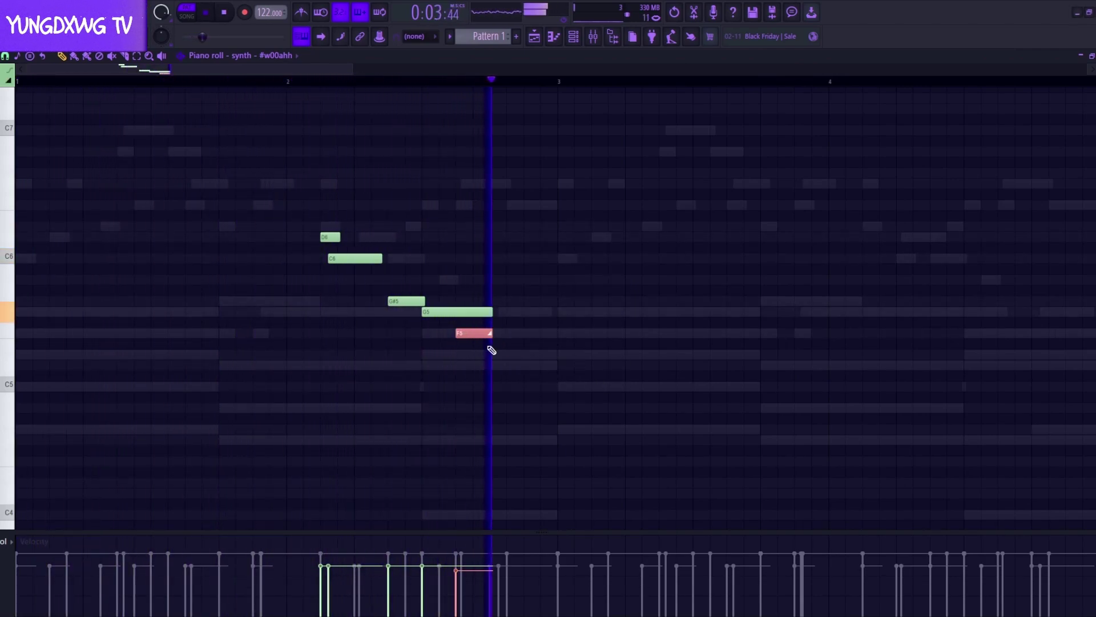
Trim the G5 and the F5 slide slightly and place a C5 note directly after them in bar 2.
key(space)
drag(496, 355, 488, 312)
key(space)
key(space)
key(space)
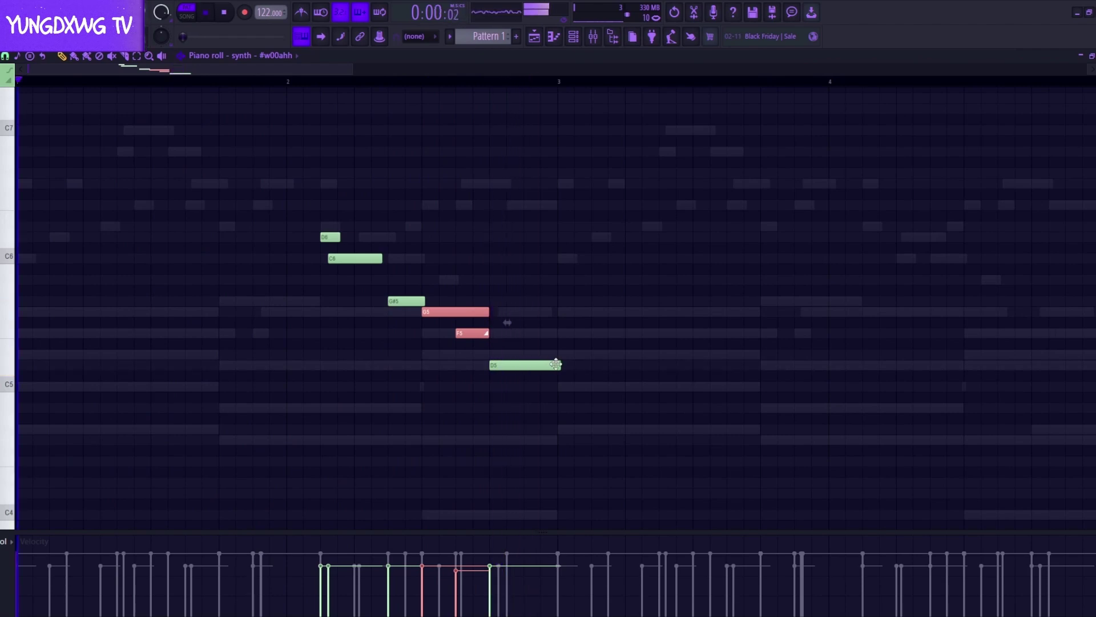
drag(559, 365, 506, 386)
key(space)
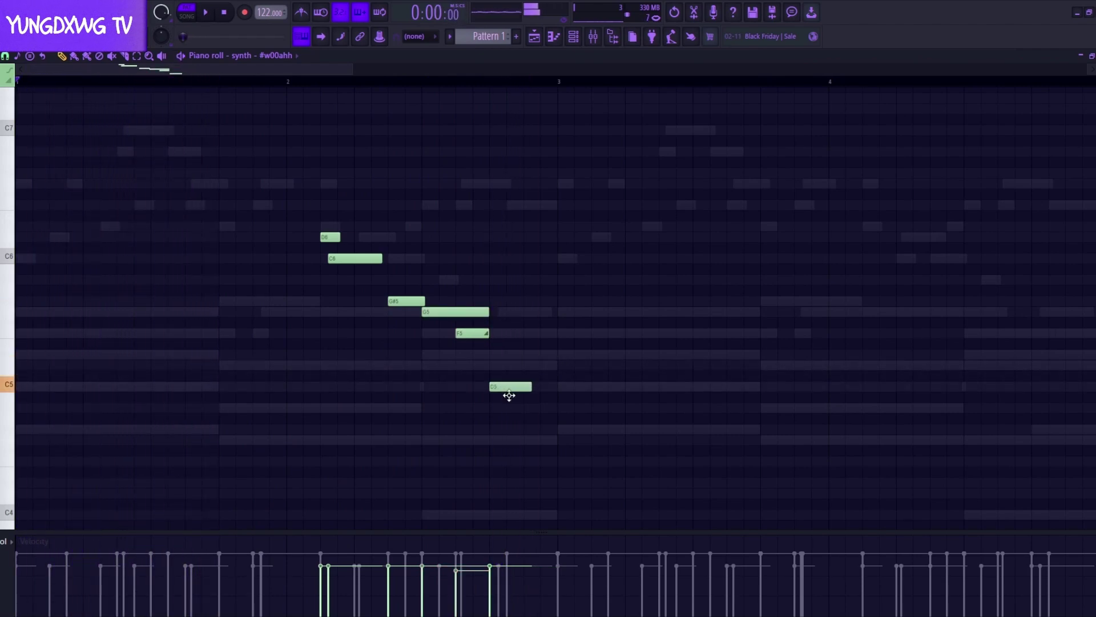
Add a short D5 at the end of bar 2 and a rising D5, D#5, F5, F5, G5 line in bar 3.
key(space)
click(528, 367)
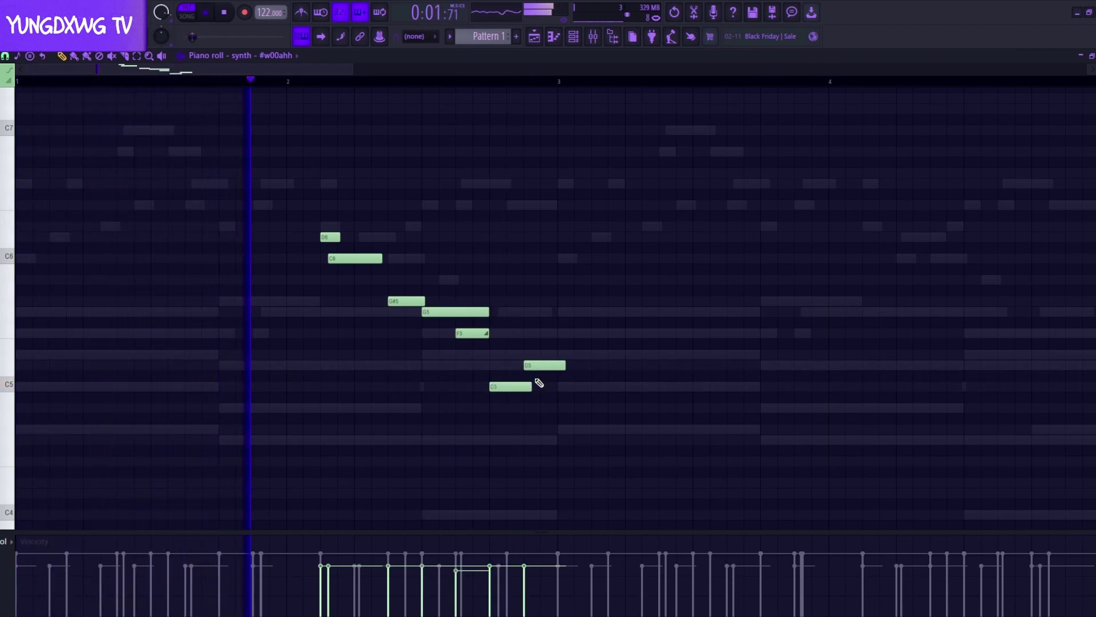
mouse_move(535, 363)
mouse_down()
mouse_move(537, 401)
mouse_move(535, 357)
mouse_move(548, 364)
mouse_up()
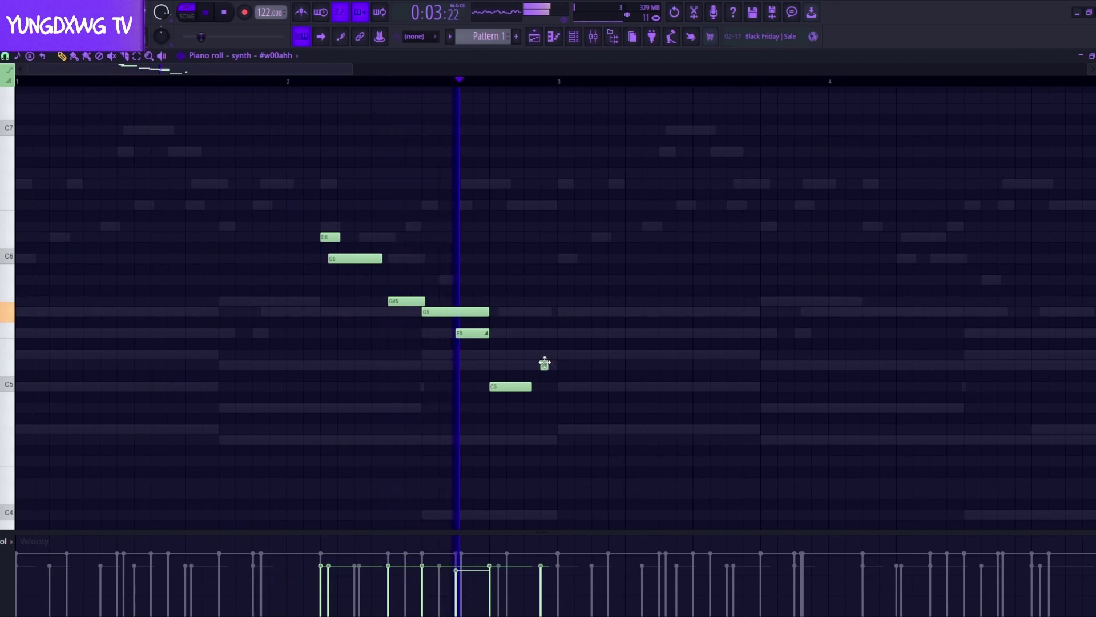
key(space)
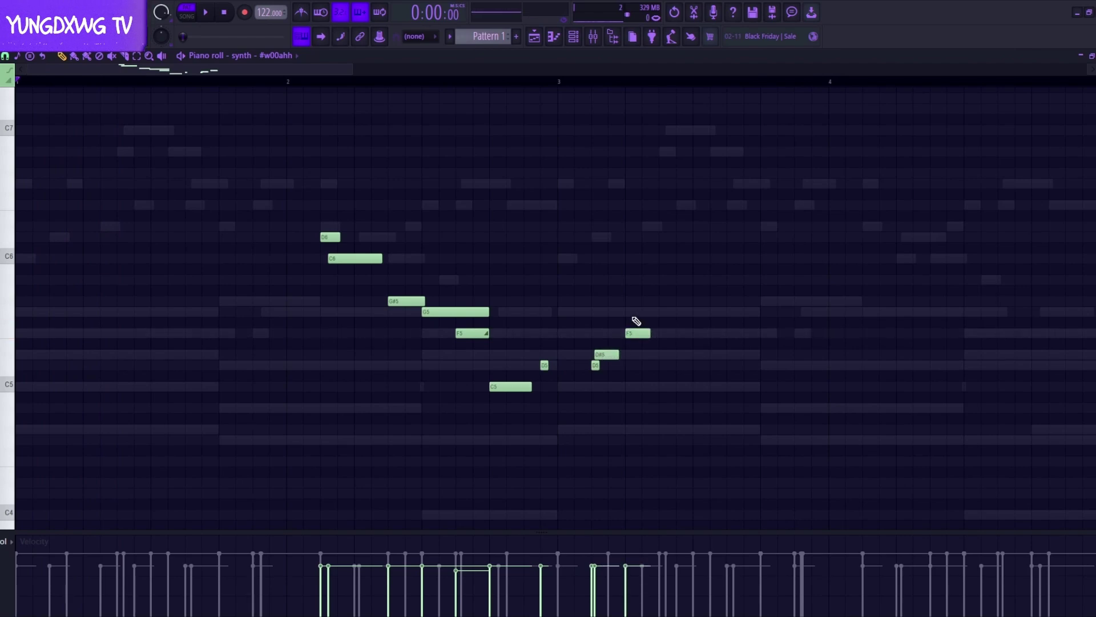
drag(650, 317, 710, 312)
key(space)
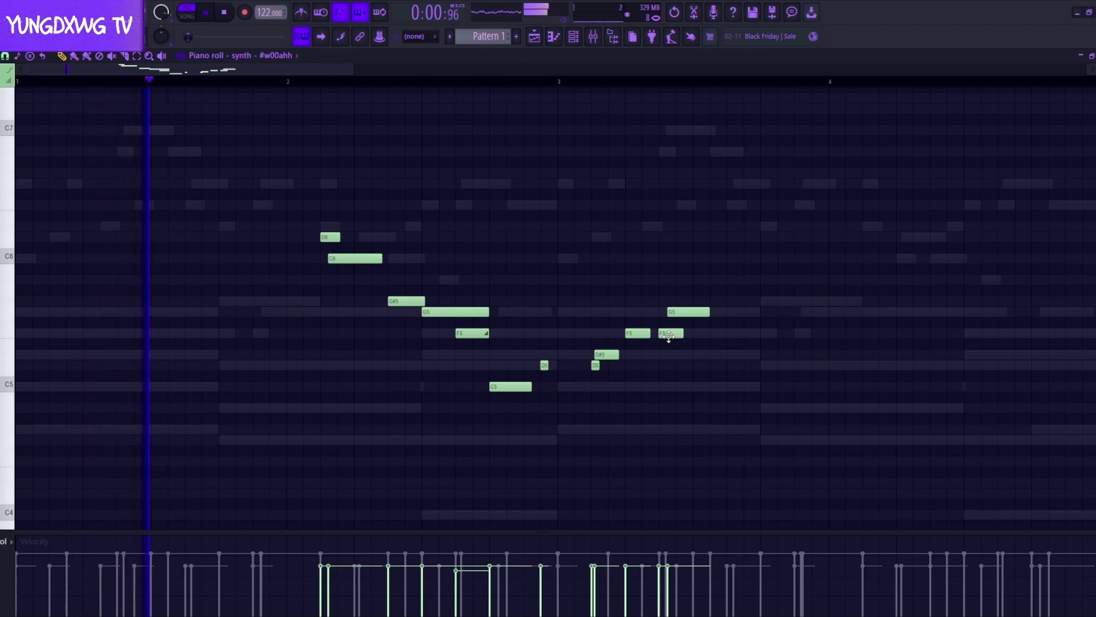
click(677, 333)
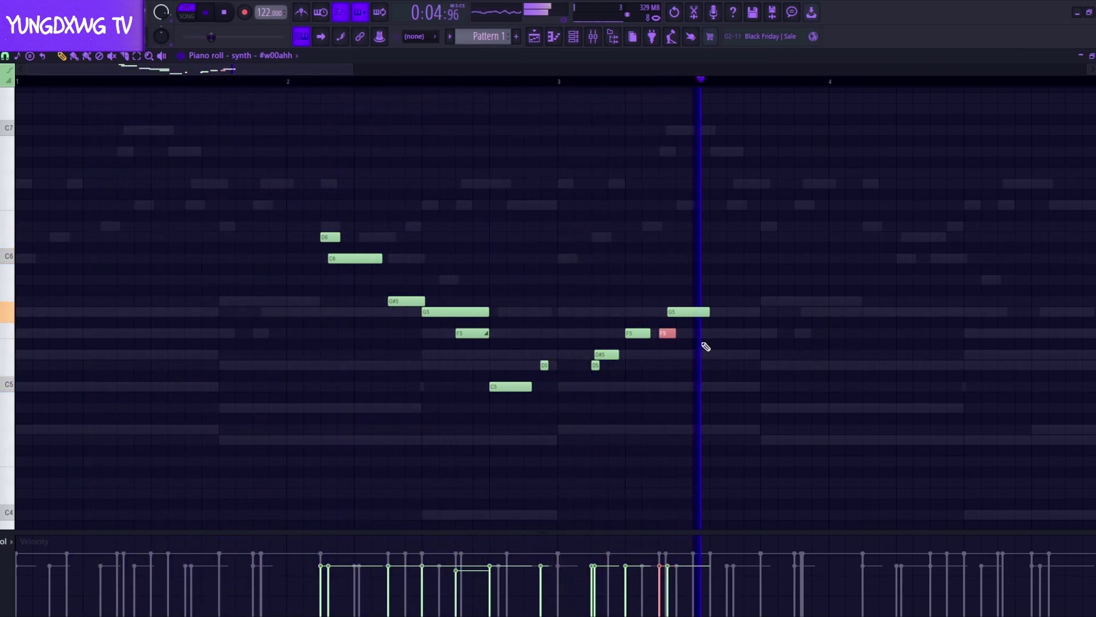
Duplicate the four-bar synth - #w00ahh phrase into bars 5 to 8 and play the loop from the start.
ctrl+scroll(403, 372, down, 5)
drag(361, 67, 36, 114)
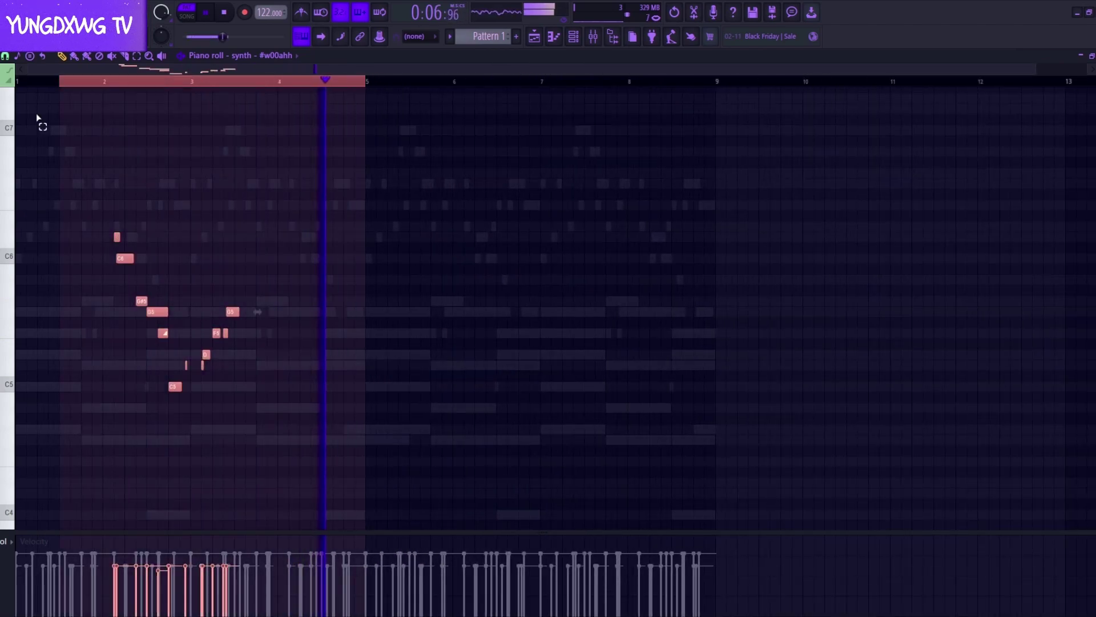
key(ctrl+b)
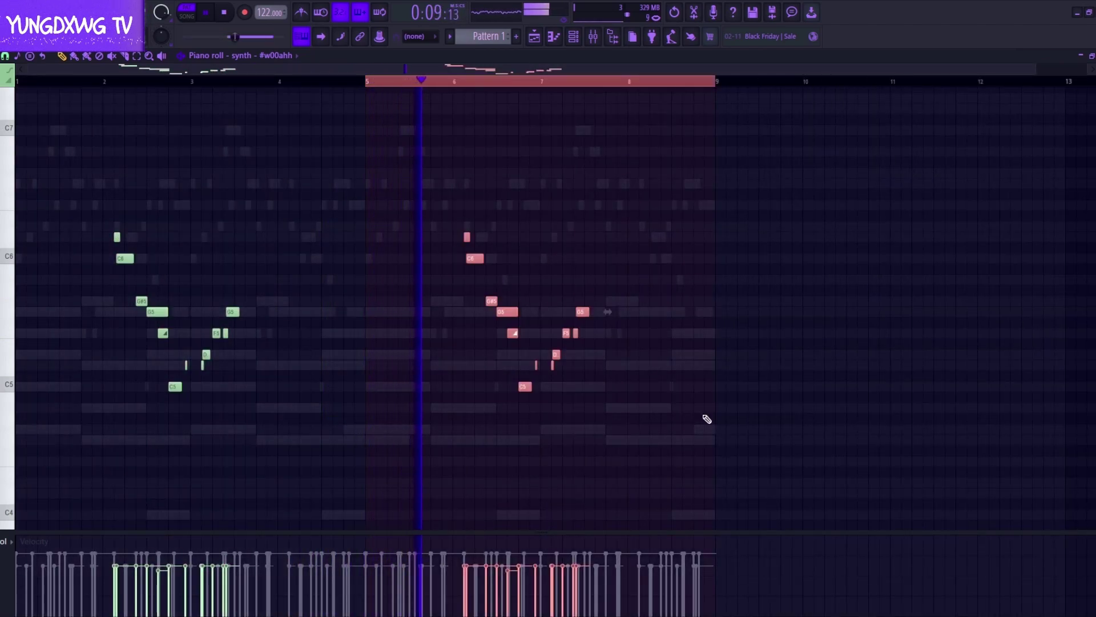
drag(721, 444, 36, 142)
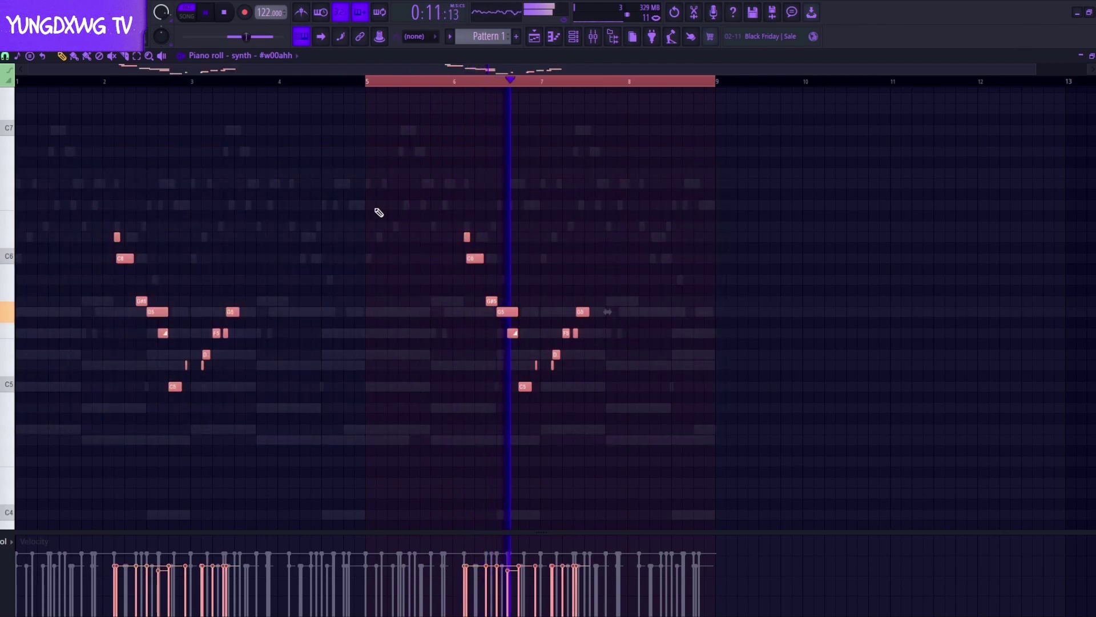
double_click(29, 82)
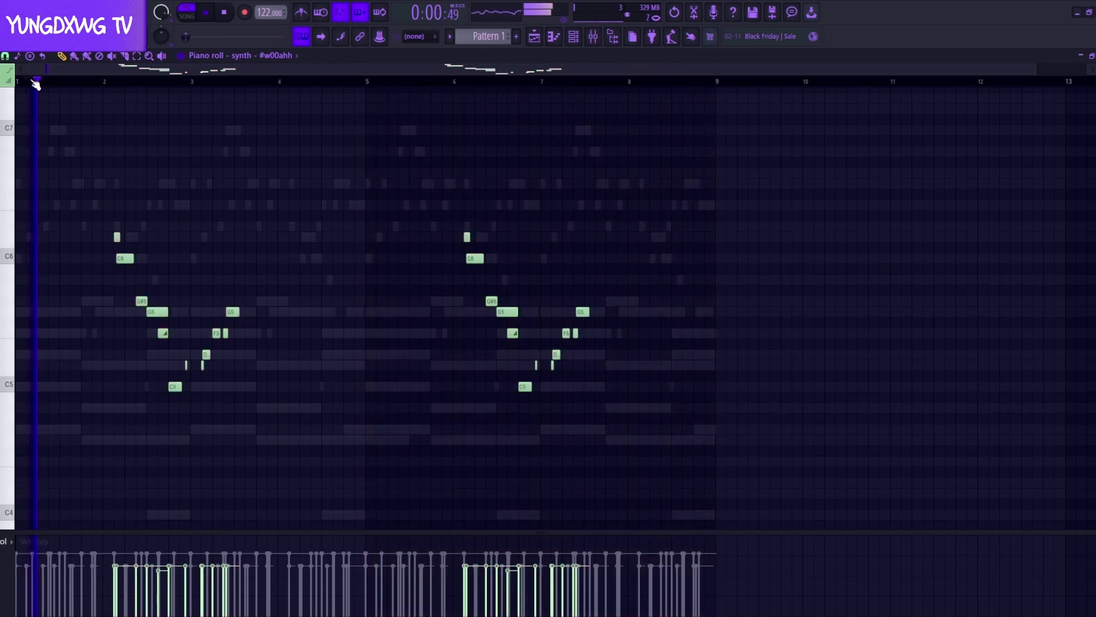
key(space)
Route the synth - #w00ahh channel to mixer insert 2 and close the channel rack.
click(573, 35)
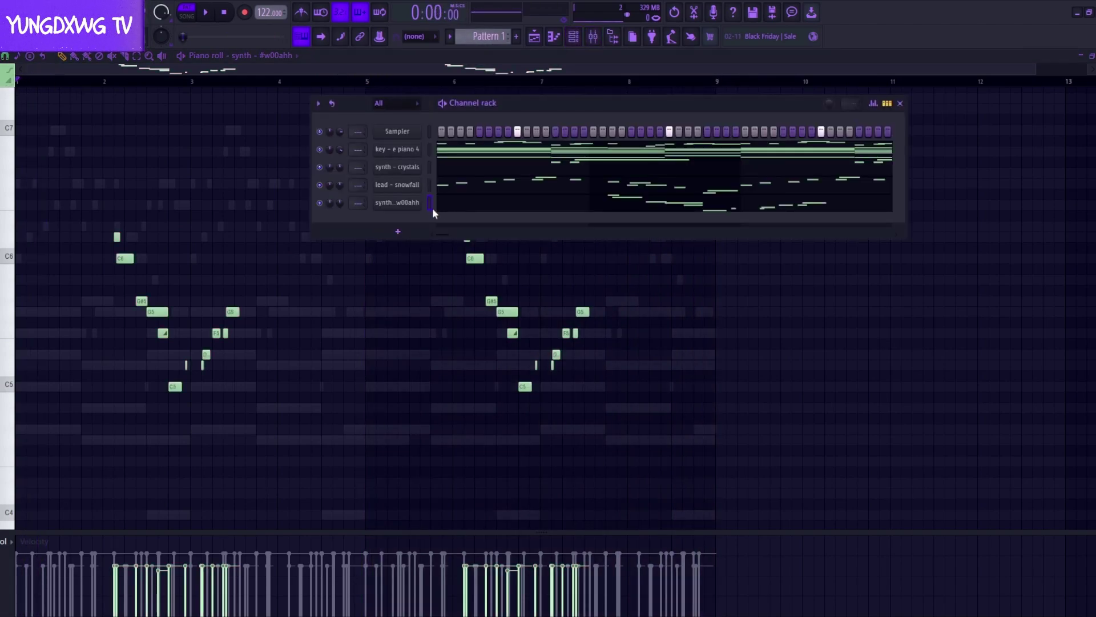
key(ctrl+l)
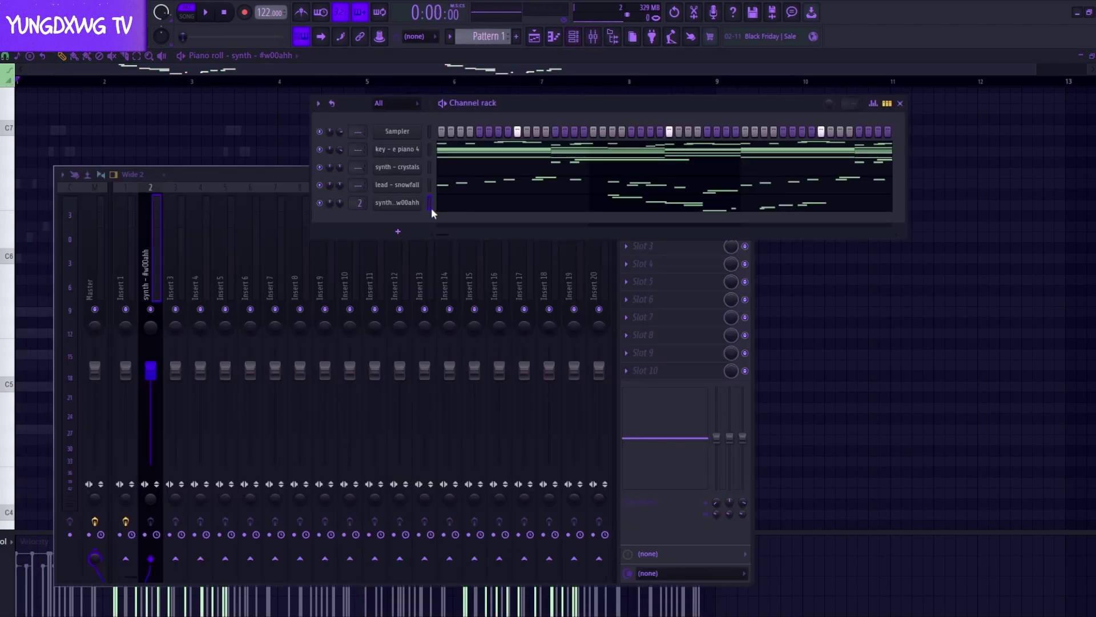
click(900, 103)
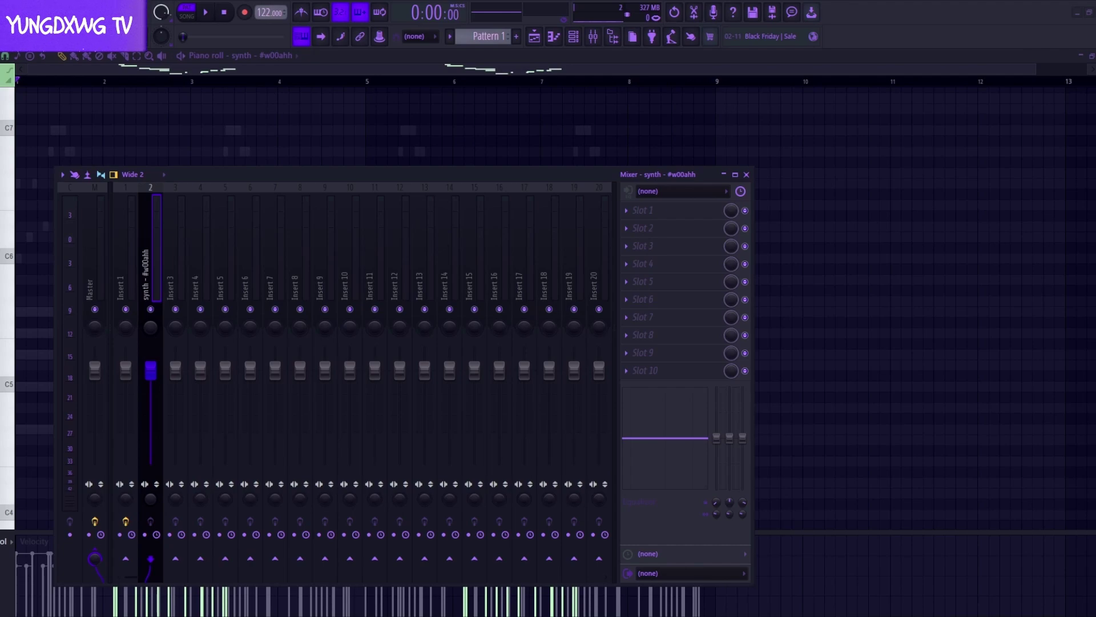
Load the (shadow) Mind 14 preset onto mixer insert 2, then try further effect presets on it while the loop plays.
drag(1, 182, 653, 218)
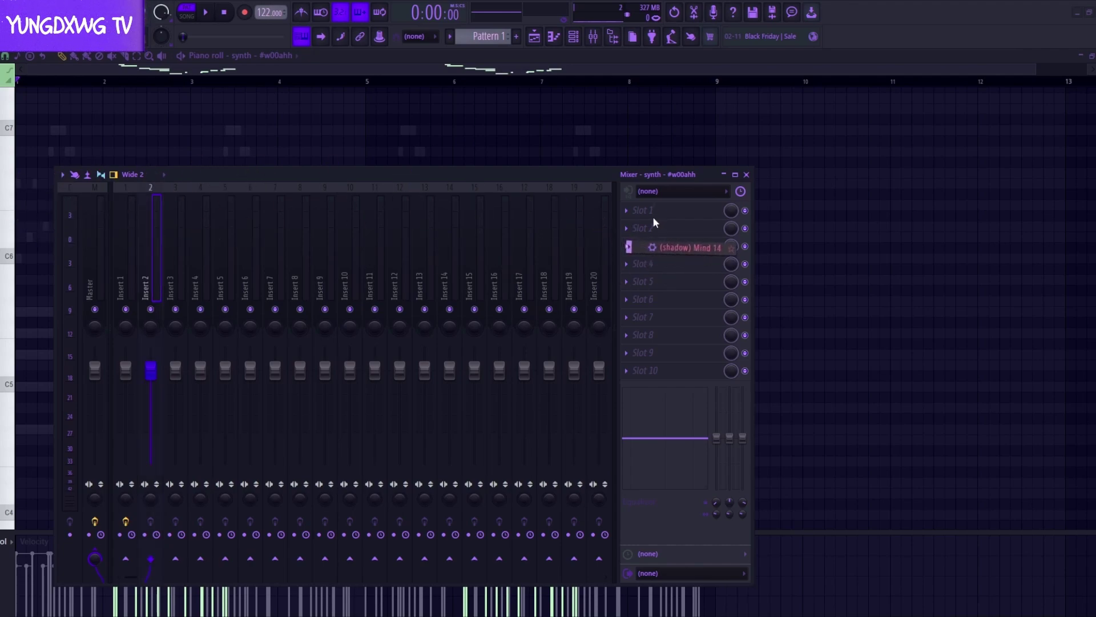
key(space)
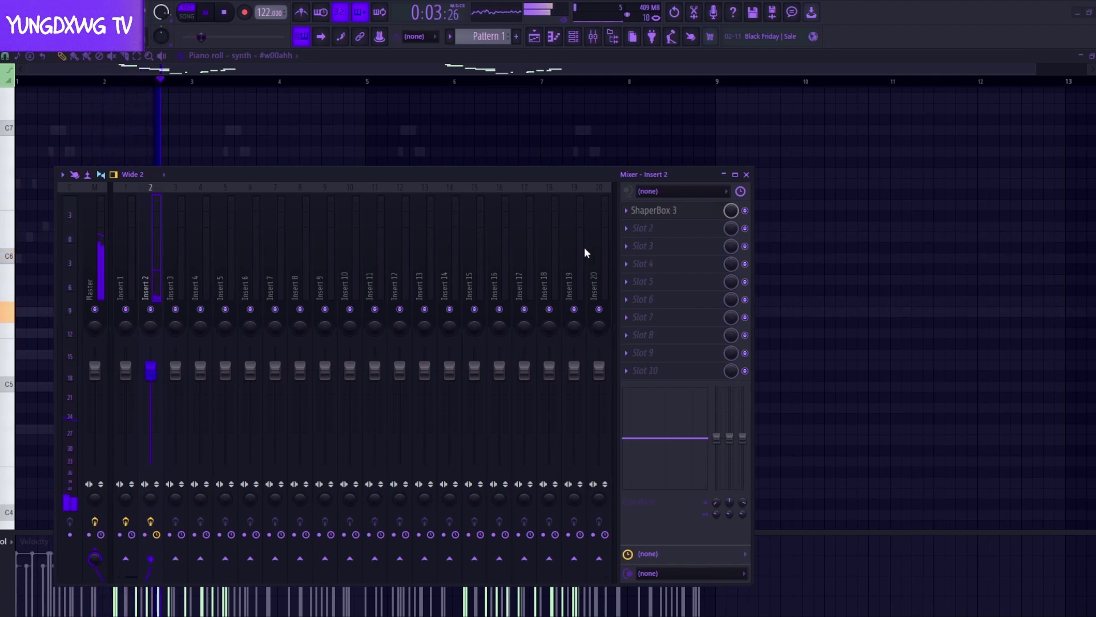
drag(2, 325, 677, 212)
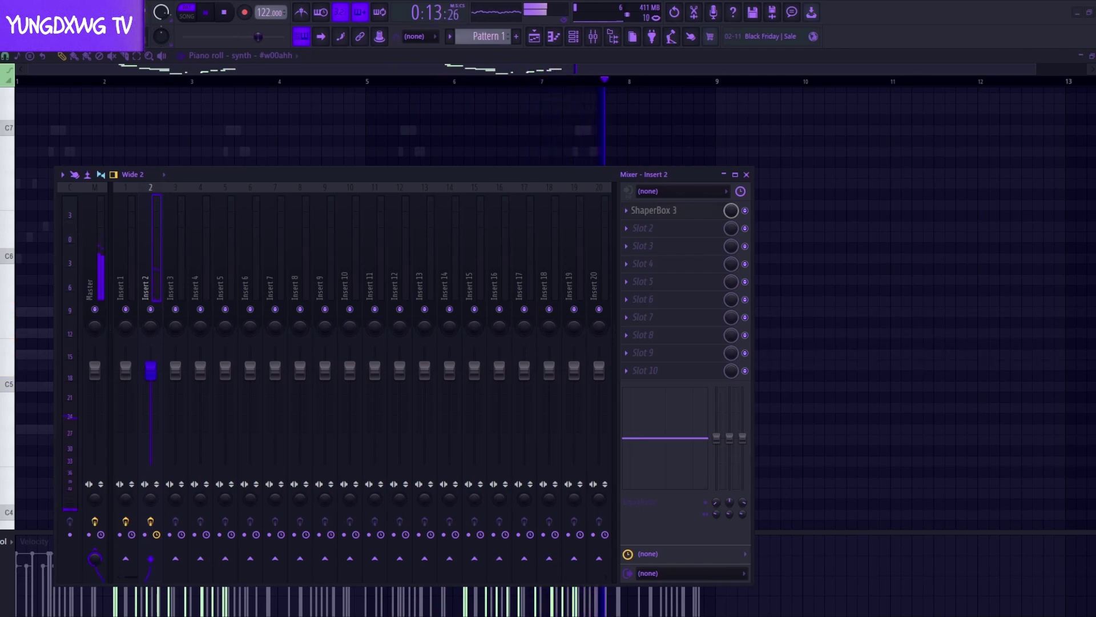
drag(3, 229, 680, 228)
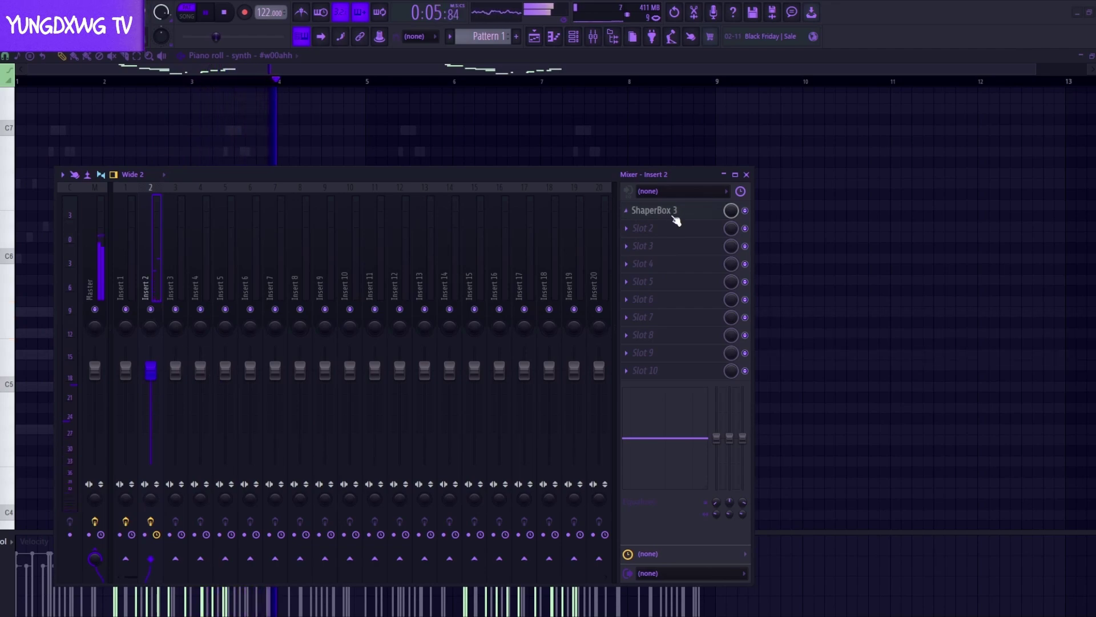
Open ShaperBox 3 on insert 2, review its Crush and Filter modules, and switch off the Noise and Time modules.
drag(258, 113, 469, 132)
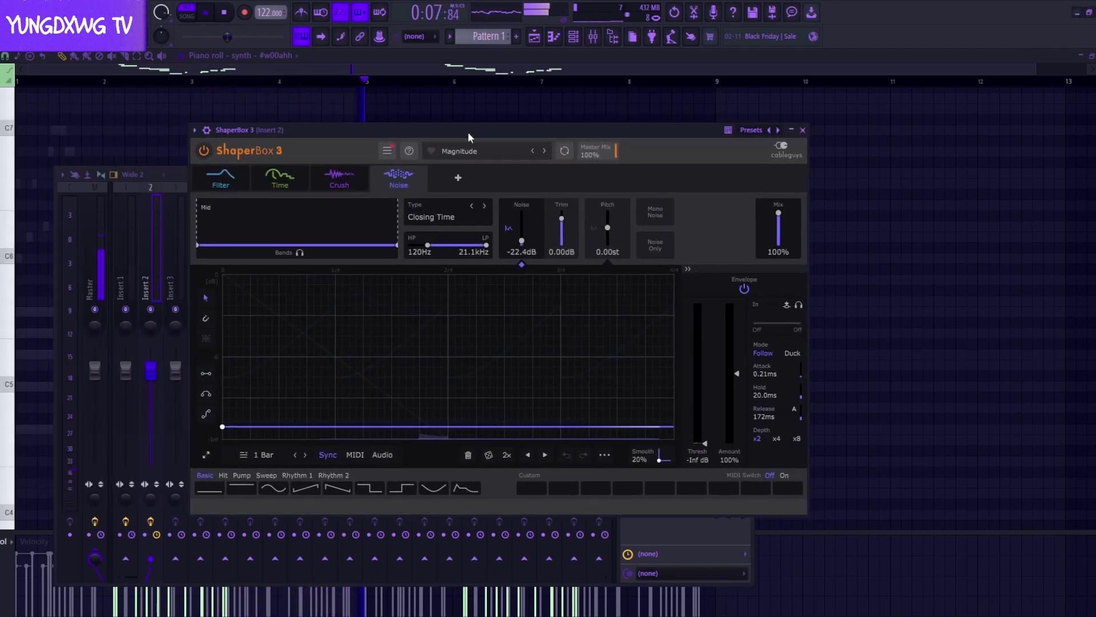
click(378, 172)
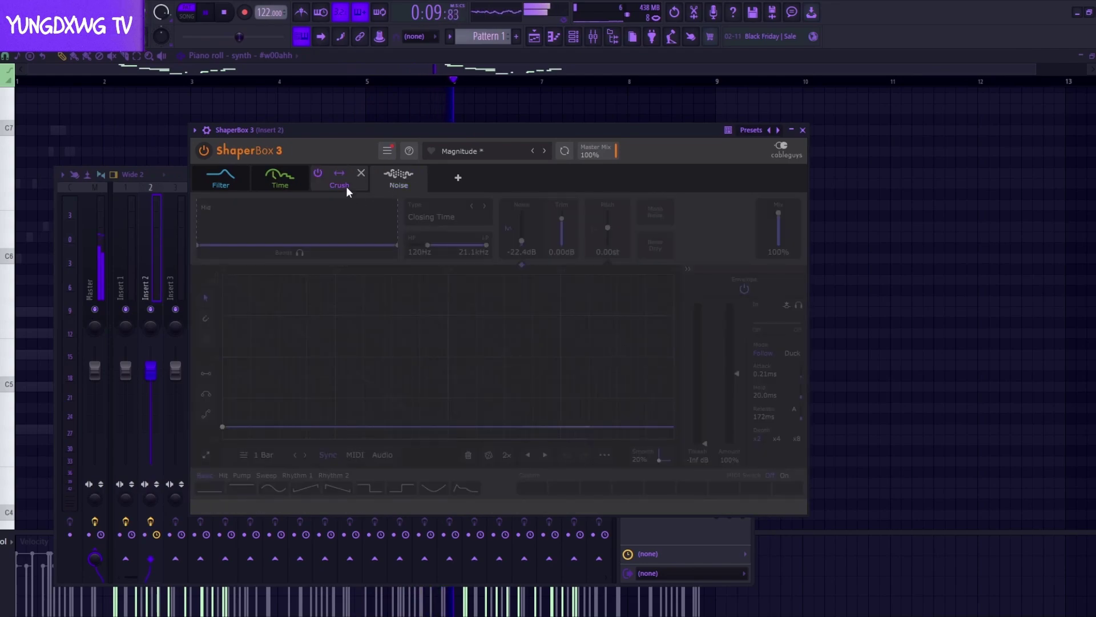
click(343, 182)
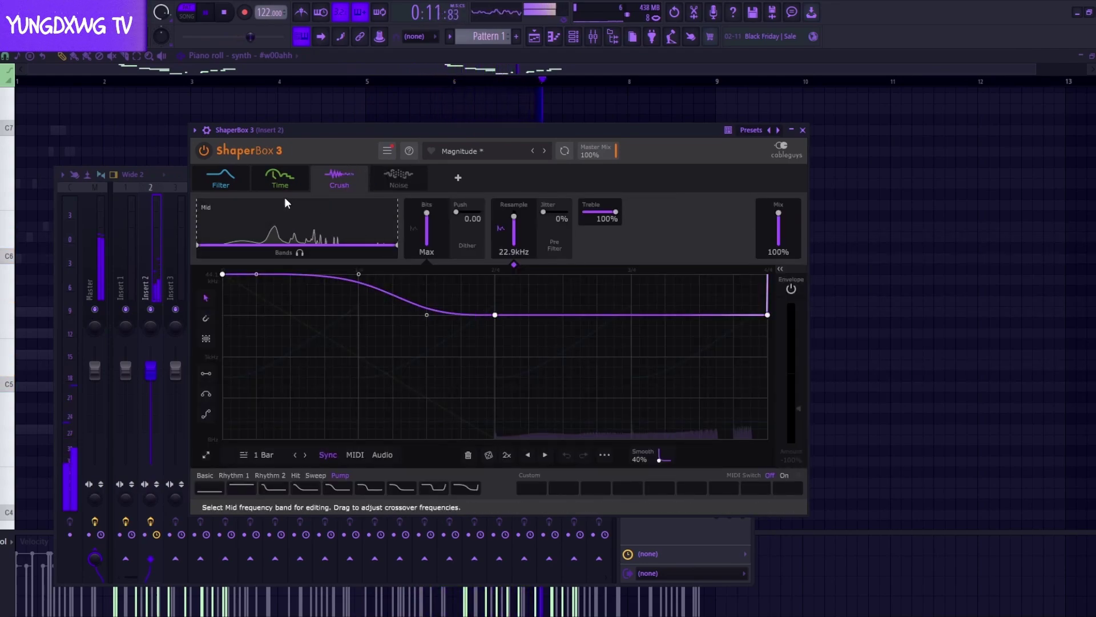
click(277, 183)
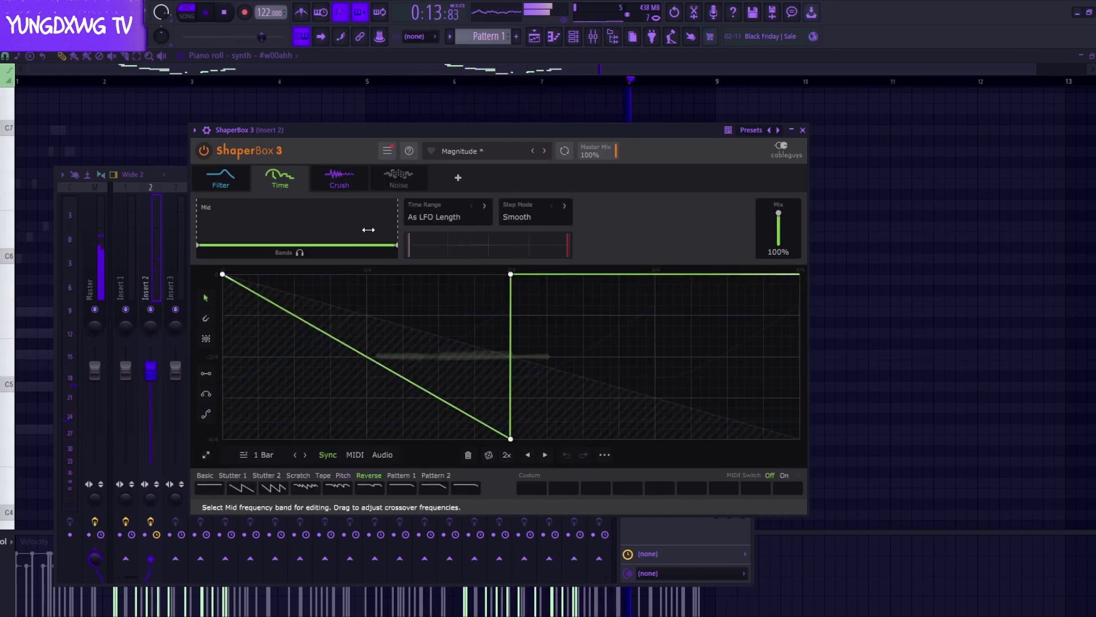
click(218, 181)
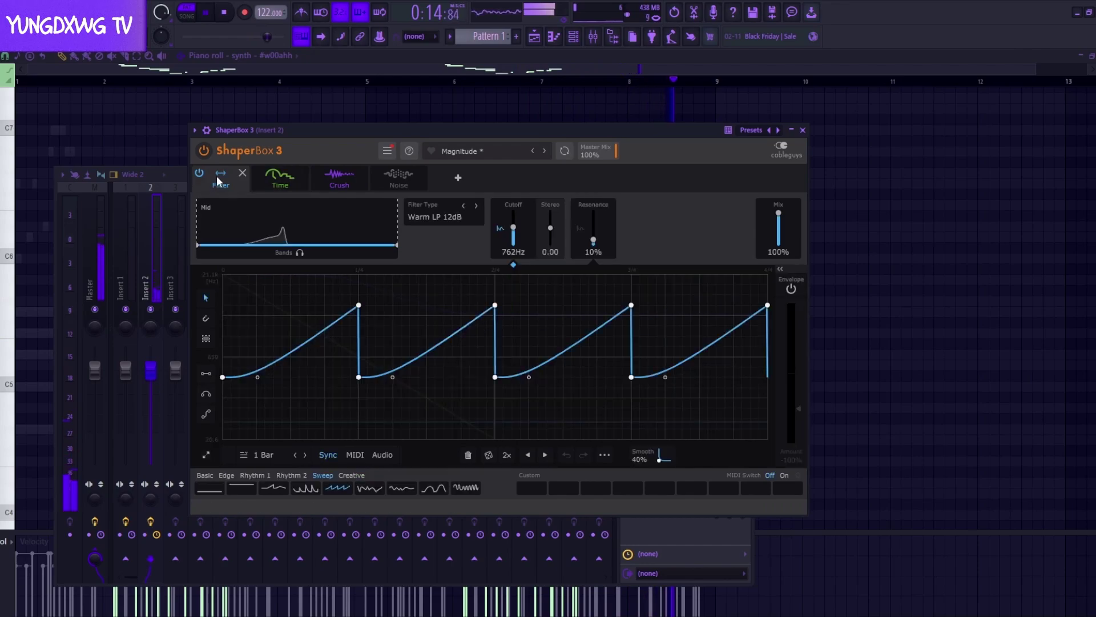
click(279, 183)
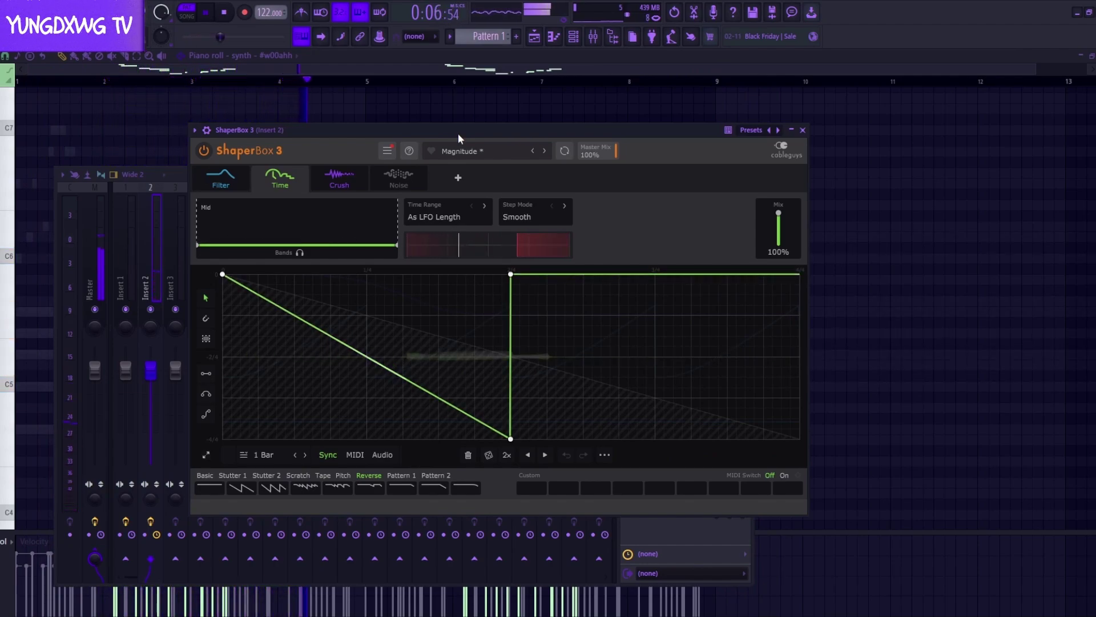
click(258, 174)
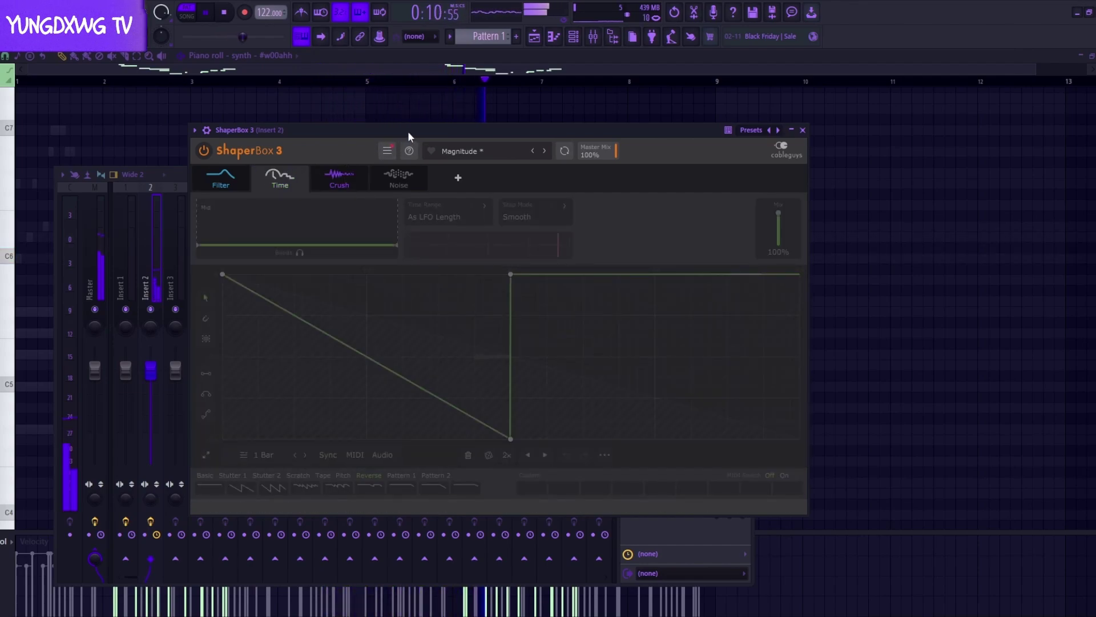
Add Fruity Delay 3 to slot 2 of mixer insert 2, set its delay model to Ping pong and lower its wet output.
click(803, 129)
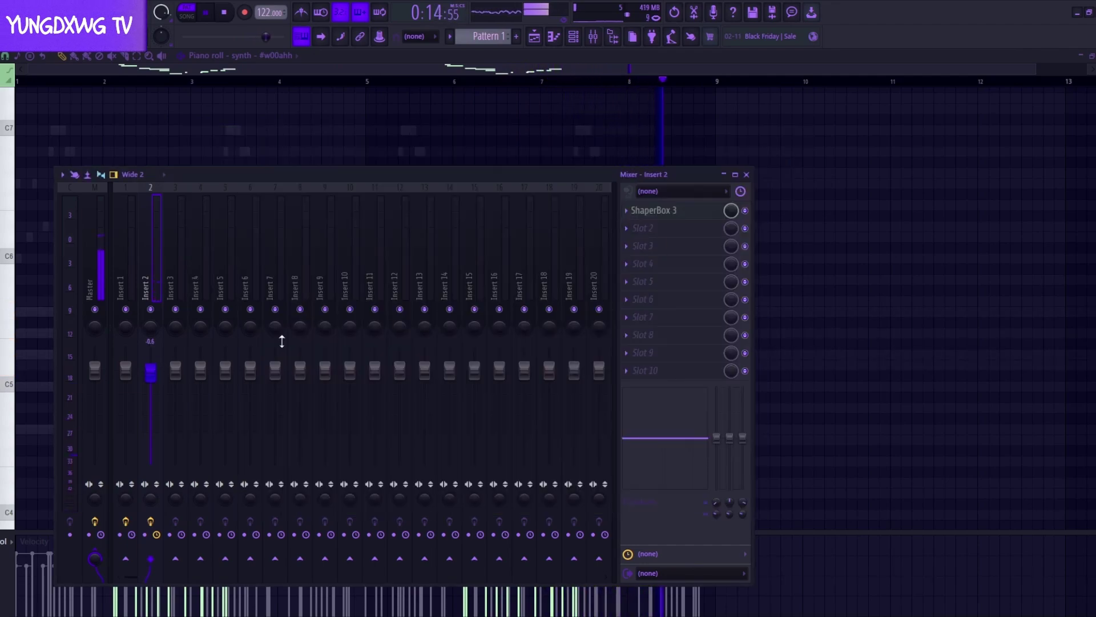
click(670, 235)
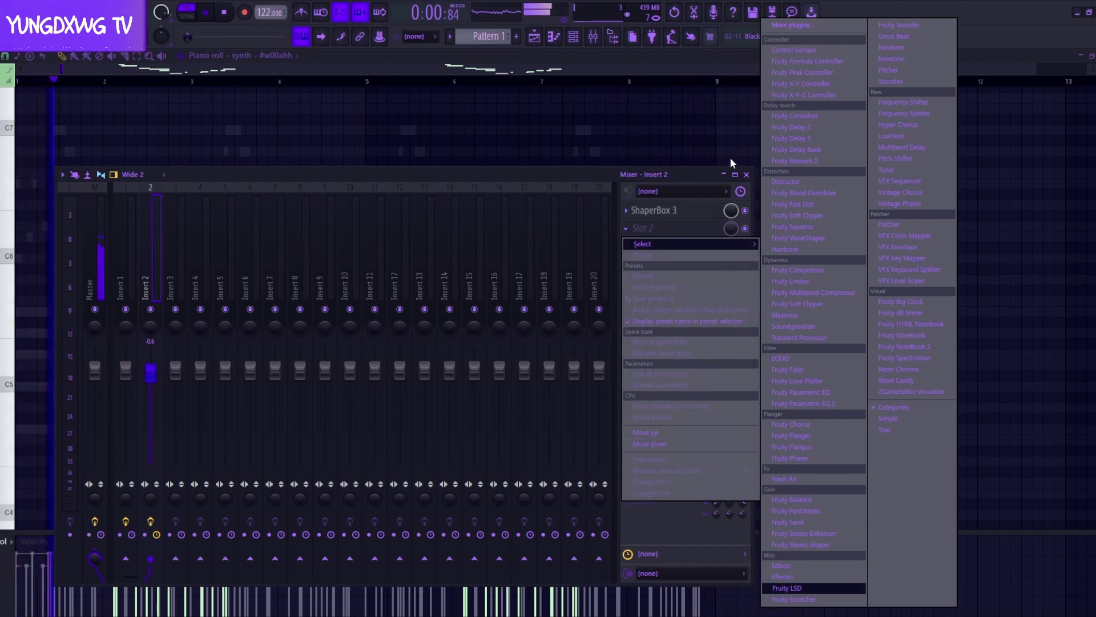
click(811, 142)
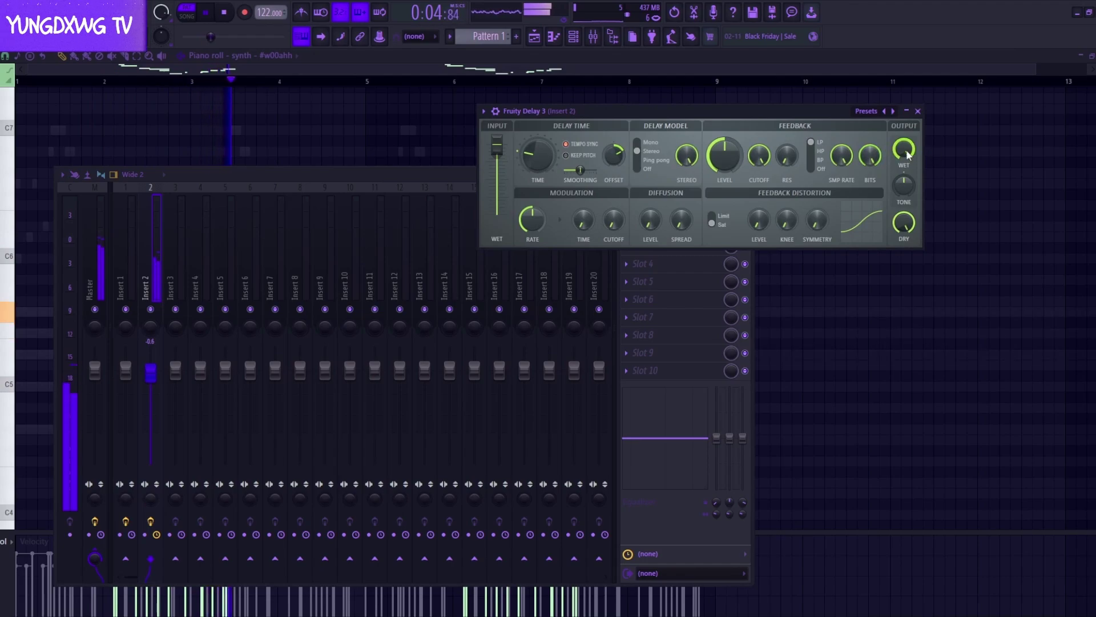
click(639, 162)
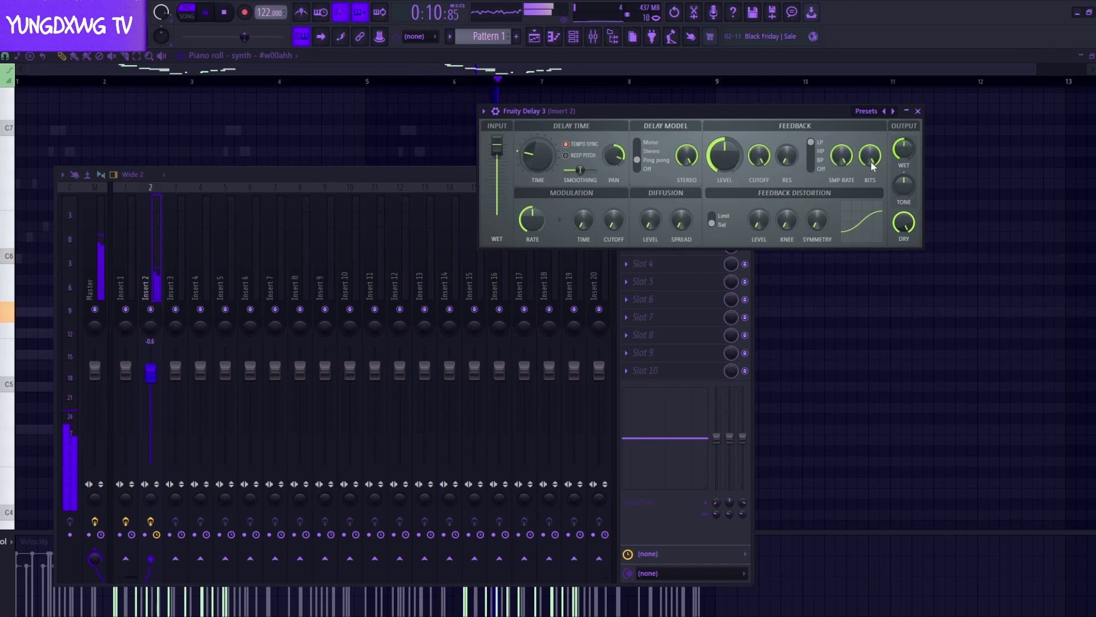
click(918, 110)
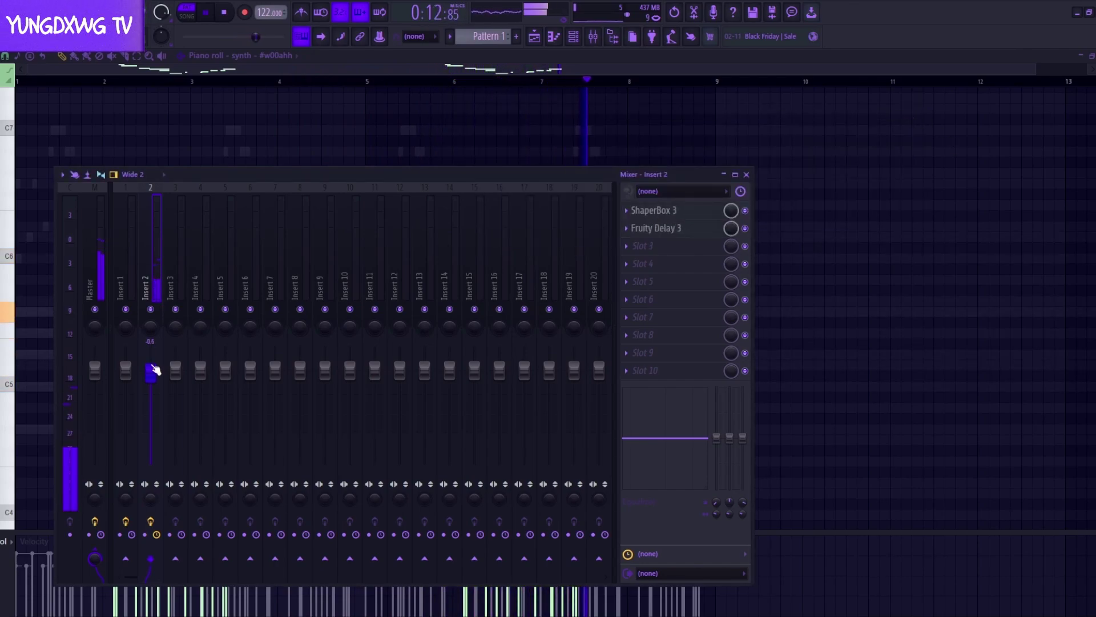
Lower the insert 2 fader to -2.4 dB, switch from the mixer to the channel rack and stop playback.
scroll(153, 368, down, 3)
click(747, 174)
click(573, 36)
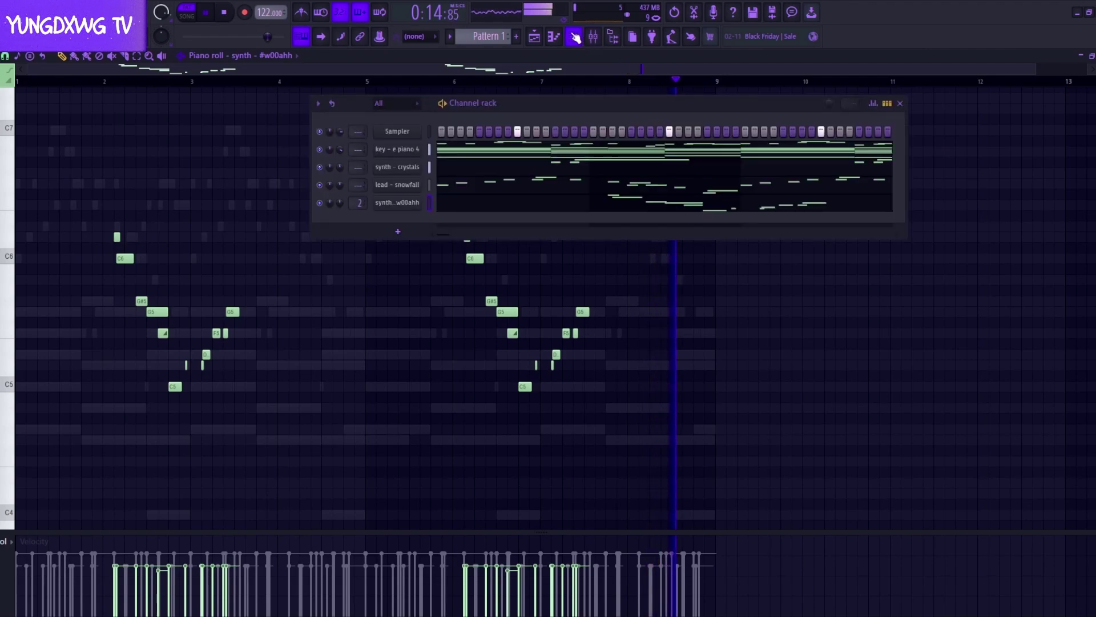
key(space)
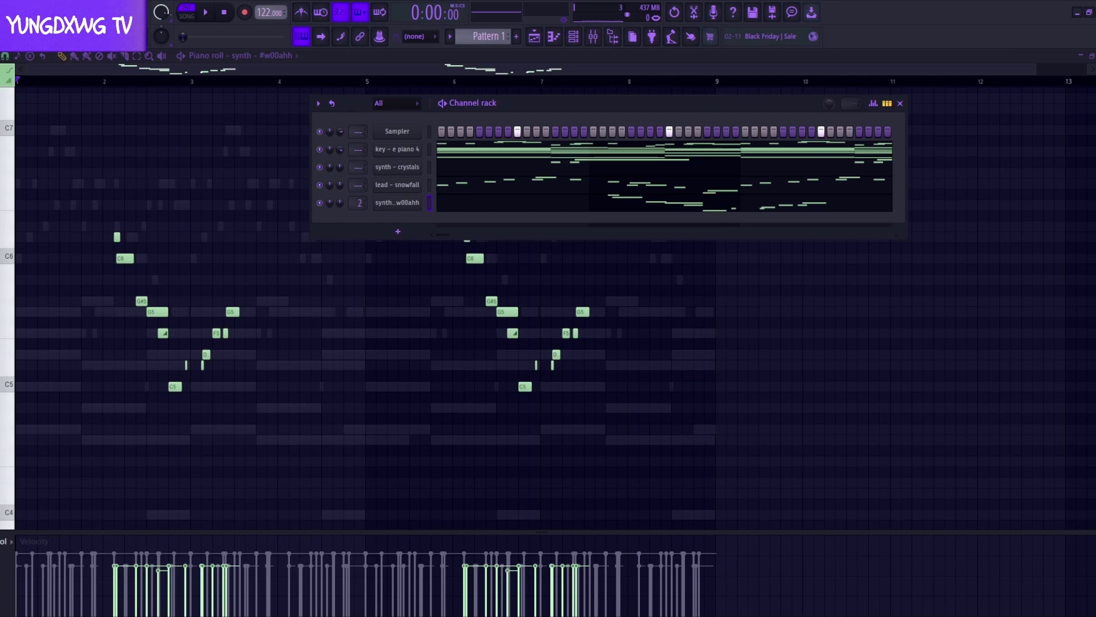
Clone the Sampler channel, move the copy below synth - #w00ahh and load the funky keys sample into it.
right_click(391, 135)
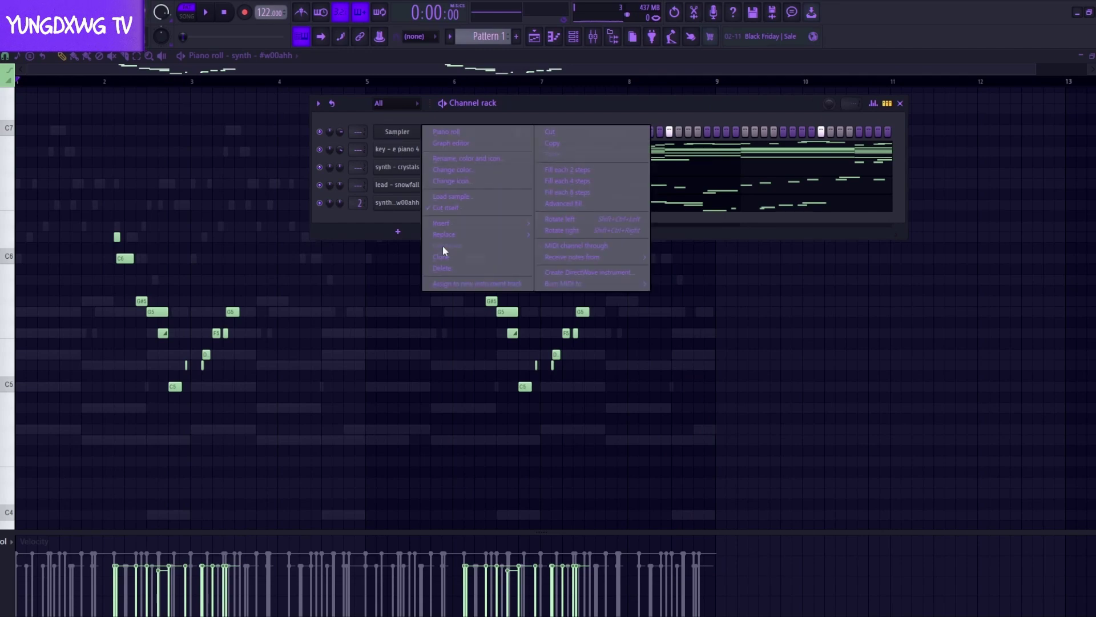
click(443, 253)
key(alt+Down)
key(alt+Down)
key(alt+Down)
key(alt+Down)
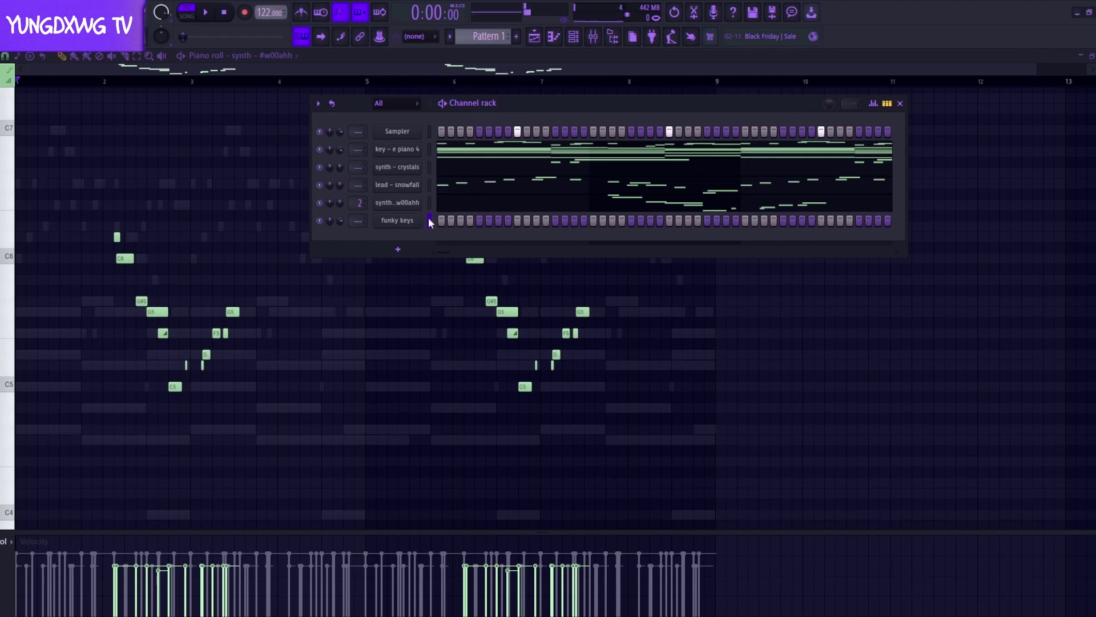
Turn on Normalize for the funky keys sample and close its channel settings.
click(408, 221)
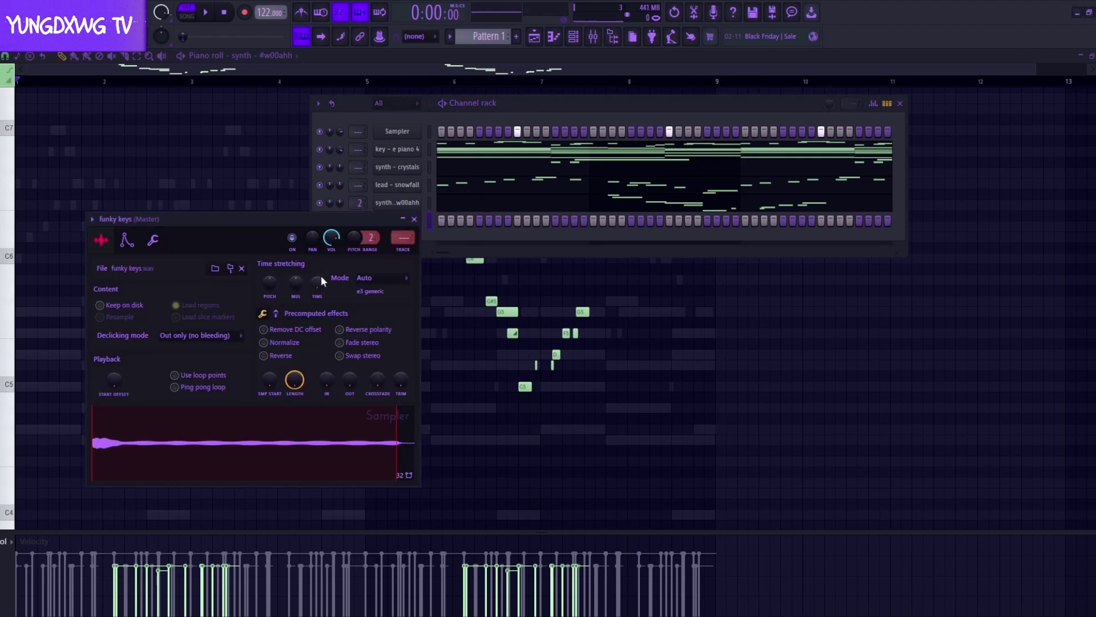
click(304, 342)
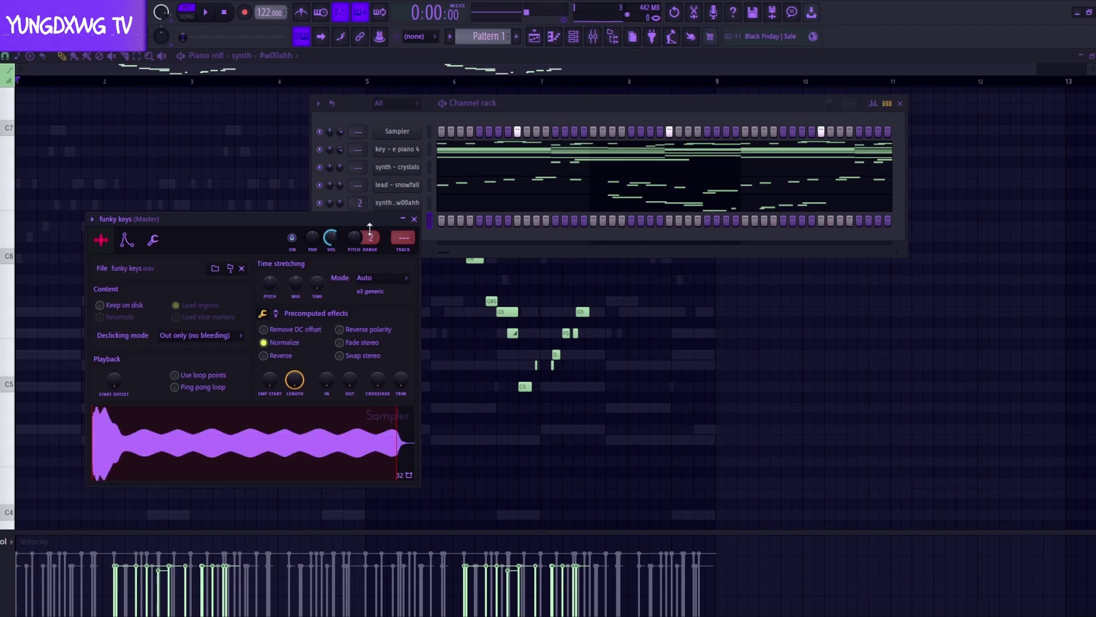
click(413, 219)
Open the funky keys piano roll and draw a D6 and D#6 note pair on beat 3, with a second pair after beat 4.
right_click(399, 219)
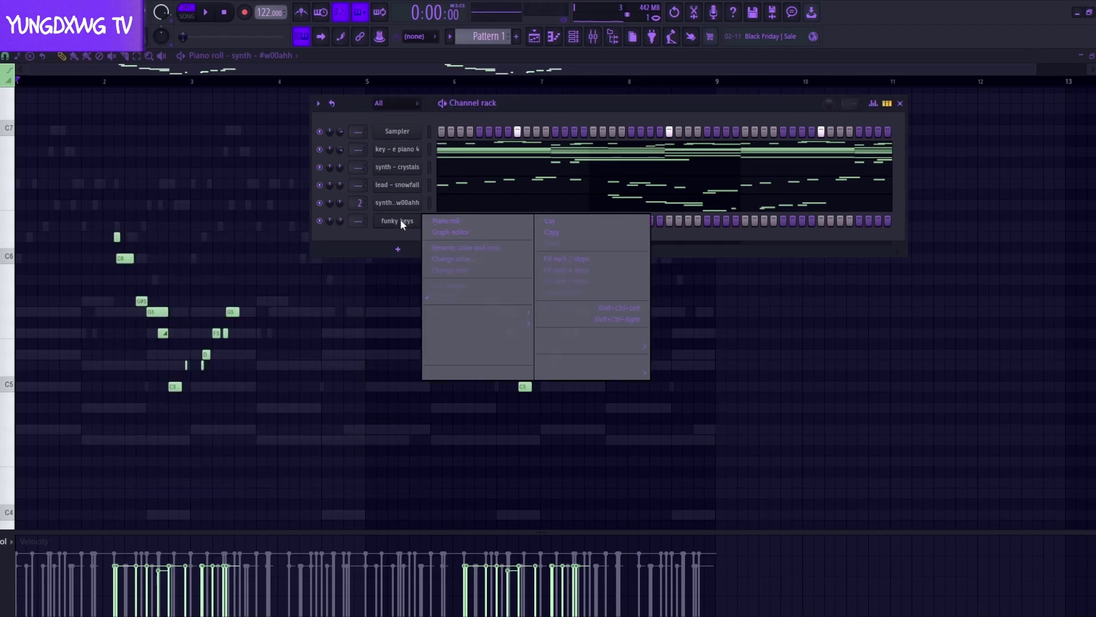
click(443, 220)
scroll(186, 237, up, 3)
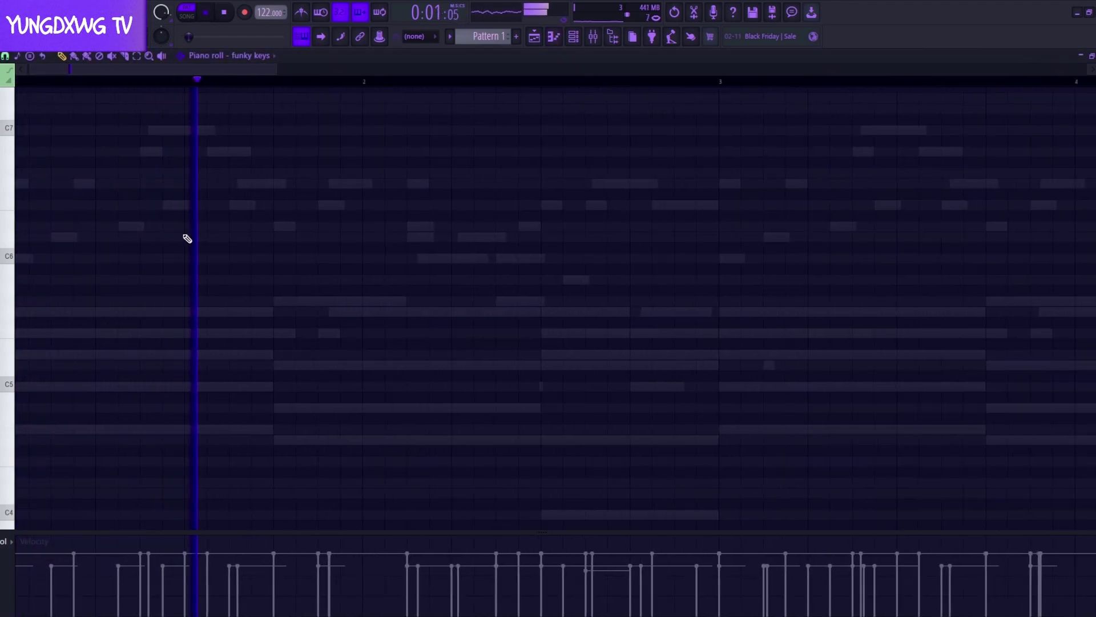
click(190, 236)
click(209, 226)
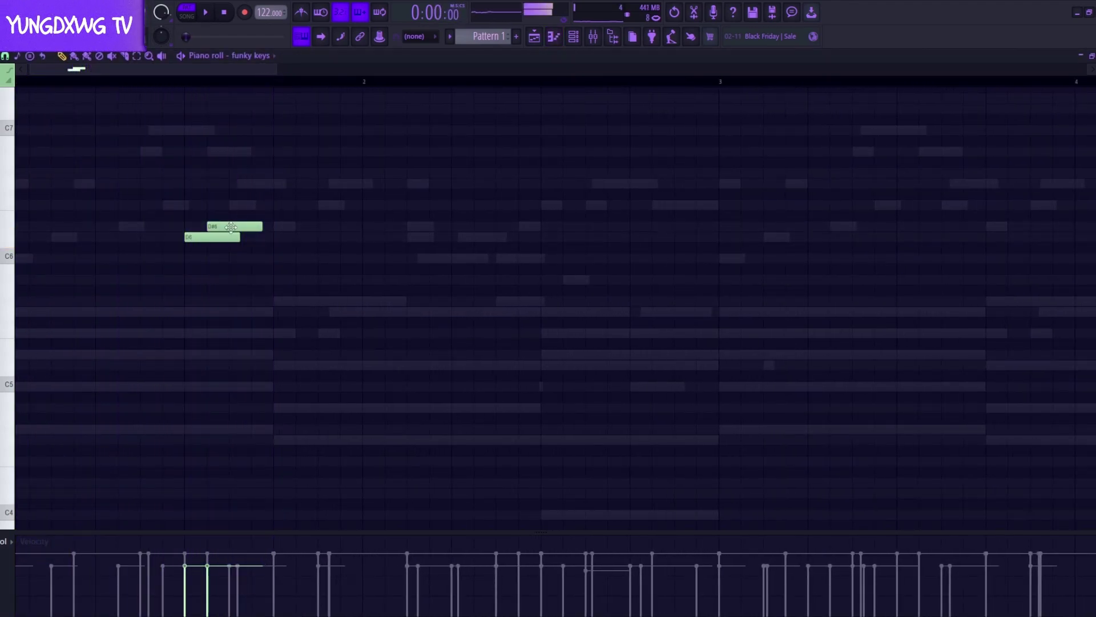
click(323, 237)
click(345, 227)
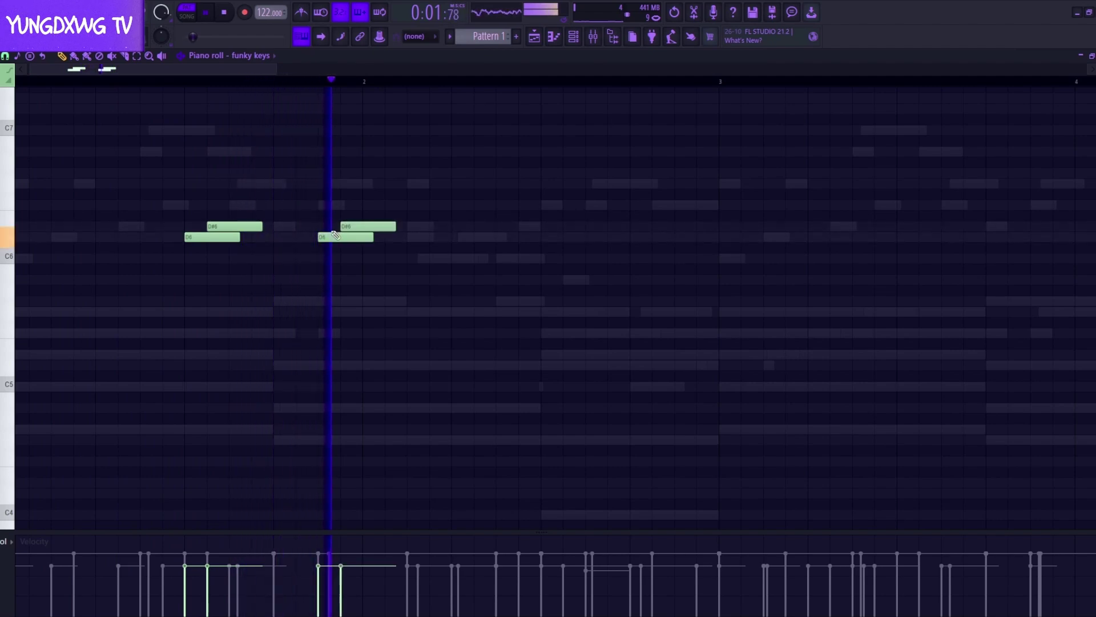
Lower the second funky keys note pair to F5 and G5 and move it to the start of bar 1.
drag(367, 226, 347, 305)
key(space)
key(space)
drag(354, 255, 346, 311)
key(space)
key(space)
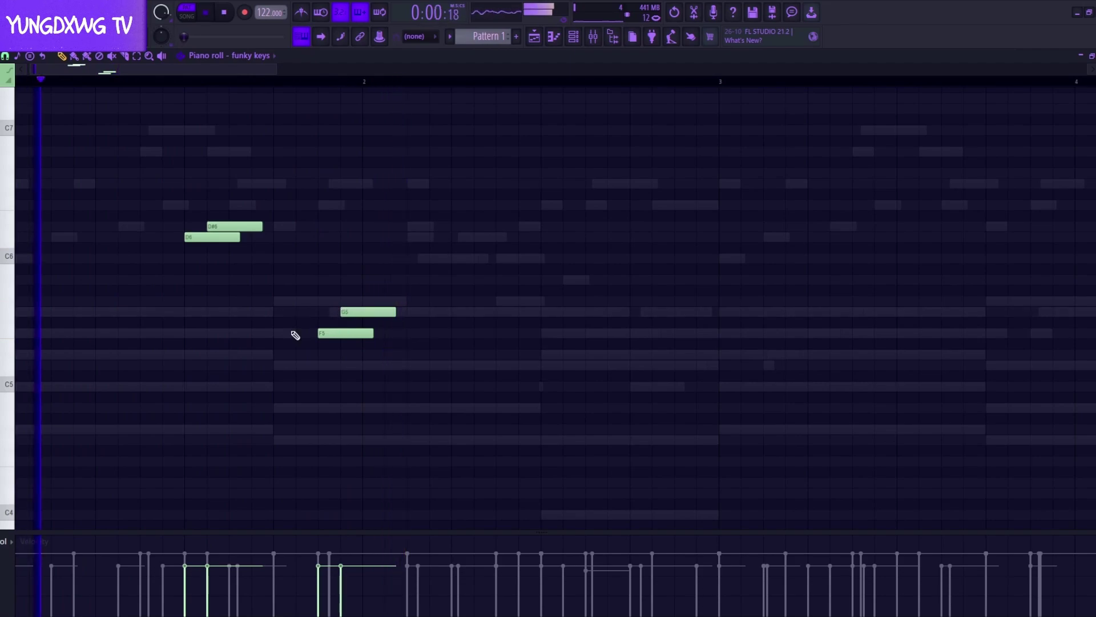
key(space)
drag(426, 370, 45, 314)
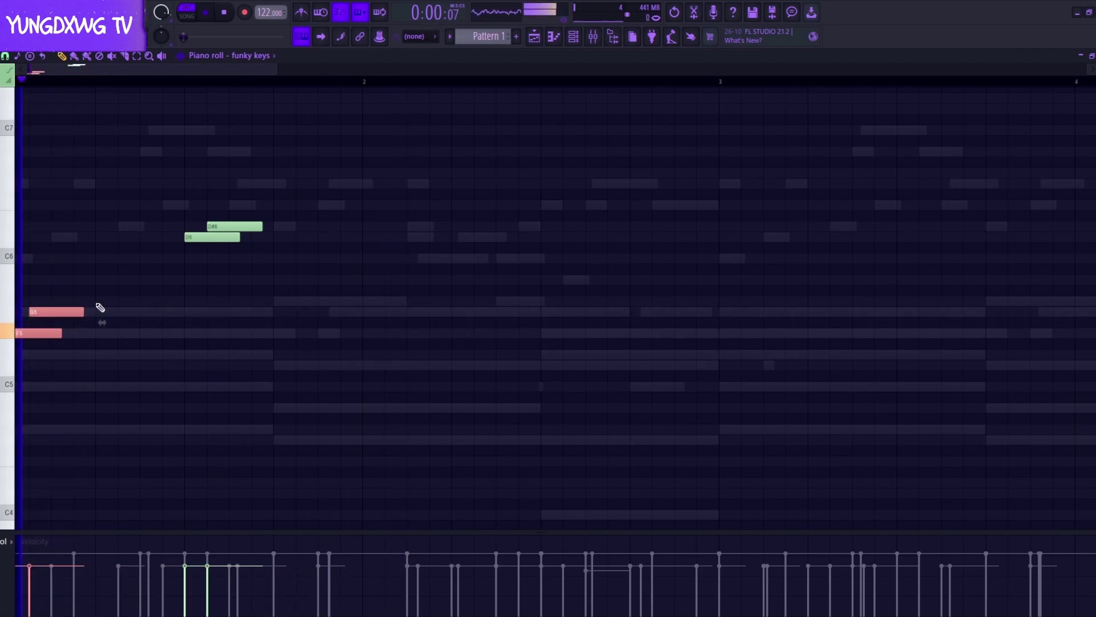
key(space)
Complete the bar 1 phrase with A#5 and C6 from beat 2 and G6 and C6 from beat 4, without a trailing C#6.
click(98, 279)
click(121, 258)
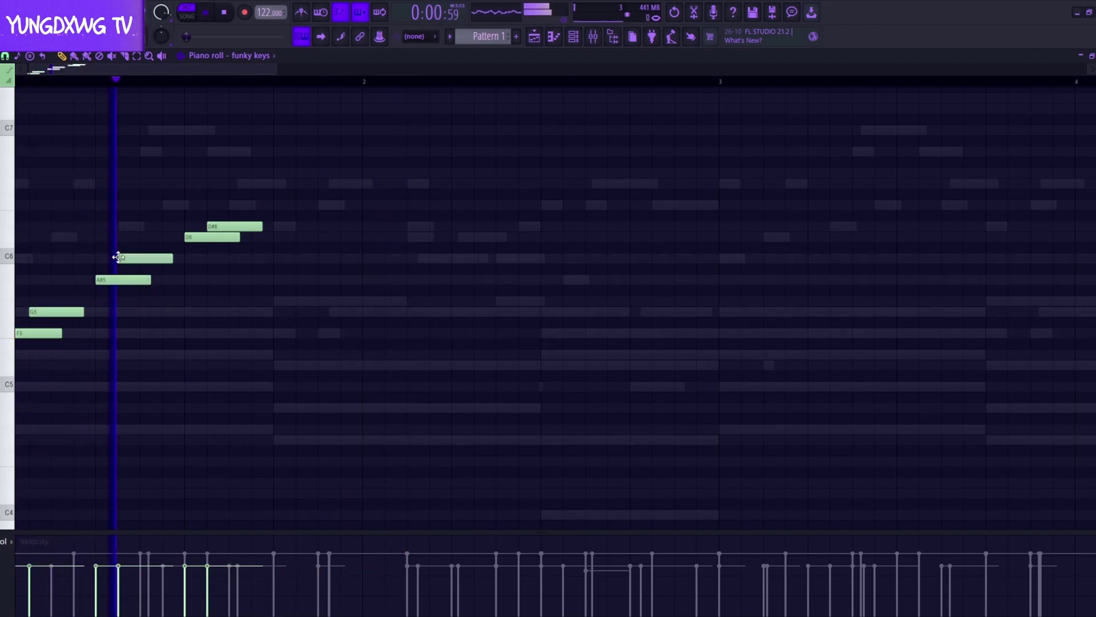
click(299, 204)
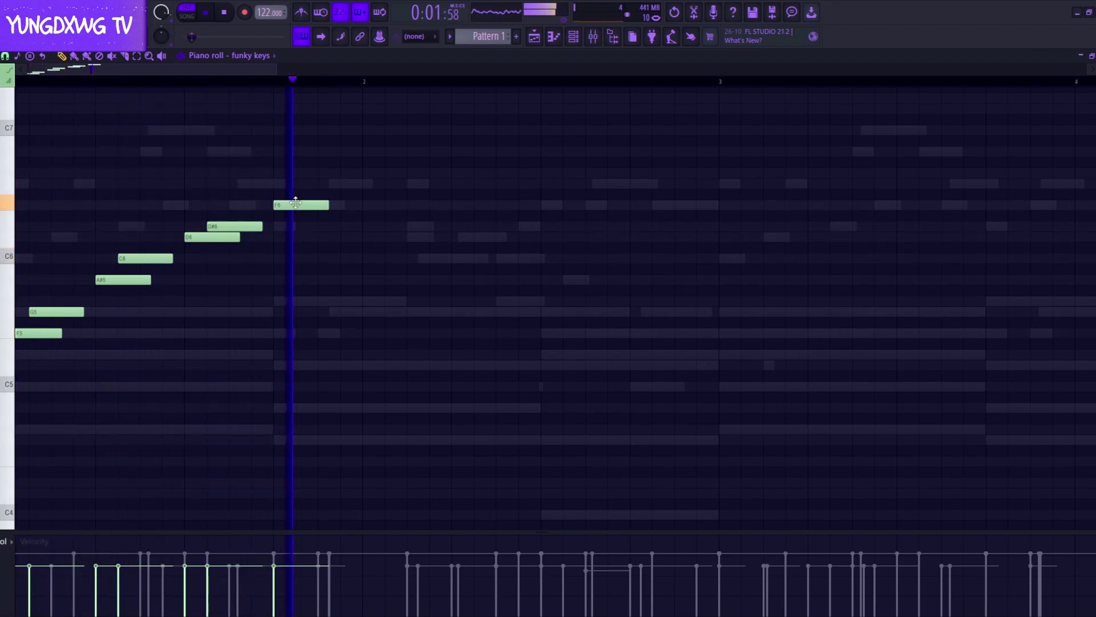
mouse_move(298, 204)
mouse_down()
mouse_move(302, 282)
mouse_move(289, 231)
mouse_move(297, 183)
mouse_up()
click(298, 258)
click(326, 247)
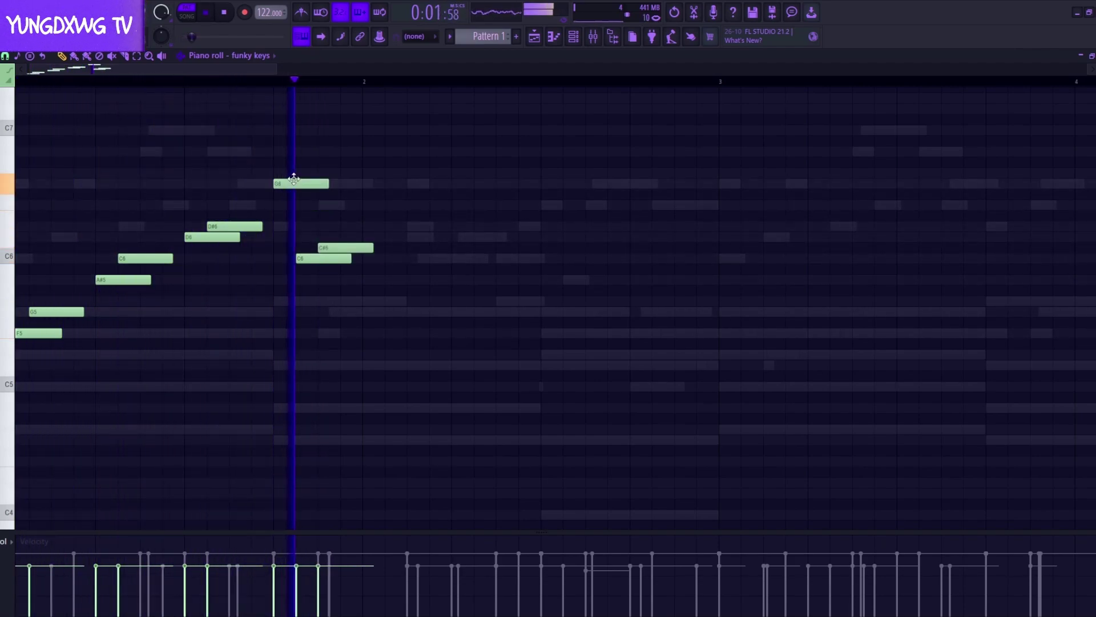
right_click(326, 248)
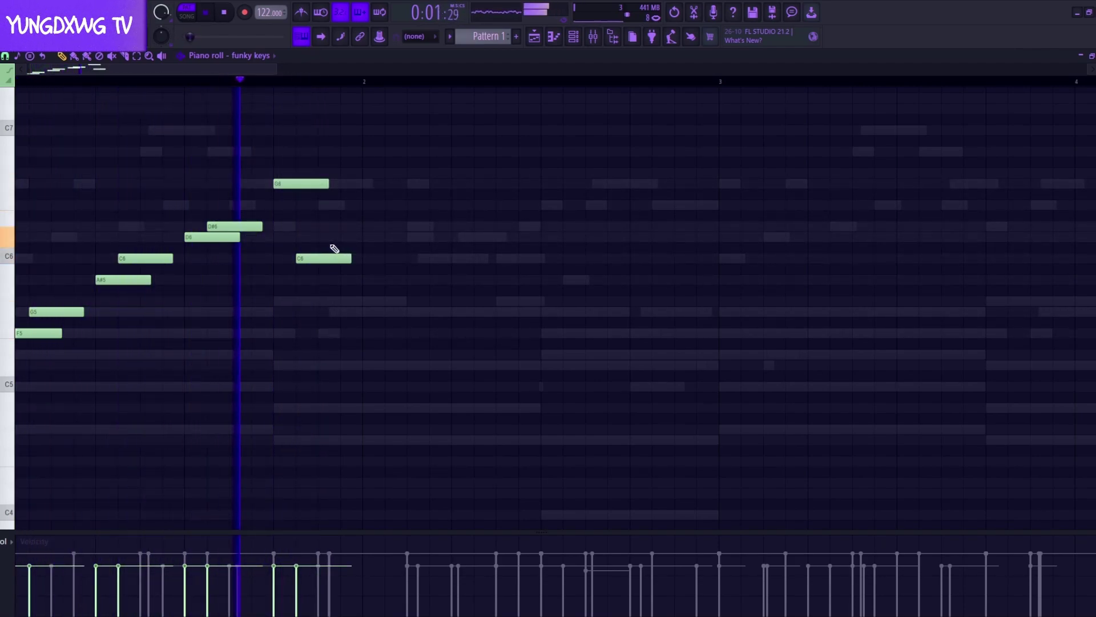
Duplicate the one-bar funky keys phrase across bars 2 to 4.
ctrl+scroll(276, 259, down, 2)
key(space)
mouse_move(360, 423)
ctrl+mouse_down()
mouse_move(59, 144)
mouse_move(112, 269)
mouse_move(24, 148)
ctrl+mouse_up()
shift+drag(25, 335, 244, 336)
key(space)
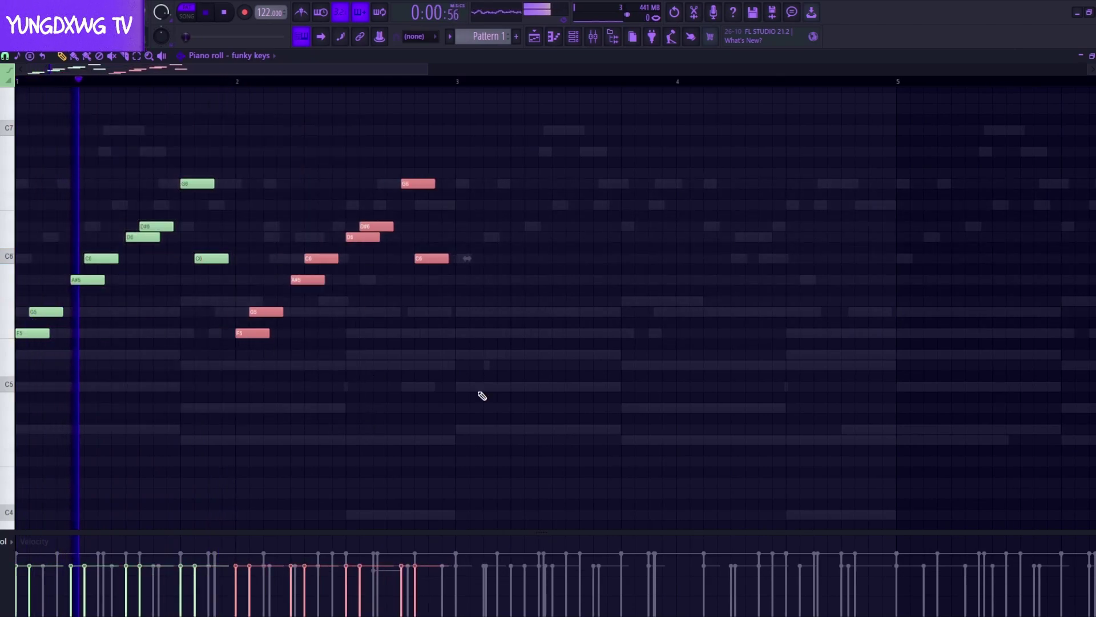
ctrl+drag(559, 401, 41, 123)
shift+drag(50, 366, 470, 378)
Copy the four-bar funky keys phrase into bars 5 to 8 and select all of its notes.
ctrl+scroll(322, 388, down, 2)
mouse_move(491, 437)
ctrl+mouse_down()
mouse_move(457, 444)
mouse_move(28, 254)
ctrl+mouse_up()
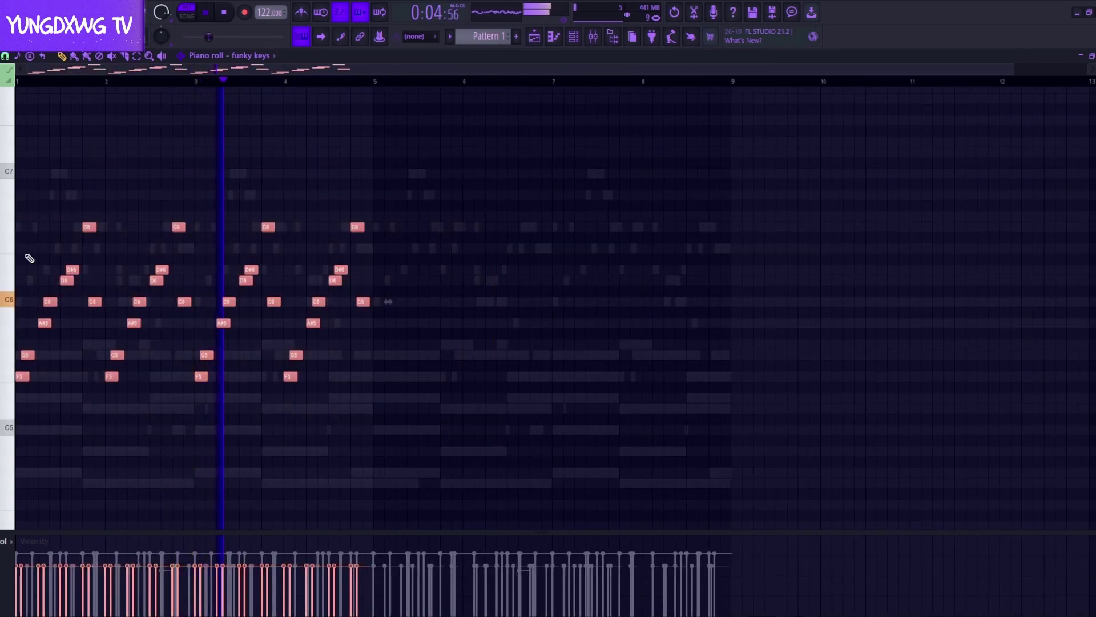
shift+drag(23, 378, 379, 380)
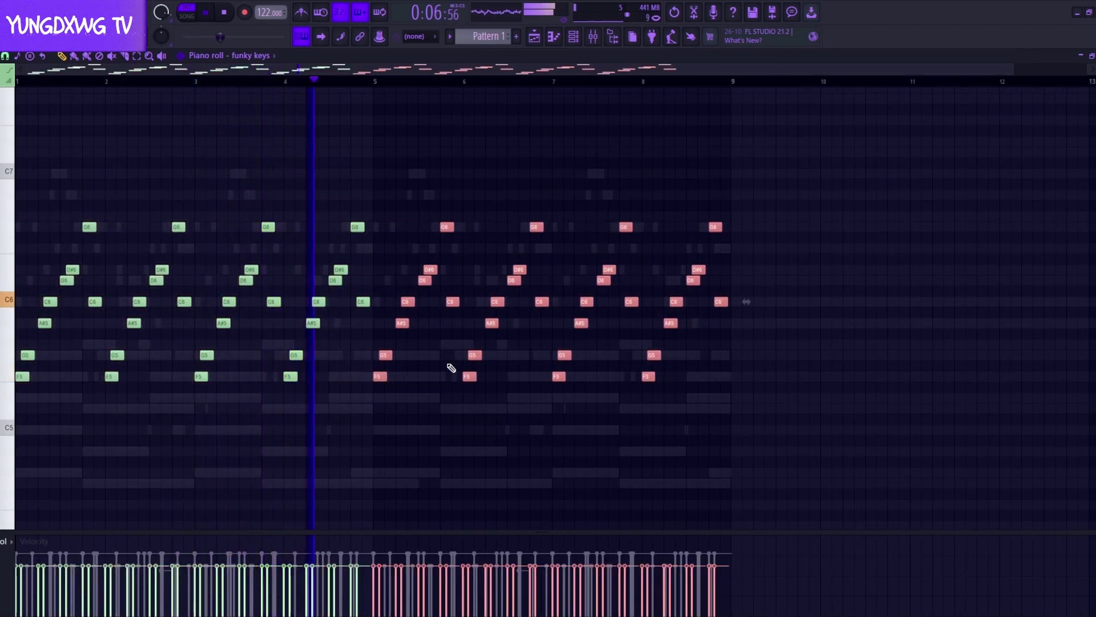
ctrl+drag(876, 465, 26, 135)
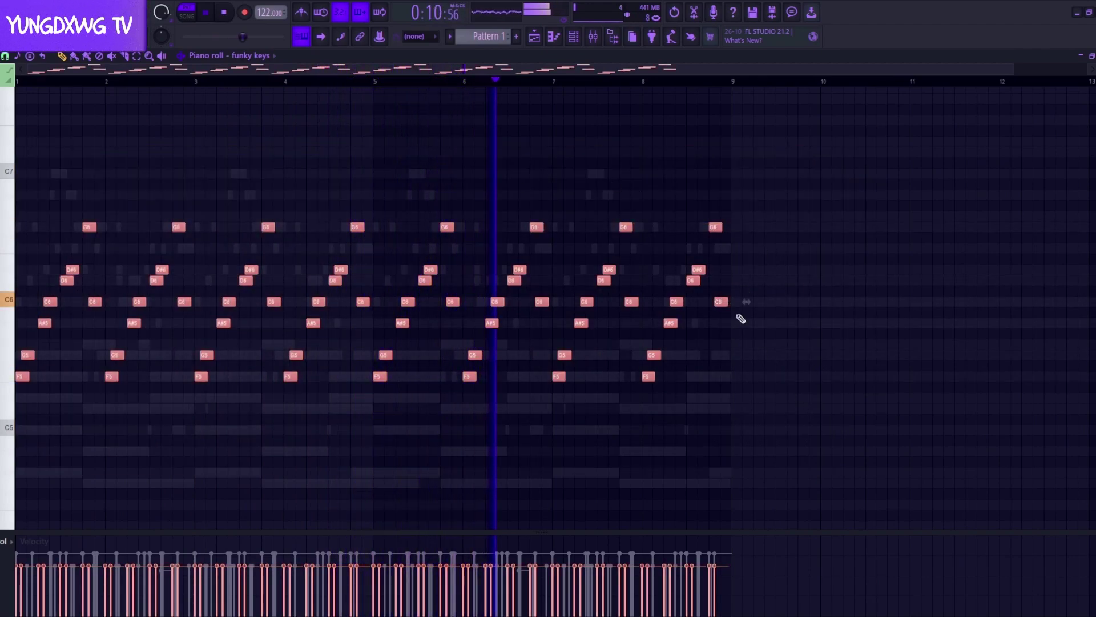
ctrl+scroll(741, 343, up, 4)
ctrl+scroll(742, 356, down, 4)
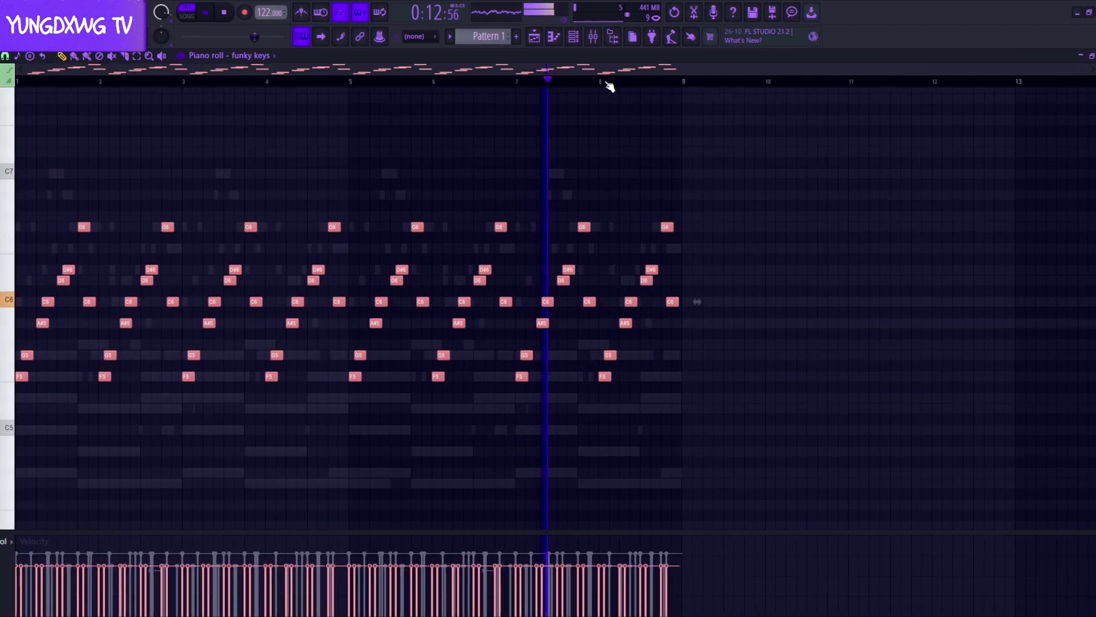
Route key - e piano 4, synth - crystals, lead - snowfall and funky keys to mixer inserts 3 to 6, and close the channel rack.
click(573, 36)
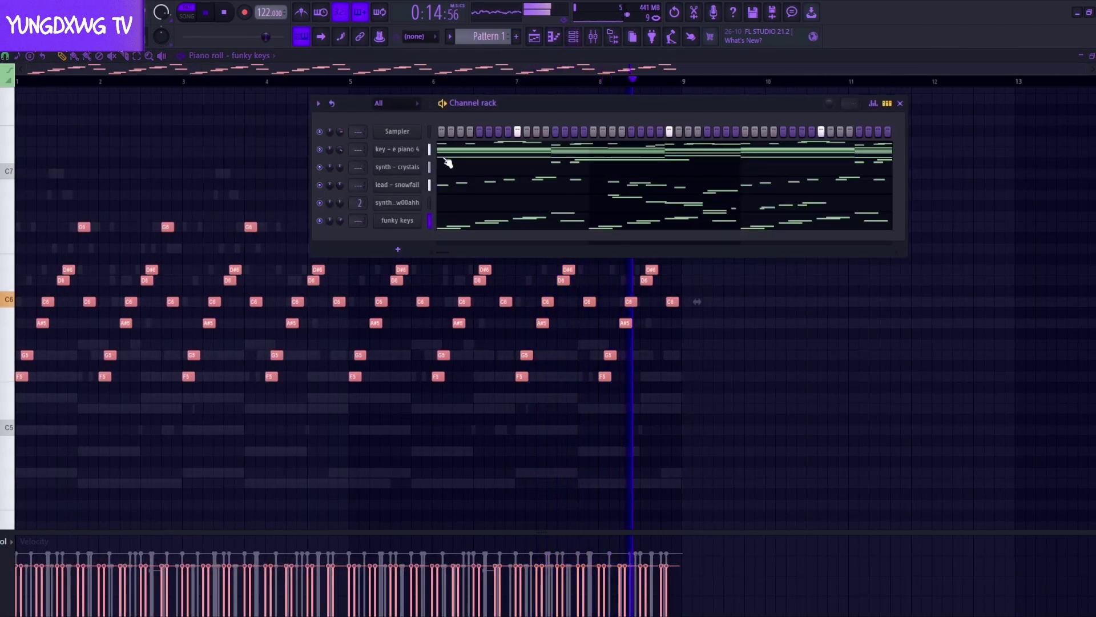
drag(429, 148, 429, 219)
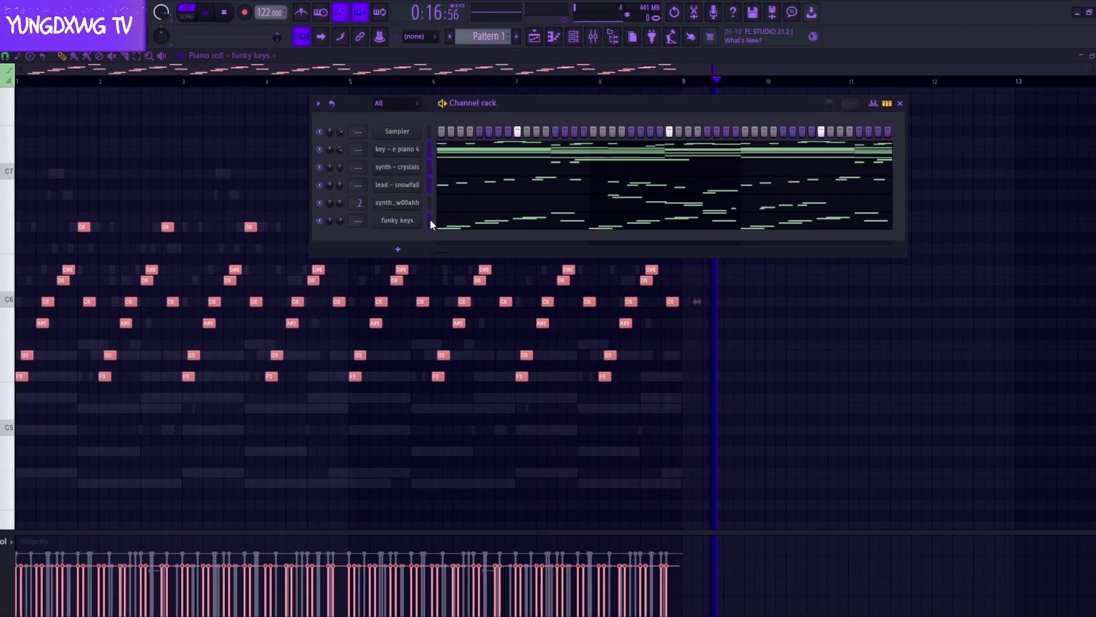
key(ctrl+l)
key(space)
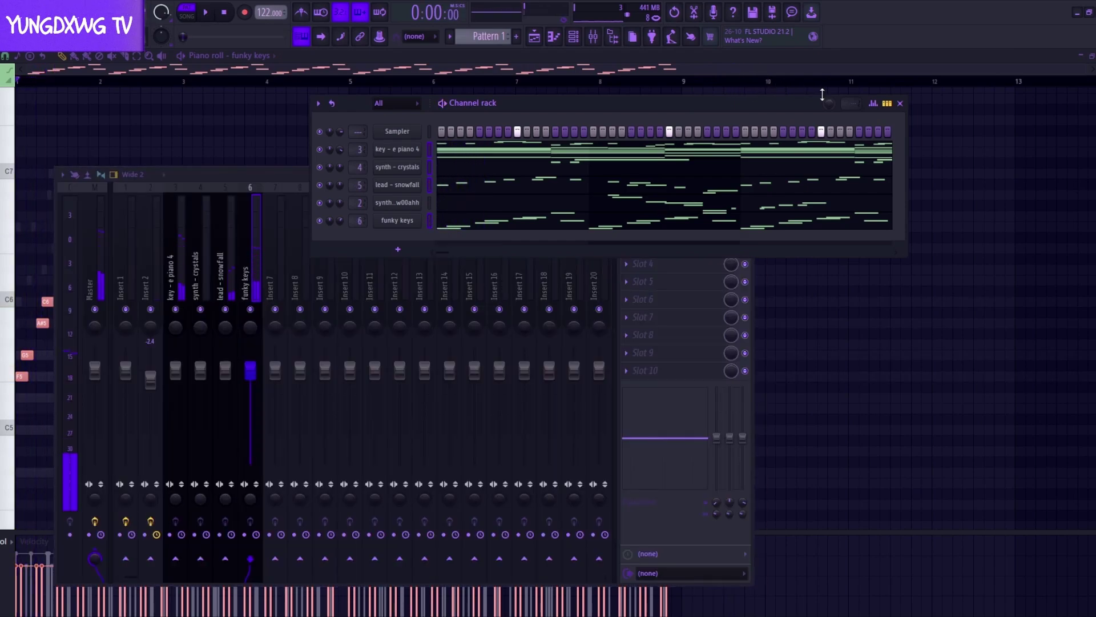
click(900, 104)
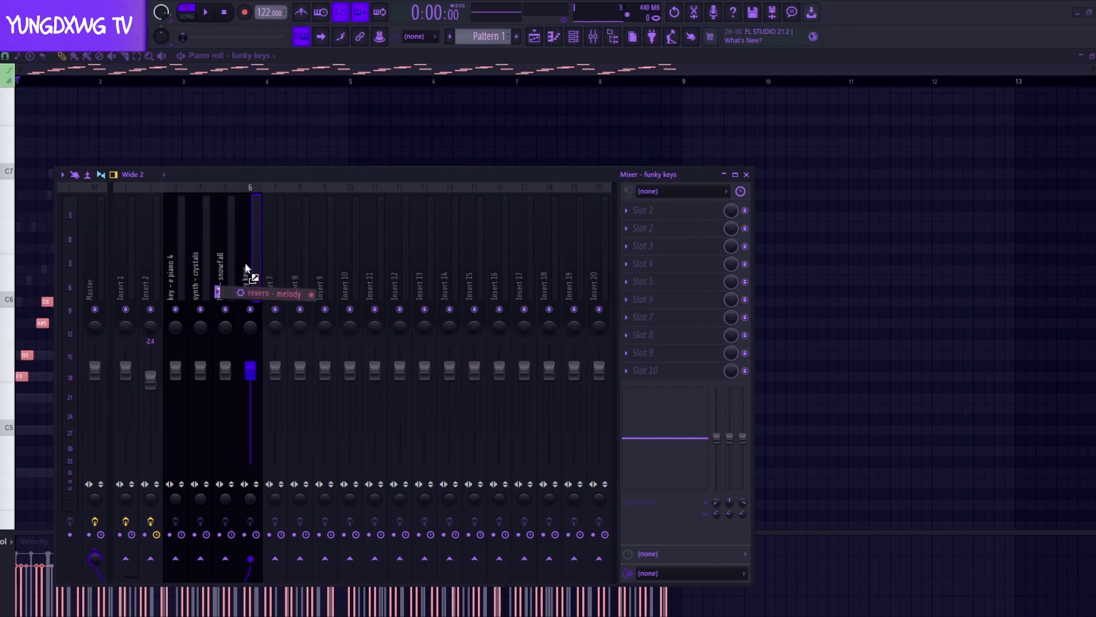
Load the revern - melody preset onto the funky keys insert, lower its fader to -5.4 dB and replay the loop.
drag(246, 269, 246, 268)
key(space)
click(688, 204)
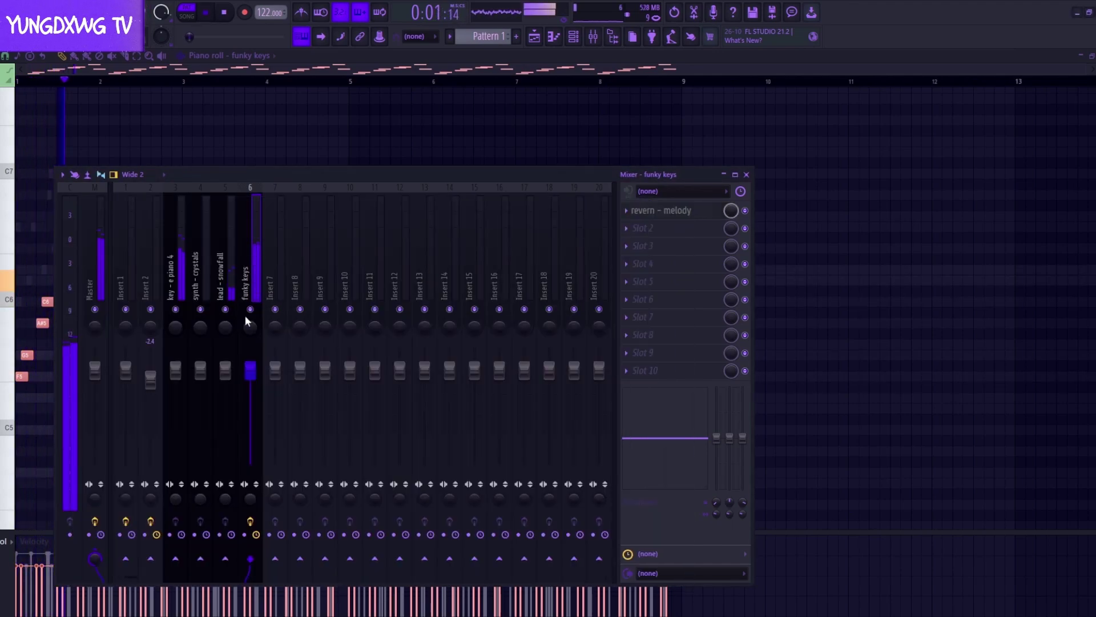
drag(250, 370, 250, 391)
key(space)
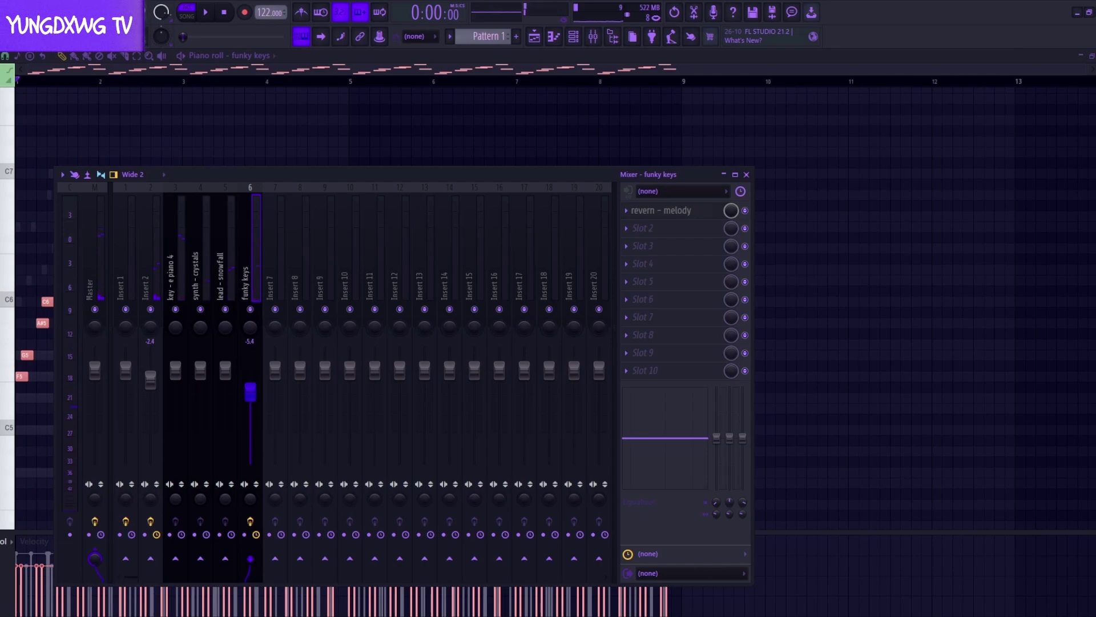
key(space)
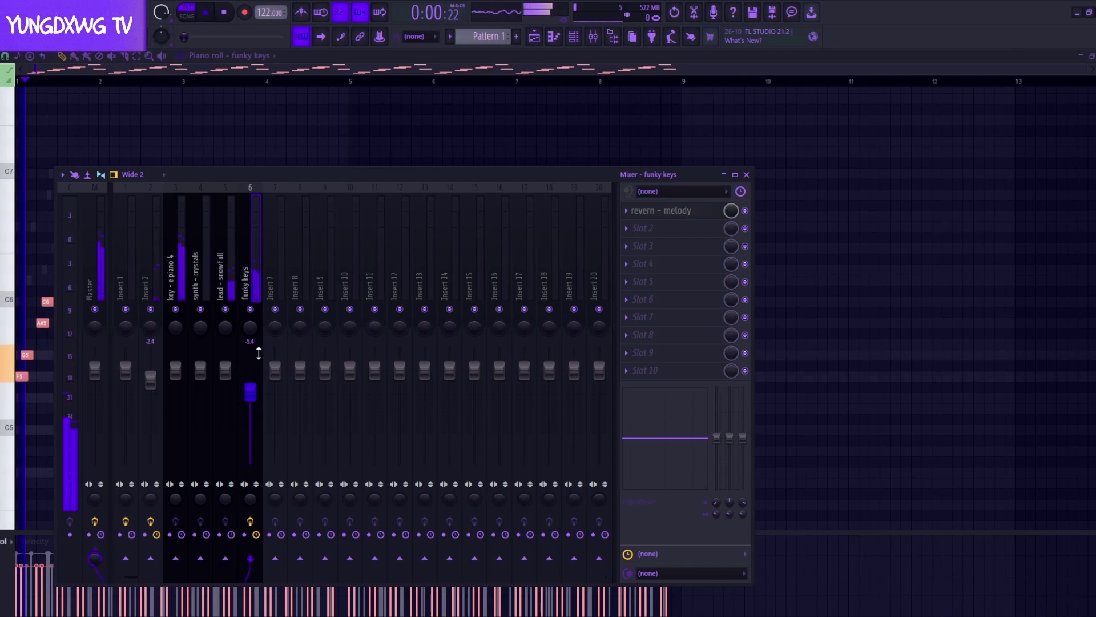
Open the revern - melody ShaperBox 3 effect and remove the lowest point from its Time curve.
click(701, 212)
click(106, 252)
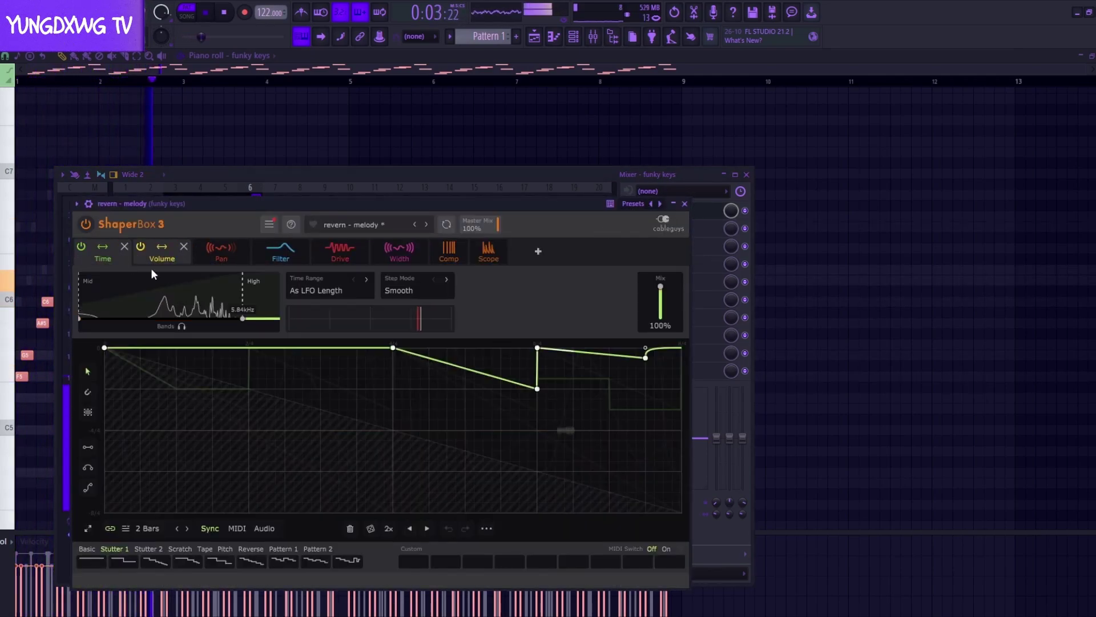
double_click(537, 389)
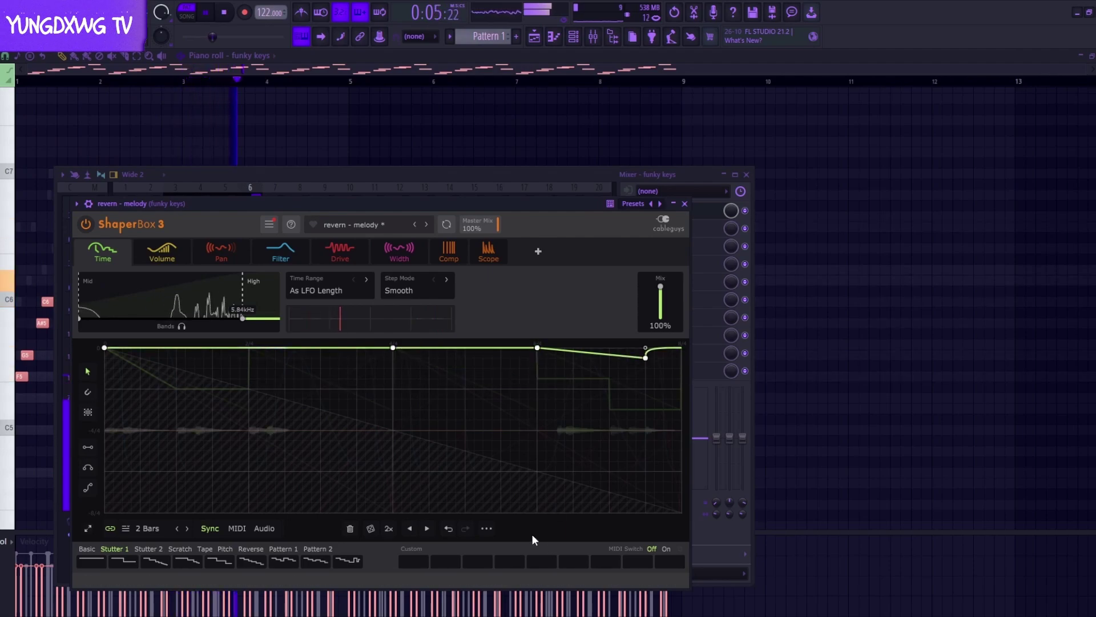
Flatten the last dip in the revern - melody Time curve, switch the Time shaper off and close the effect.
click(684, 204)
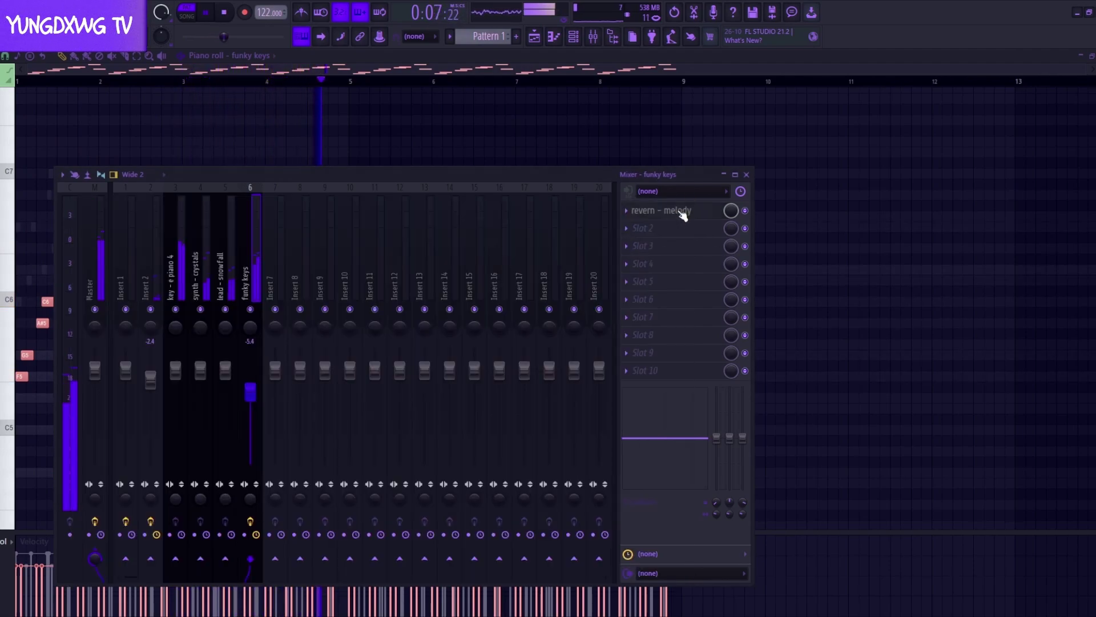
click(661, 210)
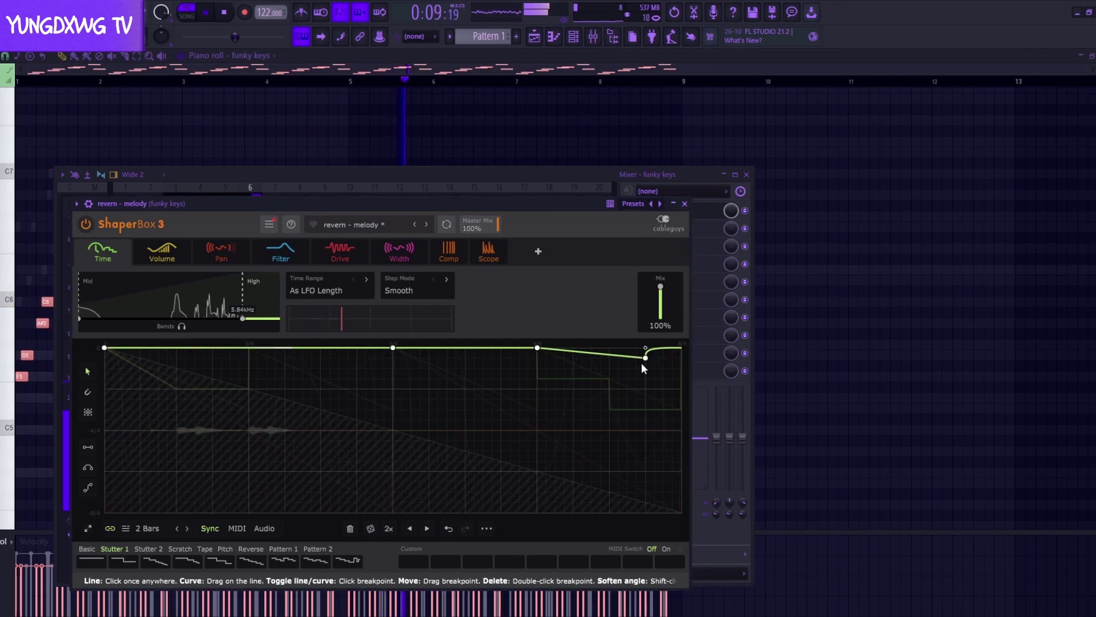
drag(645, 358, 645, 348)
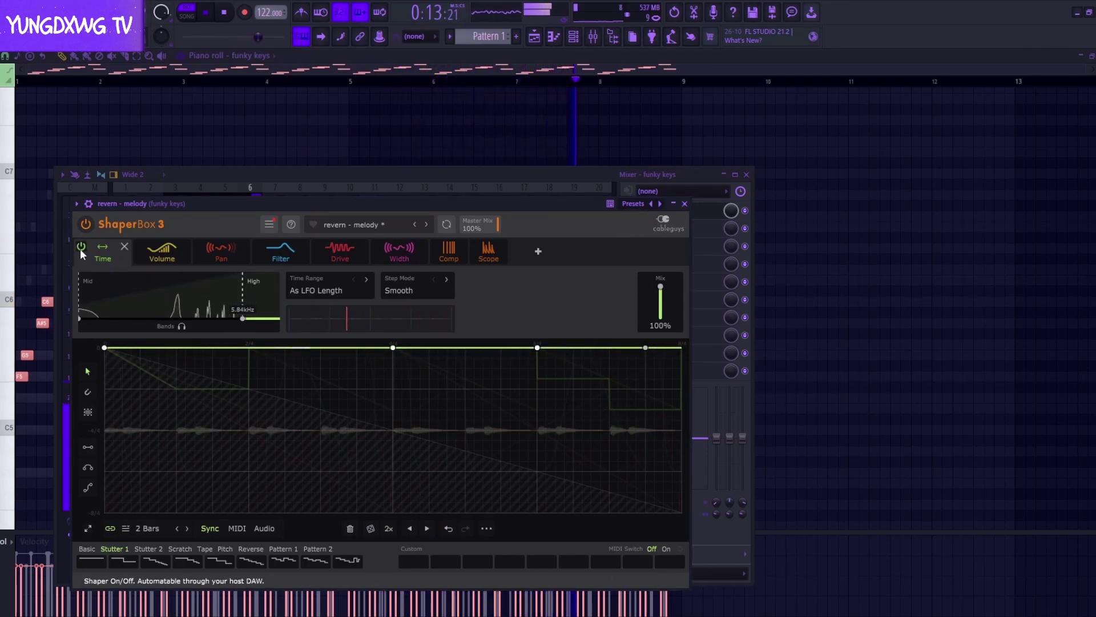
click(81, 248)
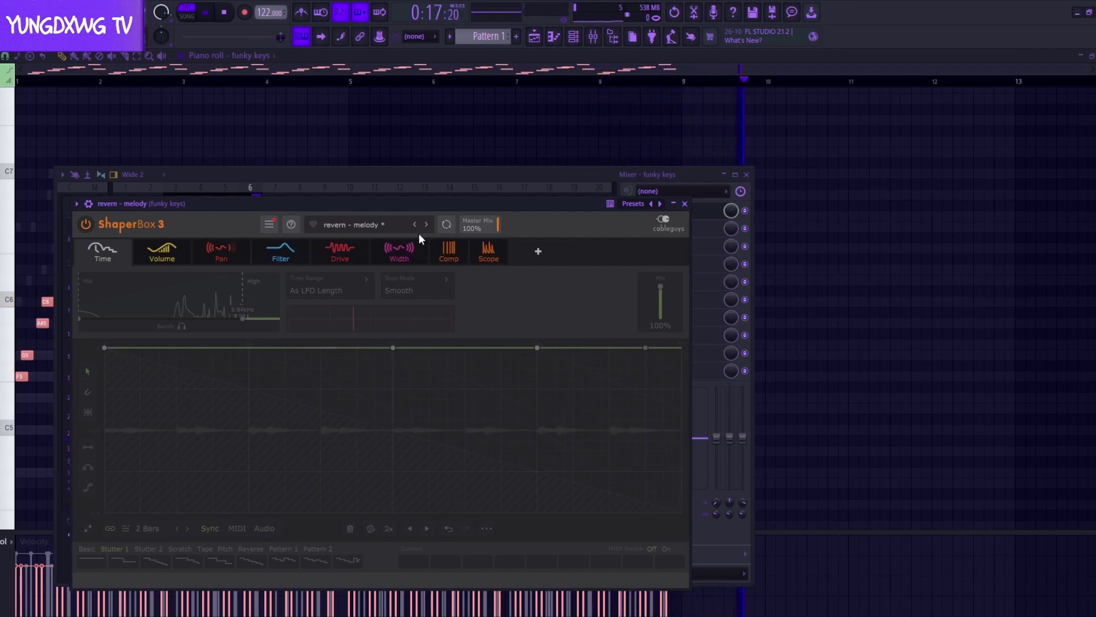
key(space)
click(684, 203)
Try the planter - melody preset on the funky keys insert and view its ShaperBox 3 settings during playback.
key(space)
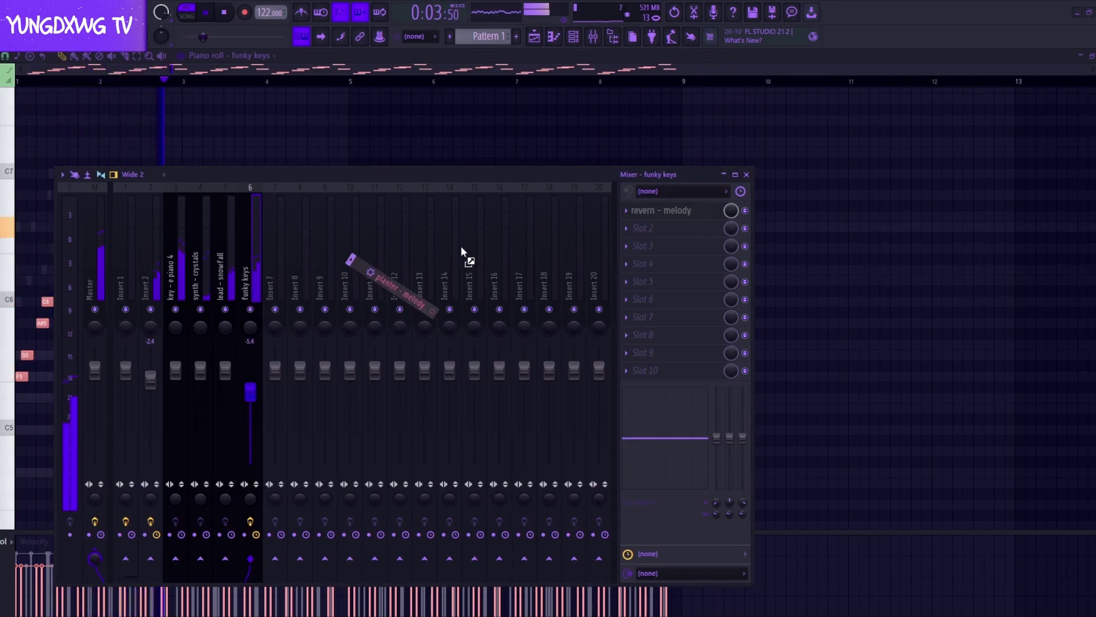
click(655, 211)
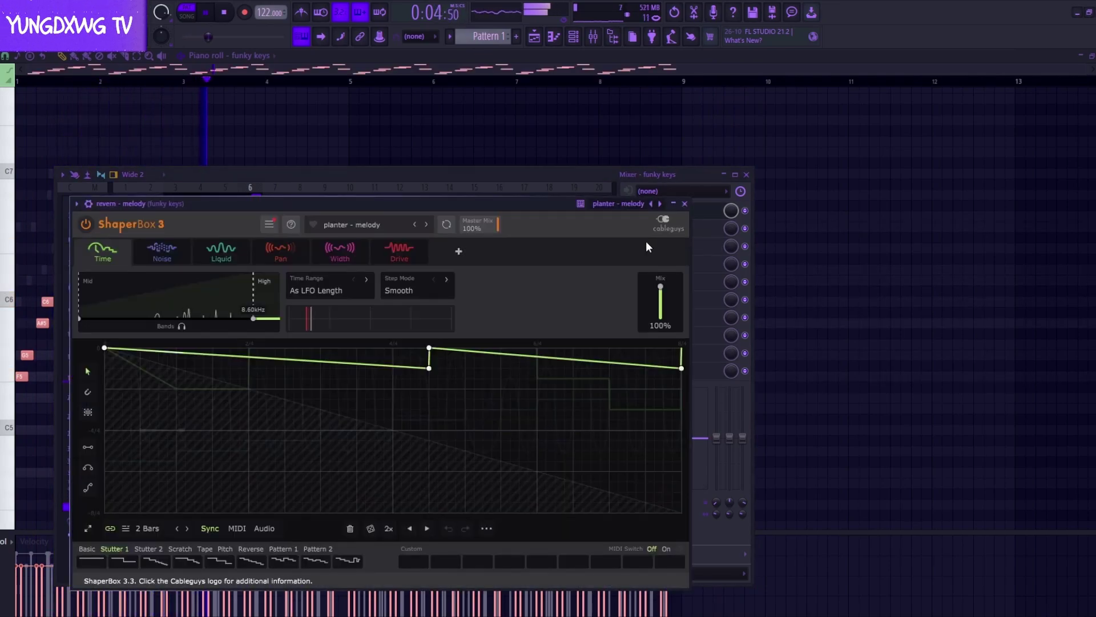
click(685, 203)
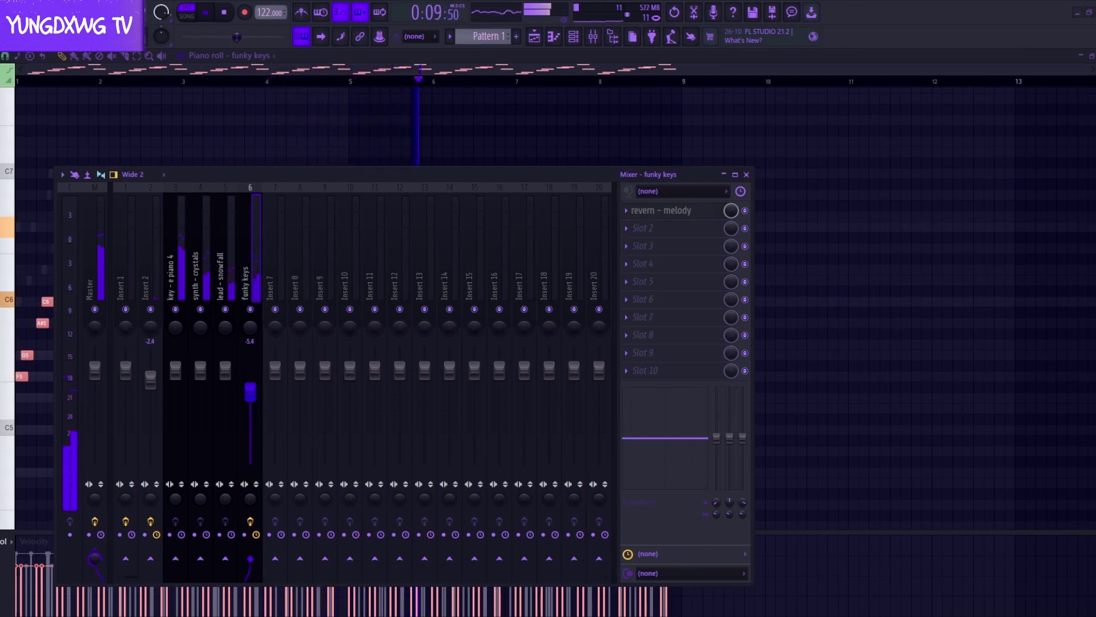
click(688, 210)
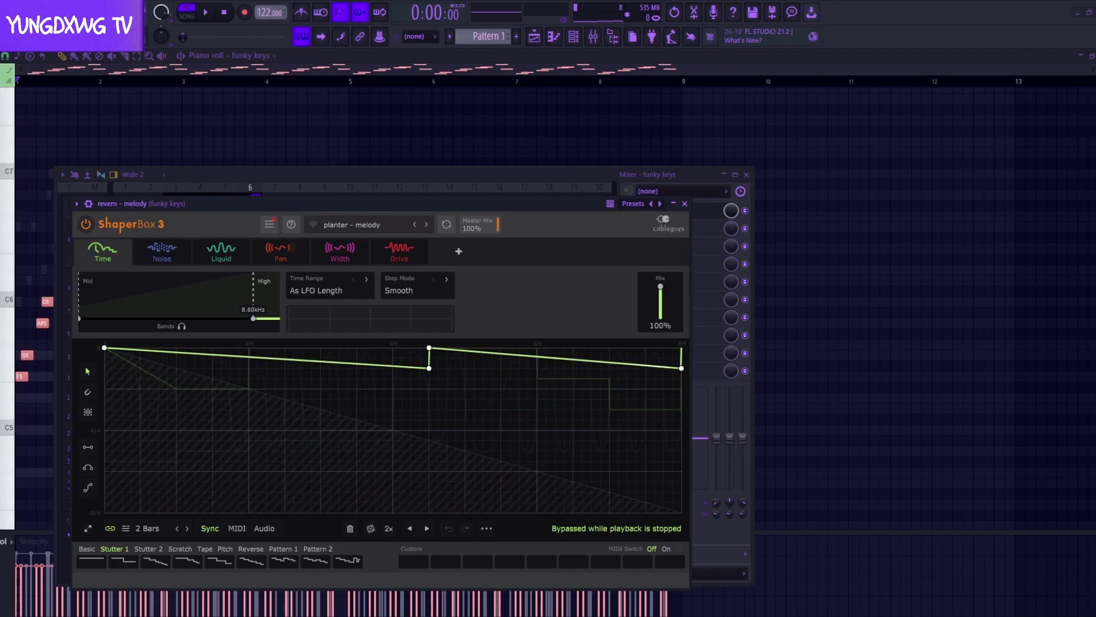
click(685, 203)
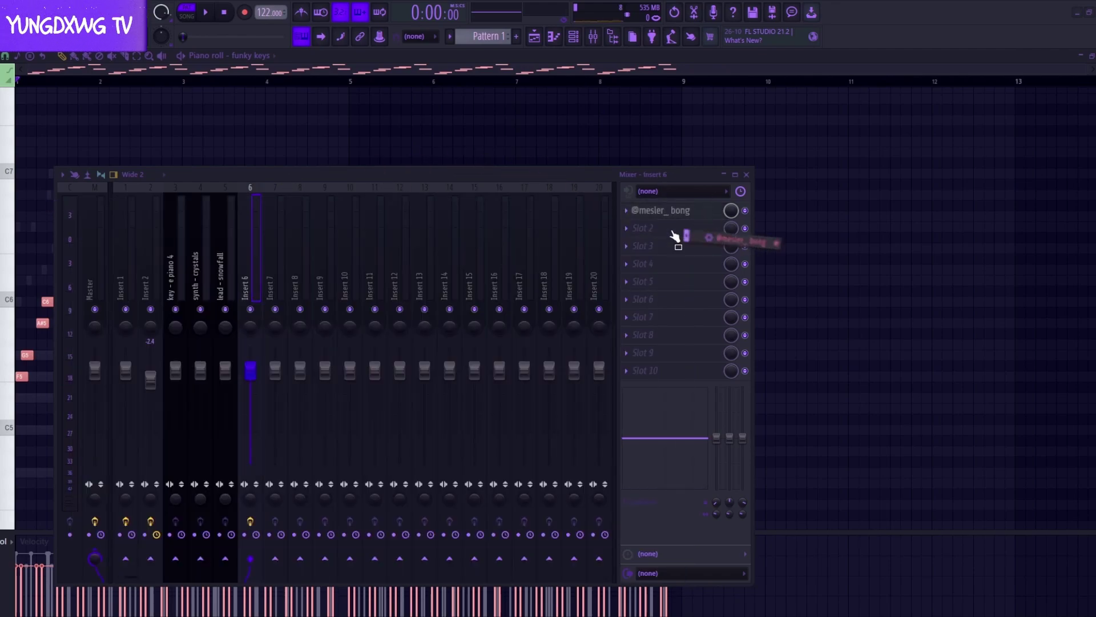
key(space)
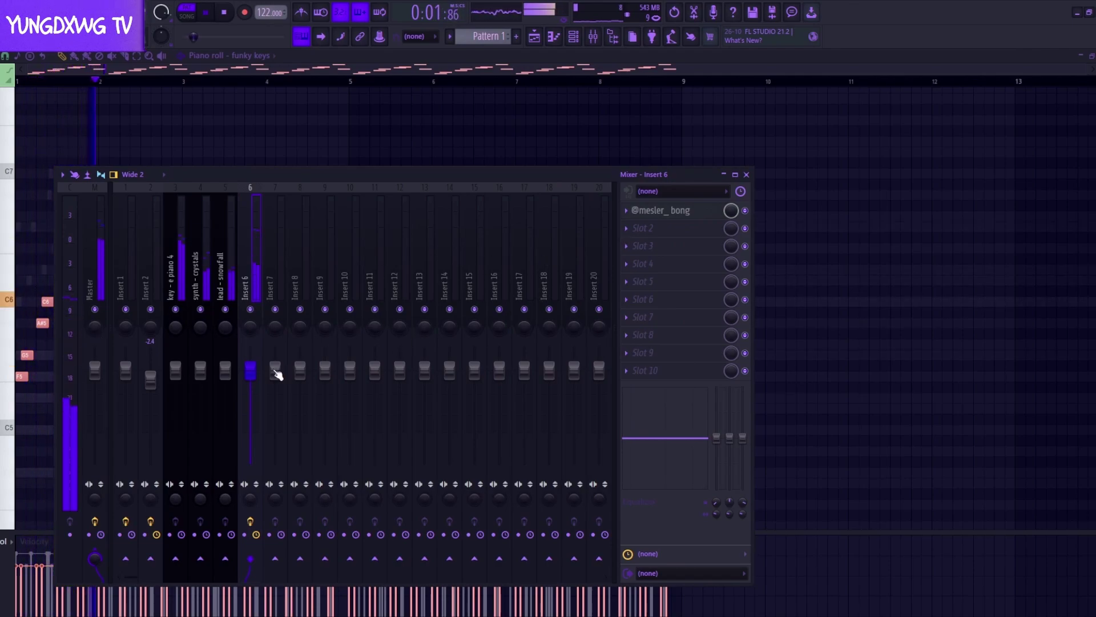
drag(250, 370, 251, 390)
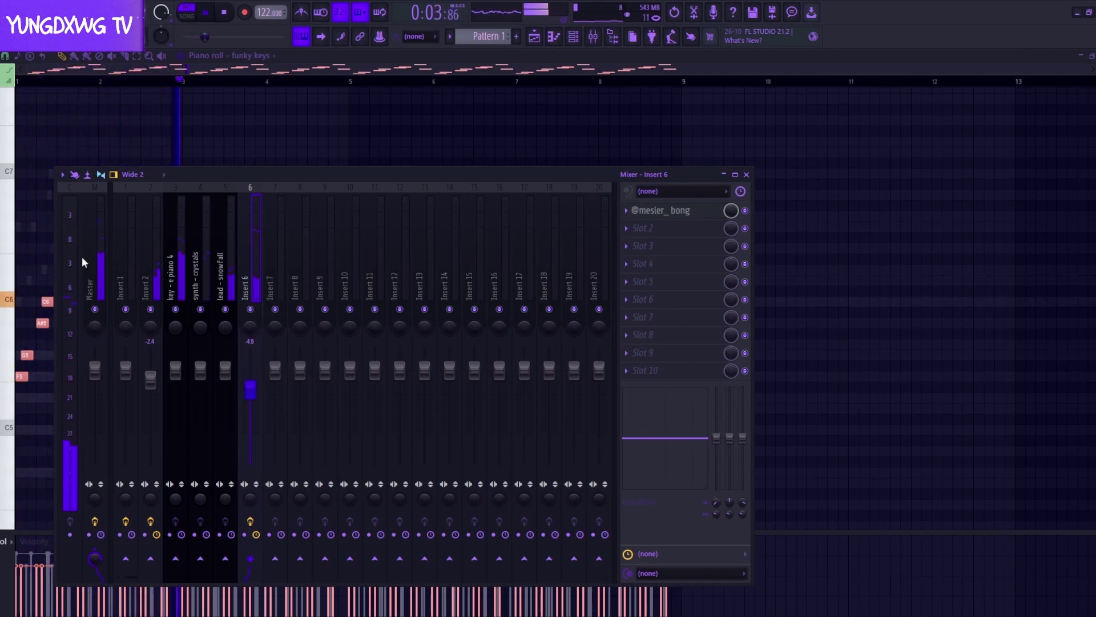
drag(5, 309, 676, 217)
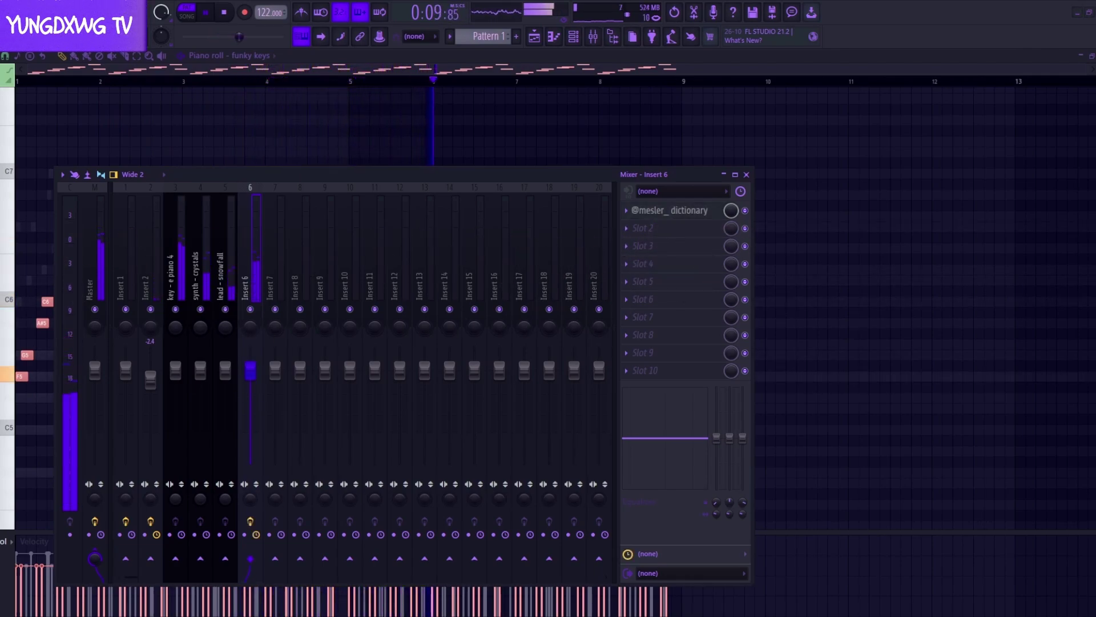
drag(75, 252, 675, 213)
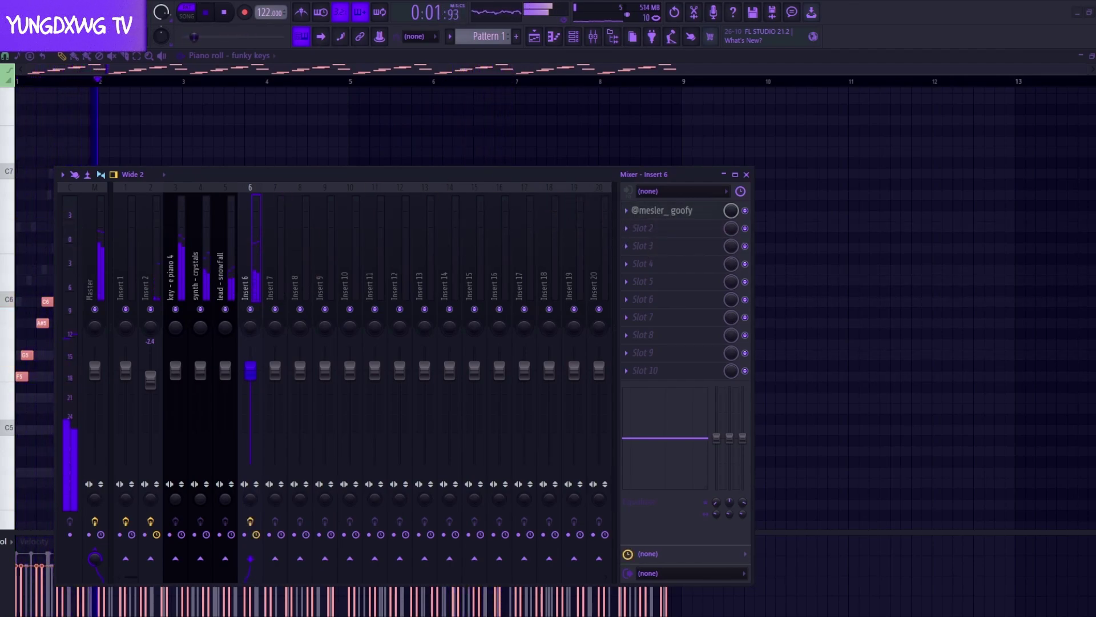
drag(2, 245, 679, 212)
key(space)
key(space)
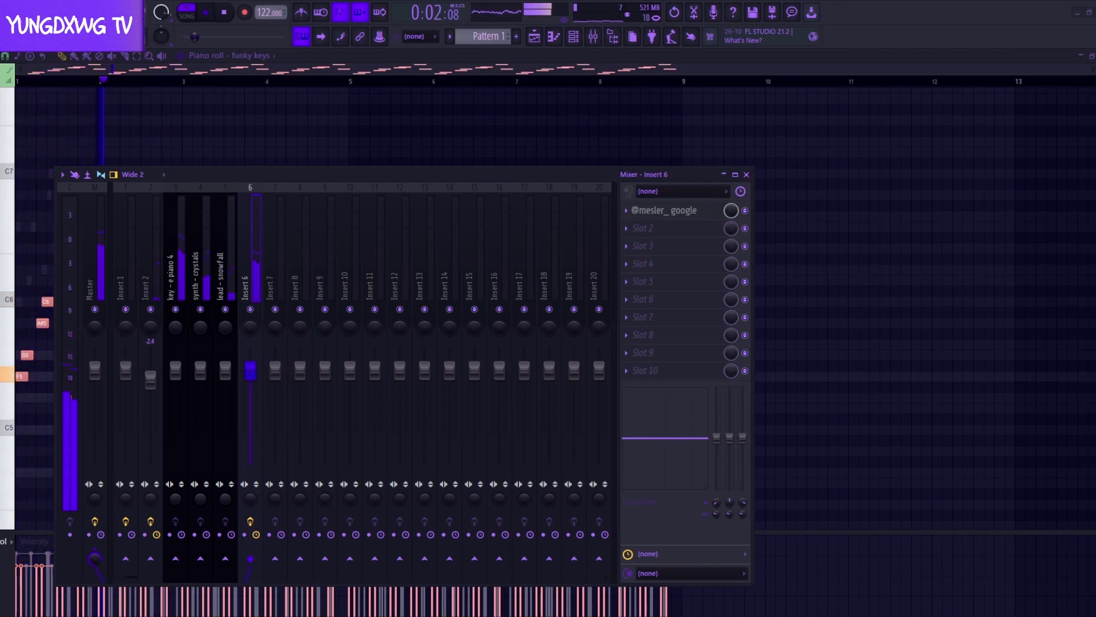
drag(3, 255, 672, 211)
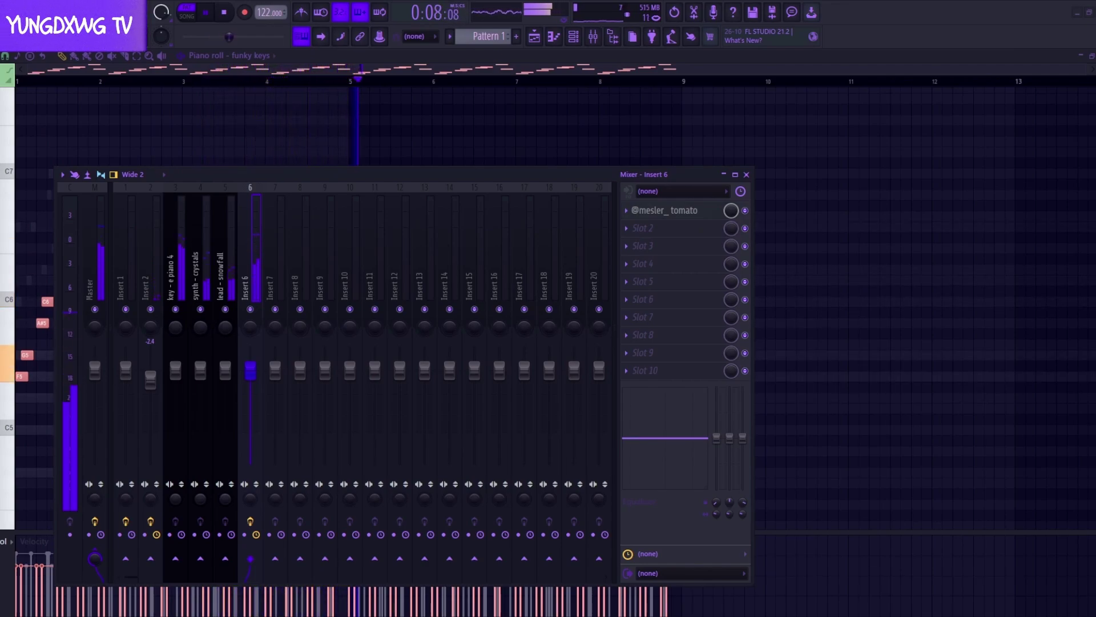
drag(244, 220, 671, 213)
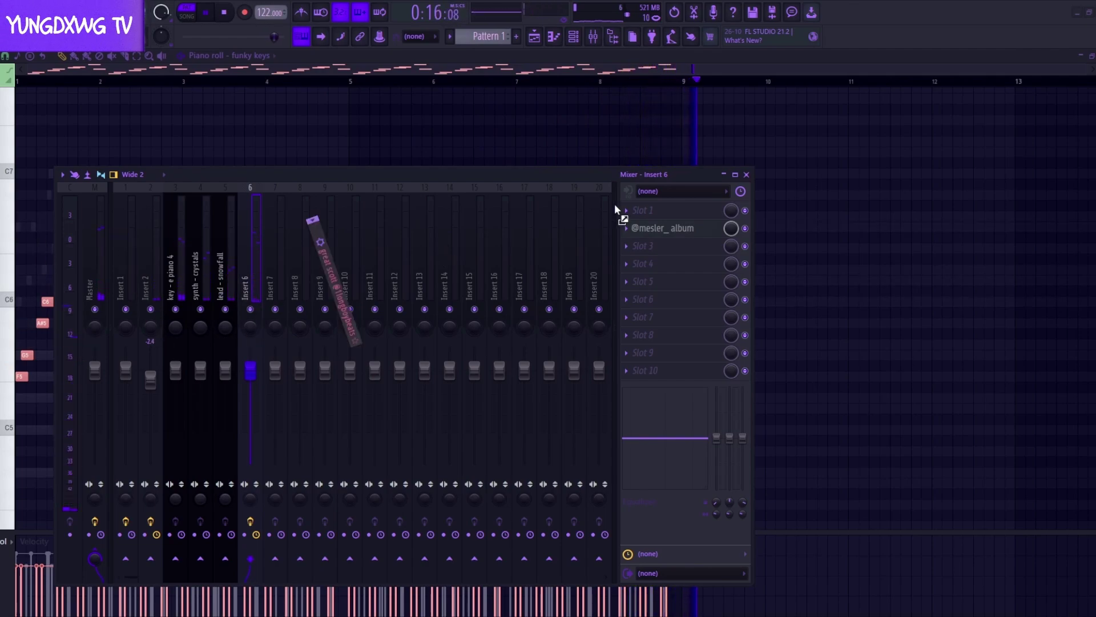
click(662, 226)
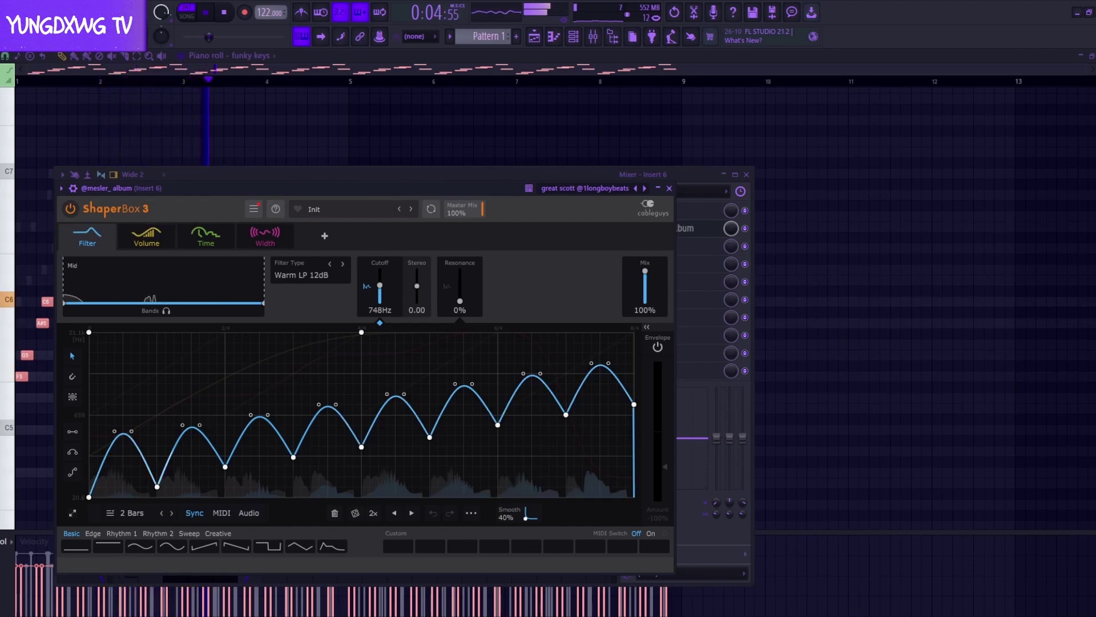
click(669, 188)
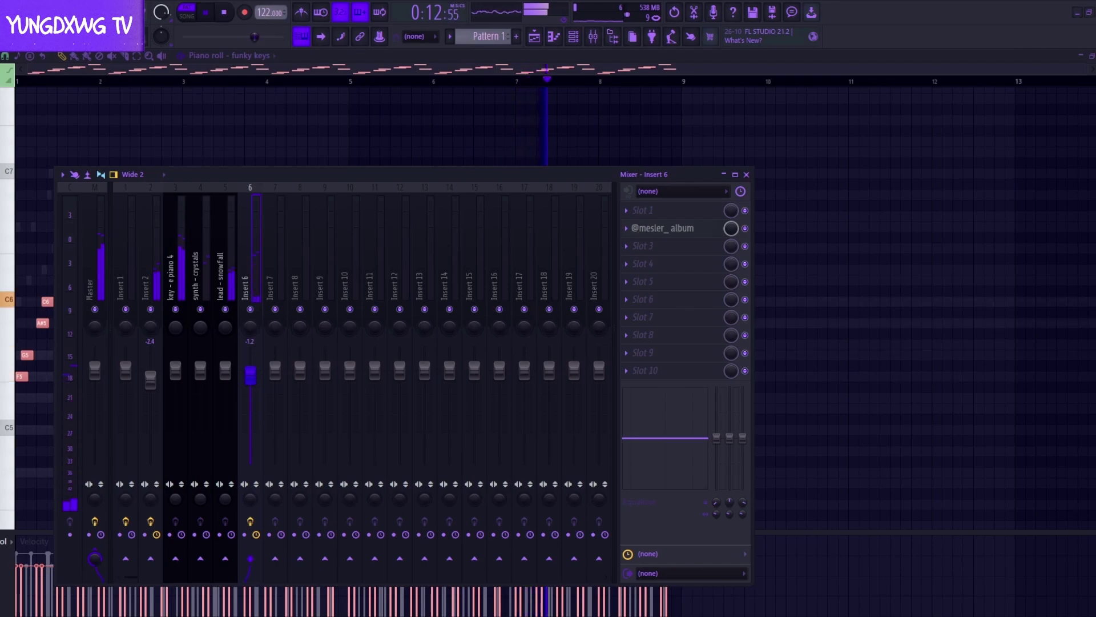
Audition further ShaperBox 3 presets on insert 6, keeping the last one with the fader lowered to -4.8 dB.
drag(1, 228, 692, 229)
key(space)
key(space)
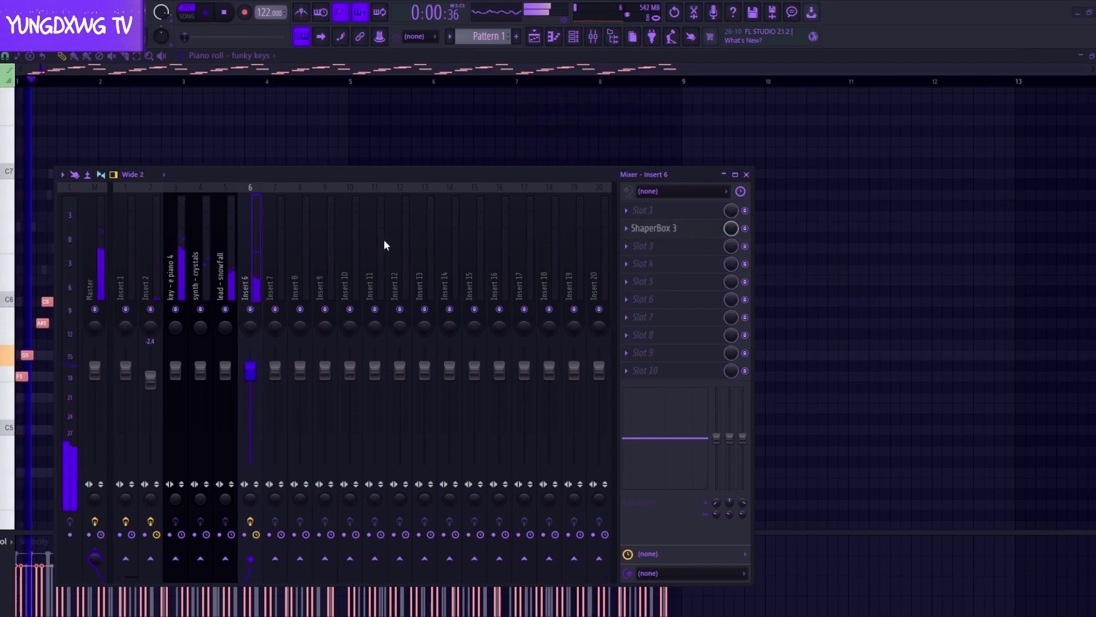
drag(1, 246, 670, 229)
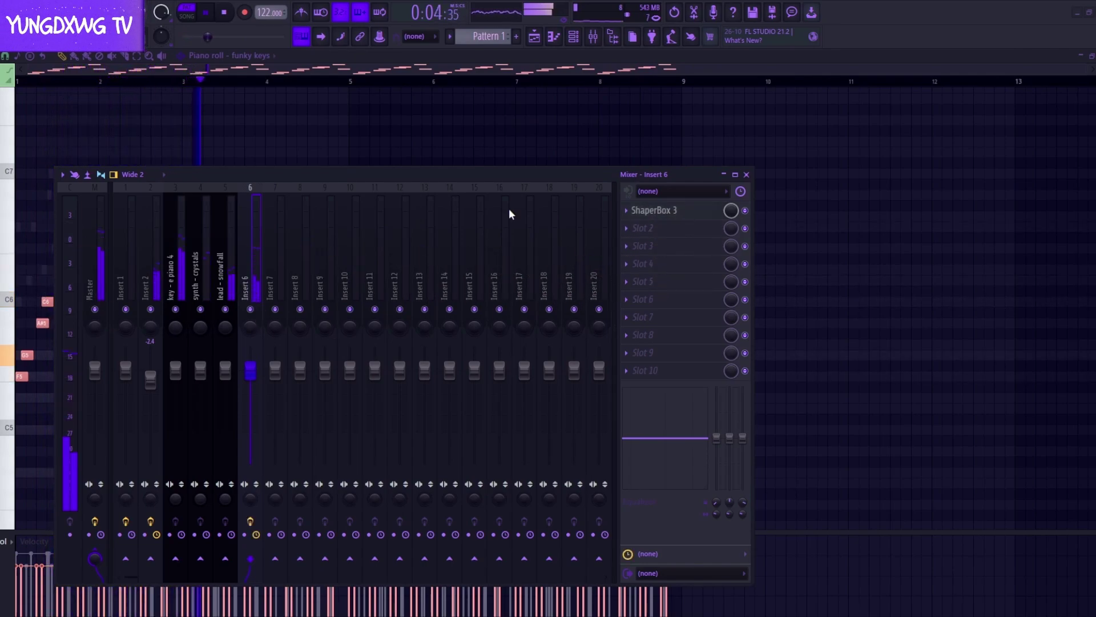
drag(2, 234, 669, 216)
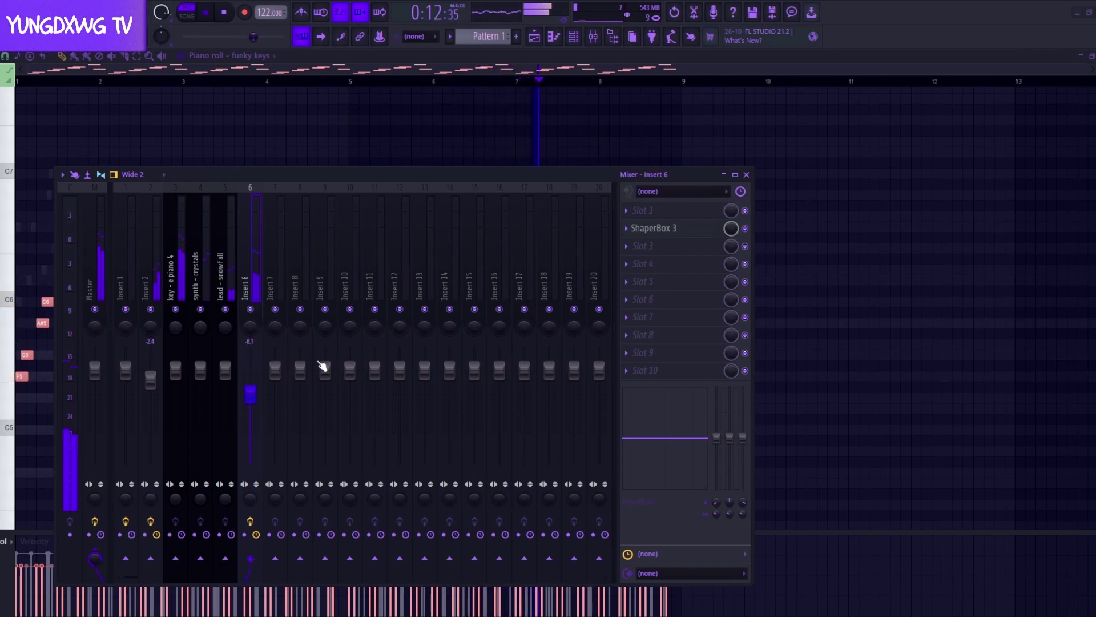
Solo the key - e piano 4 insert, replay the loop and open that channel's sampler settings.
click(175, 316)
key(space)
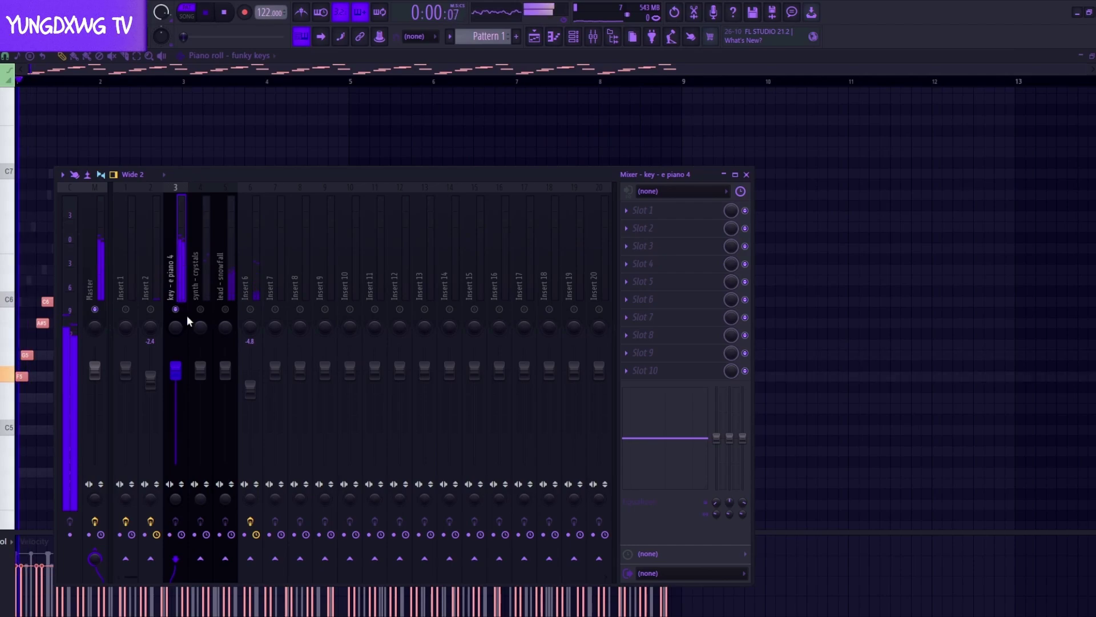
click(573, 36)
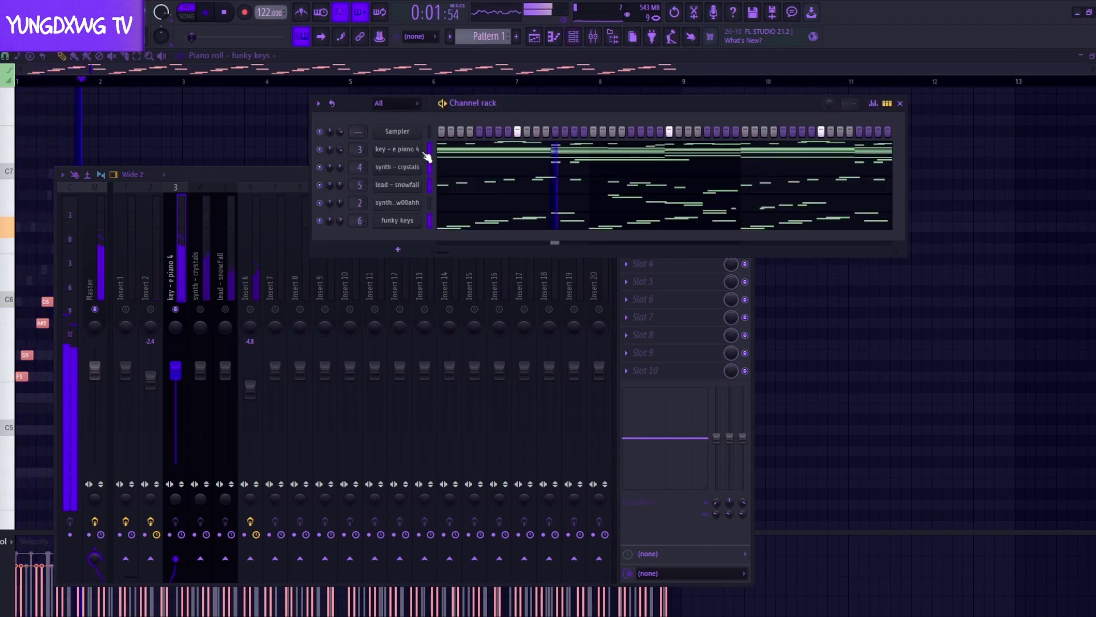
click(400, 150)
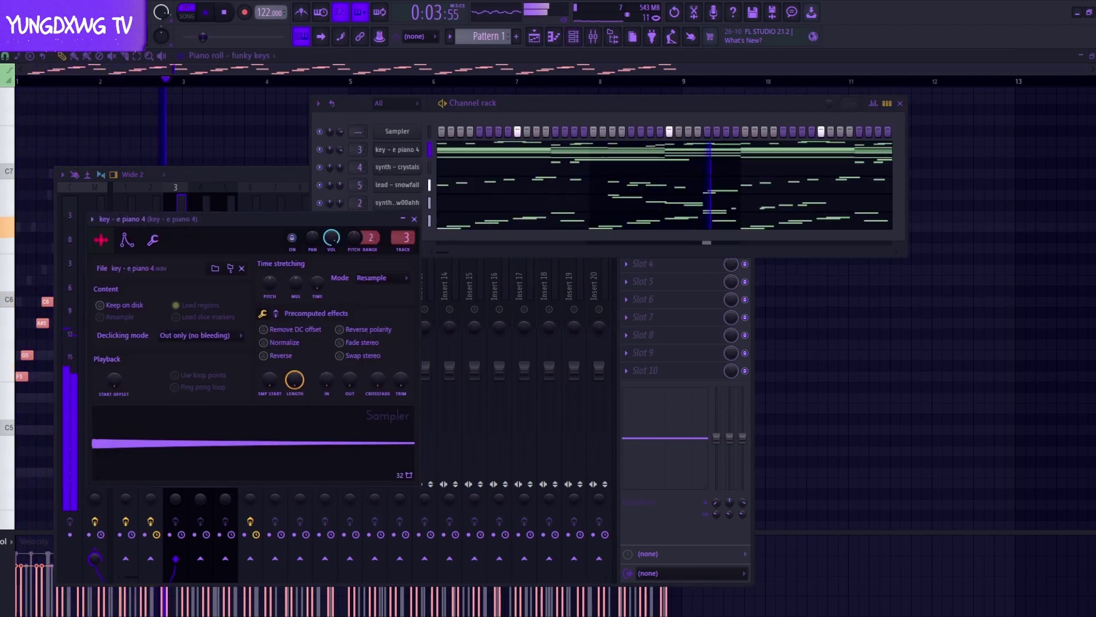
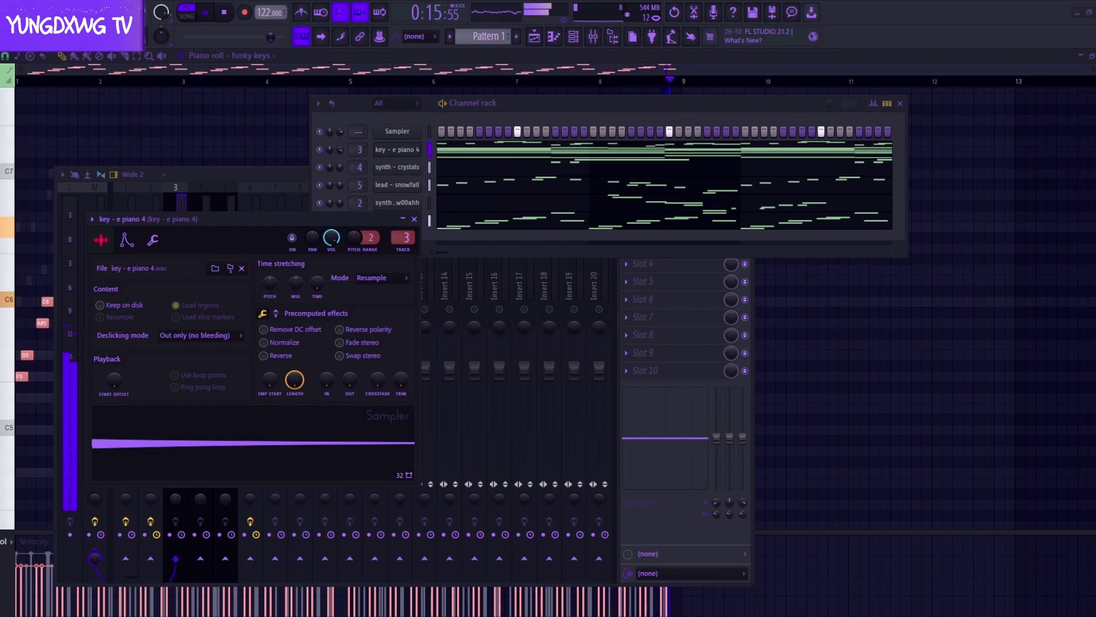
Try the synth jazz sample in the key - e piano 4 channel with its notes raised one octave.
drag(1, 231, 129, 233)
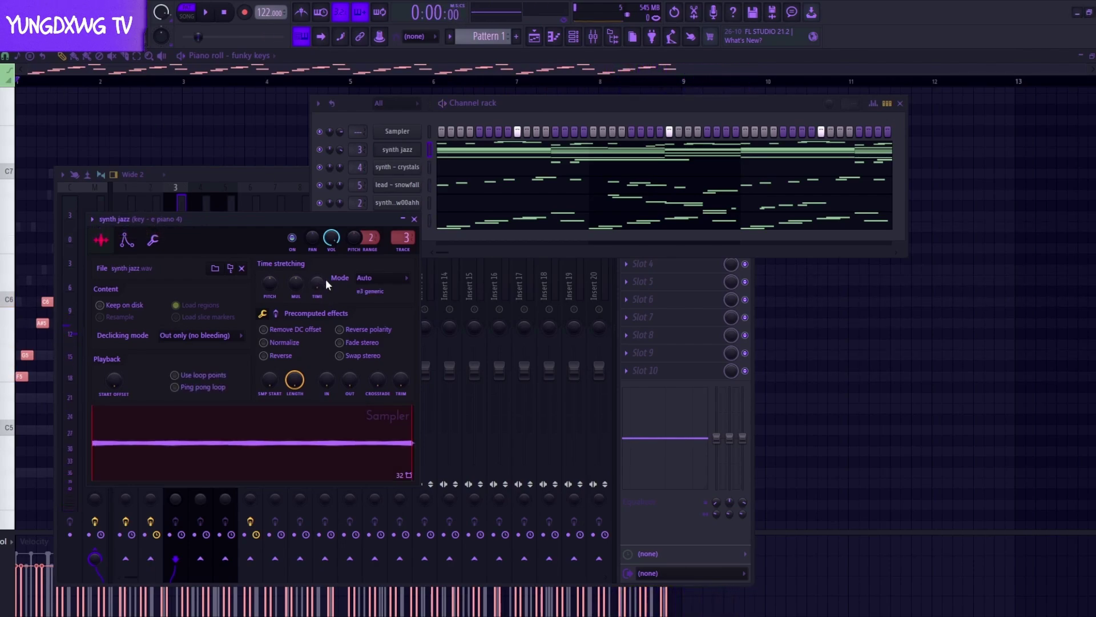
key(space)
key(space)
key(space)
click(475, 155)
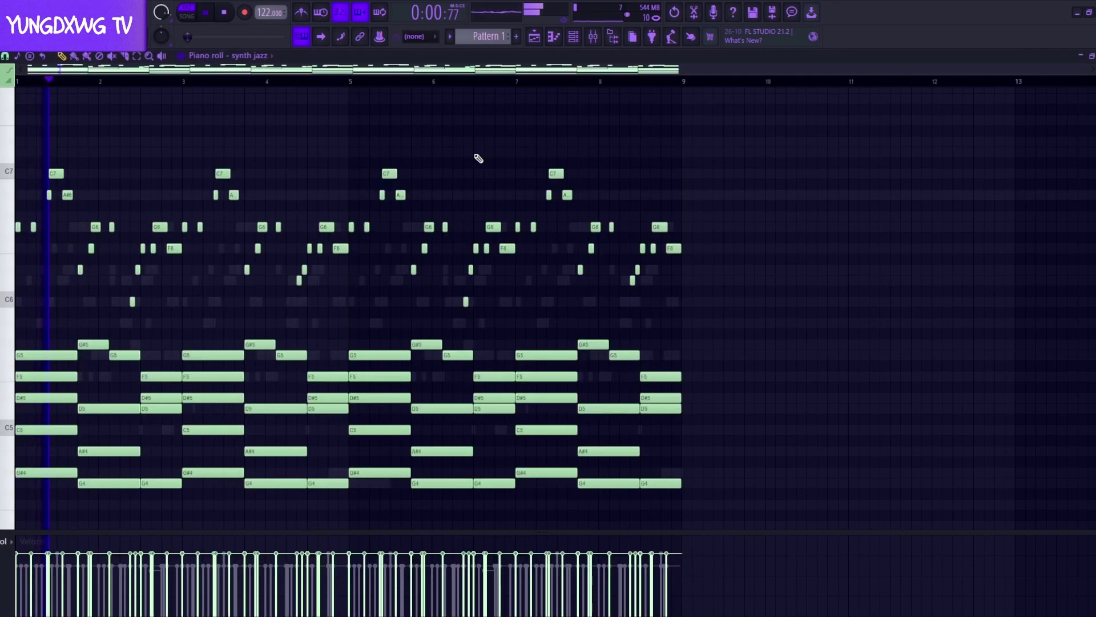
key(ctrl+Up)
key(space)
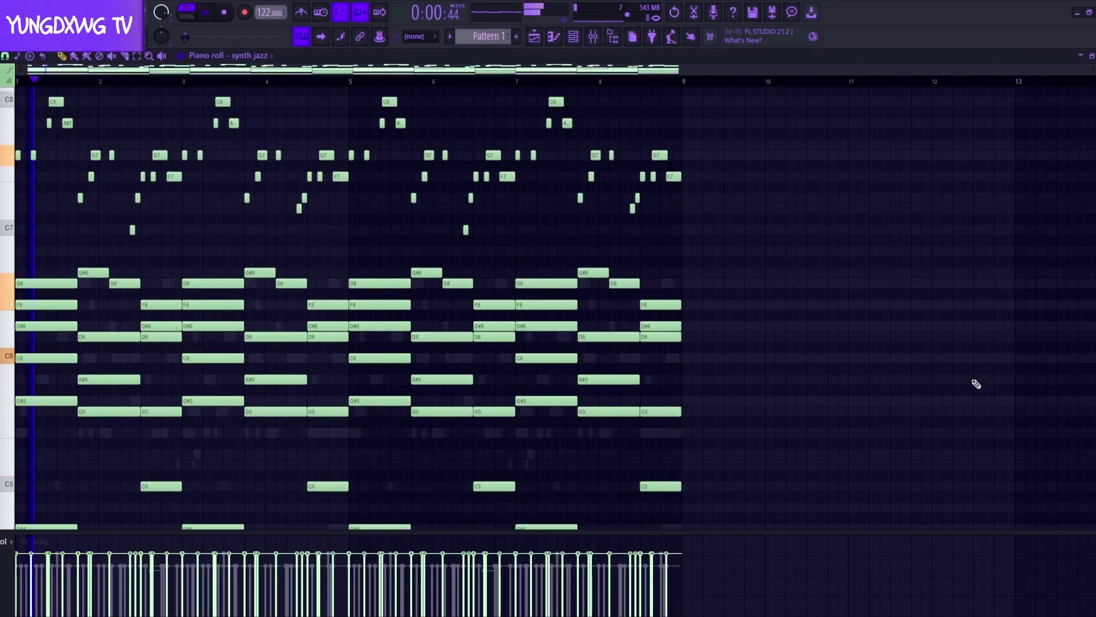
Undo the octave transposition and the synth jazz sample replacement on the key - e piano 4 channel.
key(ctrl+a)
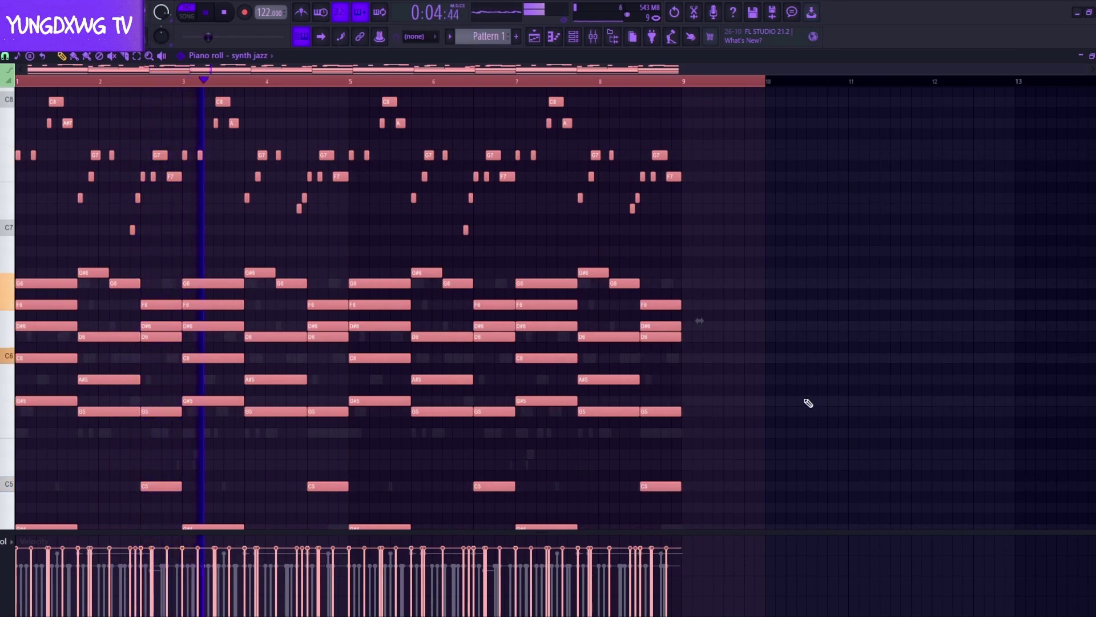
key(ctrl+z)
key(space)
key(space)
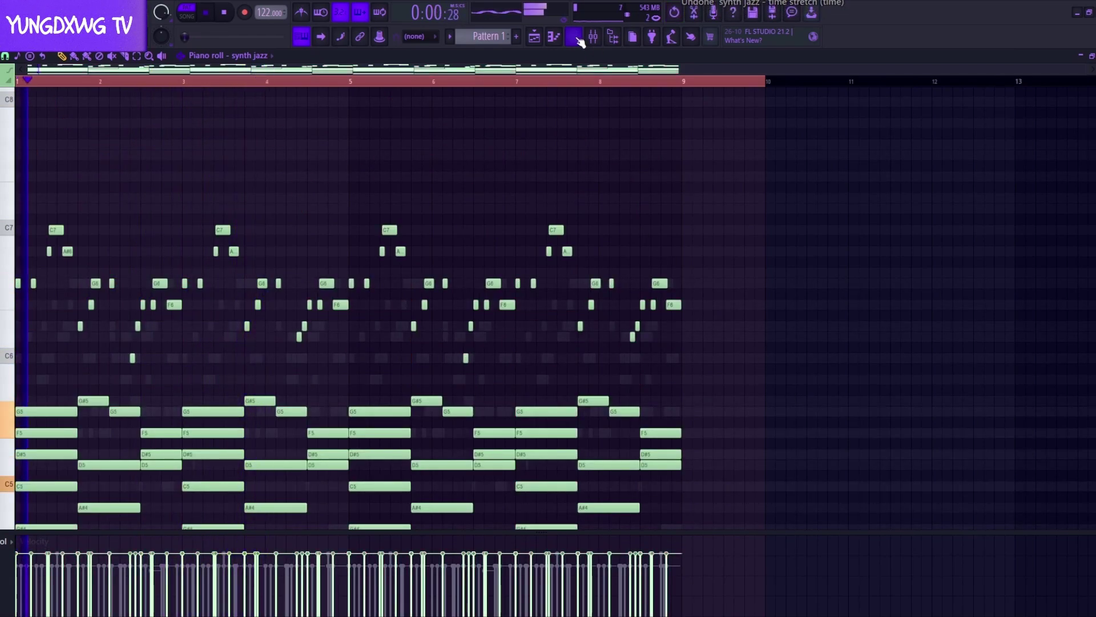
click(574, 37)
click(398, 152)
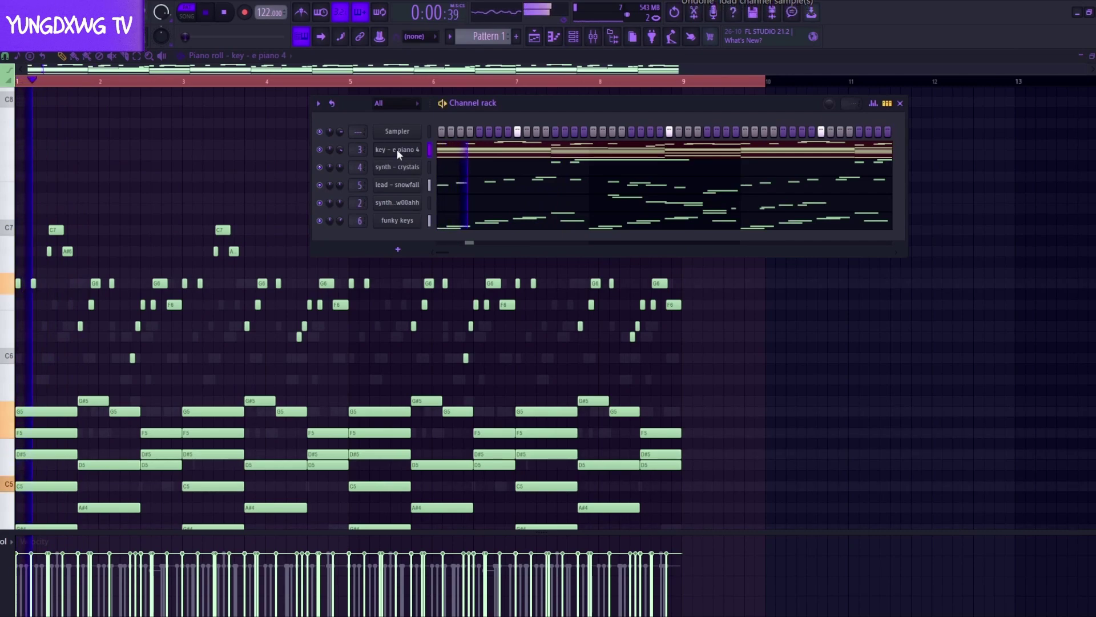
Clone the key - e piano 4 channel, load the synth jazz sample into the clone and open its sampler settings.
right_click(396, 149)
click(443, 275)
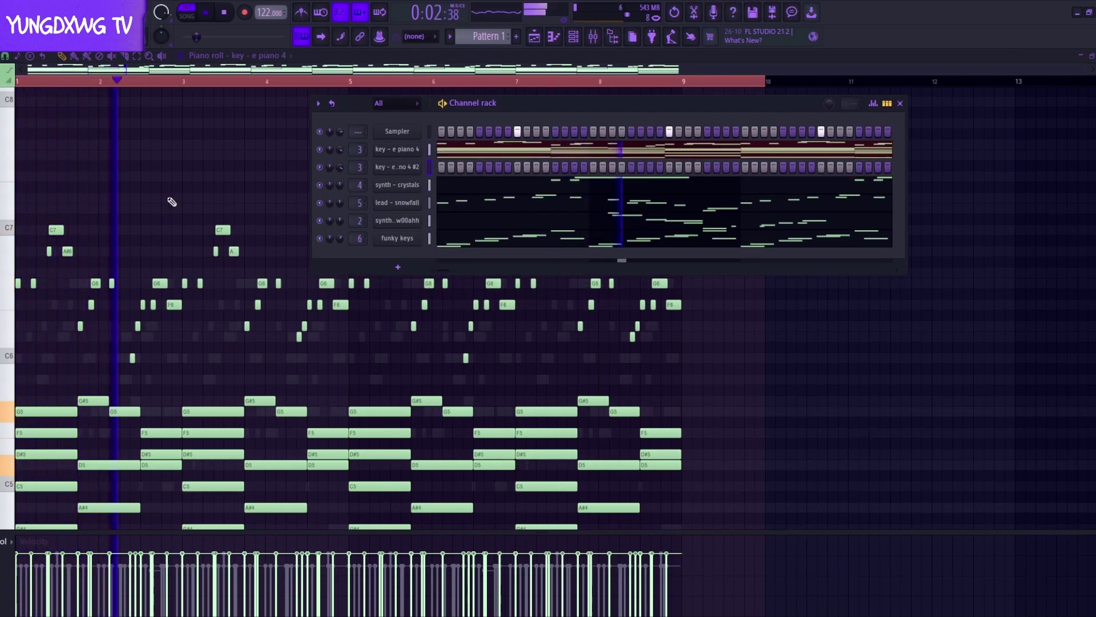
drag(1, 166, 409, 166)
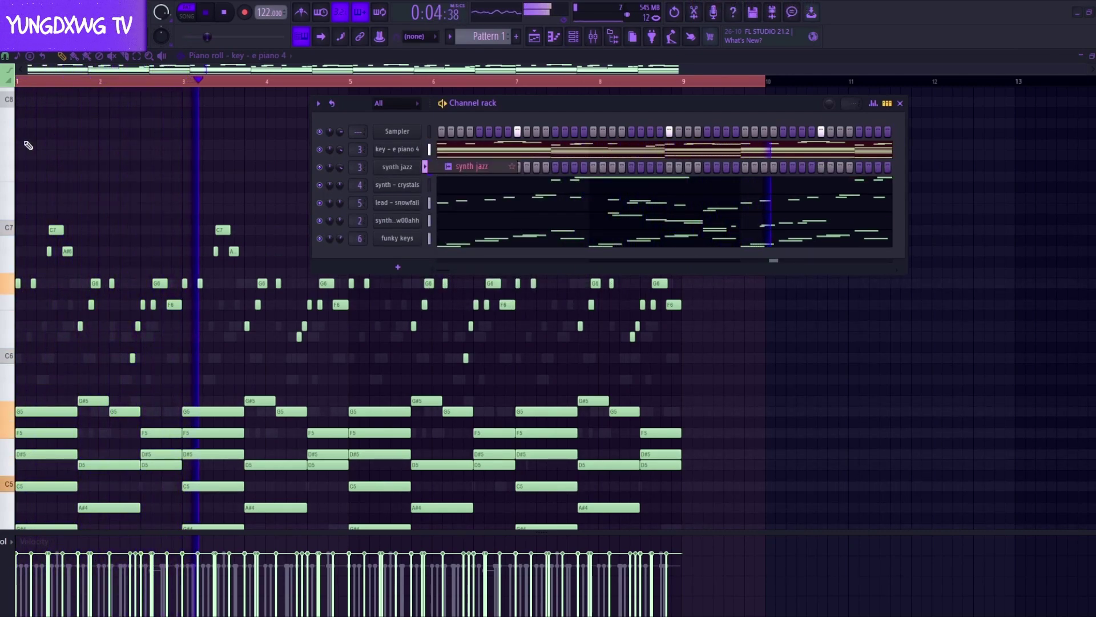
click(397, 167)
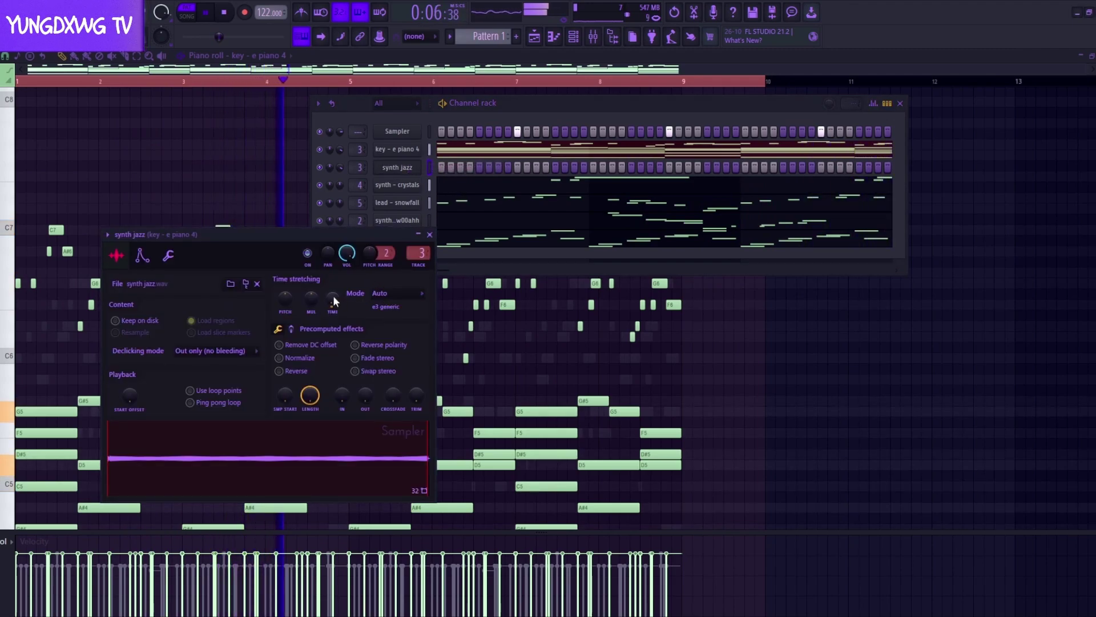
click(433, 165)
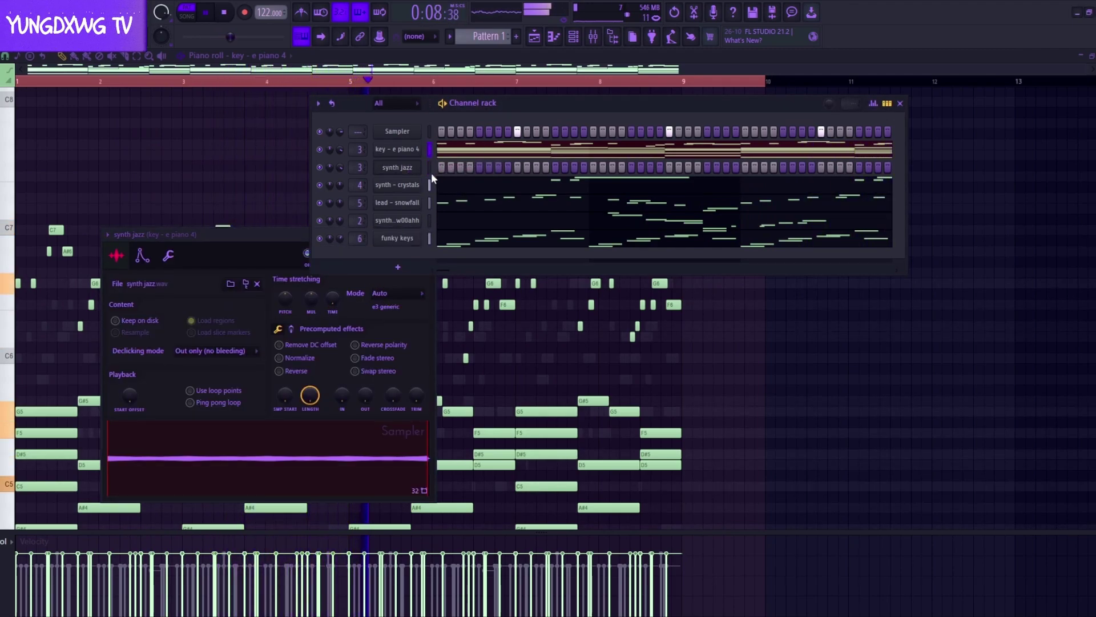
Paste the key - e piano 4 notes into the synth jazz channel and delete the melody notes above the chords there.
click(429, 170)
key(ctrl+v)
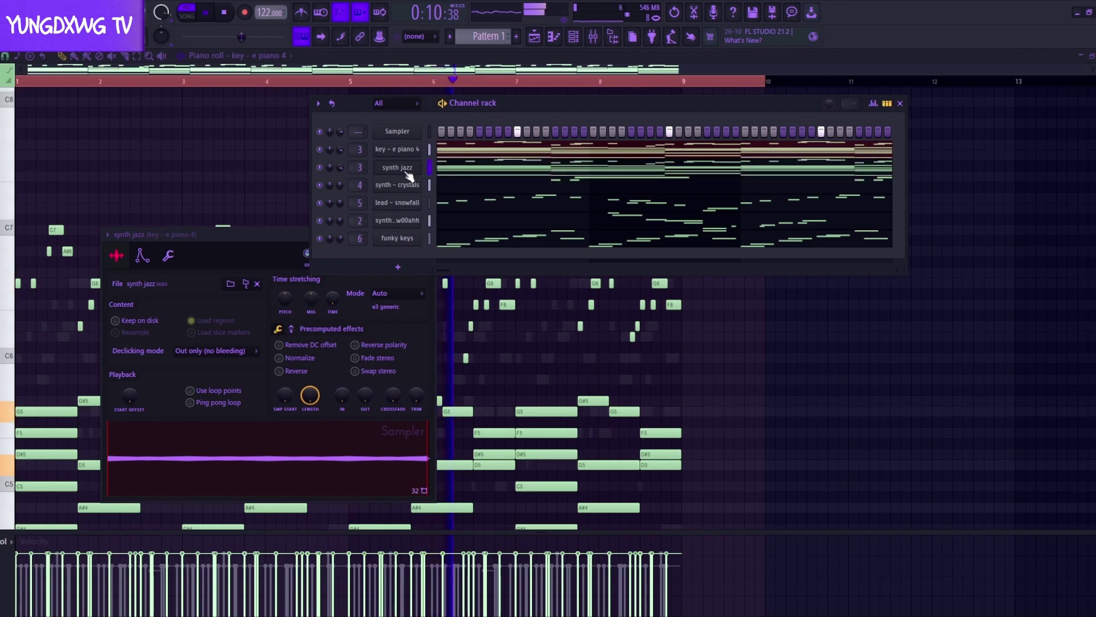
click(455, 169)
scroll(491, 177, down, 3)
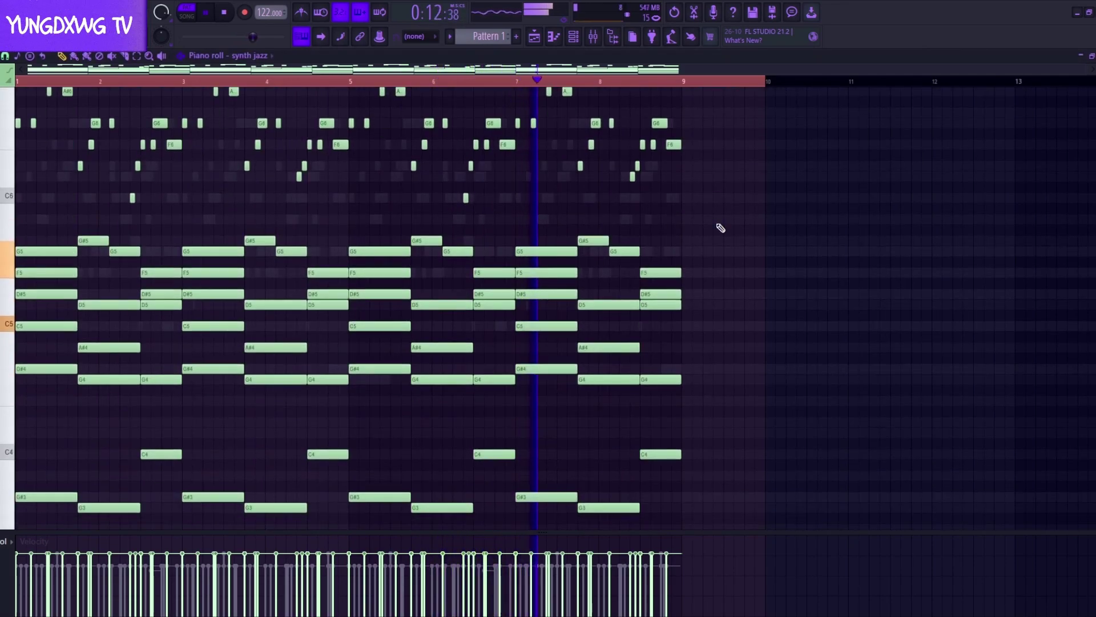
drag(778, 212, 16, 80)
scroll(313, 156, up, 4)
key(Delete)
scroll(326, 172, down, 6)
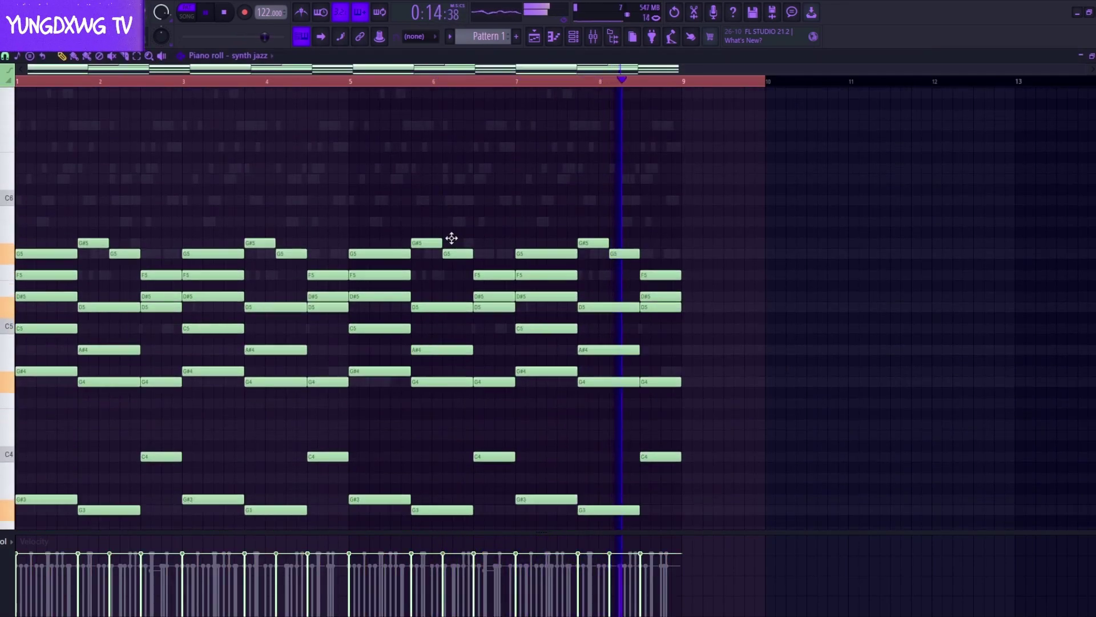
Raise the synth jazz chord notes by two octaves.
key(ctrl+Up)
key(ctrl+Up)
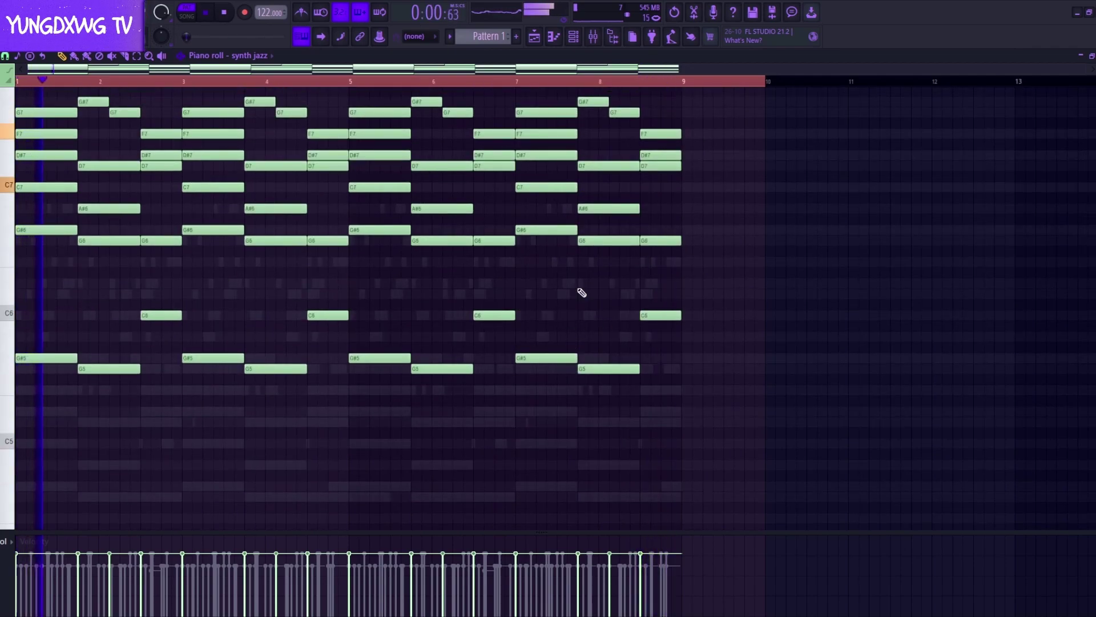
click(572, 37)
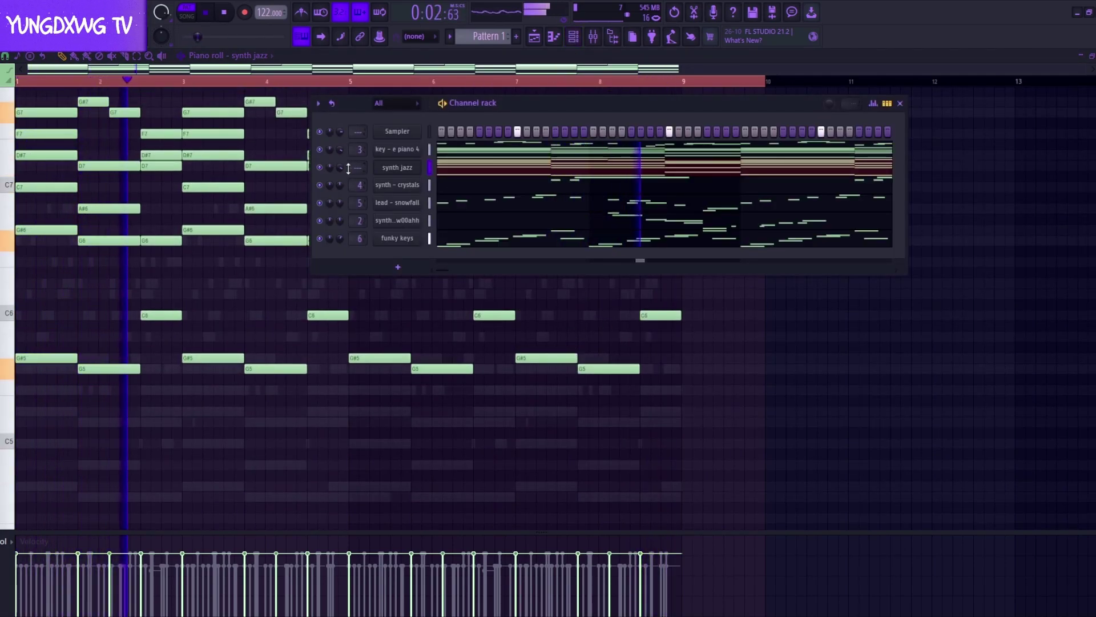
click(900, 103)
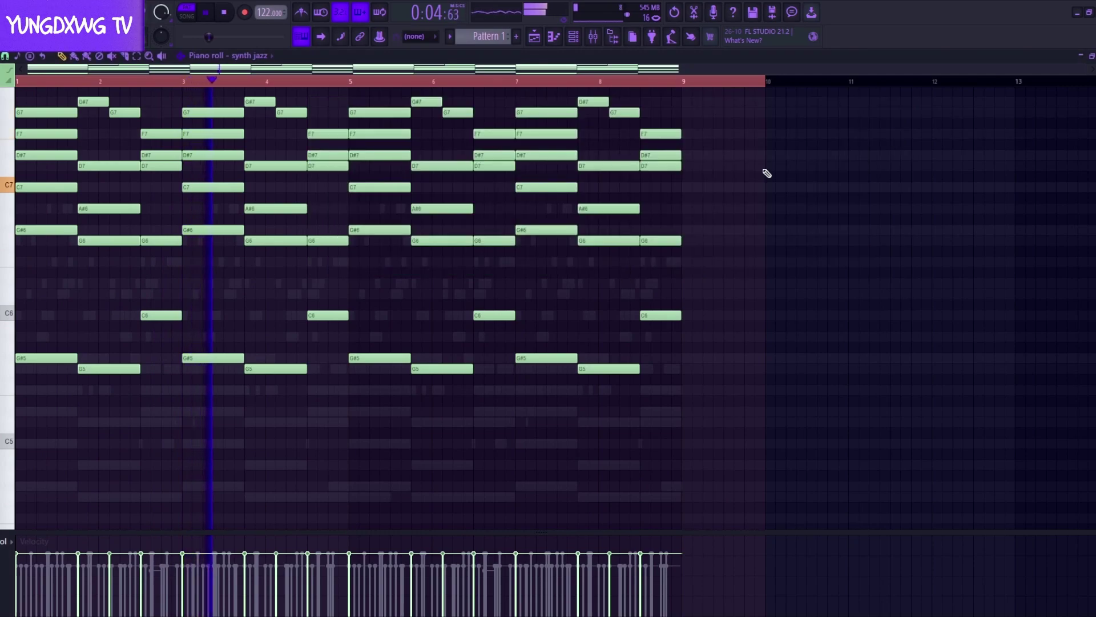
Clear the time selection, lower the synth jazz chords by one octave and replay the loop from the beginning.
key(space)
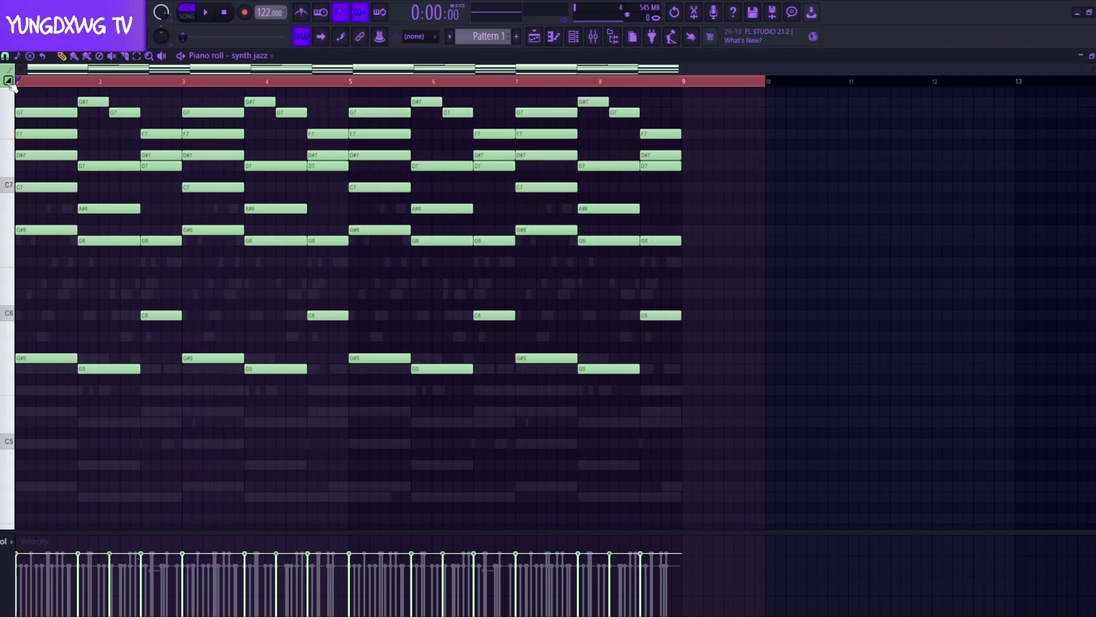
key(space)
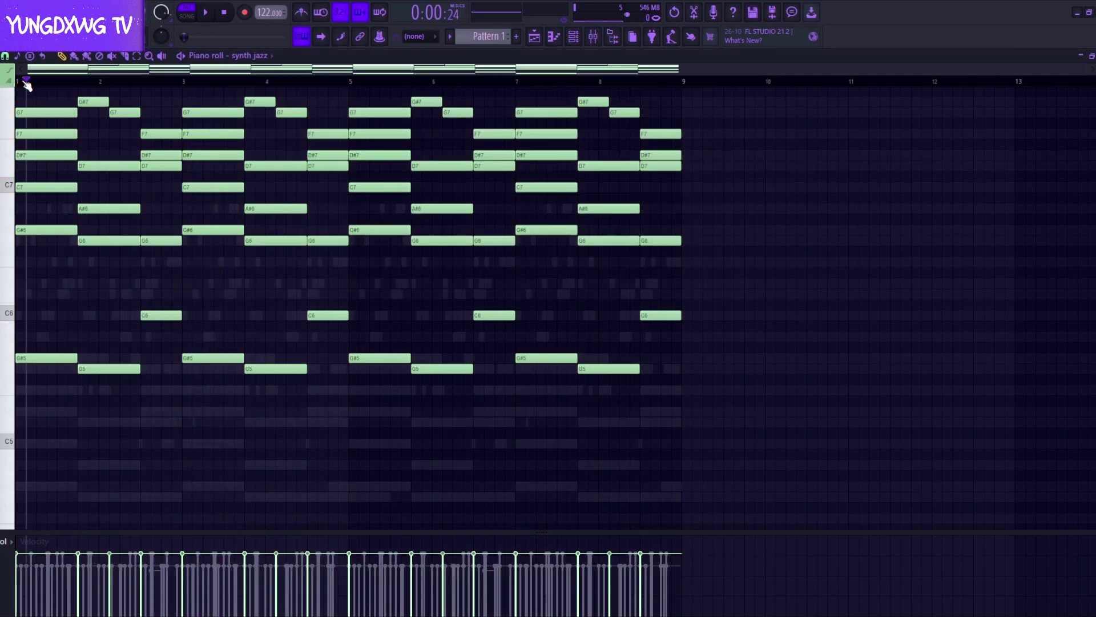
key(ctrl+Down)
key(space)
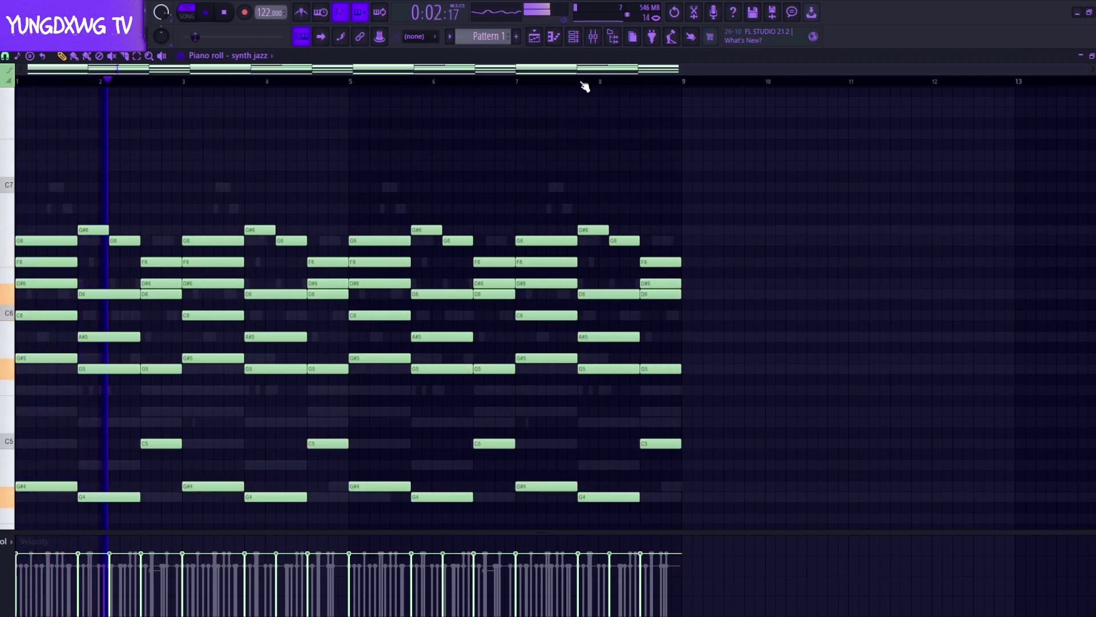
Route the synth jazz channel to mixer insert 7 and copy the upper melody notes of key - e piano 4.
click(573, 37)
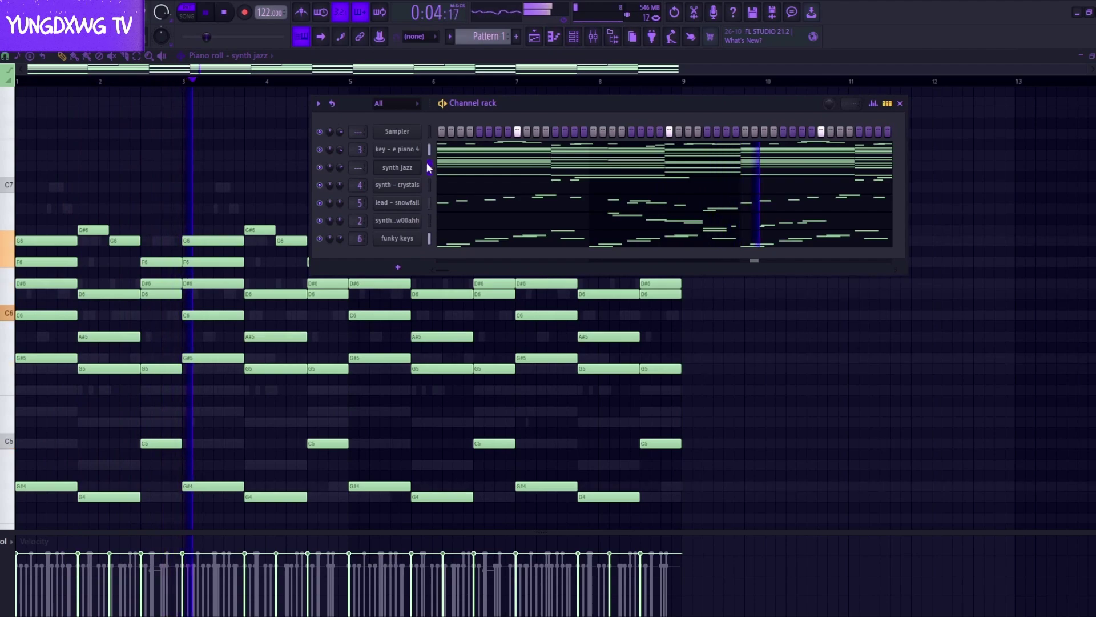
key(ctrl+l)
click(454, 156)
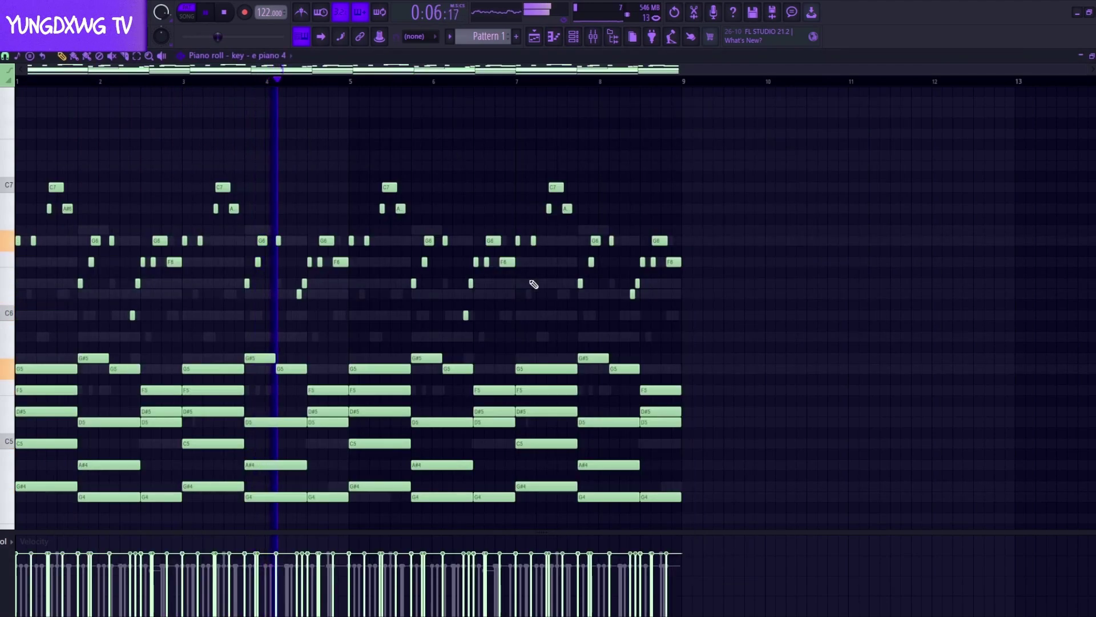
drag(762, 341, 18, 99)
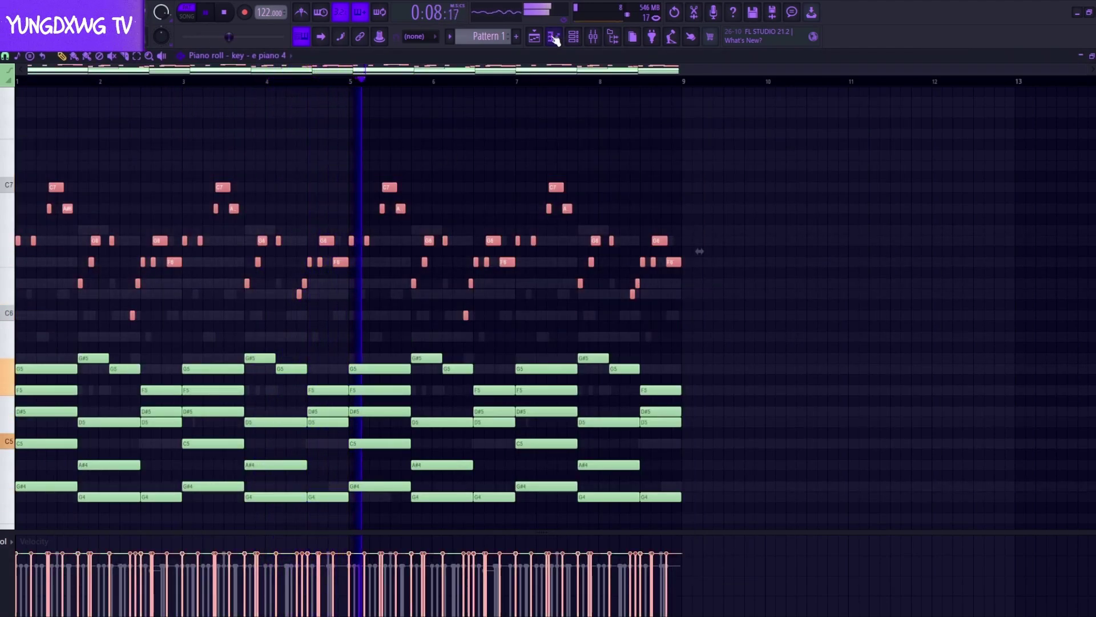
Add a Serum instrument channel to the pattern, finding the plugin by searching for "serum".
click(573, 36)
click(399, 268)
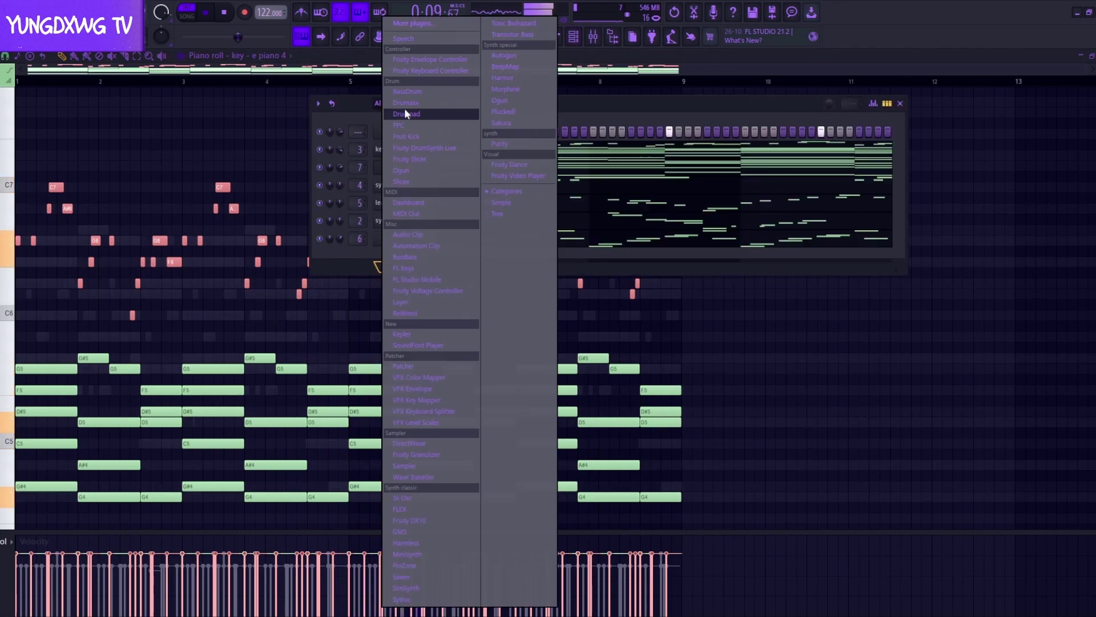
click(425, 24)
text(serum)
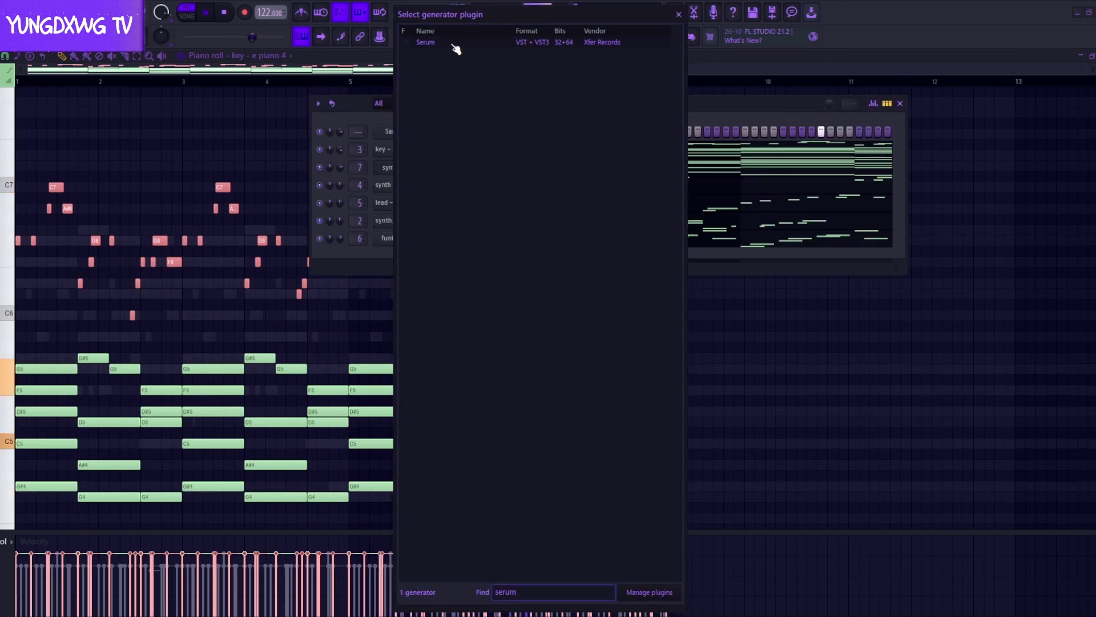
double_click(454, 44)
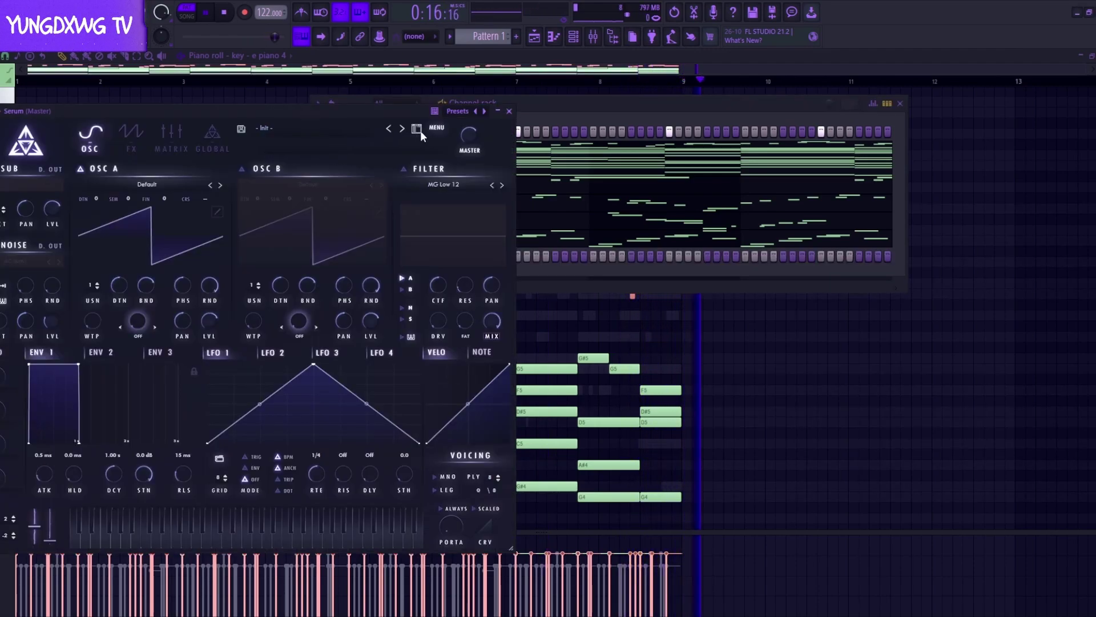
Filter Serum's presets to the Lead category, try LD - Dragonfruit and load the LD - Fax preset.
click(417, 128)
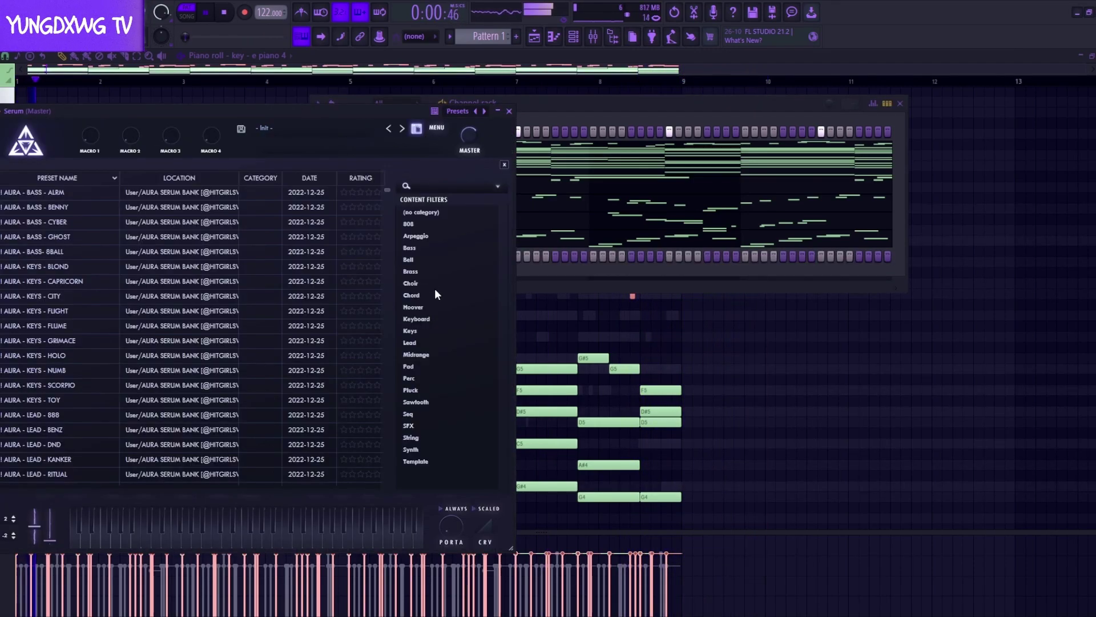
click(410, 342)
scroll(204, 327, down, 10)
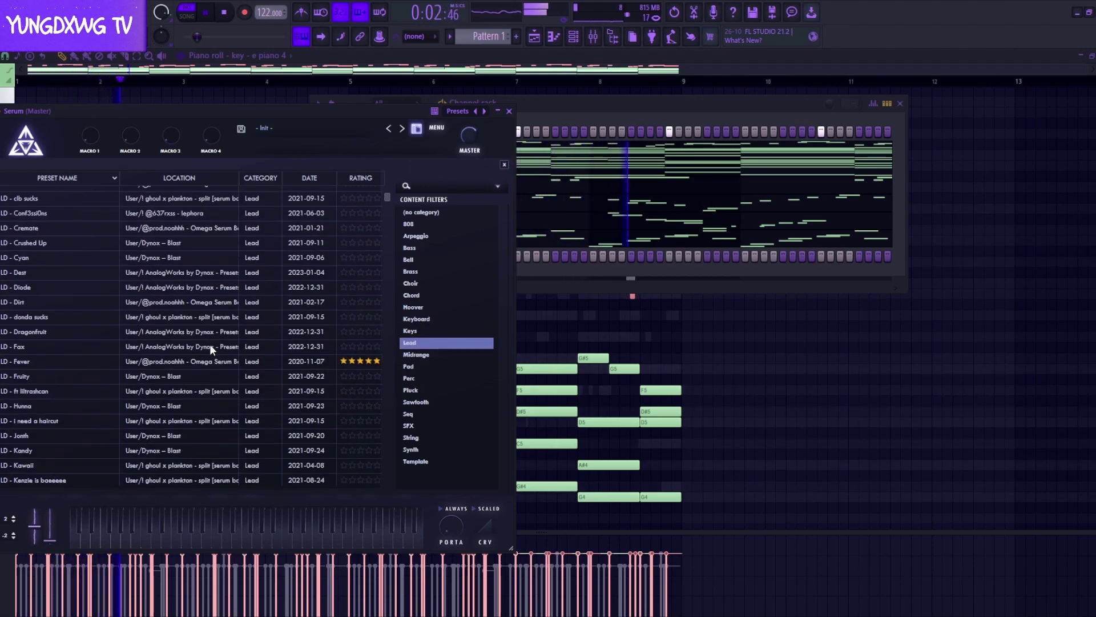
click(200, 317)
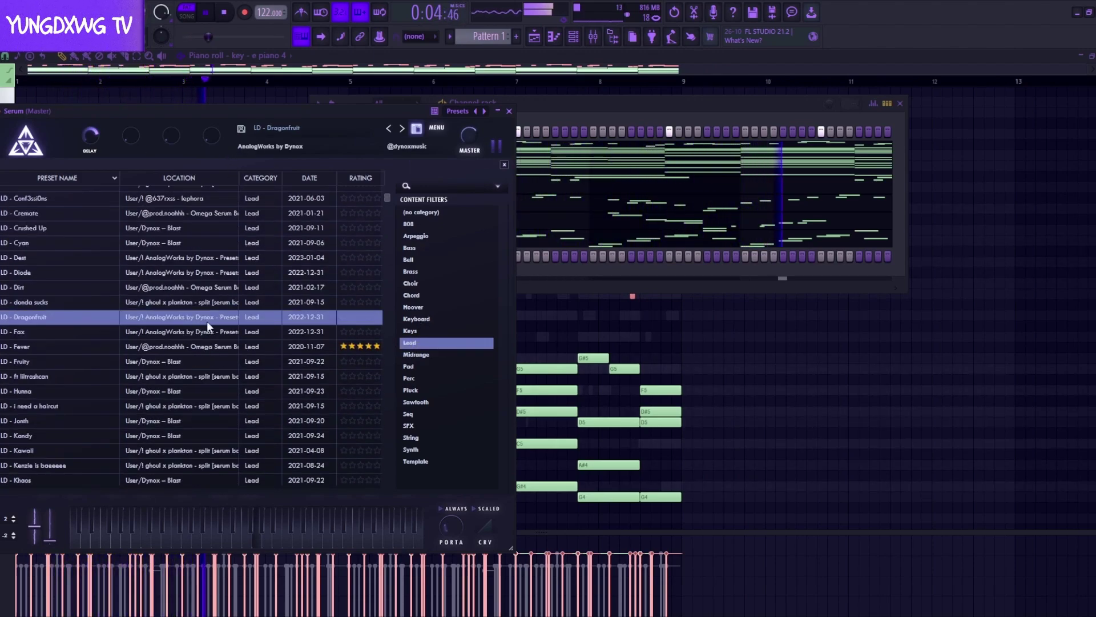
click(211, 332)
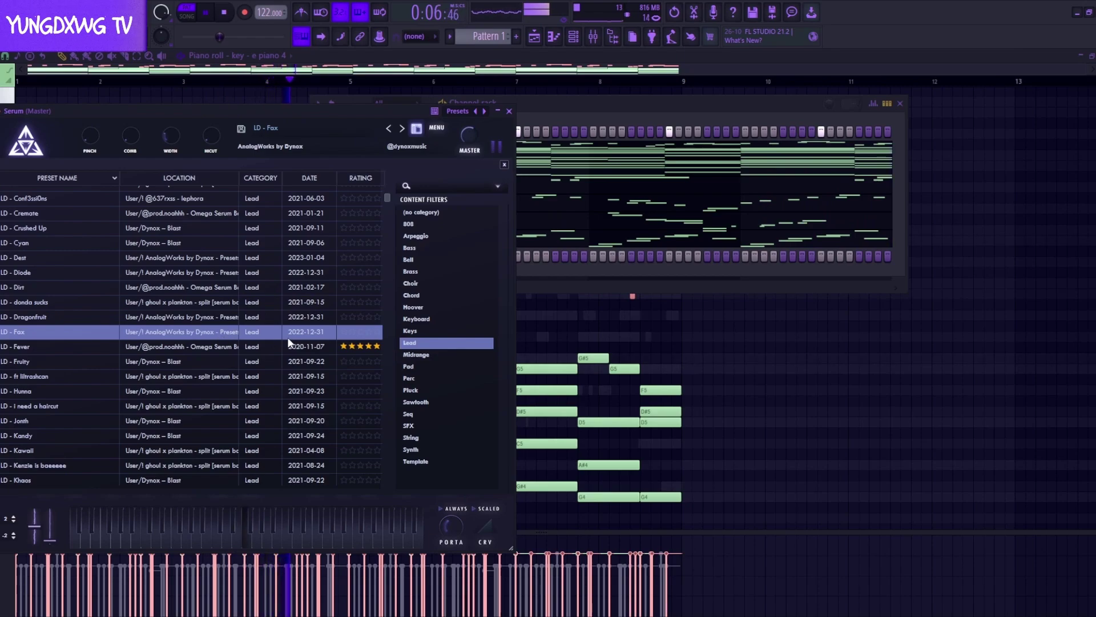
click(508, 111)
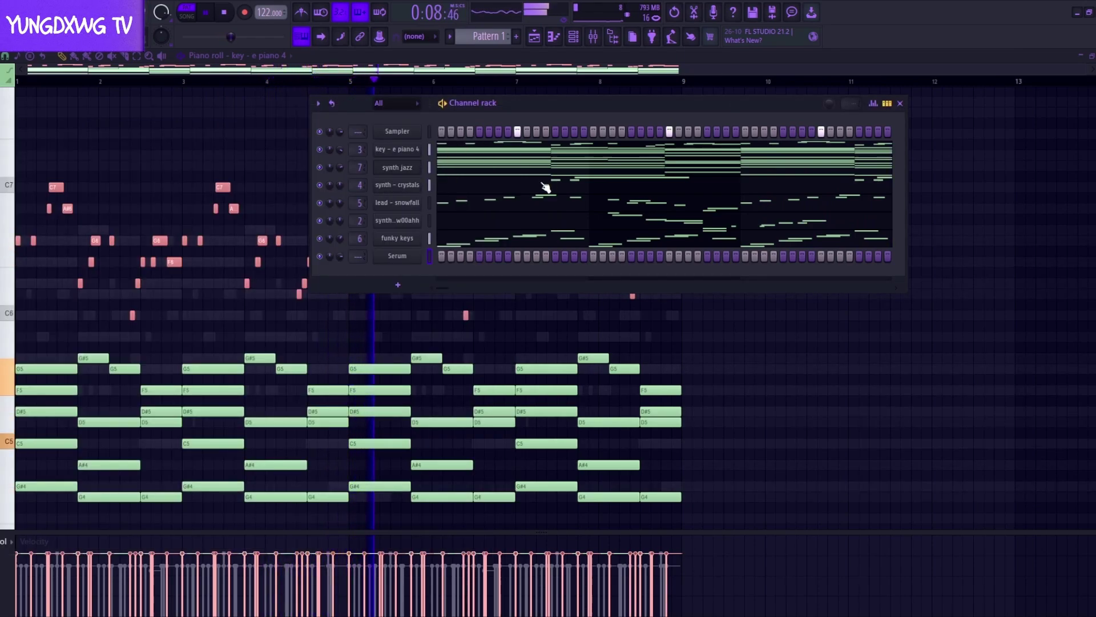
Paste the copied e piano melody into the Serum channel's piano roll.
click(899, 103)
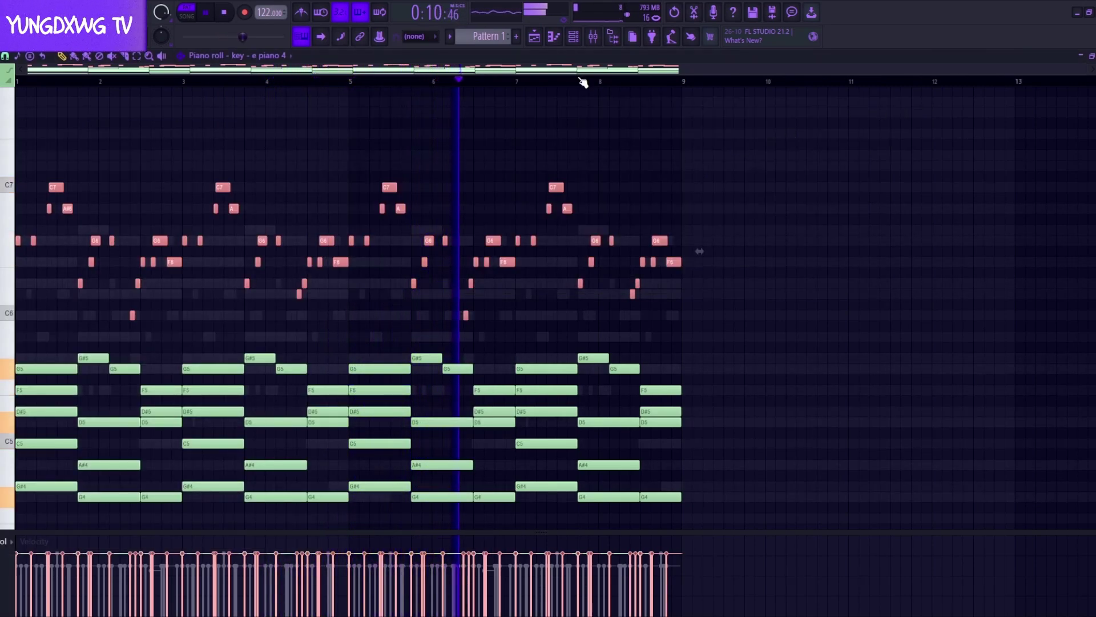
click(573, 45)
right_click(397, 256)
click(443, 255)
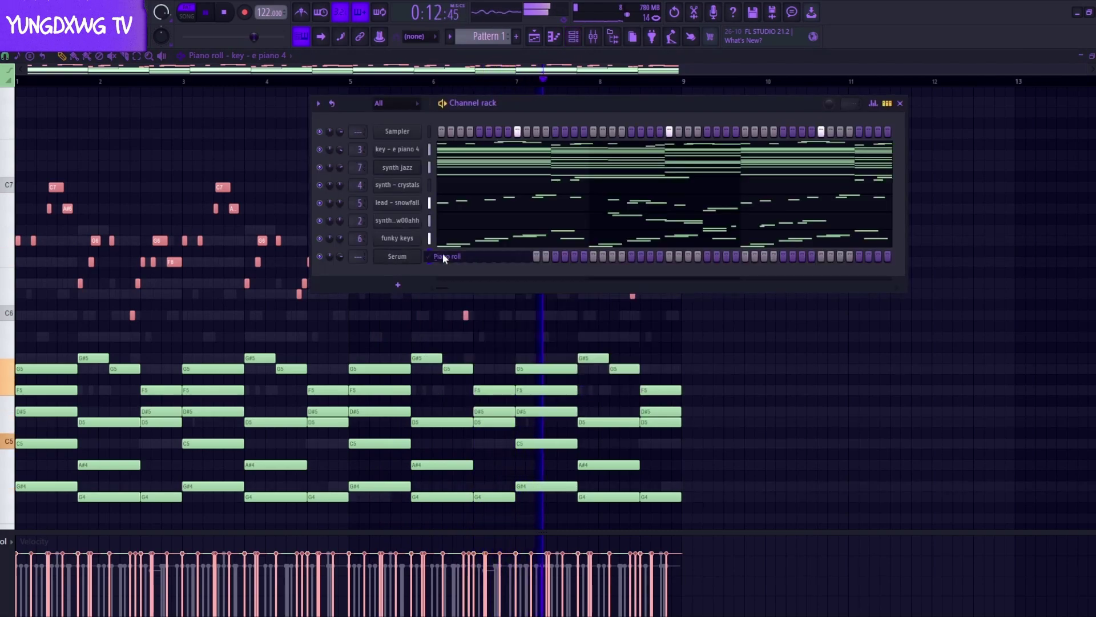
key(ctrl+v)
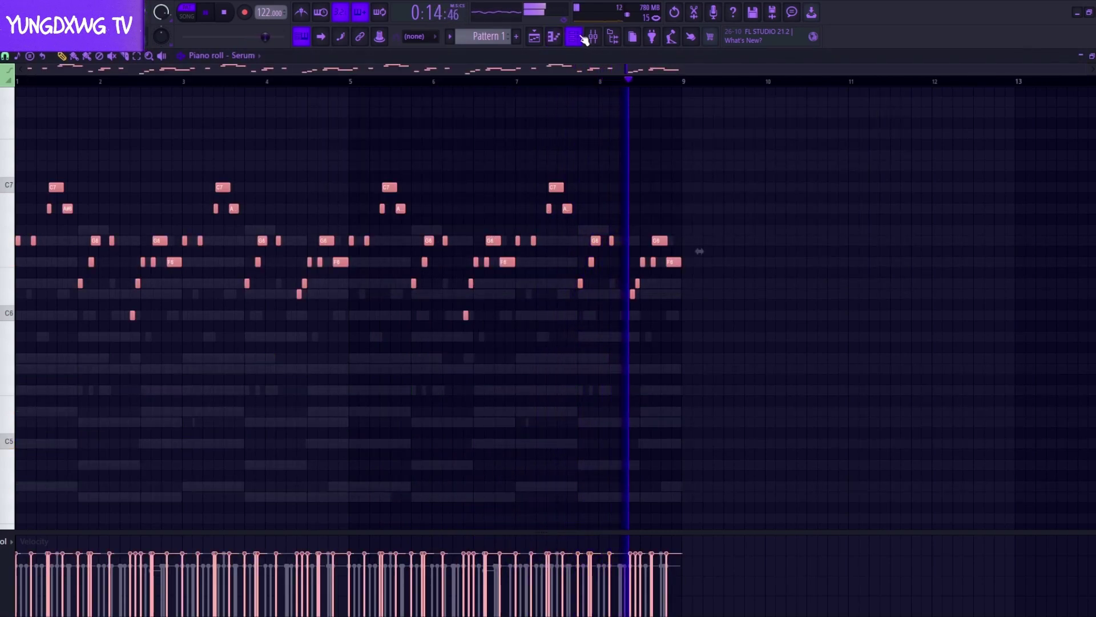
Select the upper melody notes in the key - e piano 4 piano roll and set their velocities below the chords' level.
click(582, 38)
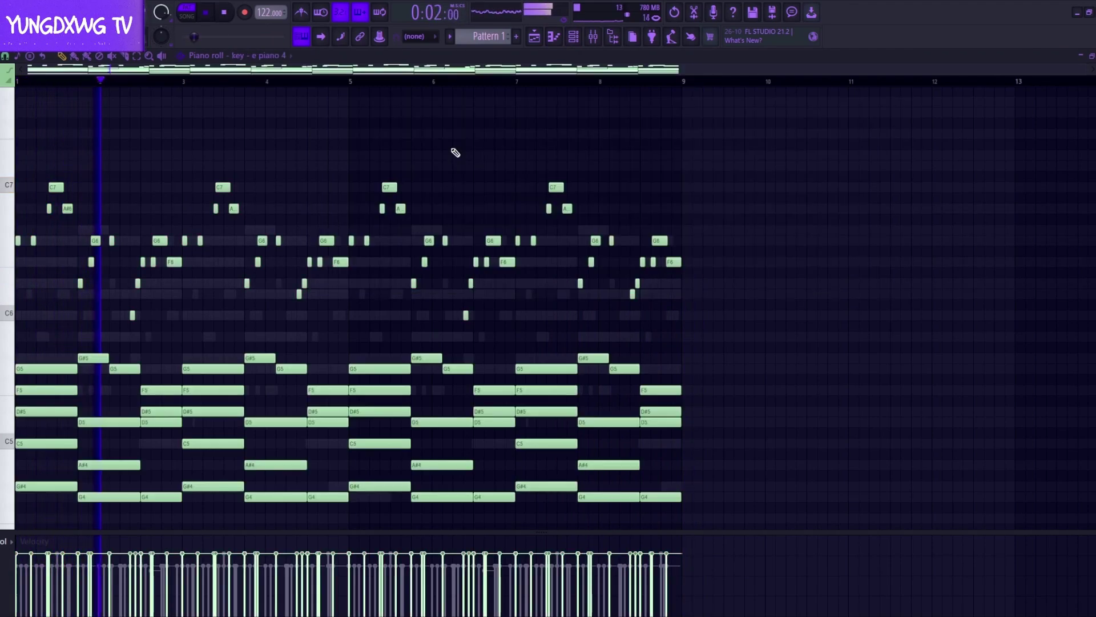
click(455, 152)
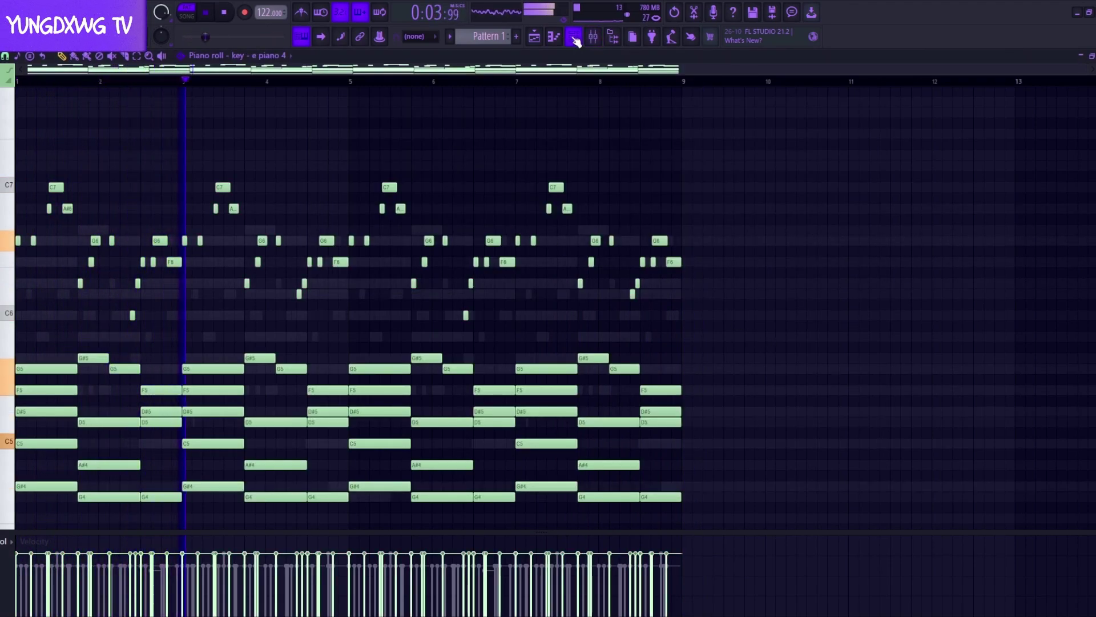
click(574, 36)
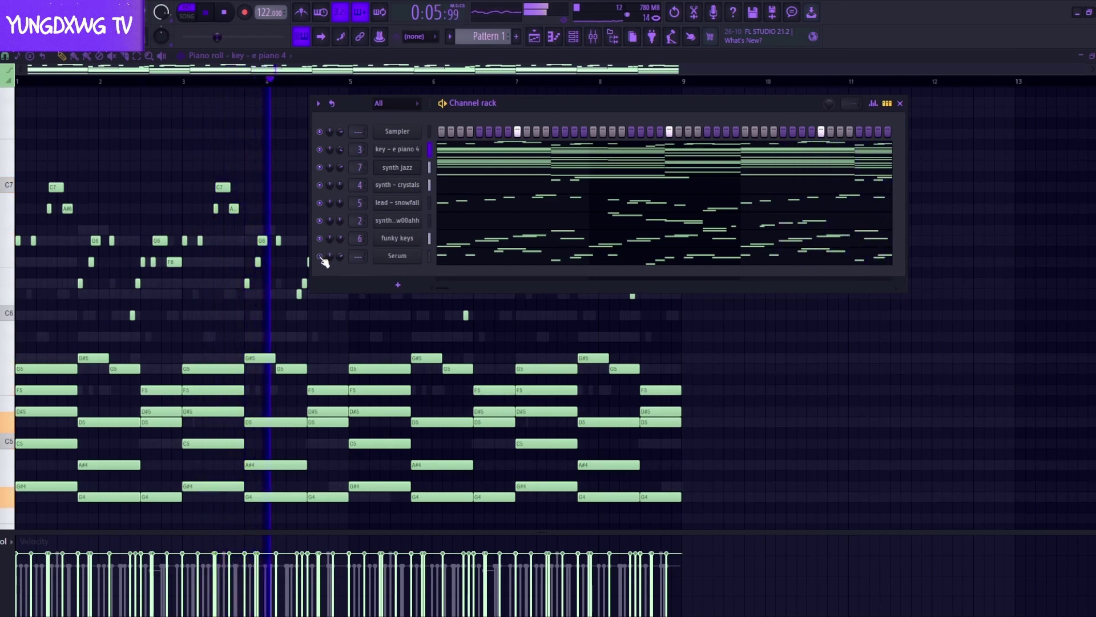
click(479, 146)
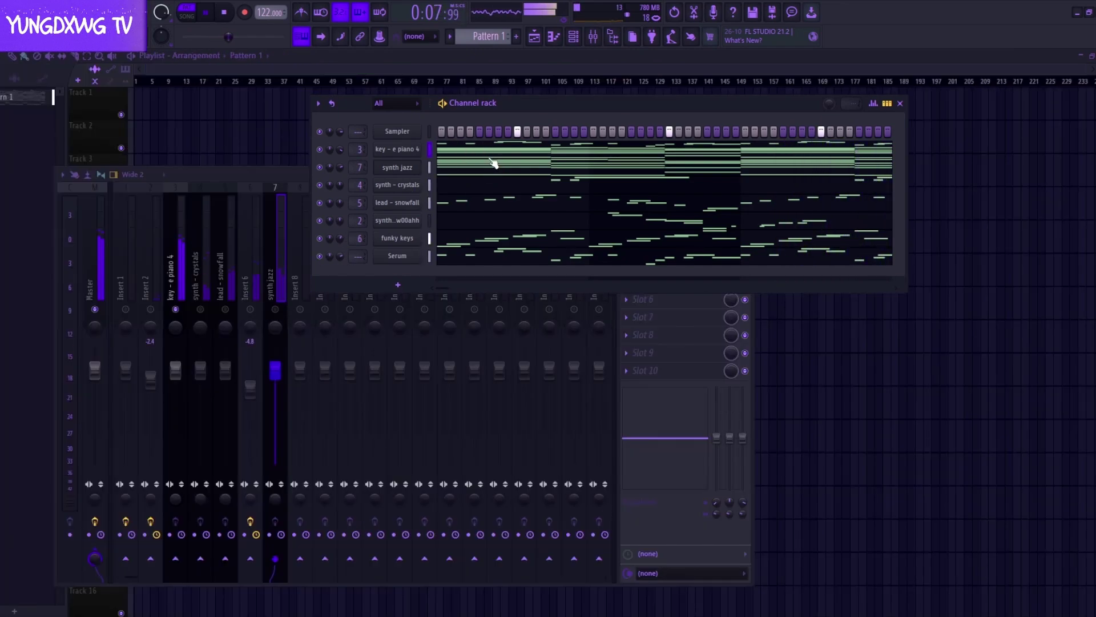
click(489, 154)
drag(842, 336, 18, 133)
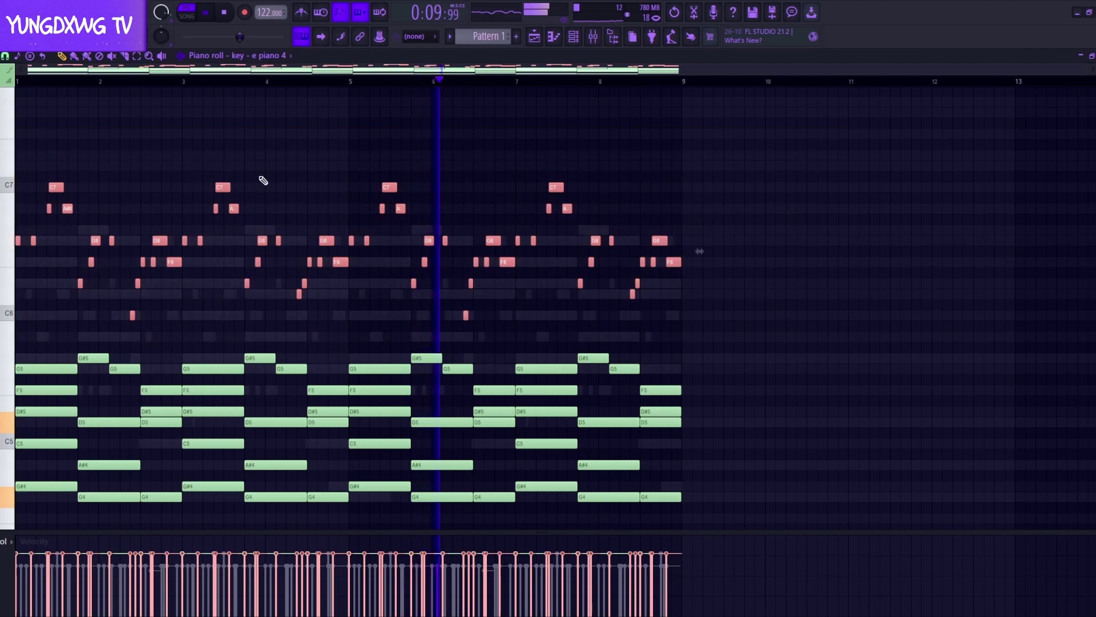
scroll(259, 175, down, 15)
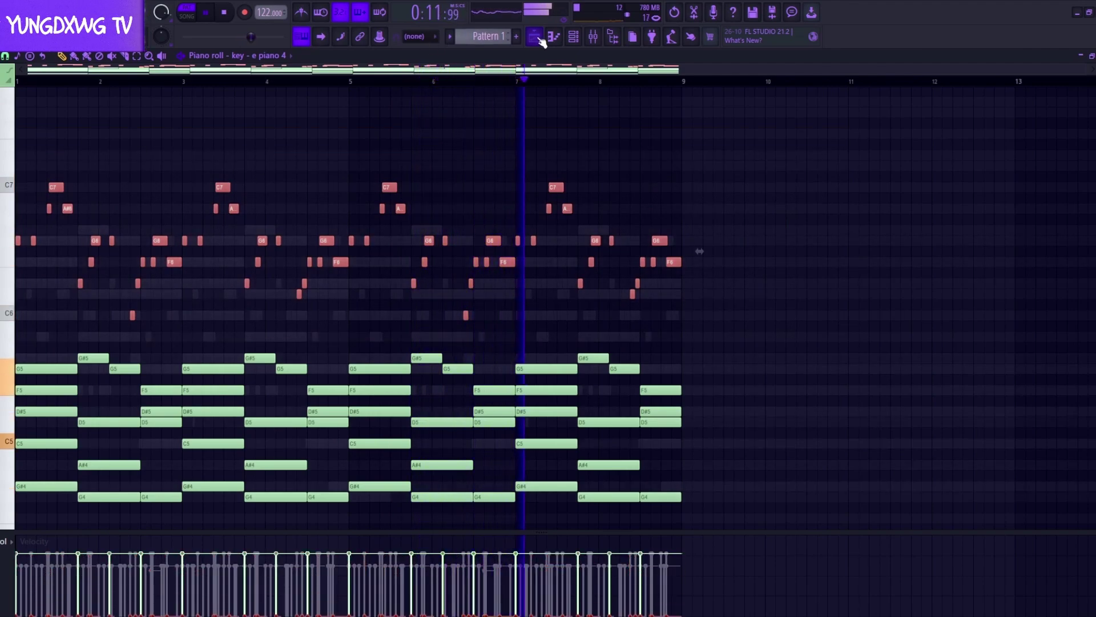
scroll(437, 161, up, 8)
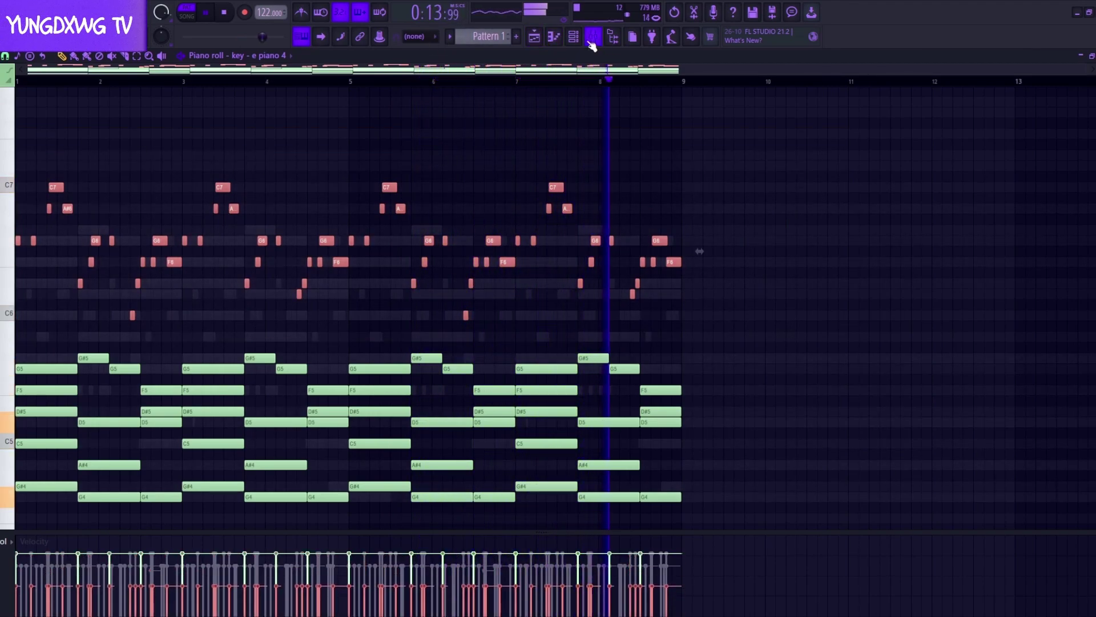
Route the Serum channel to mixer insert 8, close the mixer and bring the channel list back up.
key(F9)
click(552, 38)
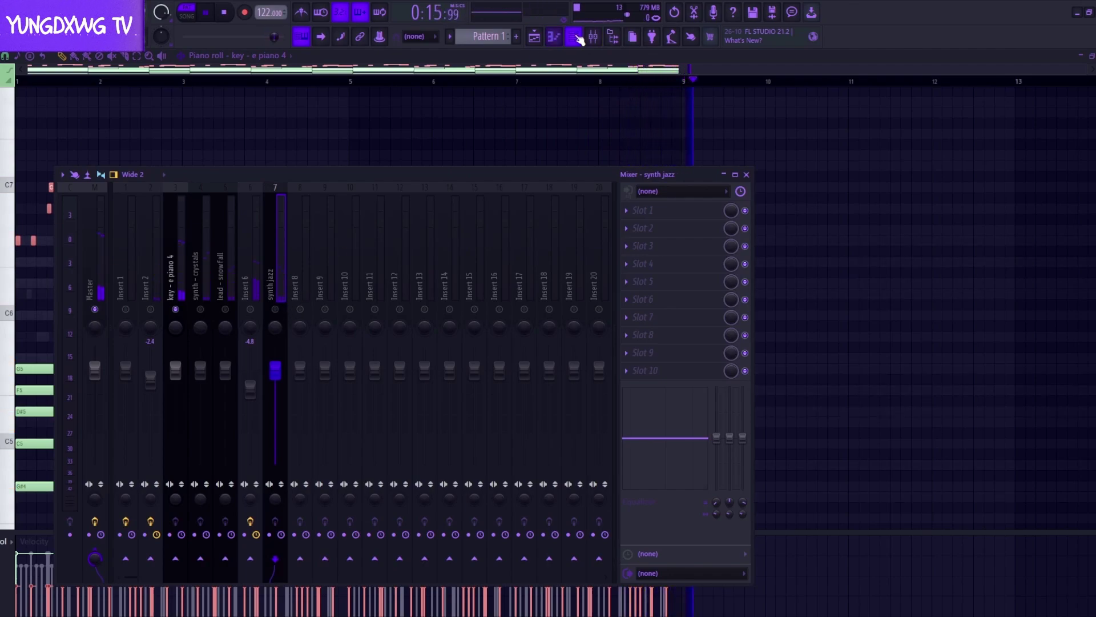
click(430, 257)
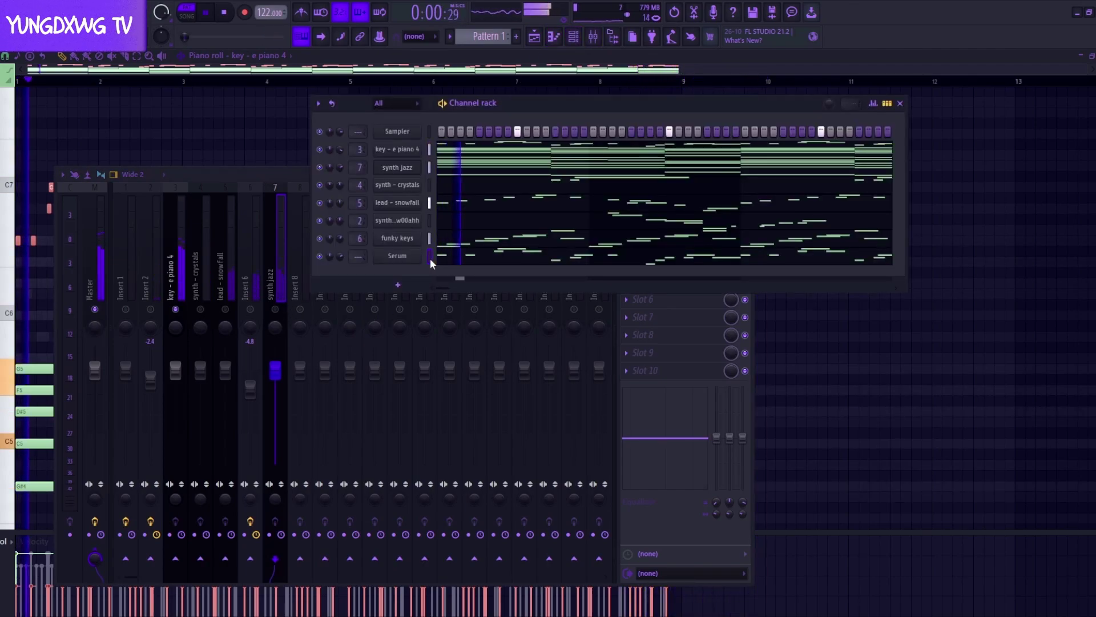
key(ctrl+l)
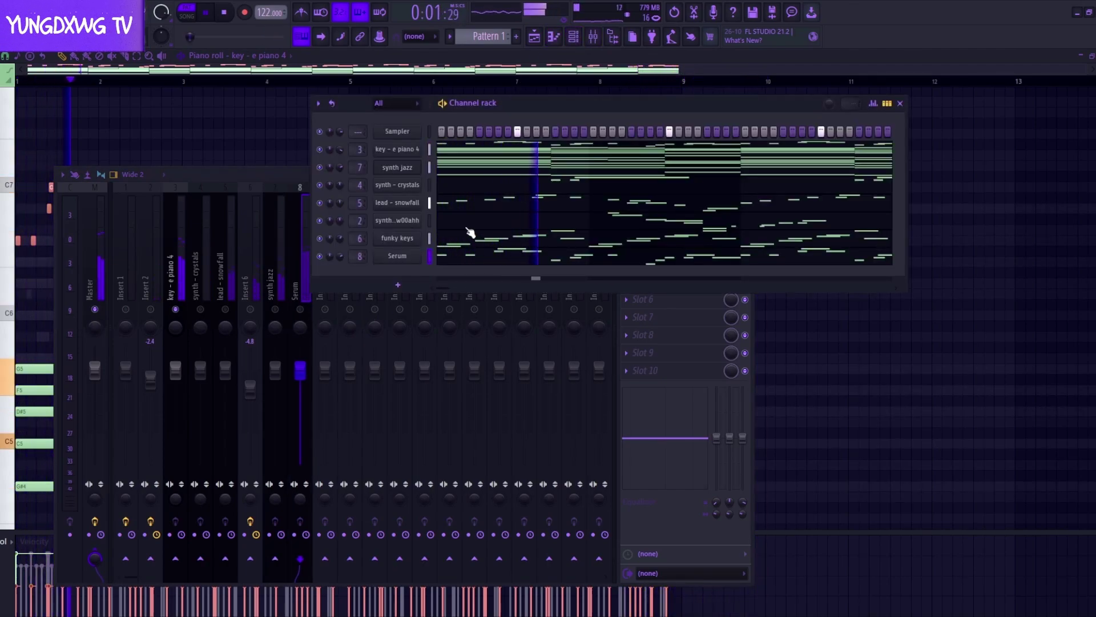
click(900, 104)
click(753, 175)
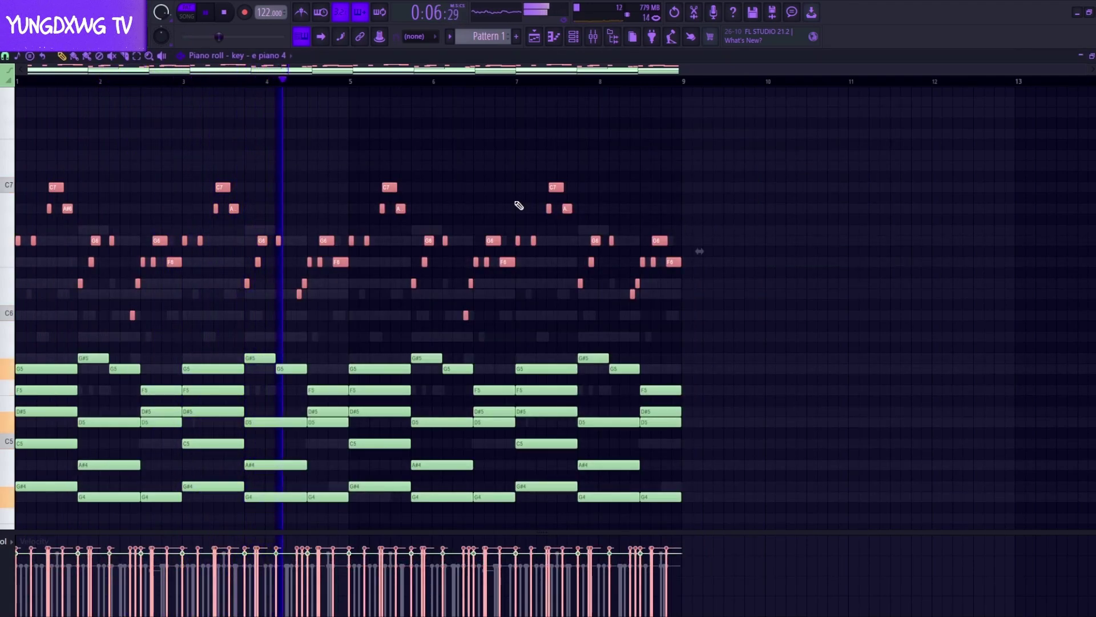
click(575, 38)
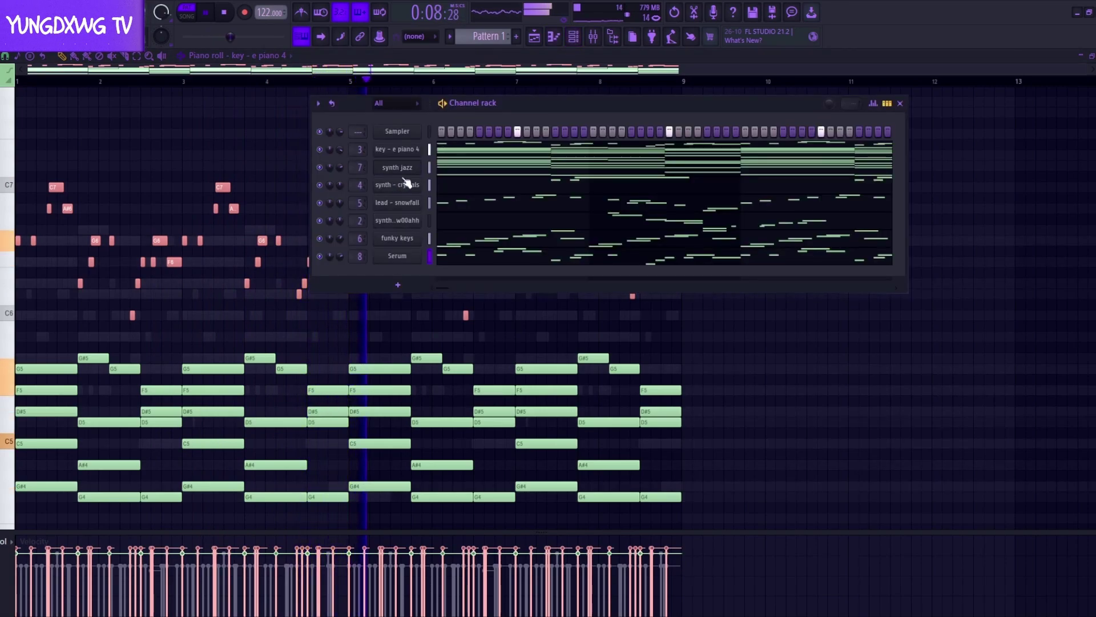
Close the channel rack, bring up the mixer and play back the loop briefly.
click(574, 37)
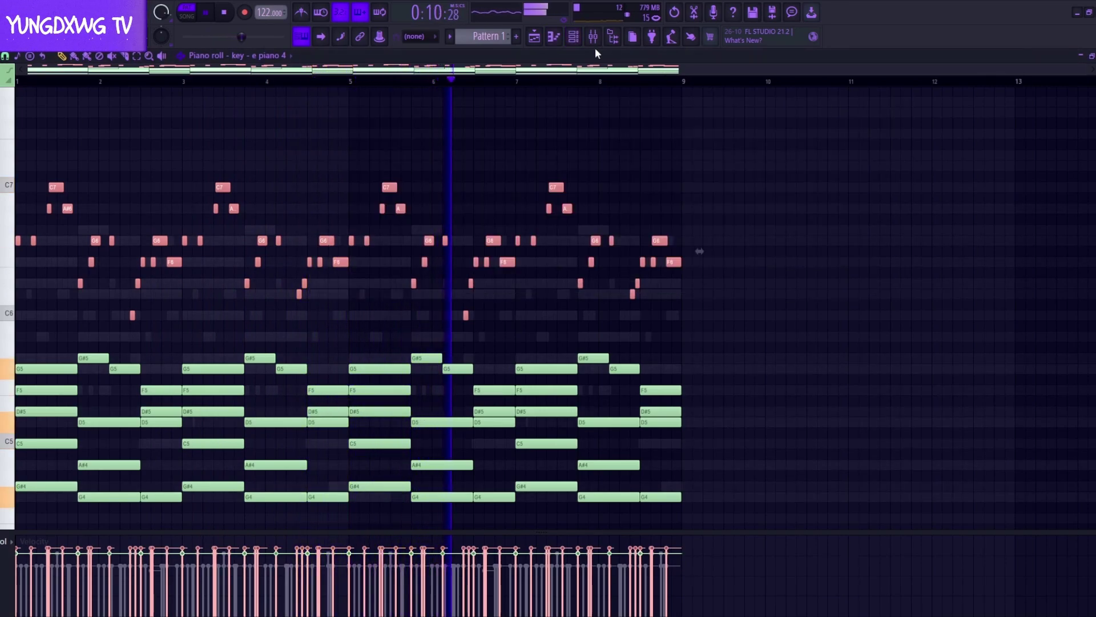
click(574, 38)
key(space)
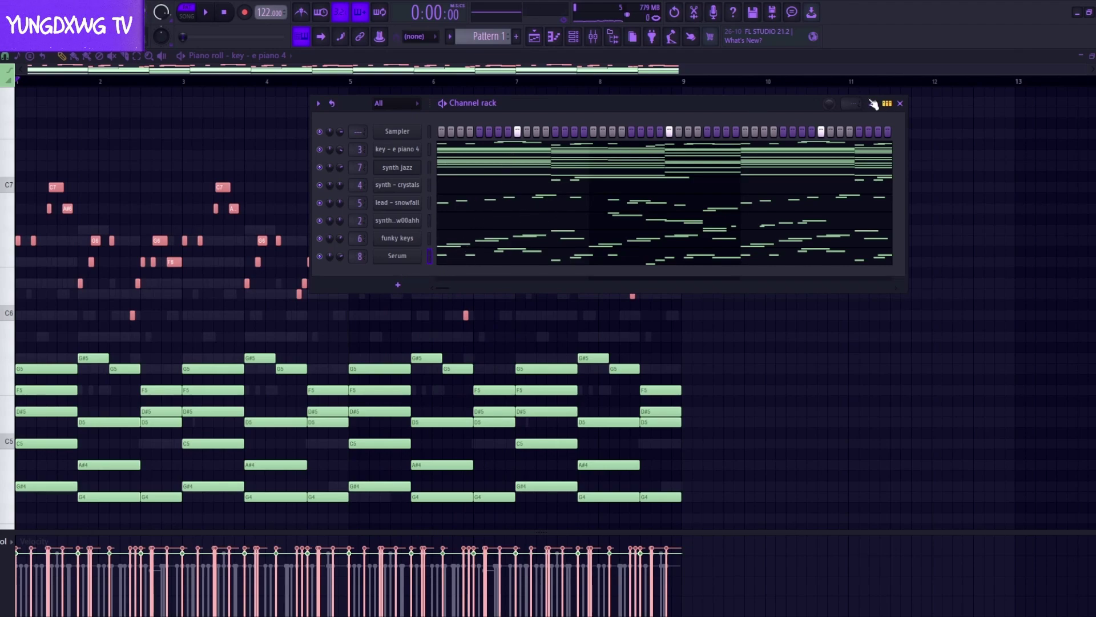
click(901, 103)
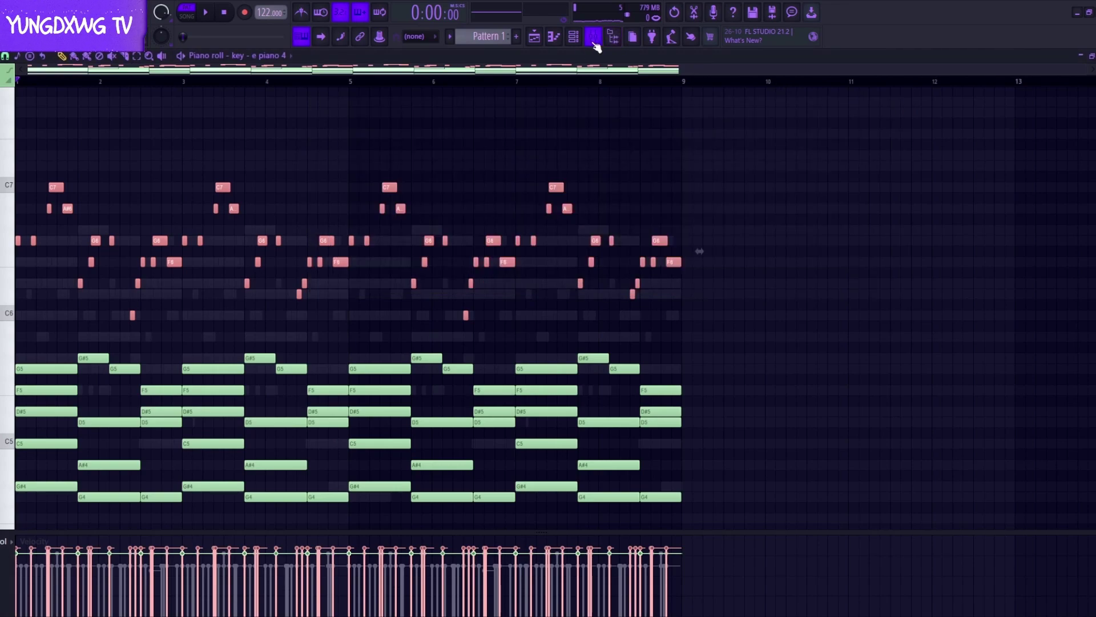
click(594, 43)
key(space)
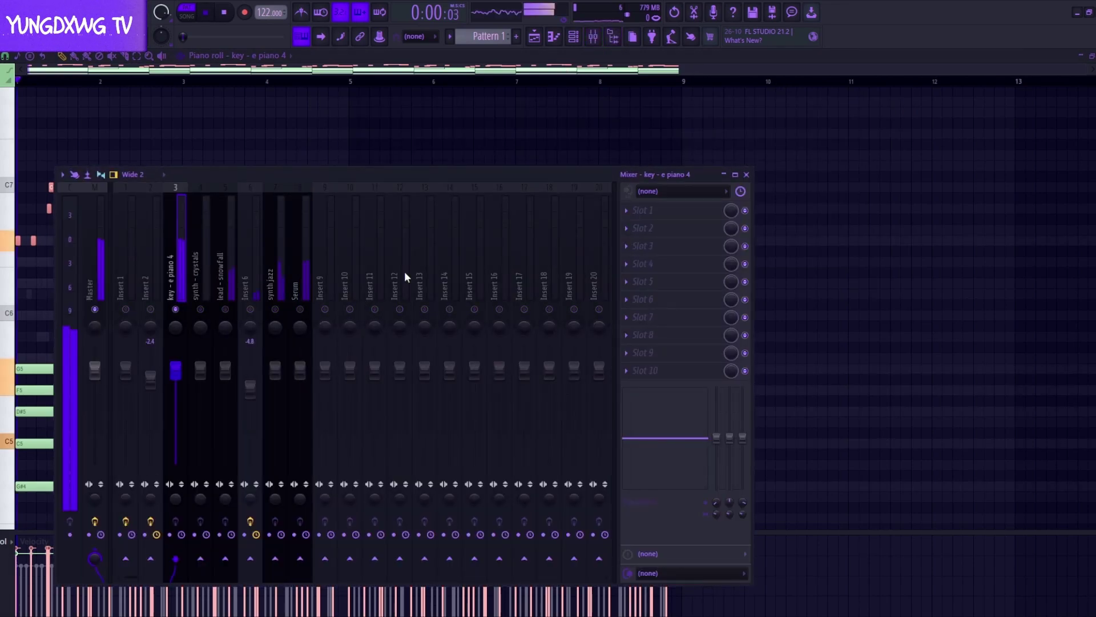
key(space)
Add Fruity Parametric EQ 2 to the key - e piano 4 insert, load the 40Hz cut preset and raise its cutoff frequency.
click(651, 210)
click(831, 403)
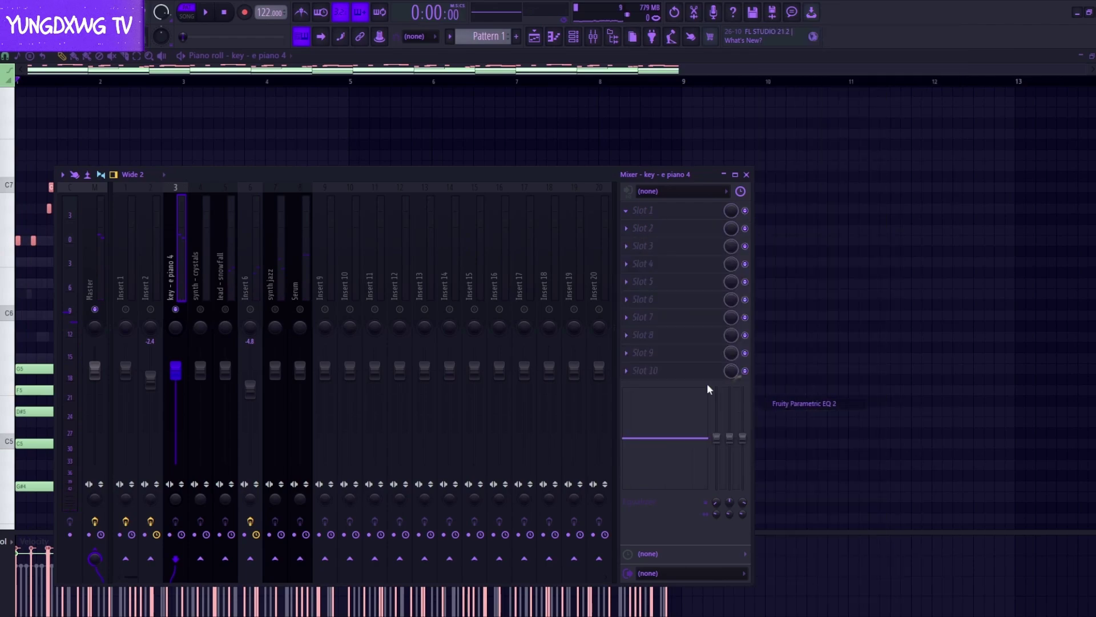
click(330, 111)
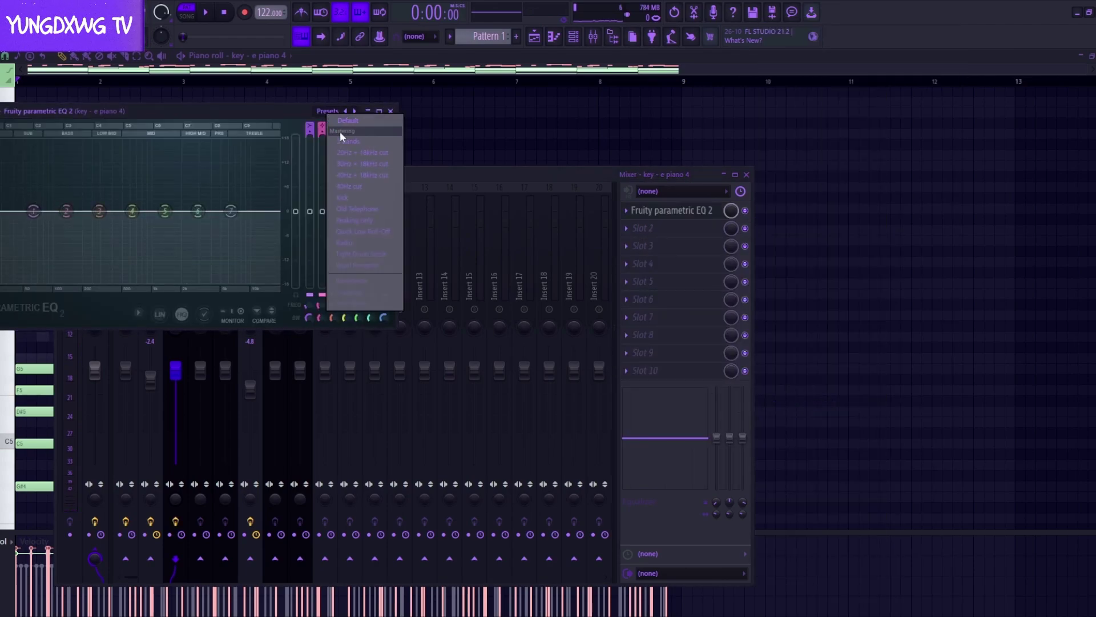
click(349, 186)
key(space)
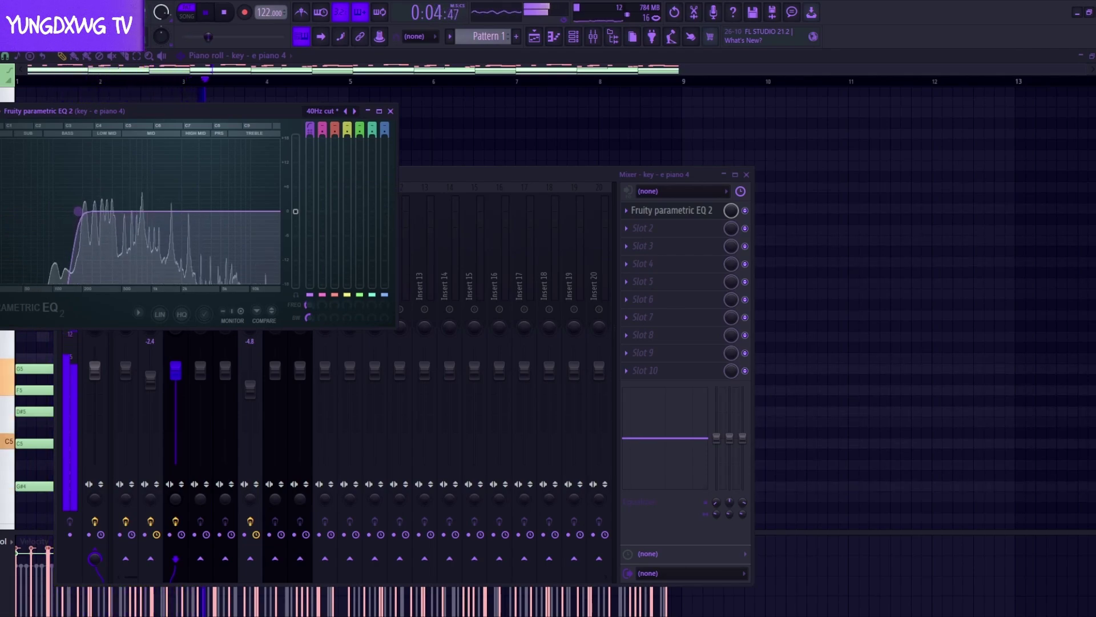
click(390, 112)
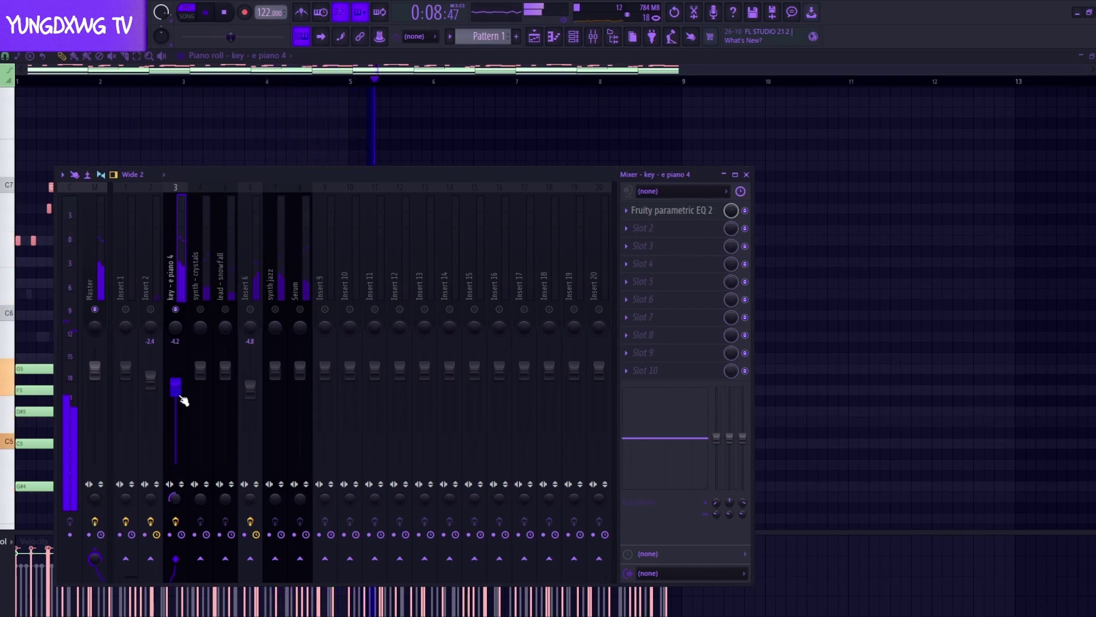
Set the key - e piano 4 fader to -3.1 dB and add Hyper Chorus in slot 2 at a reduced mix level.
click(659, 228)
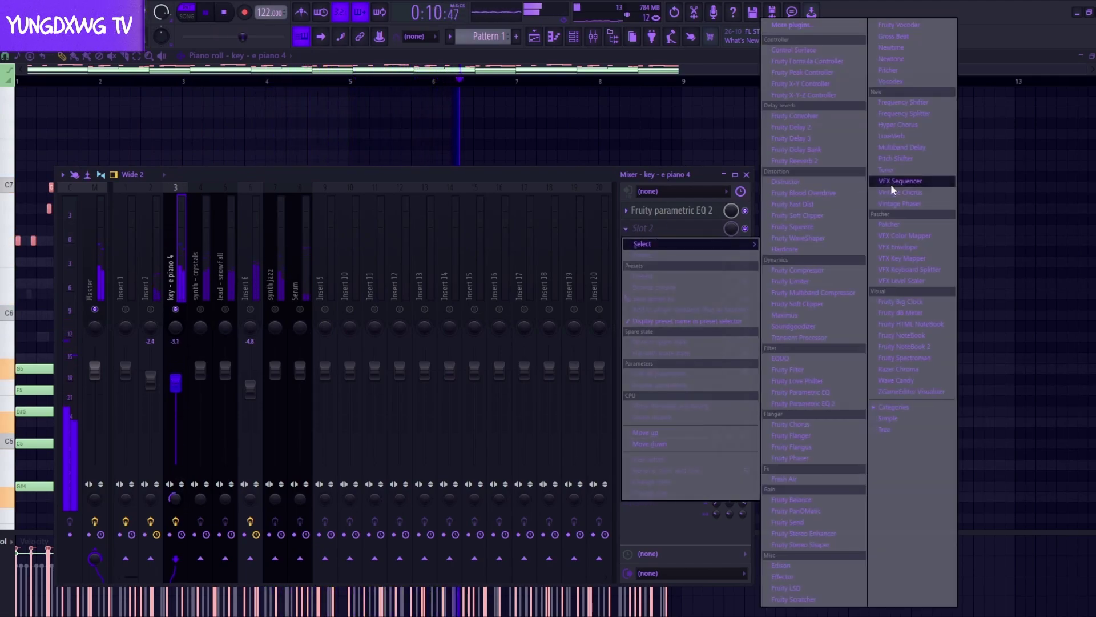
click(913, 125)
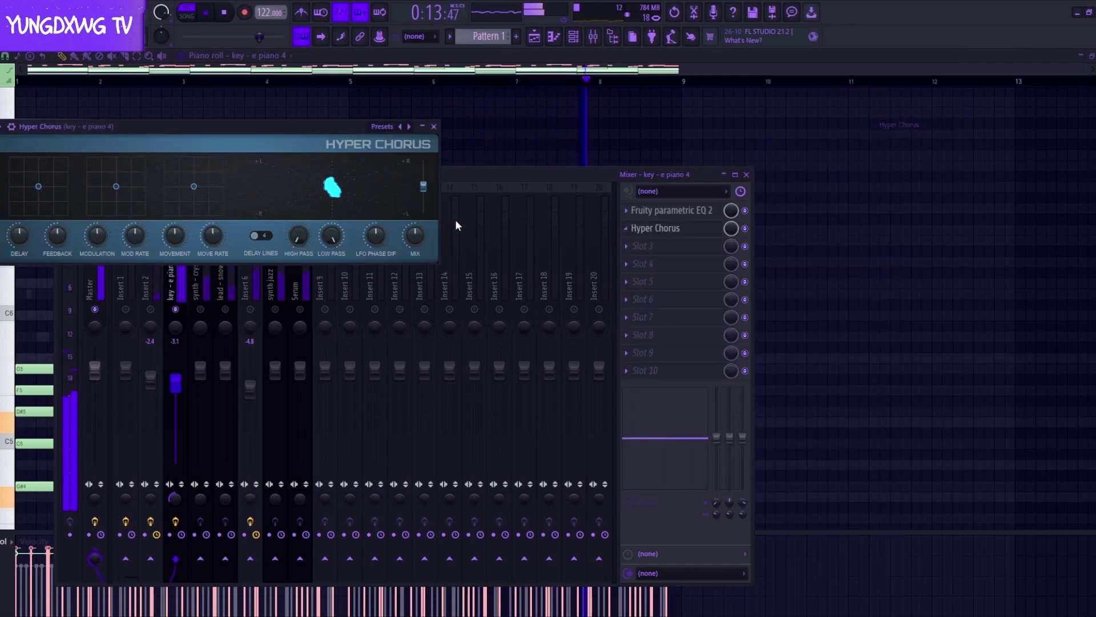
click(434, 126)
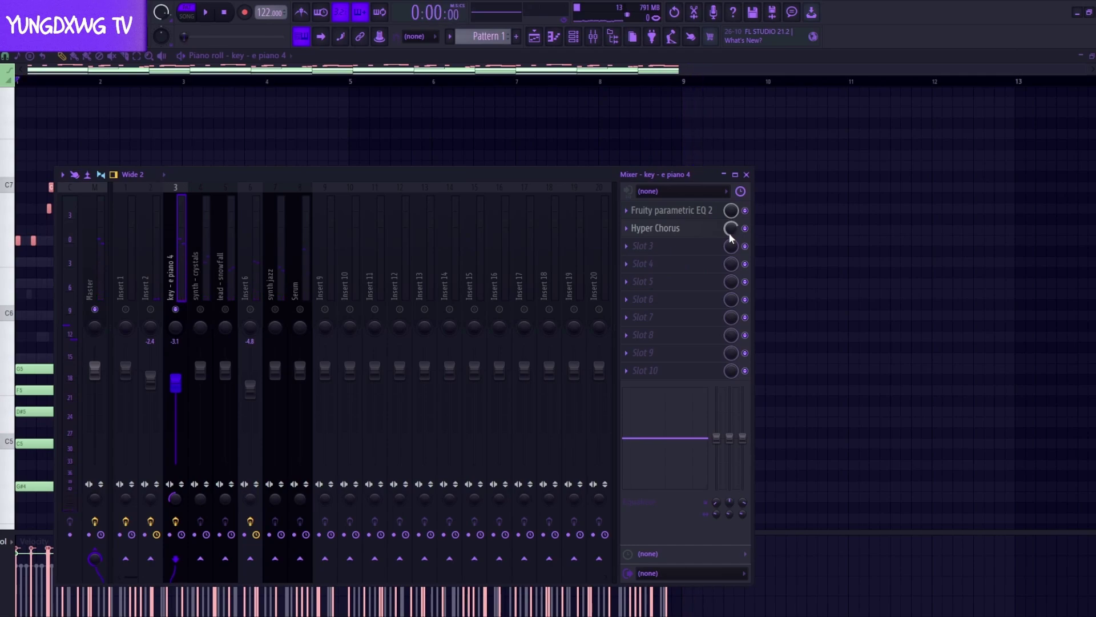
key(space)
click(746, 174)
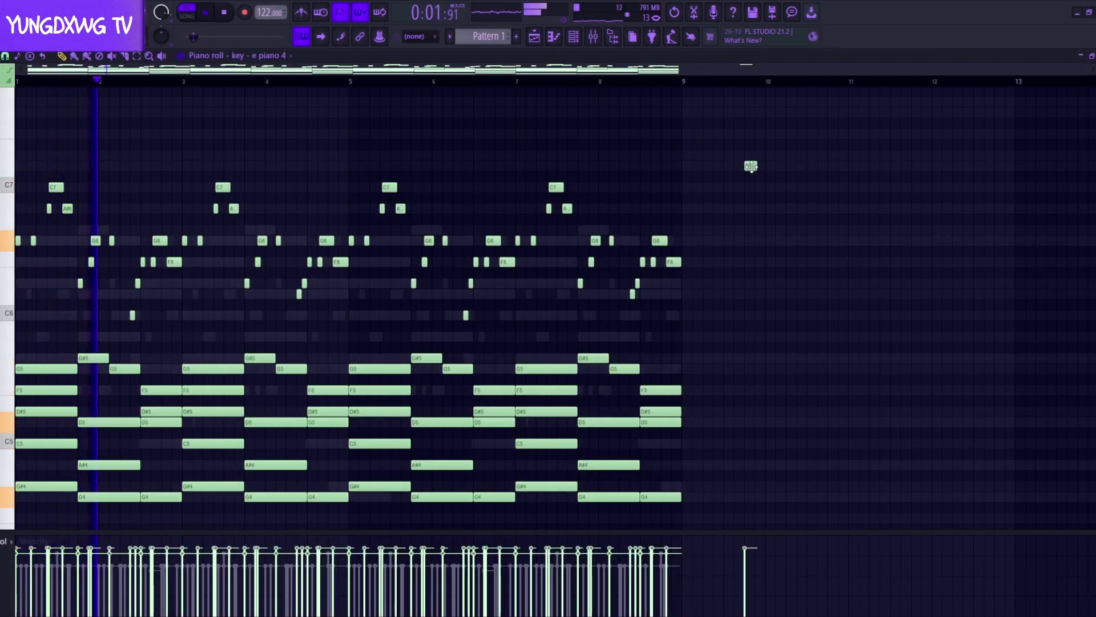
Examine where the key - e piano 4 notes end at bar 9 in the piano roll.
scroll(734, 318, up, 10)
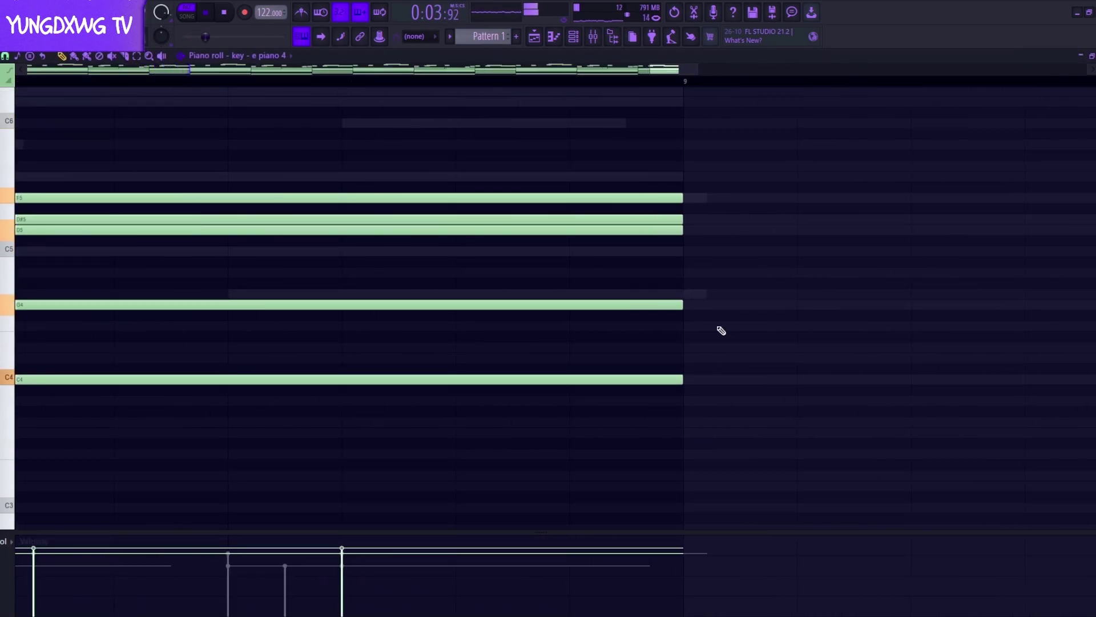
scroll(725, 327, up, 3)
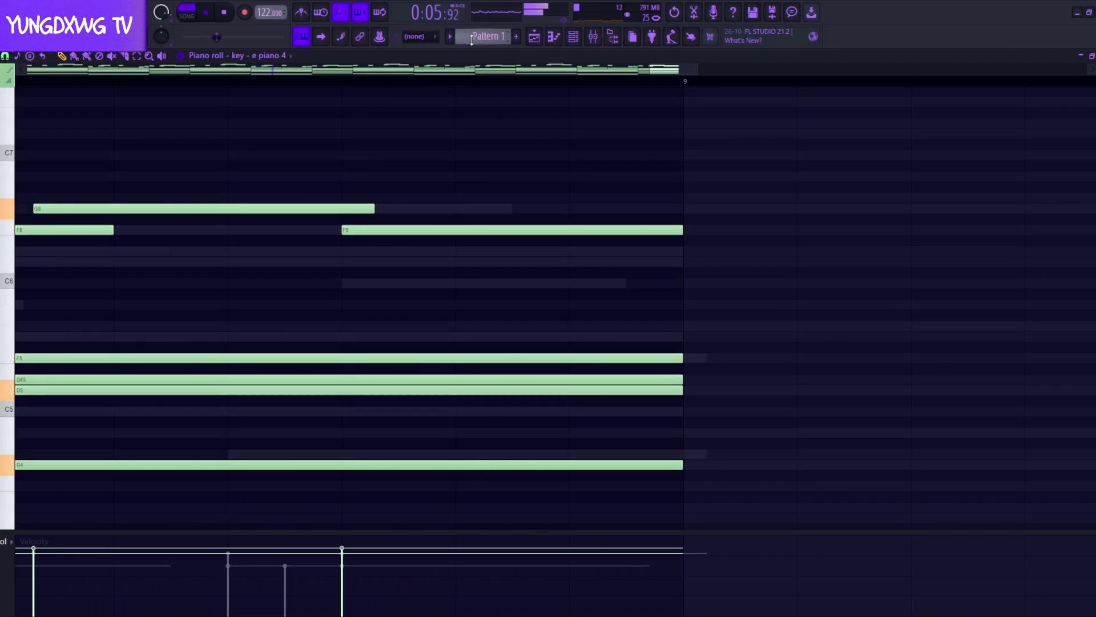
scroll(276, 61, down, 2)
scroll(275, 61, up, 1)
scroll(275, 61, down, 1)
In the synth - crystals piano roll, select the last F5 and G#4 notes and shorten them to end at bar 9.
scroll(557, 284, down, 5)
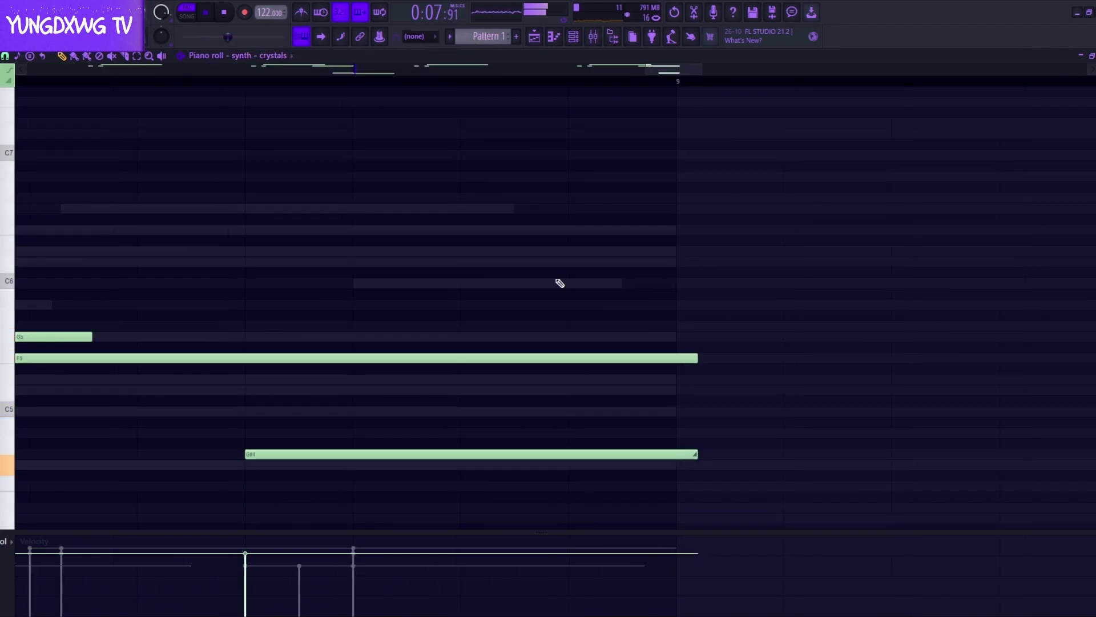
scroll(552, 305, down, 3)
scroll(355, 350, up, 5)
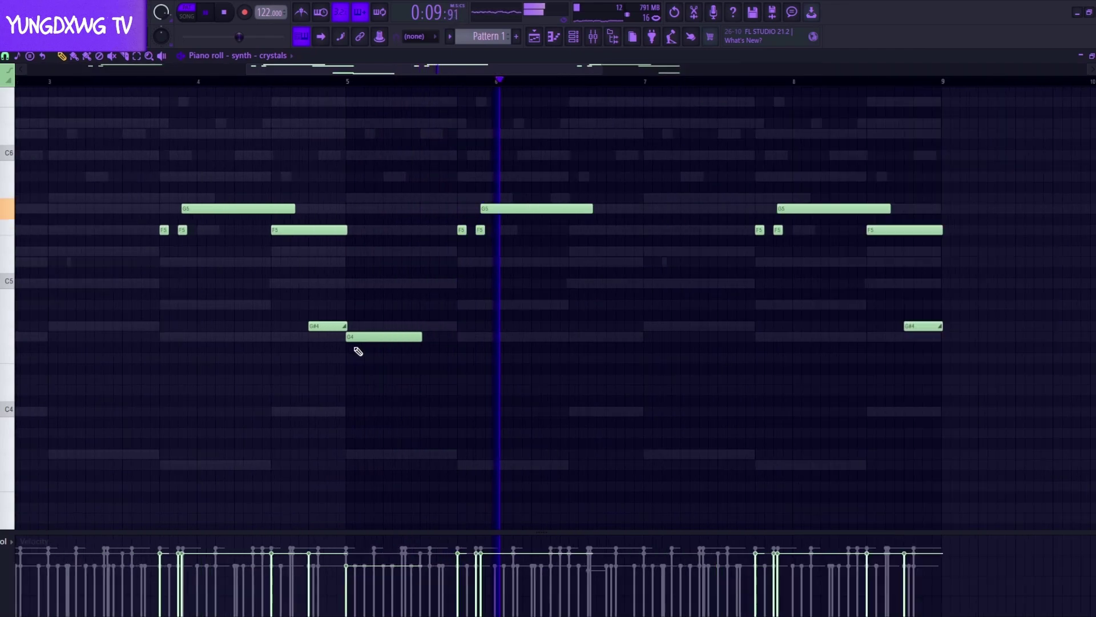
scroll(362, 352, down, 3)
scroll(349, 354, up, 4)
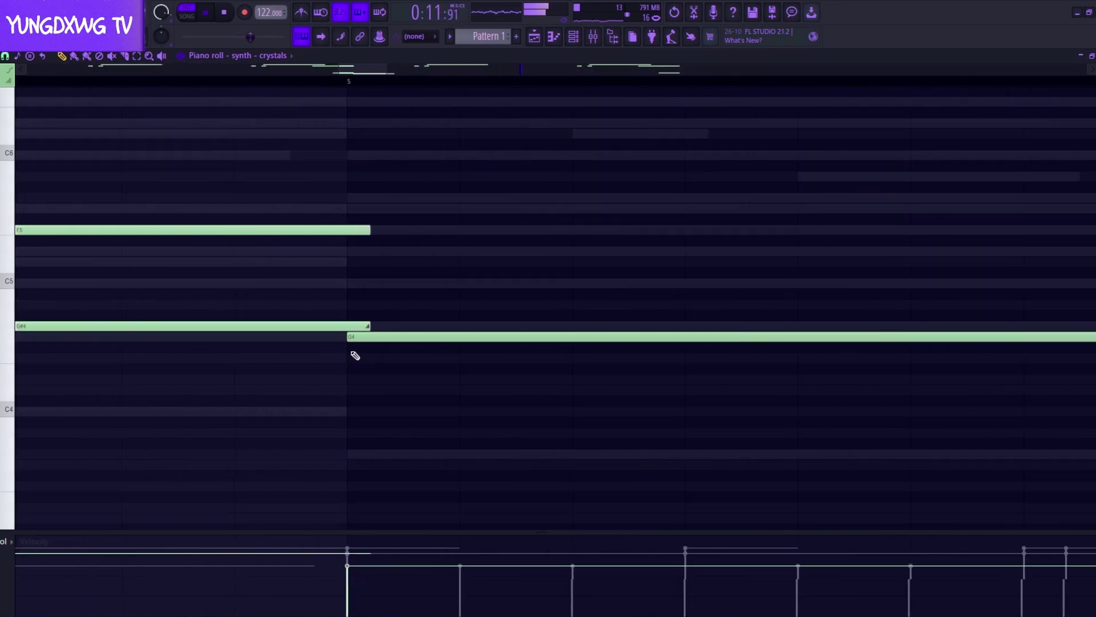
scroll(345, 365, down, 6)
scroll(630, 345, up, 4)
scroll(633, 348, up, 5)
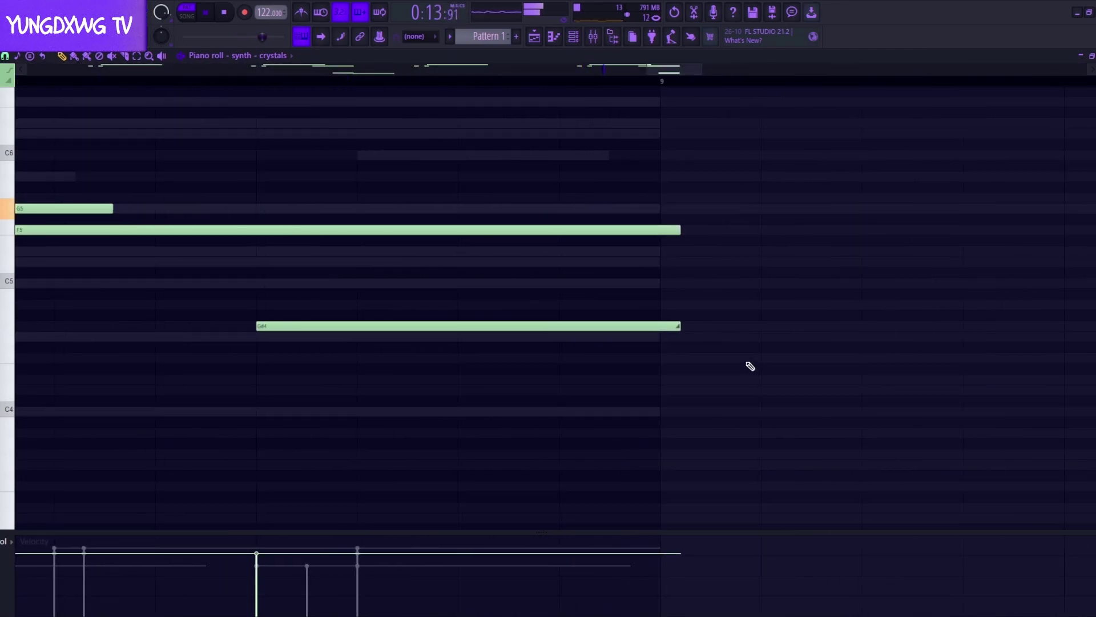
drag(742, 373, 542, 203)
scroll(508, 280, down, 3)
scroll(520, 291, down, 3)
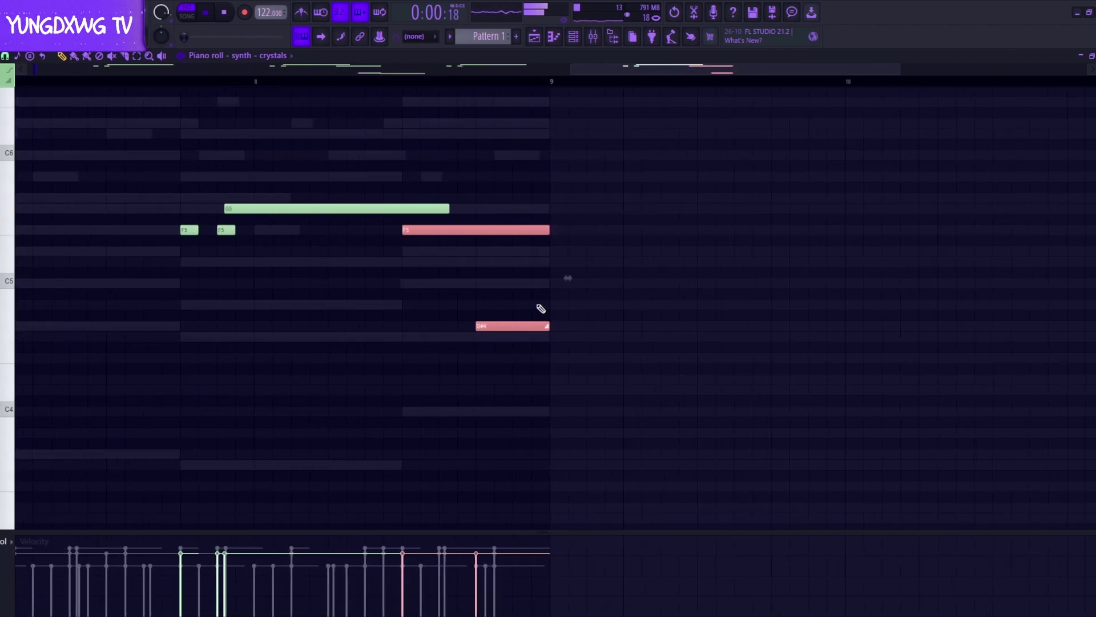
scroll(447, 330, down, 3)
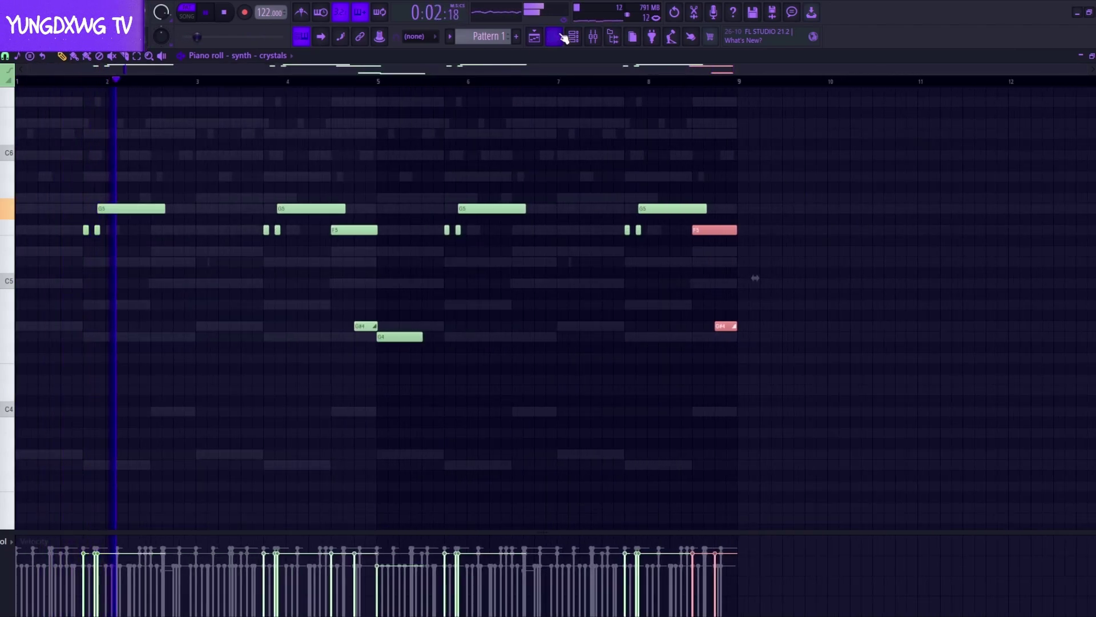
Add Fruity Parametric EQ 2 to the synth - crystals mixer insert and roll off its low frequencies.
click(574, 36)
click(594, 36)
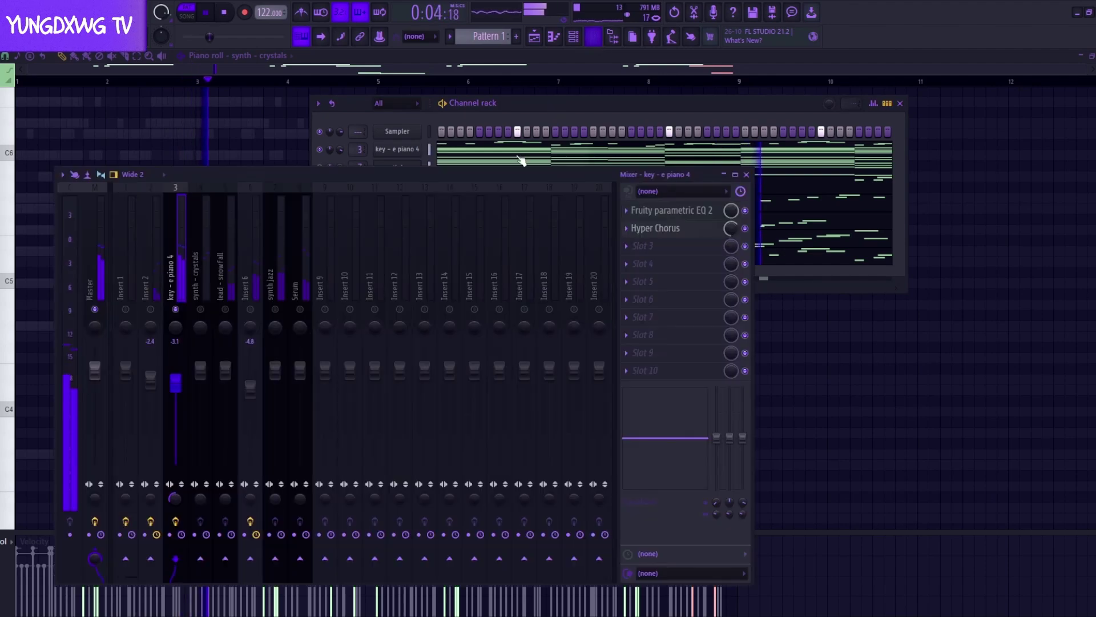
click(206, 261)
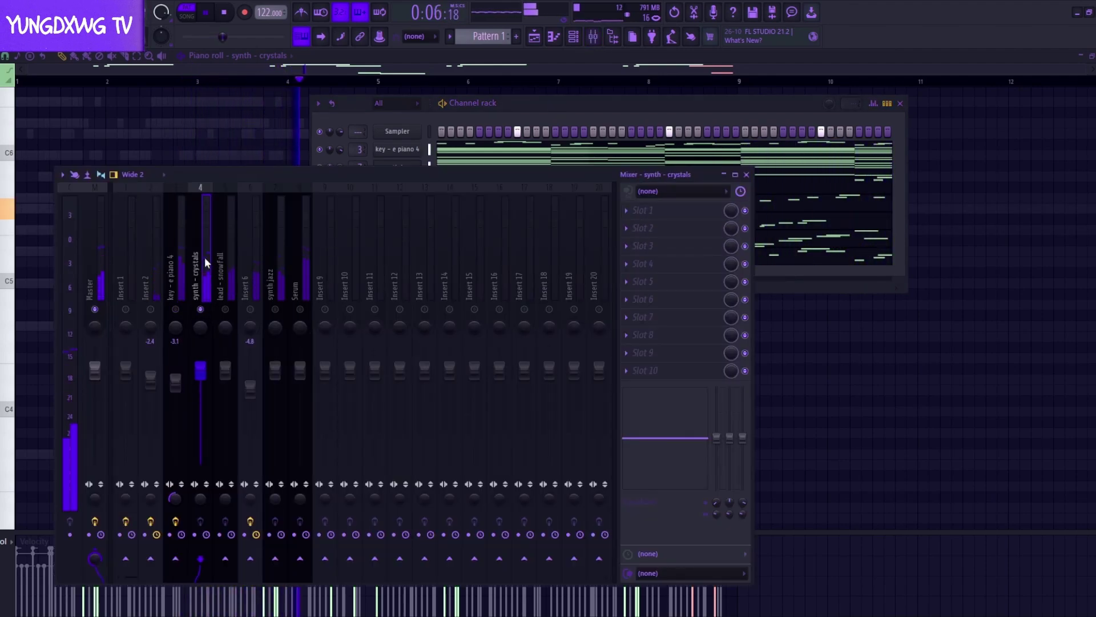
click(662, 209)
click(807, 403)
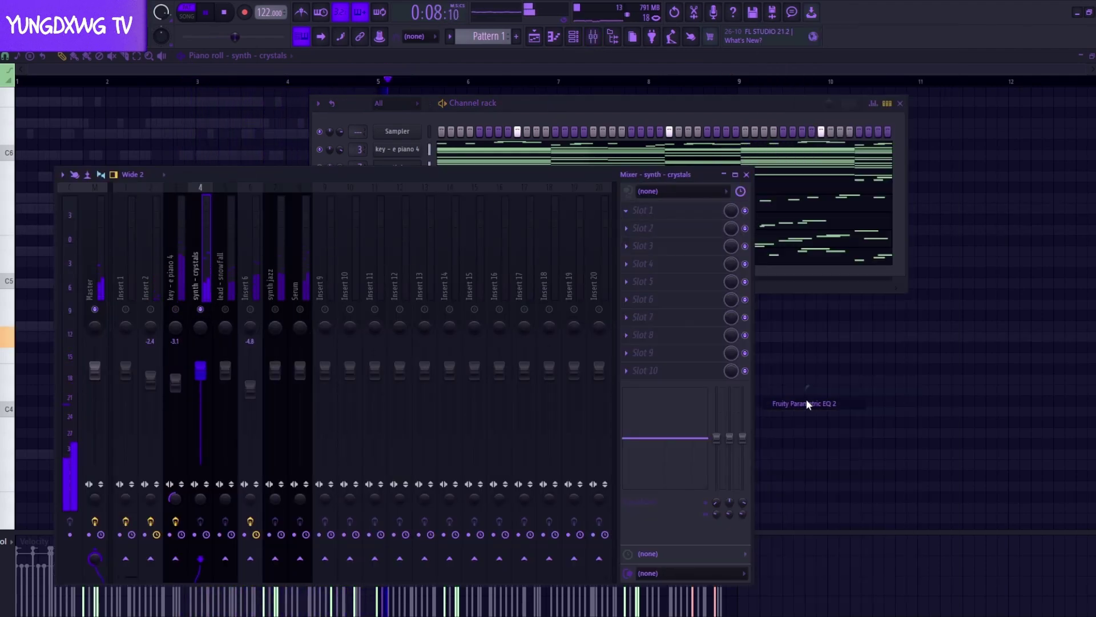
drag(49, 226, 113, 298)
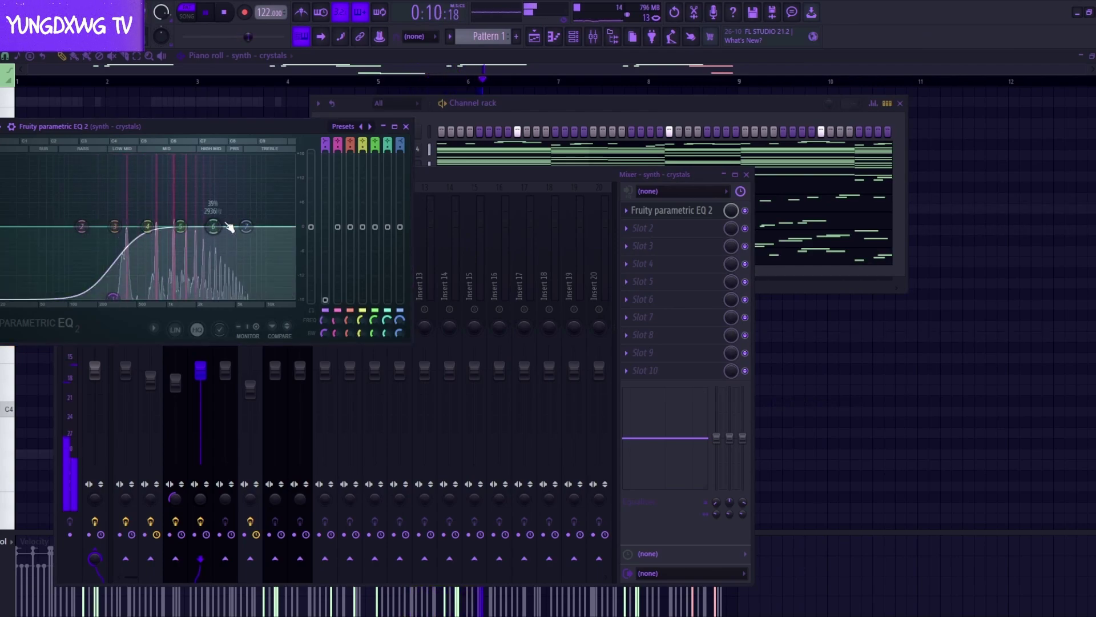
Add Fruity Delay 3 in ping pong mode to slot 2 of the synth - crystals insert, reduce its mix level and close the effect windows.
click(642, 228)
click(821, 181)
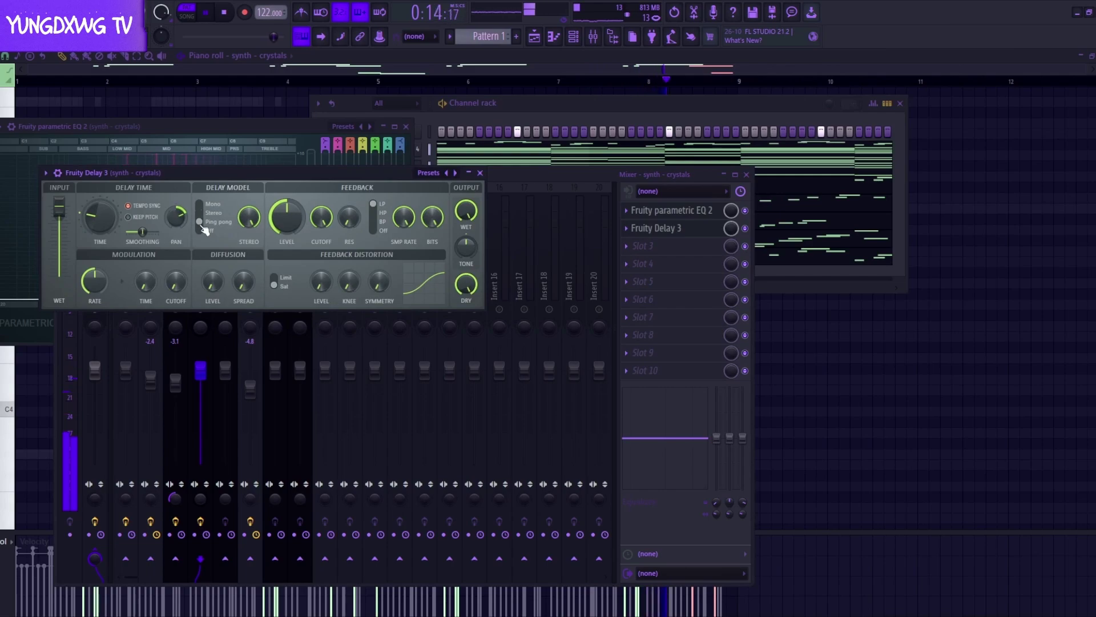
click(480, 173)
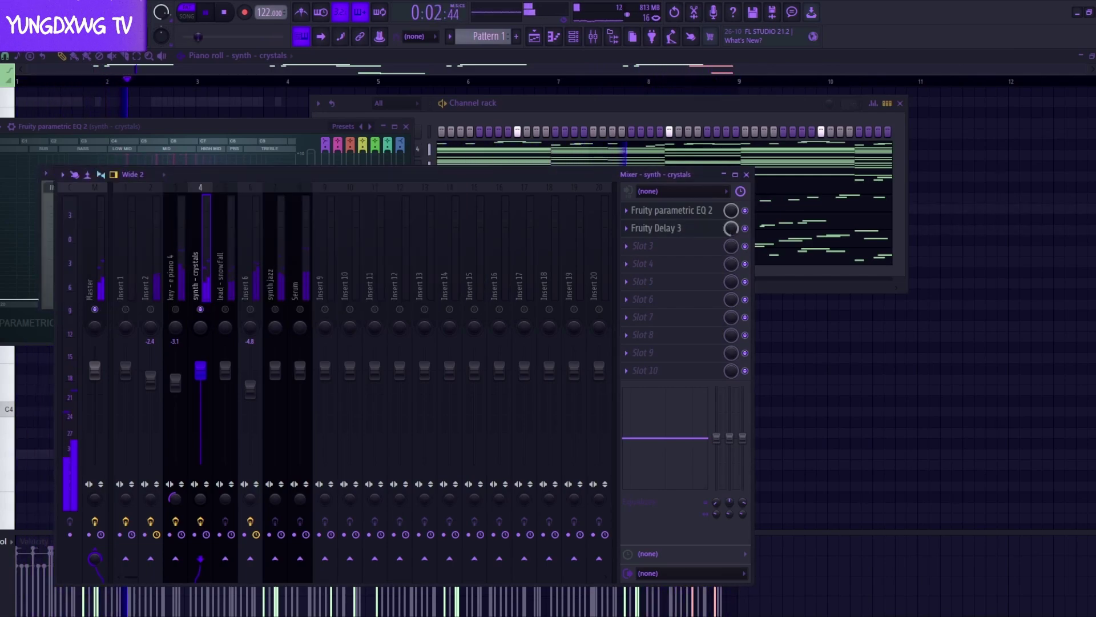
click(747, 175)
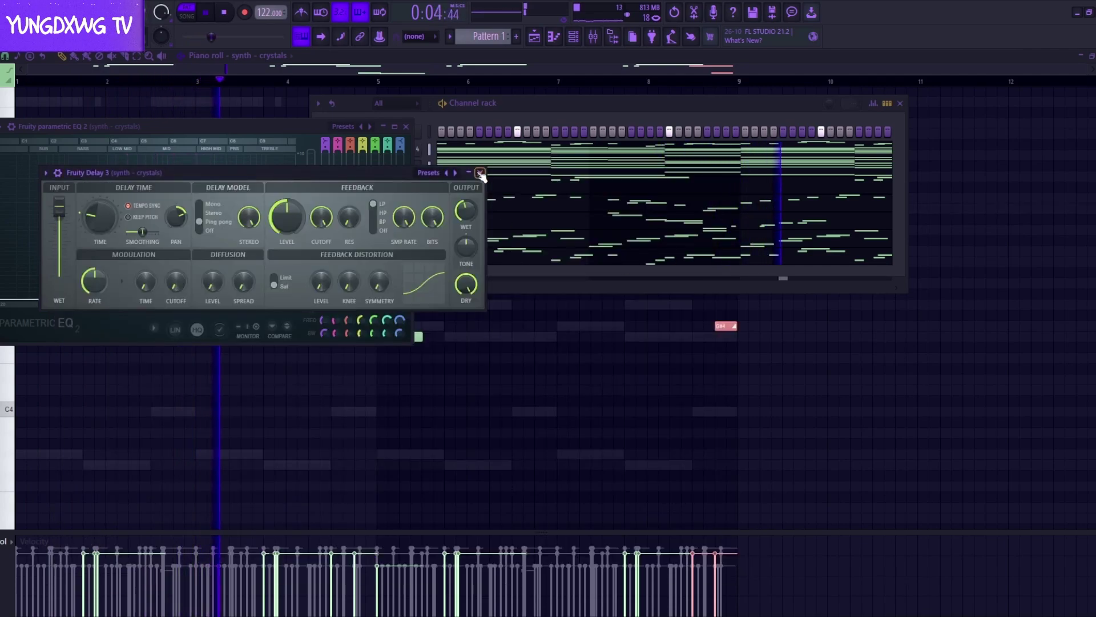
click(480, 174)
click(406, 127)
Add Fruity Delay 3 in ping pong mode to slot 1 of the lead - snowfall insert and audition it with the loop.
click(593, 36)
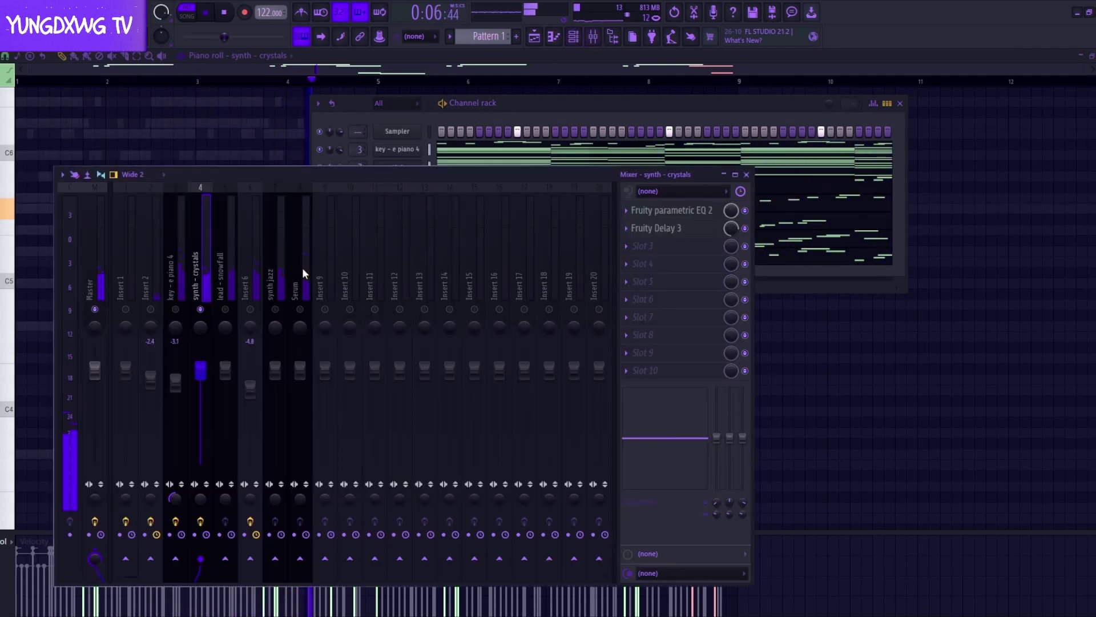
key(space)
key(space)
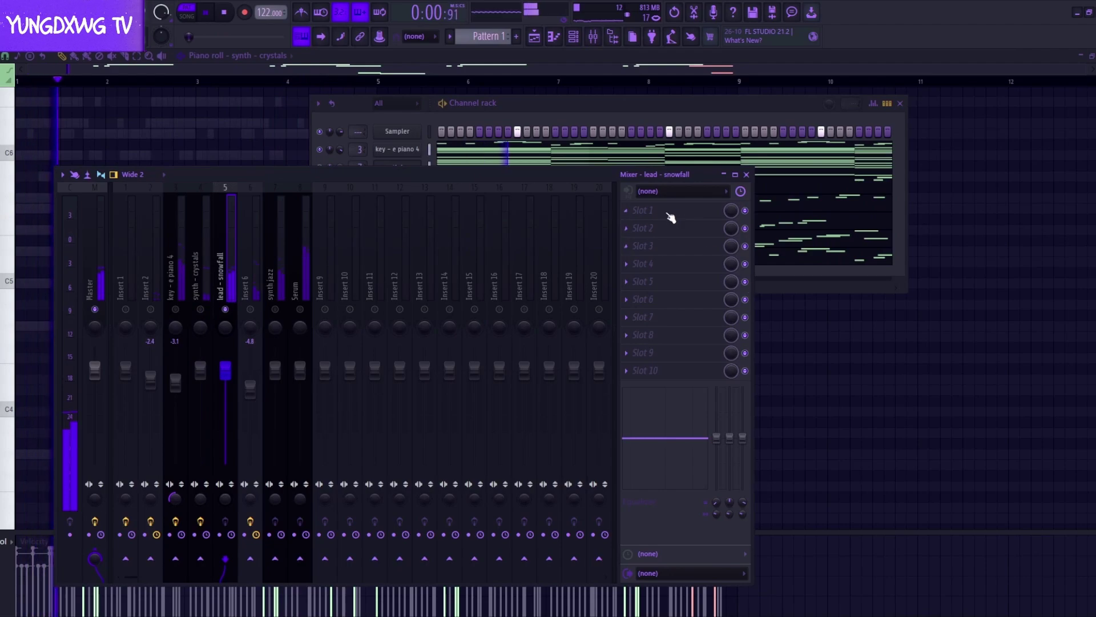
click(651, 210)
mouse_move(685, 226)
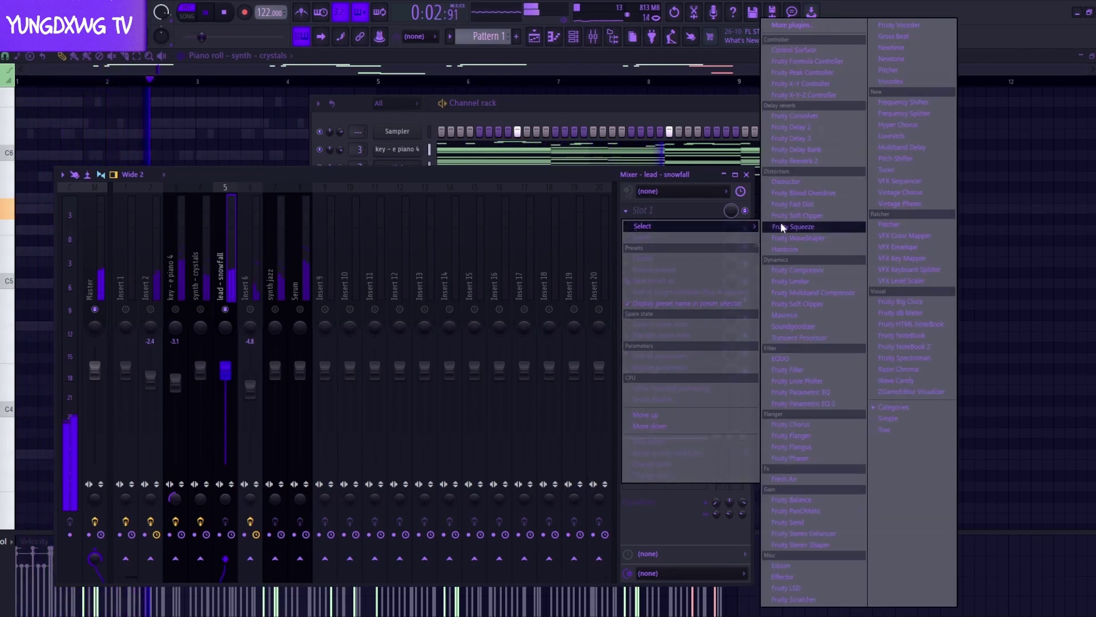
click(807, 141)
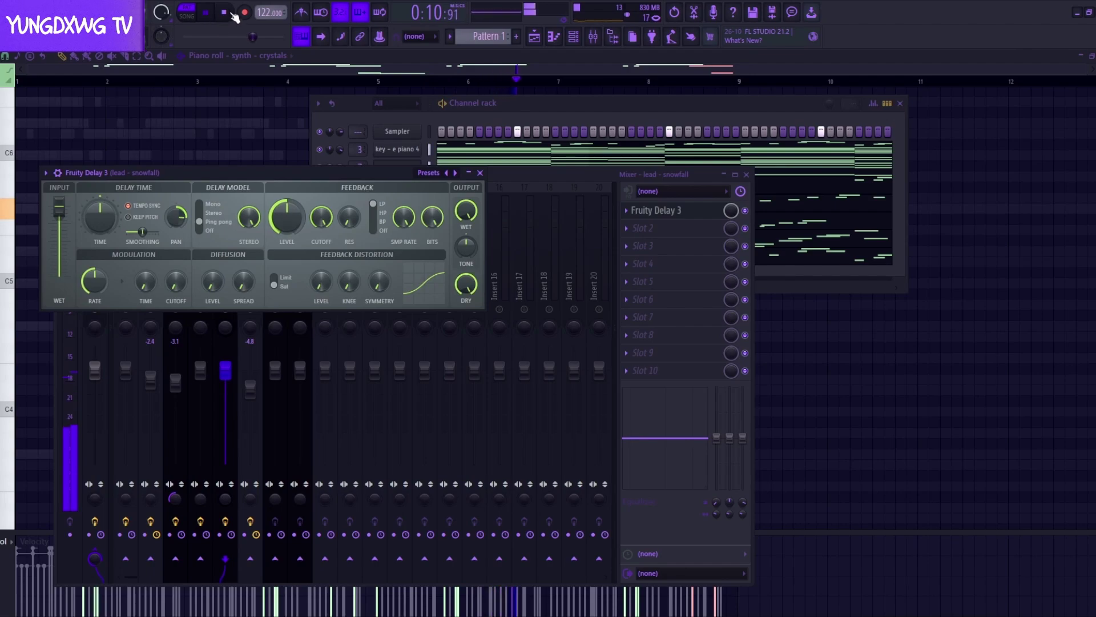
click(207, 14)
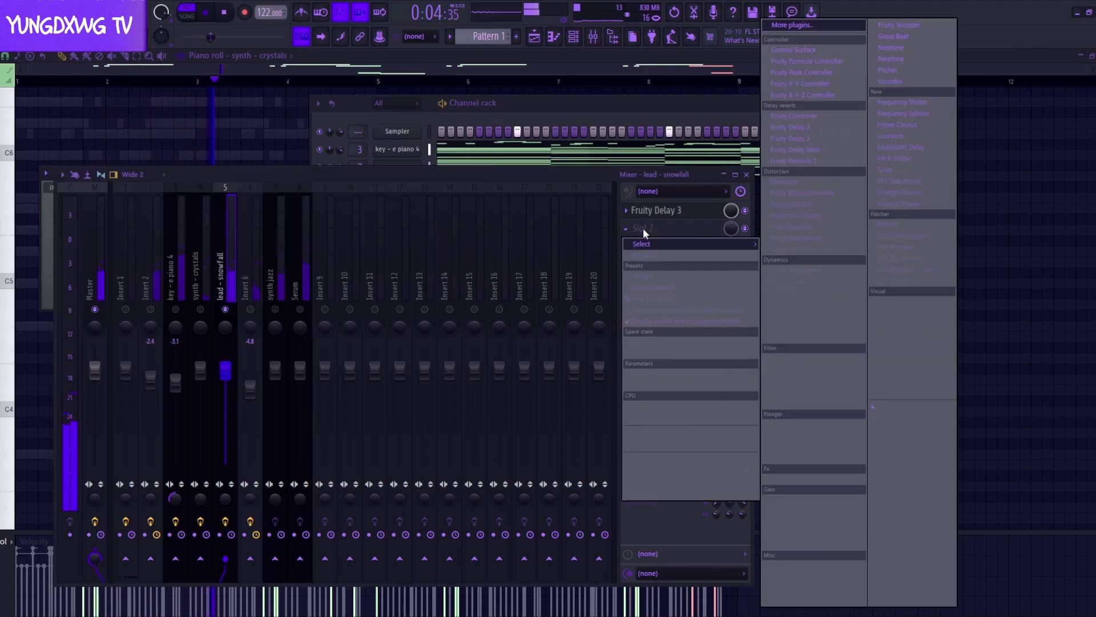
click(479, 173)
Search the full effect plugin list for "sup" and load Supermodal into slot 2 of the lead - snowfall insert.
click(643, 228)
click(810, 26)
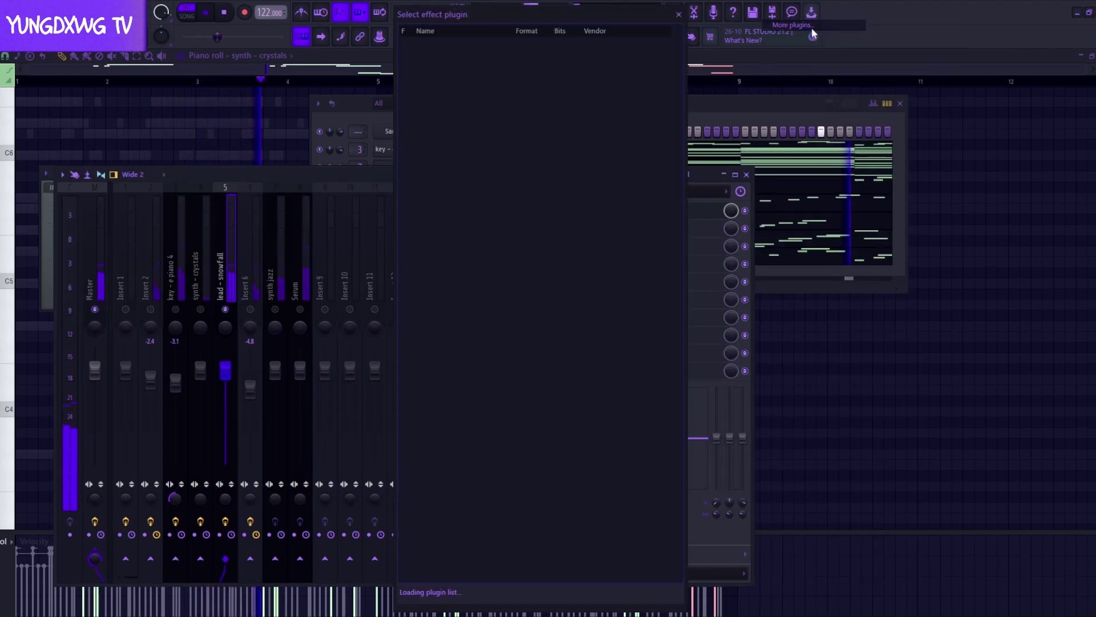
text(sup)
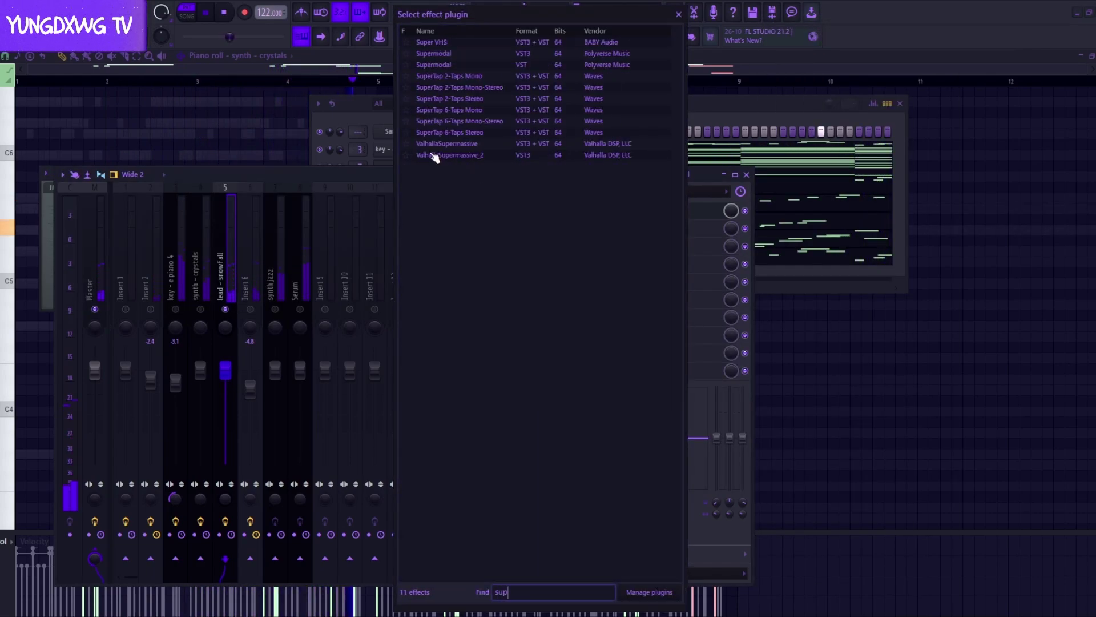
double_click(442, 52)
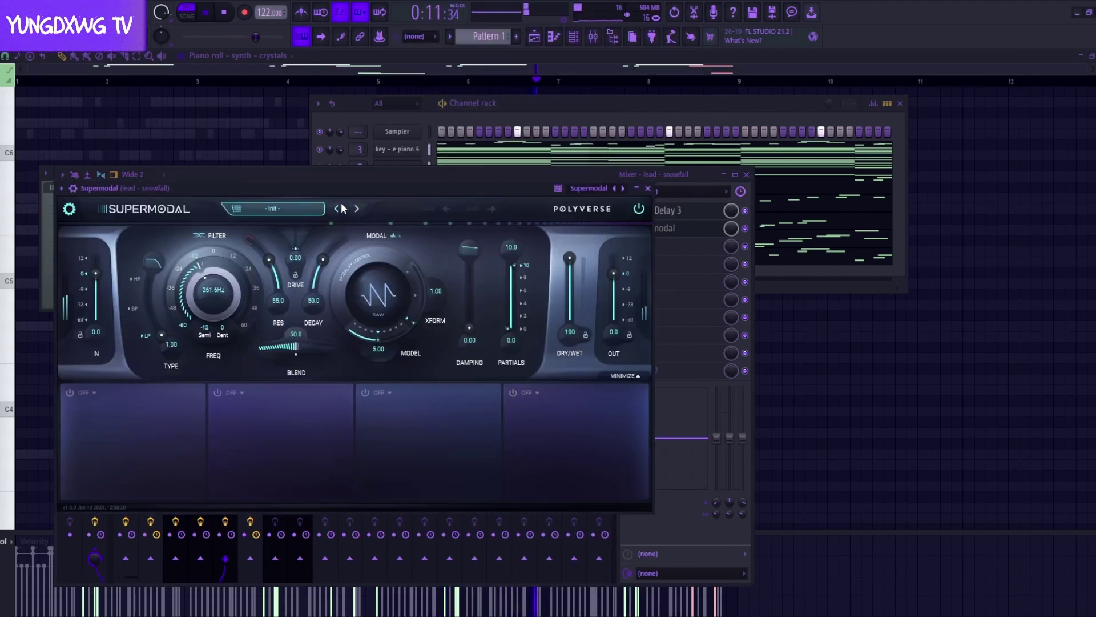
Choose the Phaser preset in Supermodal on the lead - snowfall insert, reduce its mix level and close its window.
click(356, 209)
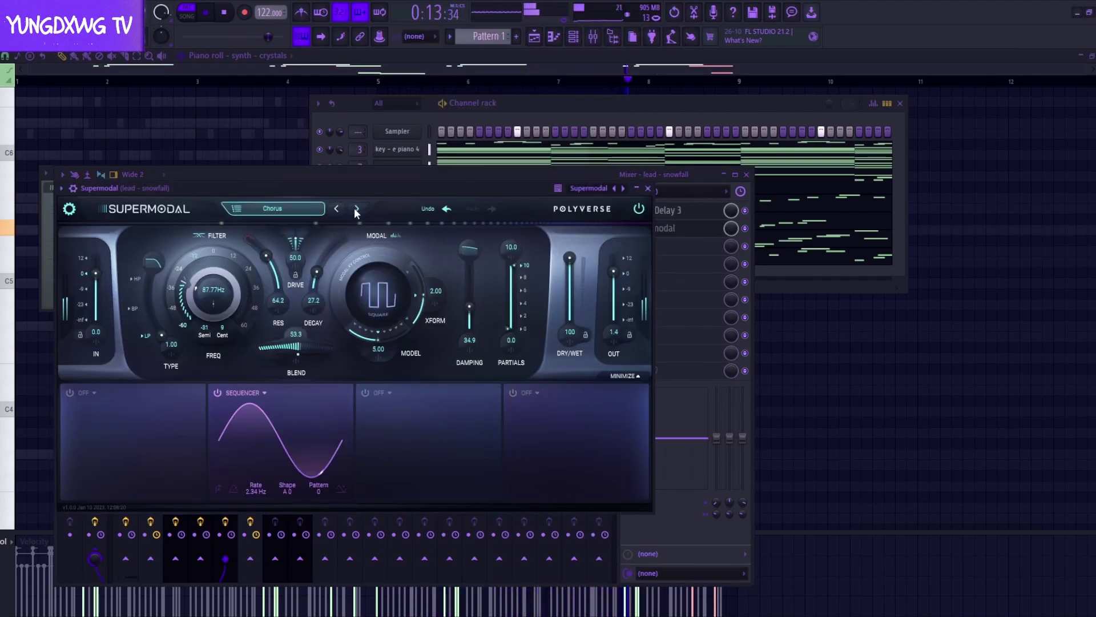
click(356, 209)
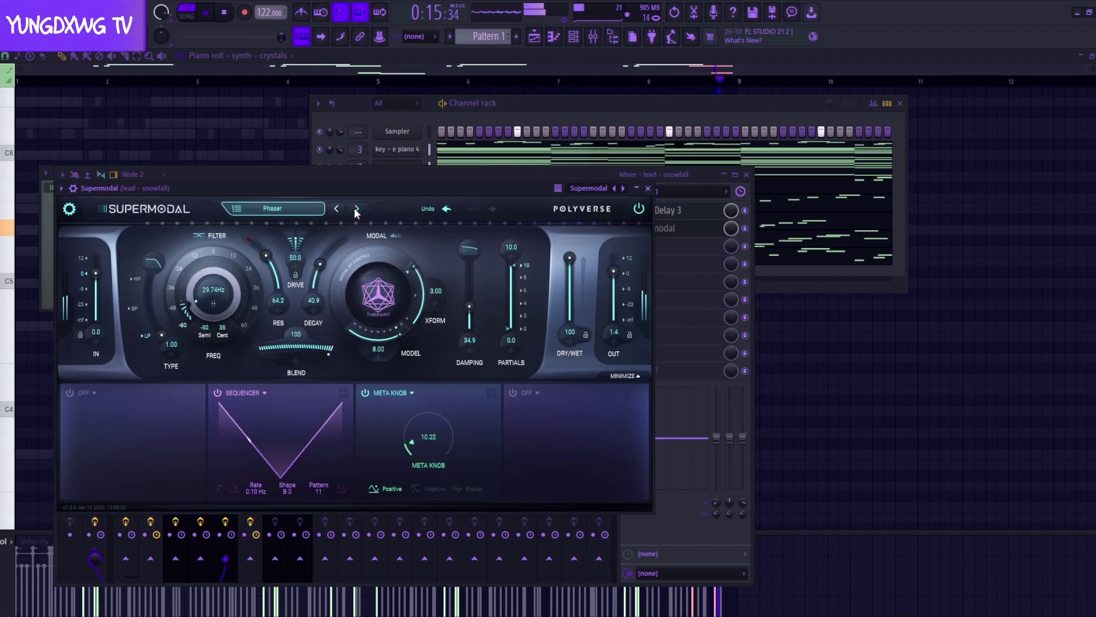
click(681, 199)
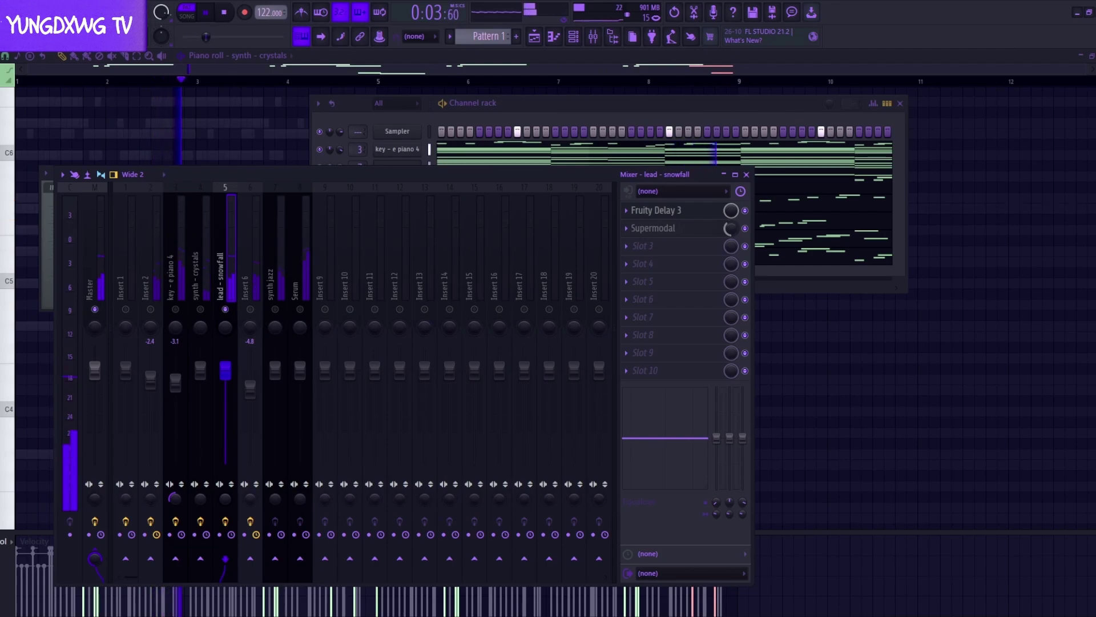
Load Fresh Air into slot 3 of the lead - snowfall insert, turn up its effect and close its window.
click(666, 250)
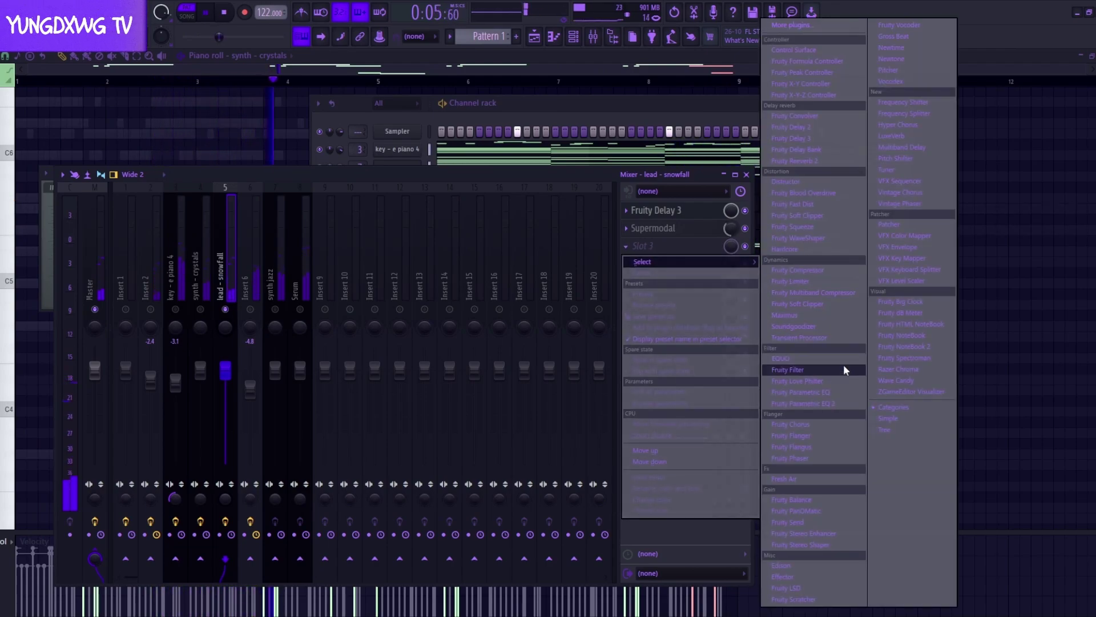
click(810, 474)
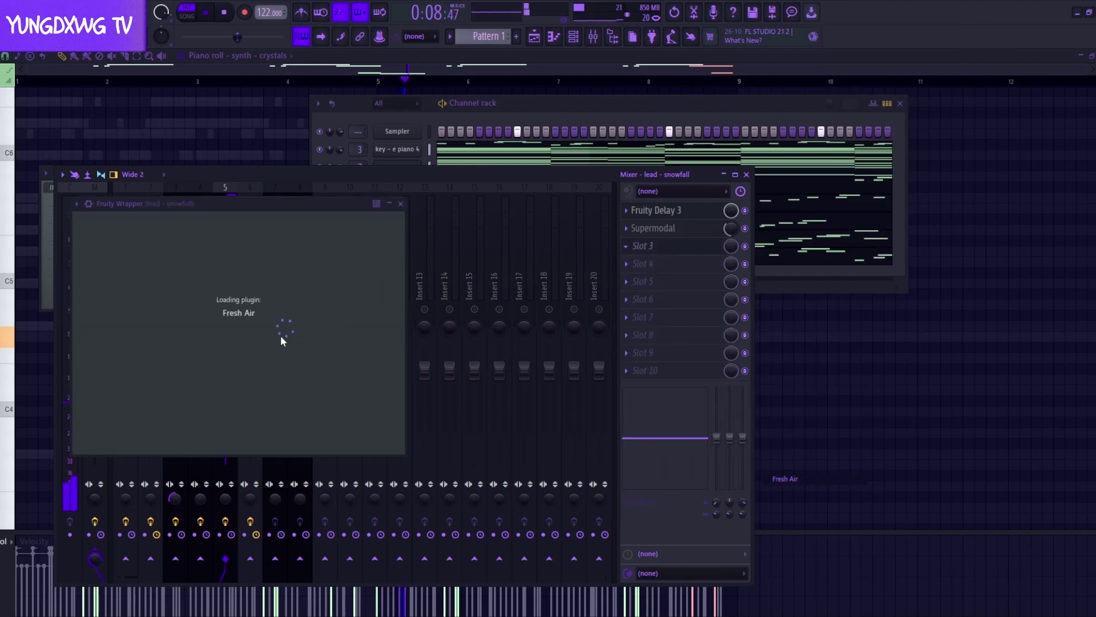
drag(378, 437, 390, 355)
click(494, 203)
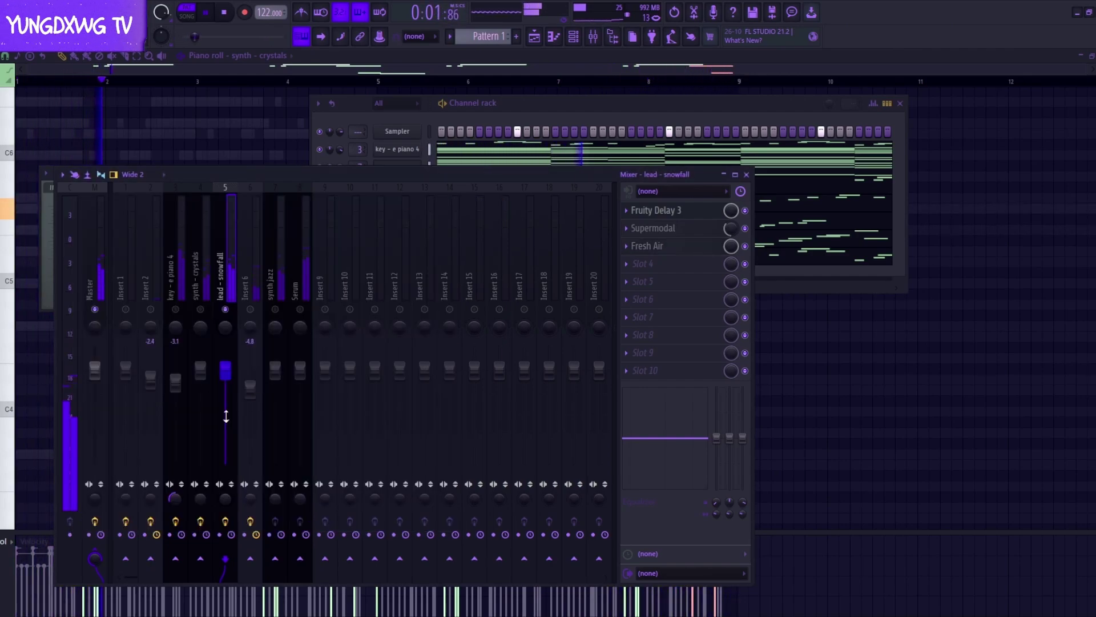
Lower the lead - snowfall fader to -3.1 dB and the synth - crystals fader to -1.8 dB.
drag(225, 390, 203, 380)
click(207, 280)
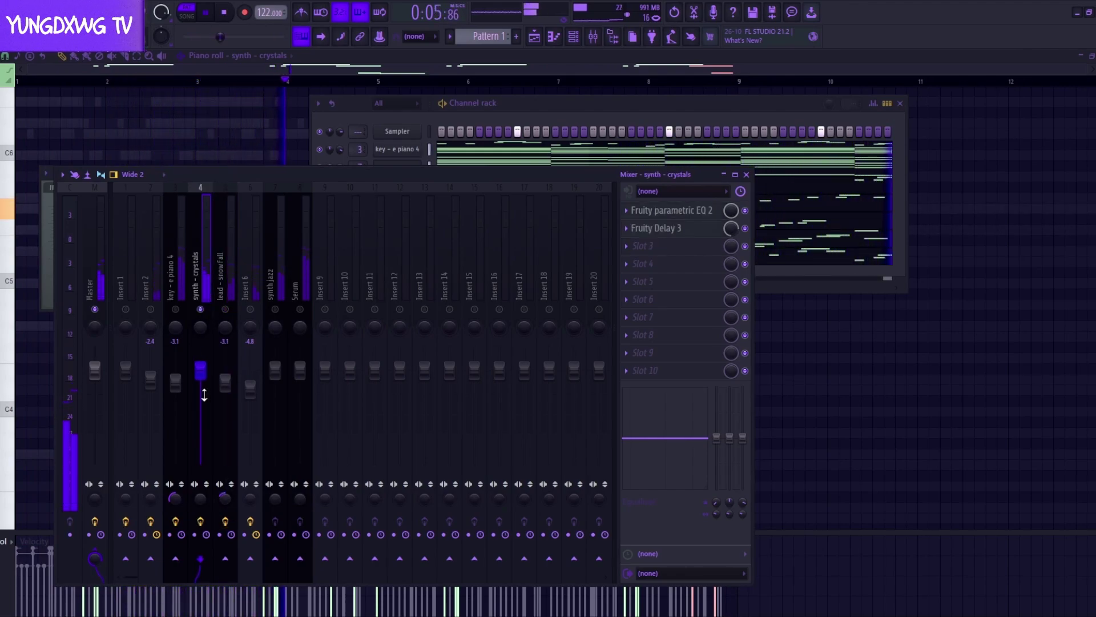
Add Fruity Parametric EQ 2 with a low cut to slot 3 of Insert 6 and lower the insert's fader to -8.3 dB.
click(255, 285)
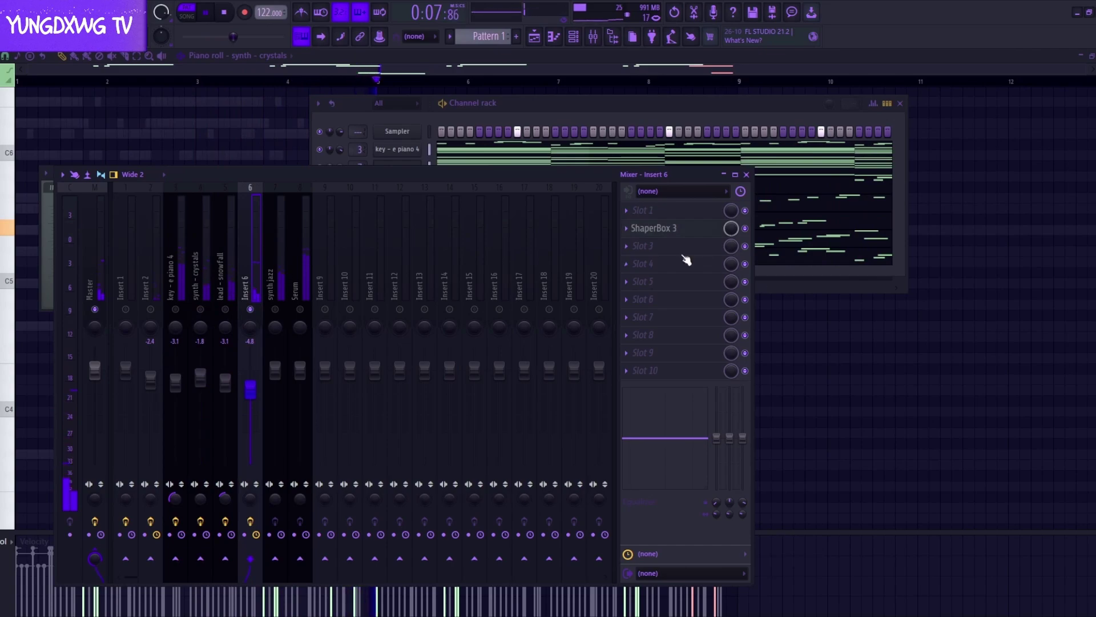
click(656, 262)
click(816, 425)
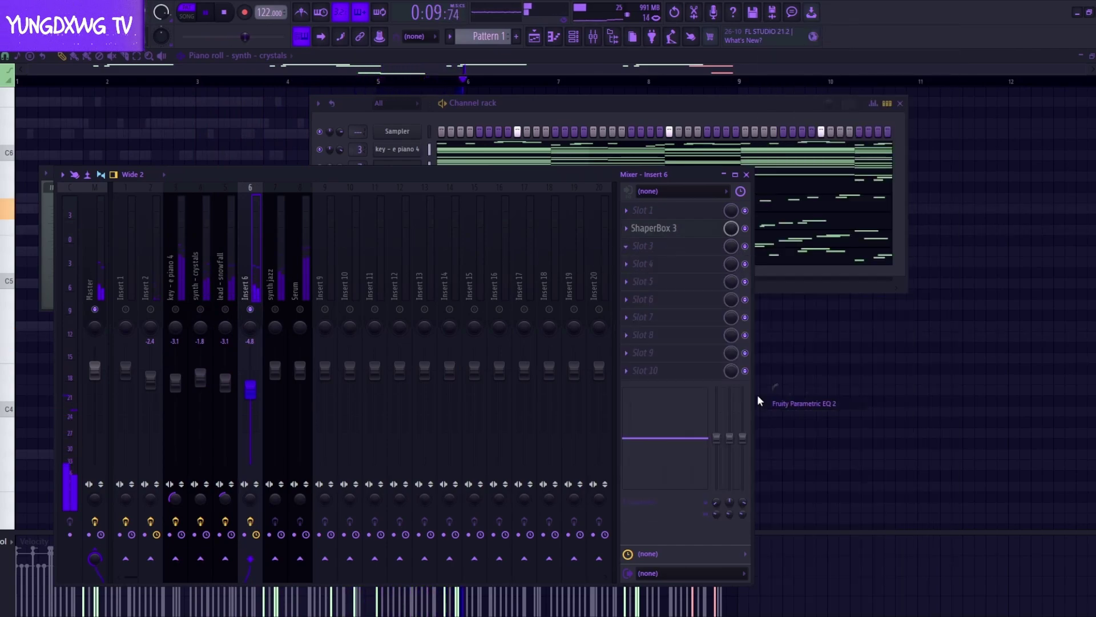
drag(33, 211, 67, 282)
click(330, 112)
click(365, 185)
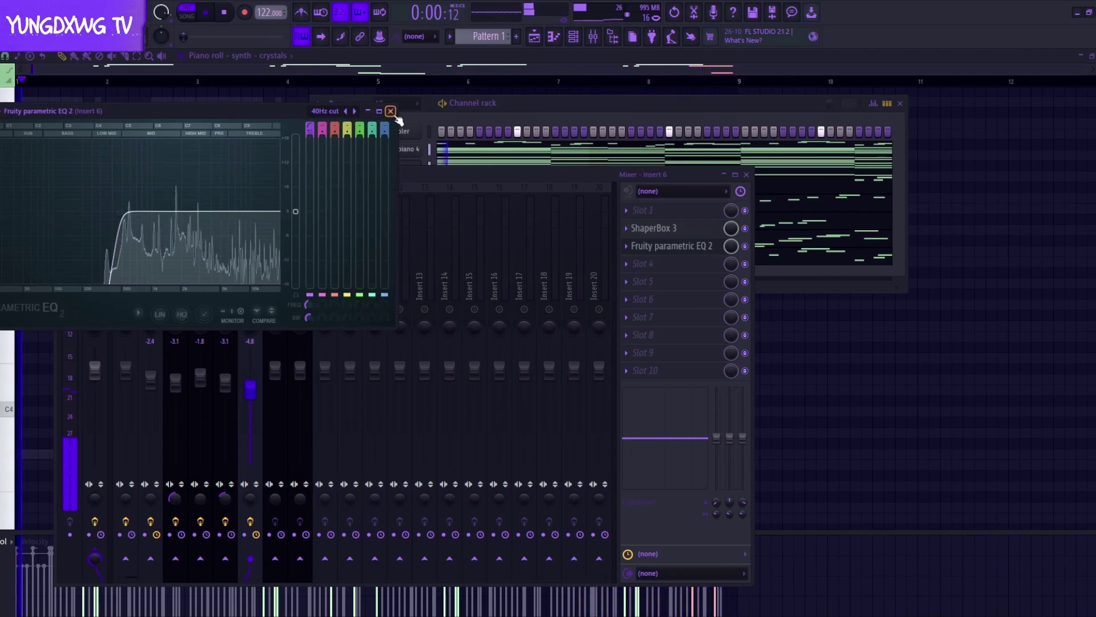
click(391, 111)
drag(249, 392, 249, 403)
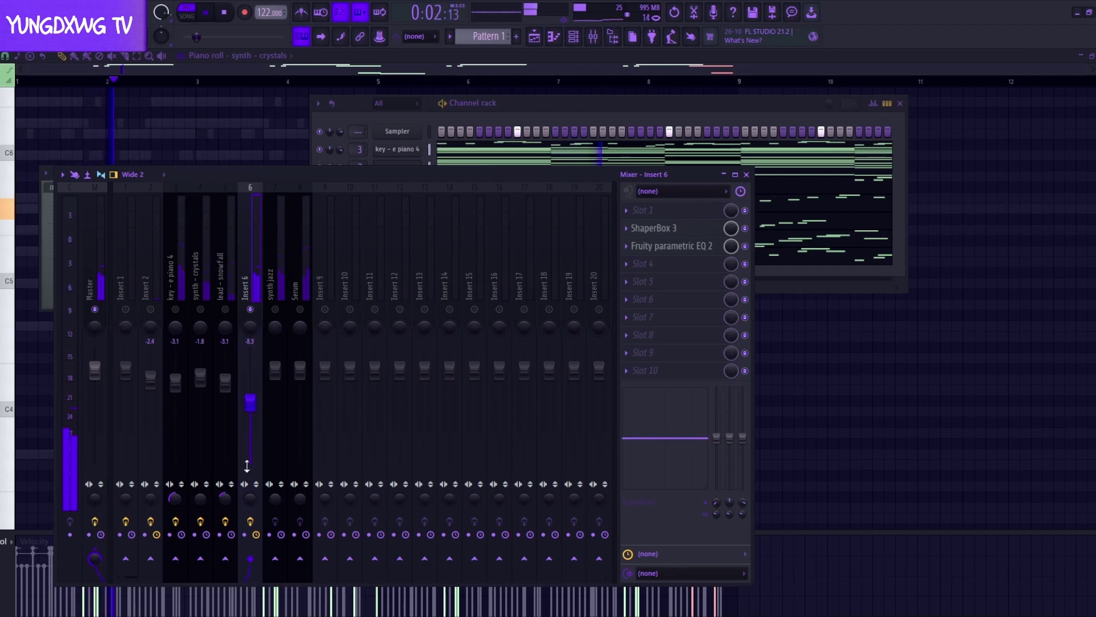
Add Fruity Parametric EQ 2 to slot 1 of the synth jazz insert, roll off its low frequencies and close the effect window.
click(283, 262)
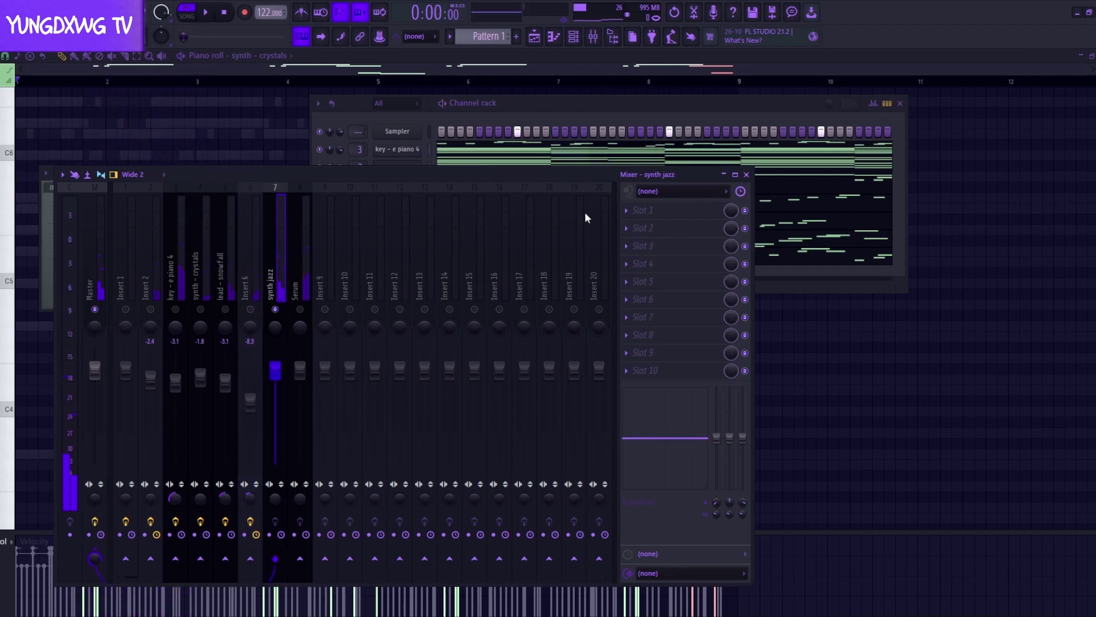
click(666, 220)
click(830, 404)
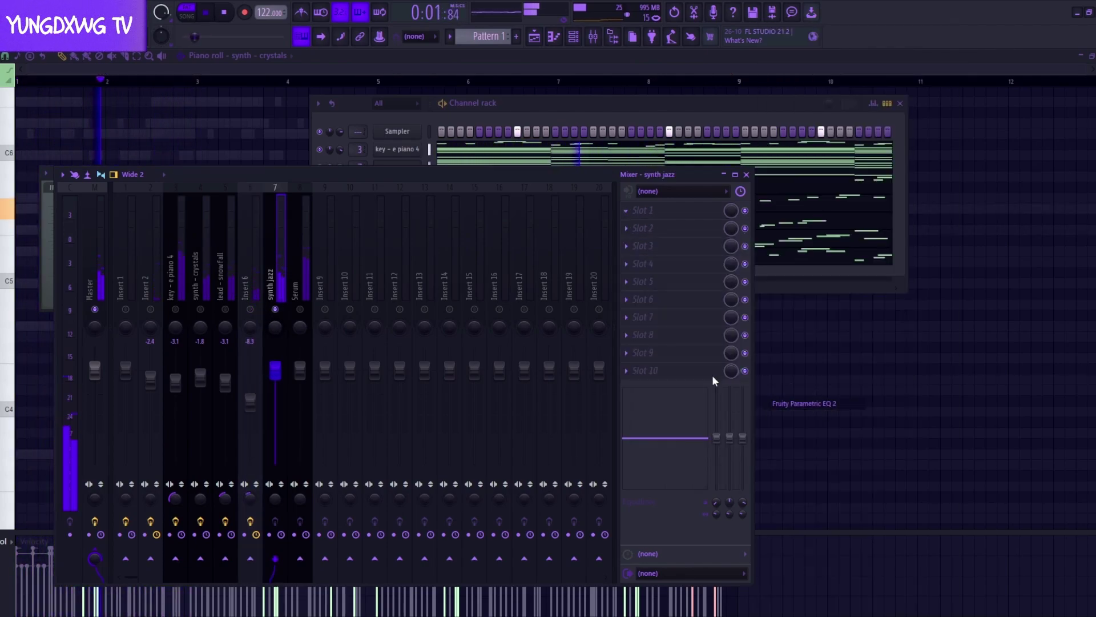
drag(67, 211, 51, 245)
click(390, 111)
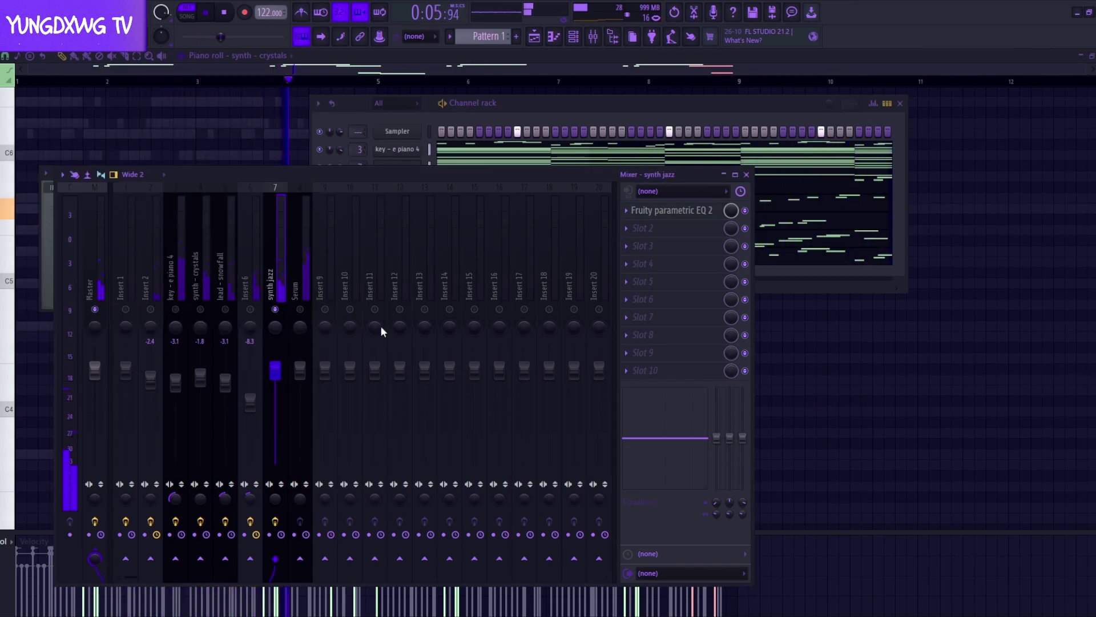
Select the Serum insert, unsolo it to play all tracks from the start, and close the mixer and Fruity Delay 3 windows.
click(299, 286)
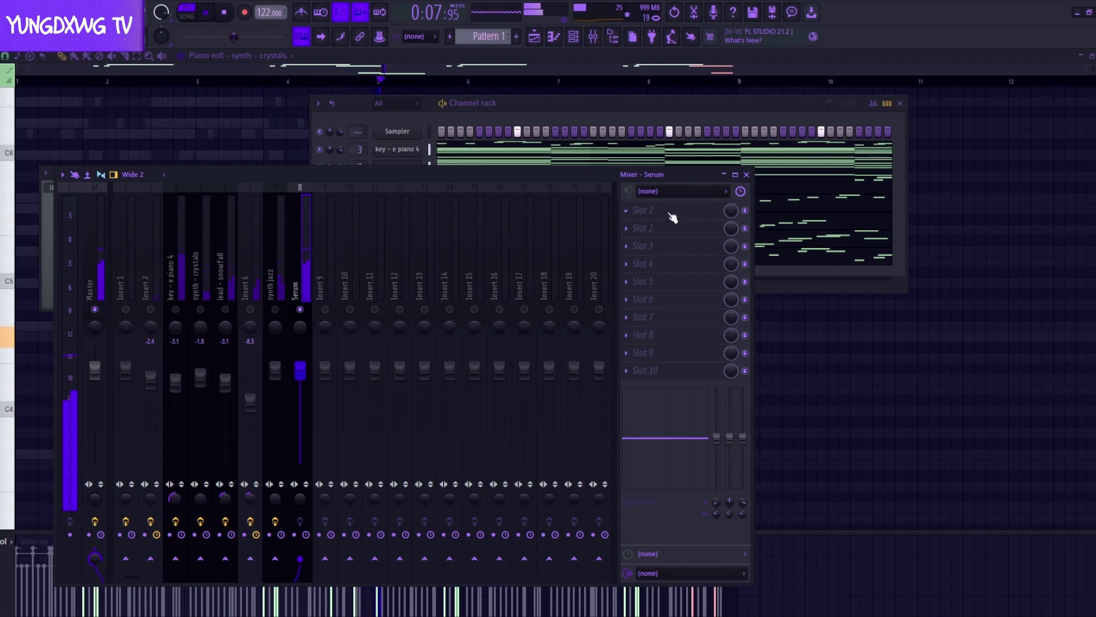
right_click(300, 309)
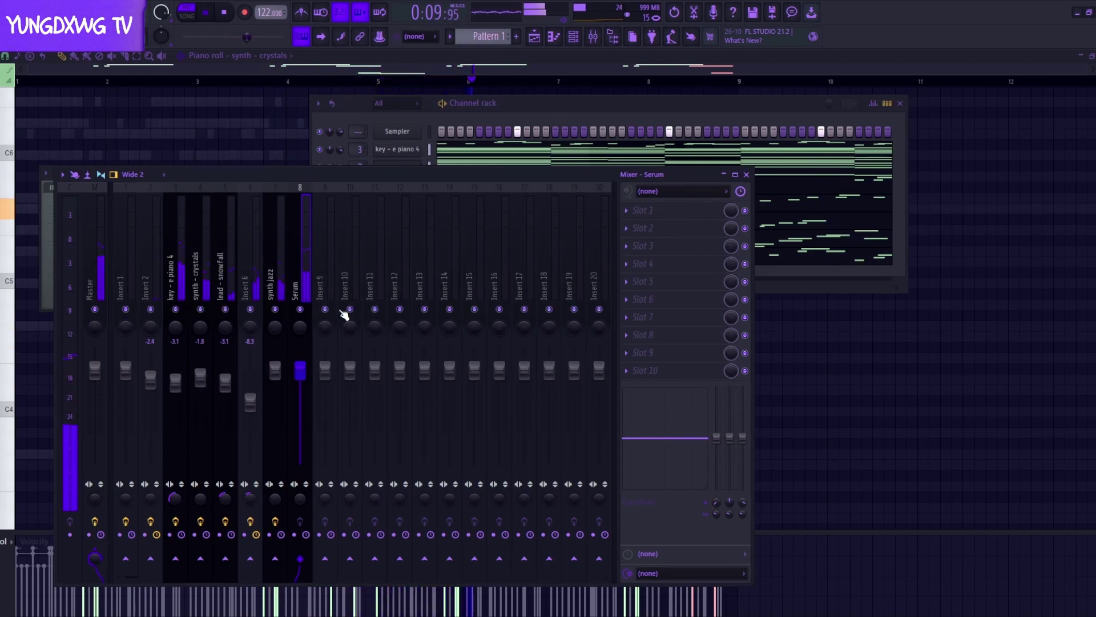
key(space)
key(space)
click(747, 175)
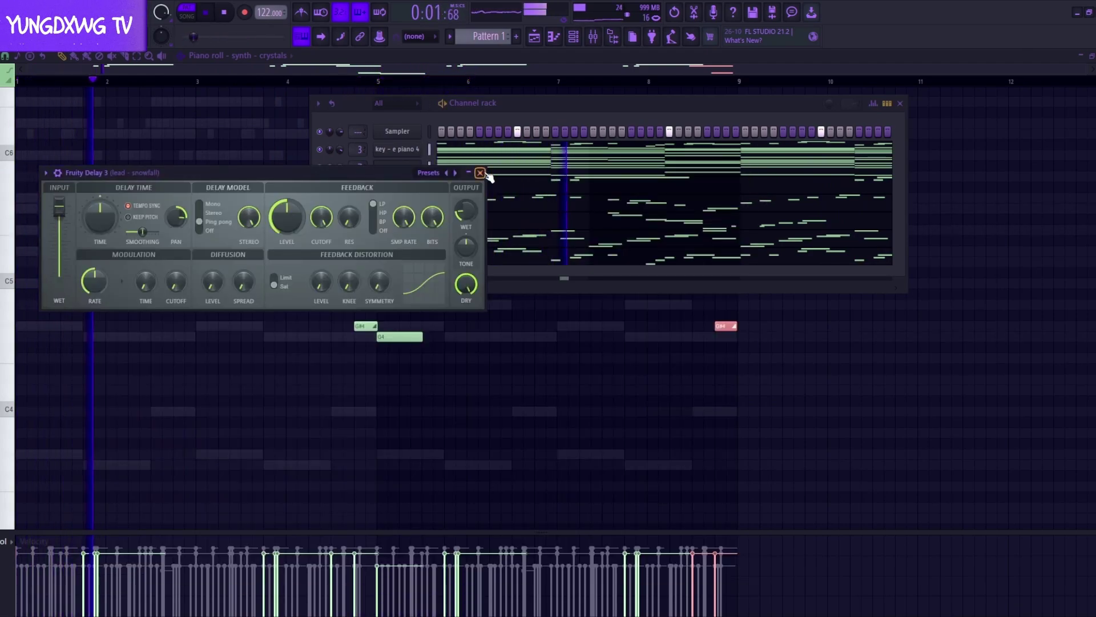
click(480, 174)
Change the Serum channel's preset to LD - Lone while the loop plays, close the instrument and stop playback.
click(399, 258)
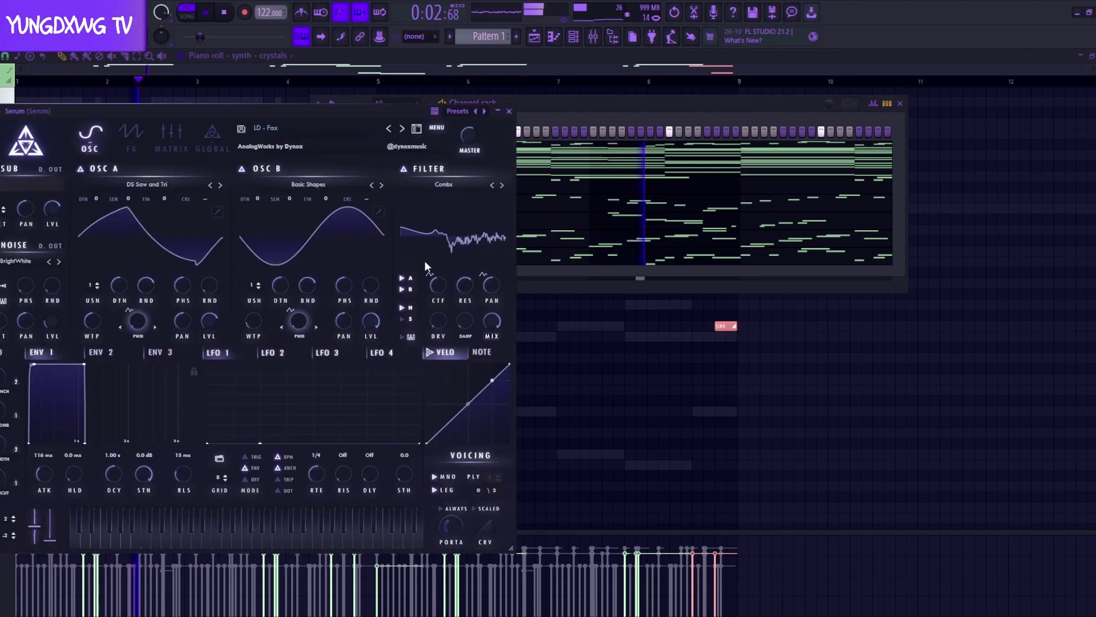
click(403, 127)
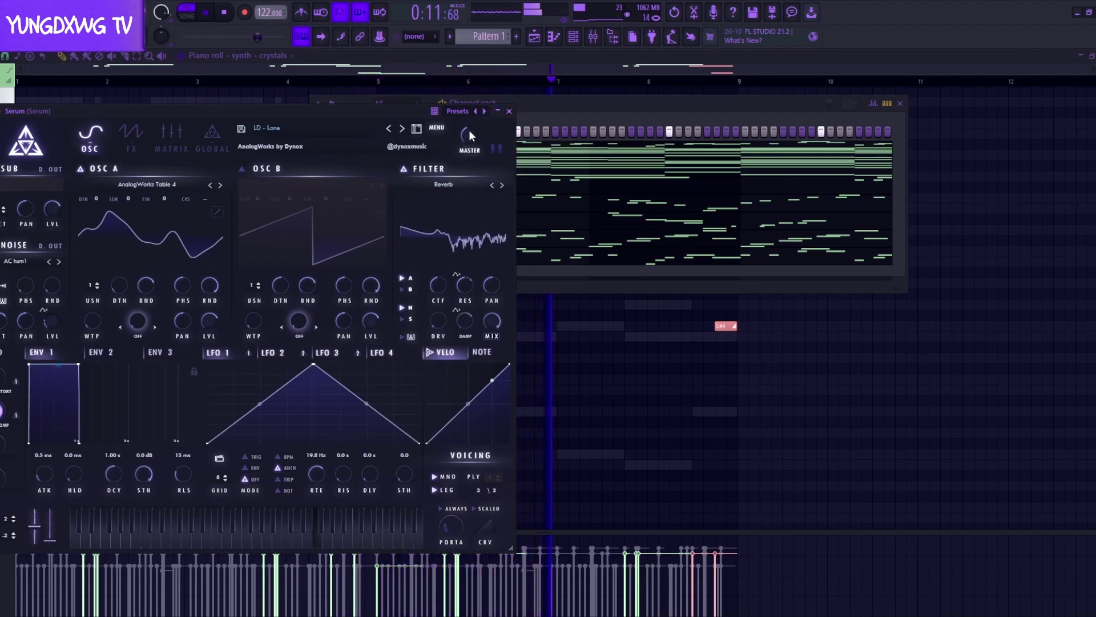
click(508, 111)
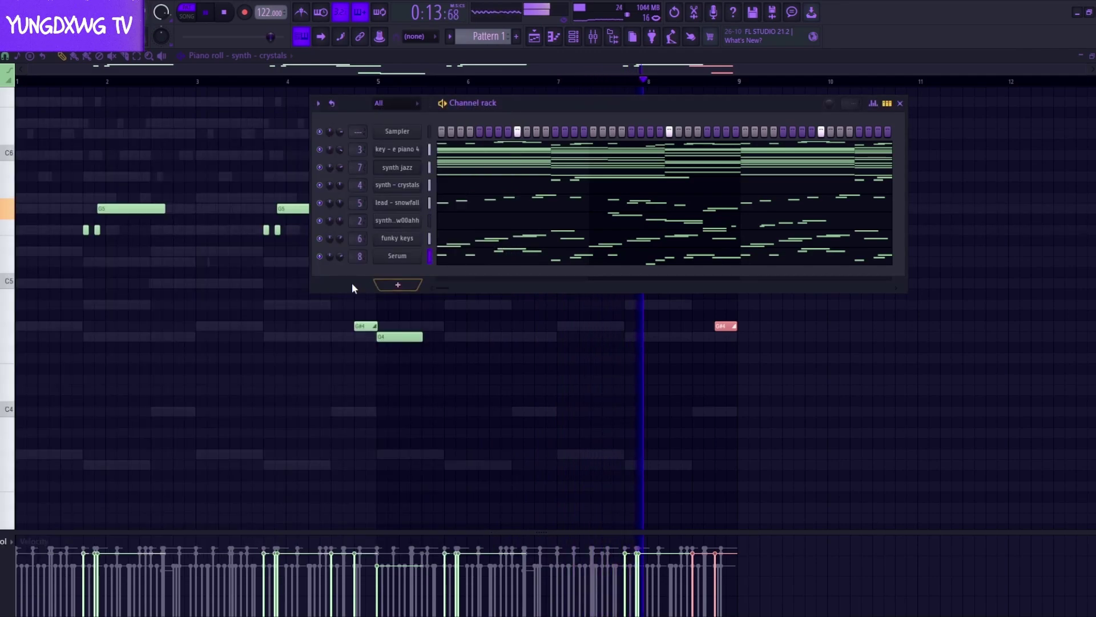
key(space)
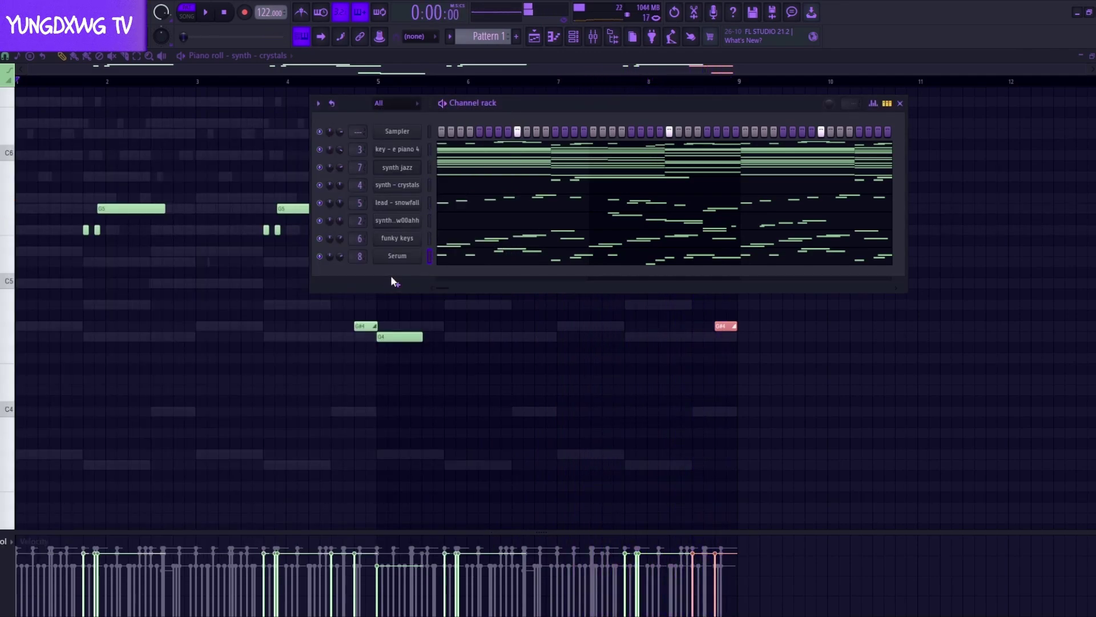
click(393, 280)
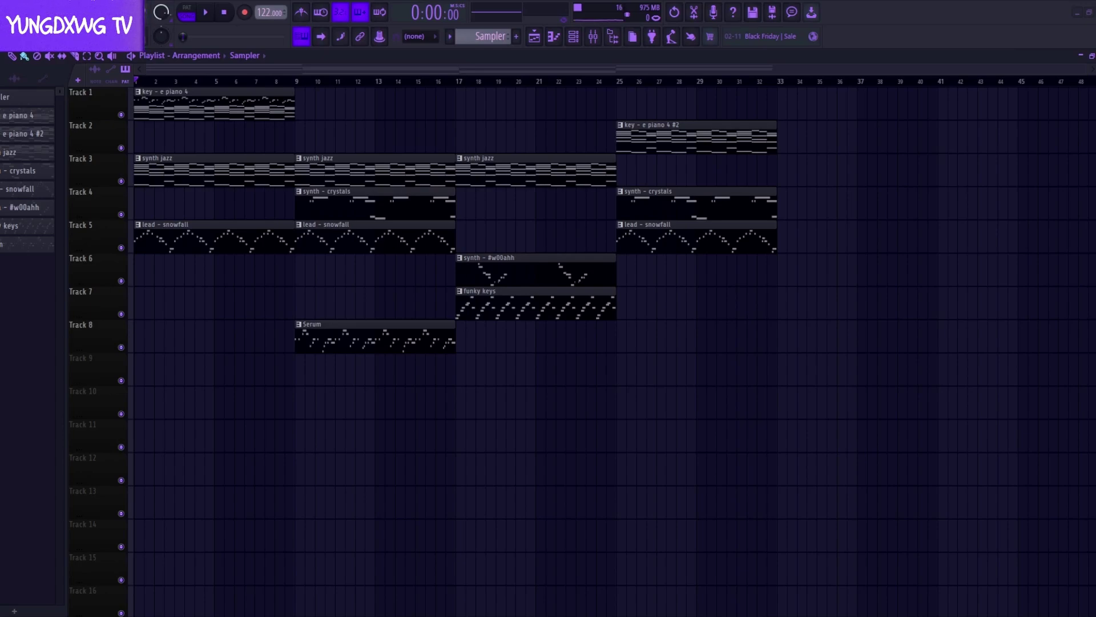
Open the mixer over the playlist, play the arrangement and add Fruity Parametric EQ 2 to slot 1 of the soloed synth jazz insert.
click(596, 39)
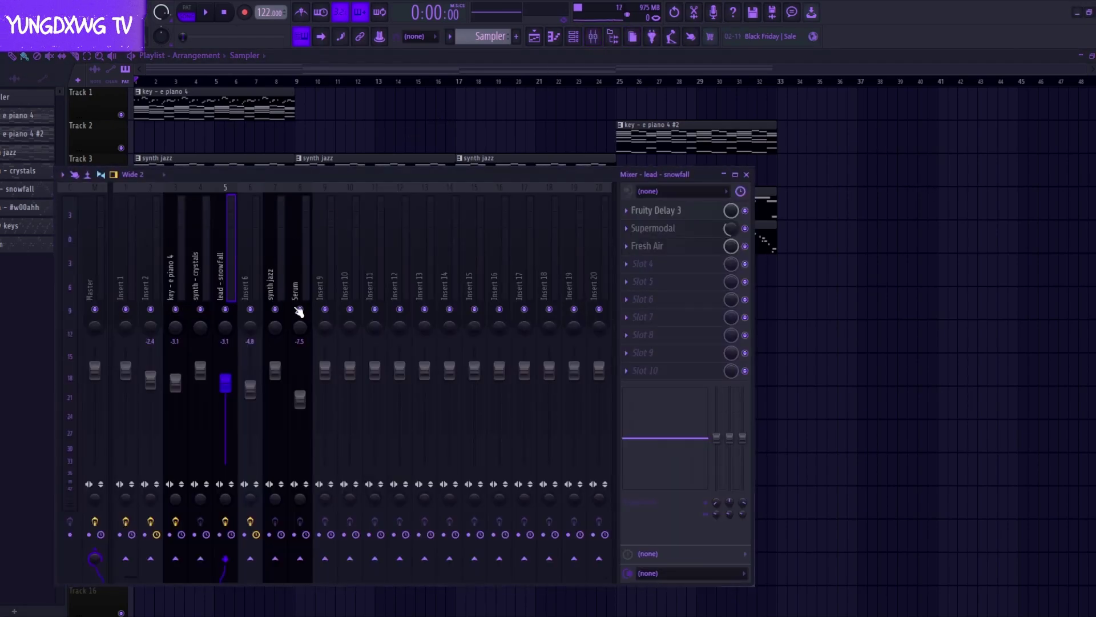
drag(286, 176, 432, 120)
key(space)
click(311, 342)
click(777, 161)
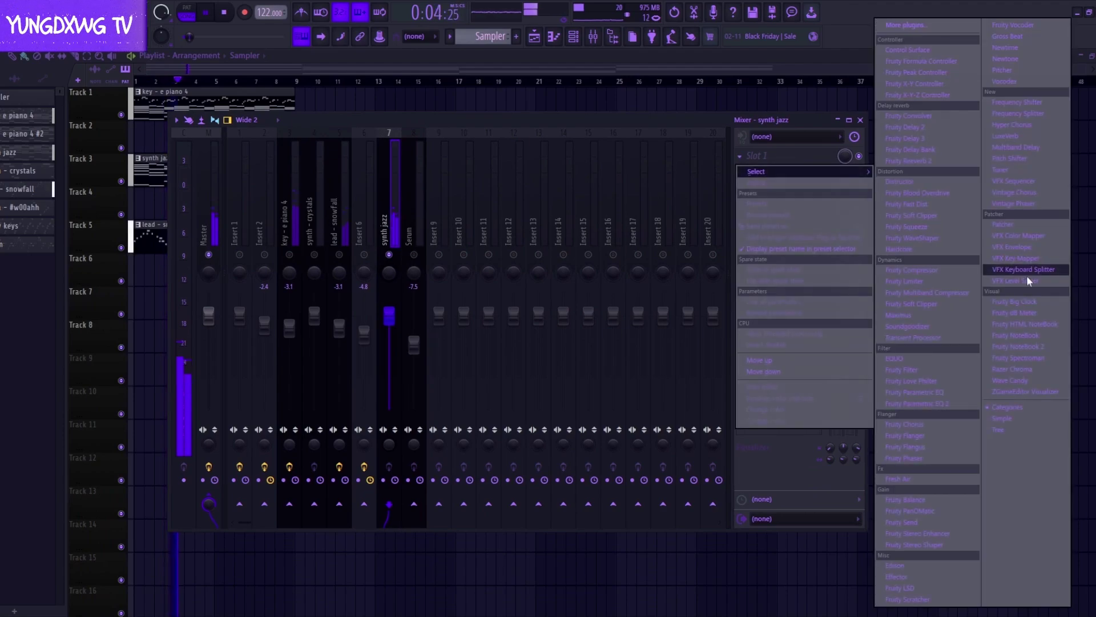
click(920, 403)
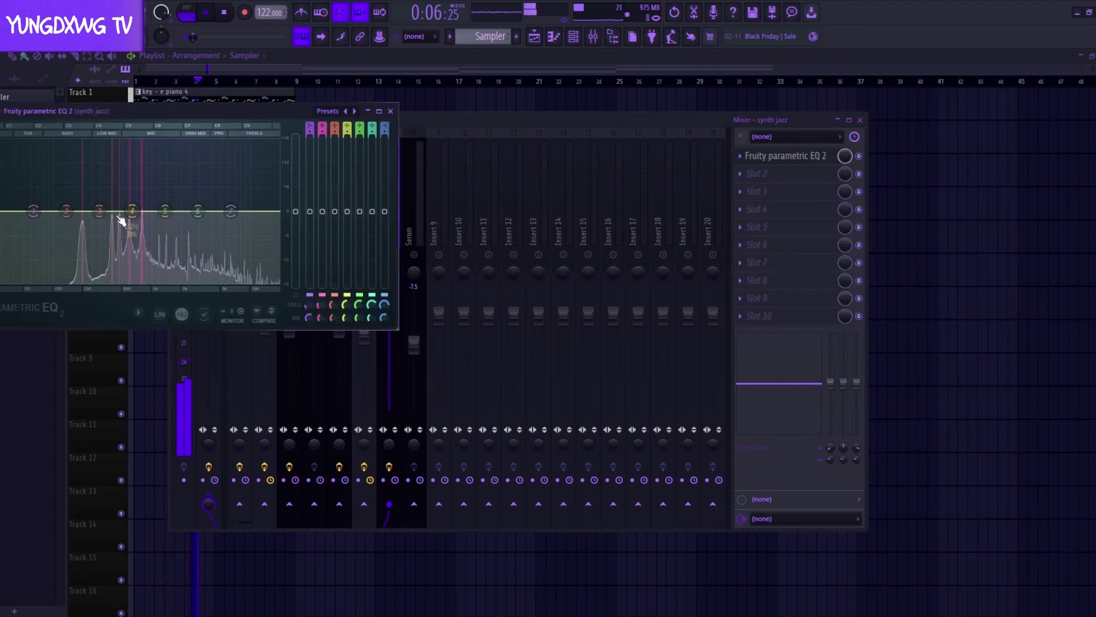
Roll off the synth jazz lows, reduce its highs and sweep a narrow boost on band 4 through the midrange.
drag(36, 215, 69, 218)
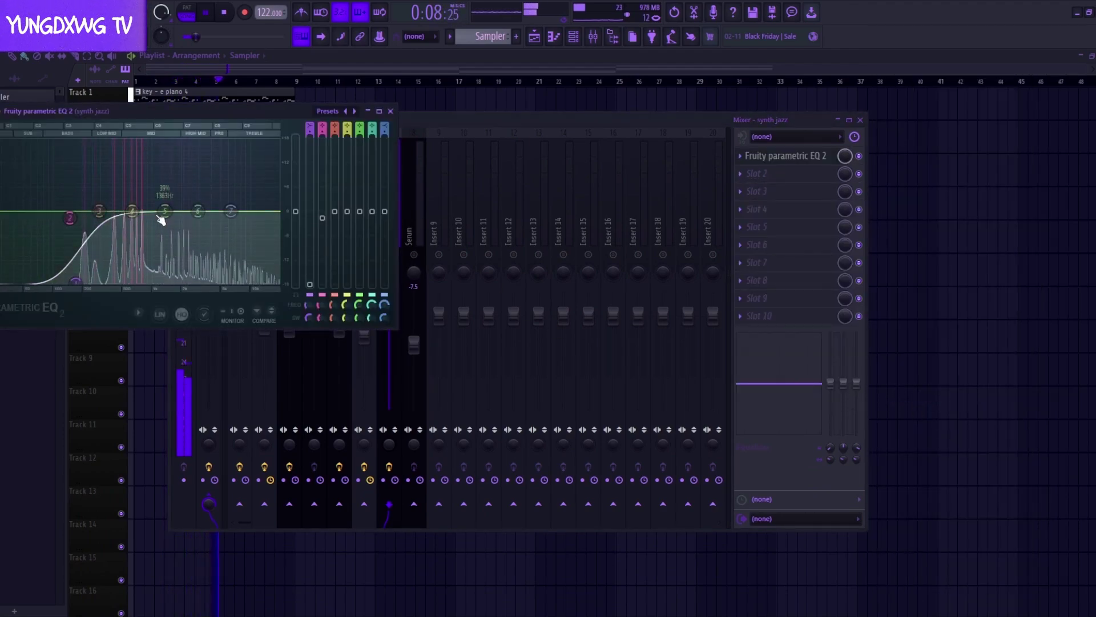
drag(231, 211, 137, 236)
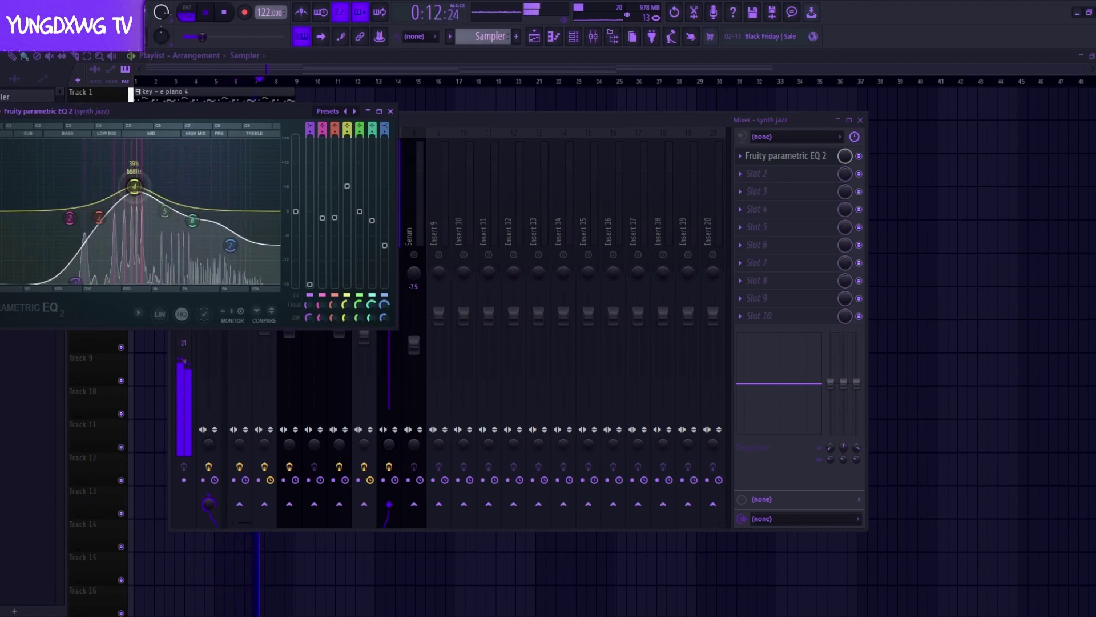
drag(136, 182, 138, 158)
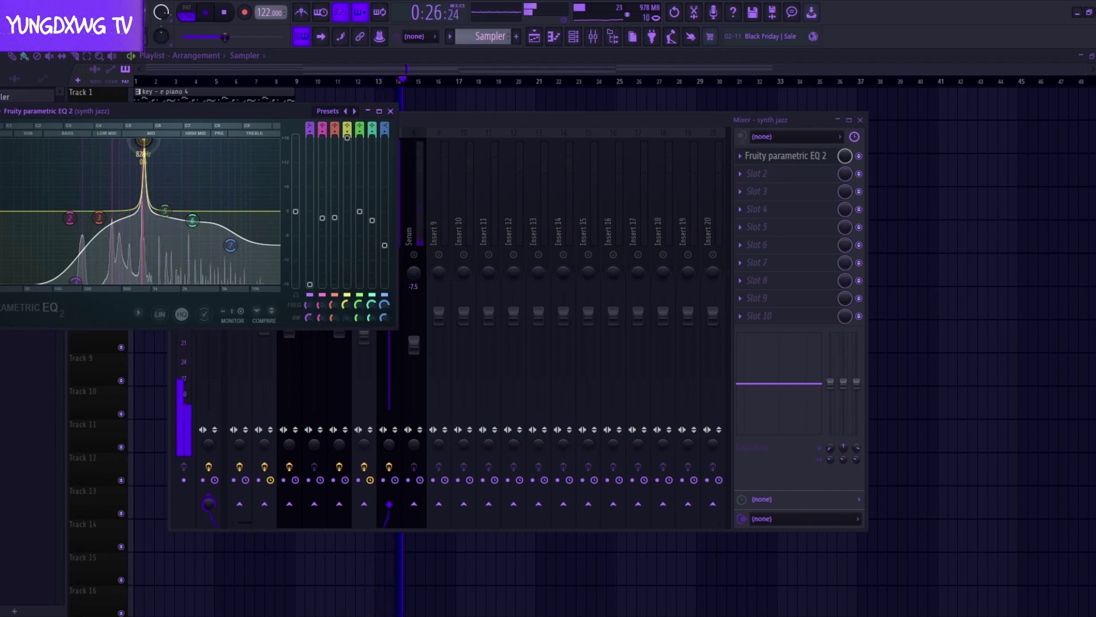
Pull the narrow fourth EQ band near 820 Hz on the synth jazz track down to a slight cut and close the equalizer.
mouse_move(143, 140)
mouse_down()
mouse_move(134, 139)
mouse_move(143, 140)
mouse_up()
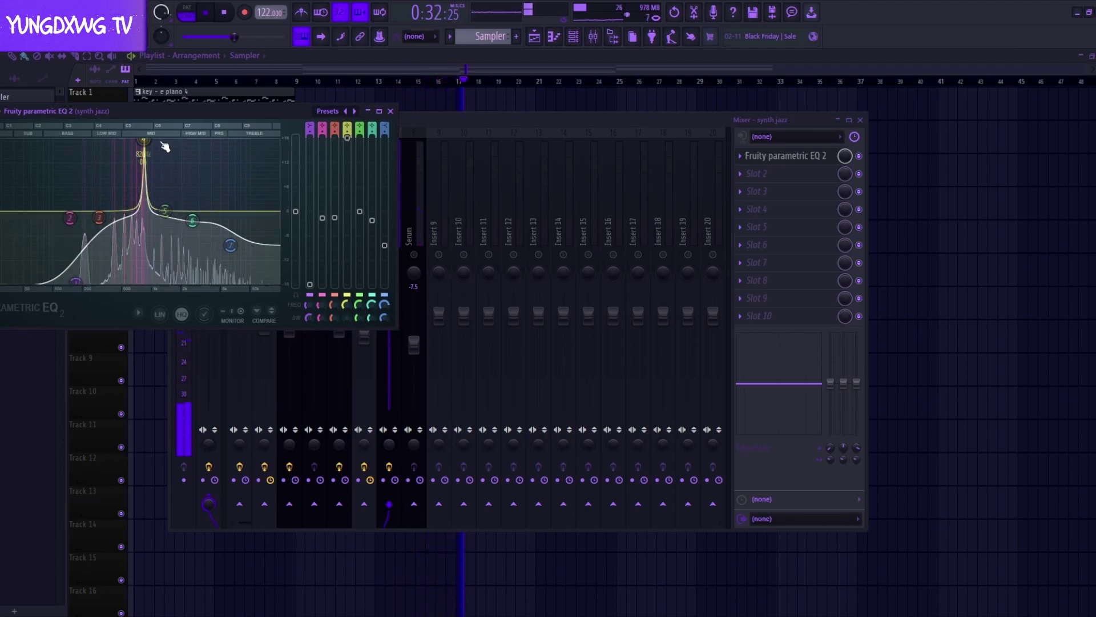
drag(347, 139, 347, 224)
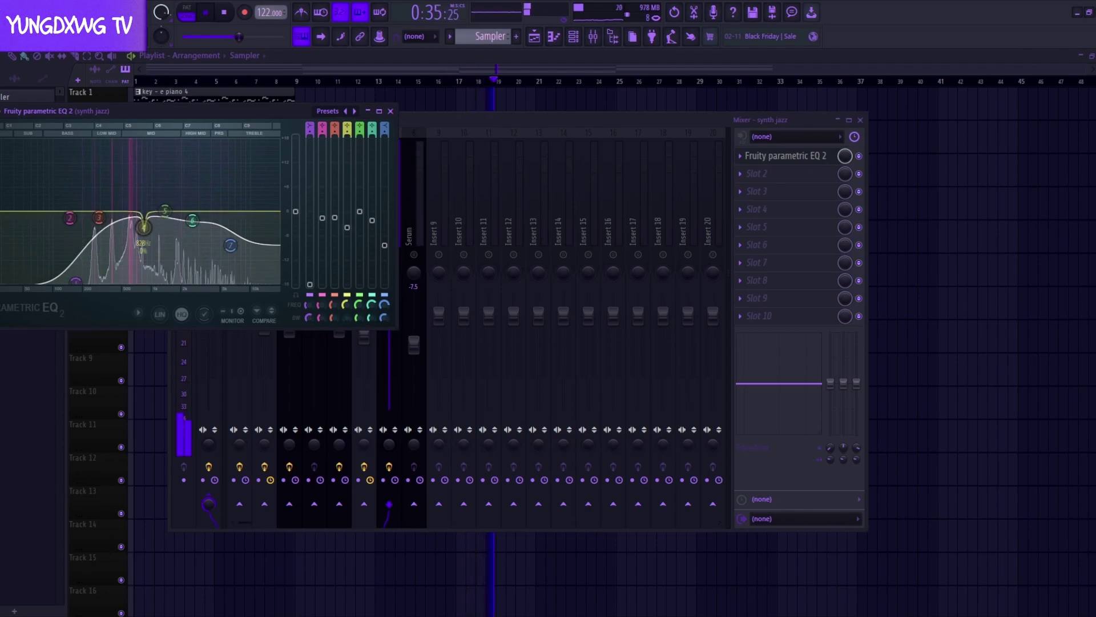
click(390, 111)
Add ValhallaVintageVerb to the second effect slot of the synth jazz track and lower its mix to about 5.5 %.
click(780, 182)
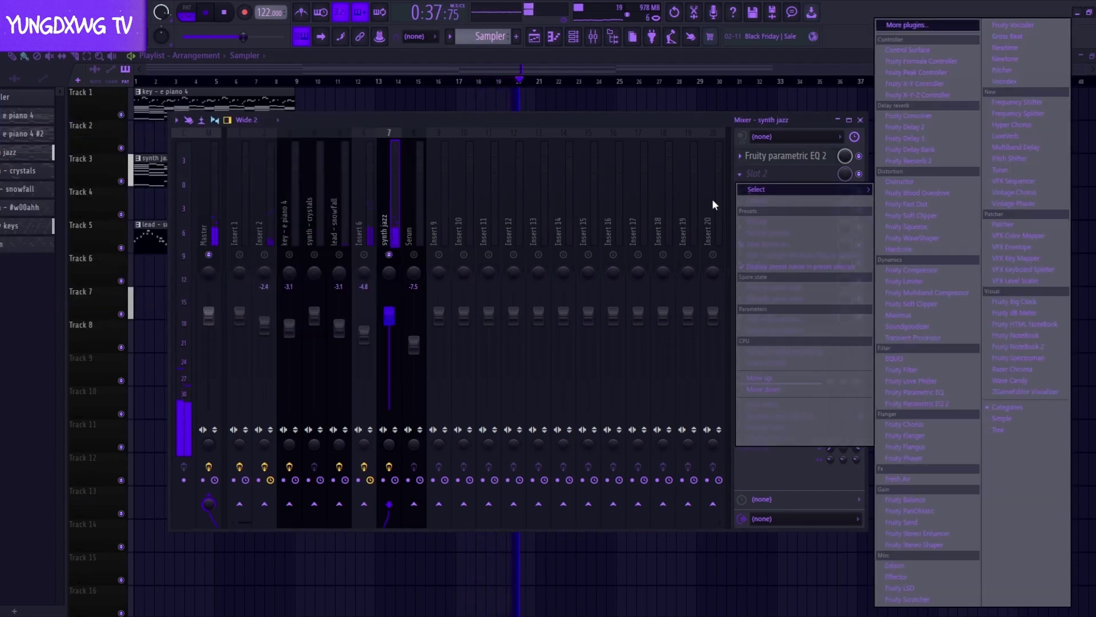
click(925, 27)
text(va)
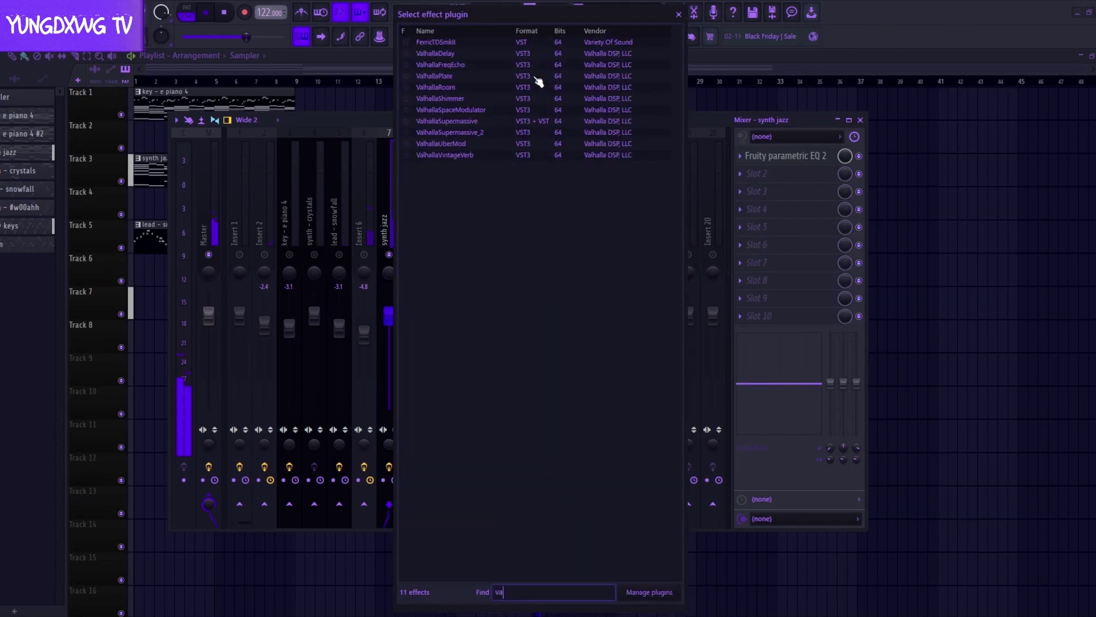
click(464, 156)
drag(34, 223, 32, 231)
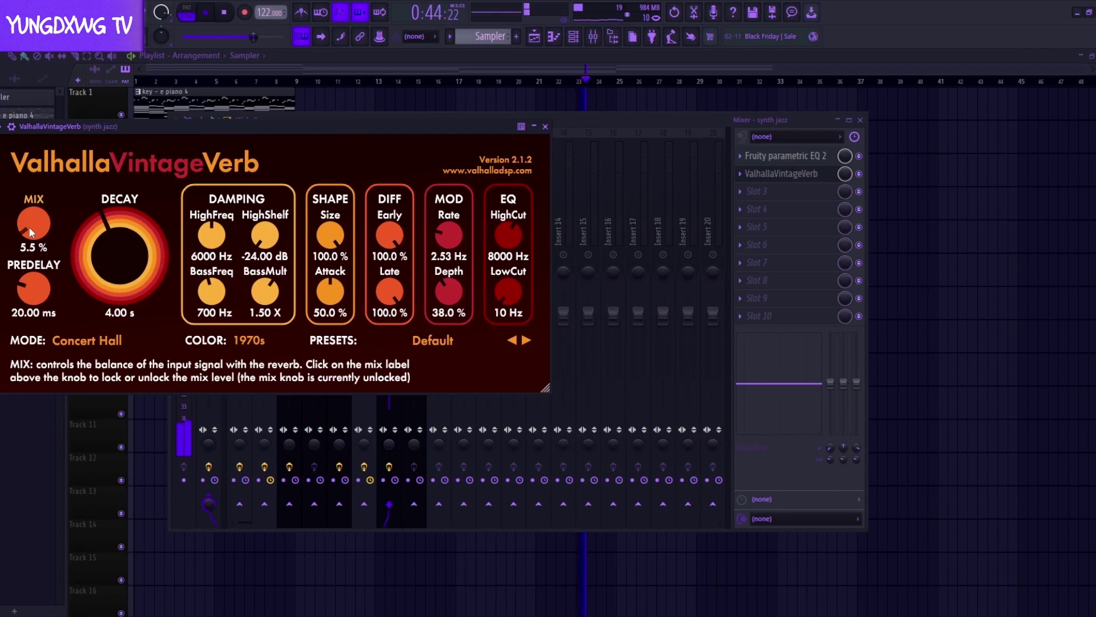
scroll(29, 227, up, 1)
click(545, 127)
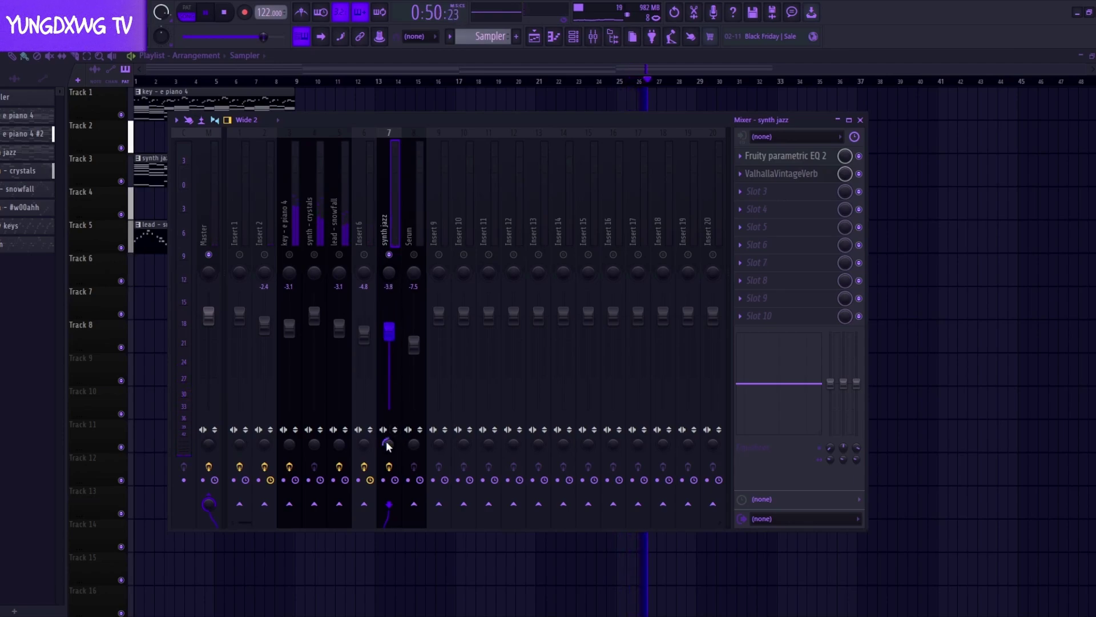
Unsolo the synth jazz mixer track, select the key - e piano 4 track and restart playback of the full arrangement.
right_click(390, 255)
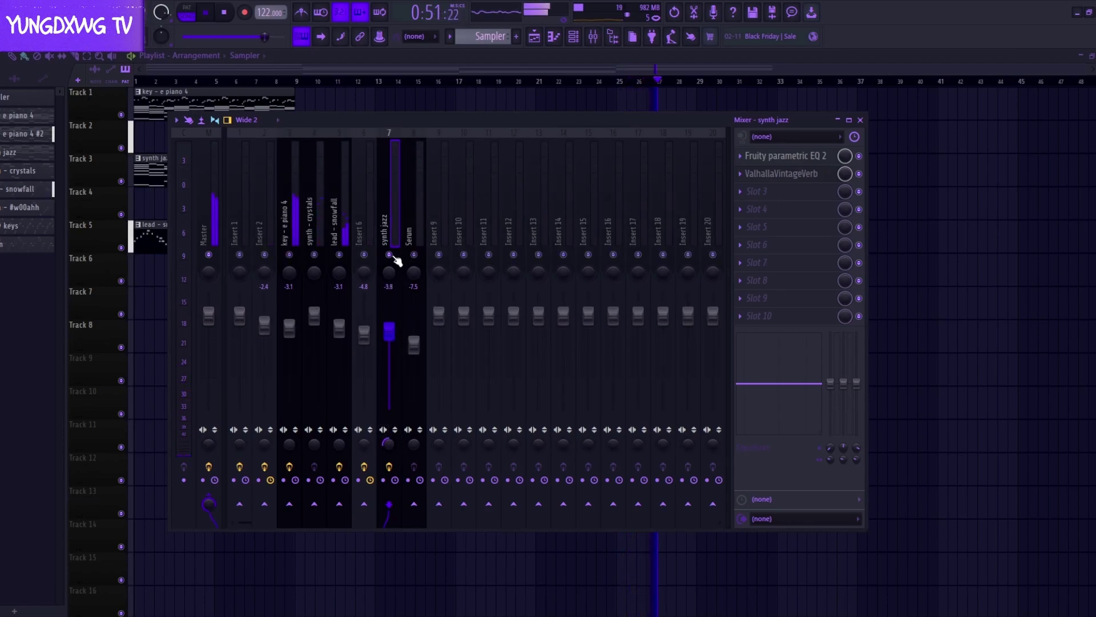
click(287, 237)
key(space)
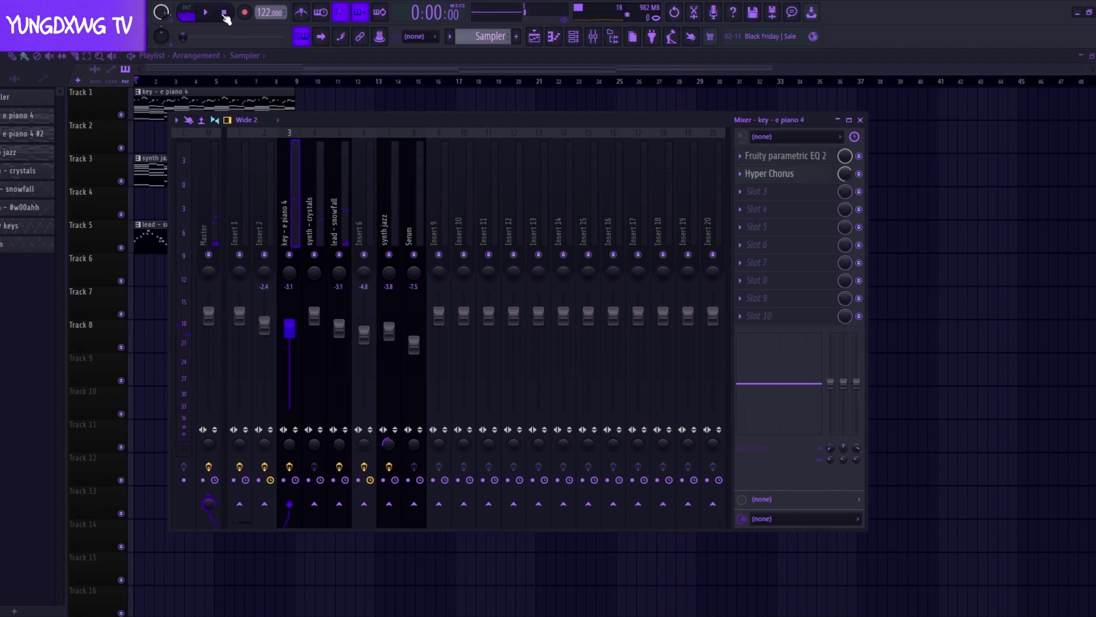
key(space)
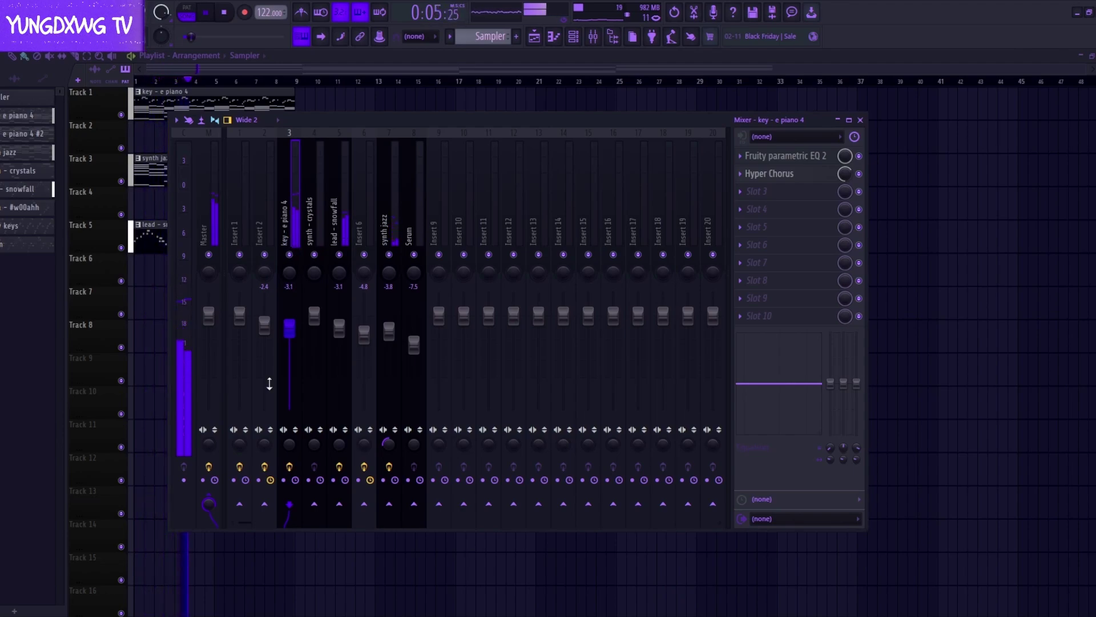
Increase the stereo separation of the key - e piano 4 track, set its volume to -3.7 dB and close the mixer.
drag(289, 447, 289, 465)
drag(294, 332, 295, 335)
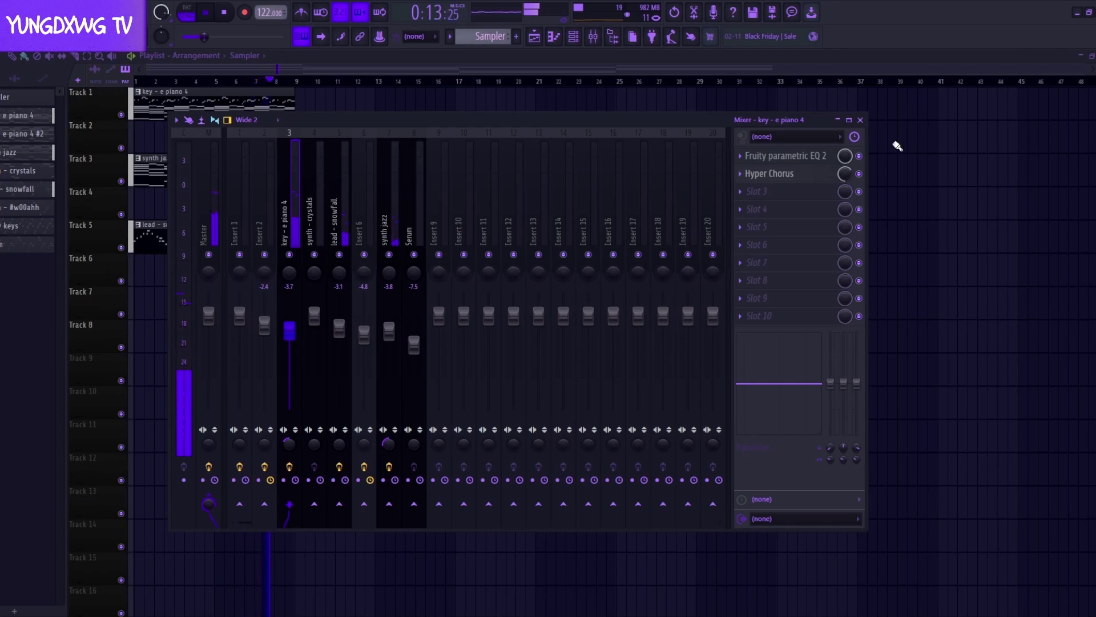
click(860, 120)
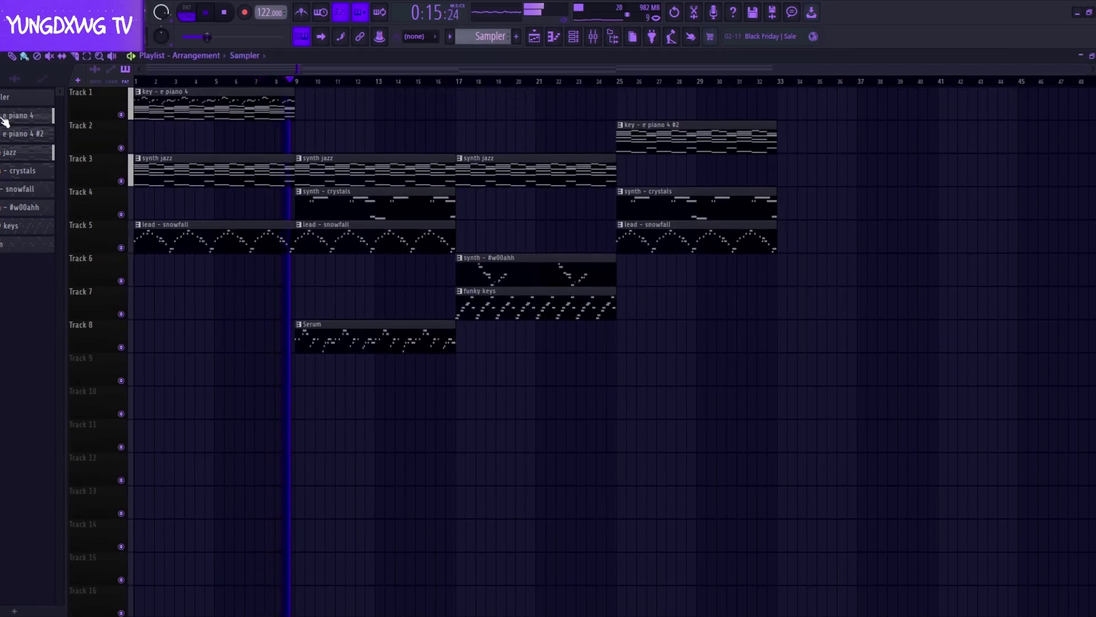
Place the Sampler pattern on Track 9 at bar 1 and clone the Sampler channel in the channel rack.
drag(12, 97, 199, 350)
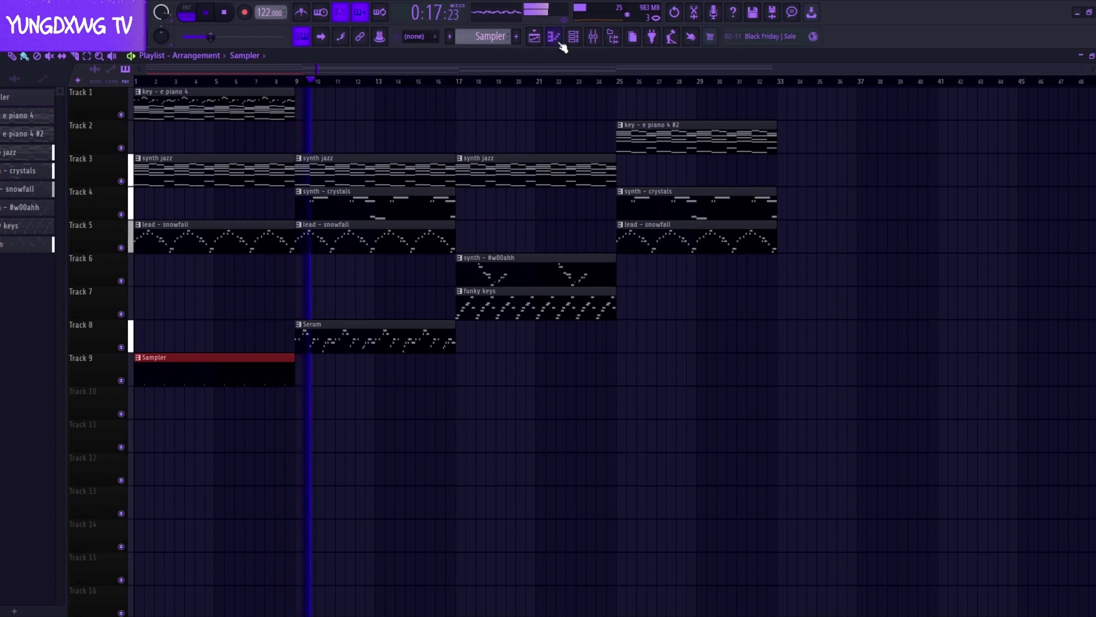
click(573, 36)
right_click(223, 129)
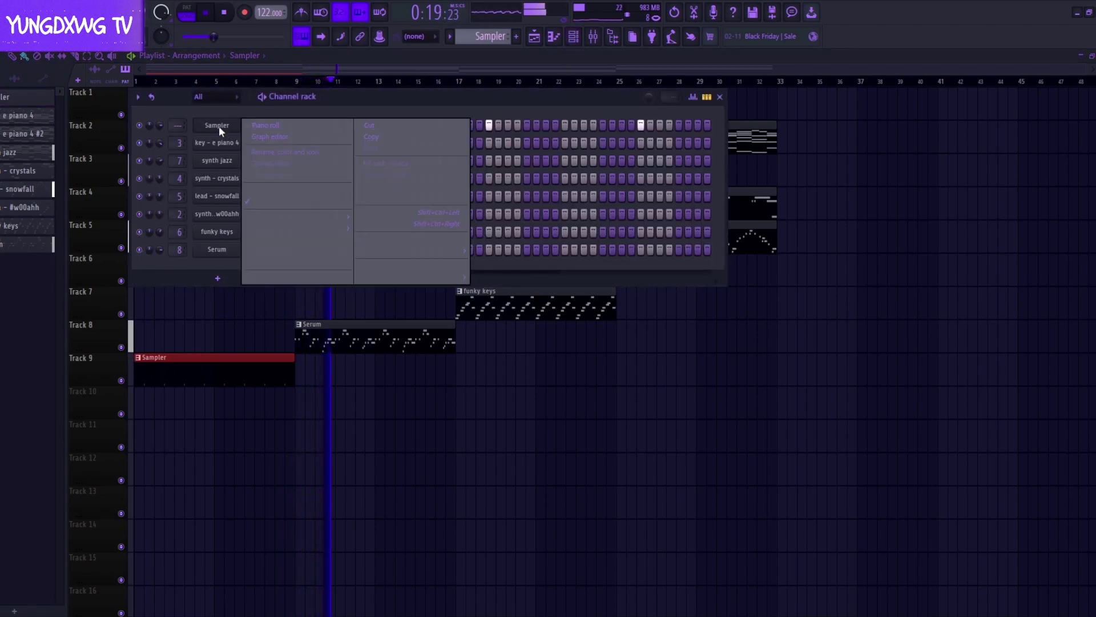
click(274, 249)
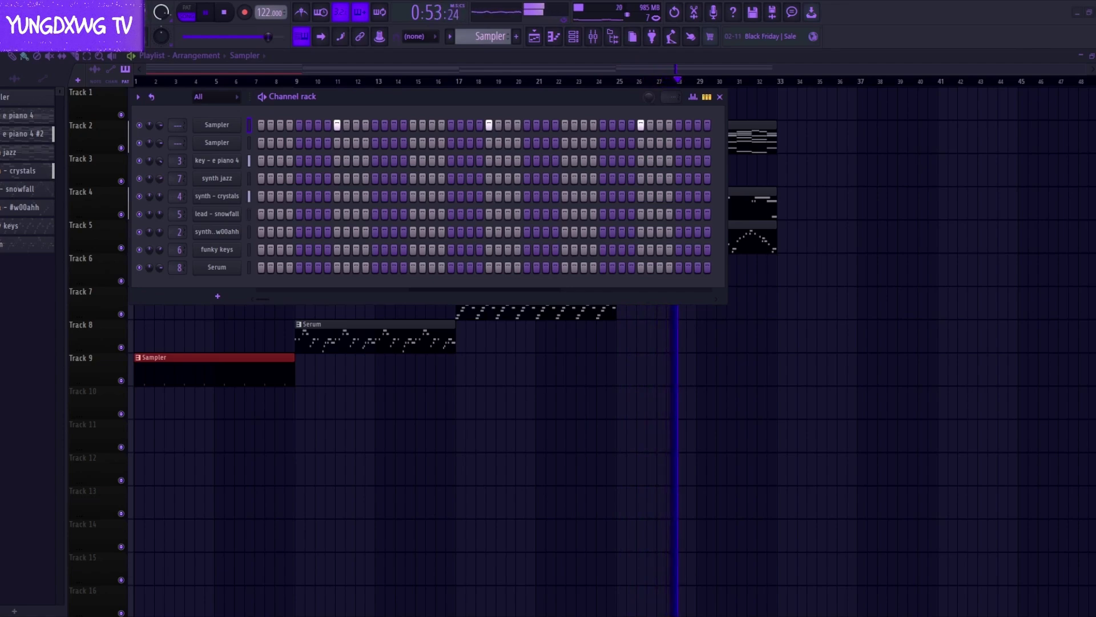
Load the Clap - Ladybug sample into the first Sampler channel and restart playback.
drag(1, 124, 217, 125)
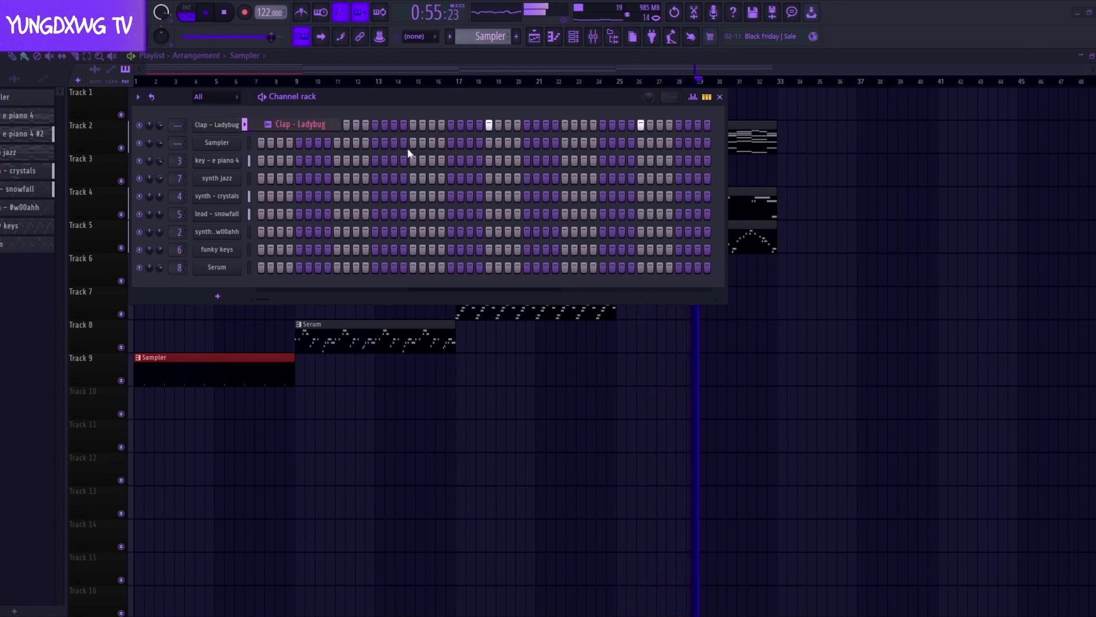
key(space)
key(space)
Duplicate the Sampler clip on Track 9 three times so it runs from bar 1 to bar 33.
key(F6)
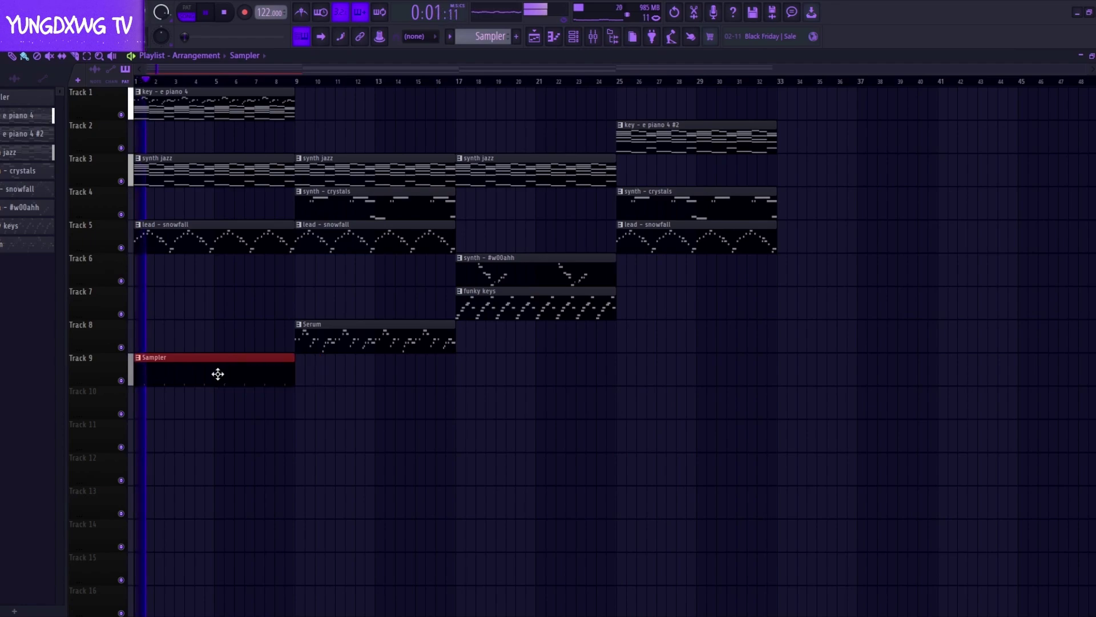
key(ctrl+b)
key(ctrl+b)
key(ctrl+b)
Open the Clap - Ladybug channel in the piano roll, zoomed in on the first bars, and restart playback.
click(574, 36)
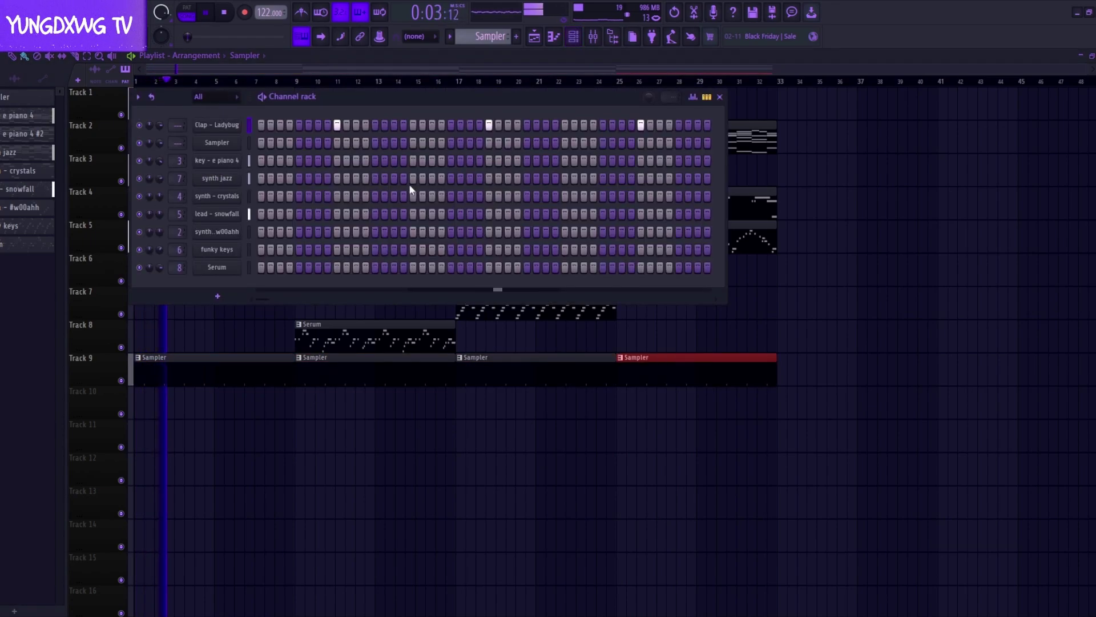
right_click(227, 132)
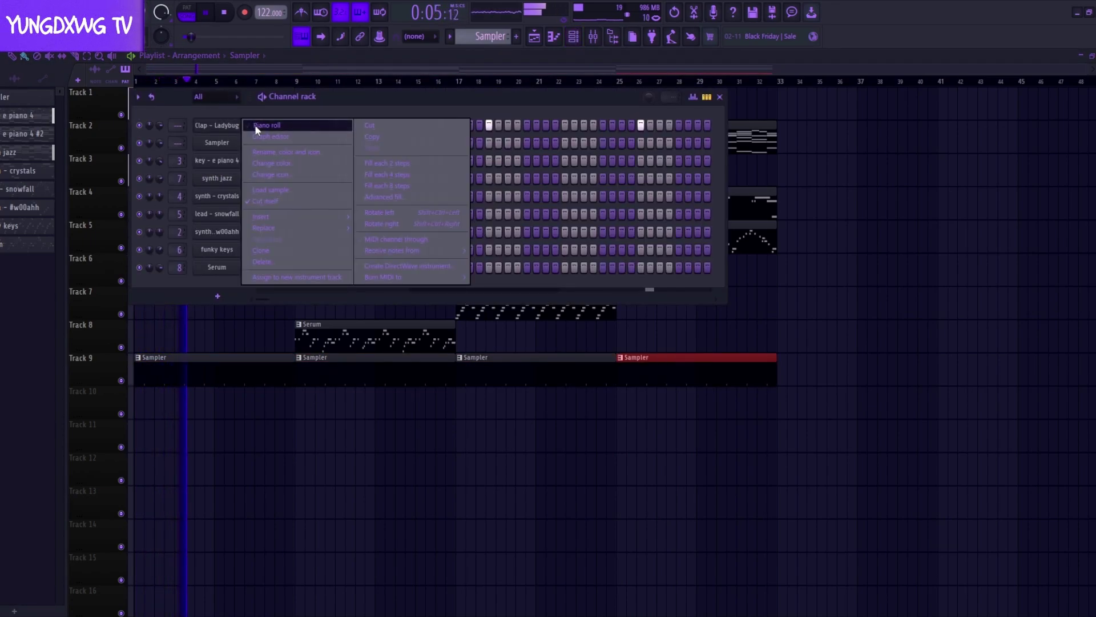
click(255, 124)
scroll(13, 455, up, 3)
key(space)
key(space)
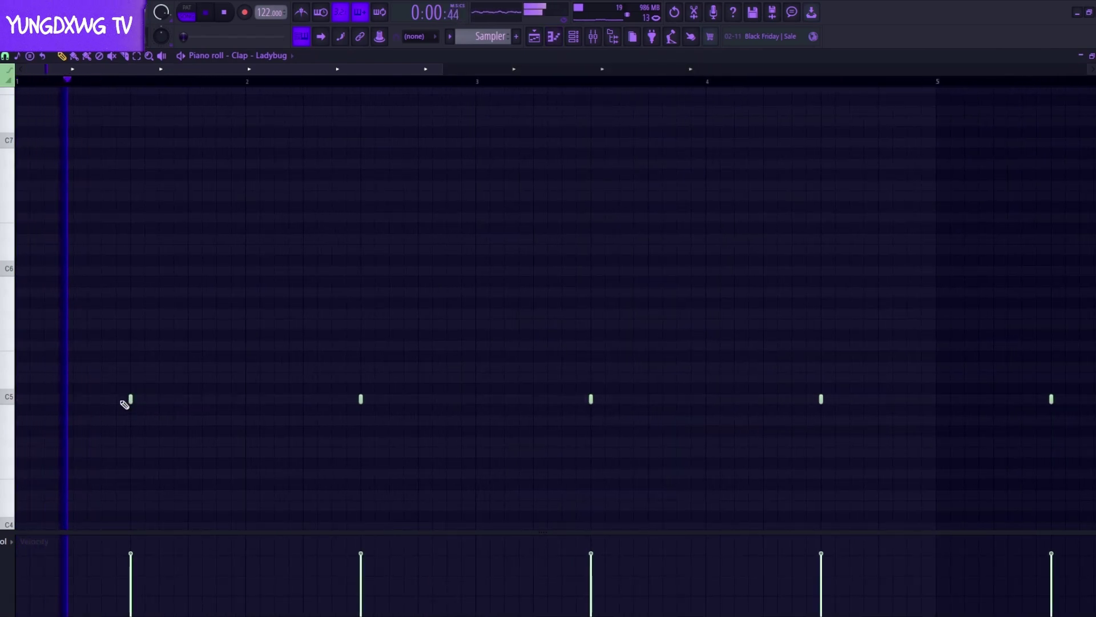
Add an extra C5 clap note in bar 1, place it just before bar 2 and replay the pattern.
key(space)
key(space)
key(space)
key(space)
click(59, 399)
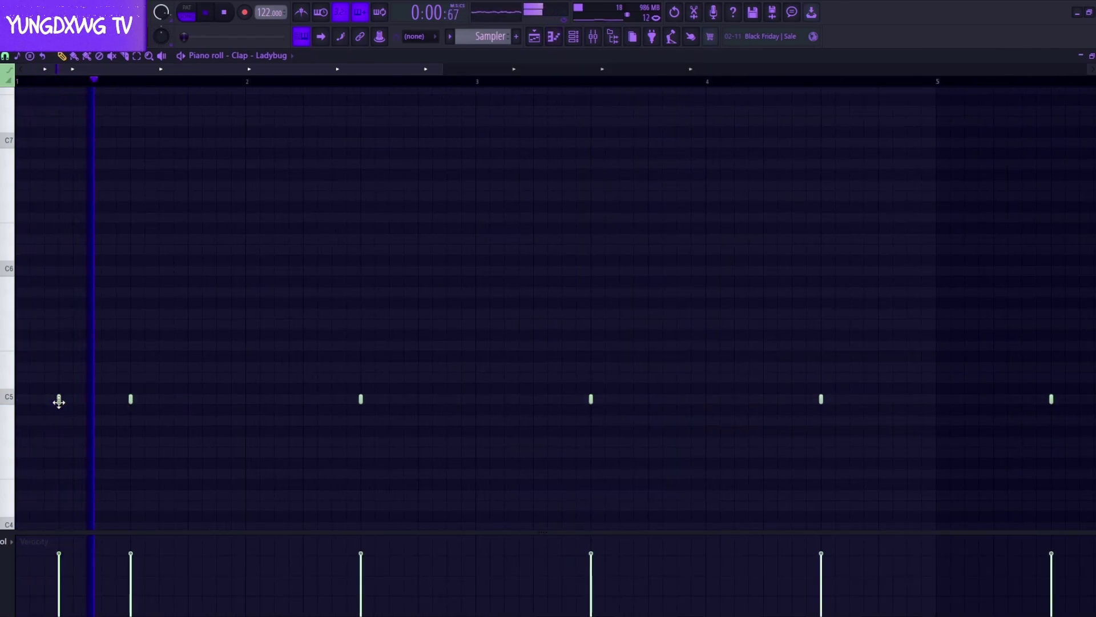
key(space)
key(space)
drag(58, 402, 228, 396)
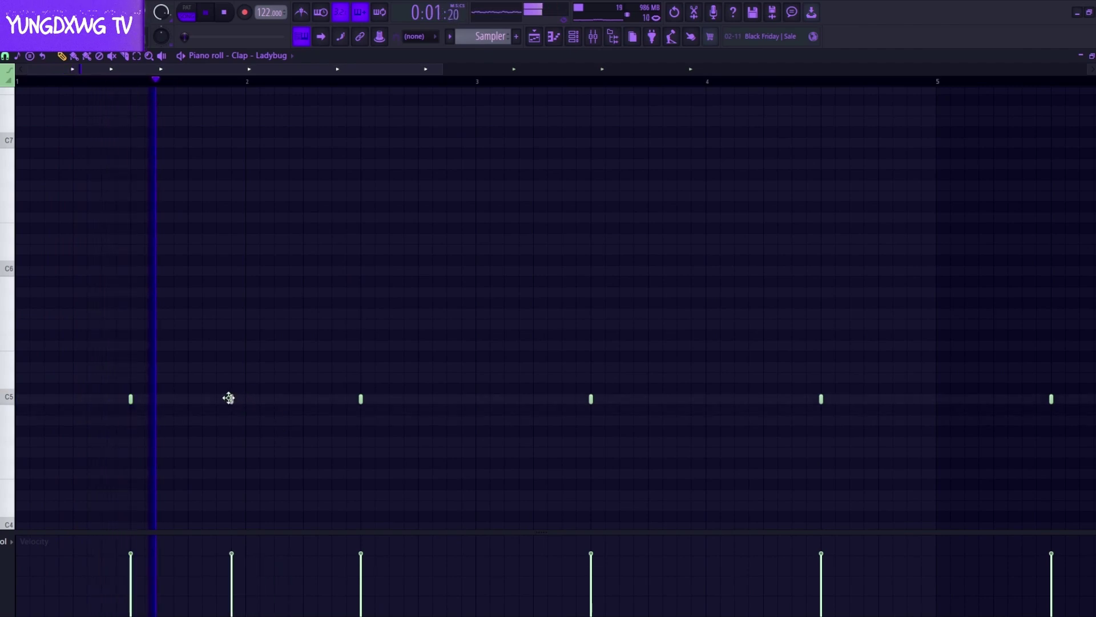
key(space)
key(space)
Add extra C5 clap notes shortly before the existing claps in bars 4 and 8, and one late in bar 5.
scroll(135, 436, down, 4)
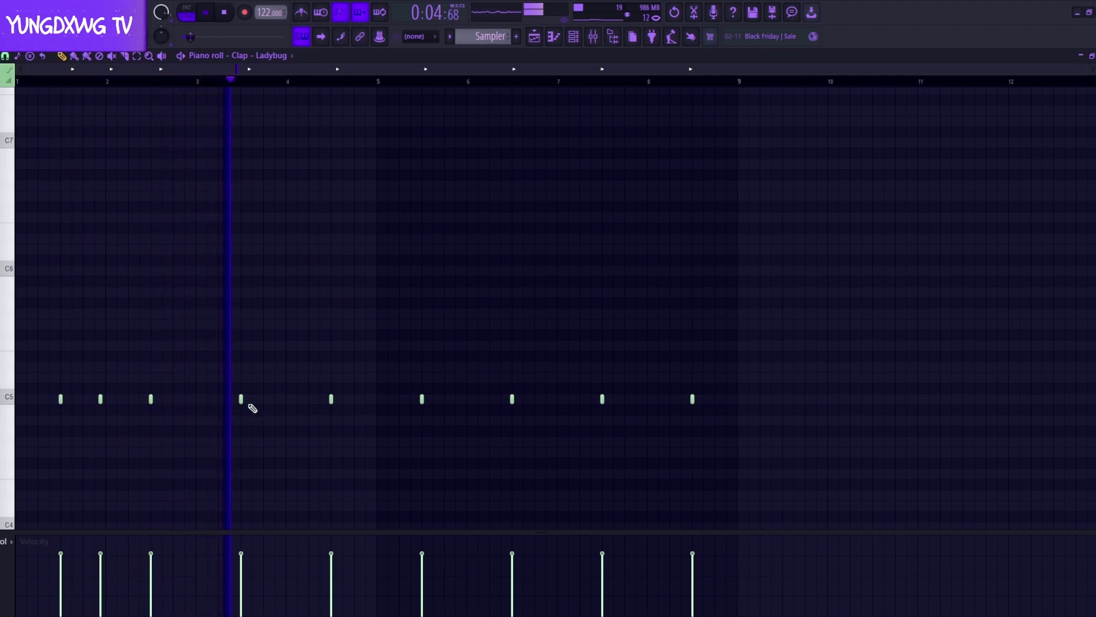
key(space)
key(space)
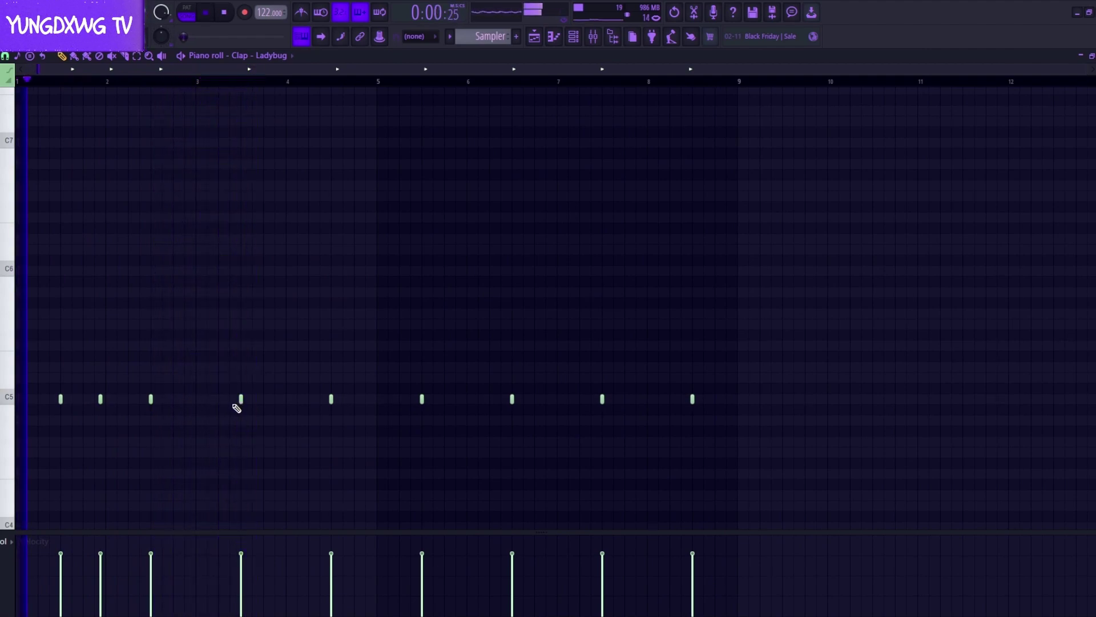
click(320, 399)
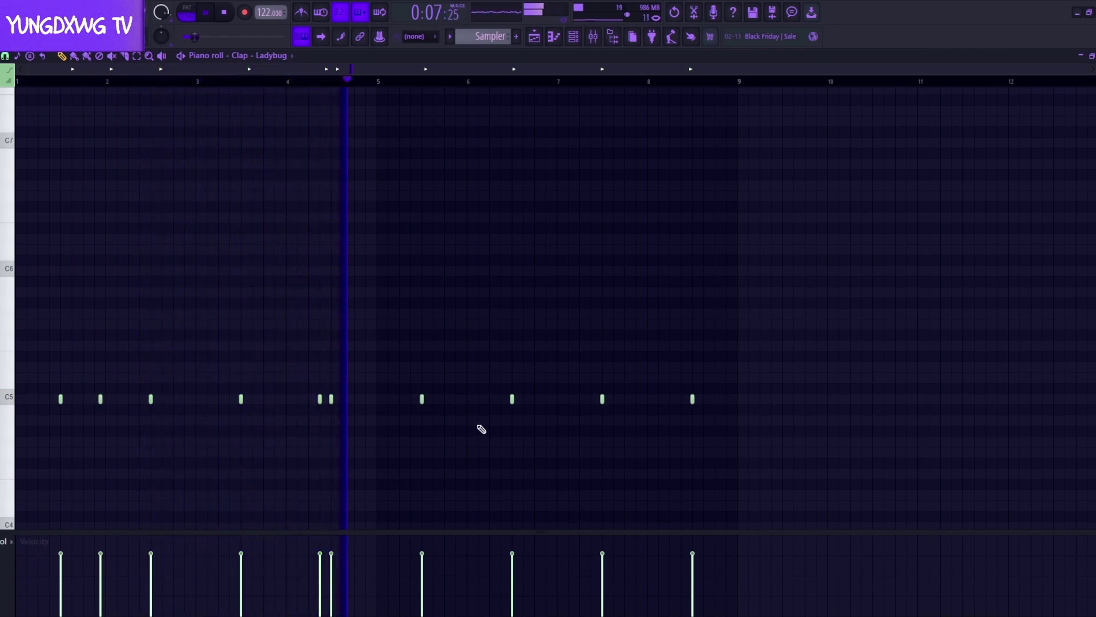
scroll(469, 411, up, 3)
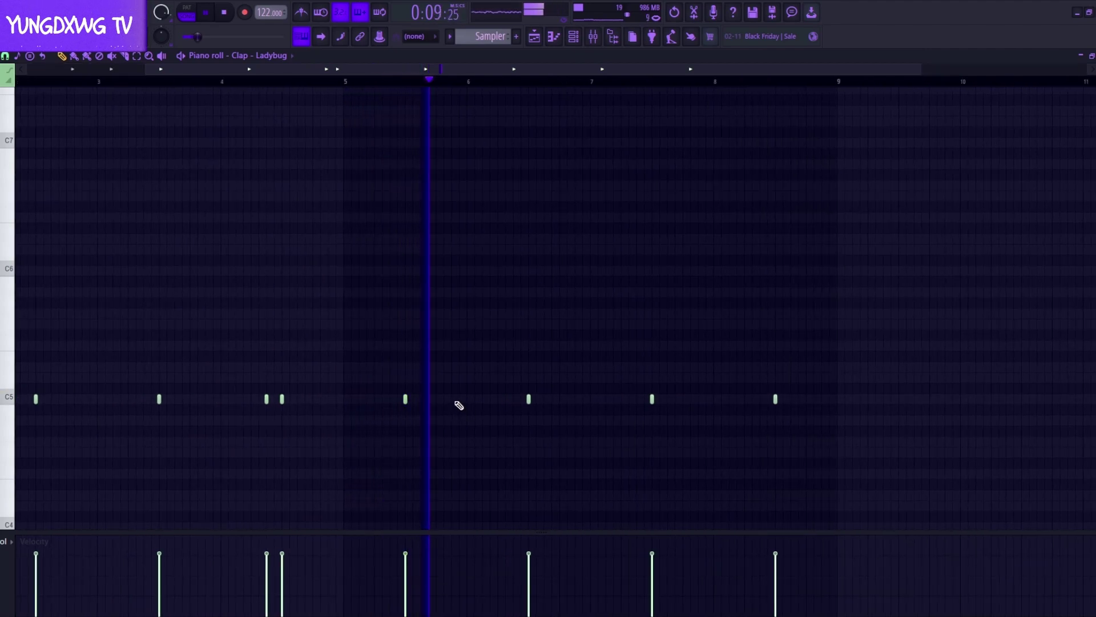
click(456, 401)
scroll(474, 468, down, 3)
scroll(662, 406, up, 2)
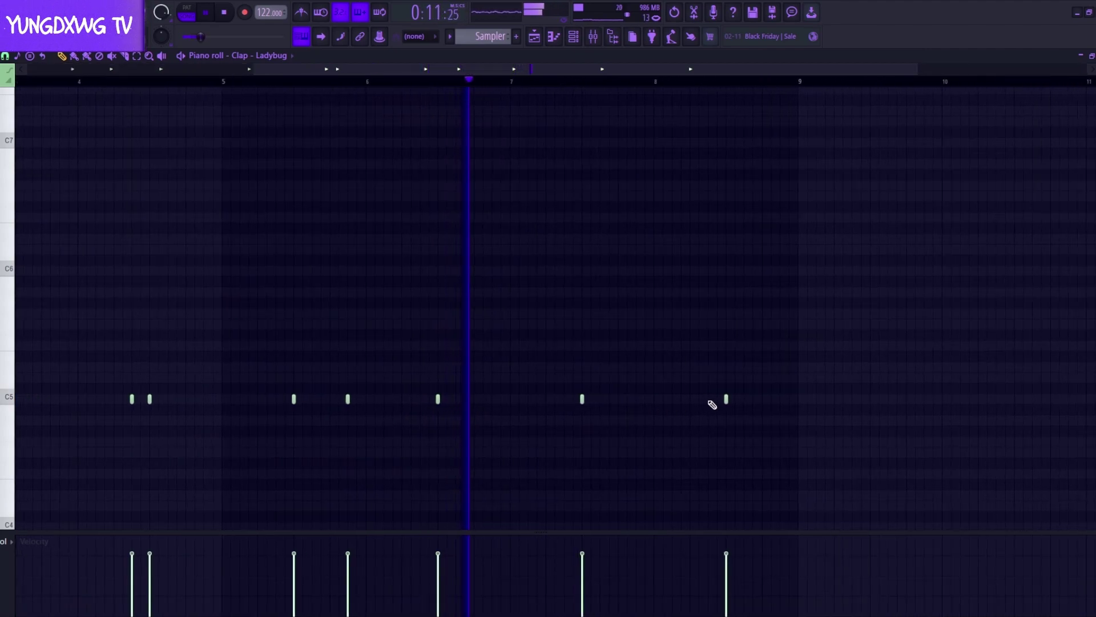
click(709, 401)
scroll(590, 438, down, 3)
Replace the clap channel's sample with Clap - Fairy and restart playback.
drag(798, 437, 38, 290)
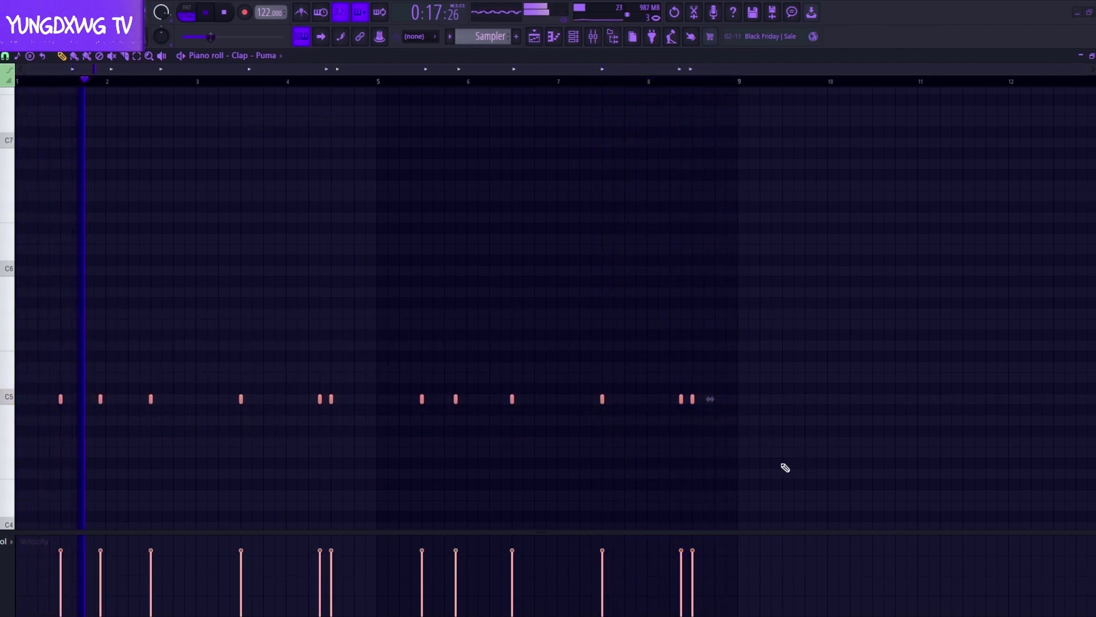
key(space)
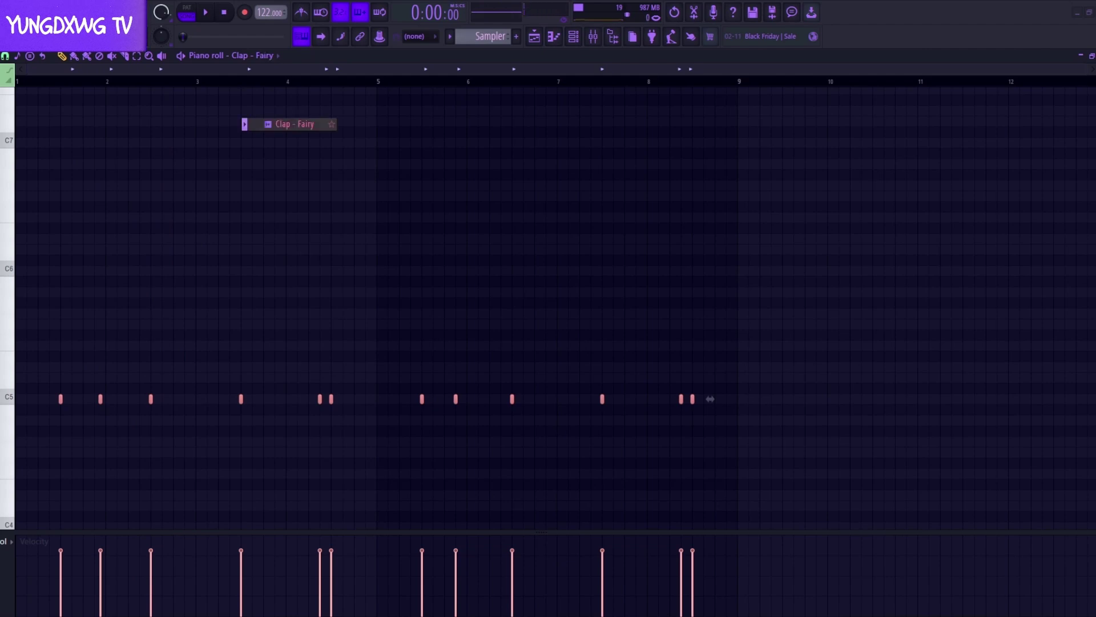
key(space)
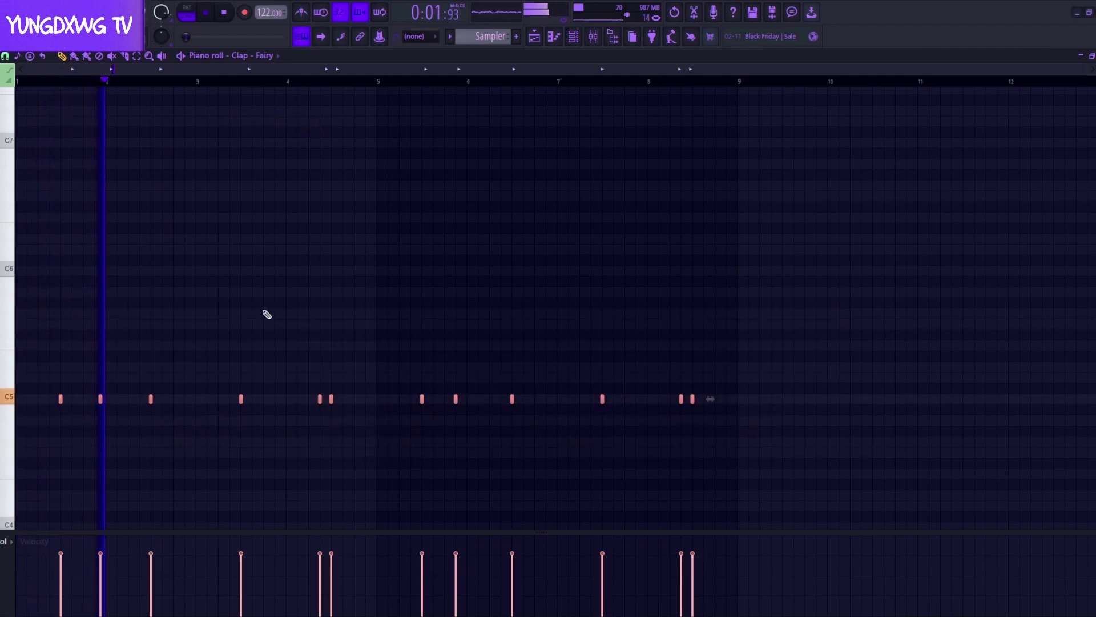
Clone the Clap - Fairy channel and load the Basement hi-hat sample into the clone.
click(573, 36)
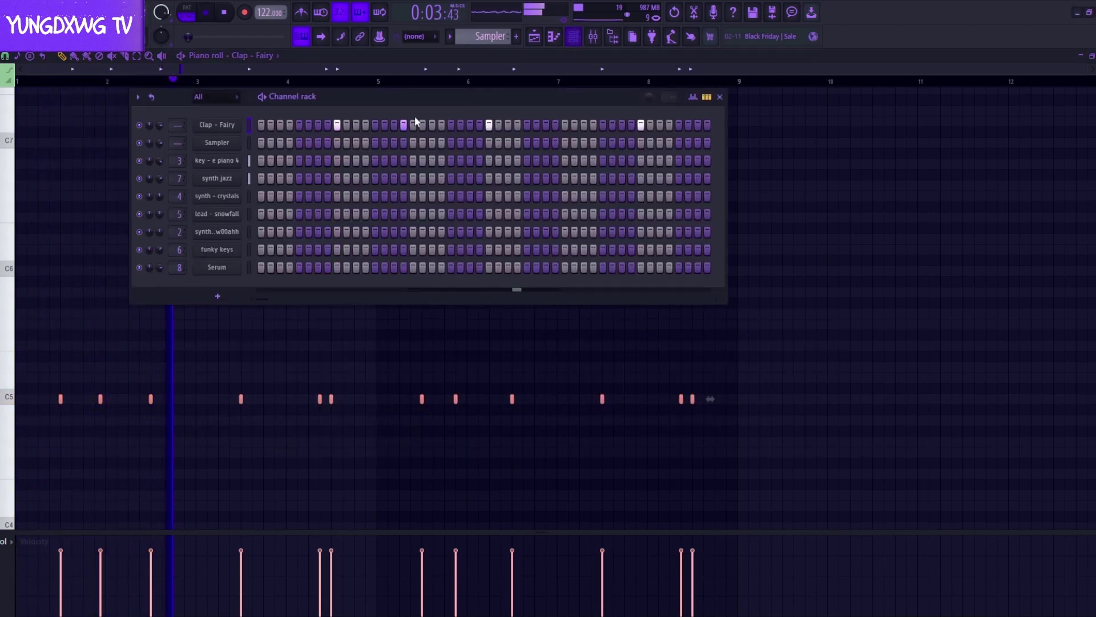
right_click(226, 127)
click(256, 244)
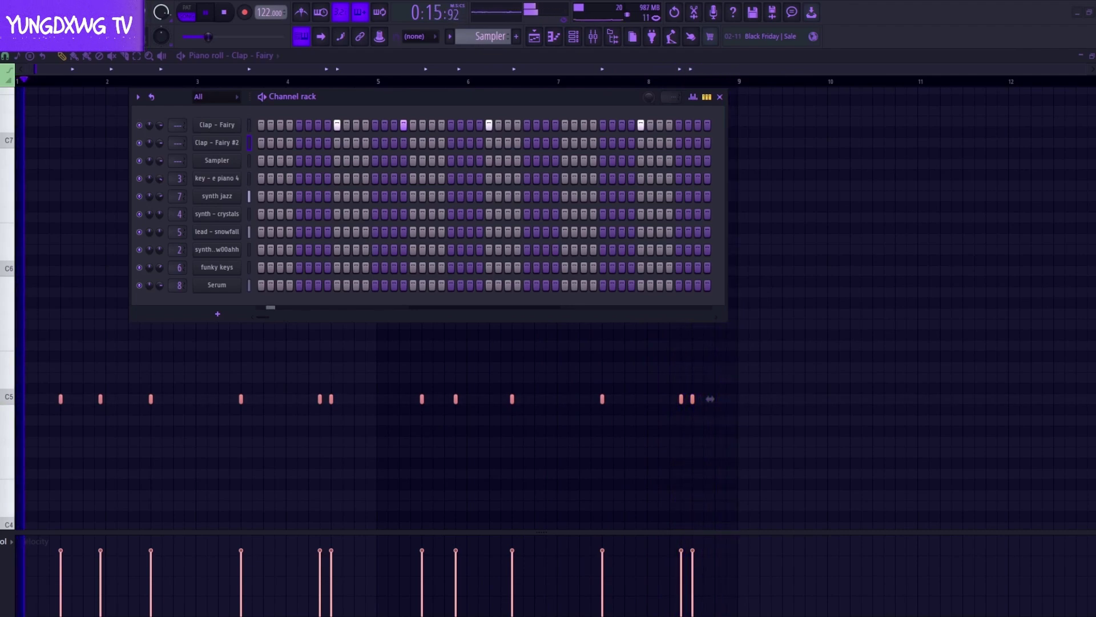
drag(1, 152, 248, 148)
key(space)
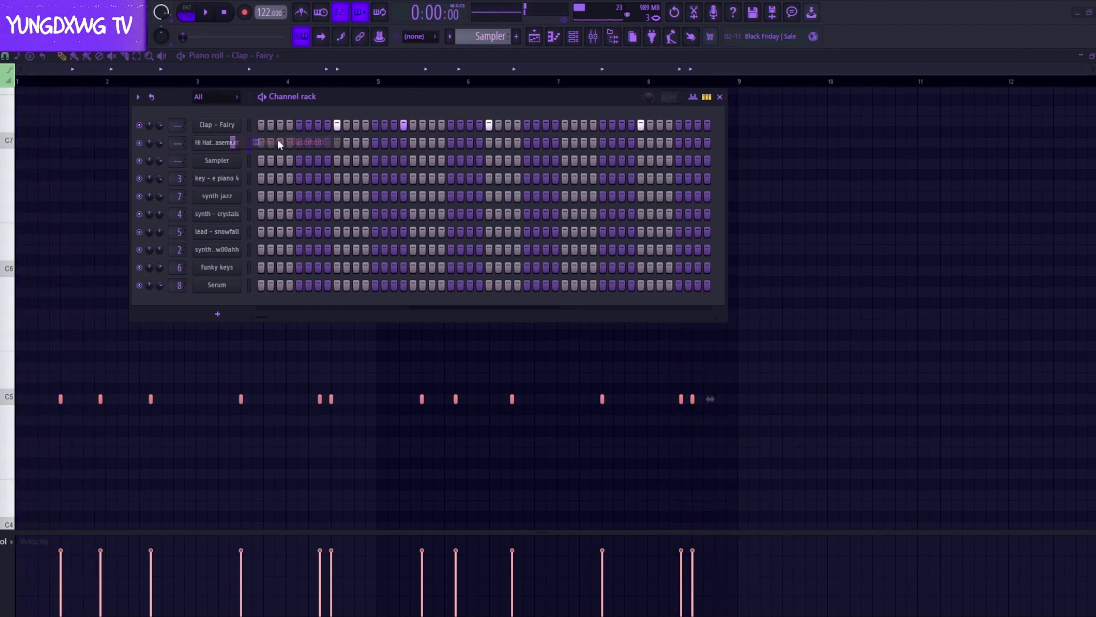
Add Hi Hat - Basement hits on steps 1, 3, 7 and 11 while starting playback.
click(261, 143)
click(280, 142)
key(space)
click(318, 142)
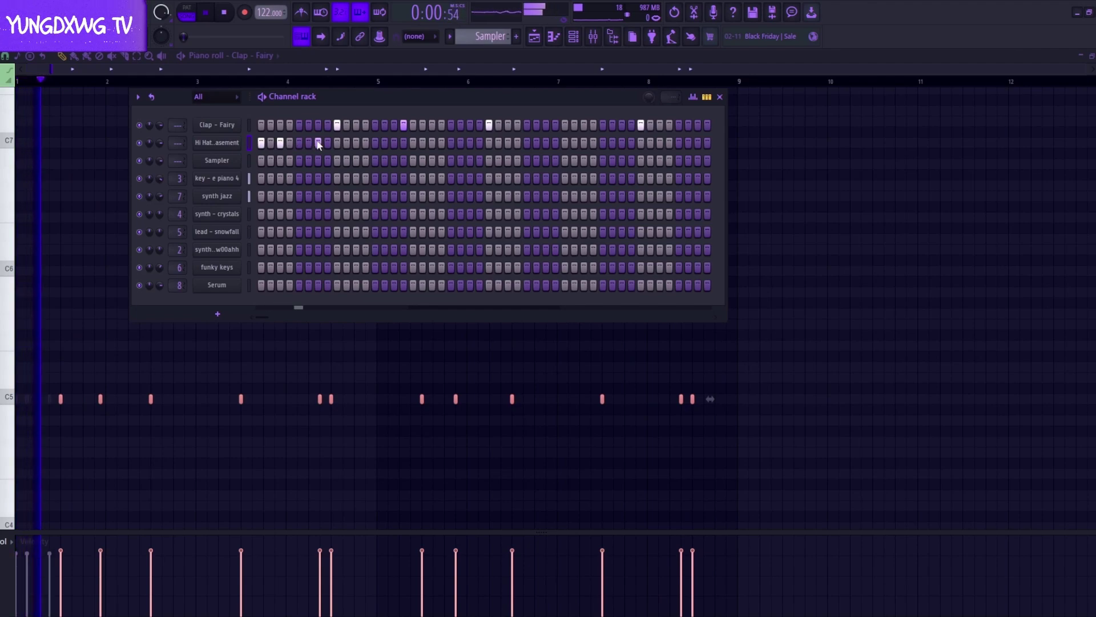
click(356, 143)
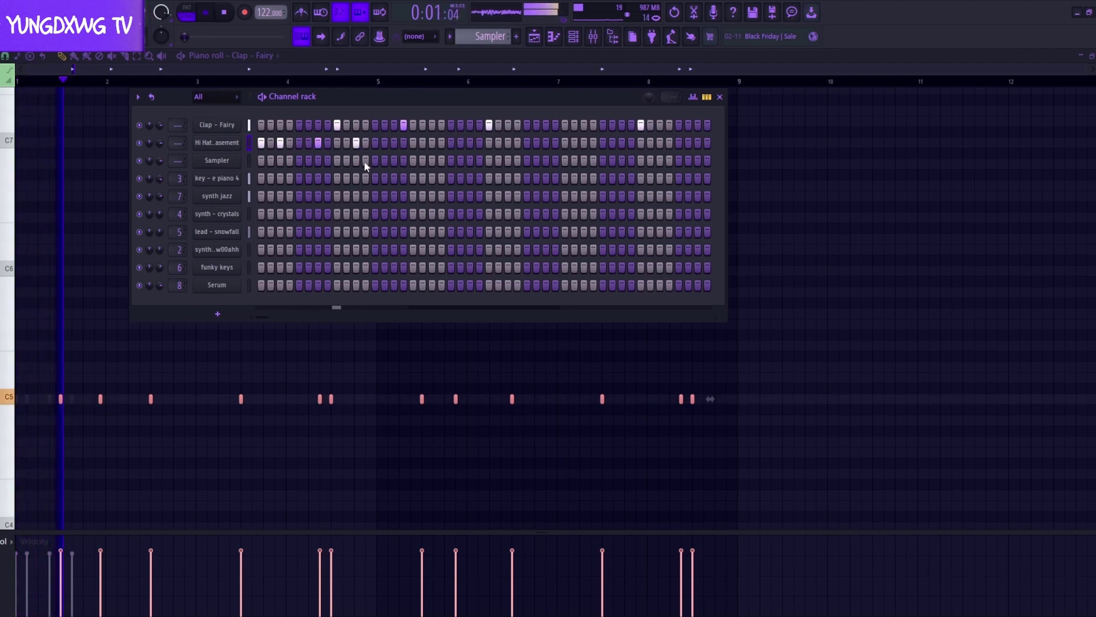
Add hi-hat hits on steps 19, 21, 22 and 23 and restart playback.
click(432, 143)
click(451, 143)
click(470, 144)
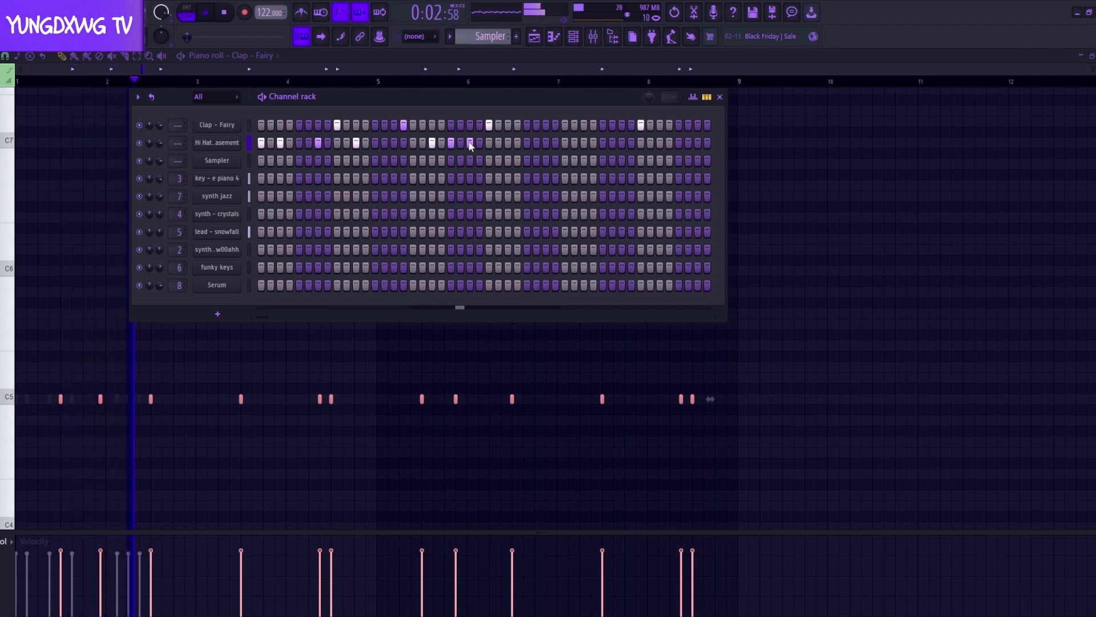
key(space)
click(460, 145)
key(space)
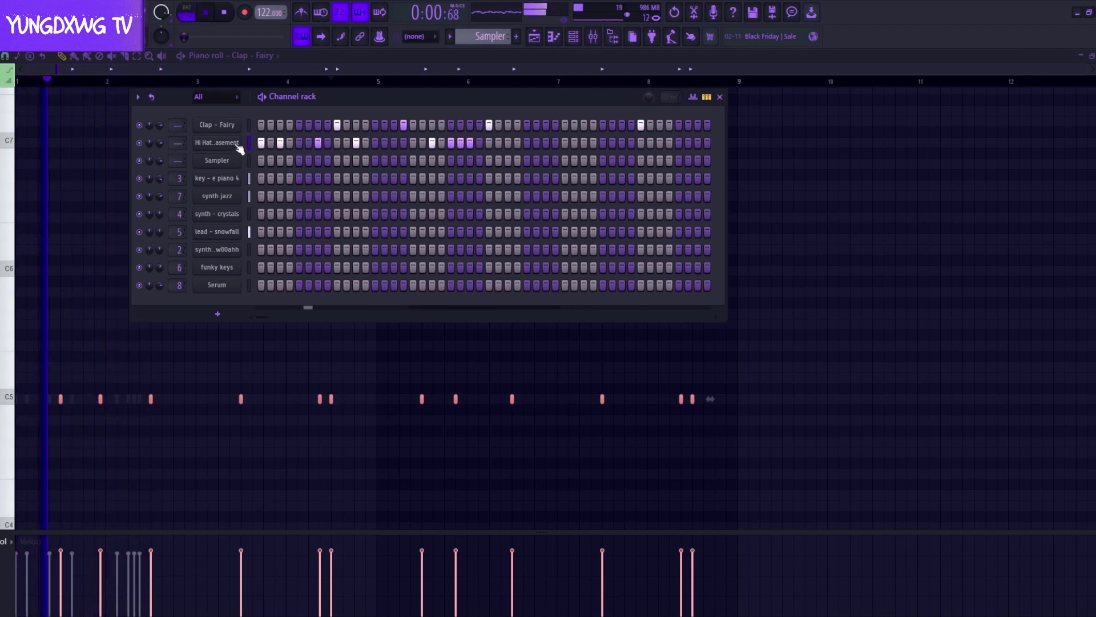
Add hi-hat hits on steps 27 and 30 and replay the pattern from the start.
click(508, 143)
click(544, 143)
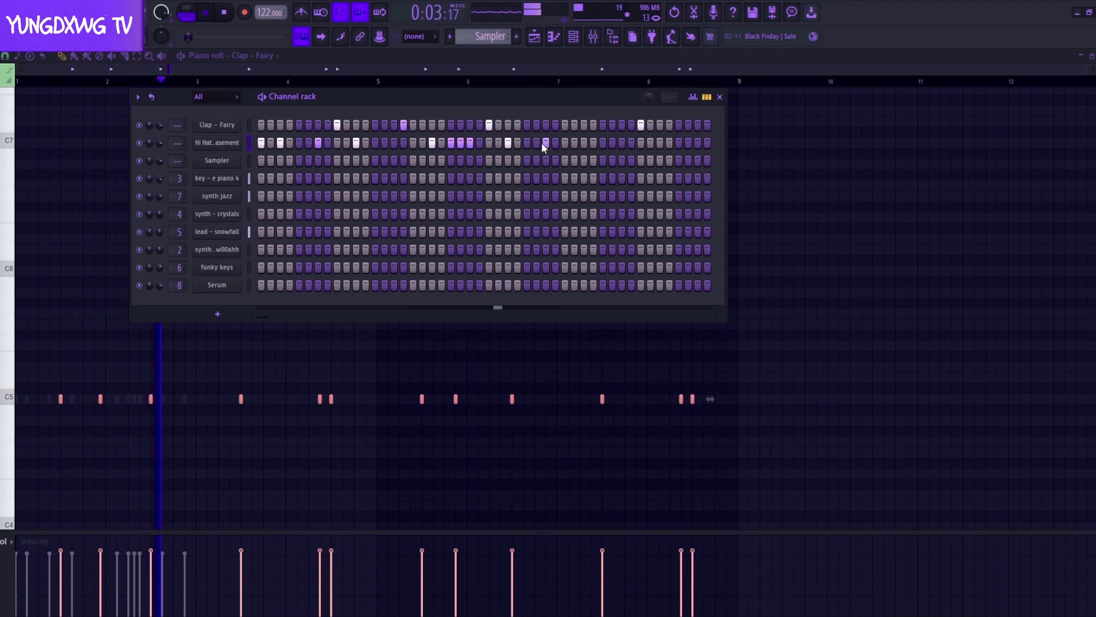
key(space)
click(536, 145)
click(545, 144)
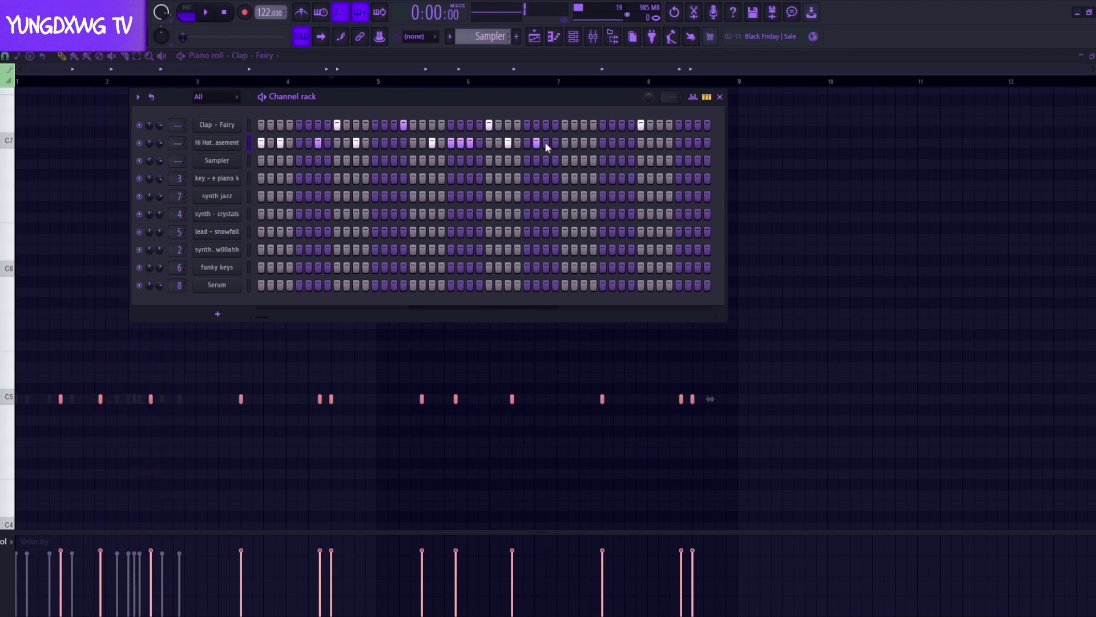
key(space)
Repeat the two-bar hi-hat pattern through bar 8 in the piano roll, select all its notes and raise their velocity slightly.
right_click(218, 144)
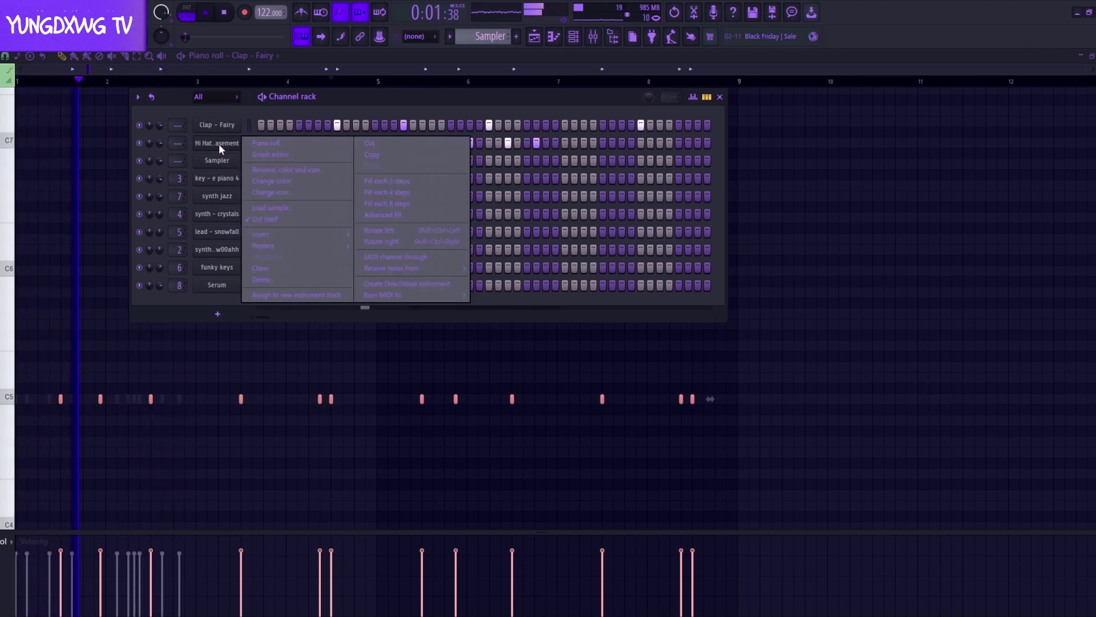
click(276, 142)
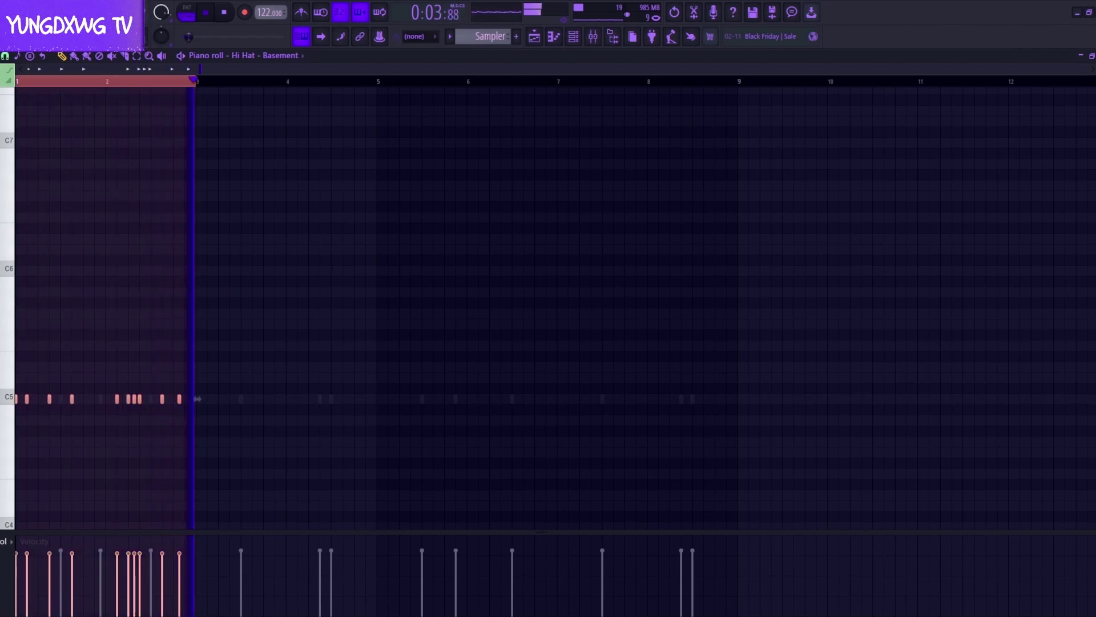
scroll(422, 308, down, 2)
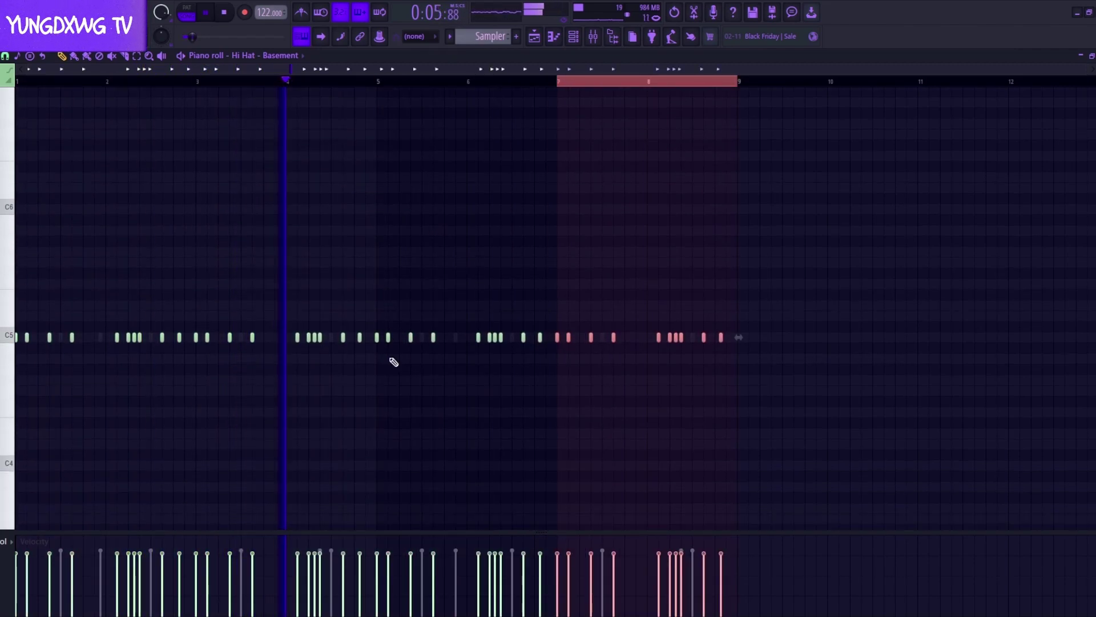
key(ctrl+a)
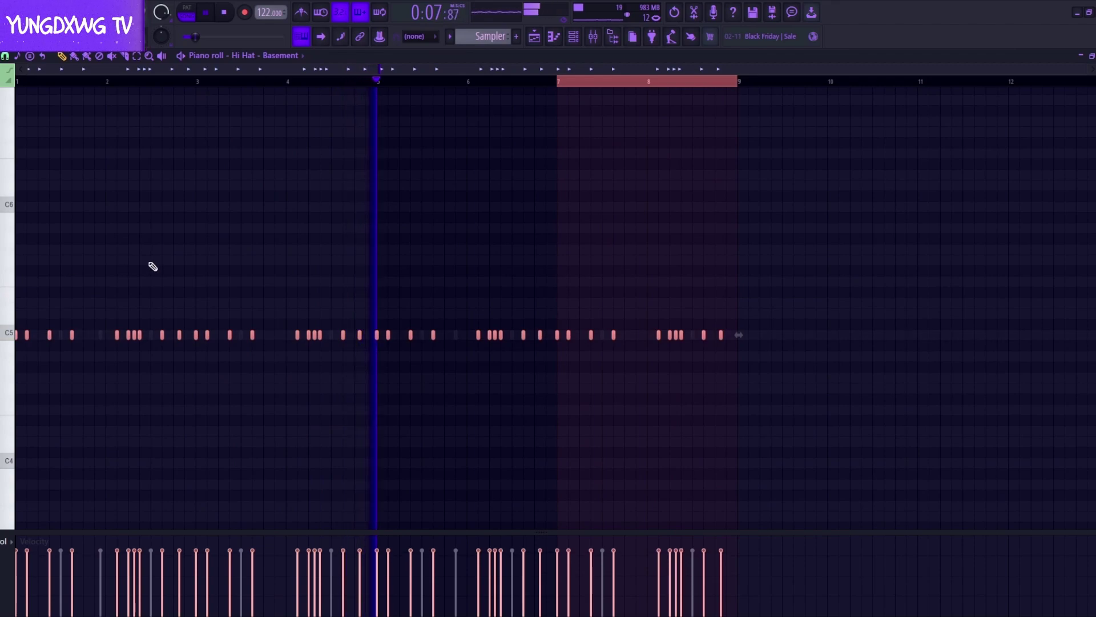
Raise the time-stretching pitch of the Clap - Fairy sample and close its channel settings.
click(573, 37)
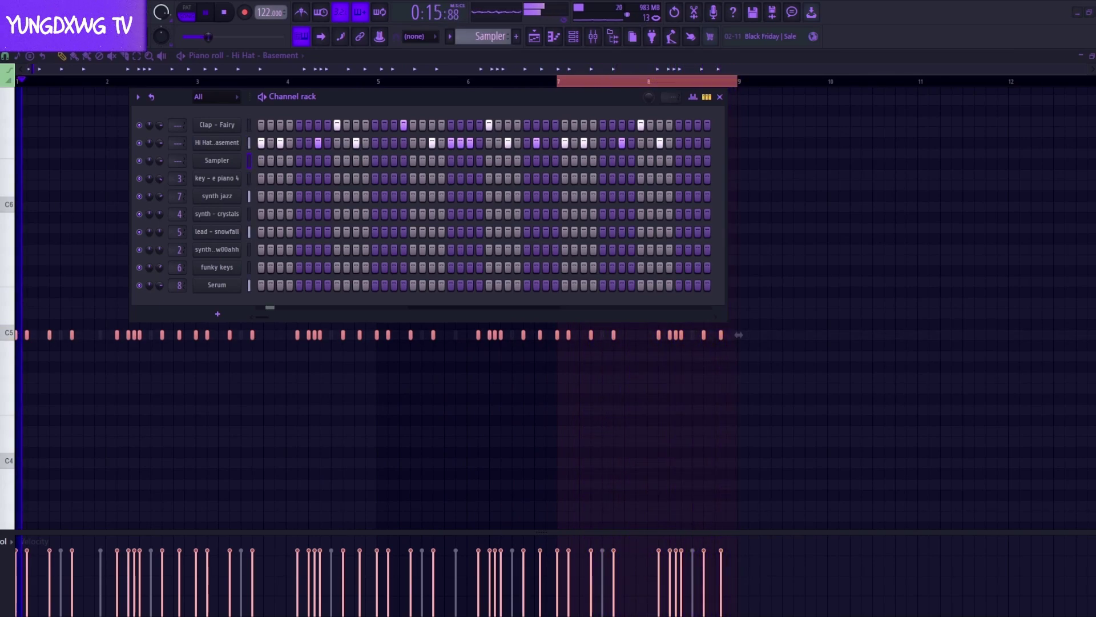
click(205, 127)
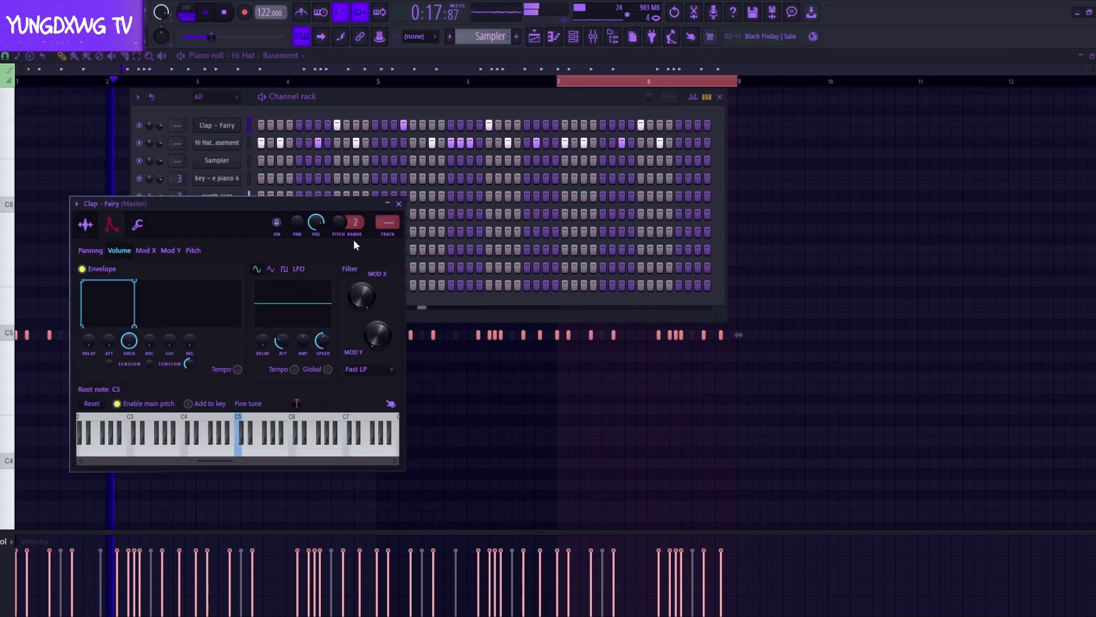
drag(253, 265, 254, 250)
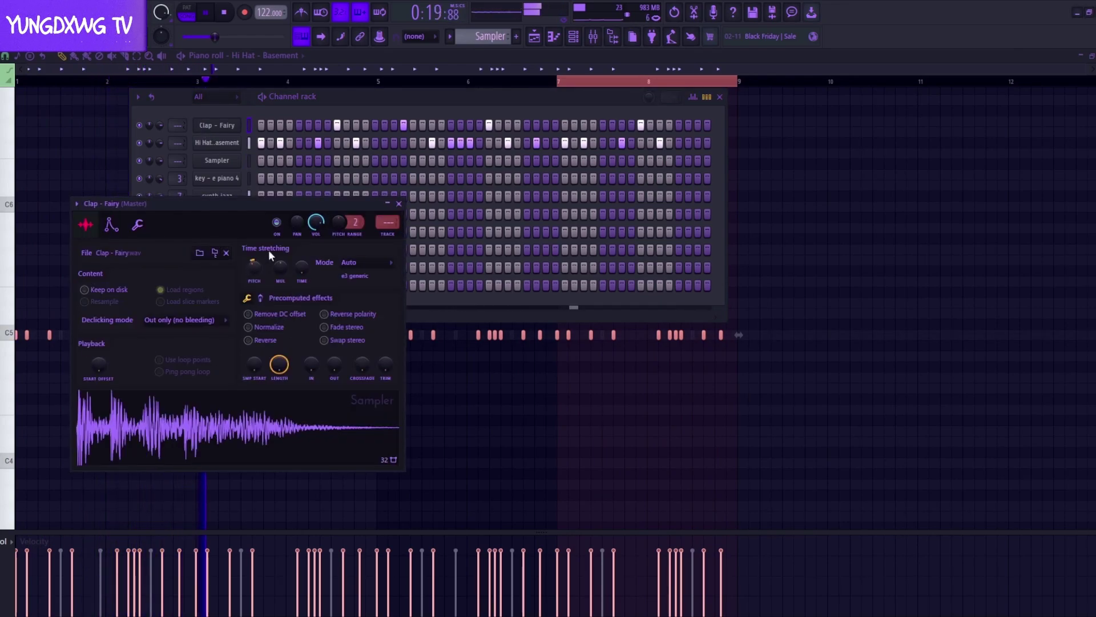
drag(261, 203, 334, 201)
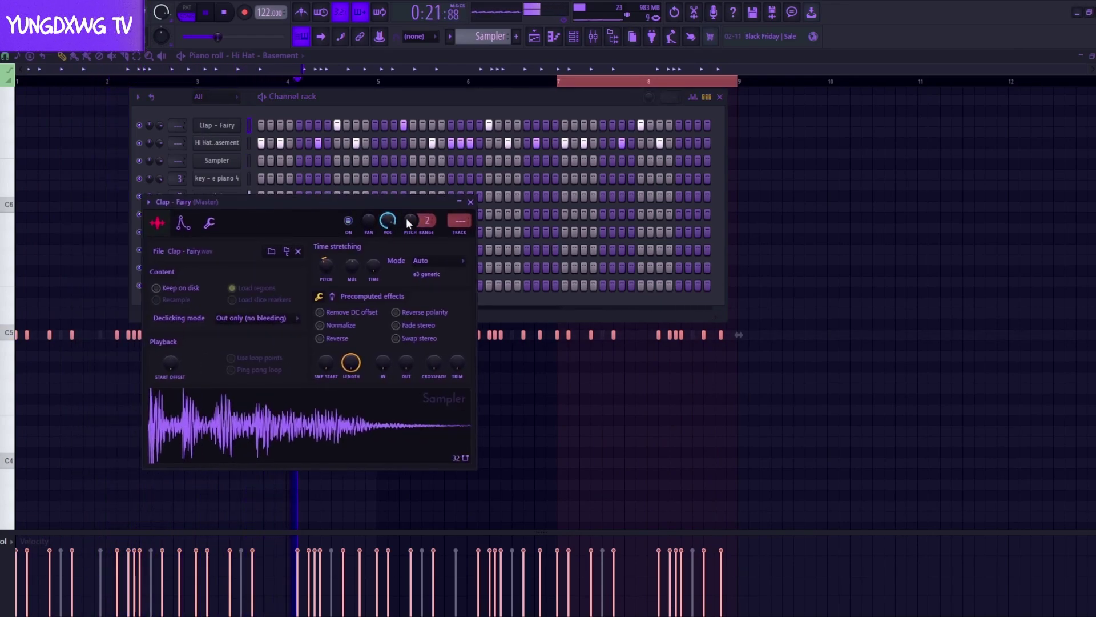
click(470, 201)
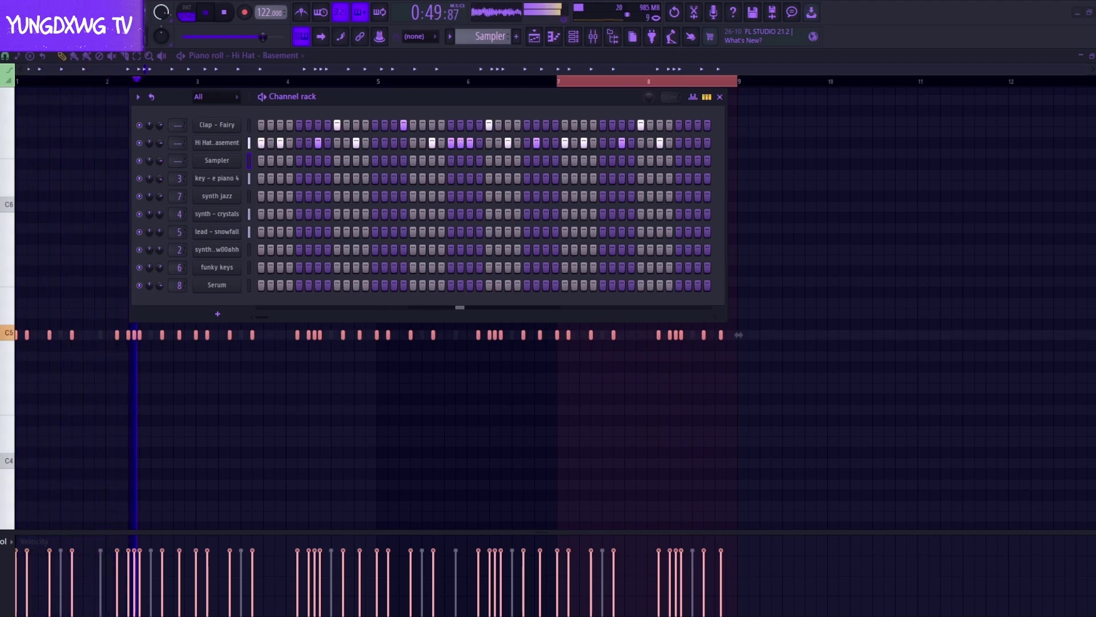
Try the Snare Warning sample in the empty Sampler channel with hits on steps 15, 44 and 48, and cut them.
key(space)
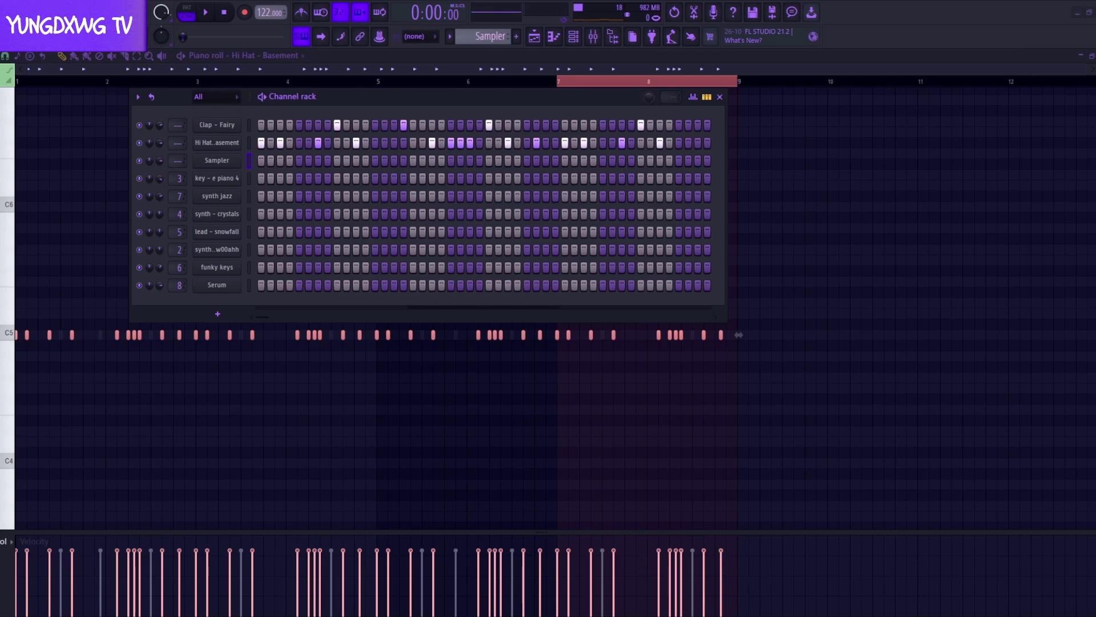
drag(1, 161, 237, 160)
key(space)
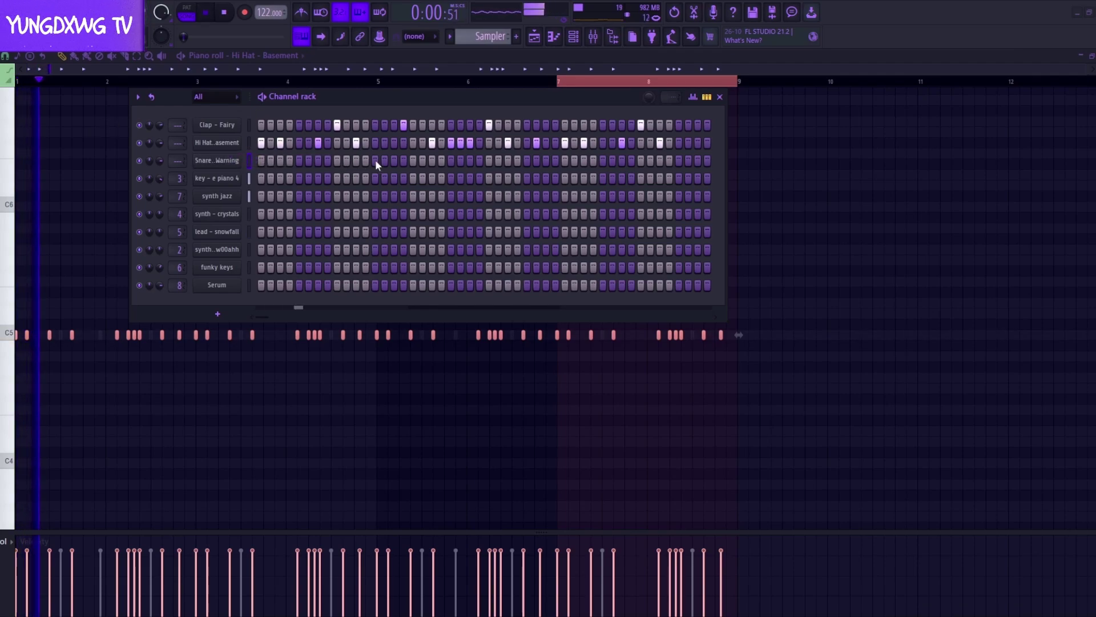
click(393, 160)
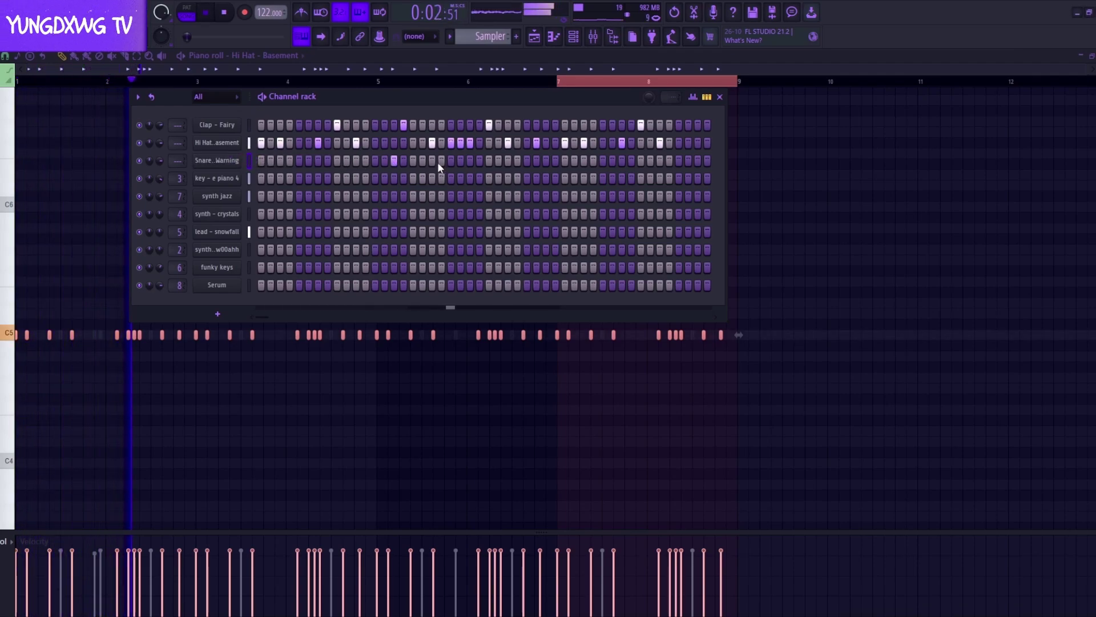
click(669, 161)
click(707, 160)
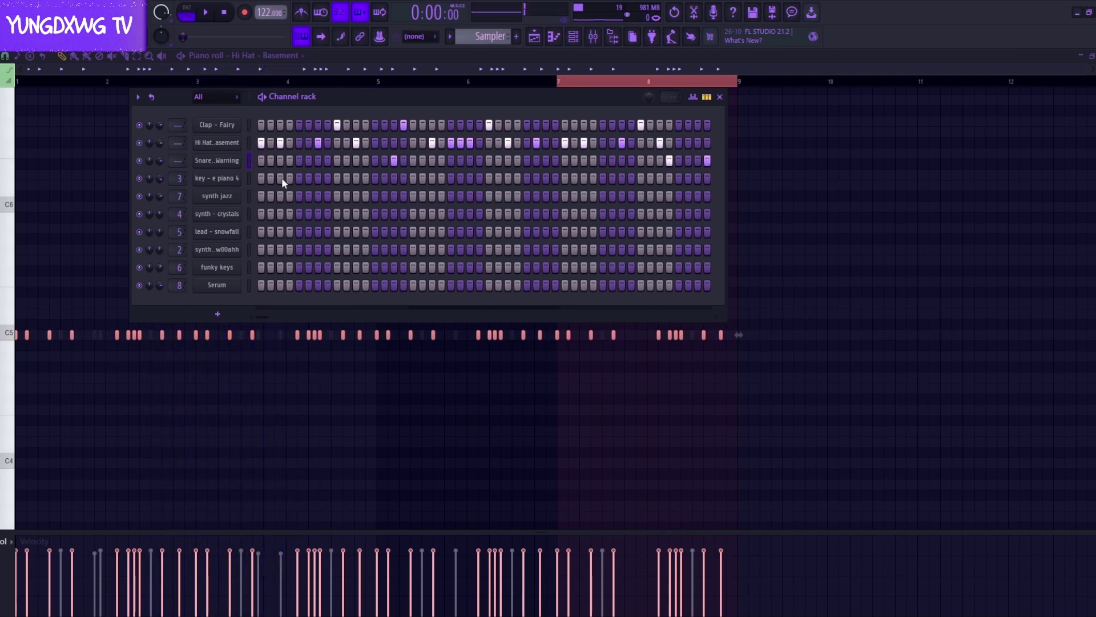
key(ctrl+x)
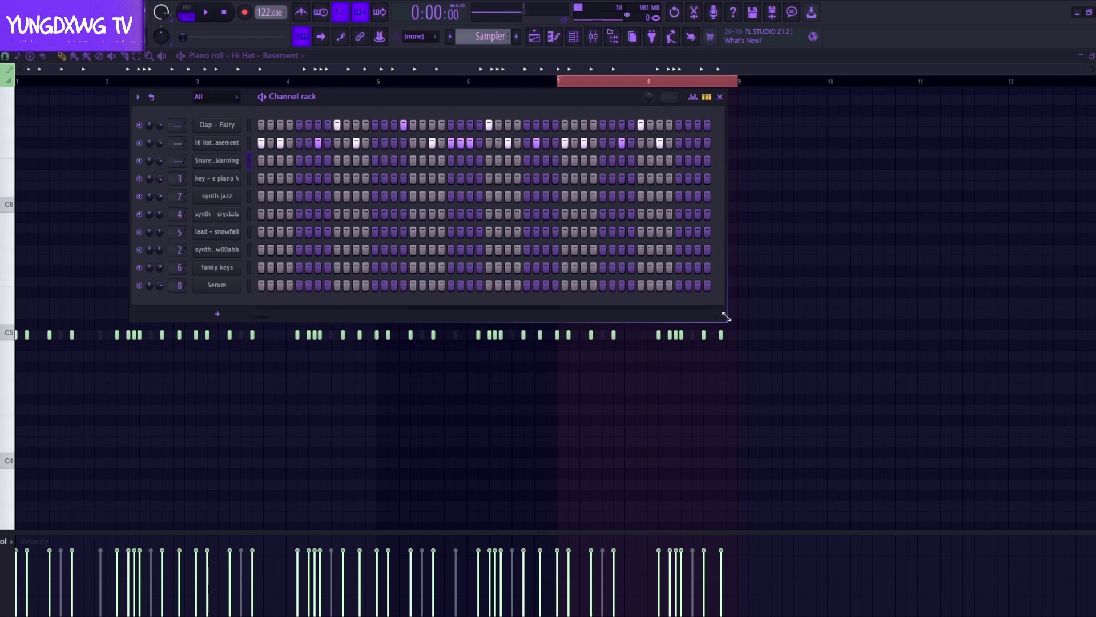
Widen the channel rack to show 64 steps.
drag(726, 317, 885, 372)
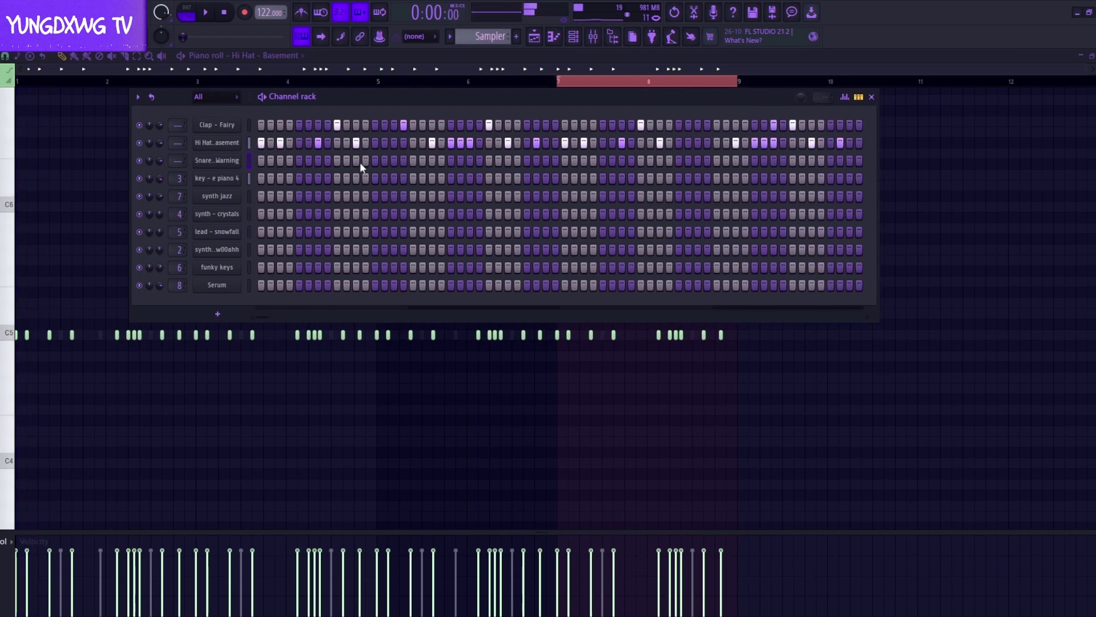
Try Snare Warning hits on steps 7 and 4 during playback.
key(space)
click(318, 161)
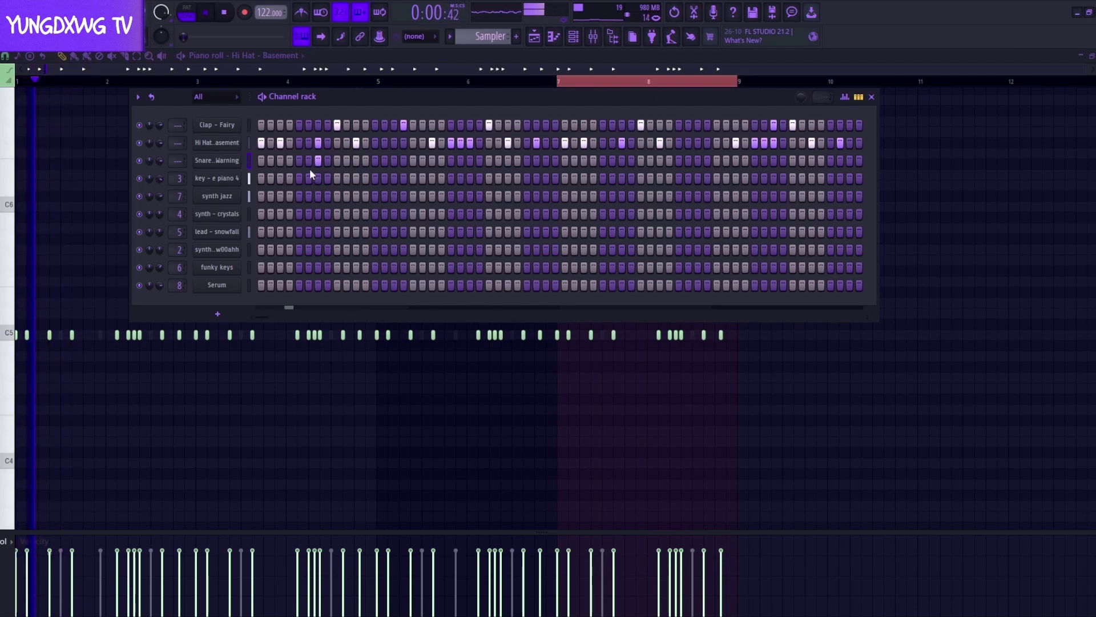
click(290, 161)
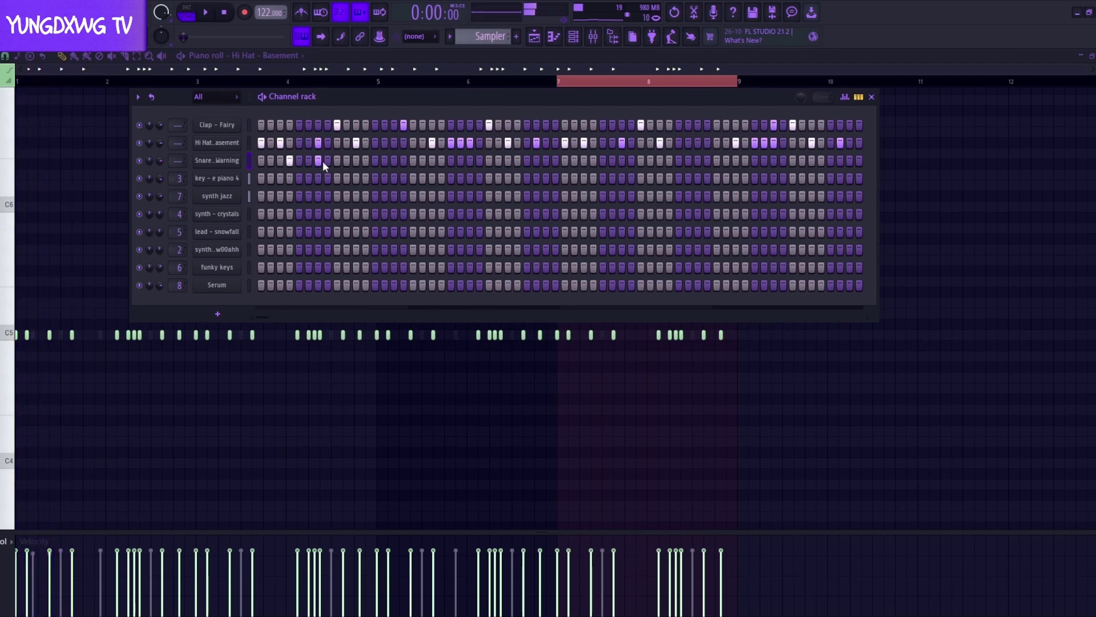
key(space)
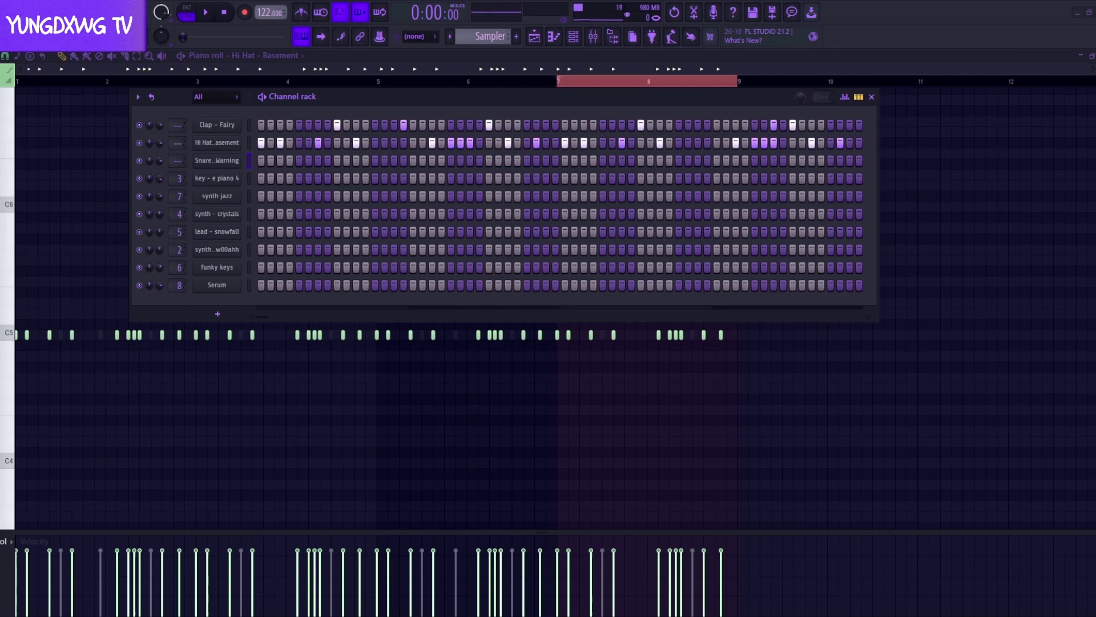
Replace the Snare Warning sample with Perc - Yoink, add hits on steps 14, 15 and 19, and play the pattern.
click(384, 160)
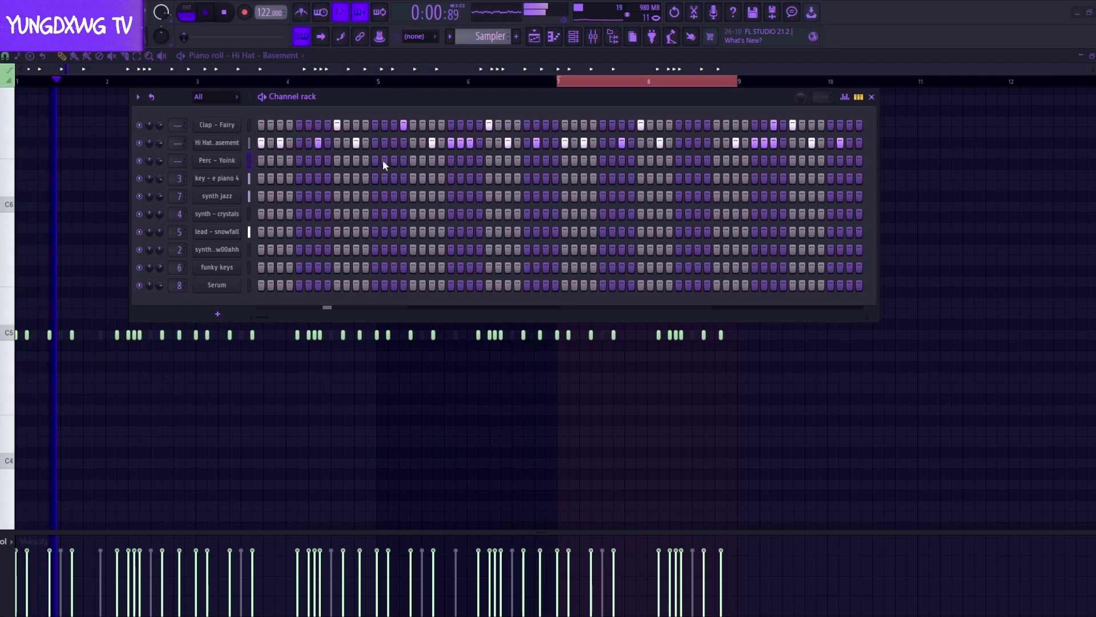
click(394, 160)
key(space)
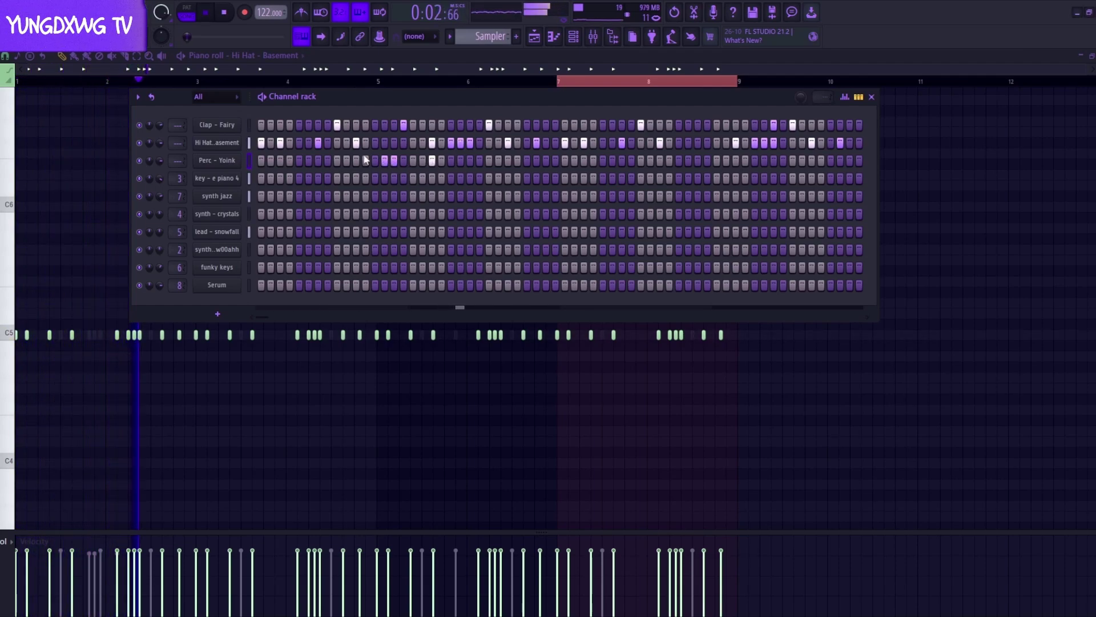
Duplicate the Perc - Yoink notes of bars 1 and 2 three times in the piano roll to fill eight bars.
right_click(216, 164)
click(265, 161)
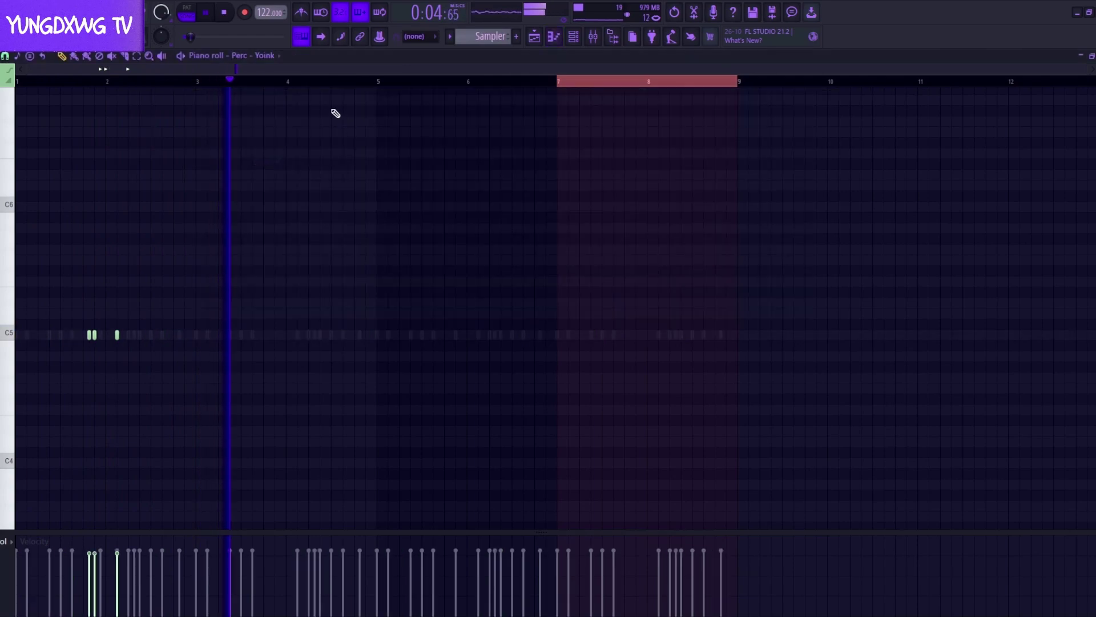
drag(200, 82, 17, 81)
key(ctrl+b)
key(ctrl+b)
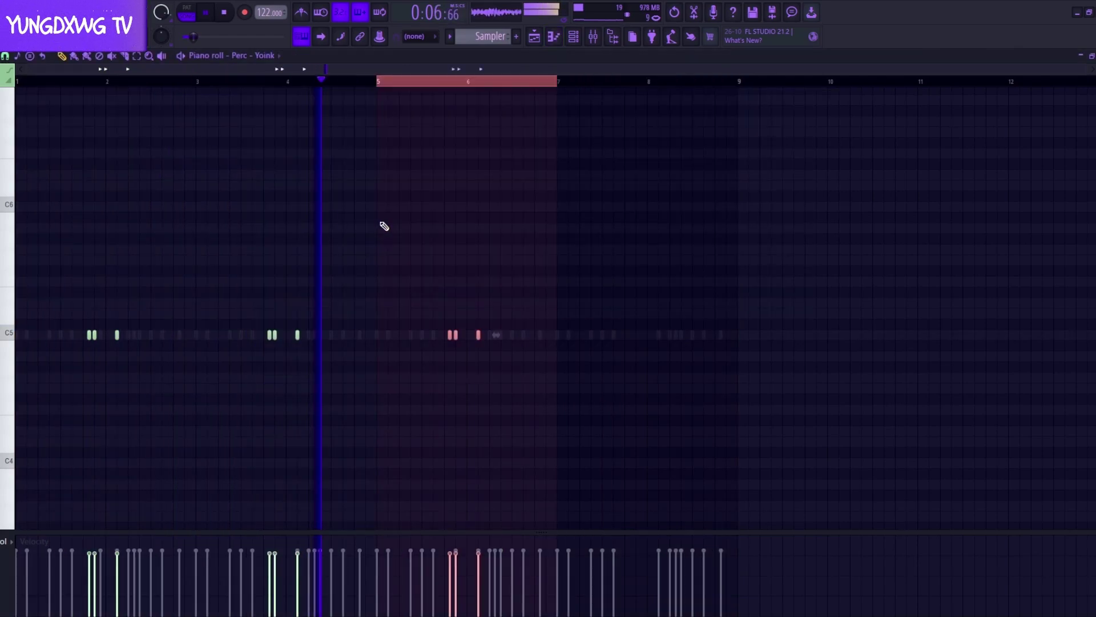
key(ctrl+b)
Clone the Perc - Yoink channel, load the Snare - Dog sample into the clone and restart playback.
click(574, 38)
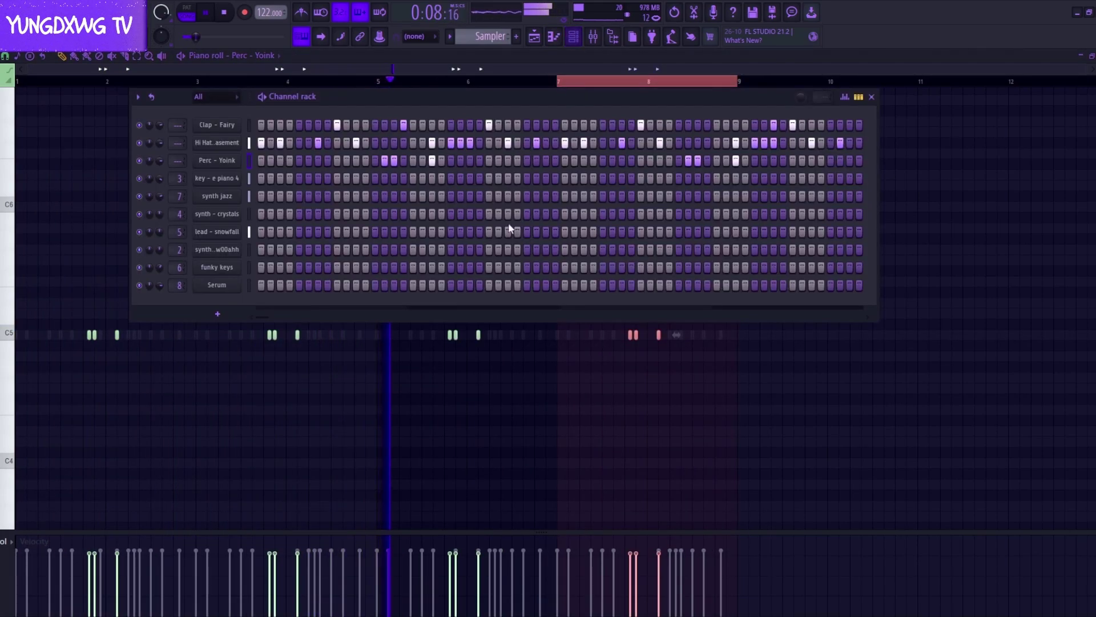
right_click(217, 162)
click(260, 286)
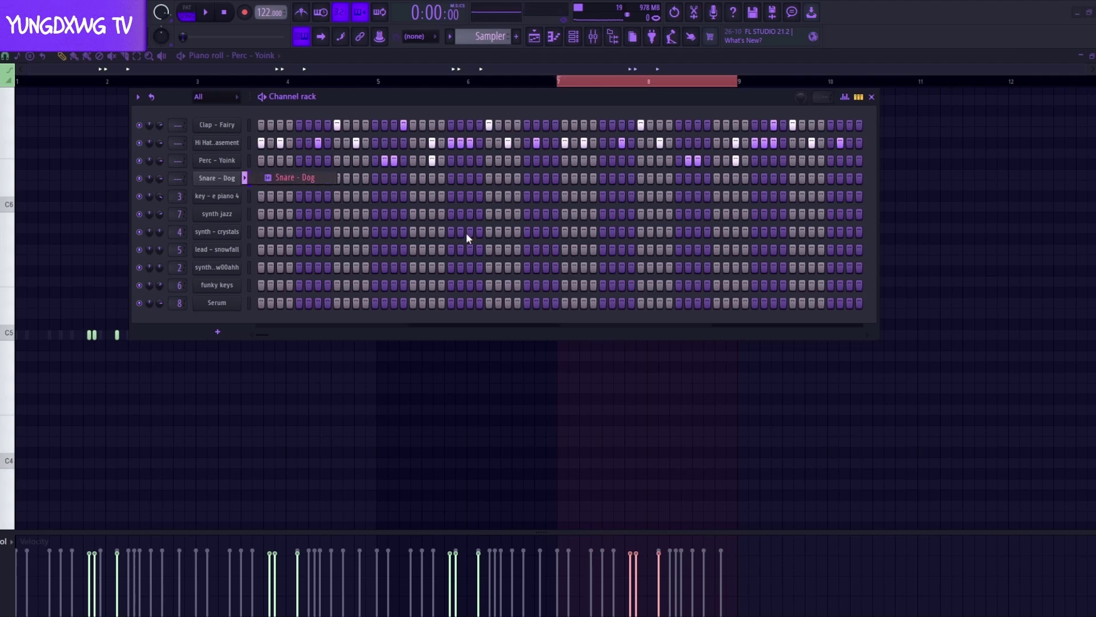
key(space)
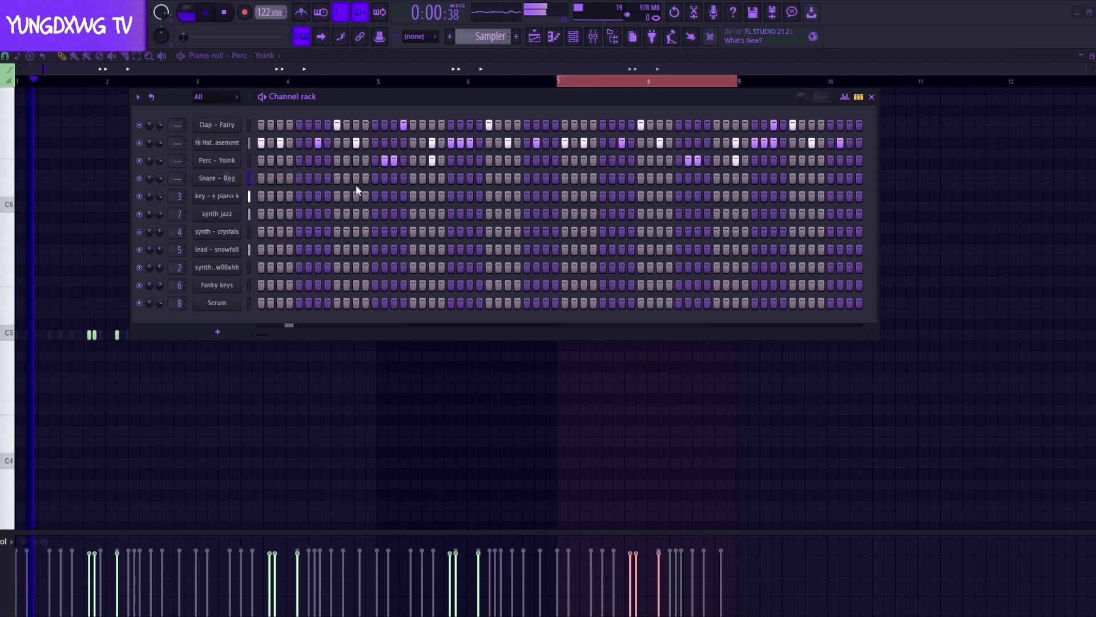
Add Snare - Dog hits on steps 23, 59 and 62 and replay the pattern.
click(472, 178)
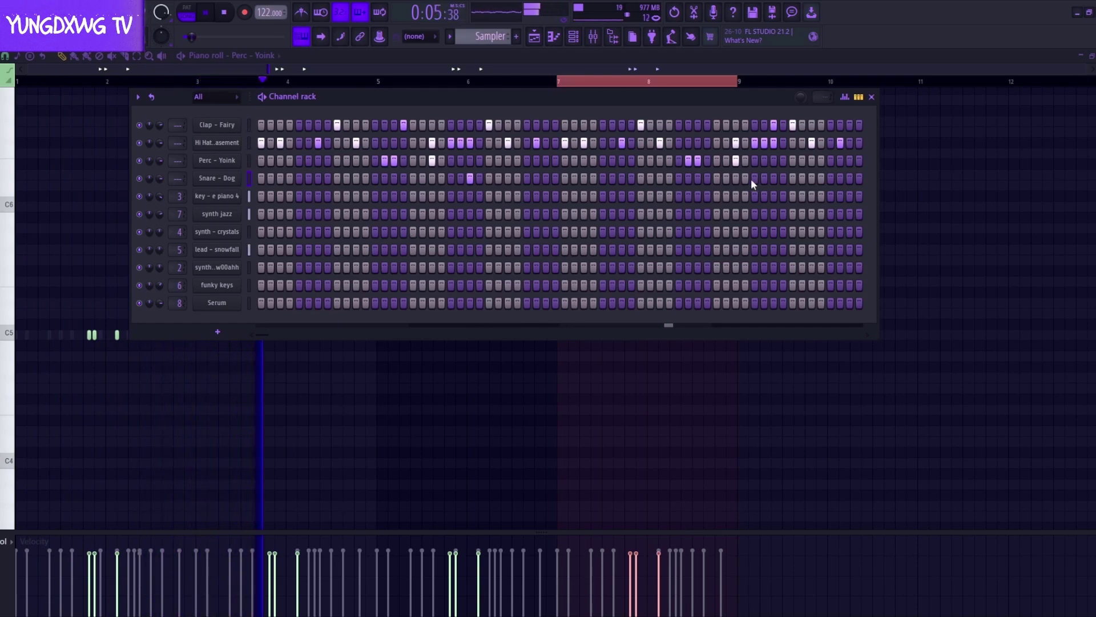
click(811, 178)
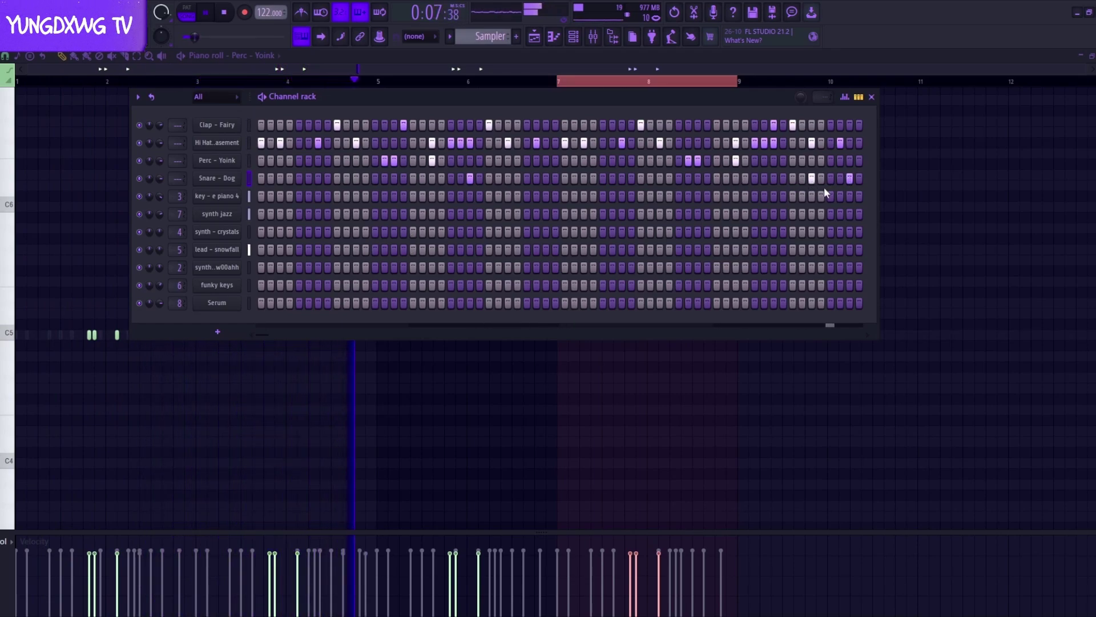
click(849, 178)
key(space)
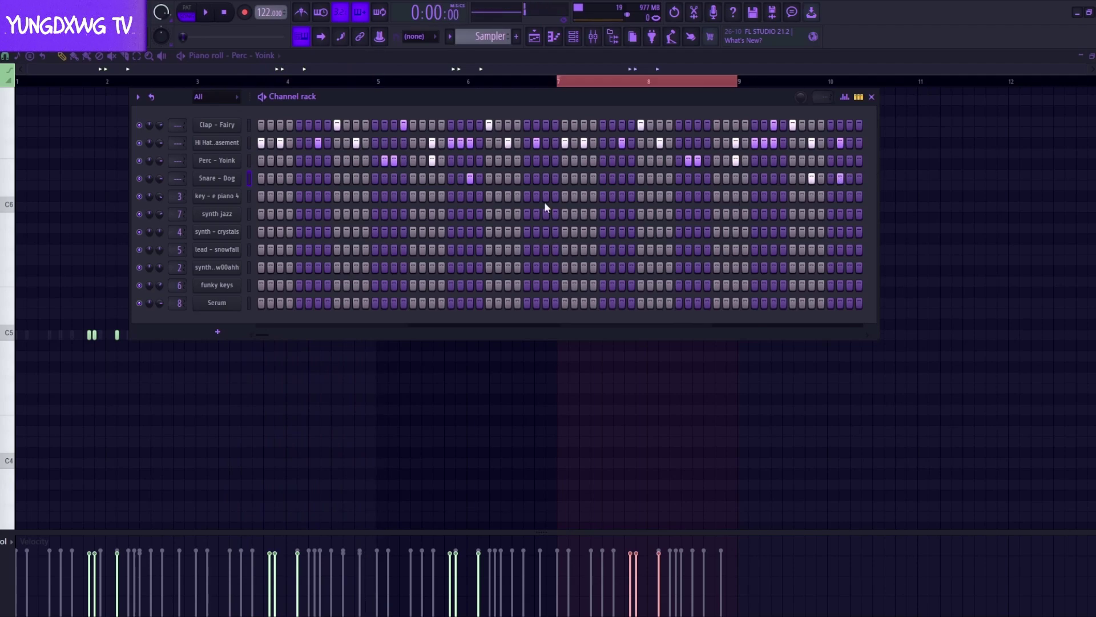
key(space)
Duplicate the Snare - Dog notes of bars 1 to 4 into aligned positions in bars 5 to 8, and slightly lower all note velocities.
right_click(225, 178)
click(255, 179)
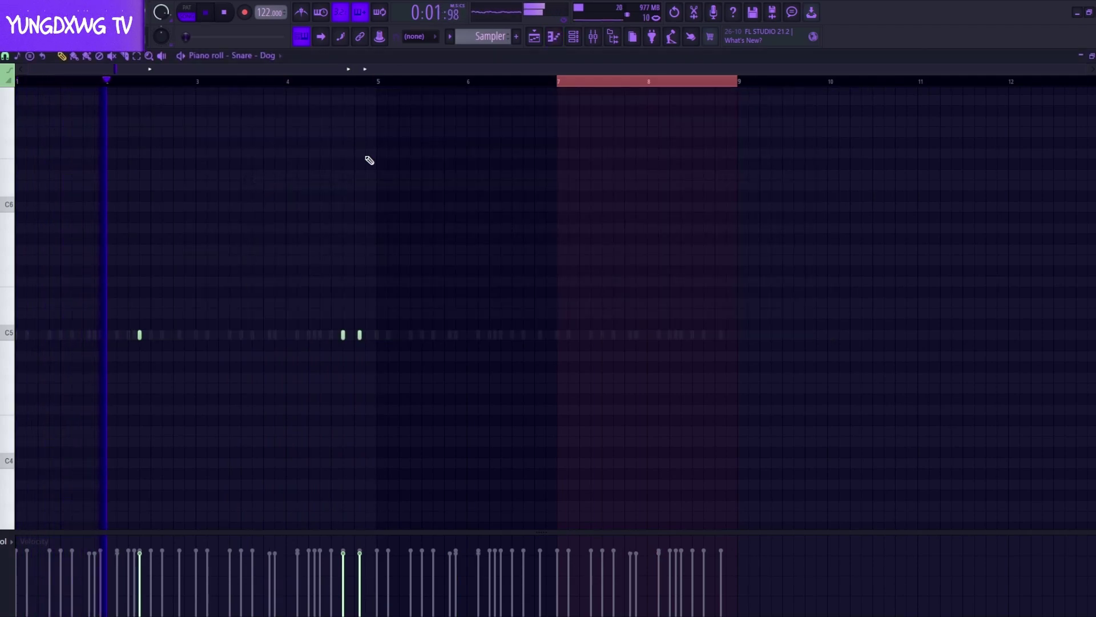
drag(379, 83, 28, 83)
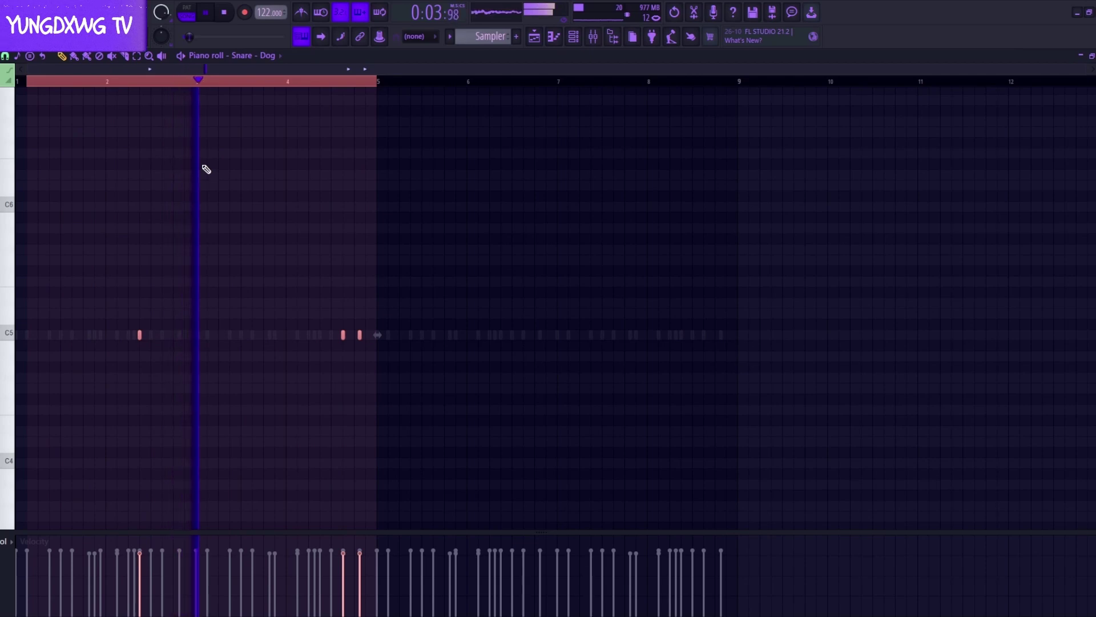
key(ctrl+b)
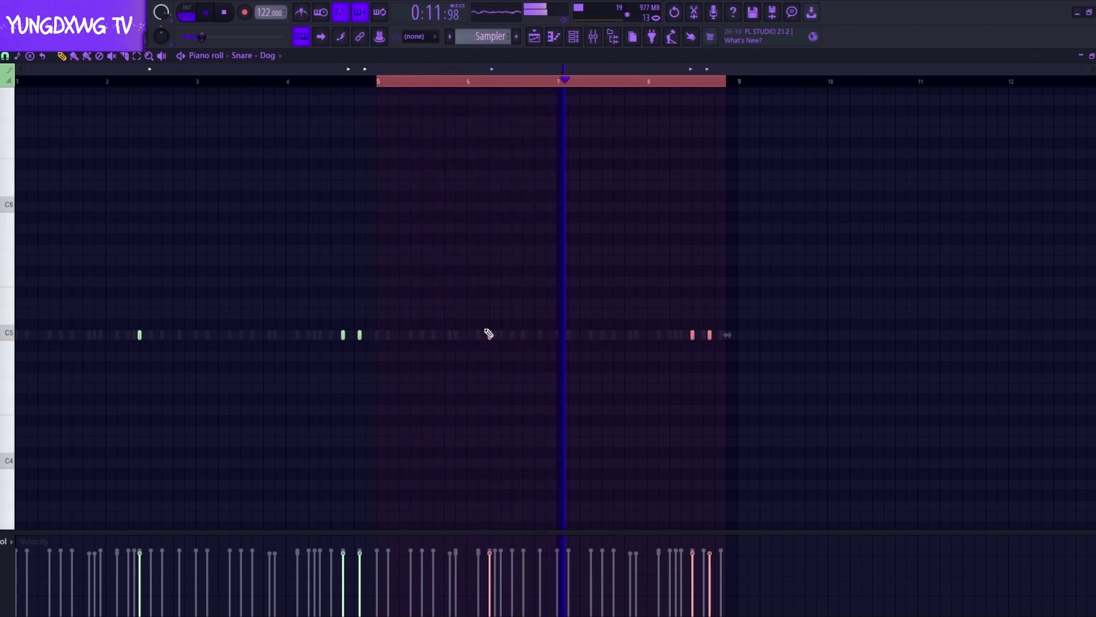
drag(489, 336, 500, 338)
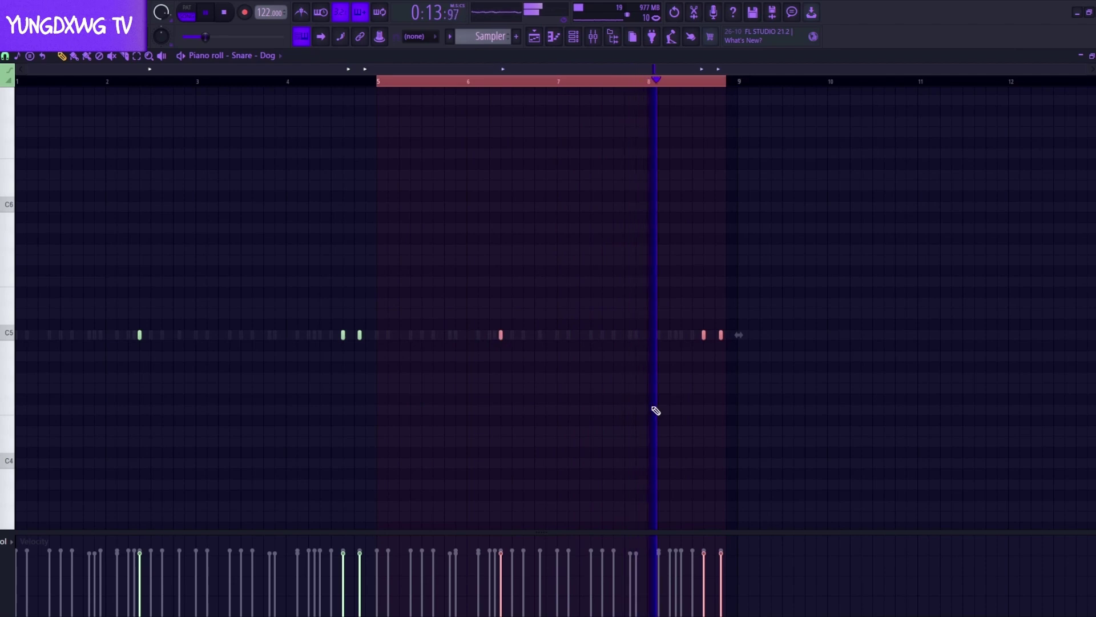
drag(875, 381, 135, 308)
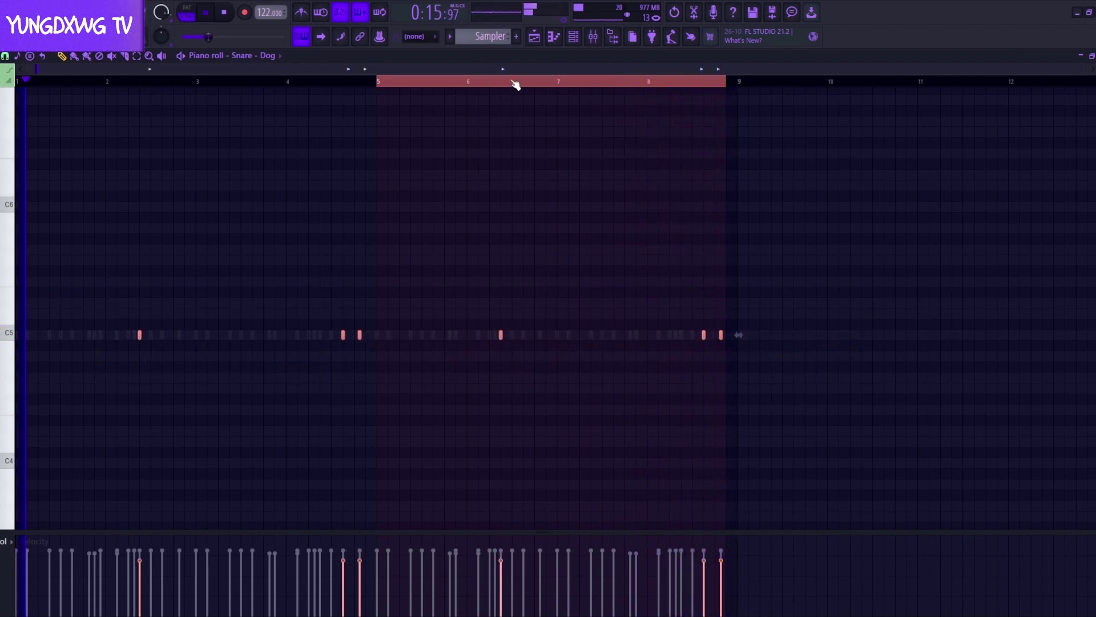
Clone the Snare - Dog channel and load the Open Hat - Mike sample into the clone.
click(574, 37)
right_click(224, 180)
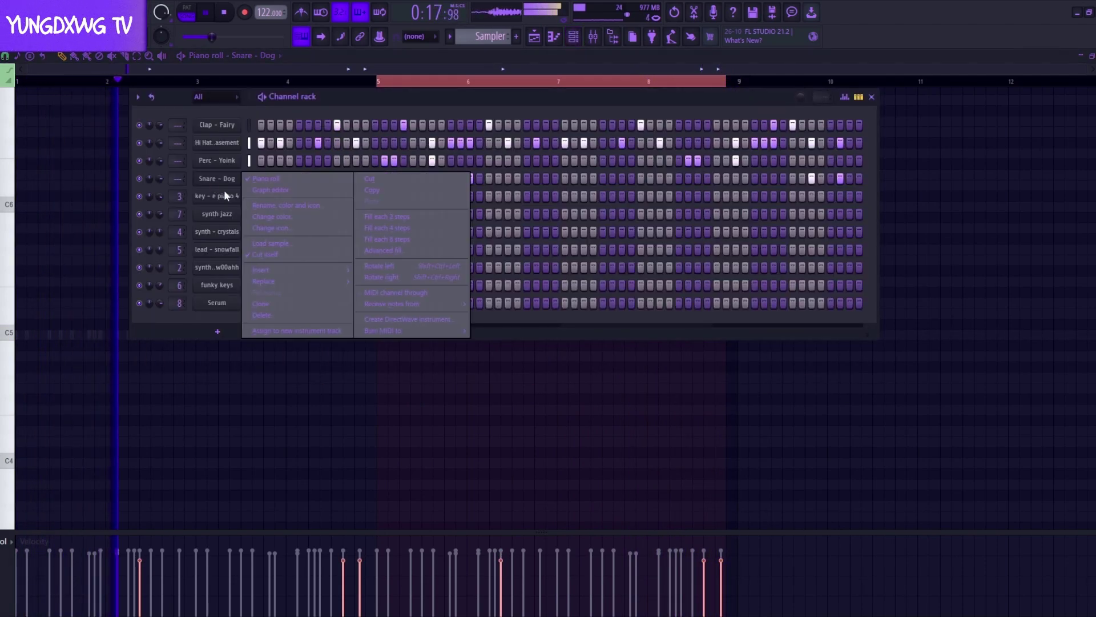
click(268, 305)
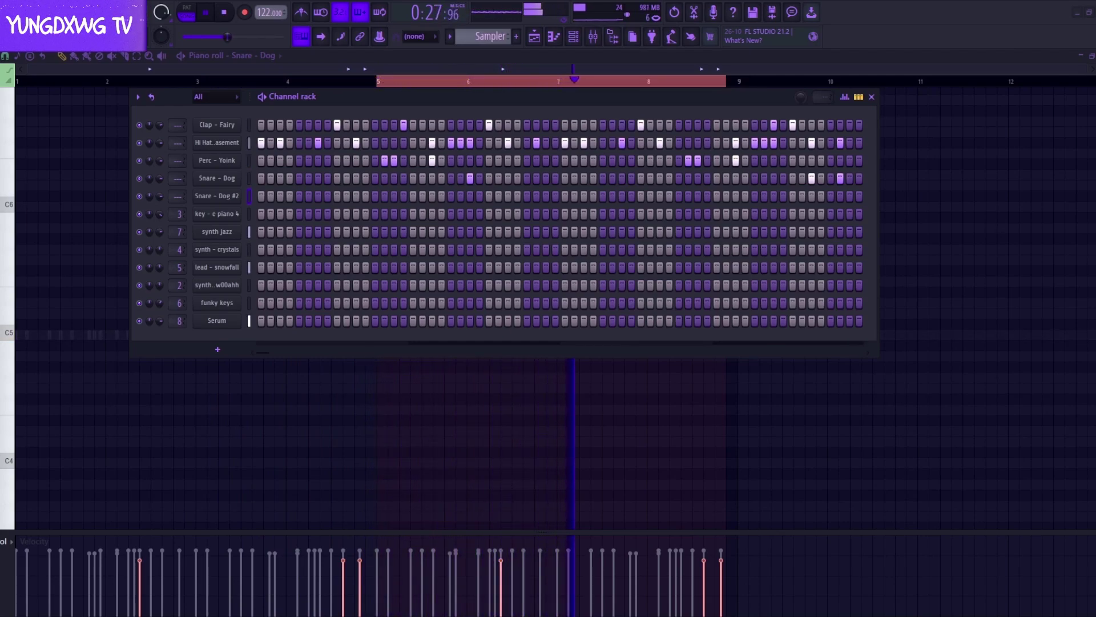
drag(1, 195, 235, 195)
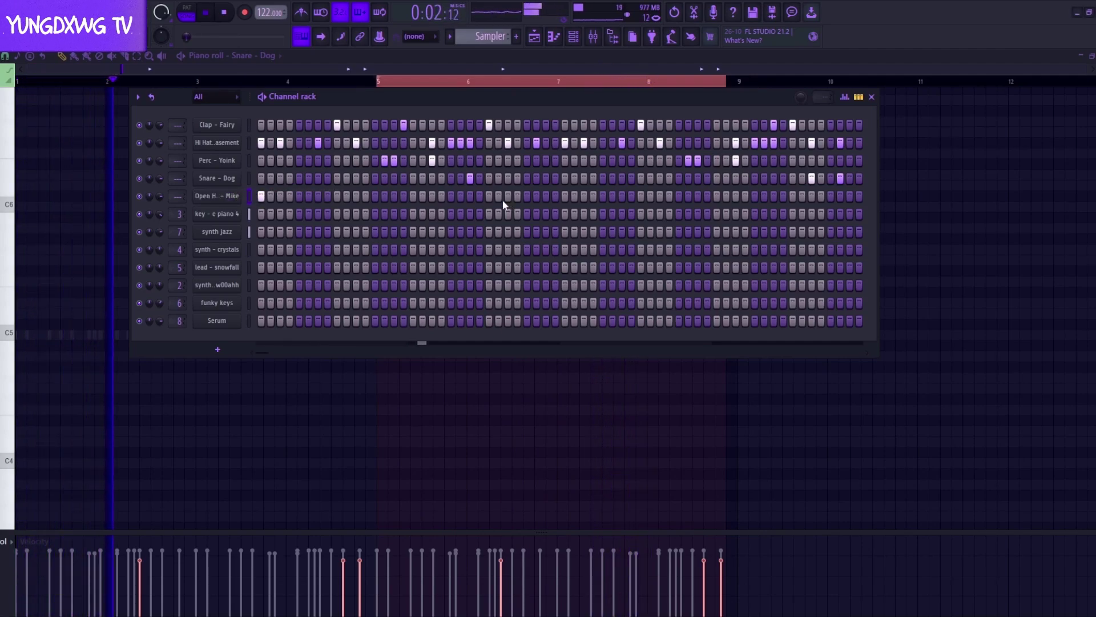
Add Open Hat - Mike hits on steps 1 and 35.
click(594, 196)
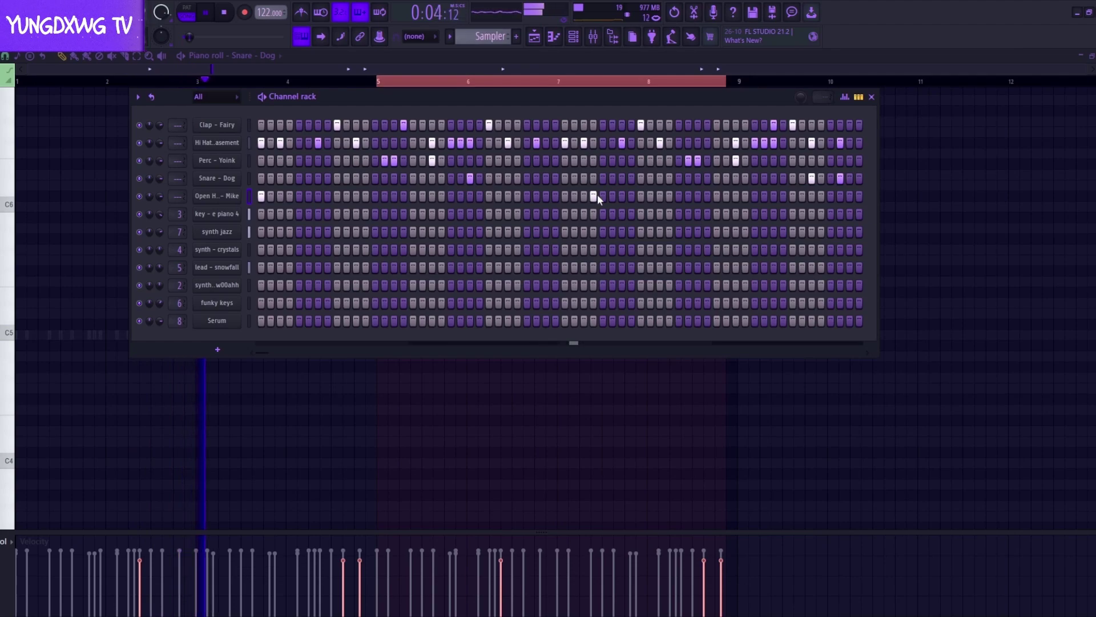
click(593, 196)
click(584, 196)
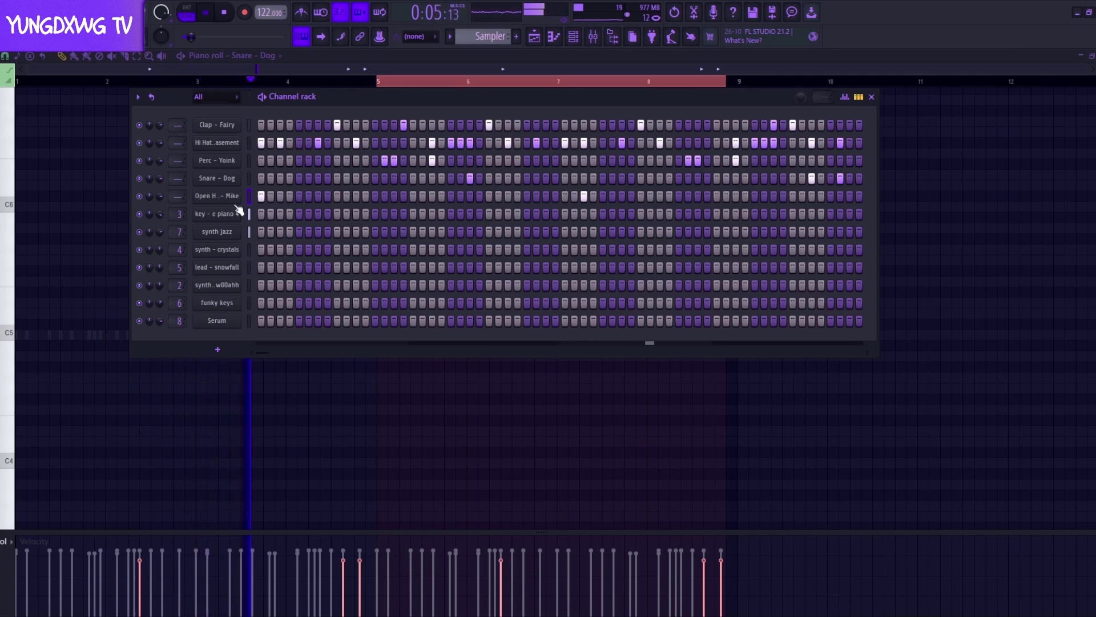
Duplicate the Open Hat - Mike notes of bars 1 to 4 into bars 5 to 8 in the piano roll.
right_click(219, 195)
click(261, 196)
key(space)
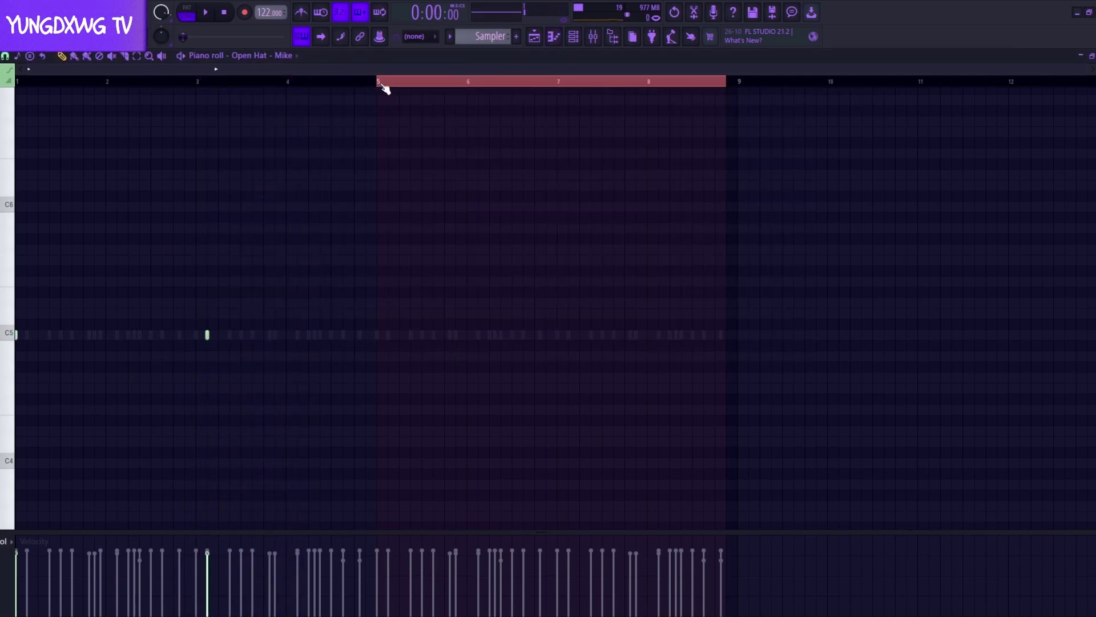
drag(386, 89, 25, 94)
key(ctrl+b)
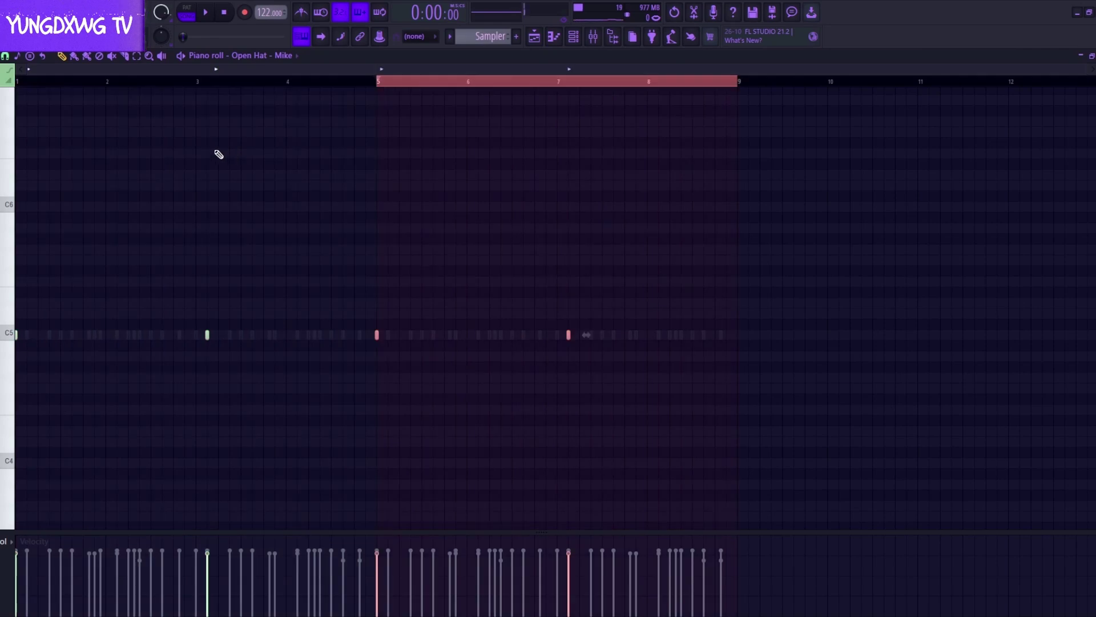
key(ctrl+d)
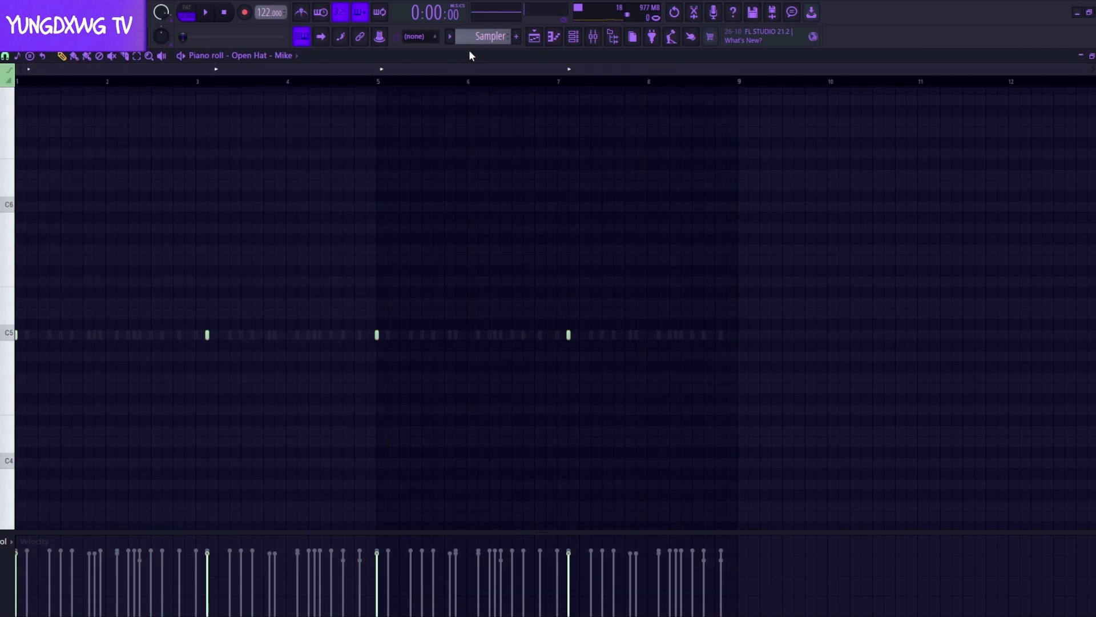
Clone the Open Hat - Mike channel, load the Open Hat - London sample into the clone and start playback.
click(575, 41)
right_click(231, 197)
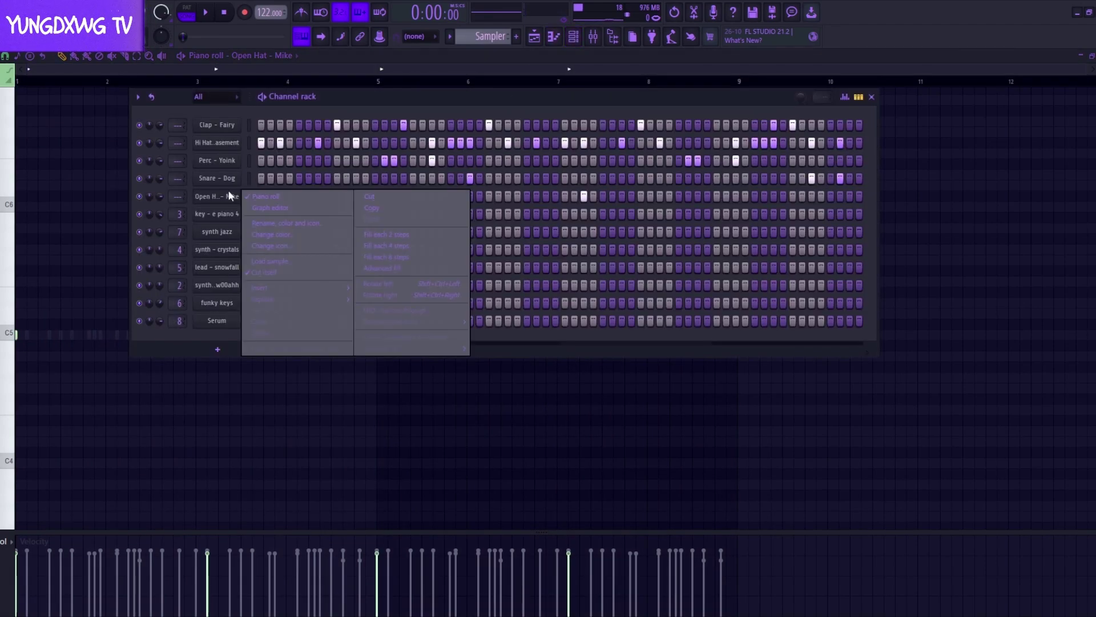
click(256, 322)
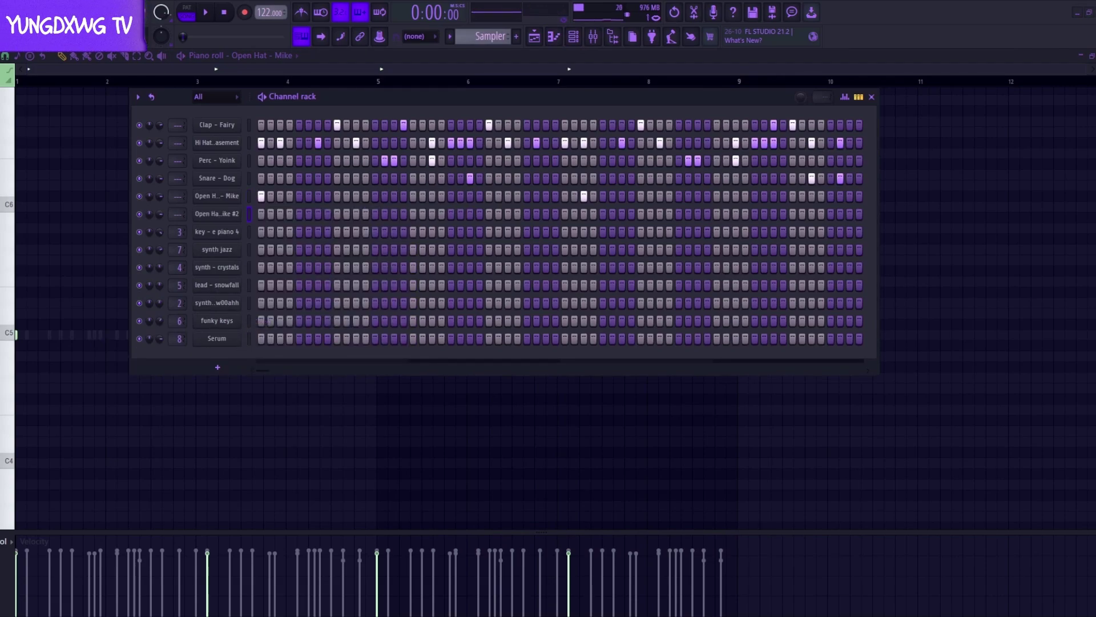
key(space)
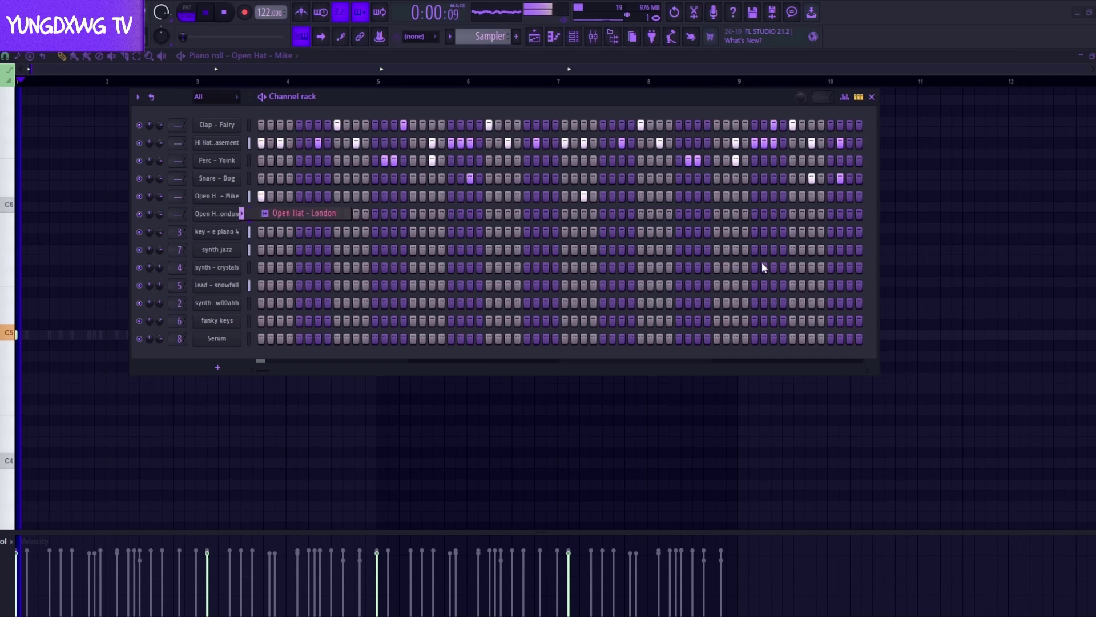
Add Open Hat - London hits at the start of bars 3 and 7 and check the channel's sampler settings.
click(564, 215)
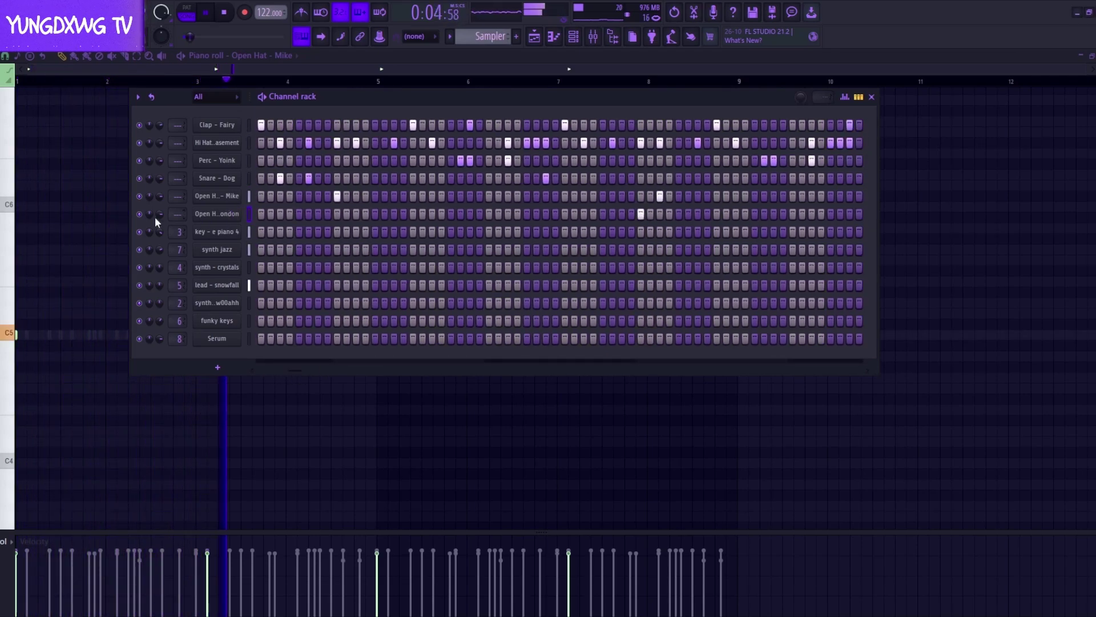
click(198, 215)
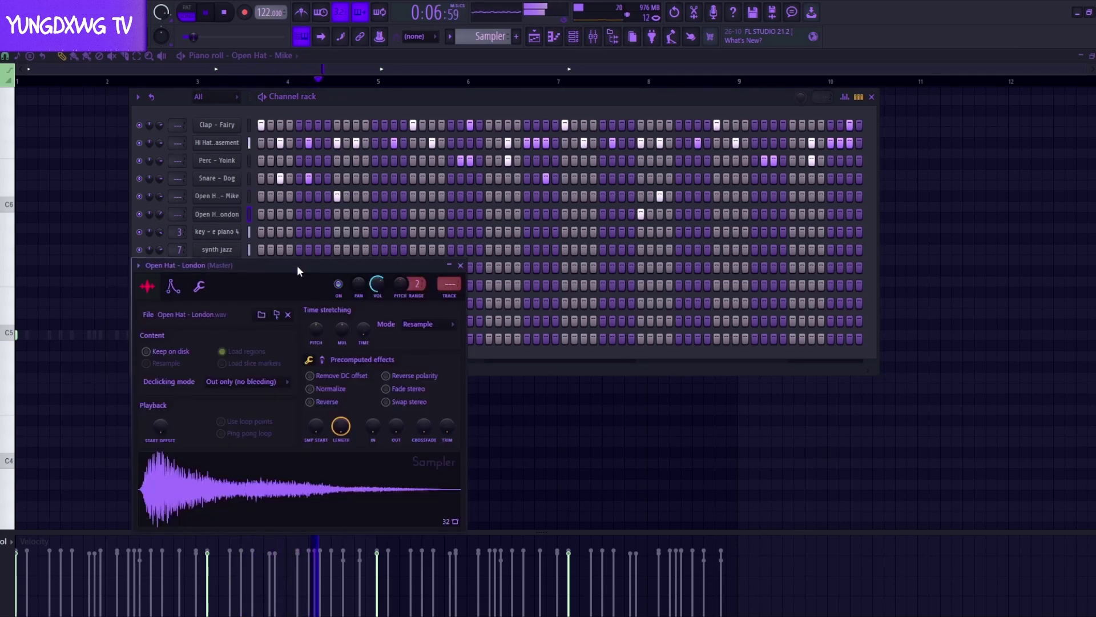
click(461, 266)
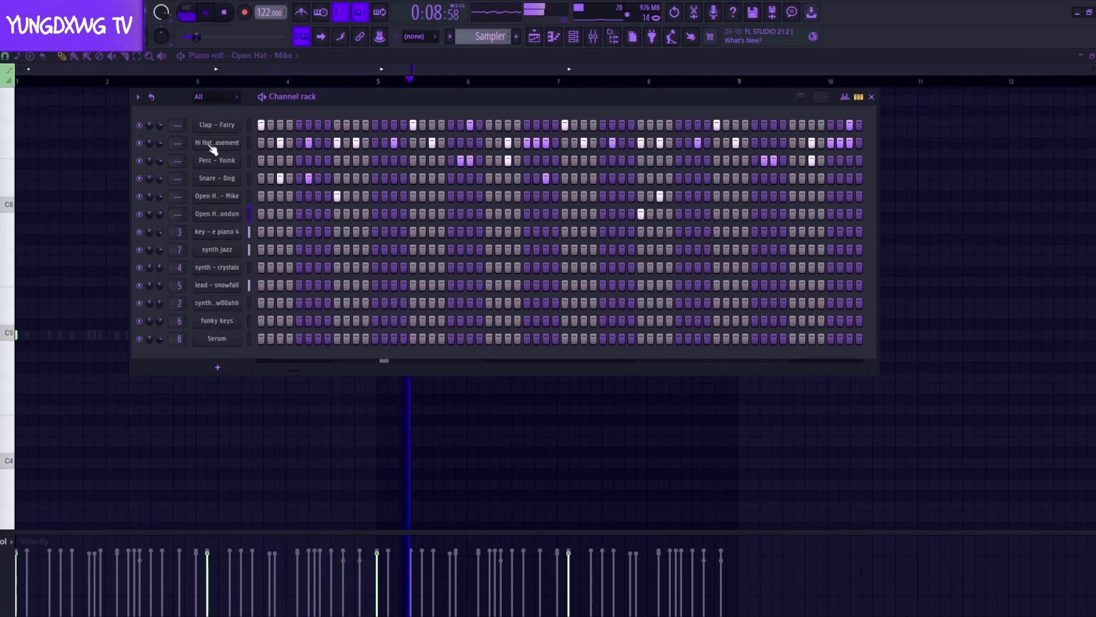
Clone the Clap - Fairy channel, load the sub venexxi 808 sample into the clone and place it below Open Hat - London.
right_click(213, 125)
click(275, 250)
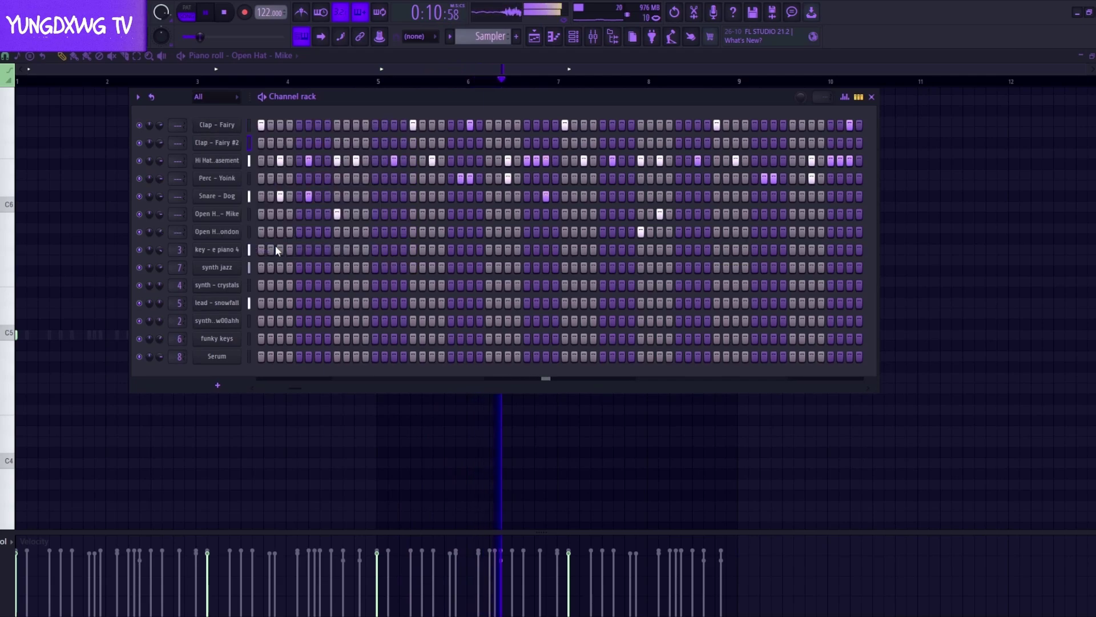
key(alt+Up)
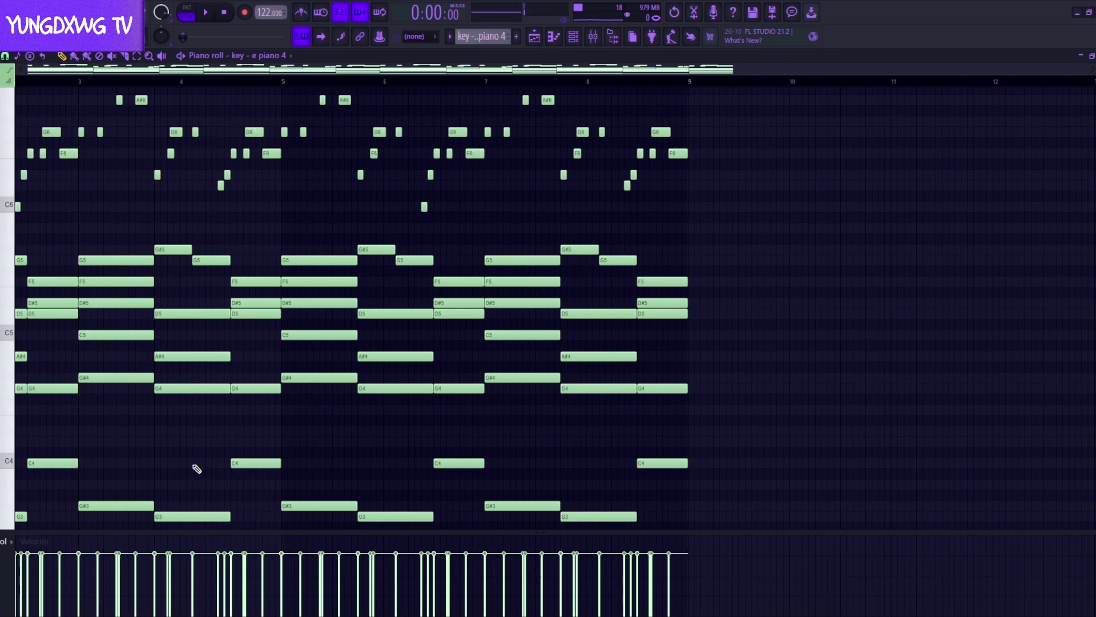
Copy the low C4, G#3 and G3 bass notes of the key - e piano 4 pattern, and reopen the Sampler pattern in the channel rack.
scroll(465, 398, down, 5)
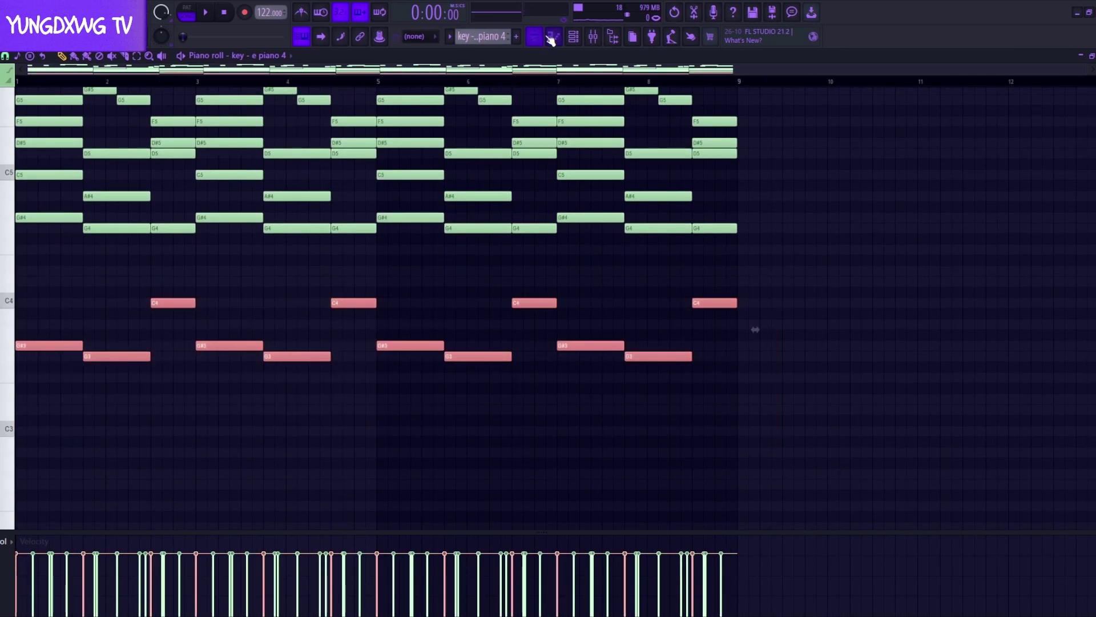
scroll(477, 40, down, 1)
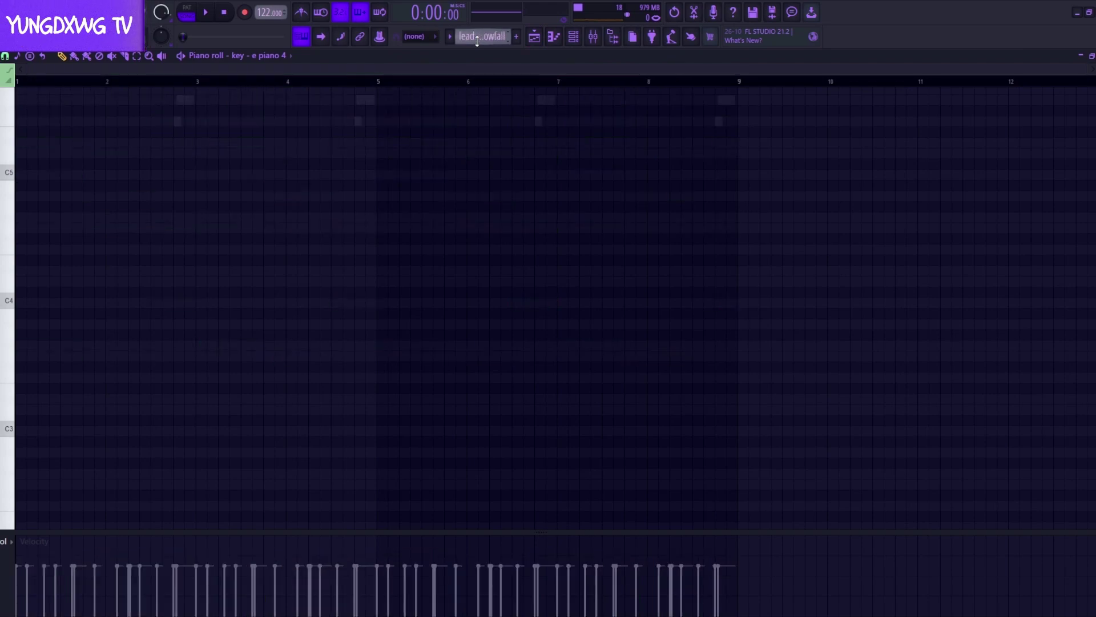
scroll(478, 40, down, 1)
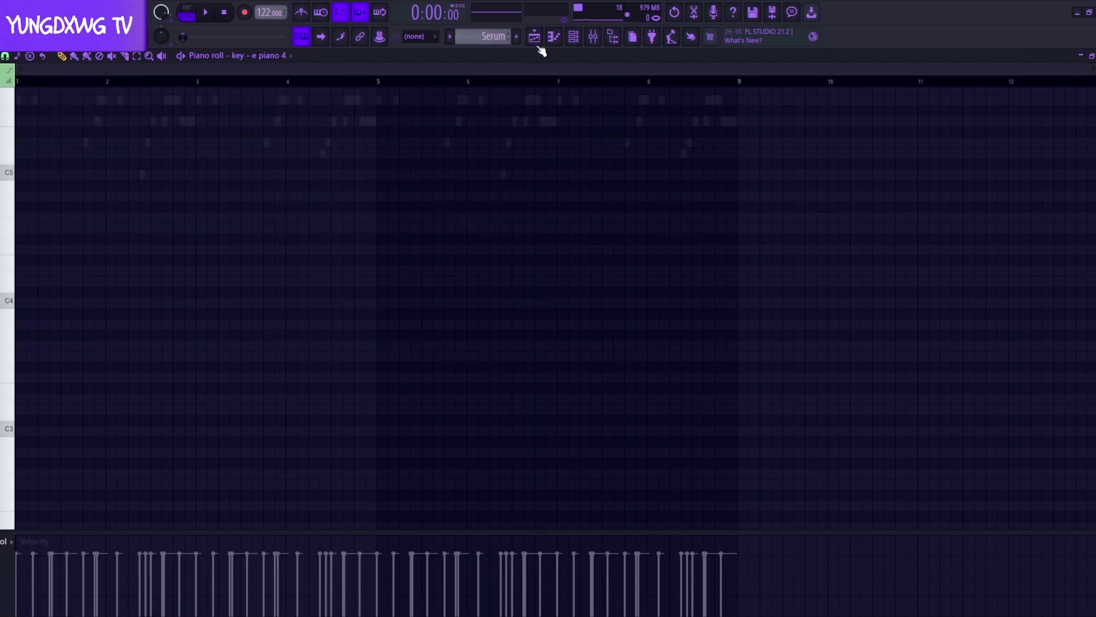
scroll(477, 38, up, 2)
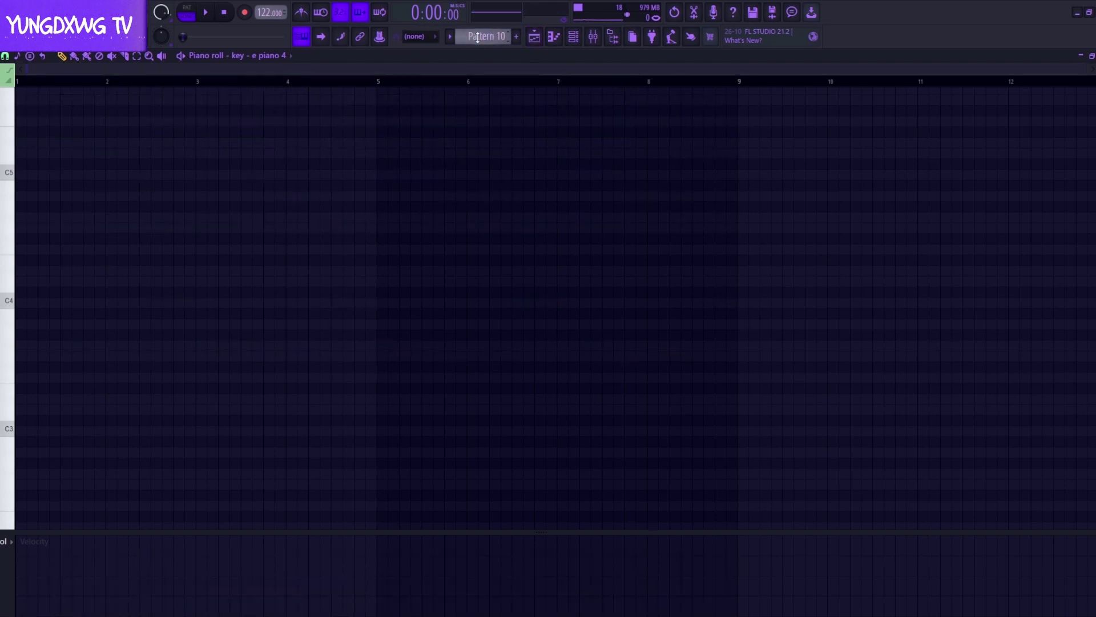
click(577, 39)
scroll(495, 37, down, 2)
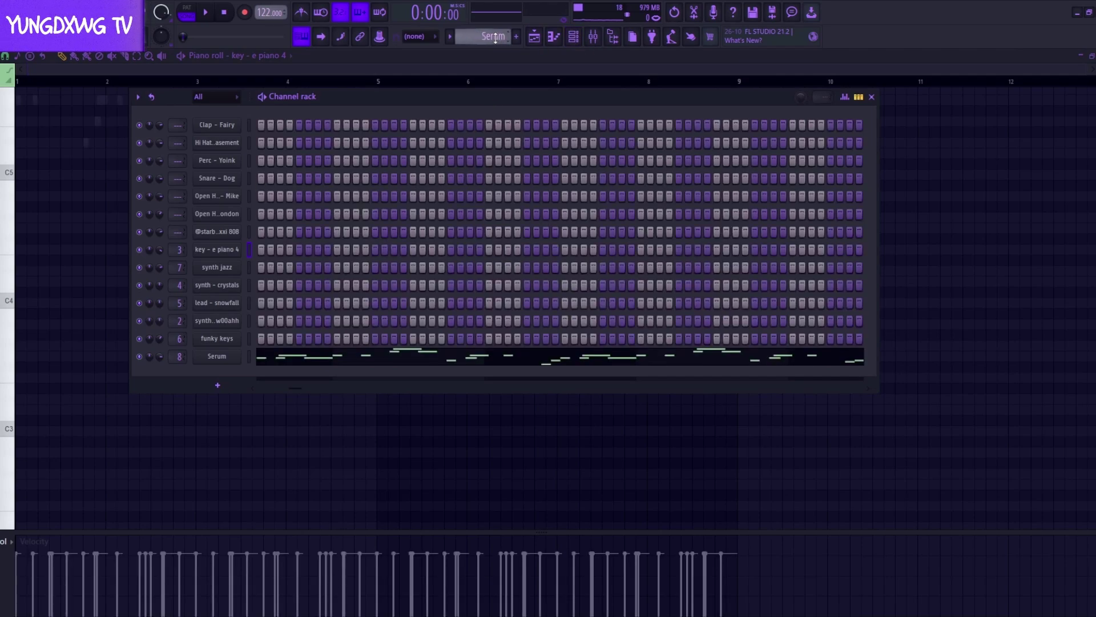
click(536, 37)
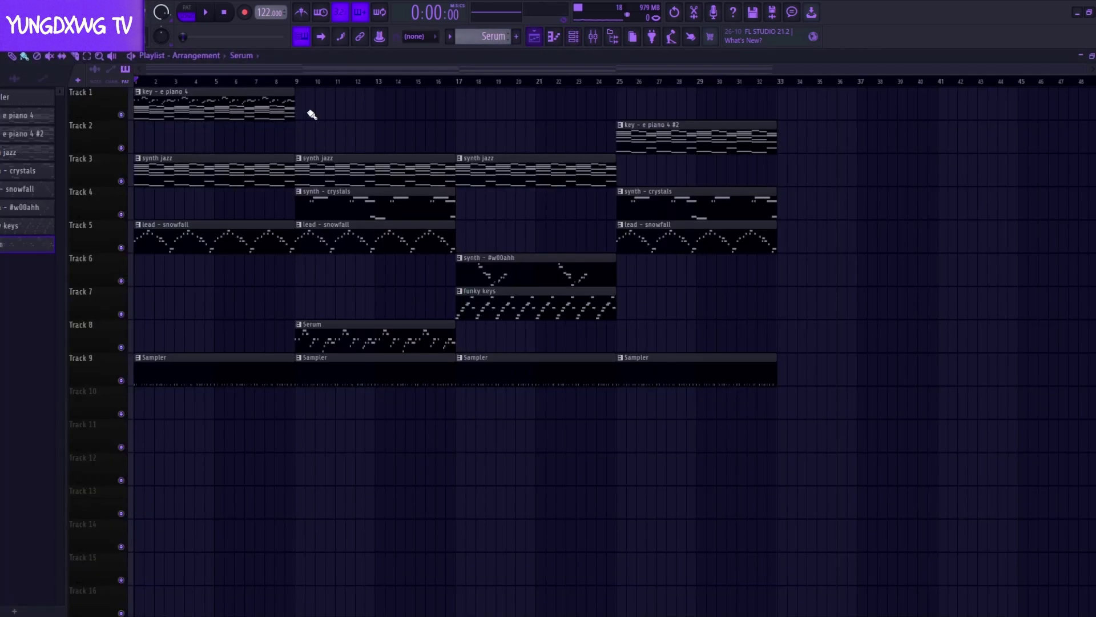
double_click(197, 374)
click(535, 37)
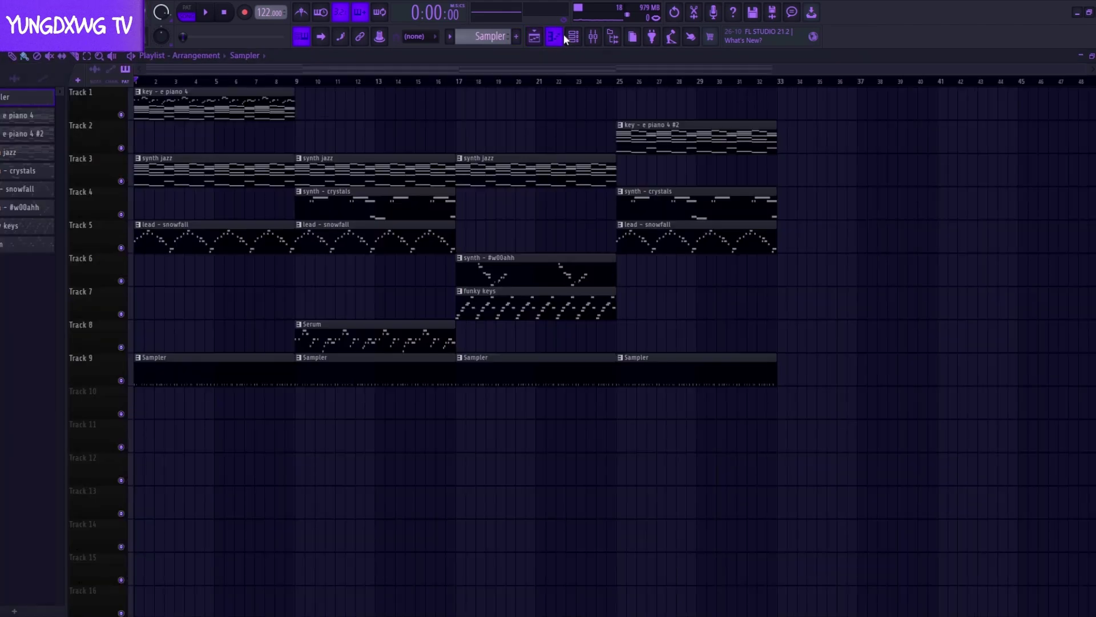
click(570, 39)
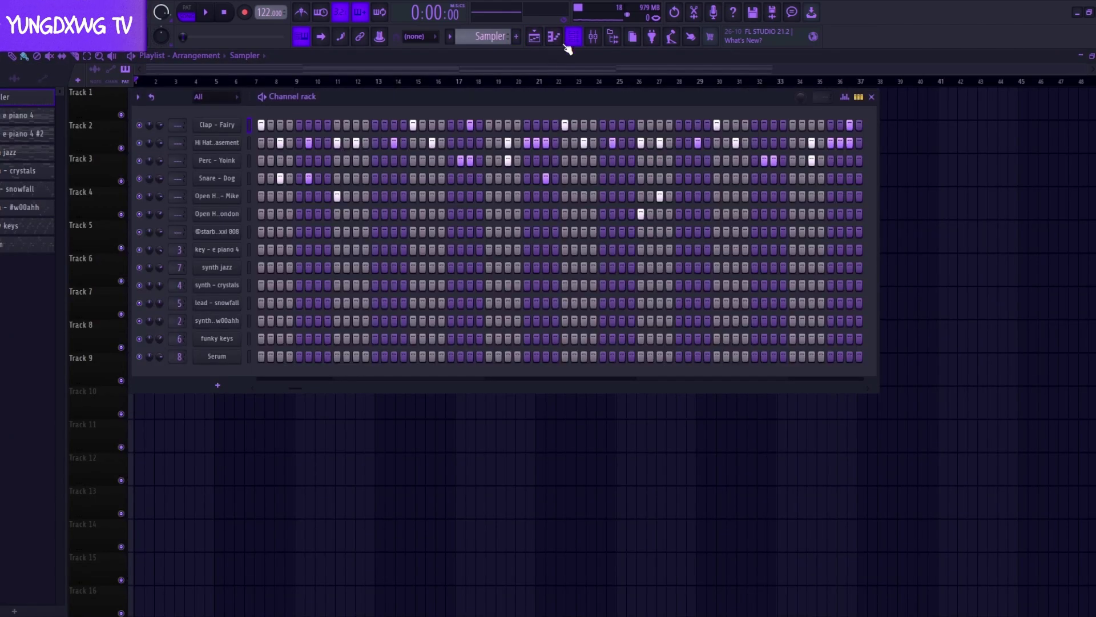
Paste the copied bass notes into the piano roll of the sub venexxi 808 channel.
right_click(235, 228)
click(251, 230)
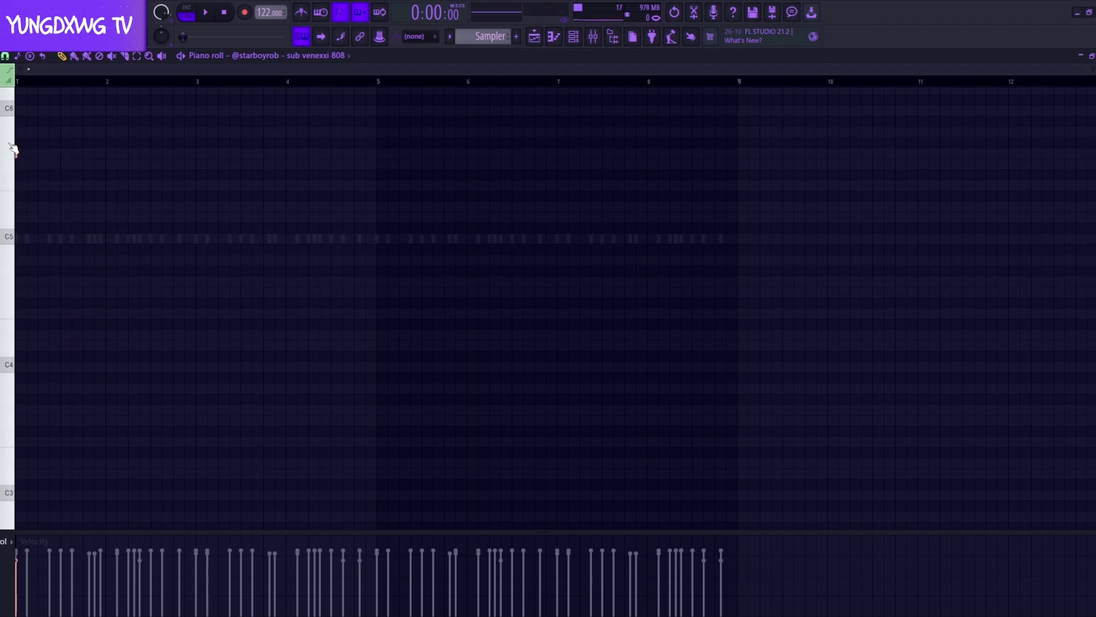
scroll(190, 336, up, 7)
key(ctrl+v)
scroll(155, 354, up, 5)
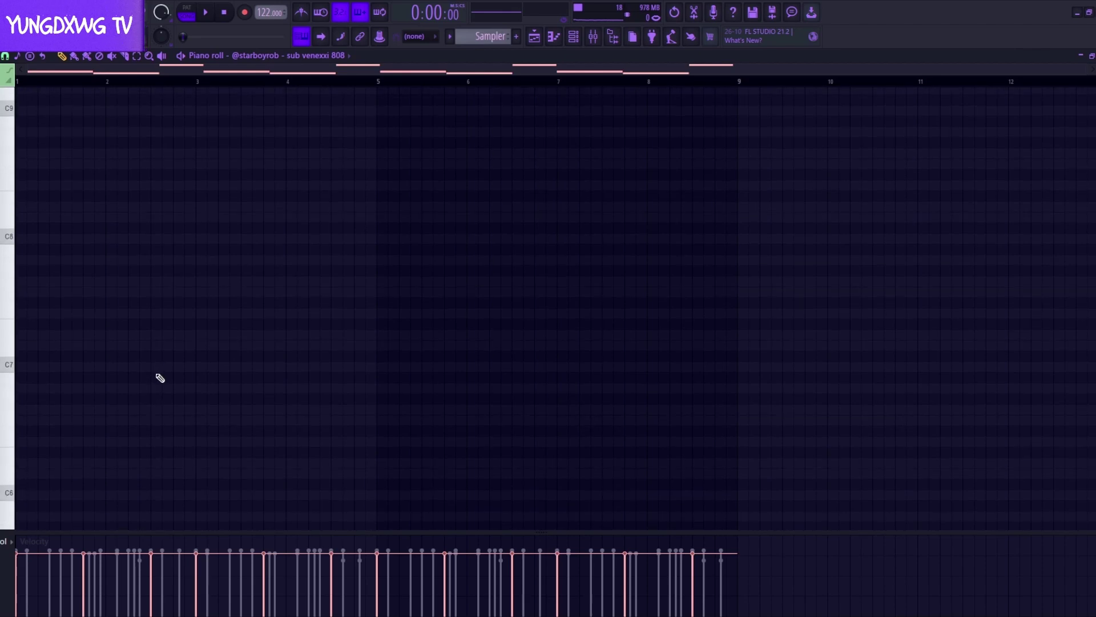
scroll(156, 374, down, 6)
Transpose the pasted 808 notes by octaves to G5, G#5 and C6, raise their velocities to maximum and replay the pattern.
key(ctrl+Up)
key(ctrl+Up)
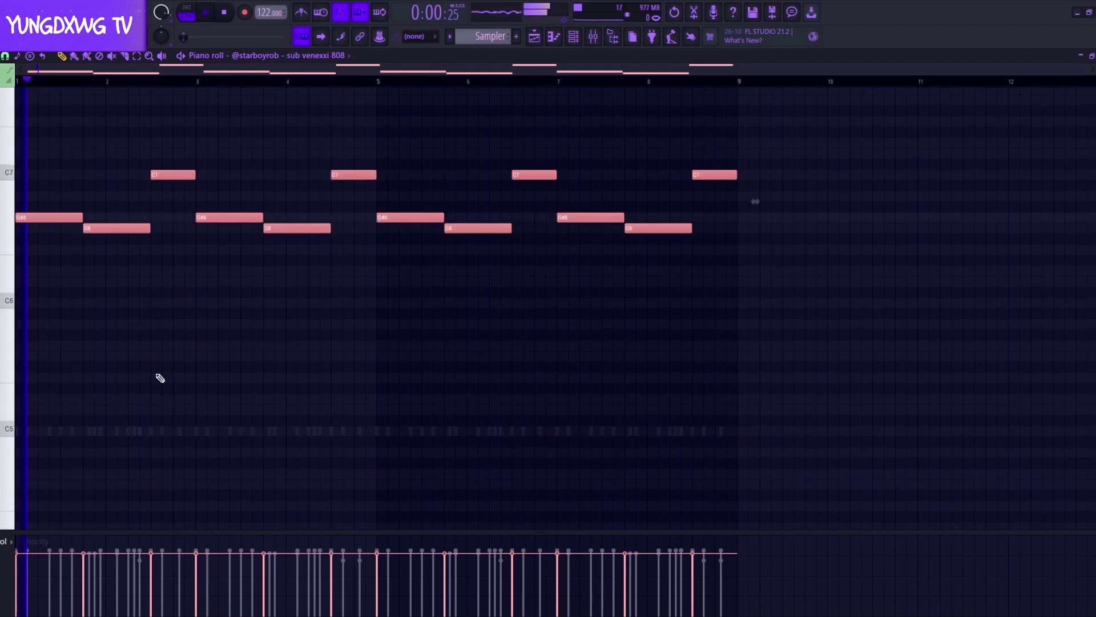
key(ctrl+Down)
key(space)
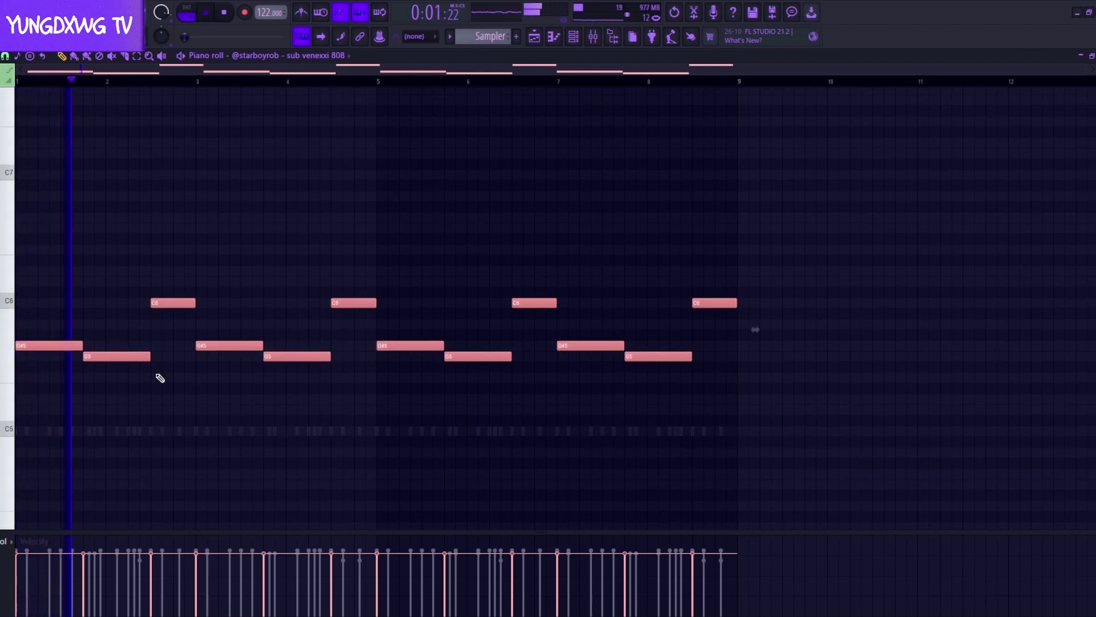
key(space)
key(space)
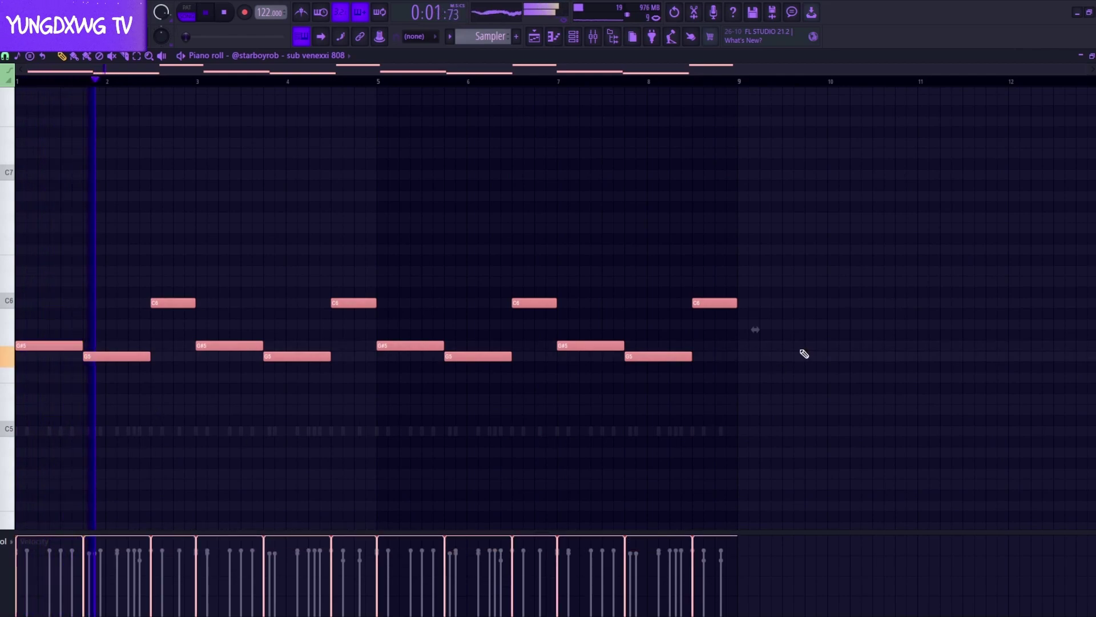
Lower the four C6 notes of the 808 line by one octave to C5.
drag(789, 348, 126, 231)
drag(778, 315, 127, 216)
key(ctrl+Down)
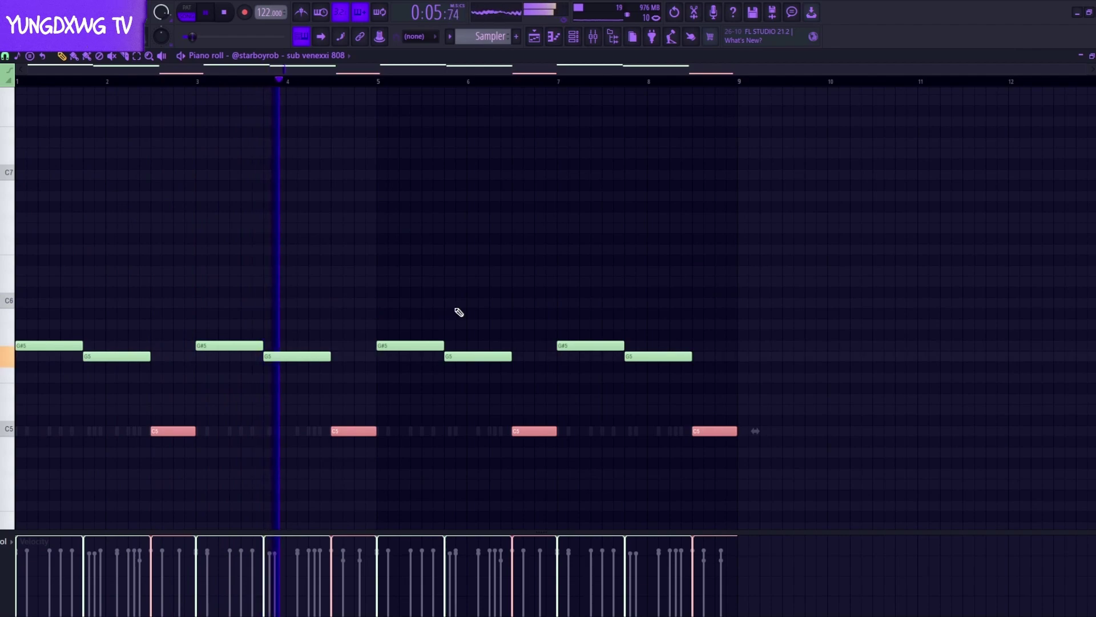
Try the sub paulo 808 sample on the main 808 line and reopen the channel rack.
drag(811, 490, 109, 284)
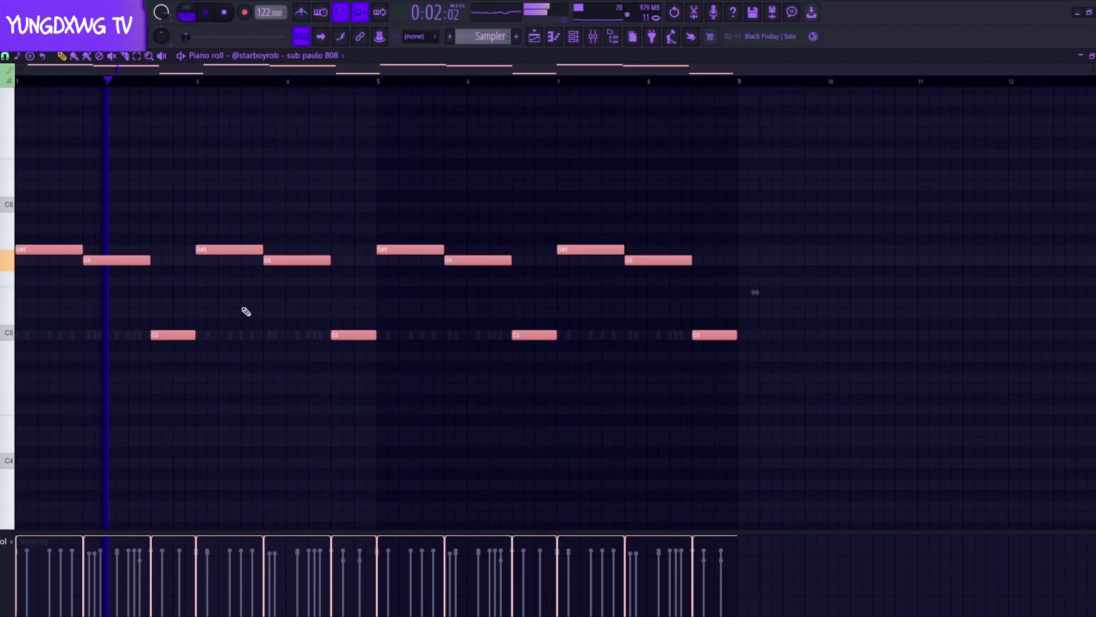
scroll(245, 311, up, 1)
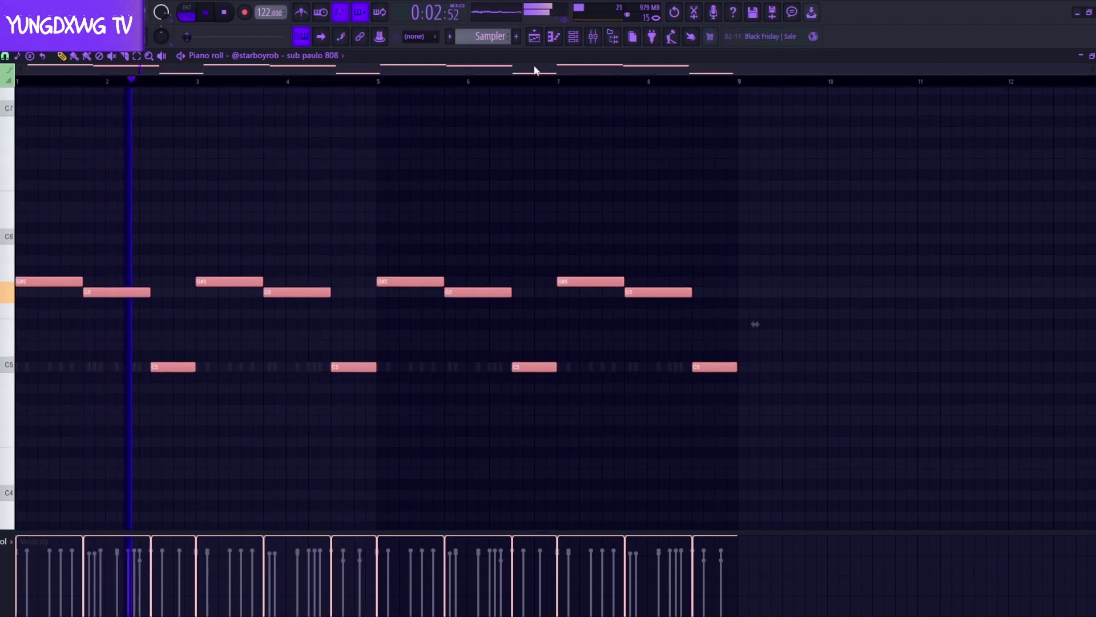
click(573, 36)
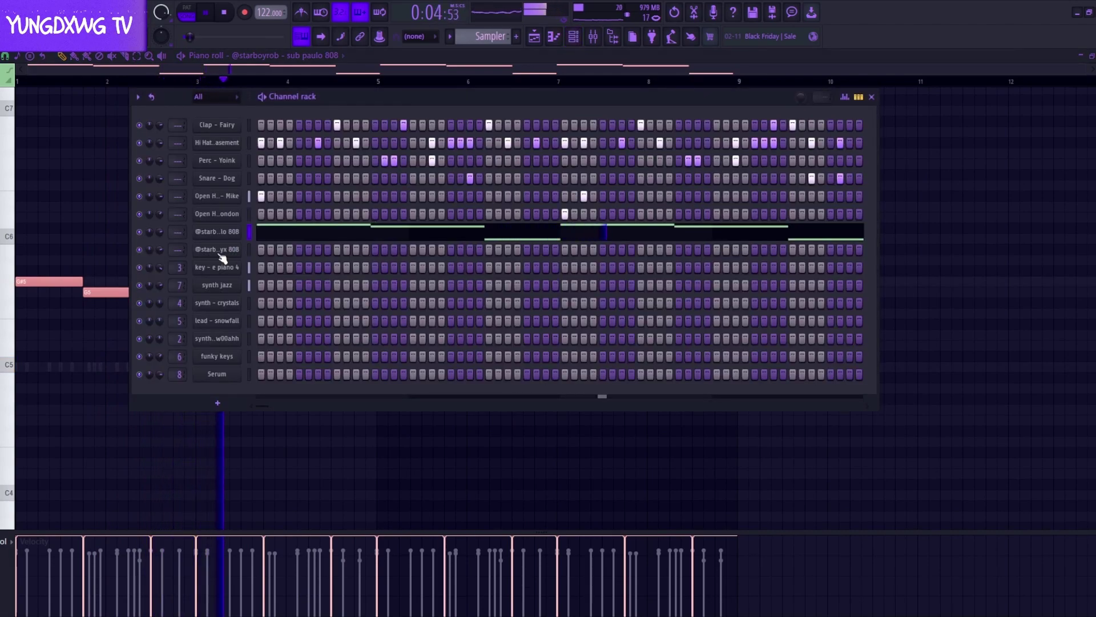
Open the piano roll of the second 808 channel, sub arcteryx 808, and draw a short G#5 note in bar 1 and G5 note in bar 2.
right_click(235, 249)
click(259, 250)
key(space)
scroll(23, 299, up, 4)
key(space)
click(79, 282)
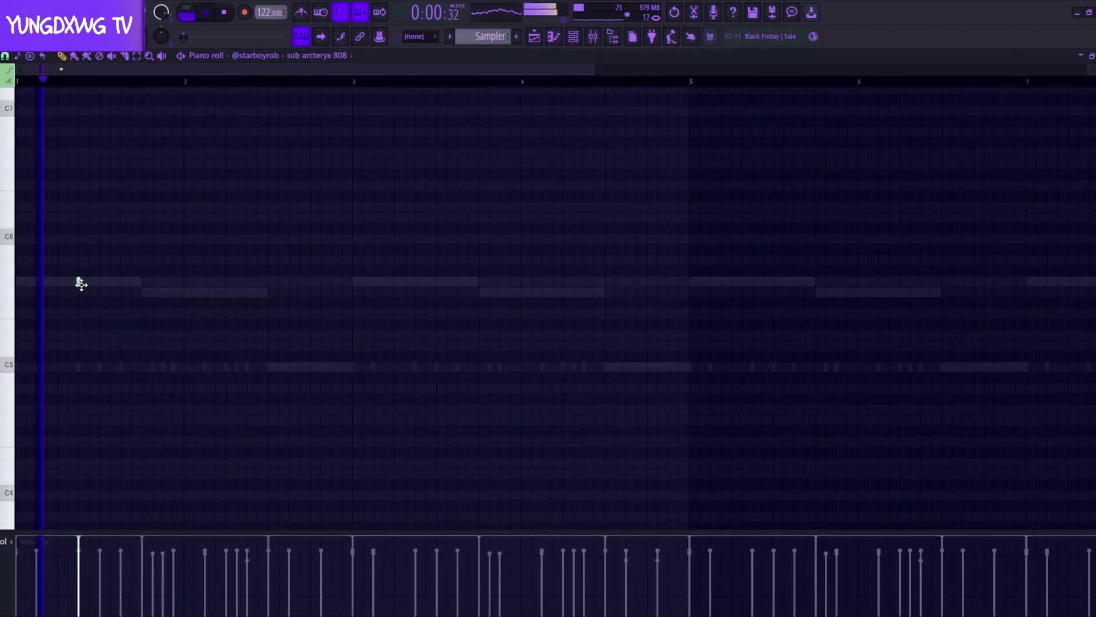
key(space)
key(space)
drag(80, 282, 267, 293)
click(147, 292)
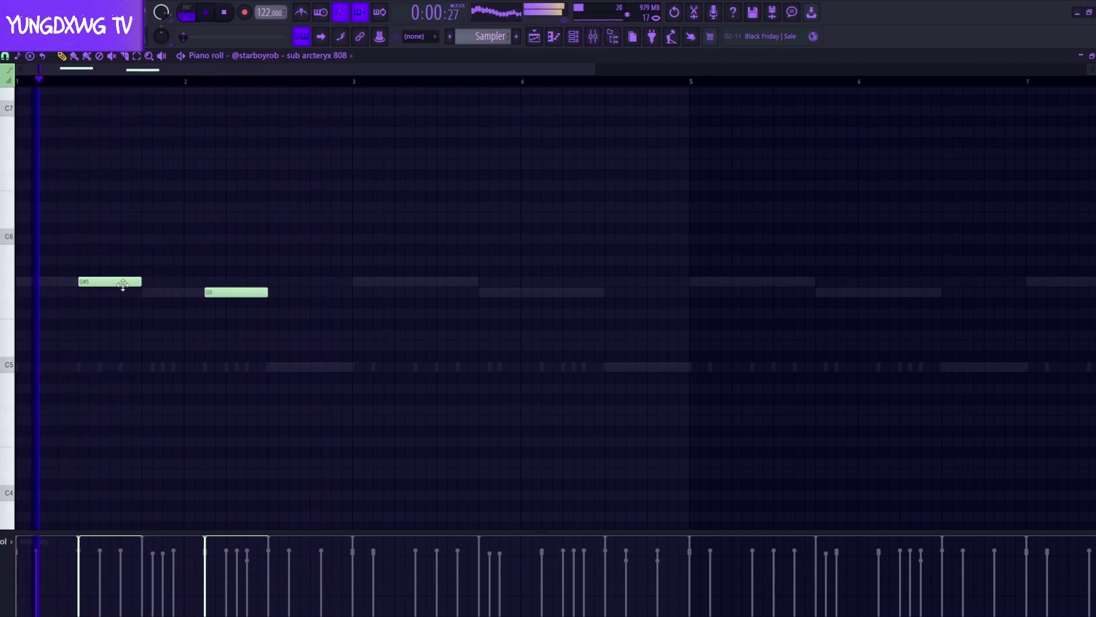
Remove the G#5 note and repeat the G5 note of bar 2 in bar 4.
drag(117, 282, 576, 286)
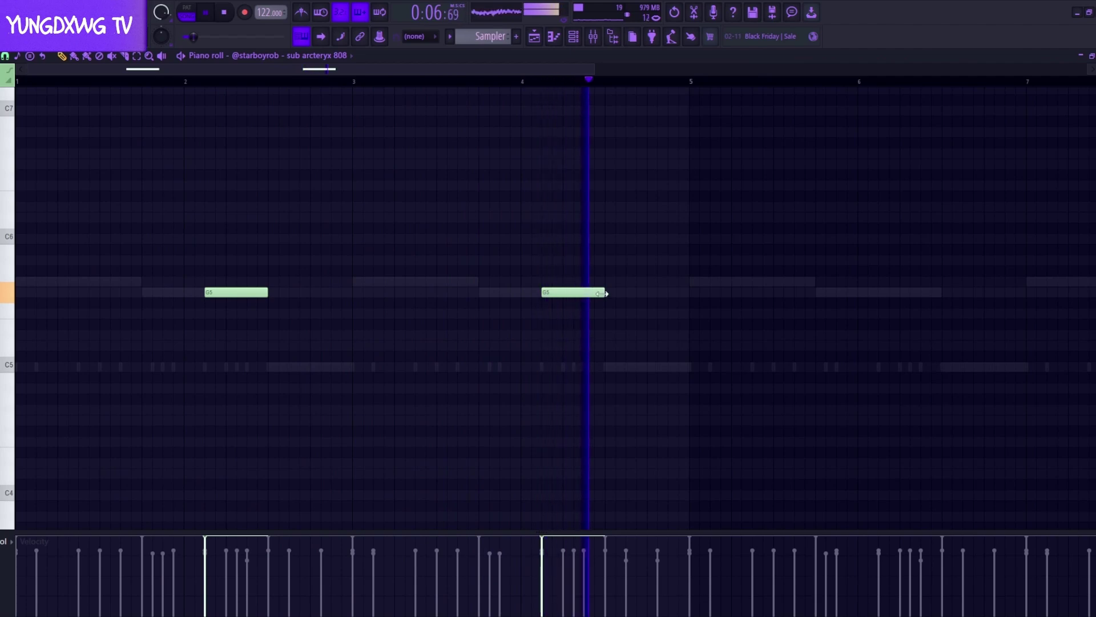
key(space)
scroll(288, 325, down, 4)
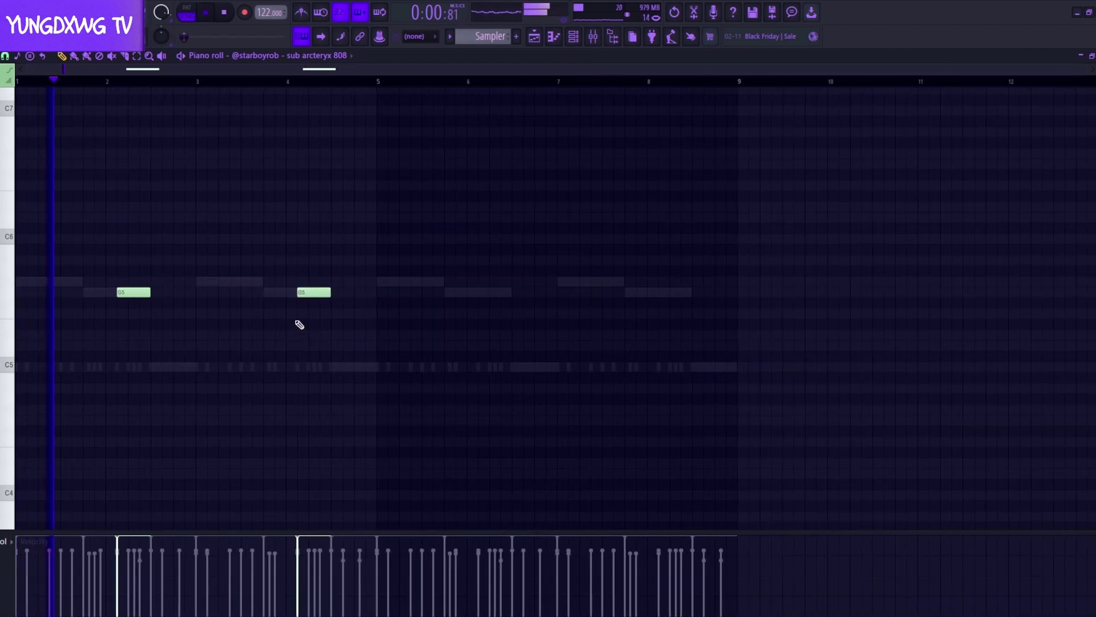
Duplicate the G5 notes of bars 1 to 4 into bars 5 to 8 and open the channel rack.
drag(392, 83, 16, 86)
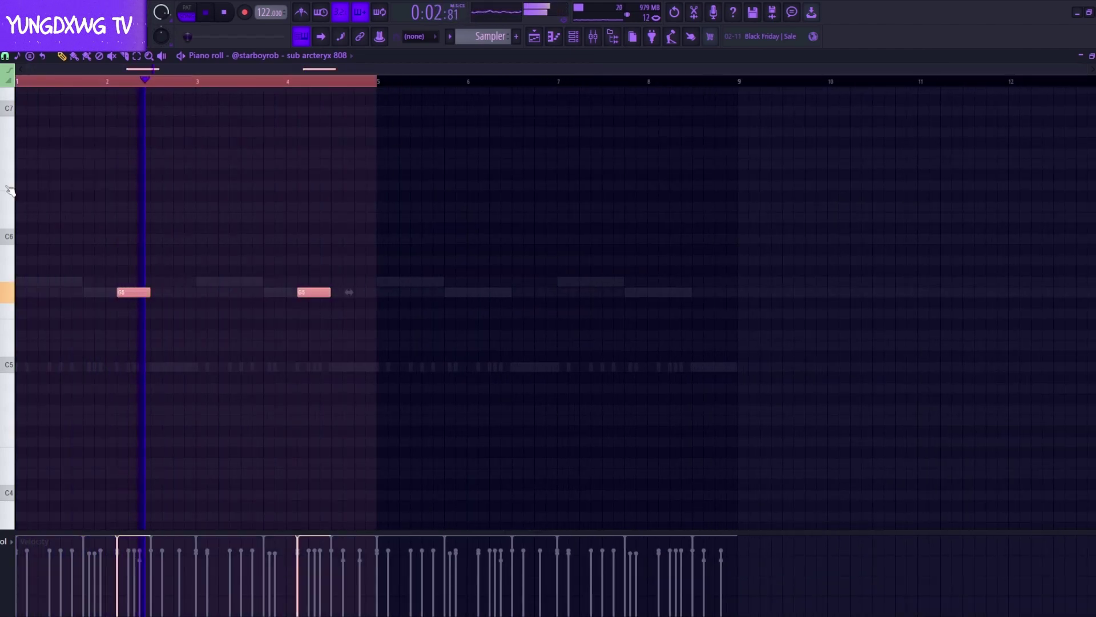
key(ctrl+b)
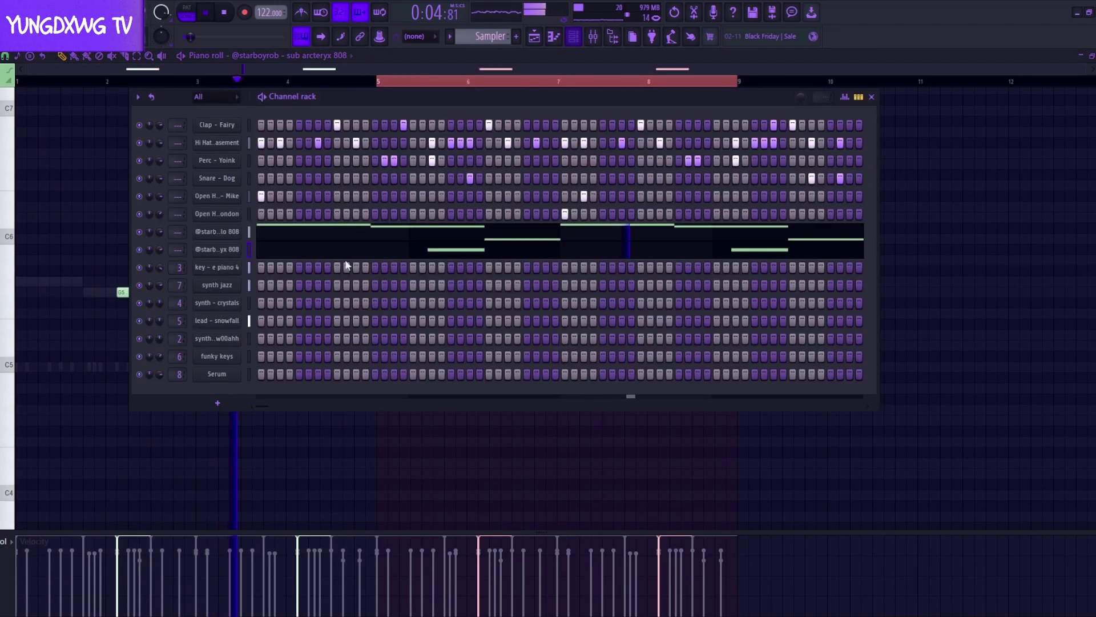
key(F6)
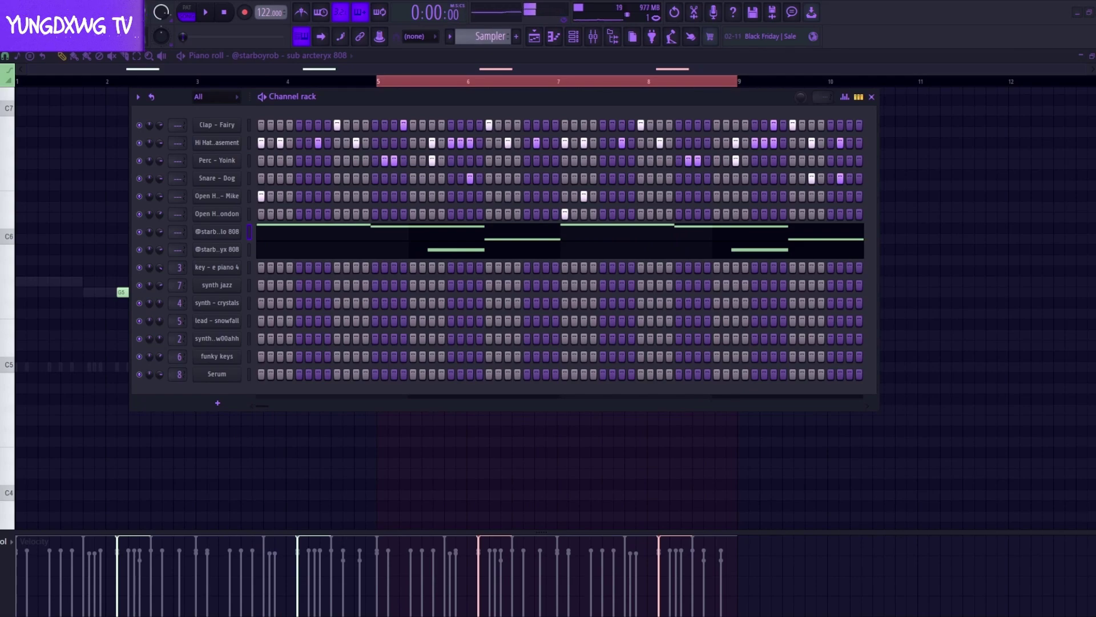
Audition replacement samples on the main 808 channel with the pattern playing, including 808 - Grandma and 808 Spinz Sauce.
key(space)
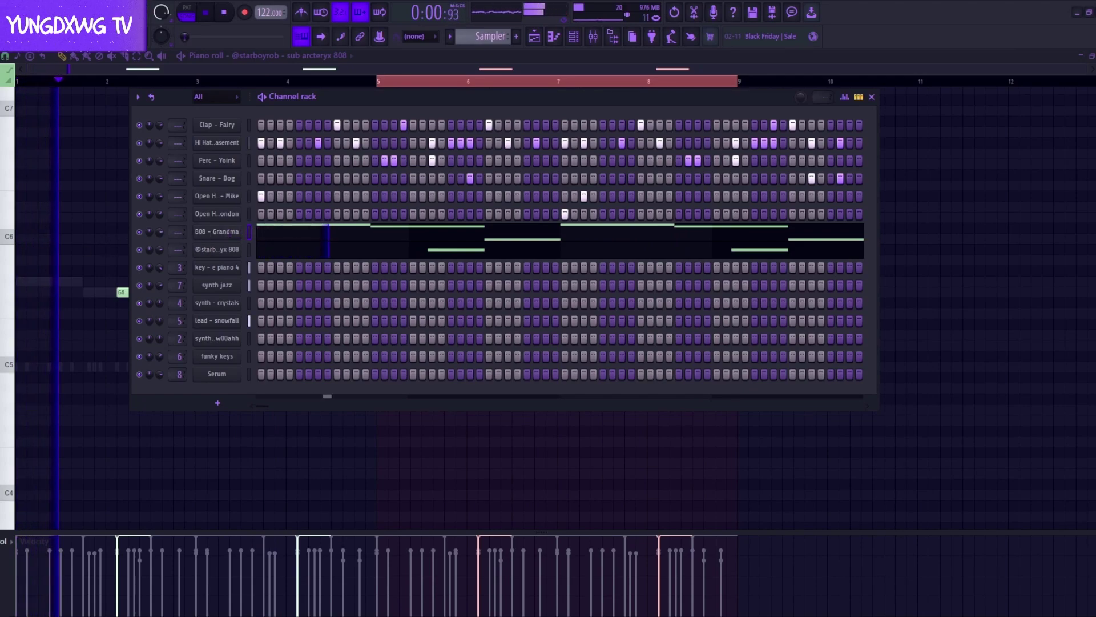
key(space)
key(space)
key(space)
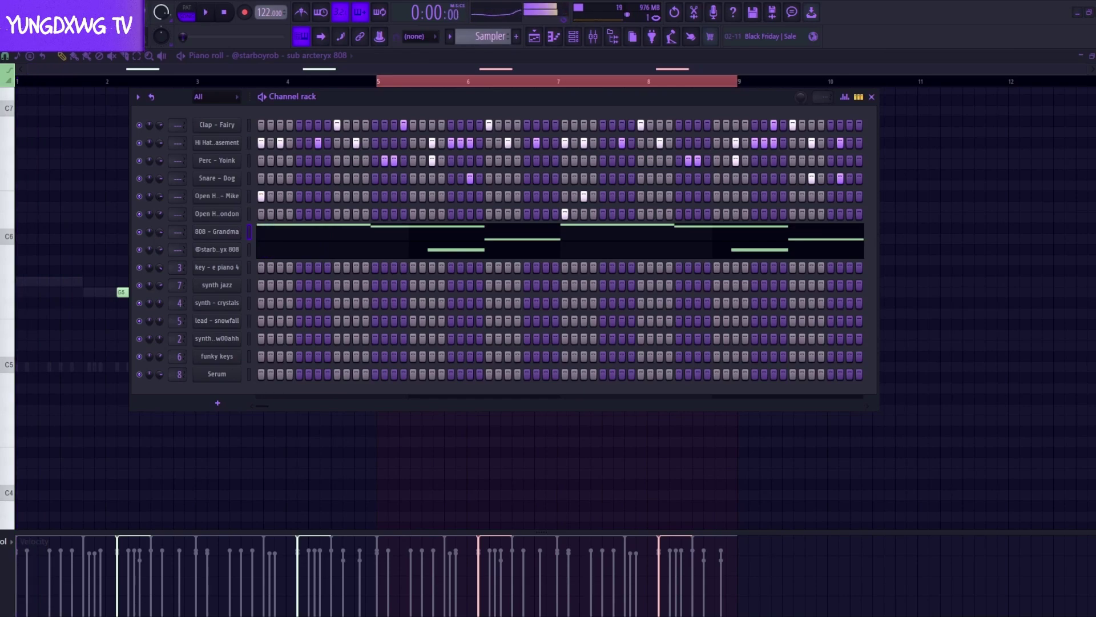
key(space)
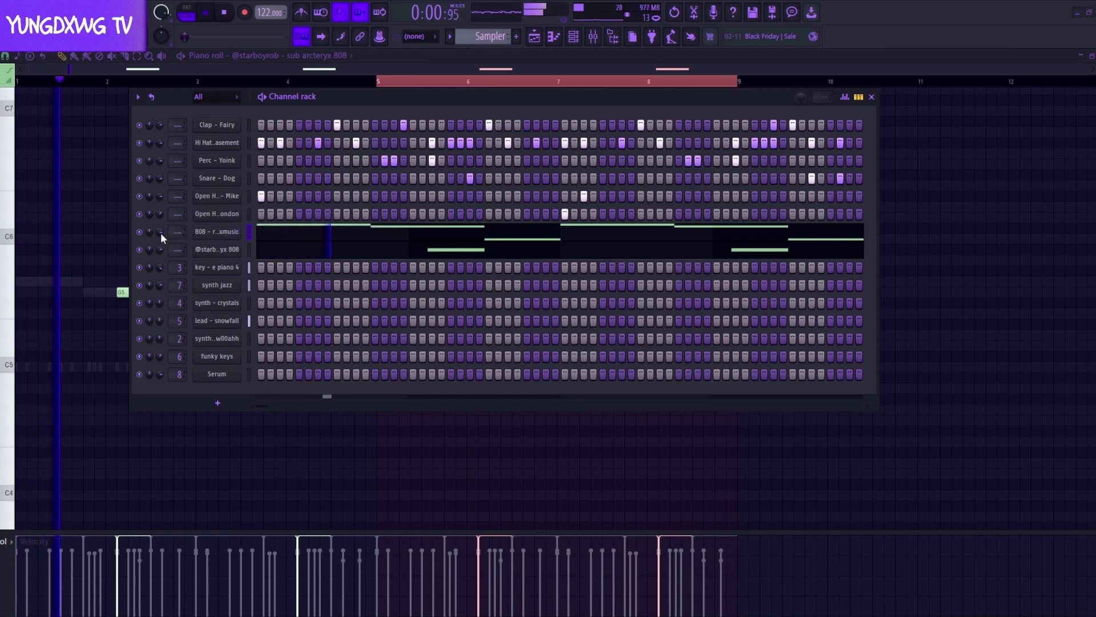
key(space)
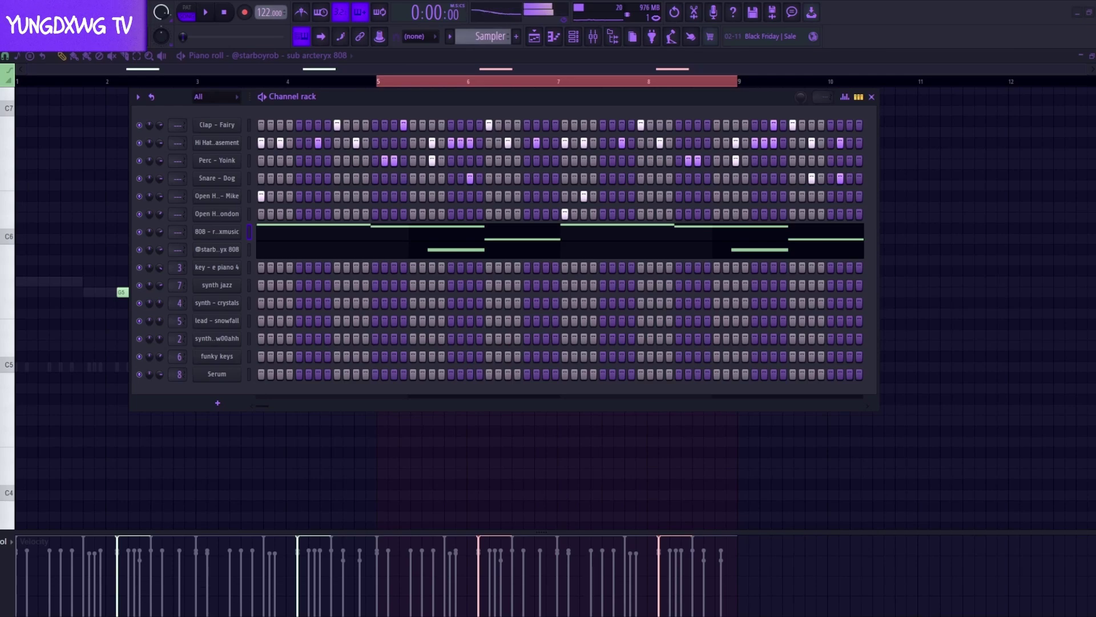
scroll(211, 233, down, 1)
key(space)
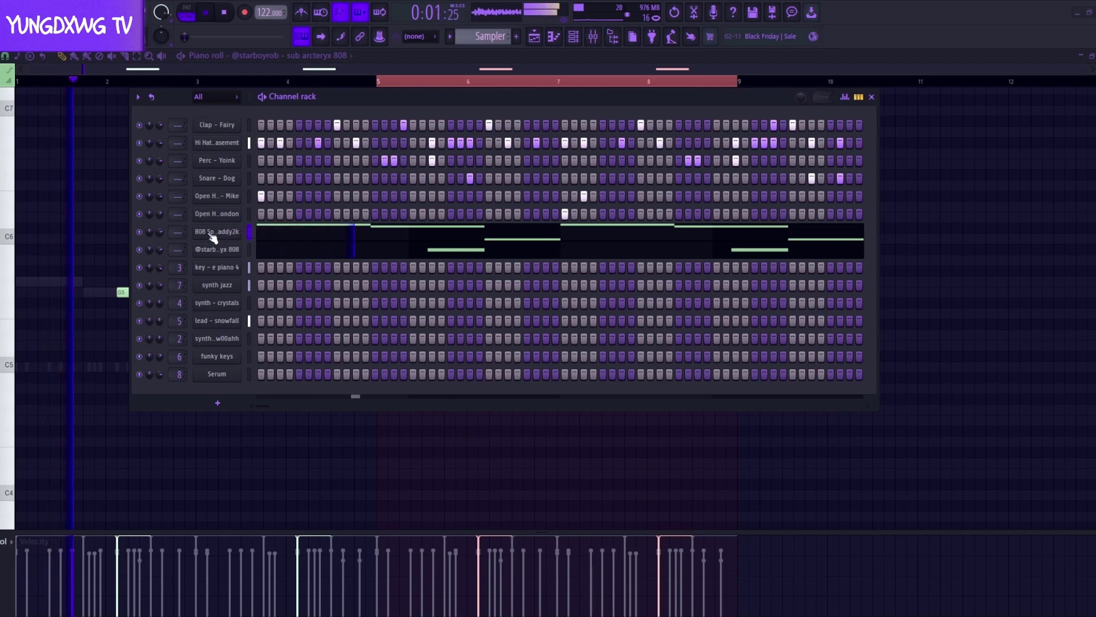
click(213, 233)
key(space)
key(space)
click(486, 217)
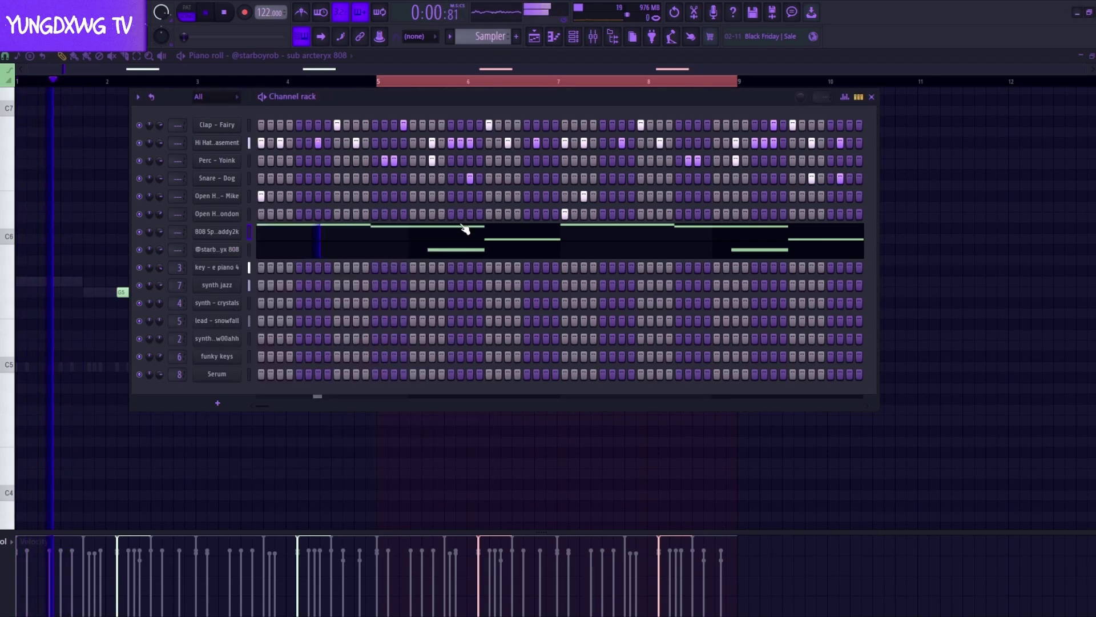
Open the main 808 piano roll, select all its notes and replace the sample with takeover2 - clinkedit3 808.
click(345, 230)
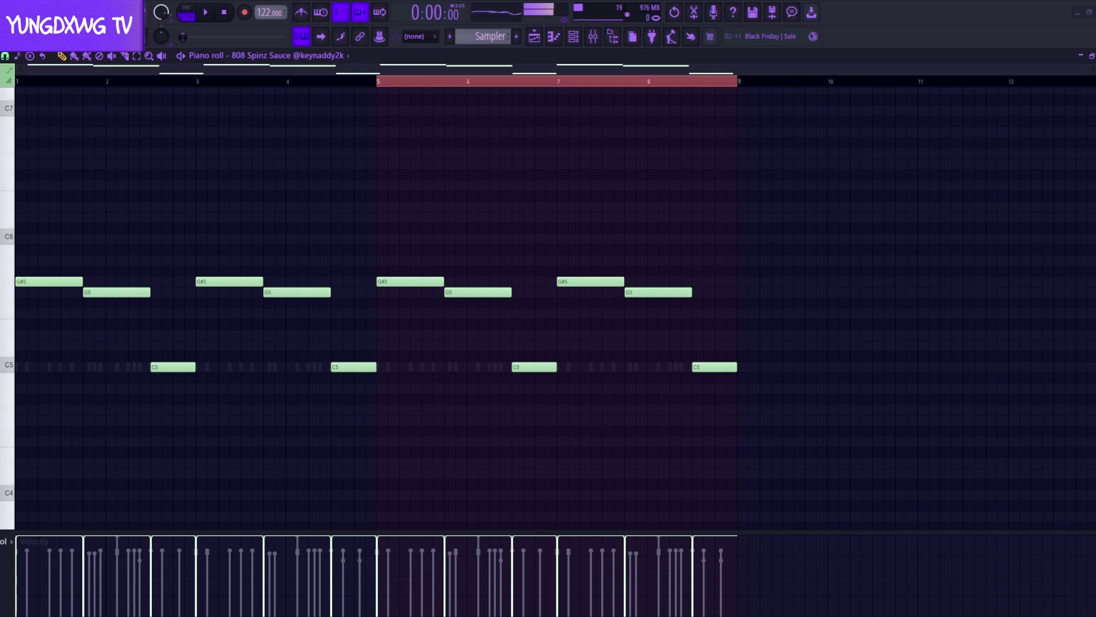
key(space)
drag(745, 447, 29, 245)
Clone the sub arcteryx 808 channel in the channel rack.
click(573, 36)
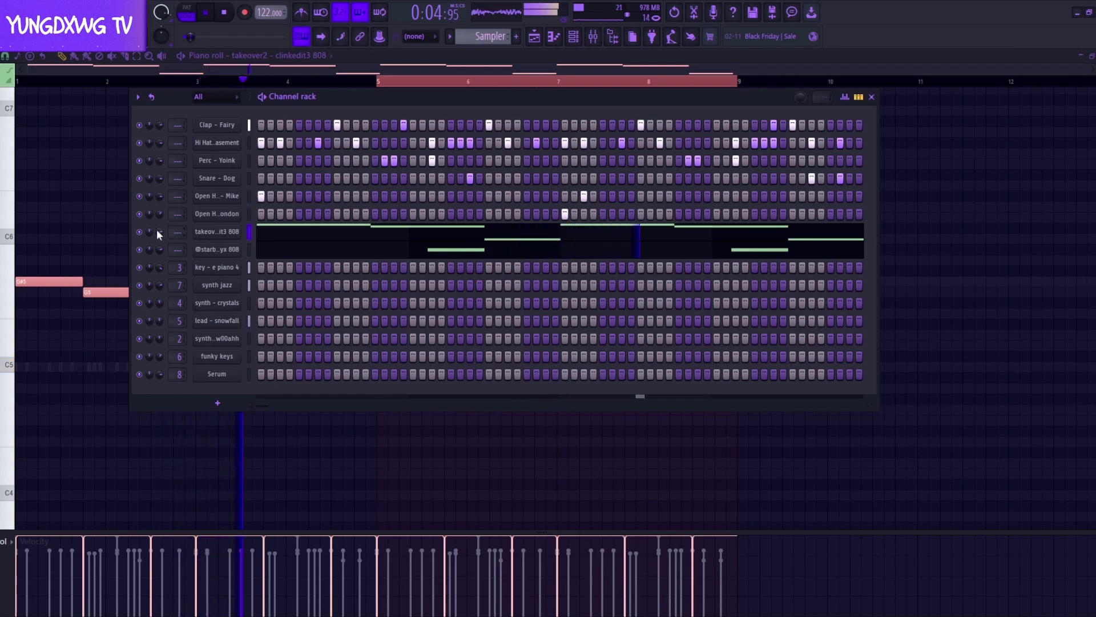
right_click(228, 251)
click(278, 376)
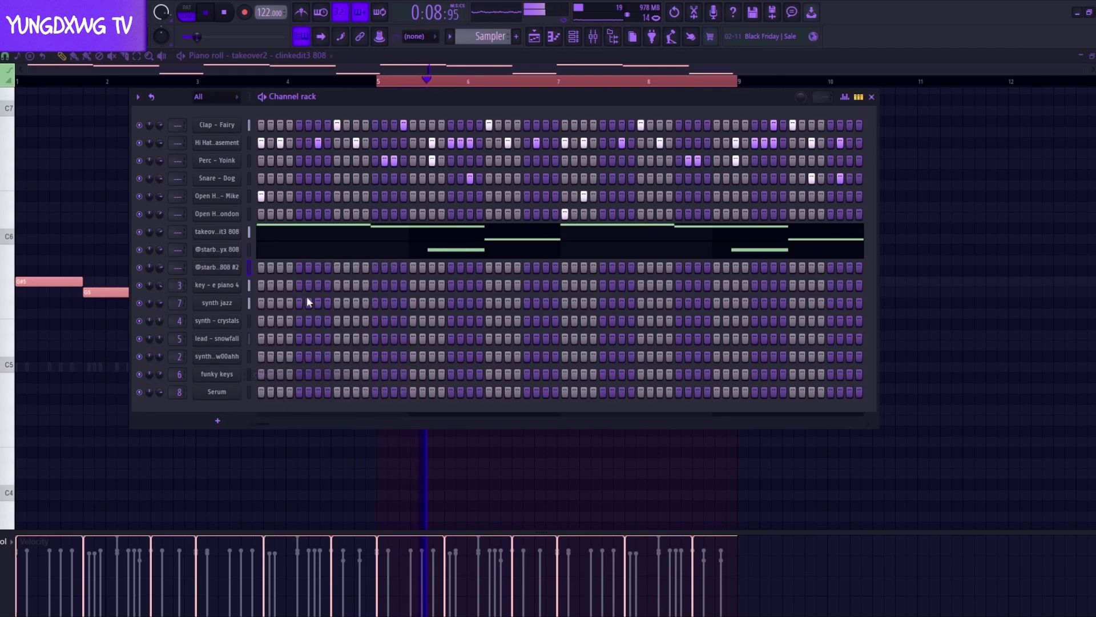
Select the four low C5 notes of the takeover2 - clinkedit3 808 line and reopen the channel rack.
click(347, 229)
click(347, 229)
drag(758, 392, 22, 320)
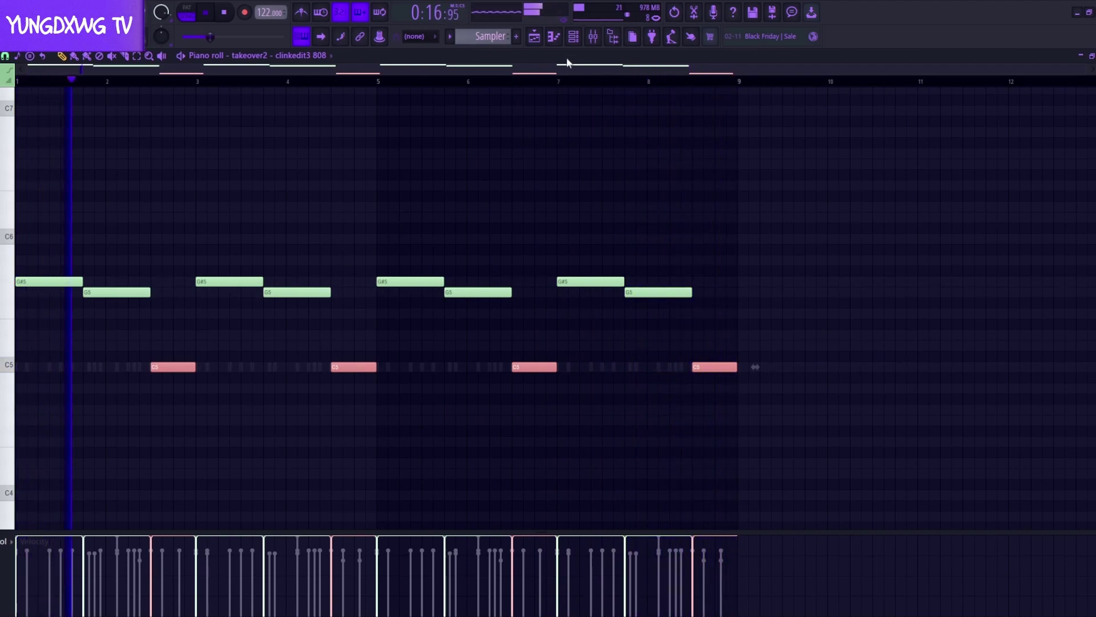
click(573, 38)
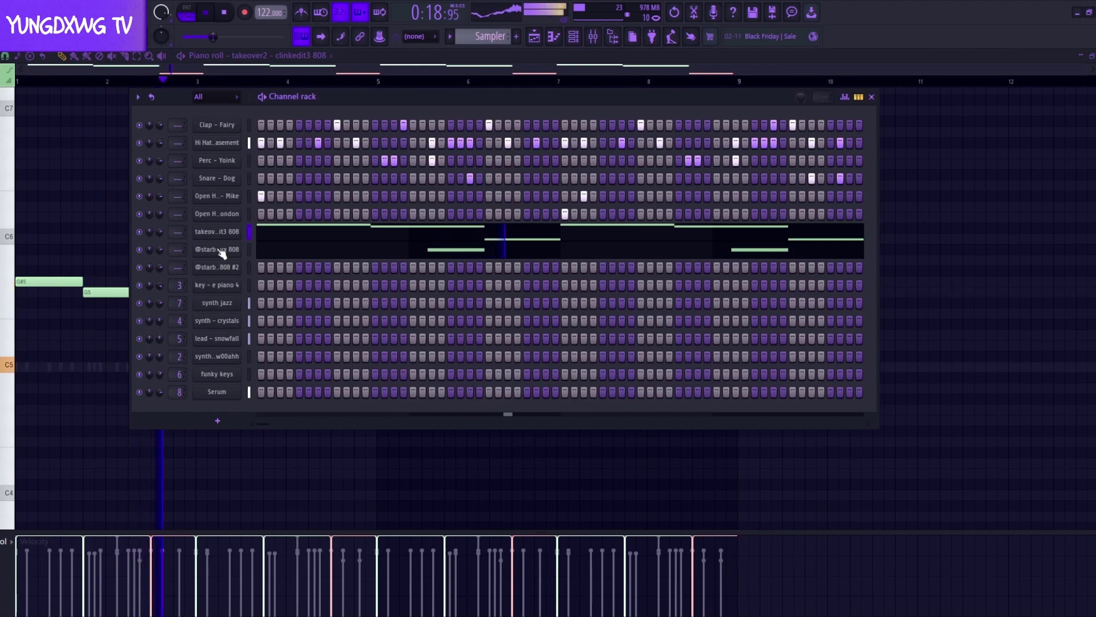
Load the takeover2 - sinspinz 808 sample into the cloned channel and open its piano roll.
click(245, 266)
key(space)
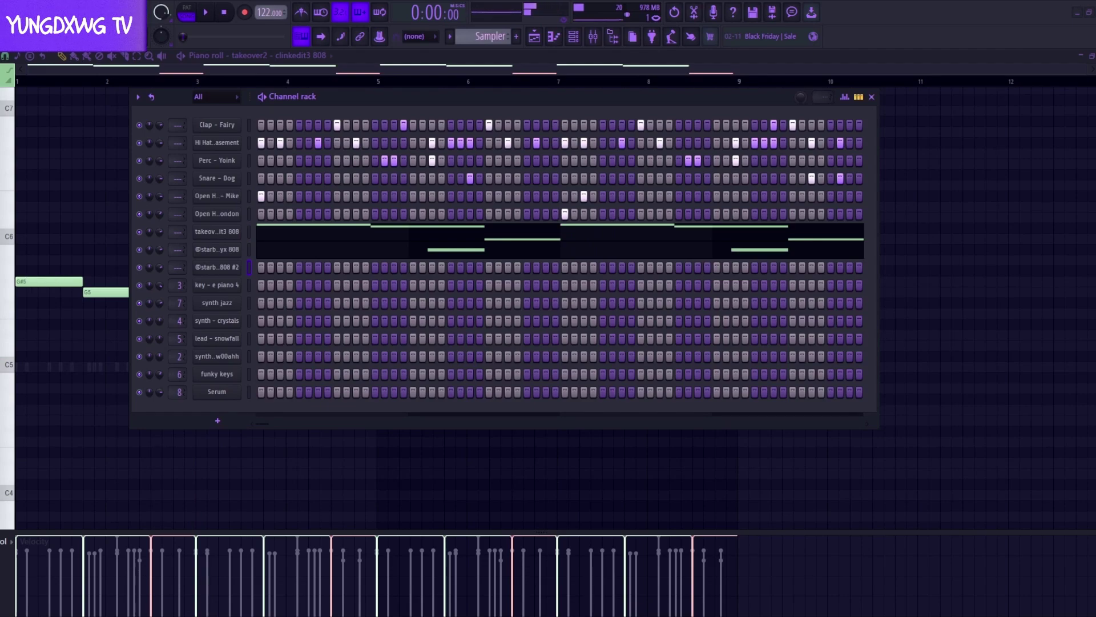
right_click(230, 269)
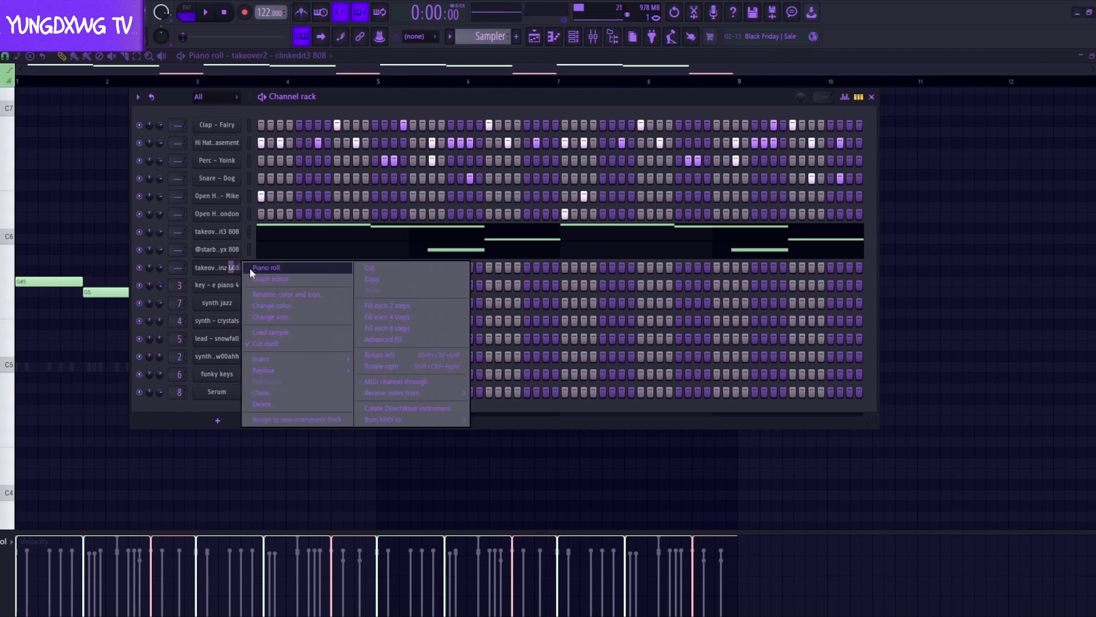
click(249, 269)
click(348, 357)
drag(318, 351, 382, 393)
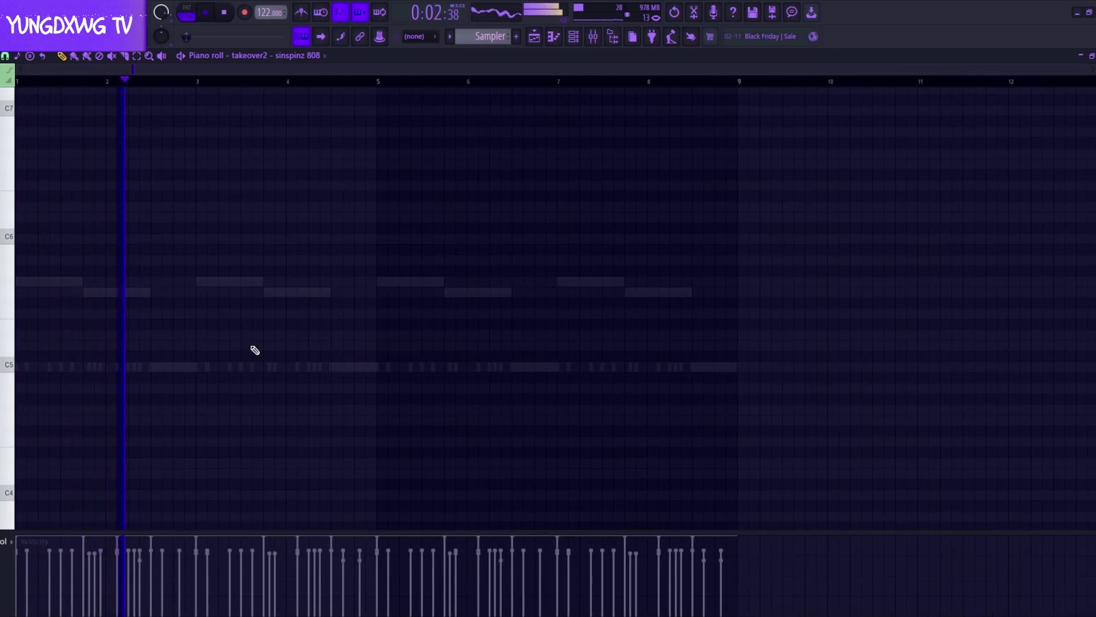
Draw a C5 note in the sinspinz 808 channel that ends exactly at the end of bar 4.
scroll(311, 377, up, 2)
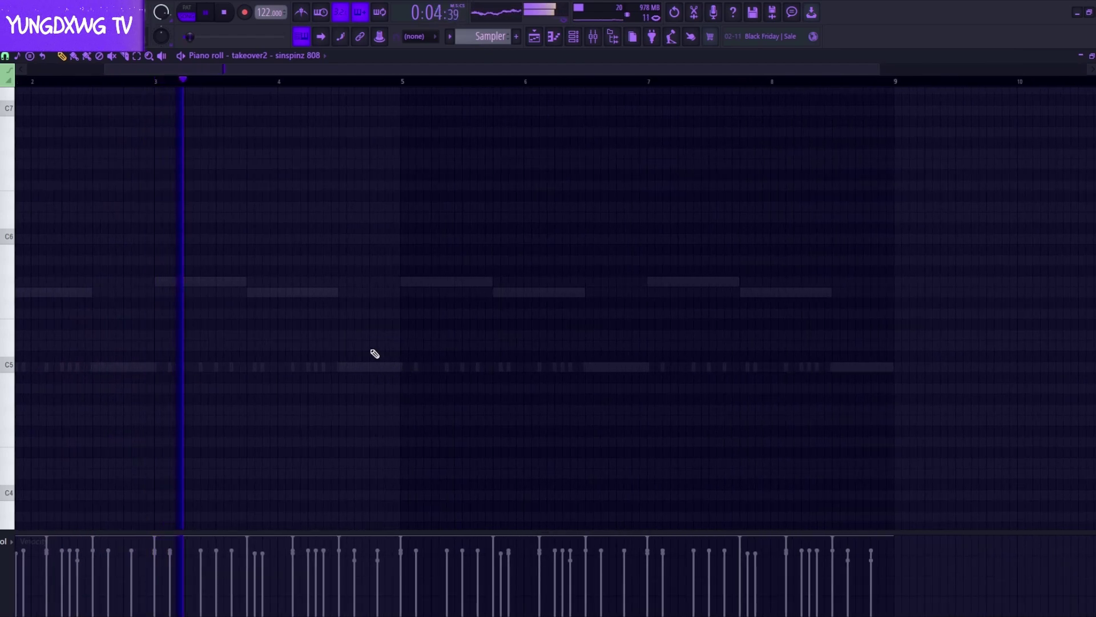
scroll(379, 372, up, 2)
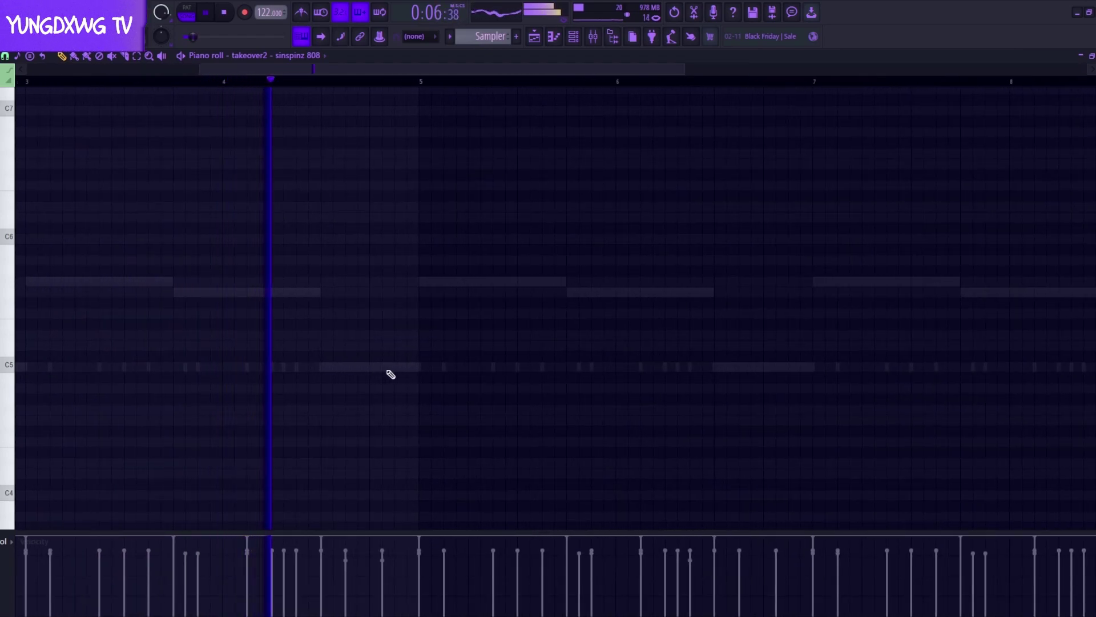
click(384, 370)
drag(455, 368, 419, 369)
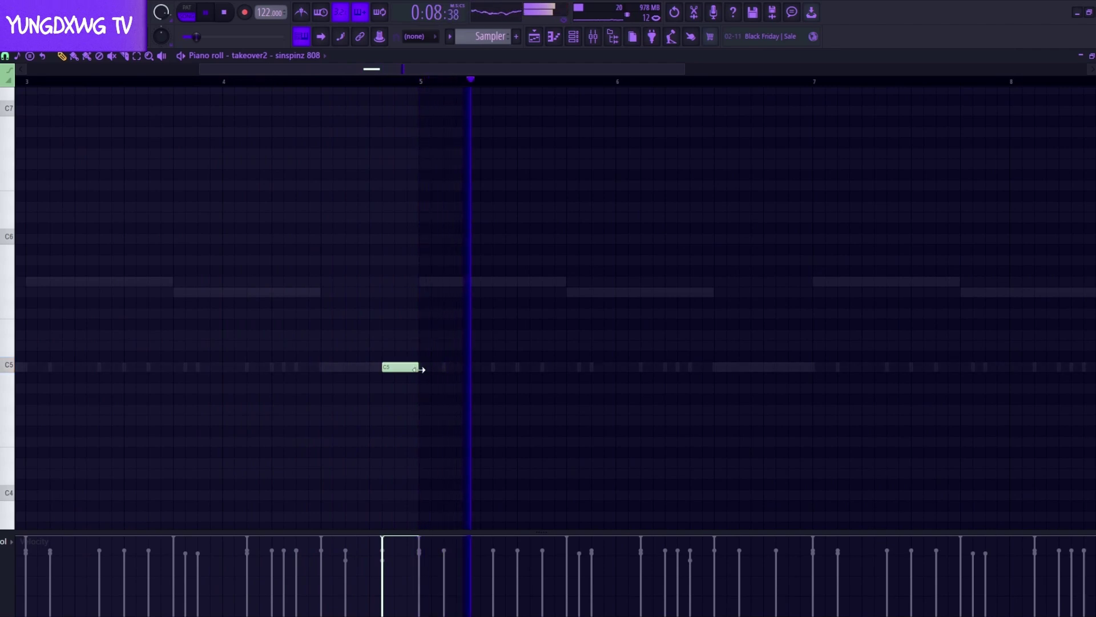
scroll(380, 389, up, 3)
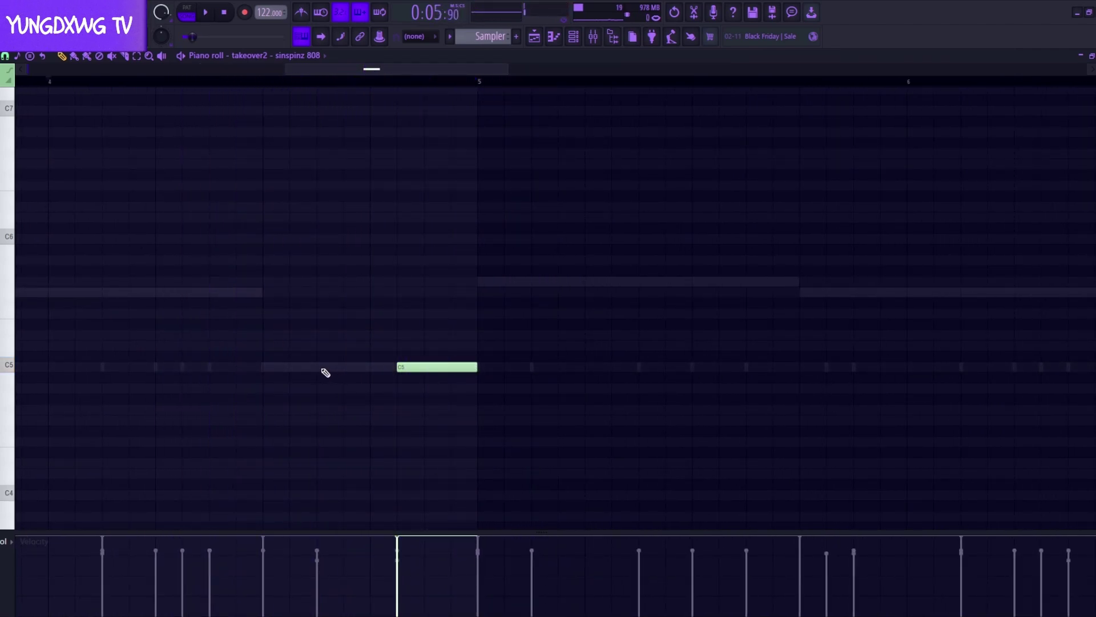
Add two short back-to-back C5 notes shortly before the note at the end of bar 4.
key(space)
ctrl+click(360, 366)
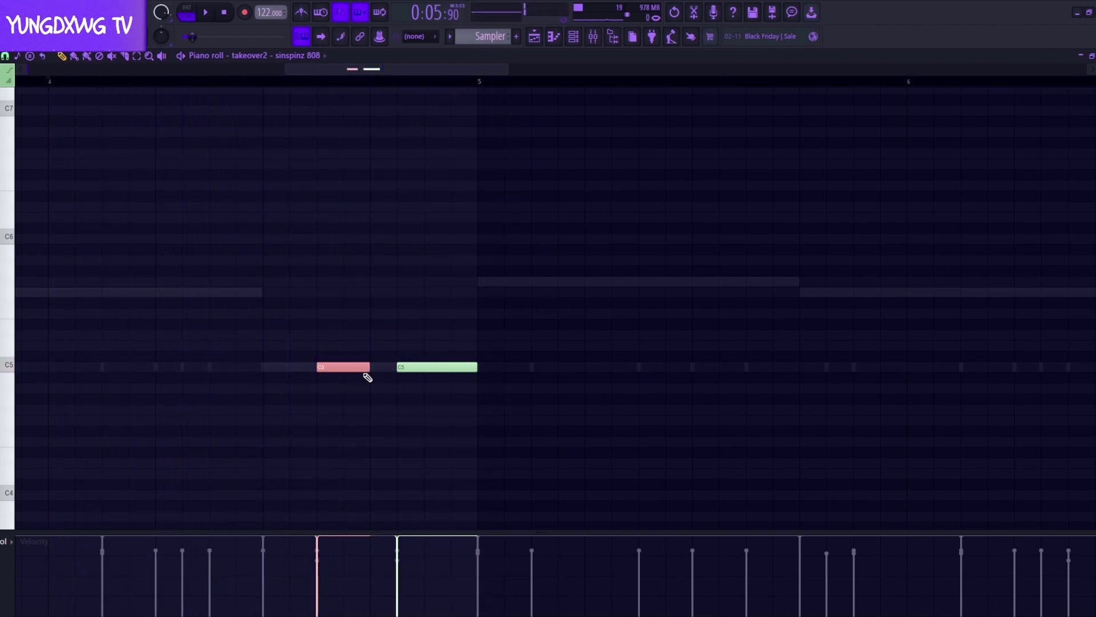
click(372, 368)
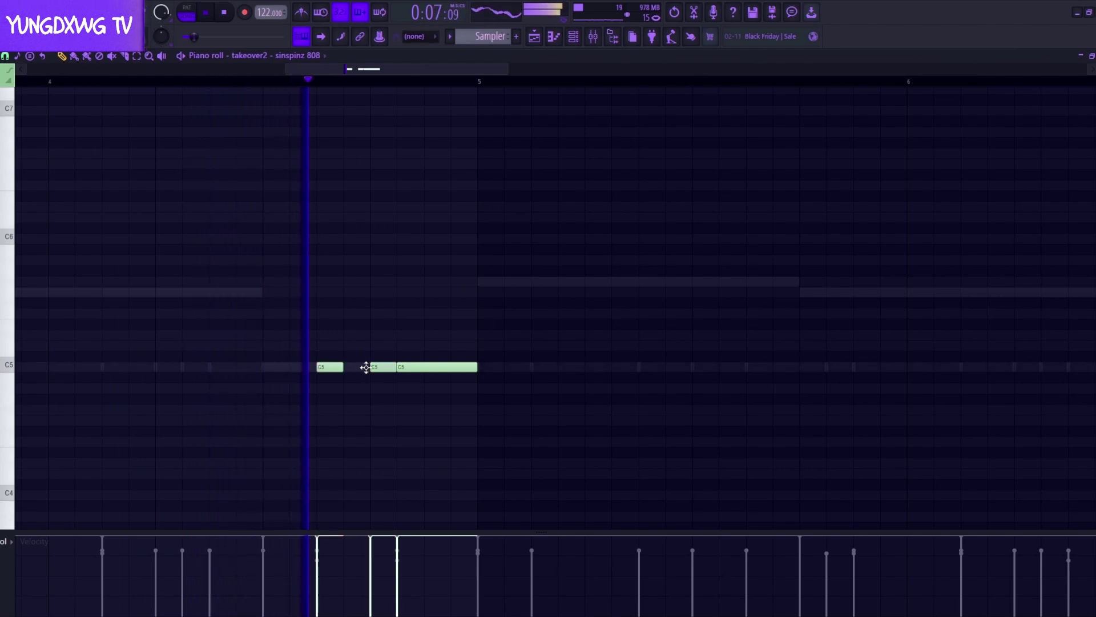
drag(378, 367, 361, 368)
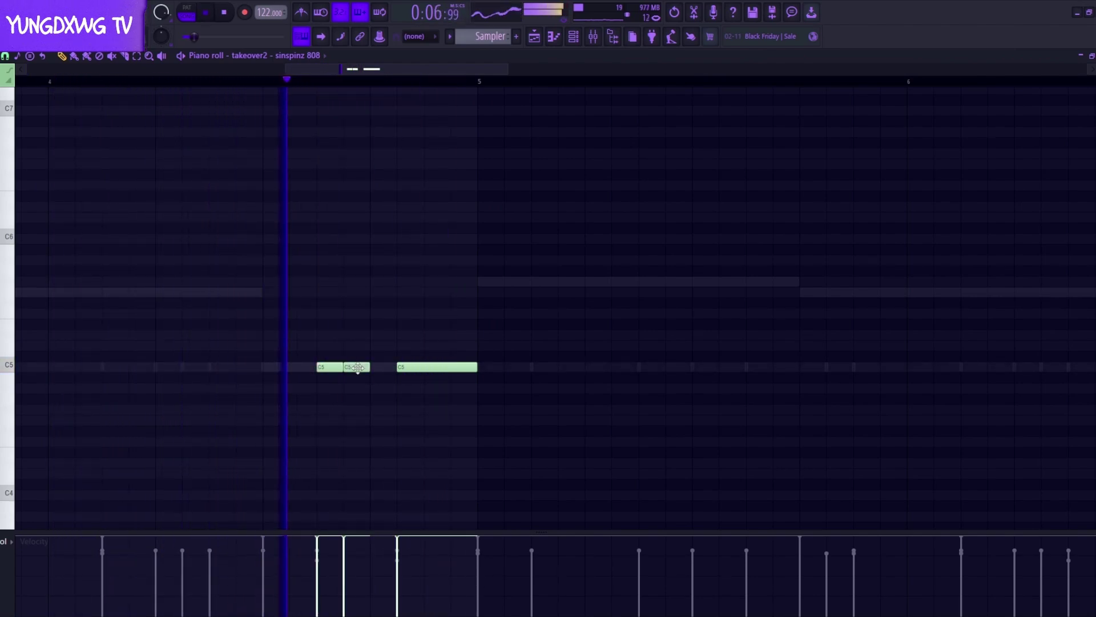
Transpose the three C5 notes up one octave to C6, switch the channel's sample to takeover2 - omnipotent 808 and replay the pattern.
drag(489, 392, 287, 367)
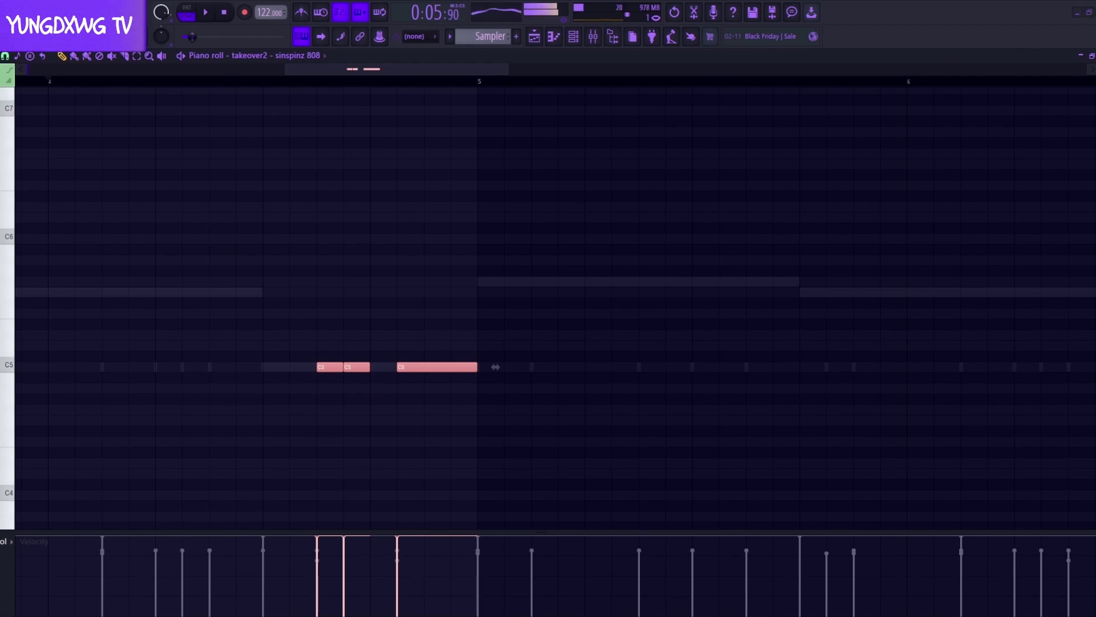
drag(565, 403, 269, 337)
key(ctrl+Up)
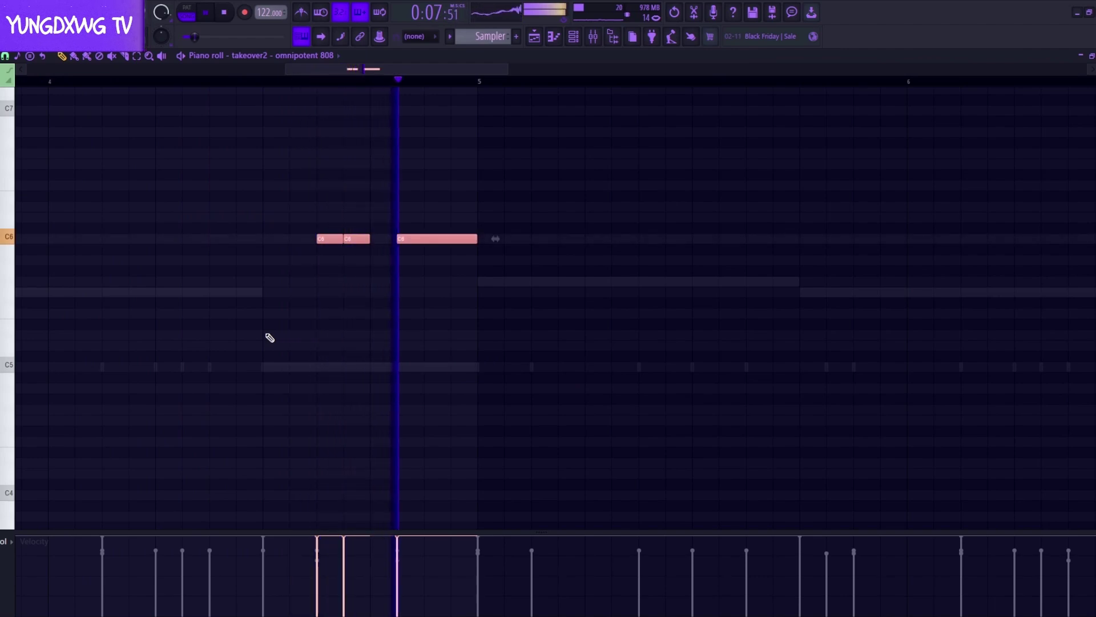
key(space)
scroll(321, 374, down, 5)
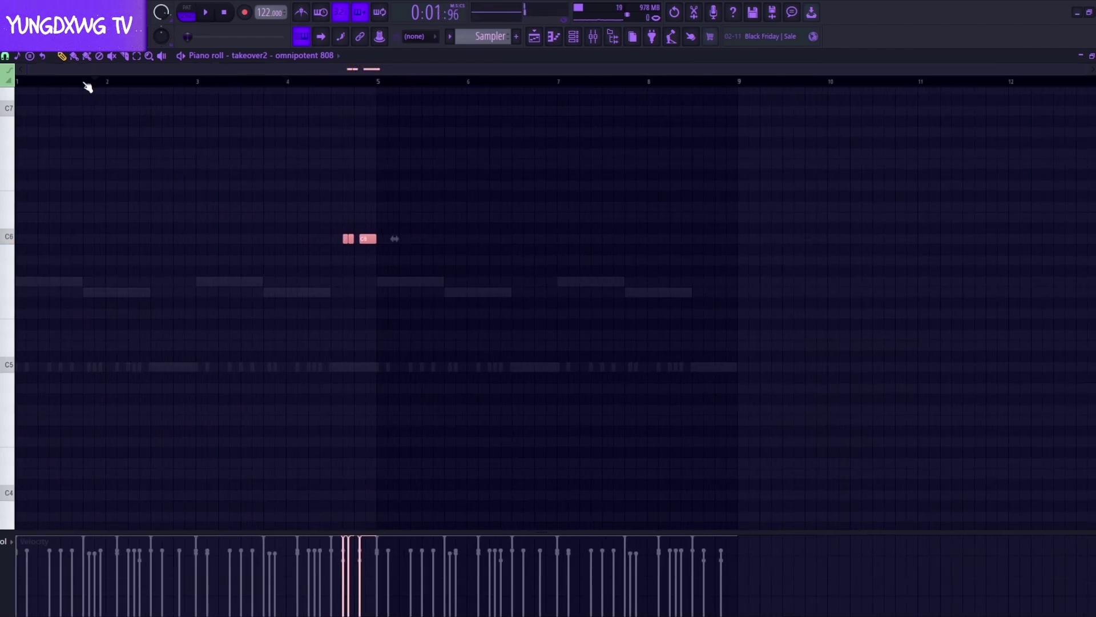
scroll(143, 288, up, 5)
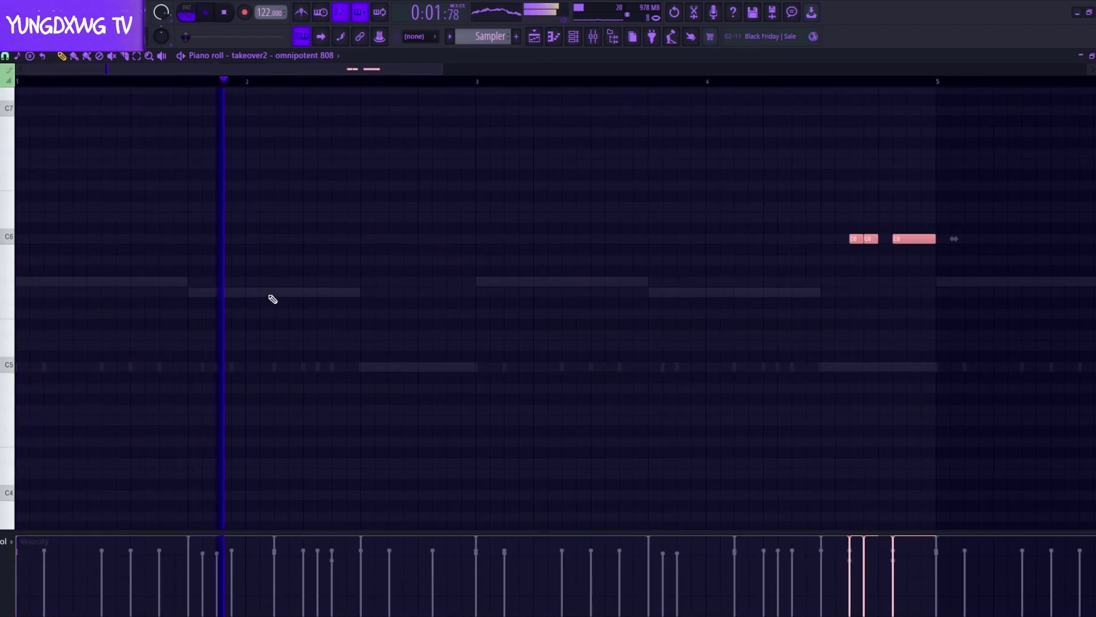
Draw a note in the omnipotent 808 channel and place it on C5 so that it ends exactly at the end of bar 2.
click(337, 293)
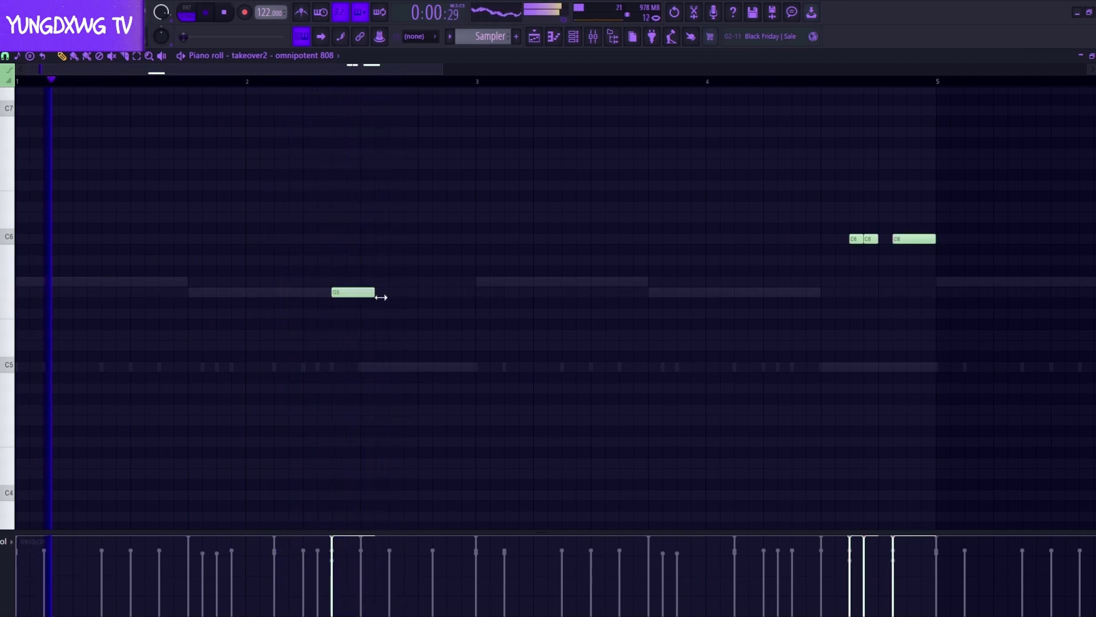
drag(349, 292, 451, 370)
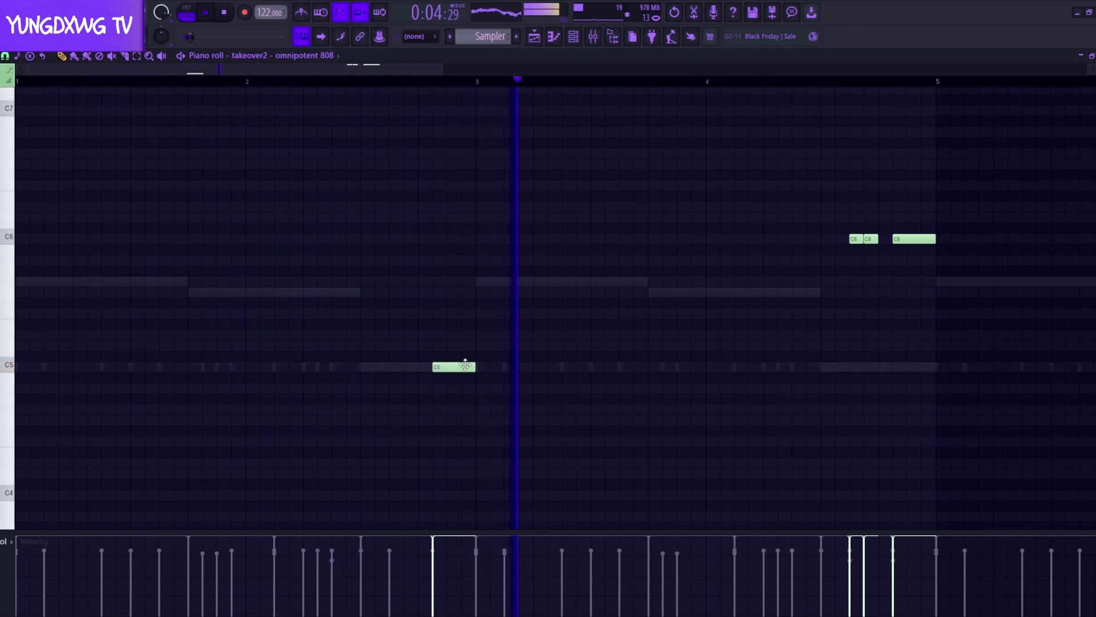
scroll(276, 370, down, 3)
scroll(343, 337, up, 1)
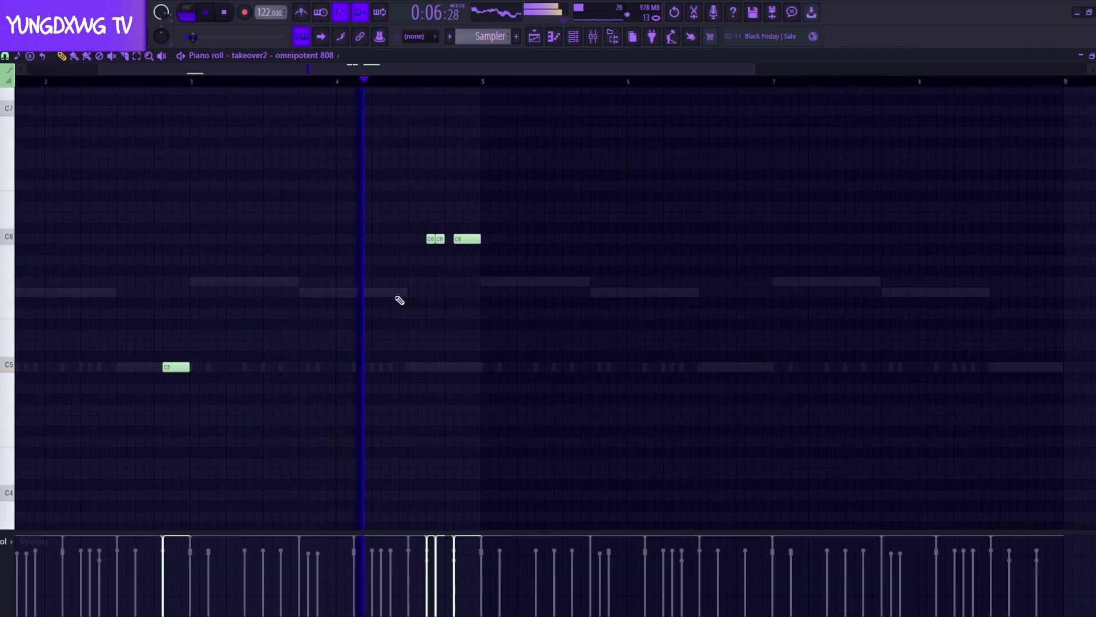
scroll(400, 320, down, 2)
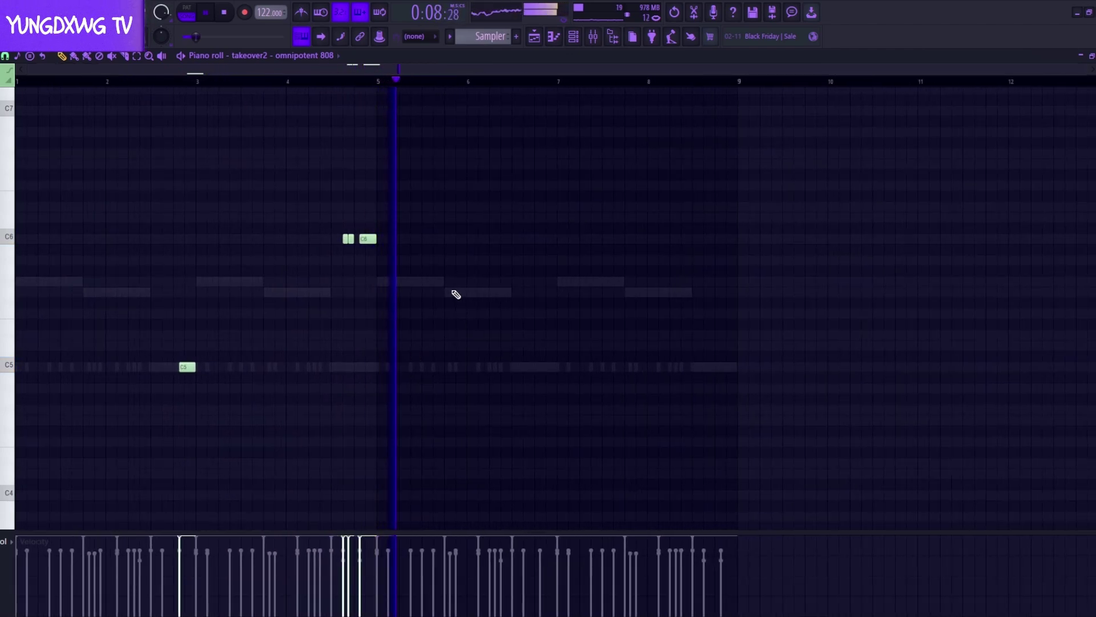
Transpose the three C6 notes at the end of bar 4 down one octave to C5 and replay the pattern.
drag(456, 294, 306, 209)
key(ctrl+Down)
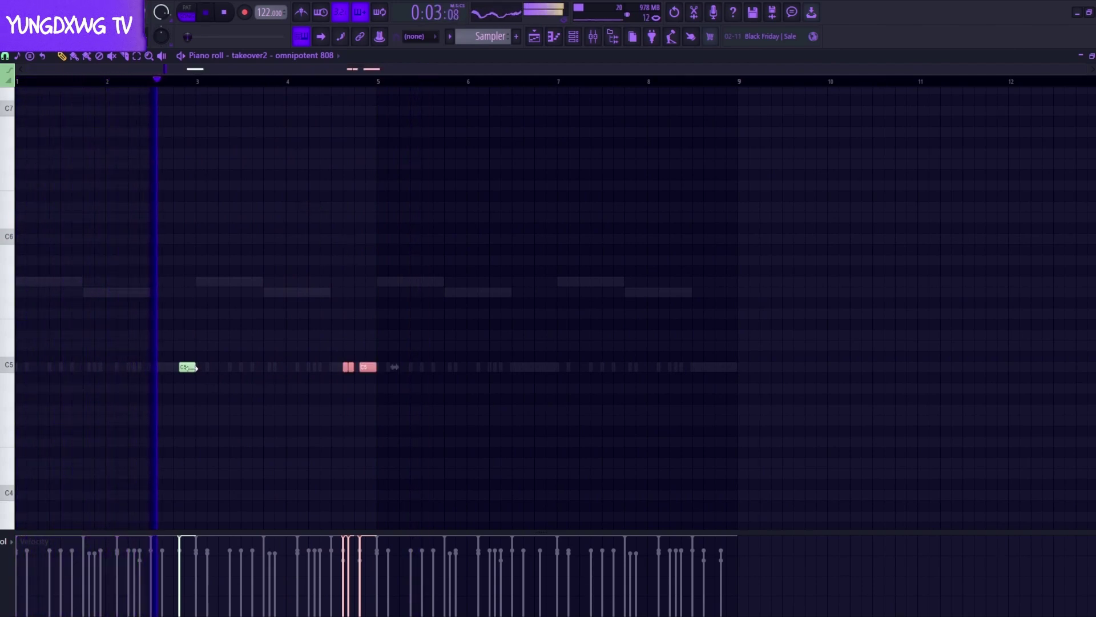
scroll(376, 413, up, 5)
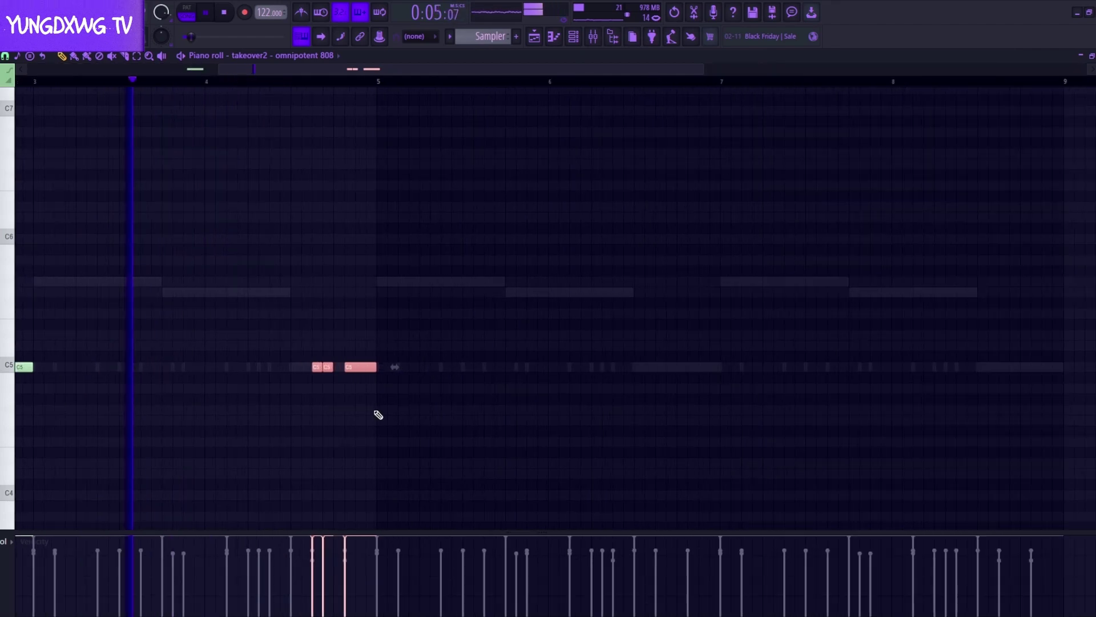
scroll(397, 397, down, 5)
key(space)
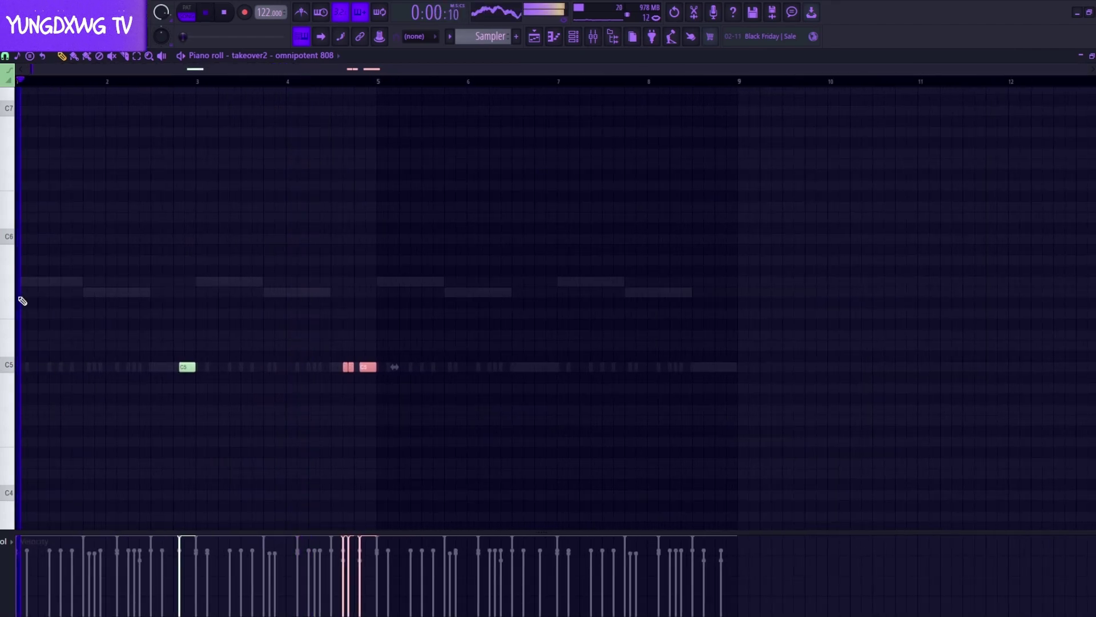
Draw a G#5 note over the second half of the main 808's opening note in bar 1 and repeat it in bar 3.
scroll(22, 300, up, 5)
click(106, 281)
drag(139, 281, 188, 288)
scroll(193, 292, down, 5)
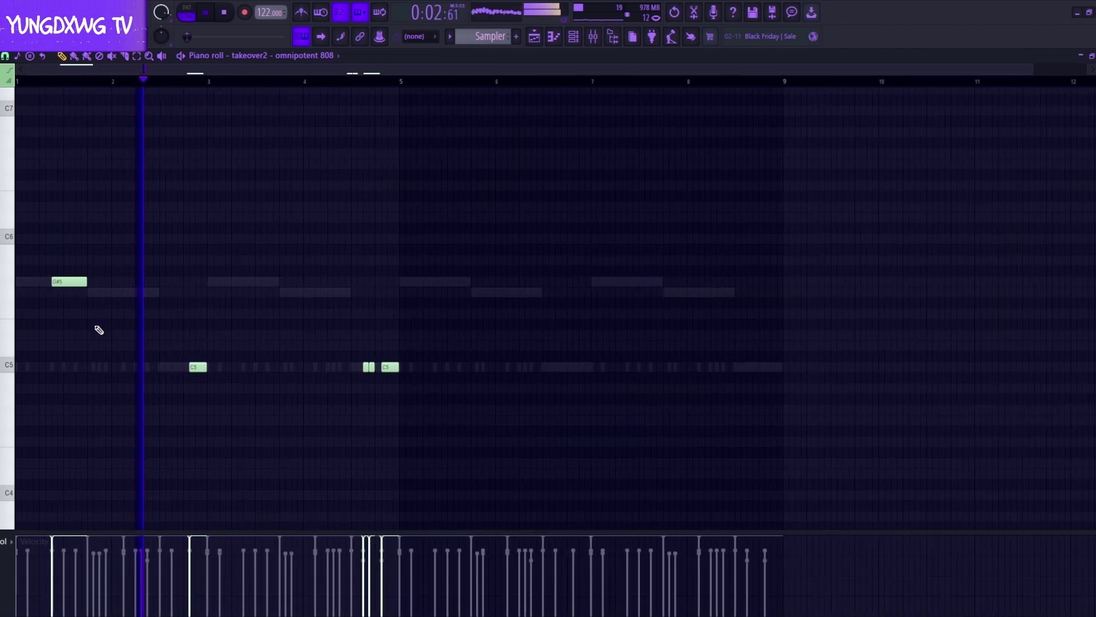
scroll(330, 300, up, 5)
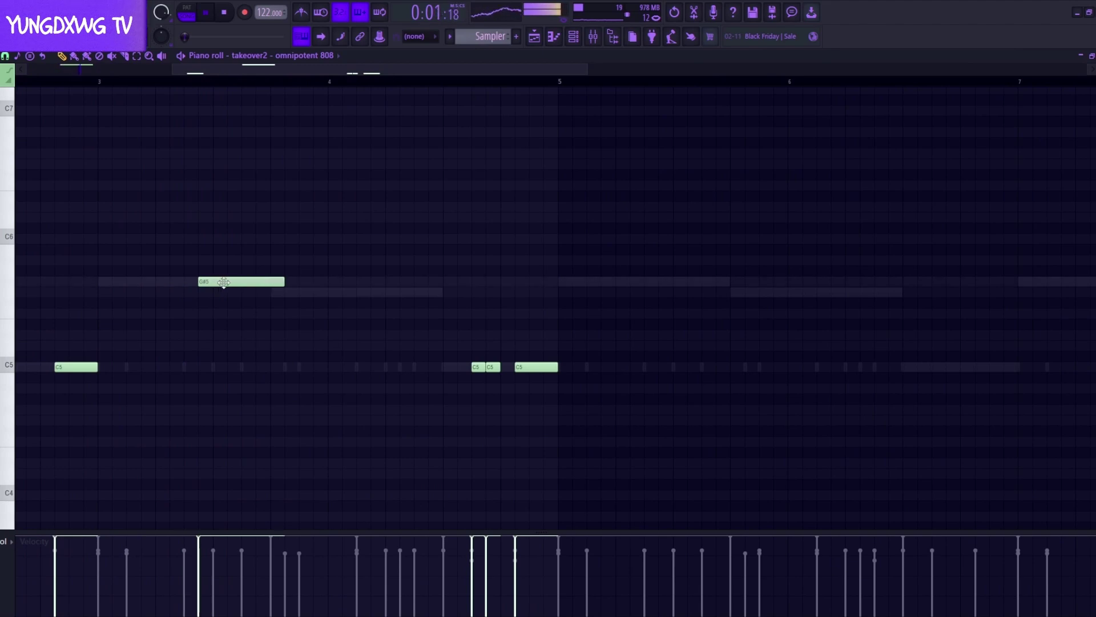
scroll(211, 285, down, 5)
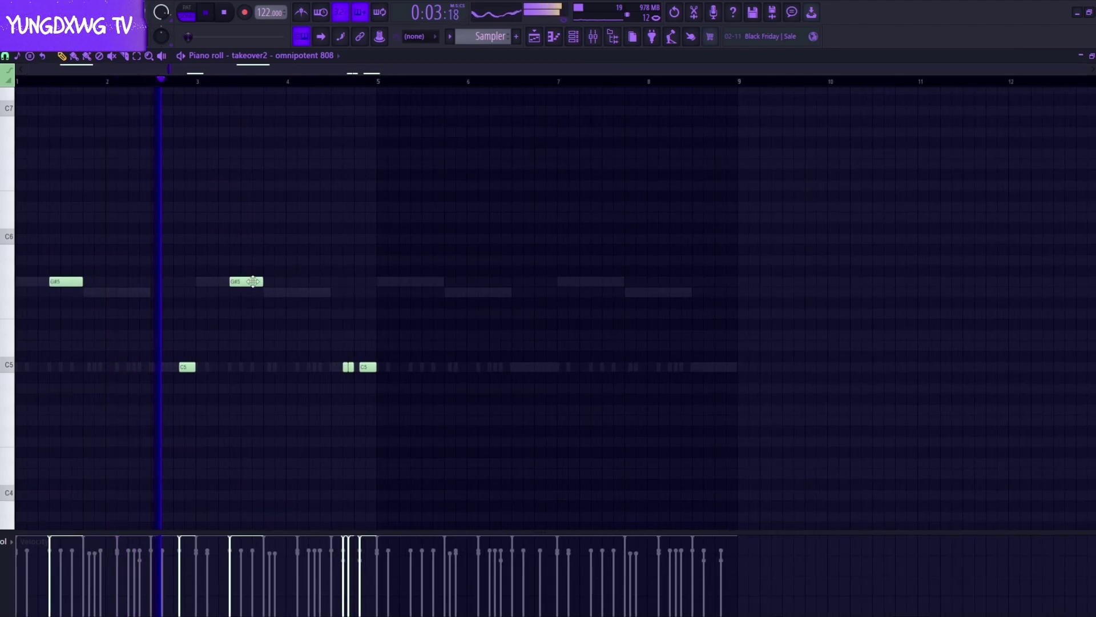
Shorten the G#5 note in bar 3, add two short G#5 notes behind it and replay the pattern.
mouse_move(252, 282)
mouse_down()
mouse_move(262, 282)
mouse_move(238, 280)
mouse_up()
scroll(226, 314, up, 5)
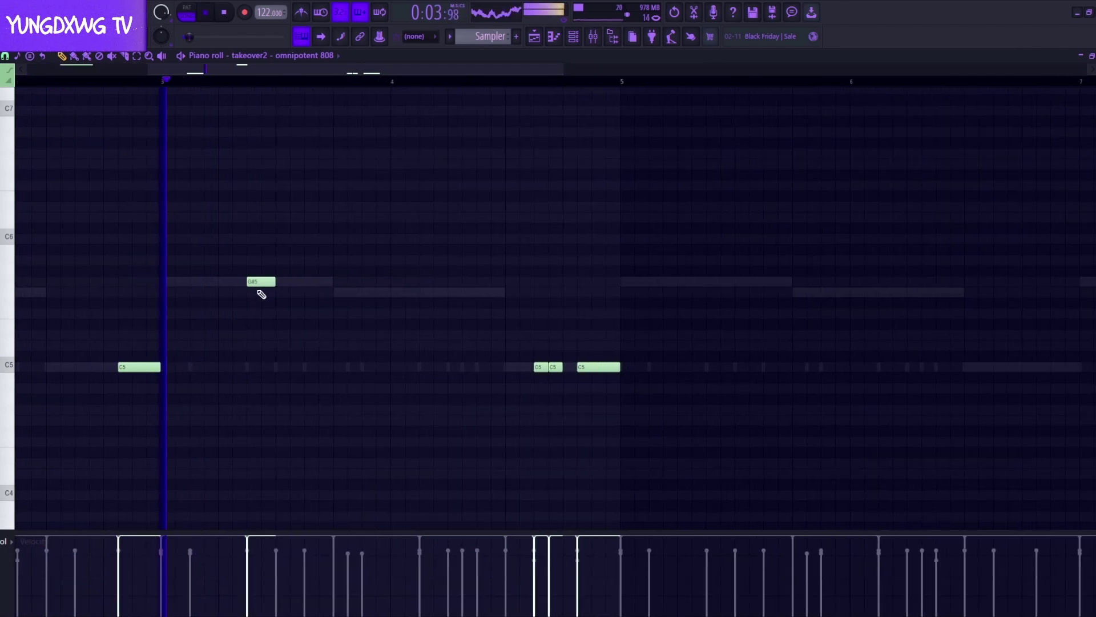
click(285, 285)
drag(289, 282, 307, 285)
key(space)
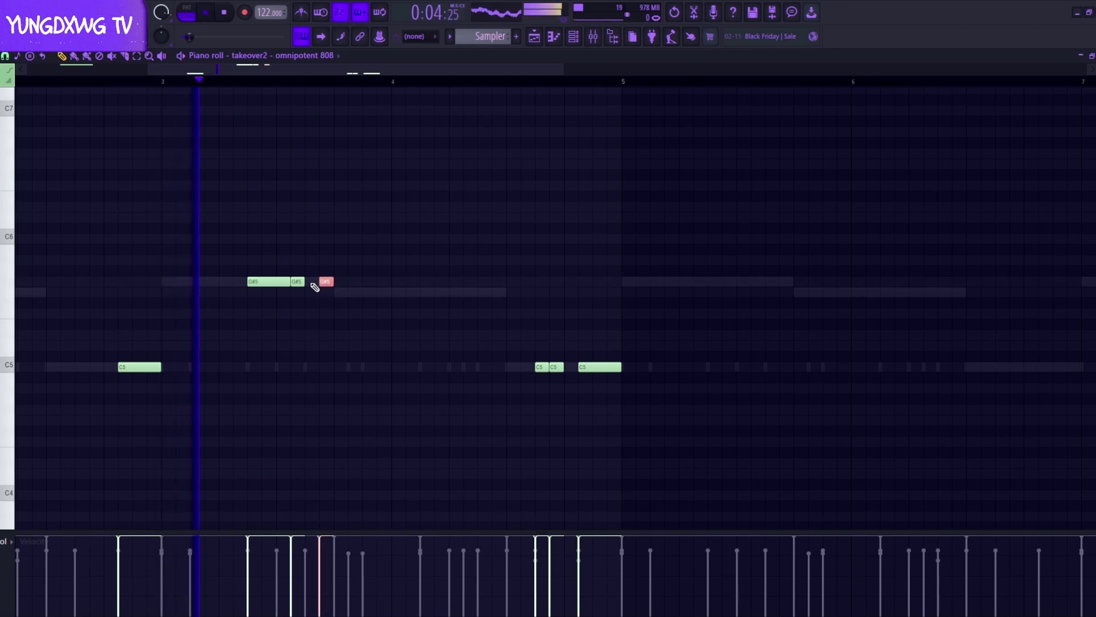
Try the last short G#5 of bar 3 an octave higher, delete it, and draw a G5 note reaching just into bar 4.
key(ctrl+Up)
double_click(343, 293)
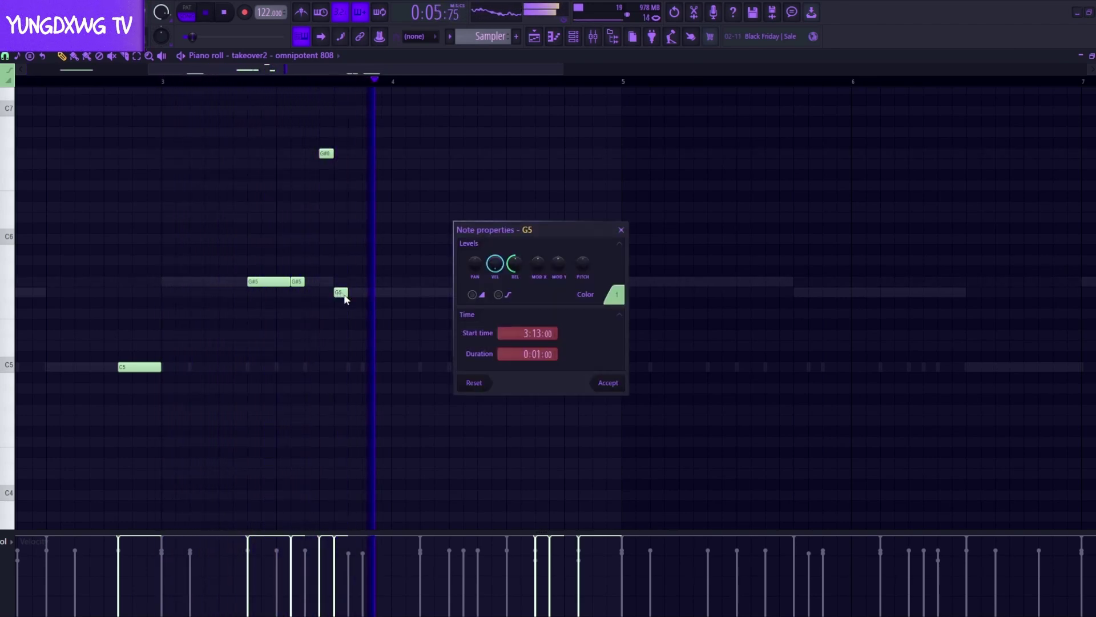
click(621, 383)
key(space)
key(space)
drag(341, 180, 308, 130)
key(Delete)
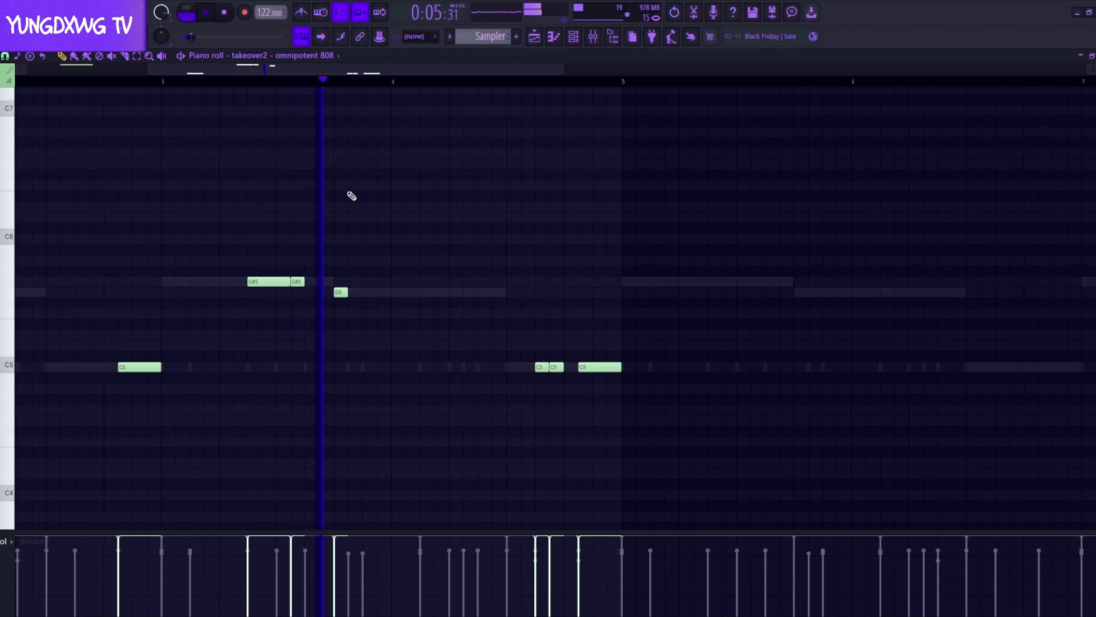
drag(347, 291, 421, 293)
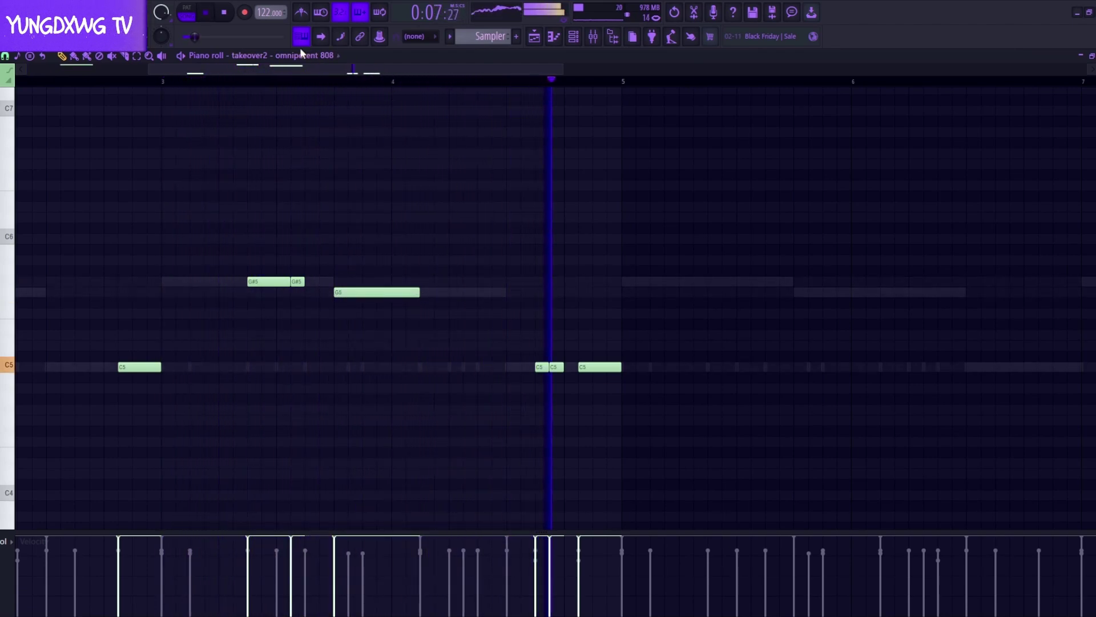
Switch to the clinkedit3 808 channel, delete its G5 note spanning bars 3 and 4, and replay from the start.
scroll(303, 56, down, 1)
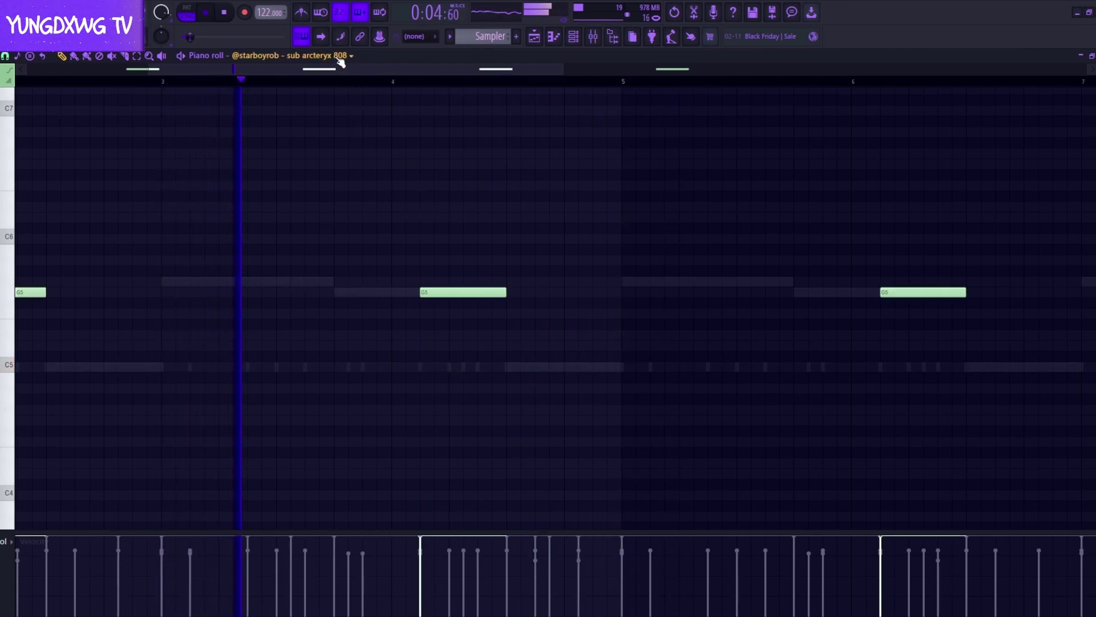
scroll(338, 58, down, 1)
right_click(371, 292)
scroll(343, 229, down, 4)
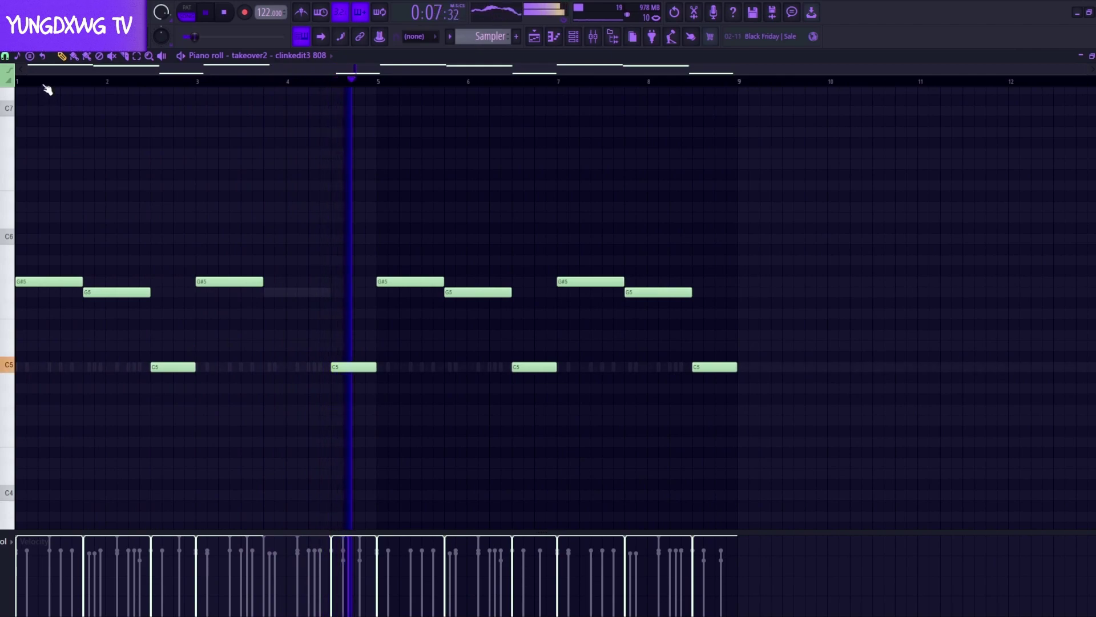
drag(39, 81, 17, 82)
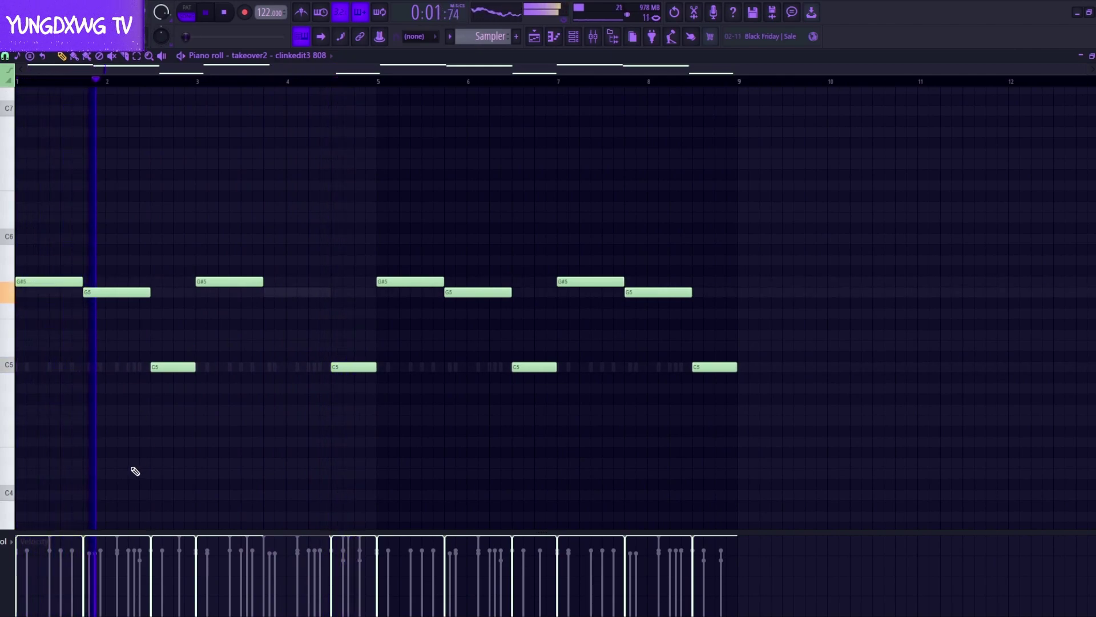
key(space)
Compare the notes of the sub arcteryx 808 channel with those of the omnipotent 808 channel.
scroll(308, 63, down, 1)
scroll(309, 62, down, 1)
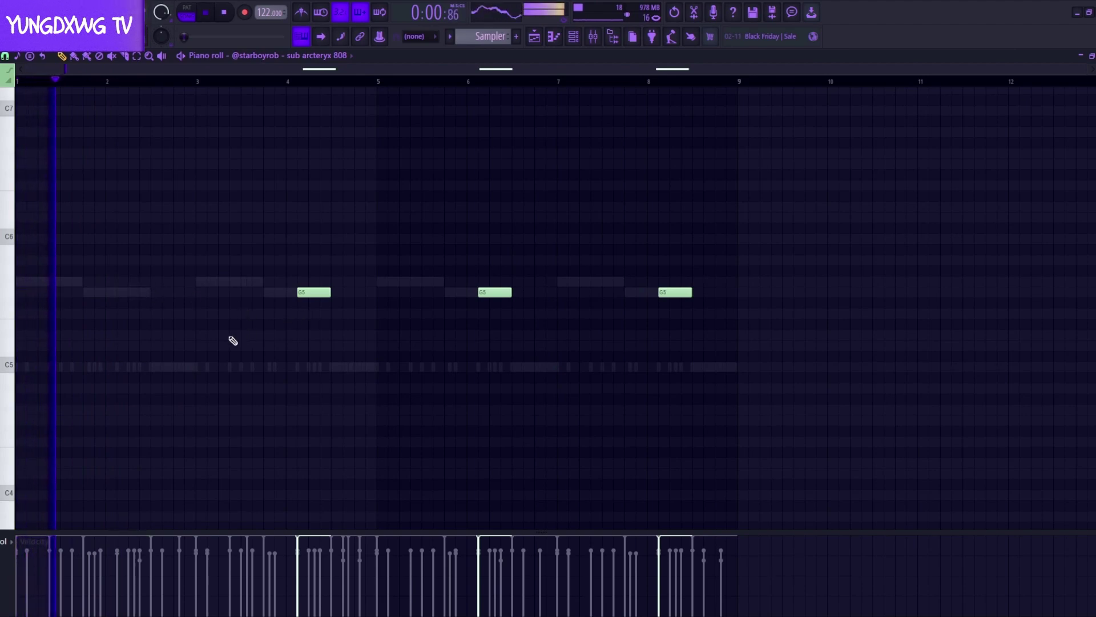
key(space)
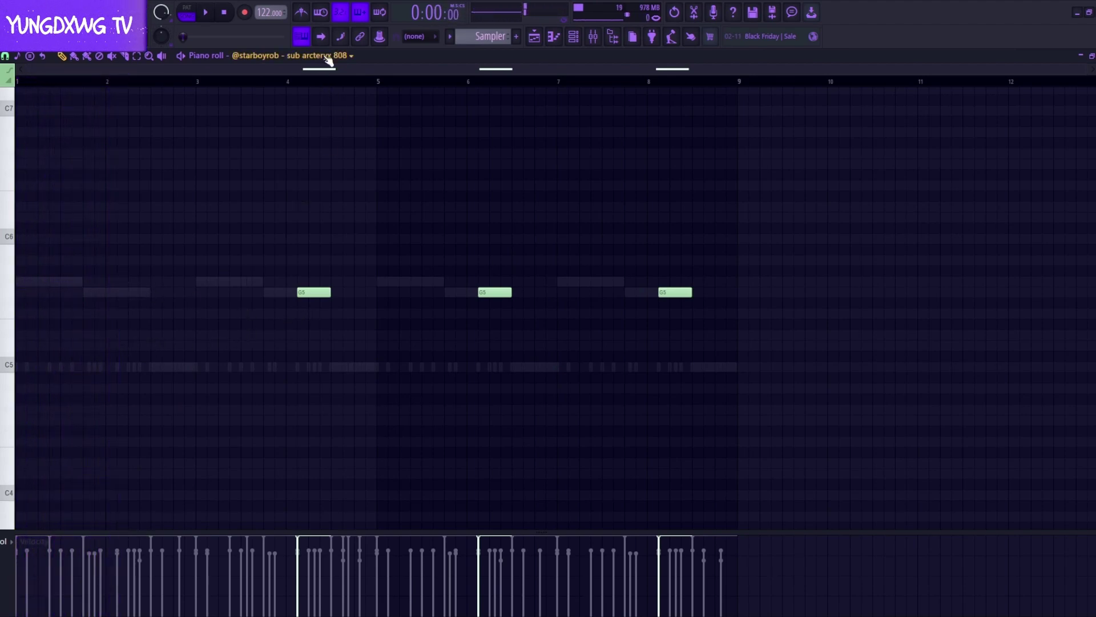
scroll(327, 59, up, 2)
scroll(327, 59, down, 3)
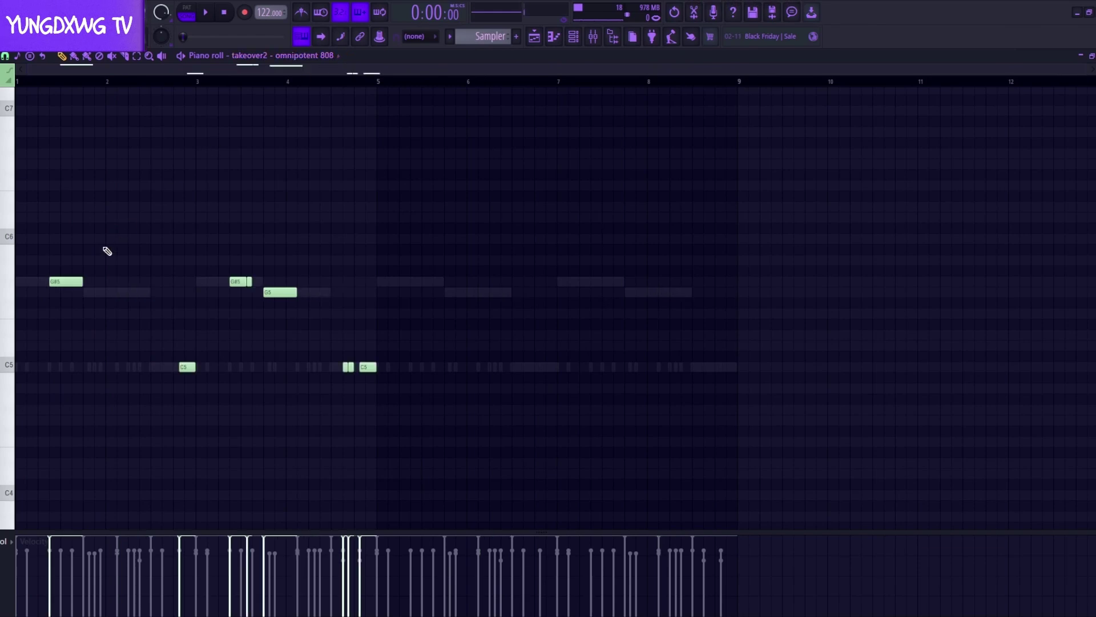
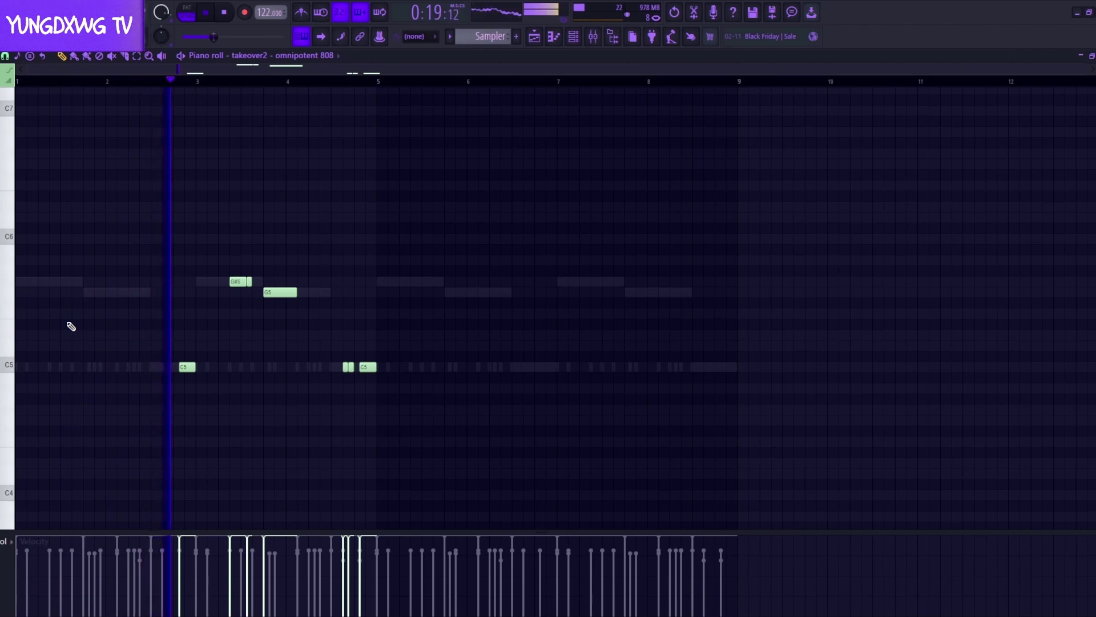
Delete all remaining notes from the omnipotent 808 channel and switch its sample to takeover2 - sk level 808 in the channel rack.
drag(426, 434, 162, 238)
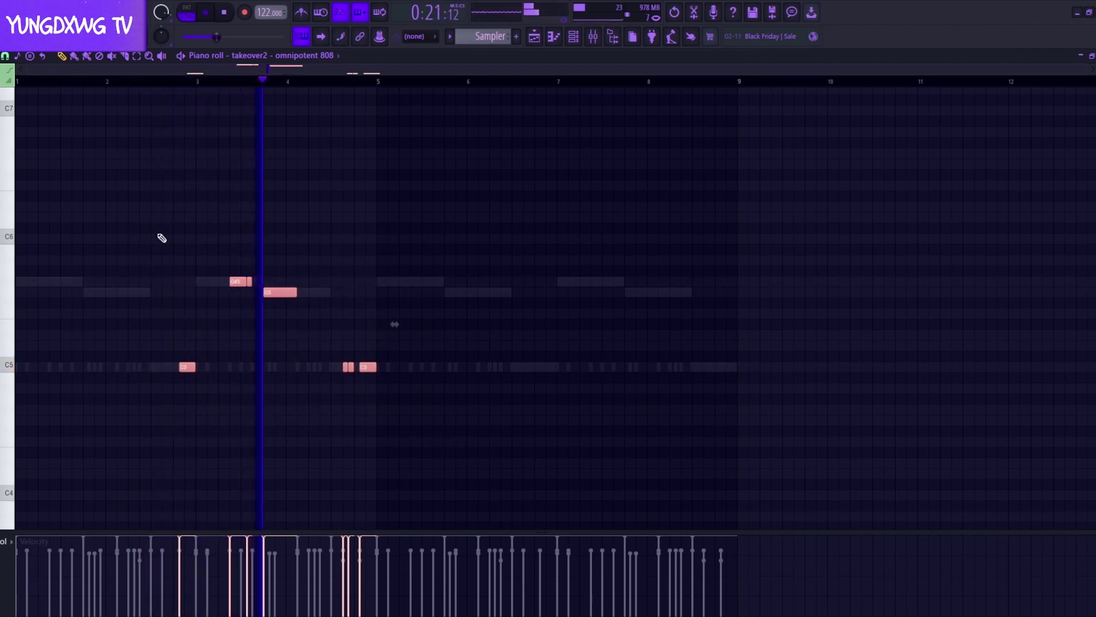
key(Delete)
key(space)
click(573, 37)
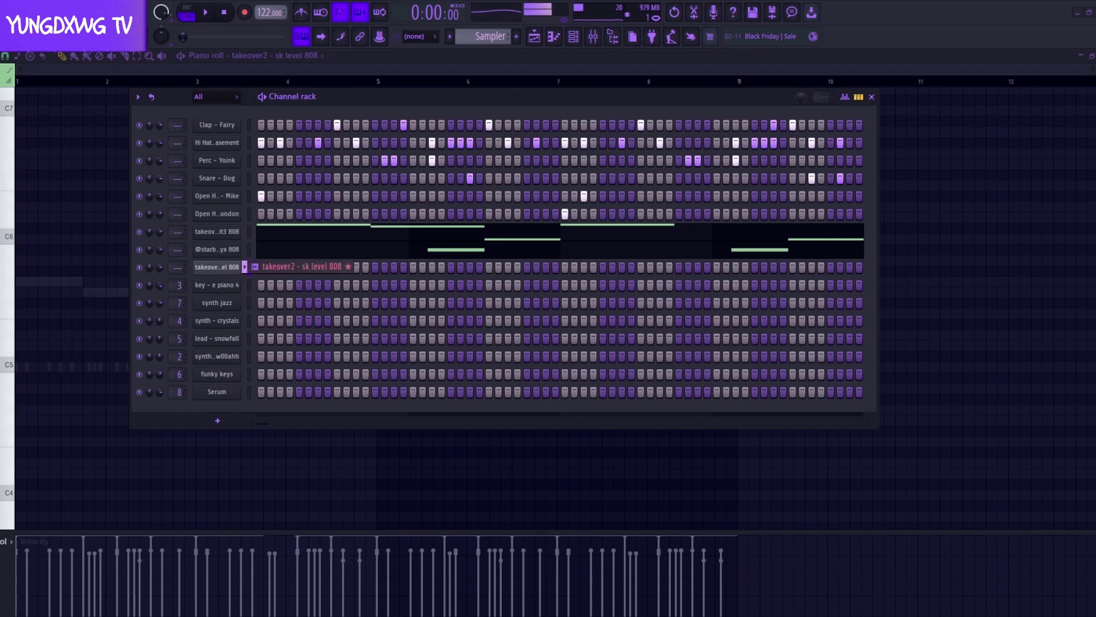
Switch the clinkedit3 808 channel's sample to takeover2 - paulo ultra 808, reset its panning and open its piano roll.
click(250, 232)
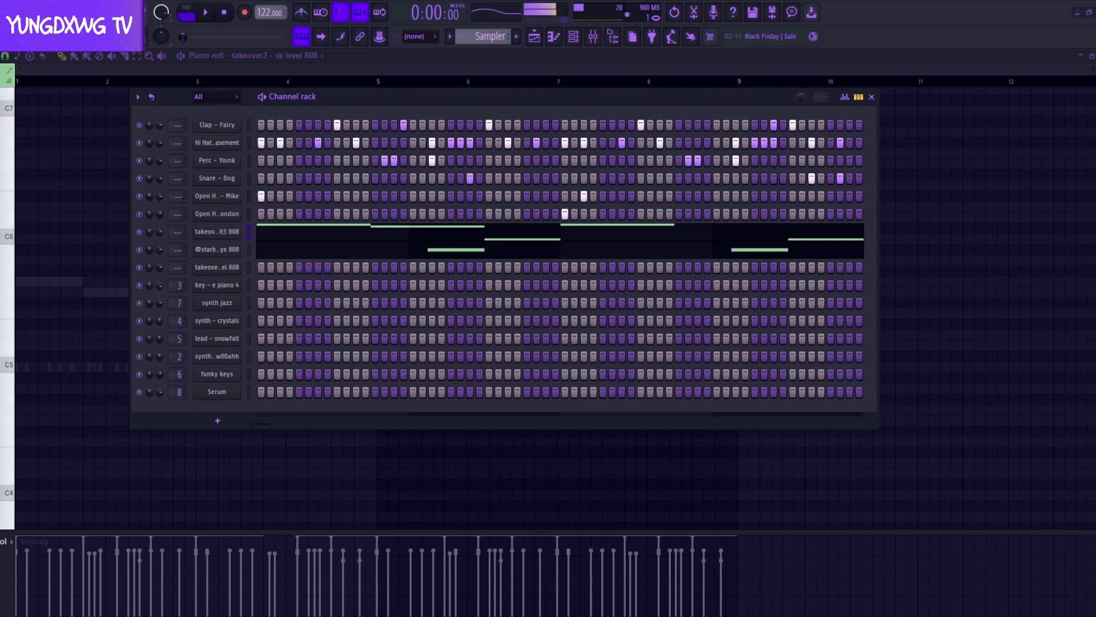
key(space)
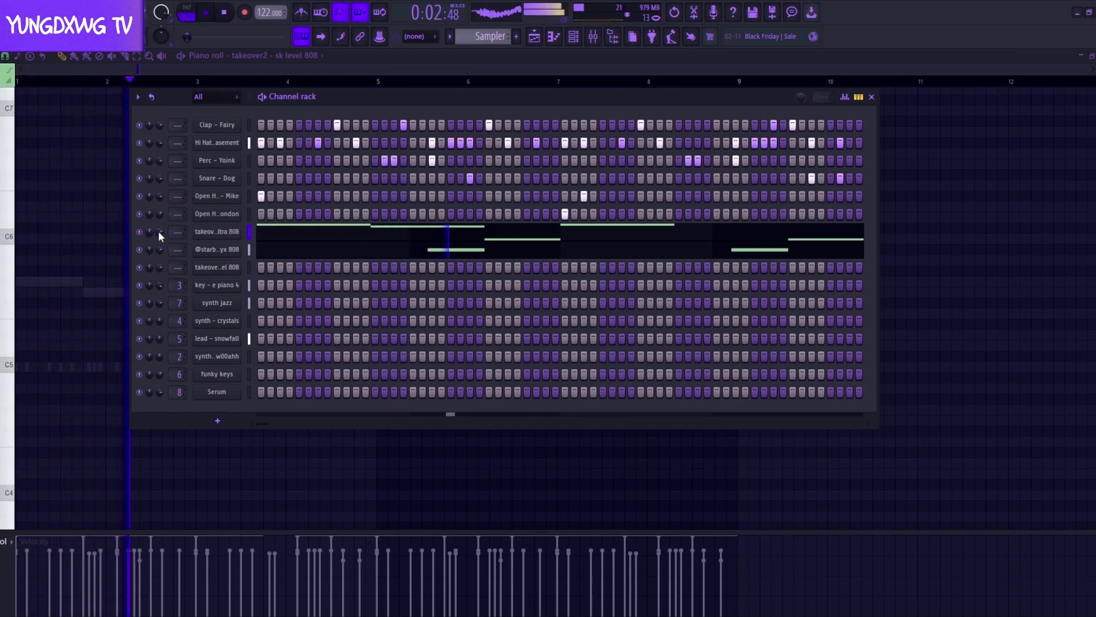
right_click(150, 231)
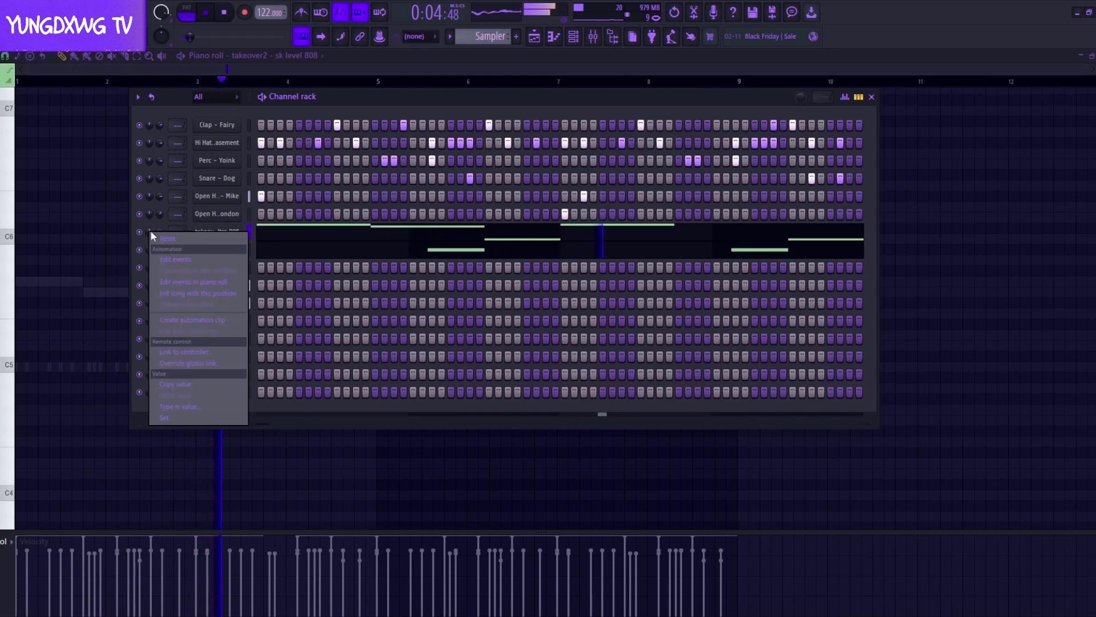
click(162, 235)
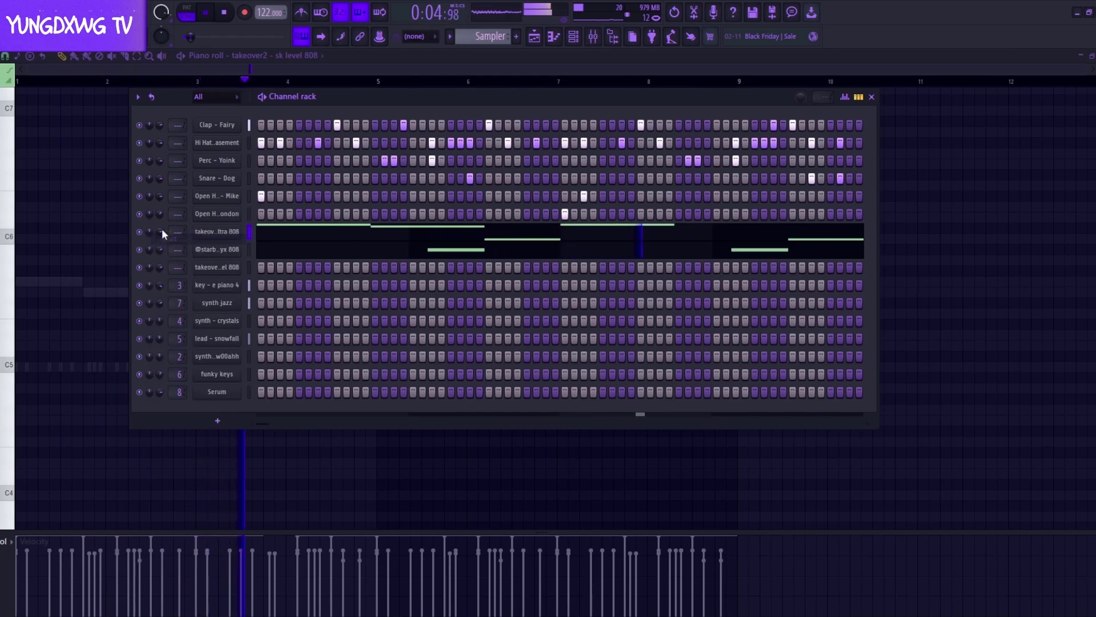
click(336, 233)
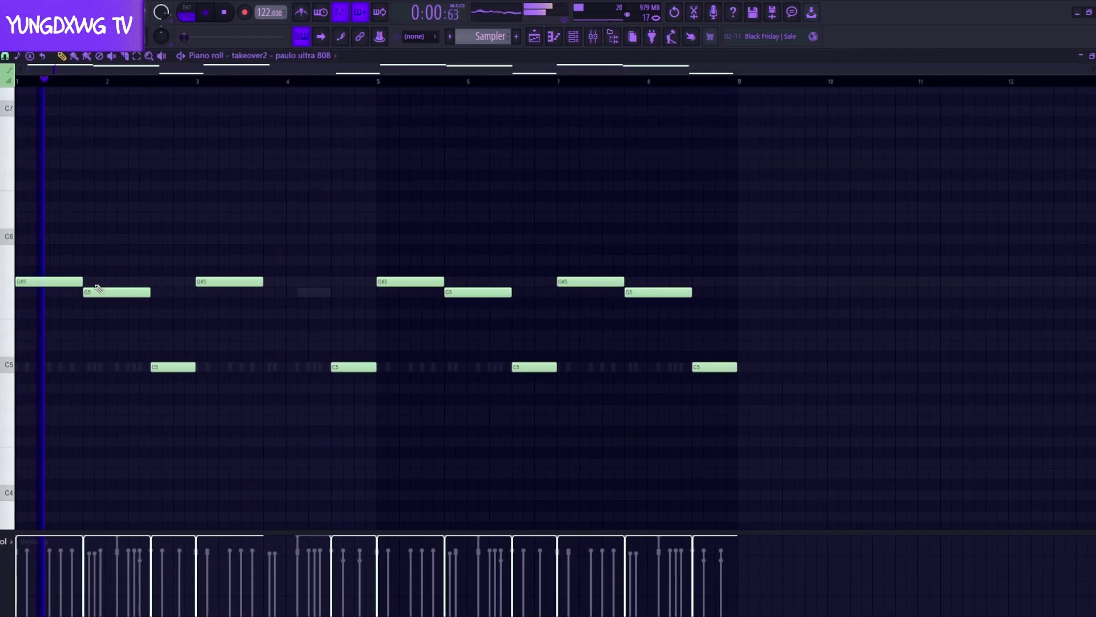
Shorten the long G#5 notes opening bars 1 and 3 to half their length and place another G#5 behind each.
mouse_move(65, 283)
mouse_down()
mouse_move(42, 284)
mouse_move(79, 286)
mouse_up()
click(53, 285)
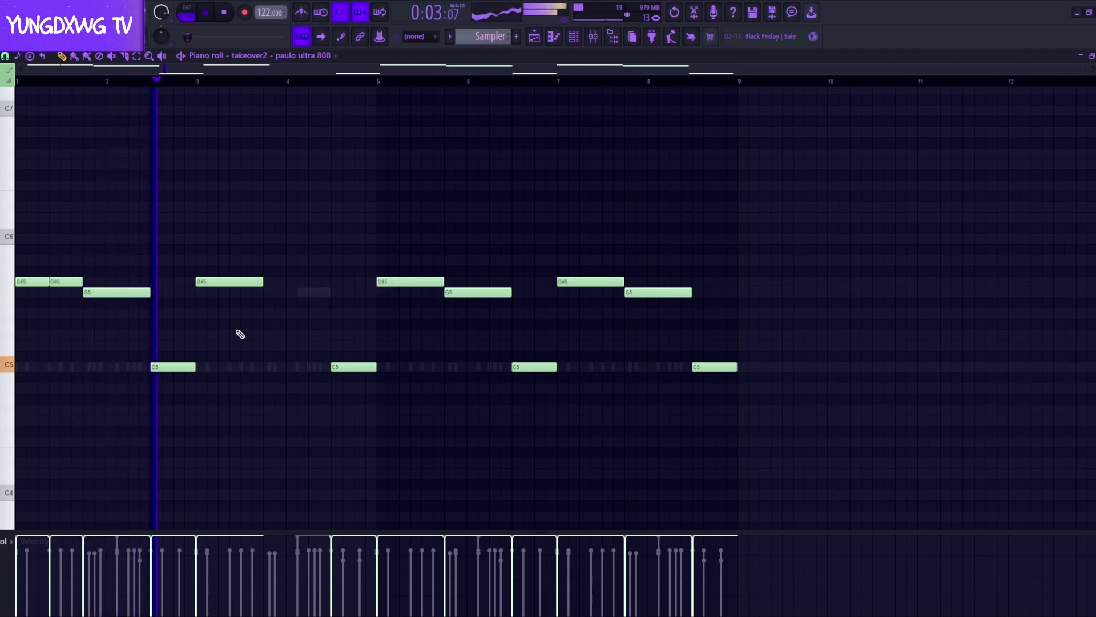
mouse_move(263, 284)
mouse_down()
mouse_move(242, 284)
mouse_move(269, 282)
mouse_up()
click(245, 284)
Fill the gap between bar 3's G#5 notes with a short G#5, lengthen the last one to four steps and replay.
scroll(207, 300, up, 3)
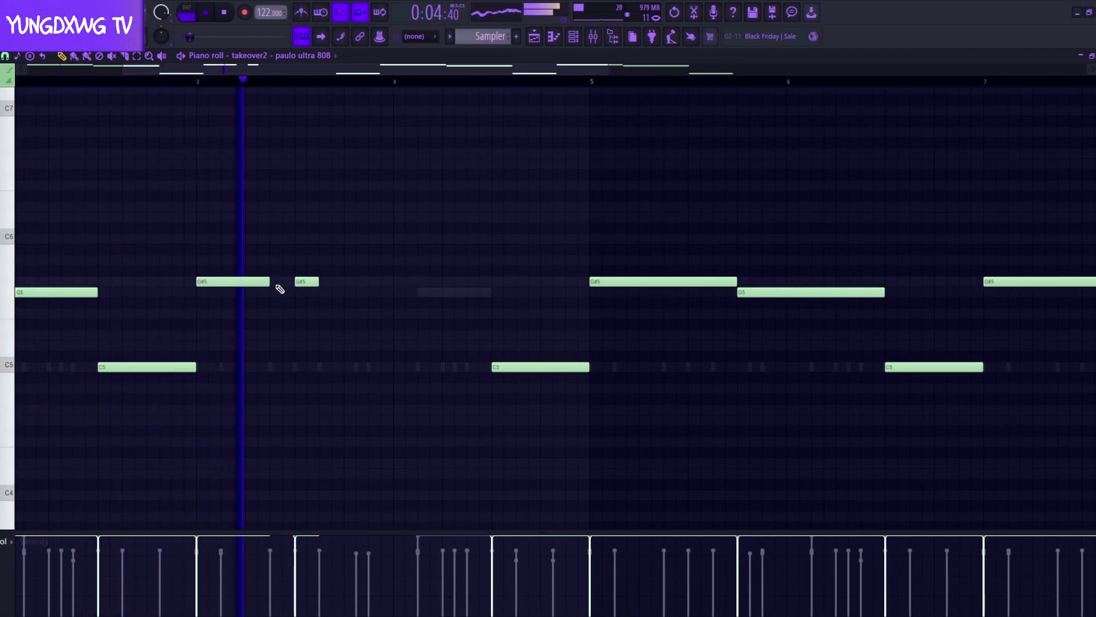
click(277, 284)
ctrl+click(286, 280)
key(space)
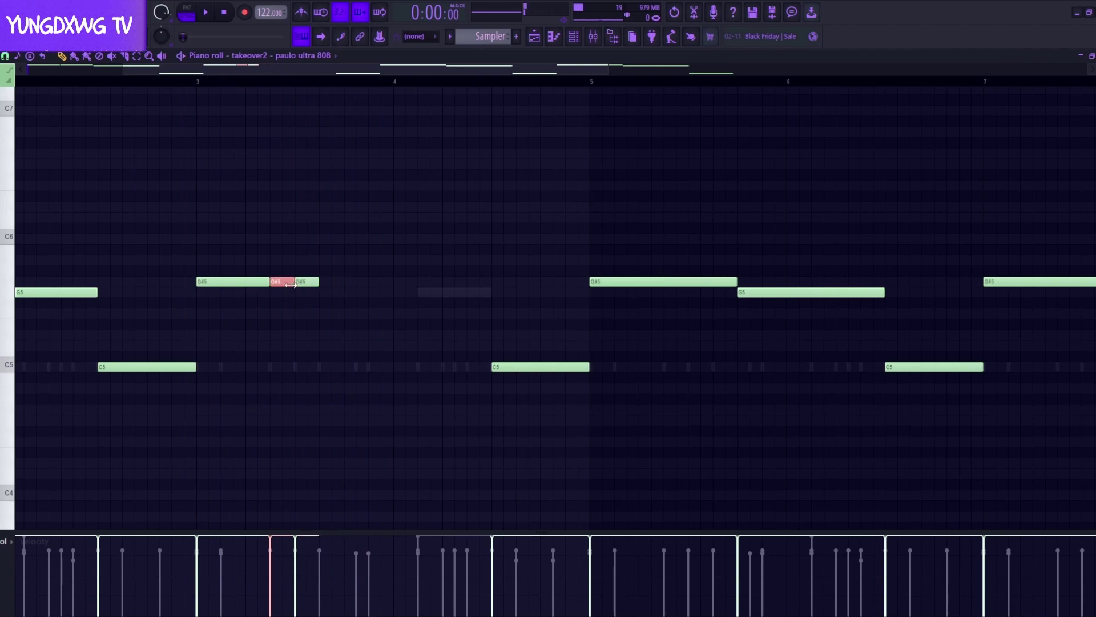
drag(284, 285, 344, 285)
key(space)
key(space)
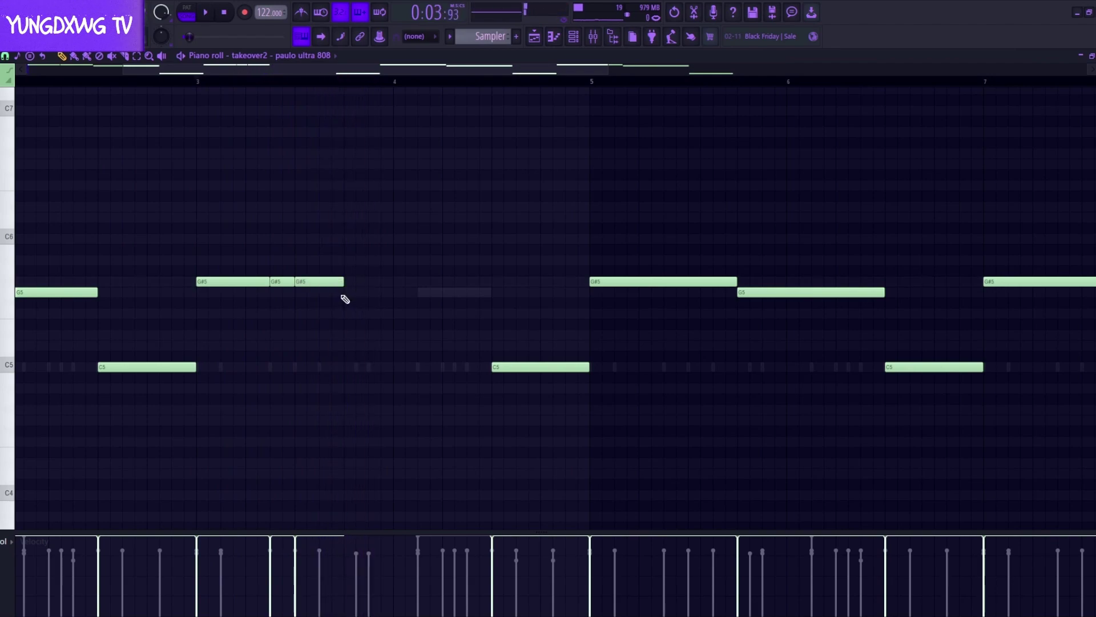
Add a G5 note filling the last quarter of bar 3 and trim the preceding G#5 to start two steps later.
scroll(340, 294, down, 3)
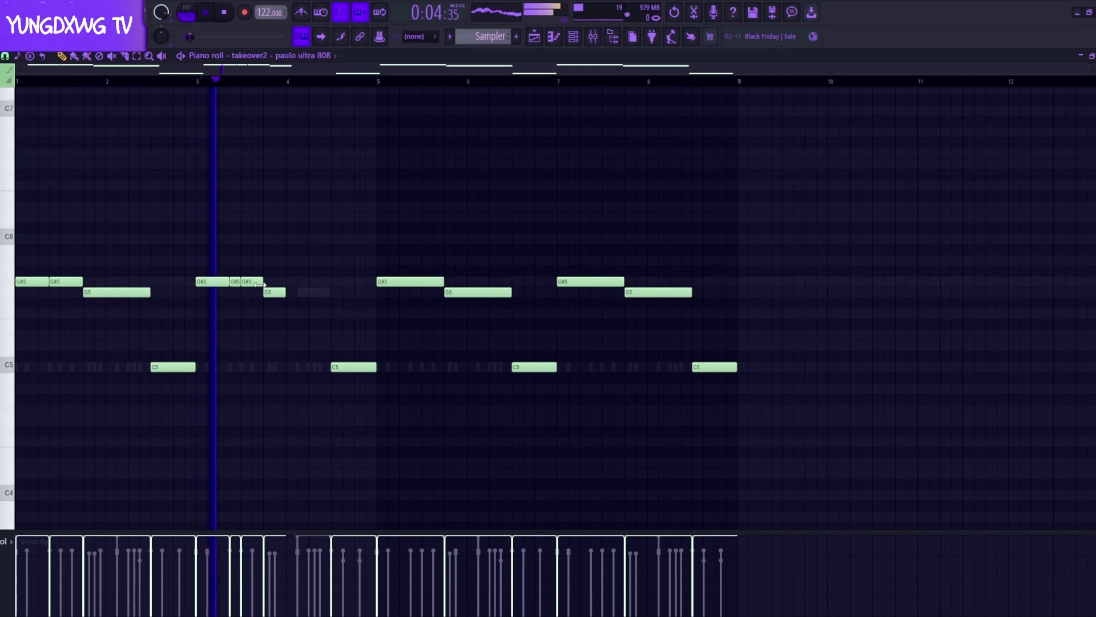
drag(261, 283, 261, 282)
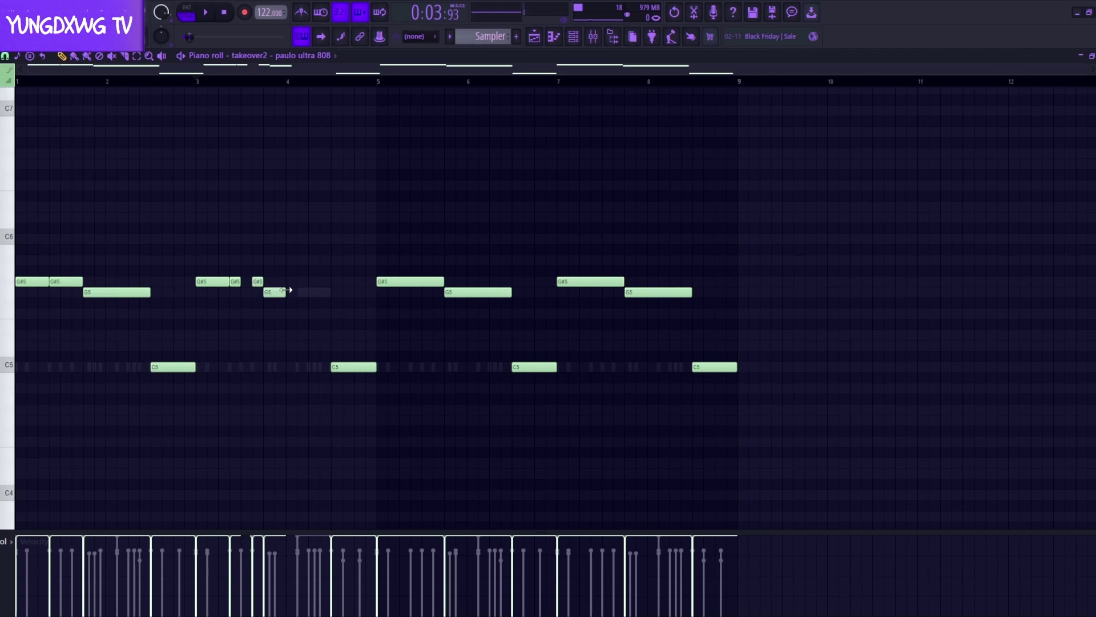
Extend bar 3's second G#5 to the next note, lengthen the following G5 to six steps and halve the other three long G5 notes.
key(space)
drag(240, 281, 307, 297)
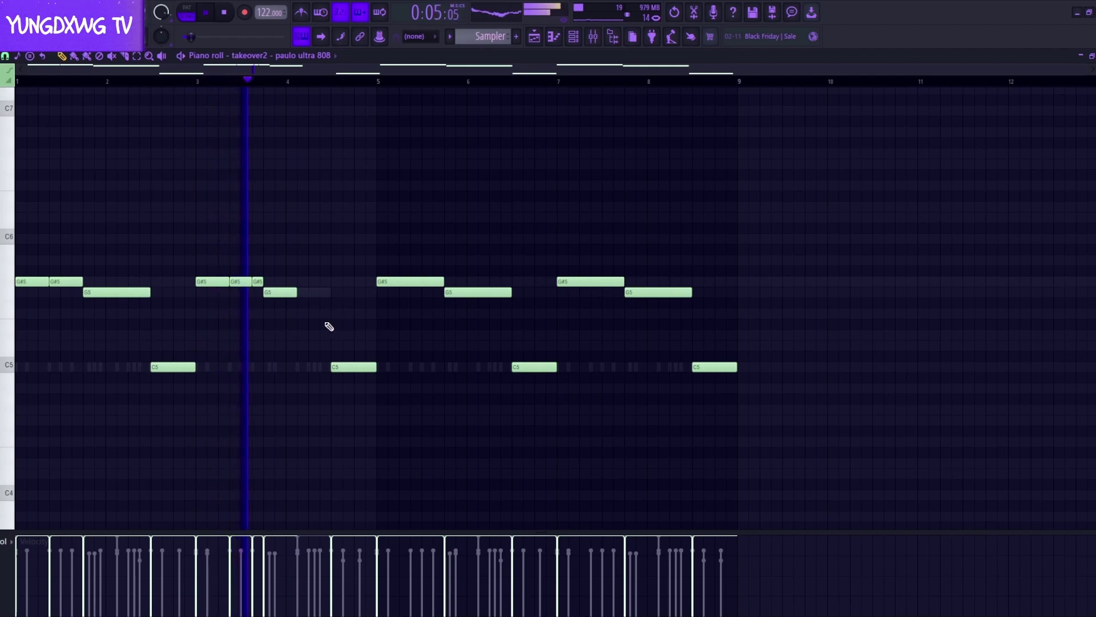
drag(150, 292, 128, 293)
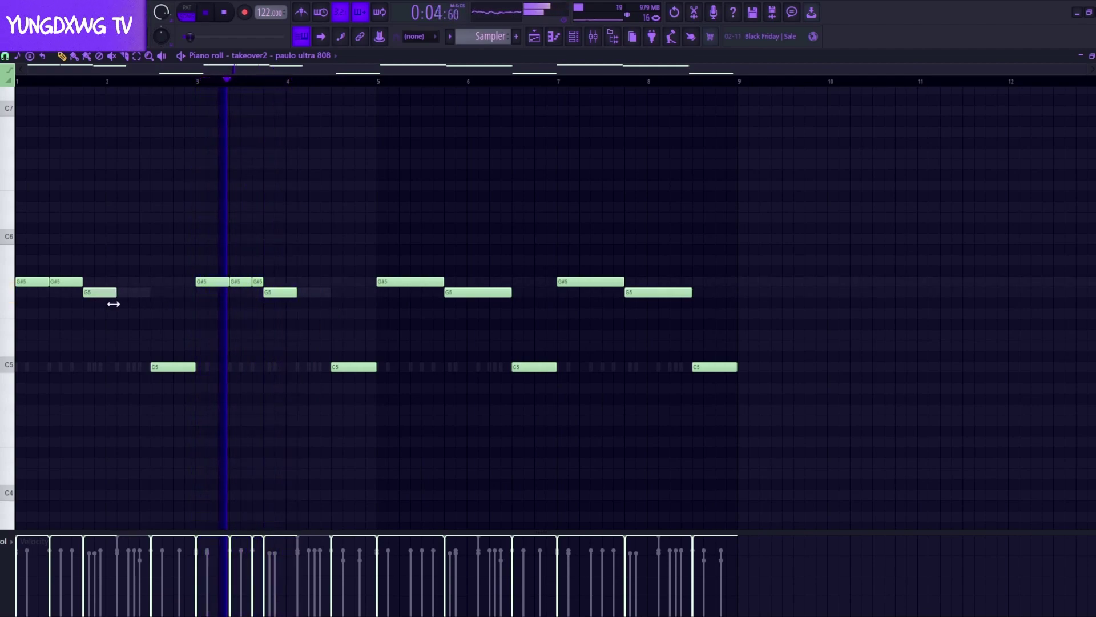
drag(510, 293, 478, 300)
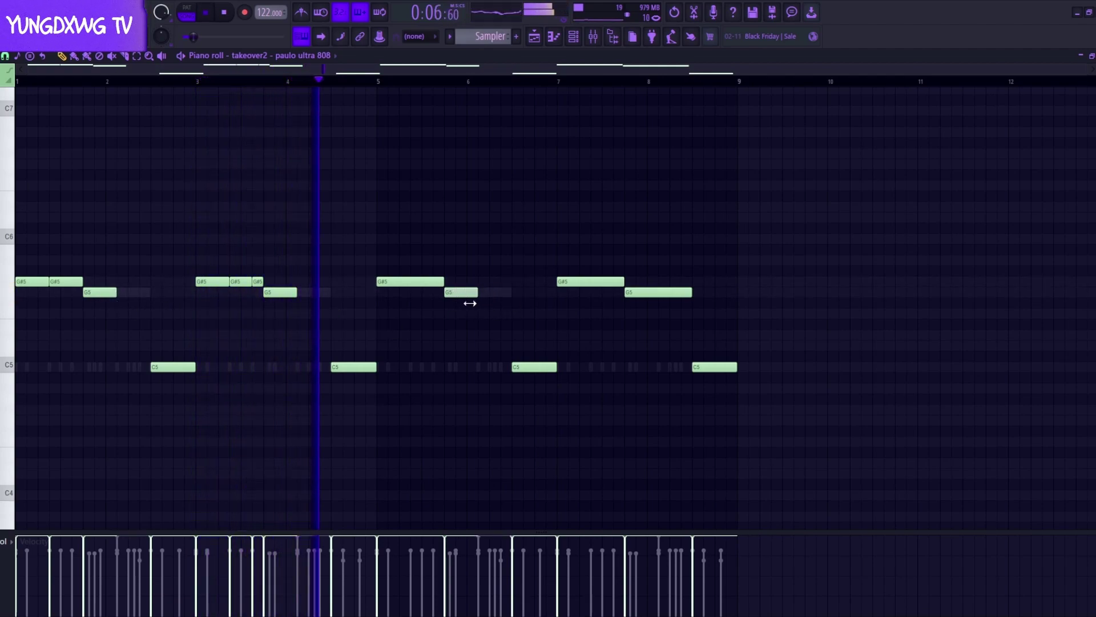
drag(689, 292, 650, 302)
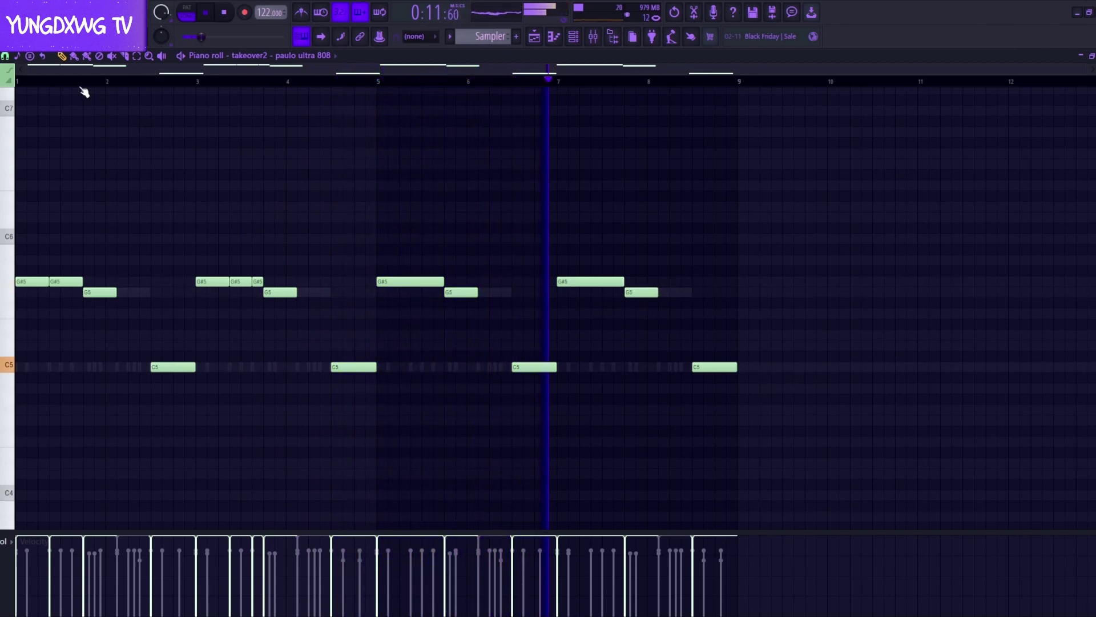
click(573, 36)
click(223, 233)
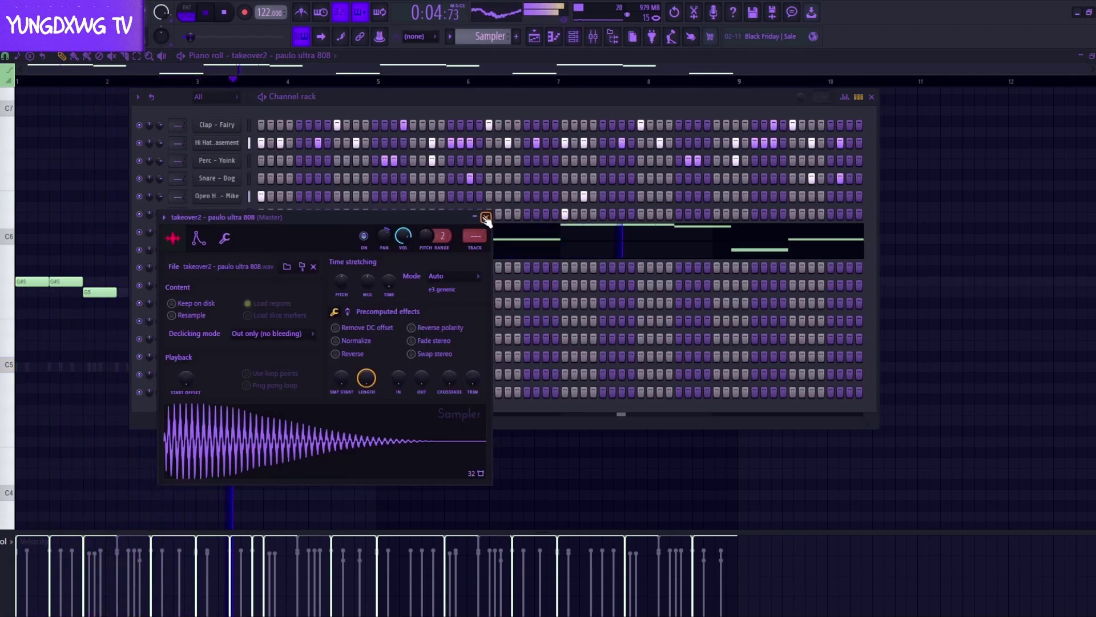
click(485, 217)
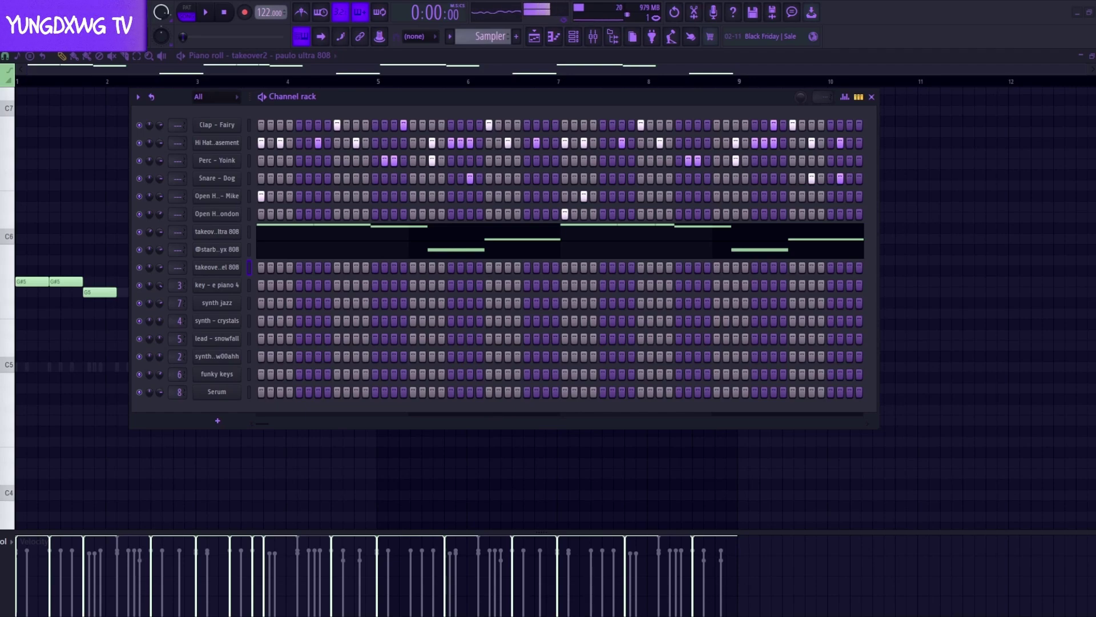
right_click(229, 272)
click(261, 266)
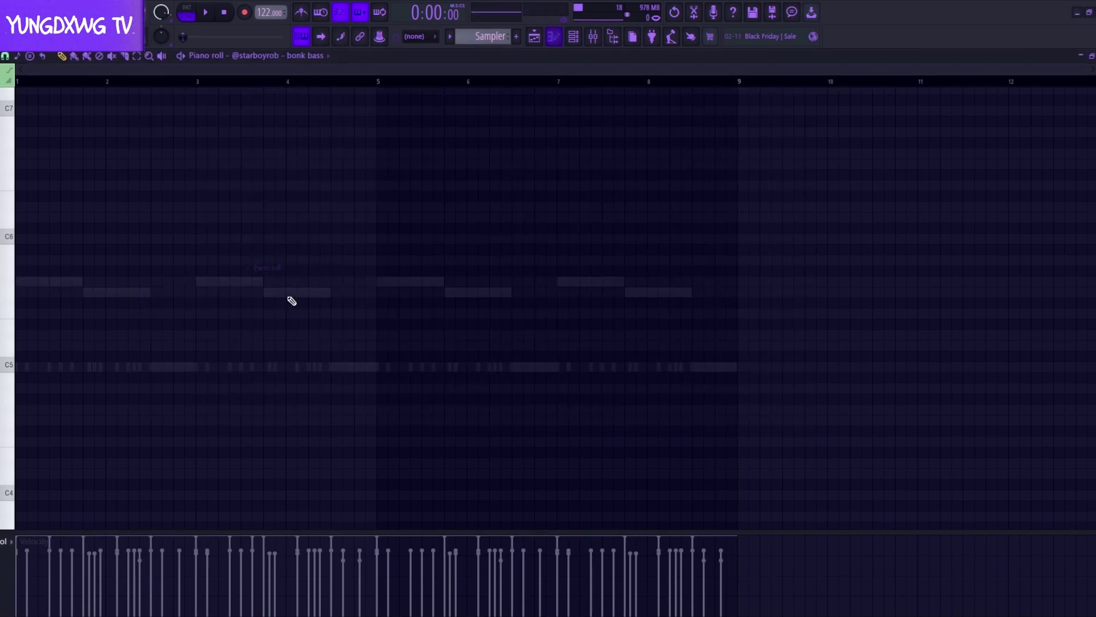
Place a C5 note in the bonk bass pattern and make it fill the last three steps of bar 4.
drag(368, 302, 354, 378)
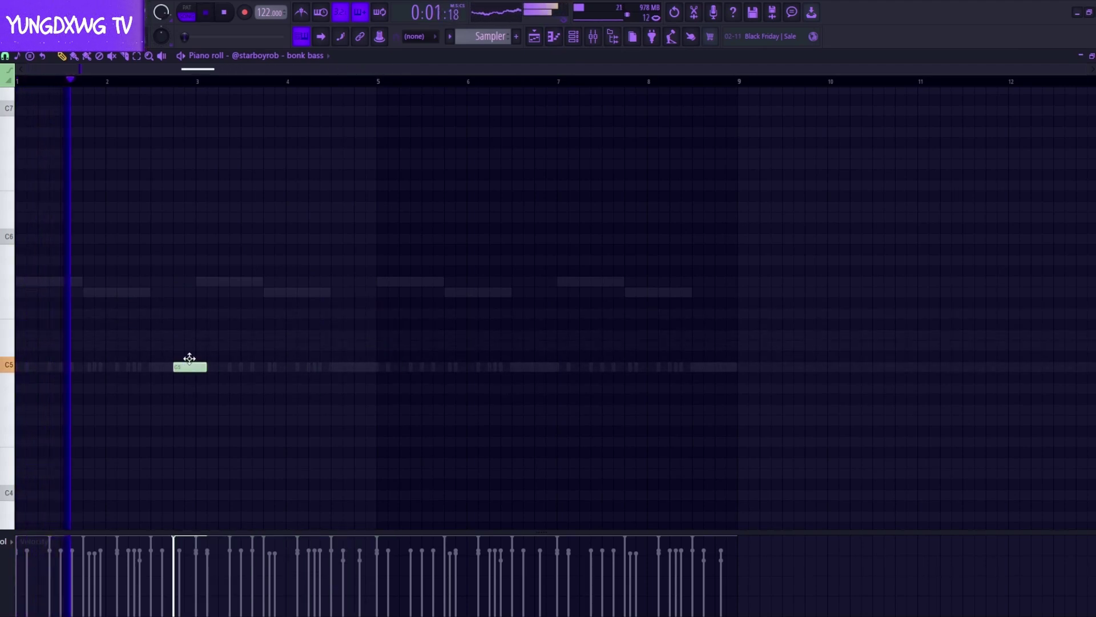
drag(192, 358, 361, 368)
key(space)
key(space)
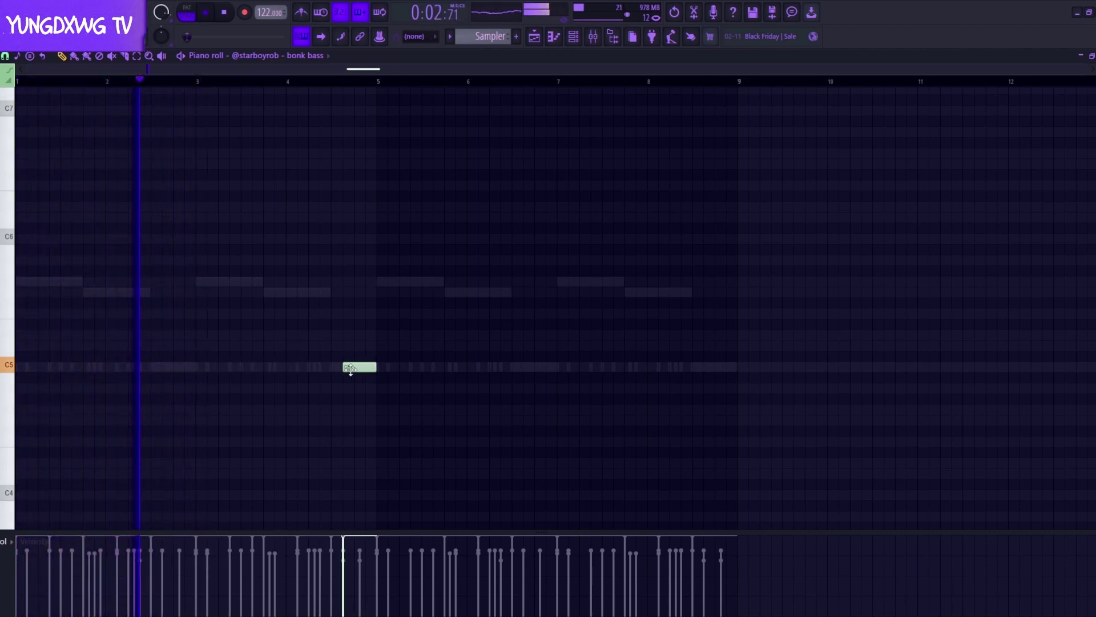
scroll(373, 378, up, 3)
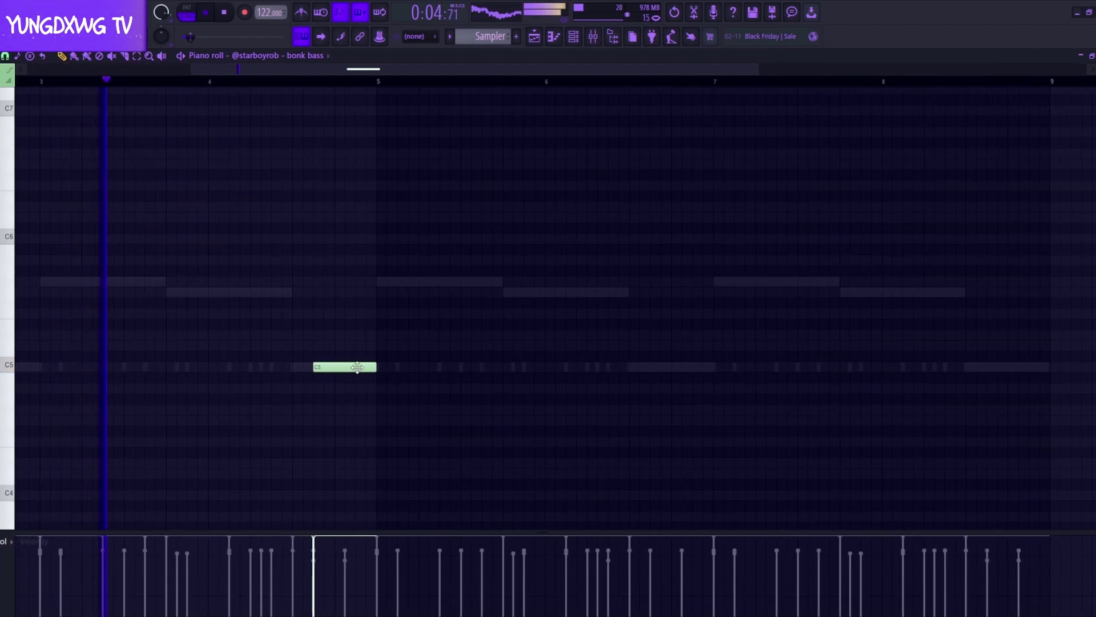
mouse_move(359, 367)
mouse_down()
mouse_move(382, 367)
mouse_move(350, 365)
mouse_move(378, 367)
mouse_up()
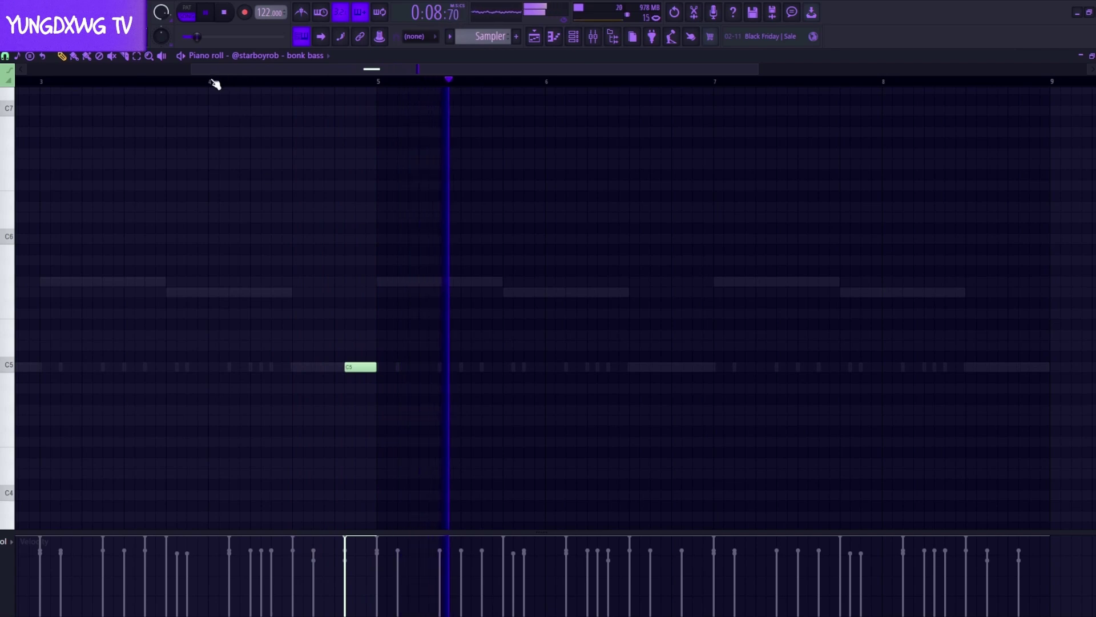
Add a second three-step C5 directly in front of the one ending bar 4 and replay.
scroll(189, 191, up, 3)
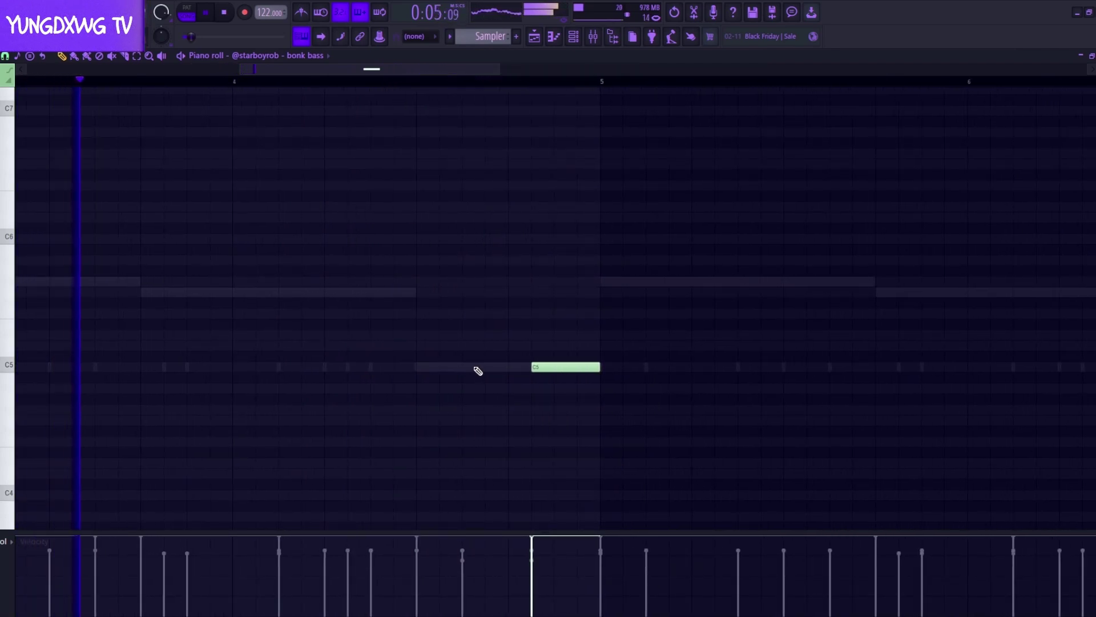
click(477, 367)
ctrl+click(513, 368)
ctrl+shift+click(535, 368)
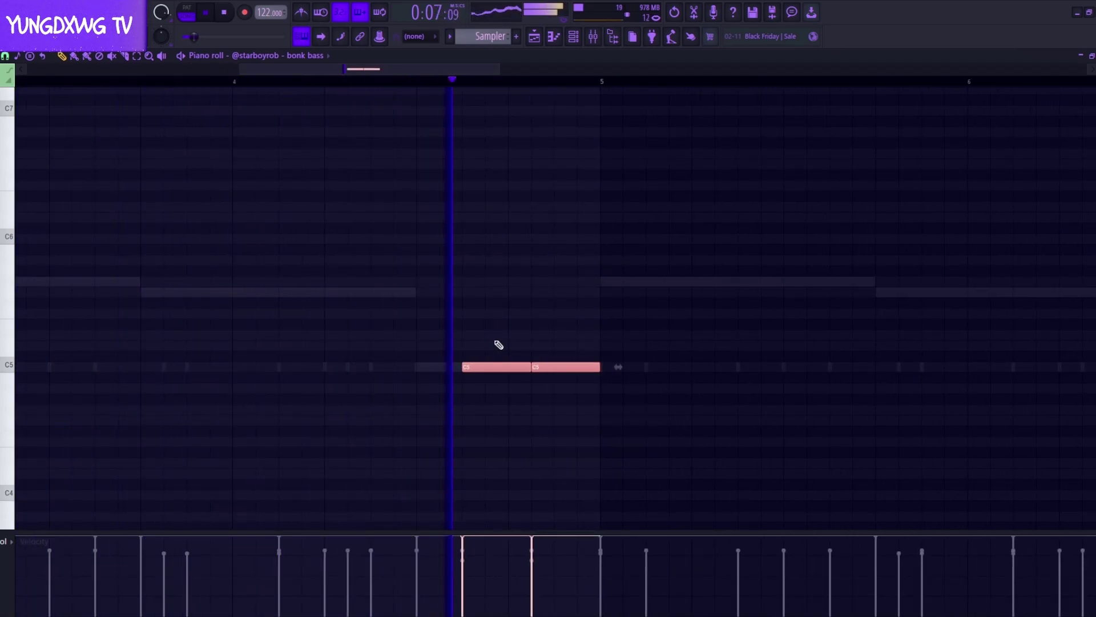
scroll(497, 343, down, 1)
key(space)
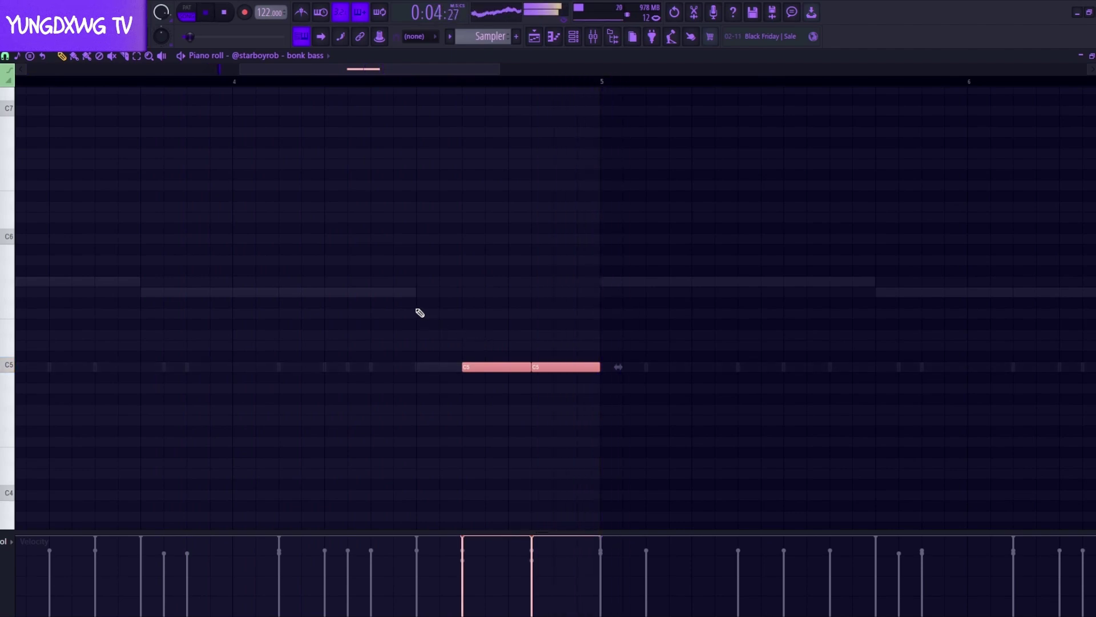
Add a third C5 ahead of the other two in bar 4 and stretch its start earlier so it lasts four steps.
click(425, 368)
key(space)
key(space)
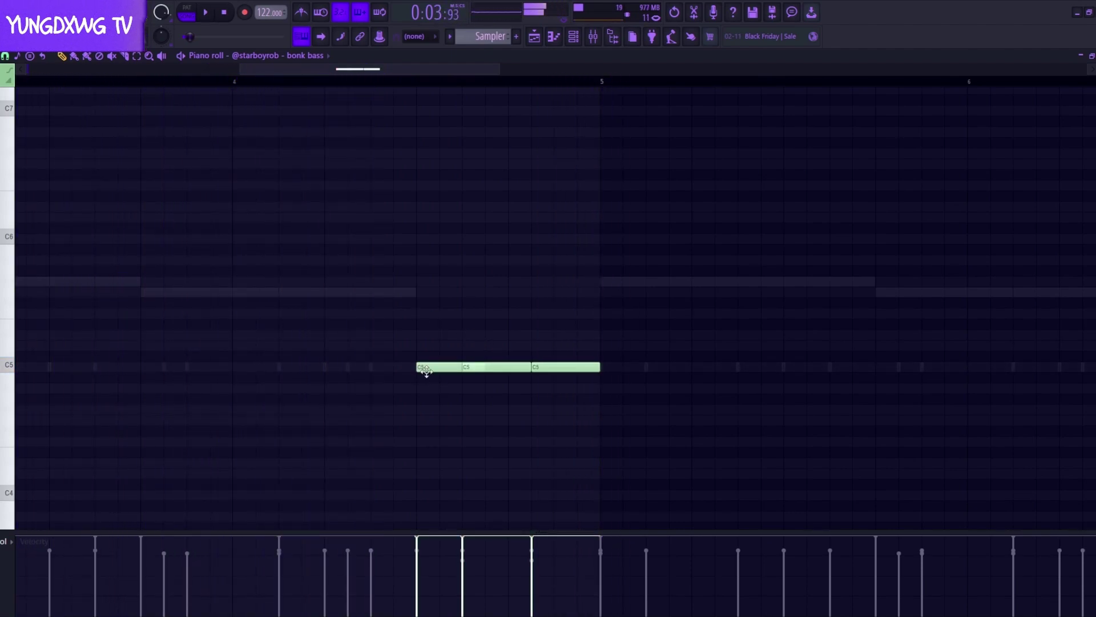
click(439, 366)
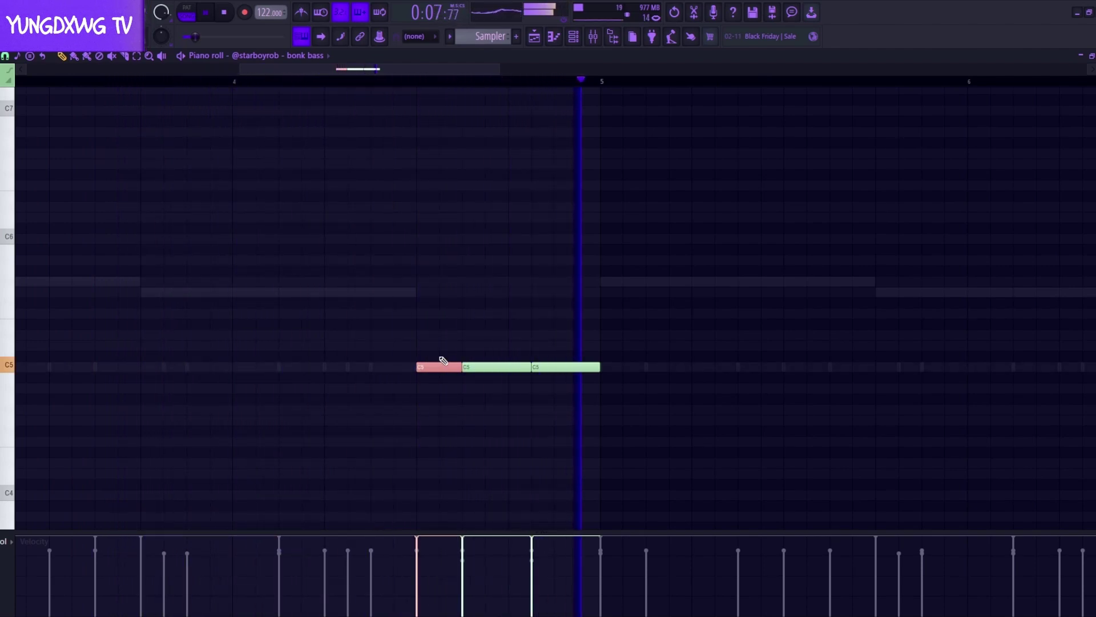
ctrl+scroll(414, 388, down, 3)
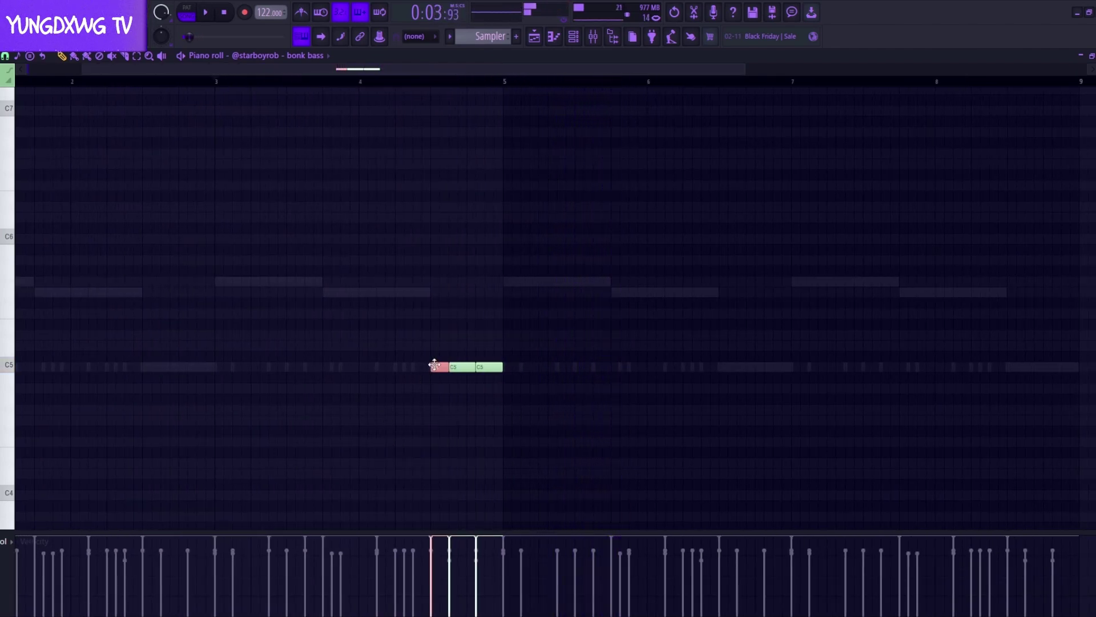
key(space)
drag(409, 367, 443, 369)
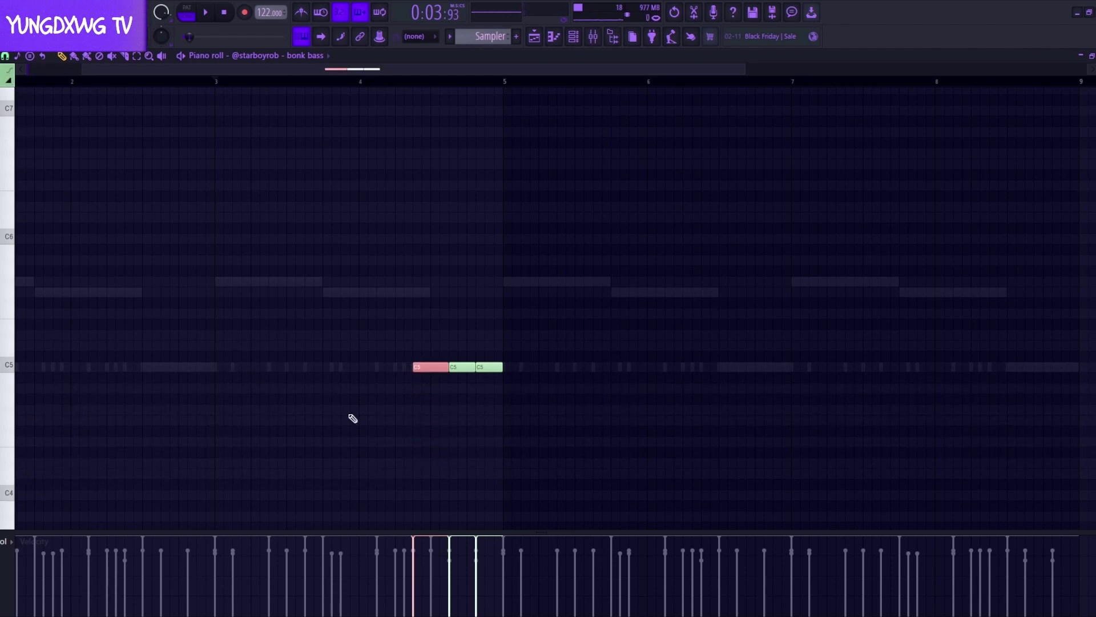
Place a C#4 slide note starting one step into the first C5, trim it to three steps and replay.
click(424, 443)
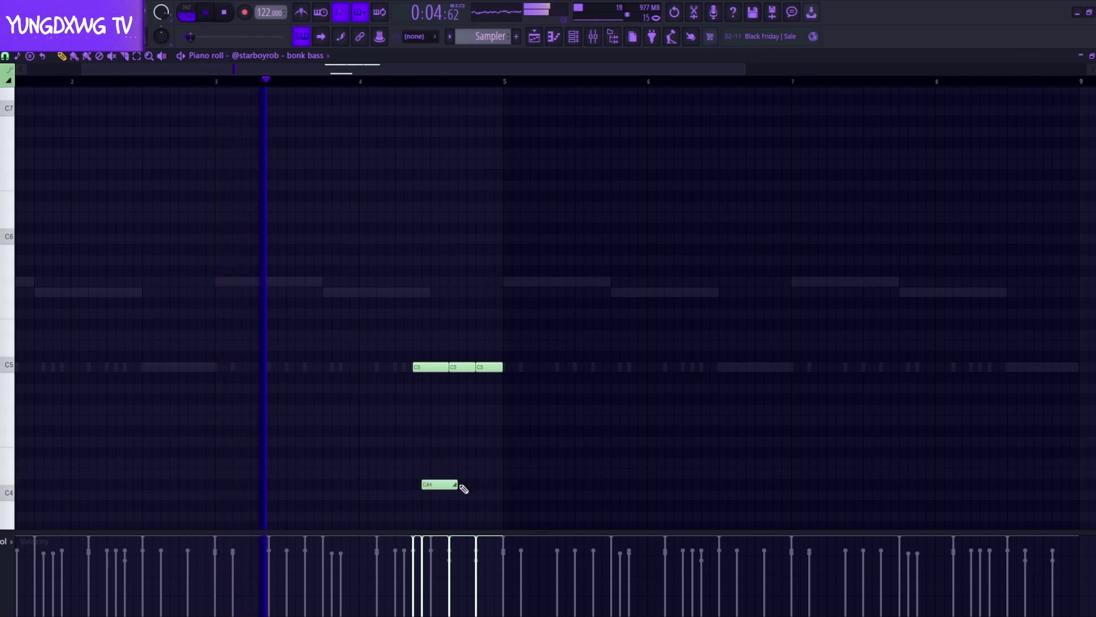
drag(457, 485, 448, 485)
scroll(451, 500, up, 3)
scroll(448, 498, up, 2)
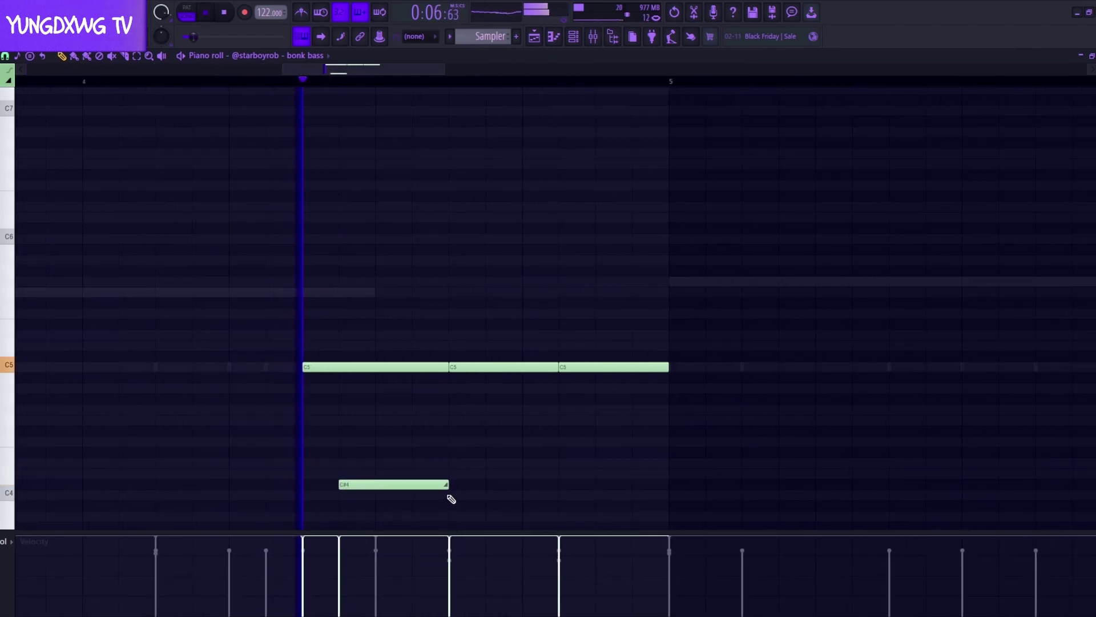
scroll(394, 475, down, 4)
key(space)
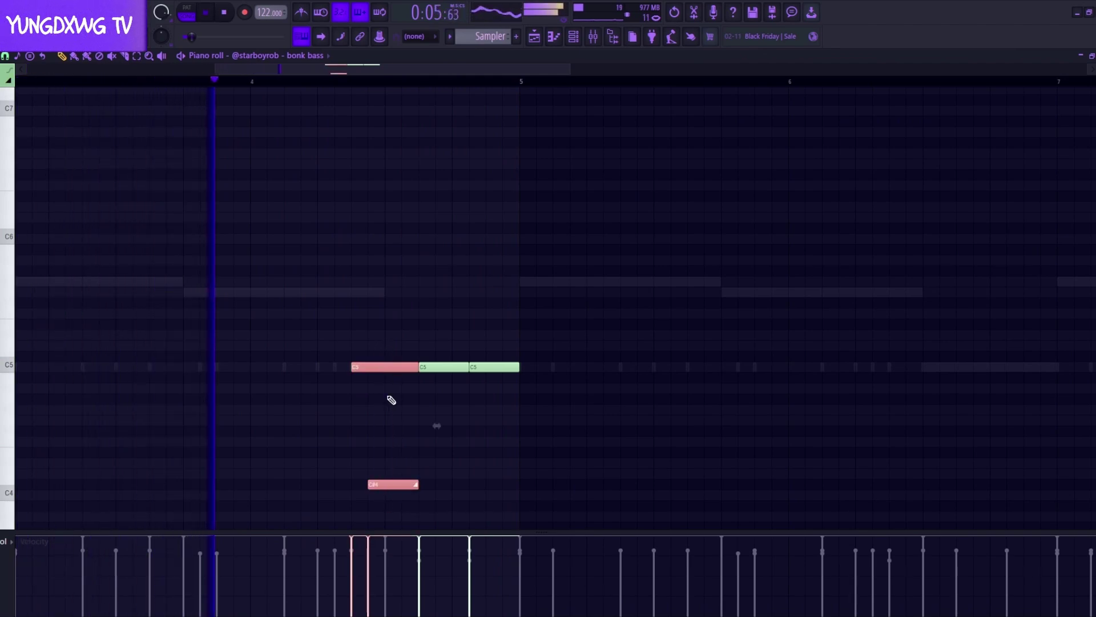
scroll(309, 468, down, 4)
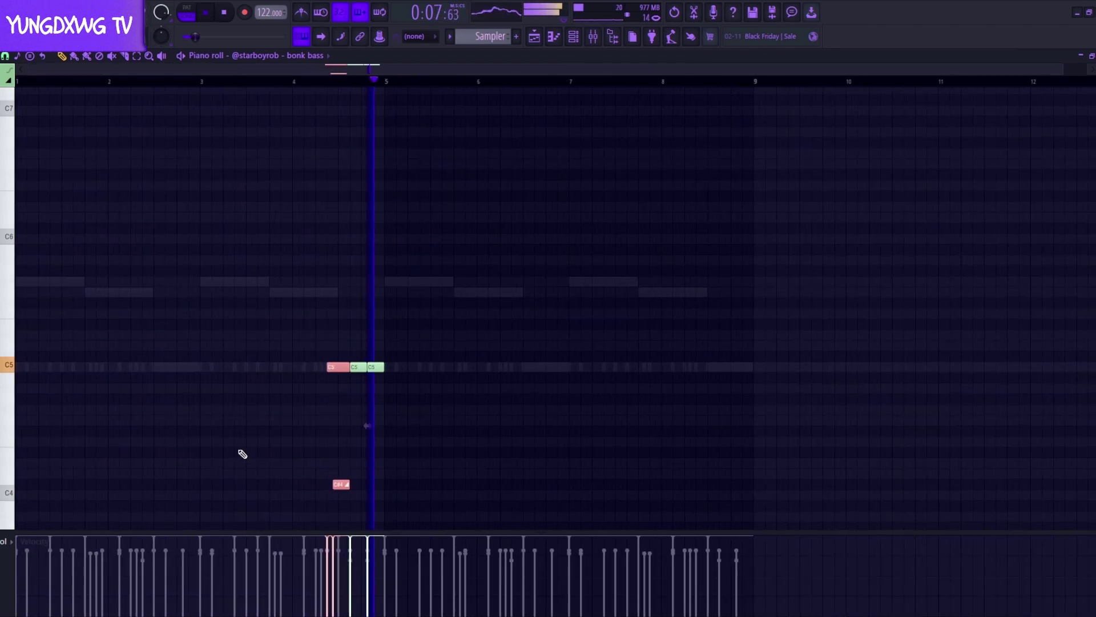
click(360, 368)
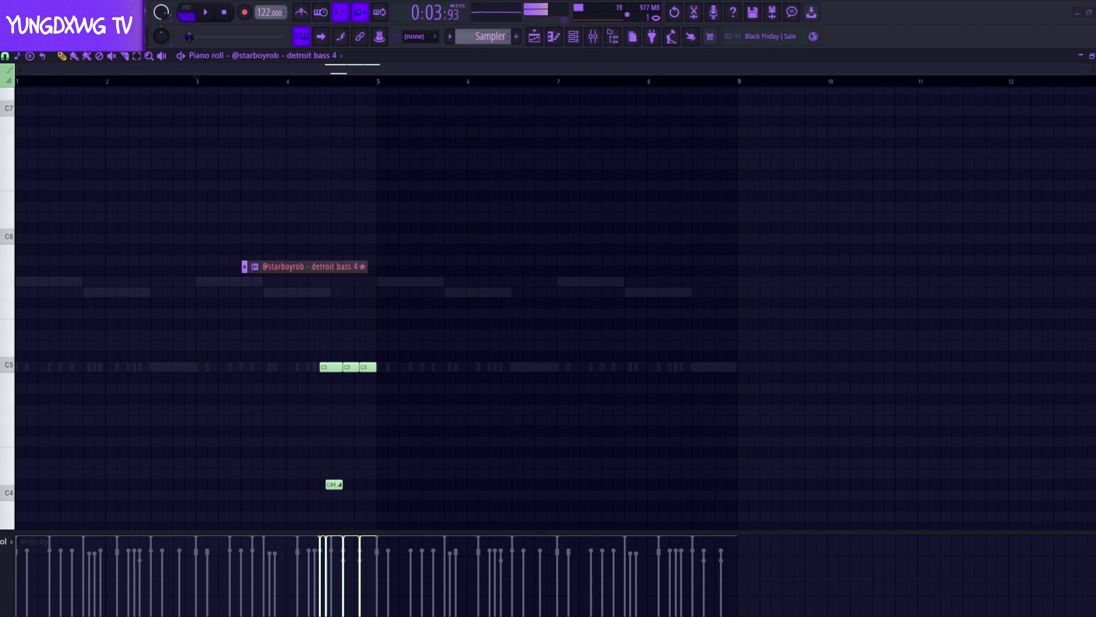
drag(434, 521, 218, 251)
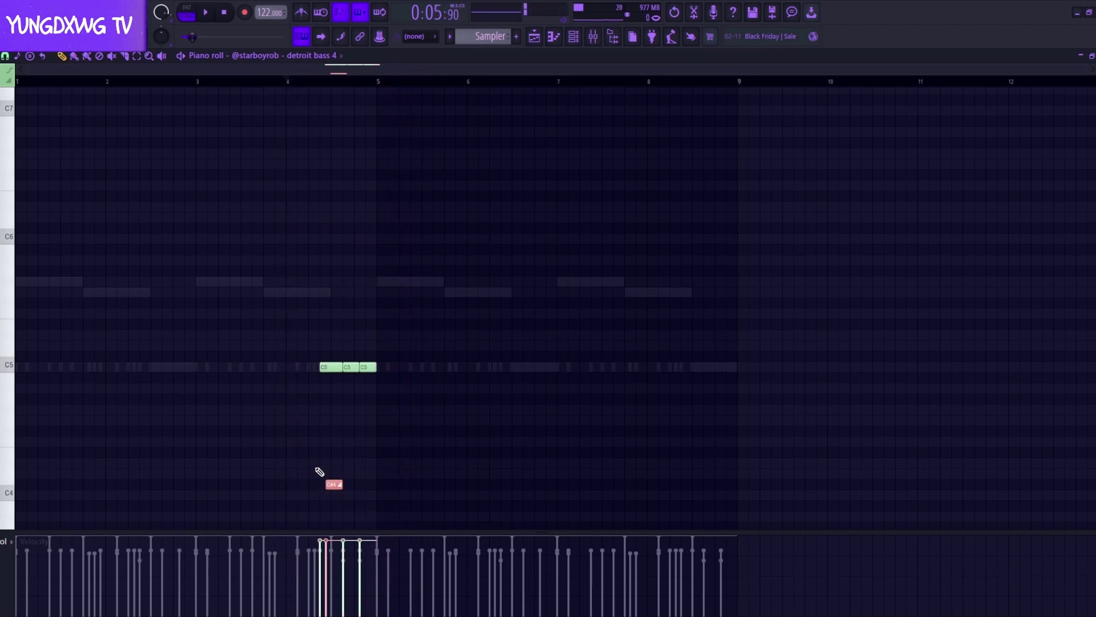
Raise the first C5 and its slide note by an octave, and move the whole four-note phrase to the end of bar 8.
drag(326, 346, 325, 502)
key(ctrl+Up)
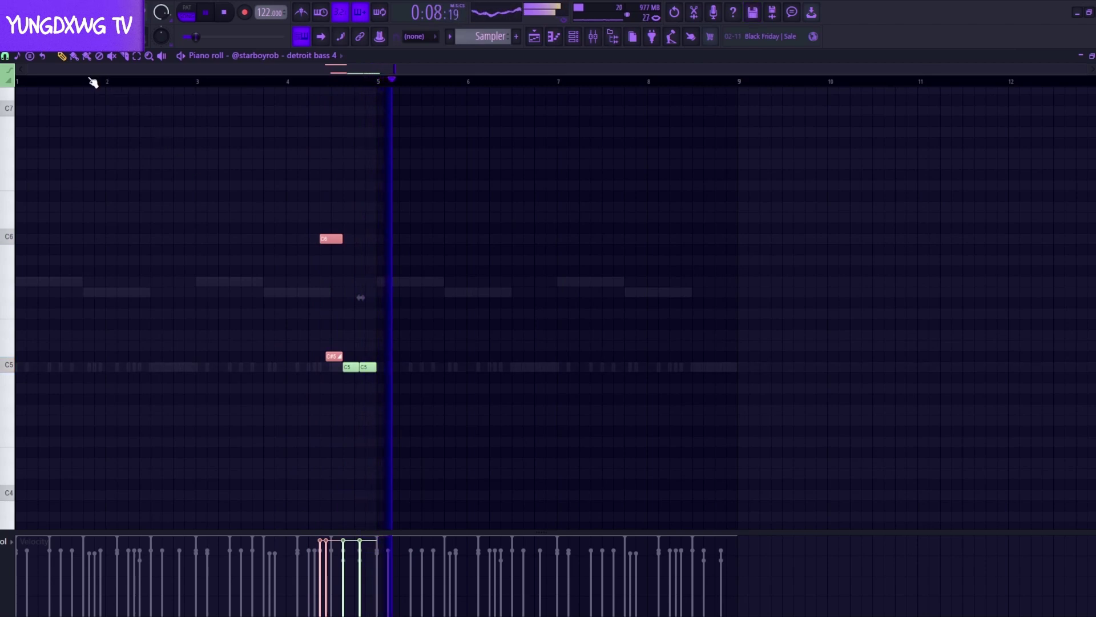
drag(326, 213, 455, 435)
drag(363, 366, 730, 367)
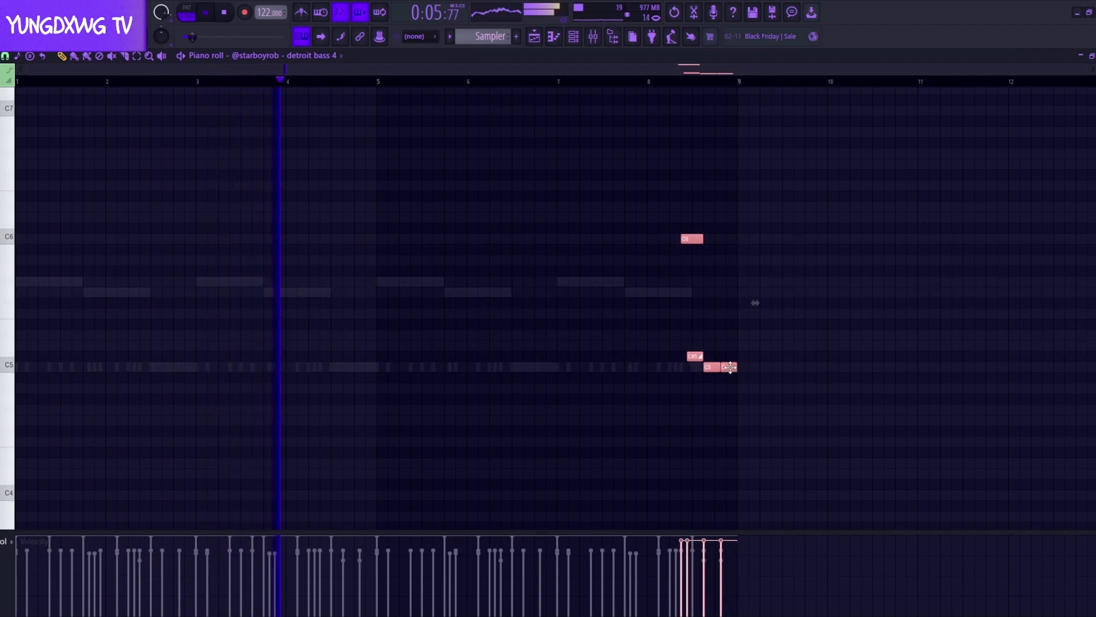
Place a single C5 in the detroit bass 4 pattern, trim it to the last two steps of bar 4 and replay from the start.
drag(303, 374, 361, 367)
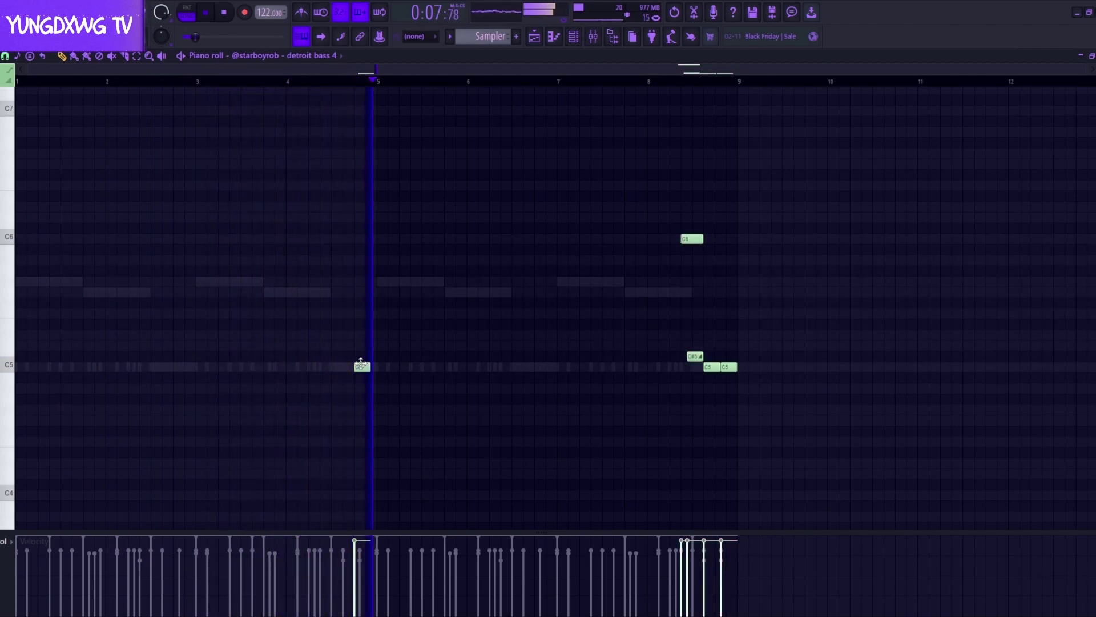
scroll(363, 370, up, 3)
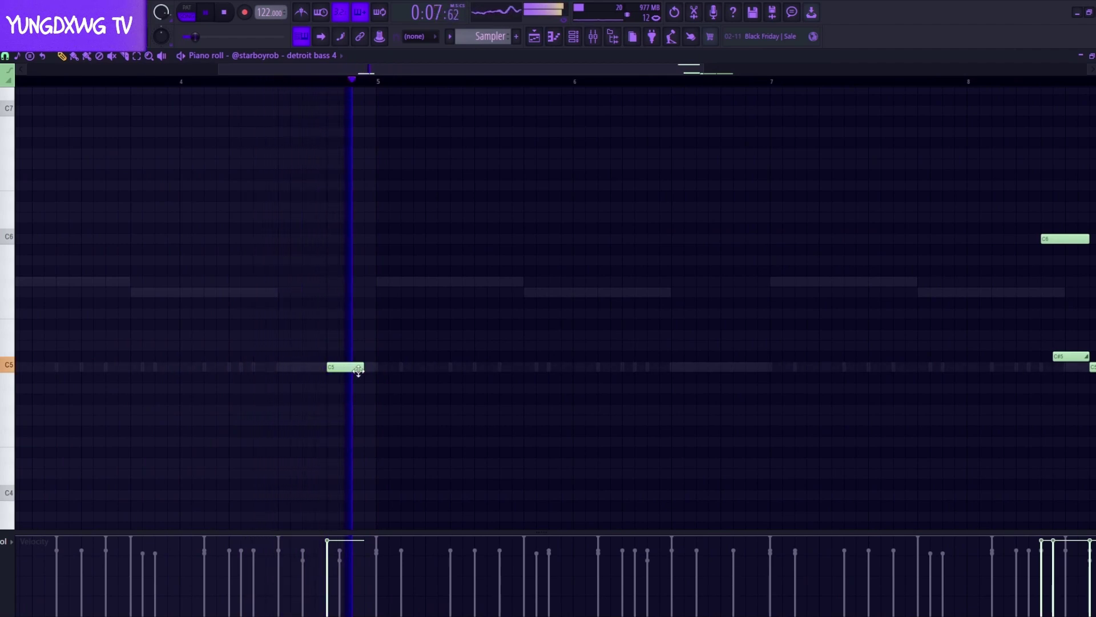
mouse_move(358, 371)
mouse_down()
mouse_move(334, 369)
mouse_move(377, 367)
mouse_up()
scroll(303, 416, down, 3)
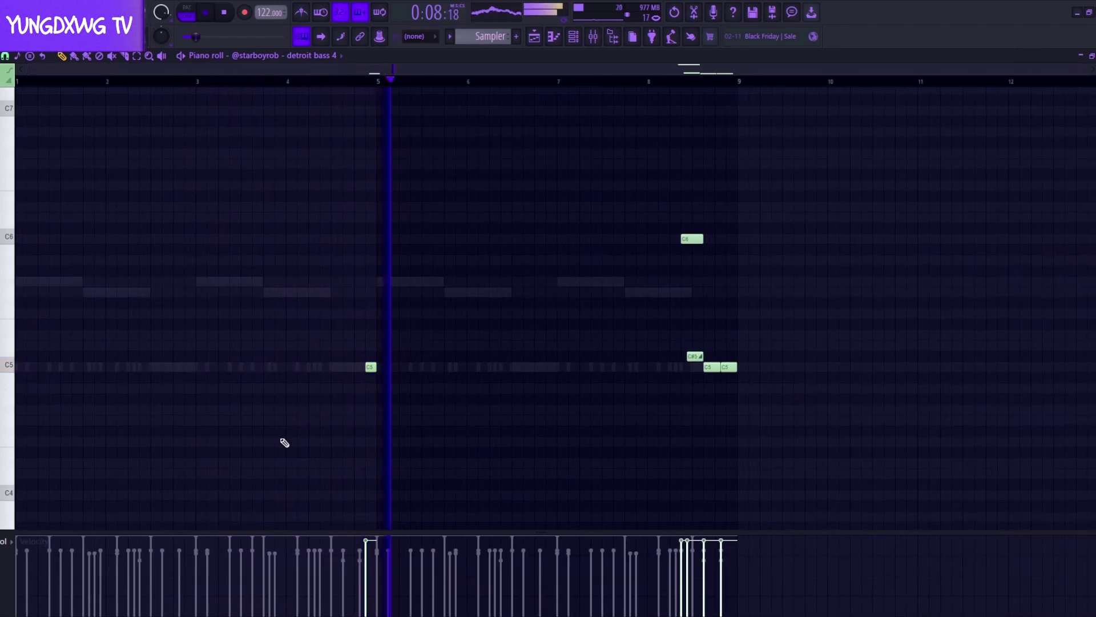
click(21, 81)
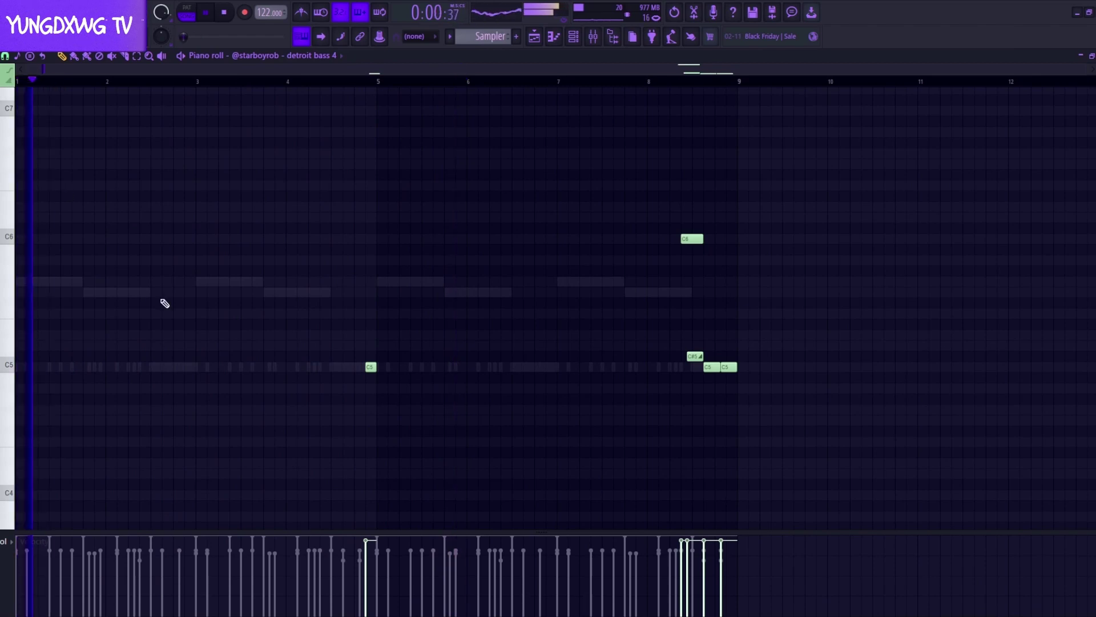
scroll(194, 376, up, 3)
scroll(369, 351, down, 3)
click(574, 36)
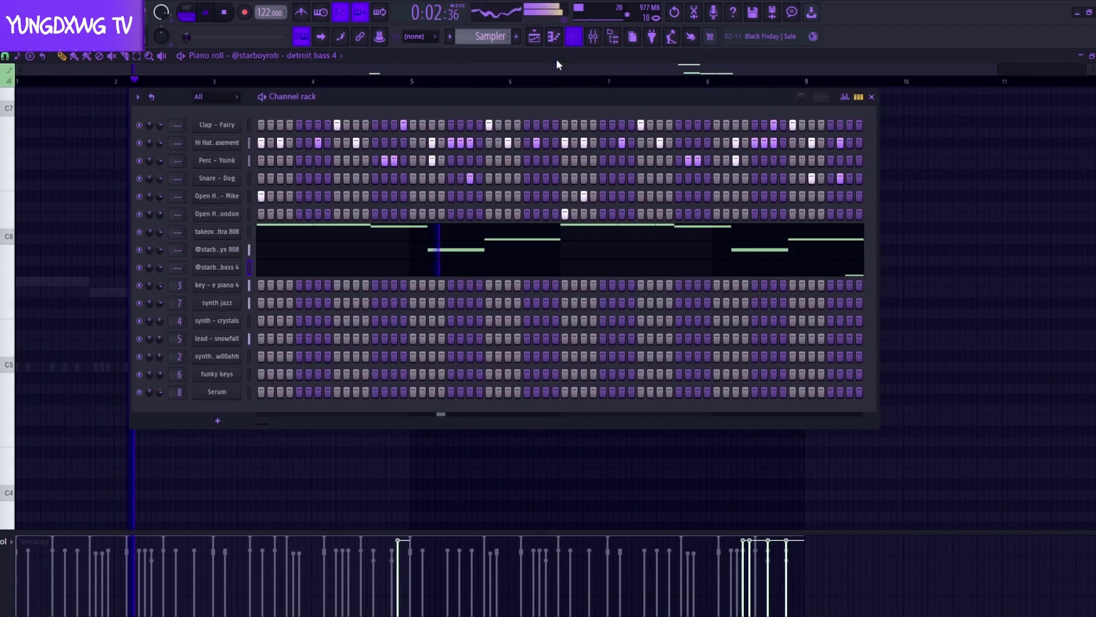
right_click(226, 273)
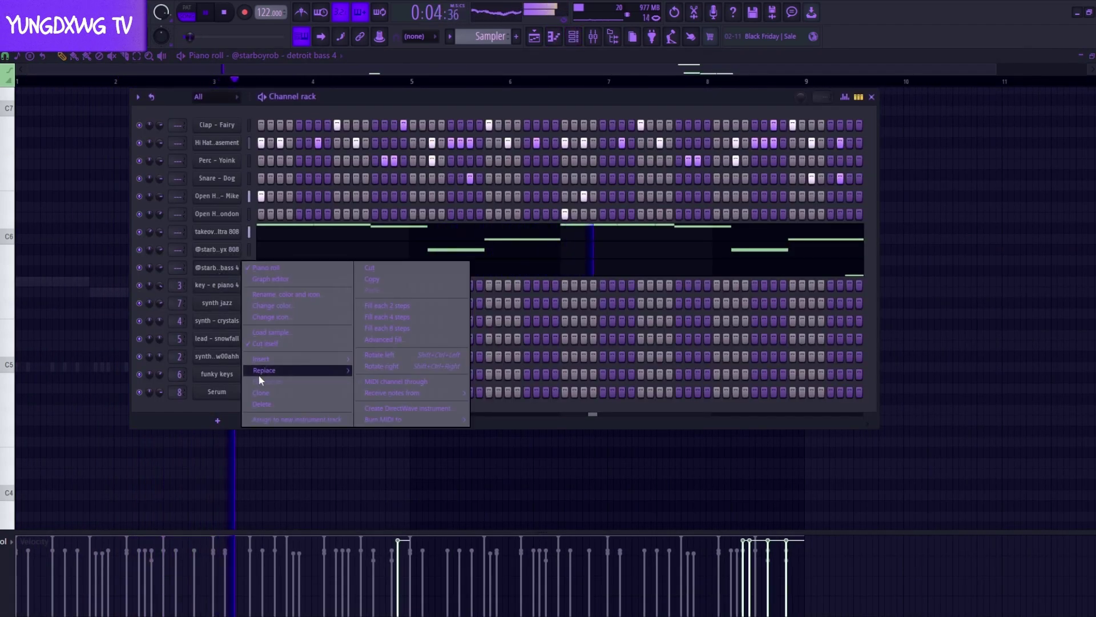
click(268, 392)
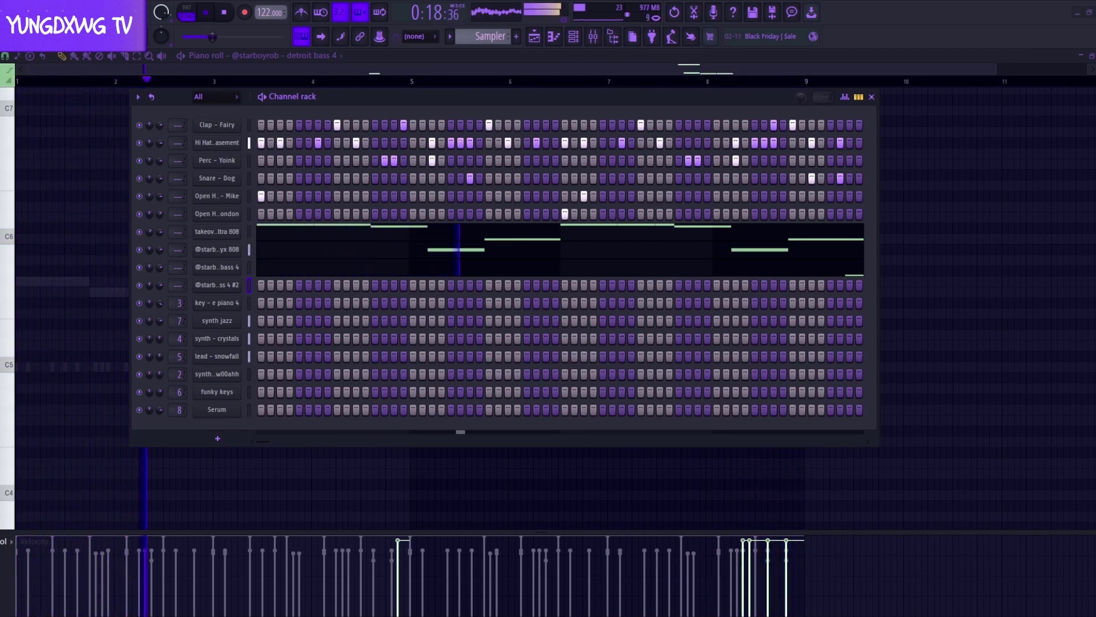
drag(1, 286, 222, 286)
key(space)
key(space)
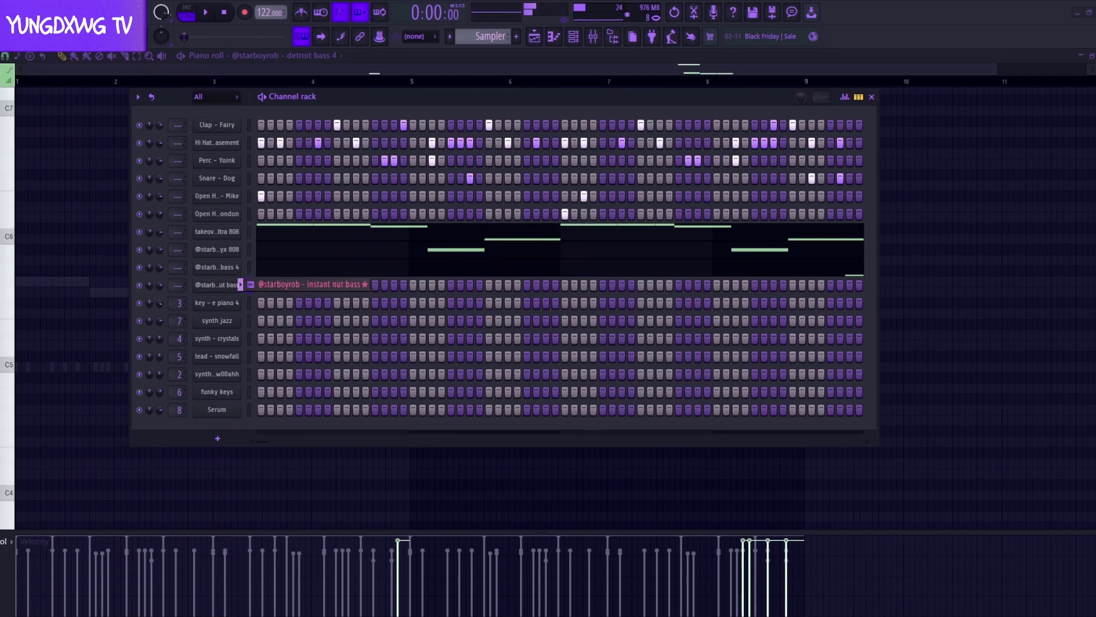
right_click(219, 285)
click(248, 283)
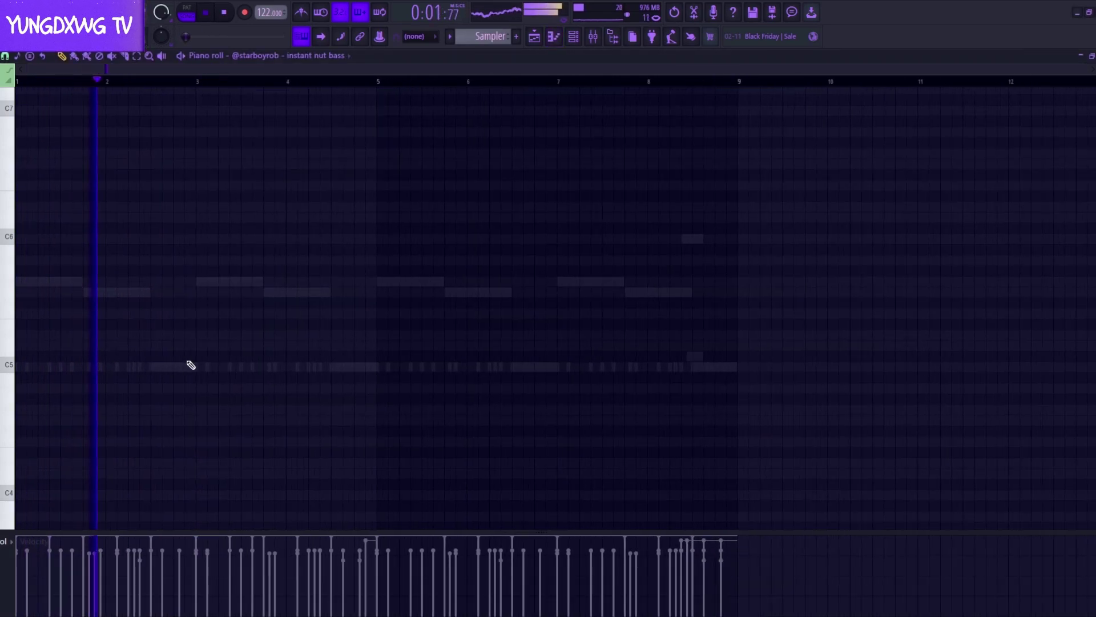
Place two back-to-back C5 notes in the second half of bar 2 and trim the second to end at bar 3.
scroll(229, 376, up, 2)
click(245, 367)
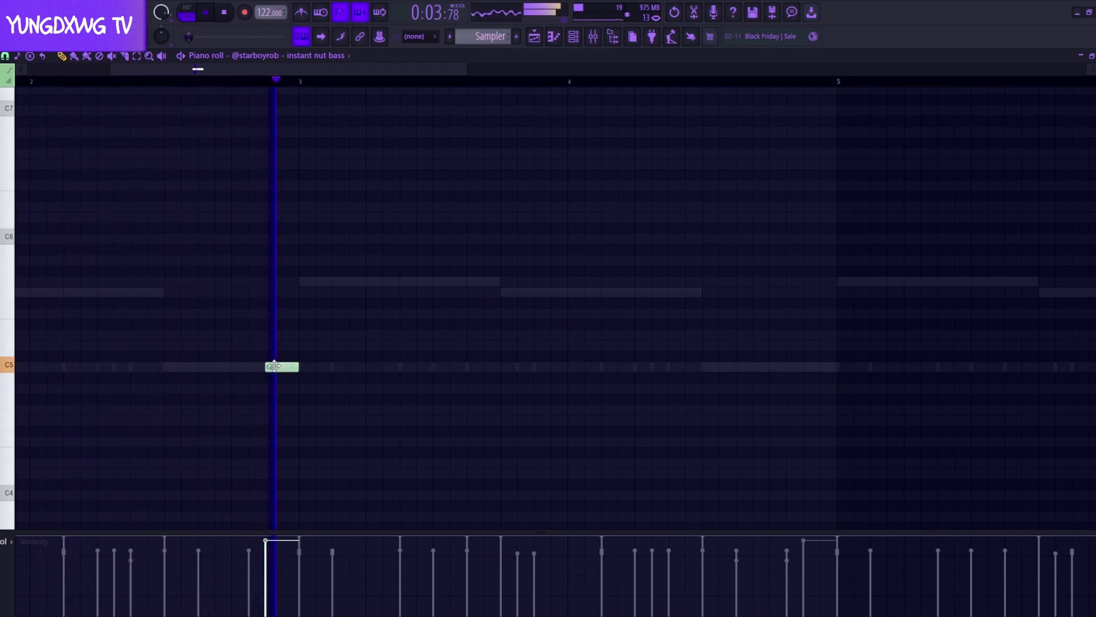
key(space)
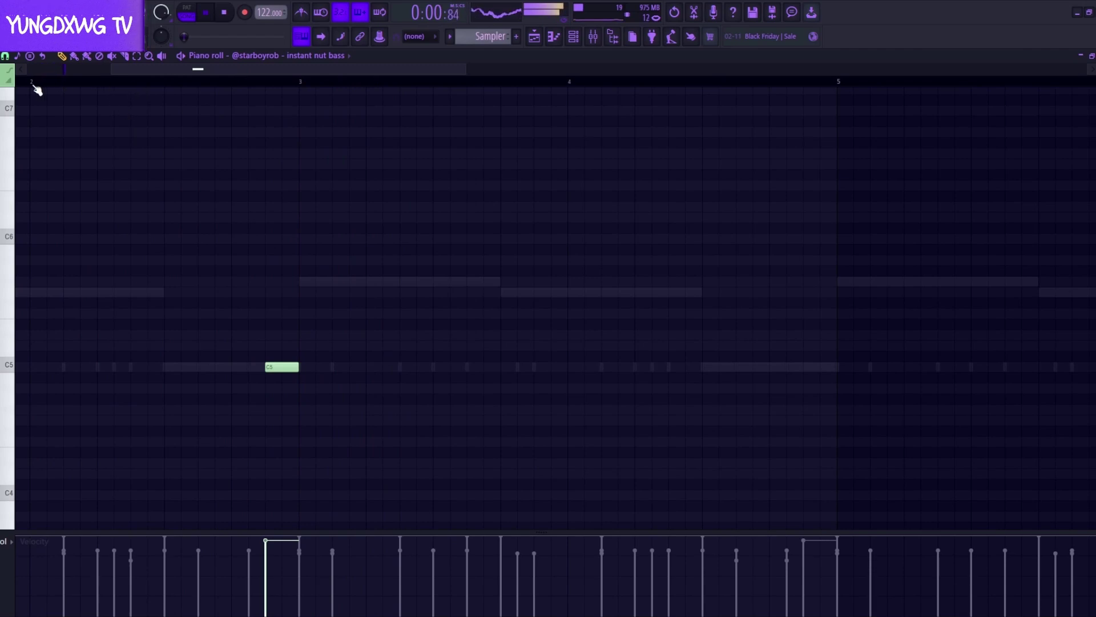
scroll(165, 242, up, 1)
drag(289, 367, 263, 370)
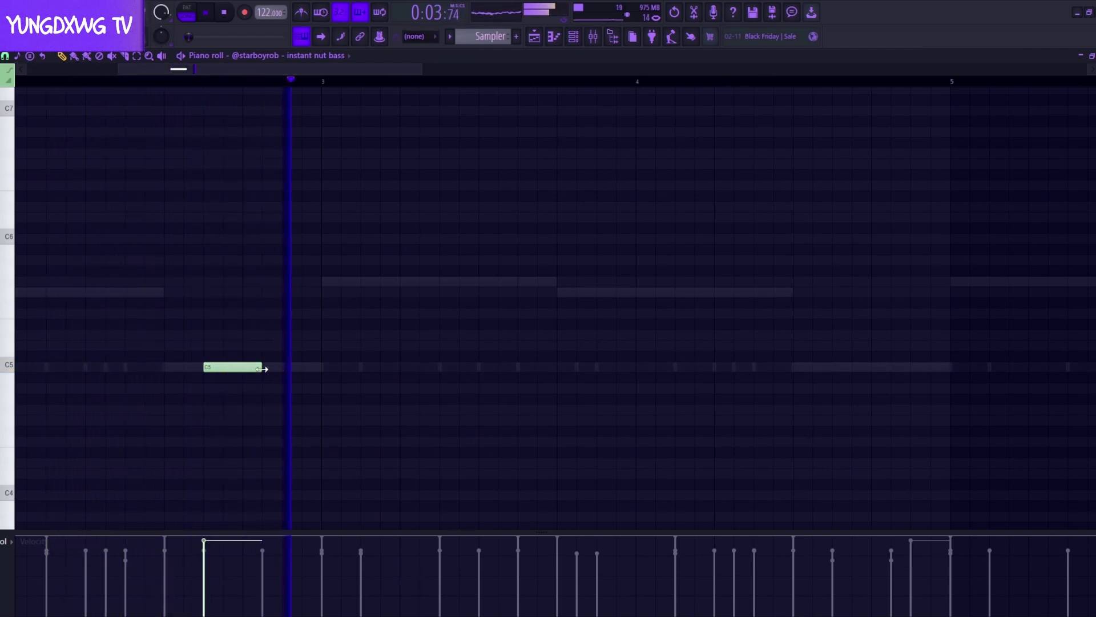
click(269, 371)
key(space)
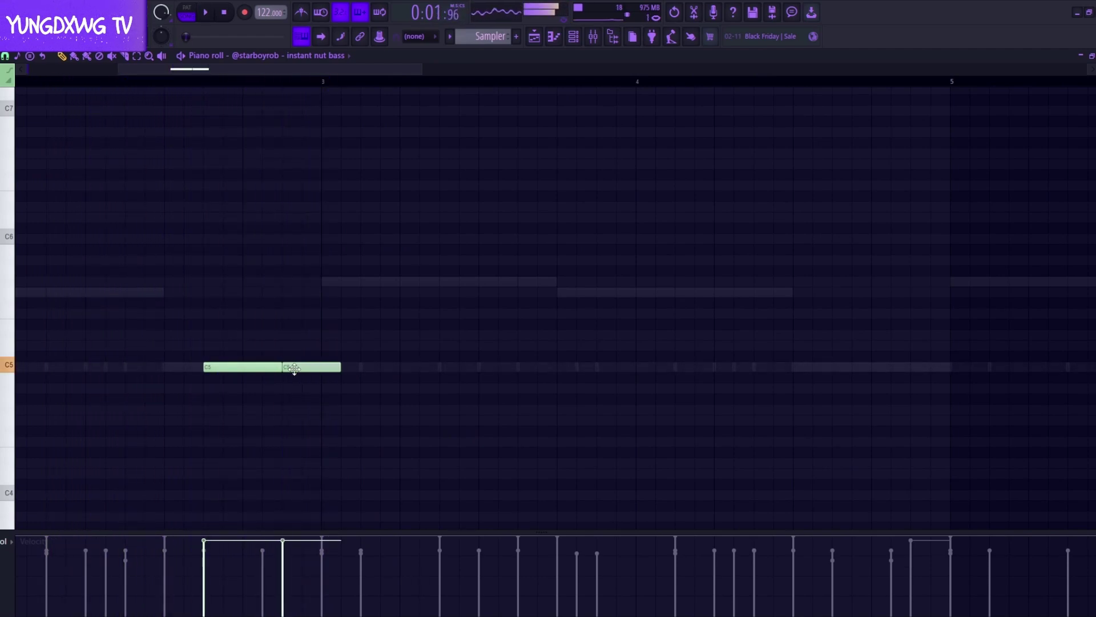
drag(338, 367, 323, 368)
scroll(297, 374, down, 4)
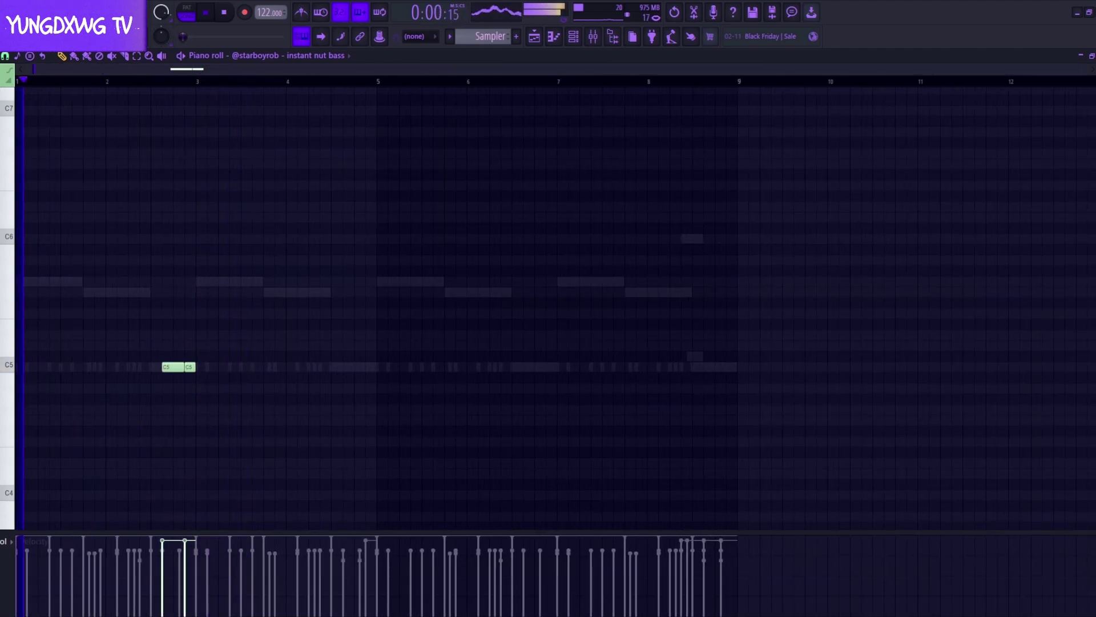
Start the C5 pair one step earlier, shorten the first note to three steps and extend the second to the end of bar 2.
scroll(152, 394, up, 4)
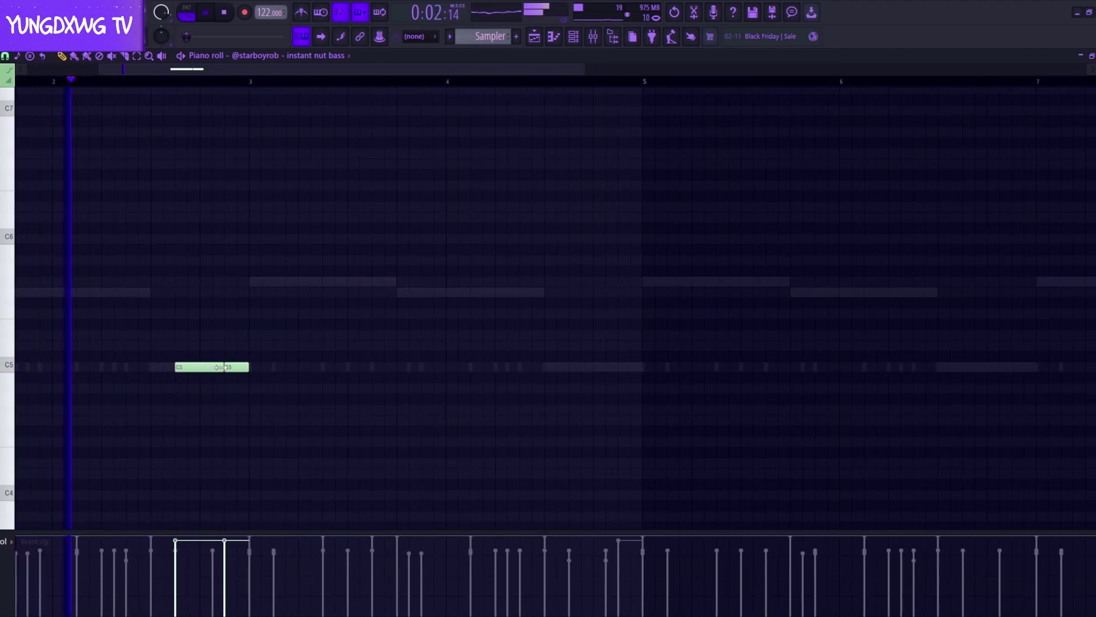
drag(220, 368, 209, 370)
key(space)
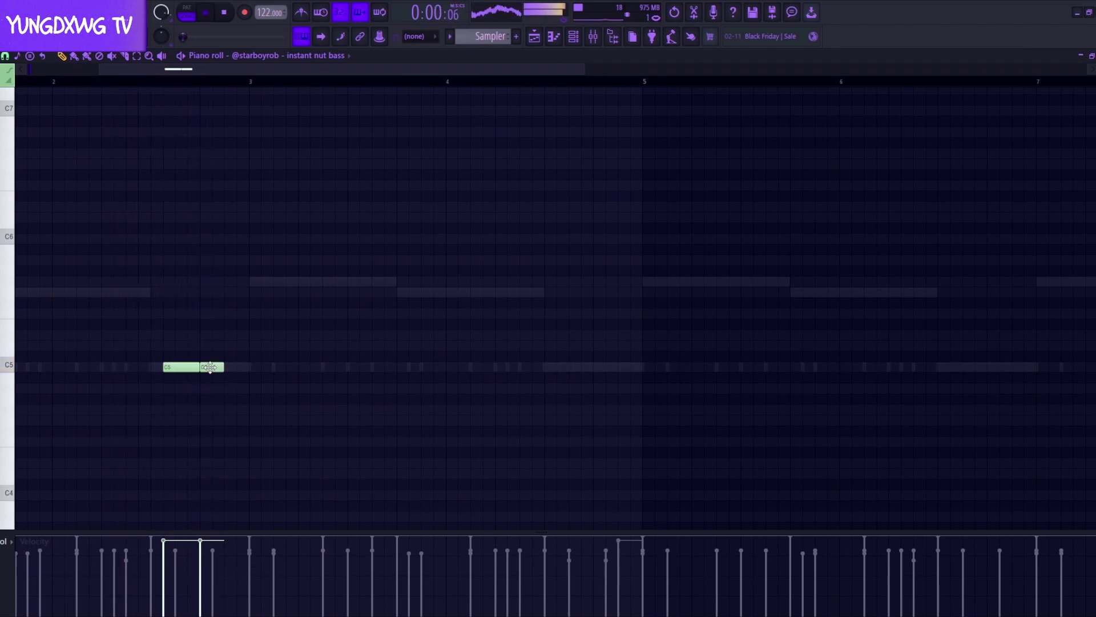
scroll(154, 342, down, 1)
drag(211, 368, 230, 369)
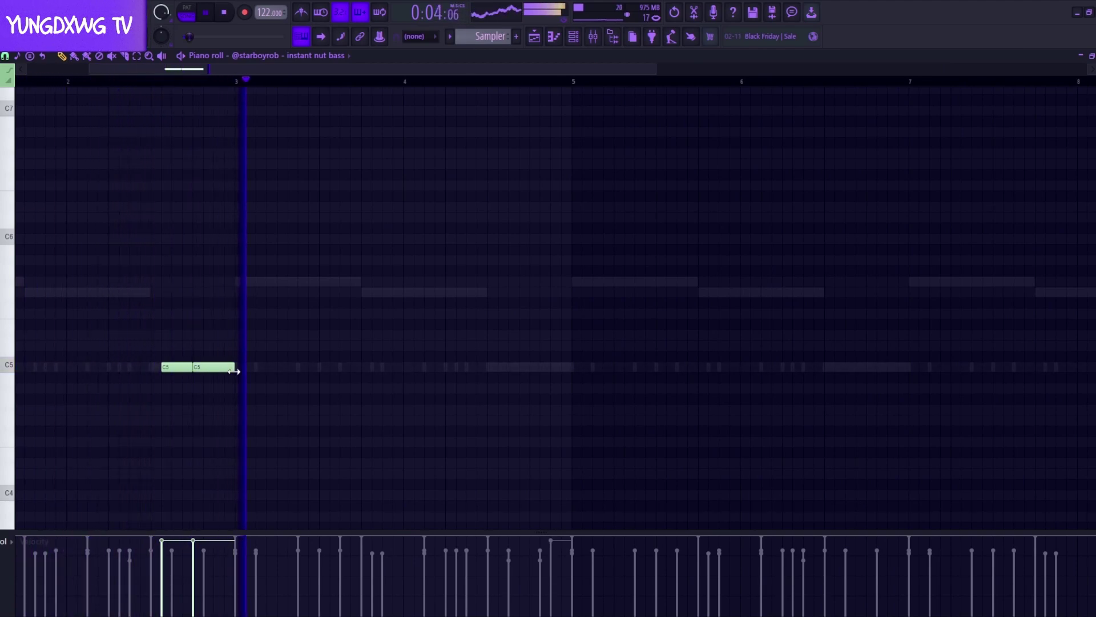
Select bars 1 to 4 of the instant nut bass pattern and duplicate them into bars 5 to 8.
scroll(259, 393, down, 3)
drag(375, 83, 18, 140)
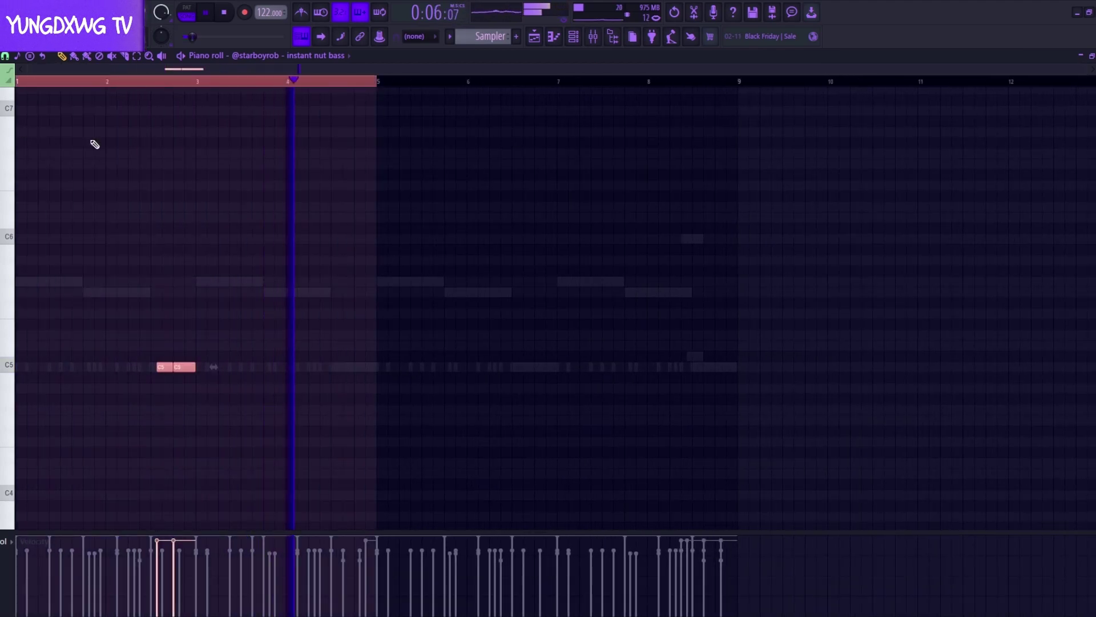
key(ctrl+b)
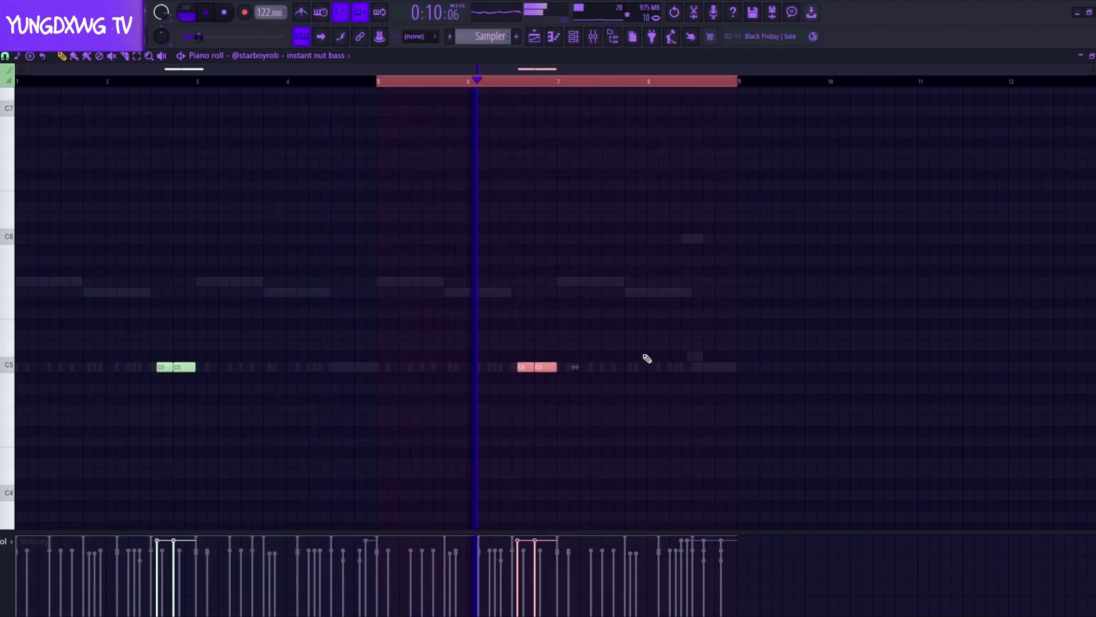
drag(783, 518, 161, 266)
Open the detroit bass 4 piano roll and delete the bar 4 C5 plus the C6 and C#5 slide note in bar 8.
click(574, 37)
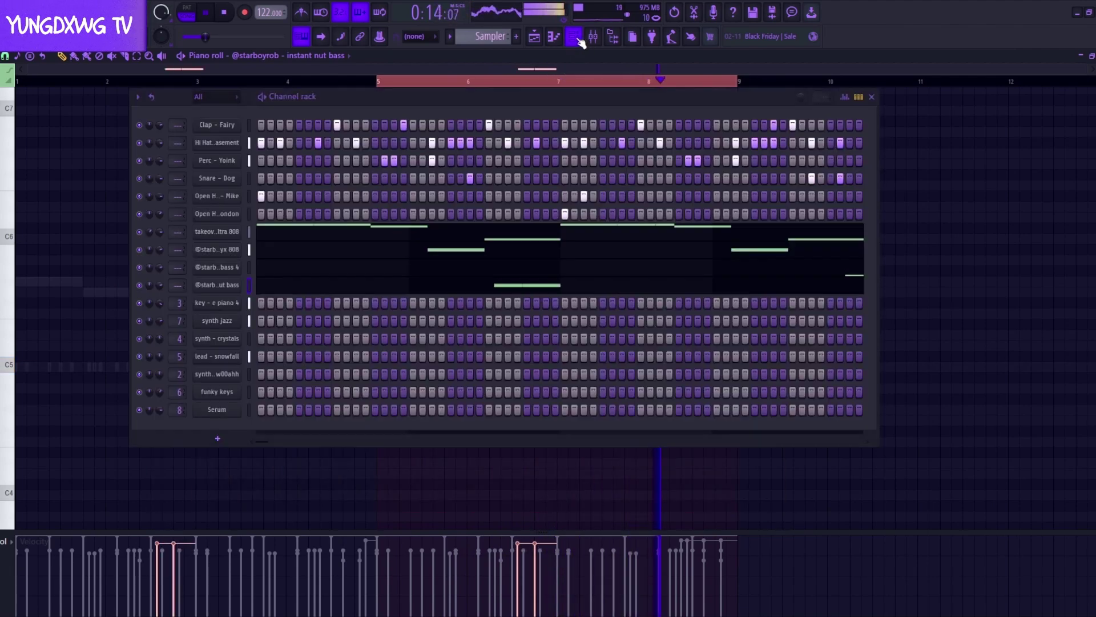
click(346, 273)
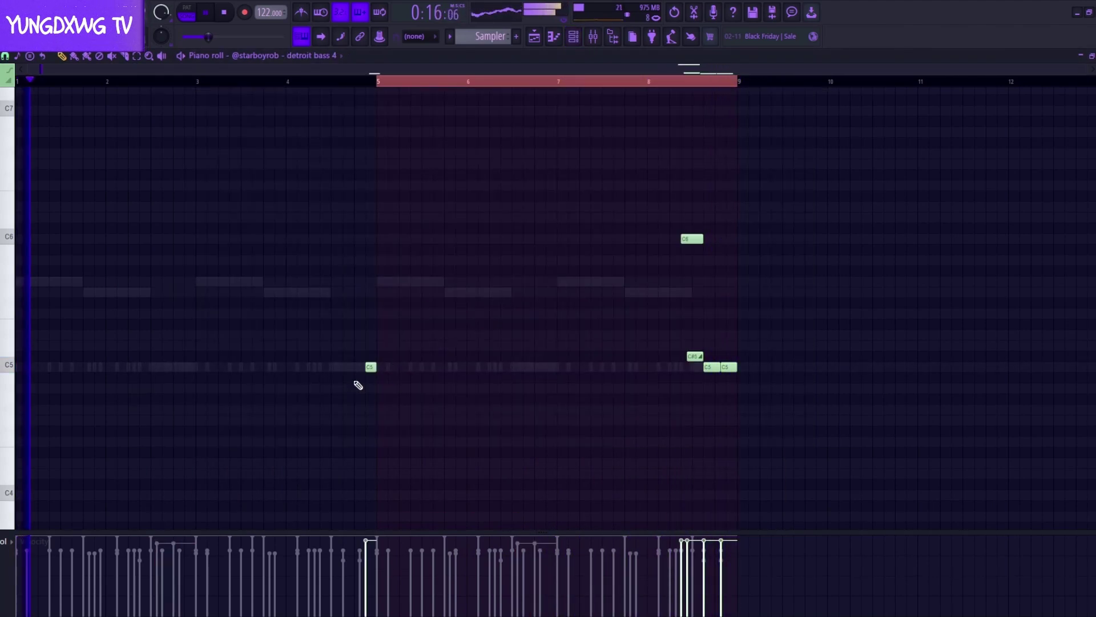
drag(676, 224, 700, 396)
key(Delete)
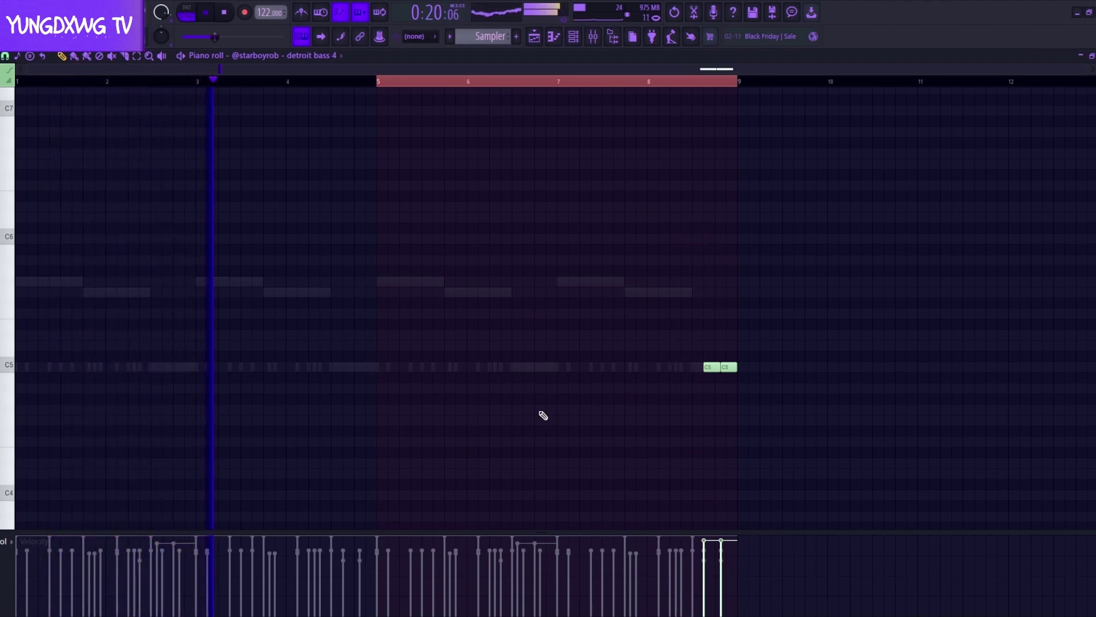
Place a three-step C5 in the second half of bar 4 and play back from around bar 4.
ctrl+scroll(363, 387, up, 3)
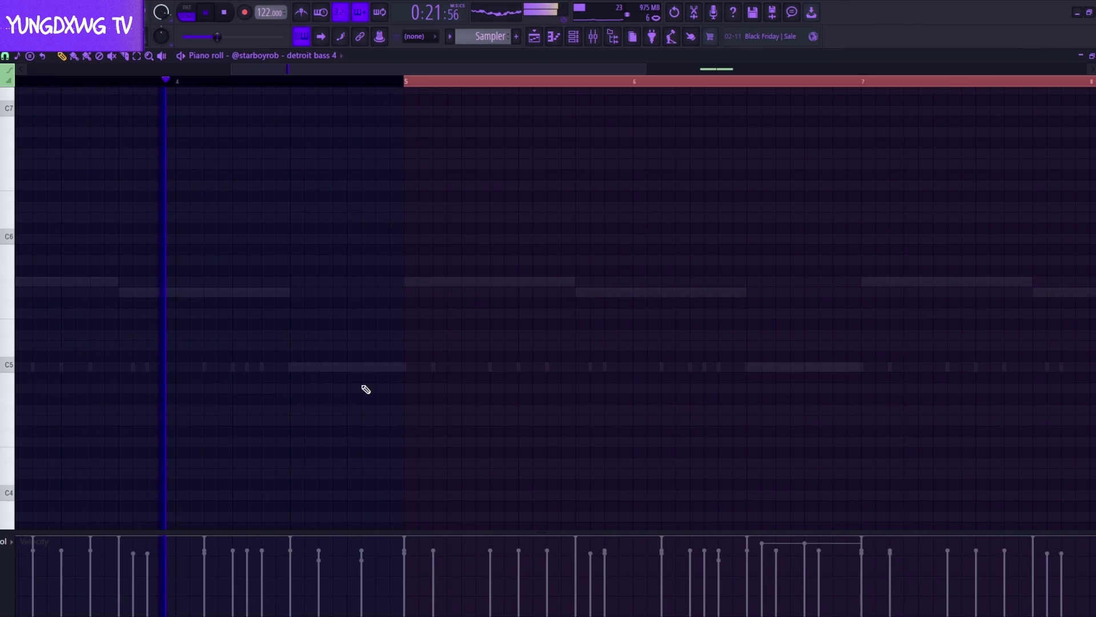
click(337, 368)
key(space)
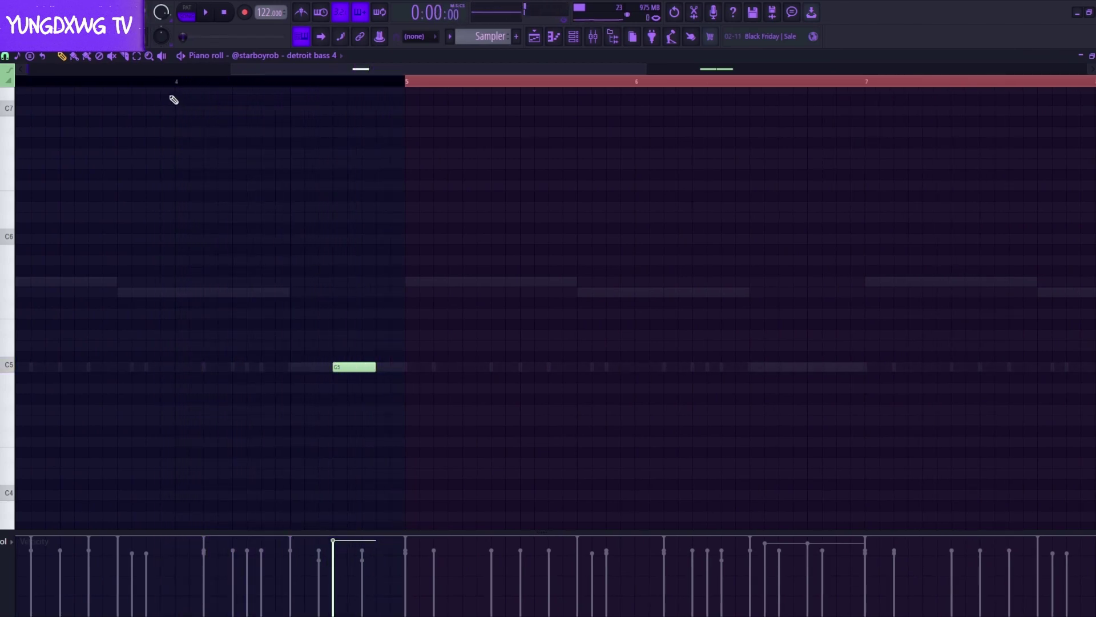
ctrl+scroll(100, 112, down, 2)
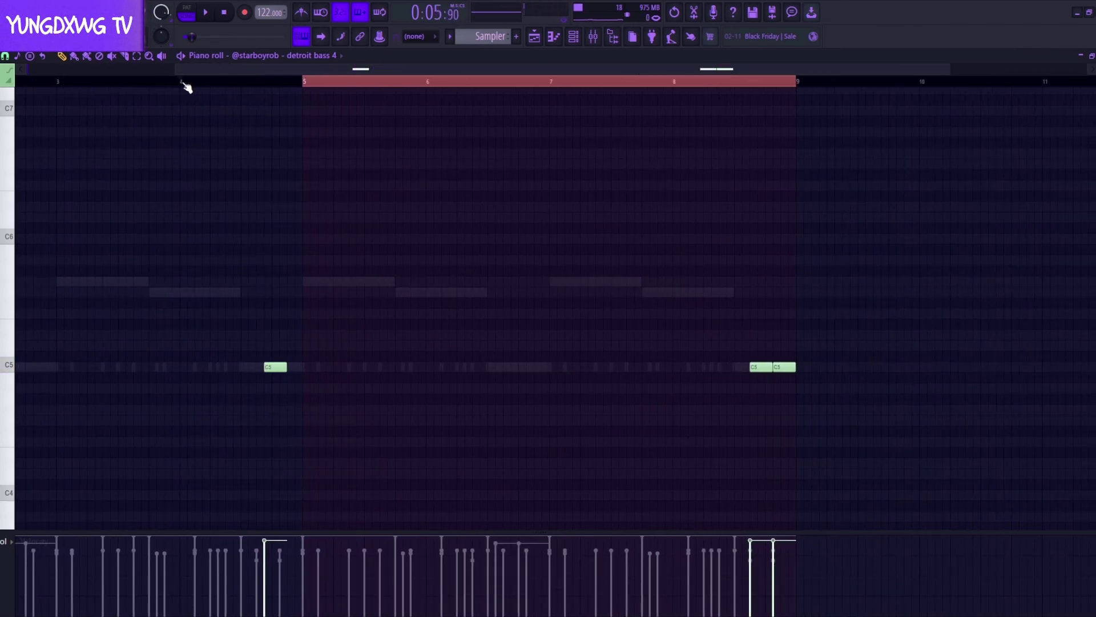
key(space)
Add a one-step C5 directly before the bar 4 note and replay the passage.
ctrl+scroll(196, 245, up, 3)
key(space)
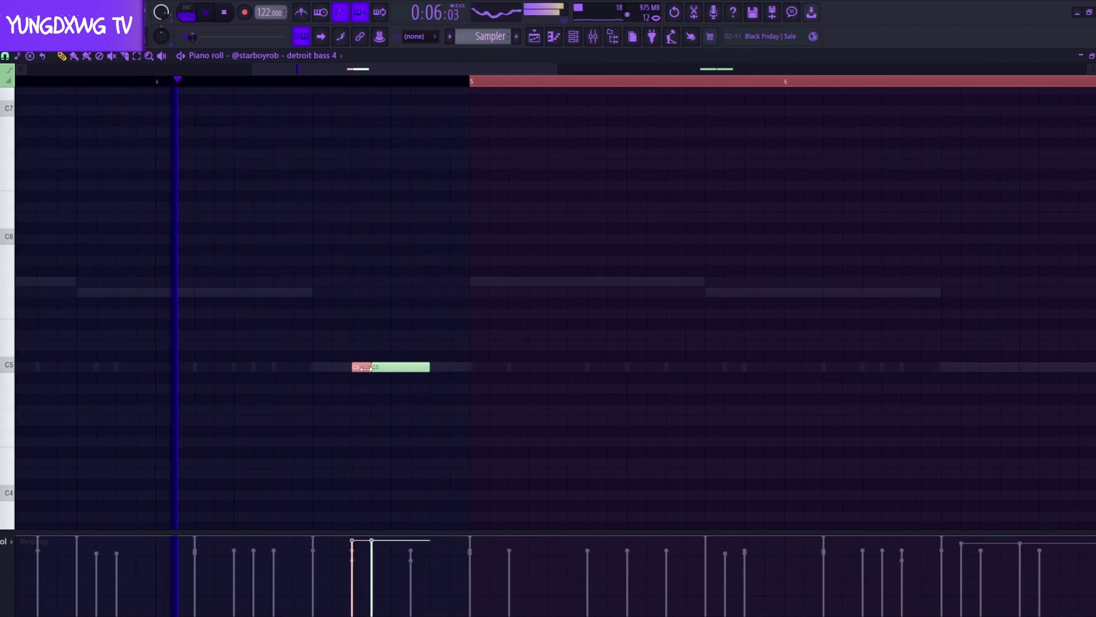
click(318, 367)
key(space)
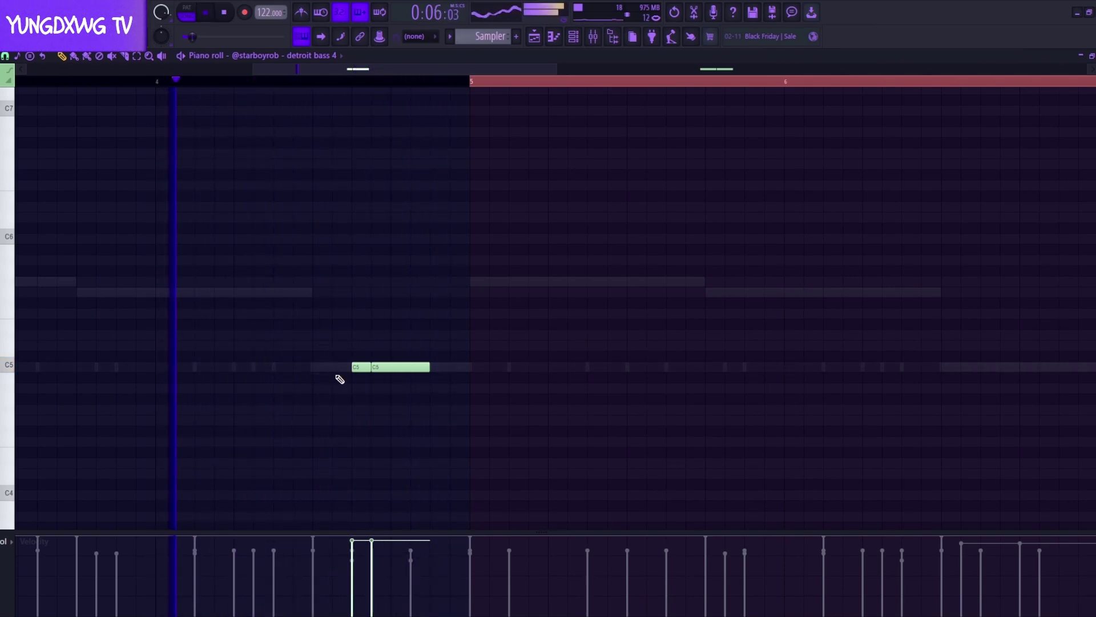
key(space)
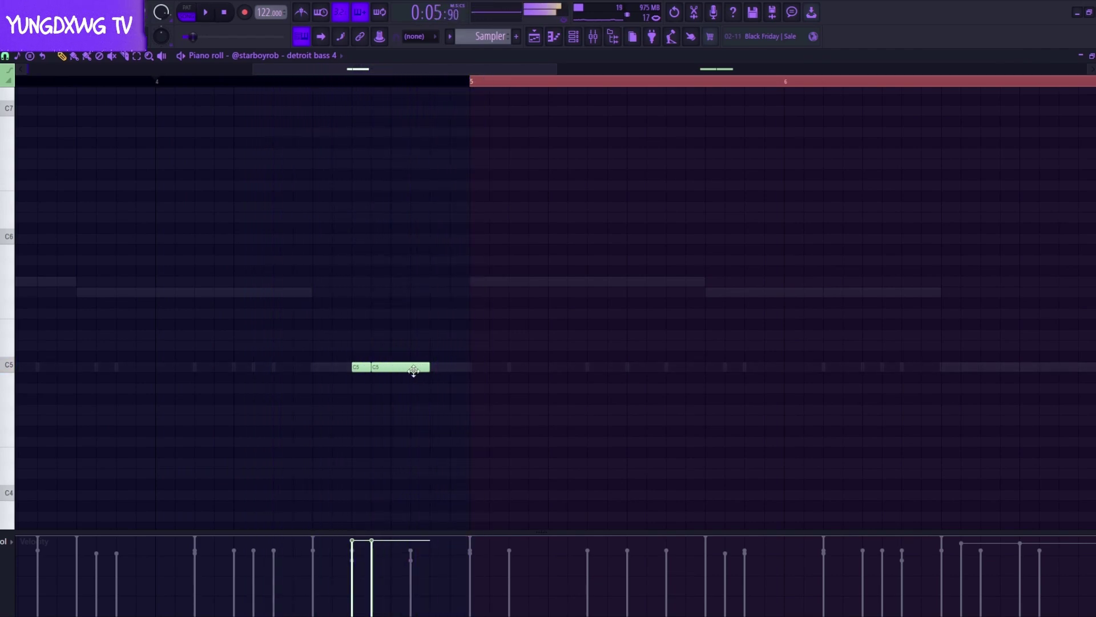
Move the longer bar 4 C5 one step later, extend the short one to meet it and replay.
drag(398, 367, 417, 367)
key(space)
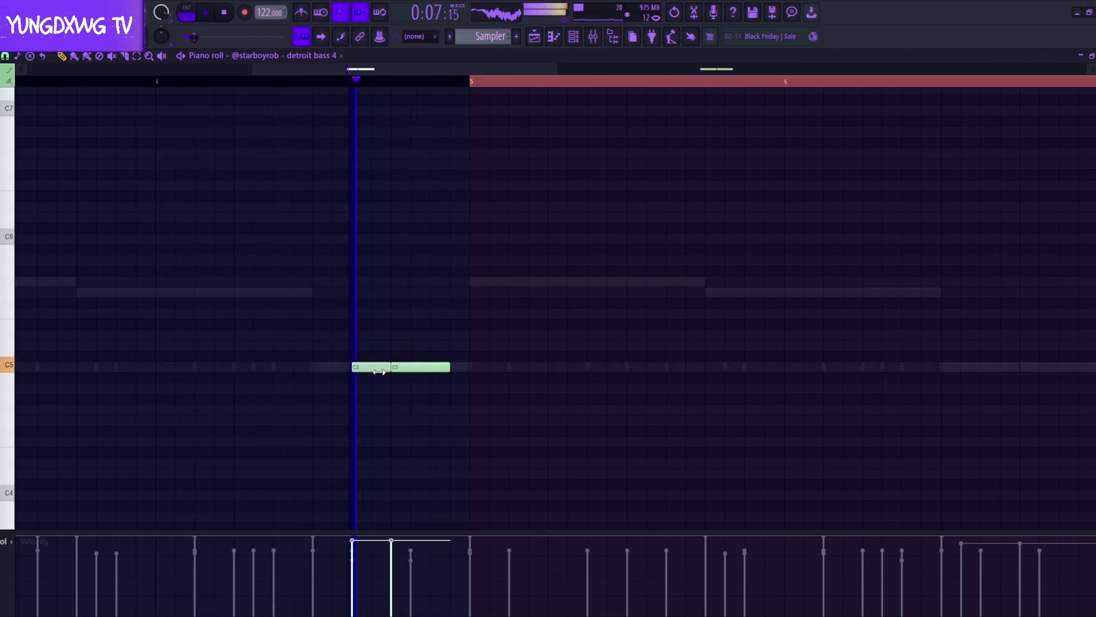
key(space)
key(space)
key(space)
Move the two-step C5 back to the third beat of bar 4, place the longer C5 directly behind it and replay.
drag(359, 370, 320, 371)
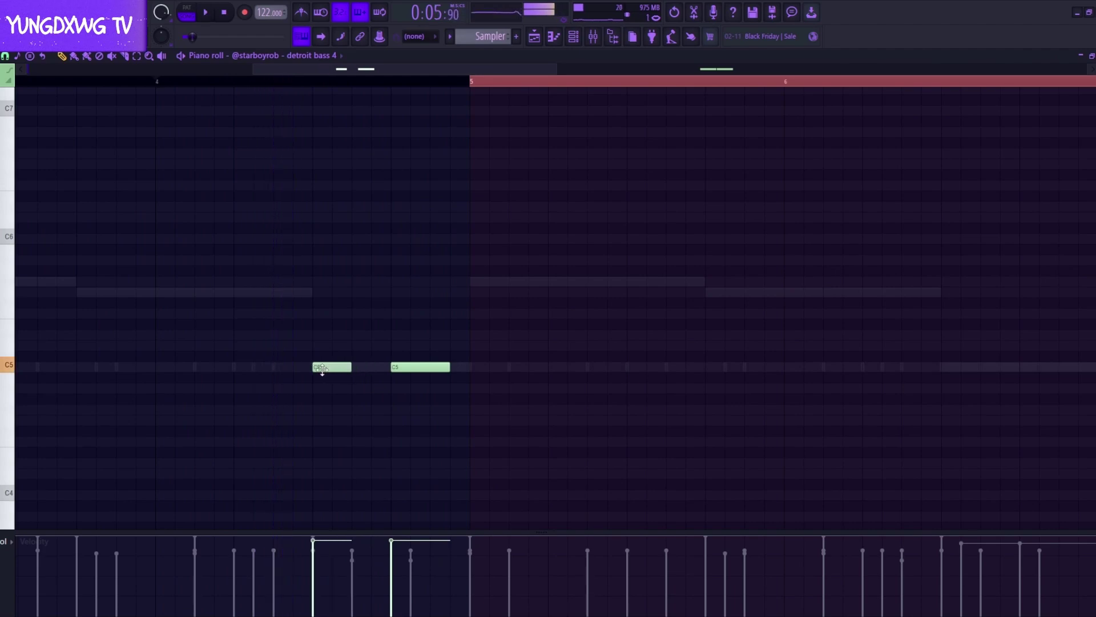
key(space)
drag(407, 370, 368, 371)
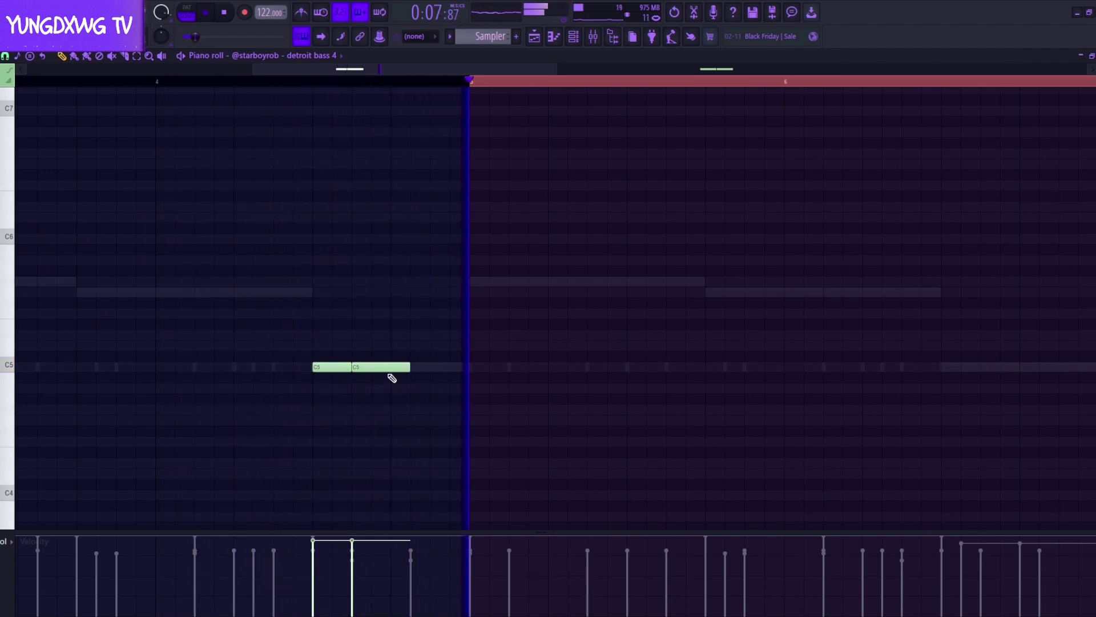
key(space)
scroll(286, 318, down, 4)
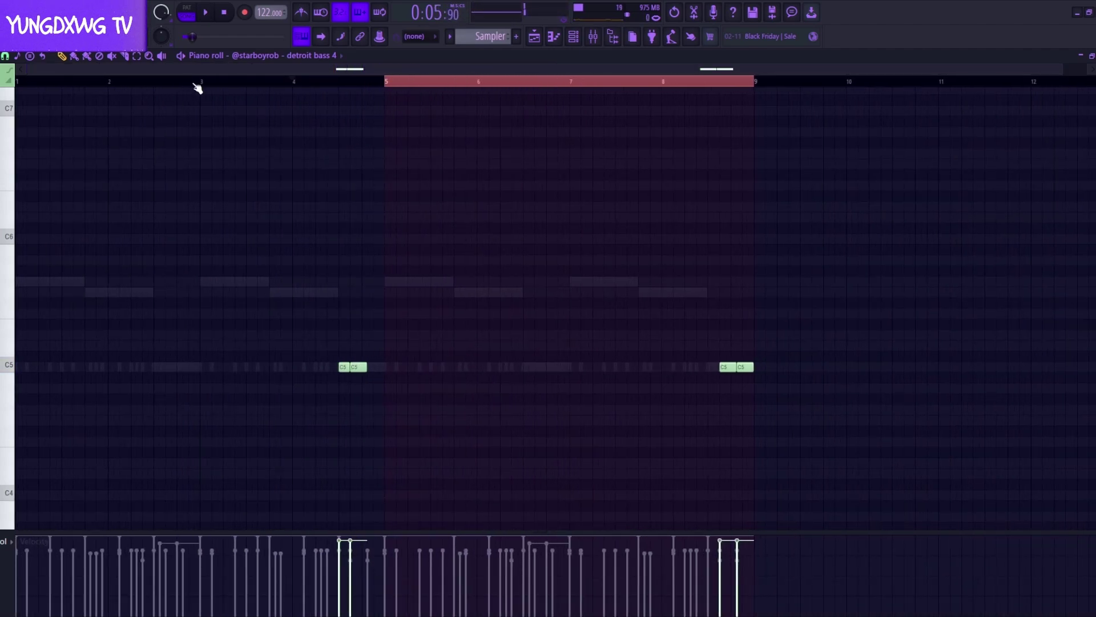
key(space)
Add a third C5, three steps long, to fill the end of bar 4.
scroll(338, 377, up, 4)
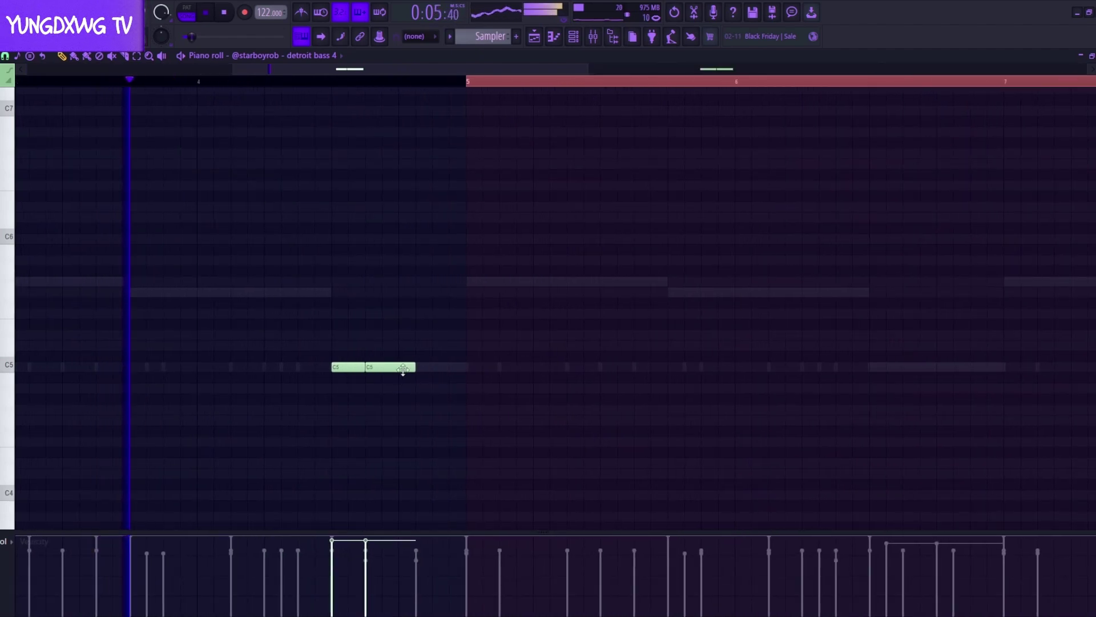
click(418, 370)
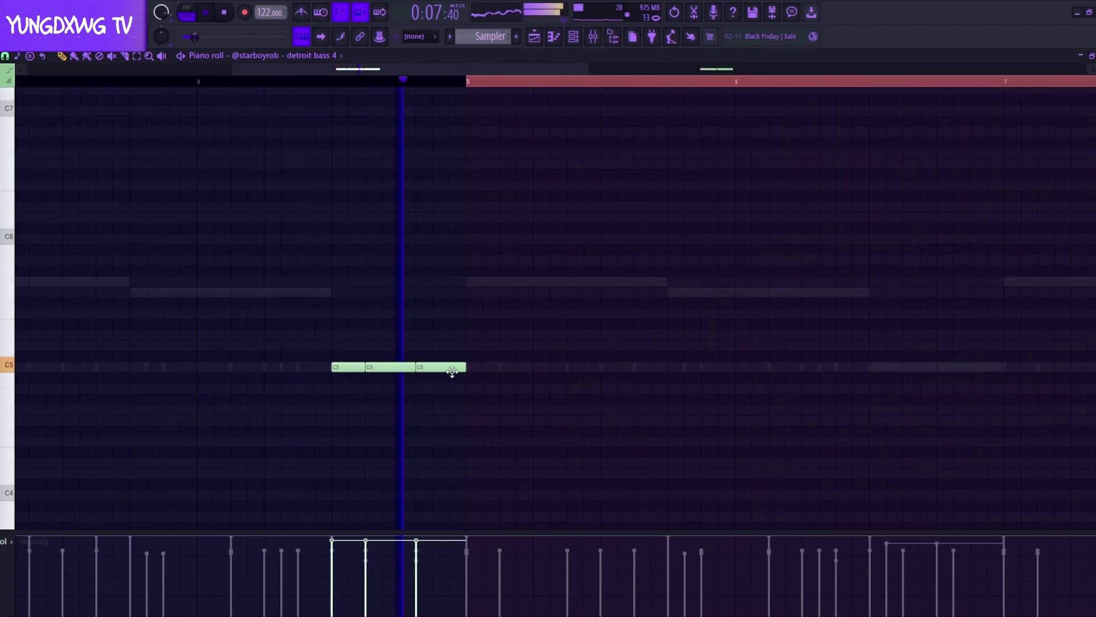
scroll(416, 380, down, 4)
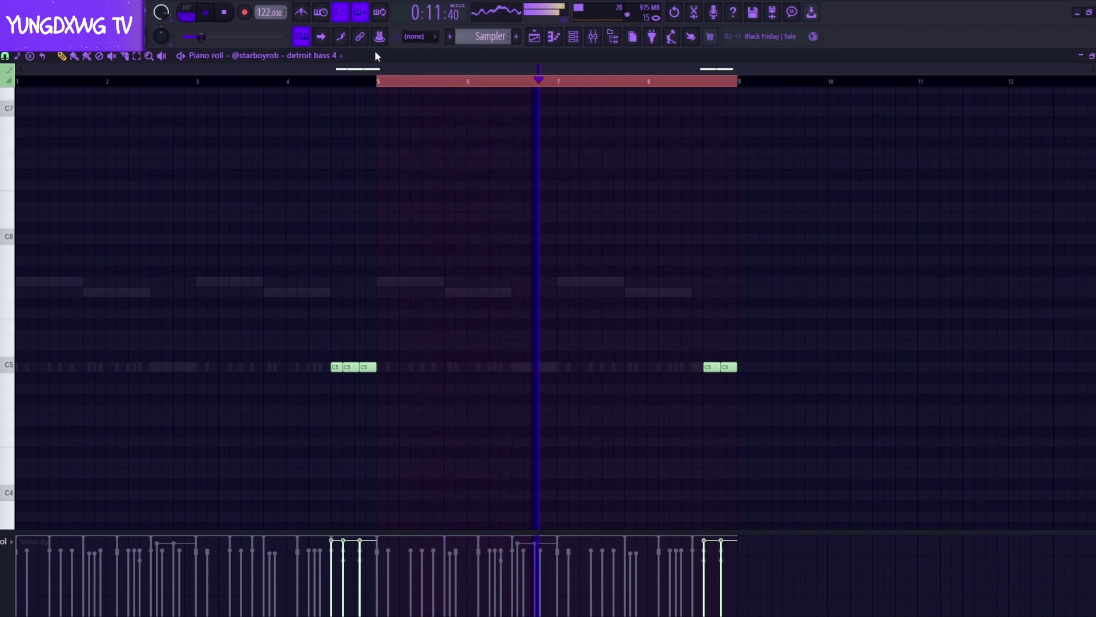
Return to the instant nut bass piano roll, clear the bars 5 to 8 time selection and restart playback from bar 1.
scroll(323, 56, up, 1)
scroll(331, 56, up, 1)
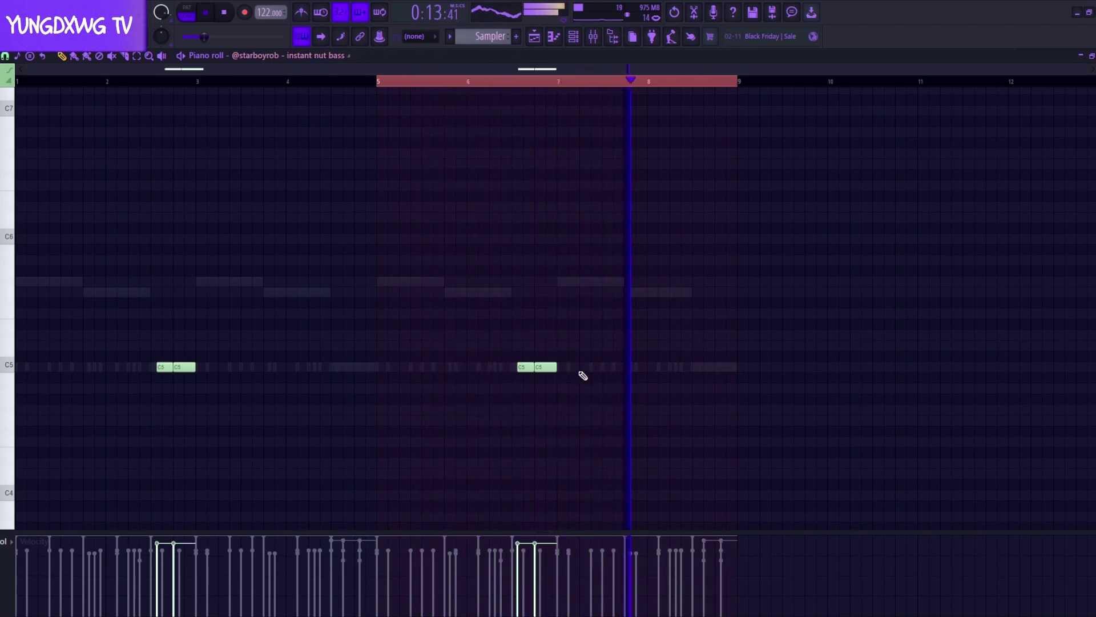
scroll(680, 369, up, 2)
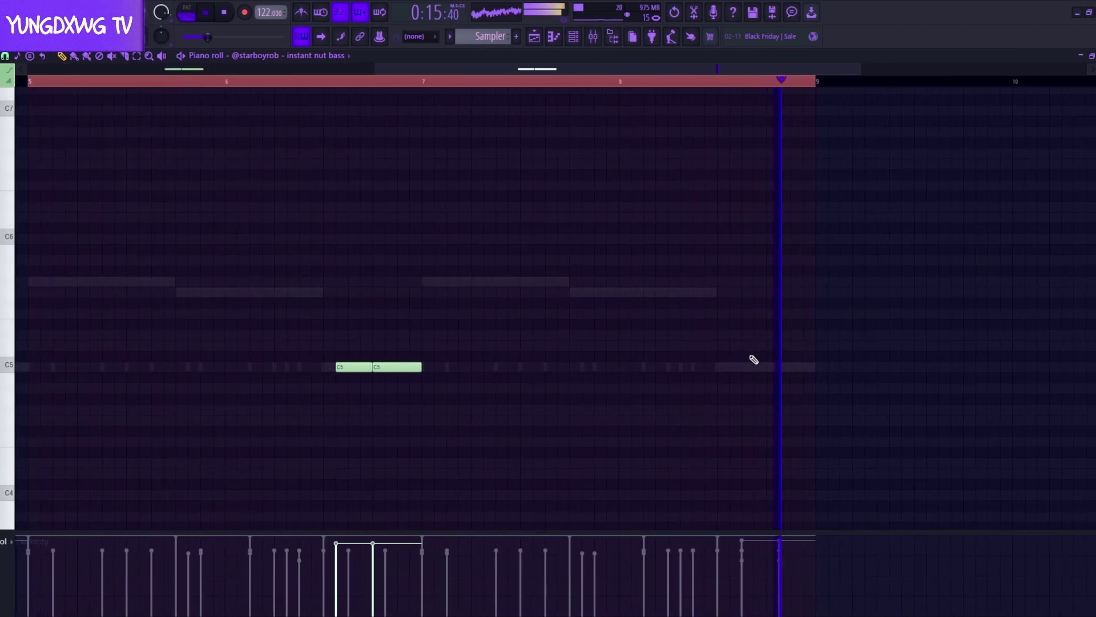
scroll(676, 408, down, 2)
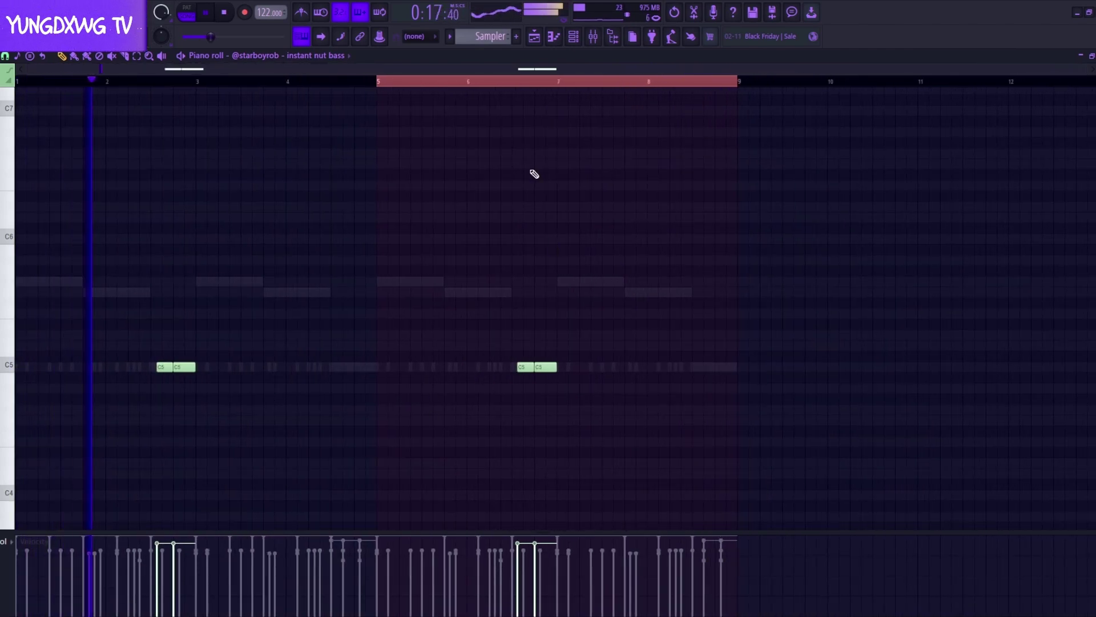
click(22, 82)
double_click(20, 82)
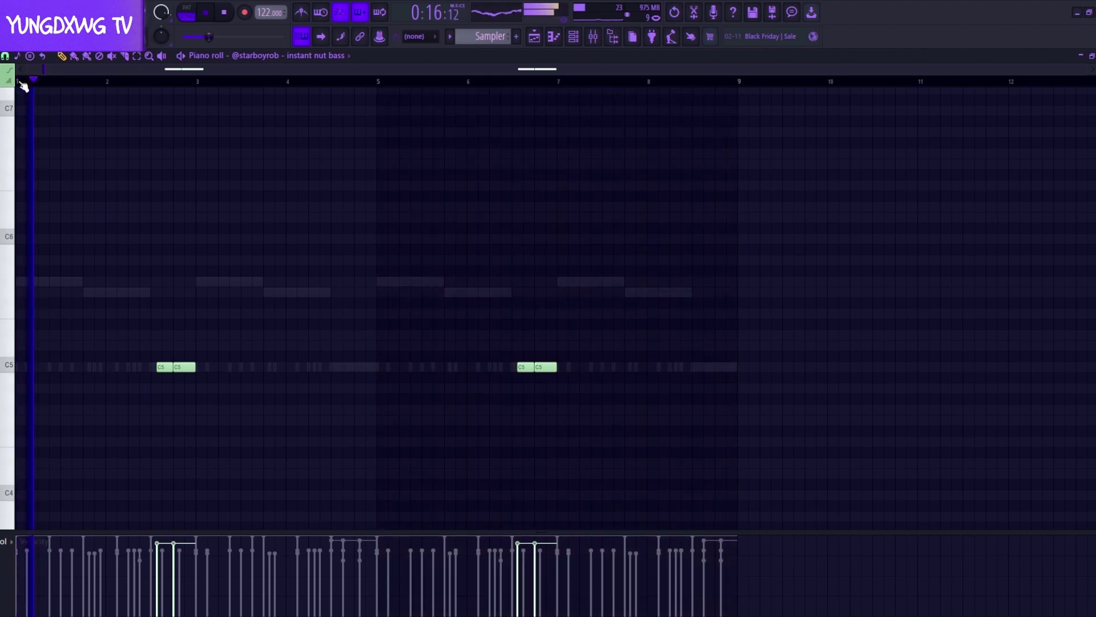
click(590, 34)
click(573, 35)
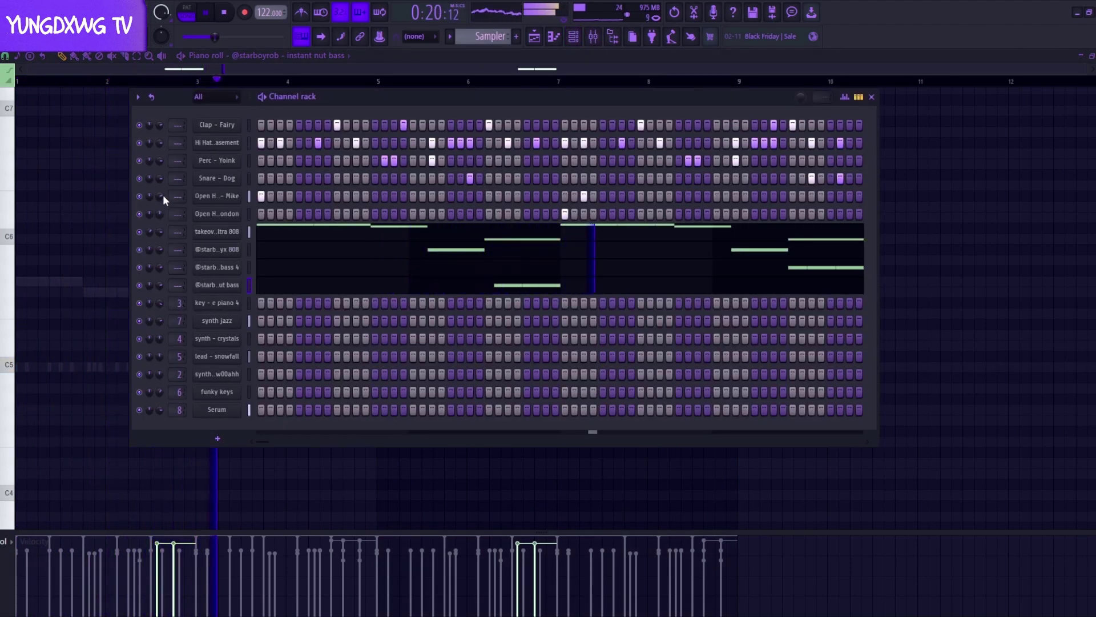
right_click(239, 284)
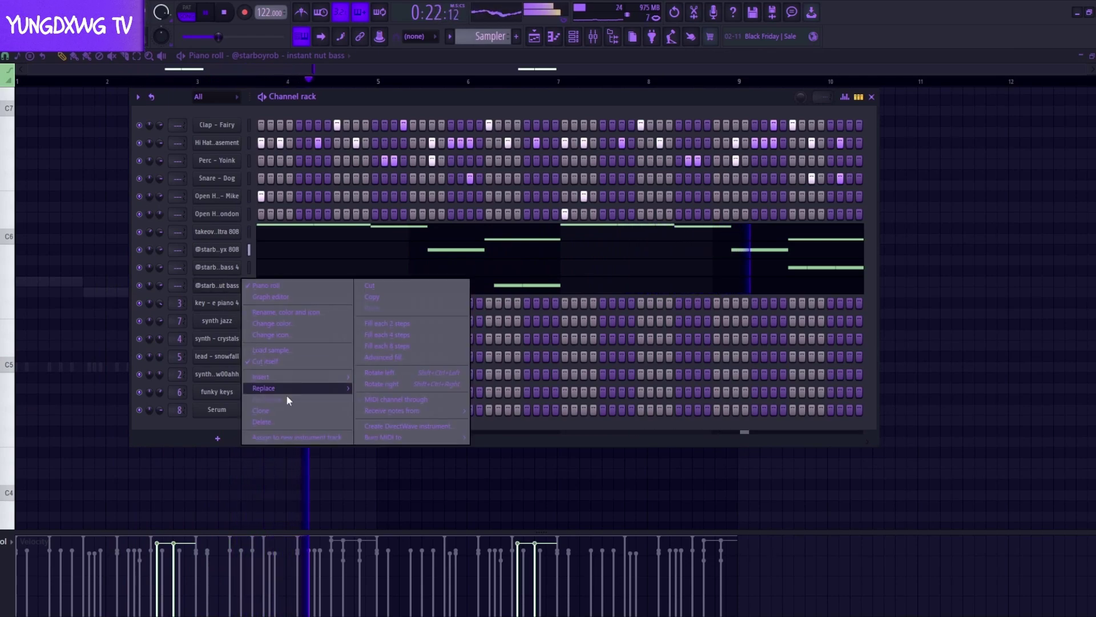
click(262, 410)
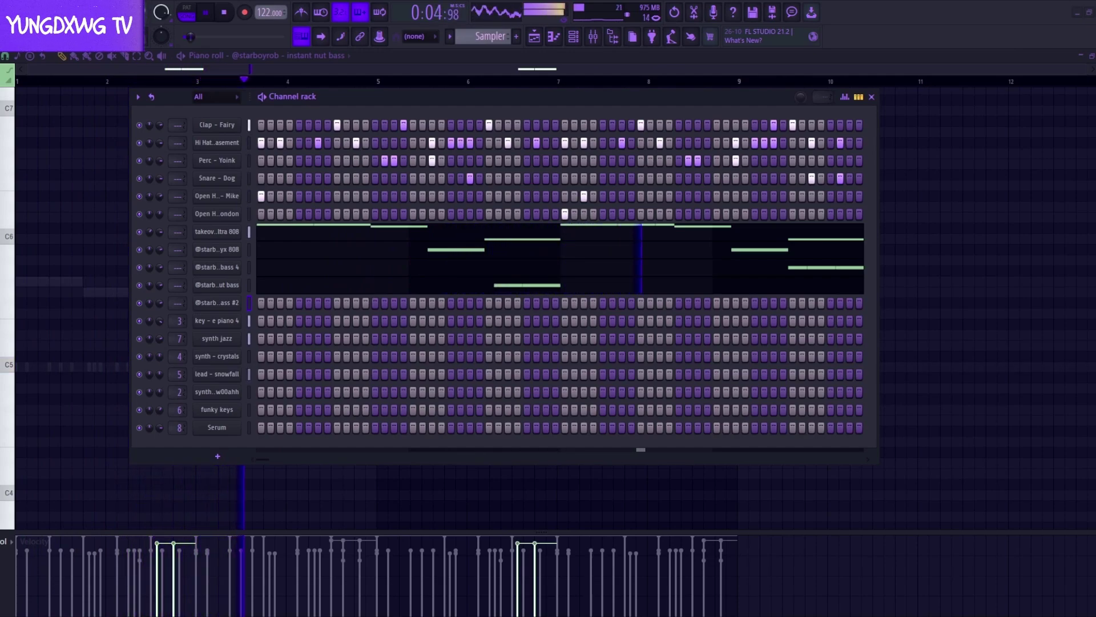
Load the rax perc sample into the cloned channel and activate its step 19.
scroll(242, 303, down, 3)
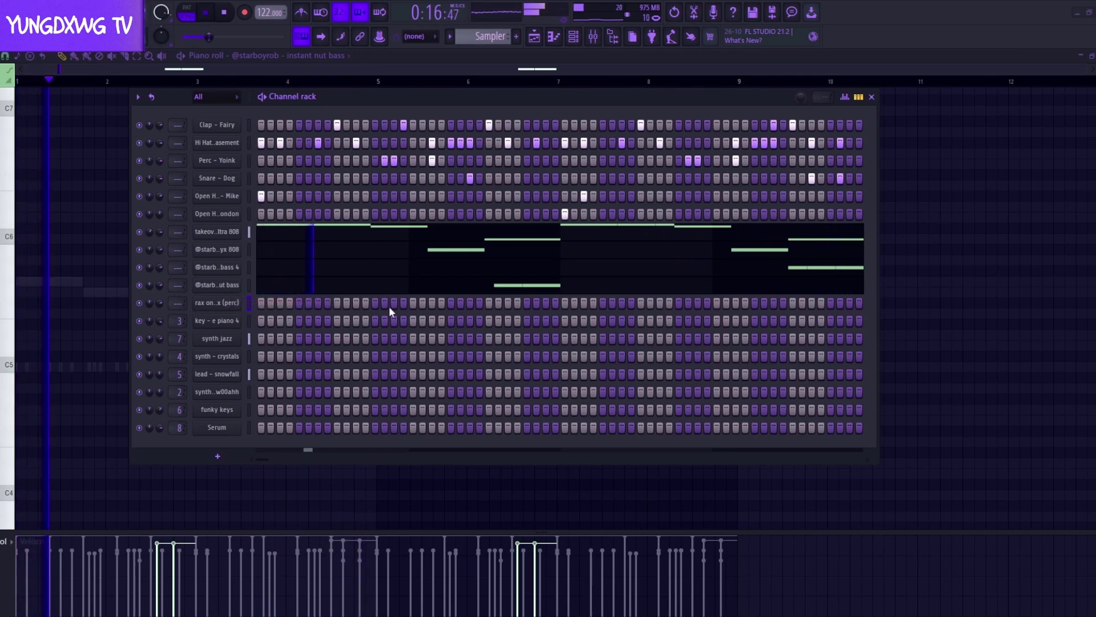
click(432, 303)
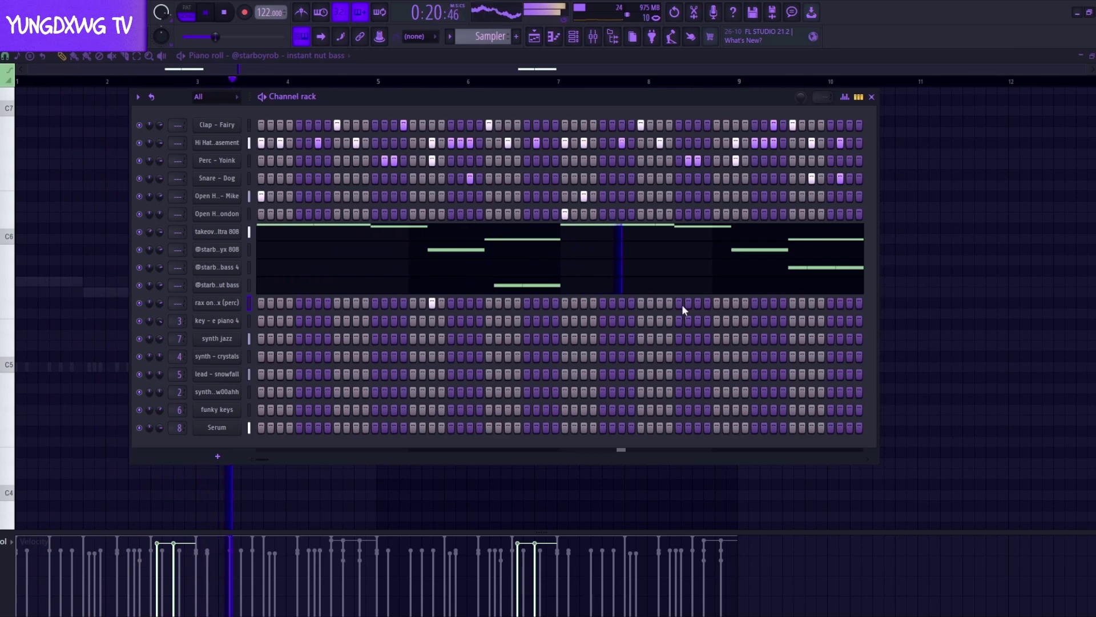
Activate steps 51 and 53 of the rax perc channel and try an extra hit on step 3.
click(736, 303)
click(755, 303)
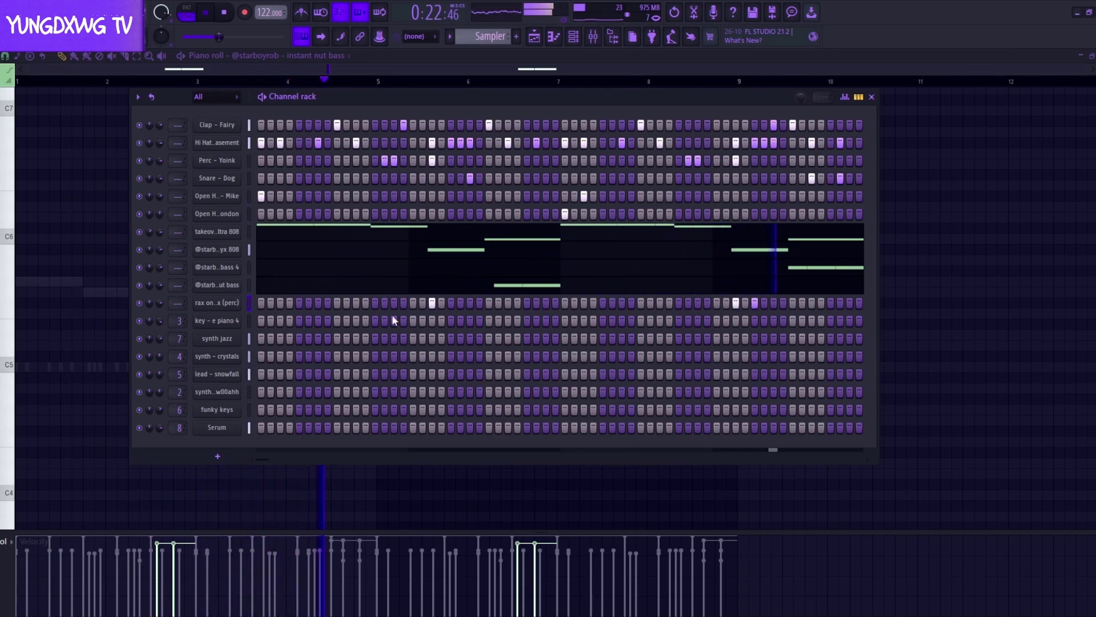
right_click(240, 297)
click(279, 303)
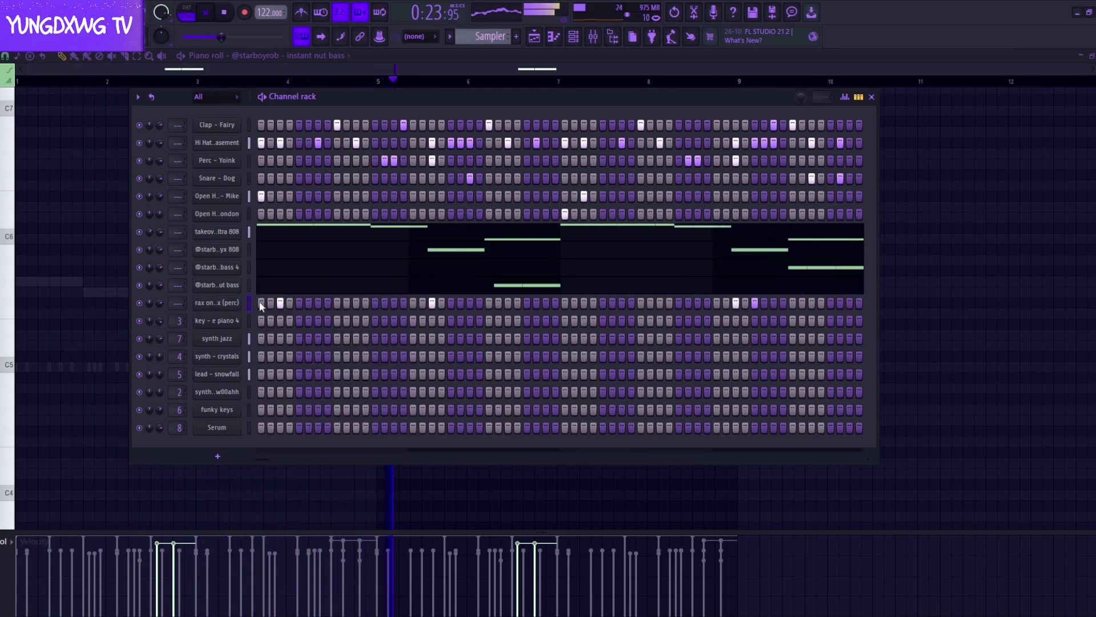
Duplicate bars 1 to 4 of the rax perc channel's notes into bars 5 to 8 in its piano roll.
right_click(219, 305)
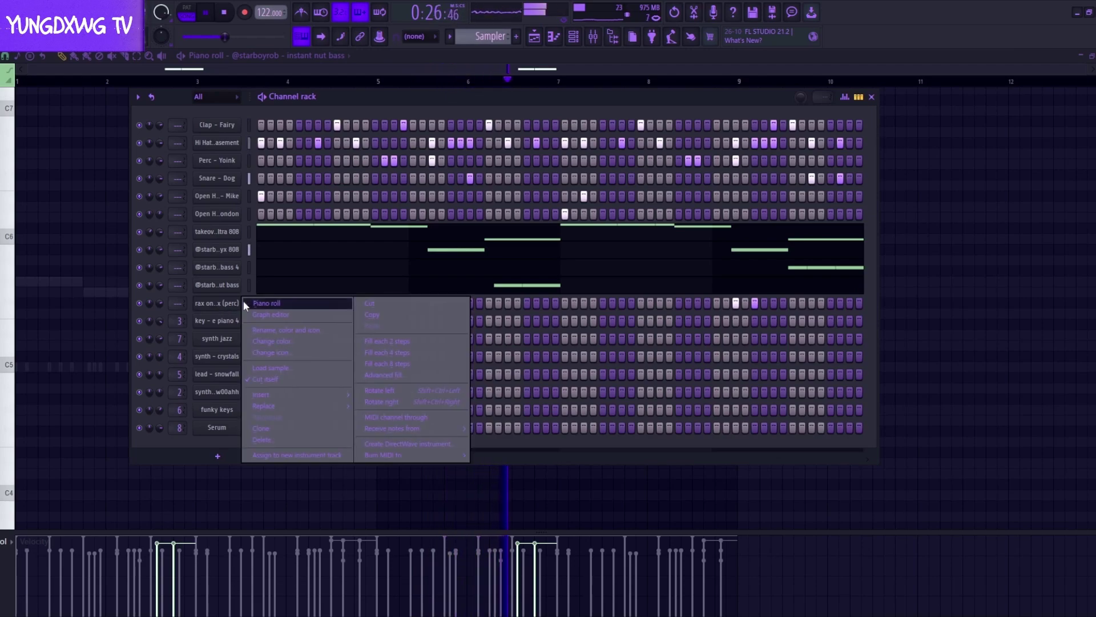
click(246, 303)
drag(386, 82, 17, 81)
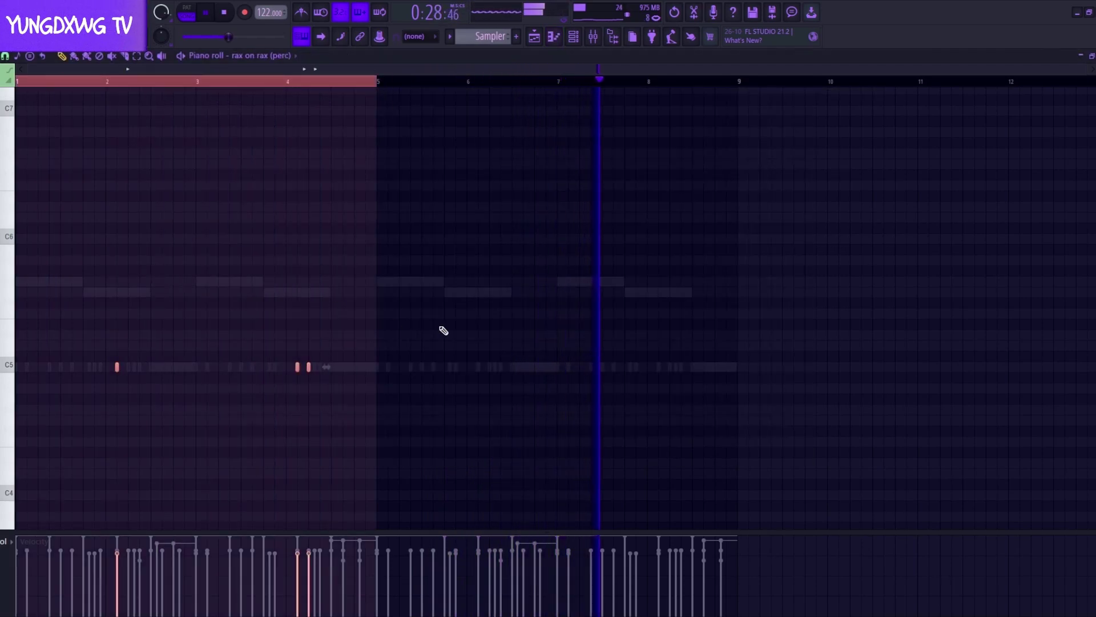
key(ctrl+b)
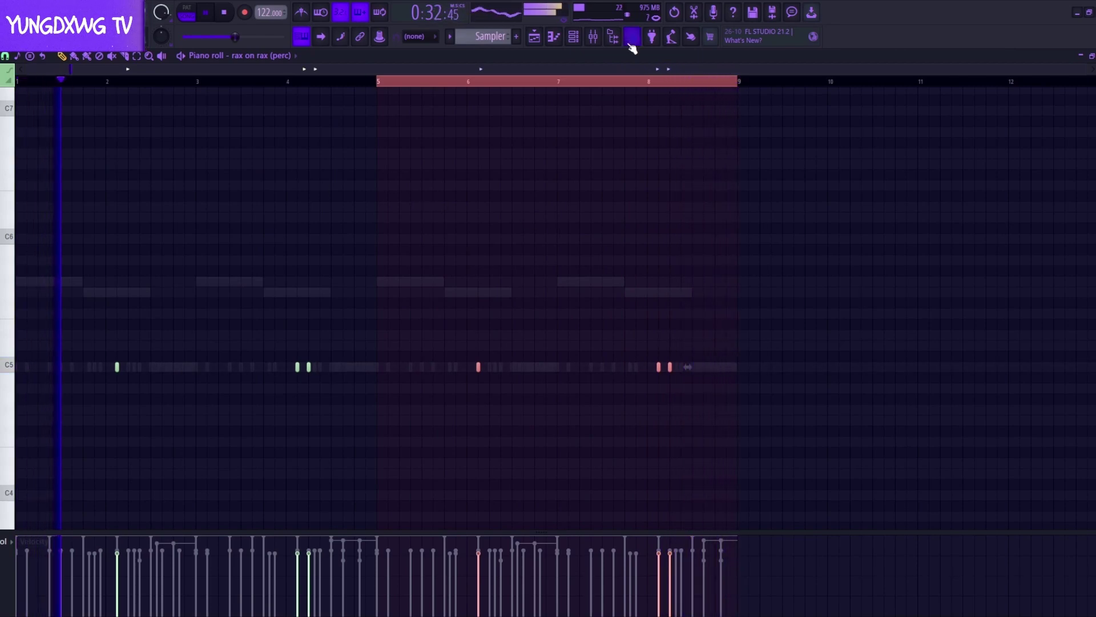
Clone the hi-hat channel in the channel rack and turn the copy into Snap - Let It Go with step 3 active.
click(574, 37)
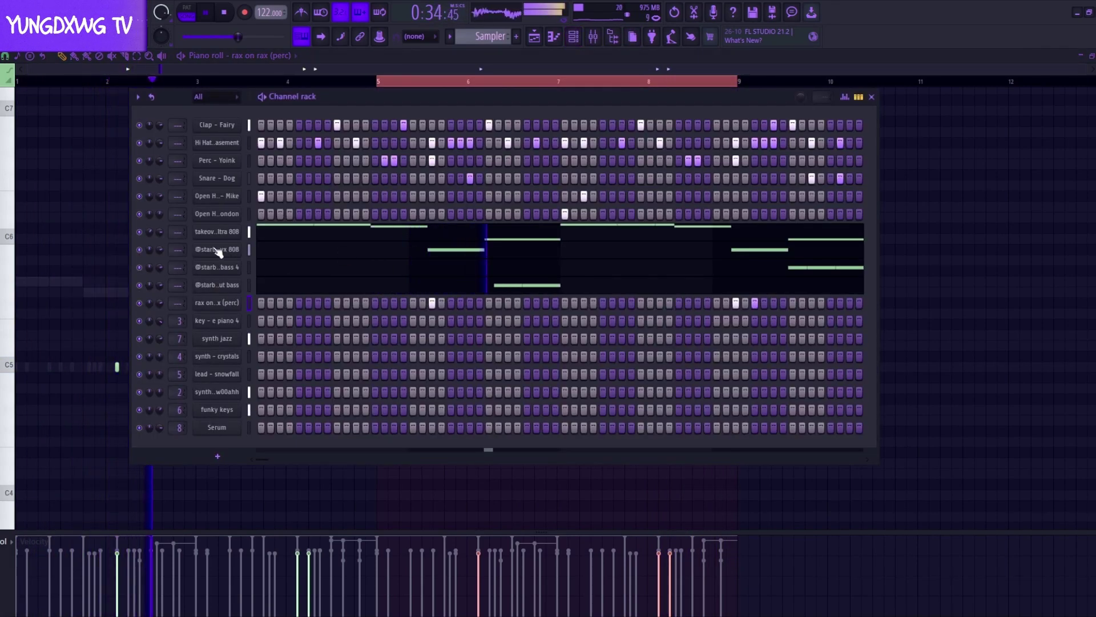
right_click(240, 142)
click(265, 271)
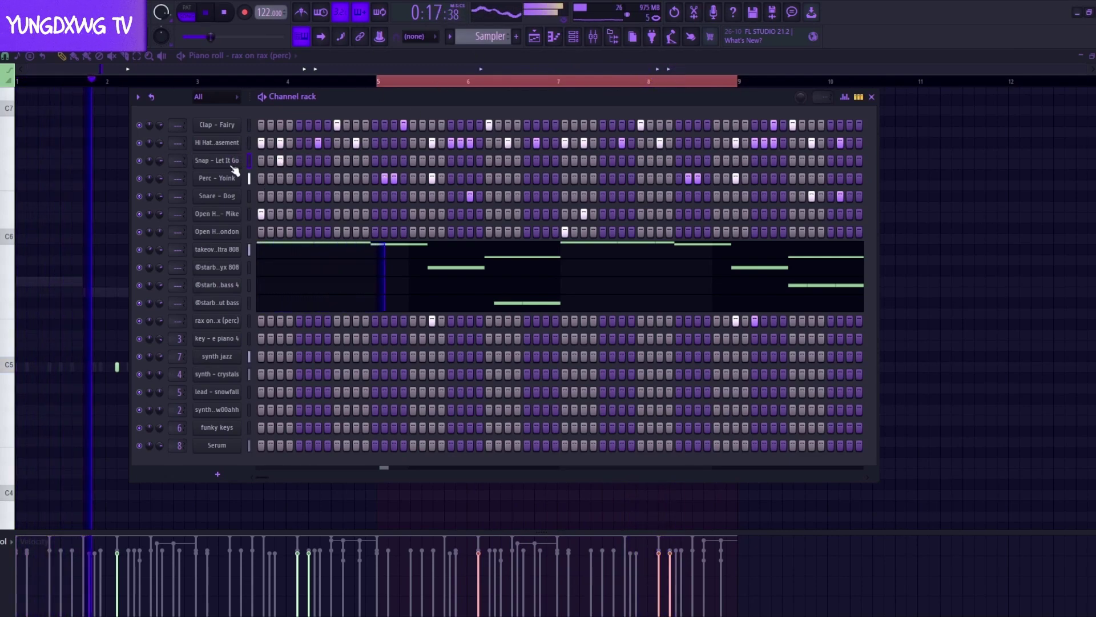
Duplicate bars 1 to 4 of the Snap - Let It Go notes into bars 5 to 8 in its piano roll.
right_click(218, 163)
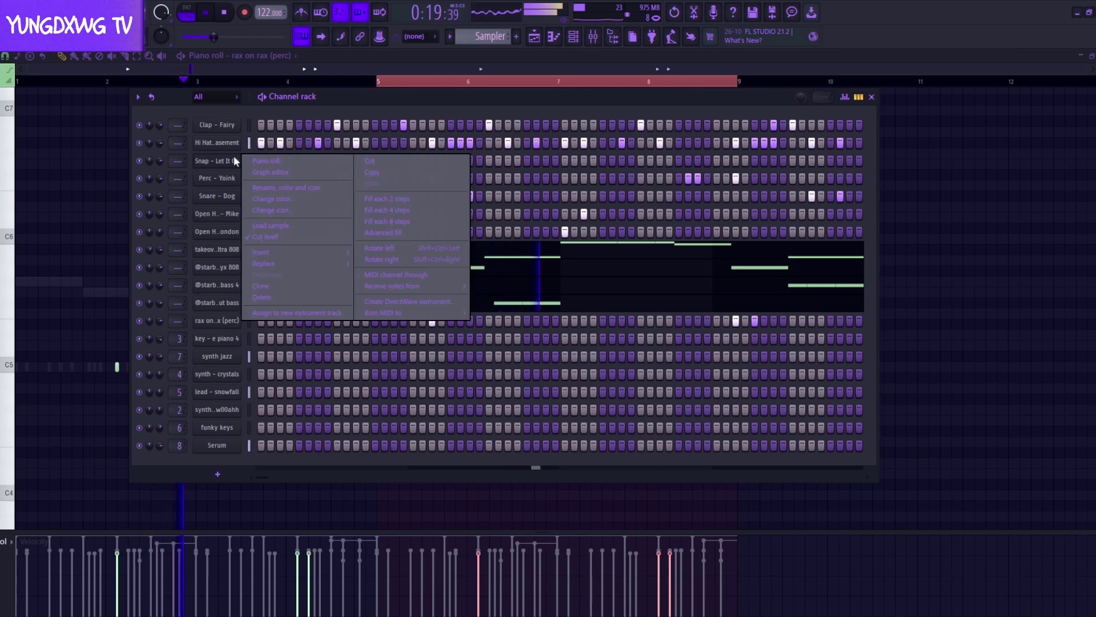
click(249, 158)
drag(379, 80, 18, 81)
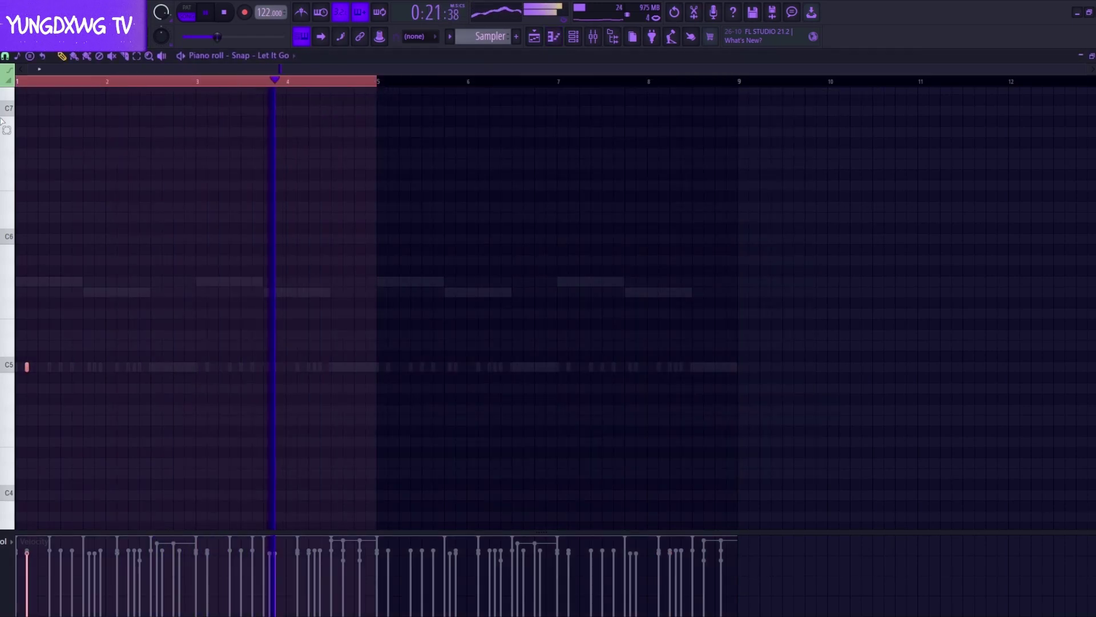
key(ctrl+b)
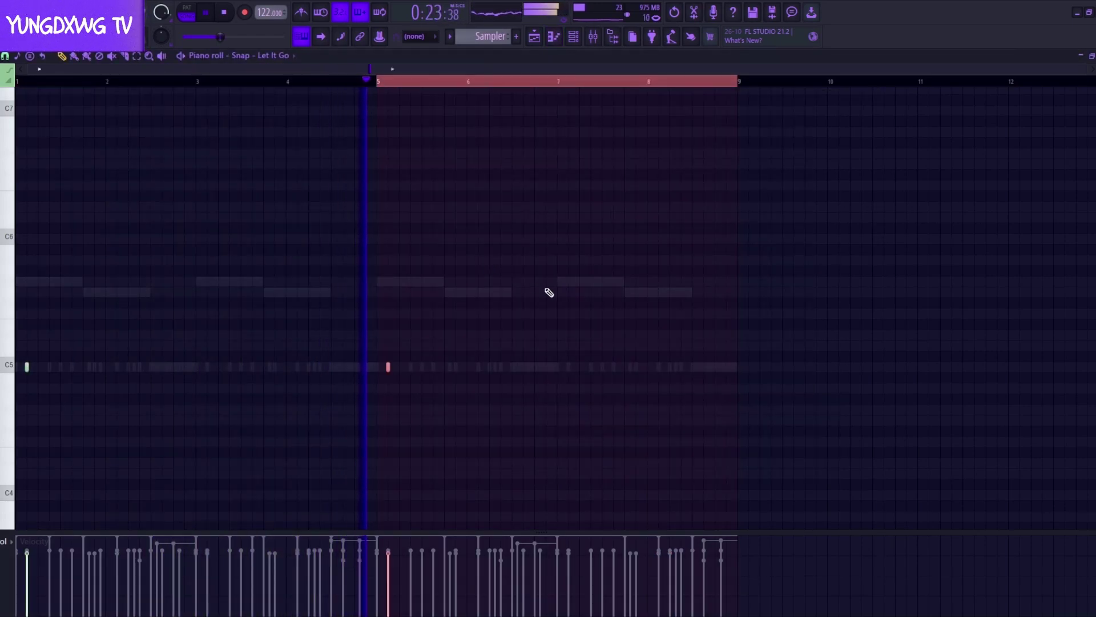
Return to the channel rack and clone the Snap - Let It Go channel.
click(573, 36)
right_click(223, 163)
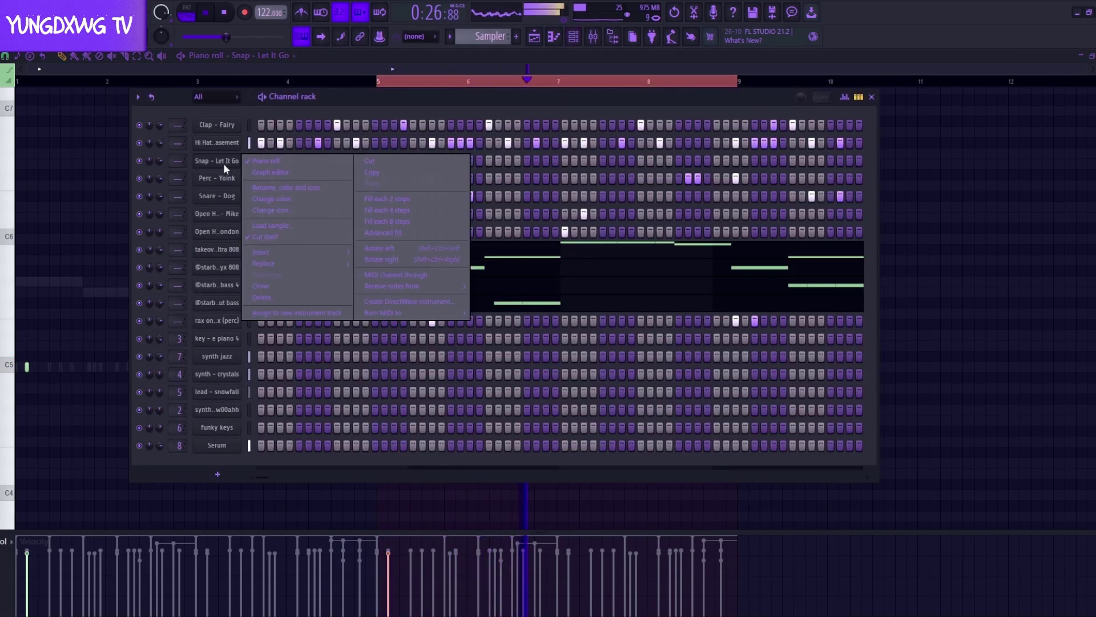
click(277, 285)
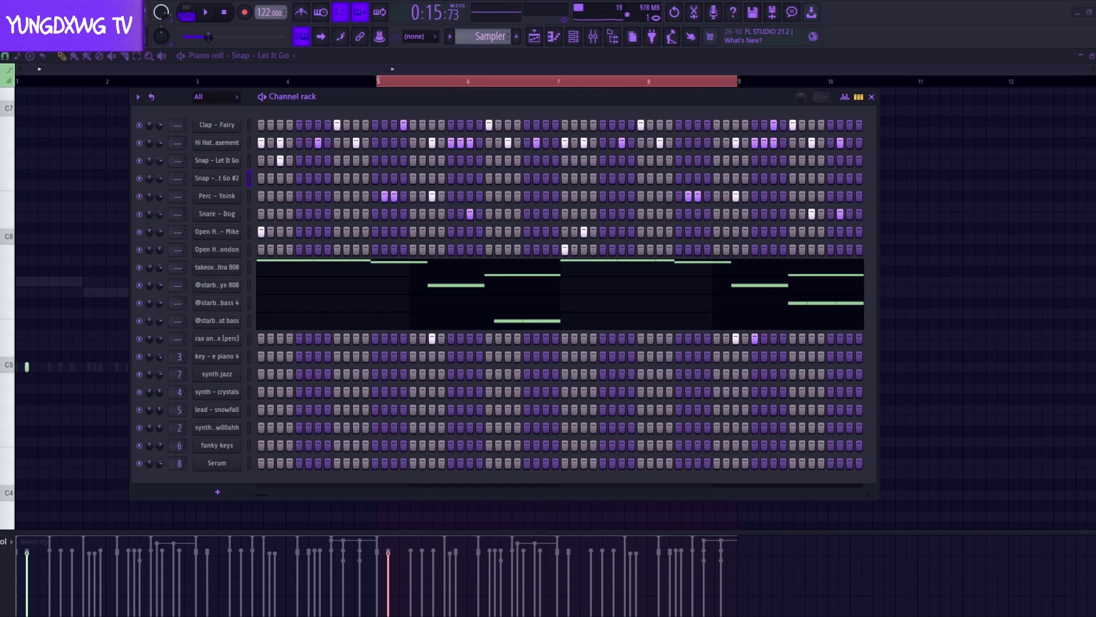
Audition percussion samples in the cloned snap channel against the playing pattern, settling on Sumperc (5).
key(space)
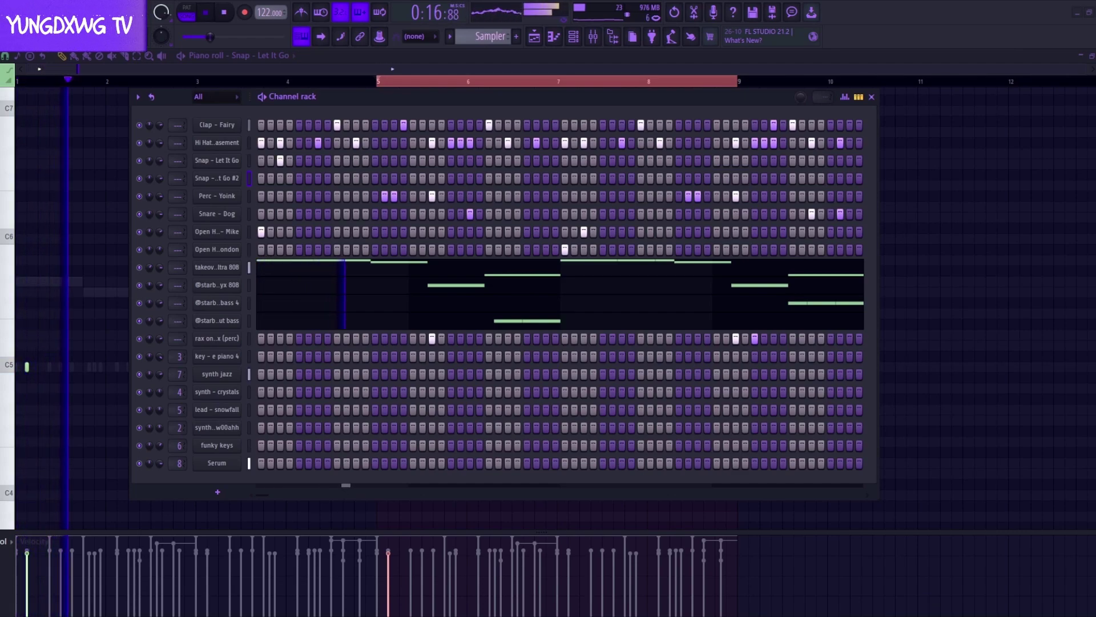
key(space)
key(space)
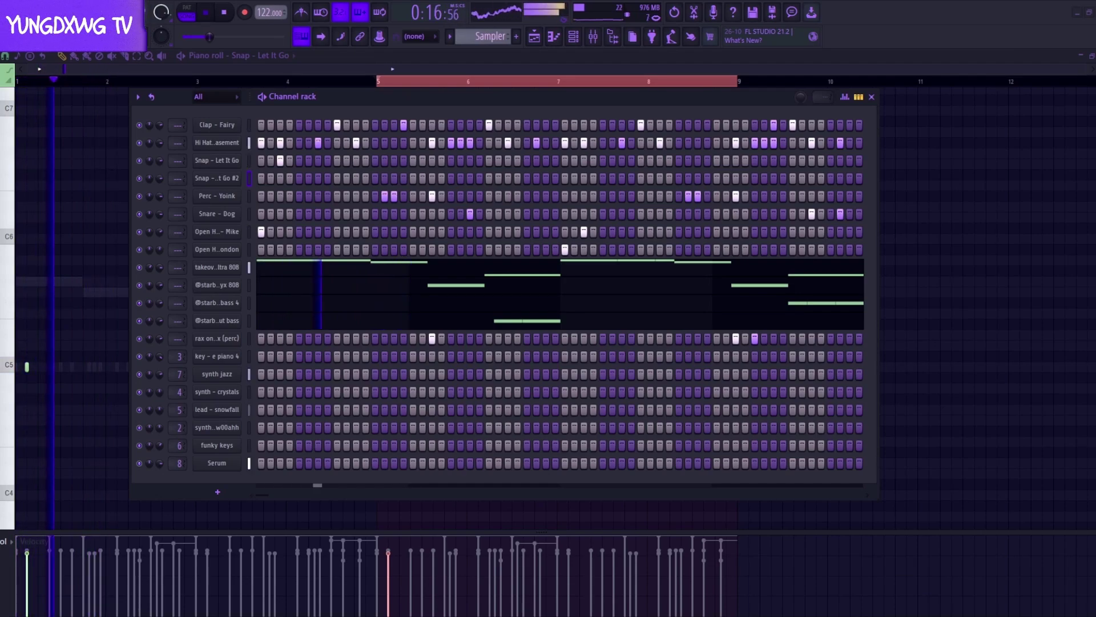
key(space)
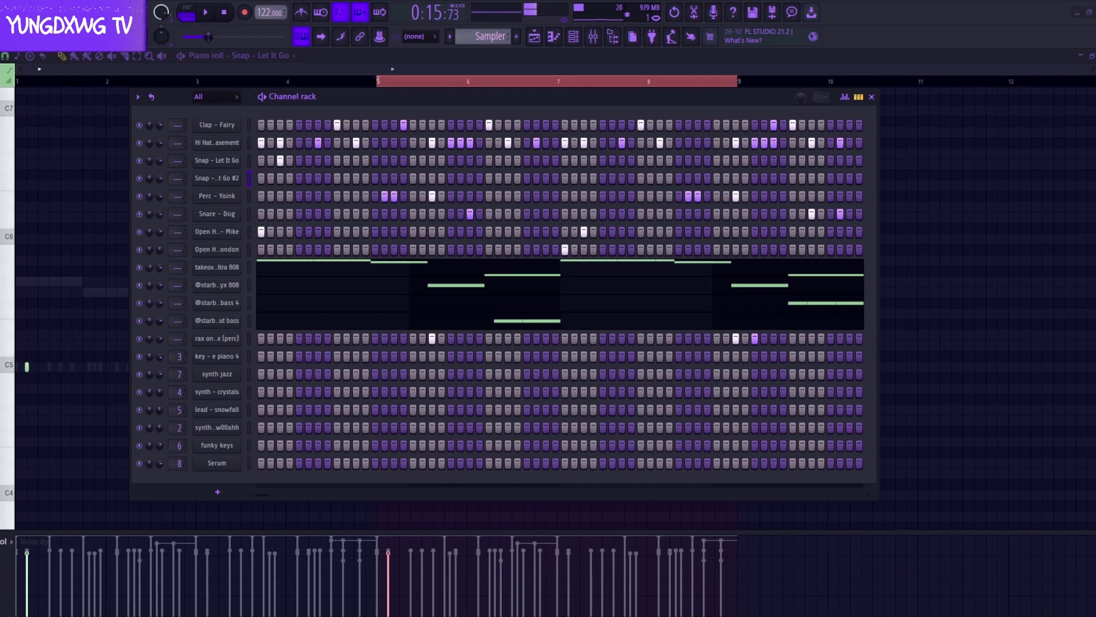
drag(2, 178, 217, 178)
key(space)
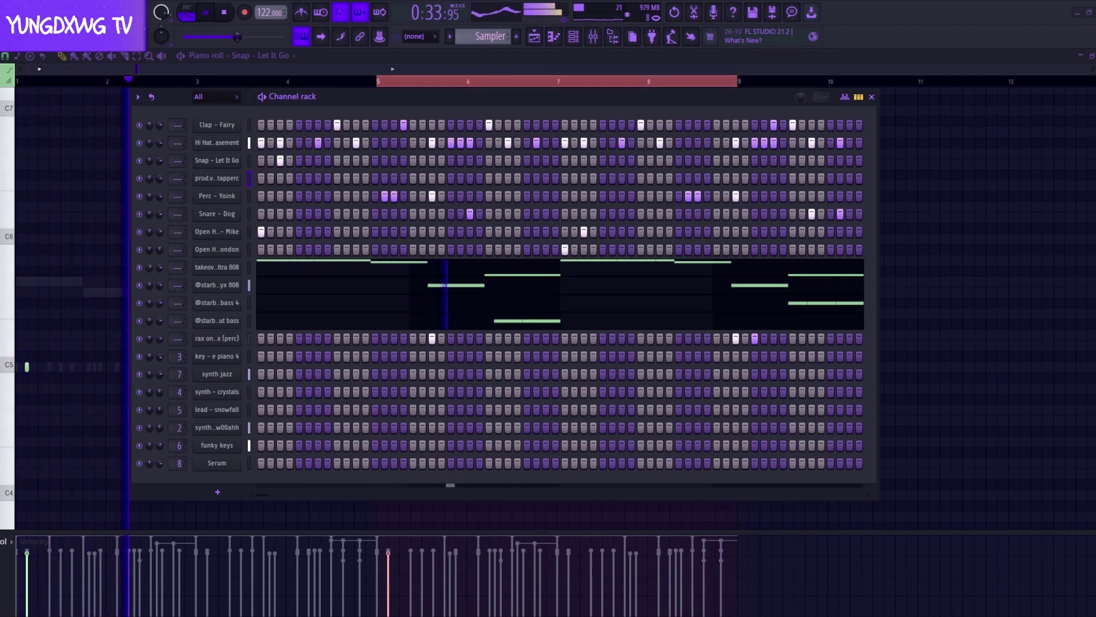
key(space)
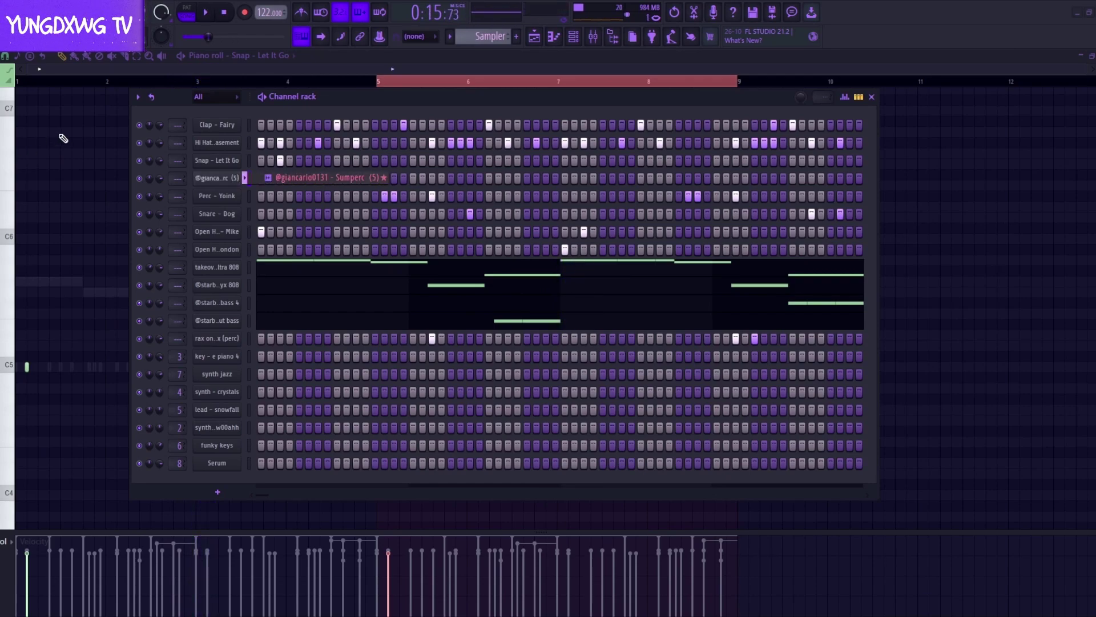
Open the Sumperc (5) piano roll and place one C5, shorter than a step, on the fourth beat of bar 1.
right_click(221, 178)
click(279, 183)
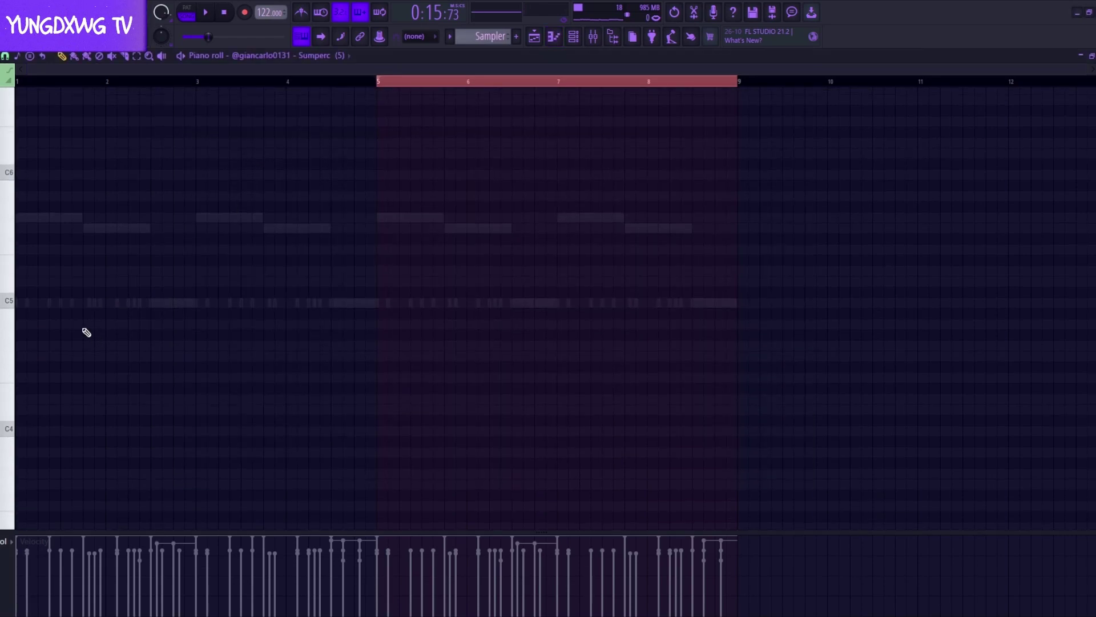
click(200, 230)
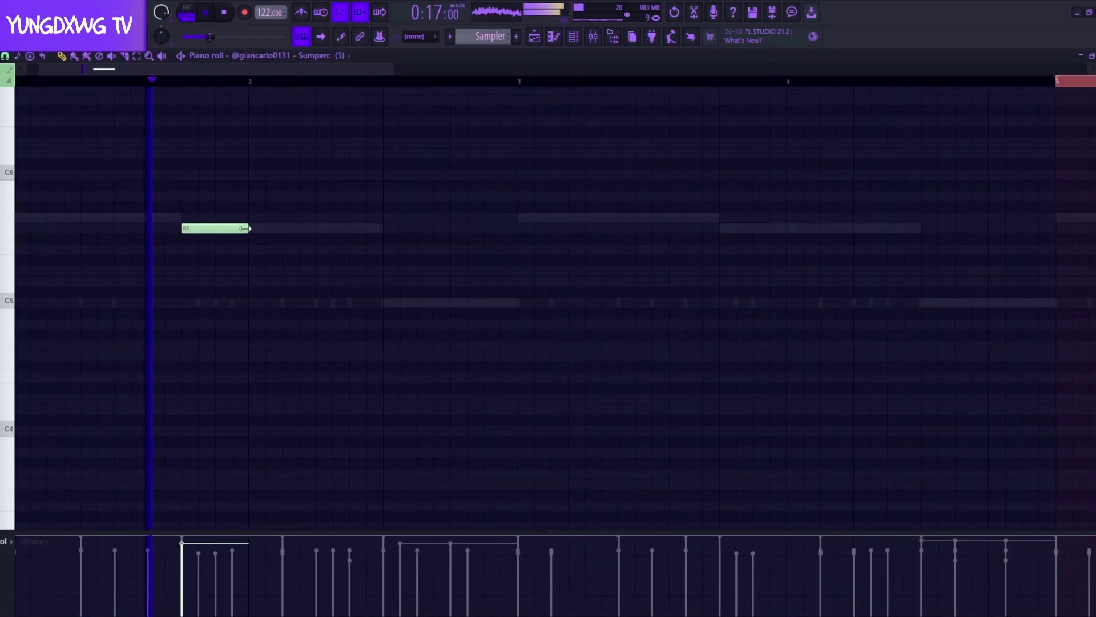
drag(247, 228, 201, 231)
key(space)
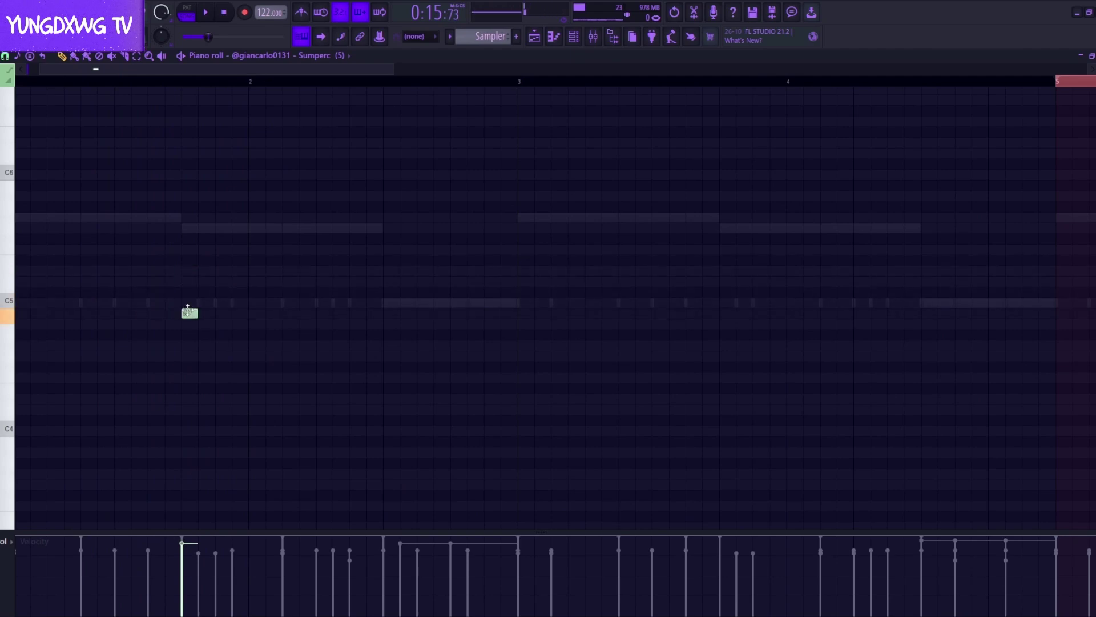
drag(200, 302, 192, 303)
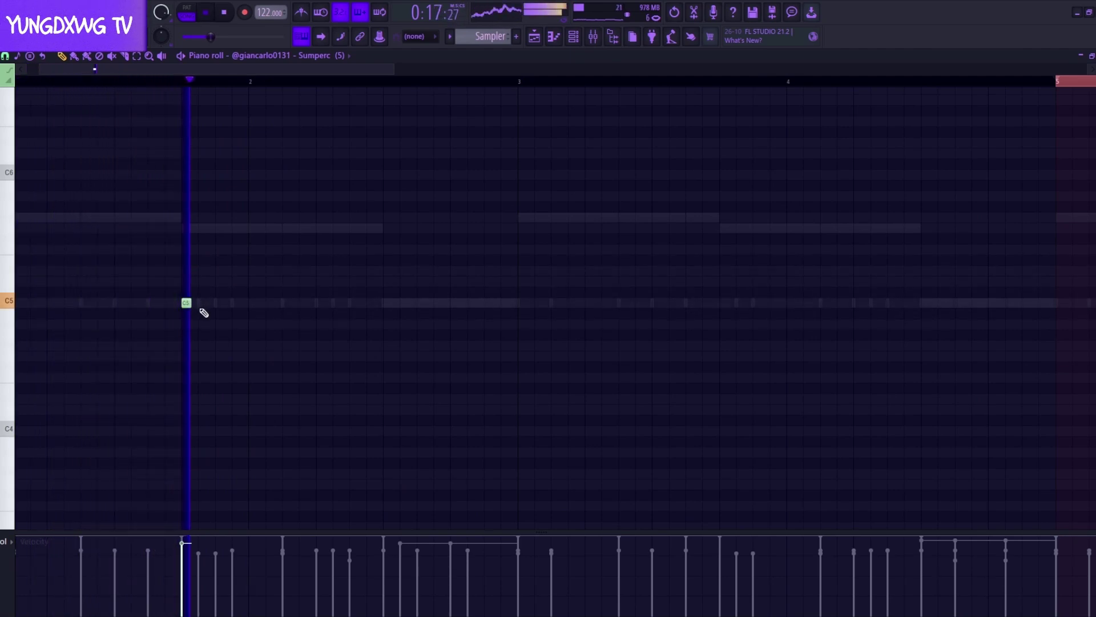
Add a second short C5 one step after the first and lower the velocity of both notes.
key(ctrl+a)
click(199, 564)
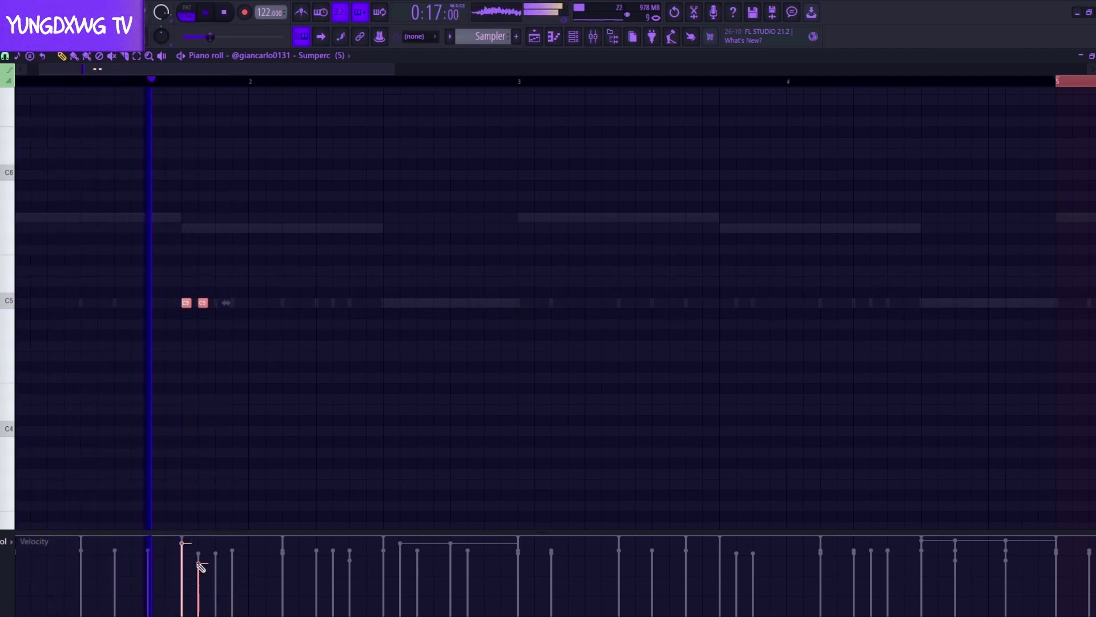
key(space)
key(space)
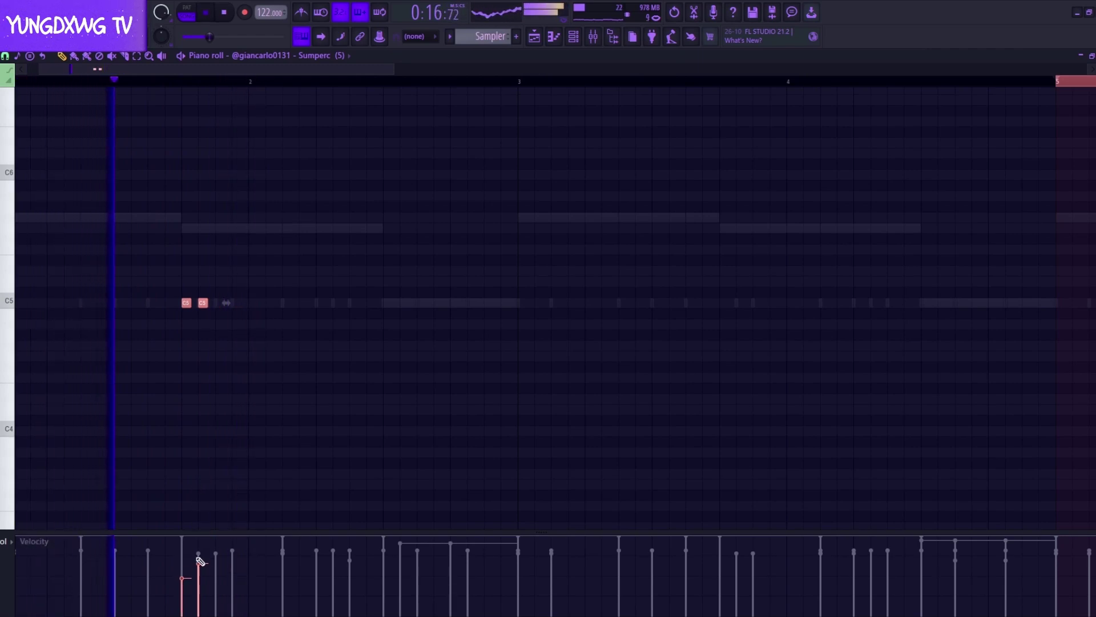
Add two more short C5 notes on the last two steps of bar 1, giving the third a higher velocity than the fourth.
click(220, 303)
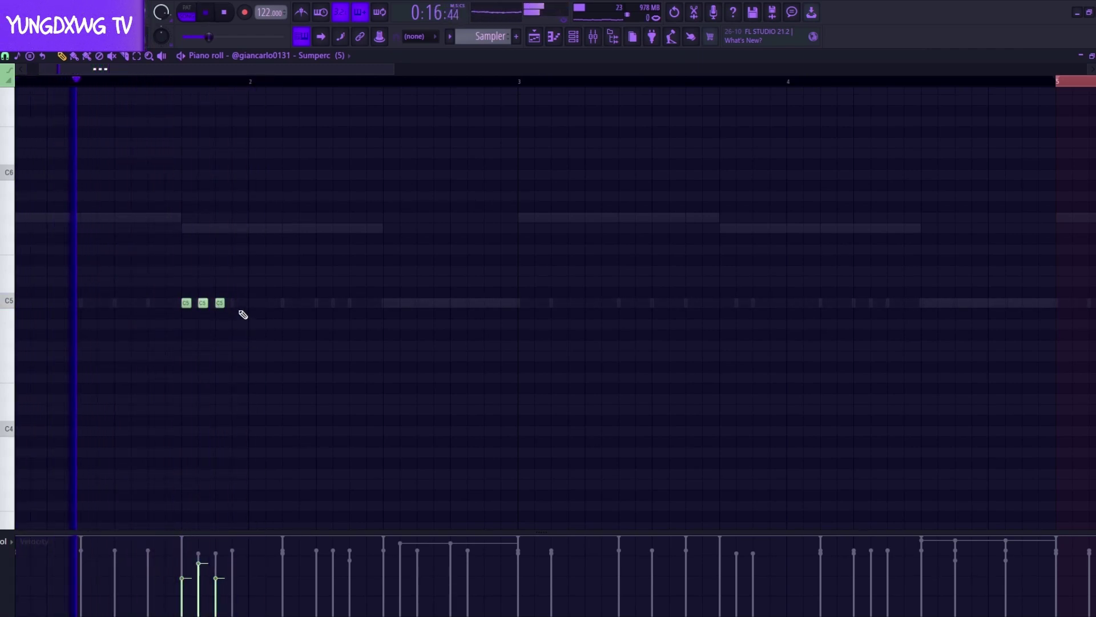
click(236, 303)
click(224, 562)
click(235, 568)
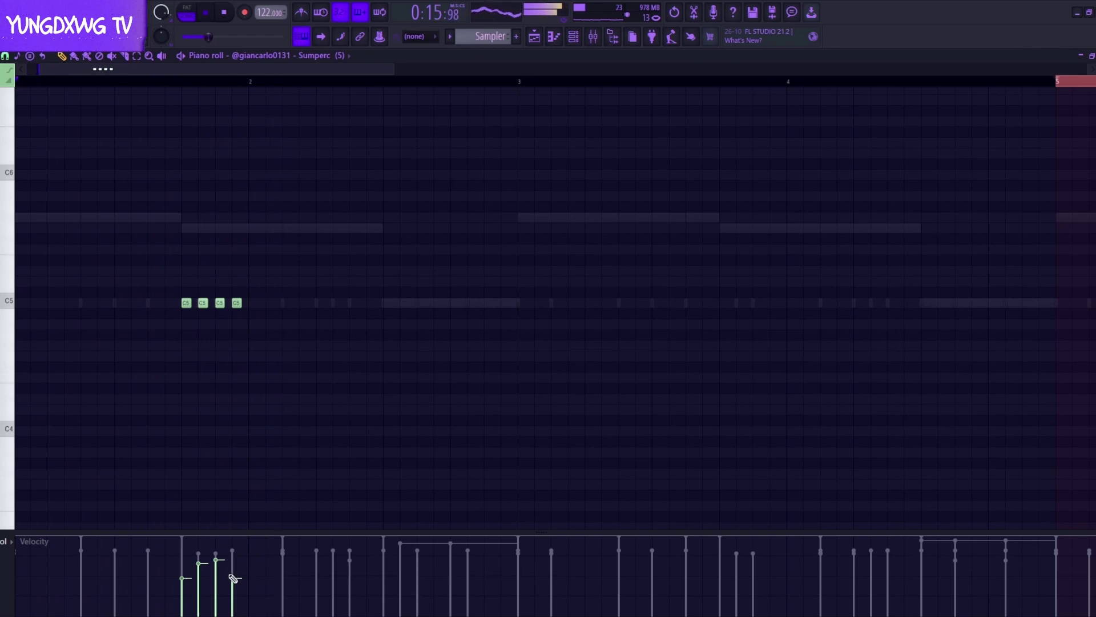
Add a fifth C5 at the start of bar 2 and shape the five velocities to rise to the third note and fall again.
click(253, 303)
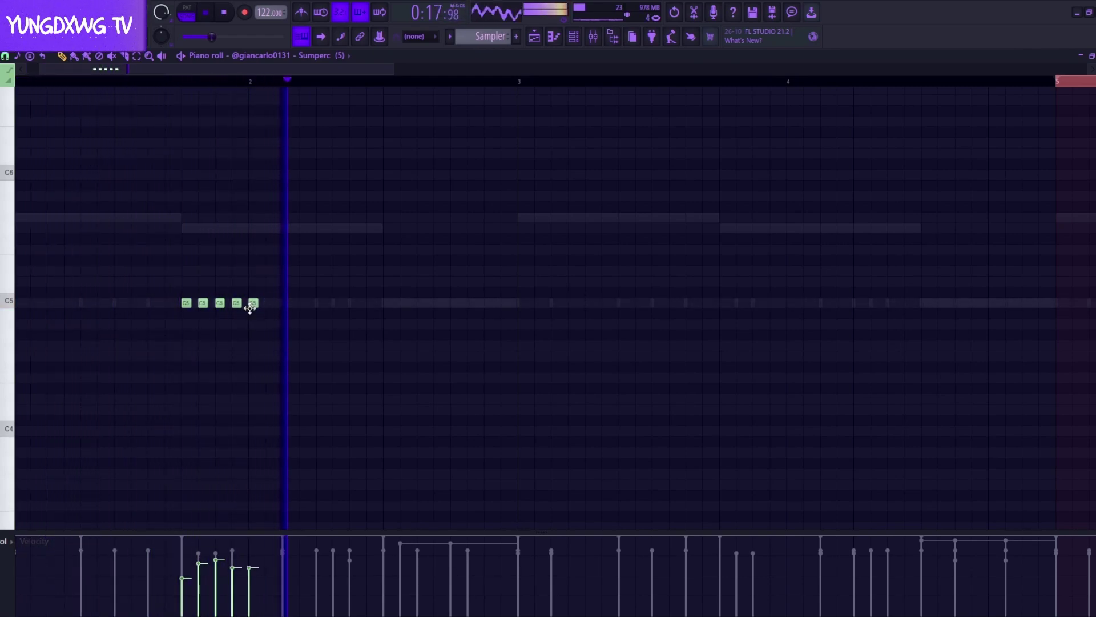
click(249, 587)
click(231, 572)
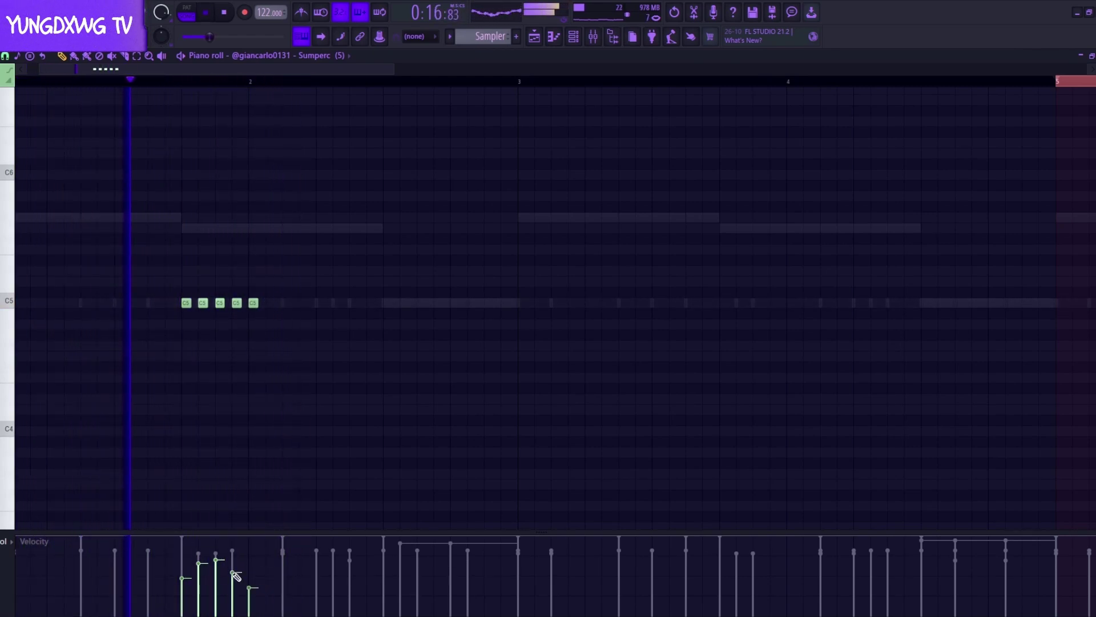
click(199, 573)
click(181, 593)
click(215, 568)
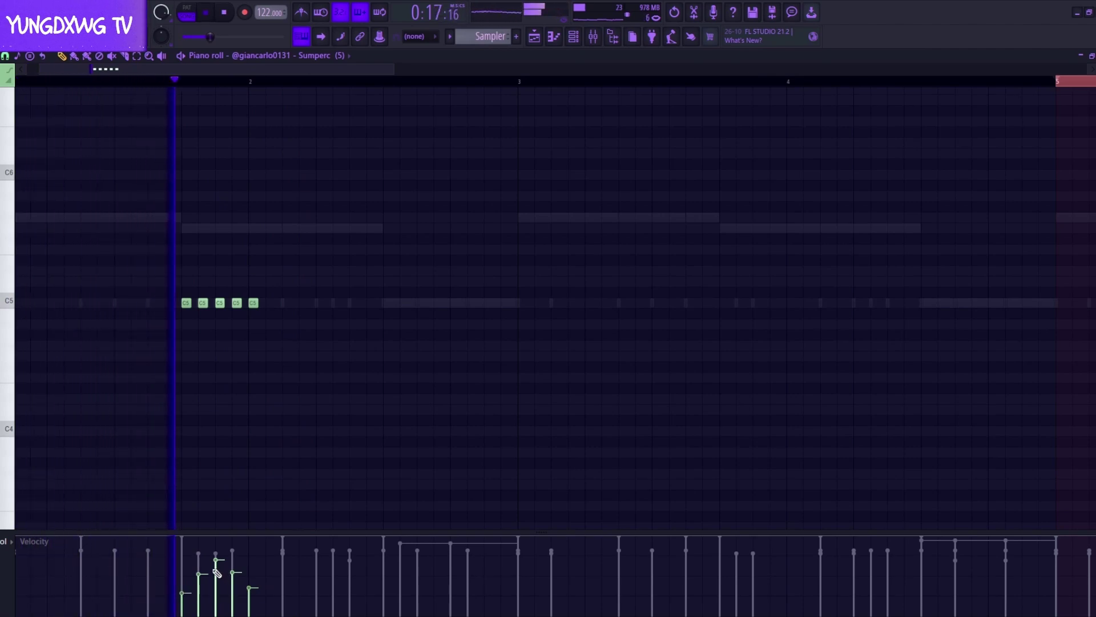
click(250, 601)
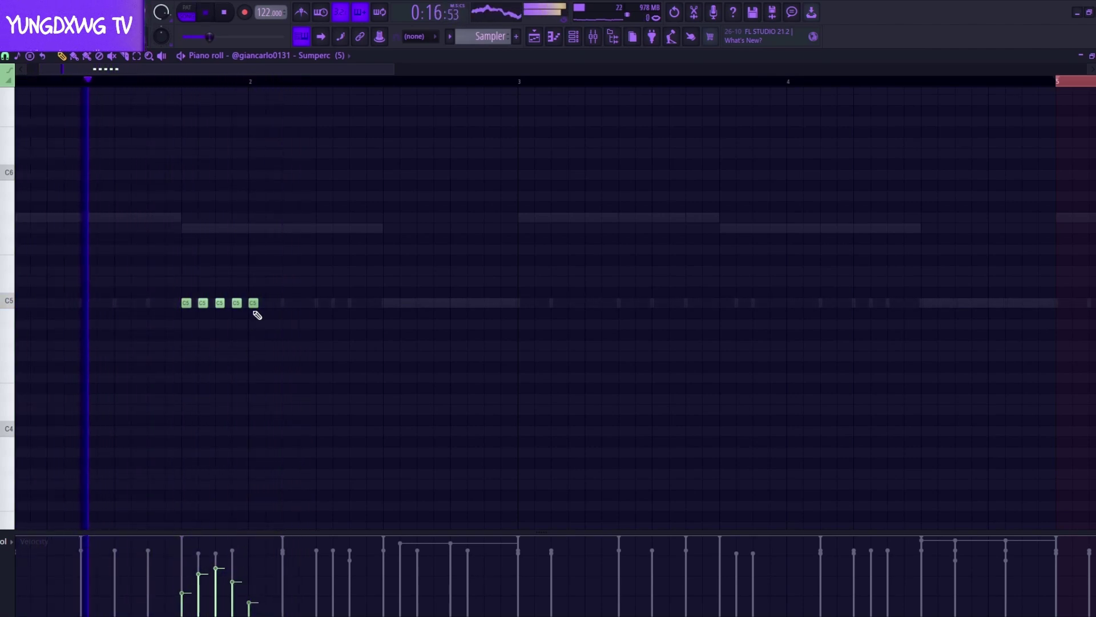
Extend the run with short C5 notes on steps 2, 3 and 4 of bar 2, lowering the seventh note's velocity and raising the eighth's.
click(286, 304)
key(space)
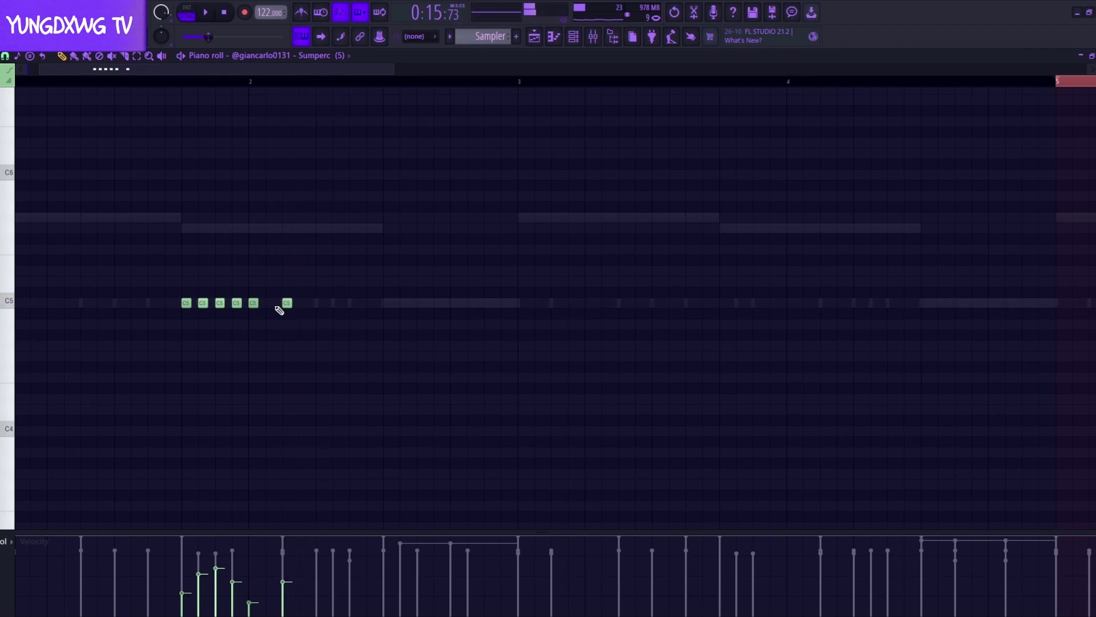
click(269, 304)
scroll(269, 338, up, 2)
click(337, 303)
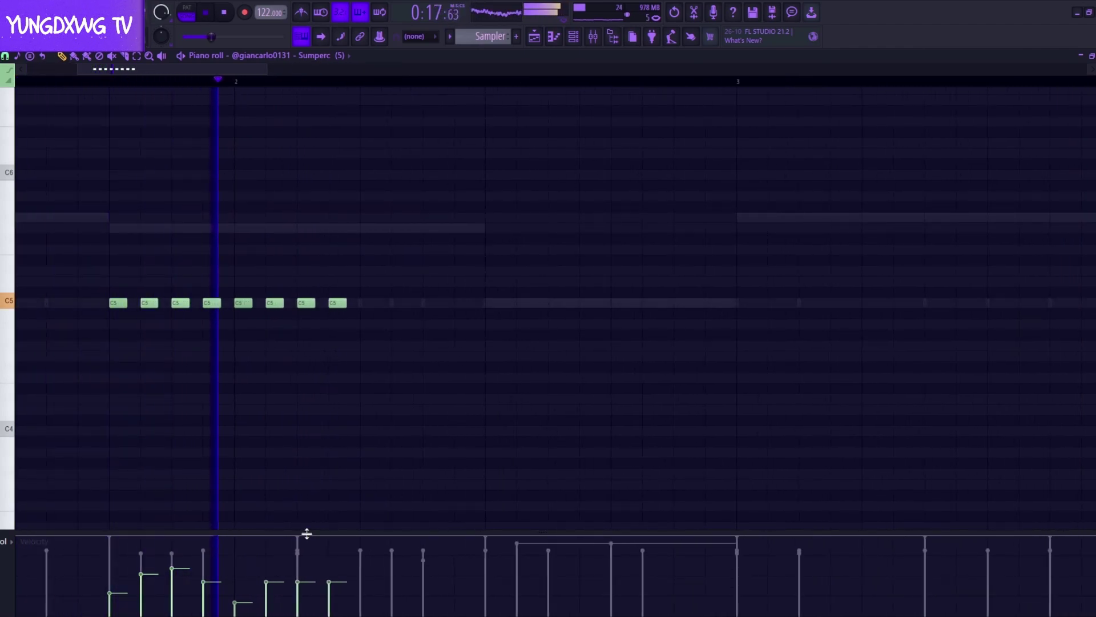
click(330, 604)
key(space)
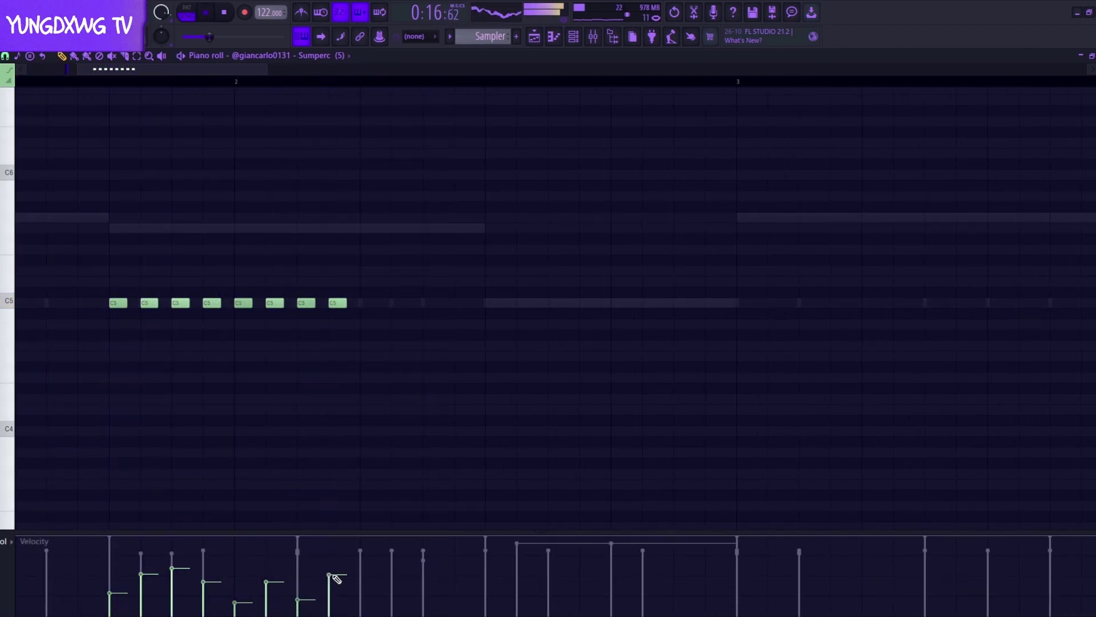
key(space)
Select the last C5 of the run and lower its velocity slightly, checking it against playback.
scroll(225, 518, down, 4)
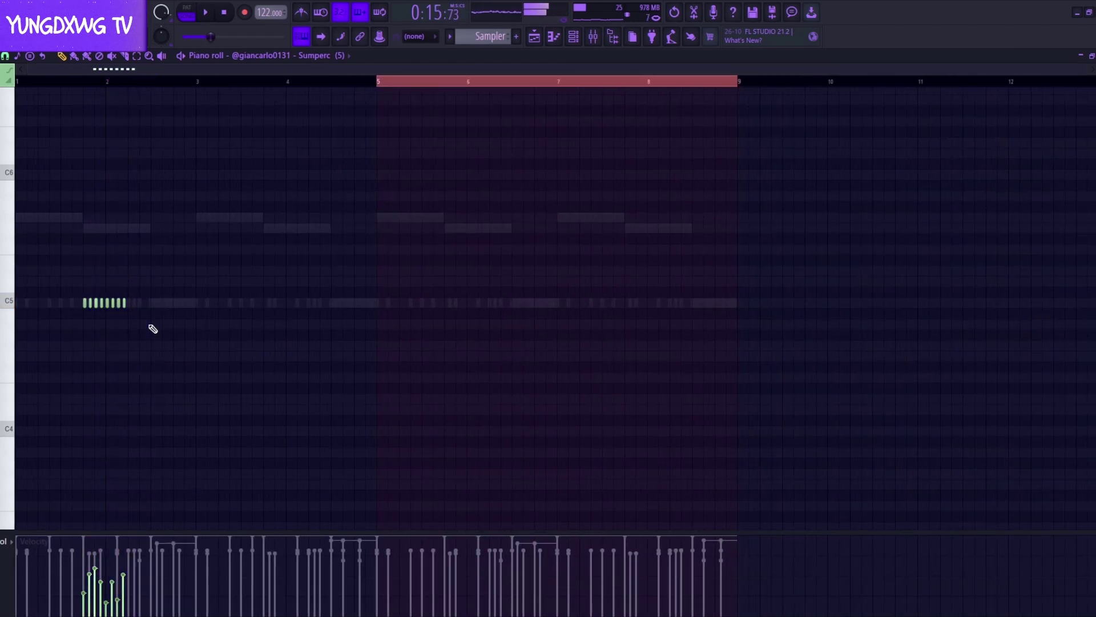
scroll(153, 328, up, 3)
click(171, 303)
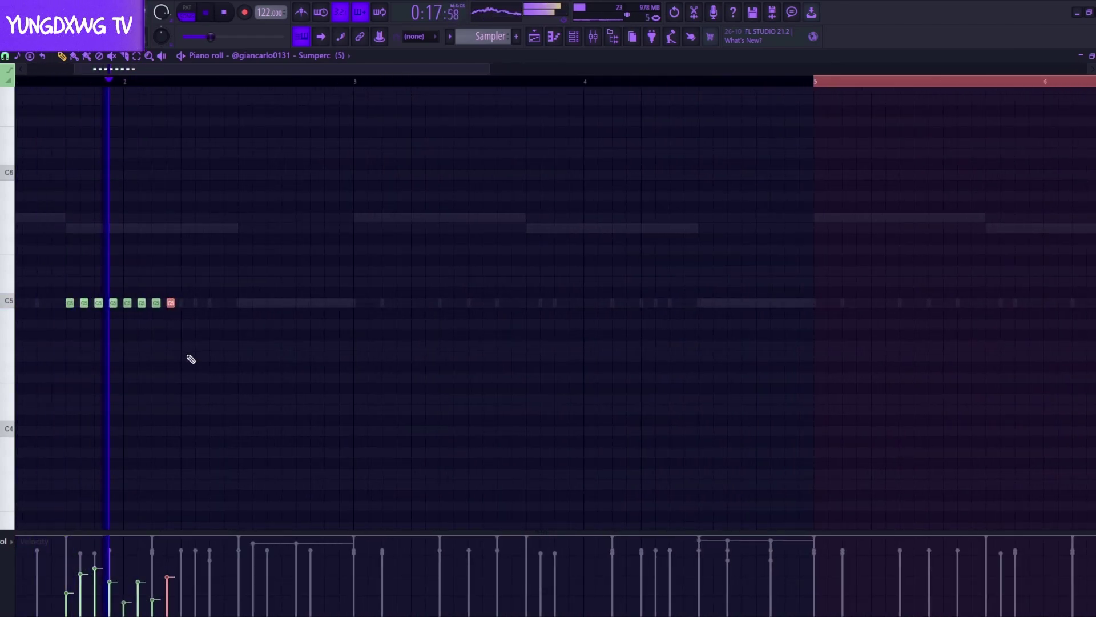
scroll(234, 354, down, 3)
key(space)
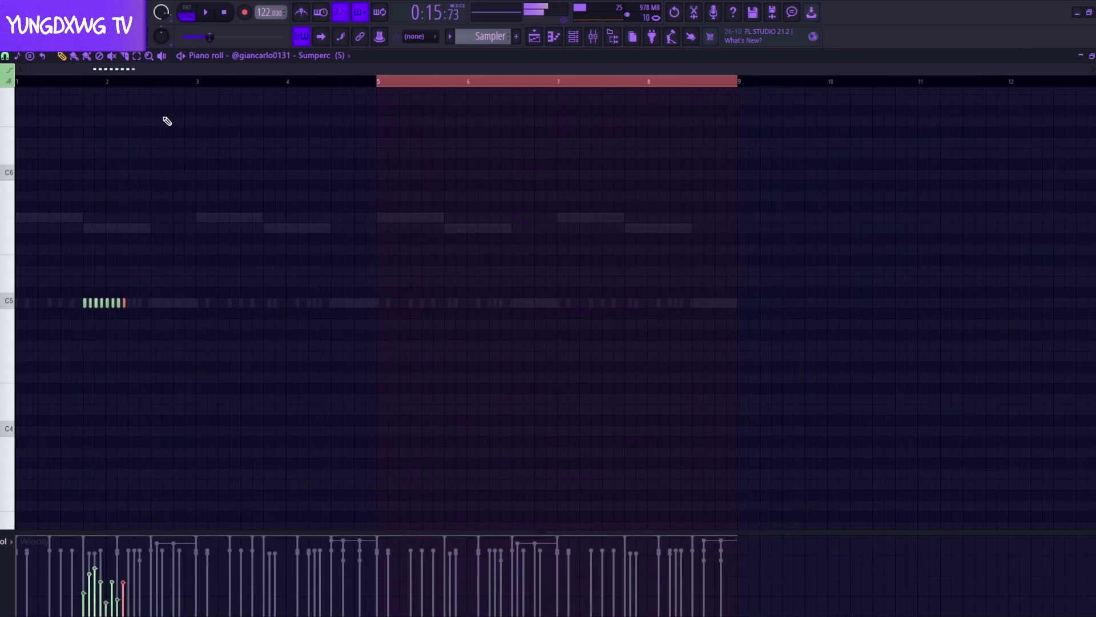
Repeat the eight-note C5 run every two bars through bar 8, and slightly lower the velocity of all the notes together.
key(space)
drag(200, 84, 18, 90)
key(ctrl+b)
key(ctrl+b)
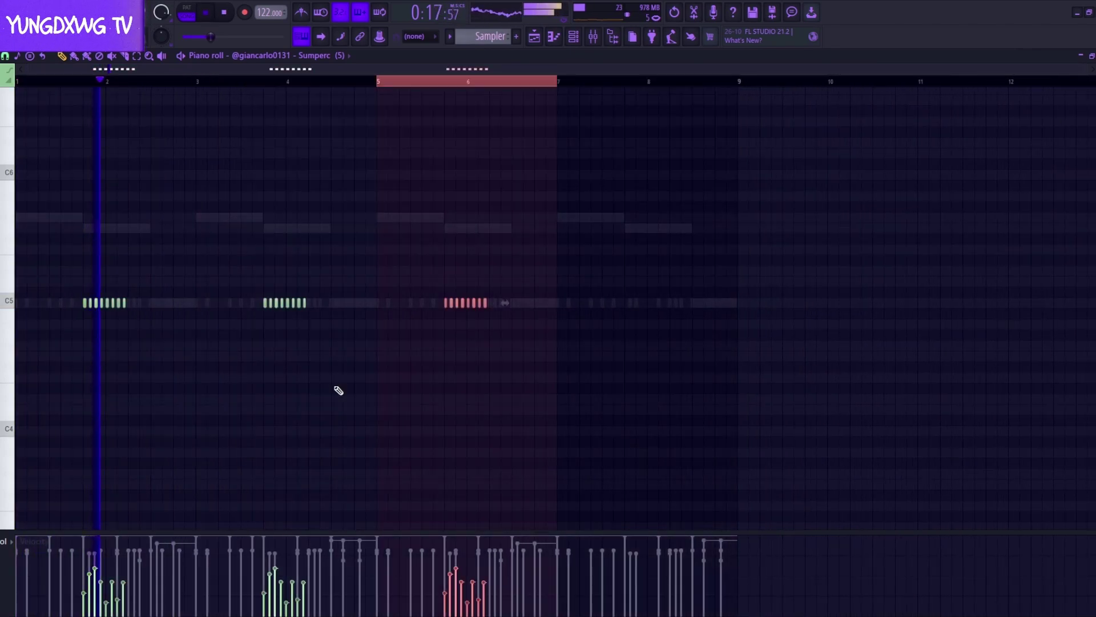
key(ctrl+b)
drag(391, 361, 258, 261)
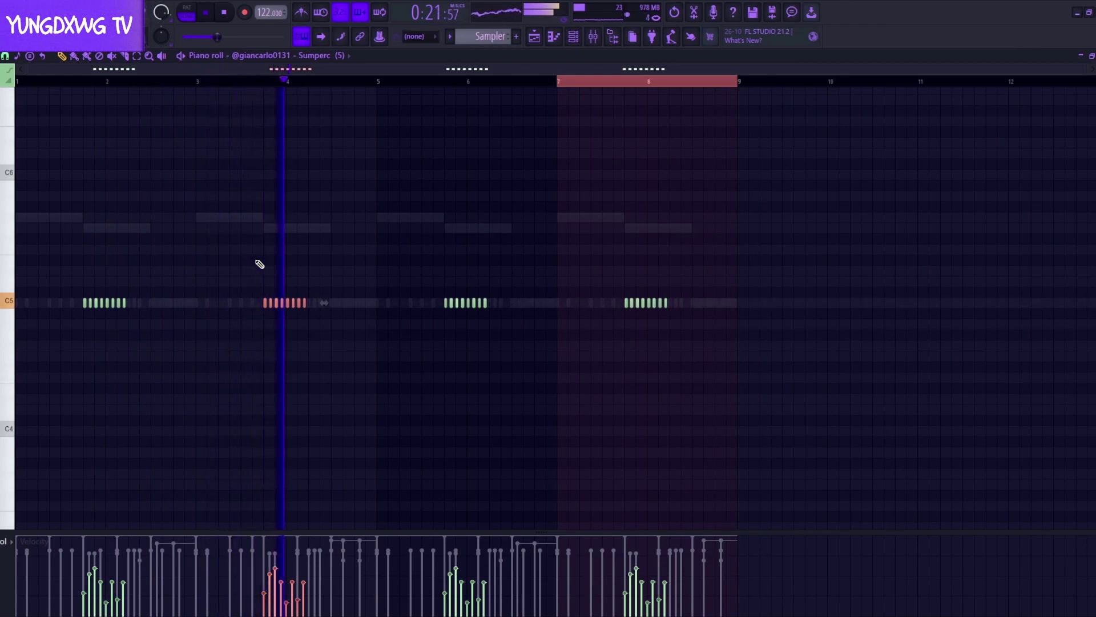
drag(820, 417, 19, 195)
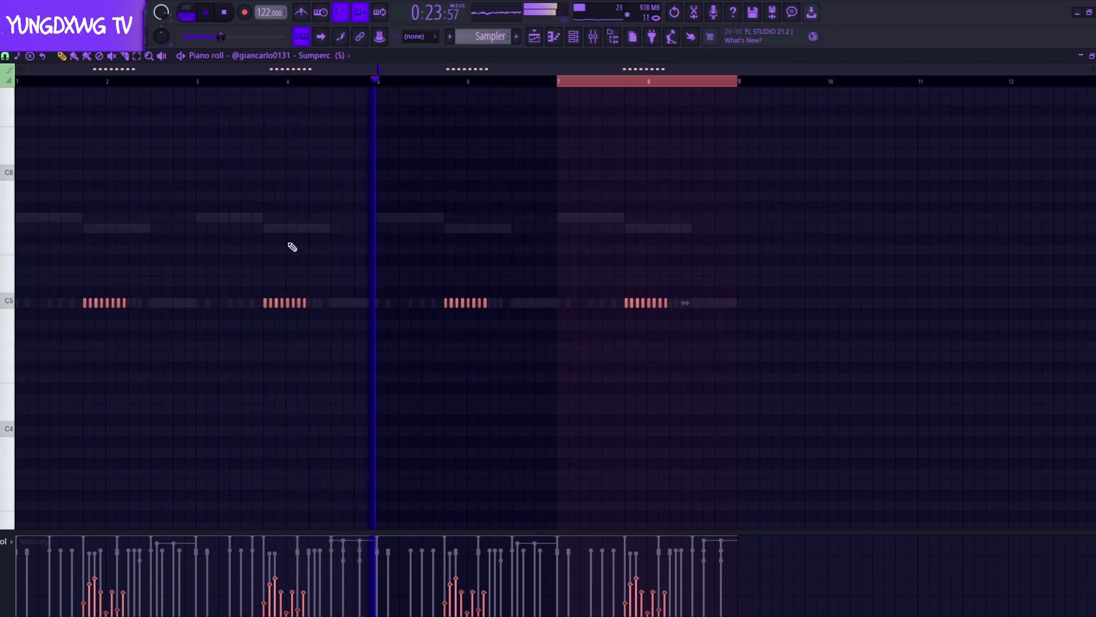
Route the Sumperc channel to mixer track 9 and close the channel rack.
click(573, 37)
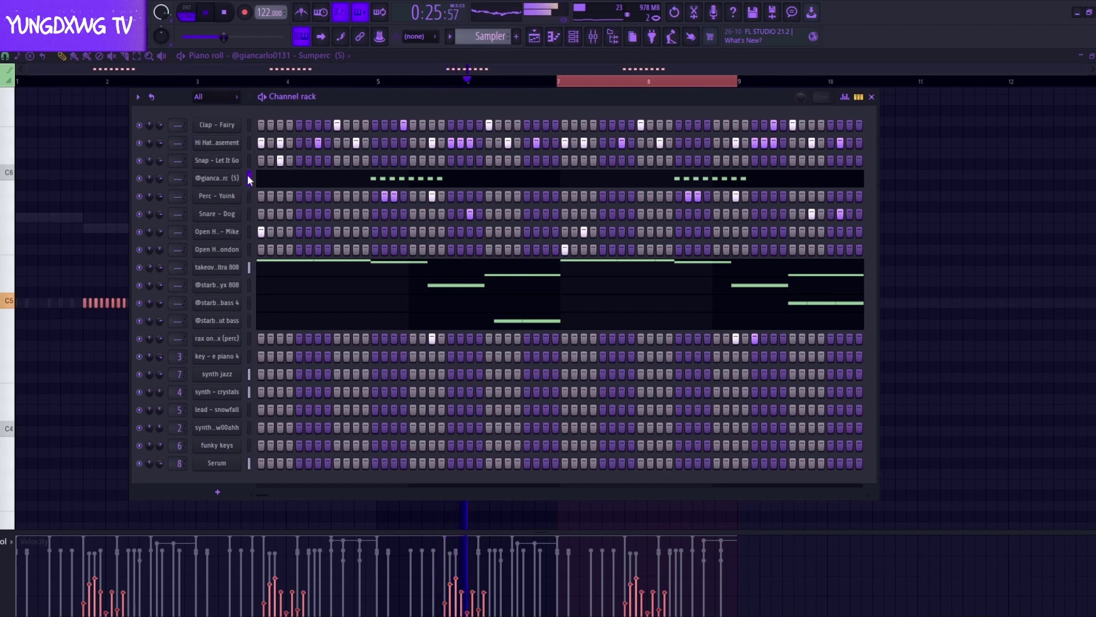
key(ctrl+l)
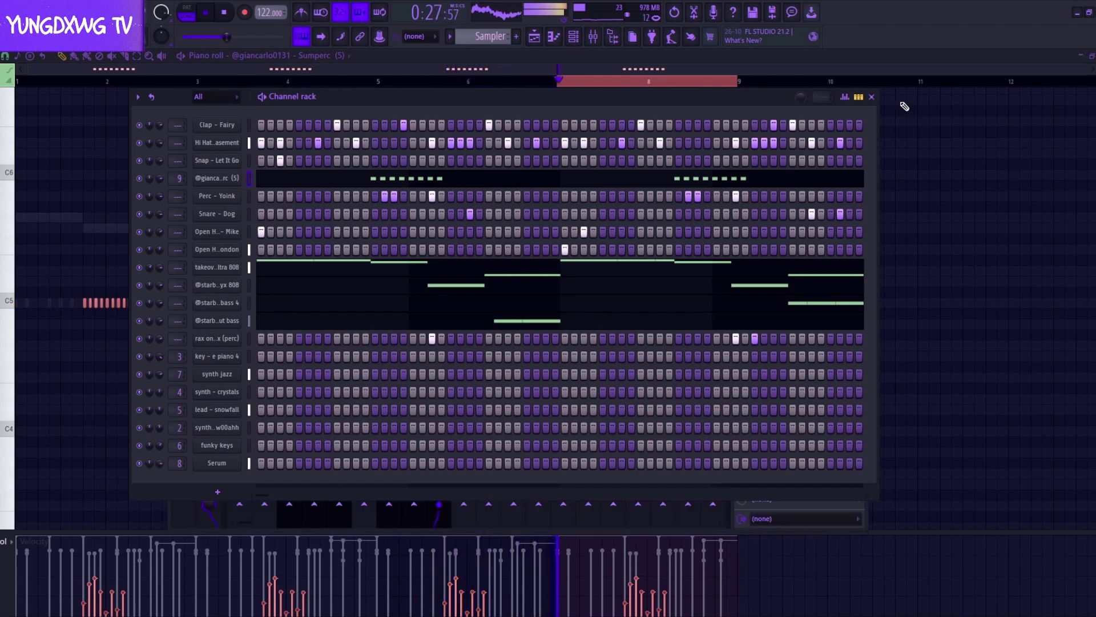
click(872, 97)
Load the HalfTime effect in slot 1 of the Sumperc mixer track and turn down its slot mix level.
click(767, 159)
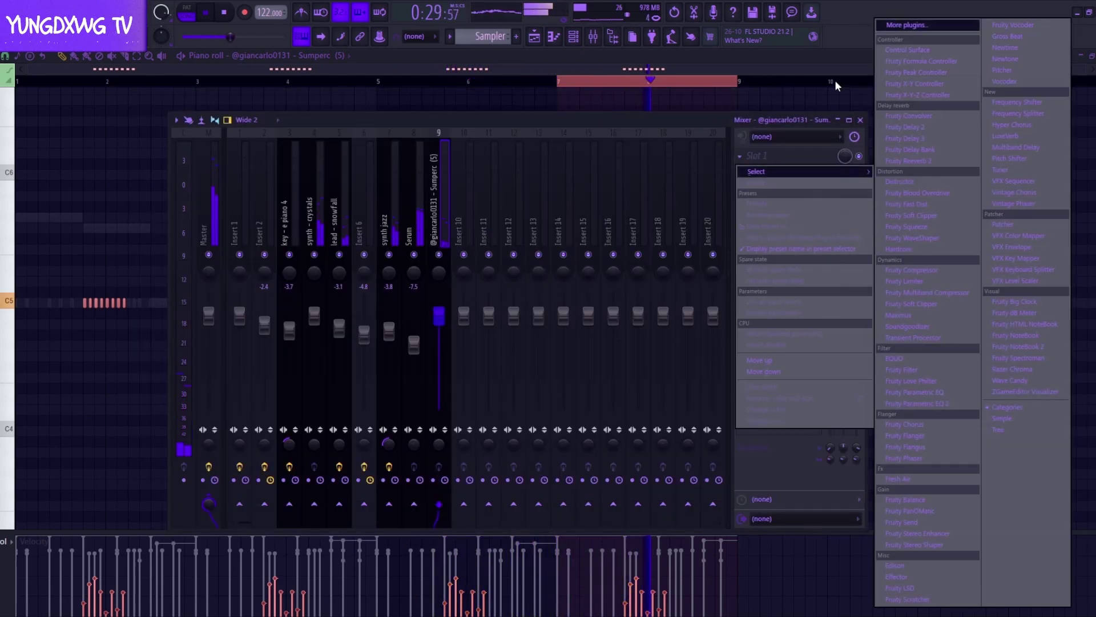
click(897, 27)
text(hs)
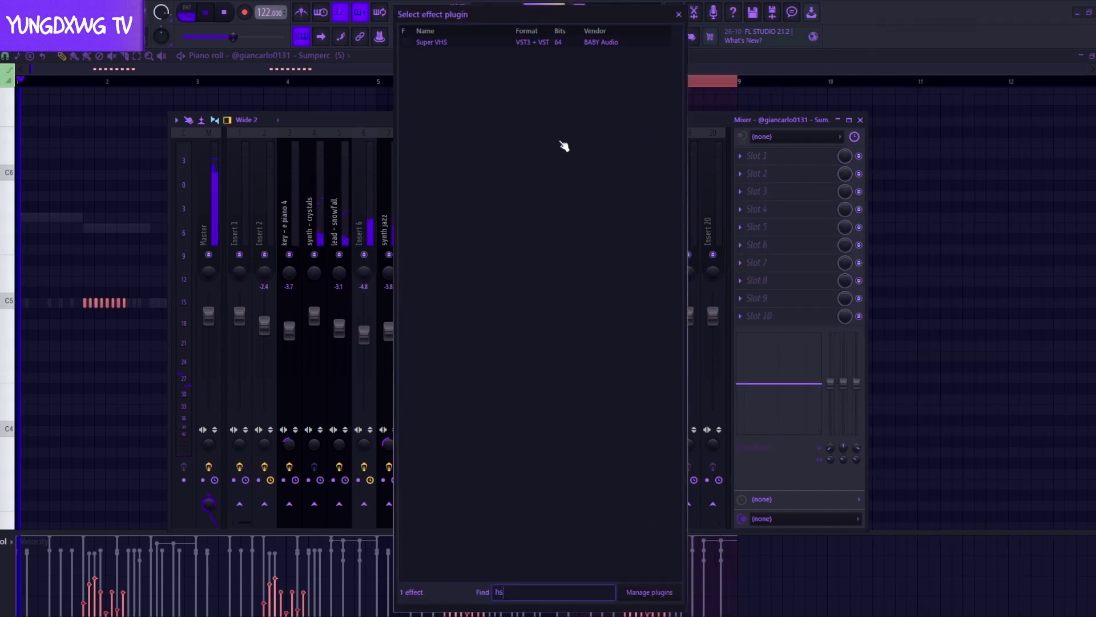
key(BackSpace)
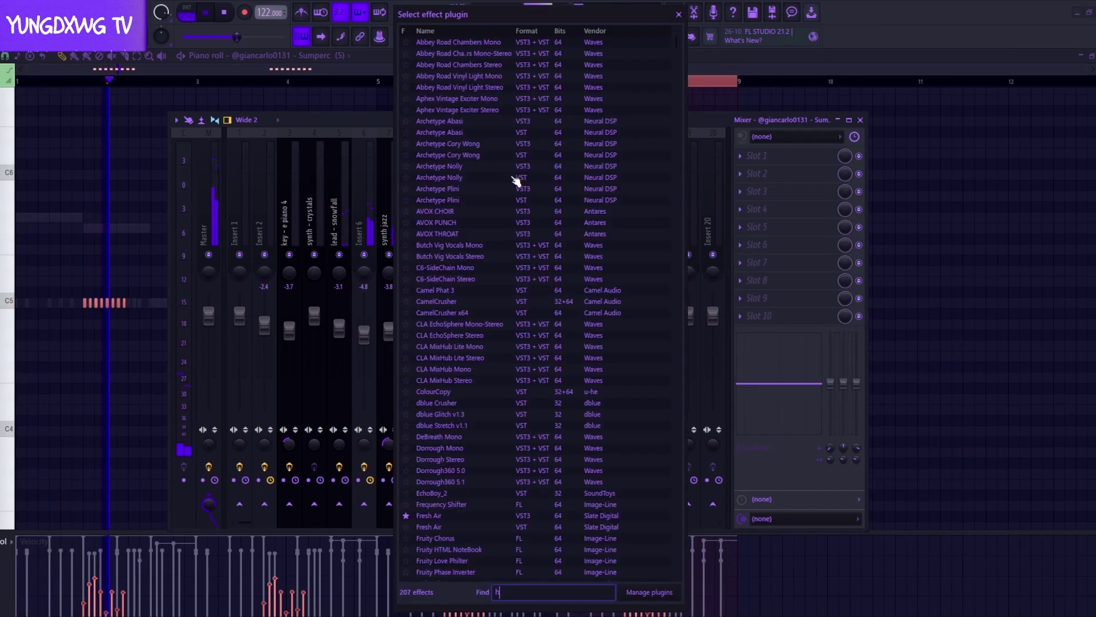
text(a)
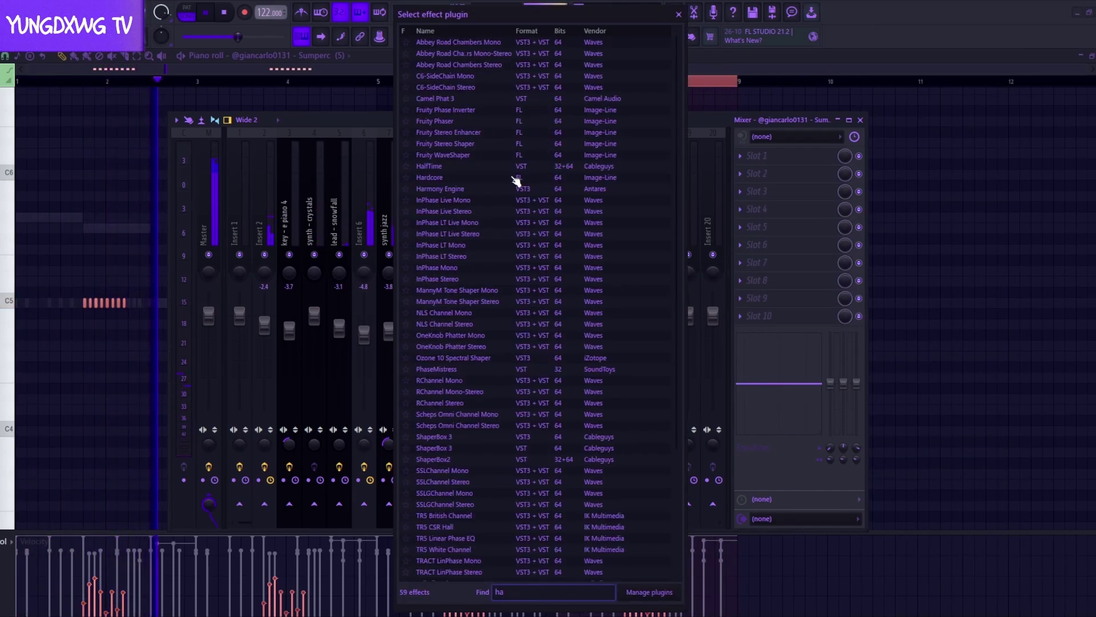
double_click(454, 172)
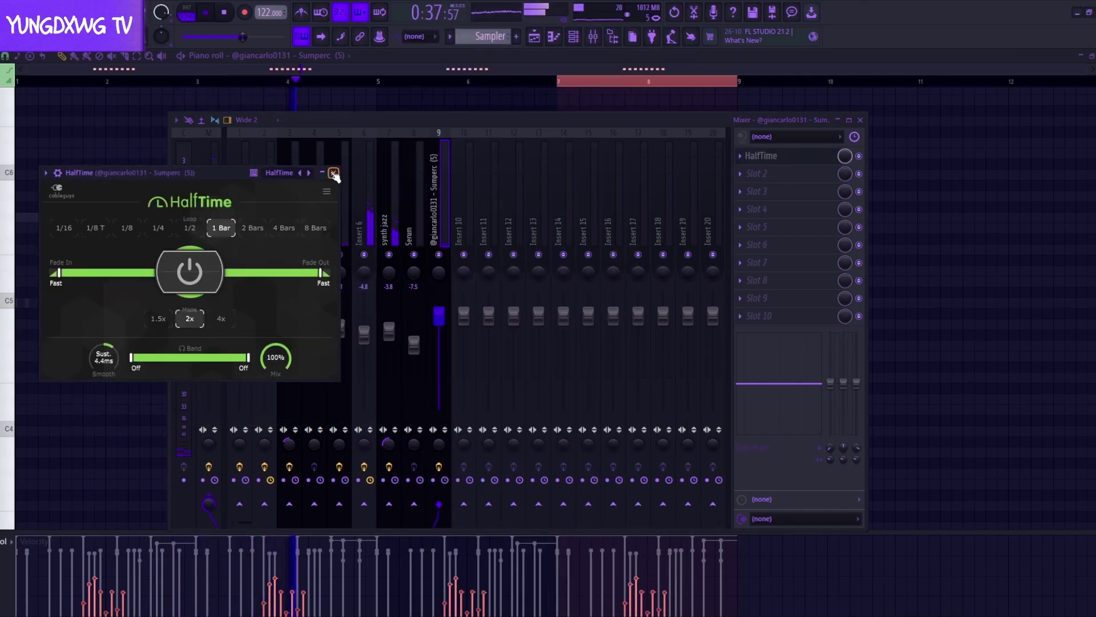
click(333, 173)
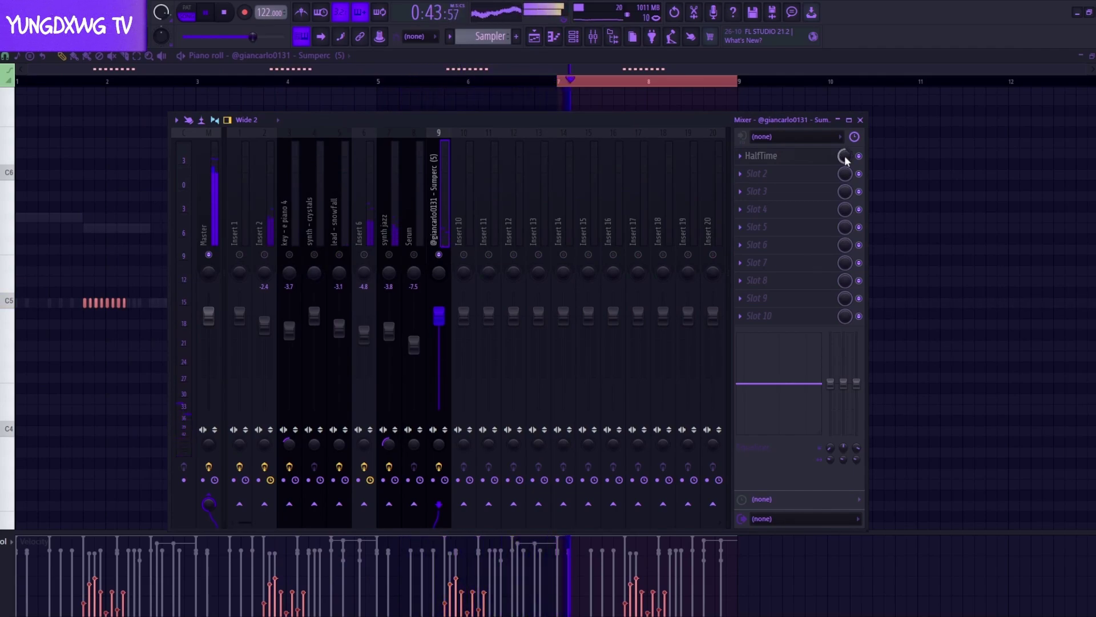
Add Fruity Delay 3 in slot 2 of the Sumperc track, using the Ping pong model with shifted pan and a reduced wet output.
click(757, 180)
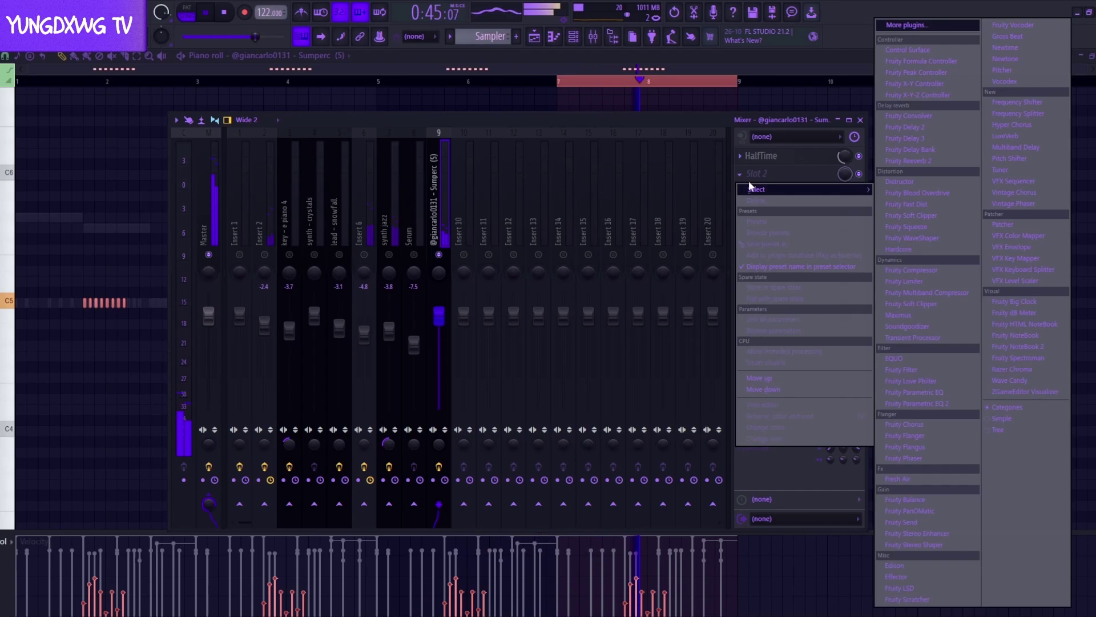
click(915, 139)
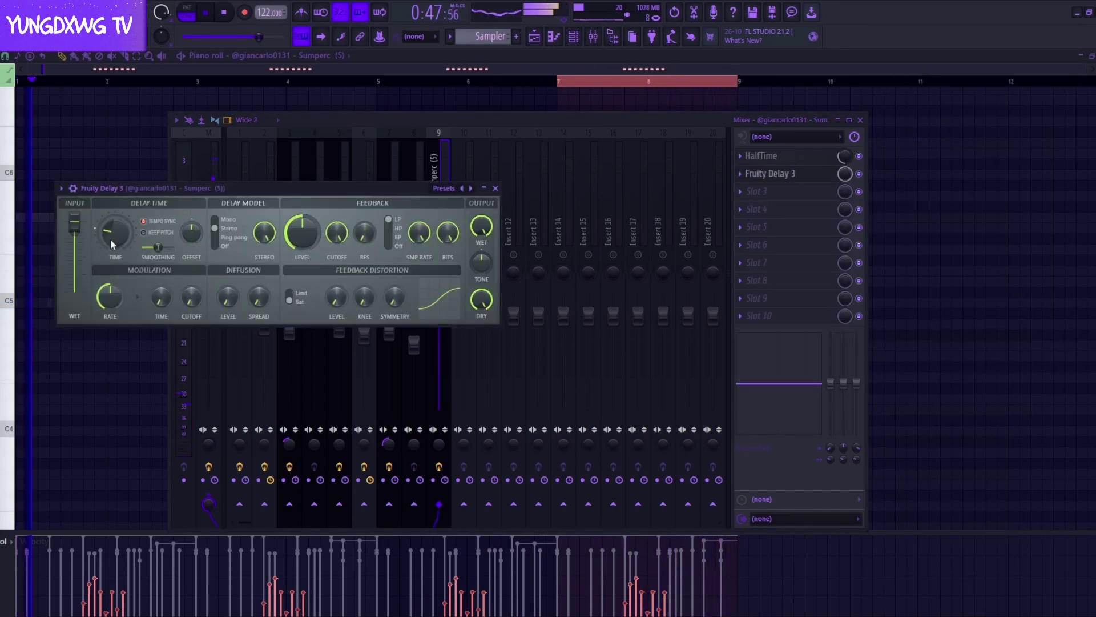
click(222, 238)
drag(195, 233, 195, 212)
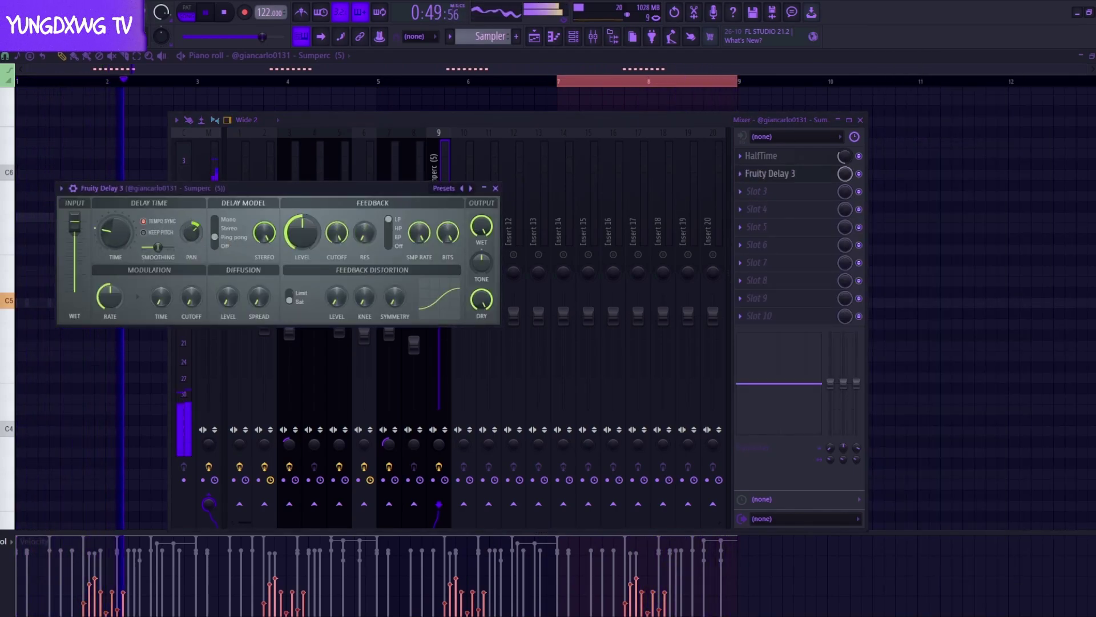
click(495, 188)
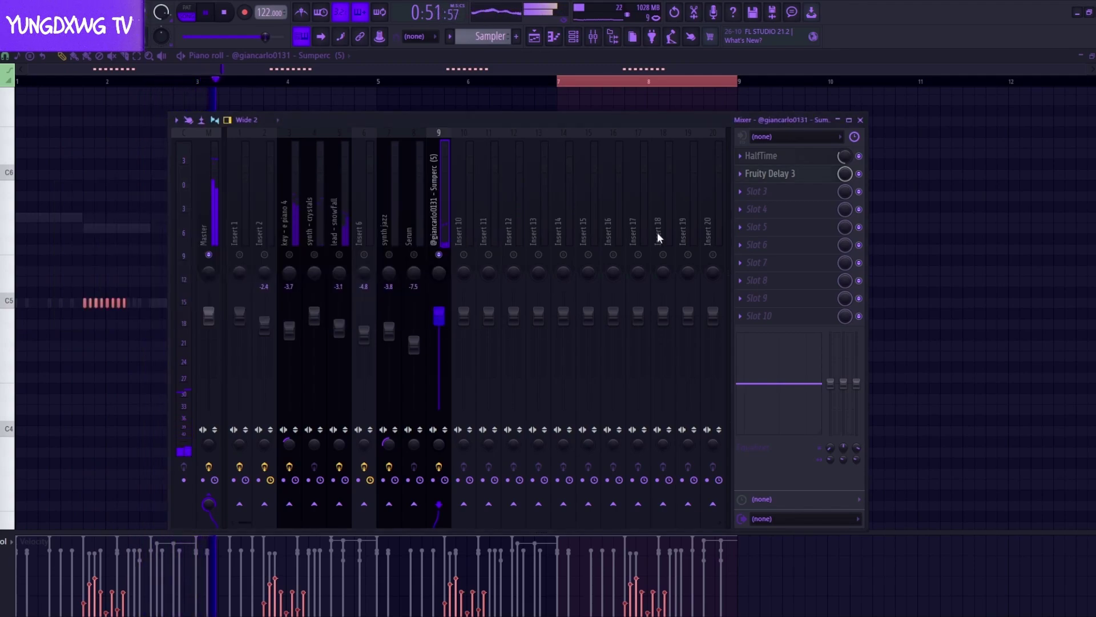
click(788, 173)
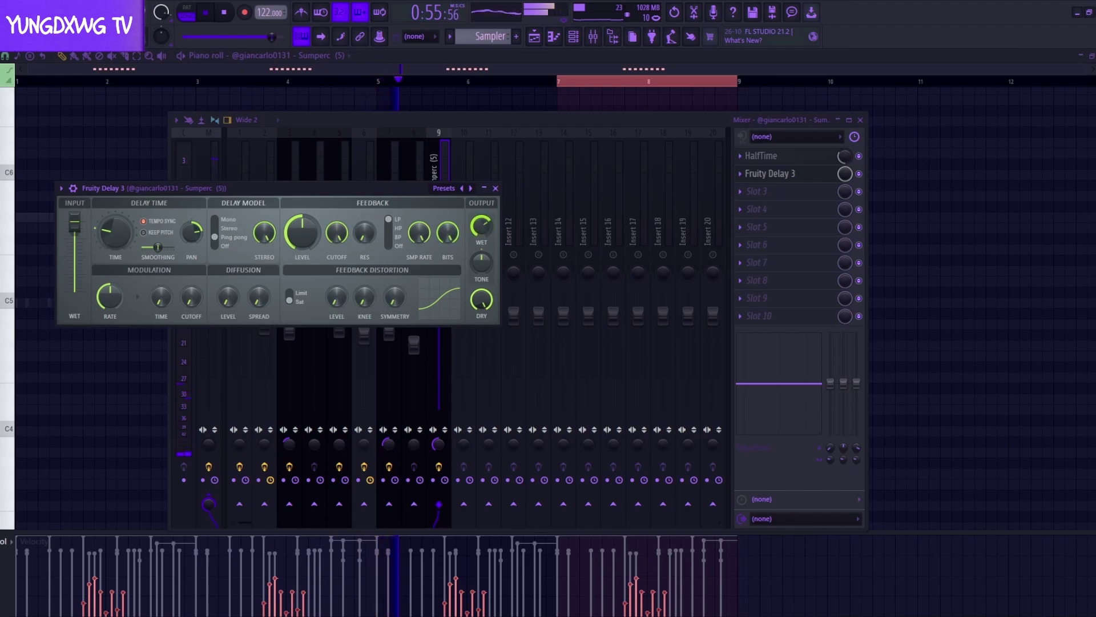
click(495, 188)
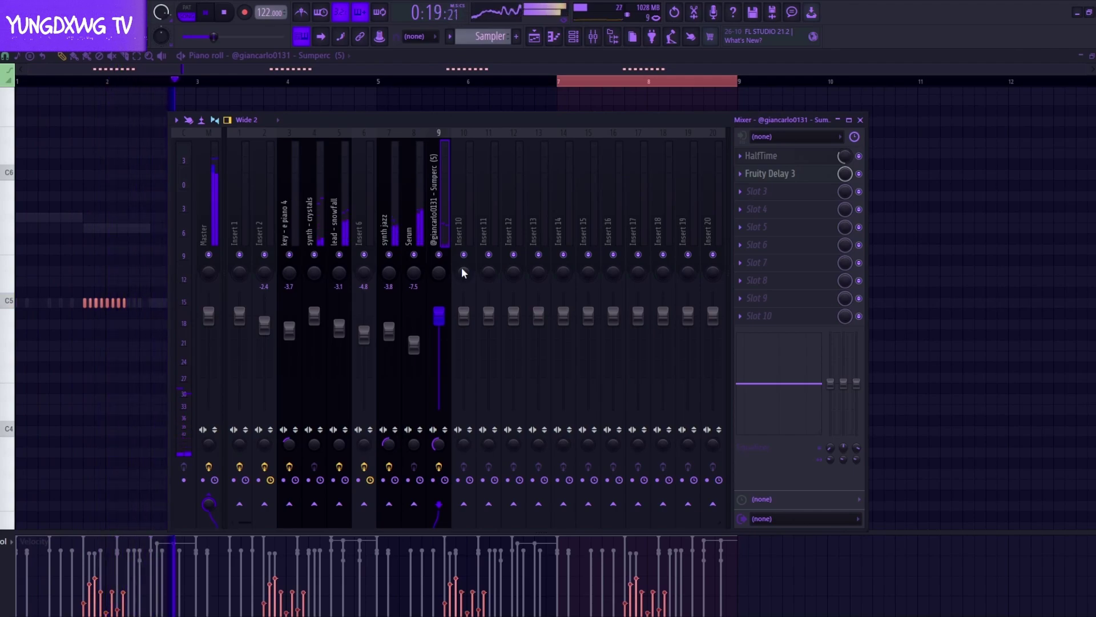
click(861, 119)
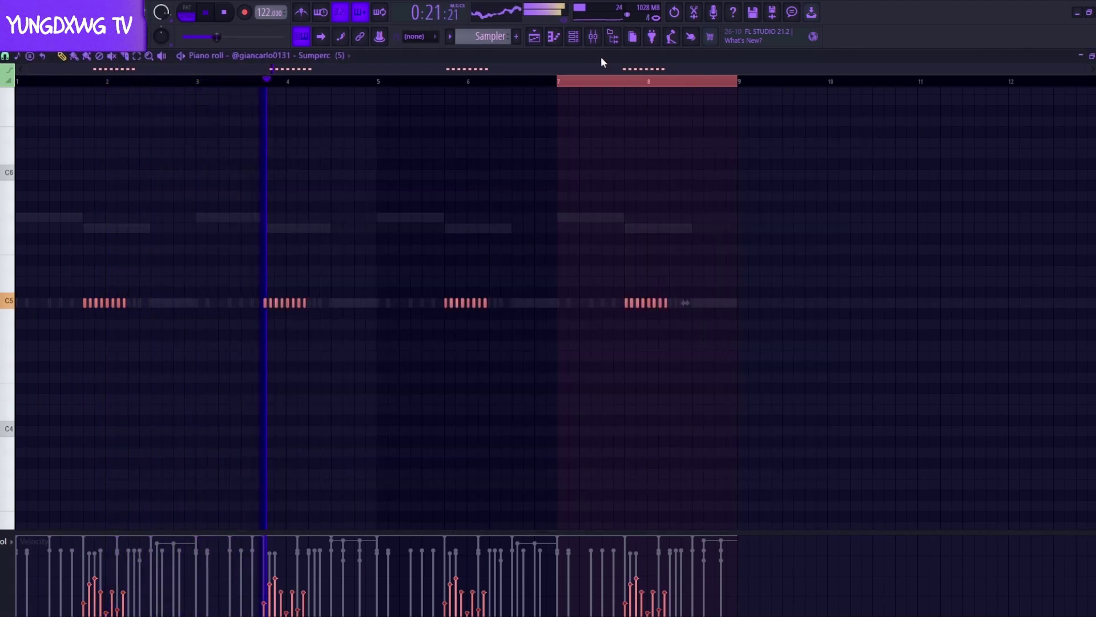
Bring up the playlist arrangement and move the Sampler pattern to the end of the pattern list.
click(535, 37)
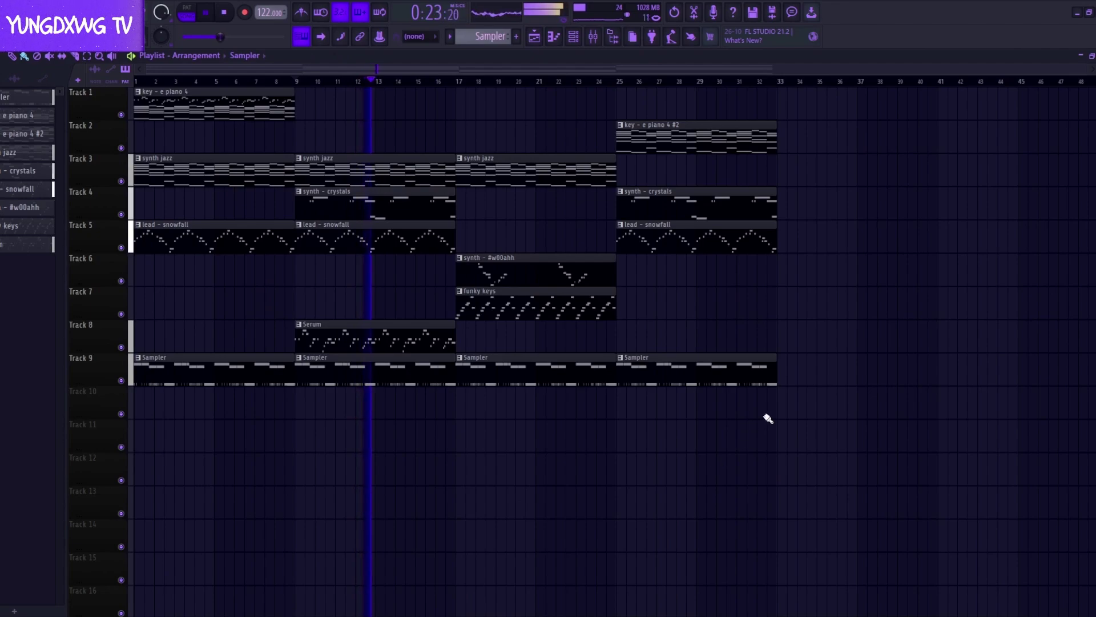
drag(885, 418, 220, 385)
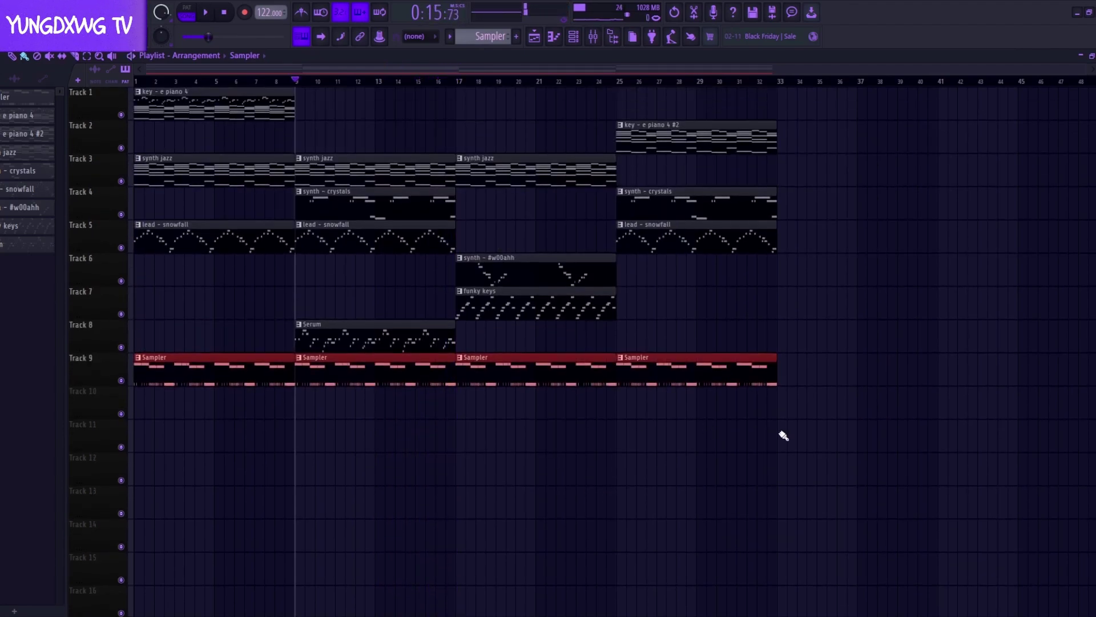
drag(883, 416, 137, 94)
drag(205, 112, 61, 82)
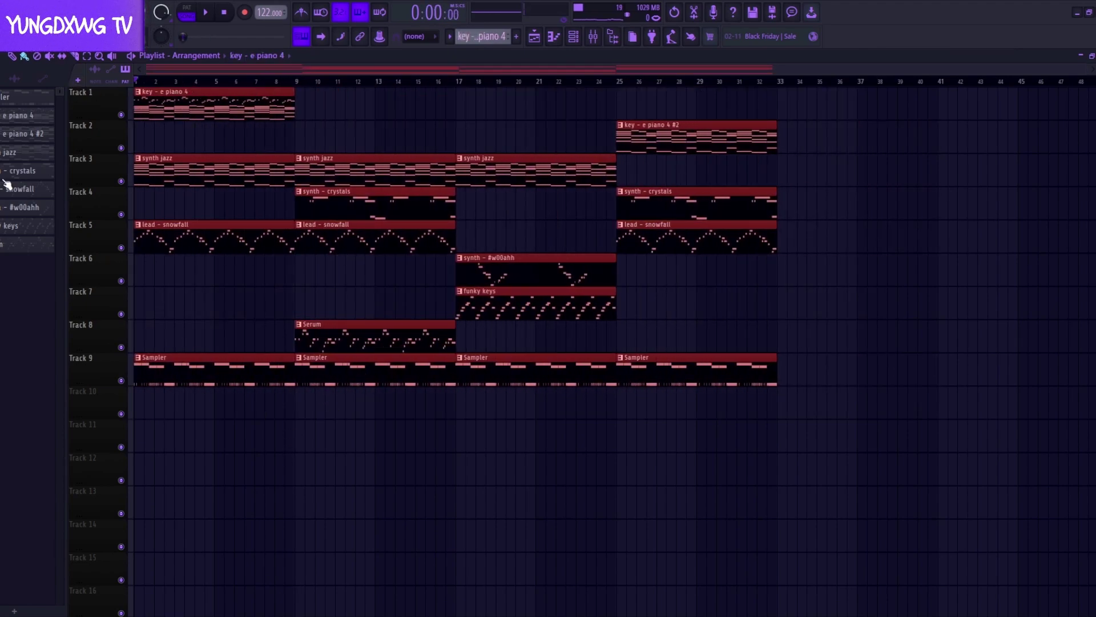
right_click(19, 101)
drag(13, 97, 12, 251)
Split the Sampler pattern by channel and delete the old Sampler clips from Track 9.
right_click(12, 252)
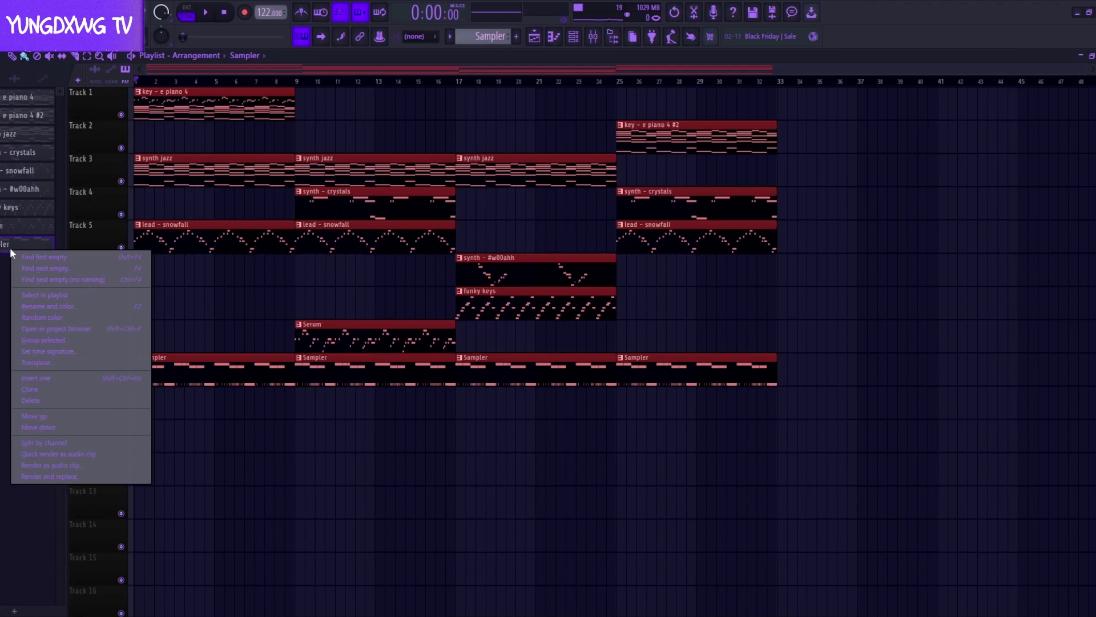
click(33, 455)
drag(982, 449, 143, 354)
right_click(166, 369)
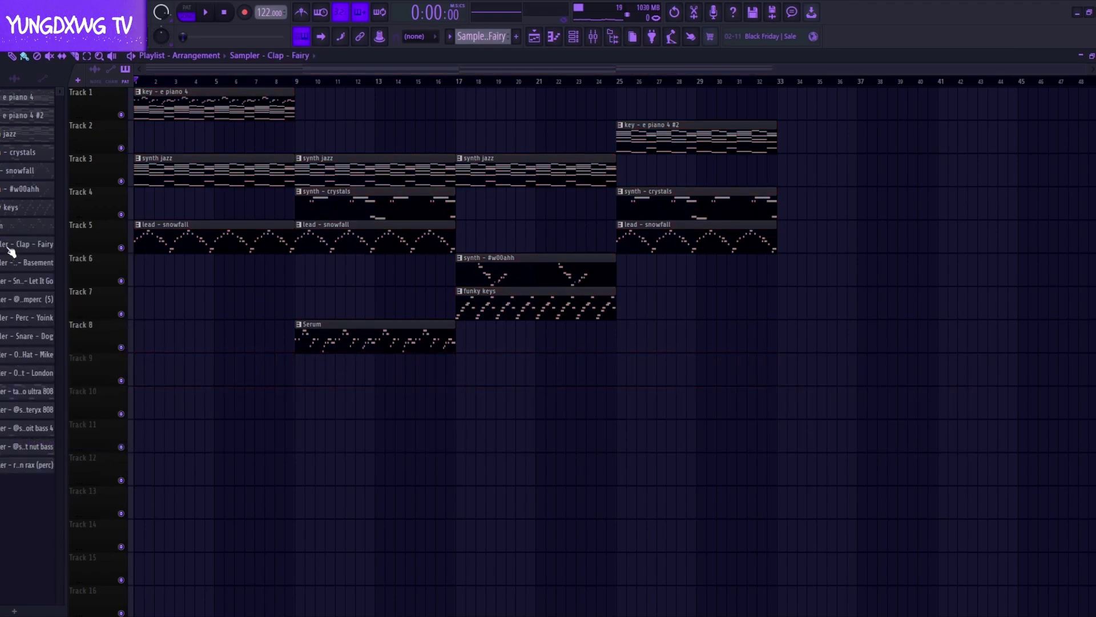
Place the split Sampler patterns on Tracks 9 to 21 from bar 1, and extend the open hat, snap and instant nut bass clips to eight bars.
drag(9, 253, 156, 379)
scroll(245, 414, down, 3)
click(271, 496)
drag(271, 497, 269, 471)
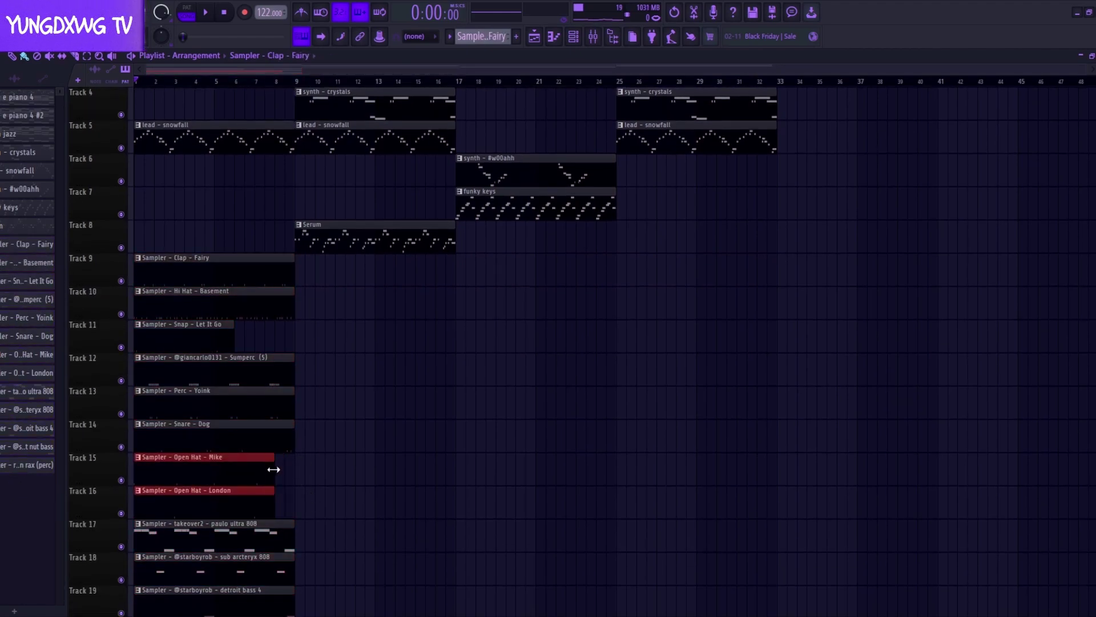
drag(230, 336, 266, 338)
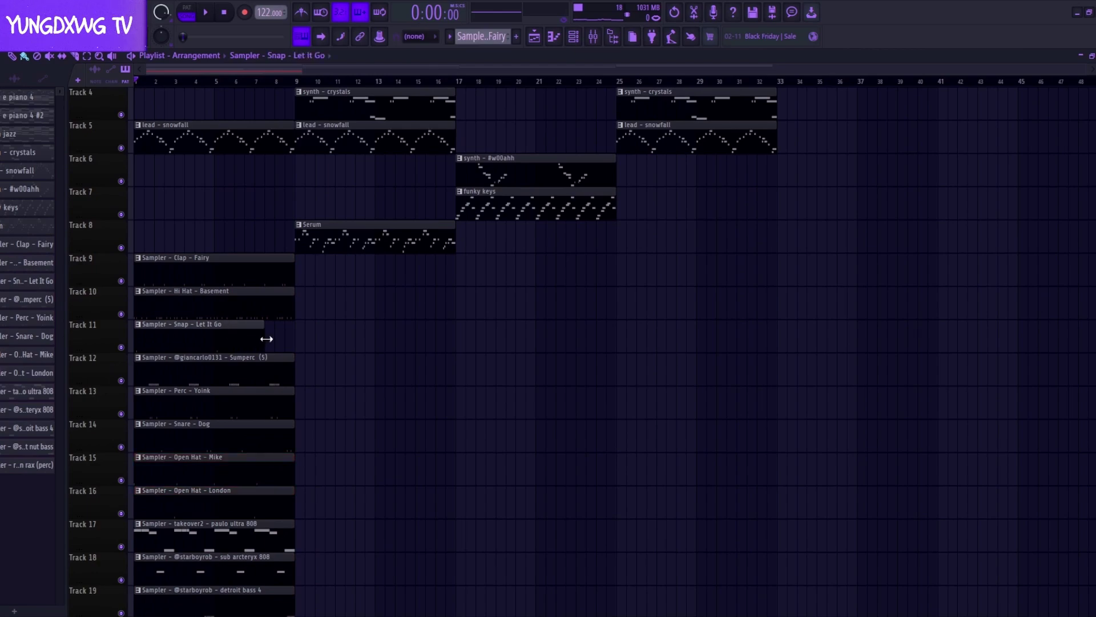
scroll(385, 455, down, 4)
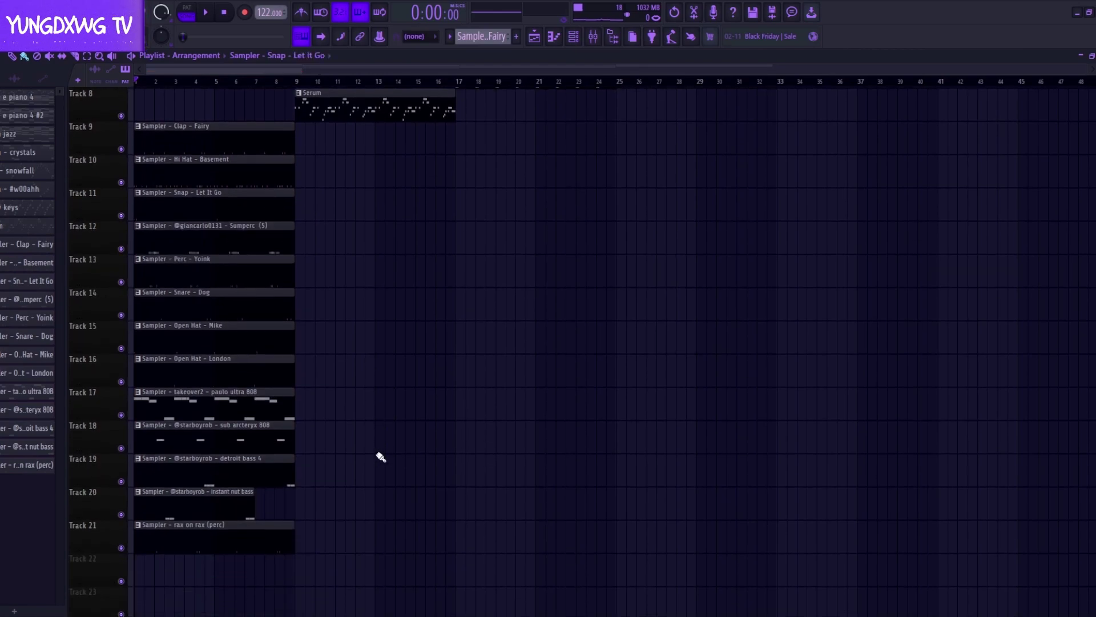
drag(254, 489, 279, 491)
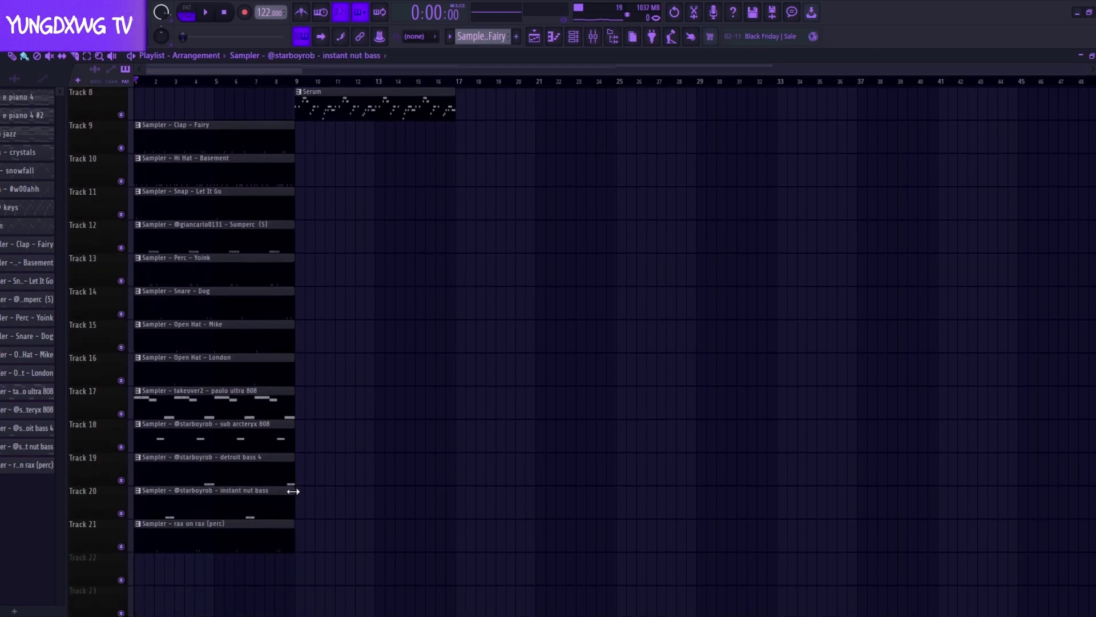
Select the split Sampler clips on Tracks 9 to 21 and duplicate them three times to fill the arrangement up to bar 33.
drag(354, 583, 173, 121)
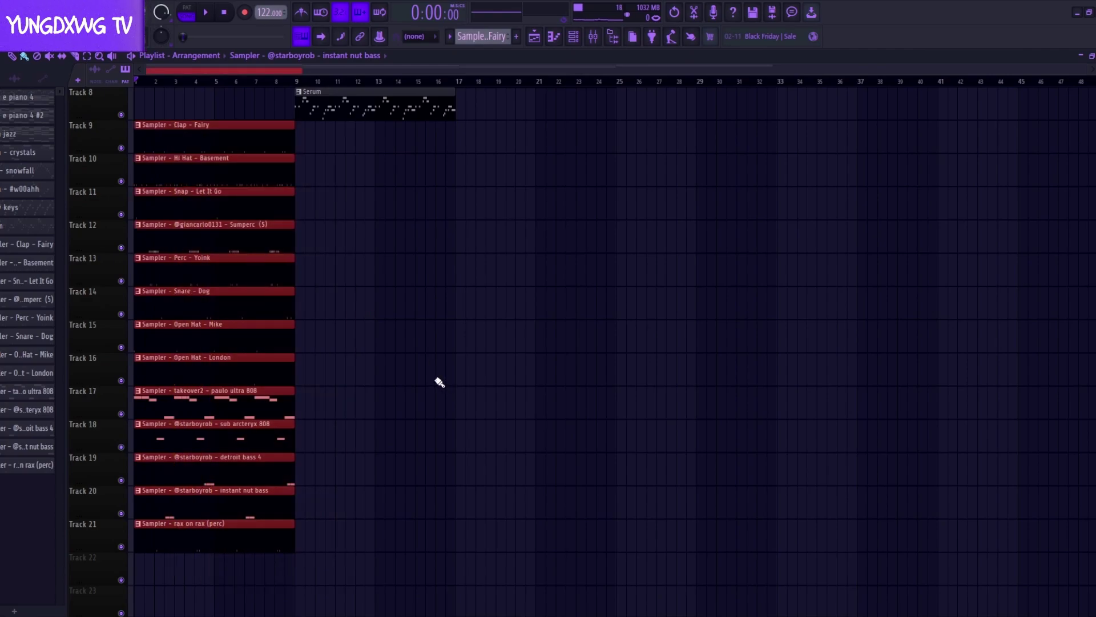
key(ctrl+b)
key(ctrl+b)
key(ctrl+b)
scroll(732, 460, up, 6)
scroll(732, 460, down, 7)
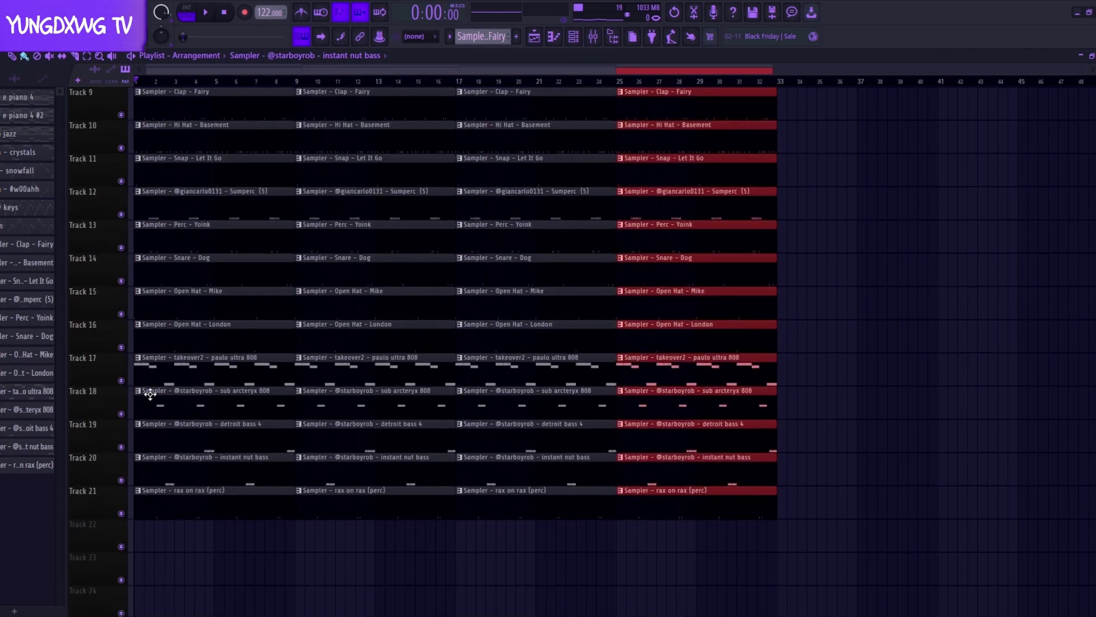
scroll(568, 421, up, 5)
scroll(582, 425, down, 4)
scroll(598, 421, up, 2)
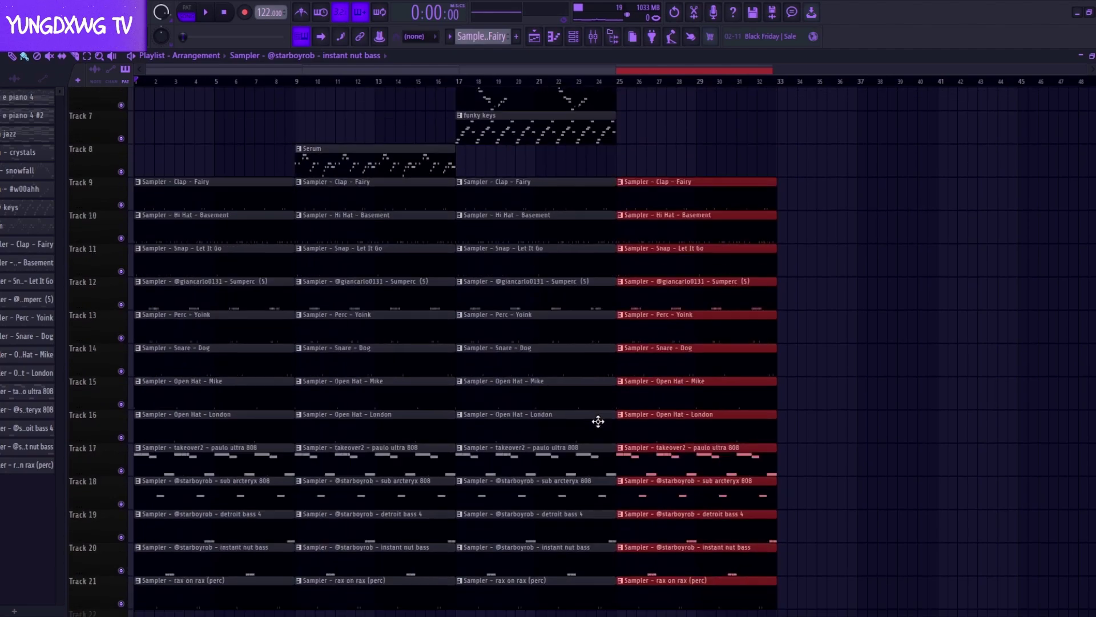
Copy the whole 32-bar arrangement to start again at bar 41, and play back the end of the first section.
scroll(598, 421, down, 4)
mouse_move(762, 518)
mouse_down()
mouse_move(631, 287)
mouse_move(140, 91)
mouse_move(754, 140)
mouse_move(895, 108)
mouse_move(903, 77)
mouse_move(966, 79)
mouse_up()
click(749, 81)
key(space)
scroll(825, 169, down, 2)
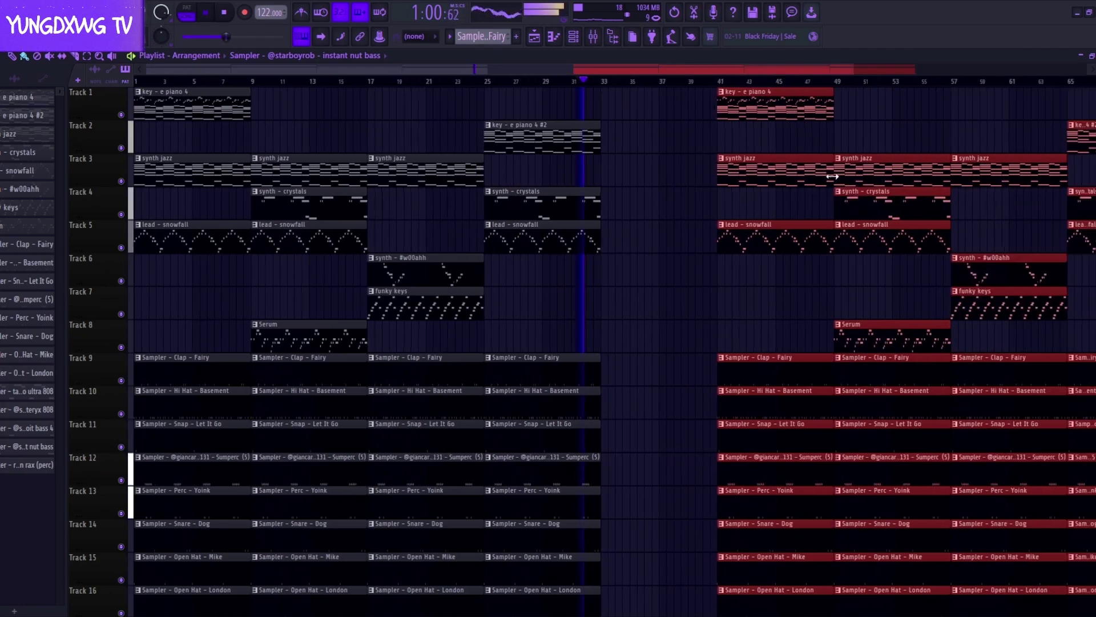
Copy the key - e piano 4 #2, synth - crystals and lead - snowfall clips from bar 25 to bar 33, and play from there.
click(525, 127)
shift+drag(552, 124, 667, 128)
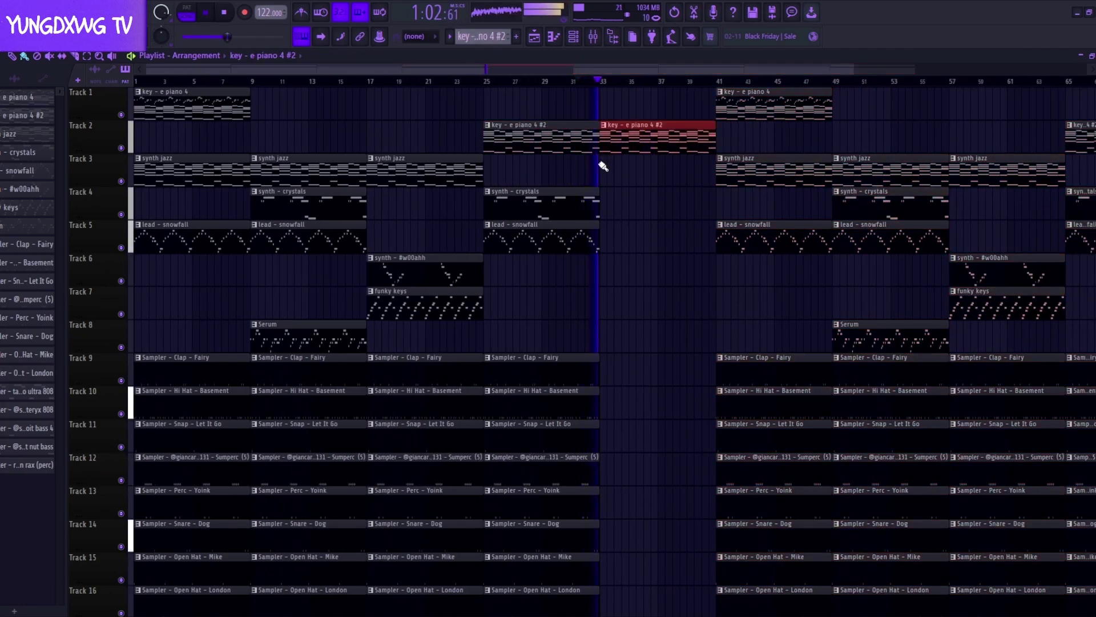
shift+drag(590, 200, 699, 207)
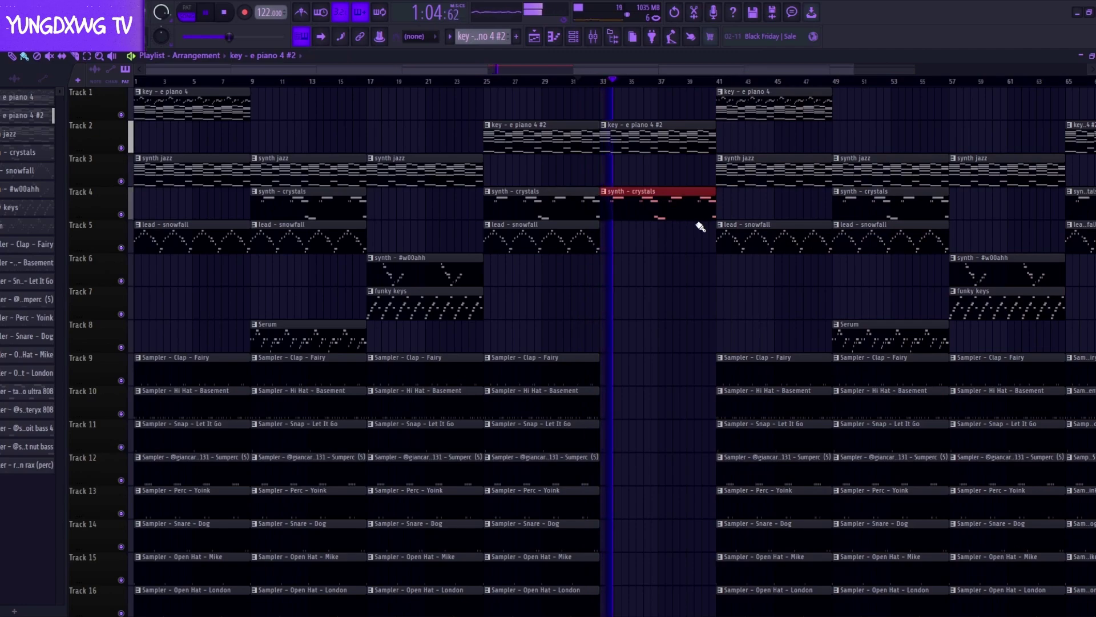
shift+drag(547, 239, 664, 240)
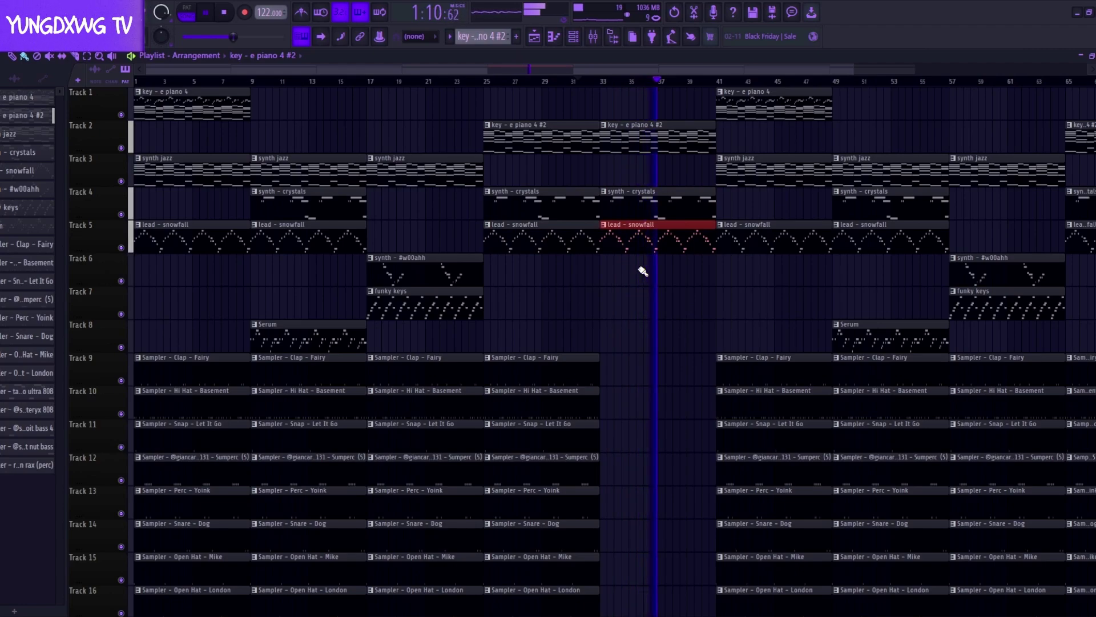
click(718, 83)
click(602, 84)
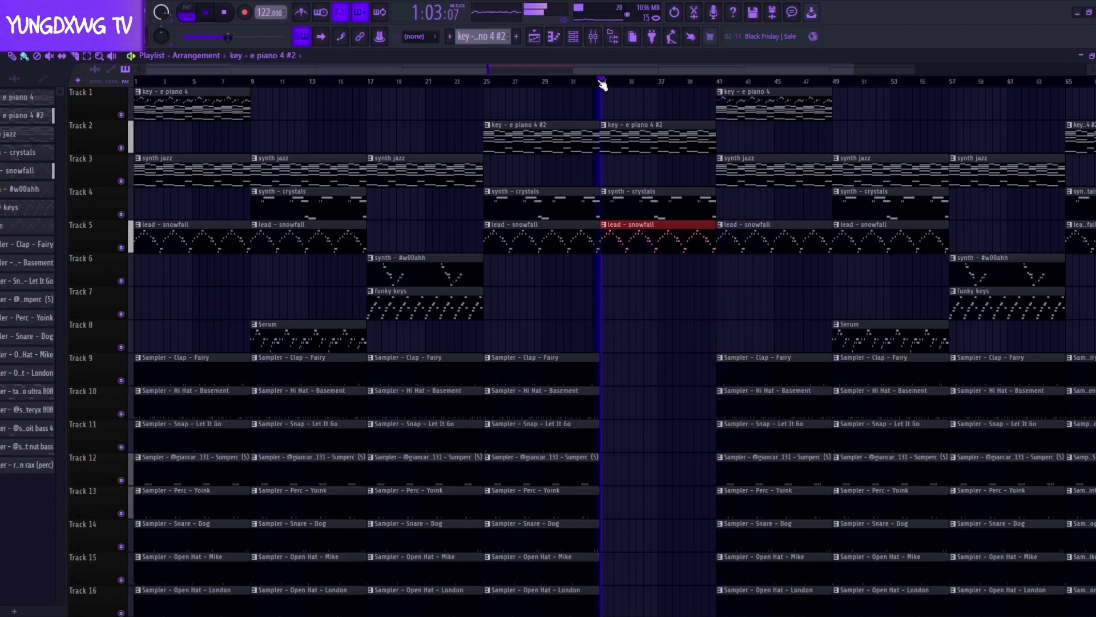
Create an automation clip for the on/off switch of Fruity Parametric EQ 2 on the key - e piano 4 mixer track.
scroll(651, 328, down, 2)
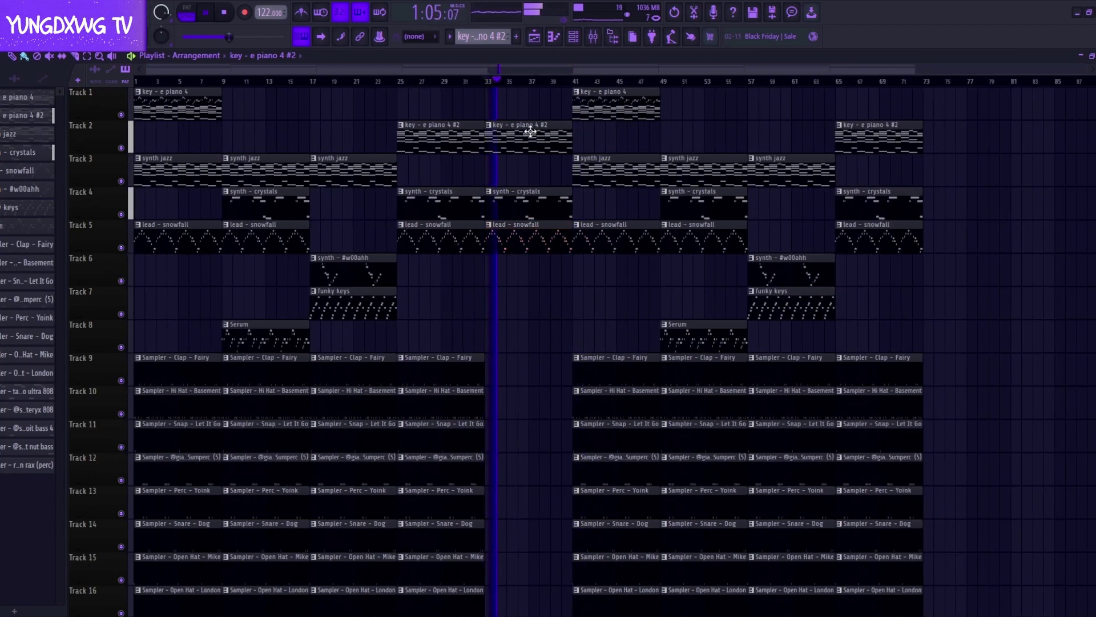
click(594, 36)
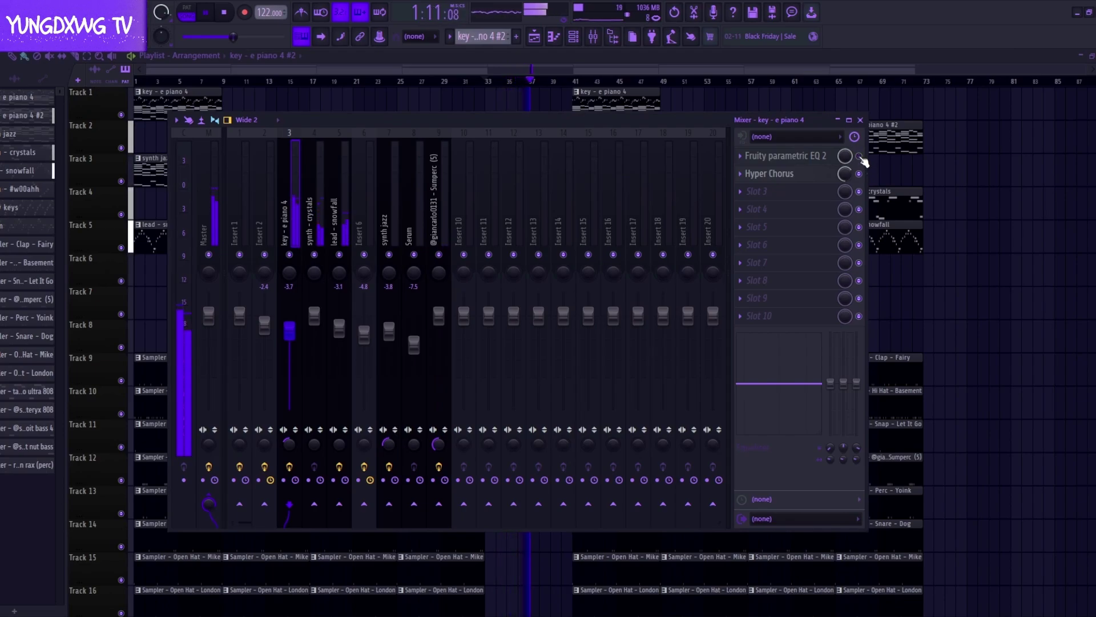
key(space)
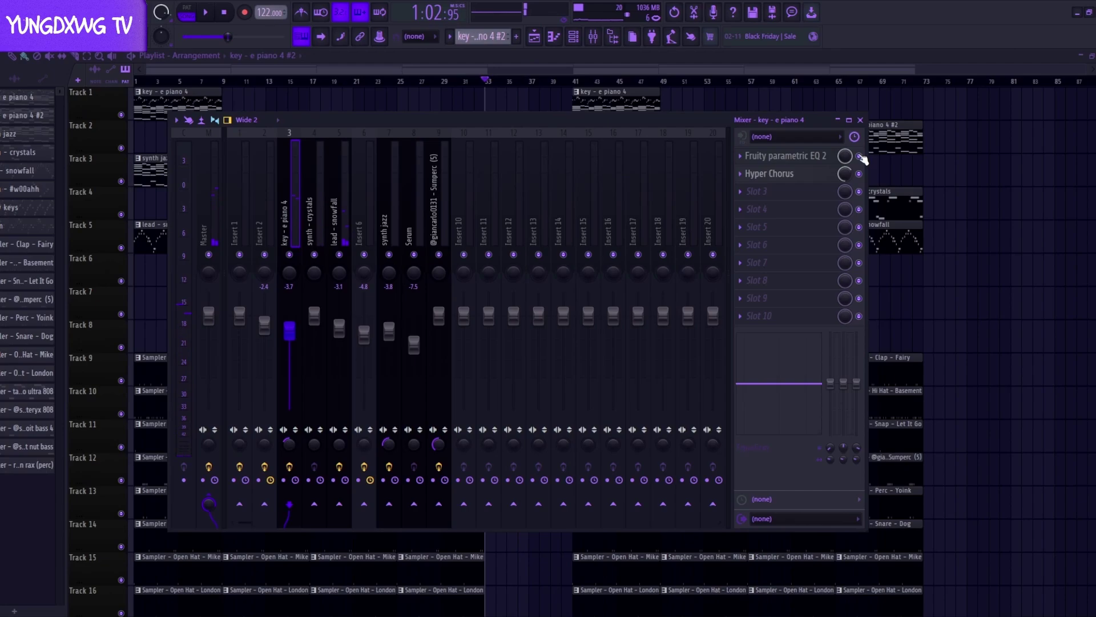
right_click(862, 159)
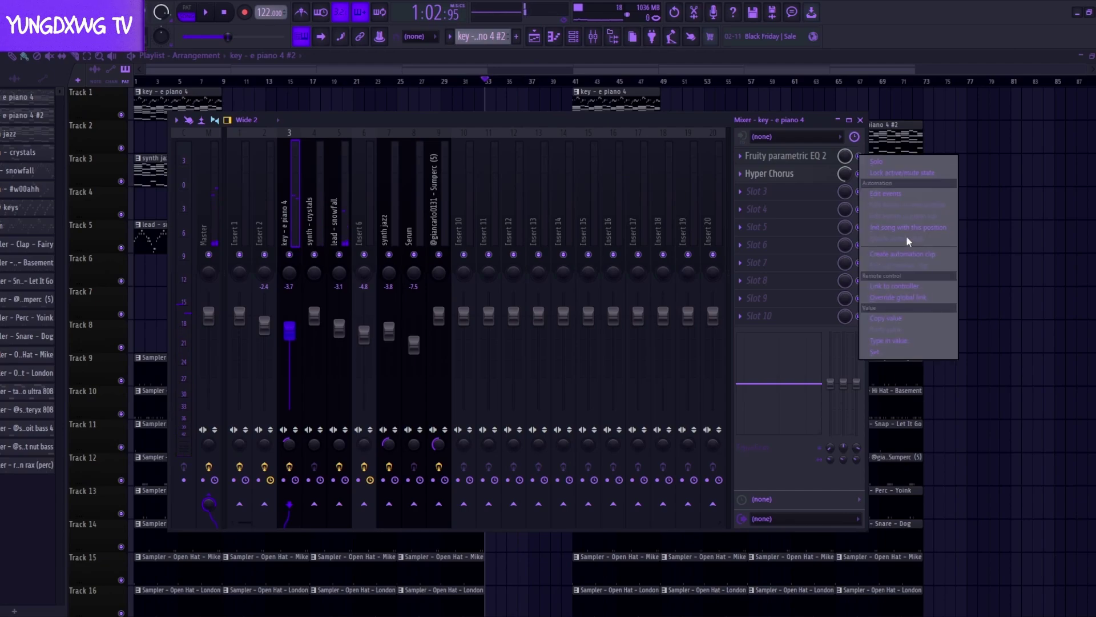
click(891, 246)
Shape the Param. EQ 2 mute automation on Track 22 to stay low from bar 33 to bar 41 and high from there on.
scroll(530, 388, down, 3)
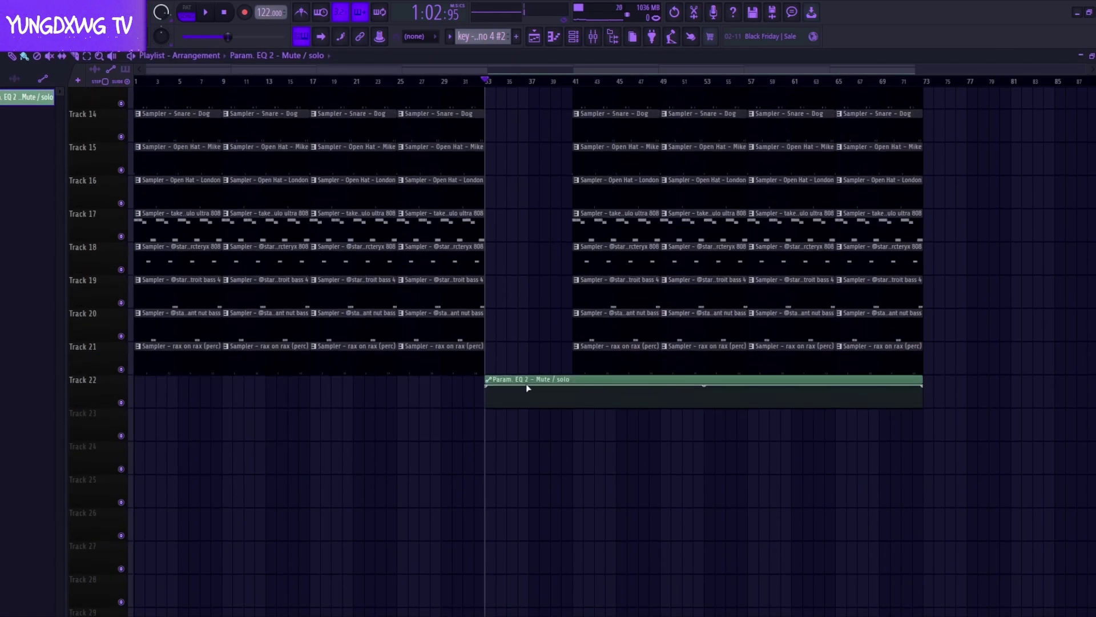
scroll(498, 387, up, 3)
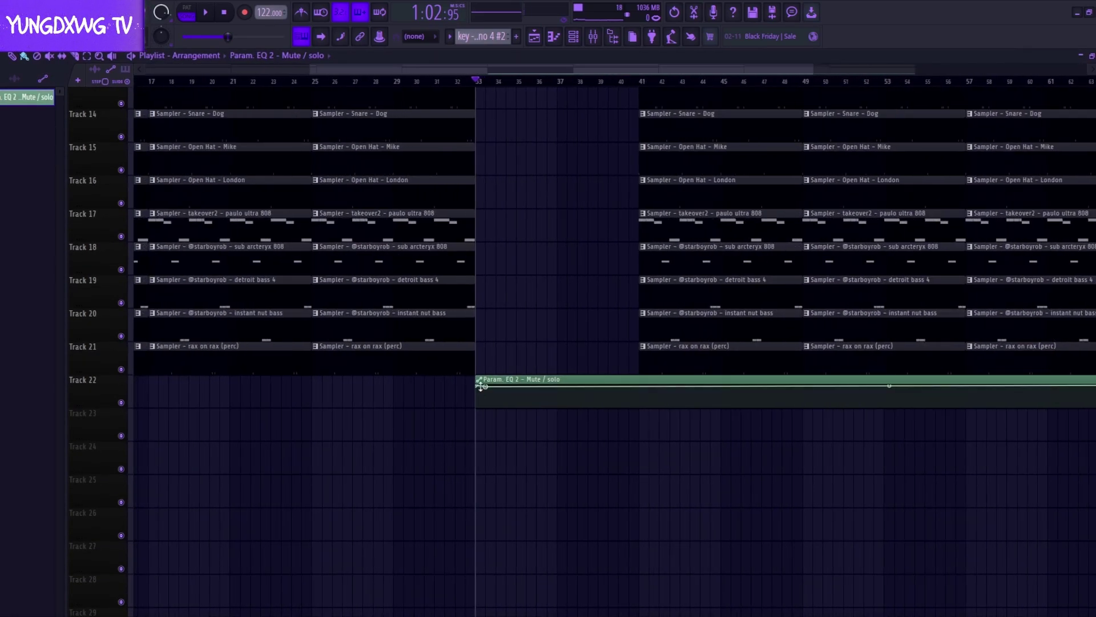
drag(478, 386, 474, 416)
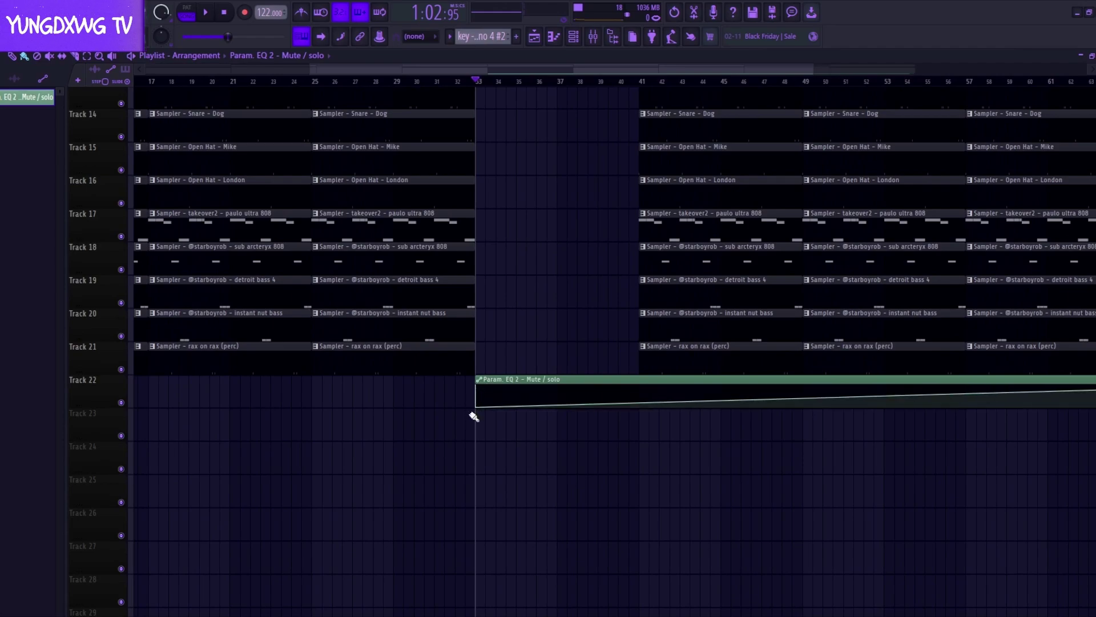
right_click(620, 400)
right_click(647, 398)
drag(648, 399, 651, 421)
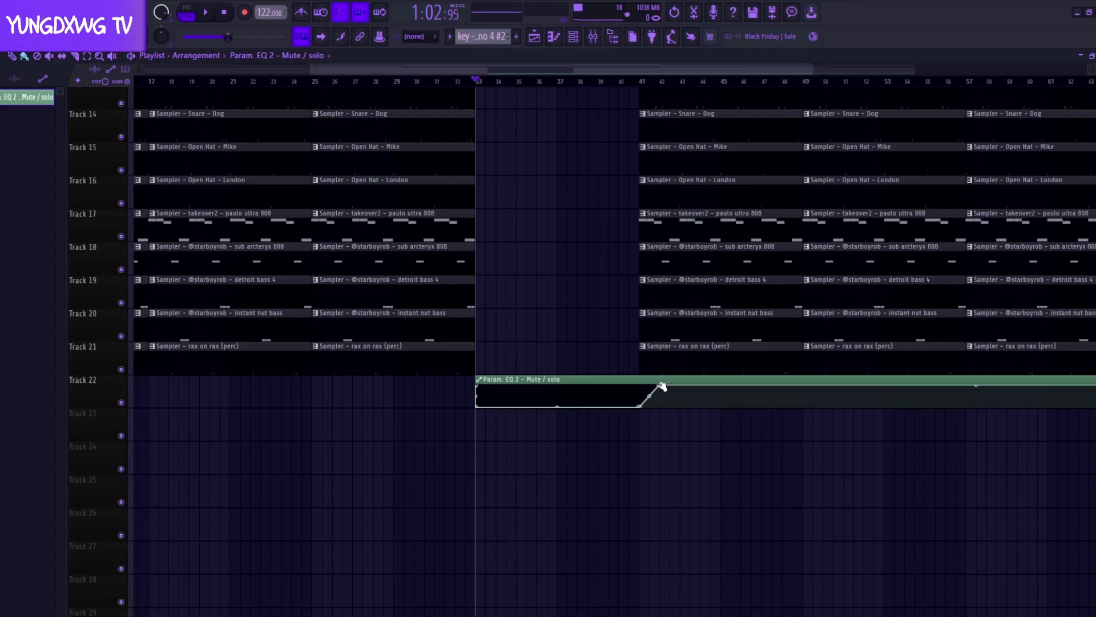
scroll(482, 447, down, 3)
Play the breakdown from bar 33 to hear the EQ automation, and stop playback.
key(space)
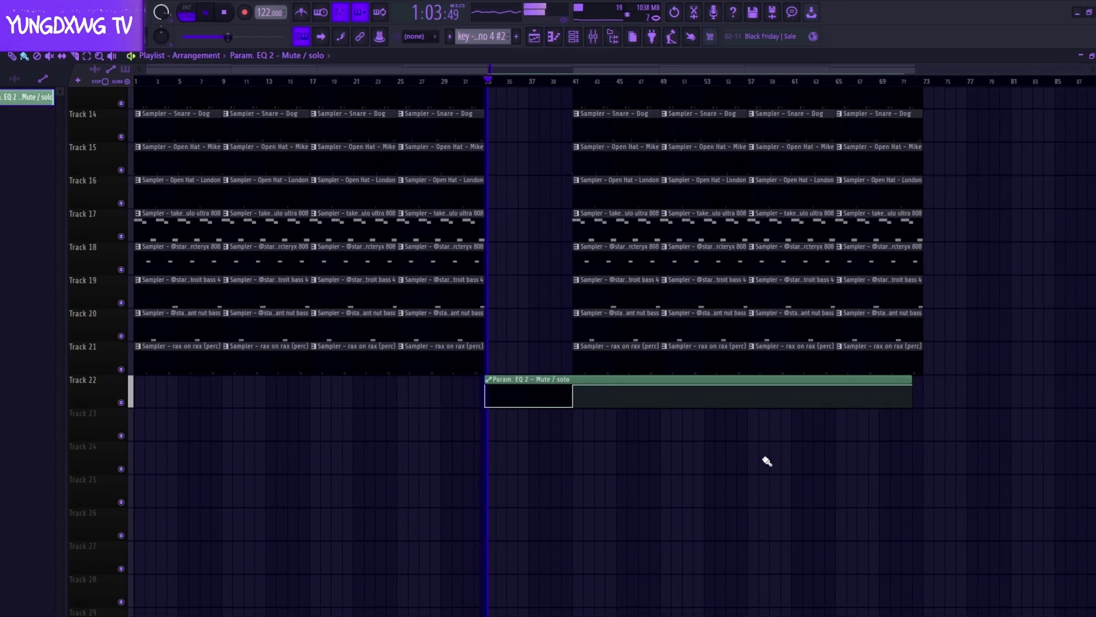
scroll(521, 245, up, 7)
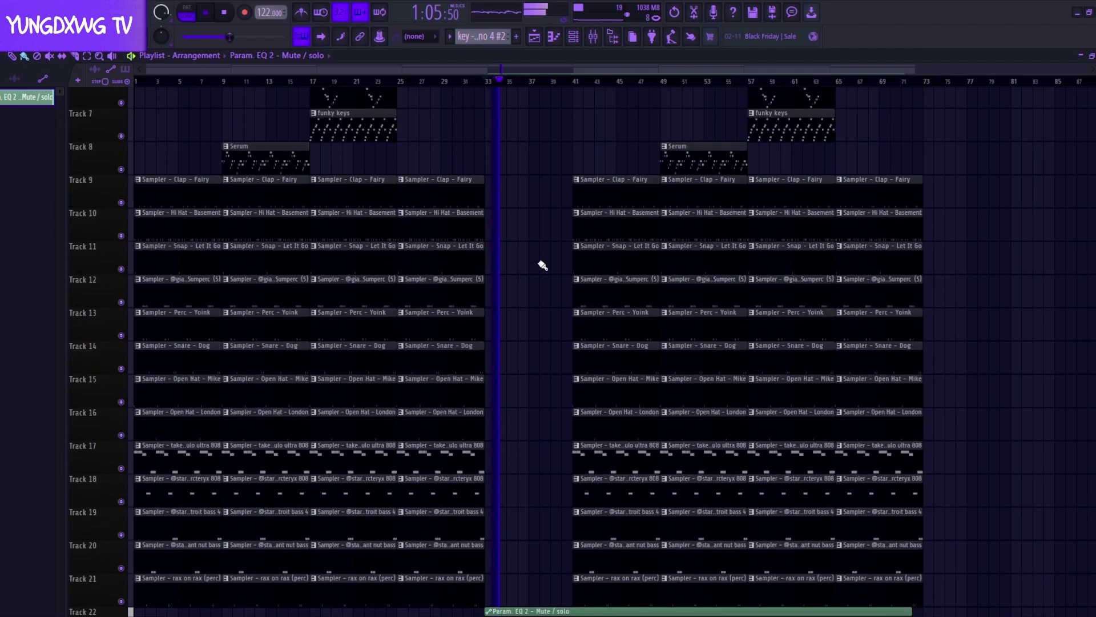
scroll(544, 268, down, 6)
scroll(513, 345, up, 7)
key(space)
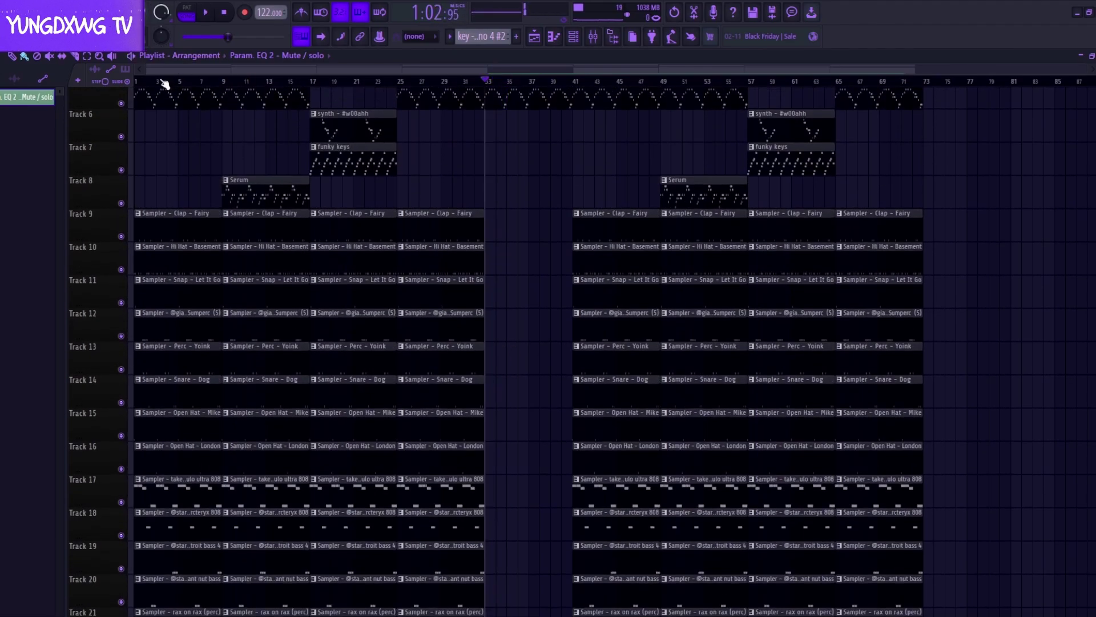
Play the arrangement from bar 1, soloing Track 5, Track 3 and Track 1 in turn.
click(137, 82)
key(space)
right_click(120, 102)
scroll(123, 114, up, 4)
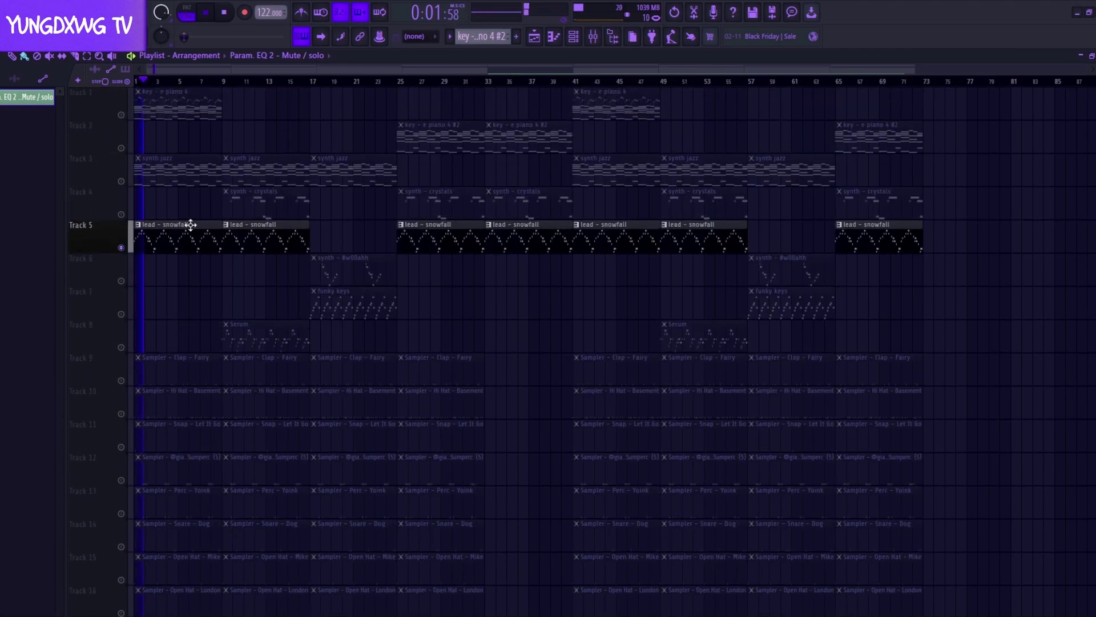
right_click(122, 181)
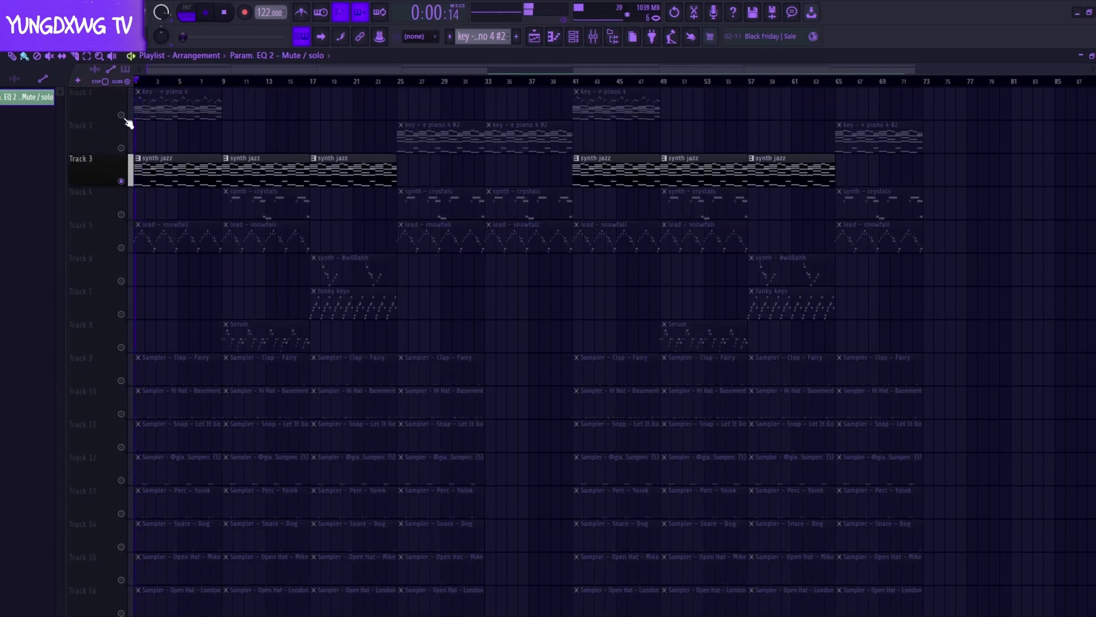
right_click(121, 115)
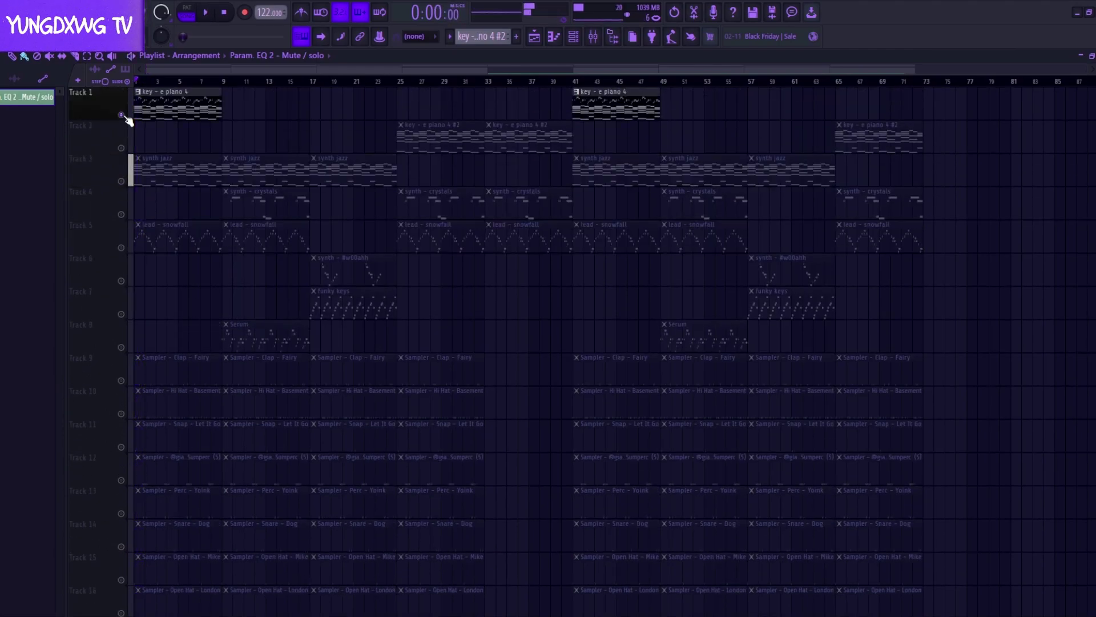
Check the Fruity Parametric EQ 2 curve on the key - e piano 4 mixer track, and end the solo on Track 1.
click(595, 37)
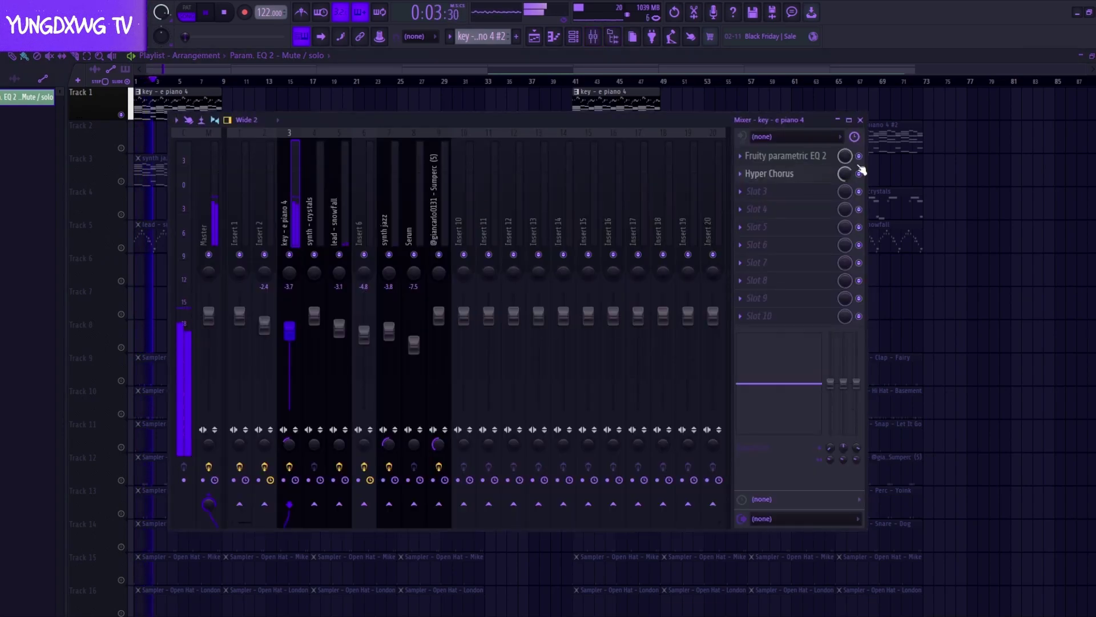
click(788, 158)
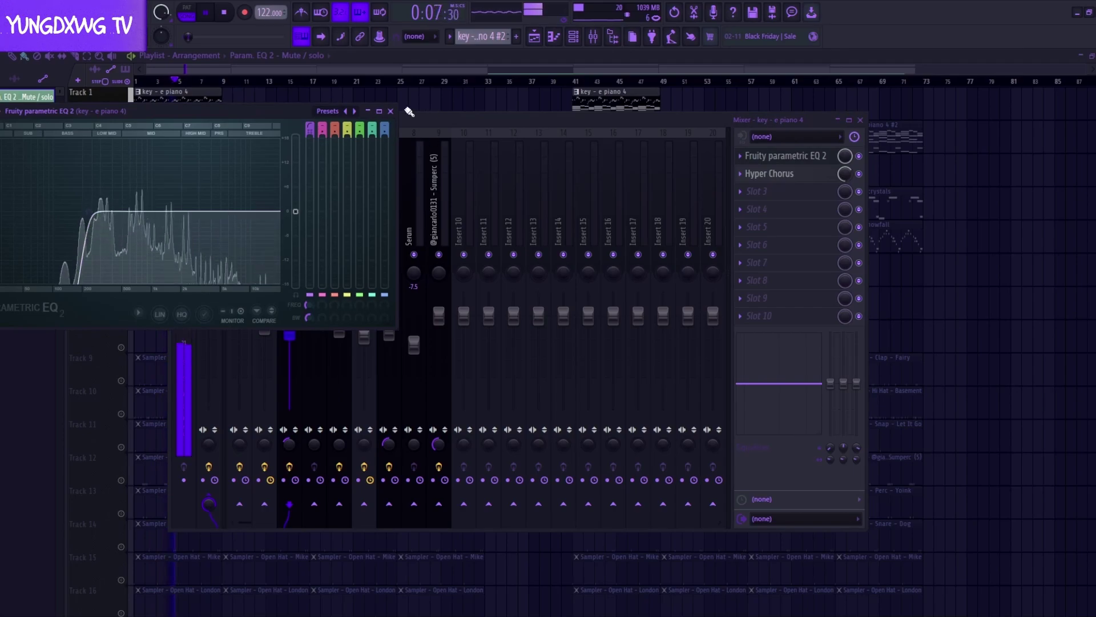
click(391, 111)
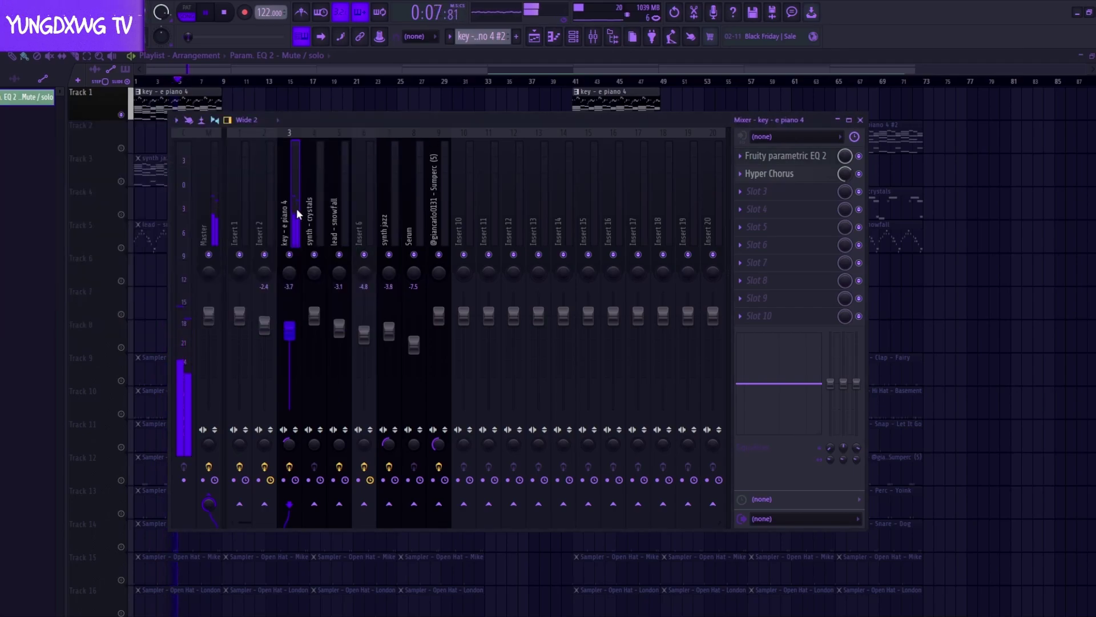
right_click(122, 114)
right_click(122, 115)
right_click(122, 115)
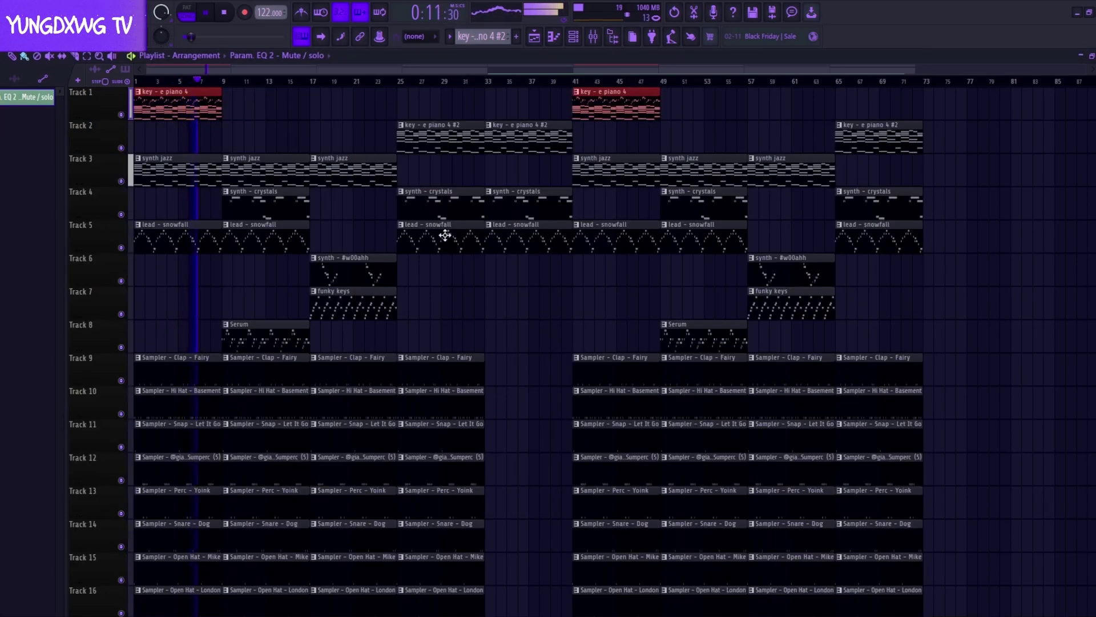
Select all clips on Tracks 18 to 22 and shift them down by one track to free up Track 18.
scroll(532, 347, down, 5)
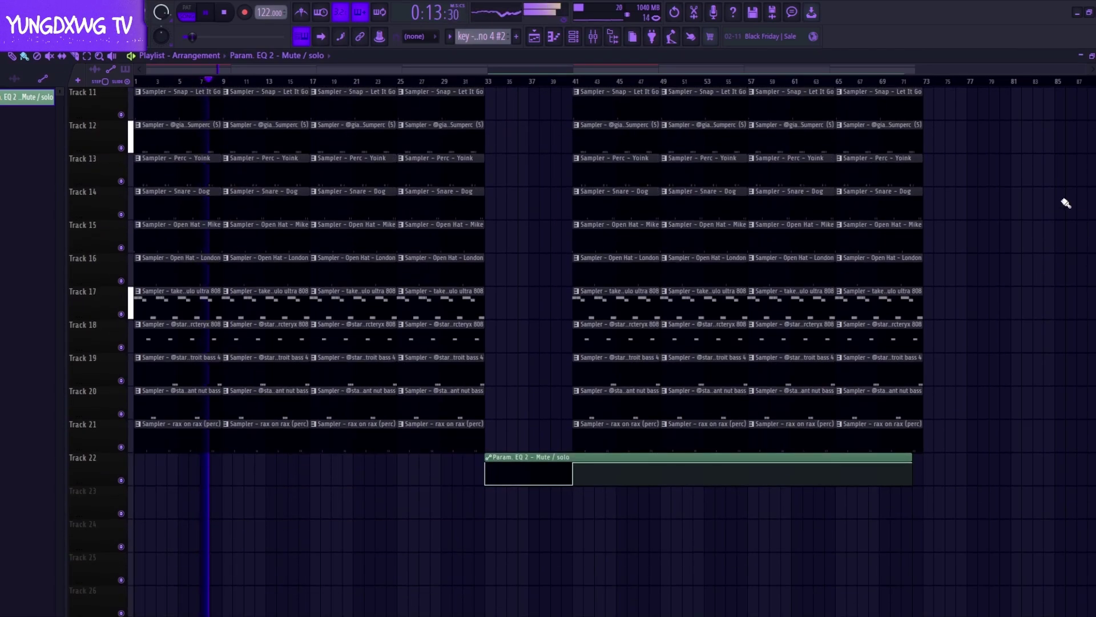
drag(1092, 83, 1091, 100)
scroll(1028, 267, up, 5)
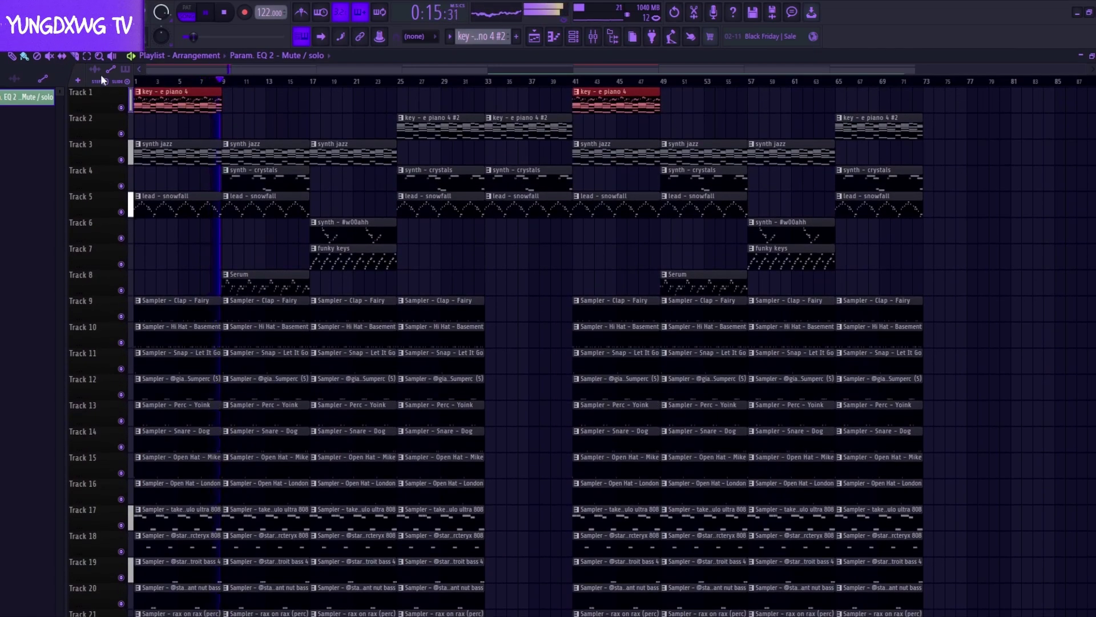
scroll(532, 314, down, 2)
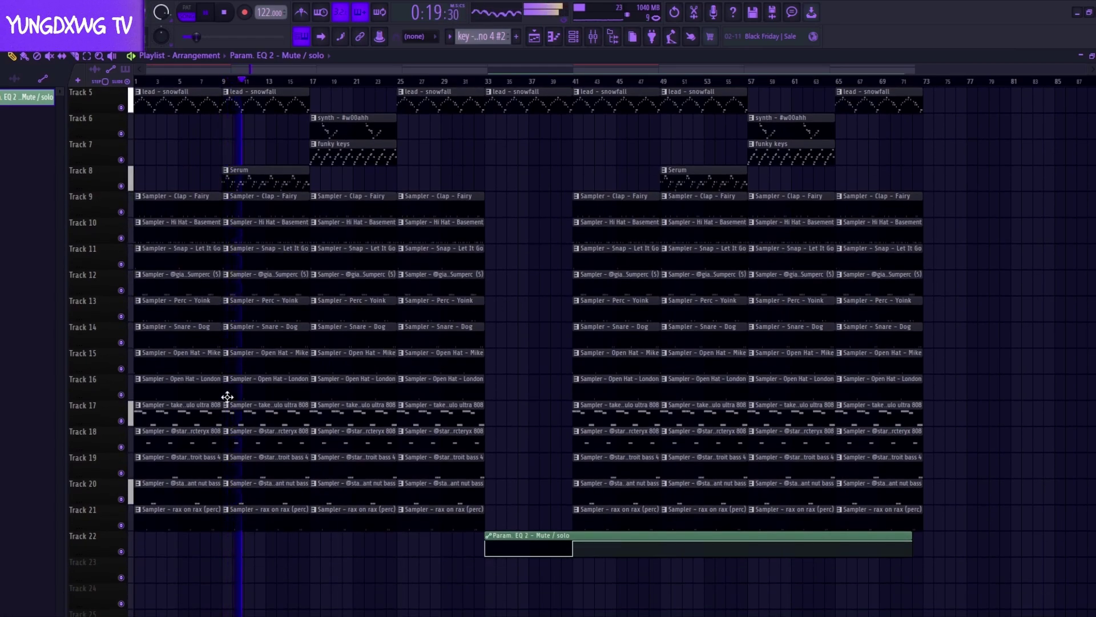
scroll(95, 458, up, 3)
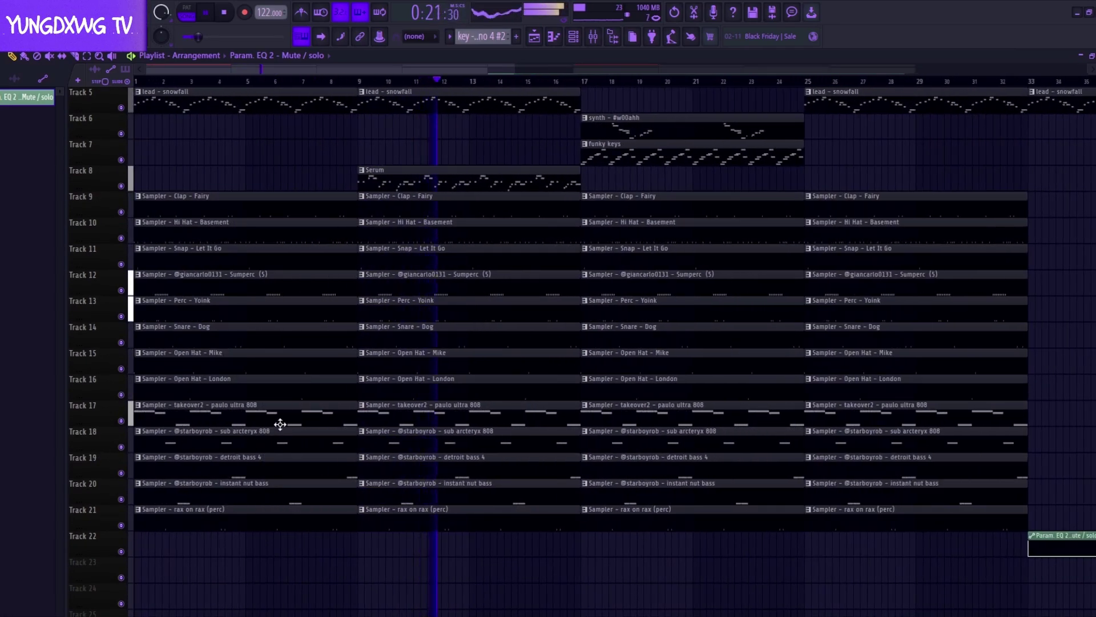
scroll(229, 429, down, 3)
scroll(217, 430, down, 2)
drag(1028, 502, 89, 344)
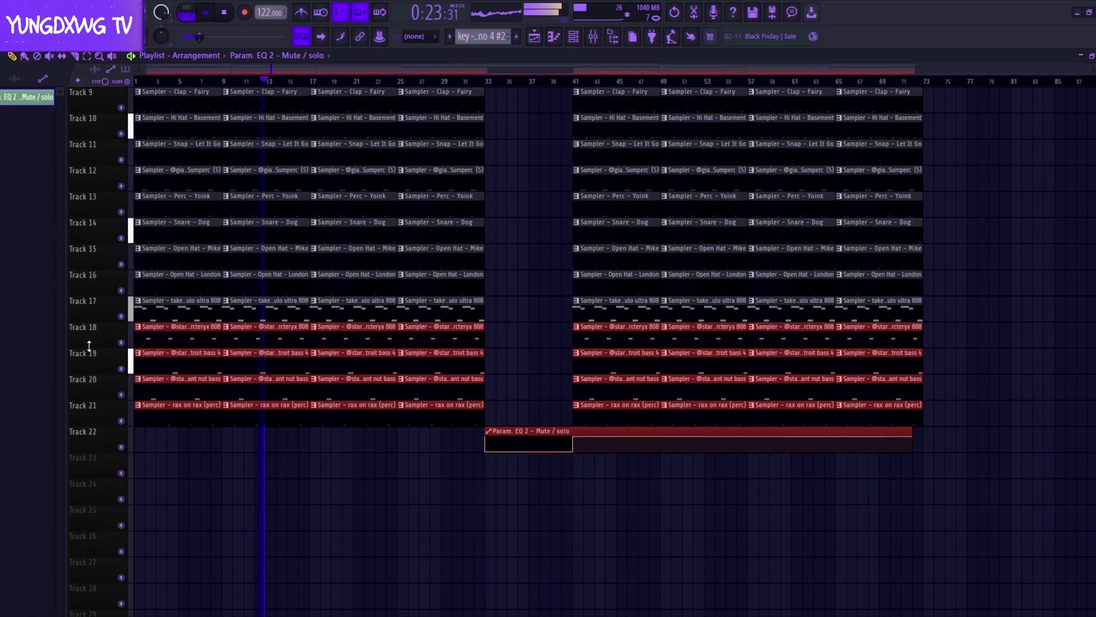
key(shift+Down)
key(shift+Down)
key(shift+Up)
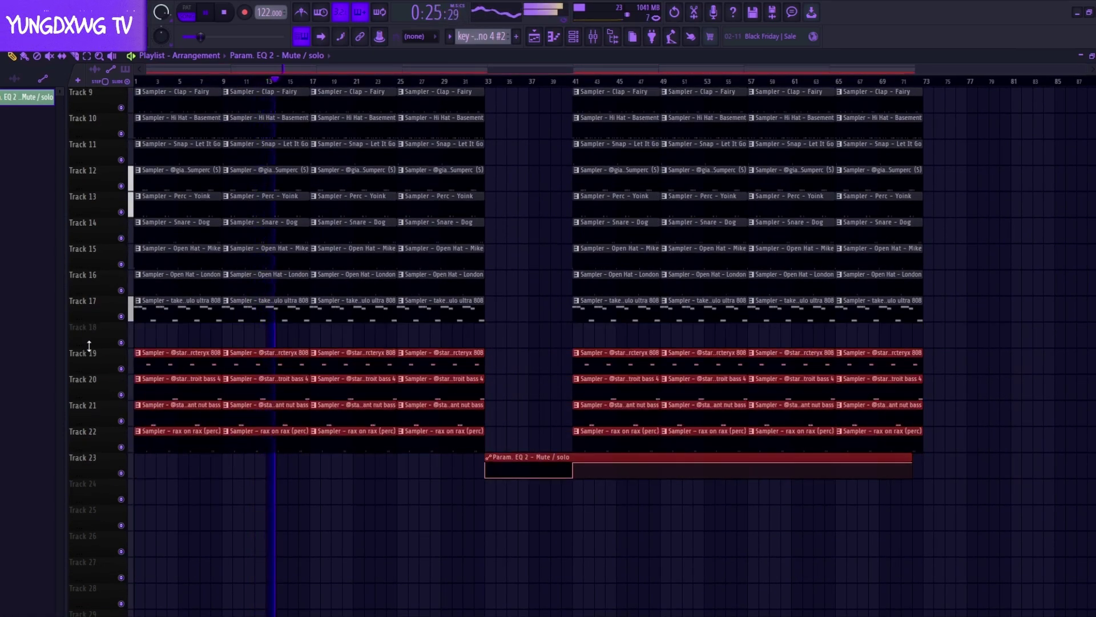
Move the takeover2 - paulo ultra 808 clip at bar 17 down to Track 18 and make it unique.
drag(367, 307, 367, 340)
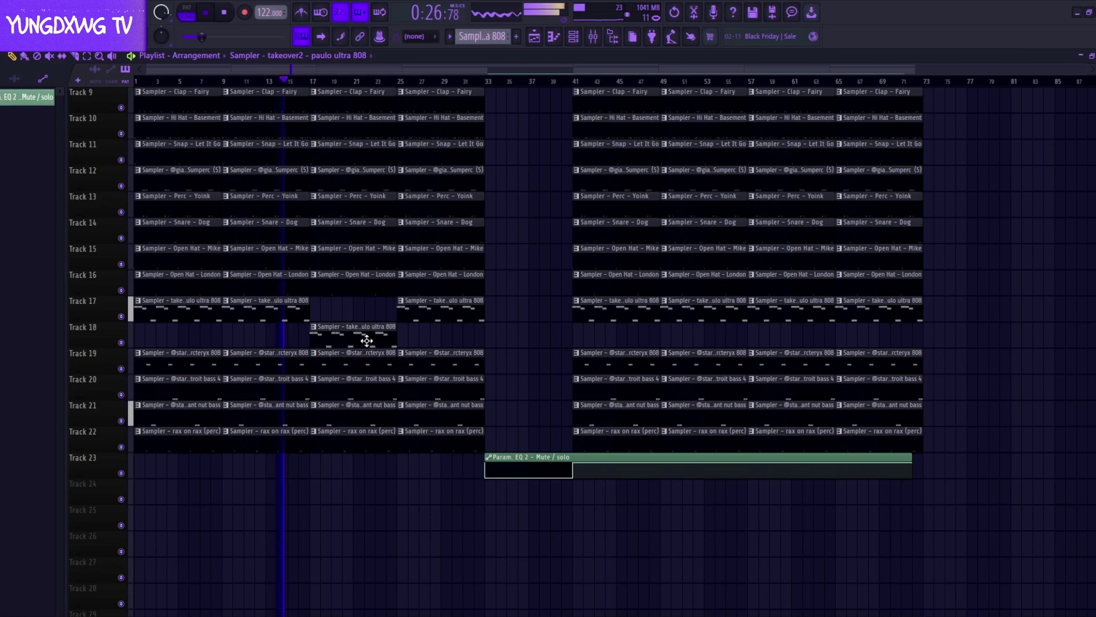
click(314, 329)
click(347, 430)
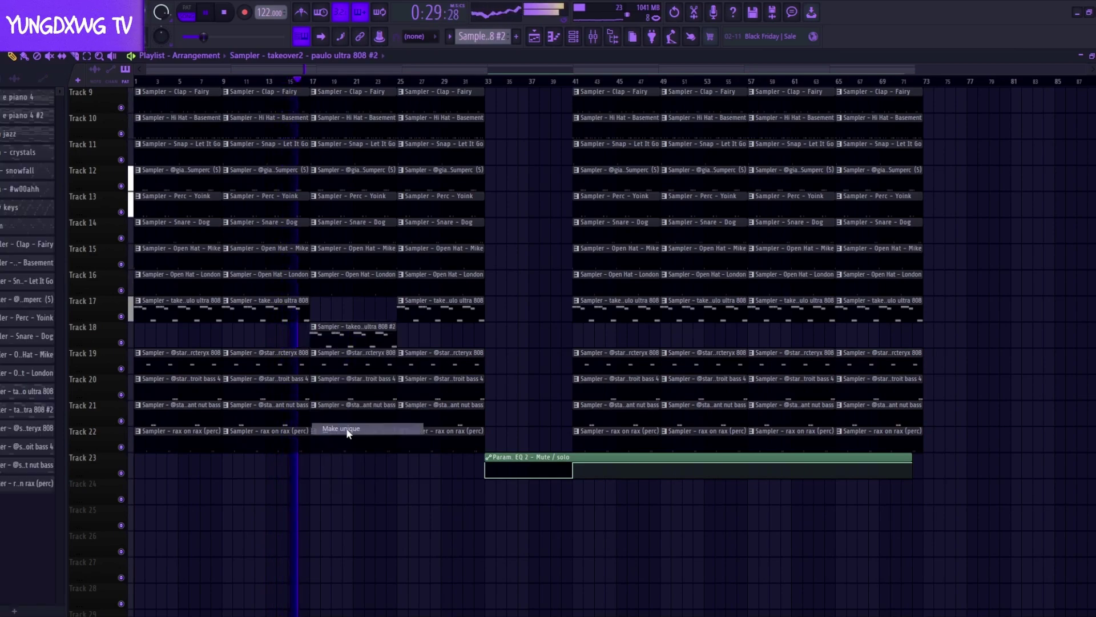
Clone the takeover2 - paulo ultra 808 channel in the channel rack.
click(573, 36)
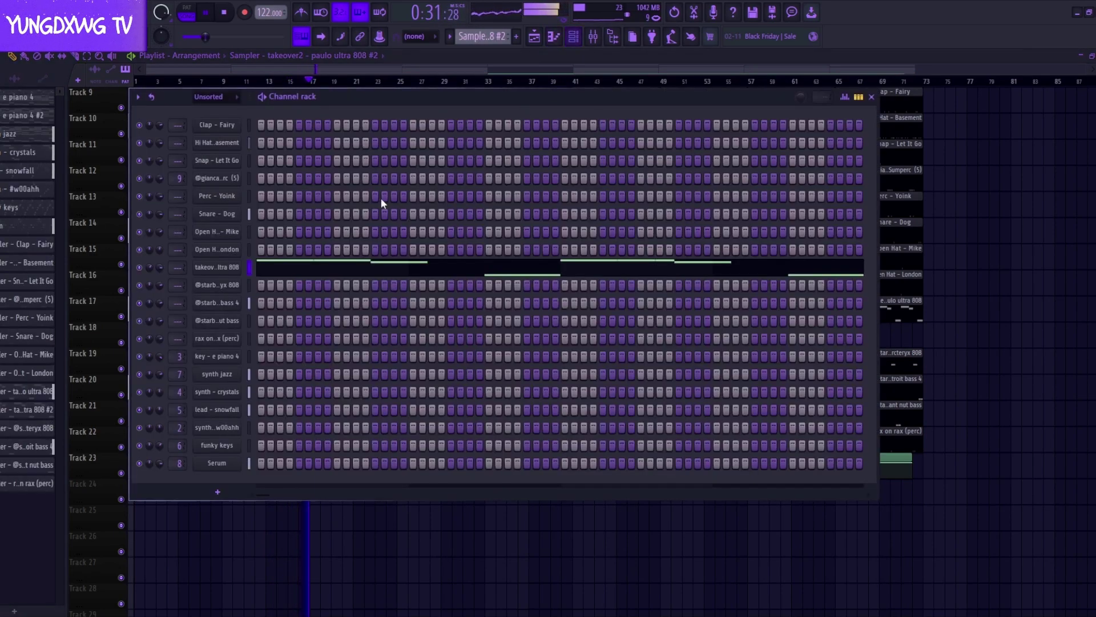
right_click(217, 267)
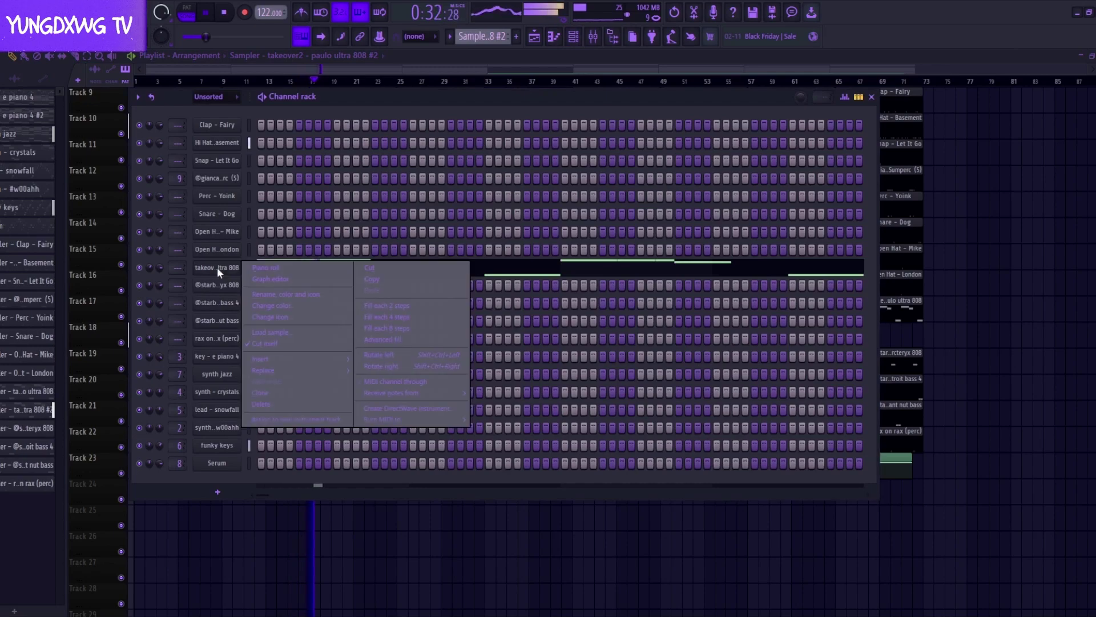
click(267, 391)
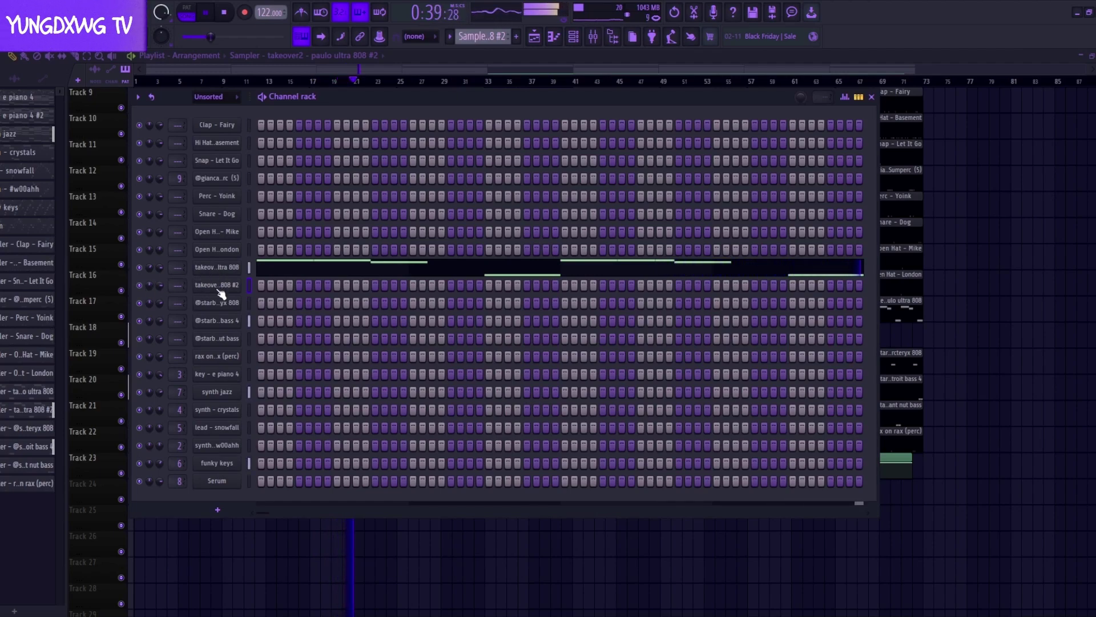
Cut the notes from the original takeover2 - paulo ultra 808 channel in the unique #2 pattern.
click(250, 267)
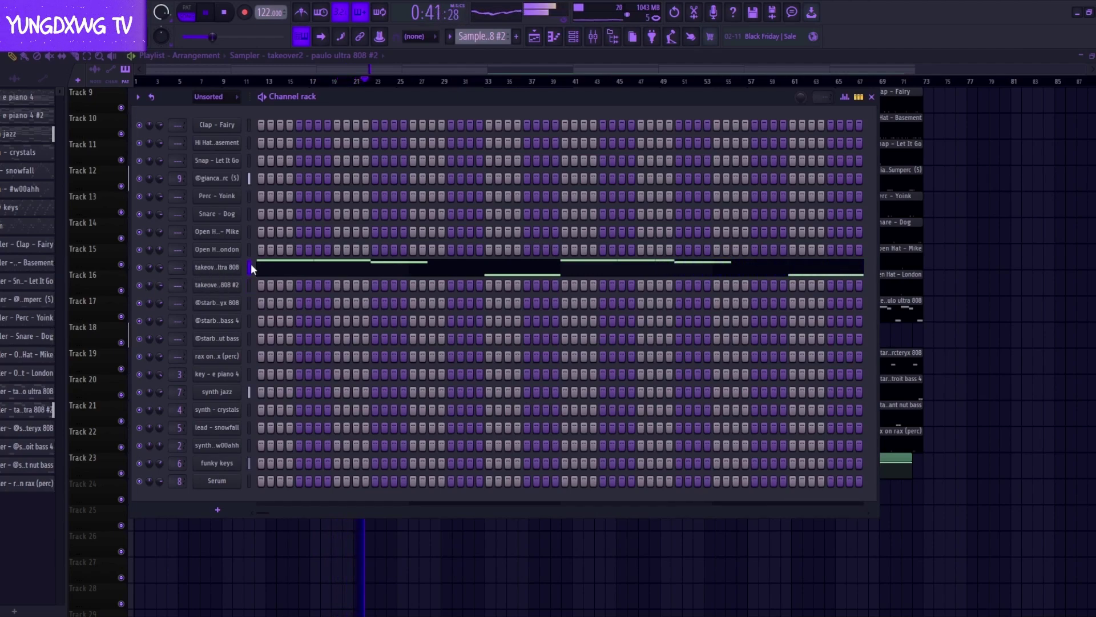
key(ctrl+x)
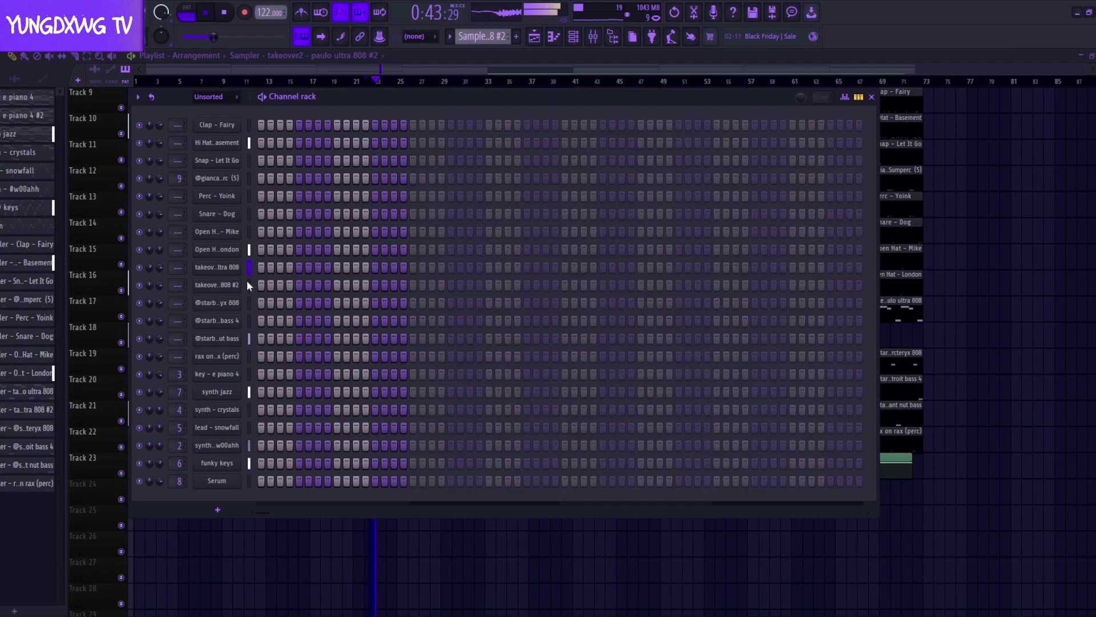
Paste the bass notes into the duplicated takeover2 - paulo ultra 808 #2 channel and check its sampler settings.
click(247, 284)
key(ctrl+v)
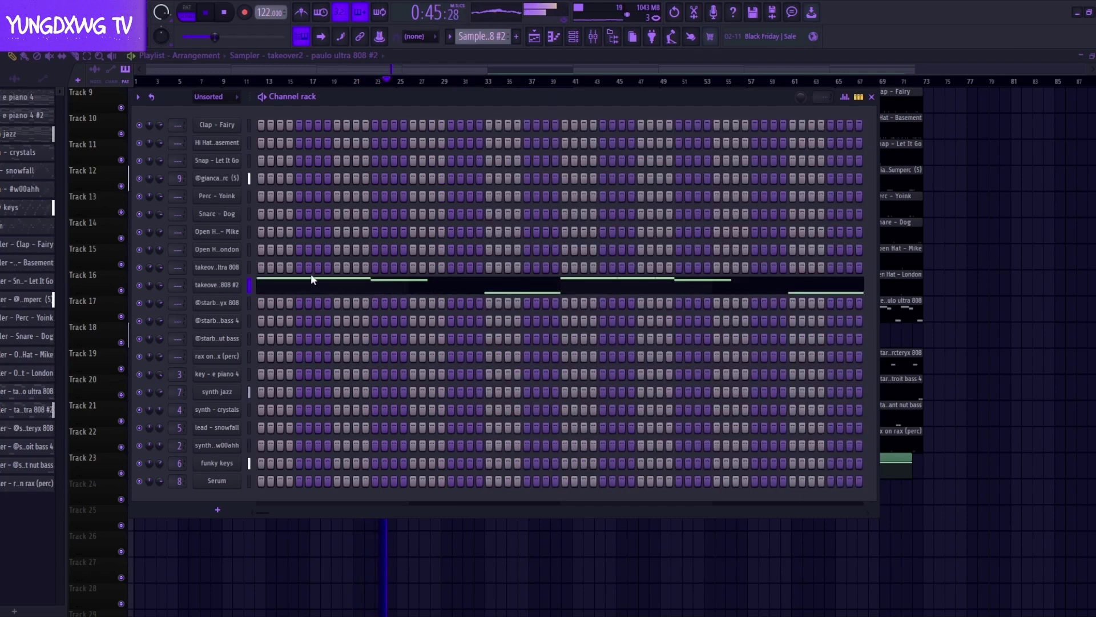
click(224, 286)
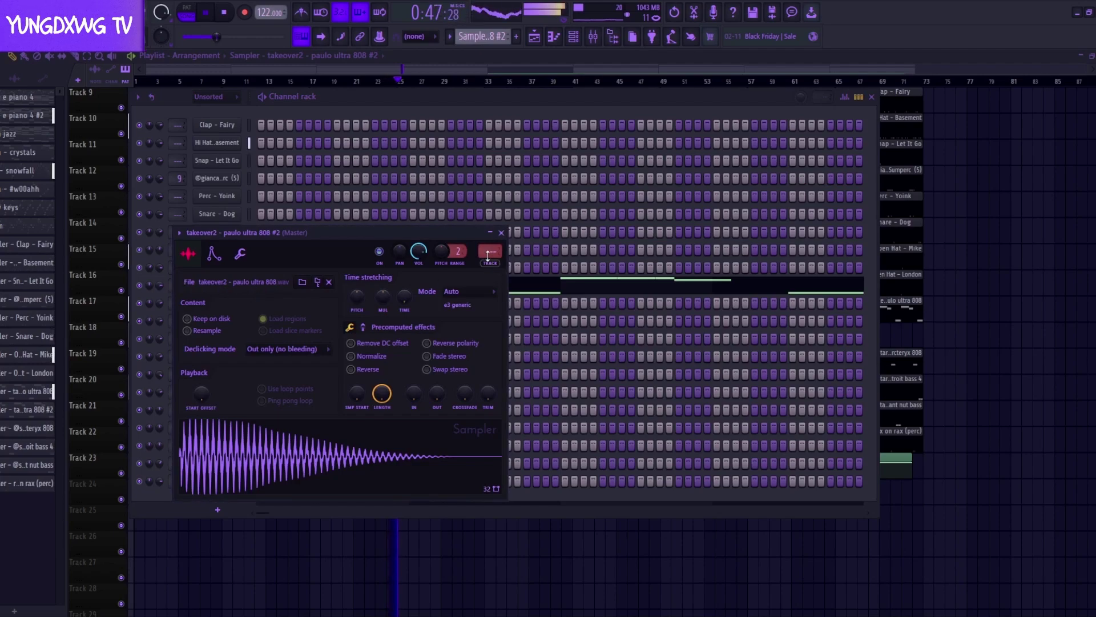
click(502, 233)
key(space)
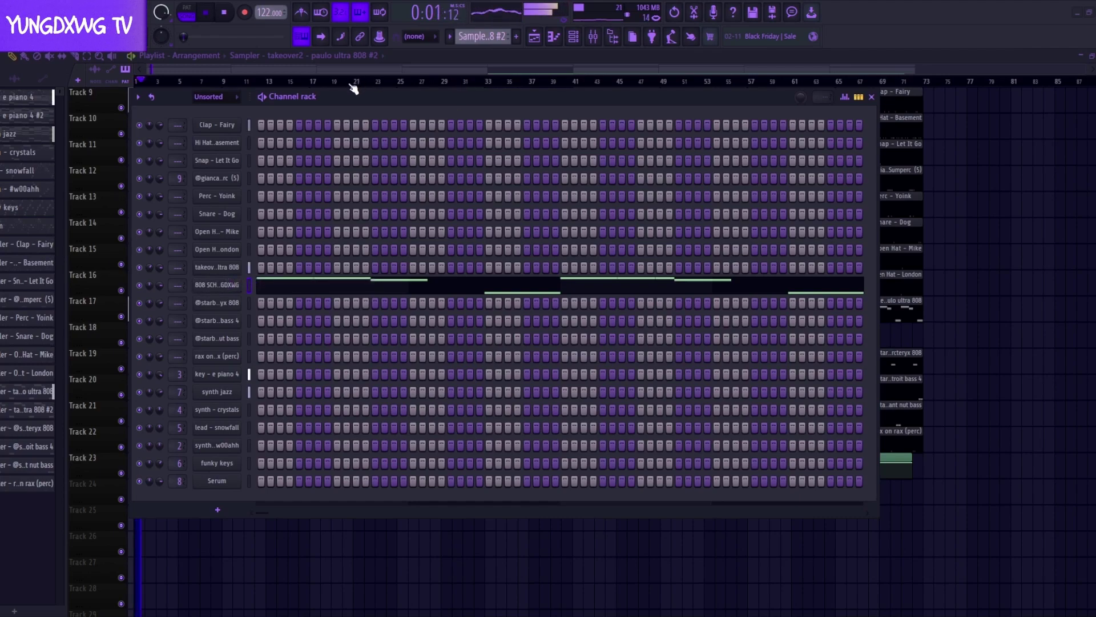
Play the arrangement around bar 17 and review the 808 SCHKOOBERT channel's sampler settings and notes.
click(355, 82)
click(309, 83)
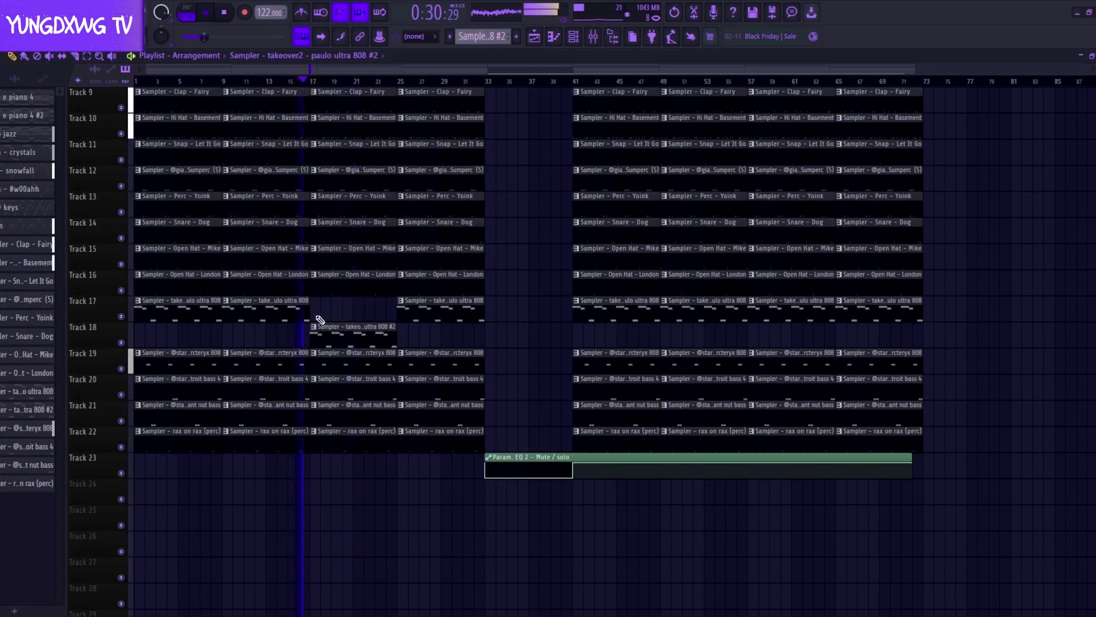
scroll(318, 325, up, 3)
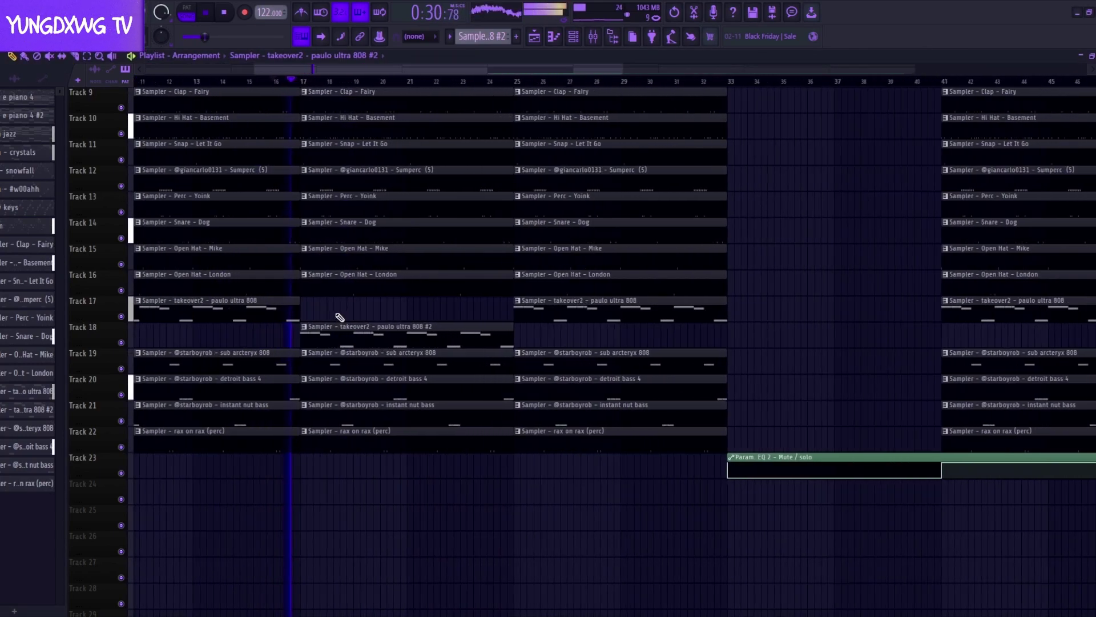
click(574, 36)
click(226, 289)
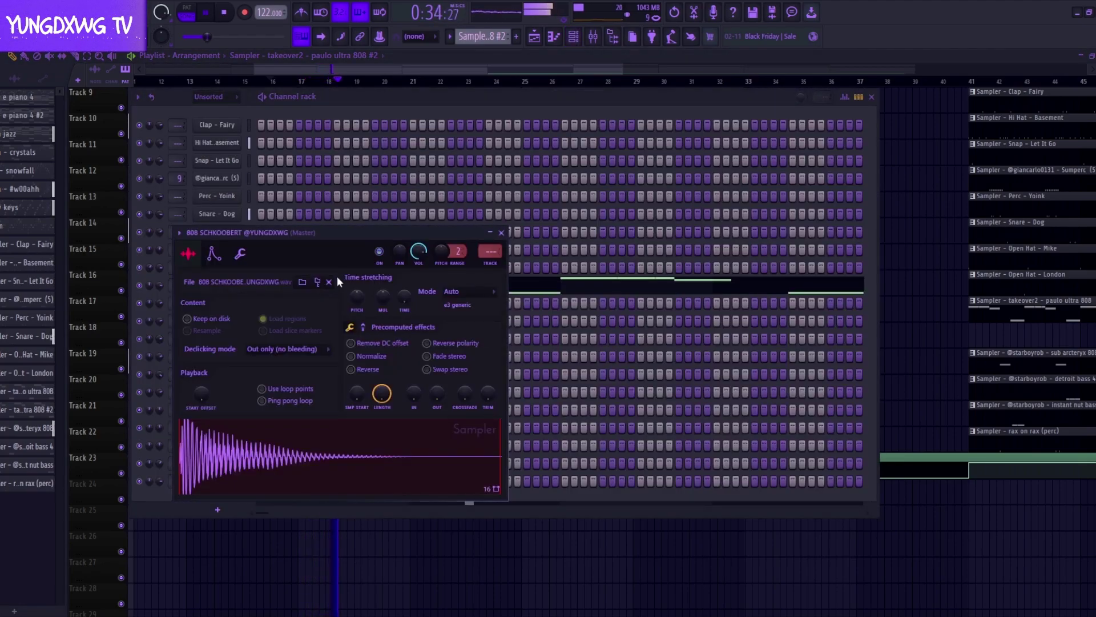
click(536, 291)
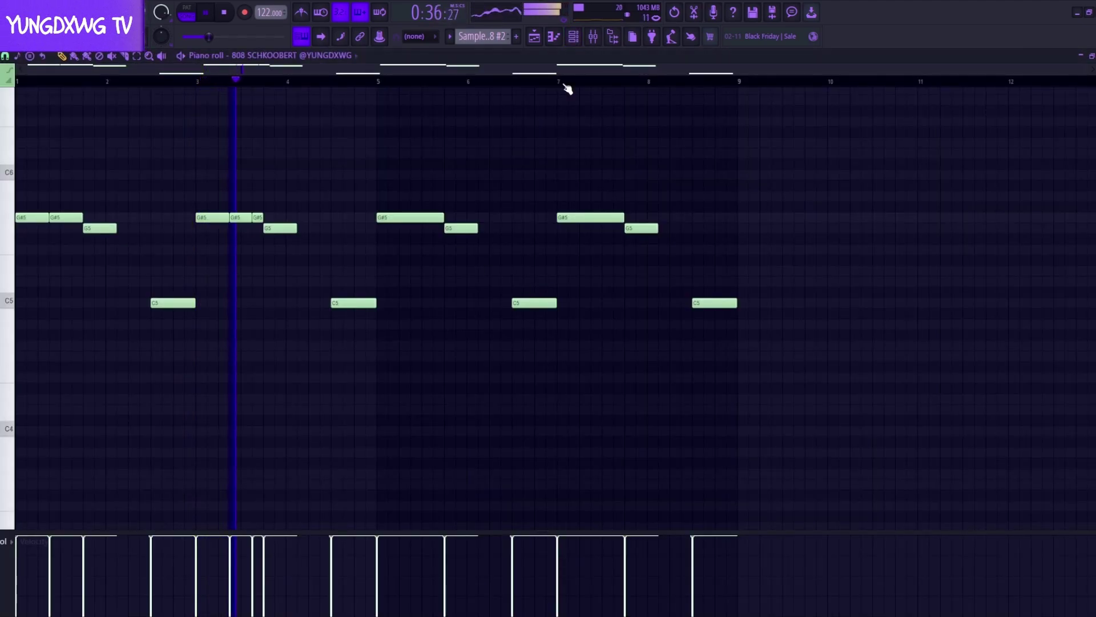
click(573, 36)
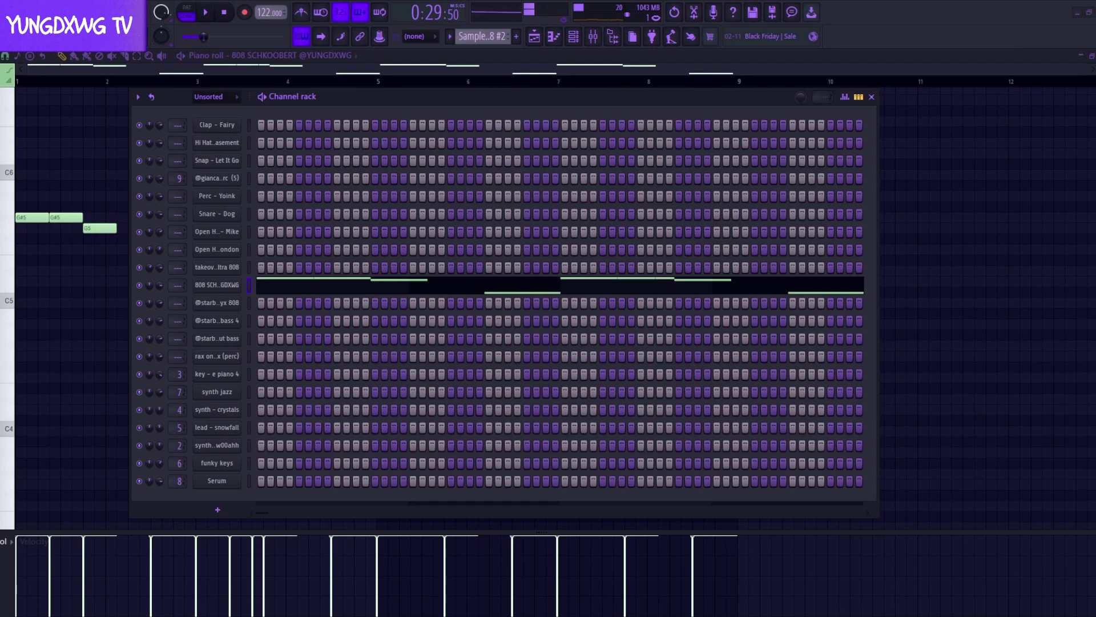
Try the 808 GAYLUSACS sample in the duplicated 808 channel and play the pattern from its start.
drag(1, 286, 244, 285)
click(20, 82)
key(space)
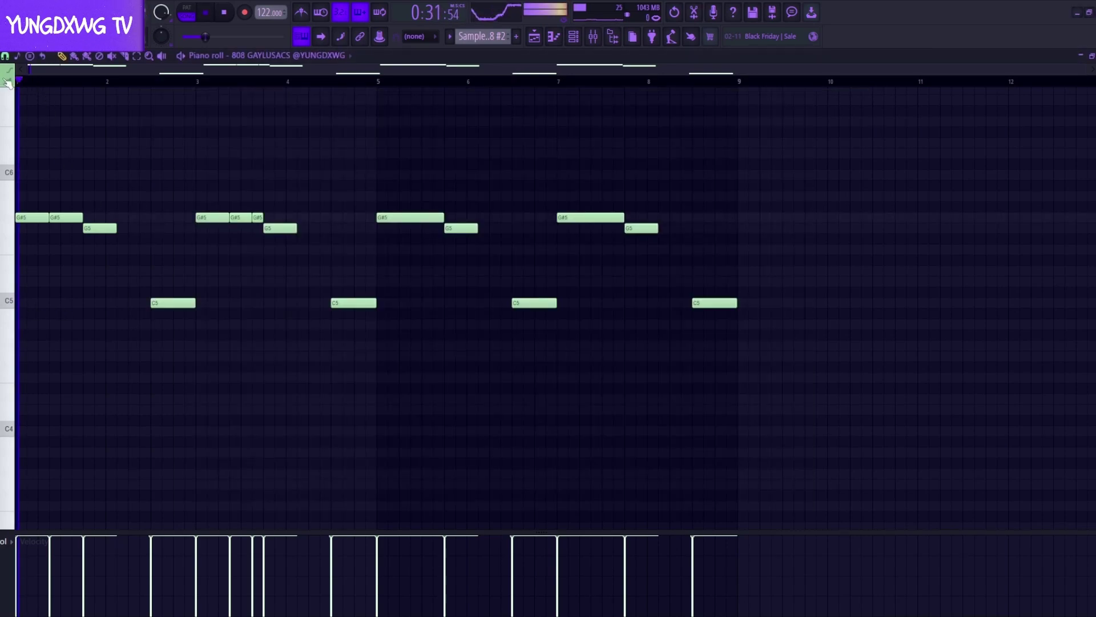
key(space)
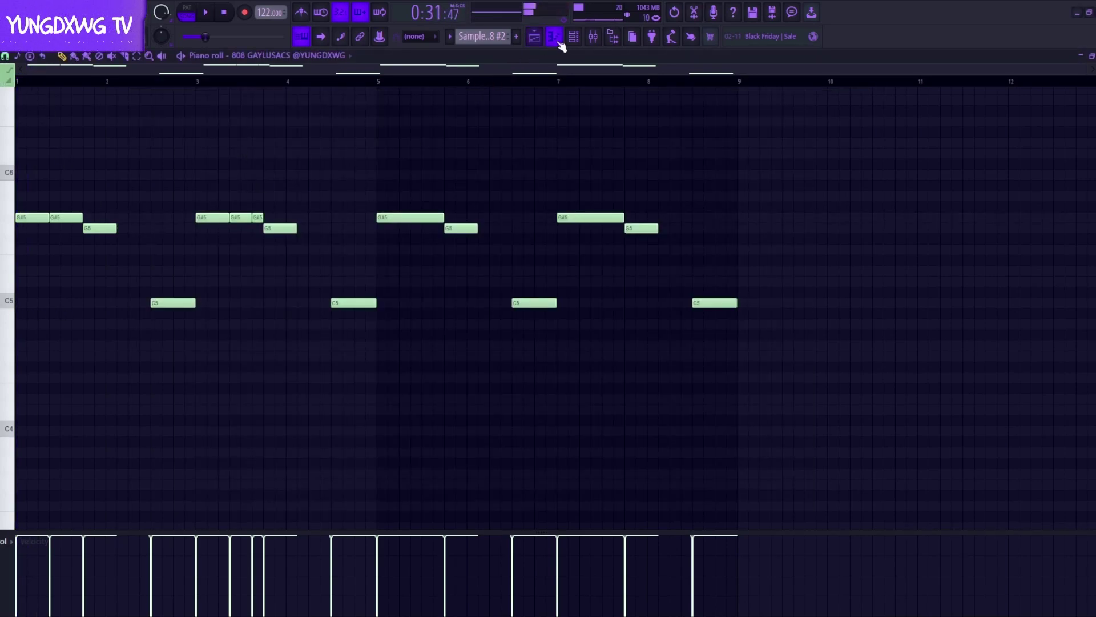
Replace the duplicated 808 channel's sample with 808 SLUG.
click(573, 39)
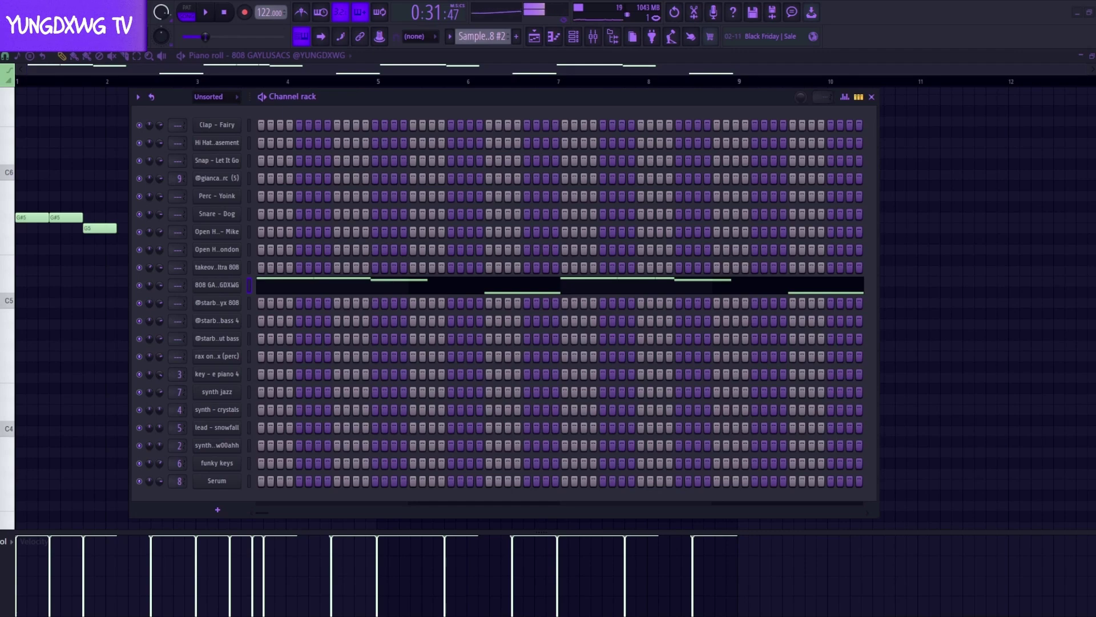
drag(147, 195, 220, 285)
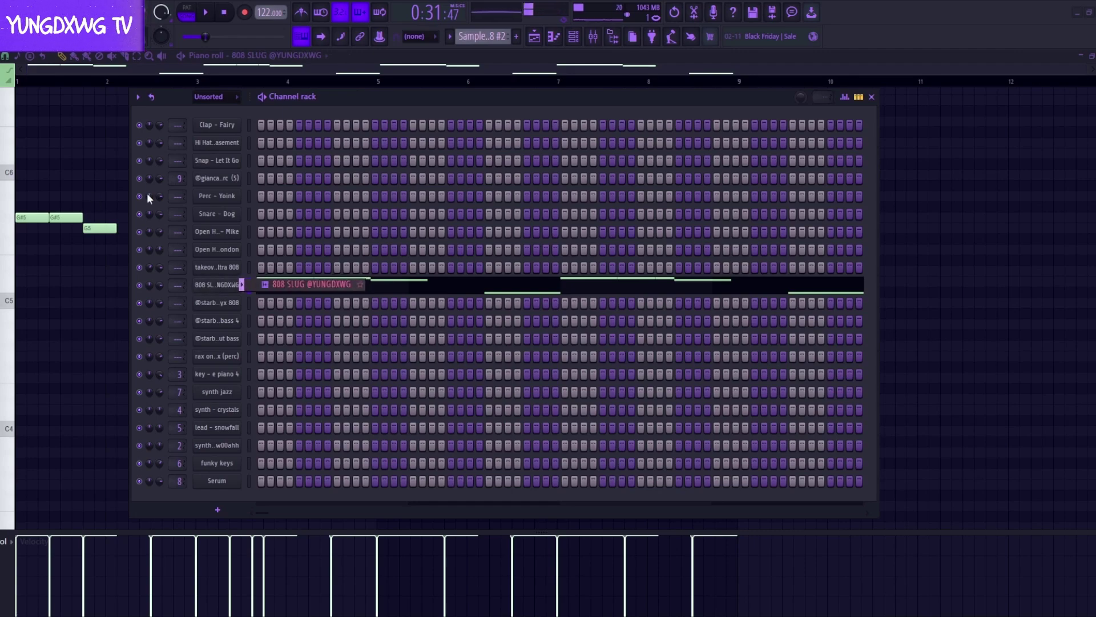
key(space)
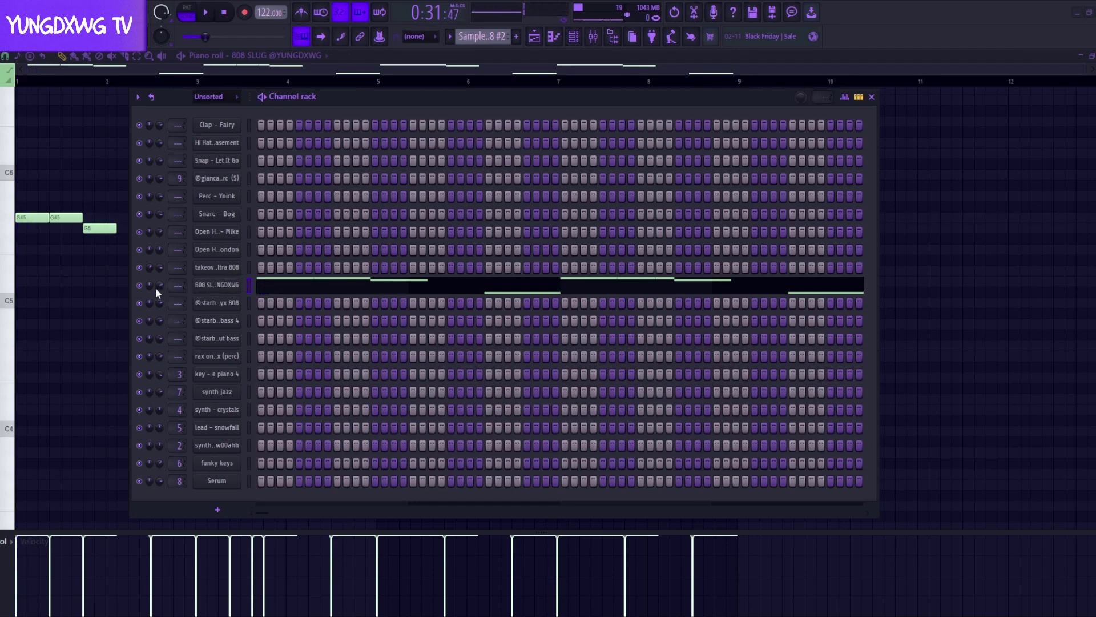
Compare the cut group settings of the takeover2 - paulo ultra 808 channel and the 808 SLUG channel.
click(219, 267)
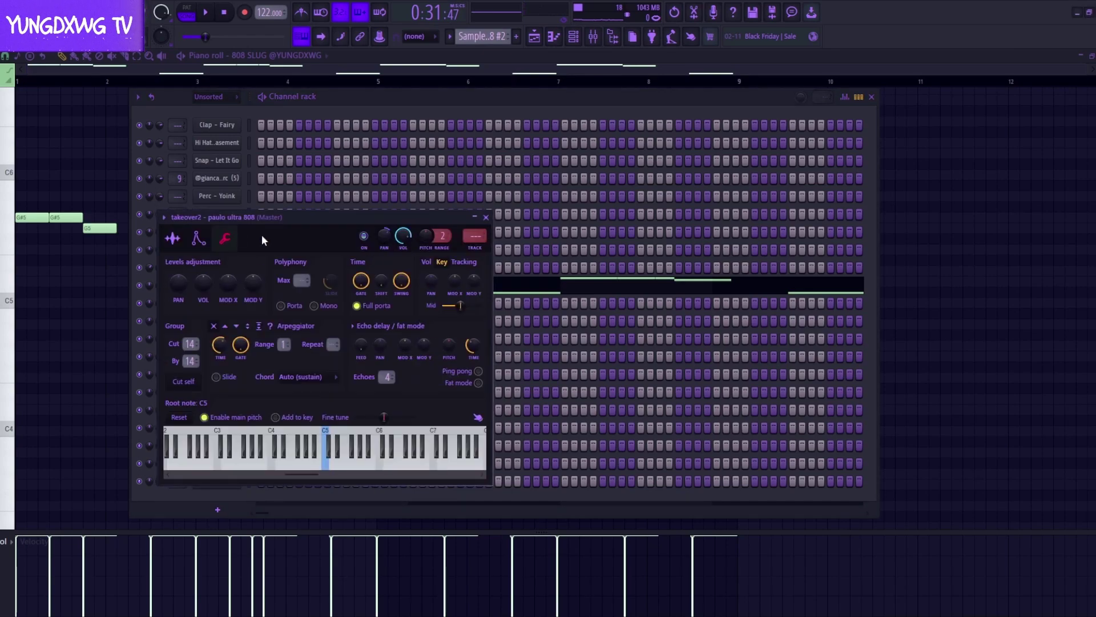
click(486, 218)
click(228, 285)
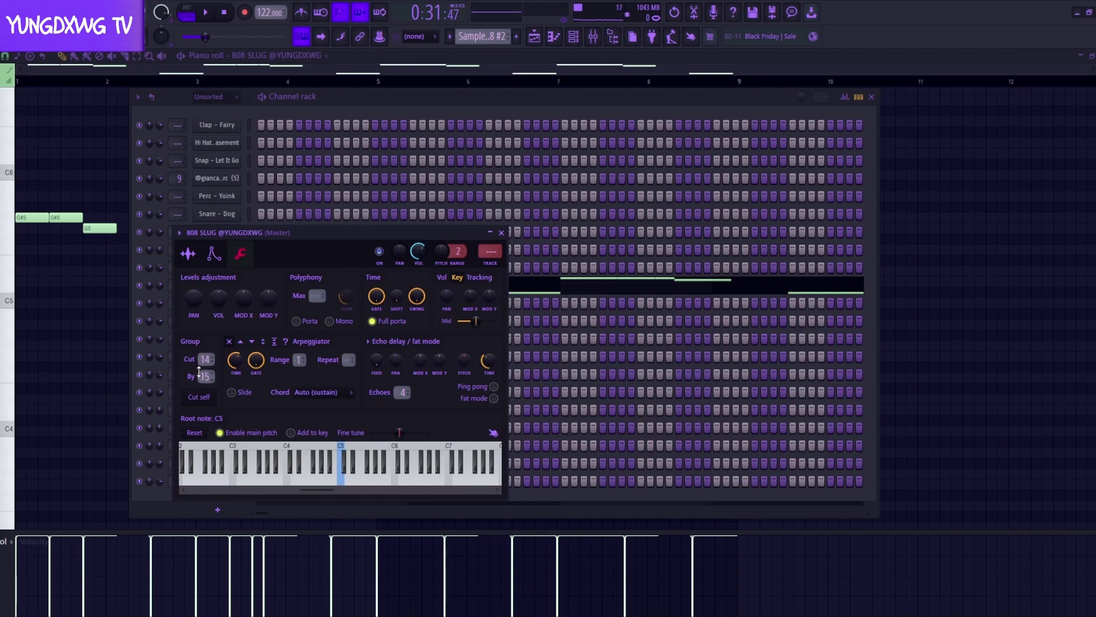
click(502, 233)
click(872, 97)
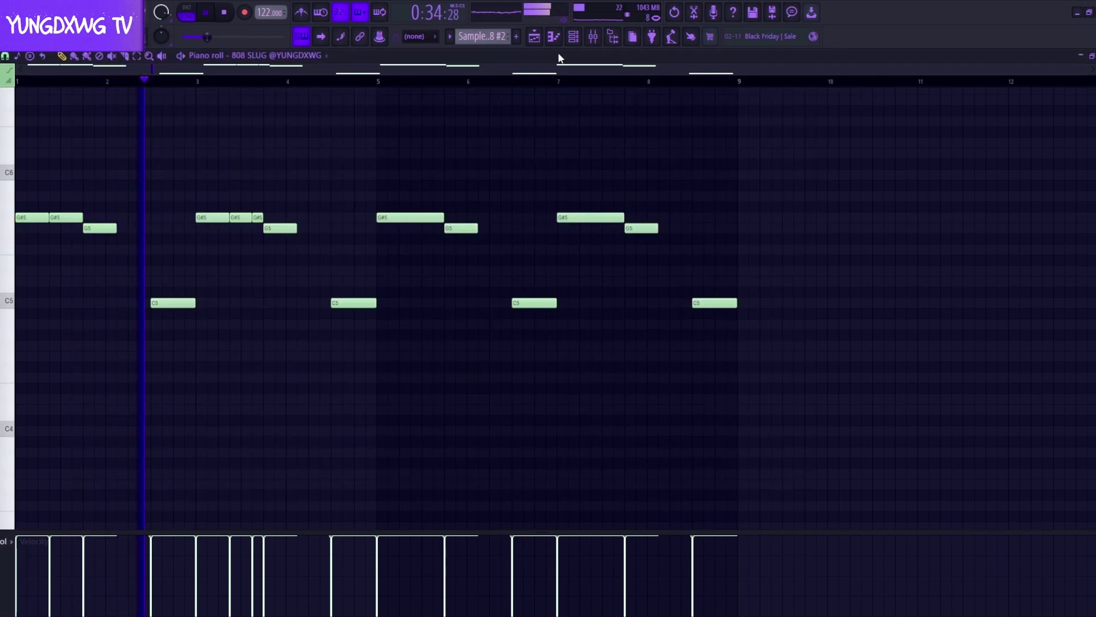
Open the Track 18 clip at bar 17 in the piano roll and audition the 808 SLUG notes from the start.
click(534, 36)
scroll(392, 492, down, 2)
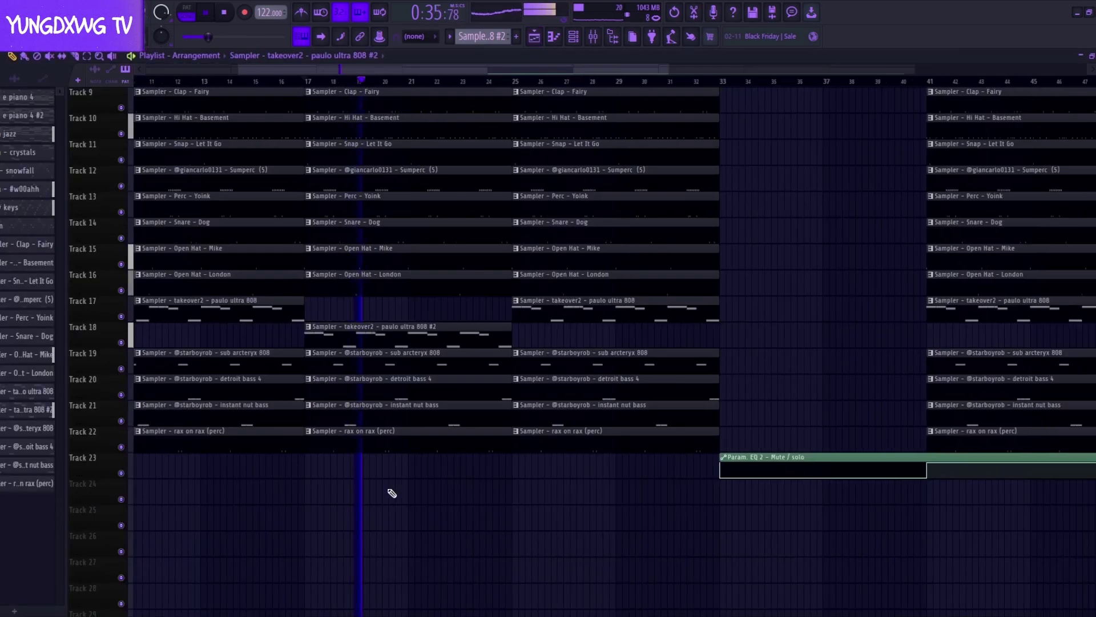
double_click(380, 345)
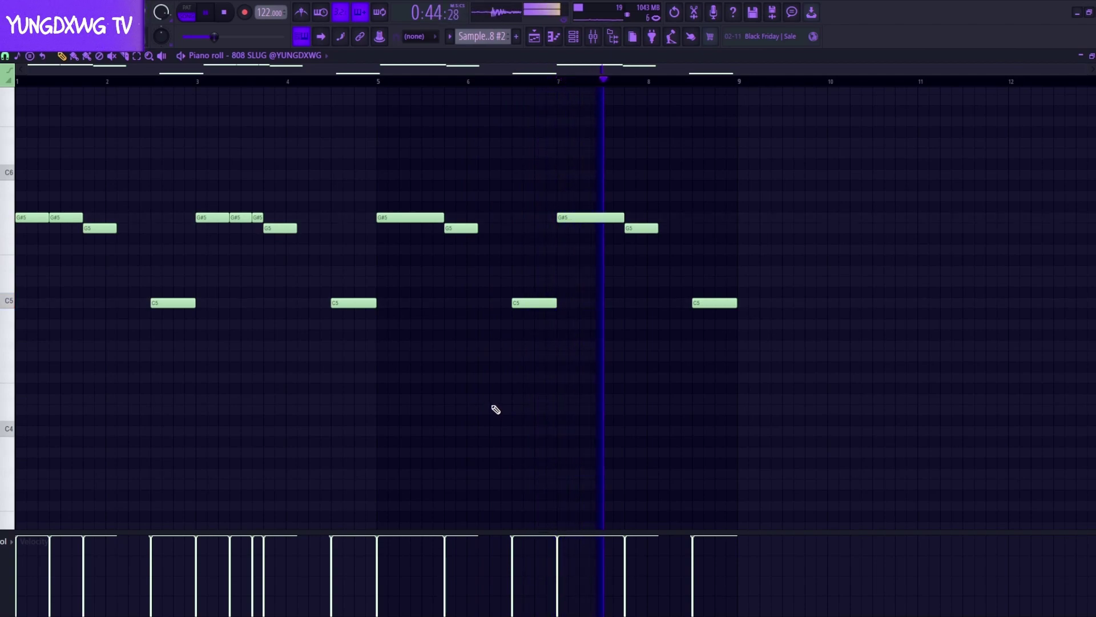
click(26, 81)
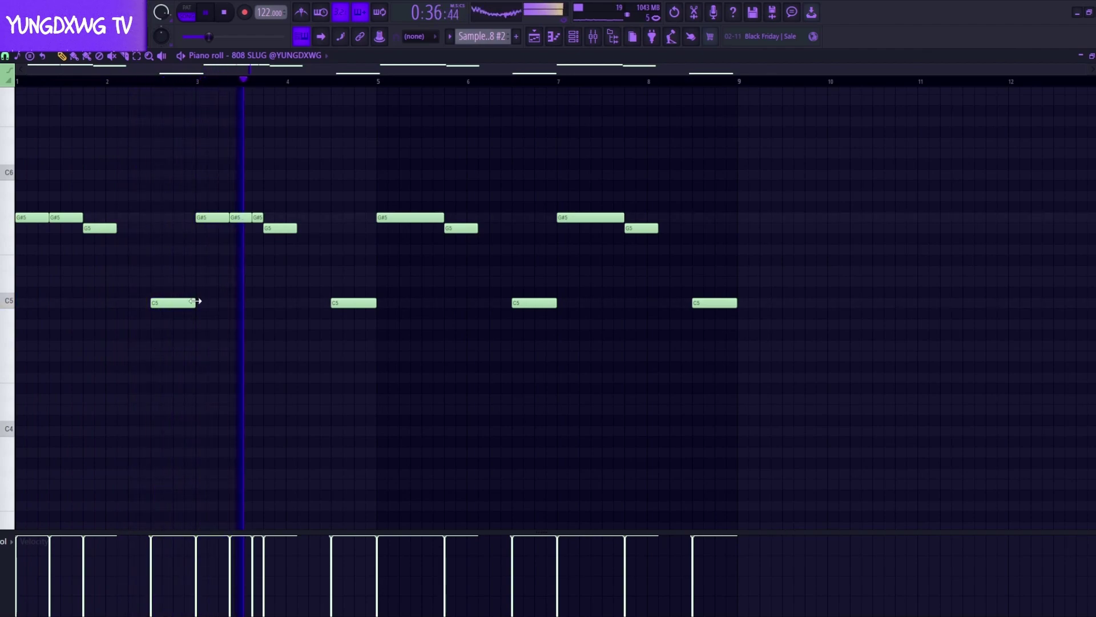
key(space)
Play the whole arrangement from bar 1 and examine the 808 and bass clips on Tracks 17 to 22.
click(542, 38)
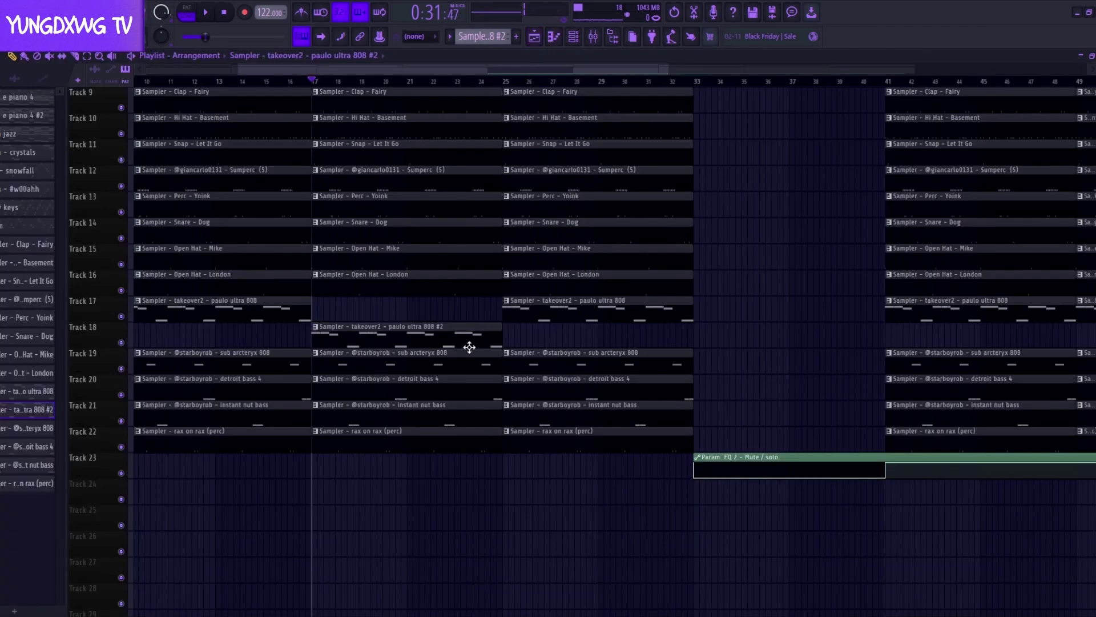
scroll(208, 433, down, 5)
scroll(134, 435, up, 3)
scroll(130, 427, down, 1)
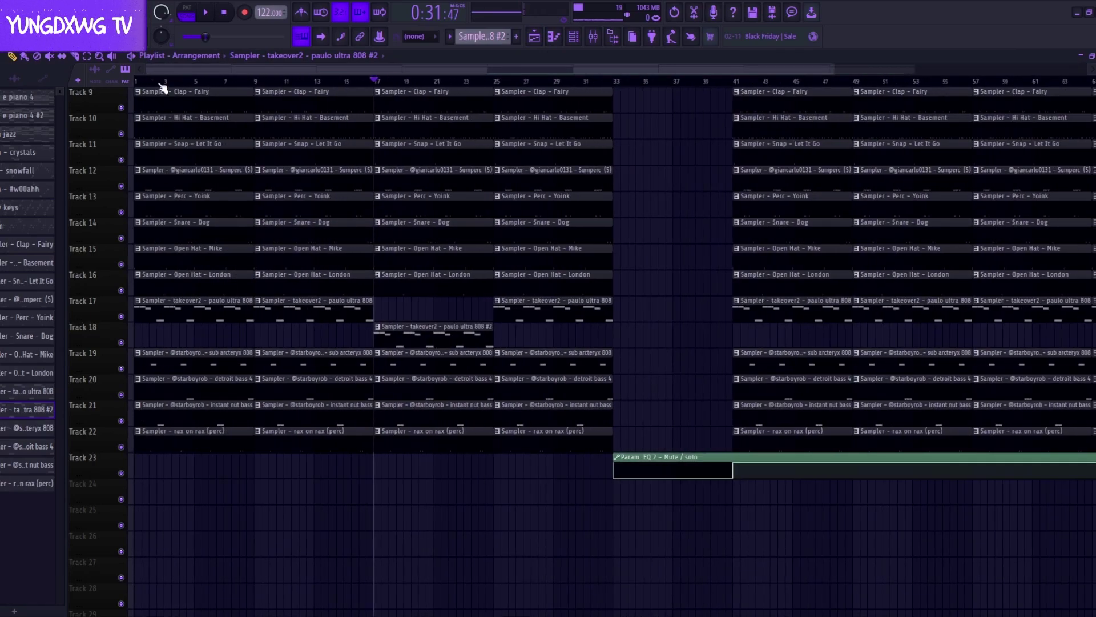
drag(150, 81, 135, 83)
key(space)
scroll(291, 340, up, 6)
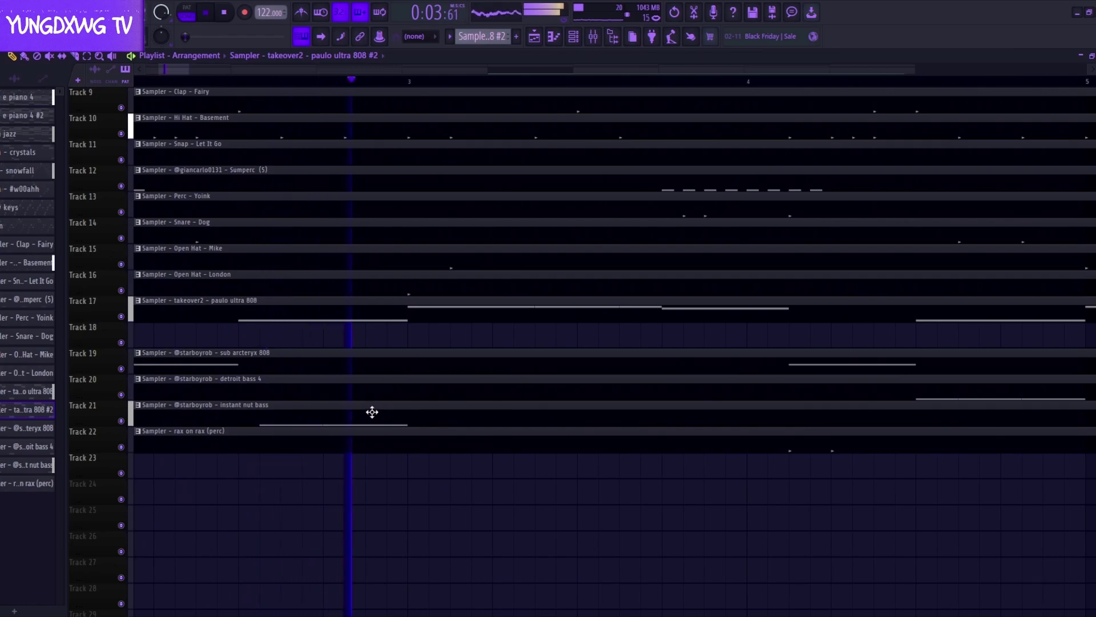
key(space)
Shorten all four C5 notes in the Track 17 takeover2 - paulo ultra 808 pattern to about one step.
double_click(318, 311)
drag(974, 403, 150, 254)
key(space)
drag(195, 303, 165, 305)
scroll(146, 331, up, 4)
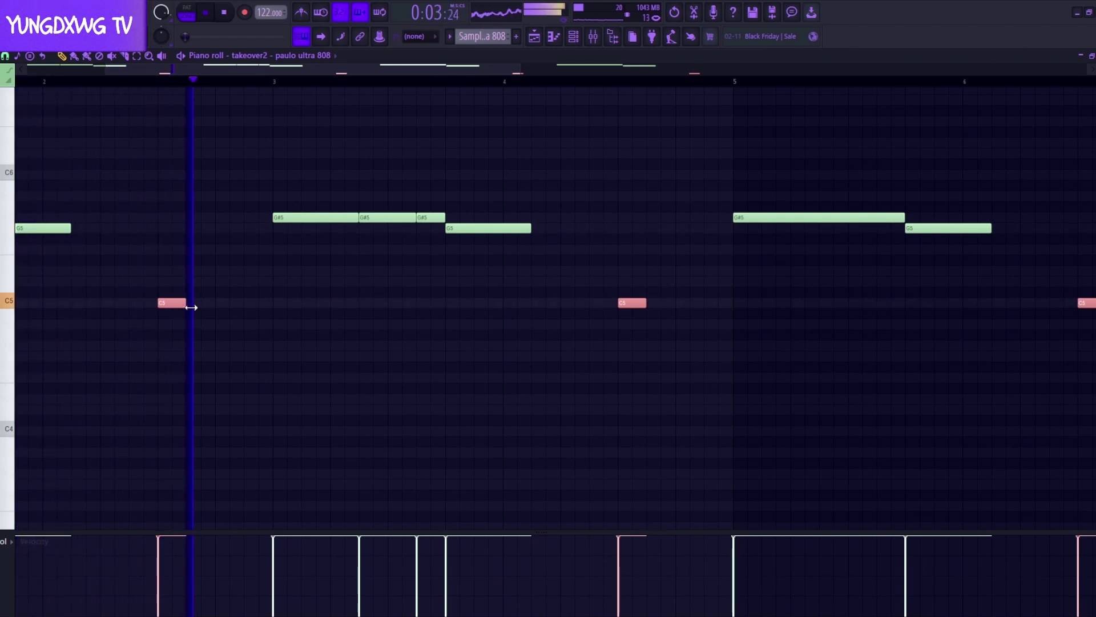
drag(186, 303, 173, 305)
key(space)
scroll(154, 84, down, 4)
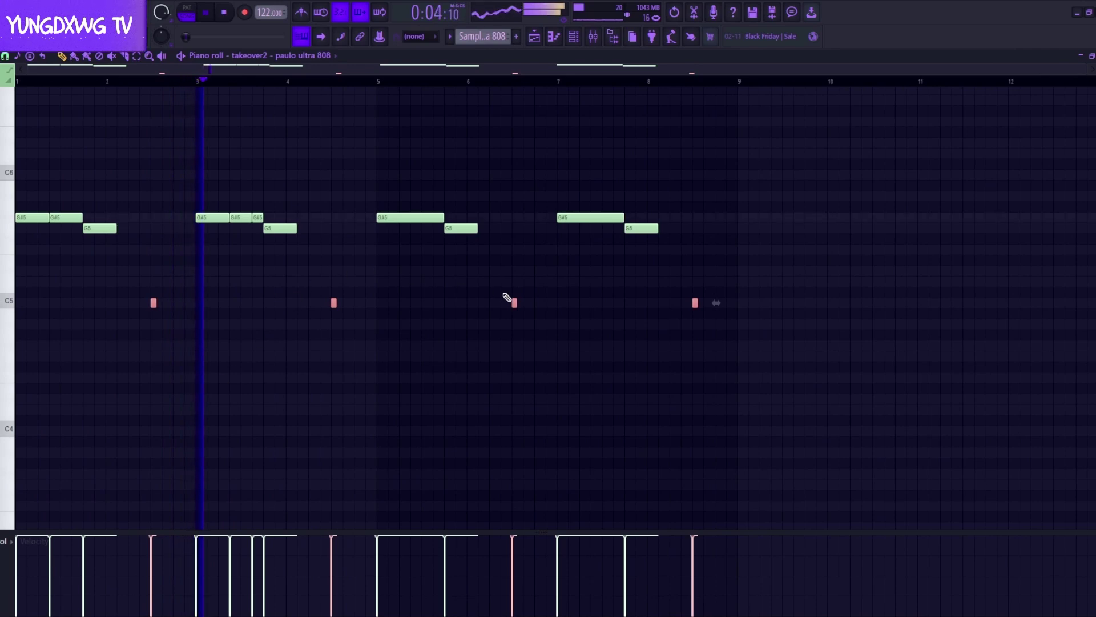
Try a longer C5 note in bar 4 and play that section back.
drag(374, 326, 347, 305)
key(space)
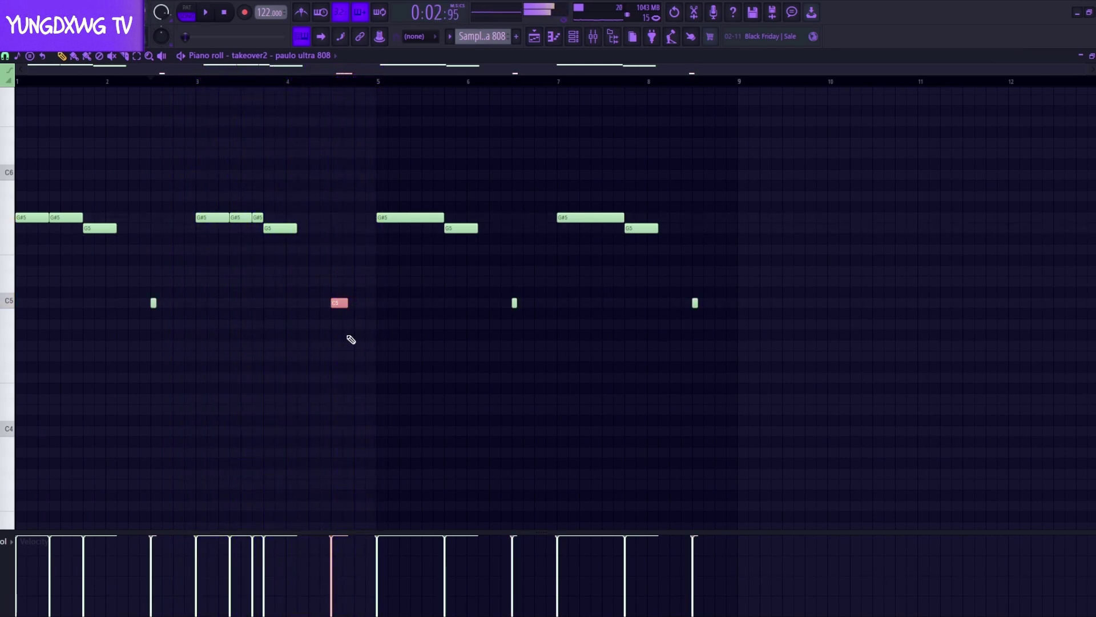
scroll(359, 83, up, 4)
key(space)
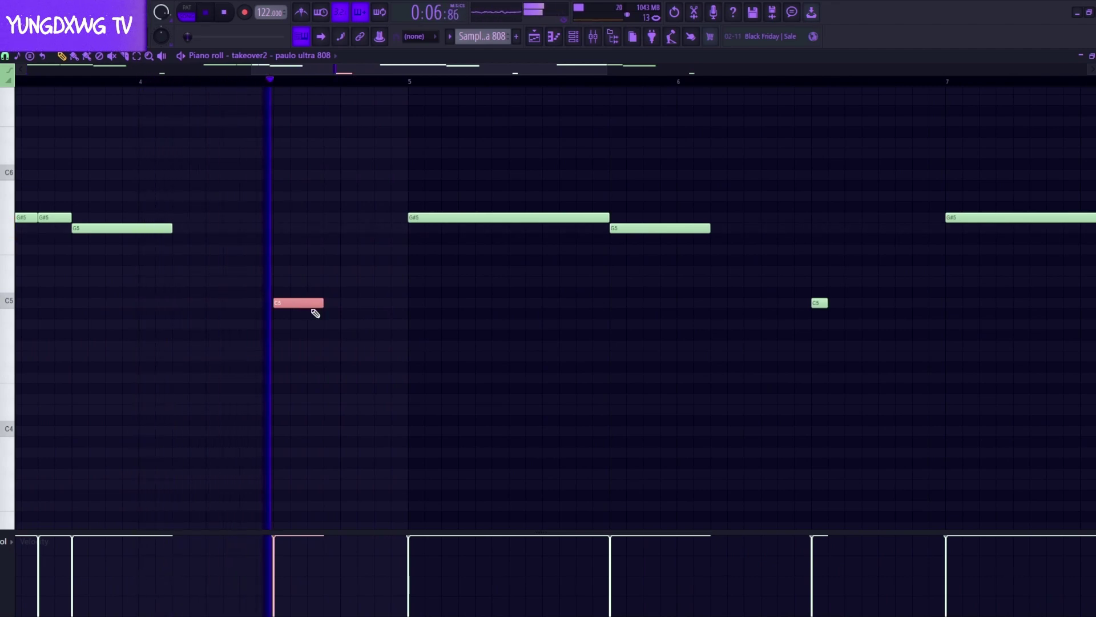
key(space)
Delete the C5 notes in bars 4 and 8 of the paulo ultra 808 pattern.
right_click(300, 303)
key(space)
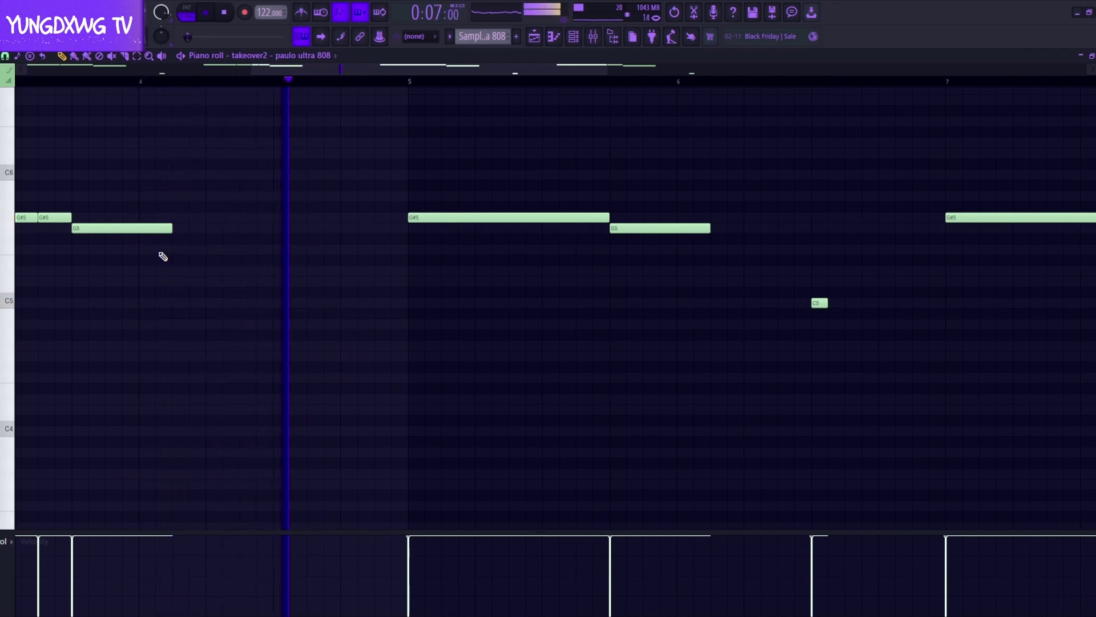
scroll(149, 336, down, 4)
scroll(150, 336, down, 2)
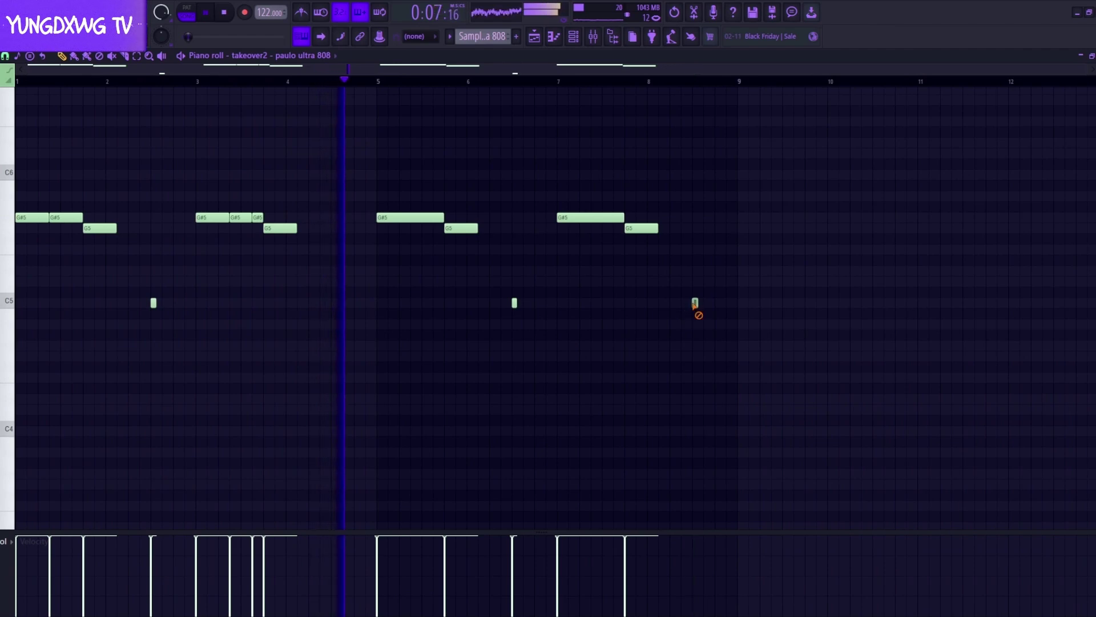
right_click(693, 304)
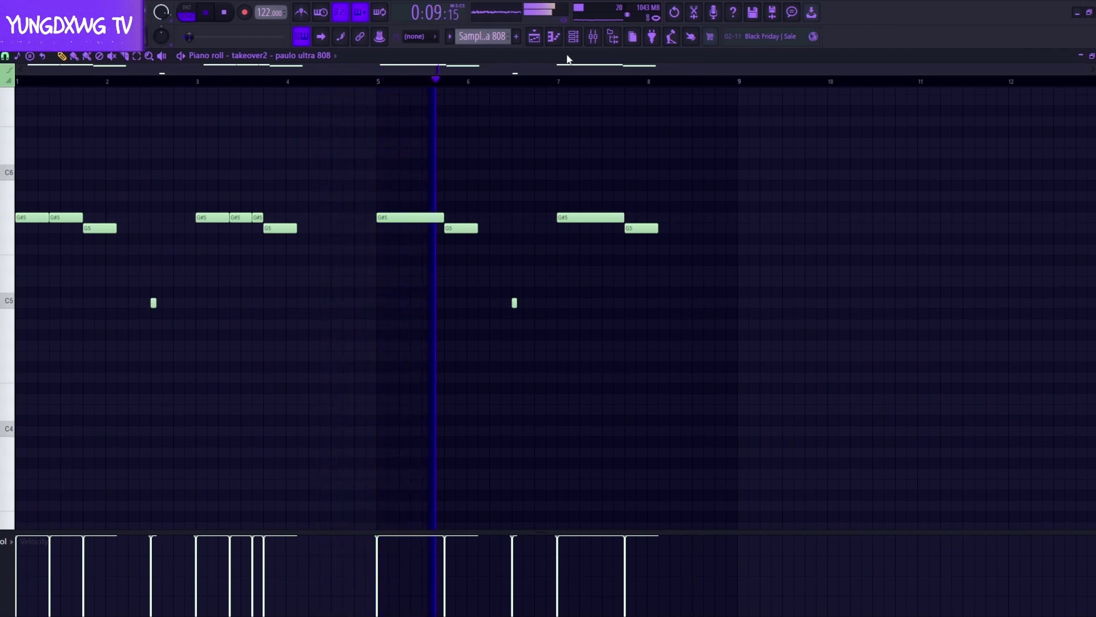
Split the long G#5 note at bar 7 into two equal halves.
scroll(602, 237, up, 2)
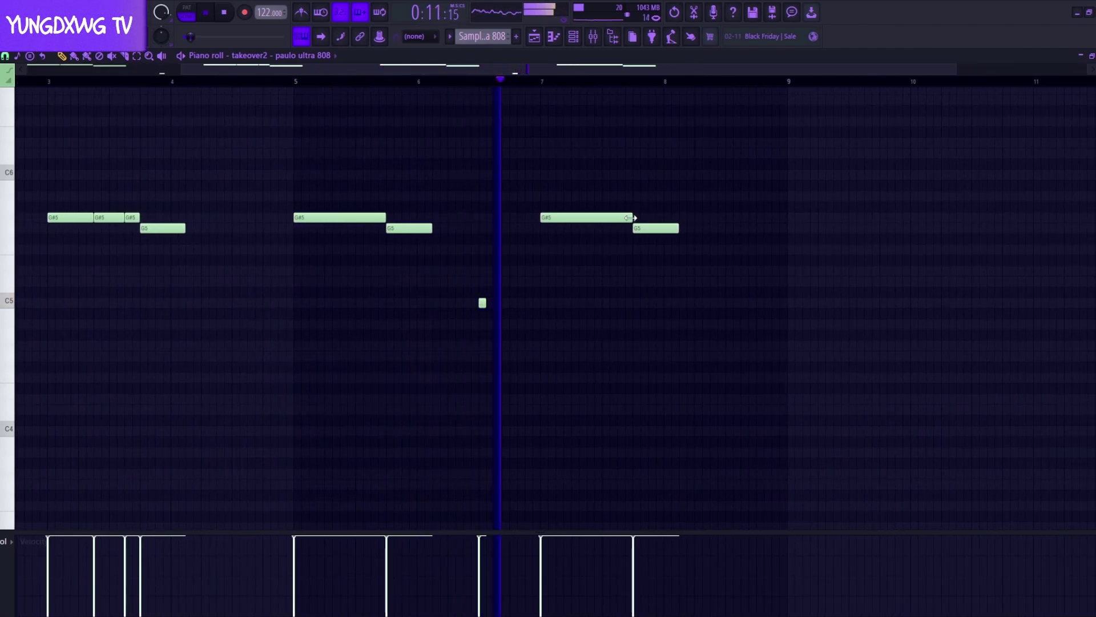
mouse_move(631, 218)
mouse_down()
mouse_move(581, 220)
mouse_move(631, 219)
mouse_up()
click(588, 220)
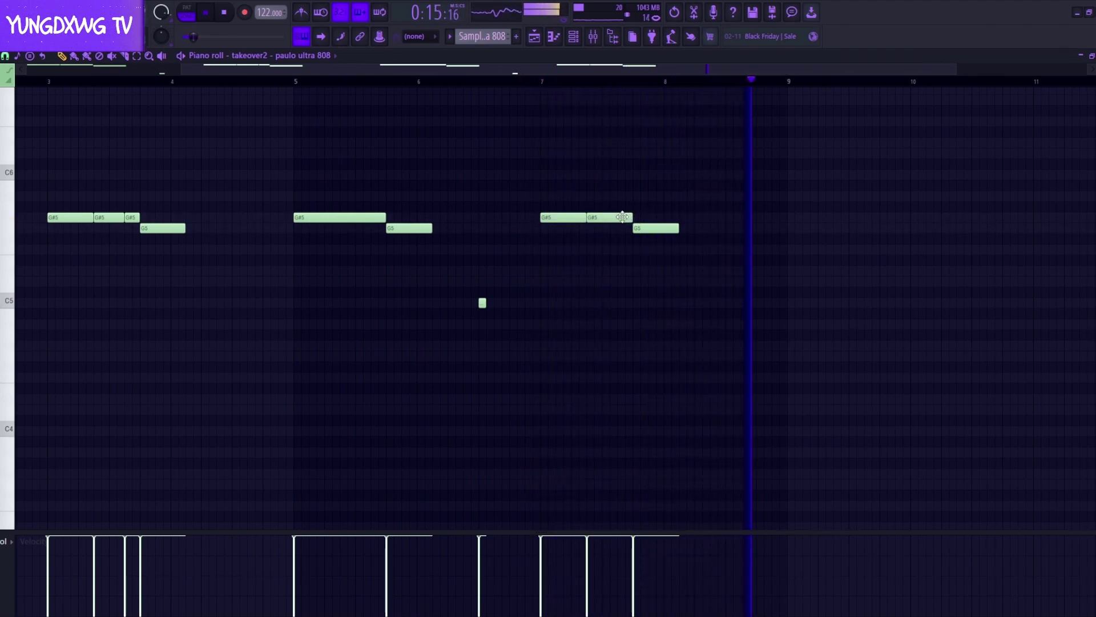
Add a one-step C5 note early in bar 8, just after the end of the last G5 note.
scroll(498, 325, down, 3)
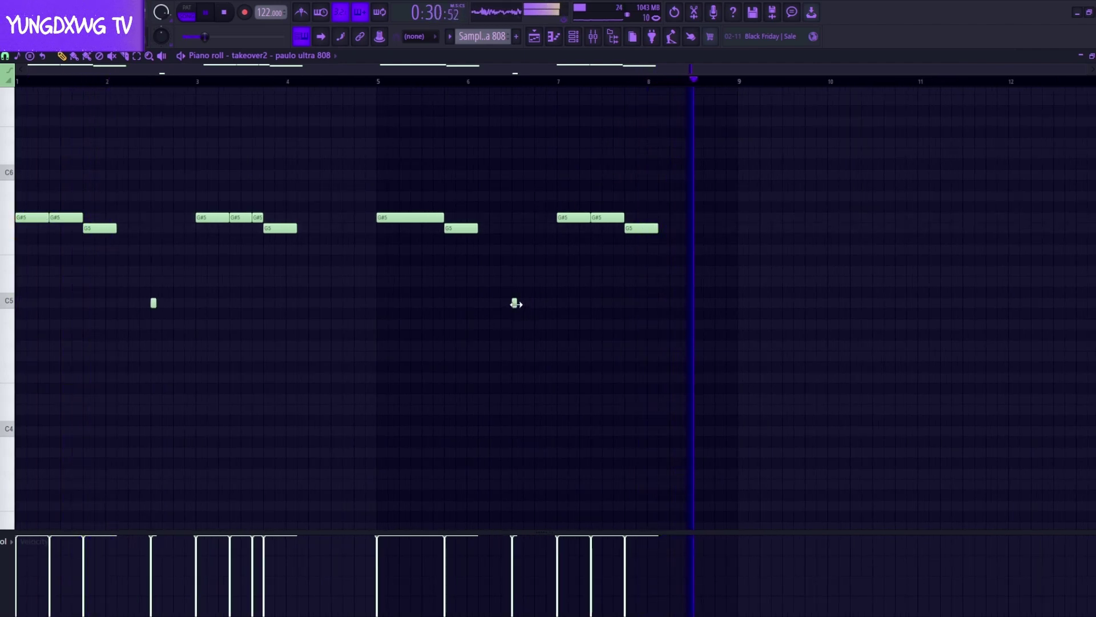
scroll(682, 308, up, 2)
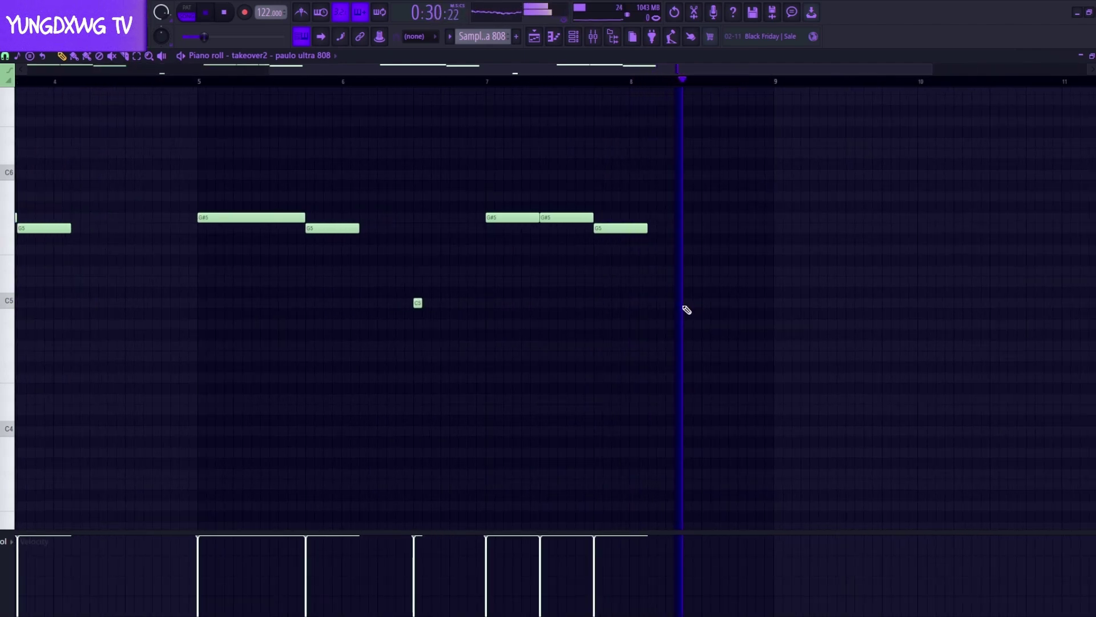
scroll(696, 281, up, 2)
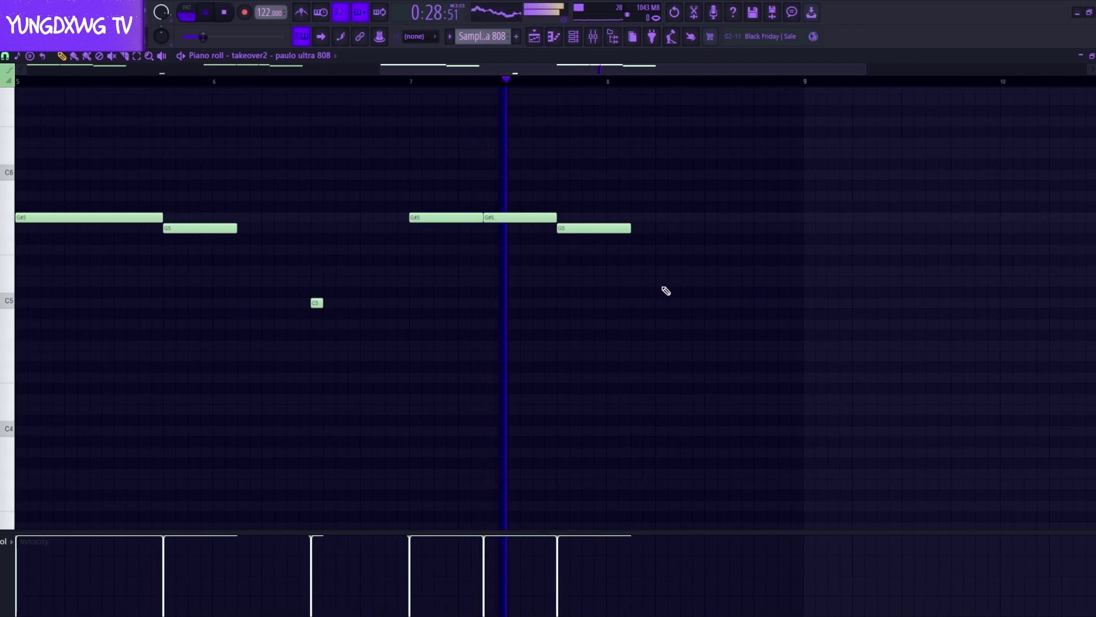
click(650, 303)
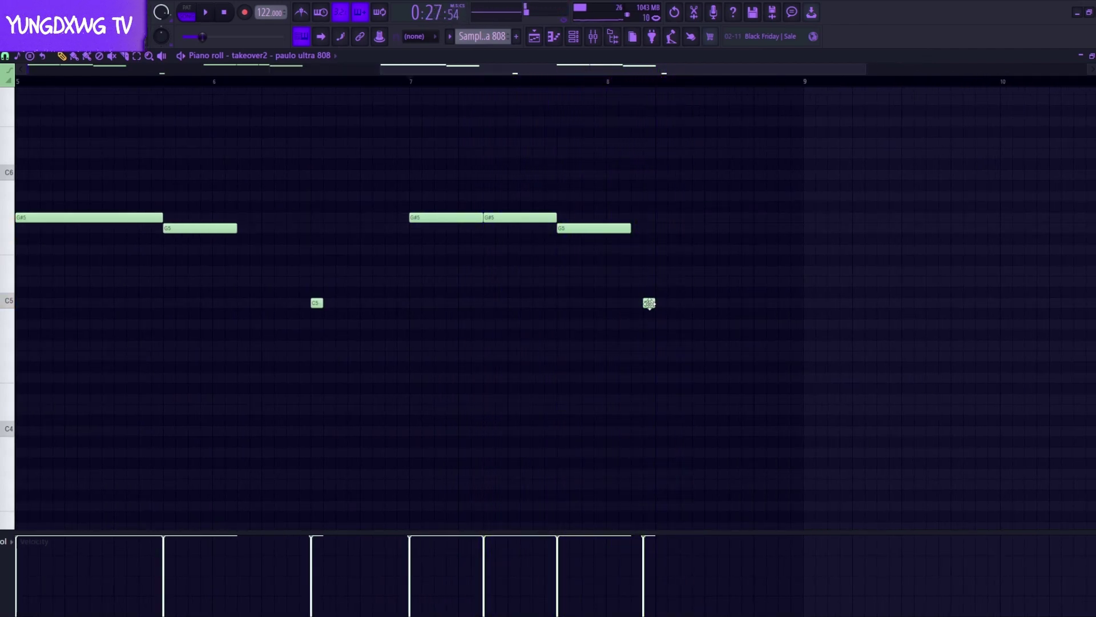
Move the C5 note in bar 8 to the middle of the bar, auditioning different positions with playback.
drag(649, 303, 670, 304)
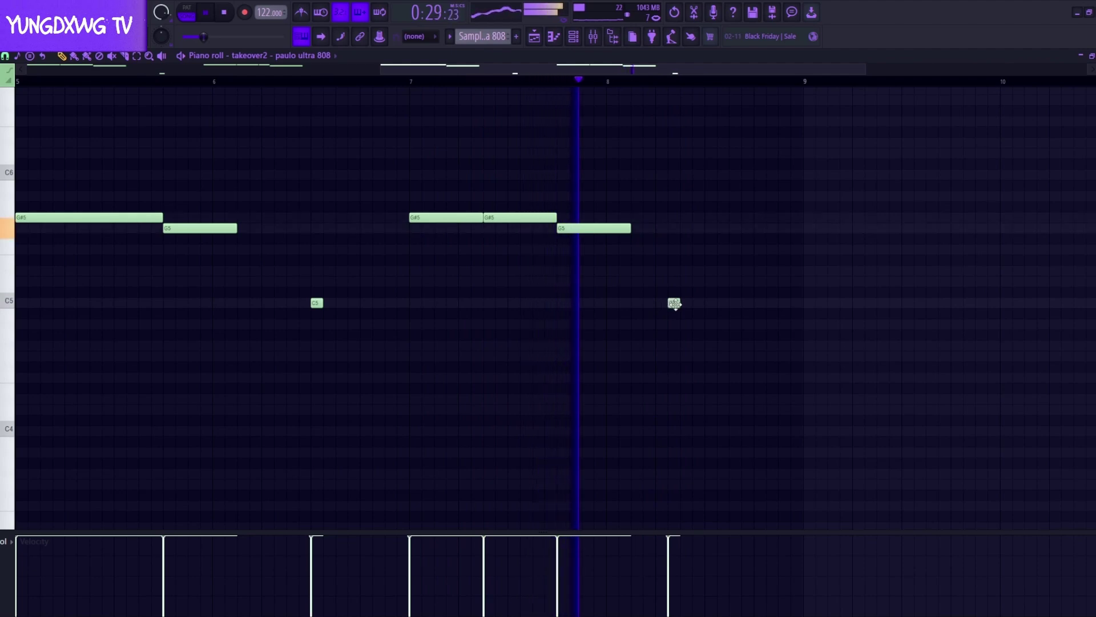
key(space)
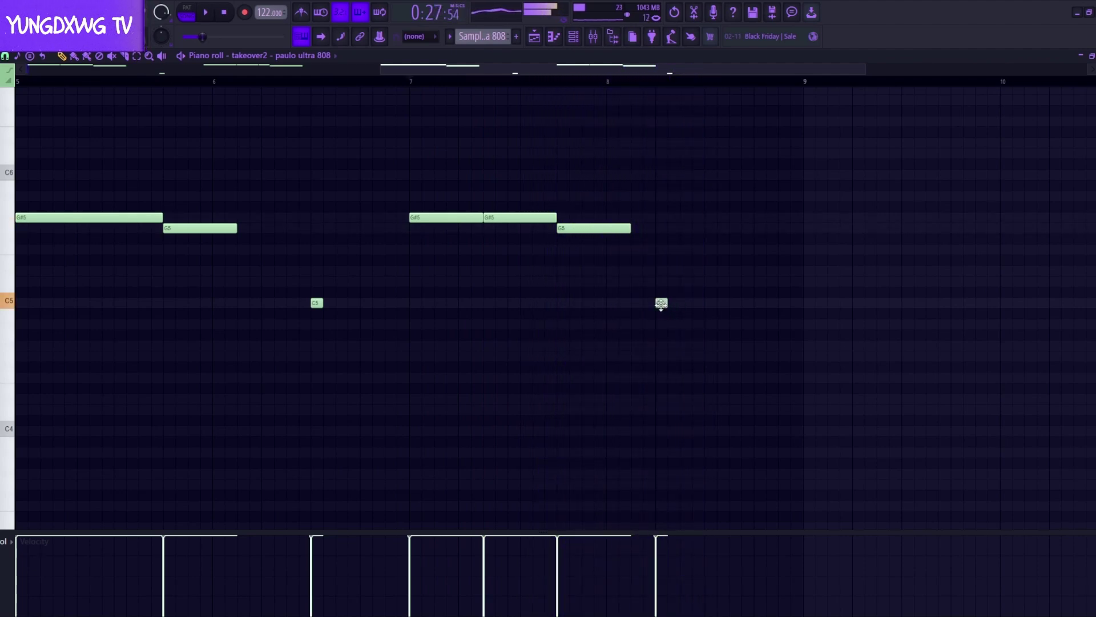
key(space)
drag(662, 303, 710, 306)
key(space)
key(space)
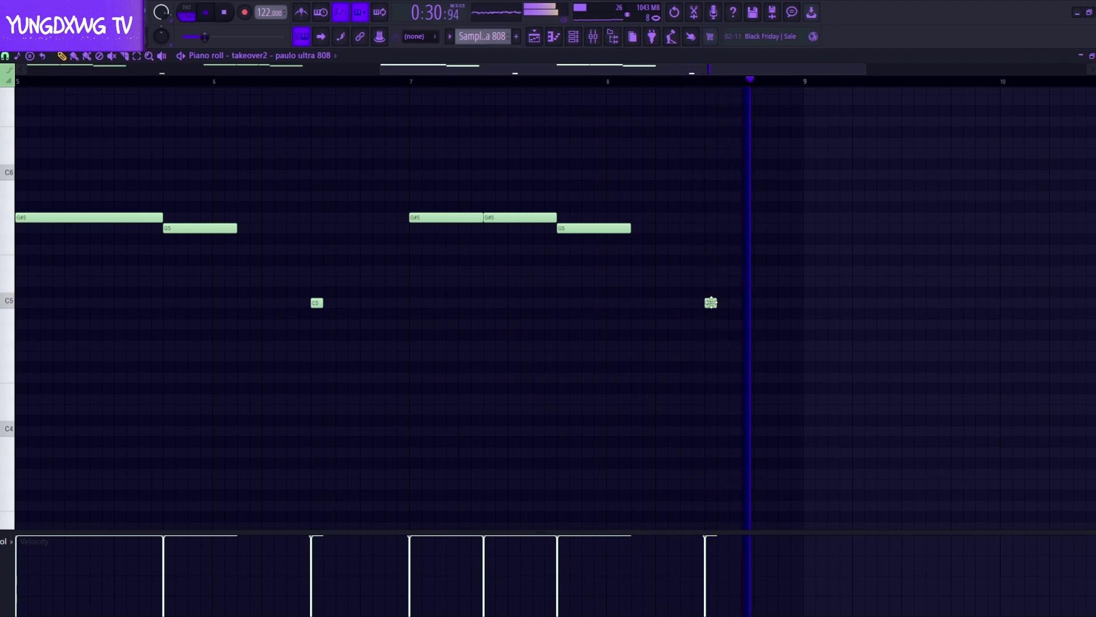
Lengthen the bar 8 C5 note to two steps and play the pattern from bar 7.
drag(721, 305, 734, 305)
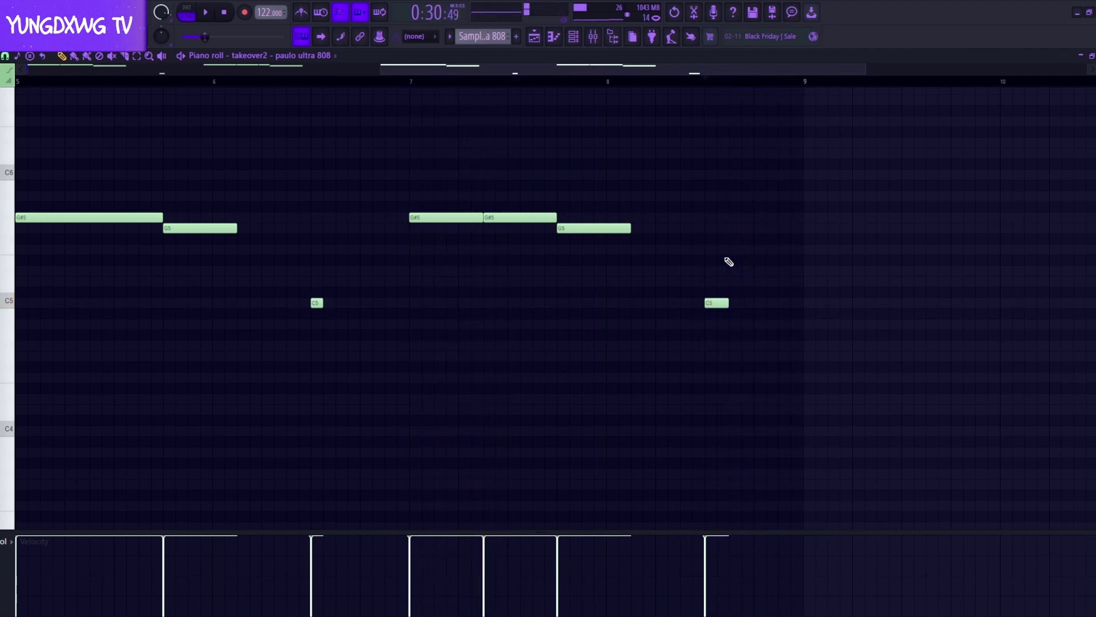
key(space)
click(413, 83)
scroll(556, 398, down, 3)
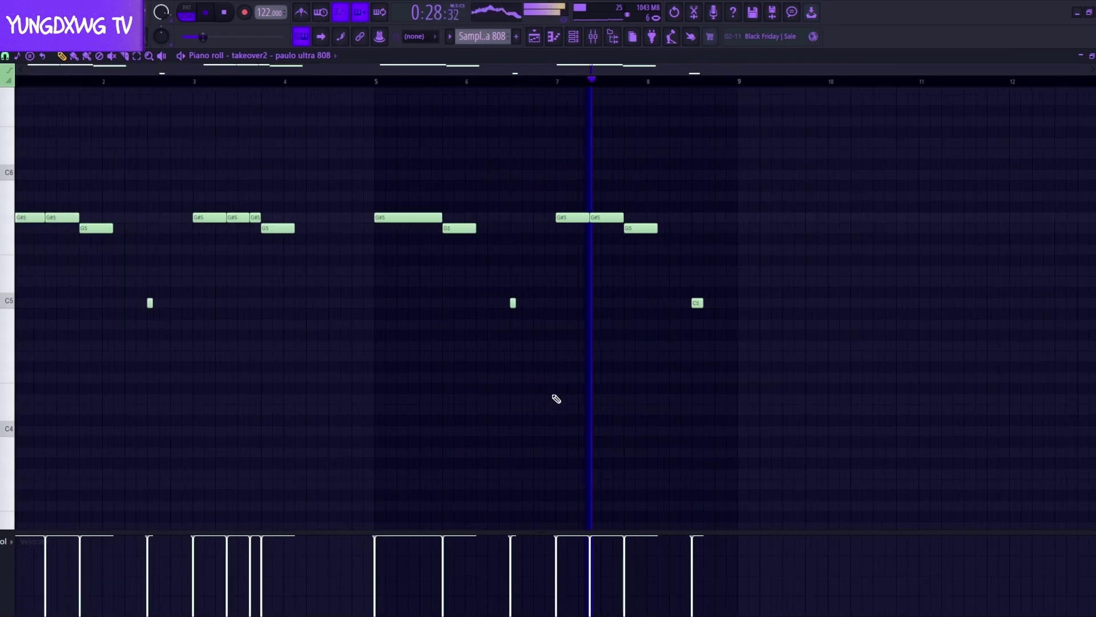
Copy all eight bars of notes from the takeover2 - paulo ultra 808 pattern on Track 17.
click(577, 43)
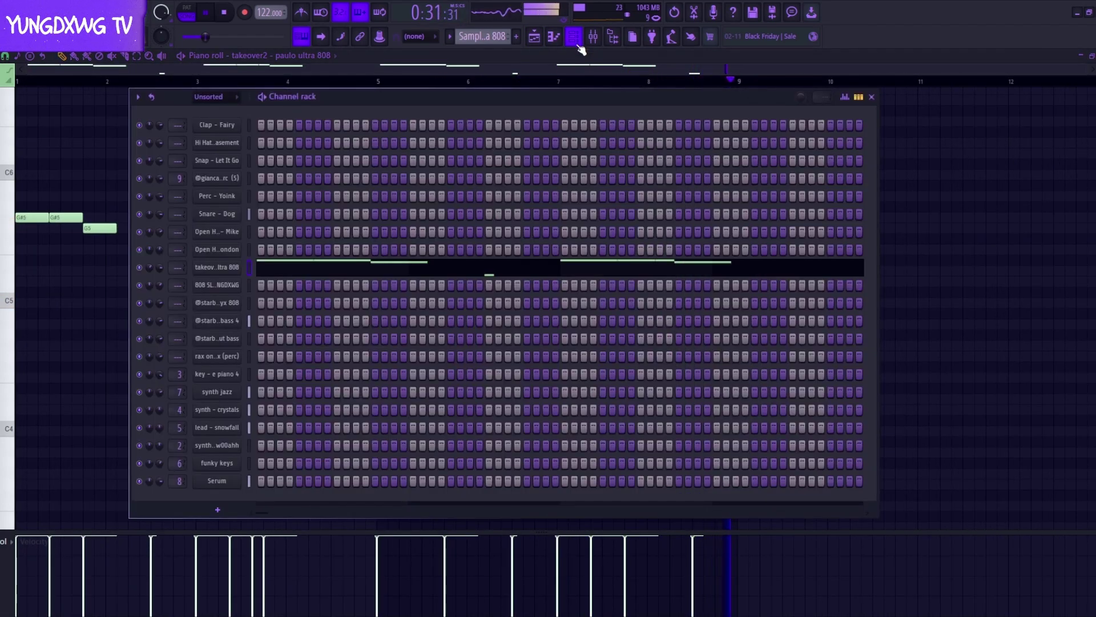
click(535, 37)
scroll(391, 346, down, 3)
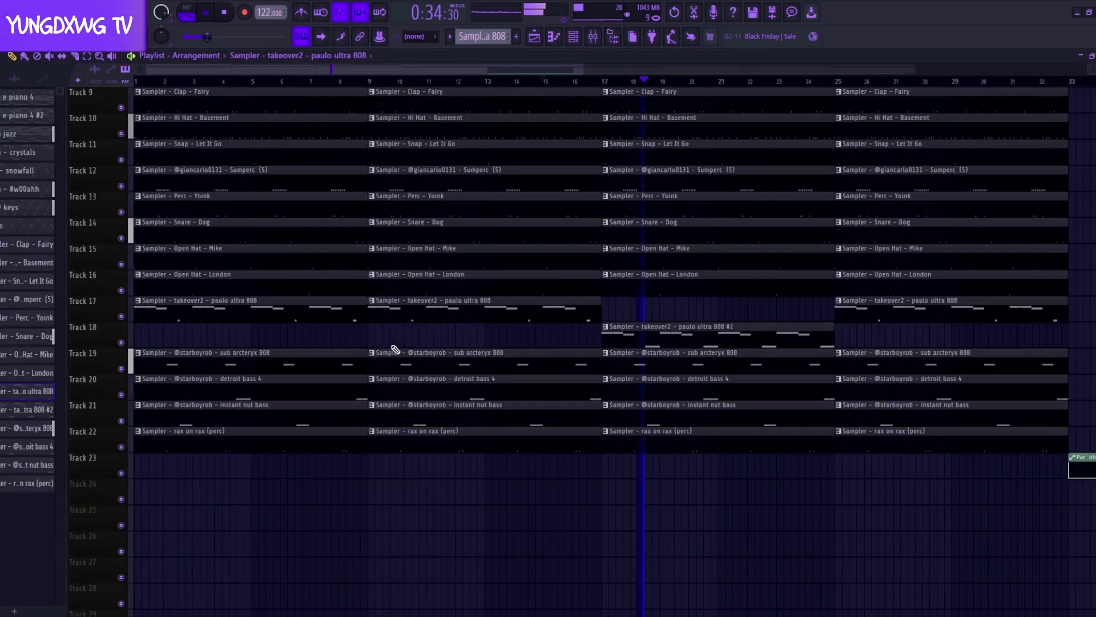
double_click(286, 303)
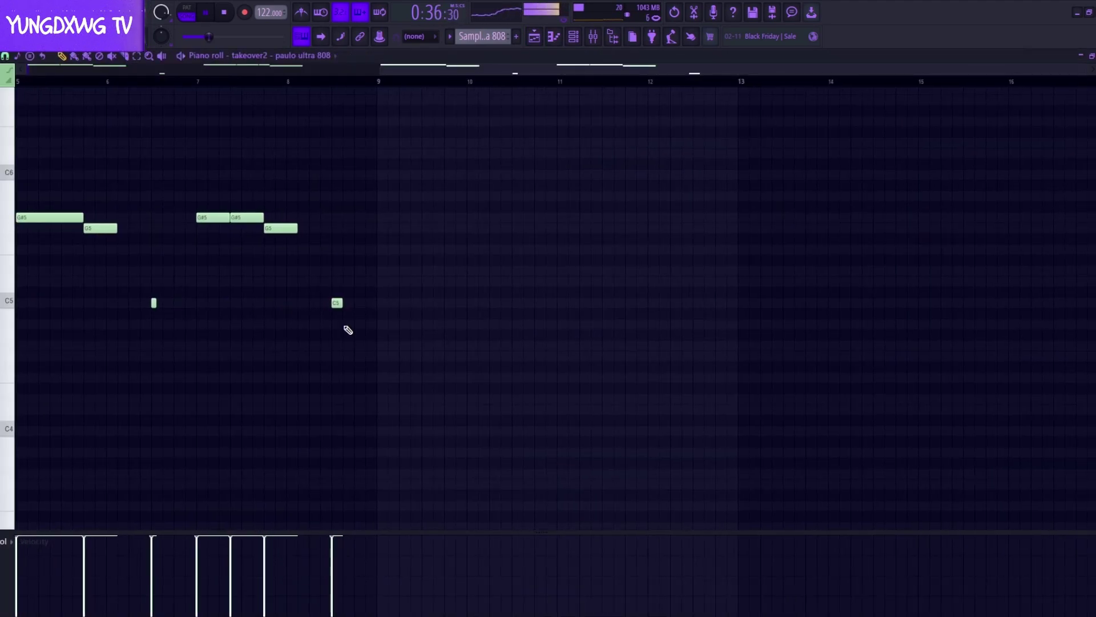
drag(744, 377, 40, 146)
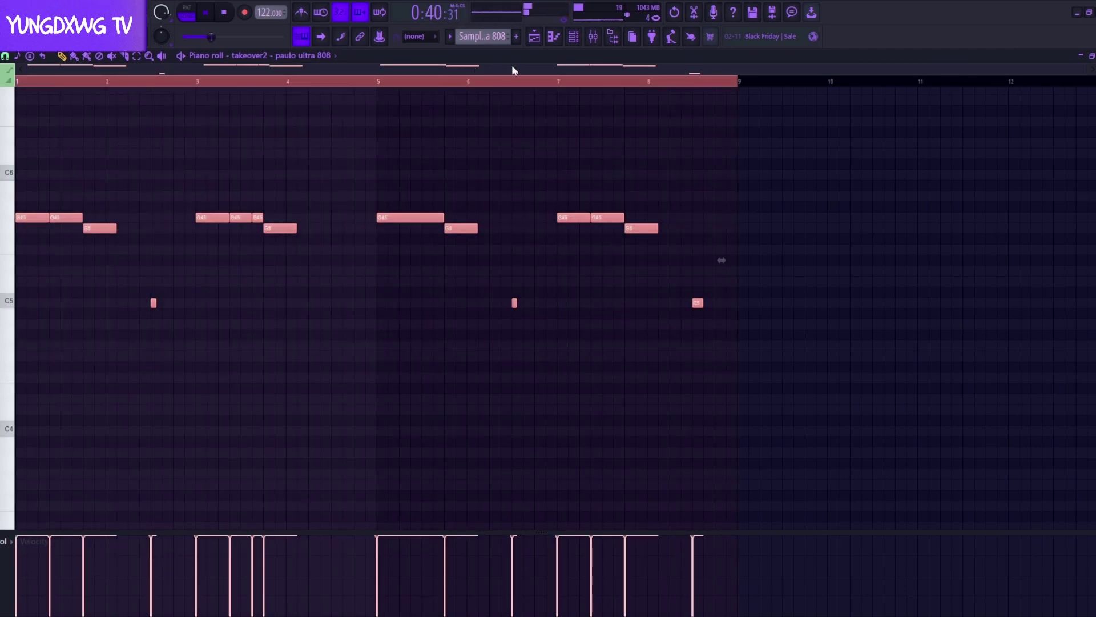
Replace the notes of the paulo ultra 808 #2 pattern on Track 18 with the copied notes, starting at bar 1.
click(534, 37)
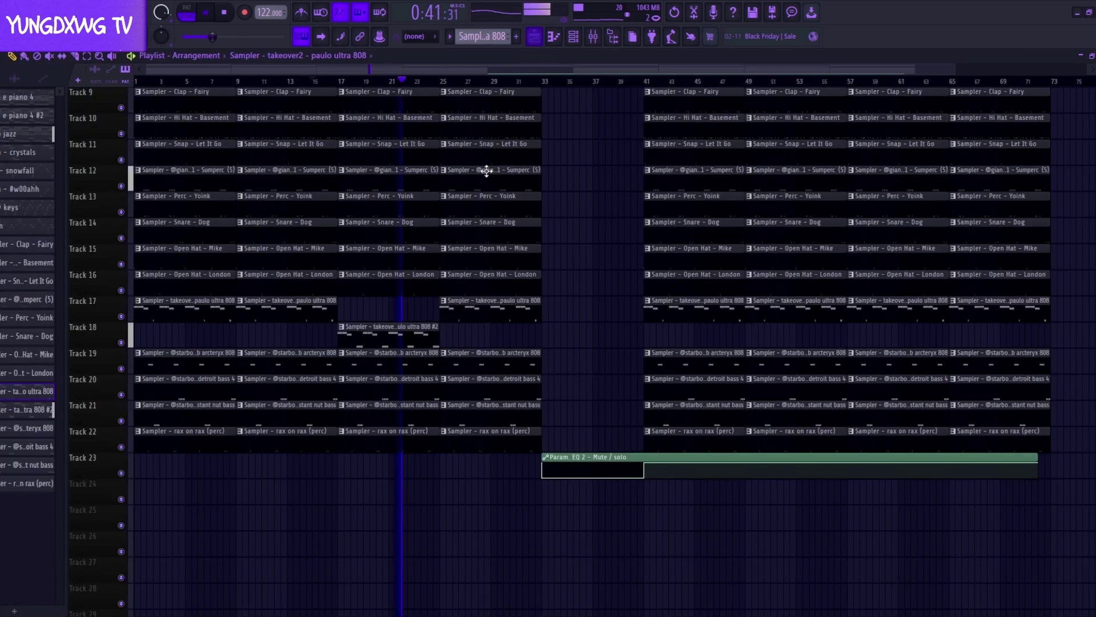
double_click(362, 328)
drag(815, 392, 30, 162)
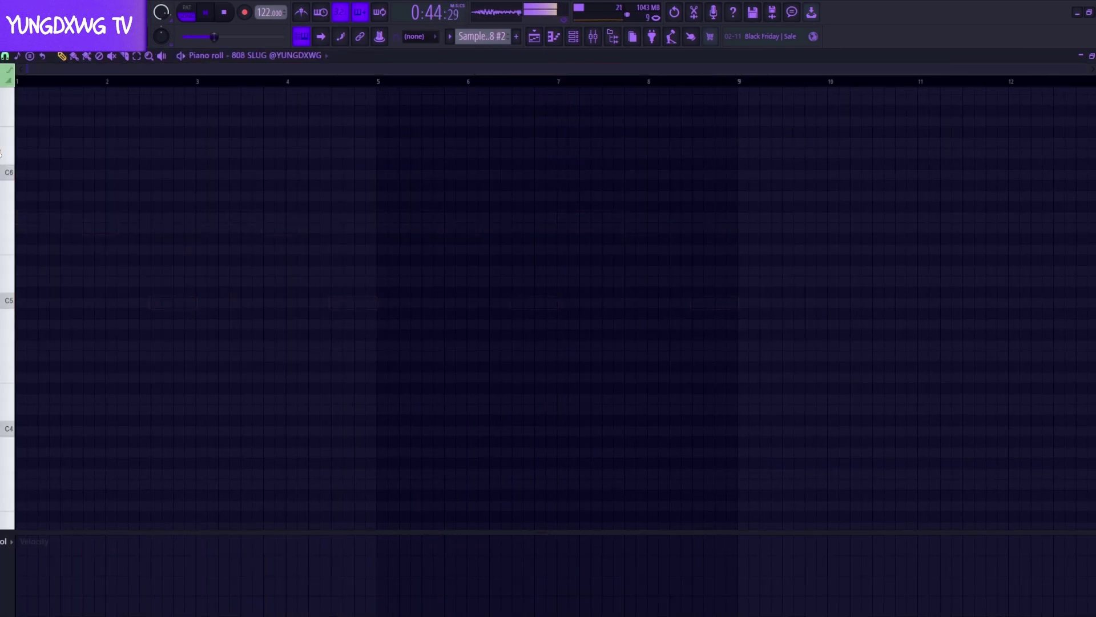
drag(557, 217, 17, 217)
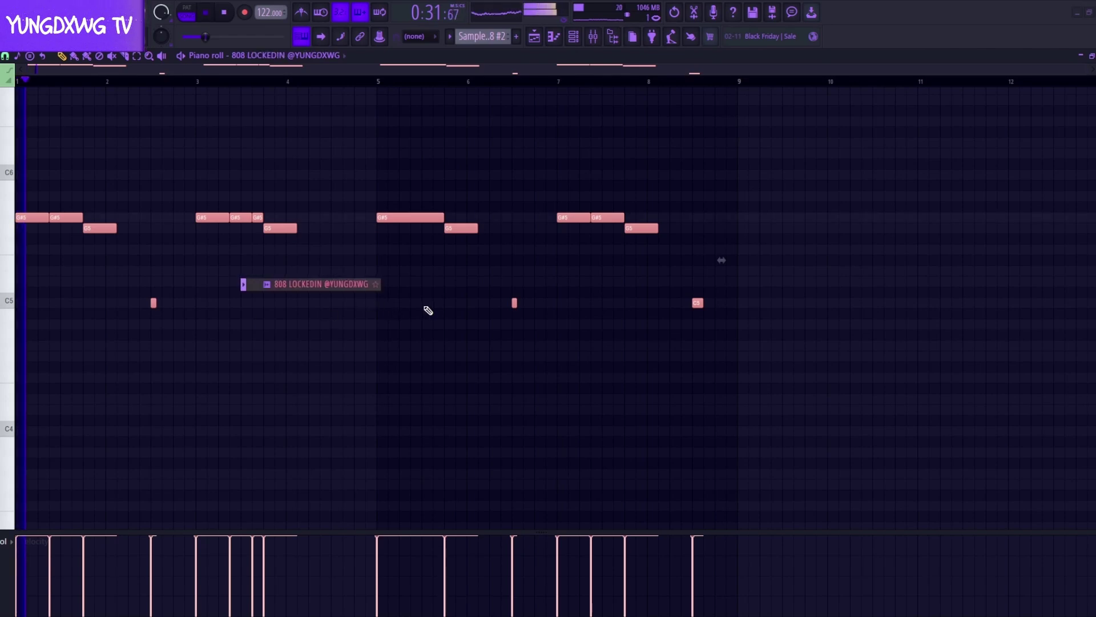
Open the sampler settings of the 808 LOCKEDIN channel and audition the sample in the beat.
click(573, 36)
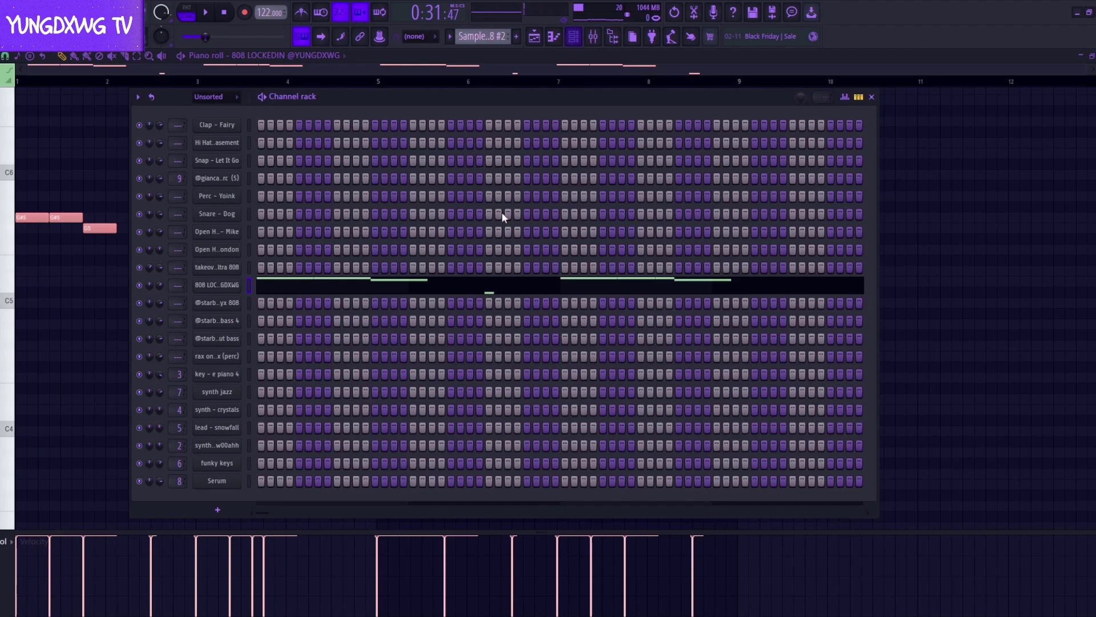
click(221, 286)
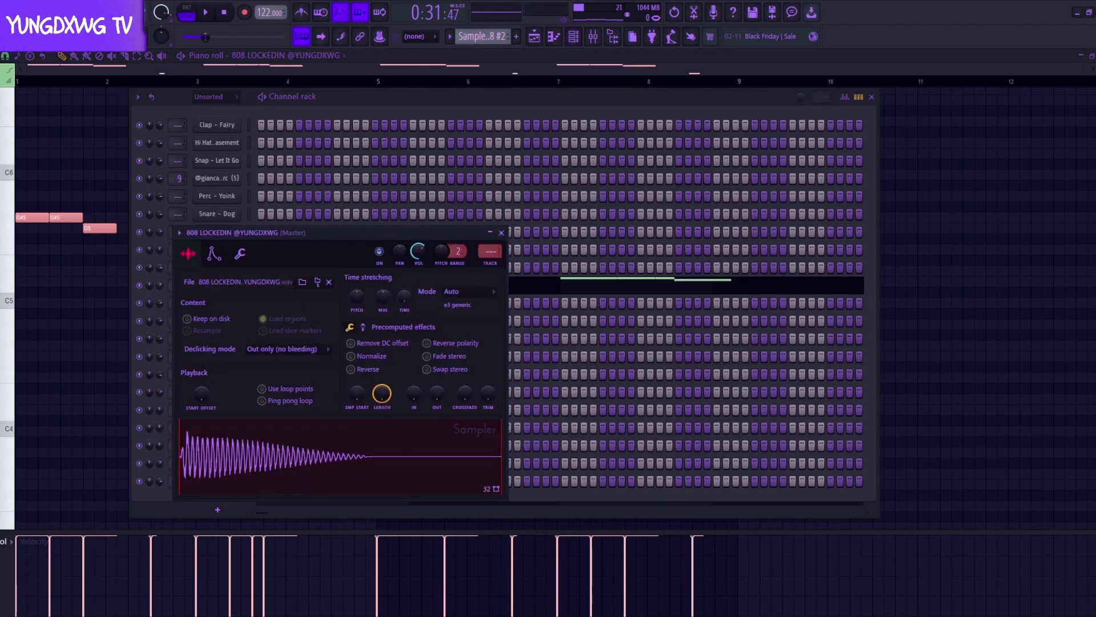
key(space)
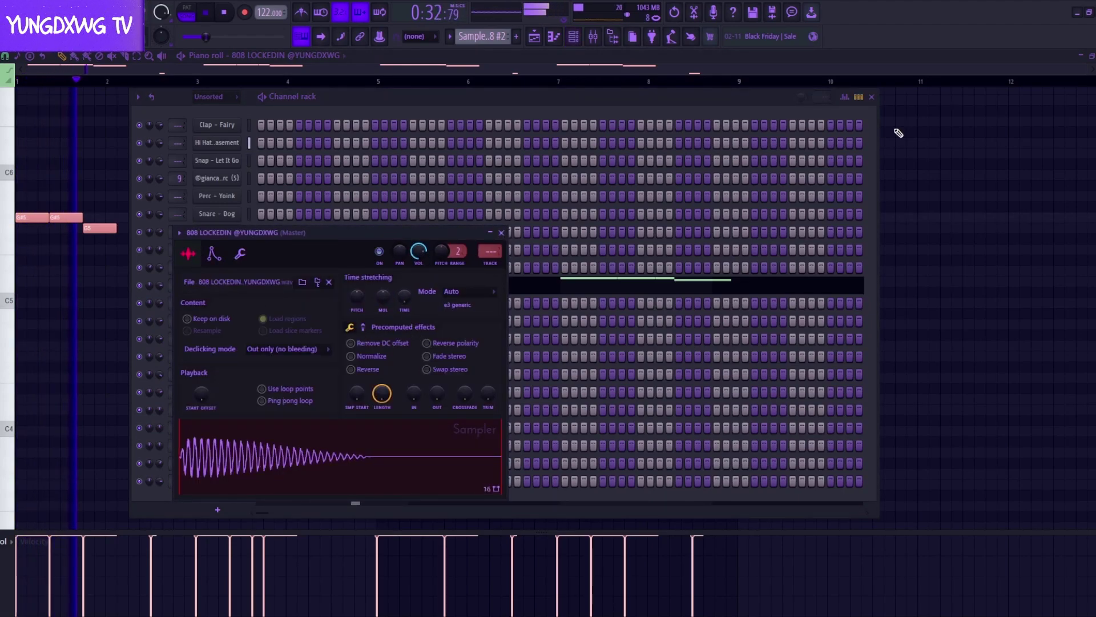
click(871, 97)
key(space)
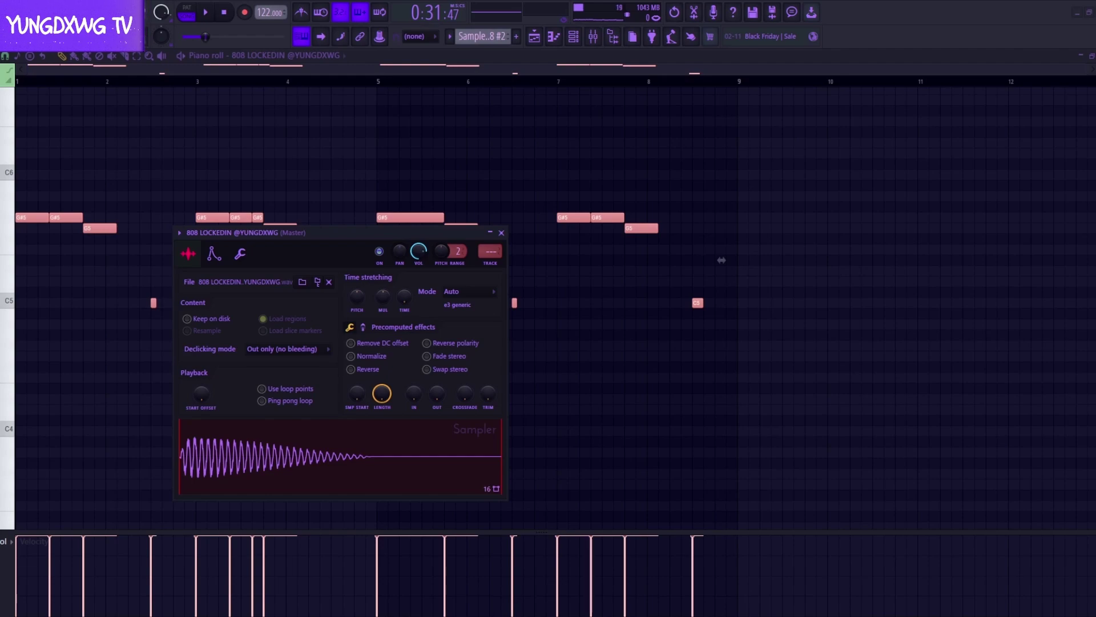
Try the 808 cooks sample in the second 808 channel and audition it.
drag(1, 249, 174, 246)
key(space)
key(space)
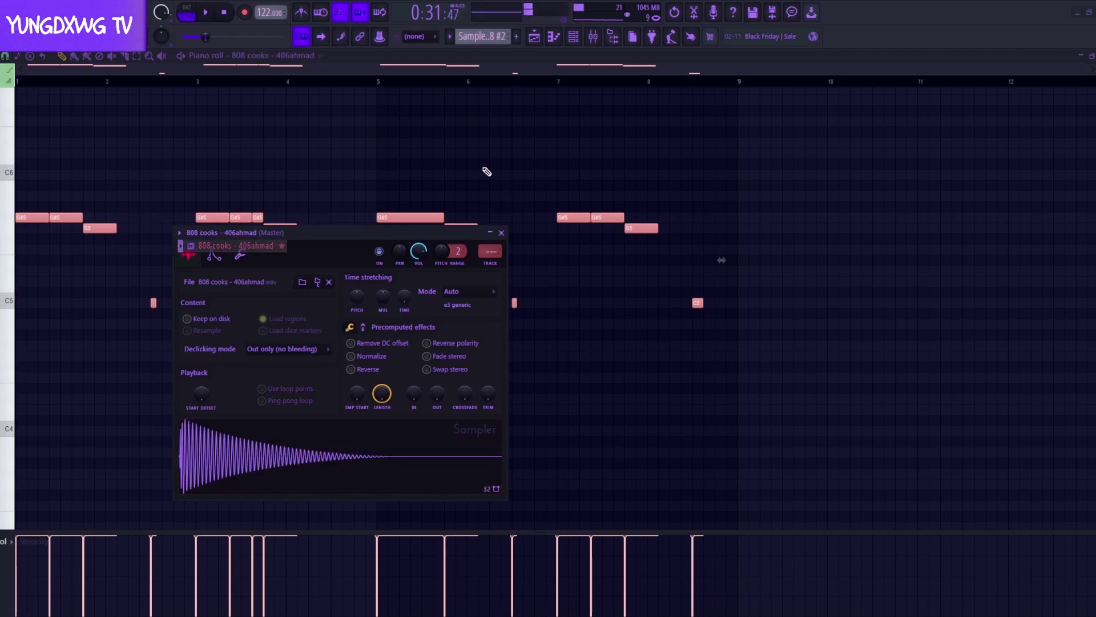
Play the arrangement from bar 17 to hear the second 808 in context and check its channel.
key(space)
click(541, 45)
scroll(354, 458, down, 1)
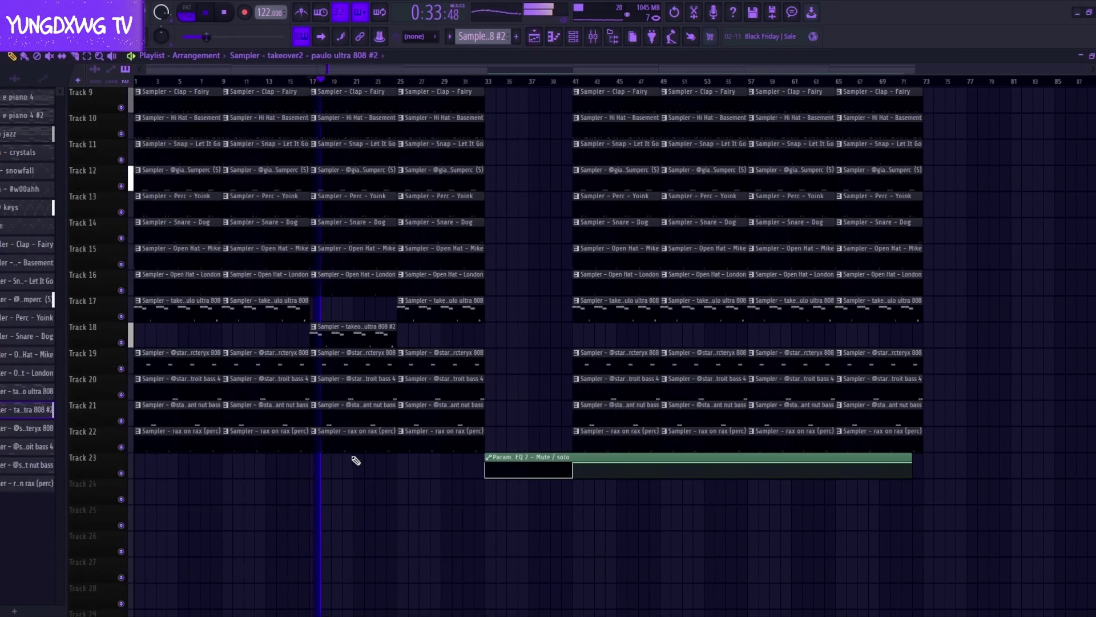
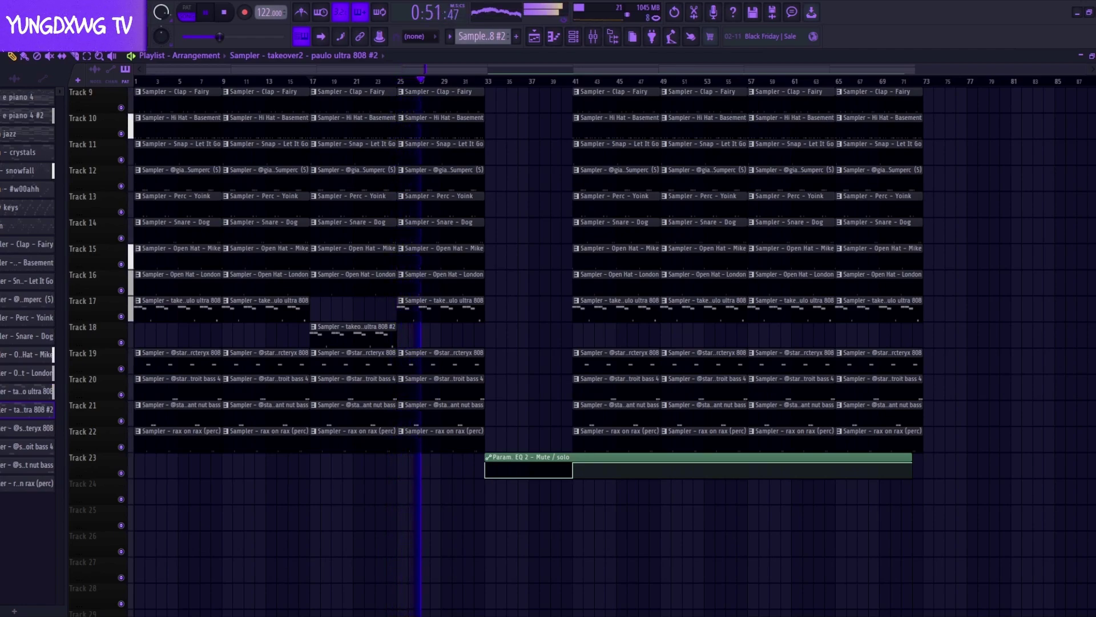
key(space)
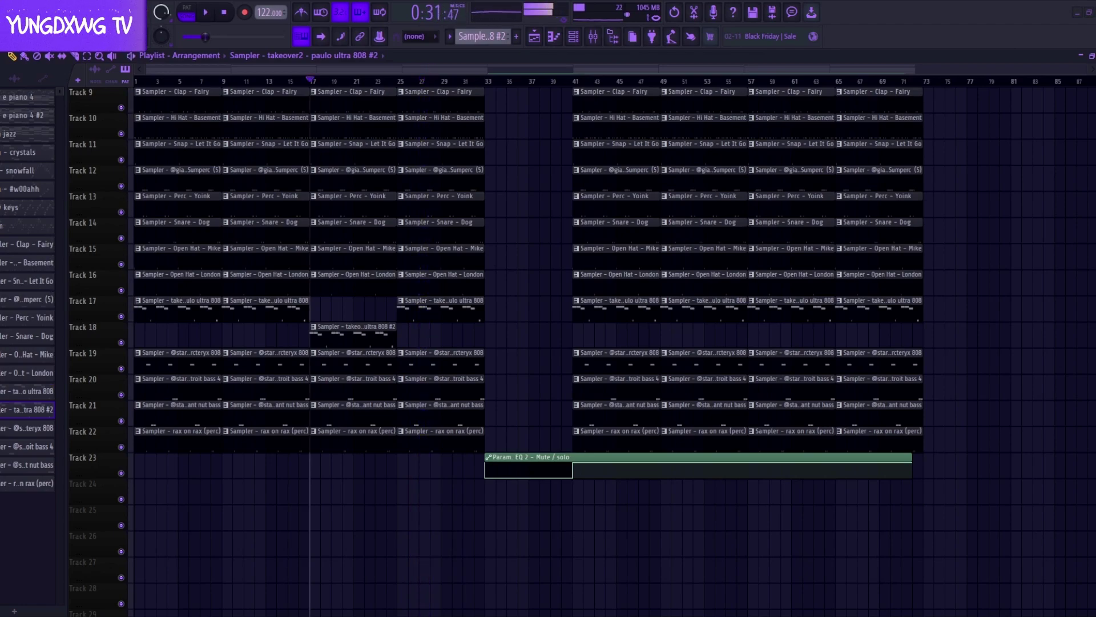
key(space)
click(573, 36)
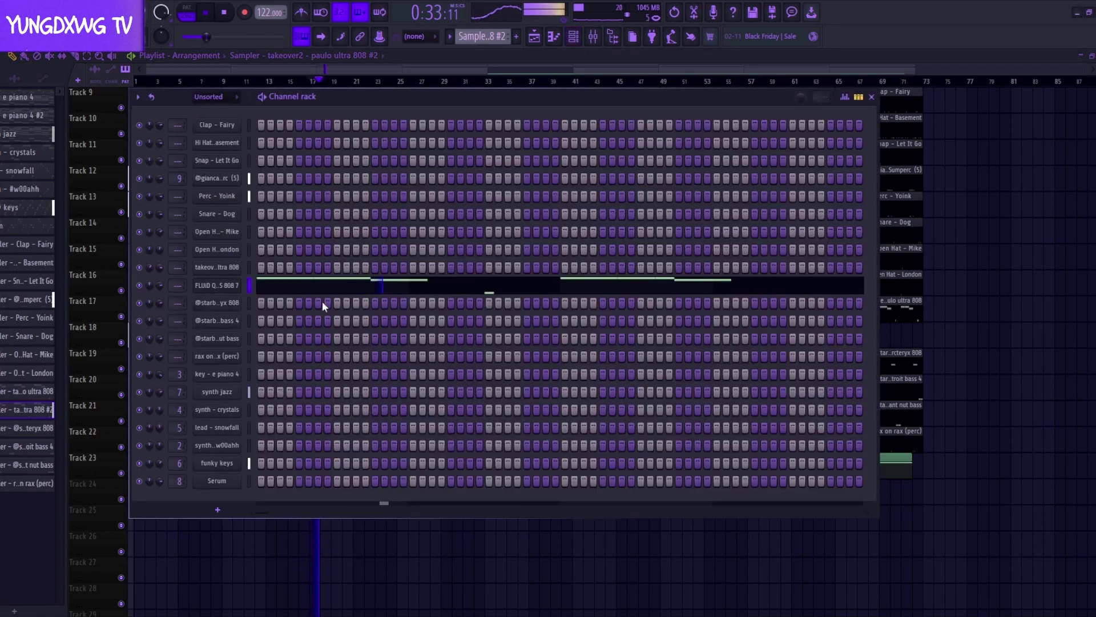
click(872, 97)
Add key - e piano 4 #2 clips on Track 2 at bars 17 and 57.
scroll(451, 274, up, 4)
click(428, 127)
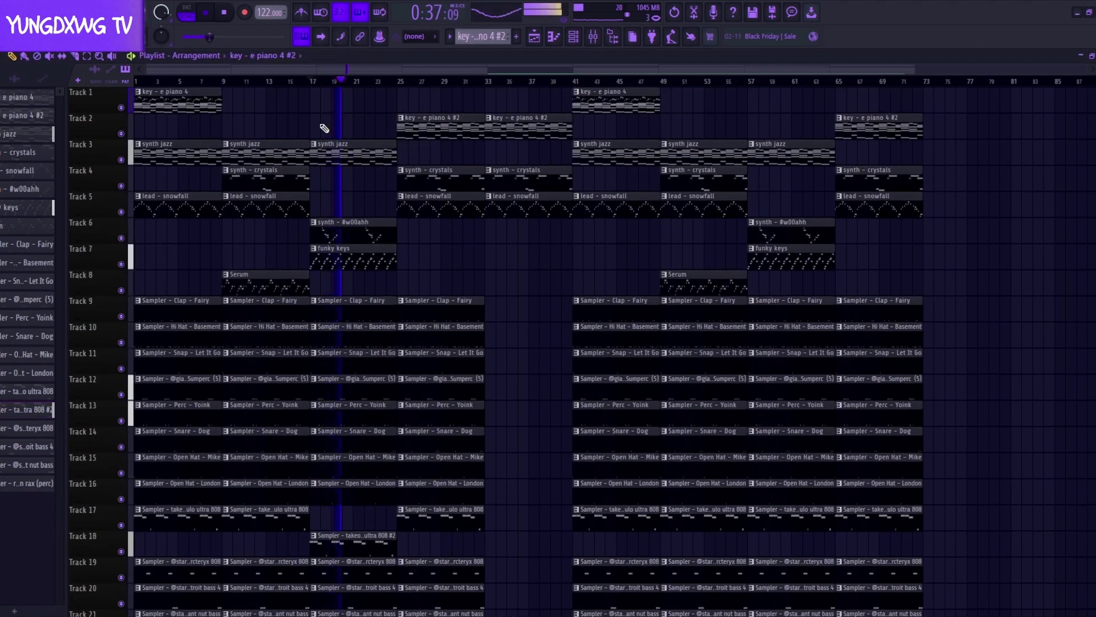
click(324, 128)
key(space)
key(space)
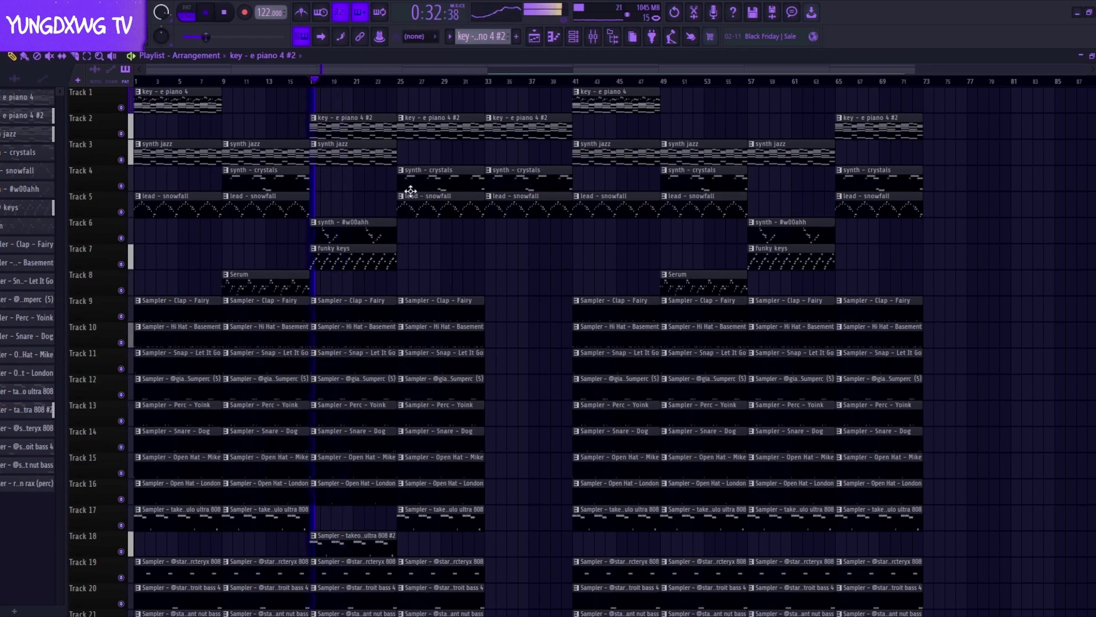
click(752, 133)
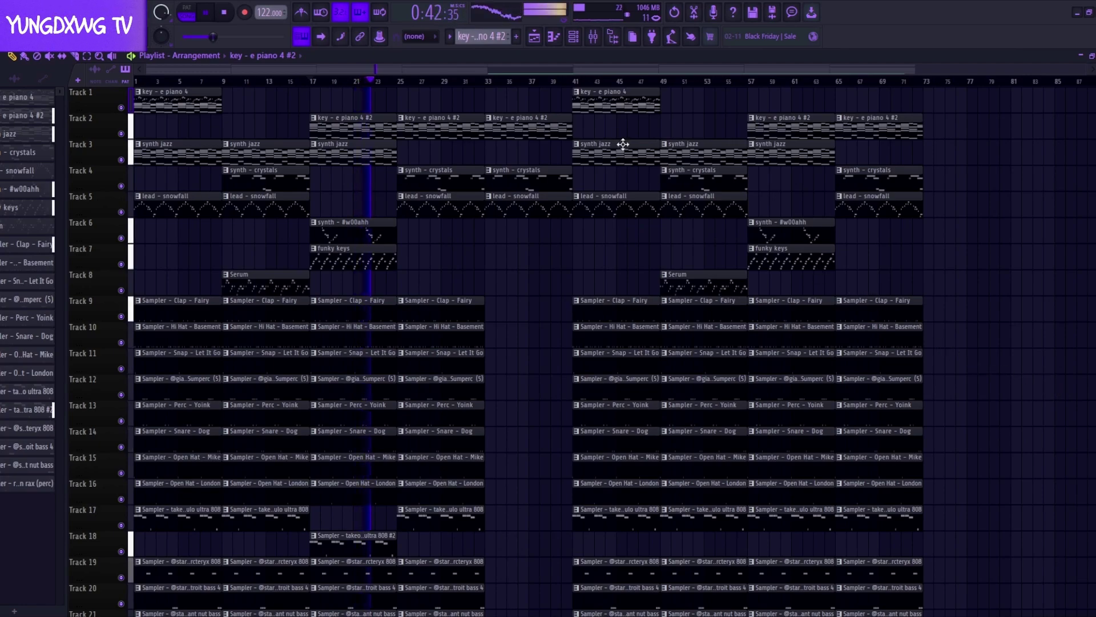
Lower the volume of mixer Insert 6 to -6.1 dB.
click(593, 37)
click(374, 232)
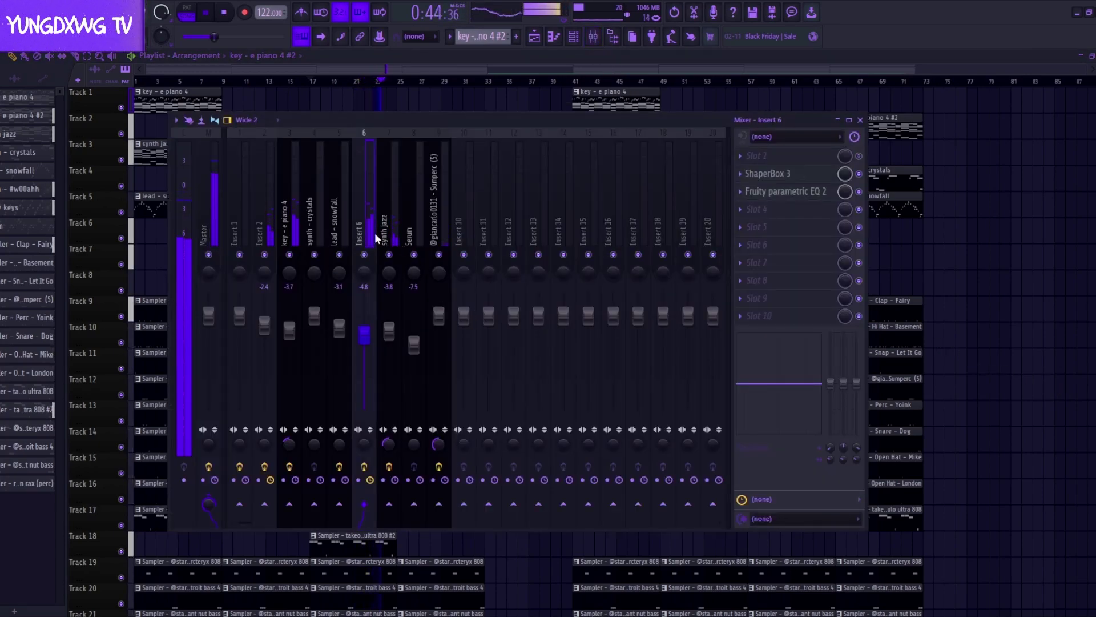
drag(369, 334, 369, 341)
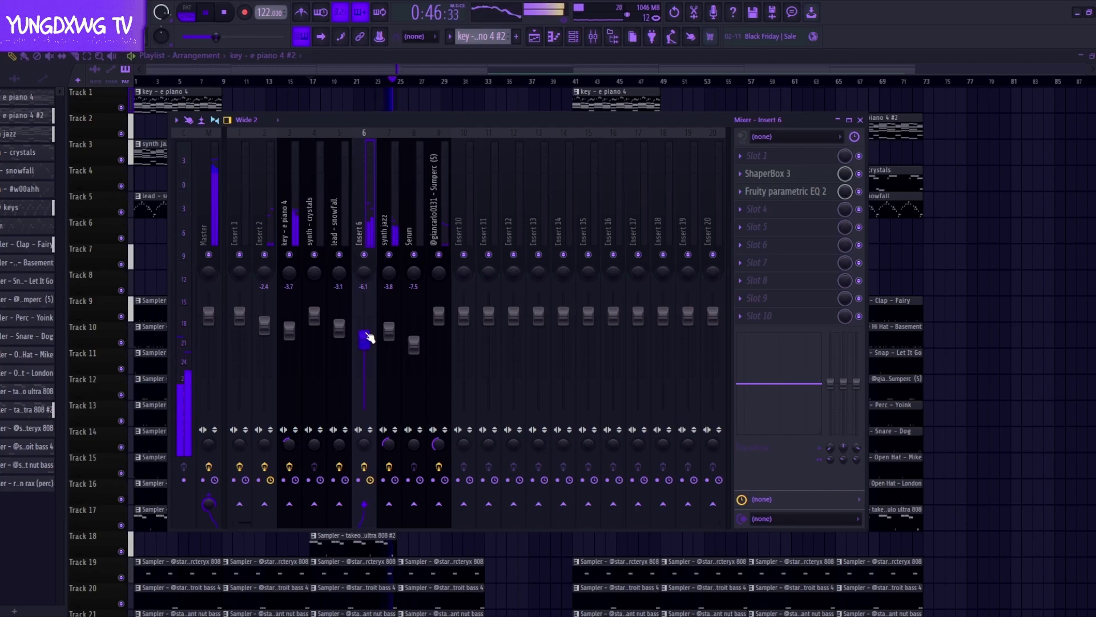
click(860, 120)
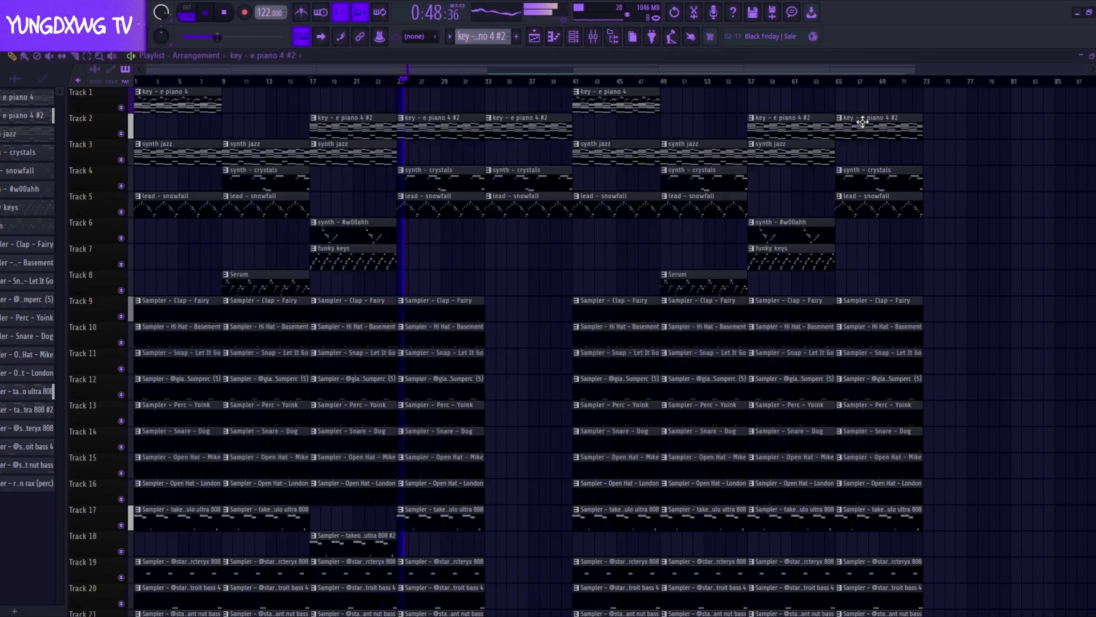
click(980, 214)
right_click(996, 211)
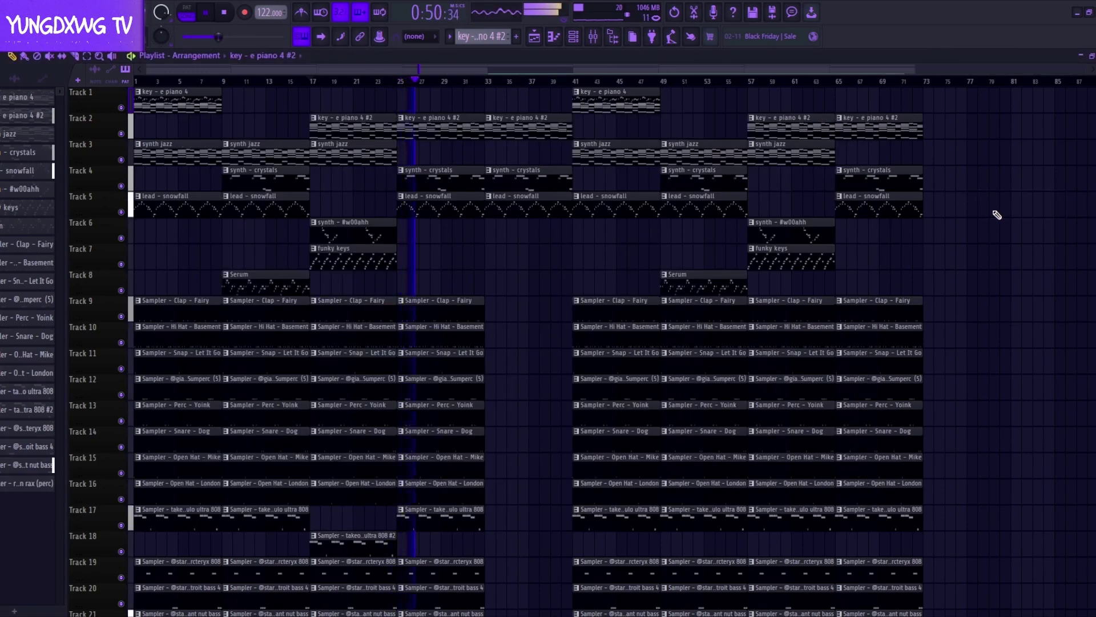
Swap the Track 17 paulo ultra 808 clip at bar 57 for a paulo ultra 808 #2 clip on Track 18.
scroll(991, 303, down, 4)
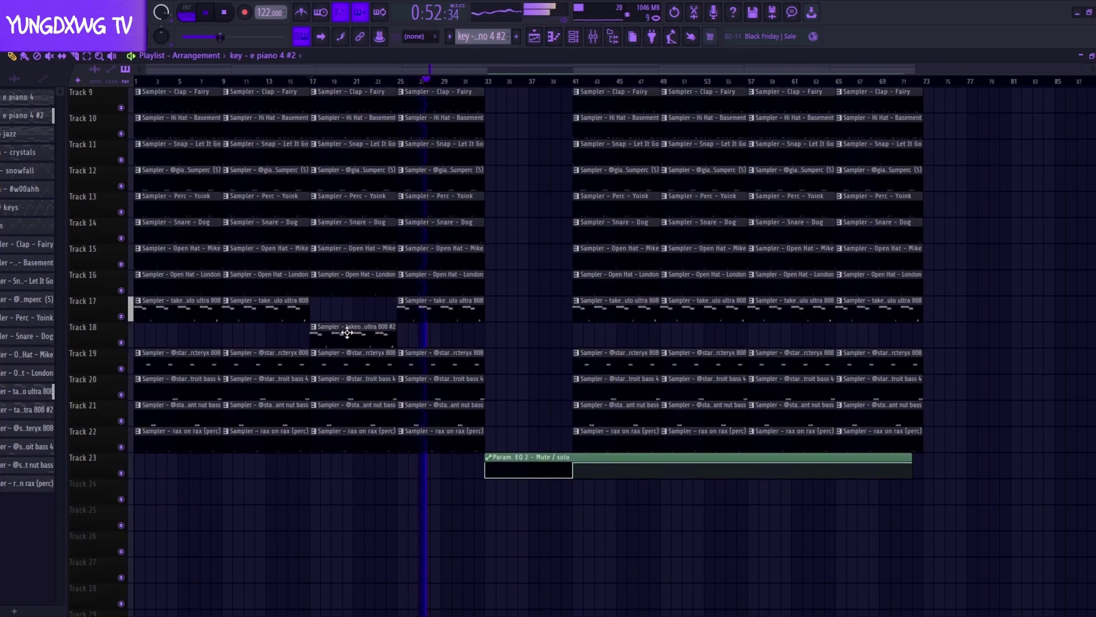
click(762, 336)
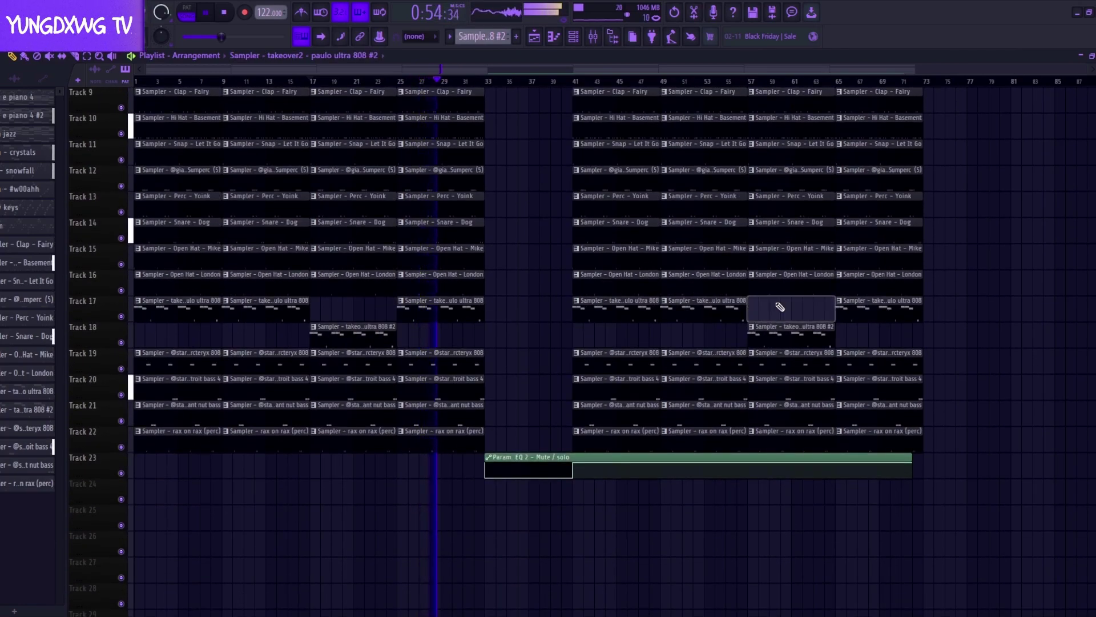
right_click(777, 312)
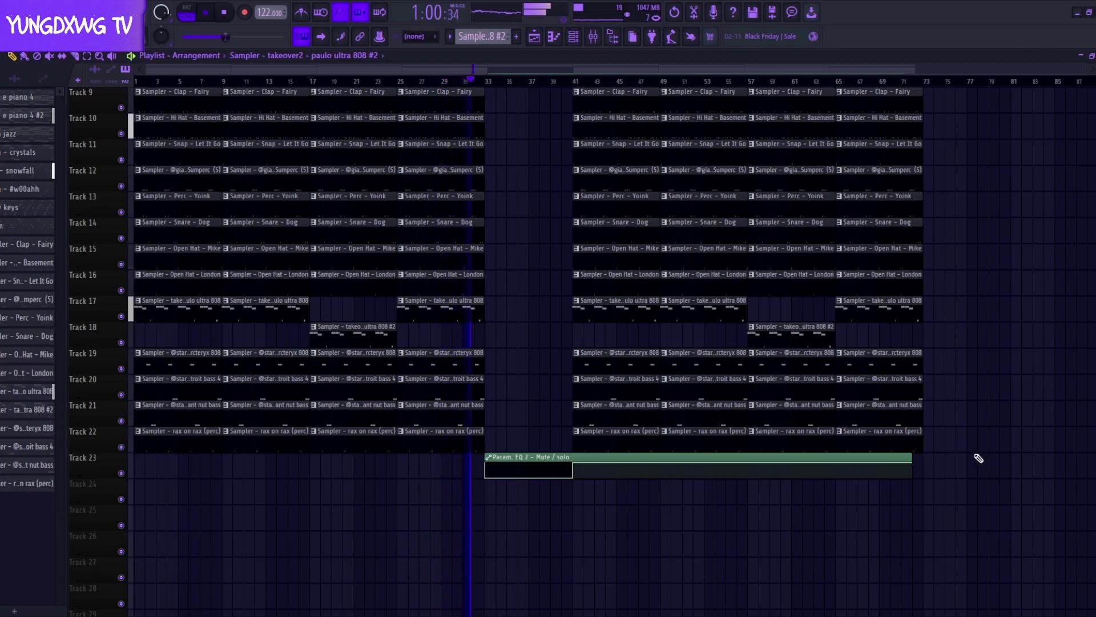
scroll(974, 431, up, 1)
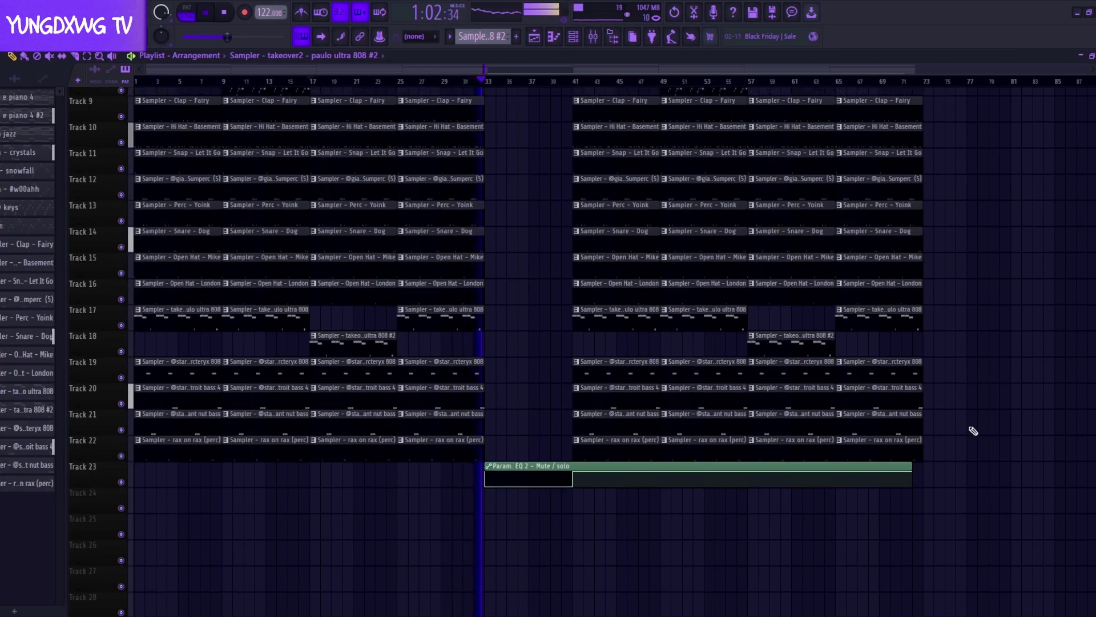
scroll(972, 430, up, 3)
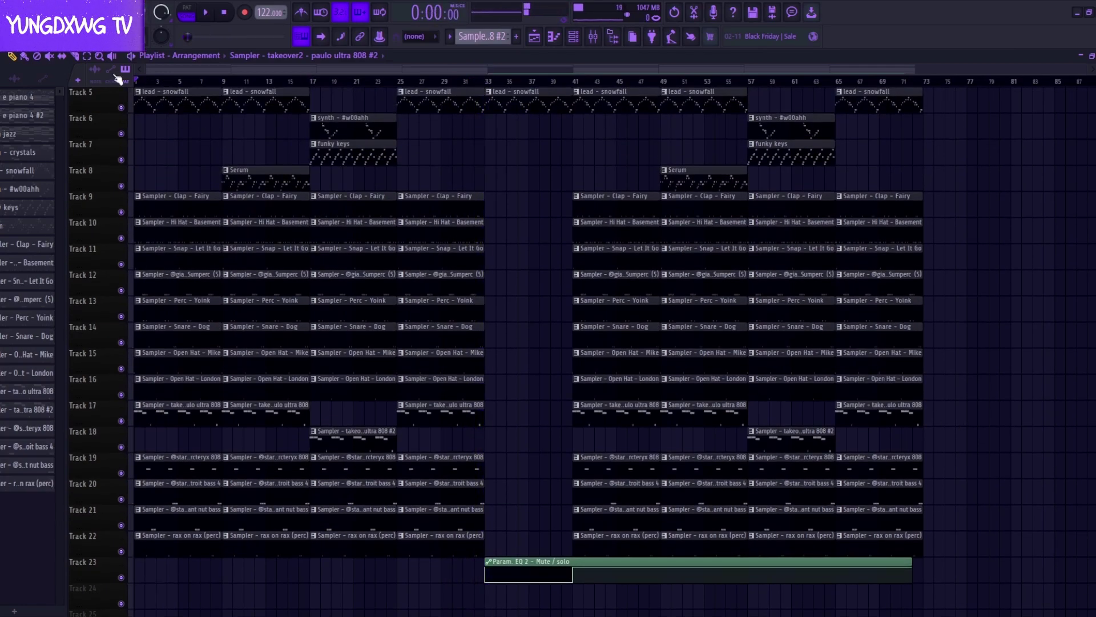
scroll(98, 318, up, 6)
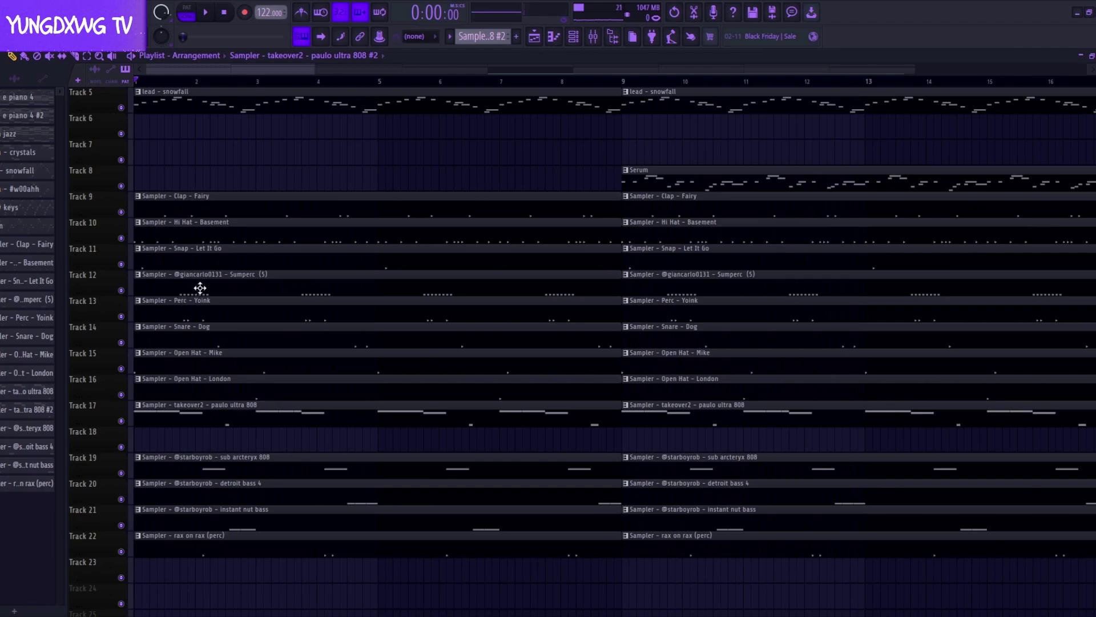
click(216, 286)
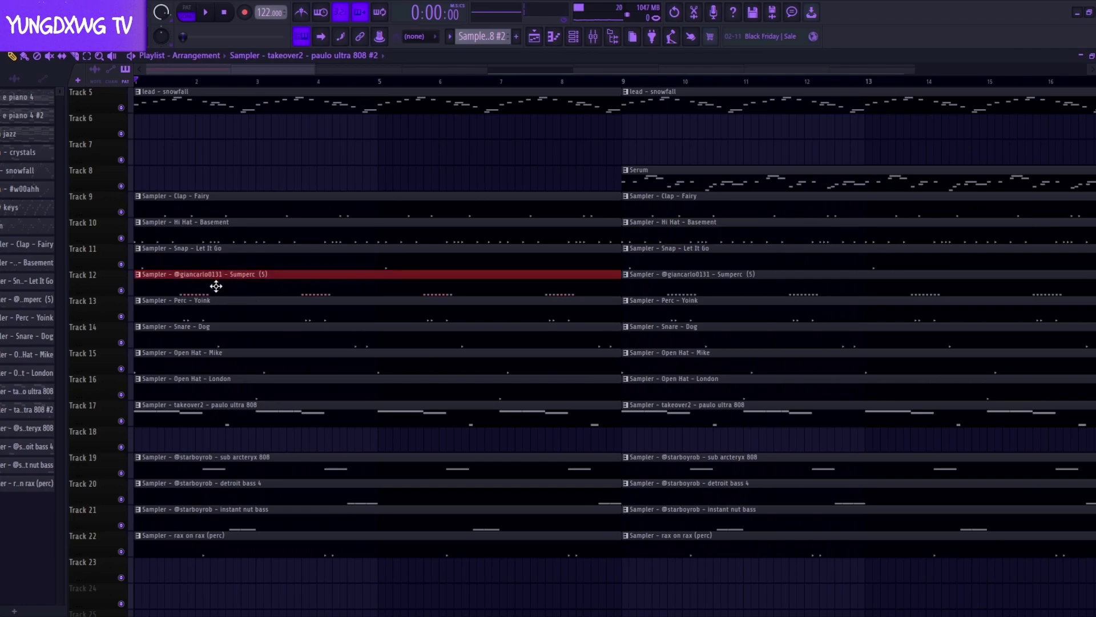
ctrl+shift+click(287, 307)
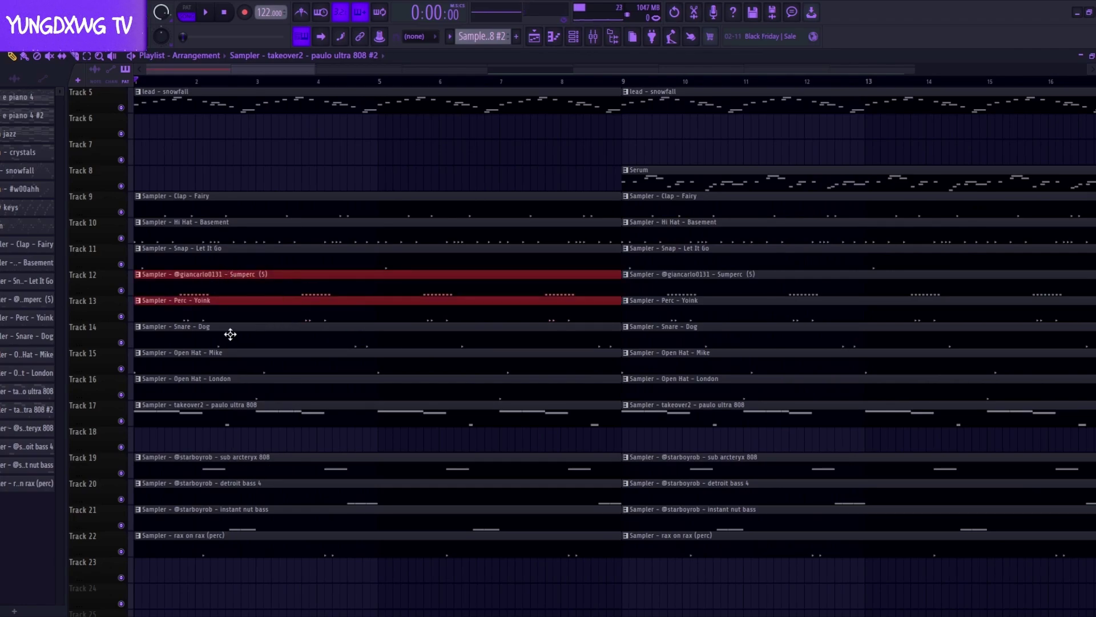
key(space)
scroll(162, 349, up, 3)
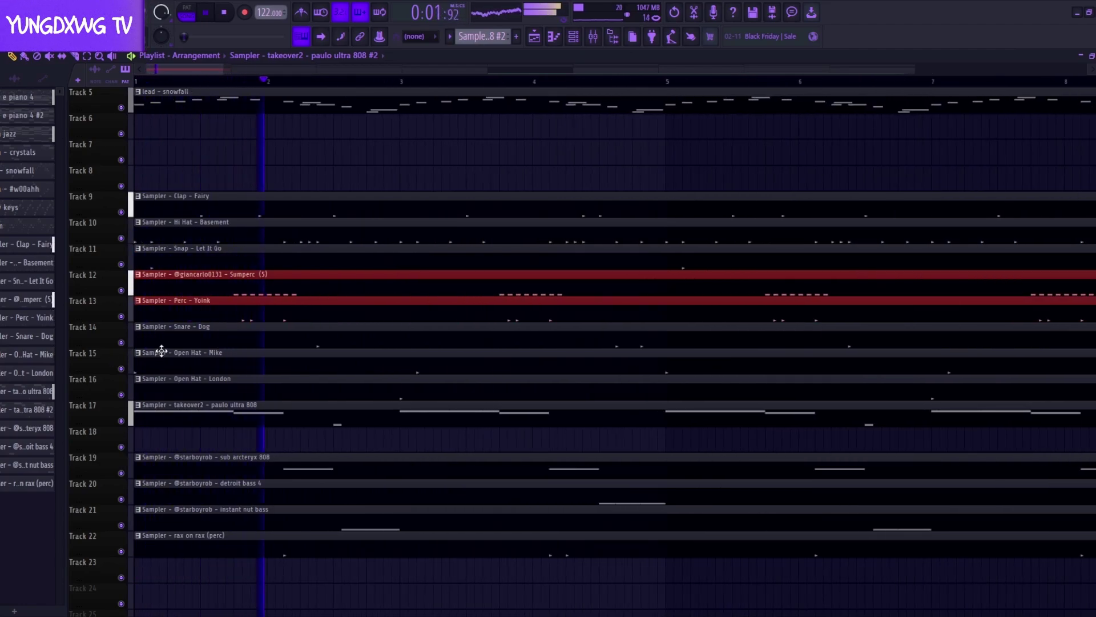
scroll(162, 360, down, 3)
key(space)
right_click(231, 285)
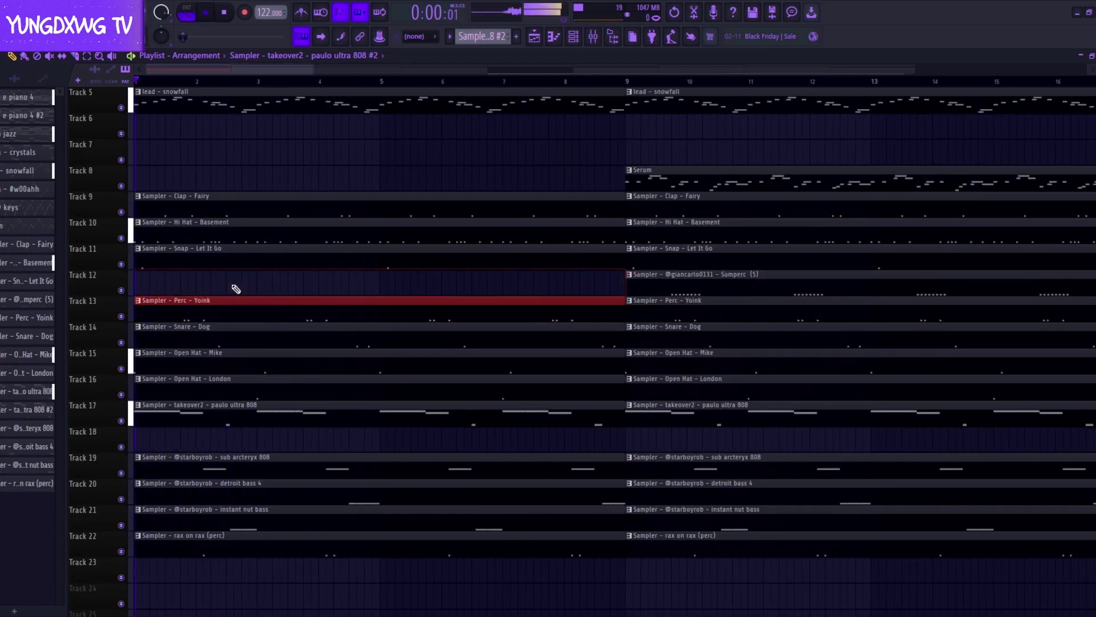
During playback, delete the Perc - Yoink, Snap - Let It Go and Snare - Dog clips at bar 9.
key(space)
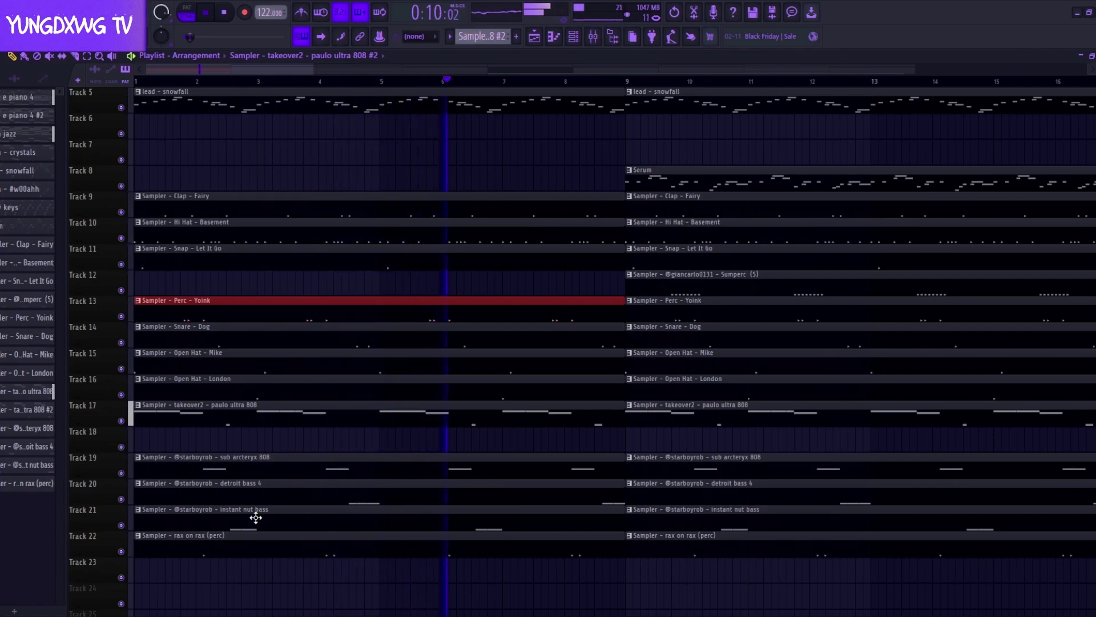
scroll(256, 516, down, 4)
scroll(440, 320, up, 2)
right_click(398, 312)
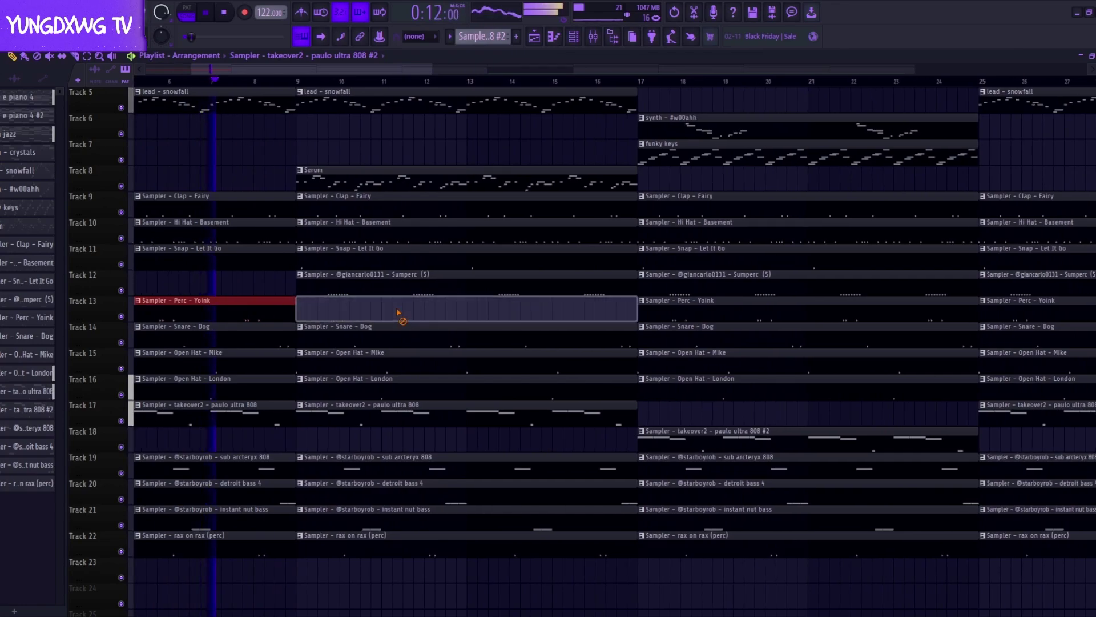
right_click(398, 262)
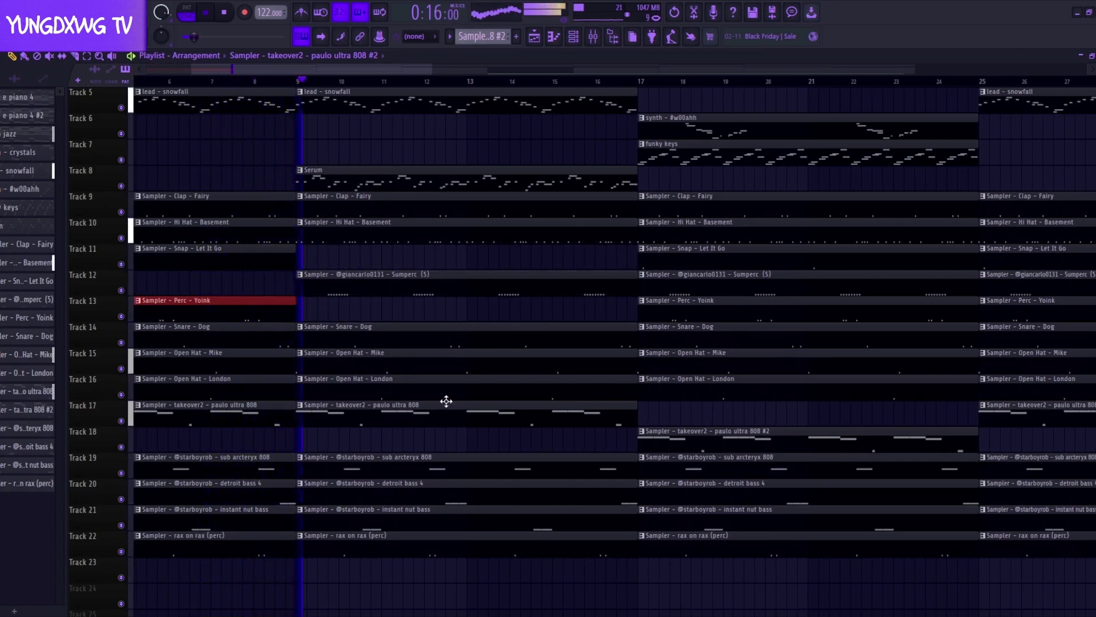
right_click(423, 339)
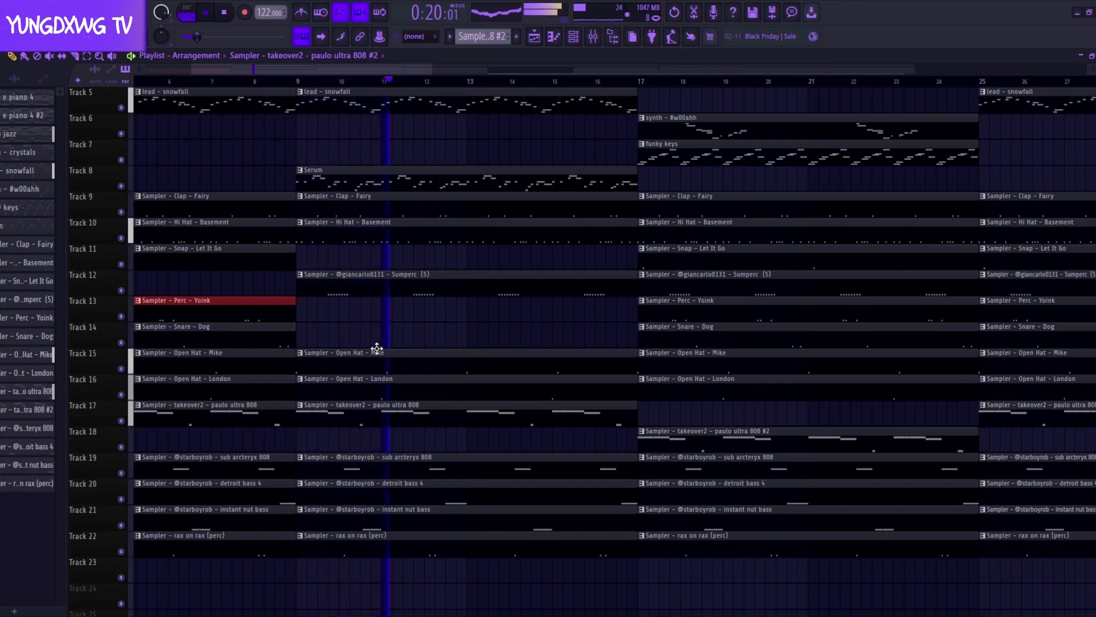
Delete the Sumperc (5) clip on Track 12 and the Perc - Yoink clip on Track 13 at bar 17.
scroll(377, 348, down, 3)
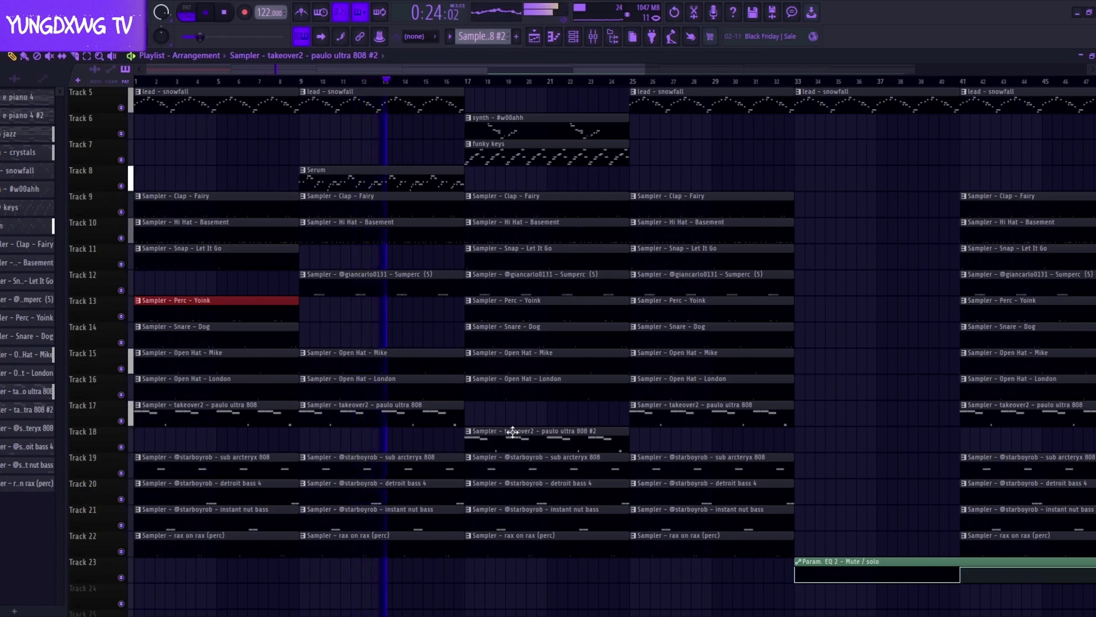
scroll(606, 431, up, 3)
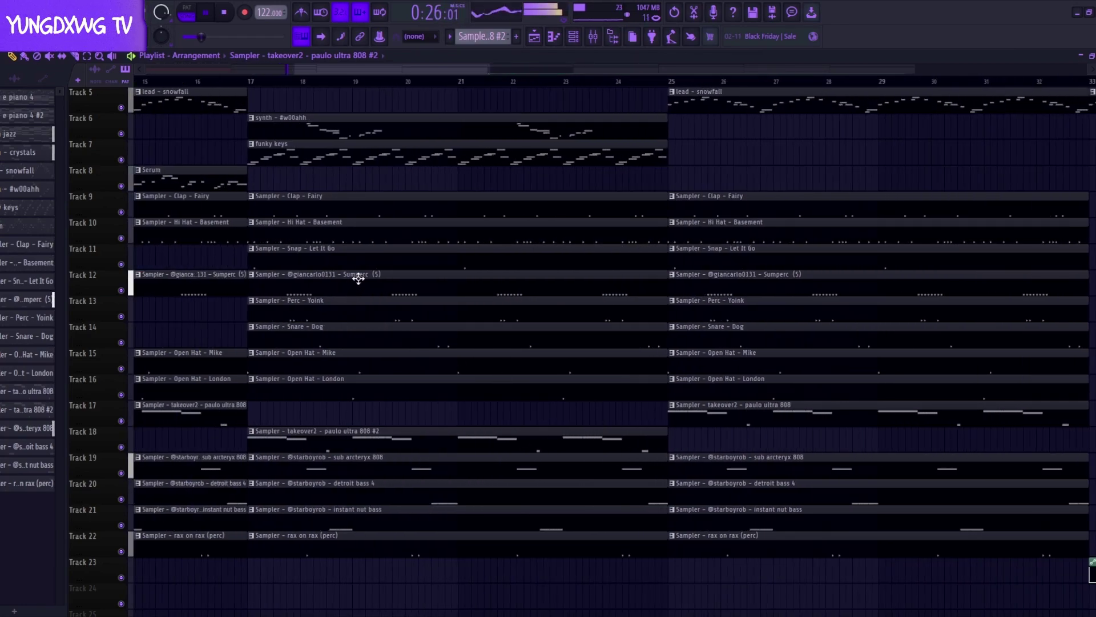
right_click(358, 278)
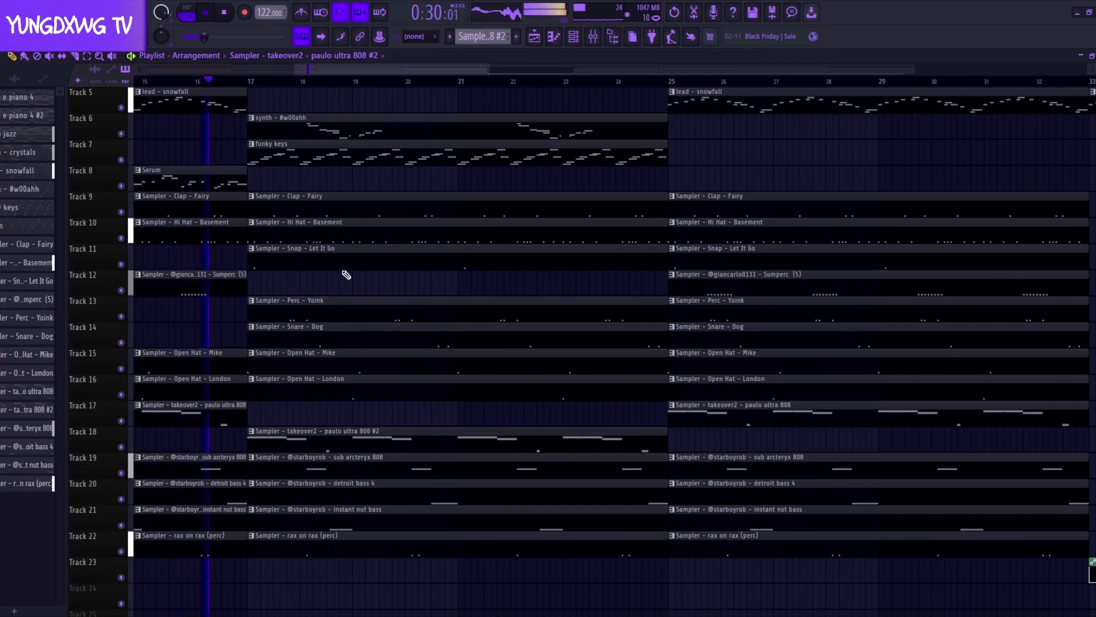
scroll(346, 276, down, 3)
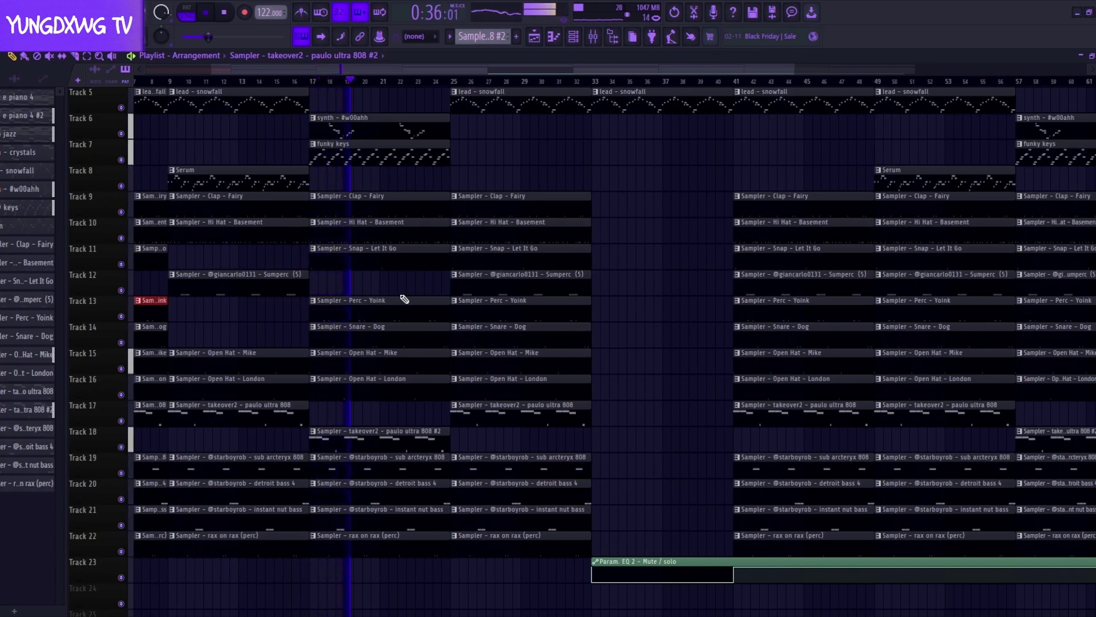
scroll(405, 298, down, 3)
scroll(420, 308, up, 4)
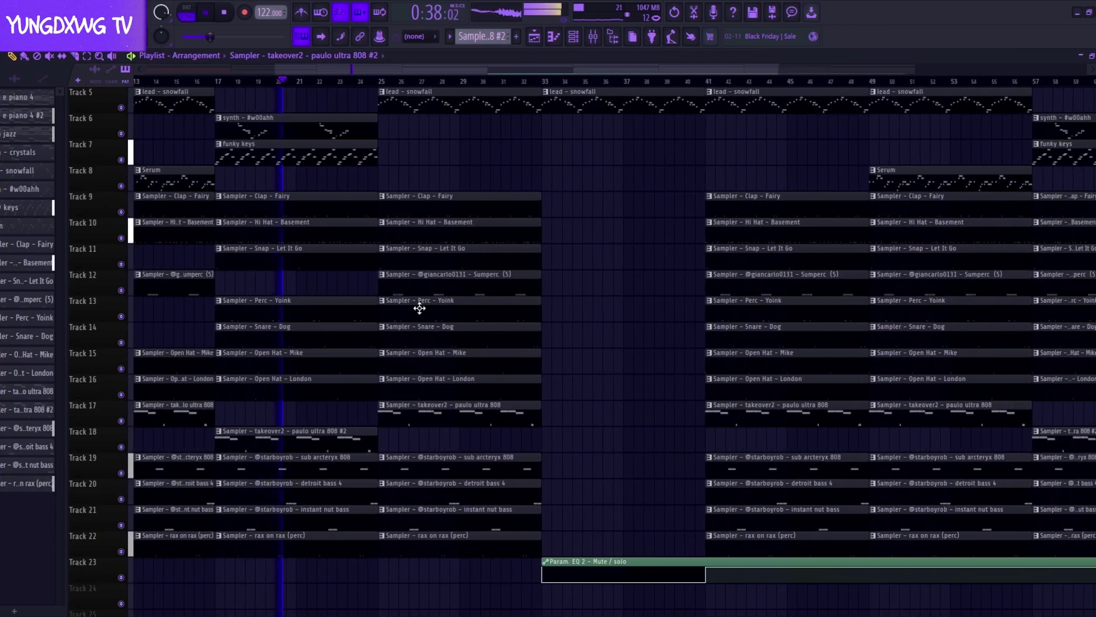
scroll(418, 308, down, 1)
scroll(363, 308, down, 2)
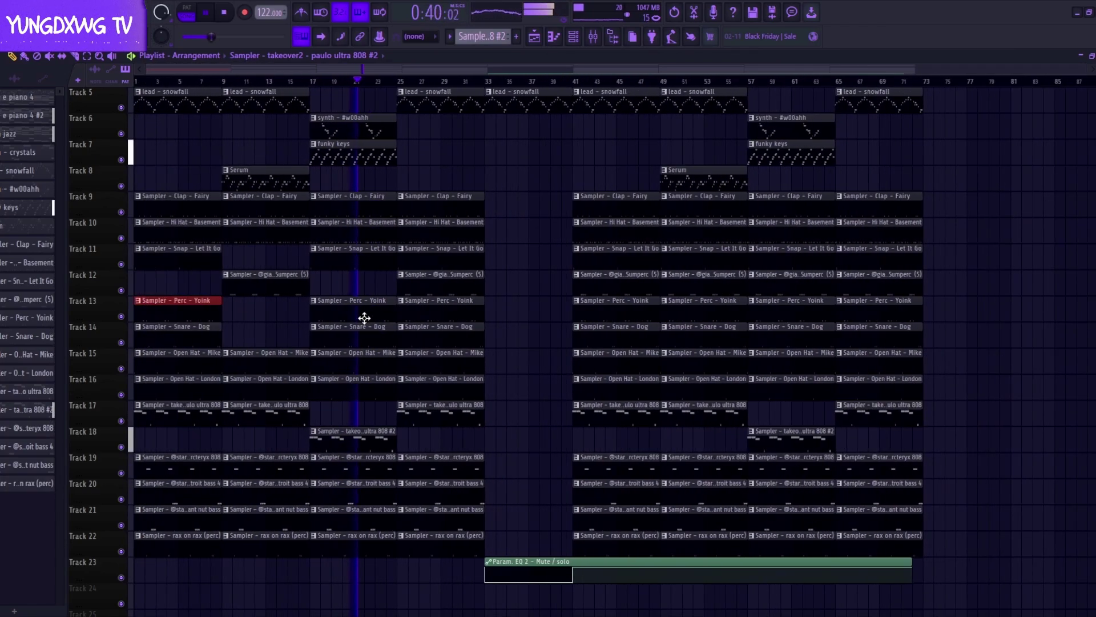
scroll(320, 346, up, 5)
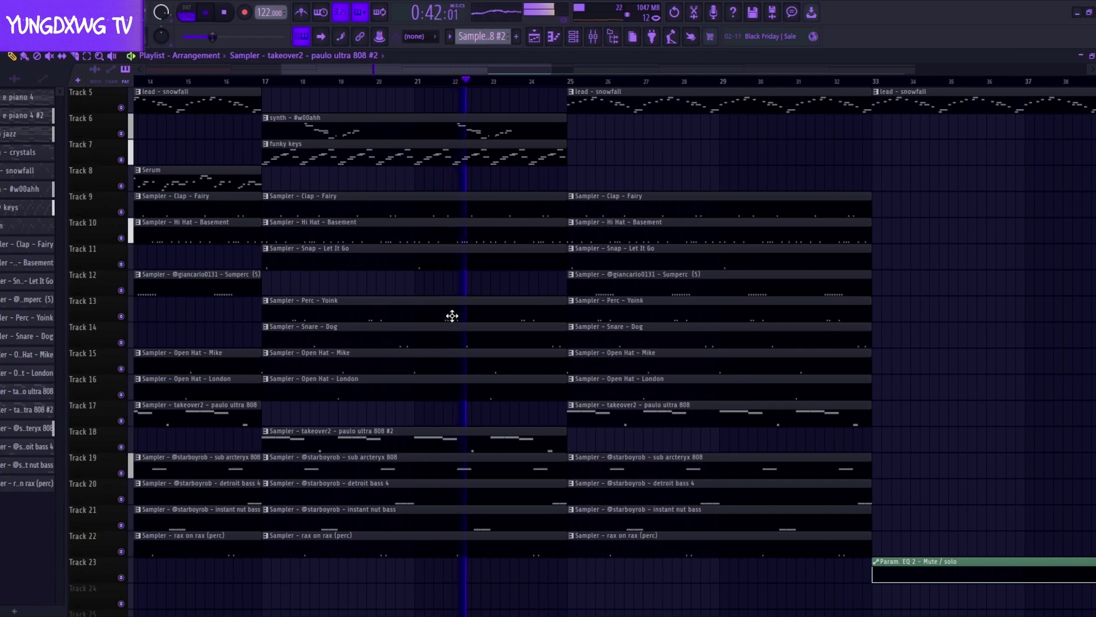
scroll(394, 325, down, 3)
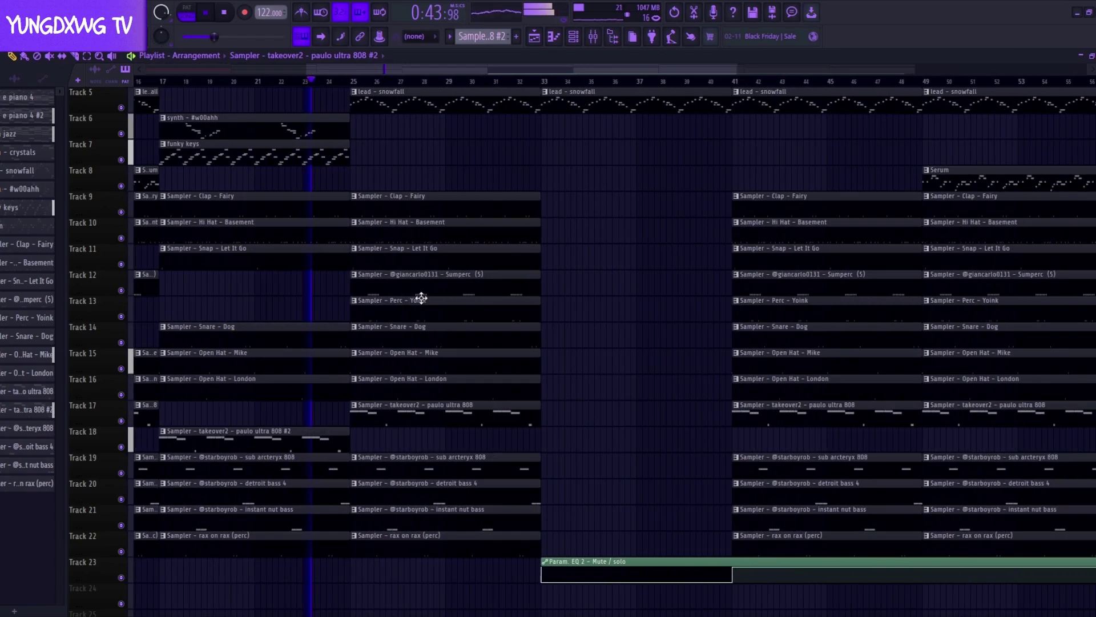
Delete the Sumperc (5) clip on Track 12 and the Snap - Let It Go clip on Track 11 at bar 25.
right_click(427, 287)
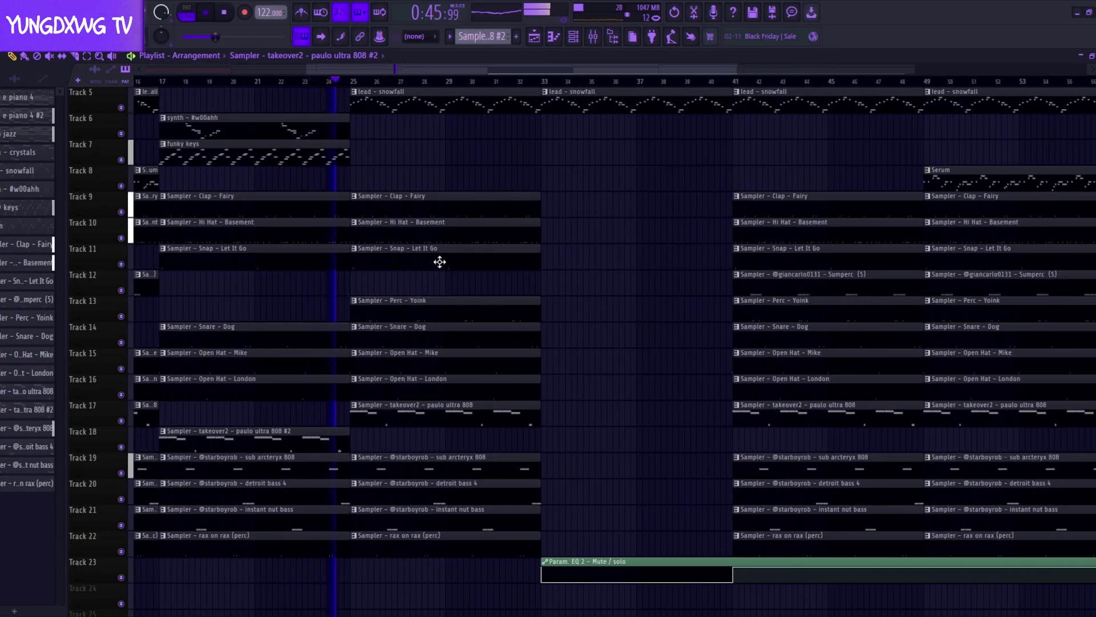
right_click(440, 259)
scroll(282, 426, down, 4)
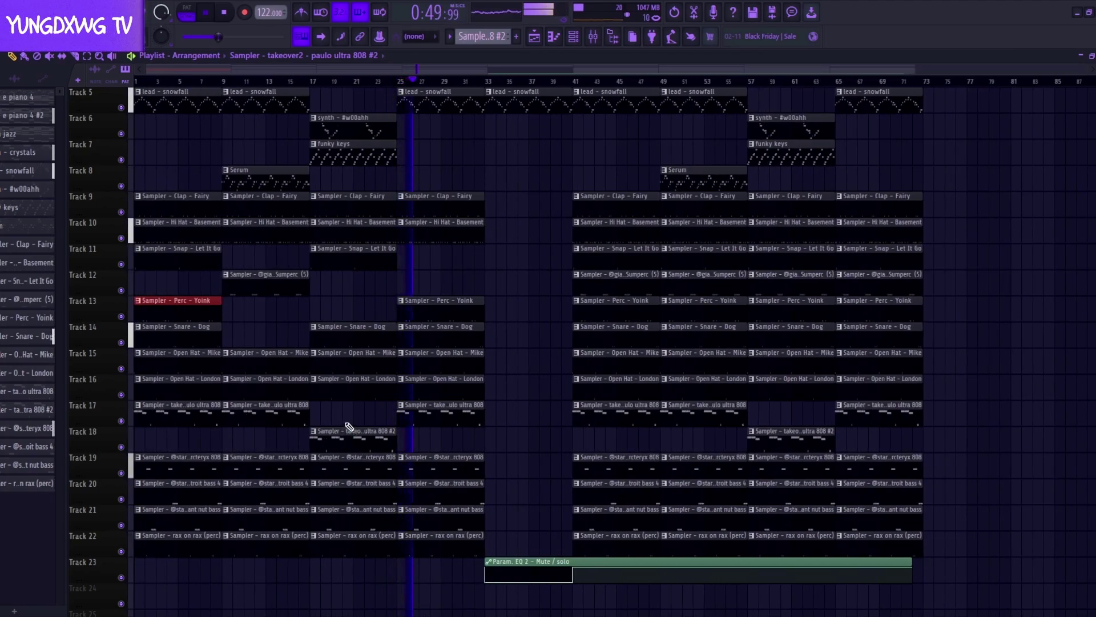
Replace the drum and 808 clips on Tracks 9 to 22 from bar 41 with a copy of the edited ones from bars 1 to 33.
drag(974, 541, 558, 213)
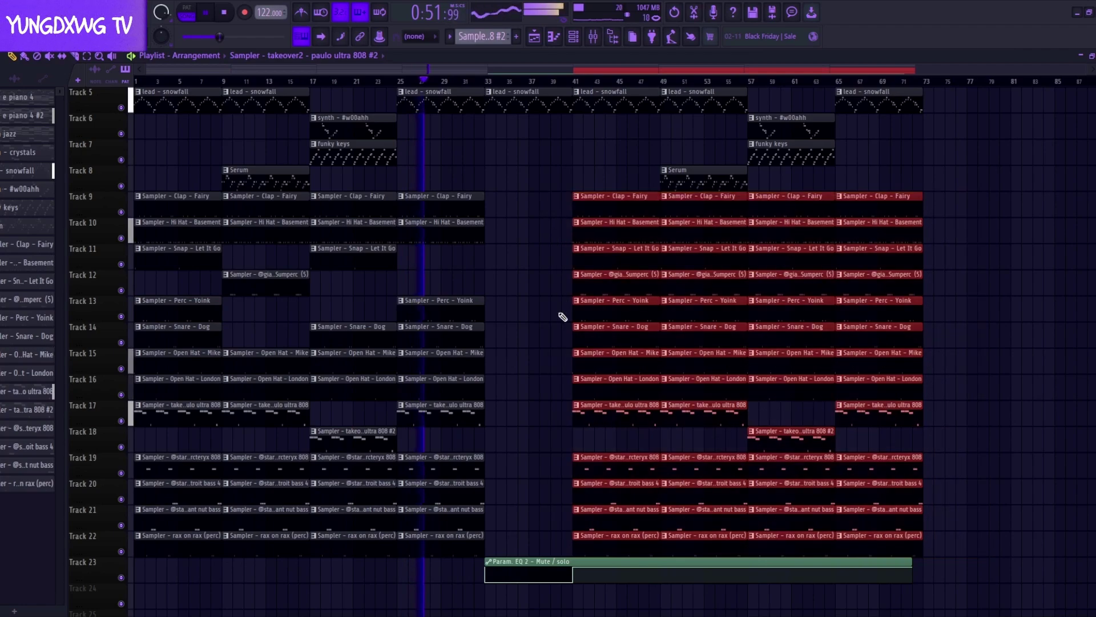
key(Delete)
drag(486, 553, 181, 208)
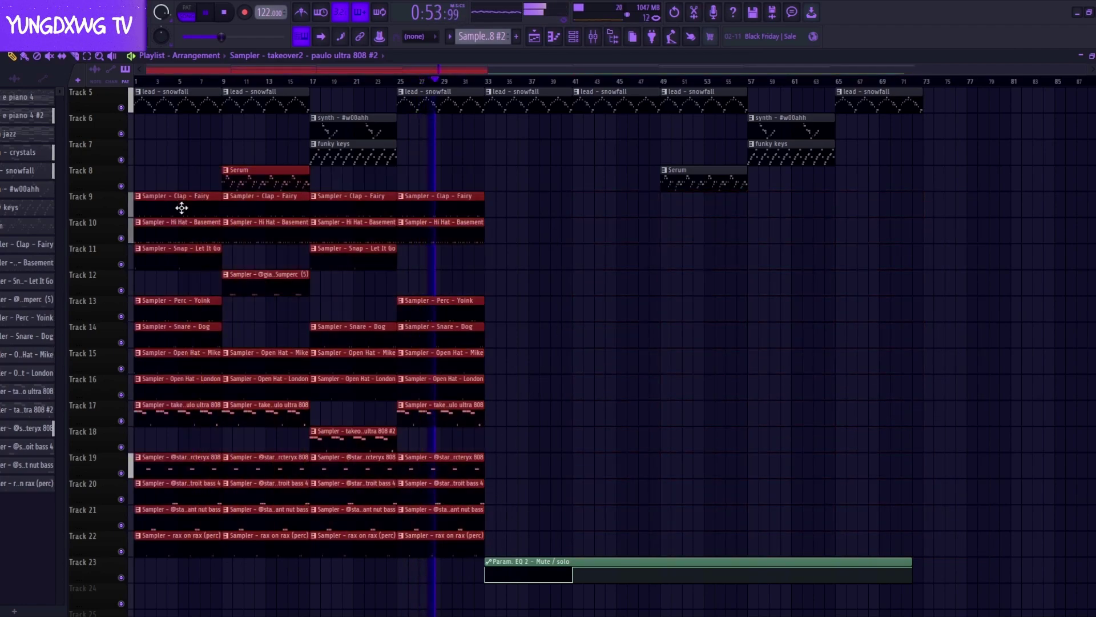
drag(514, 555, 464, 226)
drag(178, 199, 613, 194)
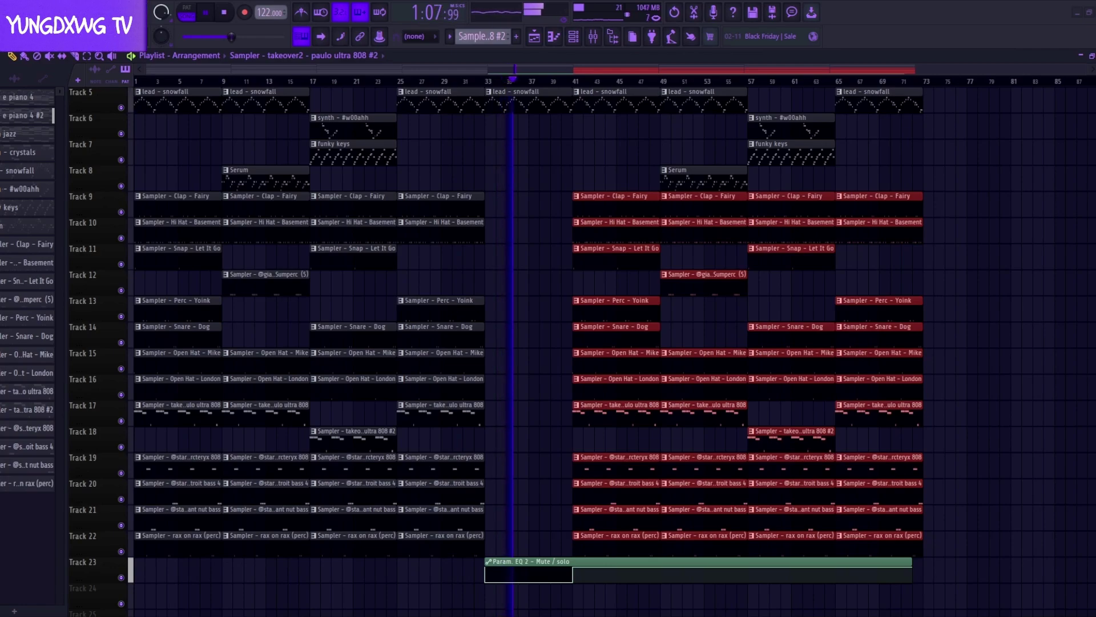
scroll(536, 286, down, 5)
drag(697, 406, 721, 405)
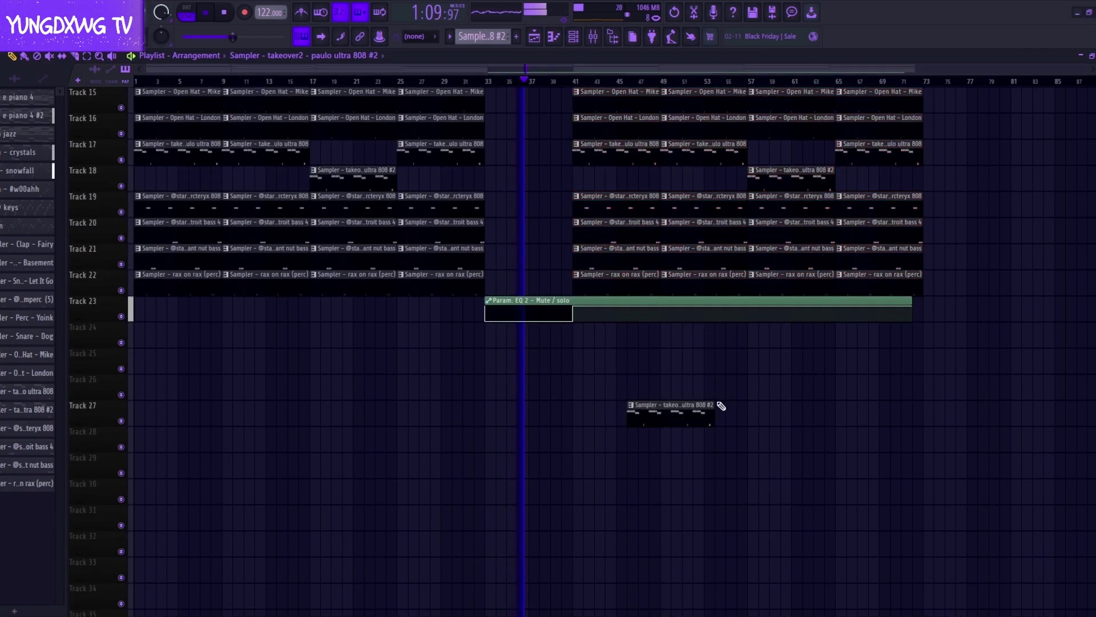
right_click(678, 420)
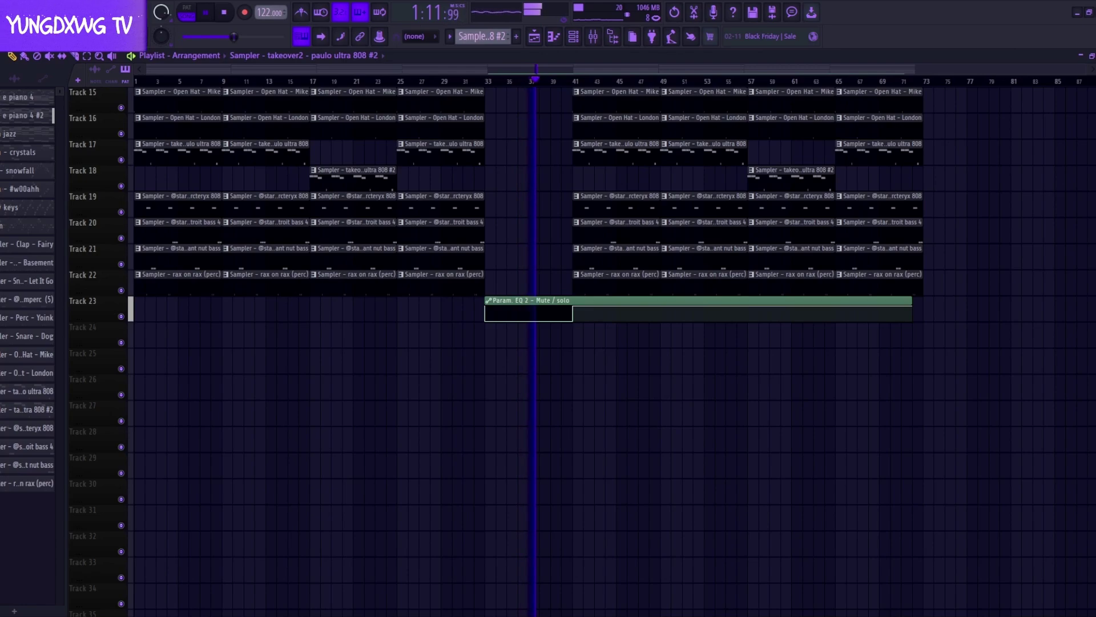
Add the Riser every 8 bar time stretched sample at the start of Track 25 and shorten it with its time stretching setting.
drag(100, 388, 213, 361)
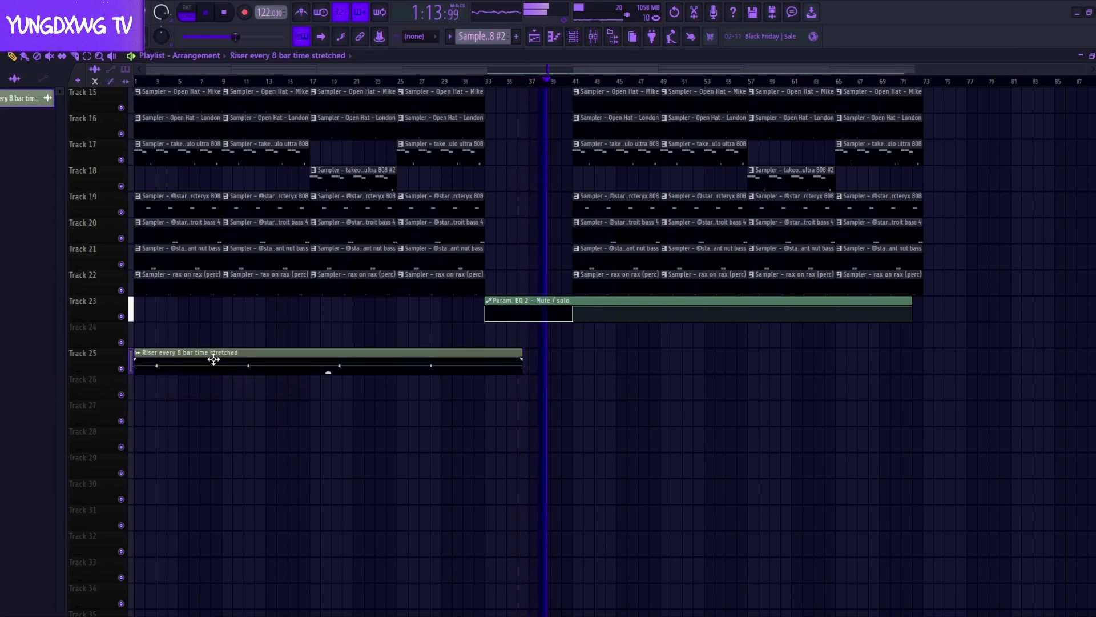
double_click(216, 362)
mouse_move(209, 175)
mouse_down()
mouse_move(209, 188)
mouse_move(209, 166)
mouse_up()
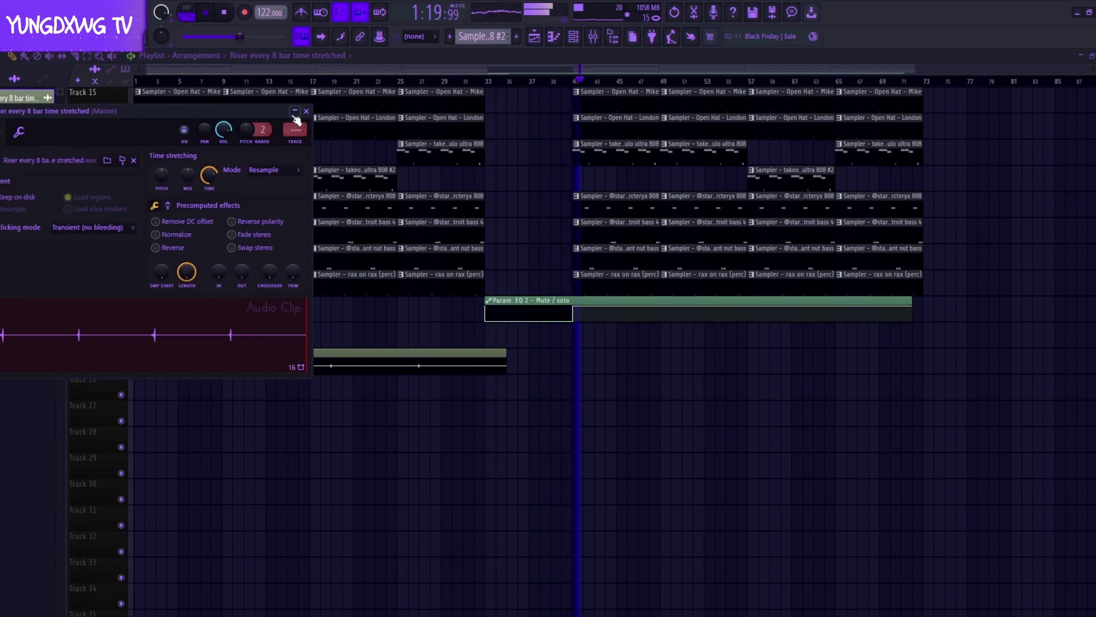
click(306, 111)
Align the riser on Track 25 with the drums, one clip running from bar 1 to 33 and another ending at bar 73.
drag(260, 362, 681, 364)
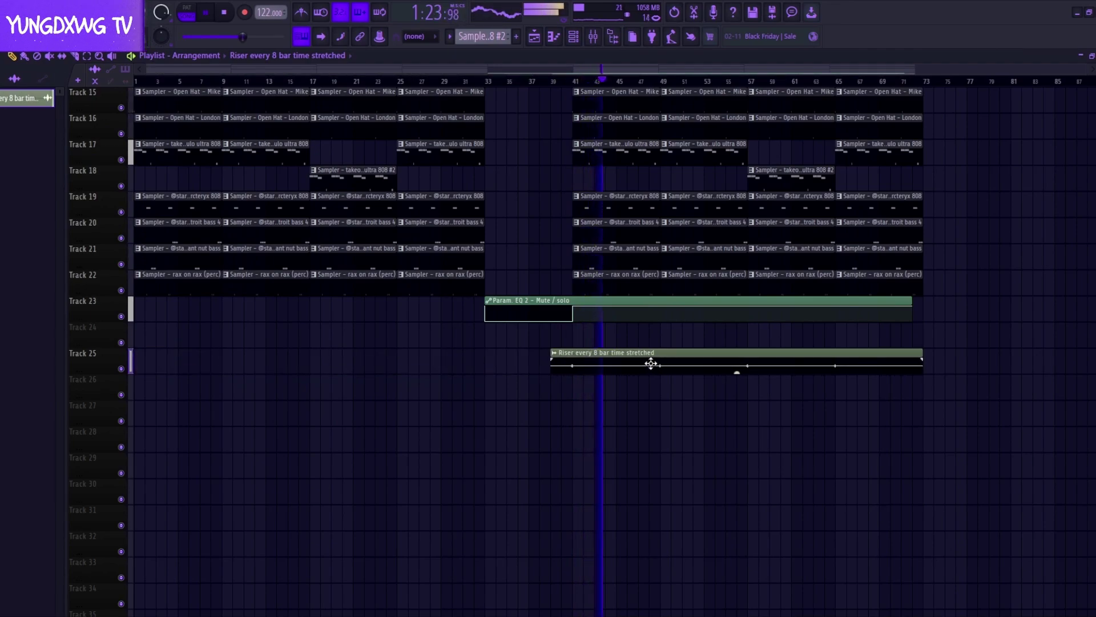
click(150, 357)
mouse_move(137, 354)
mouse_down()
mouse_move(161, 359)
mouse_move(130, 357)
mouse_up()
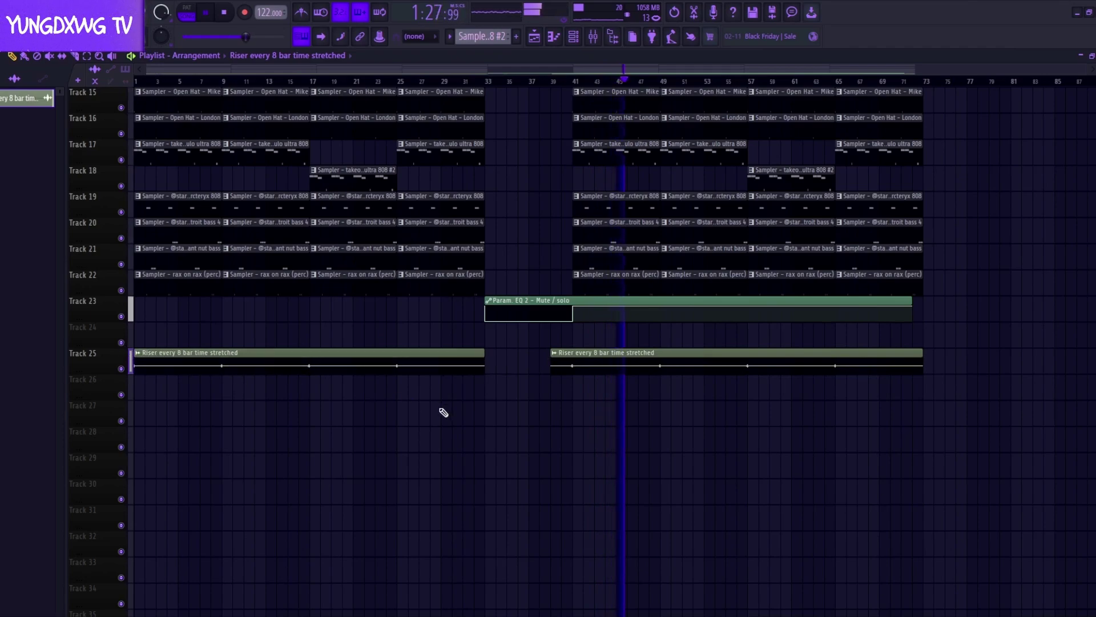
scroll(1078, 535, up, 5)
scroll(970, 548, down, 2)
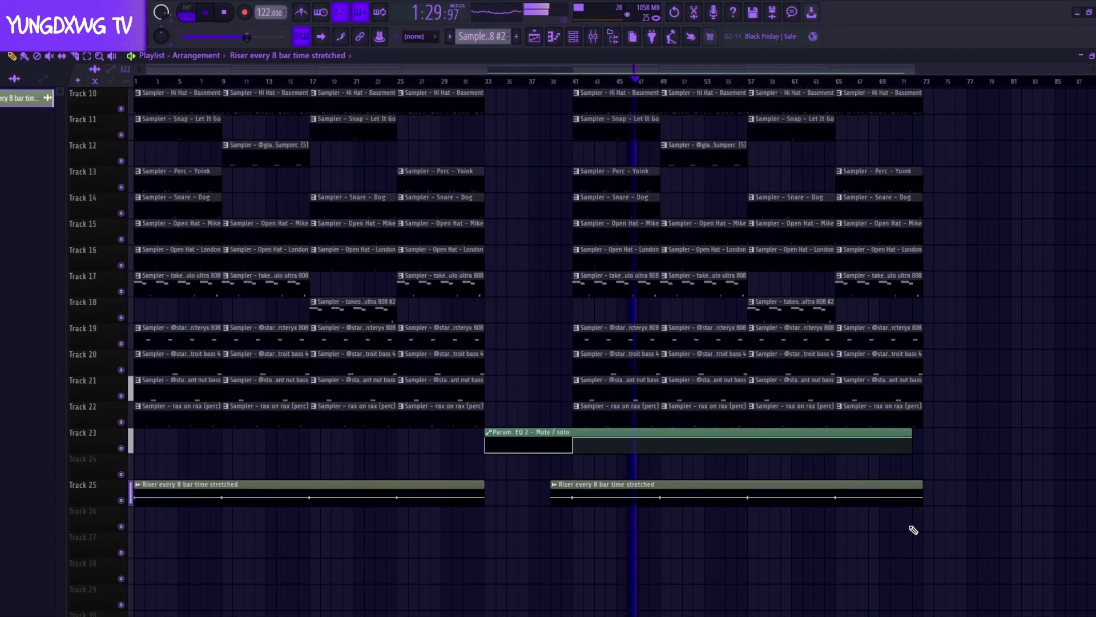
key(space)
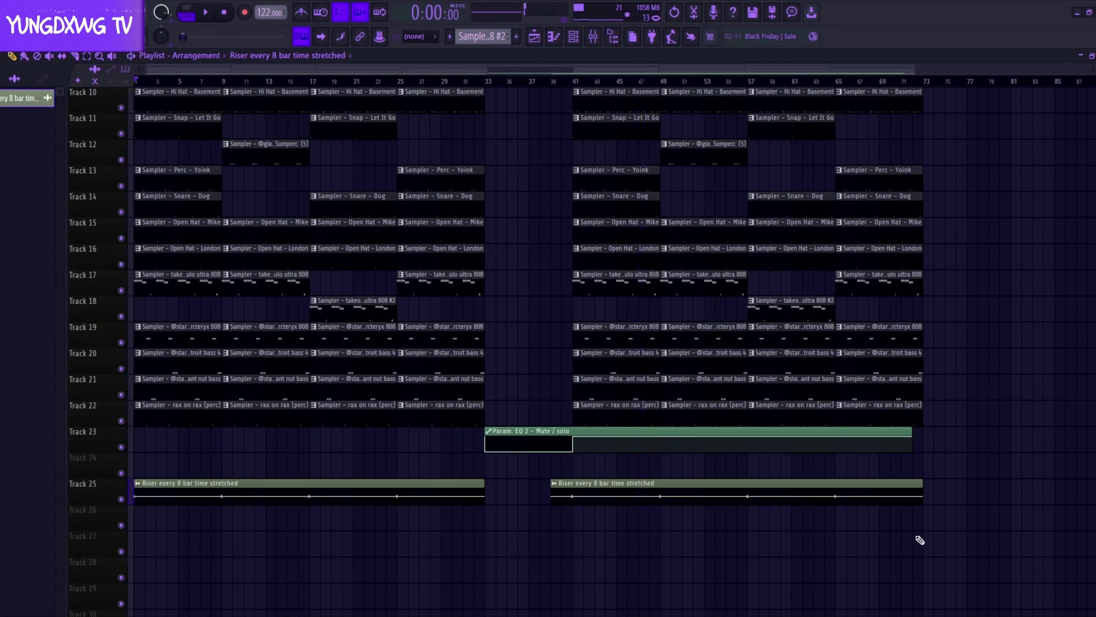
Shift all clips in the arrangement two bars later so the beat starts at bar 3.
drag(1013, 546, 158, 20)
drag(167, 100, 183, 101)
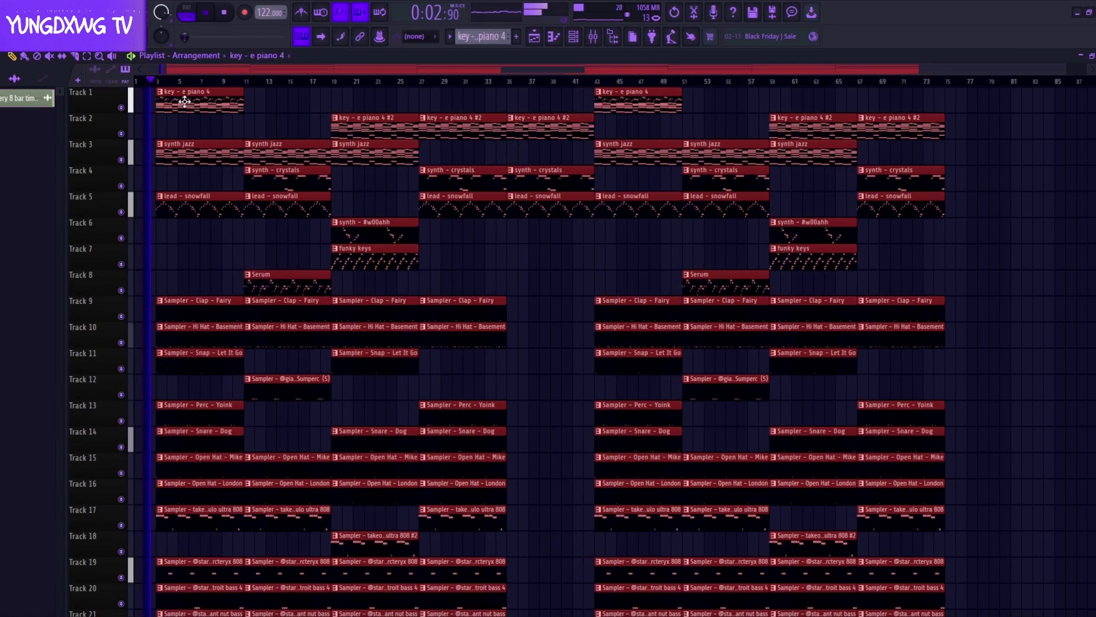
key(space)
Copy the Serum clip on Track 8 to bar 1 and trim it to a two-bar intro ending at bar 3.
scroll(230, 220, down, 2)
scroll(274, 234, up, 1)
key(ctrl+d)
drag(303, 259, 120, 256)
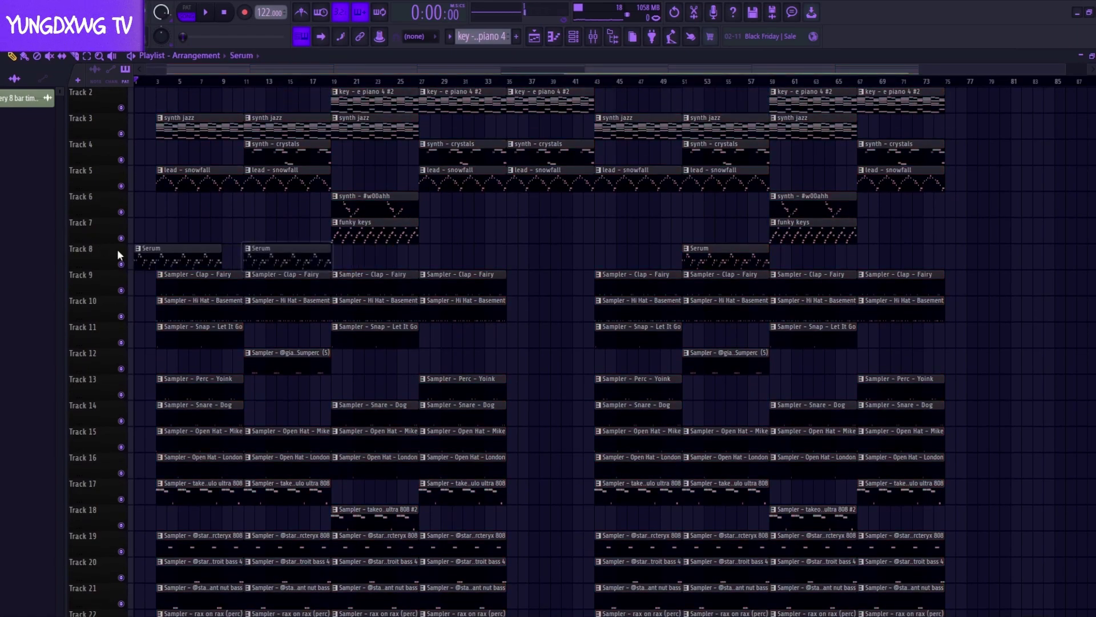
drag(220, 250, 164, 245)
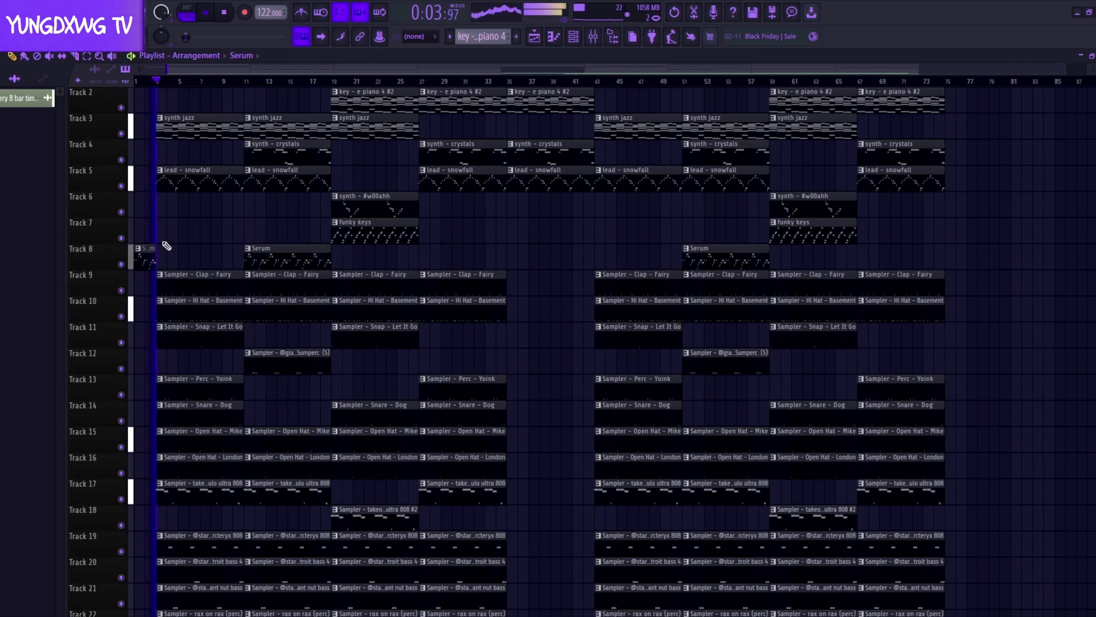
Make the two-bar Serum intro clip on Track 8 a unique pattern and open it in the piano roll.
scroll(189, 268, up, 1)
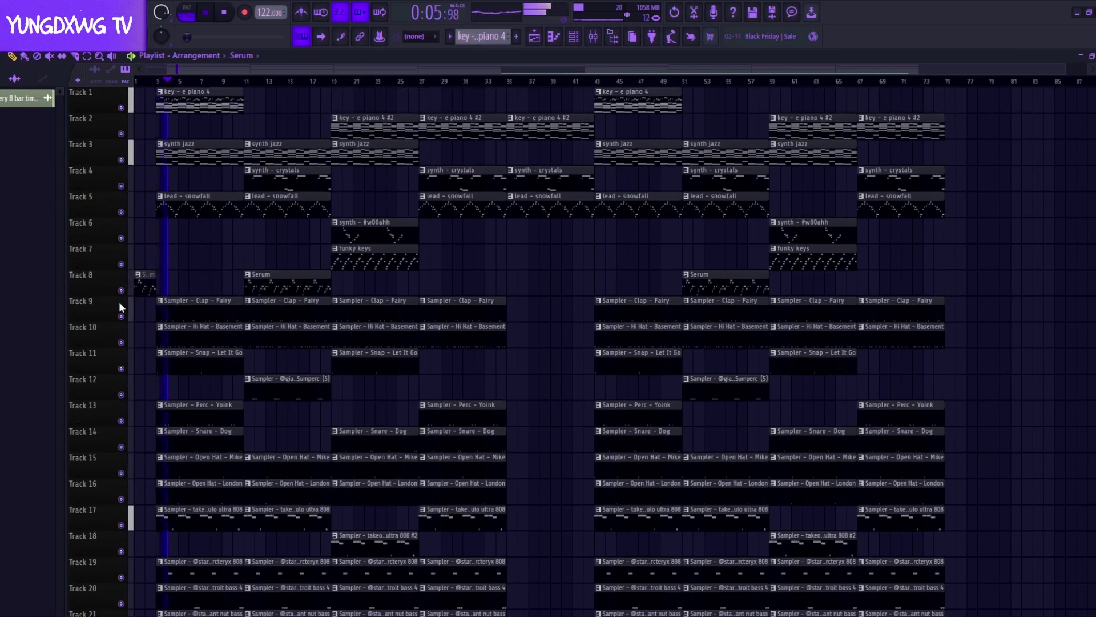
scroll(119, 302, up, 5)
key(space)
right_click(139, 276)
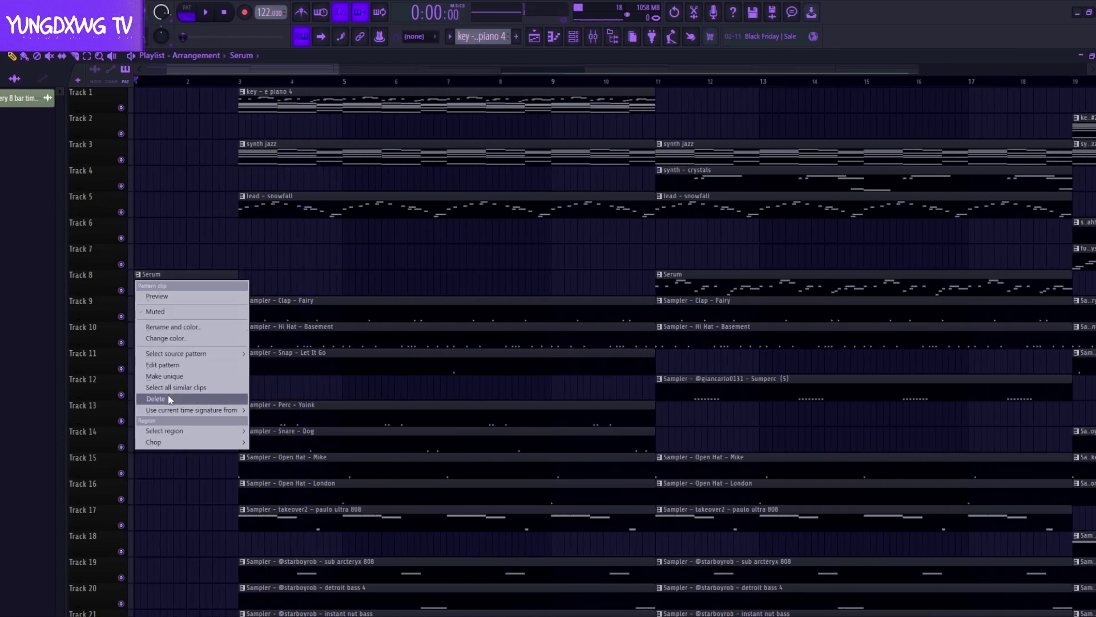
click(165, 376)
double_click(171, 280)
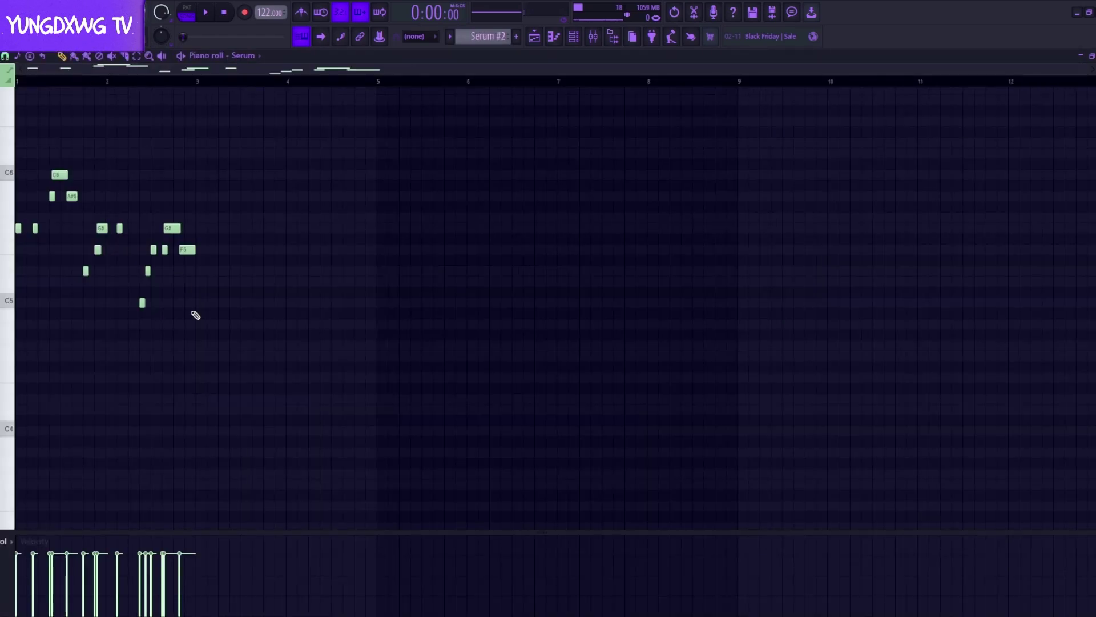
Transpose all notes of the Serum #2 pattern up one octave, play it back and select the notes.
scroll(298, 393, up, 2)
key(ctrl+Up)
key(space)
scroll(299, 393, up, 2)
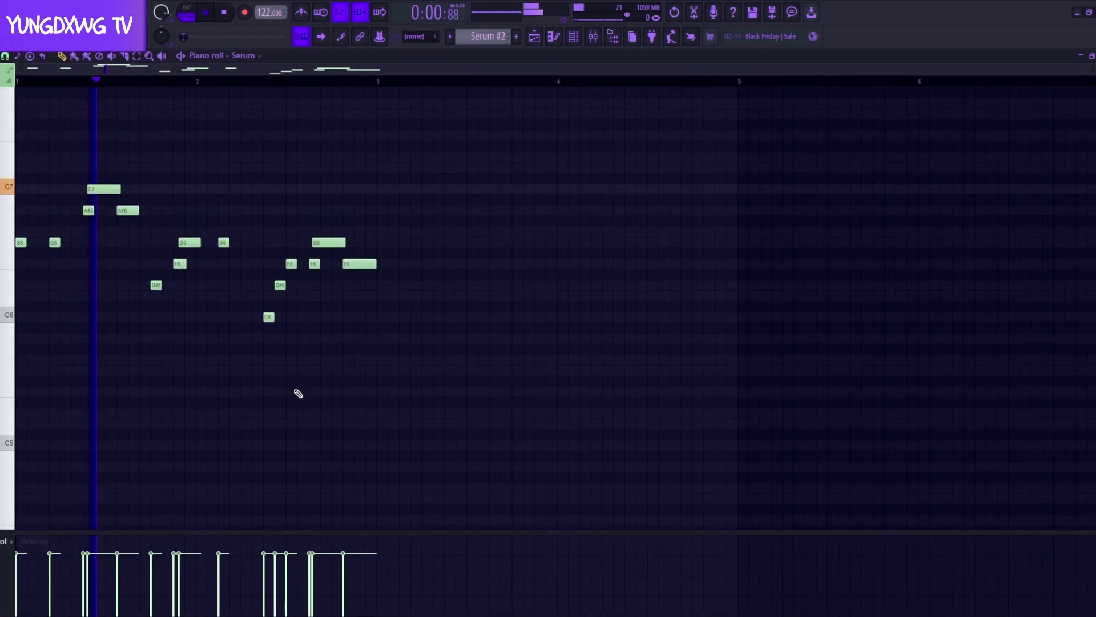
drag(490, 403, 46, 194)
key(space)
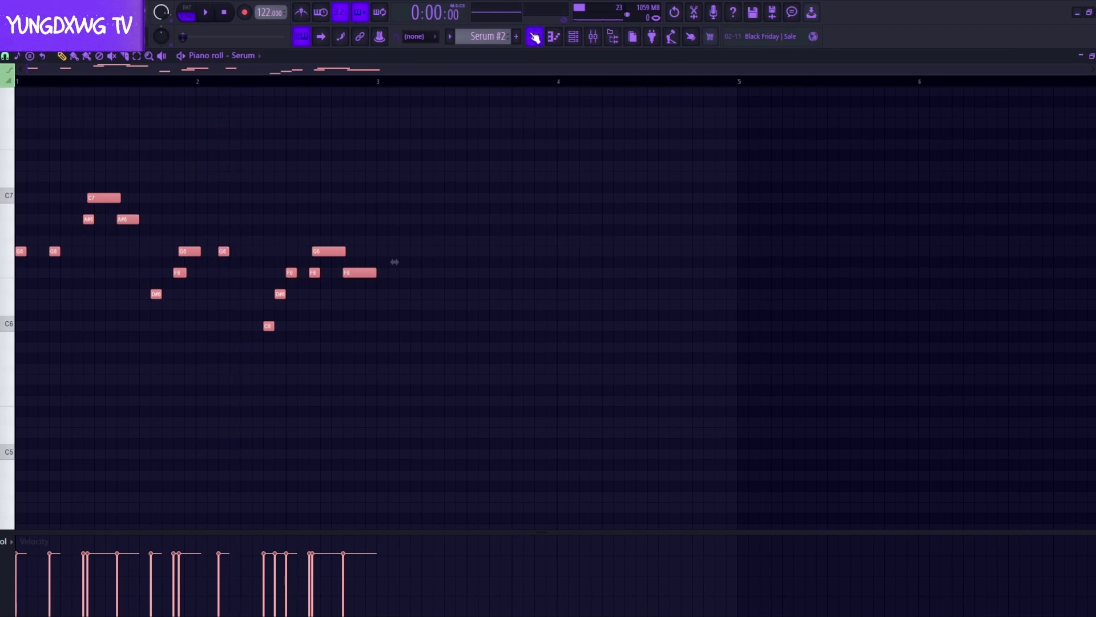
Consolidate Track 8 from song start over bars 1 to 3, rendering the Serum #2 intro to a WAV audio clip.
key(F5)
right_click(110, 278)
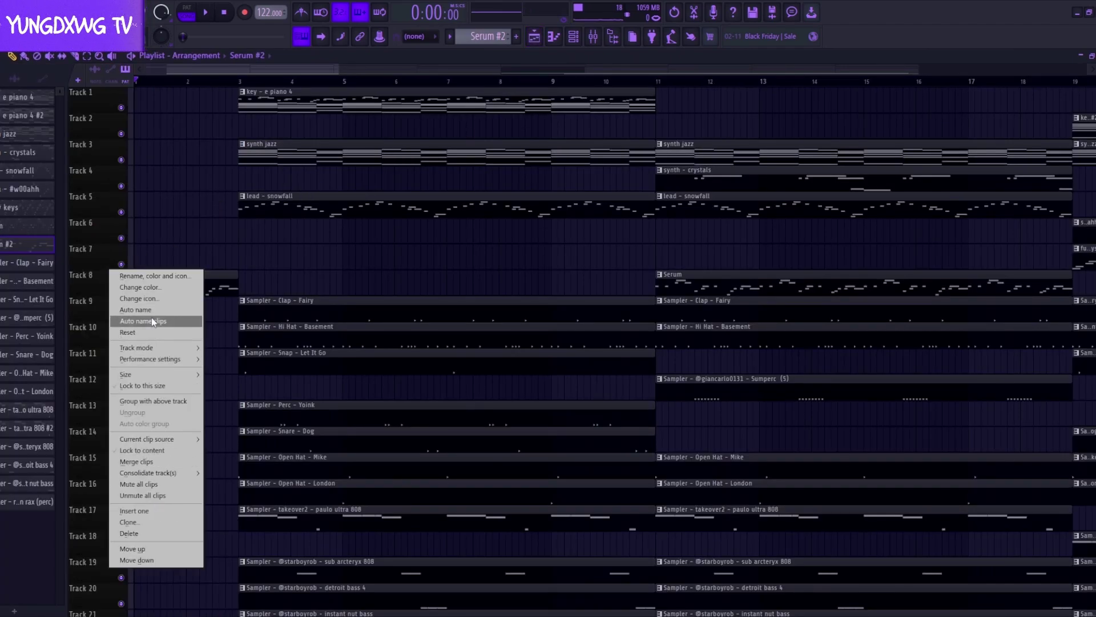
mouse_move(167, 471)
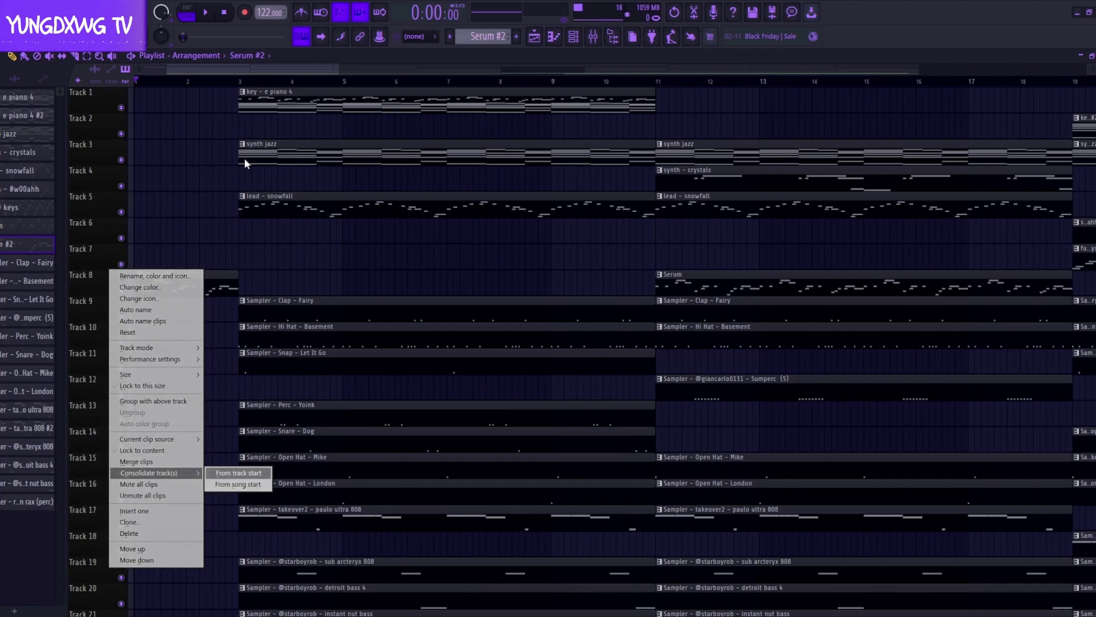
drag(244, 84, 86, 85)
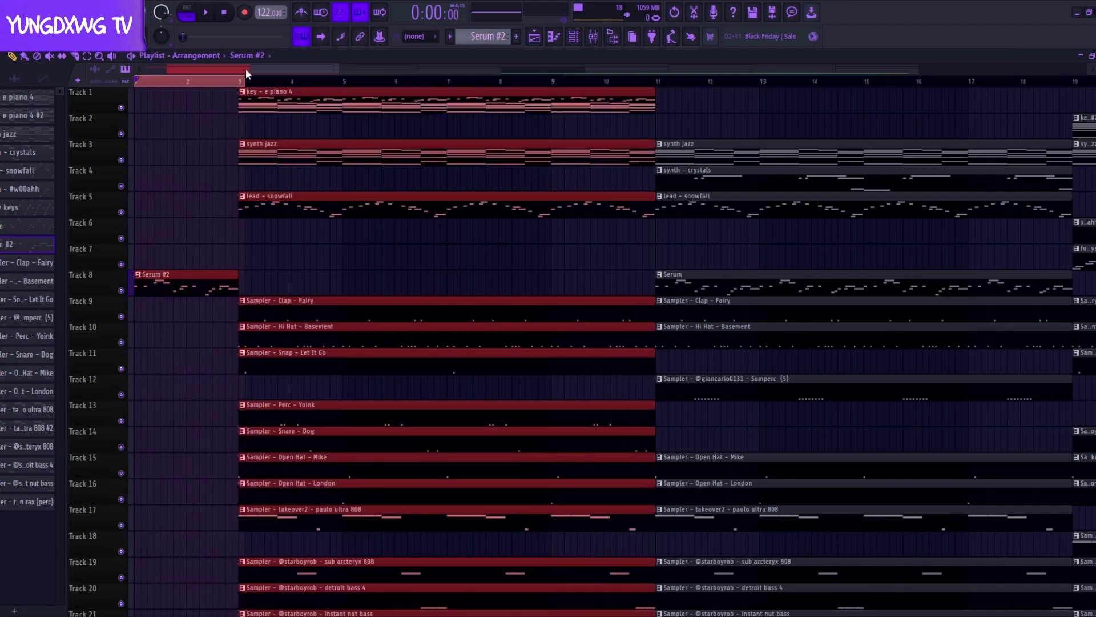
drag(240, 81, 237, 83)
right_click(109, 290)
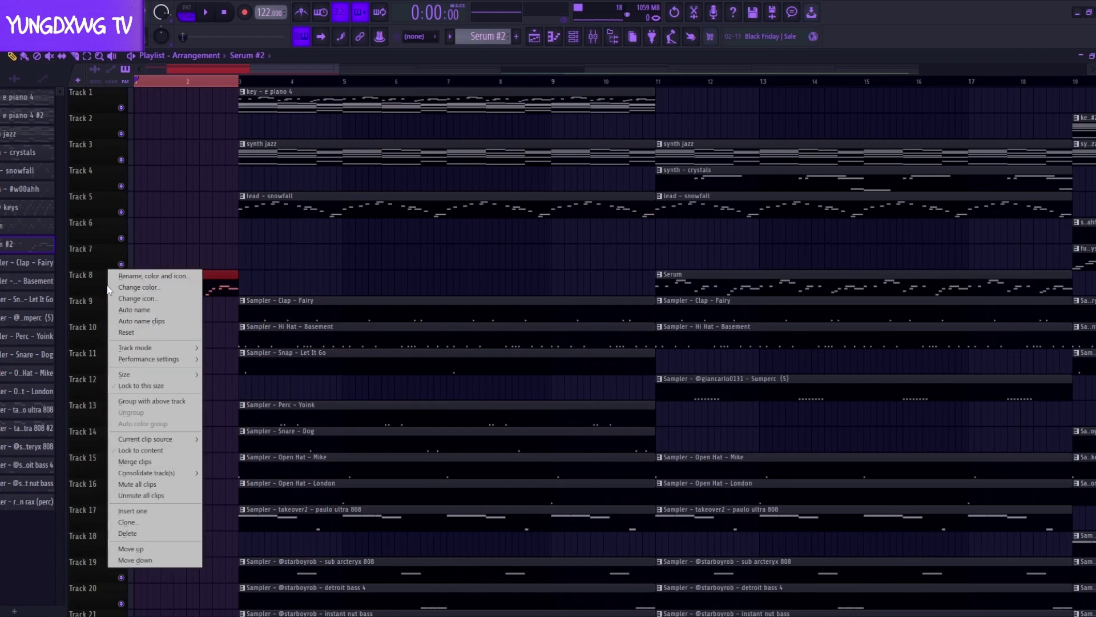
mouse_move(151, 474)
click(217, 476)
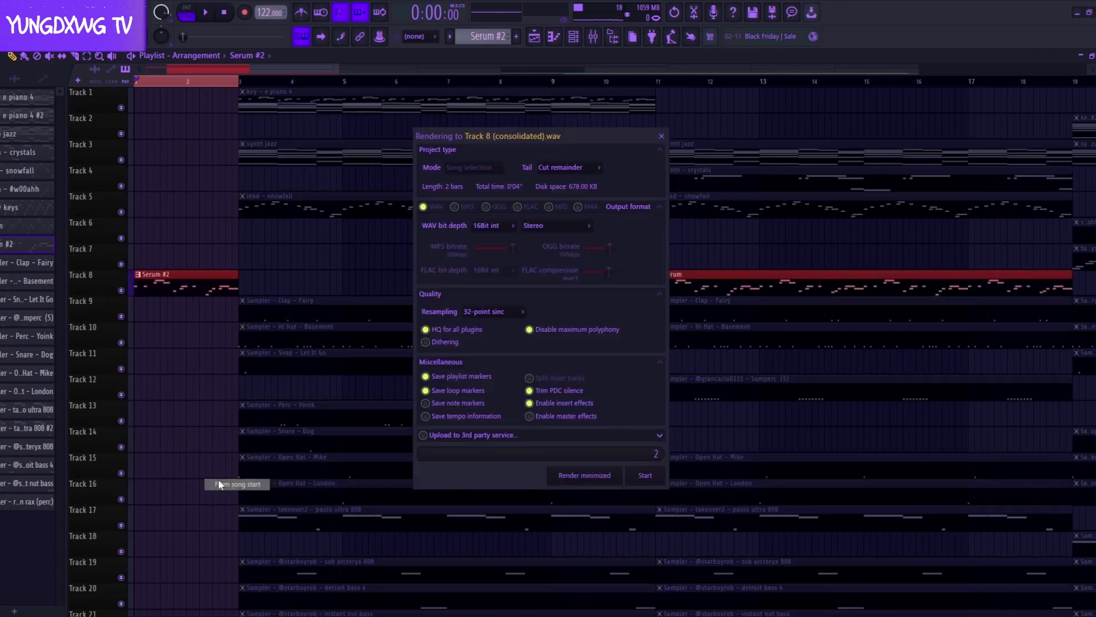
click(645, 477)
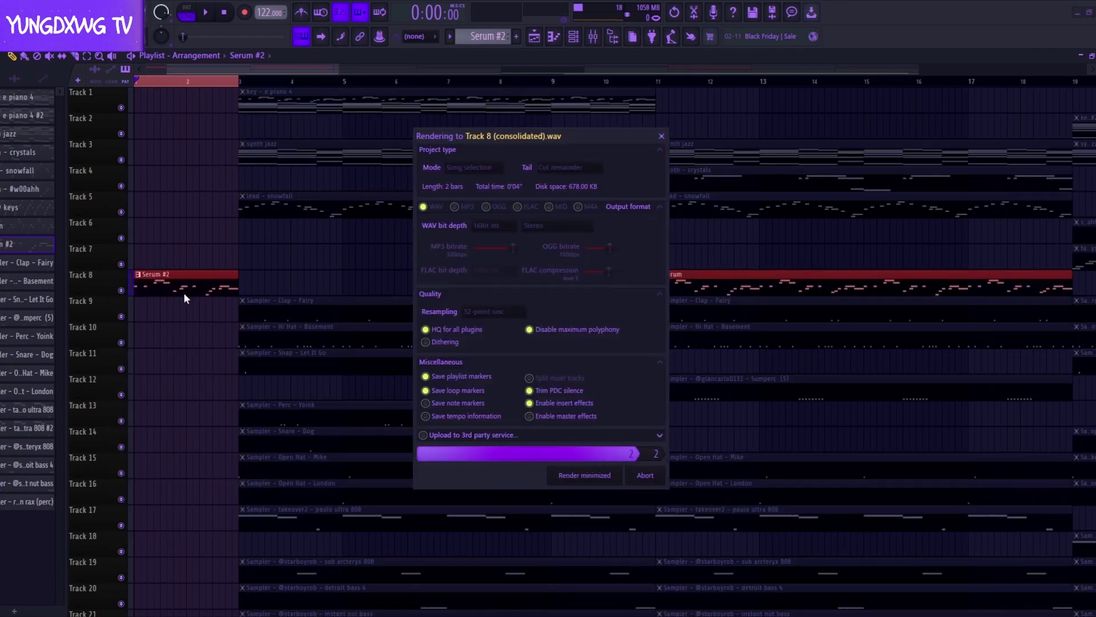
Add a fade-out over the full length of the consolidated Track 8 clip and play it back.
key(space)
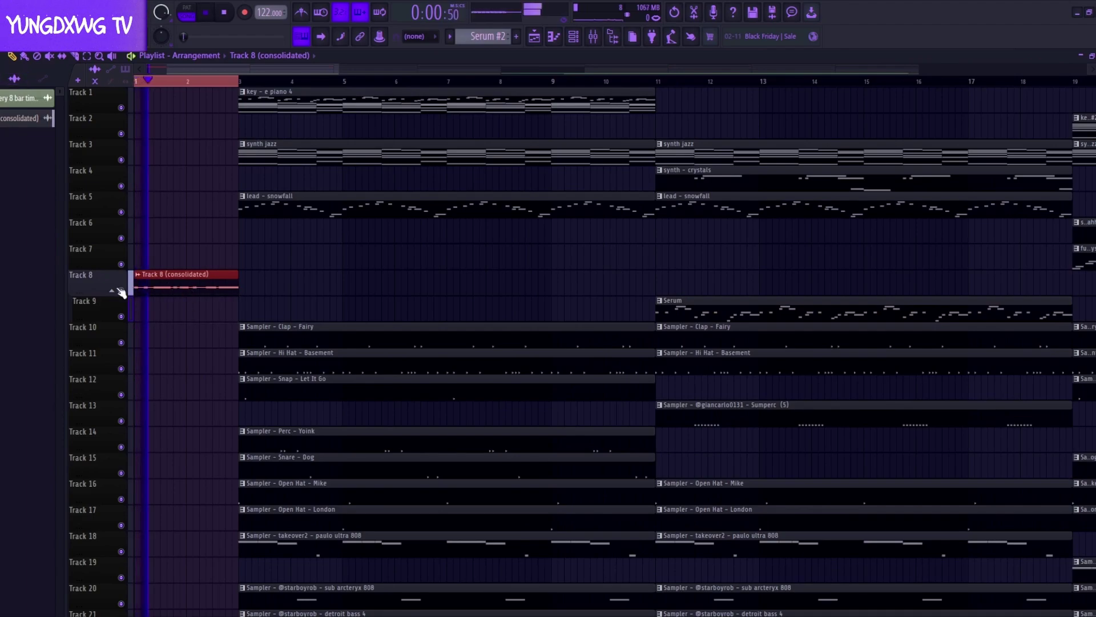
click(112, 290)
right_click(121, 290)
right_click(121, 290)
click(112, 290)
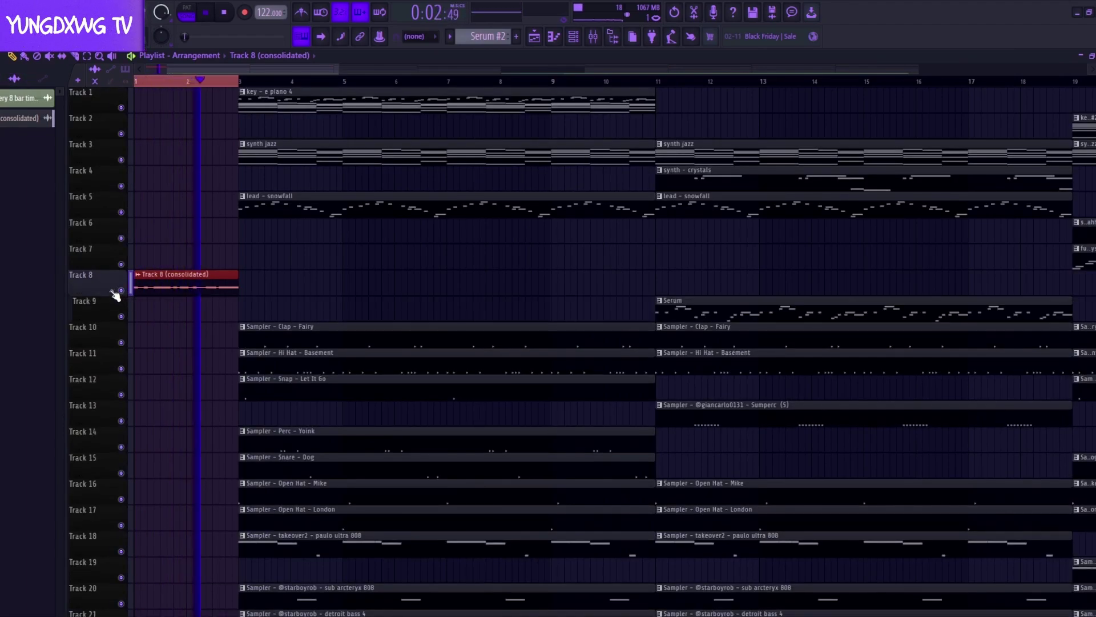
key(space)
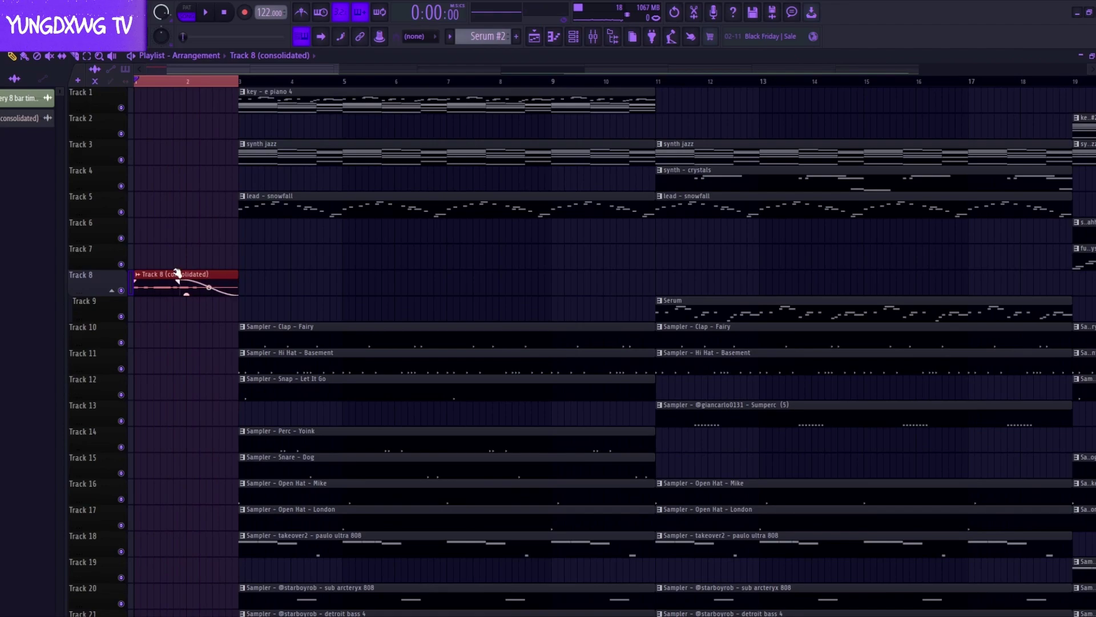
key(space)
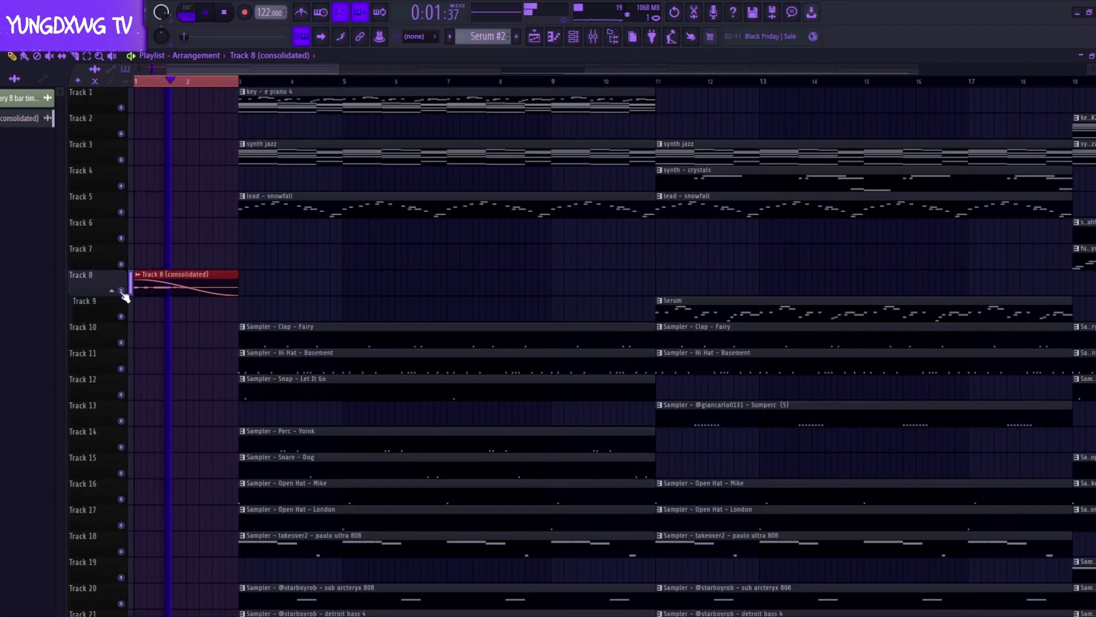
Route the consolidated Track 8 clip to mixer track 10 and add Fruity Delay 3 in its first effect slot.
double_click(164, 284)
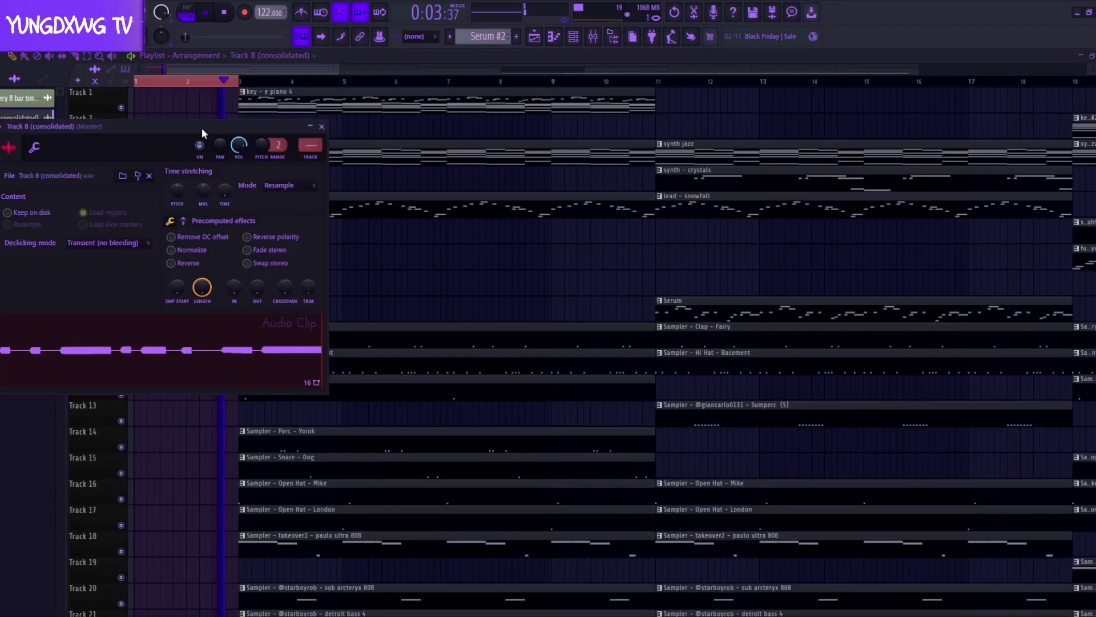
key(space)
key(ctrl+l)
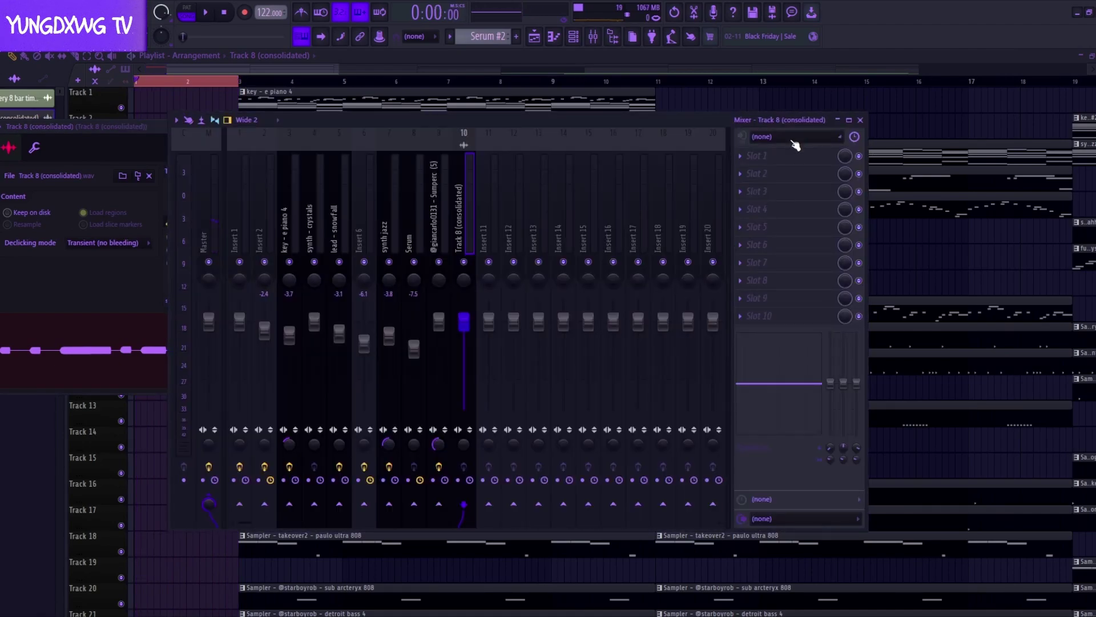
click(757, 157)
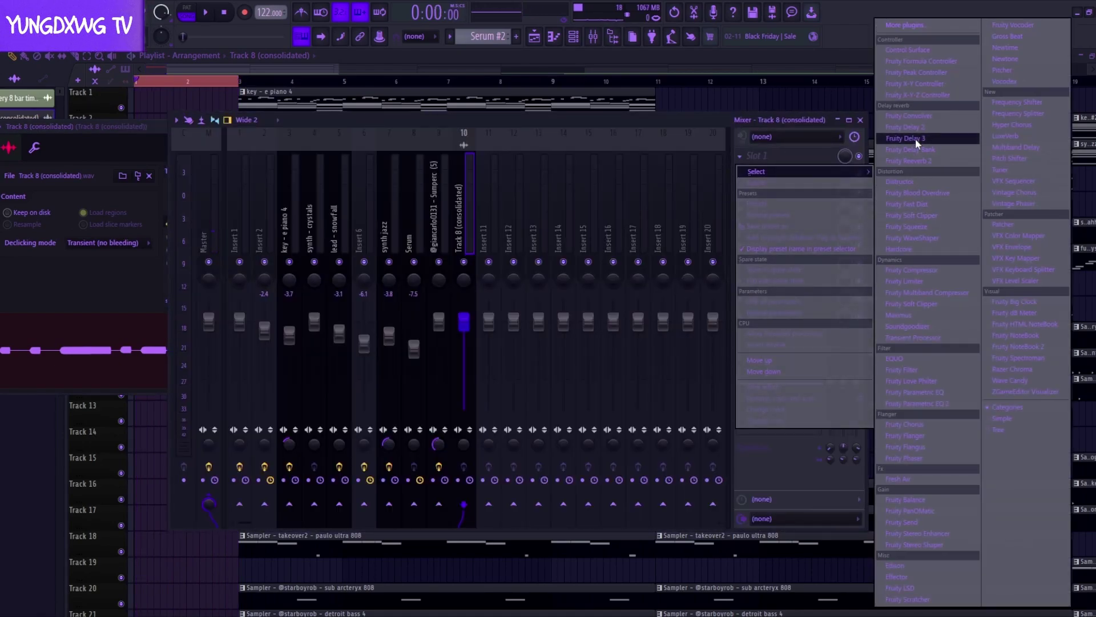
click(882, 146)
Set Fruity Delay 3 to Ping pong with a longer delay time and lower wet level, auditioning it during playback.
key(space)
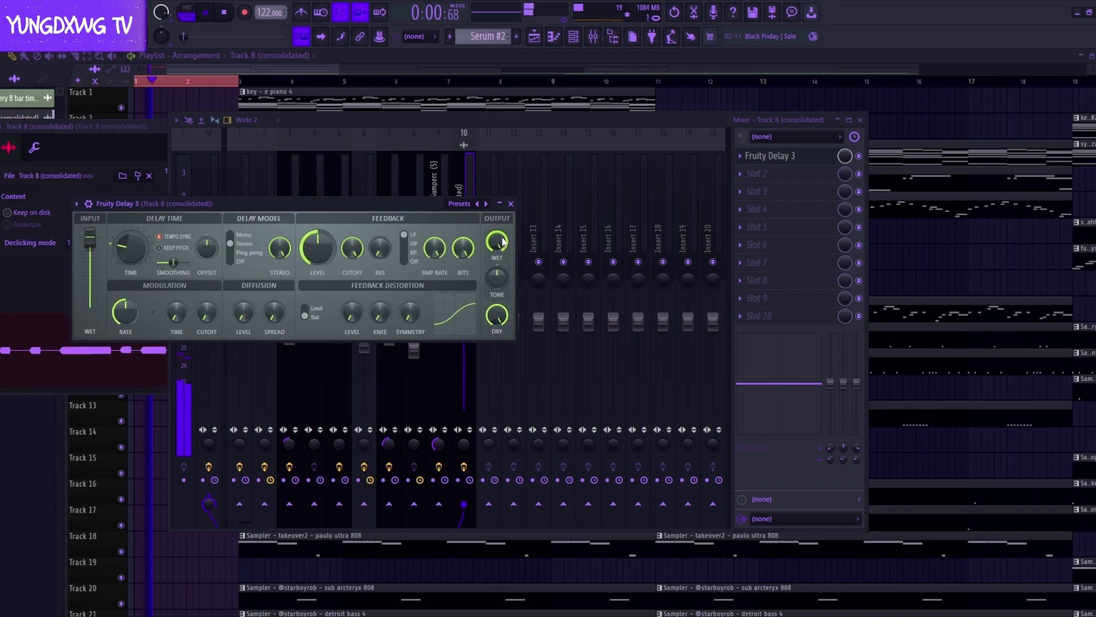
key(space)
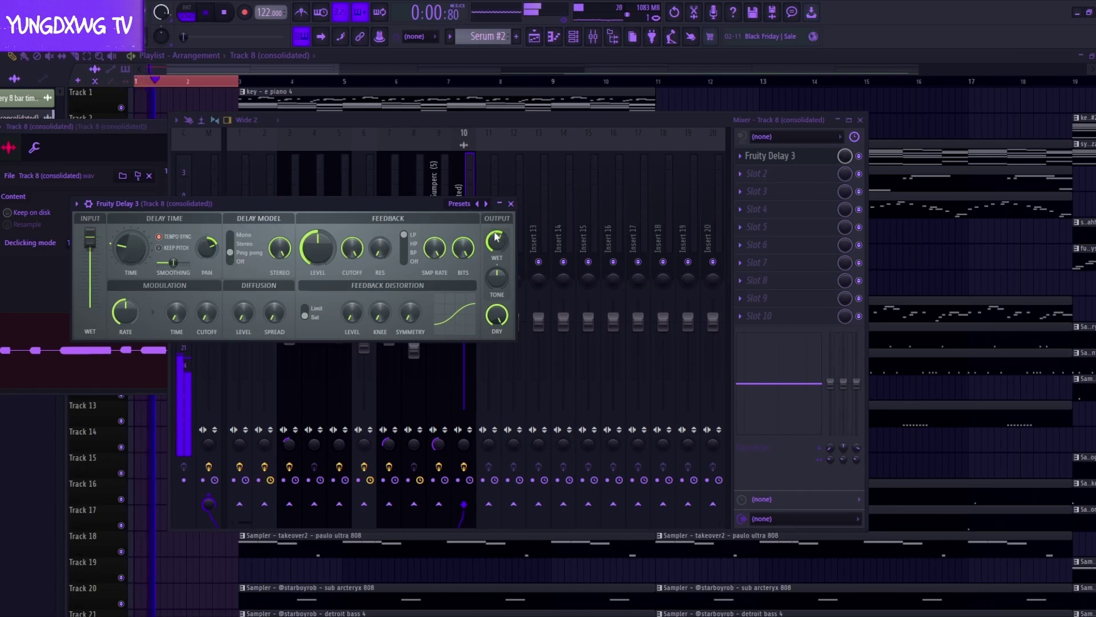
click(206, 11)
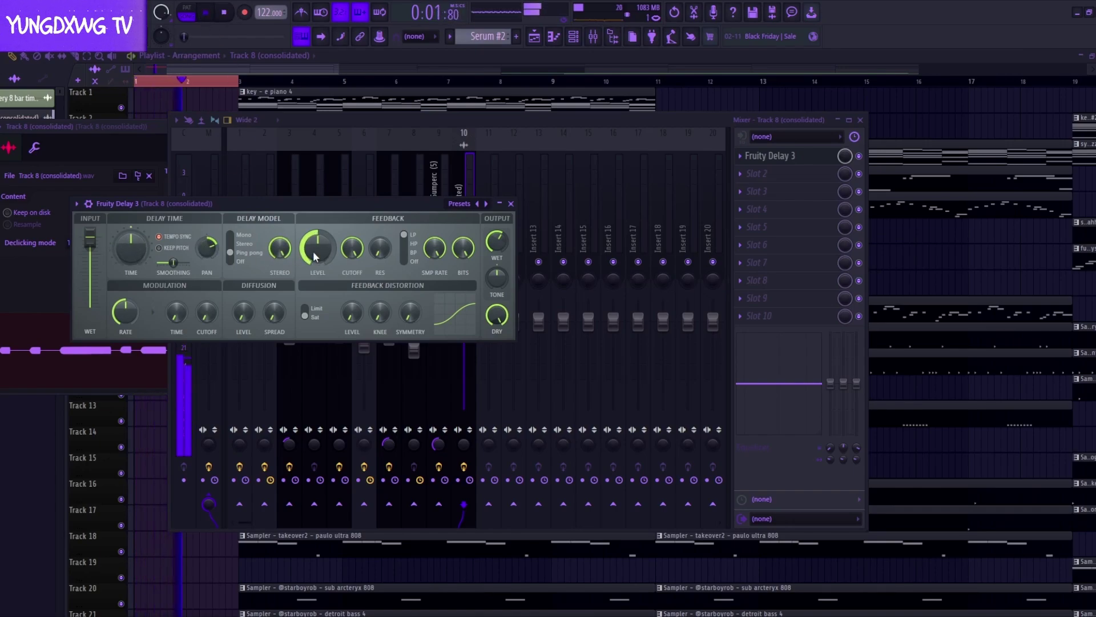
click(510, 203)
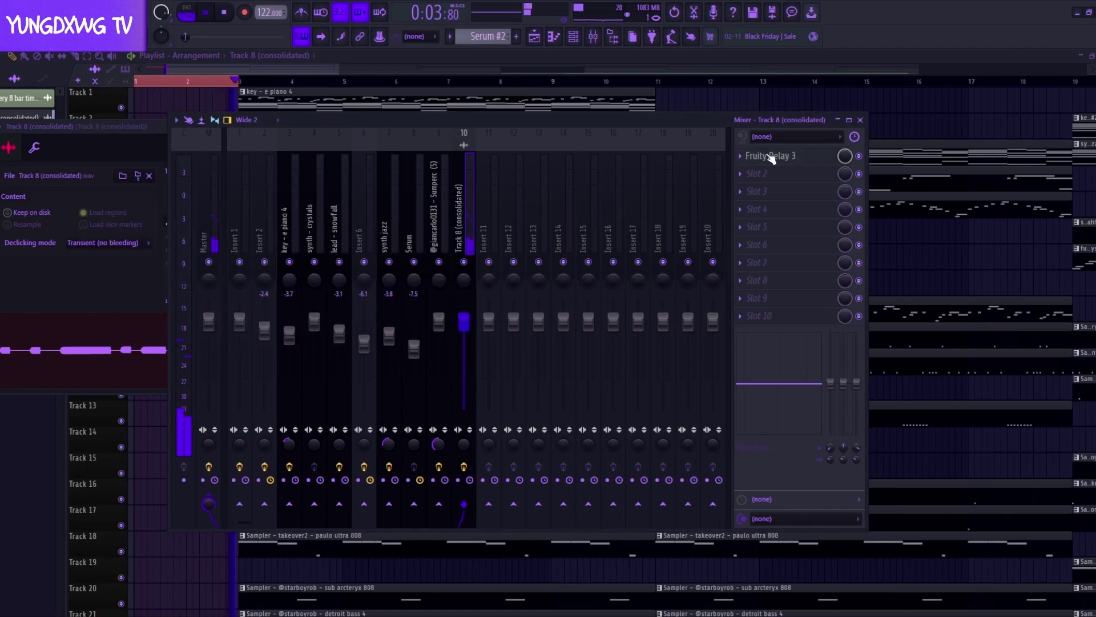
key(space)
click(861, 120)
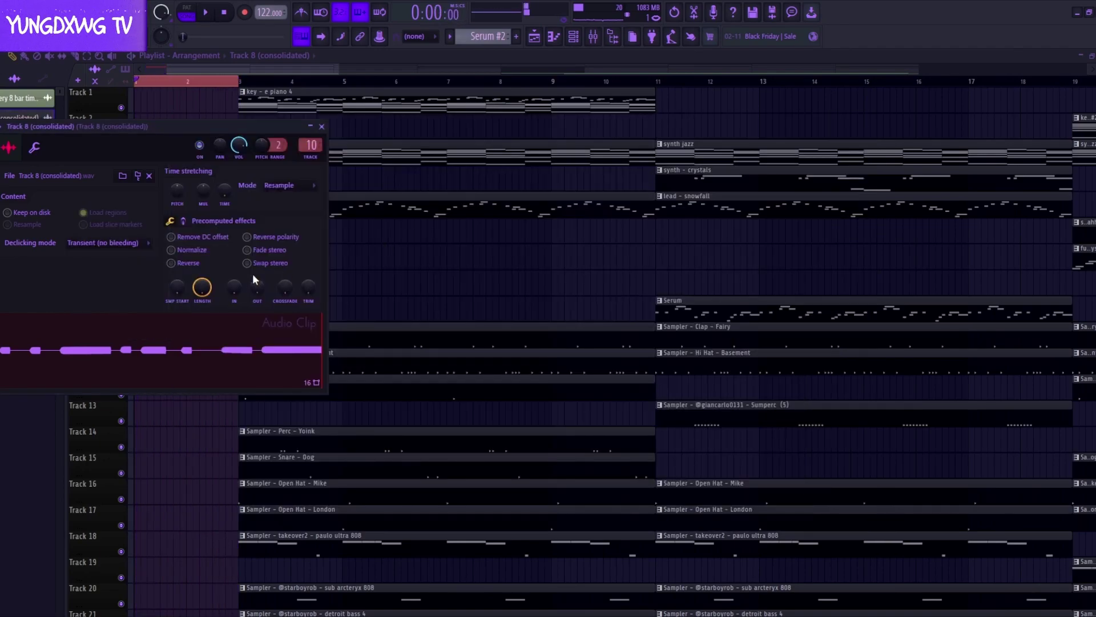
click(322, 127)
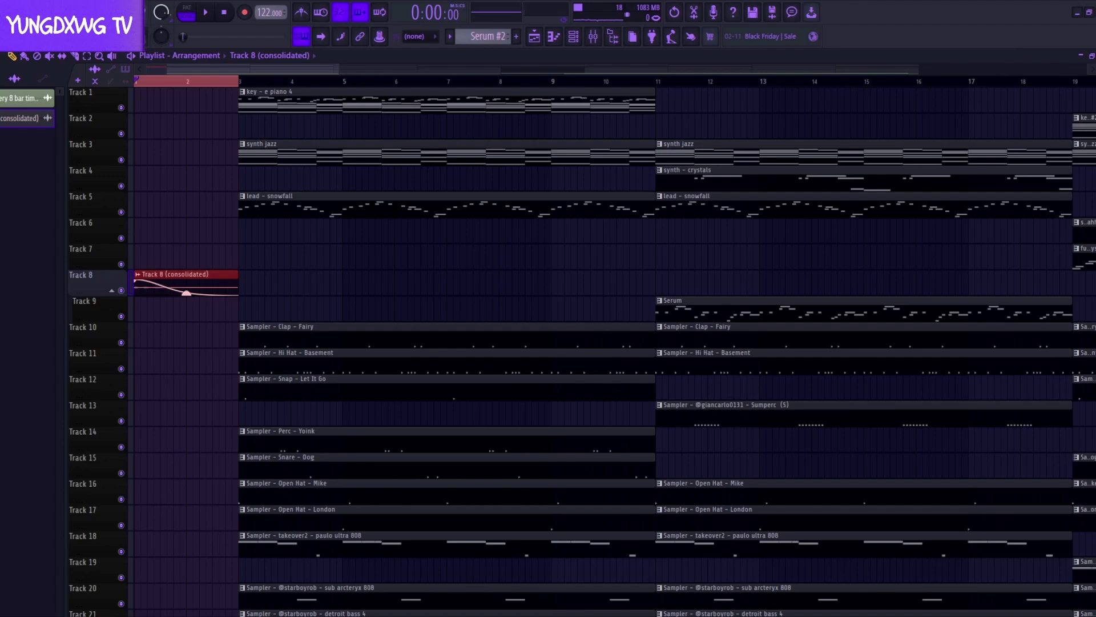
Steepen the fade-out curve of the consolidated clip, clear the bar 1 to 3 selection and play from the start.
right_click(187, 294)
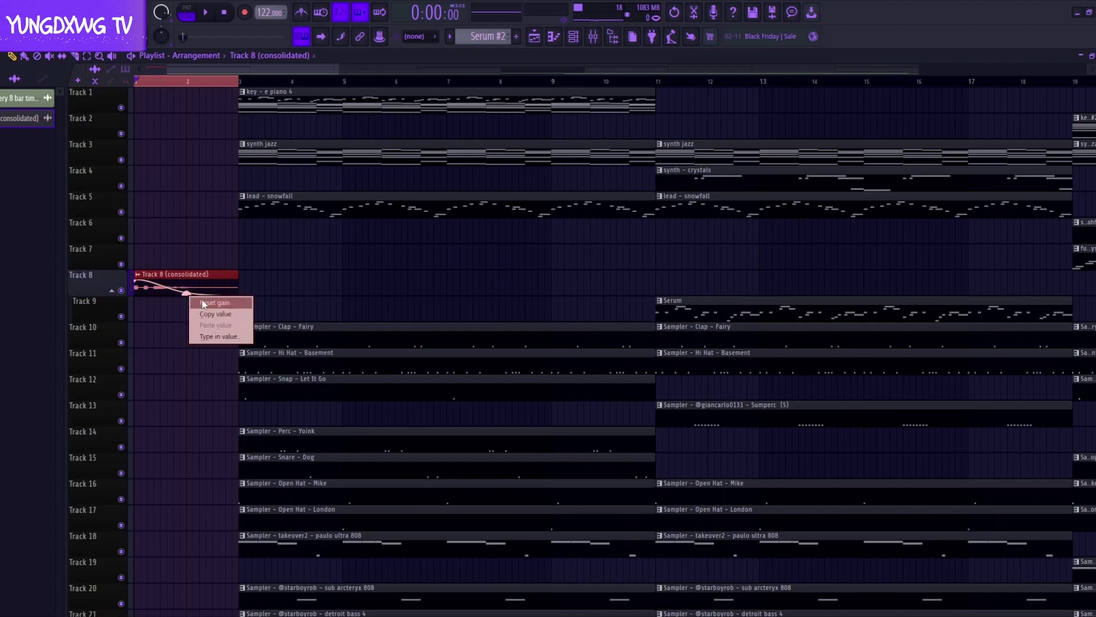
double_click(140, 84)
scroll(145, 518, down, 5)
key(space)
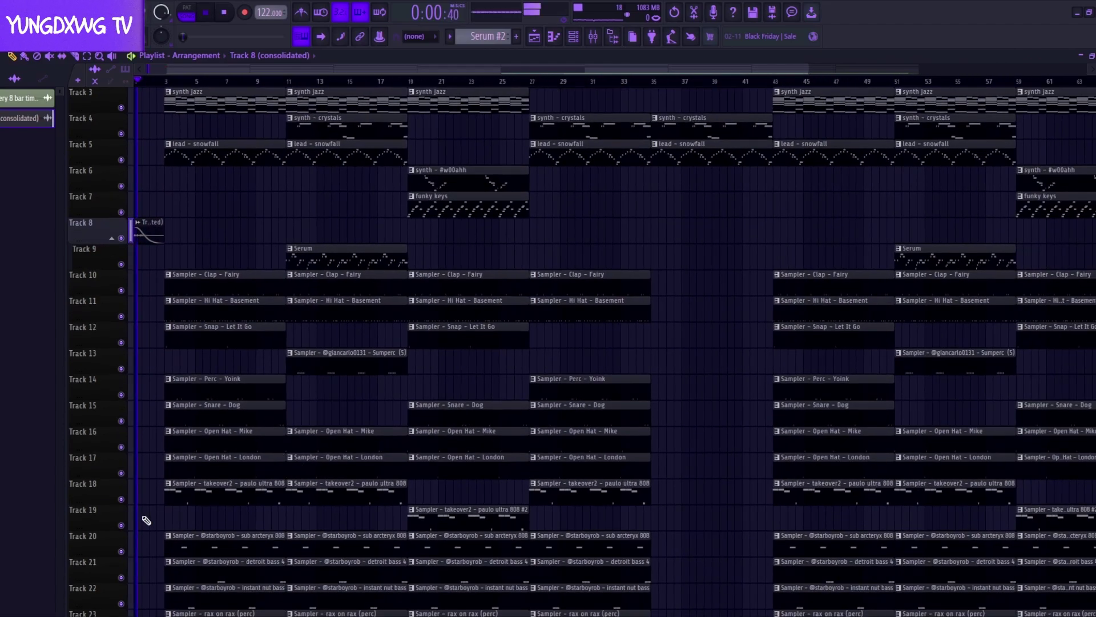
scroll(147, 521, down, 1)
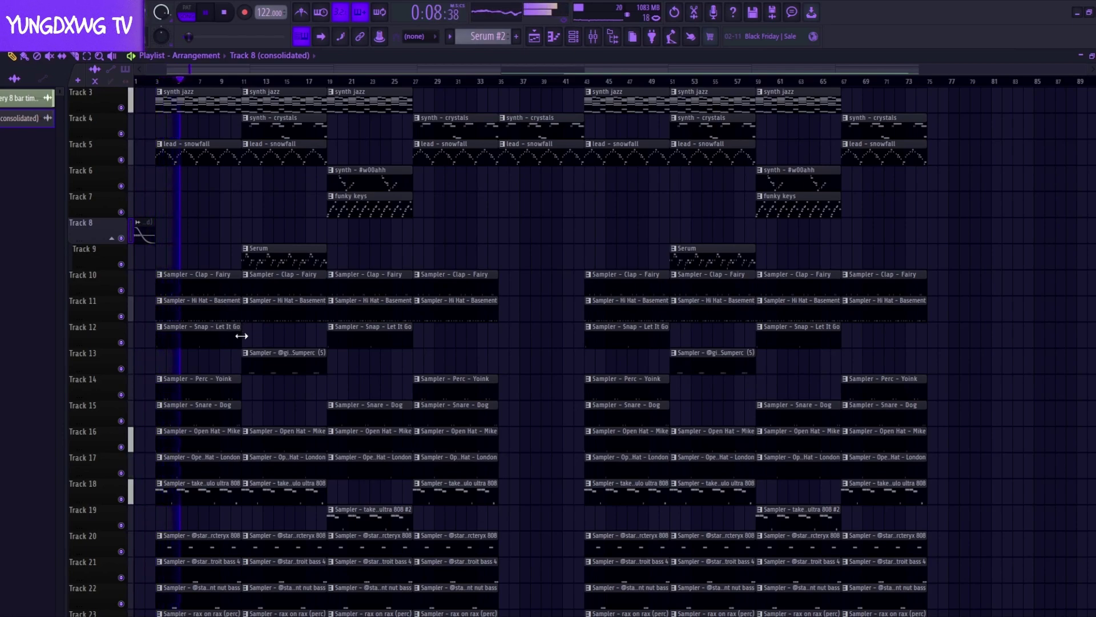
Copy the synth jazz clip to bar 1 on Track 3 and trim it to end at bar 3.
scroll(186, 267, up, 2)
click(182, 153)
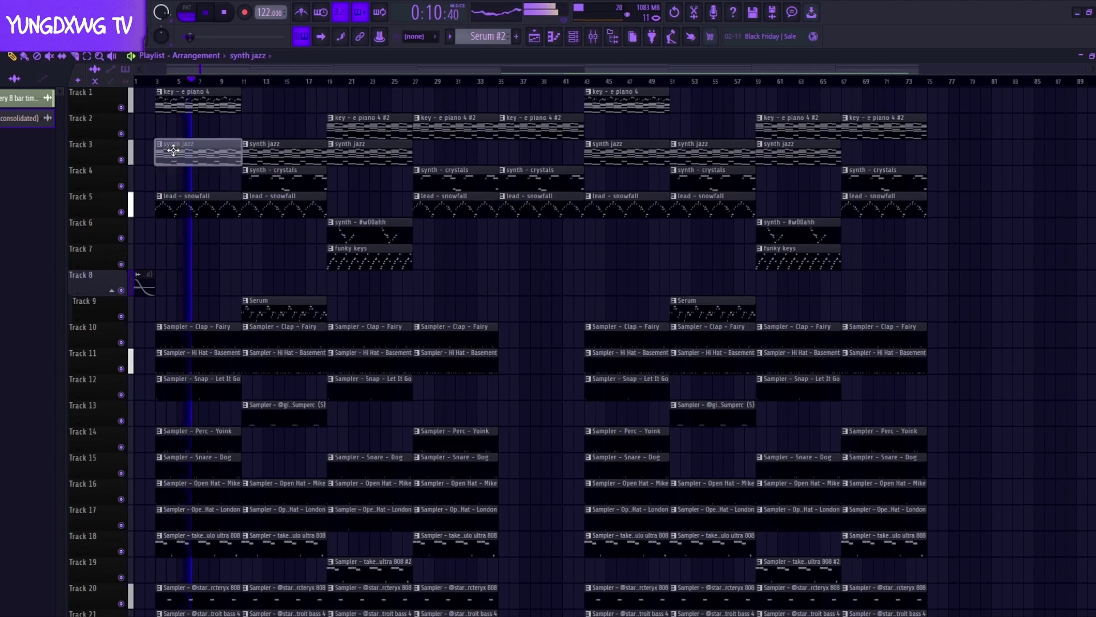
click(141, 153)
key(space)
key(space)
drag(215, 145, 180, 146)
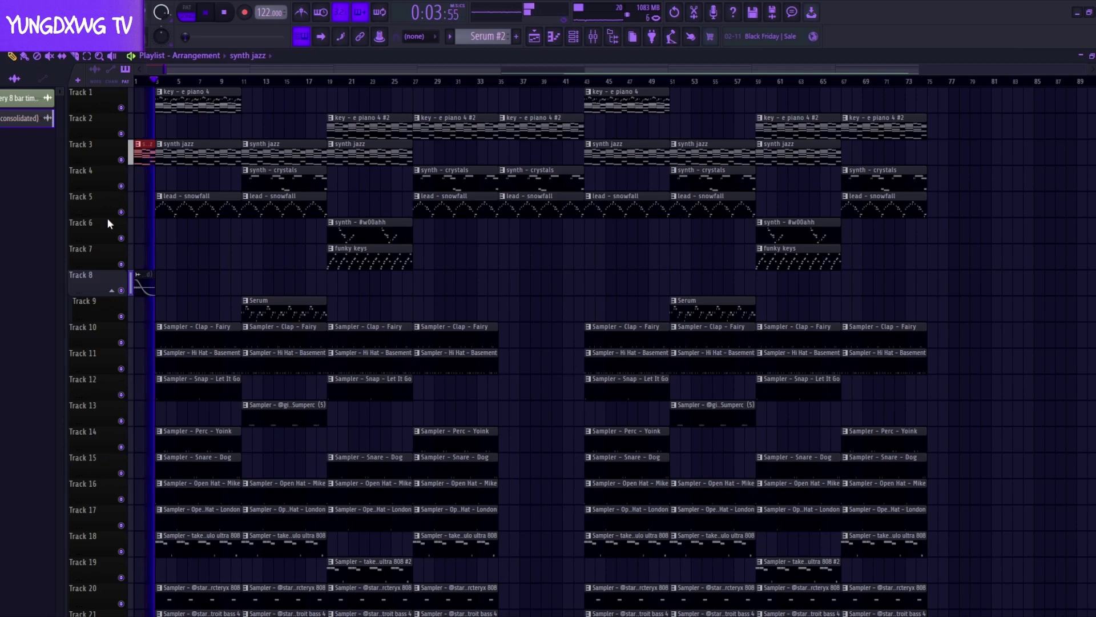
Copy the key - e piano 4 #2 clip to bar 1 on Track 2 and trim it to end at bar 3.
click(346, 119)
click(182, 136)
key(space)
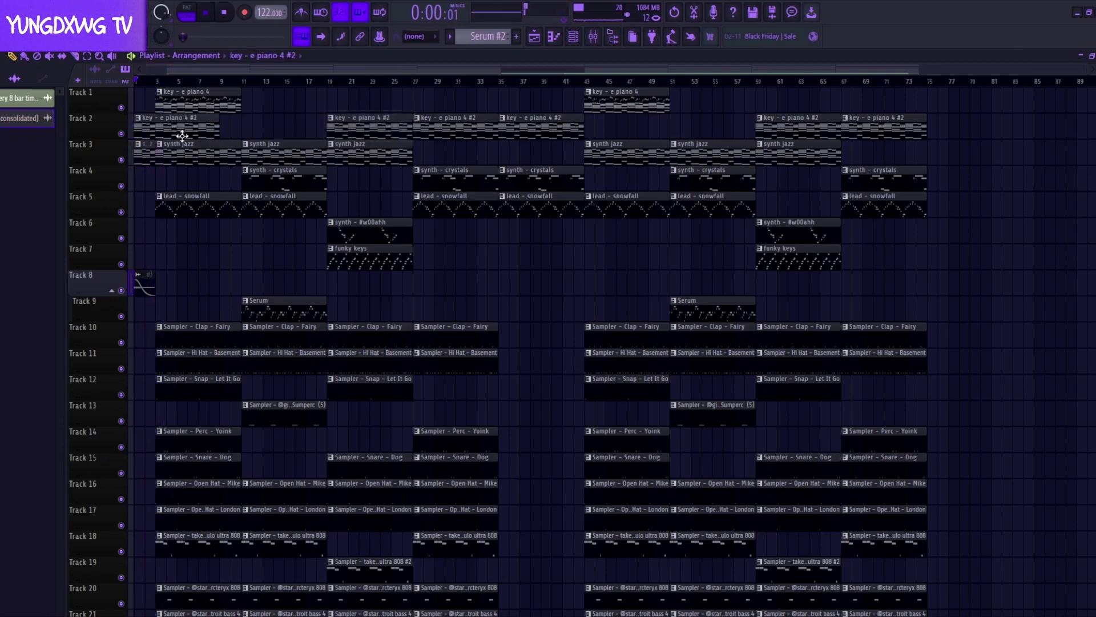
drag(217, 120, 155, 119)
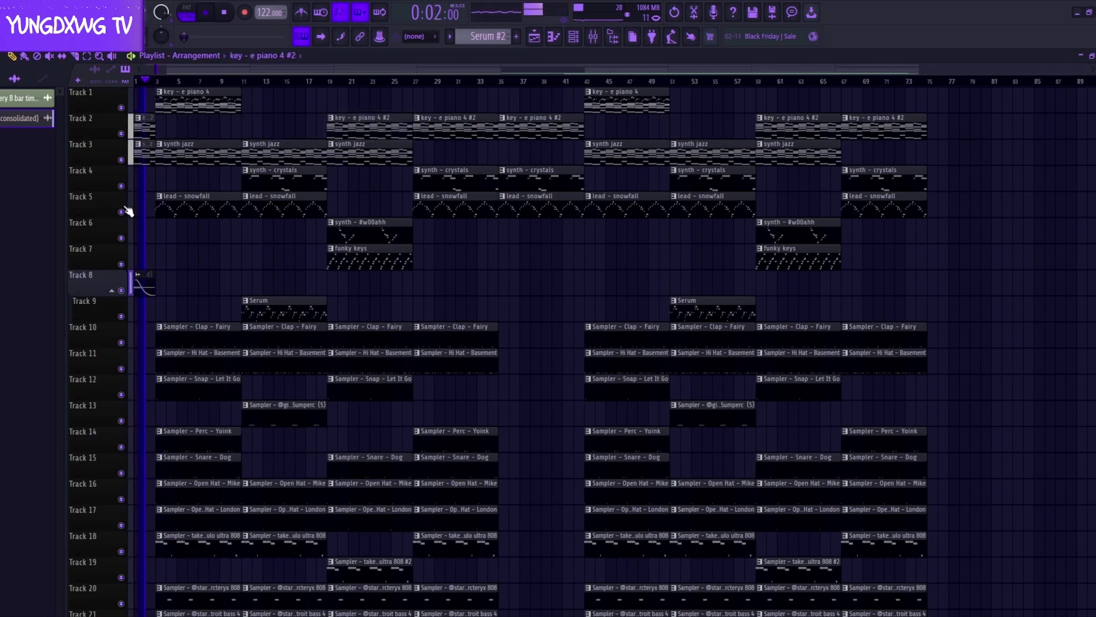
Extend the start of the first riser clip on Track 26 back to bar 1 and play the arrangement.
scroll(128, 211, up, 5)
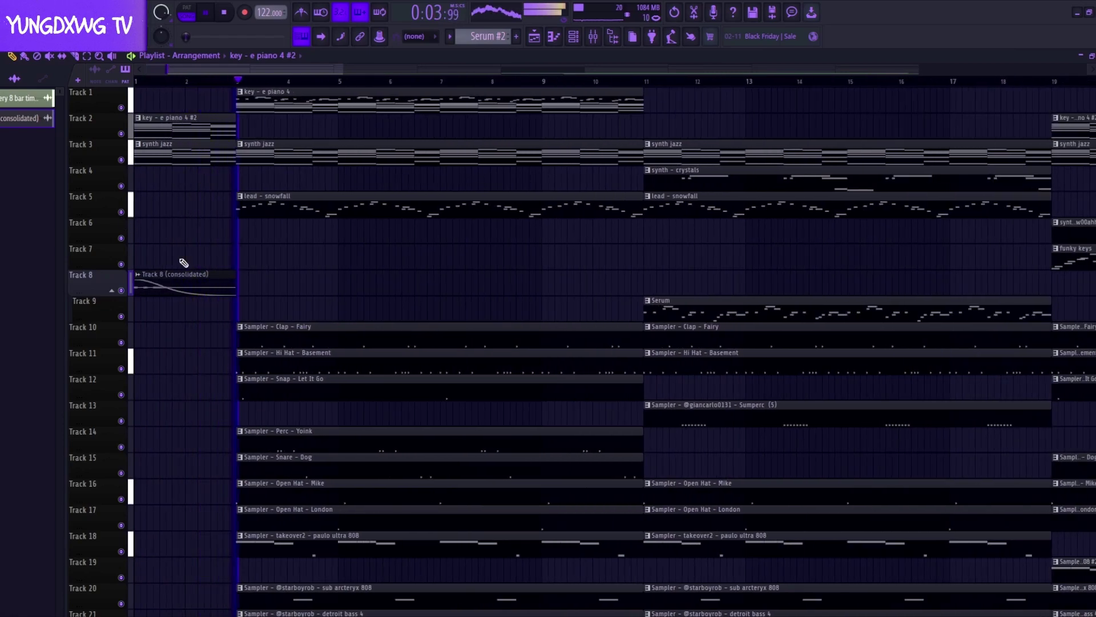
scroll(165, 432, down, 4)
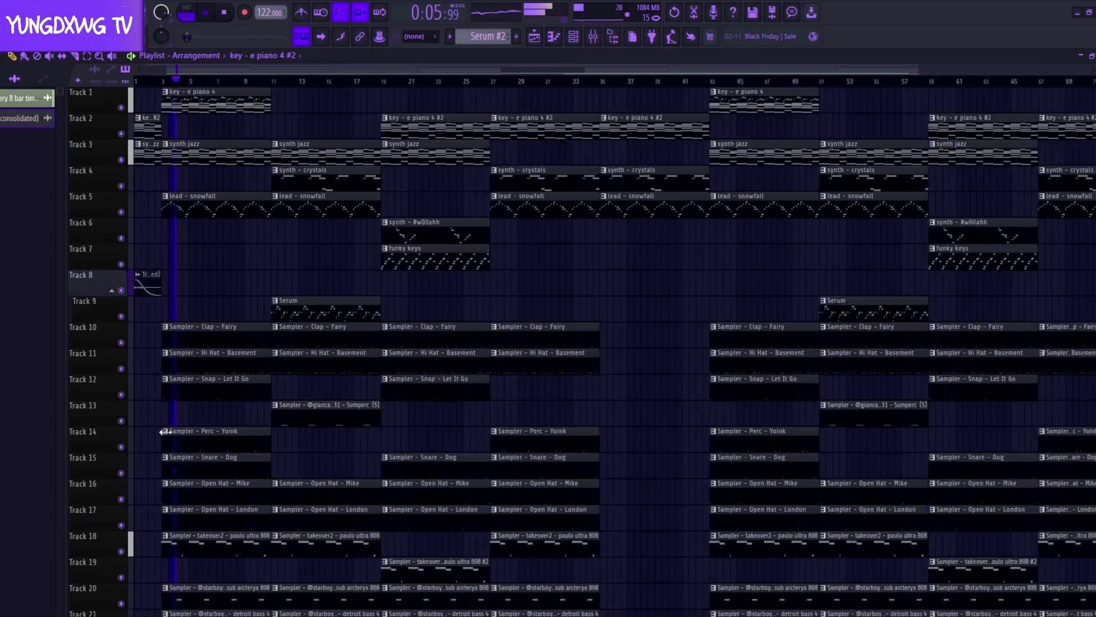
scroll(166, 432, down, 6)
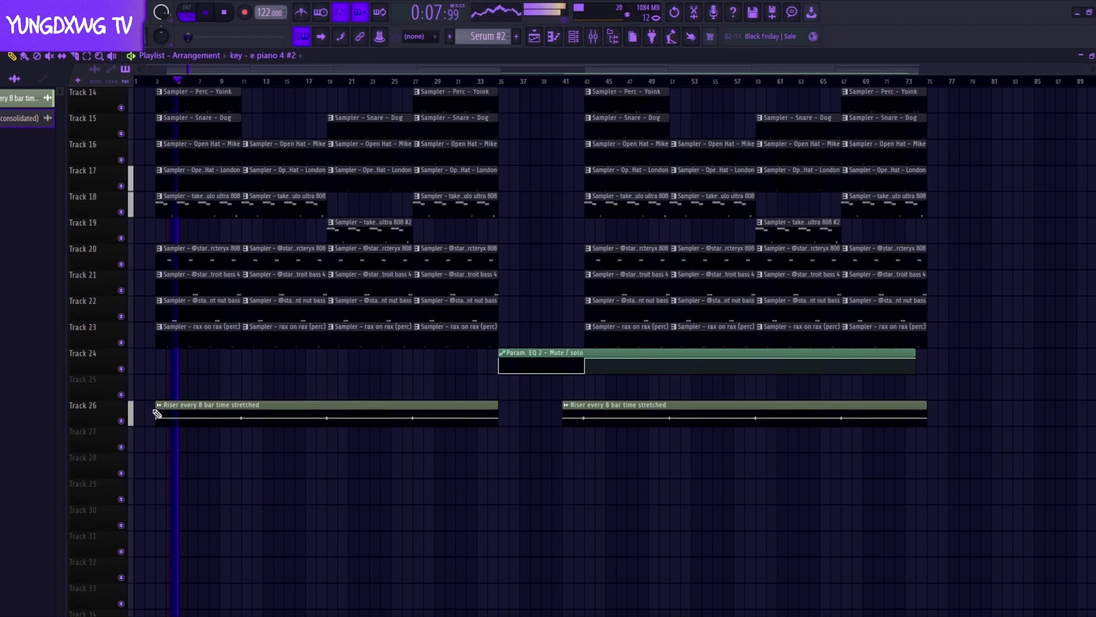
drag(157, 412, 104, 407)
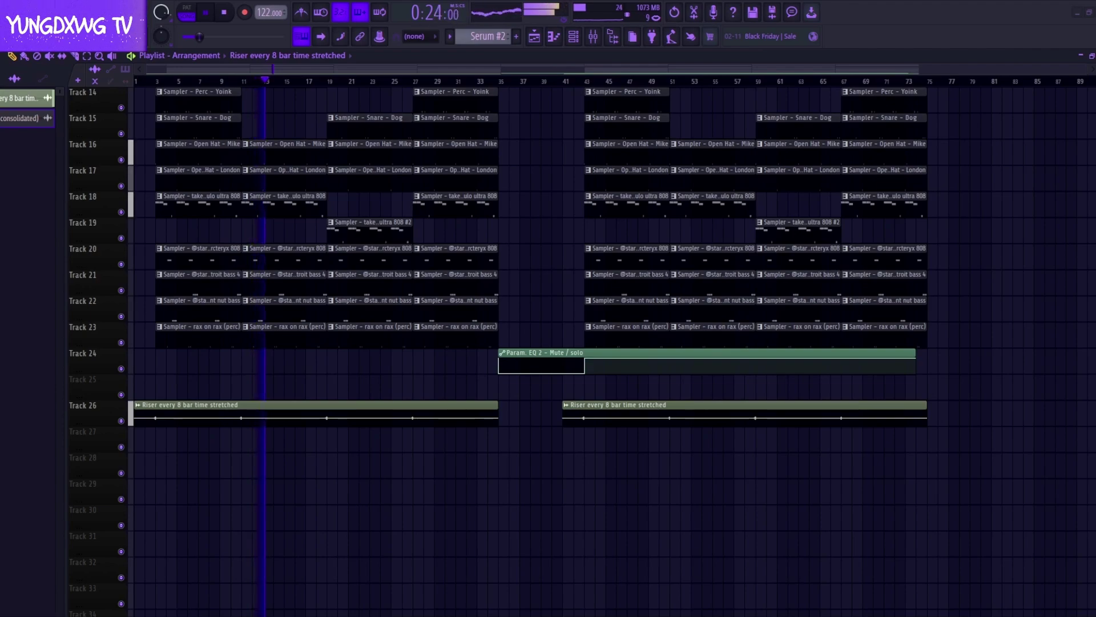
Place the YUNGDXWG TAG audio clip at bar 1 on Track 28 and add a second copy at bar 41.
drag(123, 450, 144, 465)
double_click(144, 465)
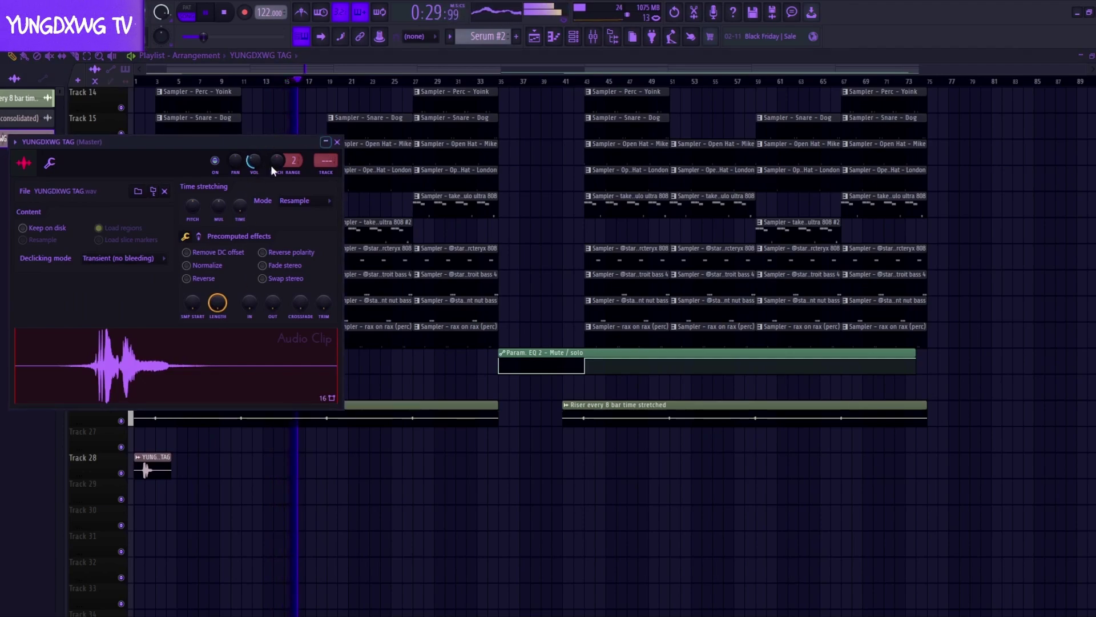
click(337, 142)
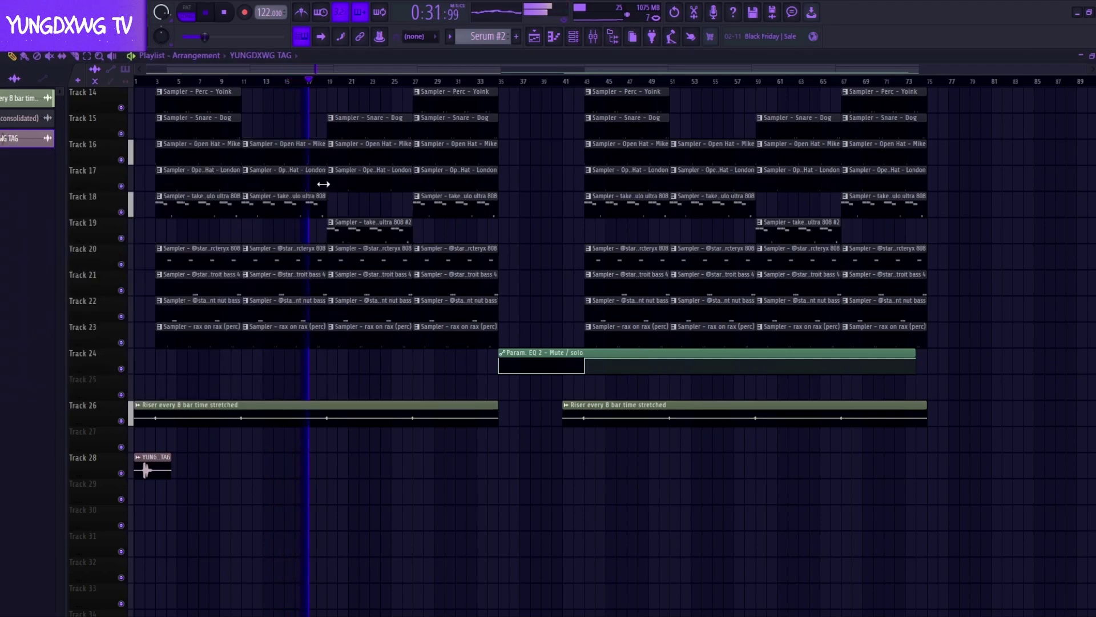
drag(534, 466, 580, 467)
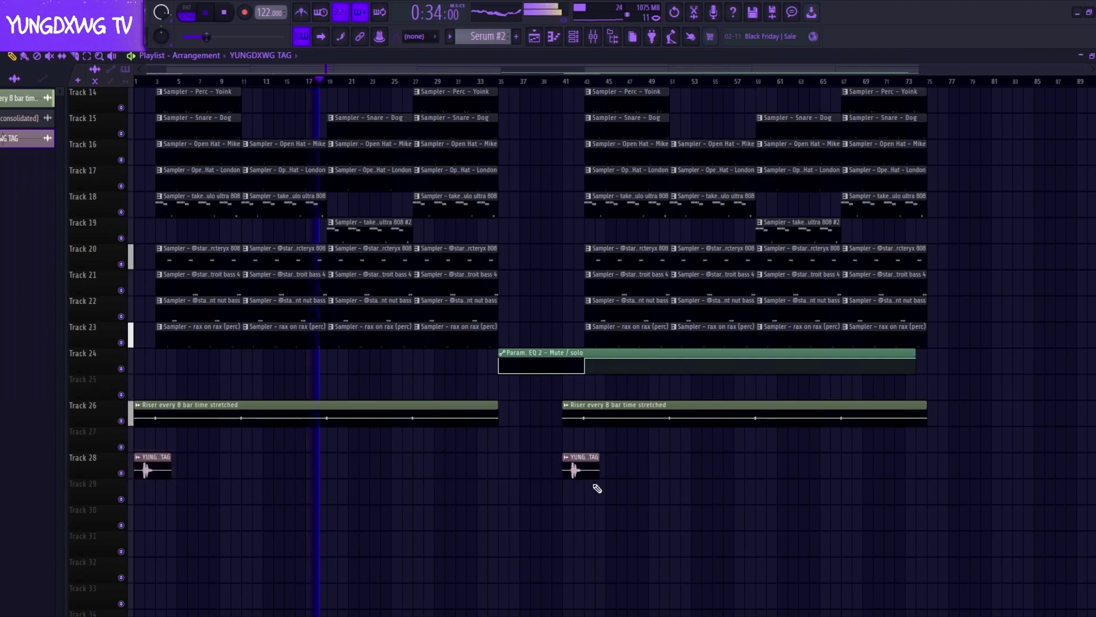
Check the channel settings of the riser clip on Track 26.
scroll(587, 487, up, 2)
scroll(588, 487, down, 4)
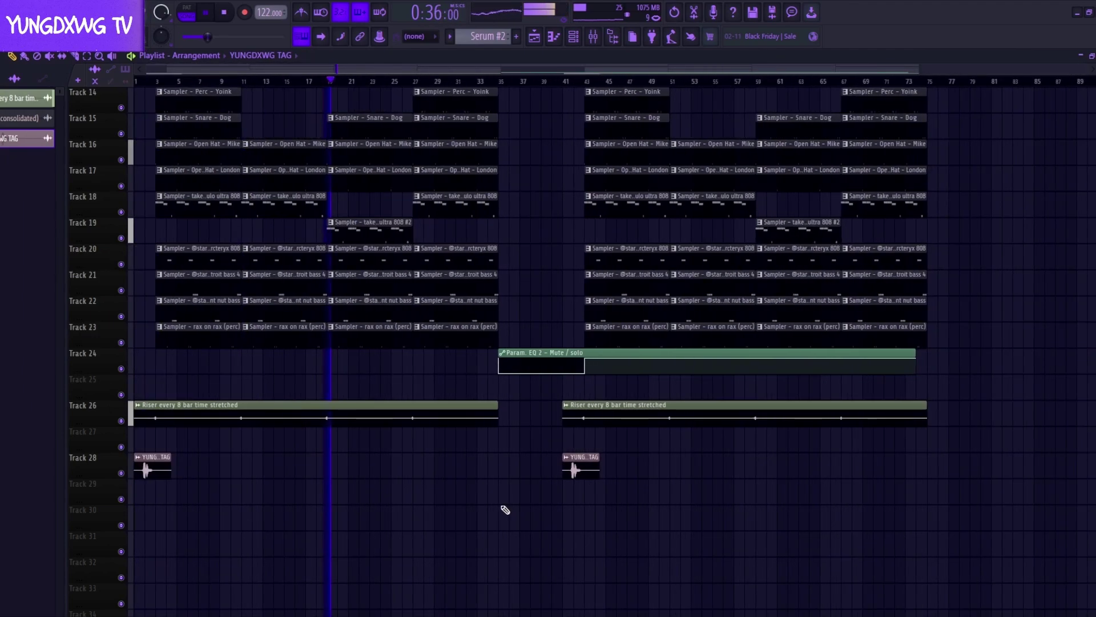
double_click(364, 418)
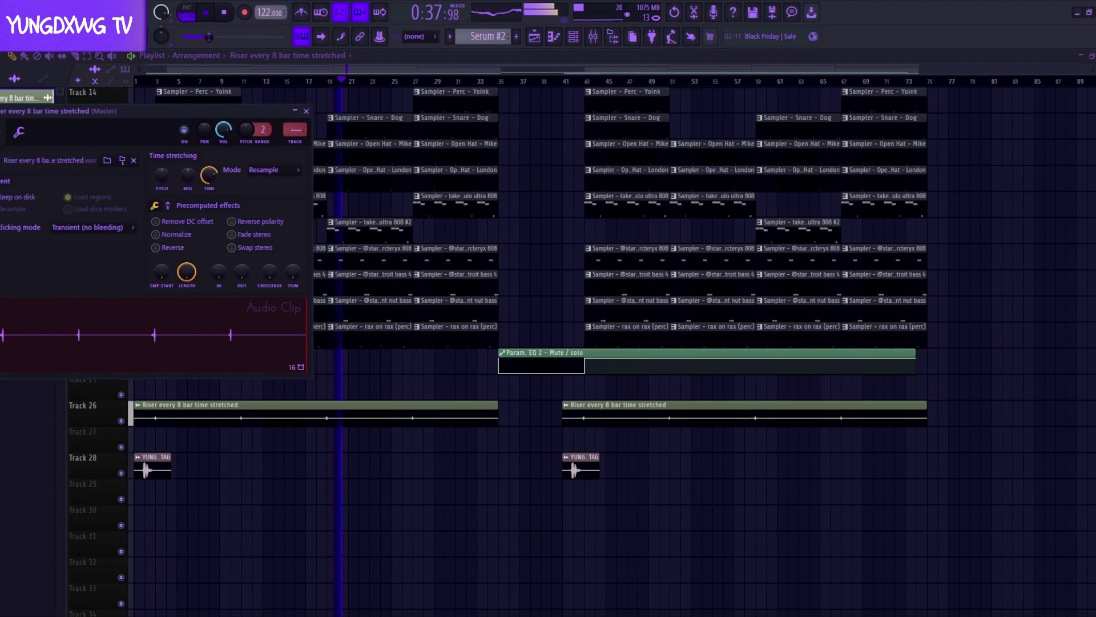
click(309, 112)
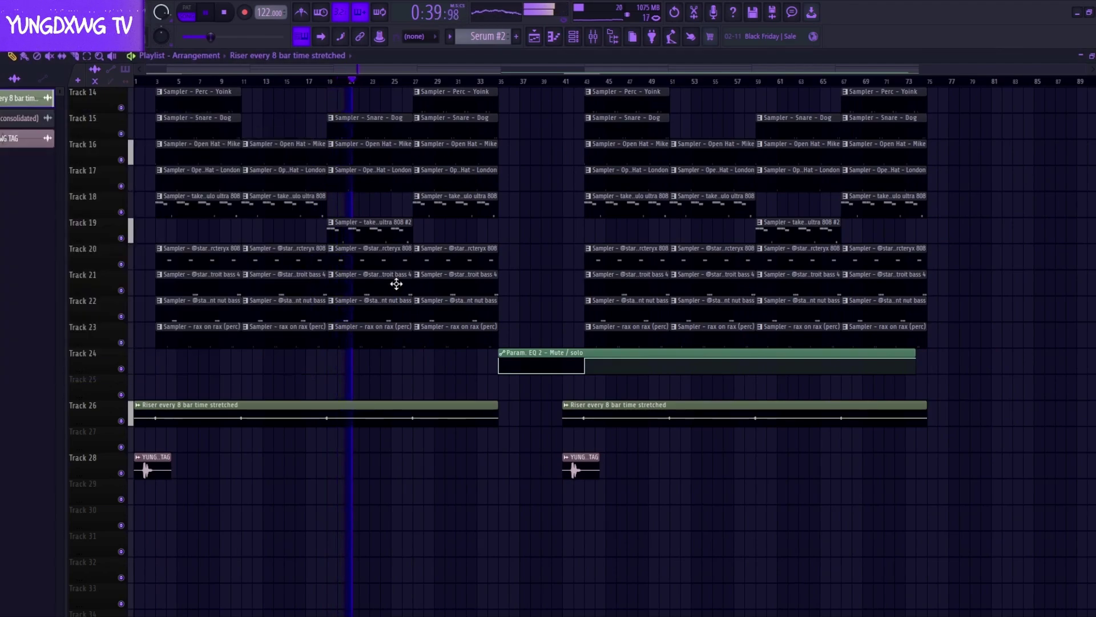
Select both tag clips on Track 28 and move them up to Track 27.
drag(734, 506, 133, 427)
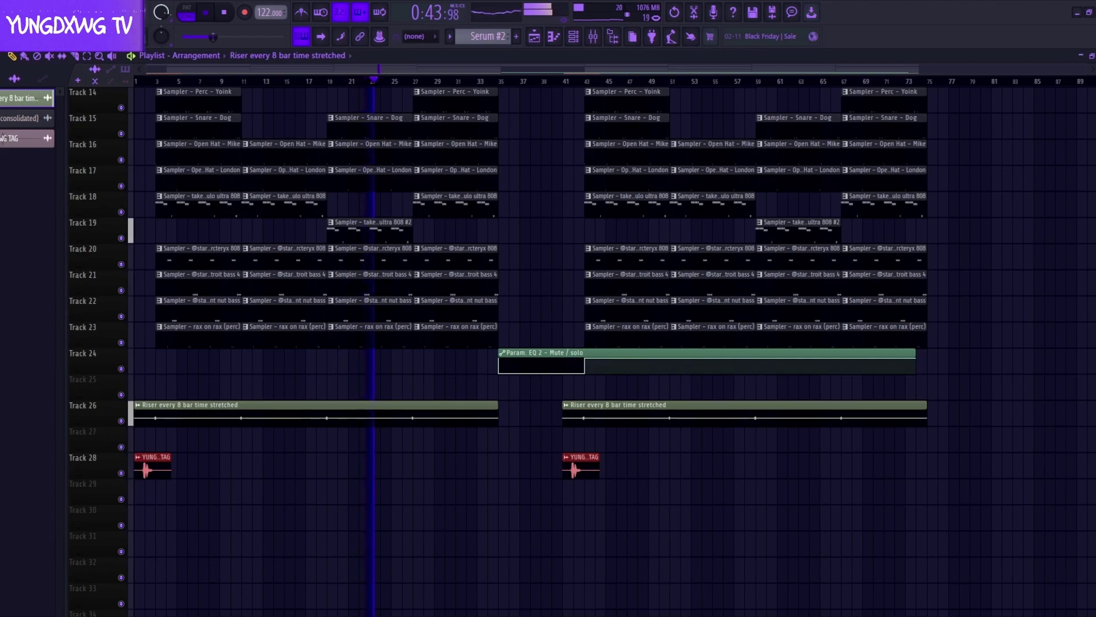
scroll(930, 528, up, 2)
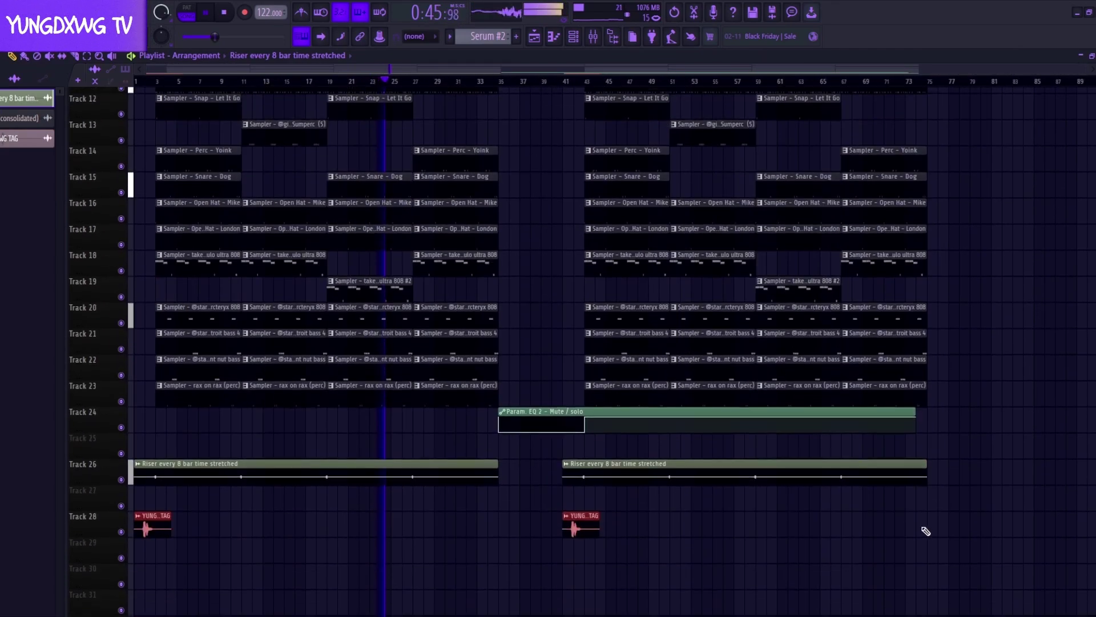
drag(730, 546, 102, 500)
key(shift+Up)
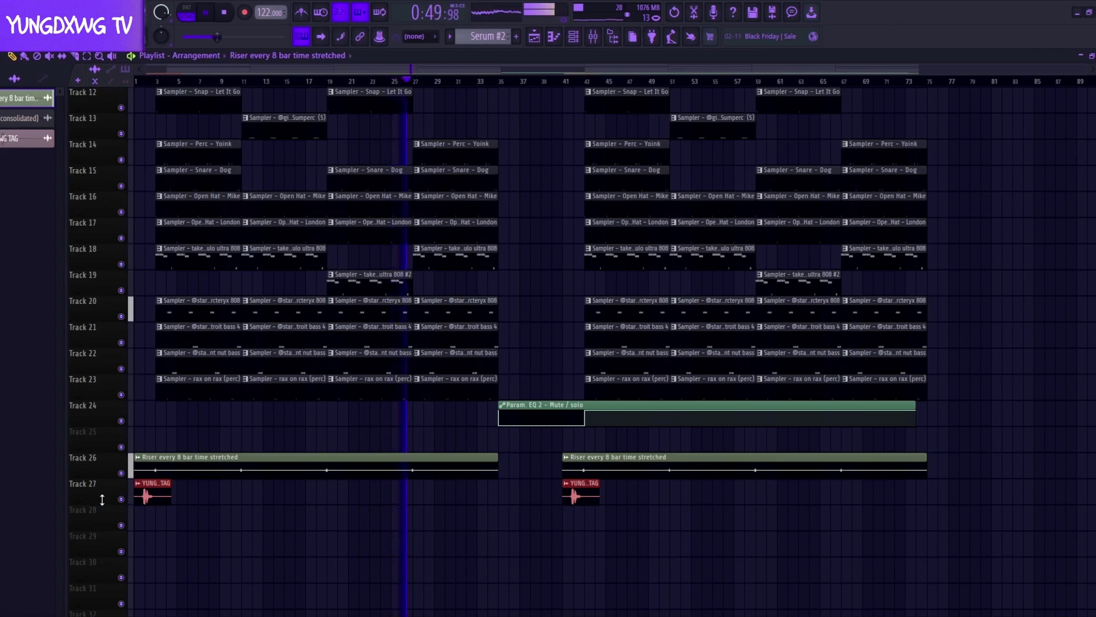
Route the drum and 808 channels from Clap - Fairy through rax on rax (perc) to mixer tracks 11 to 24.
scroll(1004, 333, up, 11)
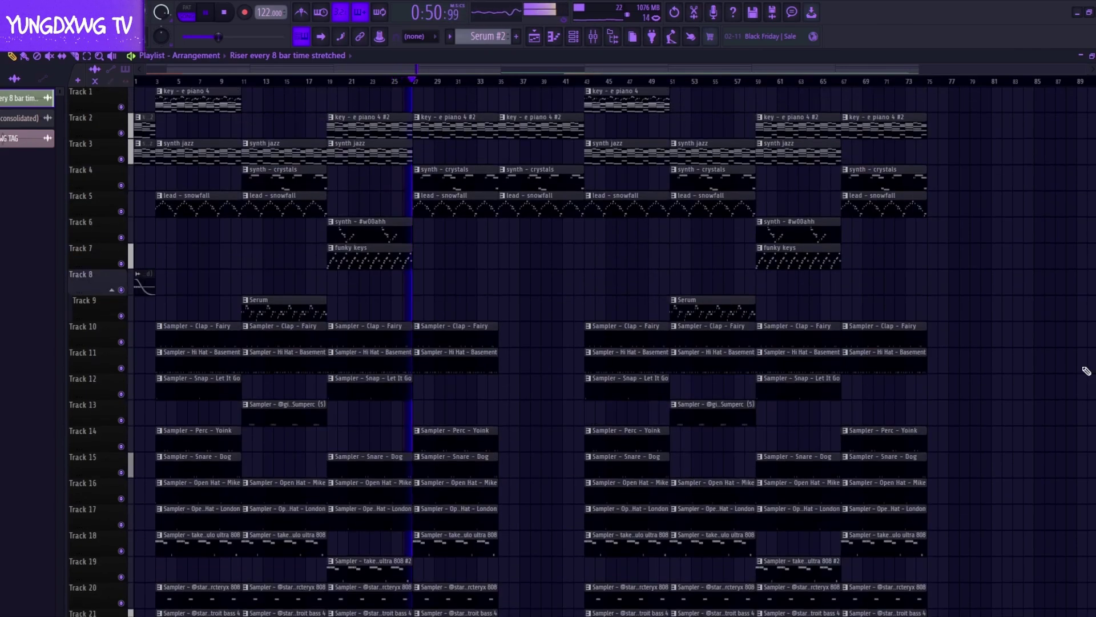
click(574, 37)
scroll(217, 98, down, 3)
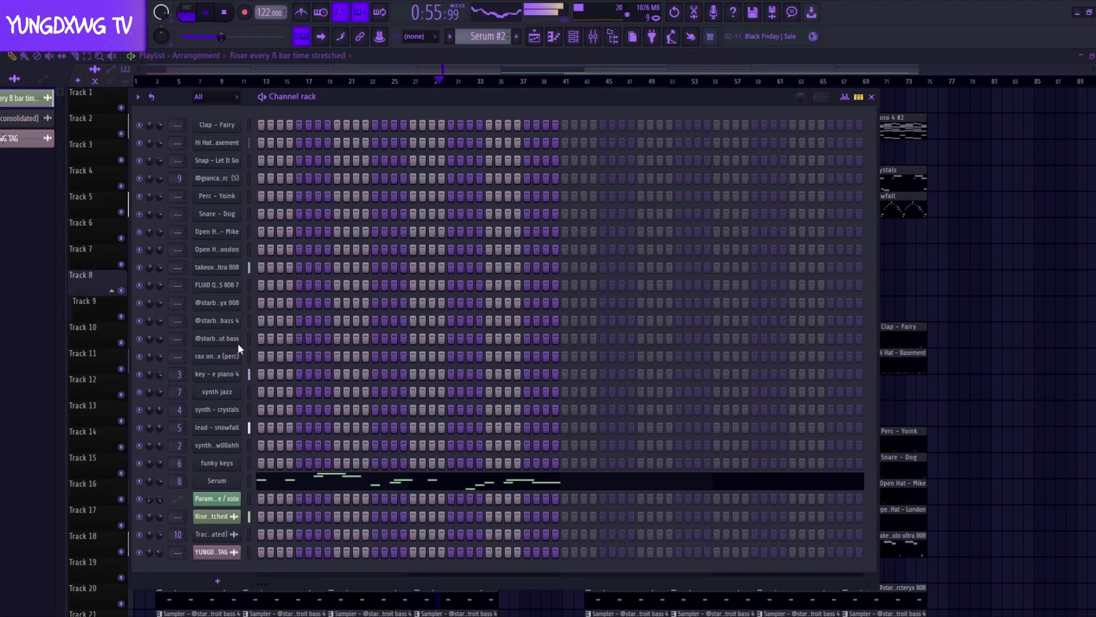
drag(249, 464, 237, 405)
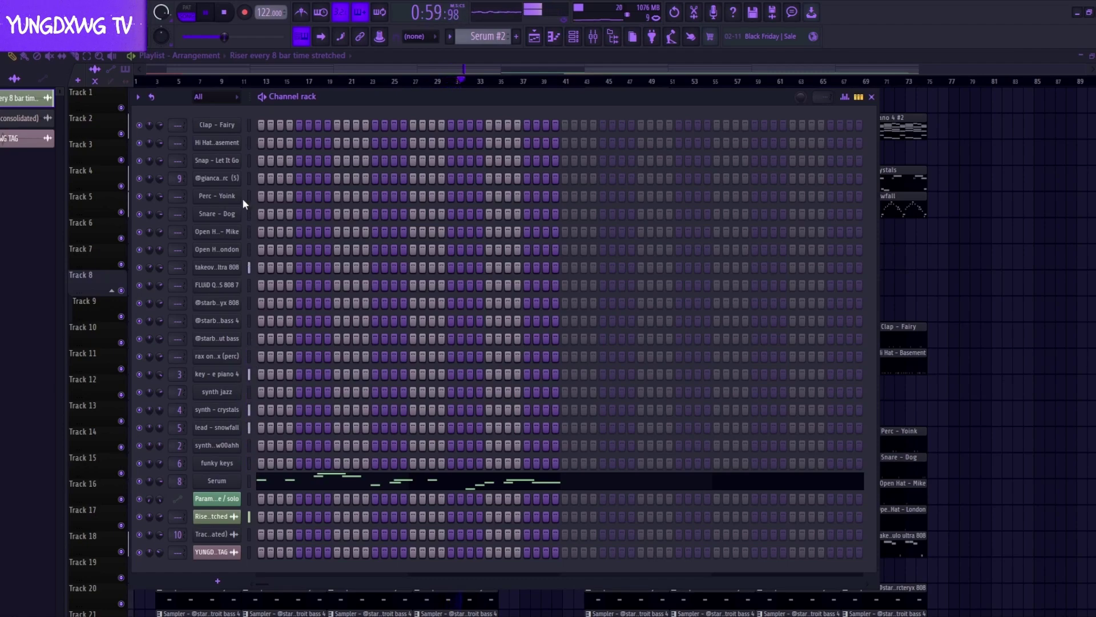
drag(249, 124, 248, 198)
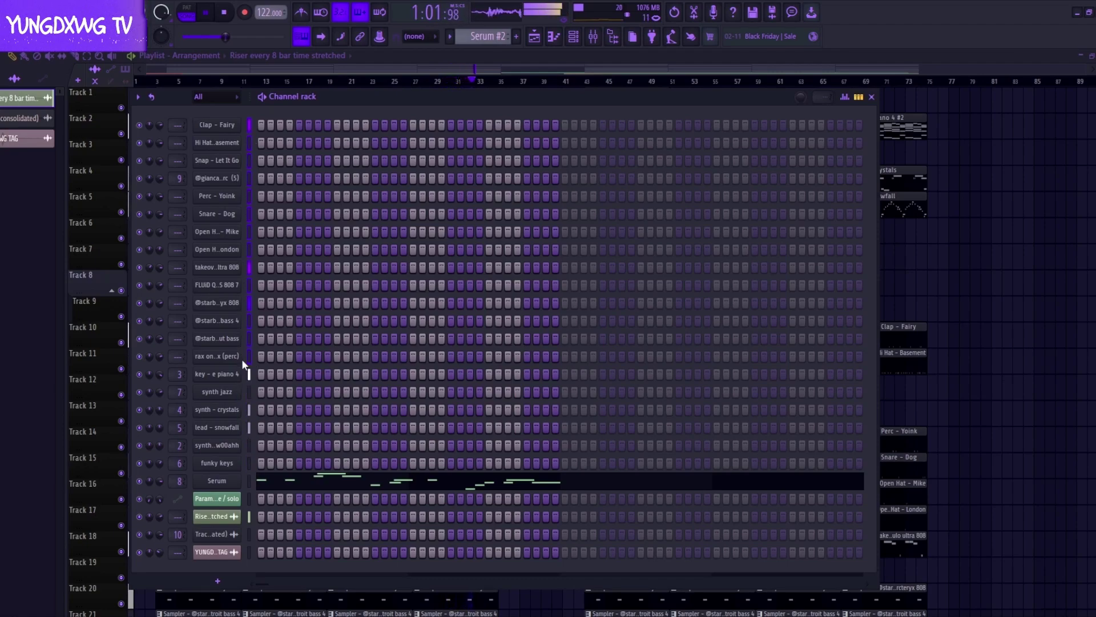
key(ctrl+l)
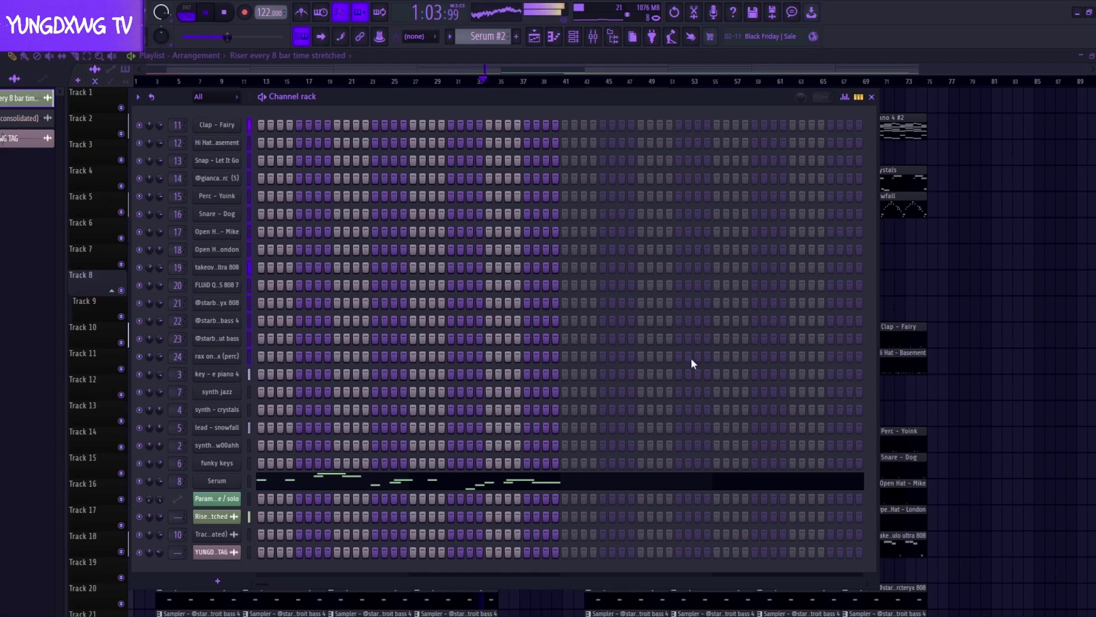
click(871, 96)
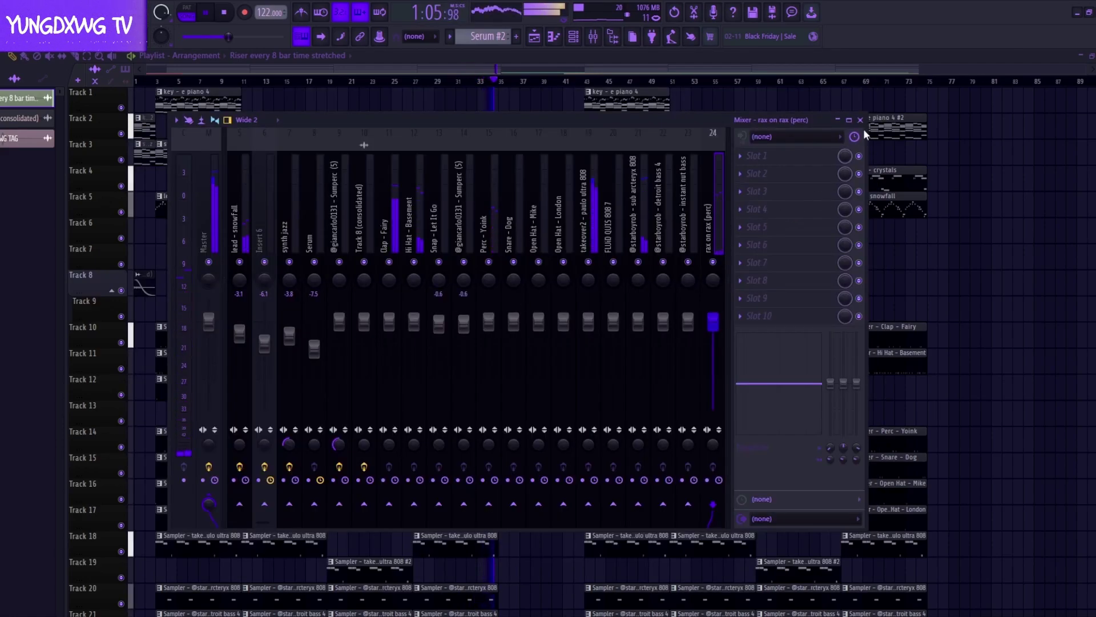
click(860, 119)
Open the Clap - Fairy pattern in the piano roll and show note panning instead of velocity.
scroll(101, 376, up, 5)
scroll(205, 381, down, 5)
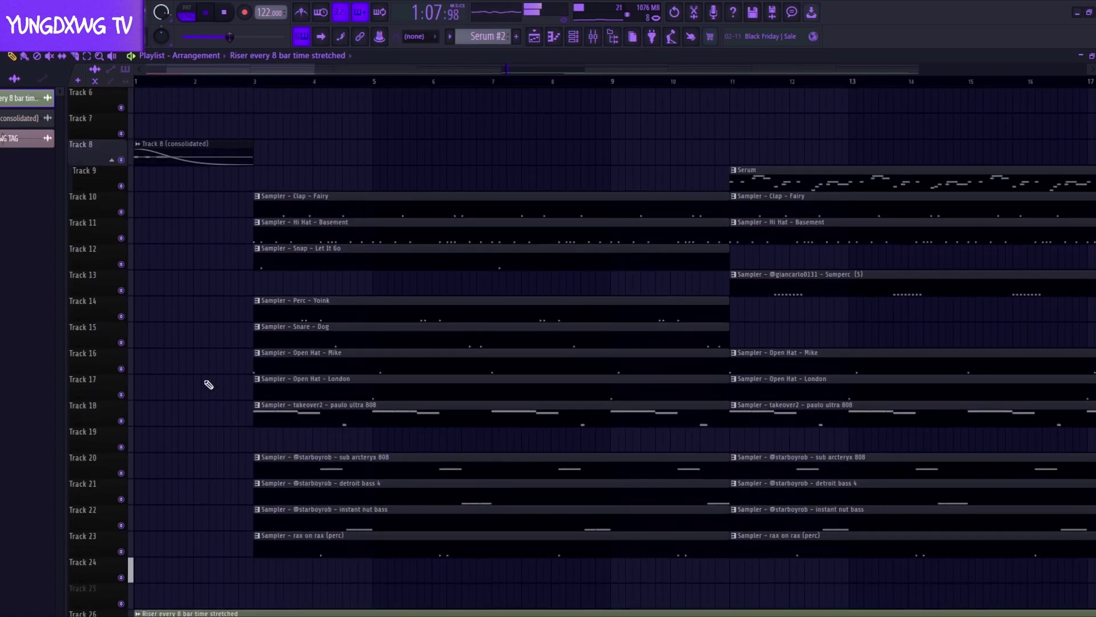
scroll(208, 384, up, 4)
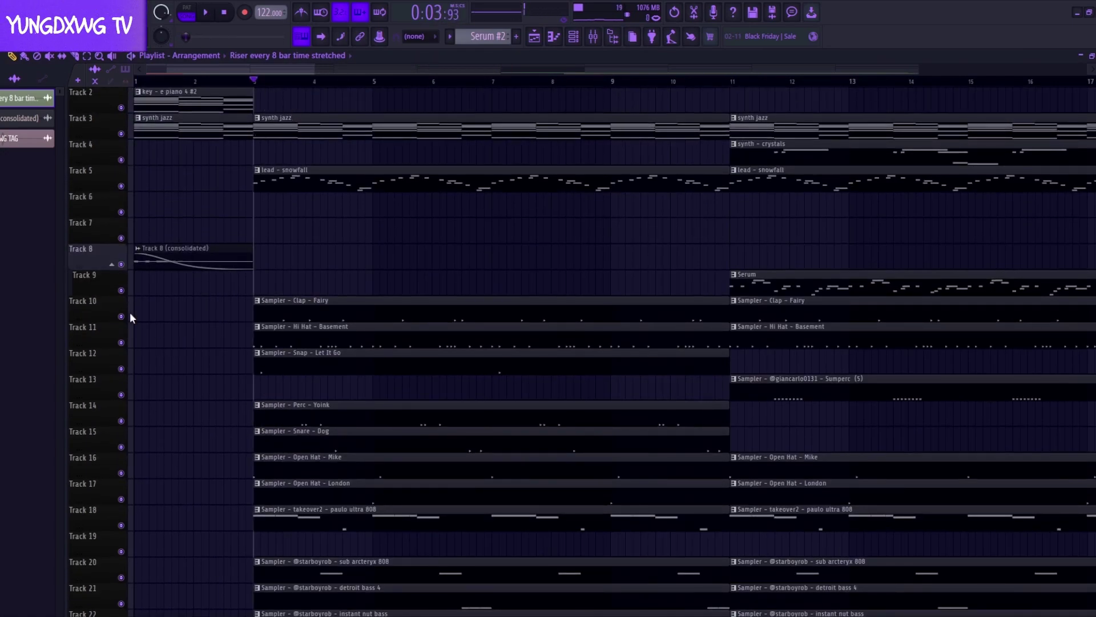
double_click(335, 316)
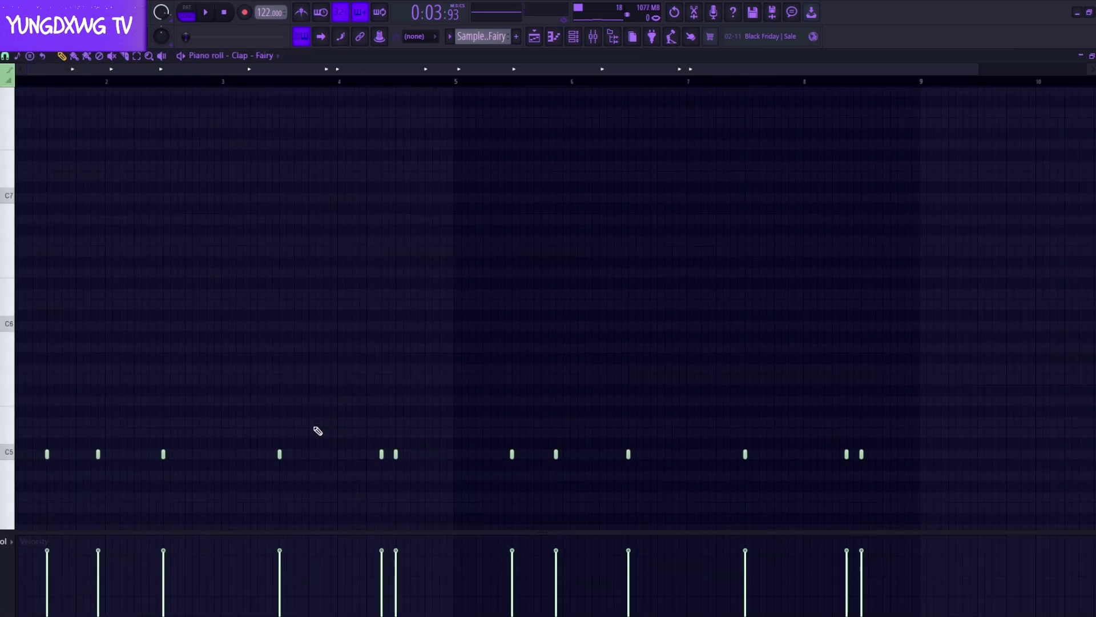
click(9, 551)
click(23, 546)
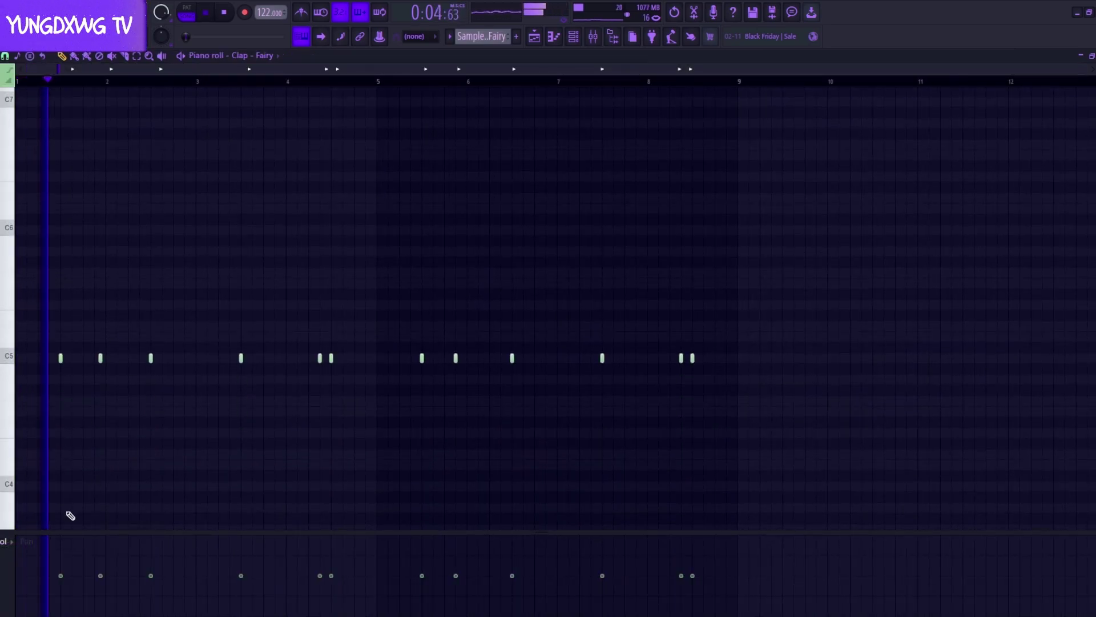
Pan the second, fifth, eighth and eleventh clap notes slightly off centre, alternating between the two sides.
click(100, 583)
key(space)
key(space)
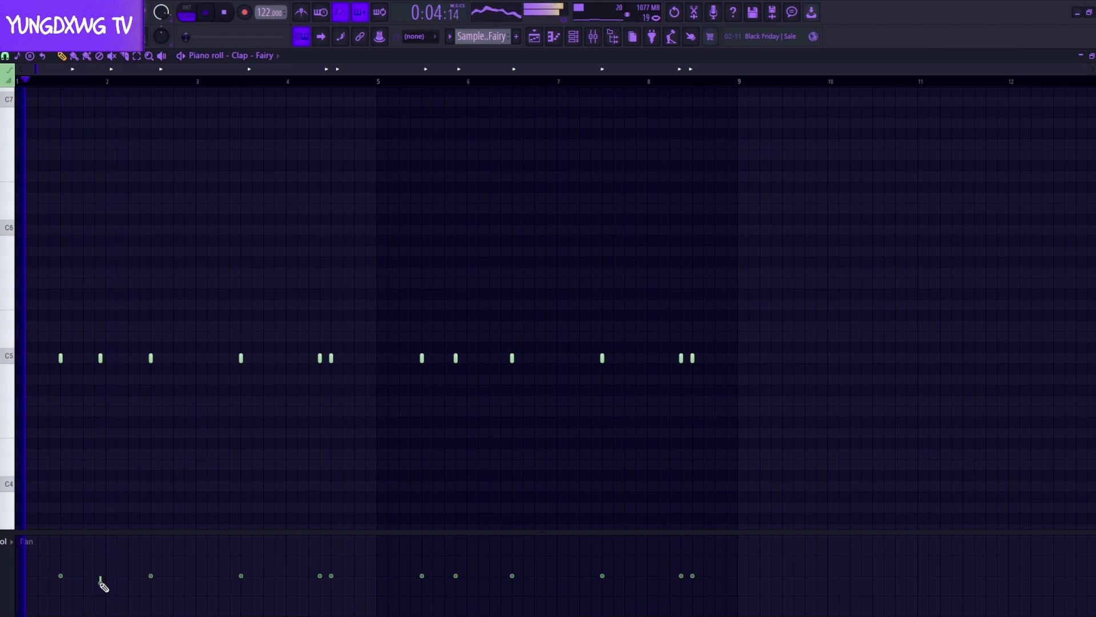
click(321, 572)
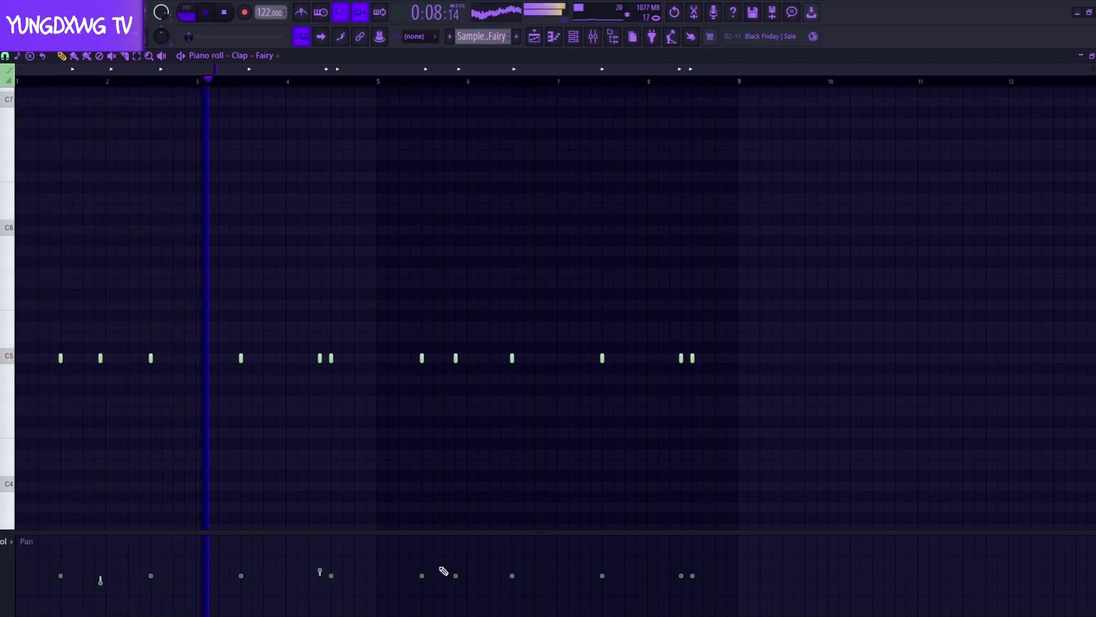
click(455, 582)
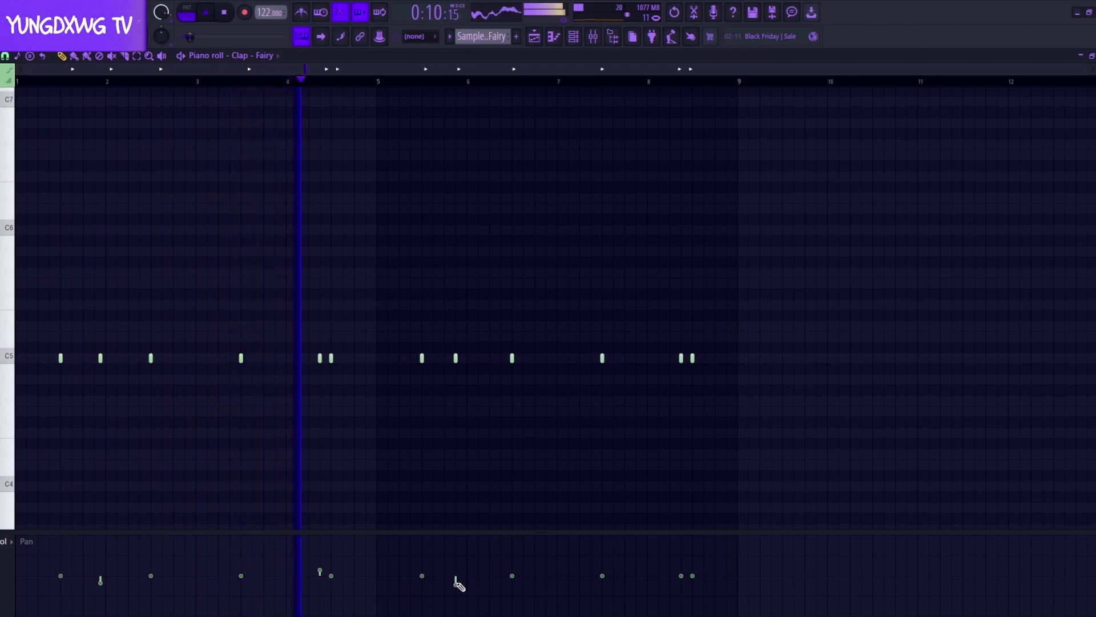
click(681, 571)
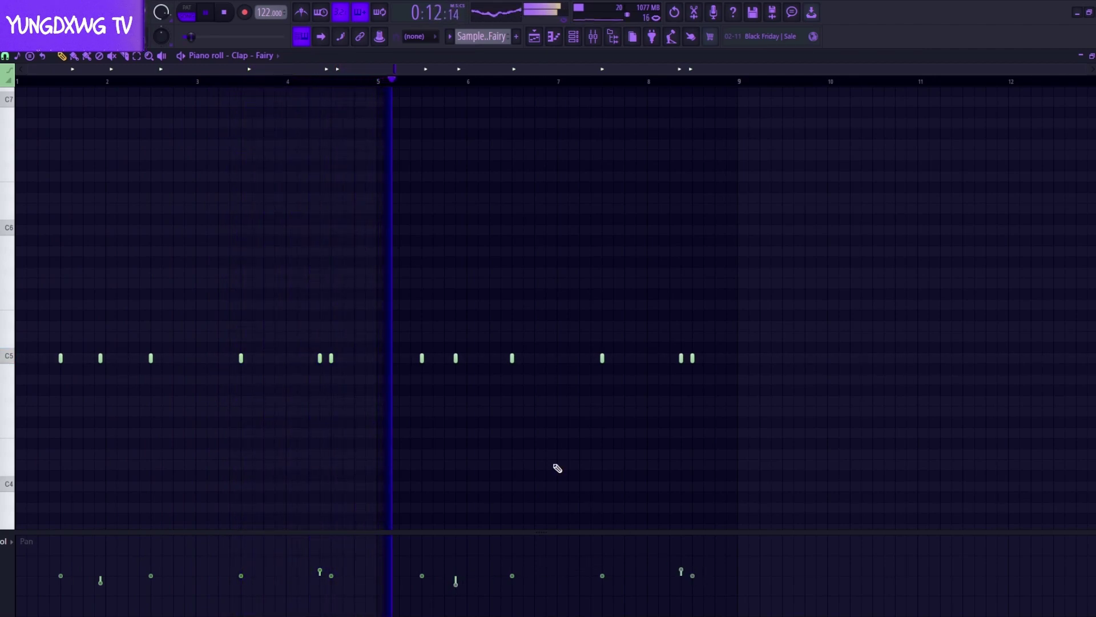
Pan the two Snap - Let It Go notes slightly to opposite sides.
scroll(469, 38, down, 1)
scroll(264, 53, down, 1)
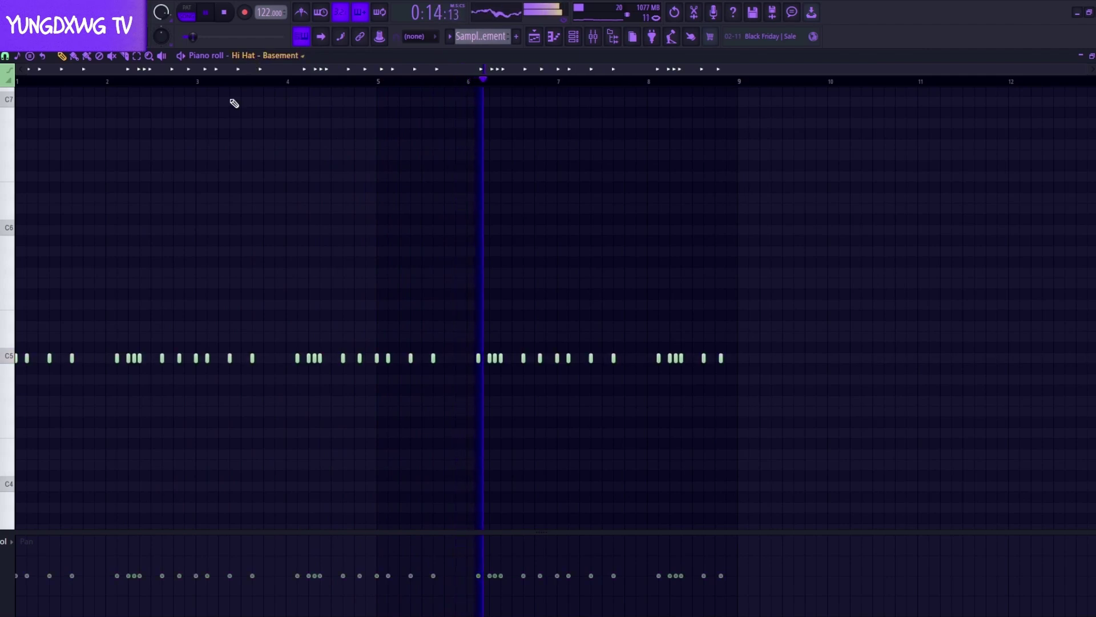
scroll(484, 35, down, 1)
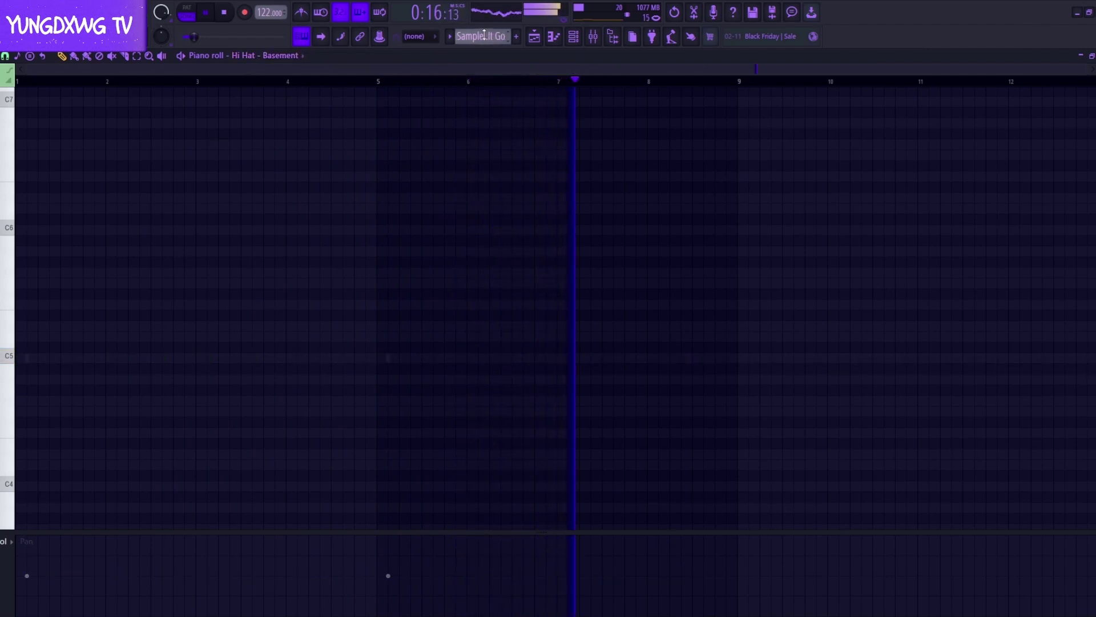
click(27, 582)
key(space)
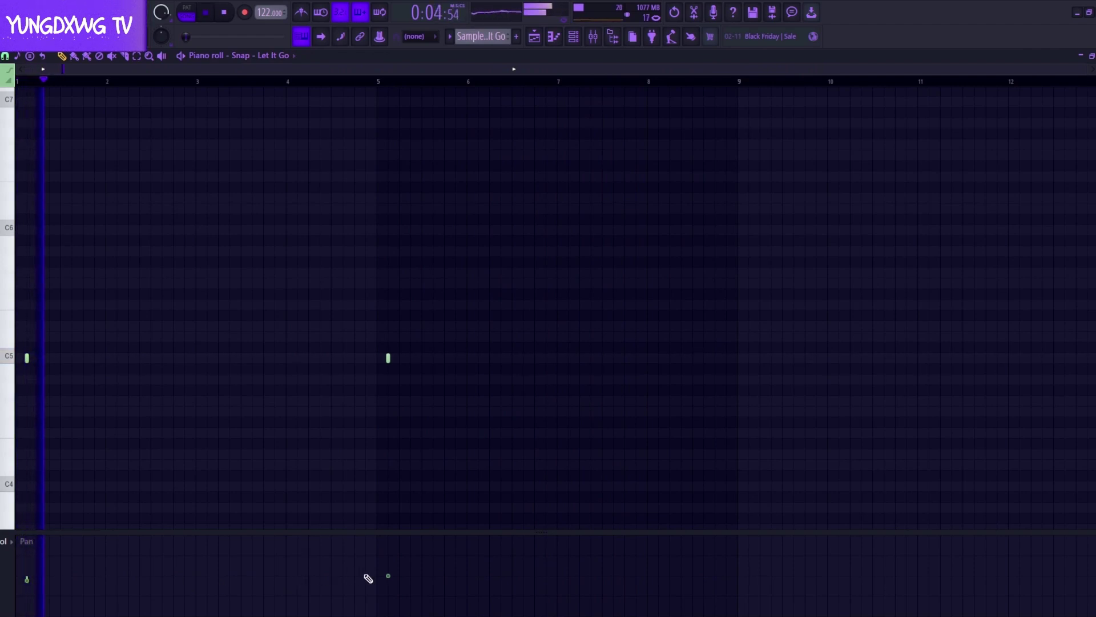
click(389, 571)
Pan the four note groups of the Sumperc (5) pattern off centre, alternating sides from one group to the next.
scroll(485, 38, down, 1)
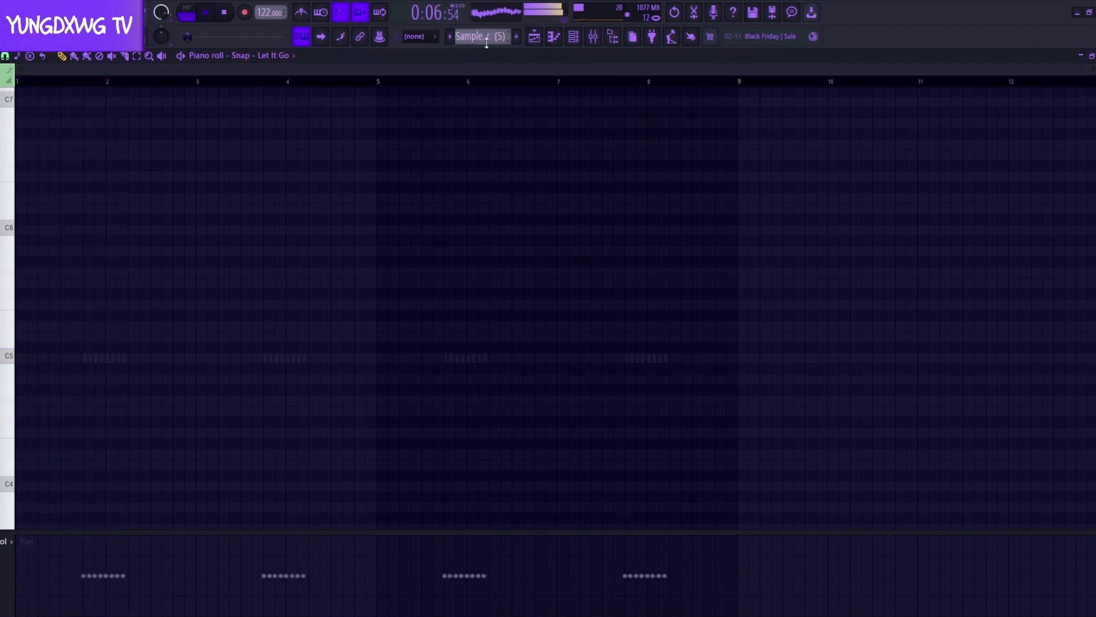
scroll(261, 54, down, 1)
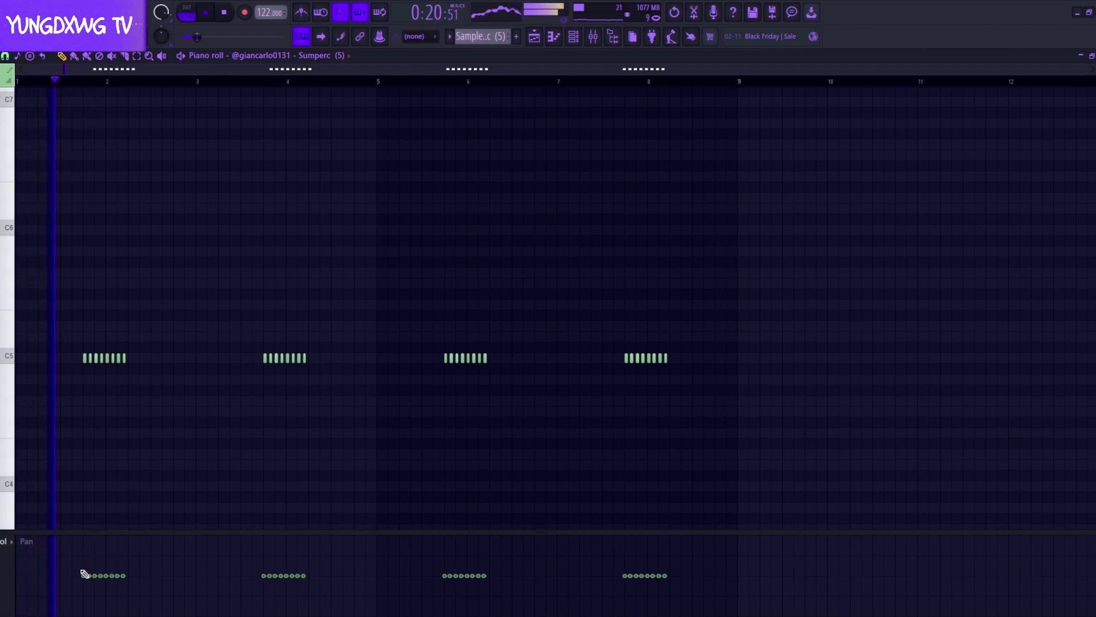
drag(80, 568, 126, 565)
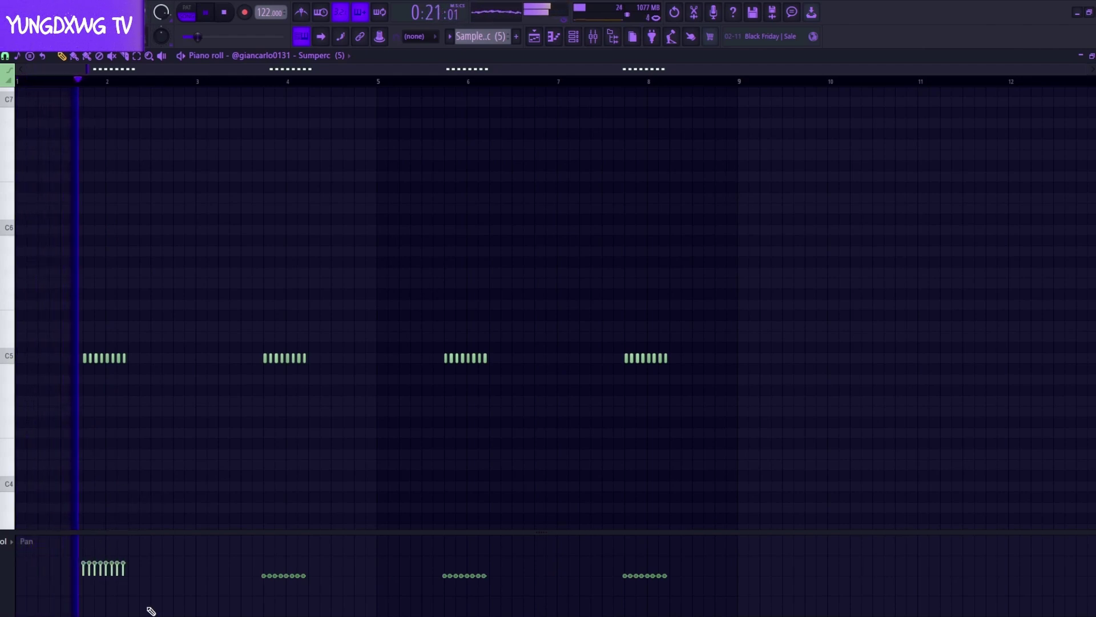
drag(262, 587, 307, 587)
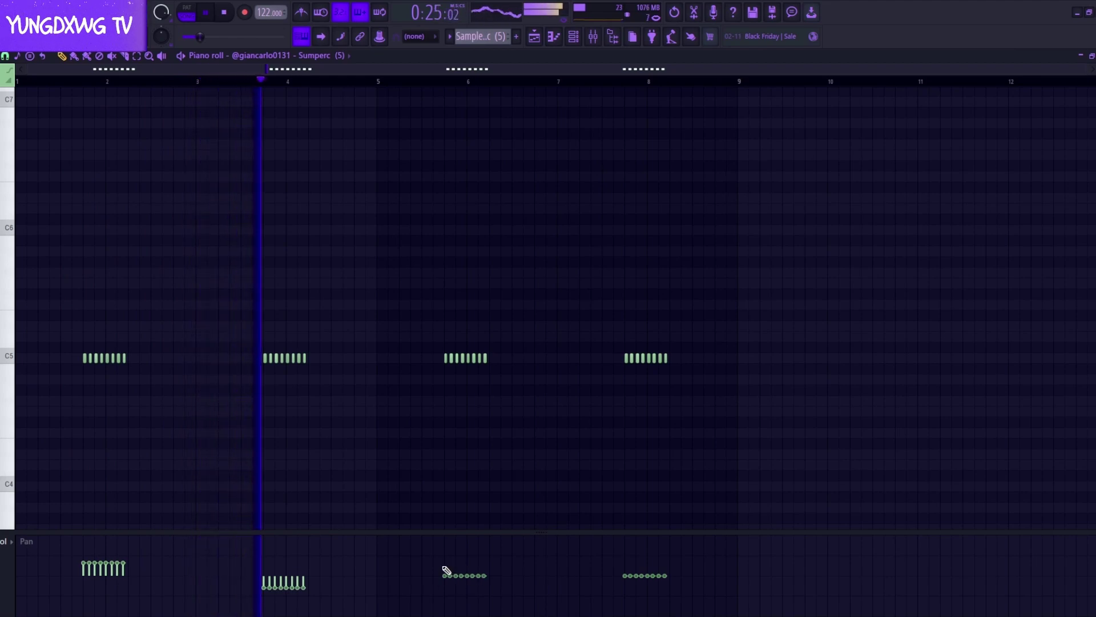
drag(445, 566, 486, 565)
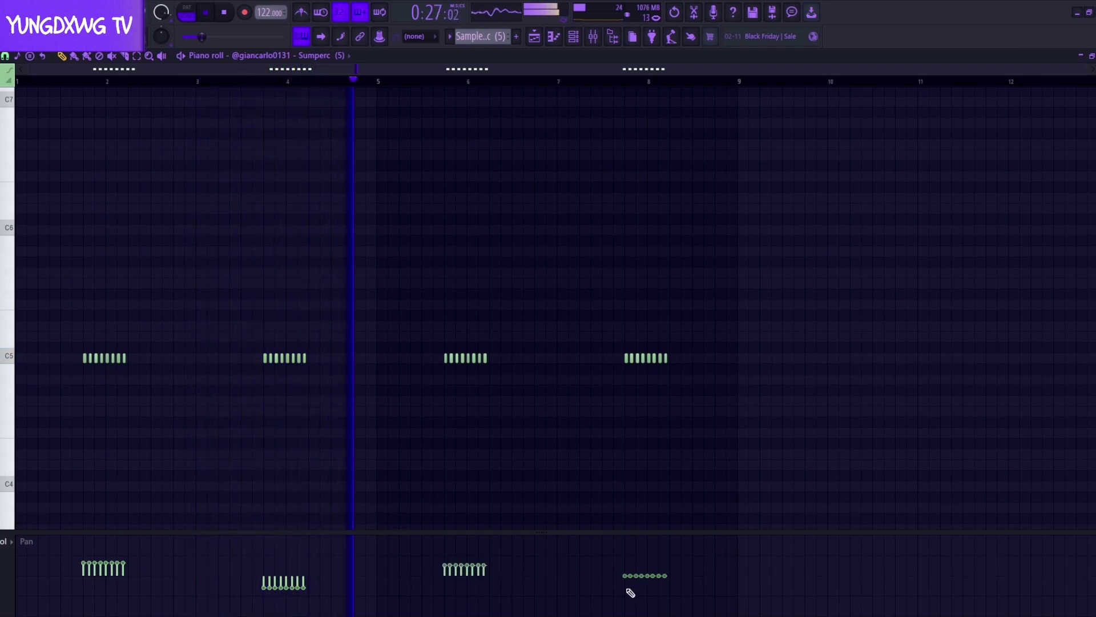
drag(623, 588, 668, 588)
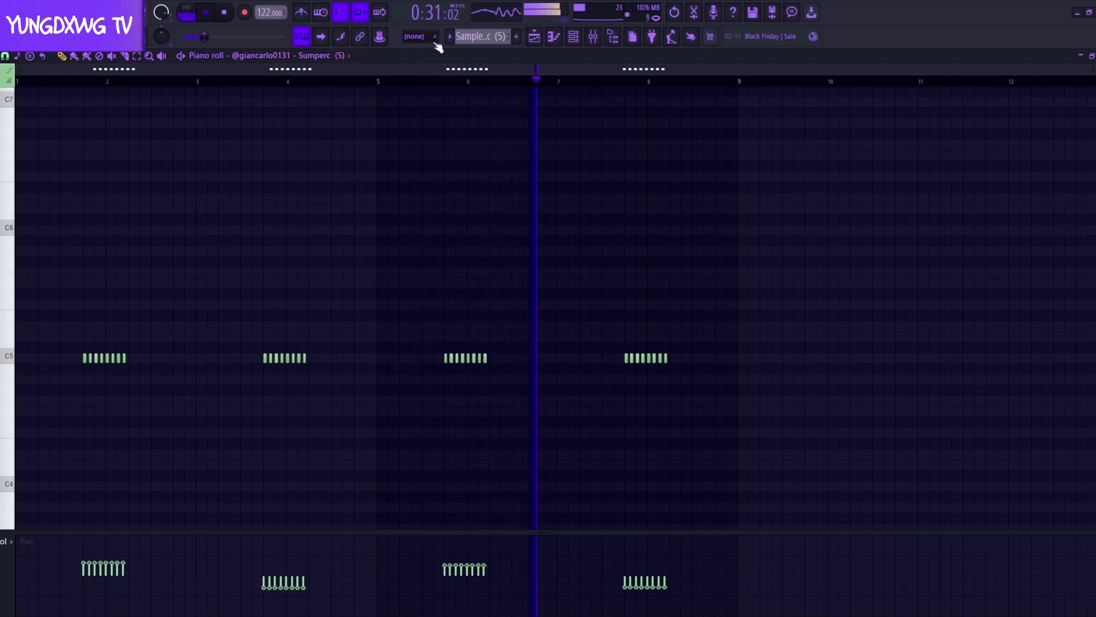
Open the Perc - Yoink pattern and pan its first six notes off centre by varied amounts, mixing both sides.
scroll(463, 37, down, 1)
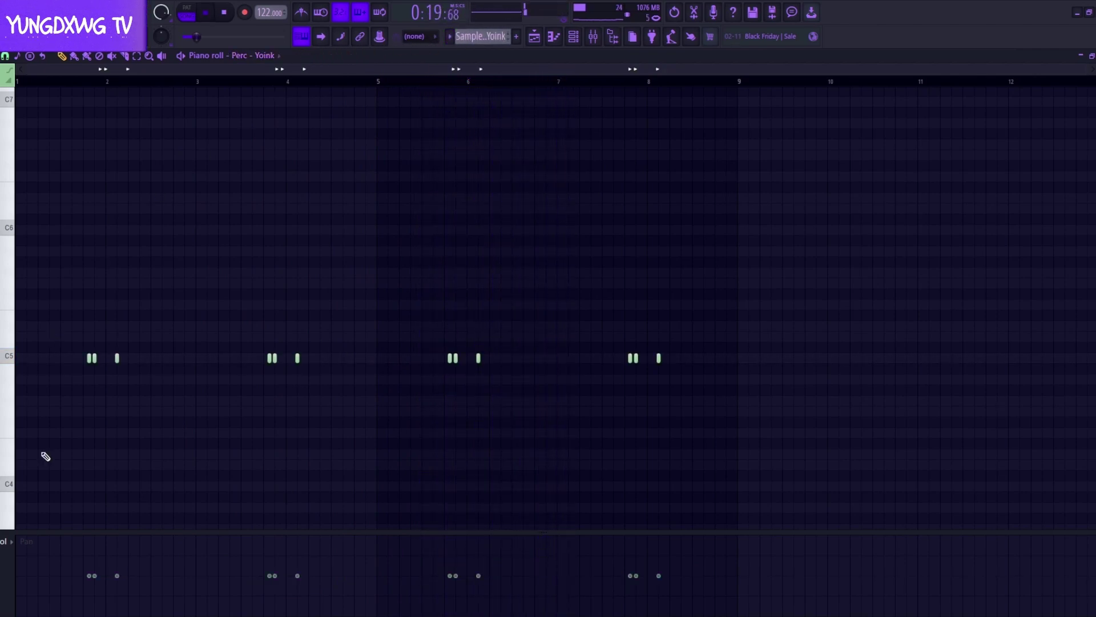
click(31, 82)
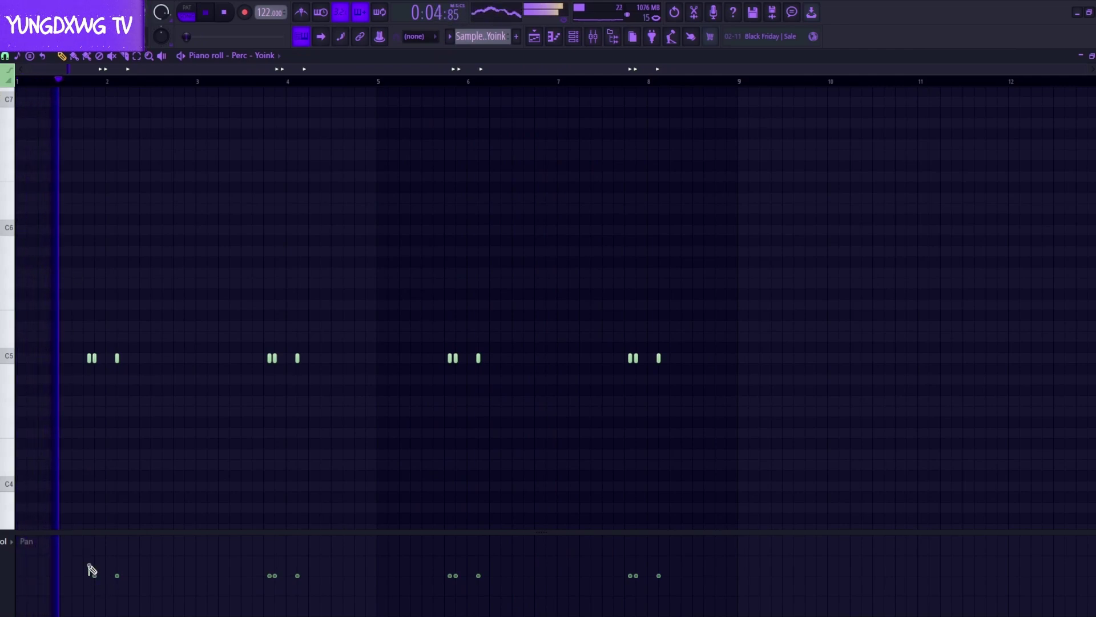
mouse_move(92, 569)
mouse_down()
mouse_move(105, 592)
mouse_move(118, 588)
mouse_up()
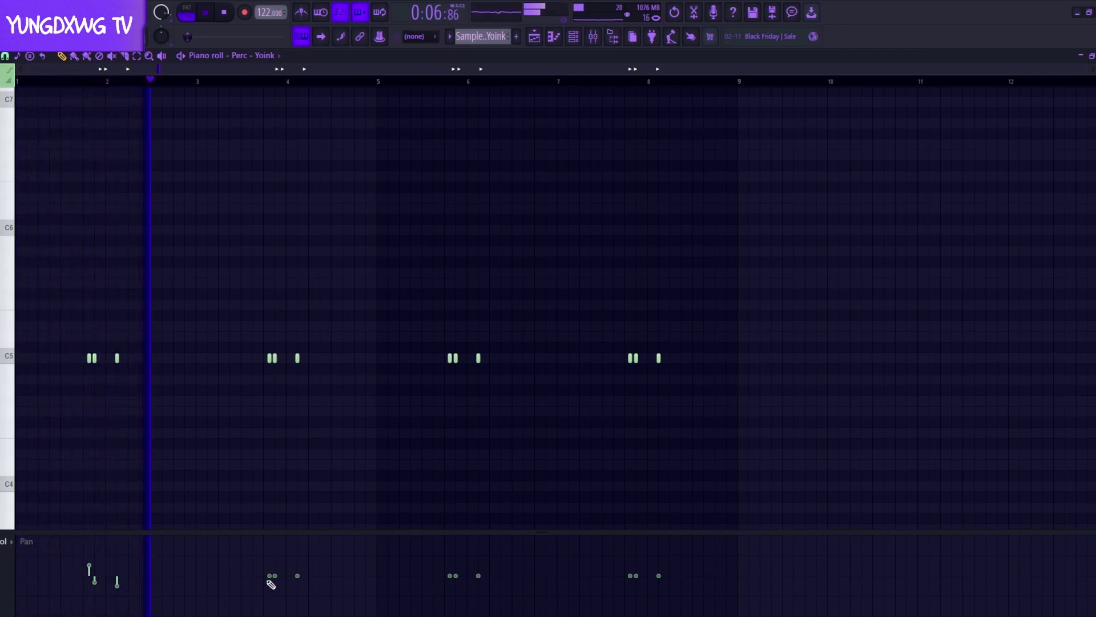
drag(271, 580, 297, 565)
Replace the last six Perc - Yoink notes with a duplicate of the panned first six notes.
drag(775, 437, 438, 289)
key(Delete)
key(ctrl+a)
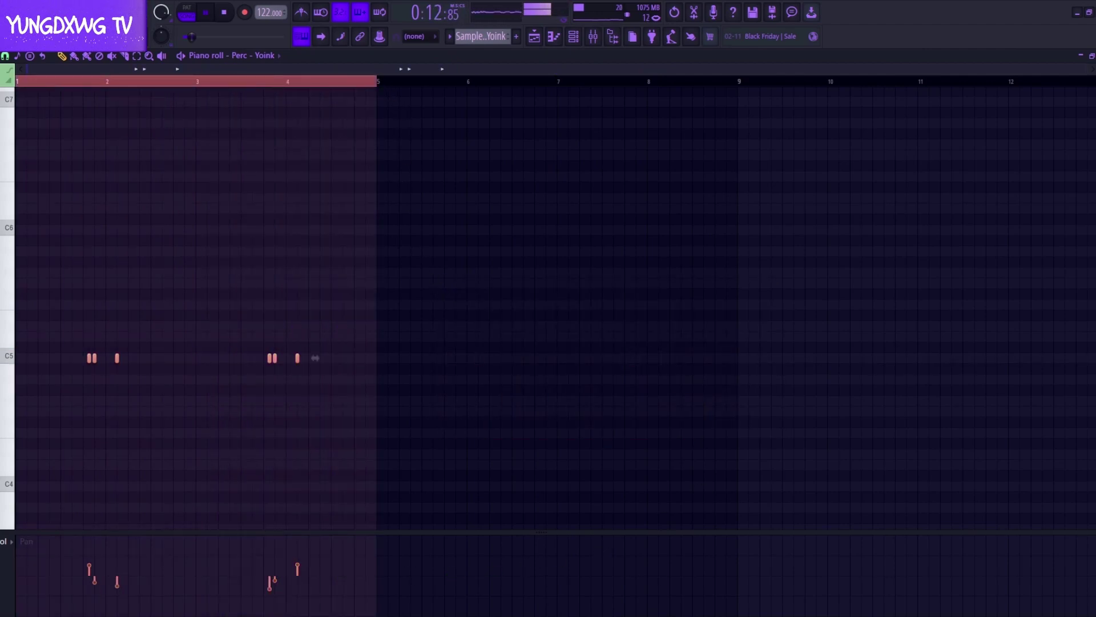
key(ctrl+b)
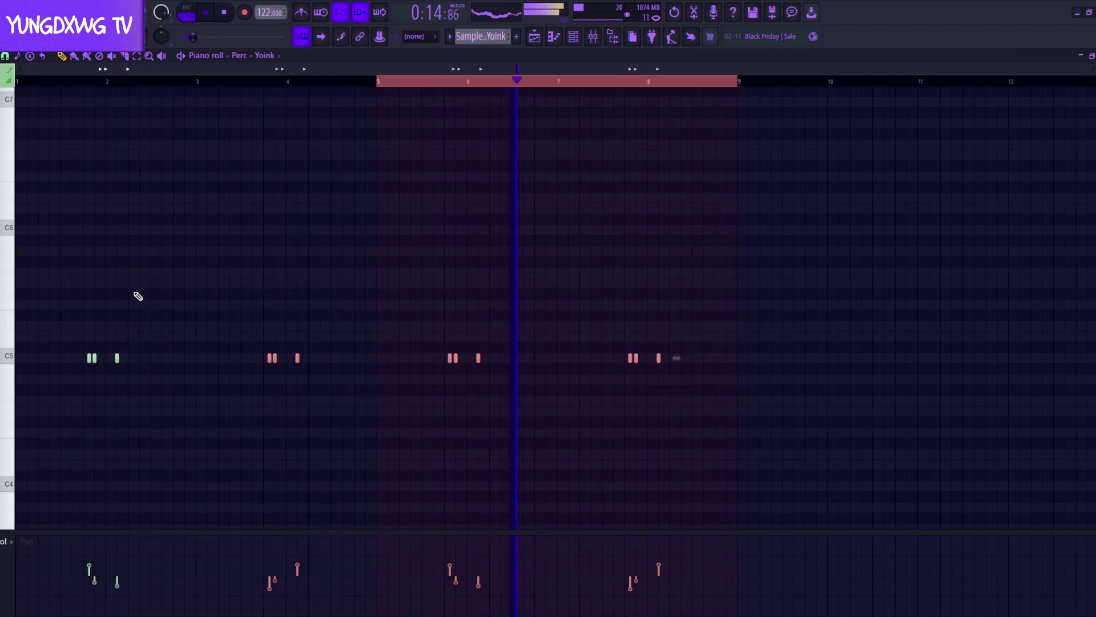
drag(752, 448, 23, 268)
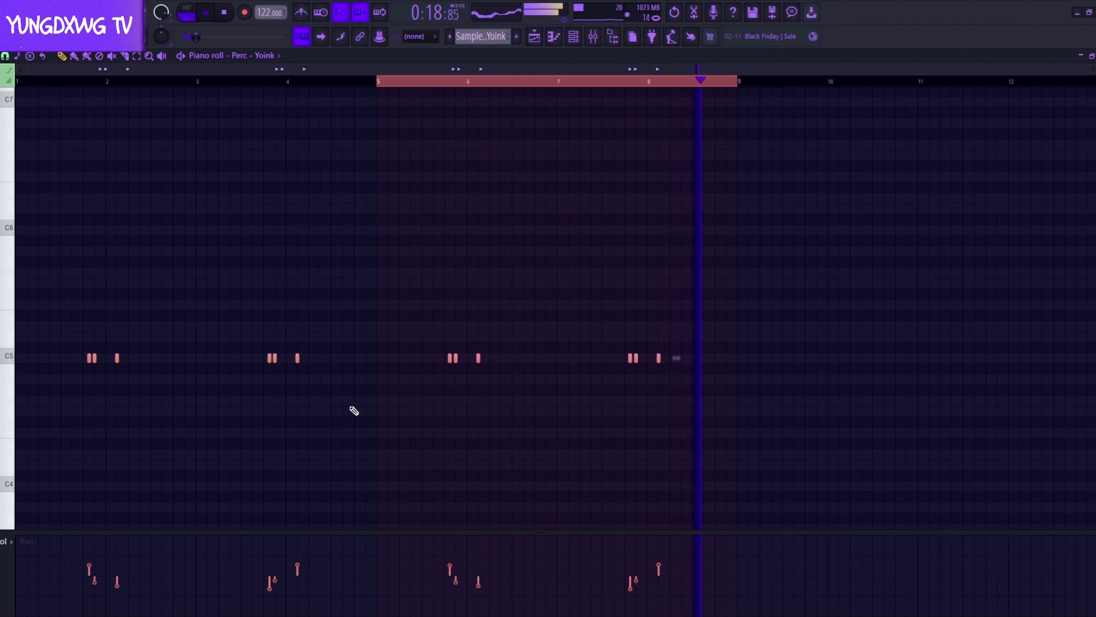
Open the Snare - Dog pattern and pan its first note slightly off centre, auditioning it from bar 2.
key(Delete)
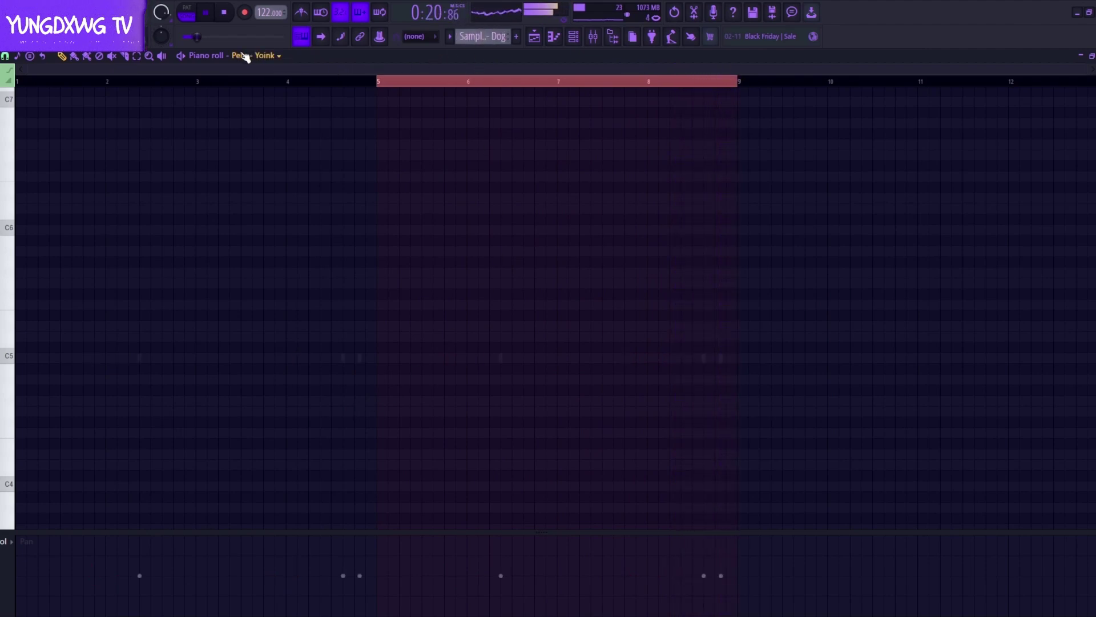
click(21, 84)
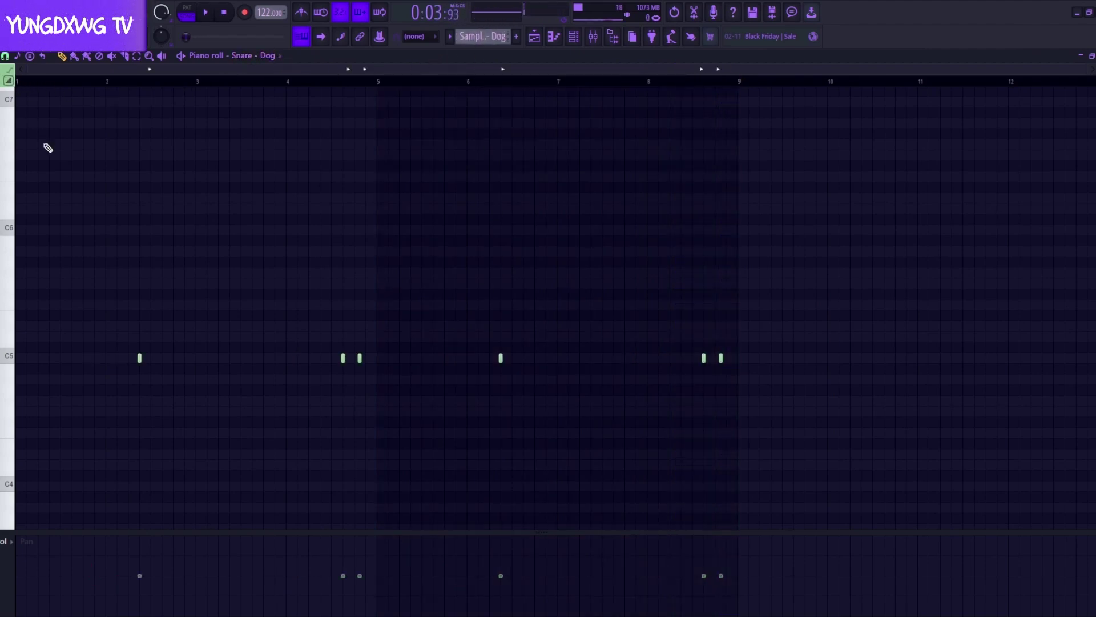
key(space)
click(105, 80)
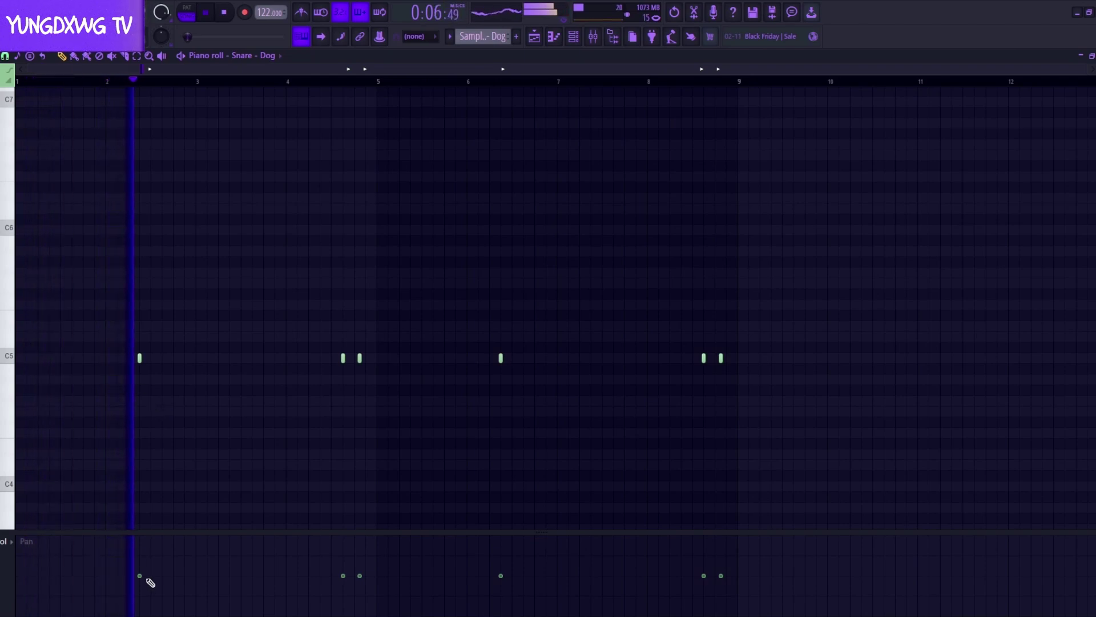
key(space)
click(140, 579)
key(space)
key(space)
click(140, 583)
key(space)
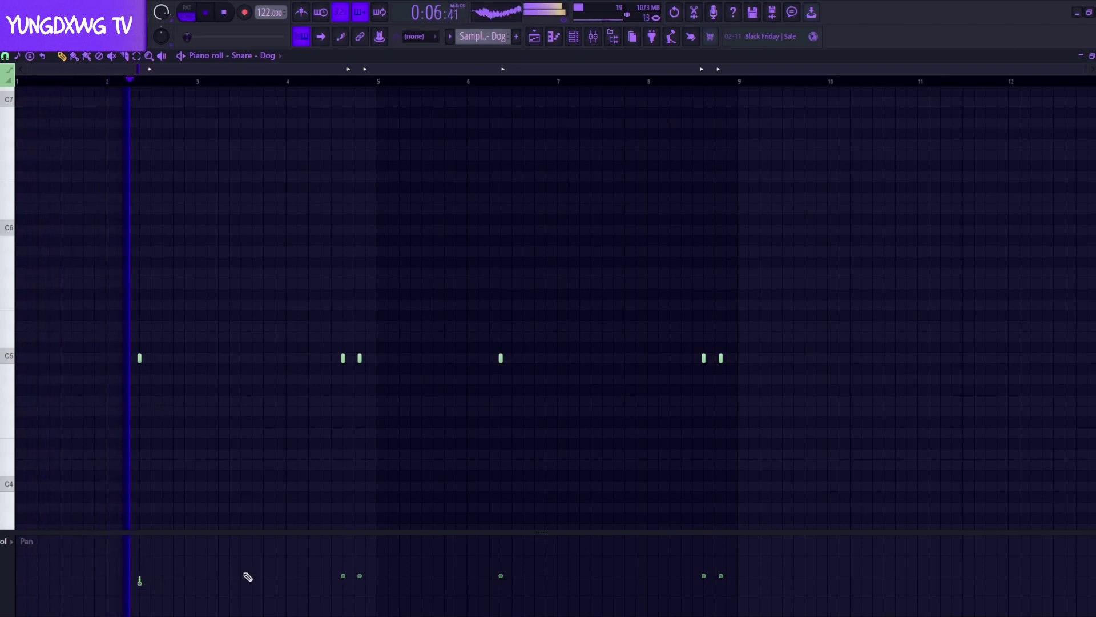
Pan the second Snare - Dog note opposite the first, and the third note back to the first note's side.
click(343, 571)
key(space)
key(space)
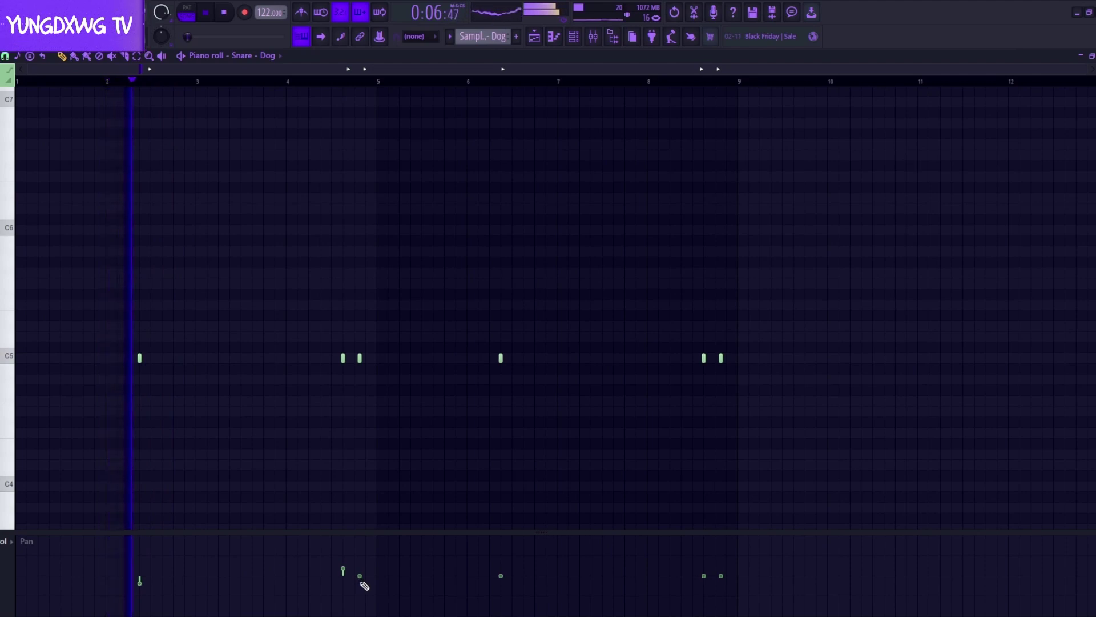
click(360, 579)
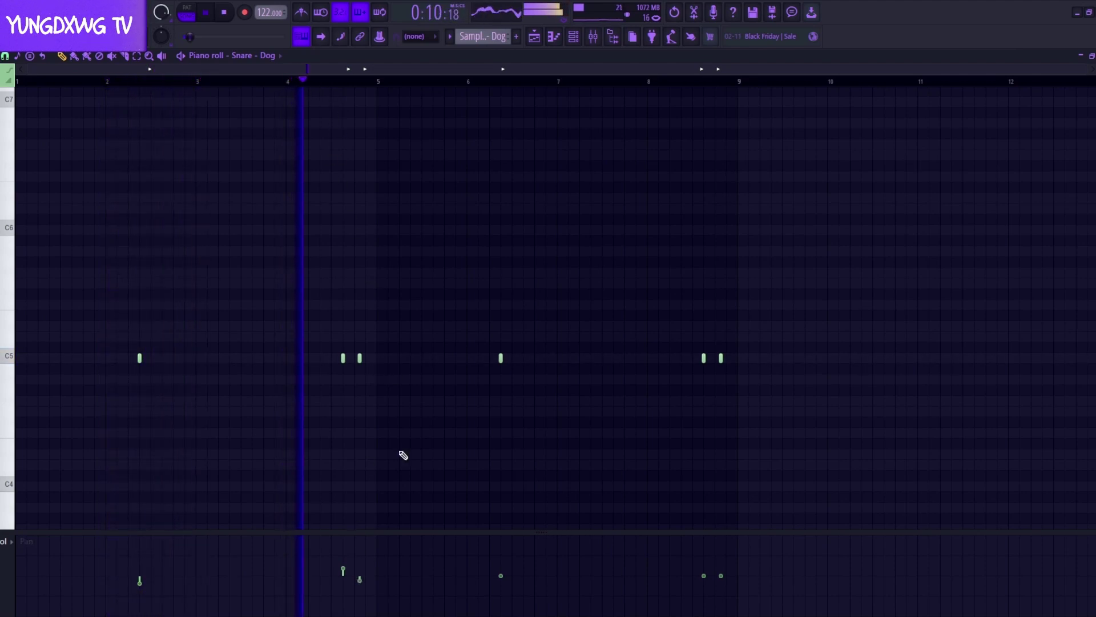
key(space)
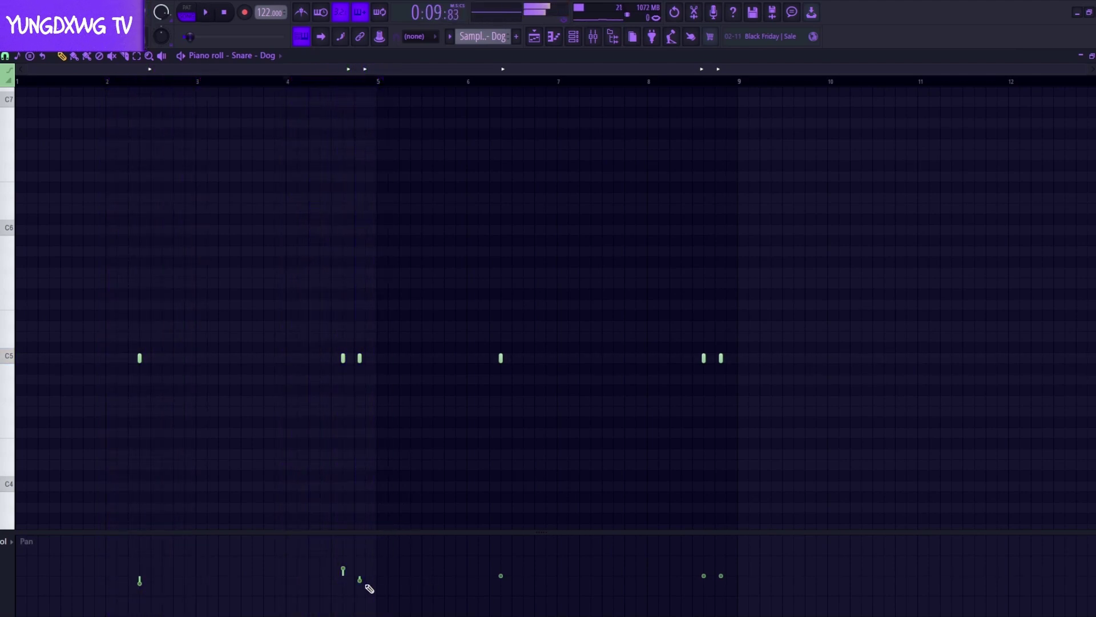
key(space)
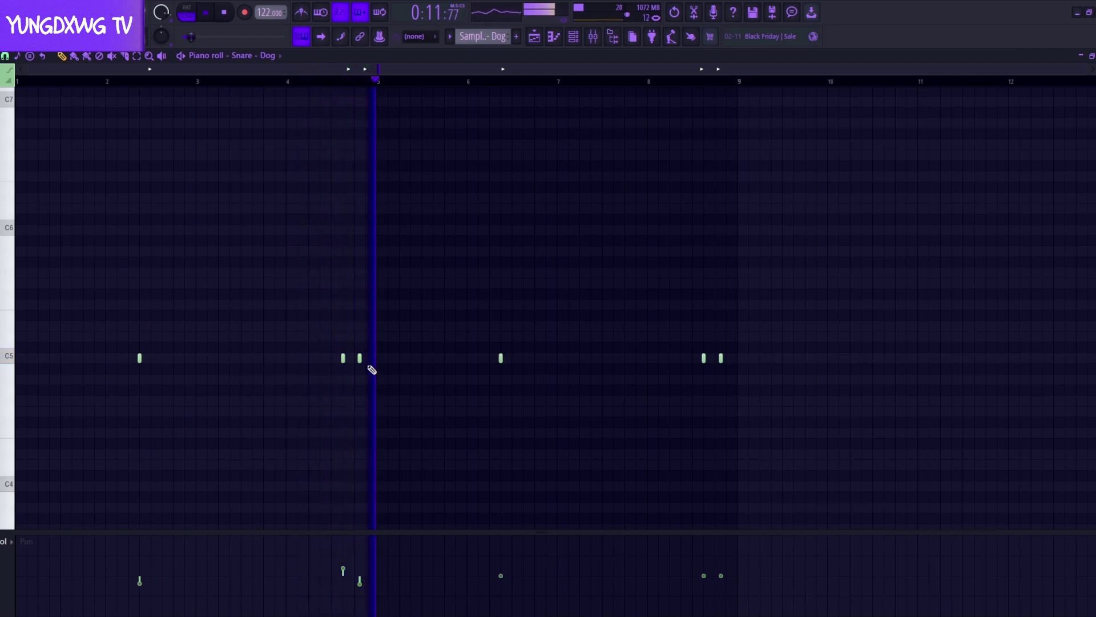
Pan the last three Snare - Dog notes slightly off centre, alternating sides from note to note.
key(space)
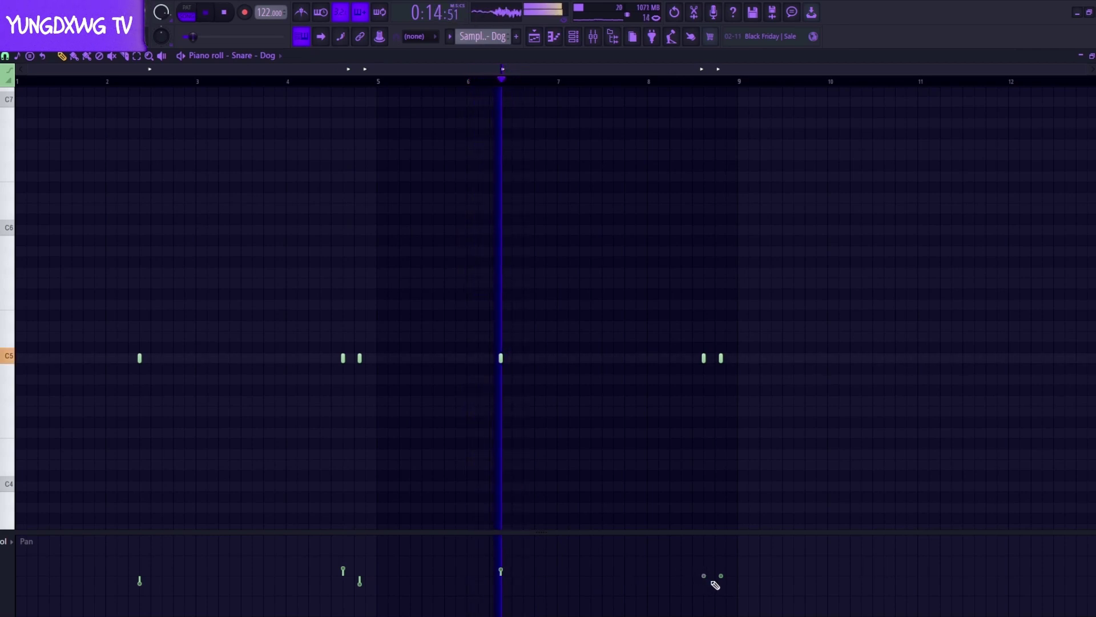
click(706, 581)
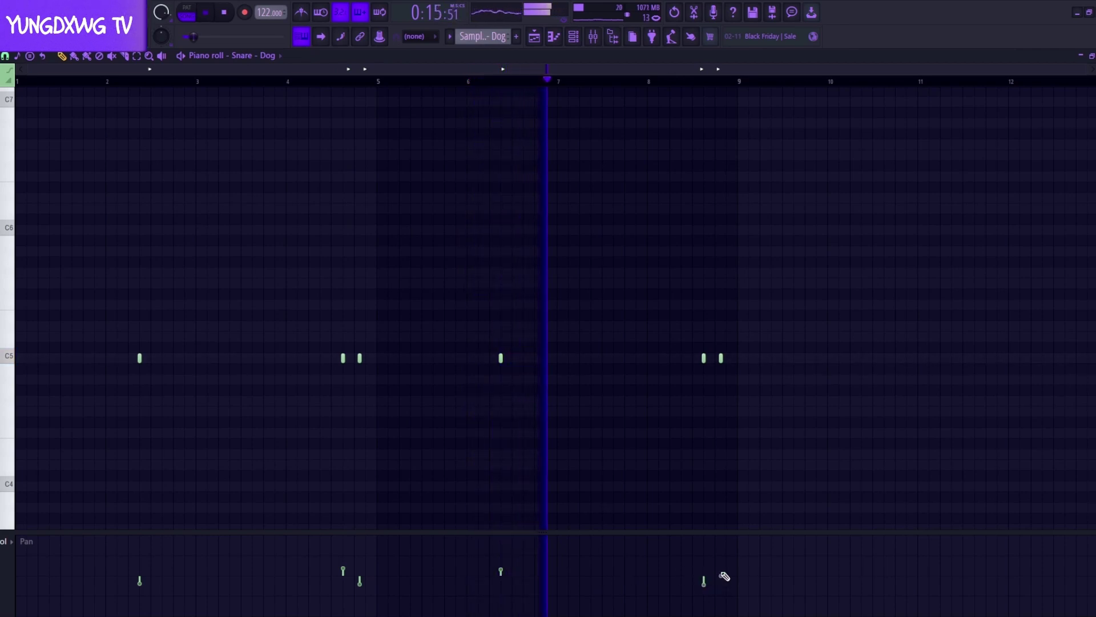
click(722, 570)
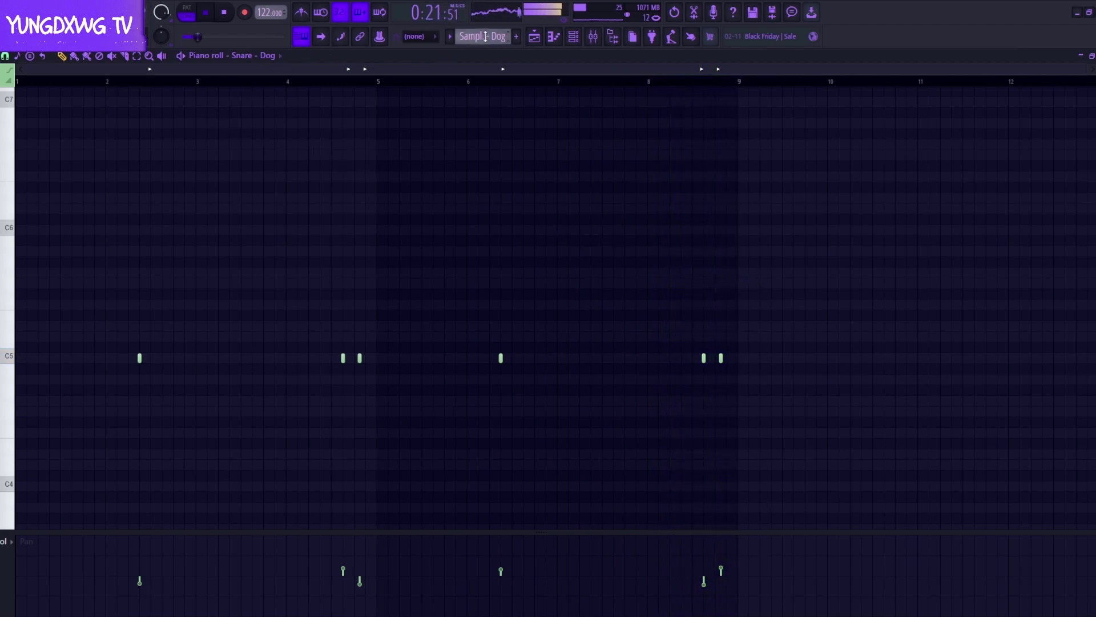
Open the Open Hat - Mike pattern and pan its second and fourth notes off centre to the same side.
scroll(485, 36, up, 1)
scroll(228, 57, up, 1)
scroll(255, 60, up, 1)
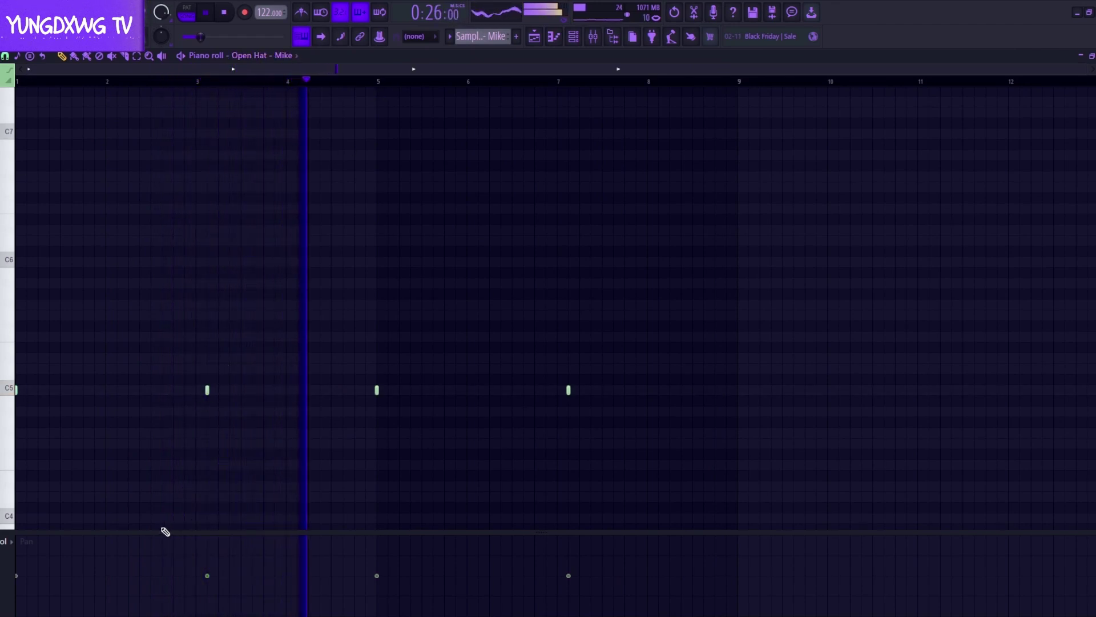
scroll(192, 530, up, 1)
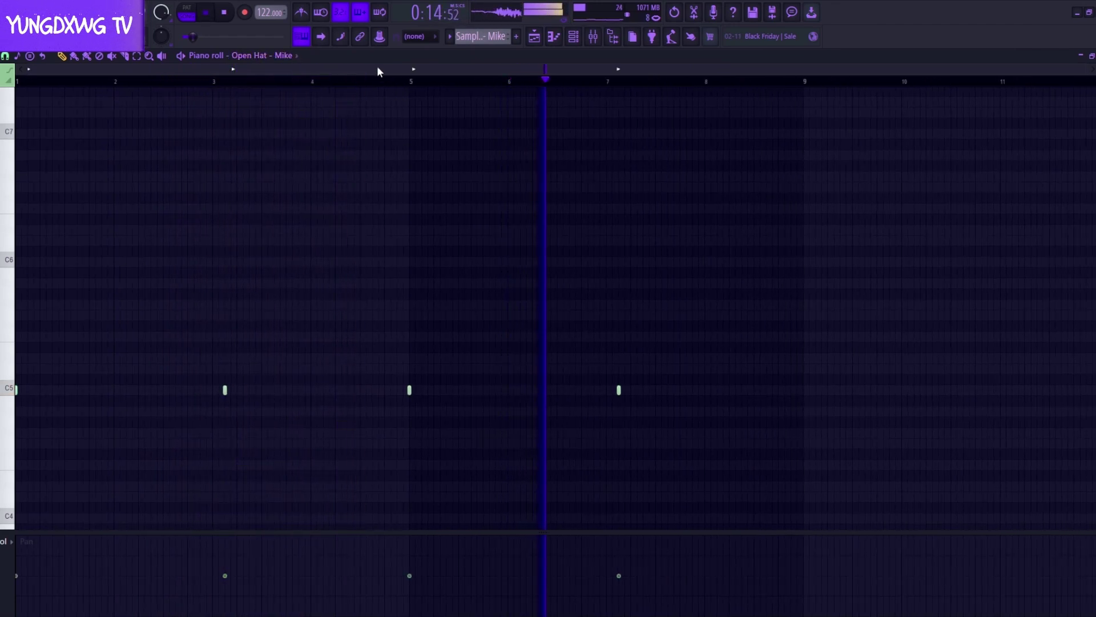
click(214, 83)
key(space)
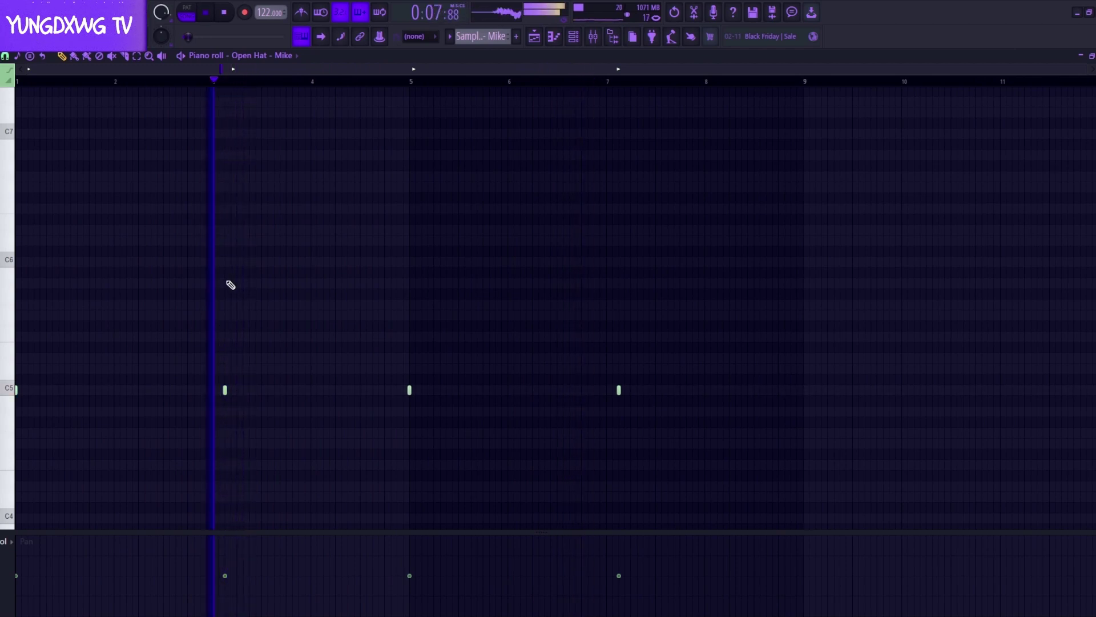
drag(224, 575, 229, 589)
key(space)
key(space)
key(space)
key(space)
key(space)
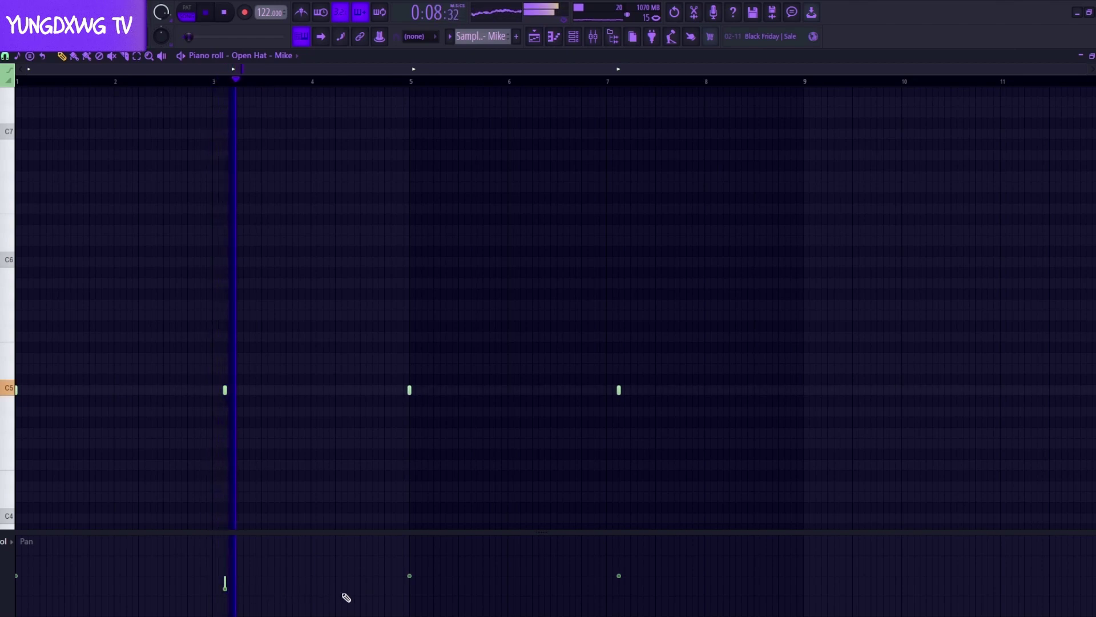
drag(618, 576, 619, 588)
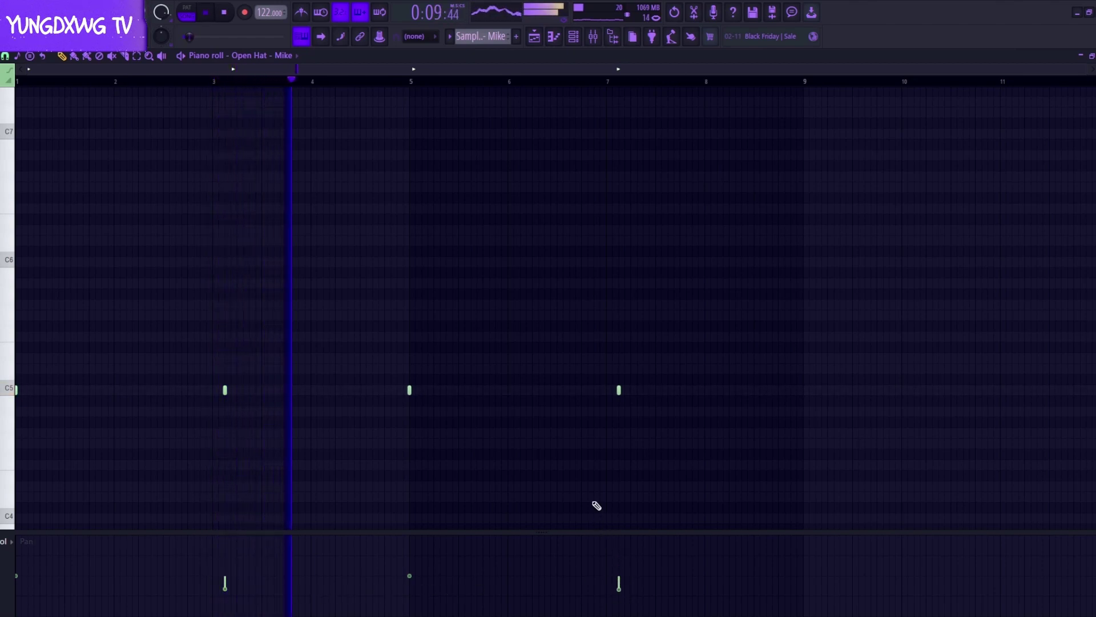
Switch to the rax on rax (perc) pattern in the piano roll and set the playback position to bar 2.
scroll(318, 62, down, 1)
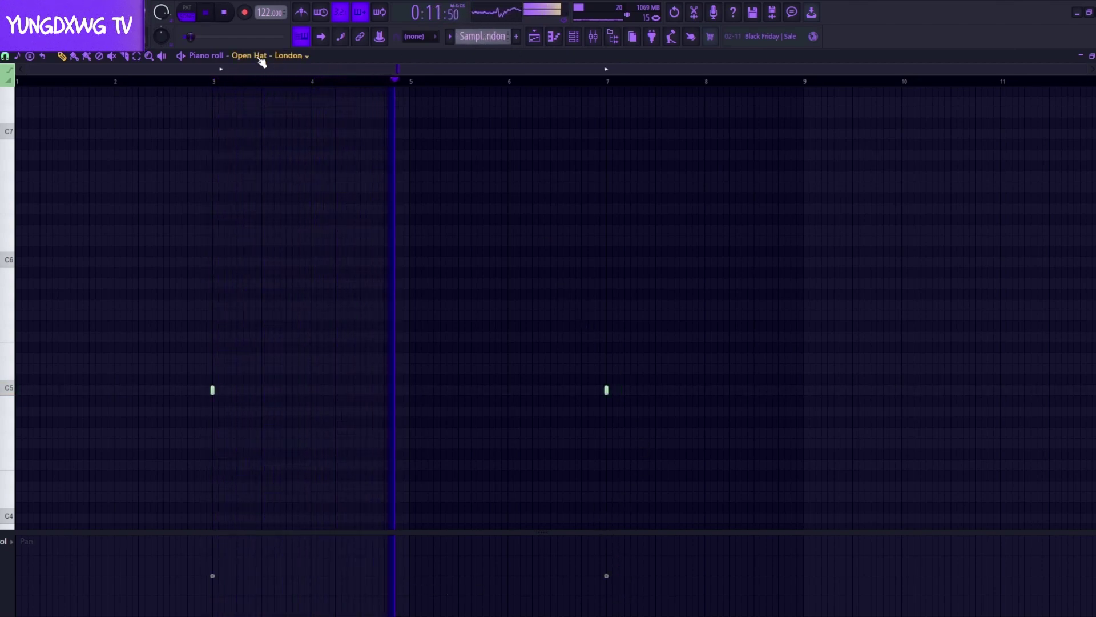
scroll(491, 38, down, 1)
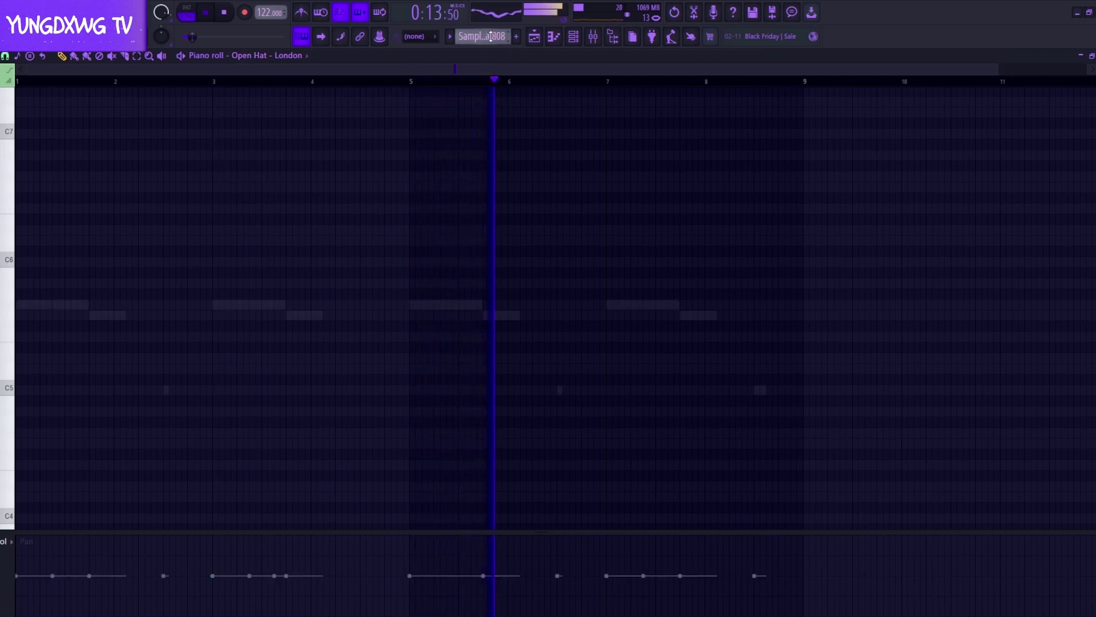
scroll(305, 61, down, 1)
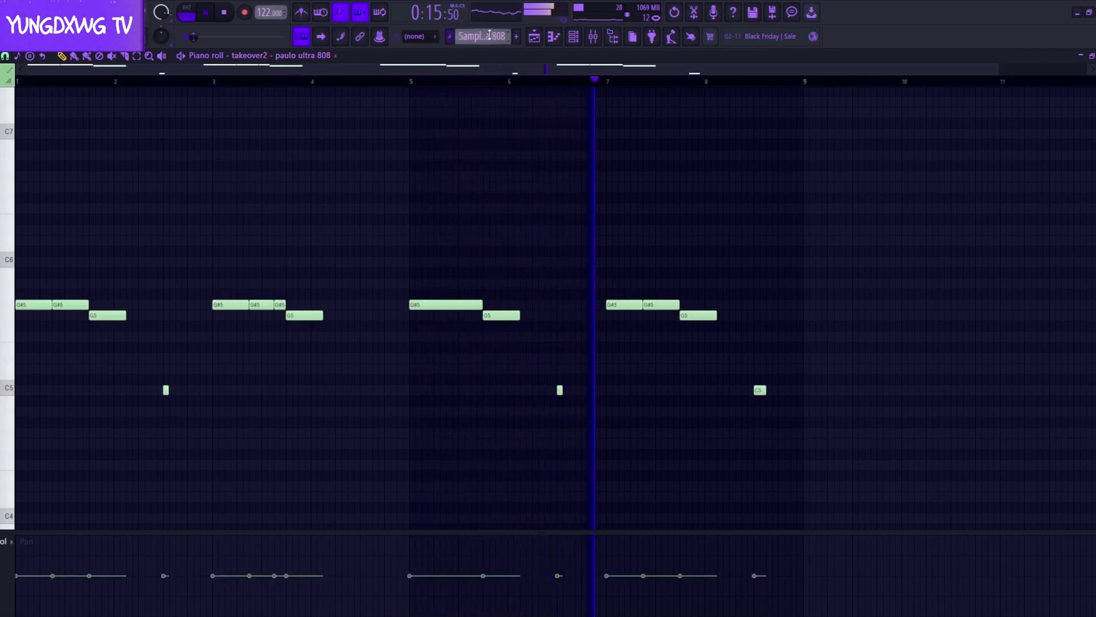
scroll(474, 38, down, 1)
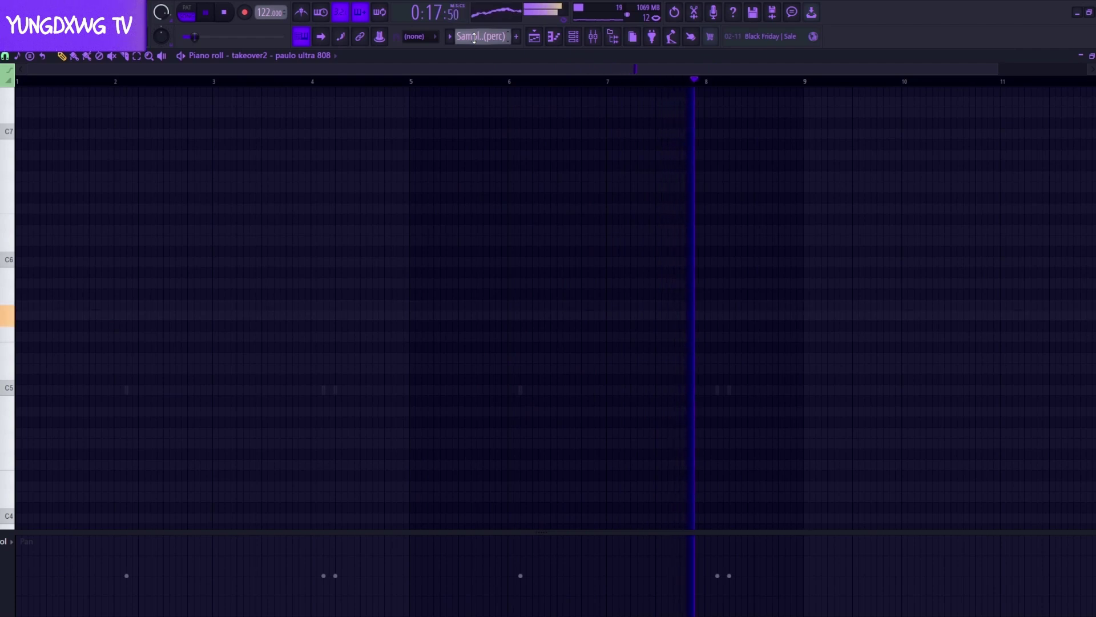
scroll(335, 61, down, 1)
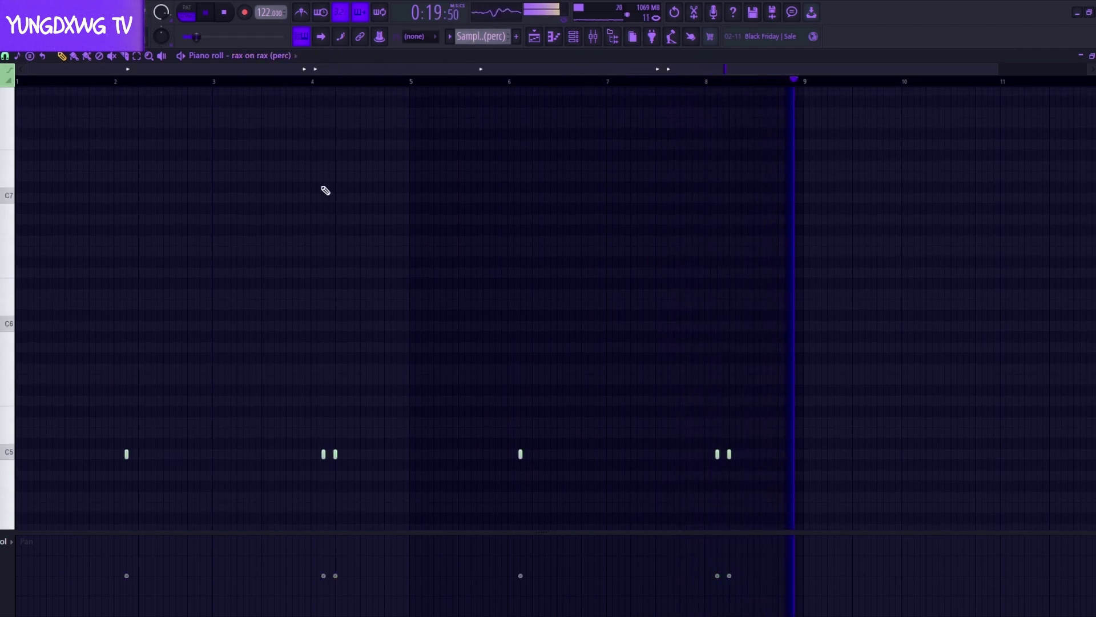
click(212, 81)
click(117, 81)
scroll(113, 191, down, 1)
key(space)
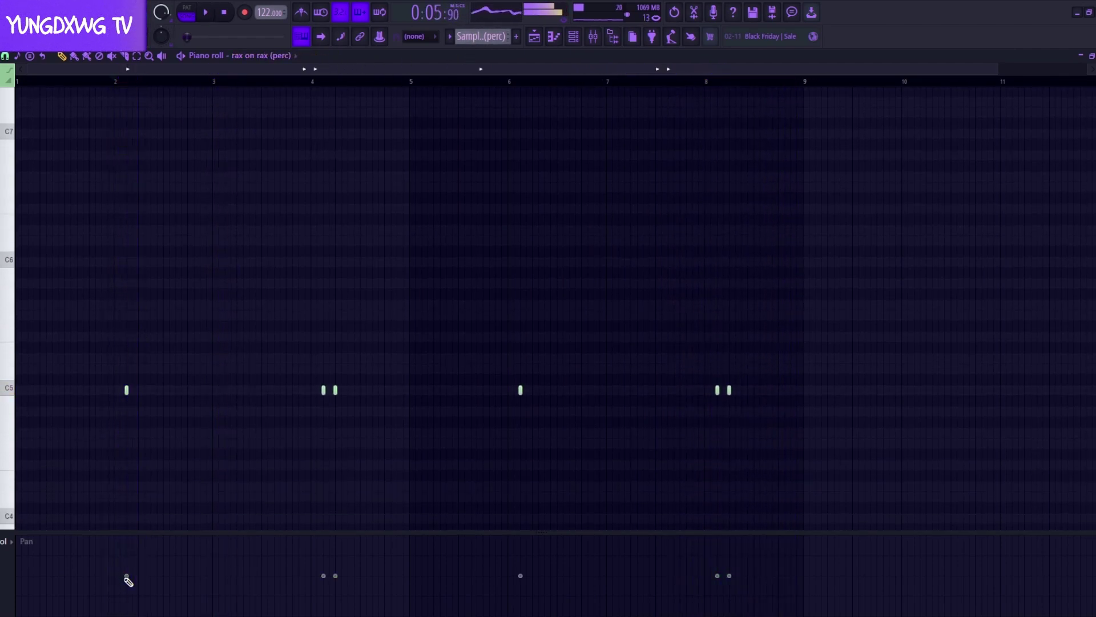
Pan the first and second rax on rax (perc) notes slightly to opposite sides.
click(126, 583)
key(space)
key(space)
key(space)
click(323, 568)
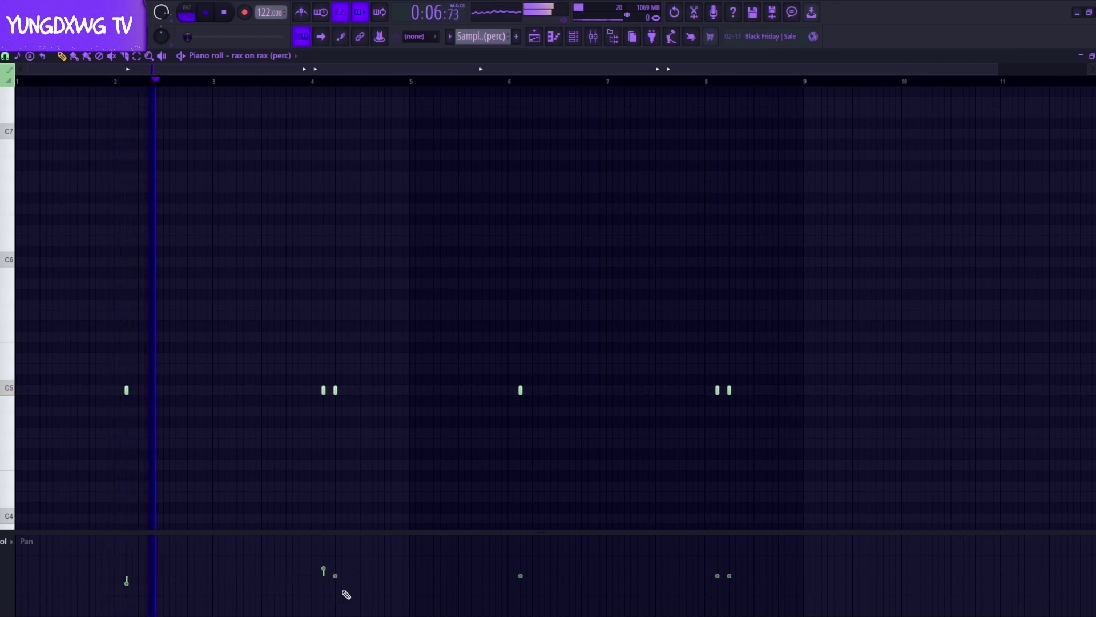
Pan the third rax on rax (perc) note to the first note's side but farther from centre, auditioning from bar 4.
click(311, 83)
key(space)
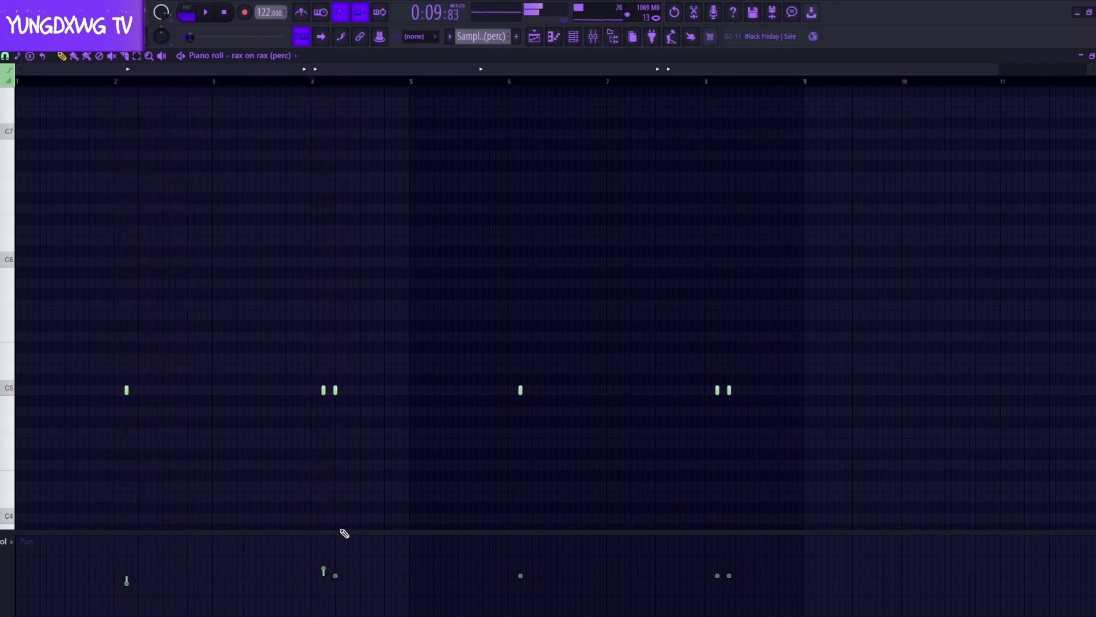
key(space)
key(space)
click(335, 583)
key(space)
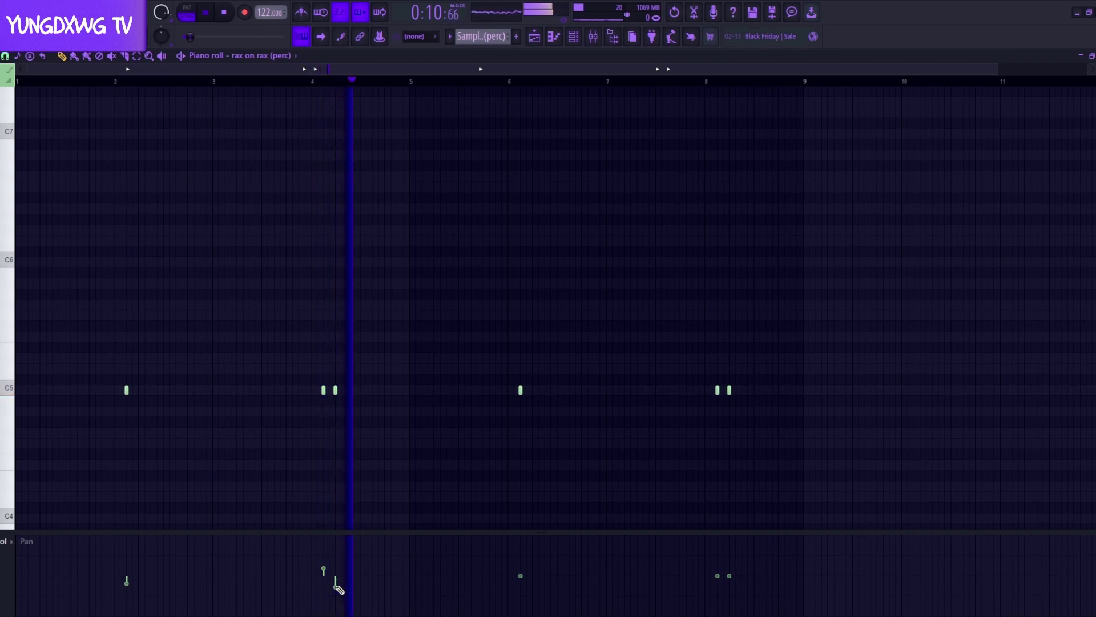
key(space)
key(space)
click(335, 589)
key(space)
Bring the second rax on rax (perc) note's panning closer to centre and pan the fourth note to the same side.
click(324, 574)
key(space)
key(space)
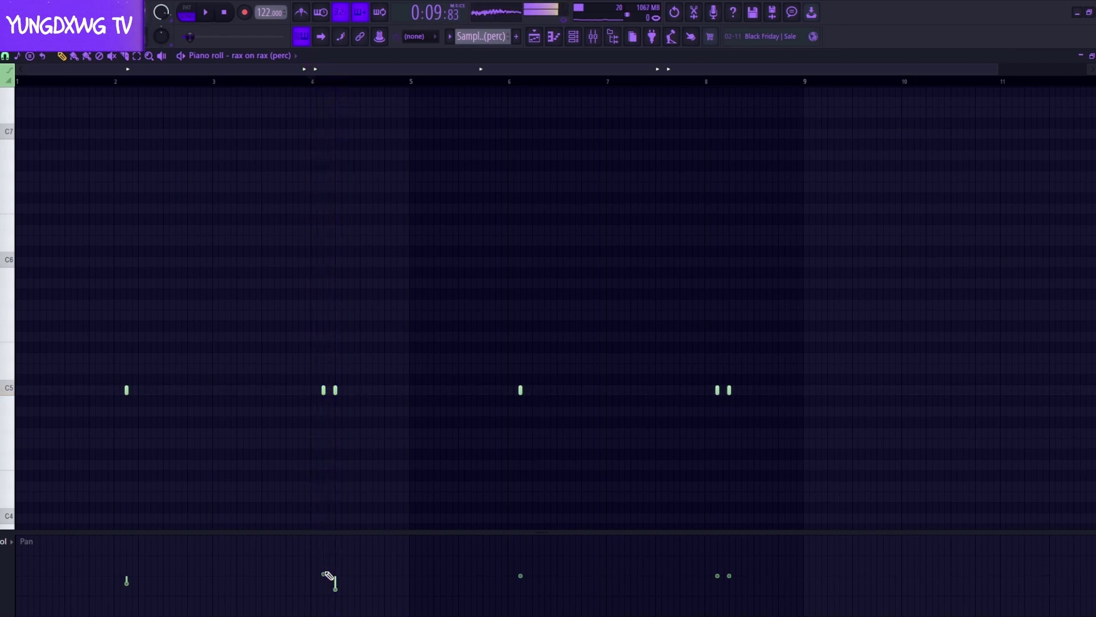
key(space)
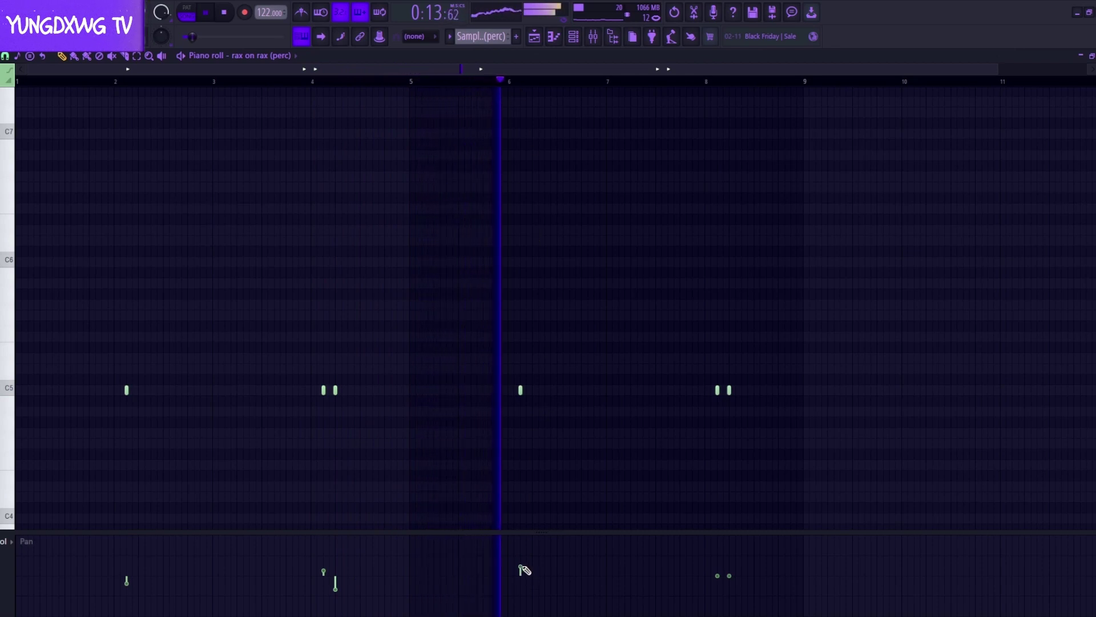
Pan the last two rax on rax (perc) notes to the side opposite the fourth note and switch to Pattern 24.
click(718, 586)
click(730, 588)
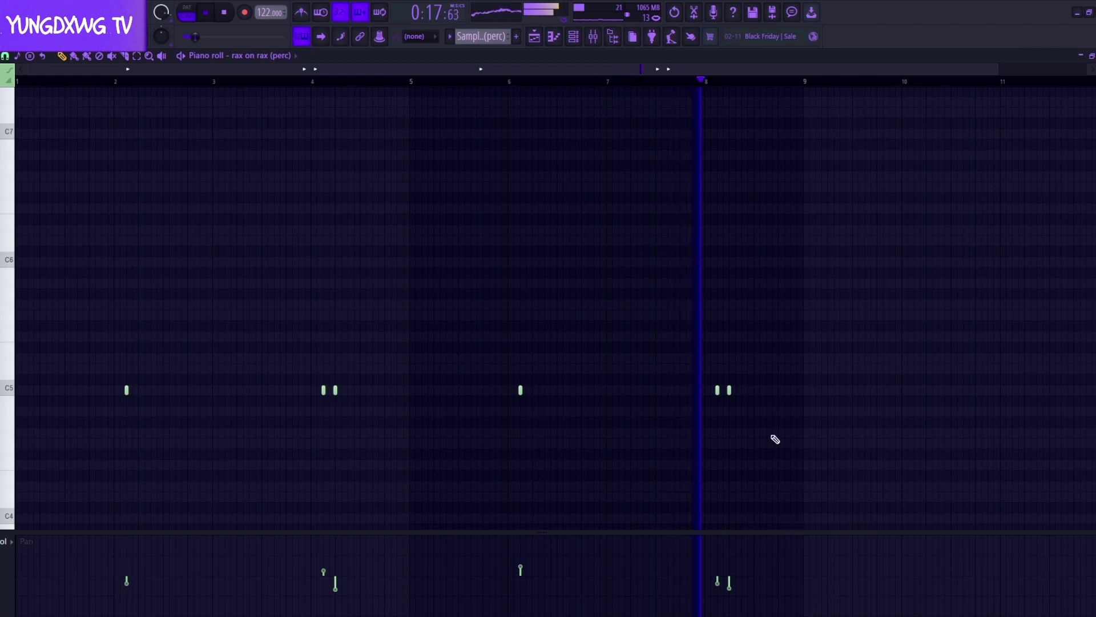
scroll(511, 486, down, 1)
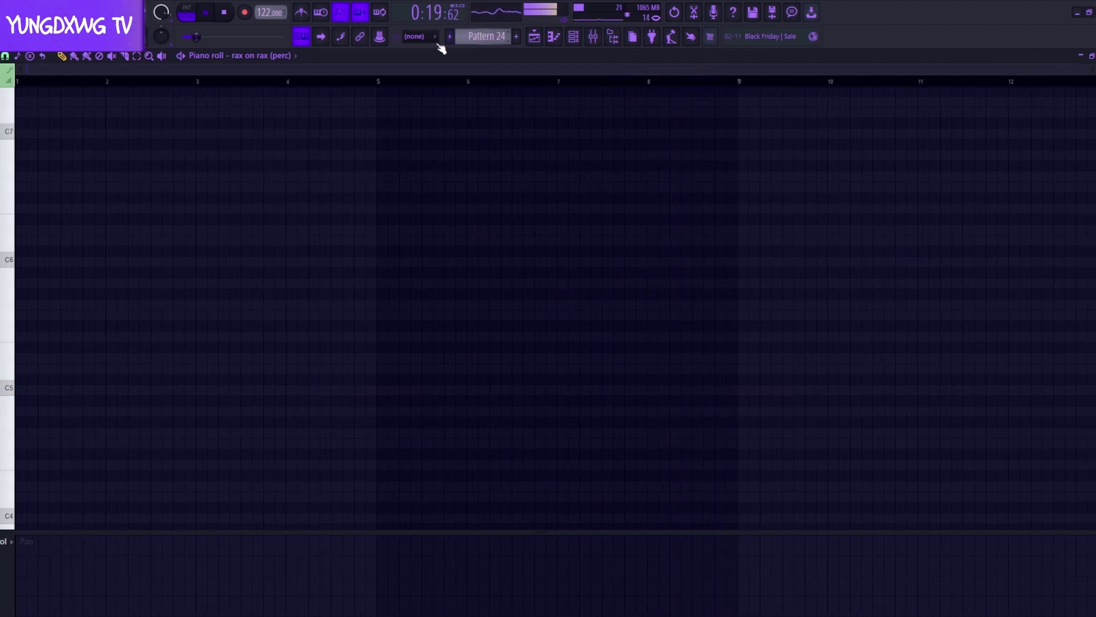
Return to the arrangement, open the mixer, and lower Clap - Fairy to -3.6 dB and Hi Hat - Basement to -3.3 dB.
scroll(494, 39, up, 1)
click(534, 38)
scroll(251, 430, down, 5)
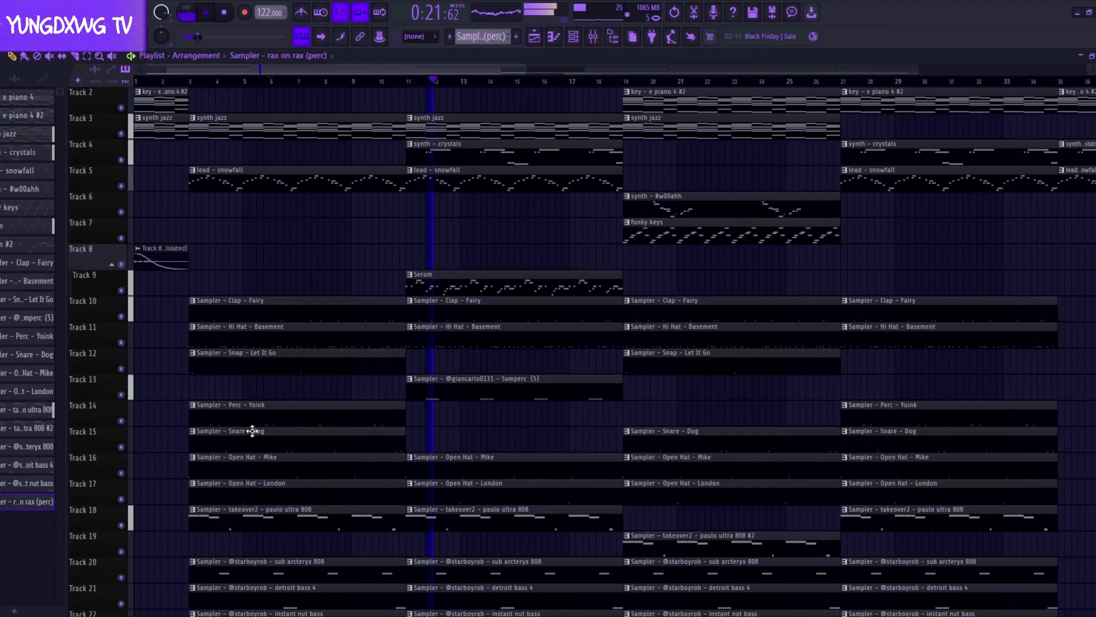
scroll(290, 460, down, 2)
scroll(290, 460, down, 1)
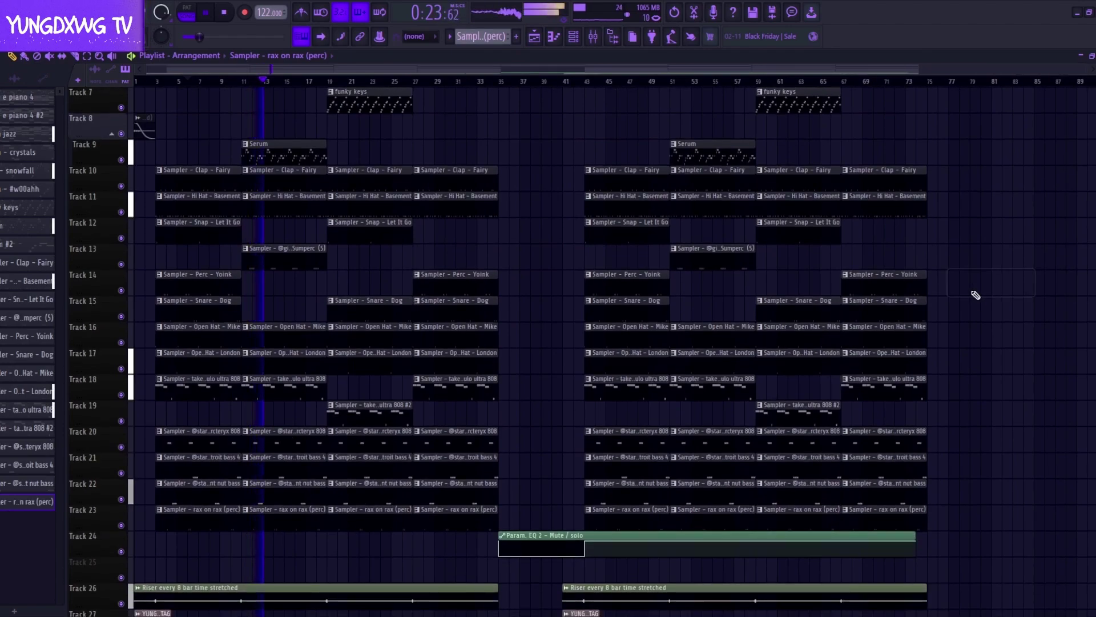
click(594, 37)
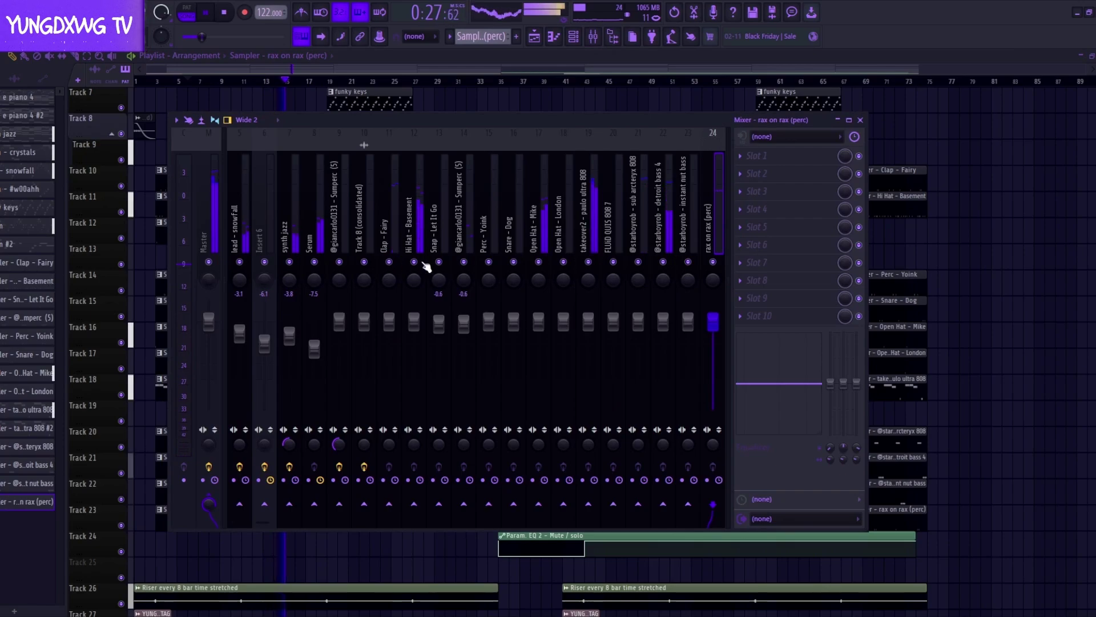
click(412, 226)
drag(415, 321, 389, 334)
click(389, 234)
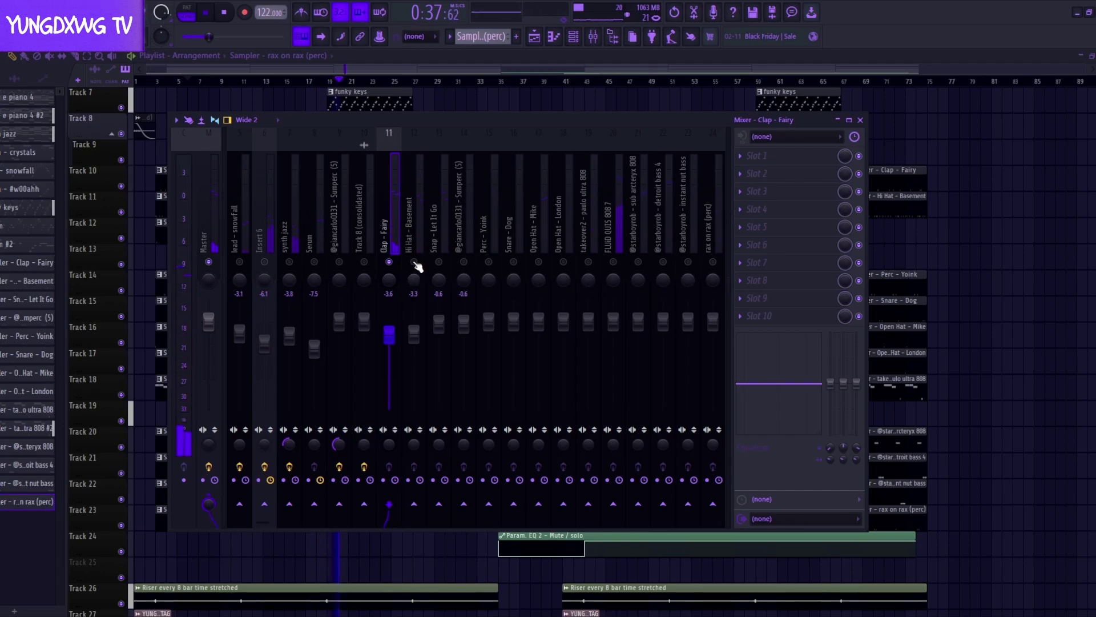
Lower Hi Hat - Basement to -8.4 dB and Snap - Let It Go to -5.1 dB, panning the snap slightly left.
drag(414, 334, 439, 335)
click(443, 268)
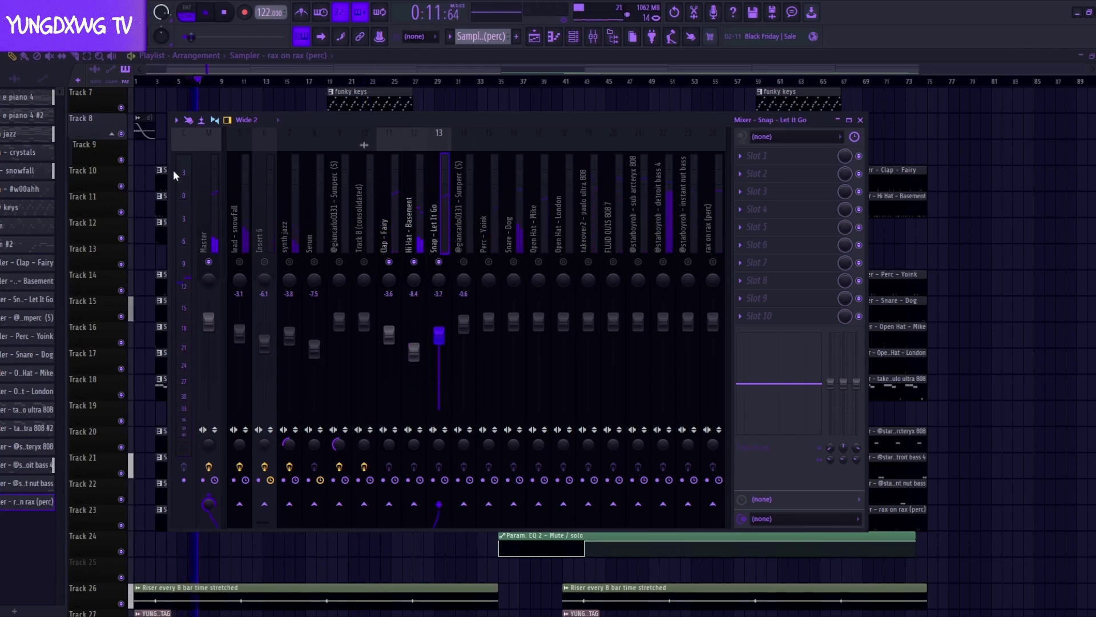
key(F9)
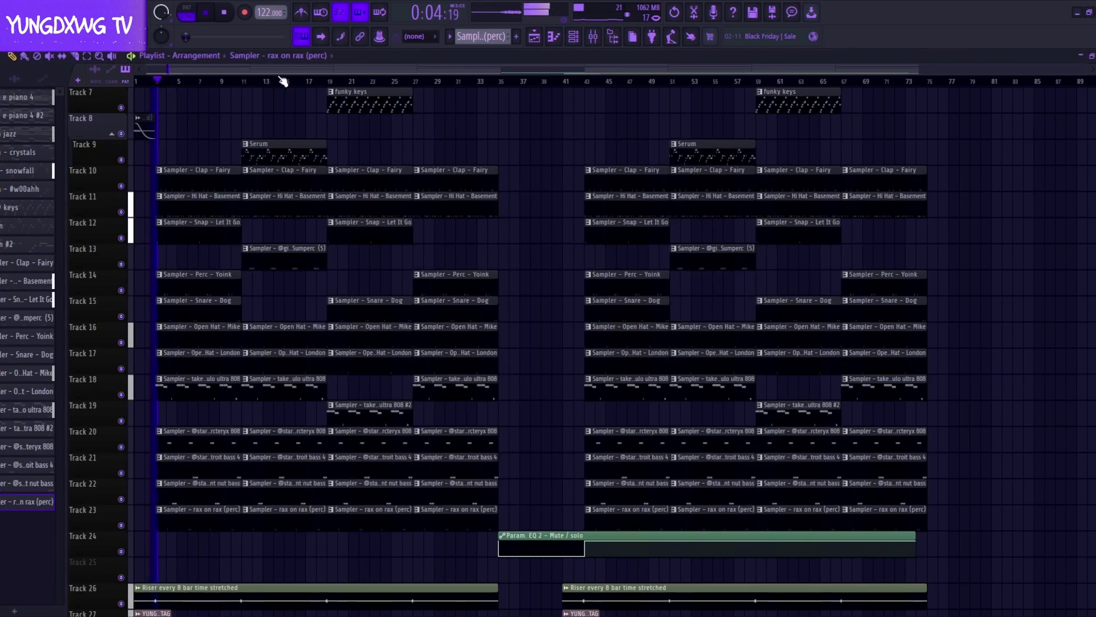
click(595, 39)
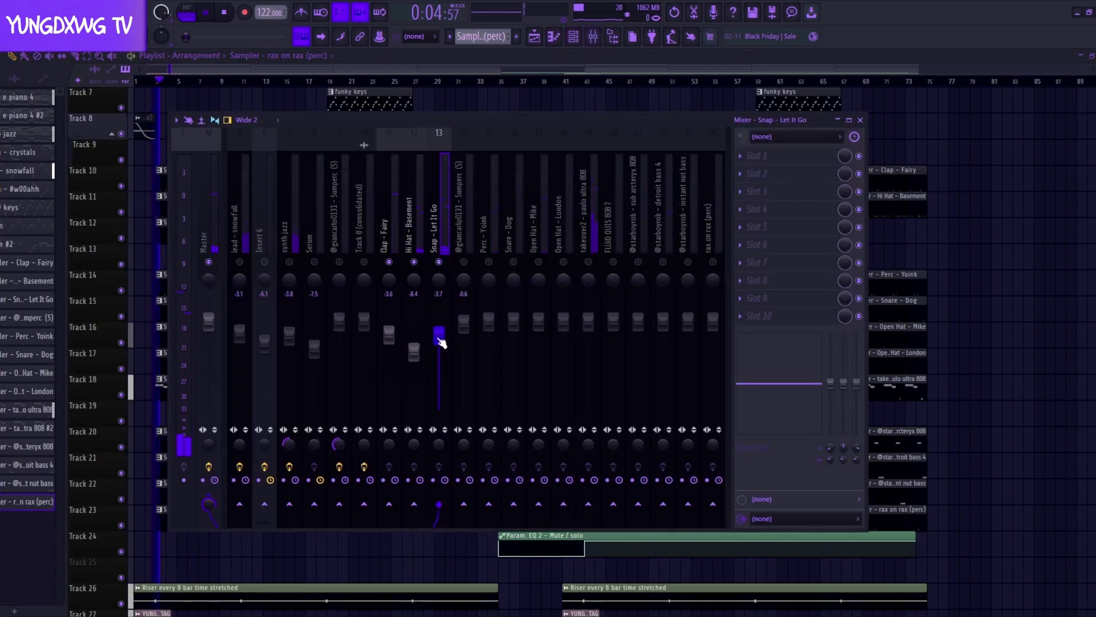
drag(441, 342, 442, 346)
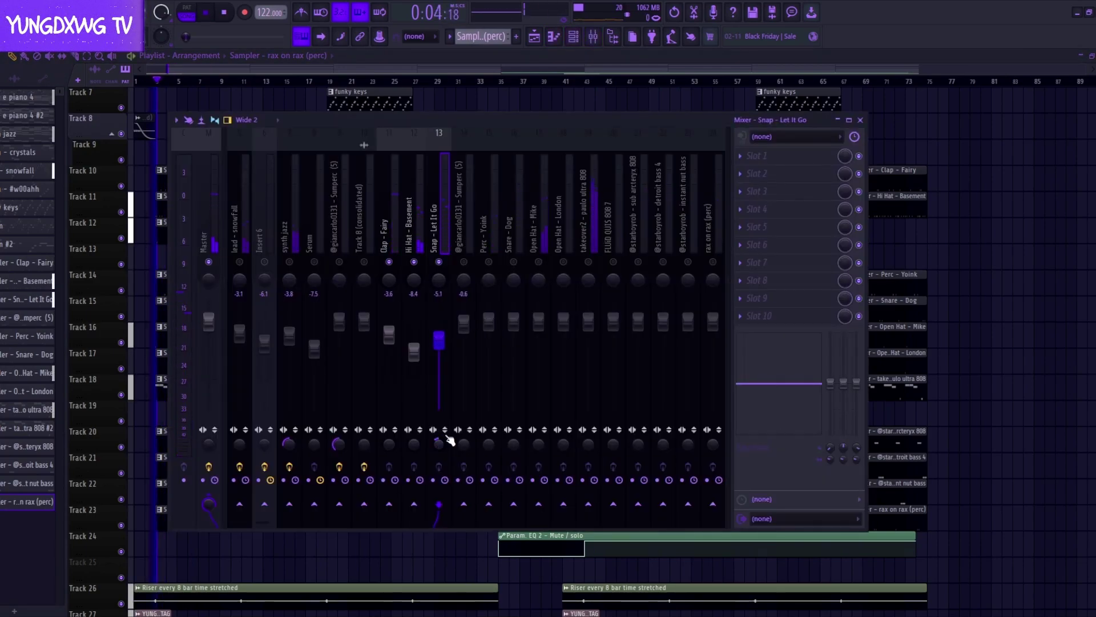
Enable the Sumperc (S) and Perc - Yoink tracks, lowering Perc - Yoink to -1.9 dB with a slight left pan.
click(464, 232)
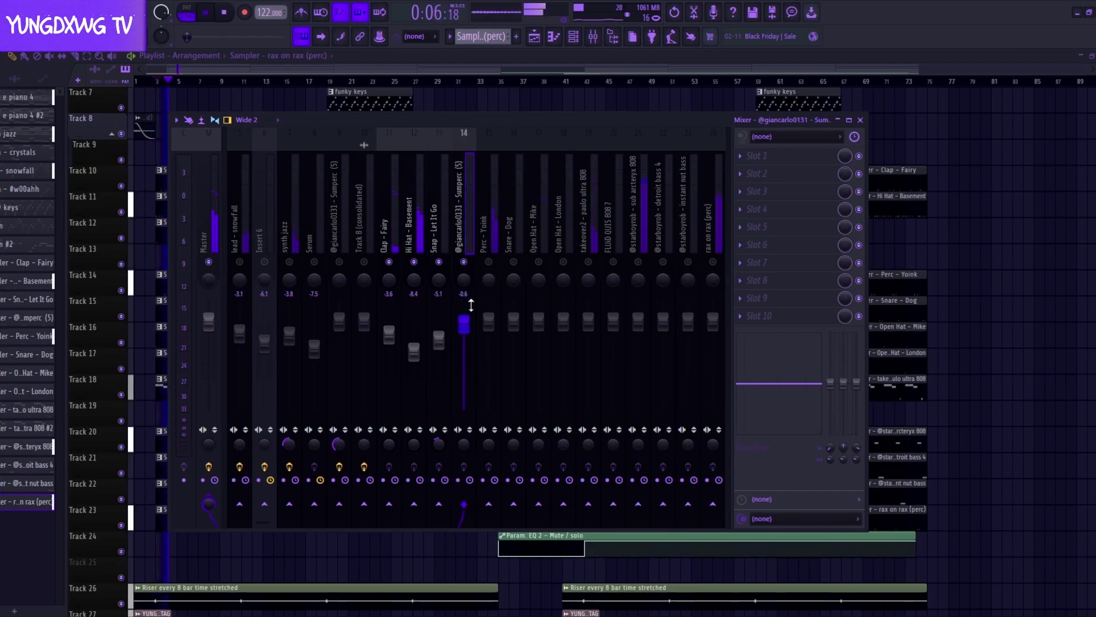
click(489, 240)
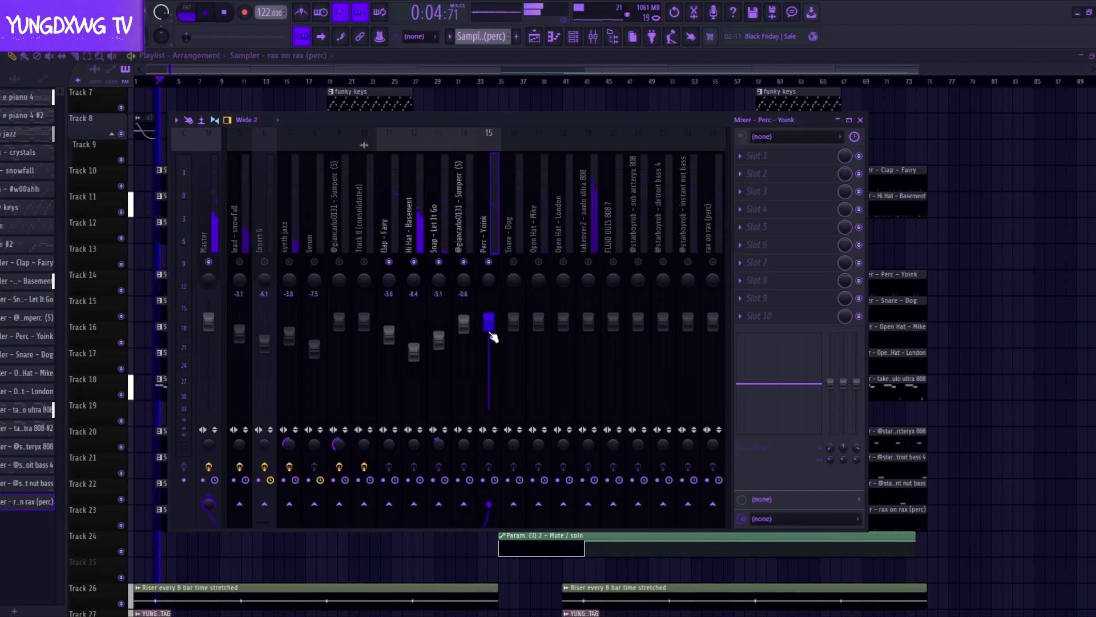
scroll(492, 336, down, 3)
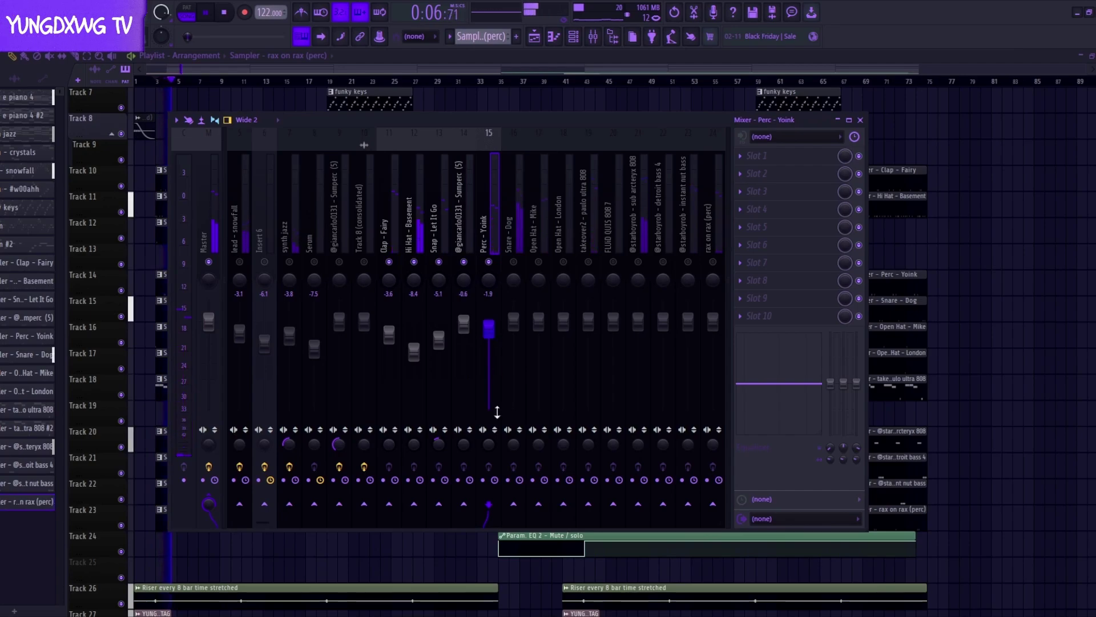
Add Fruity Delay 3 to Perc - Yoink, using the Ping pong delay model and a reduced wet level.
click(757, 155)
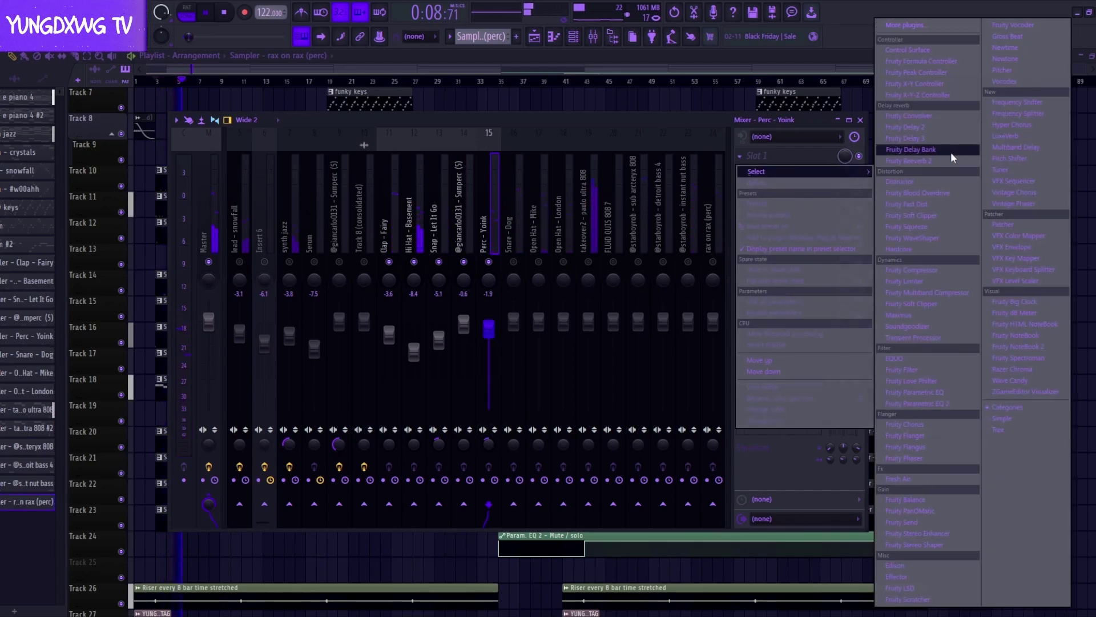
click(928, 139)
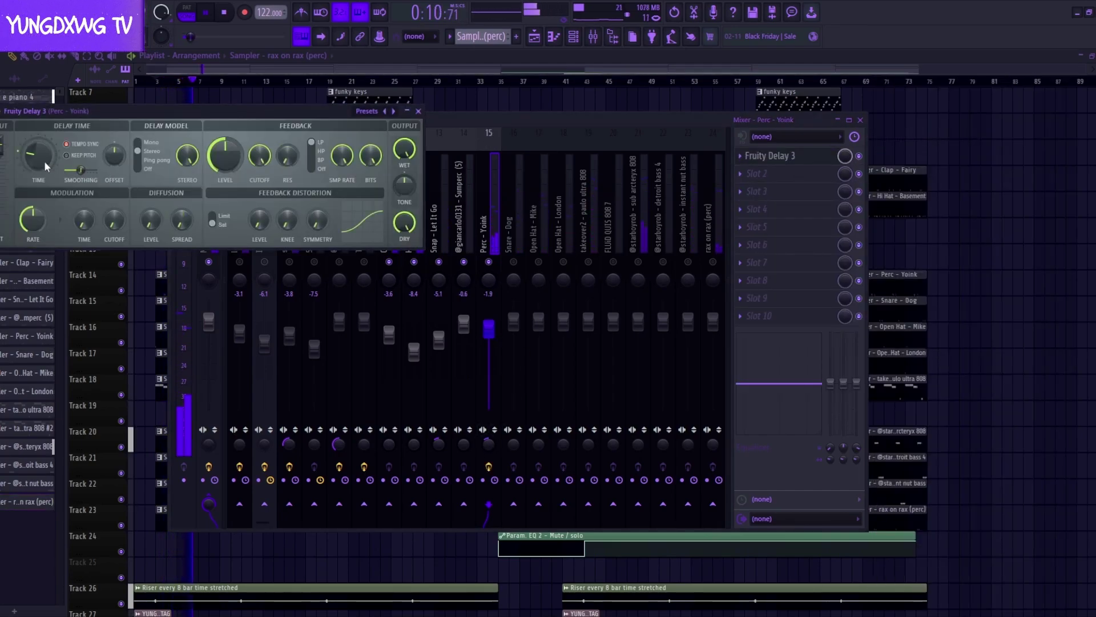
click(152, 152)
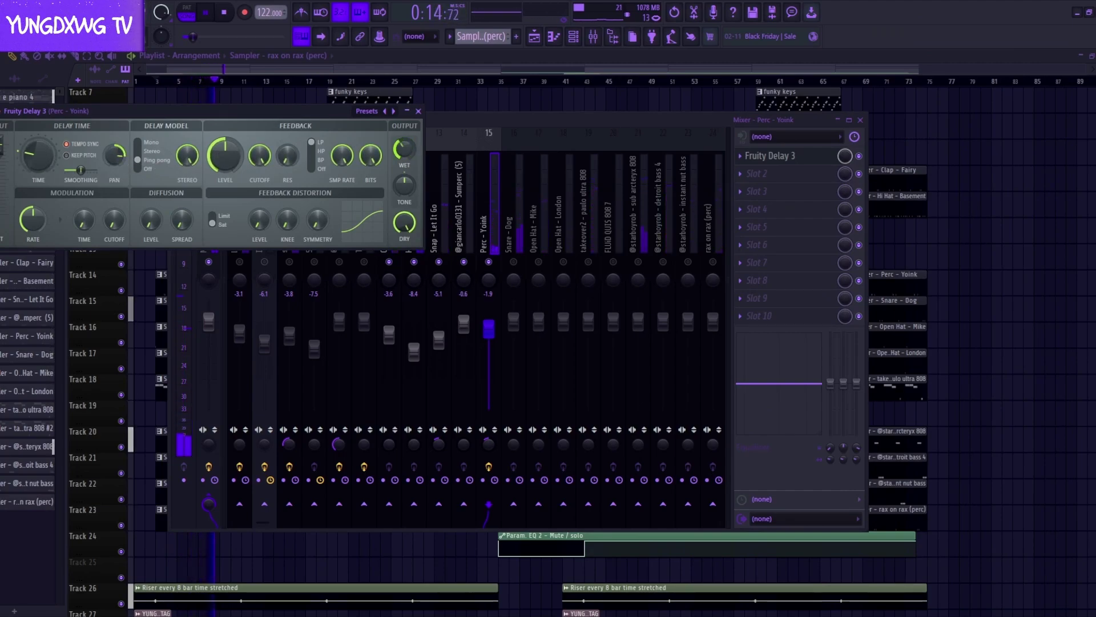
click(420, 111)
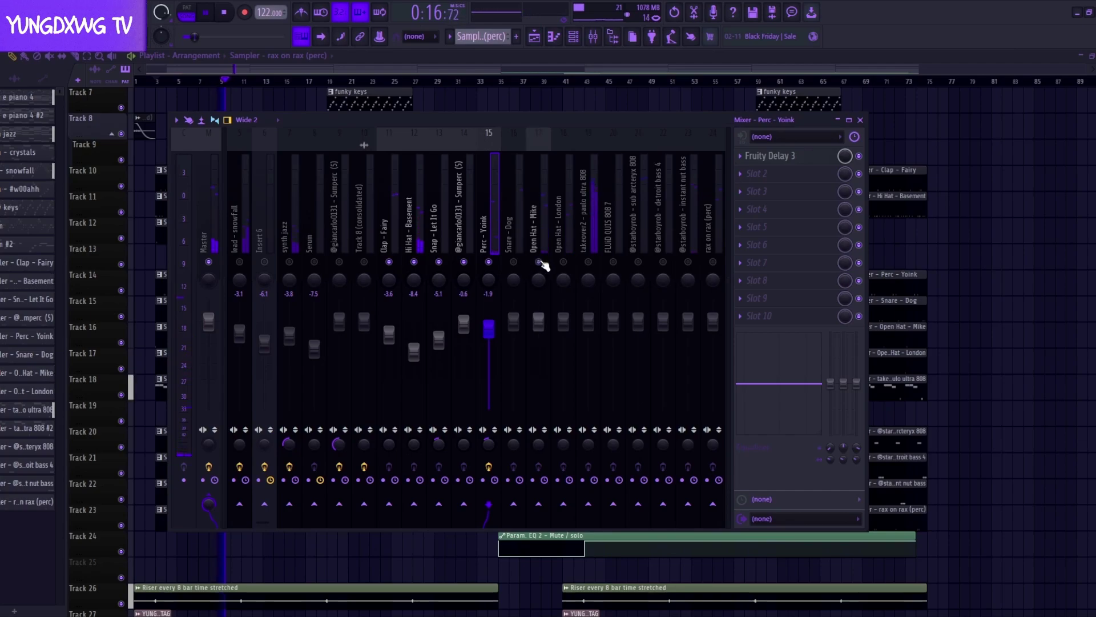
Lower the Open Hat - Mike mixer track to -10.1 dB while auditioning the drums from about bar 9.
drag(538, 321, 540, 346)
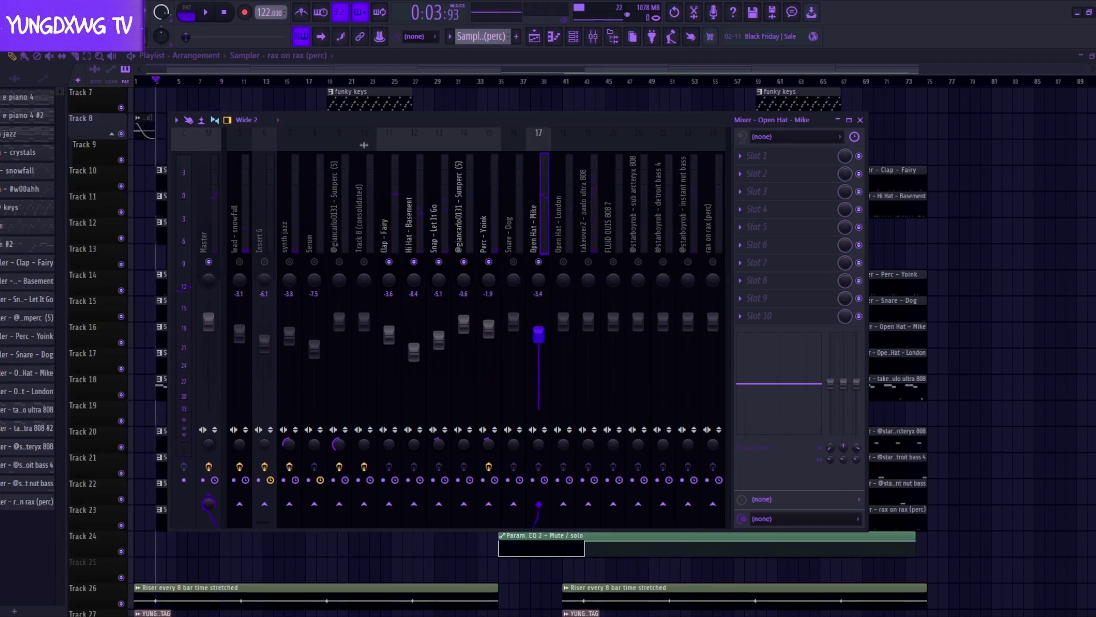
click(222, 83)
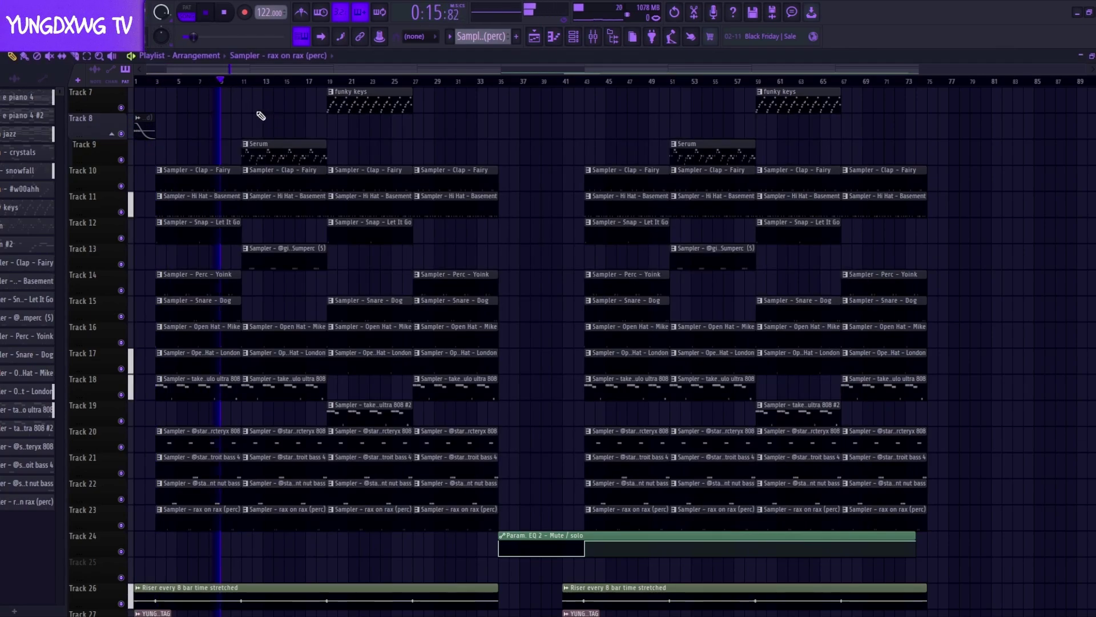
click(596, 37)
drag(543, 330, 538, 357)
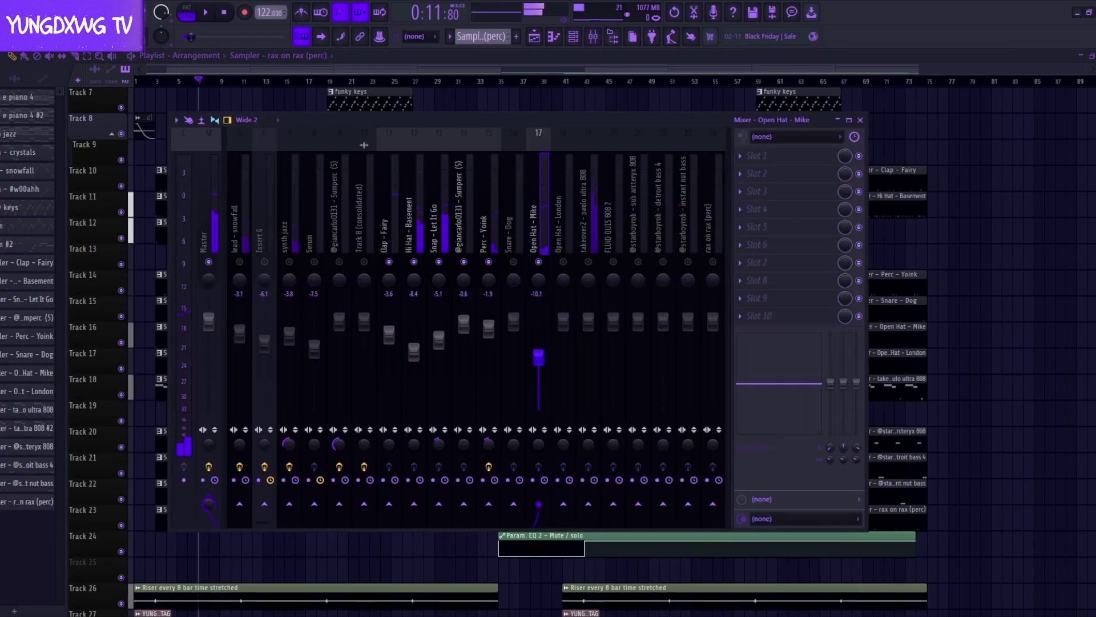
Raise the takeover2 - paulo ultra 808 track to 1.0 dB and the sub arcteryx 808 track to 0.5 dB.
click(586, 242)
key(space)
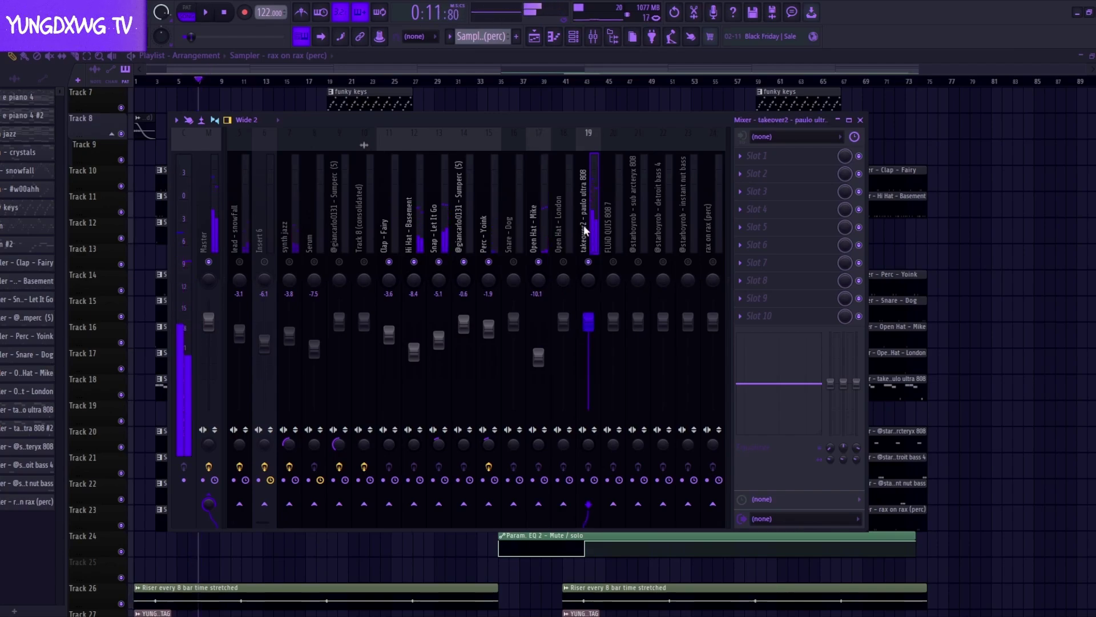
drag(590, 326, 588, 317)
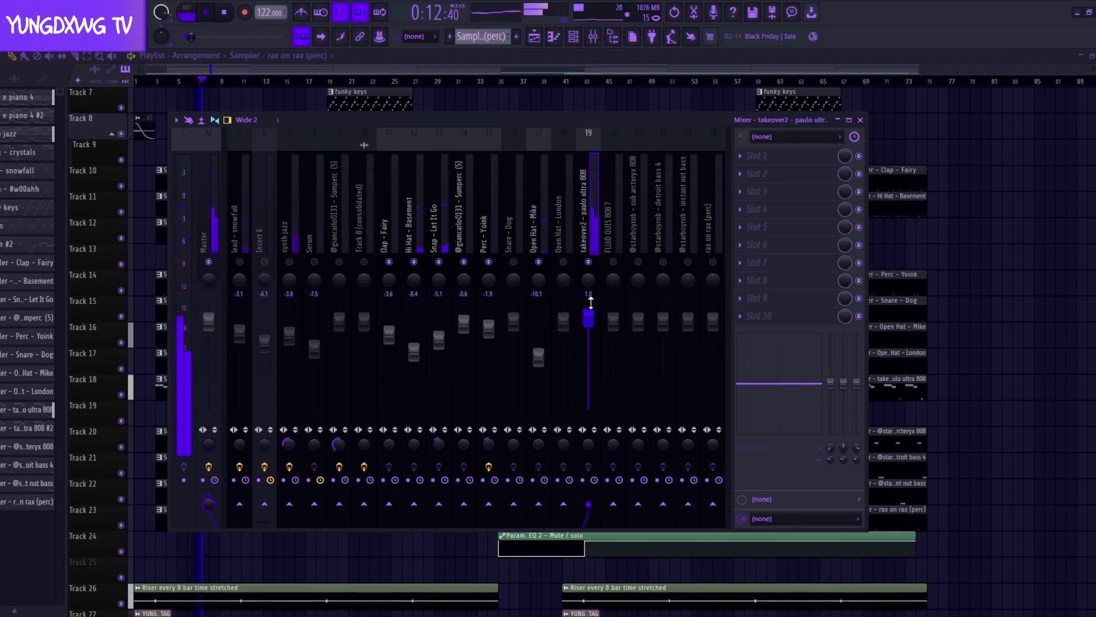
click(641, 260)
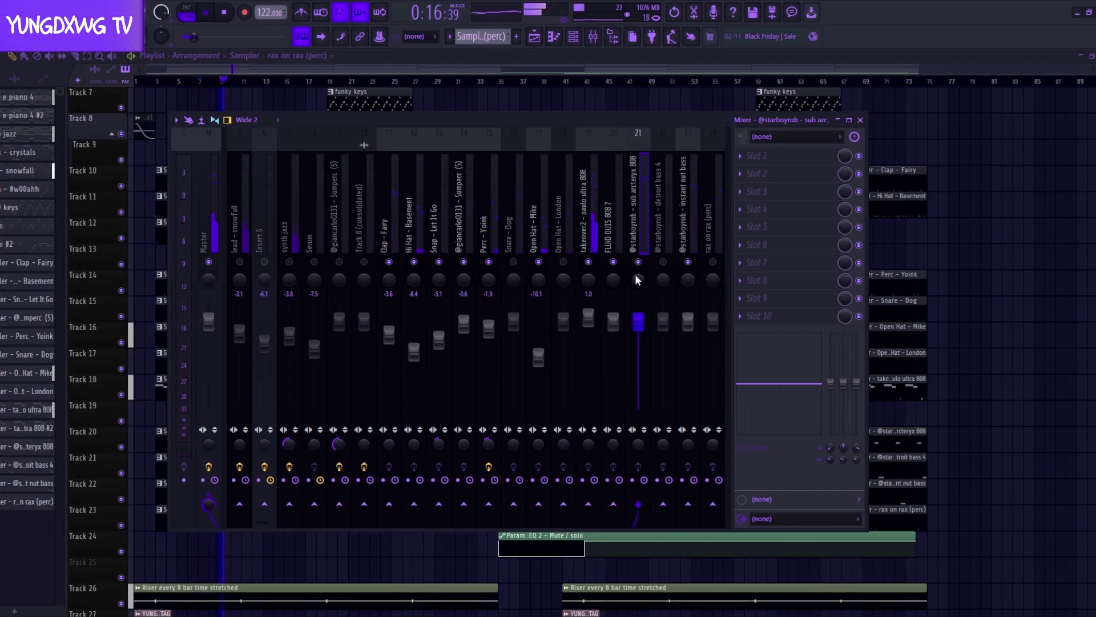
drag(638, 321, 638, 320)
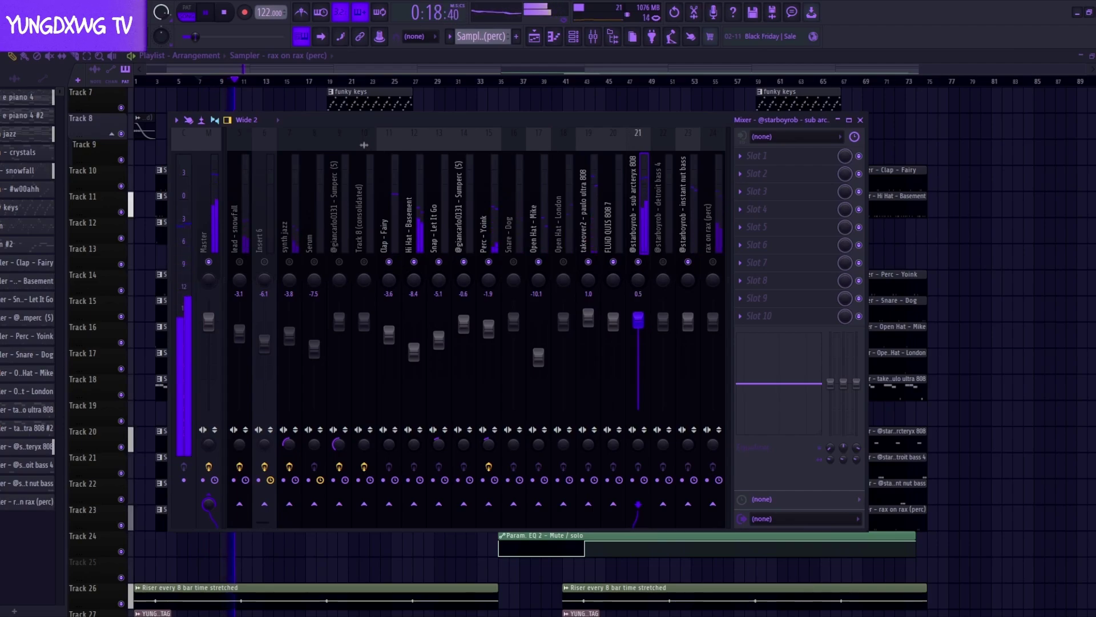
Bring detroit bass 4 and rax on rax (perc) back into the mix and lower instant nut bass to -2.5 dB.
click(685, 241)
click(664, 262)
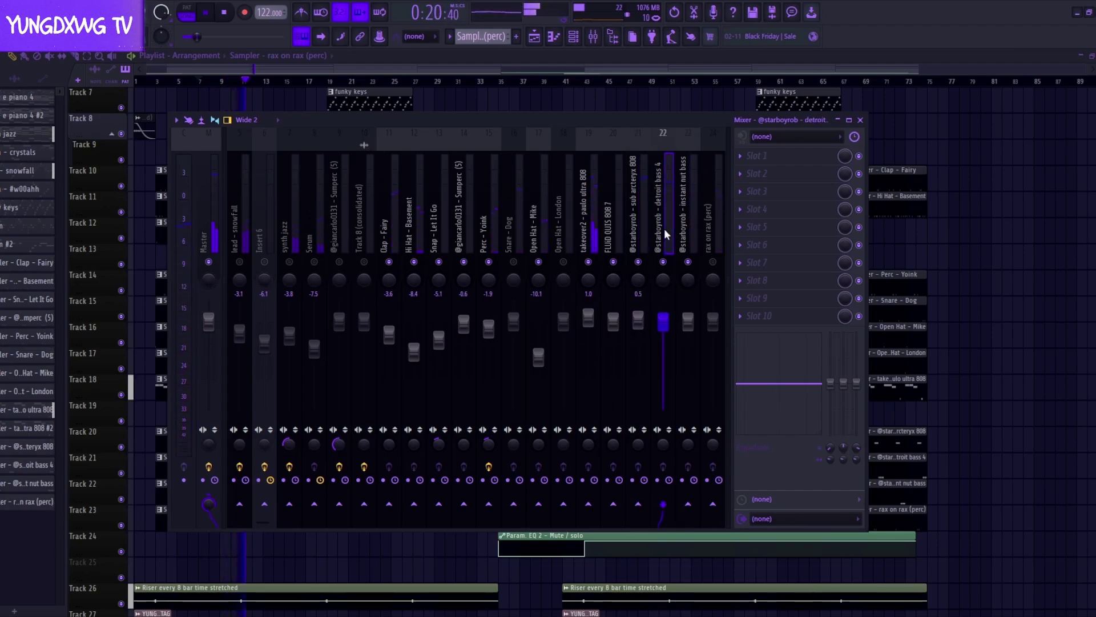
click(713, 262)
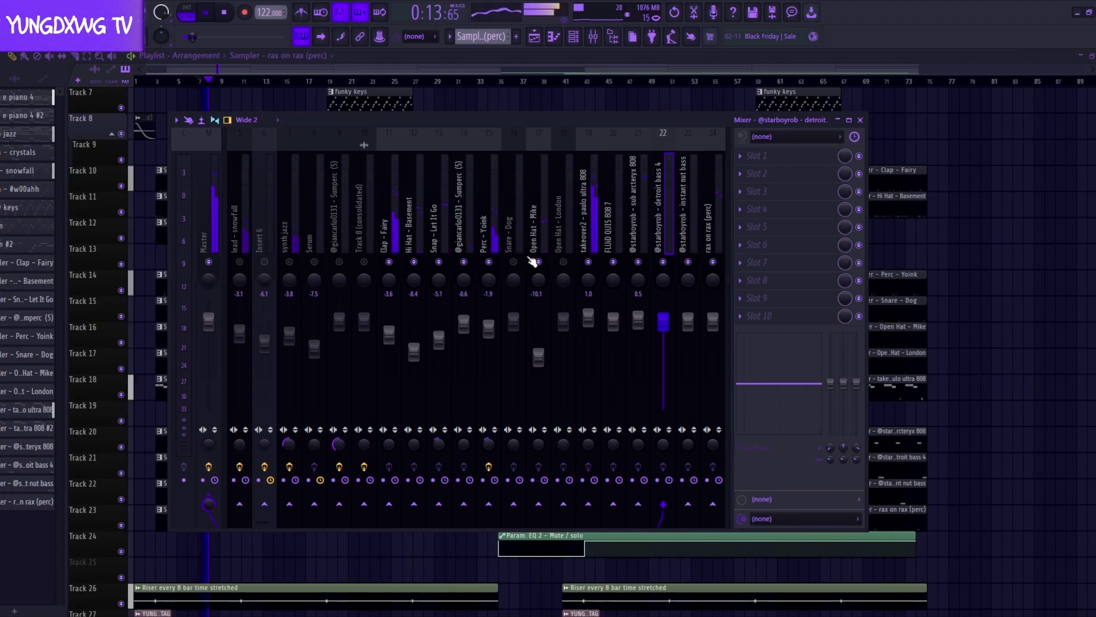
click(637, 251)
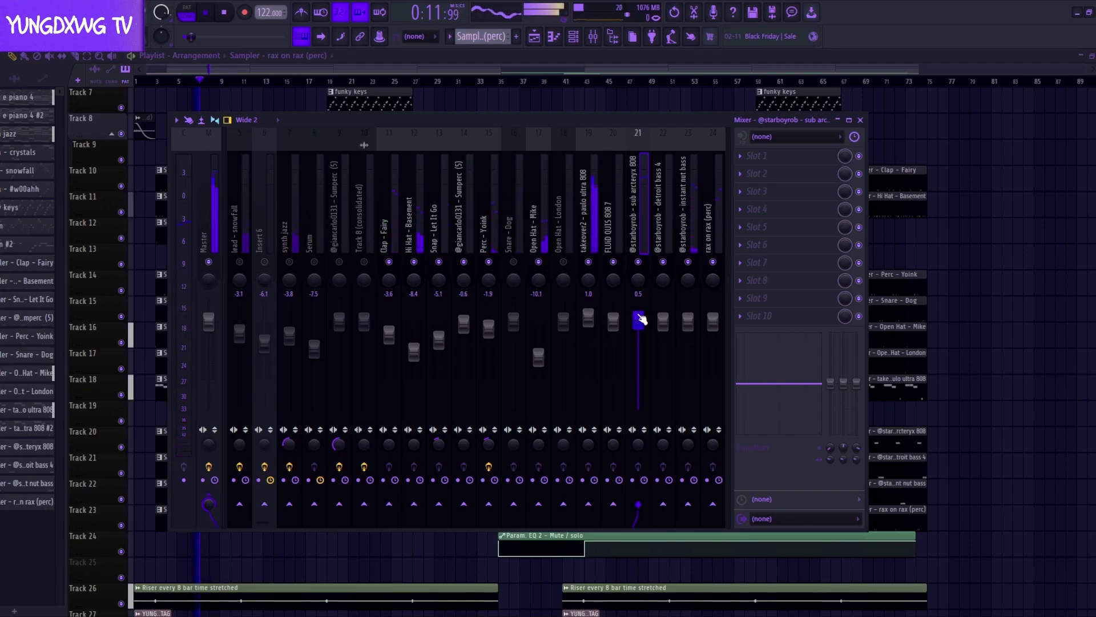
click(685, 230)
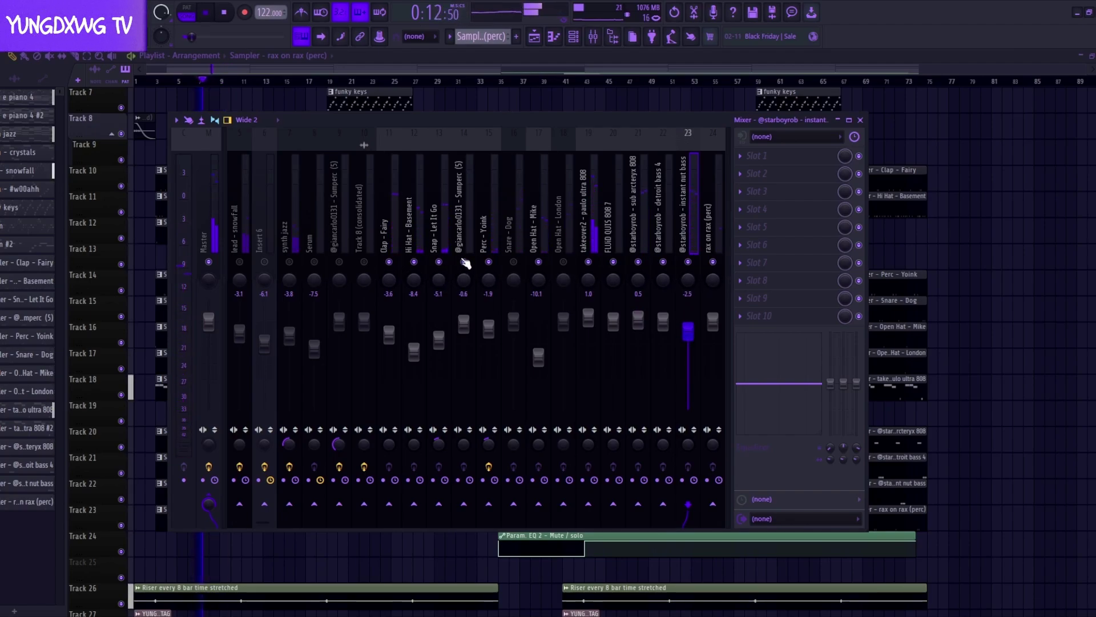
Lower Snare - Dog to -2.0 dB and Open Hat - London to -6.6 dB, panning the open hat slightly left.
click(490, 251)
click(513, 250)
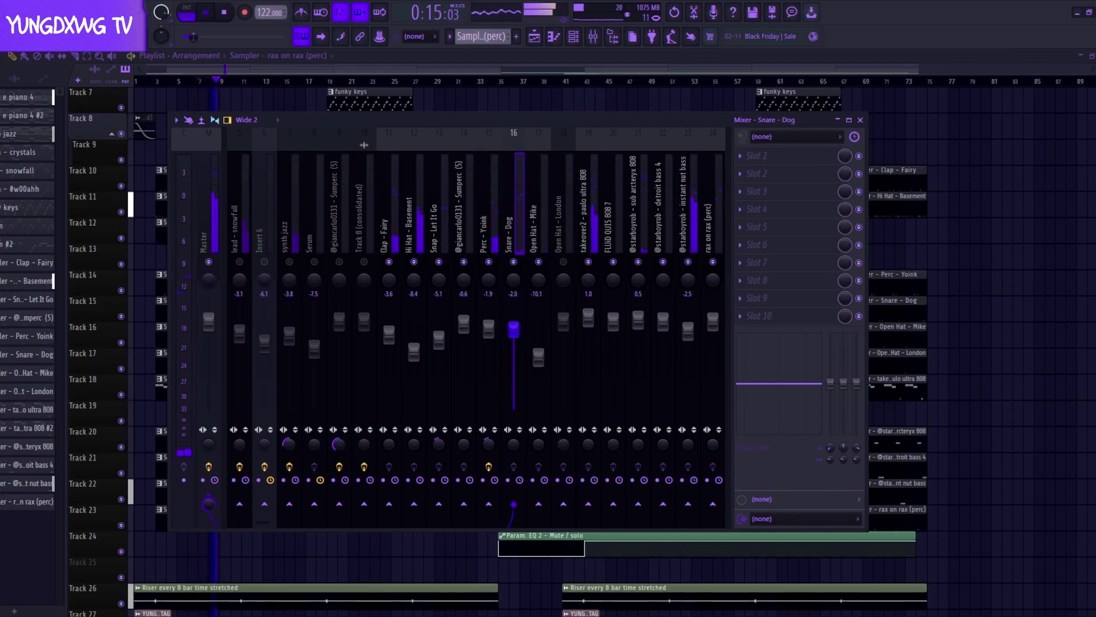
click(563, 262)
click(565, 247)
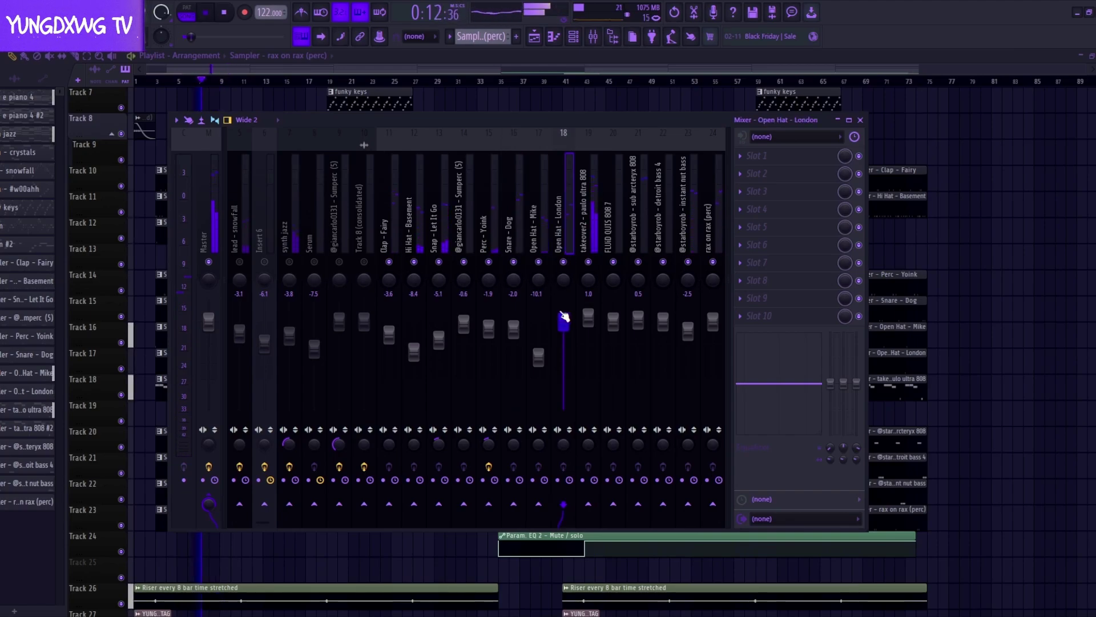
drag(563, 327, 563, 337)
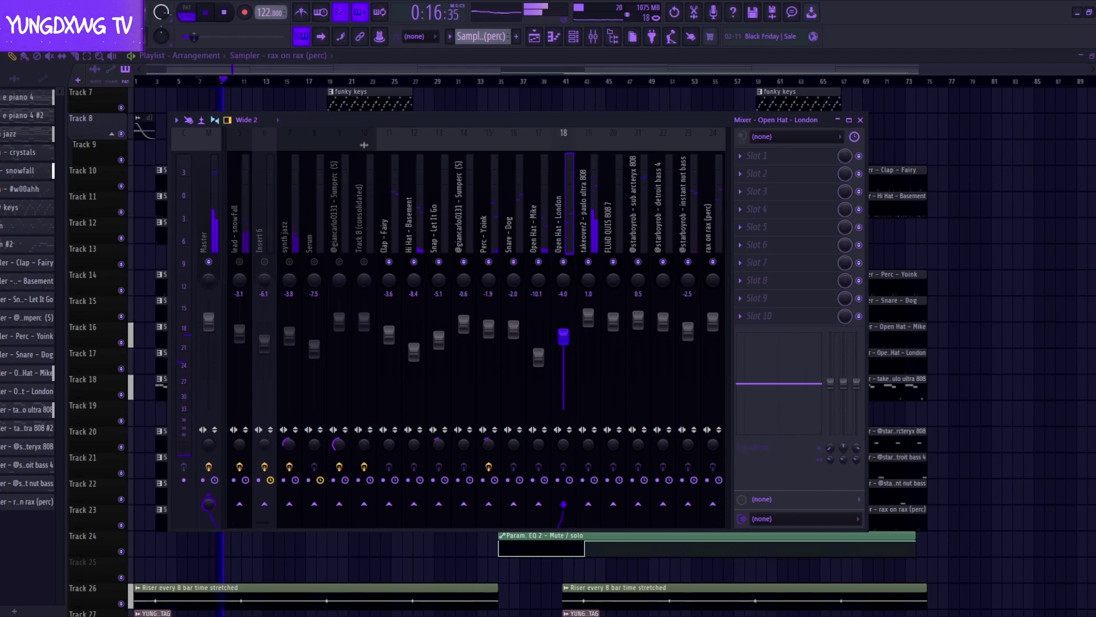
drag(570, 338, 571, 347)
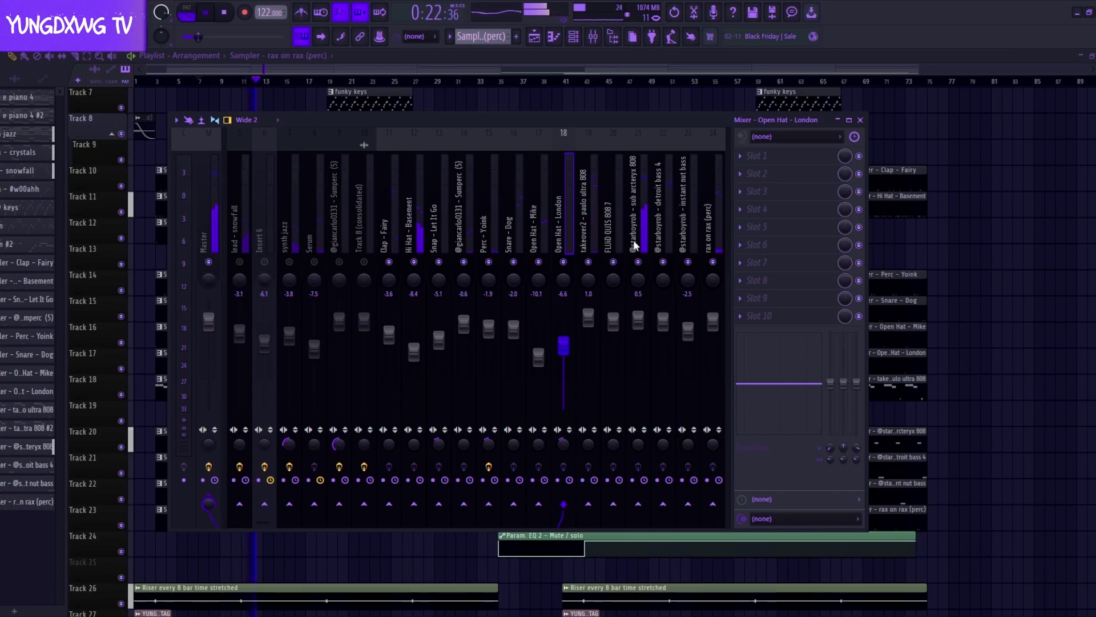
key(space)
key(space)
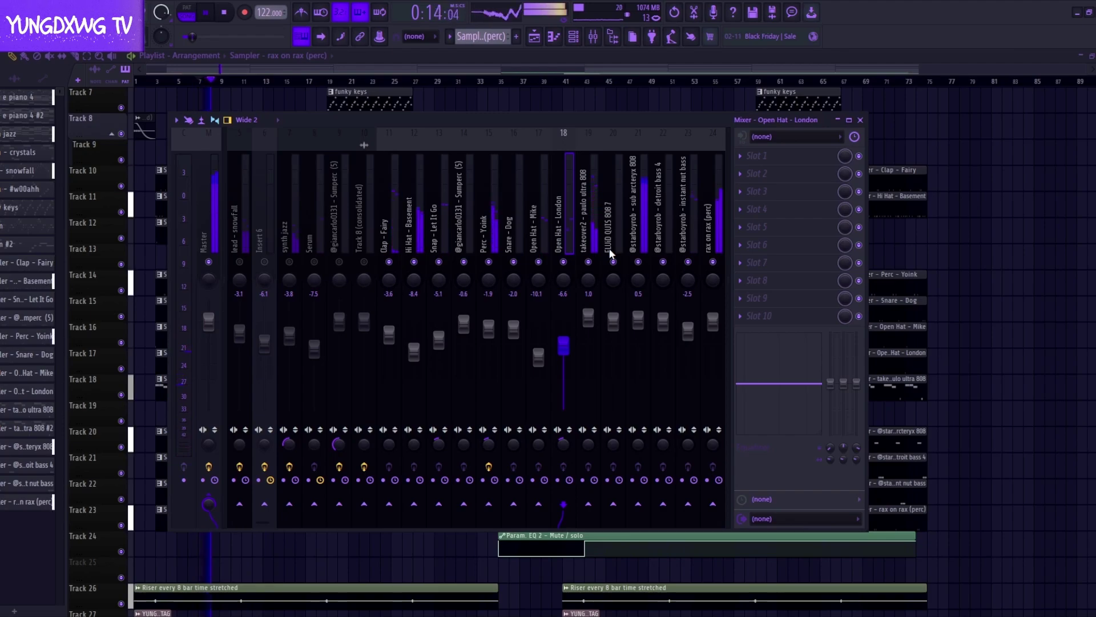
Enable the Sumperc (S) track on mixer insert 9, check its channel routing, and lower it to -3.8 dB.
click(339, 262)
click(337, 235)
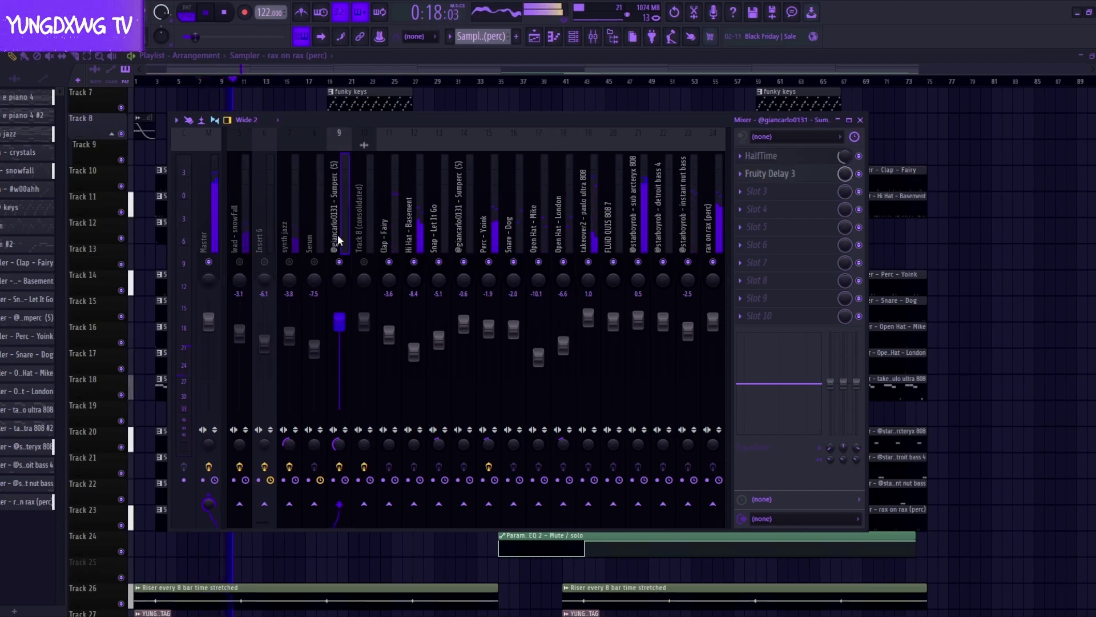
click(572, 42)
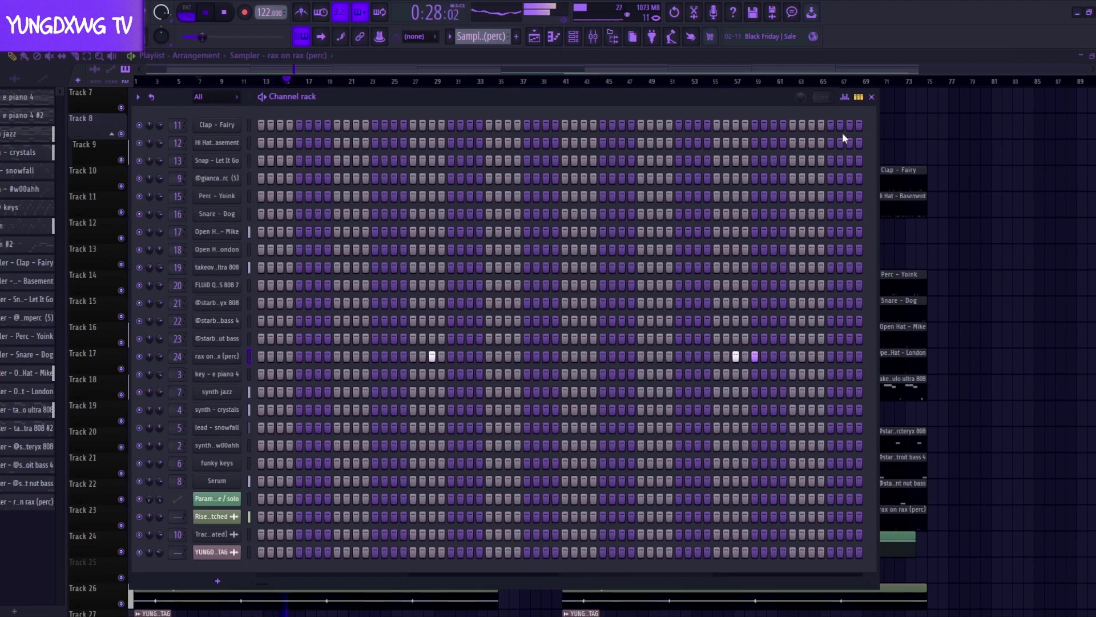
click(872, 97)
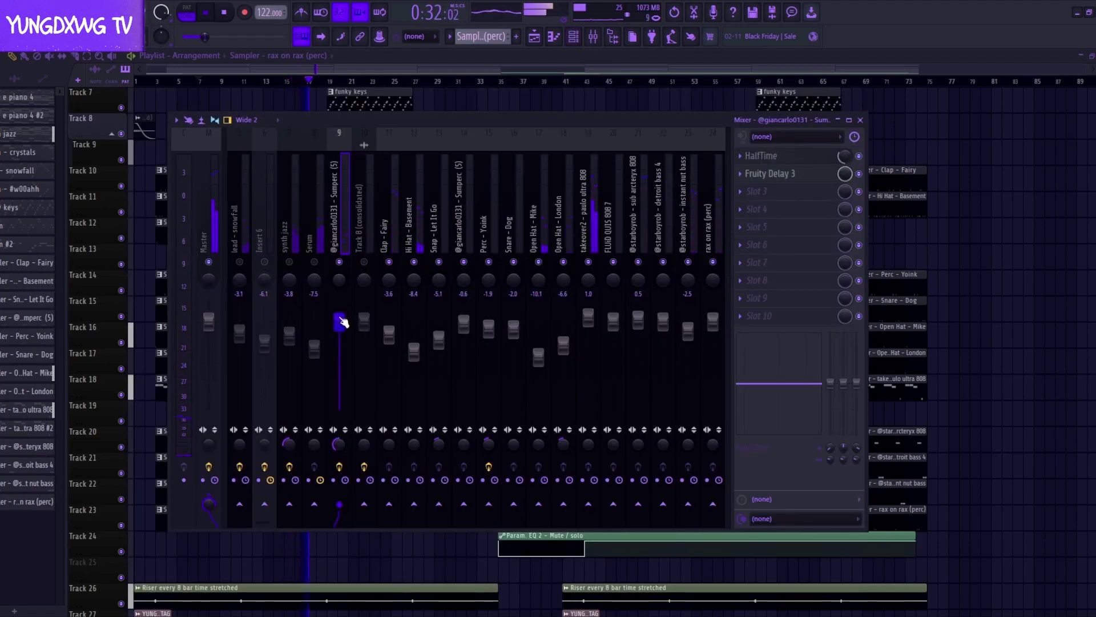
drag(341, 321, 343, 334)
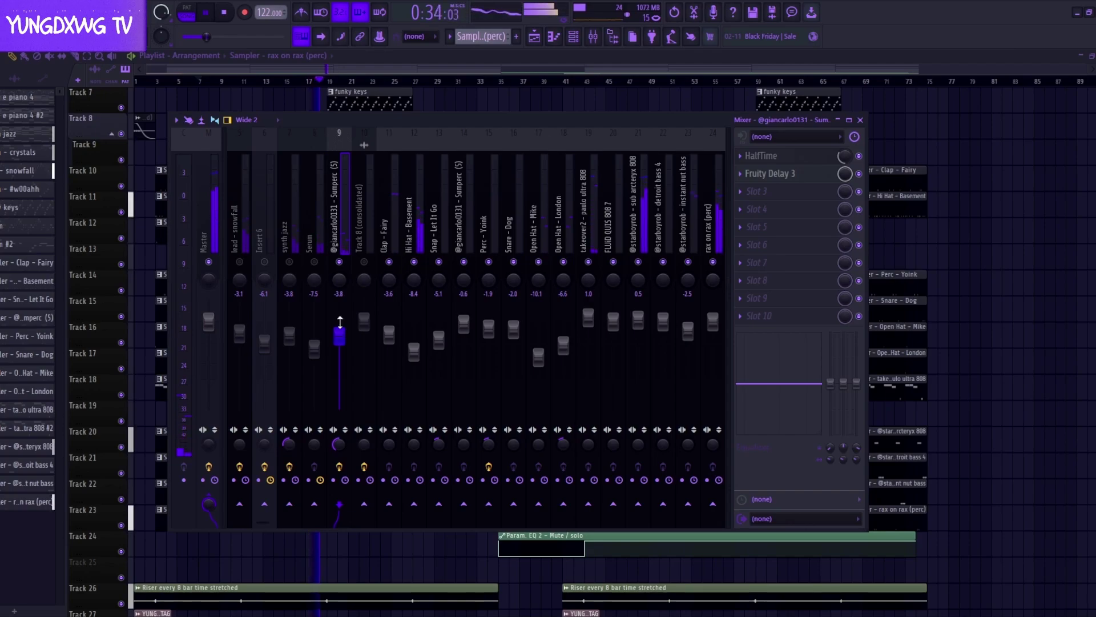
Reset the duplicate Sumperc (S) track on mixer insert 14 to default and check the channel rack routing.
right_click(459, 225)
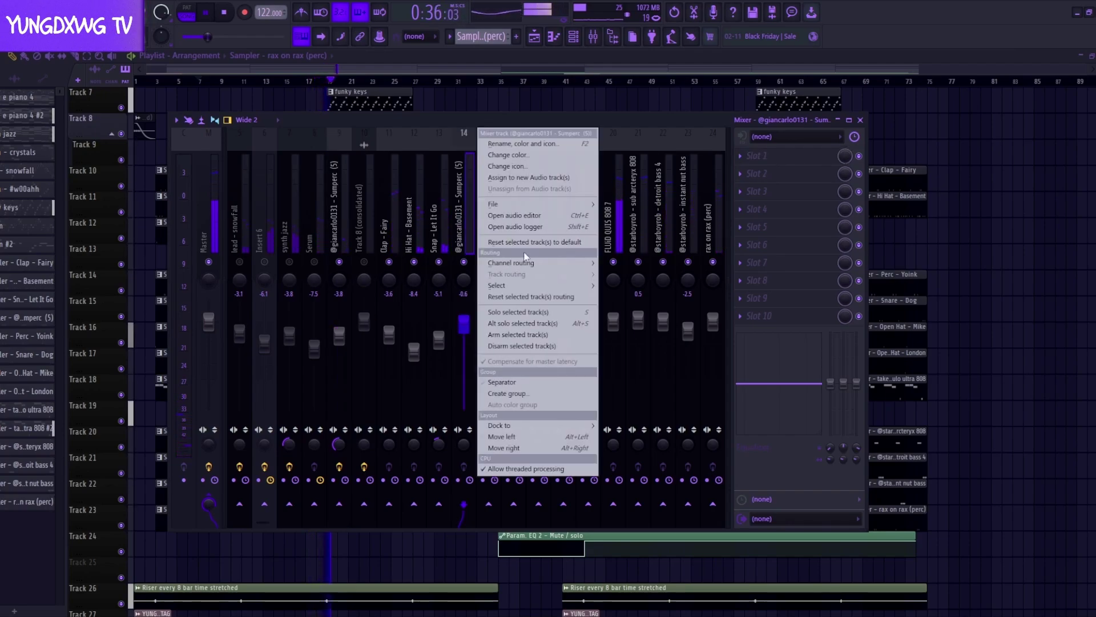
click(526, 242)
click(615, 346)
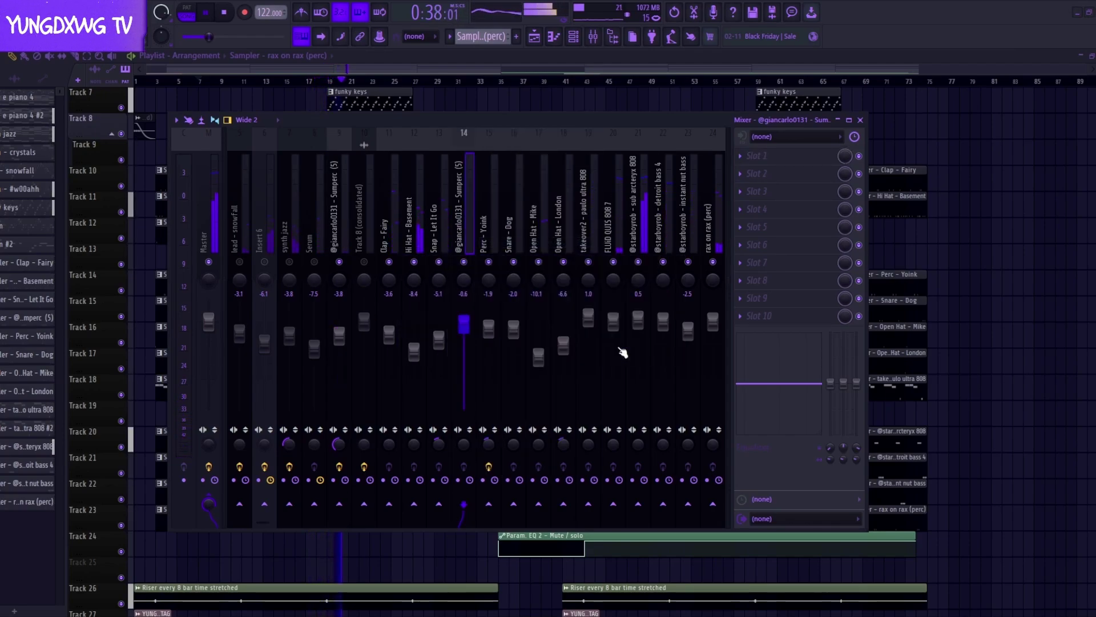
click(577, 36)
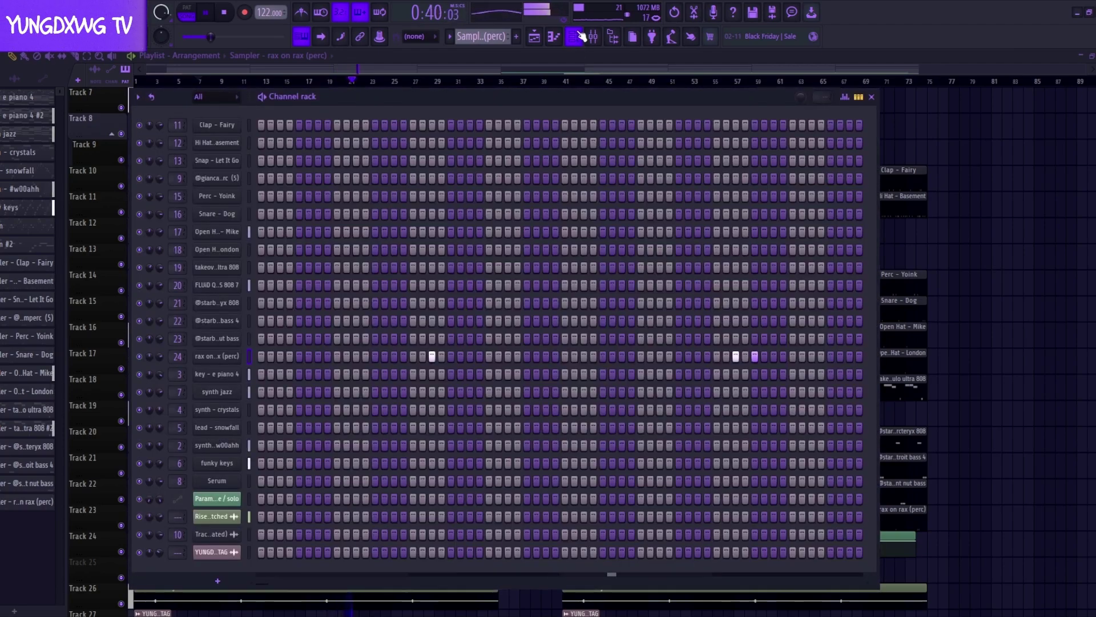
click(579, 36)
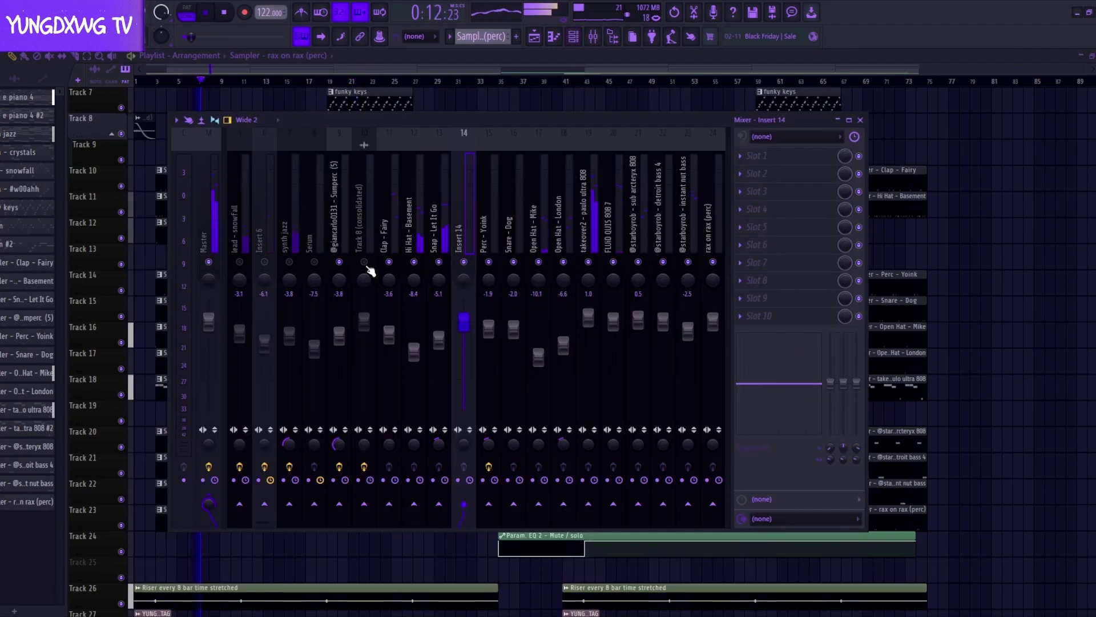
Lower the Sumperc (S) track on mixer insert 9 to -5.1 dB.
drag(343, 339, 343, 341)
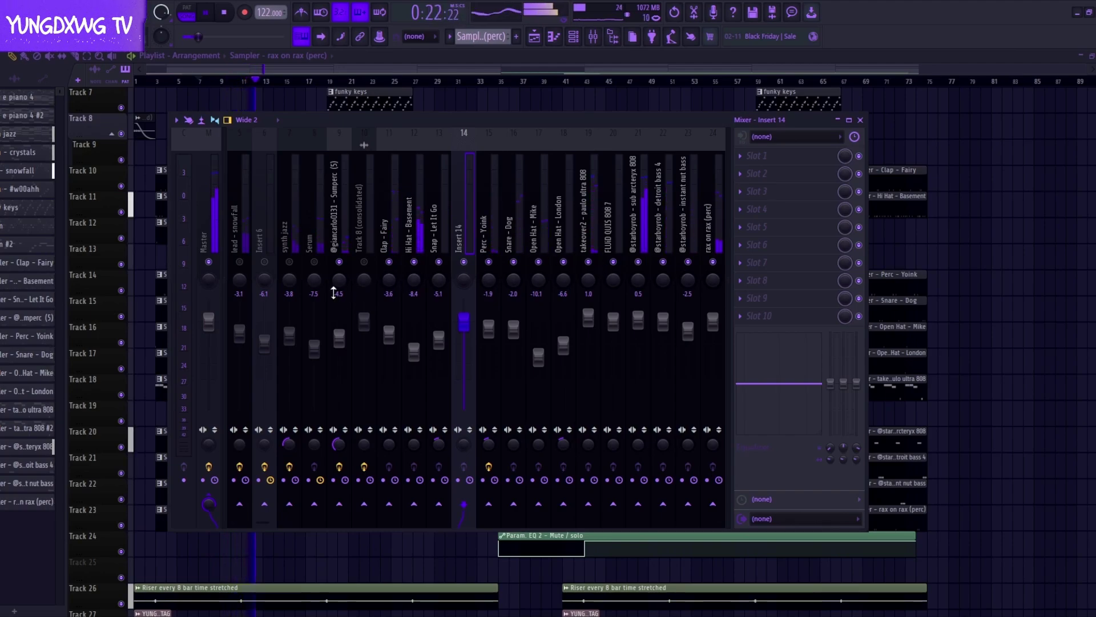
click(341, 339)
drag(347, 345, 347, 348)
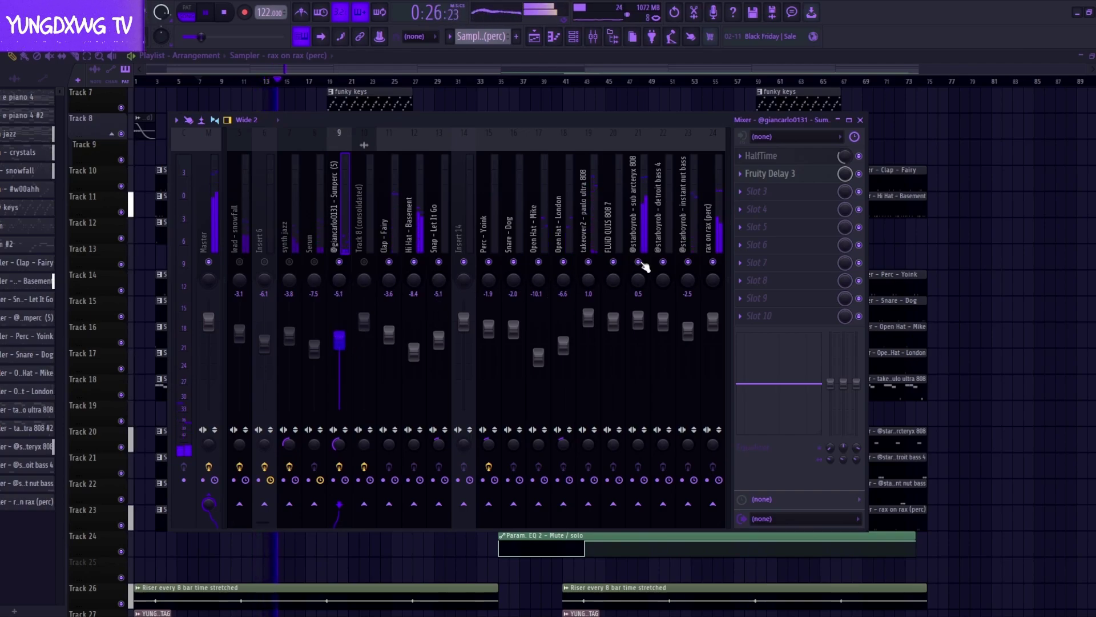
Replay the section and lower the rax on rax (perc) mixer track to -3.5 dB.
click(714, 235)
key(space)
key(space)
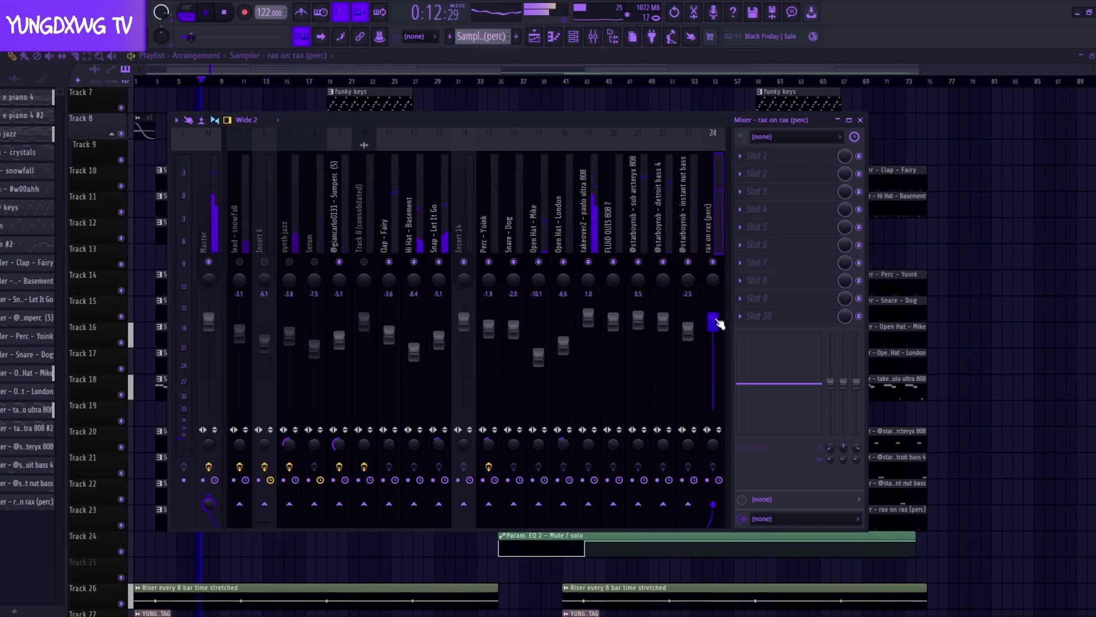
key(F9)
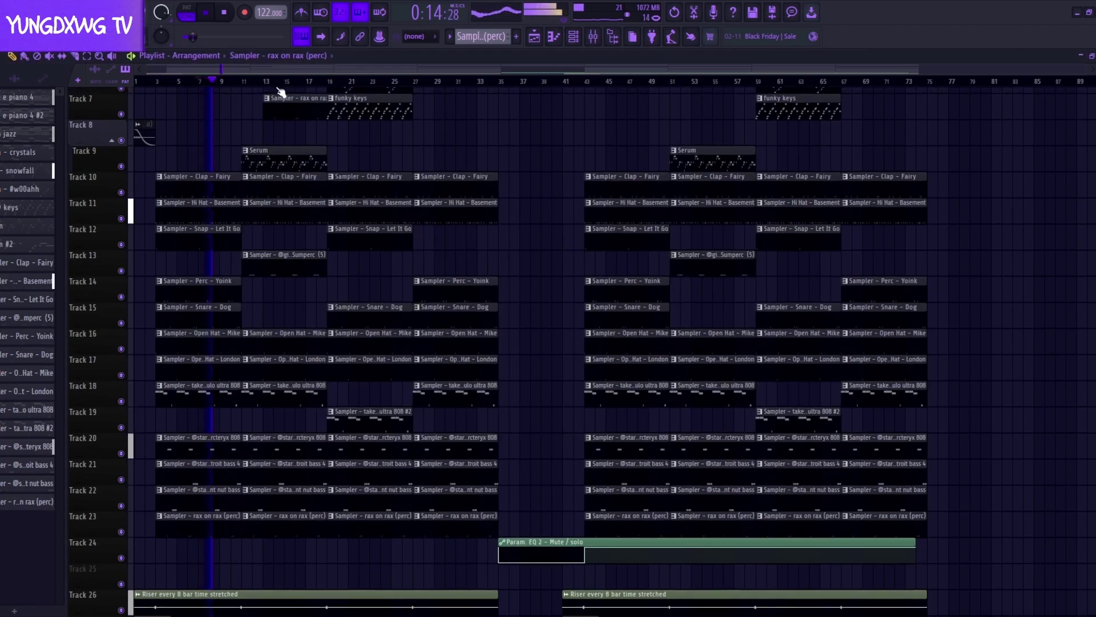
Undo the stray rax on rax (perc) clip on playlist Track 7 and replay the arrangement from bar 13.
key(ctrl+z)
click(245, 81)
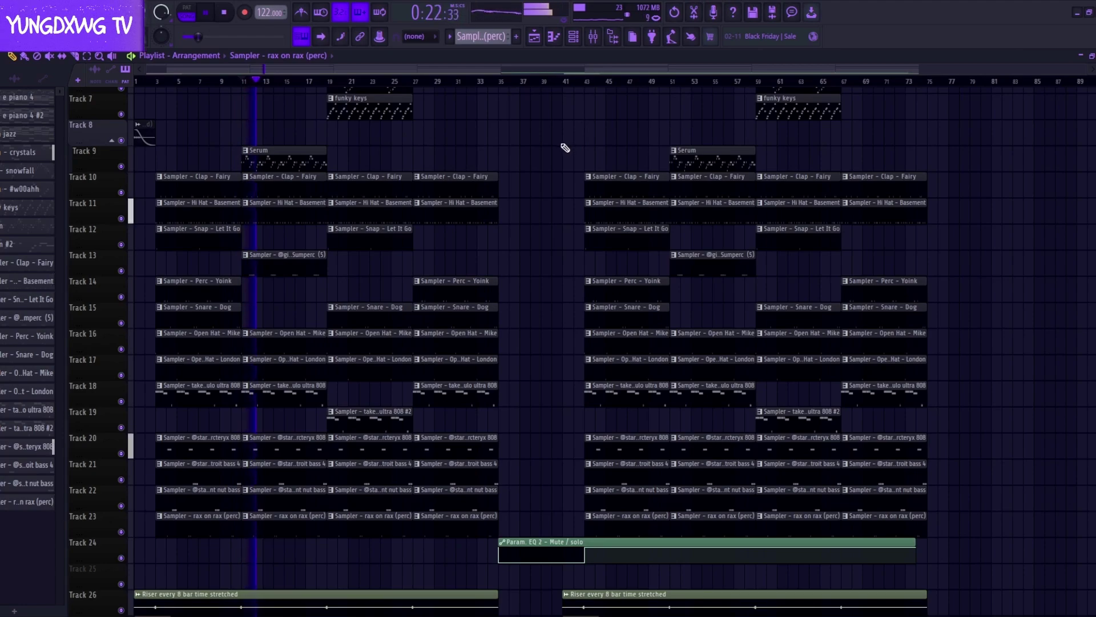
scroll(333, 311, up, 2)
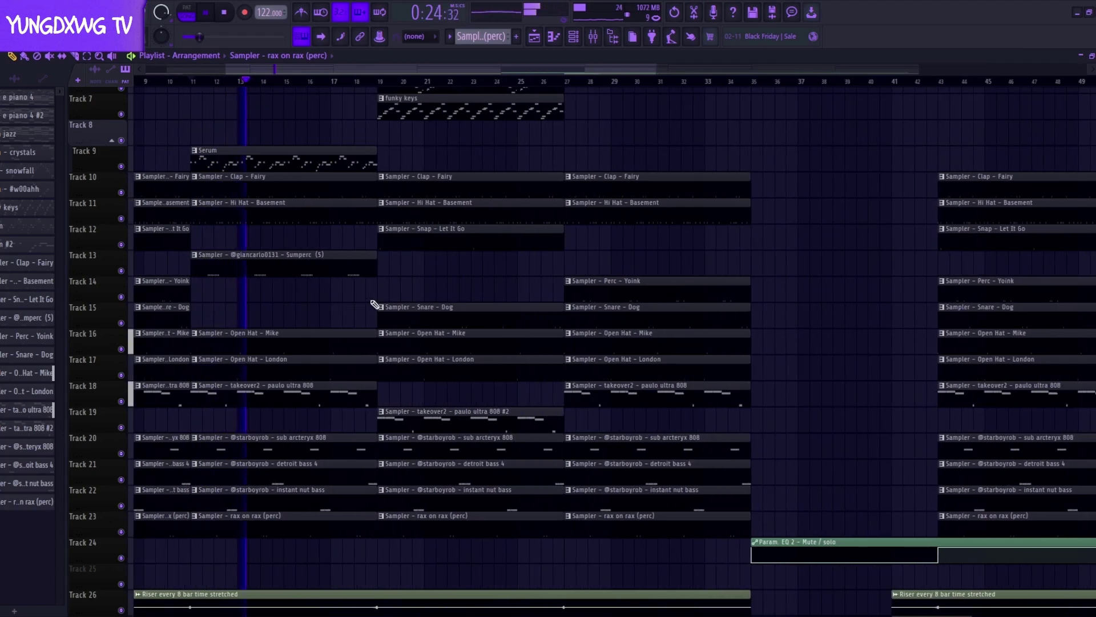
scroll(294, 291, up, 1)
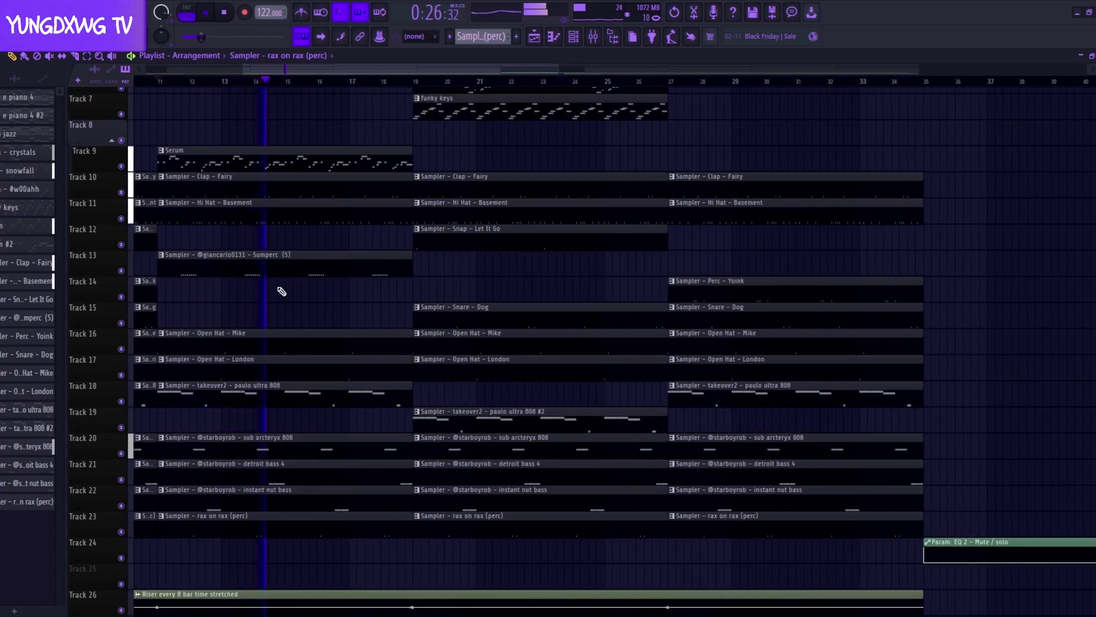
scroll(237, 292, up, 1)
scroll(236, 291, up, 2)
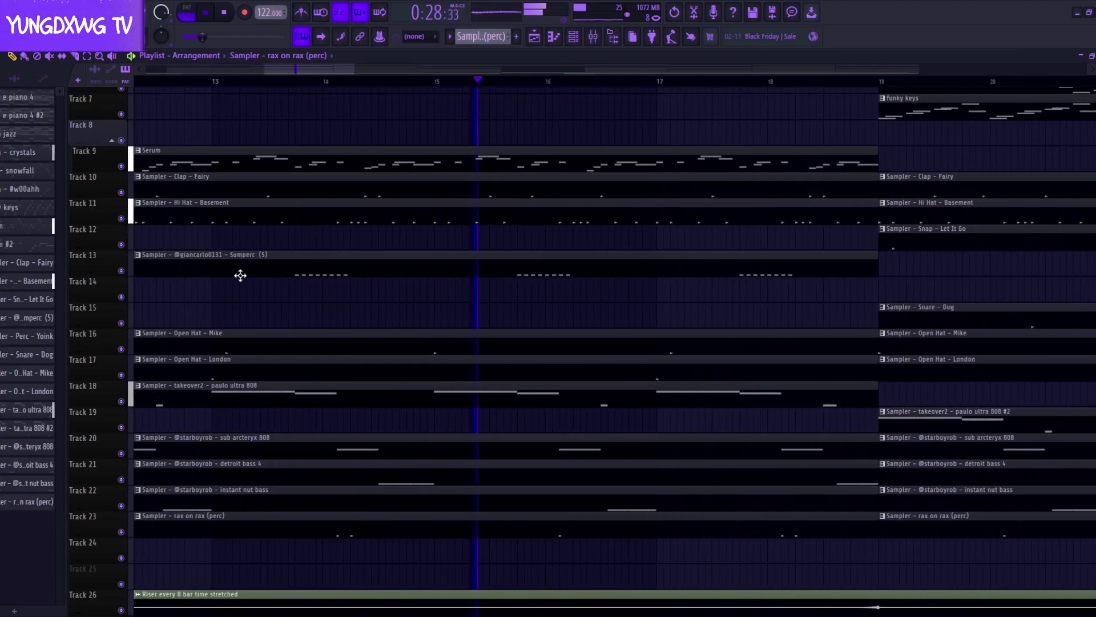
click(215, 81)
Set the rax on rax (perc) mixer track to -4.5 dB and pan it slightly left.
click(593, 36)
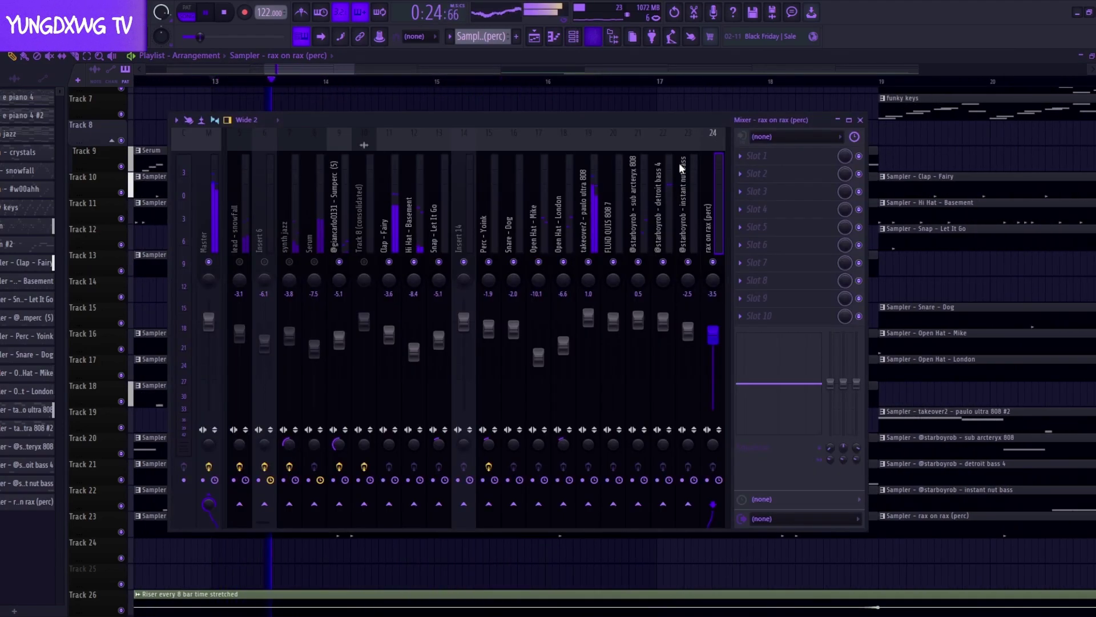
drag(712, 334, 713, 340)
key(space)
key(space)
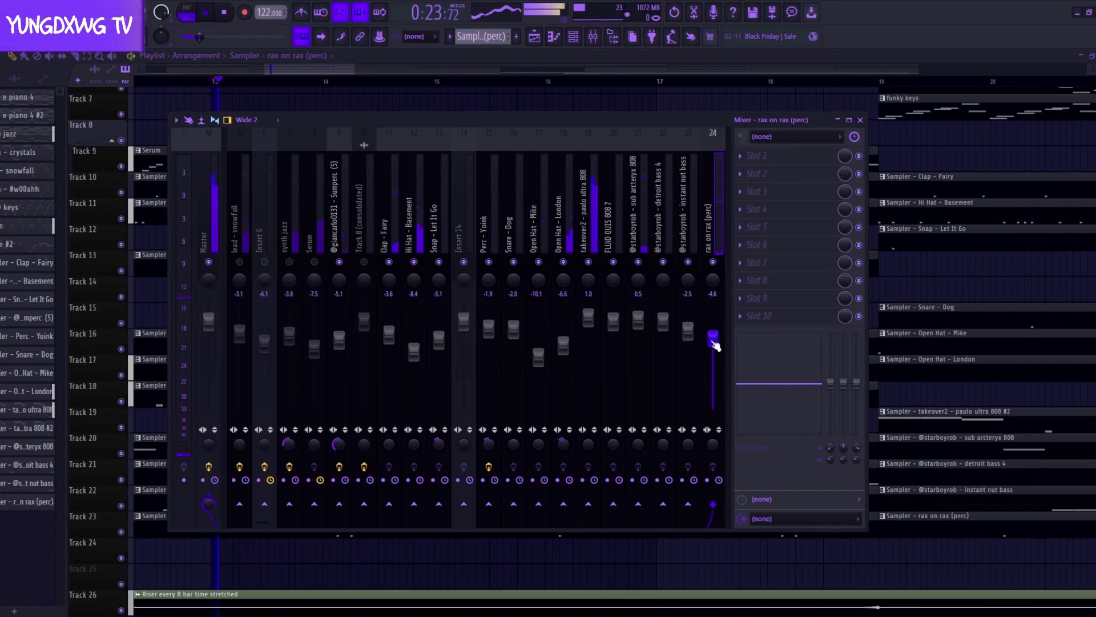
drag(711, 443, 711, 455)
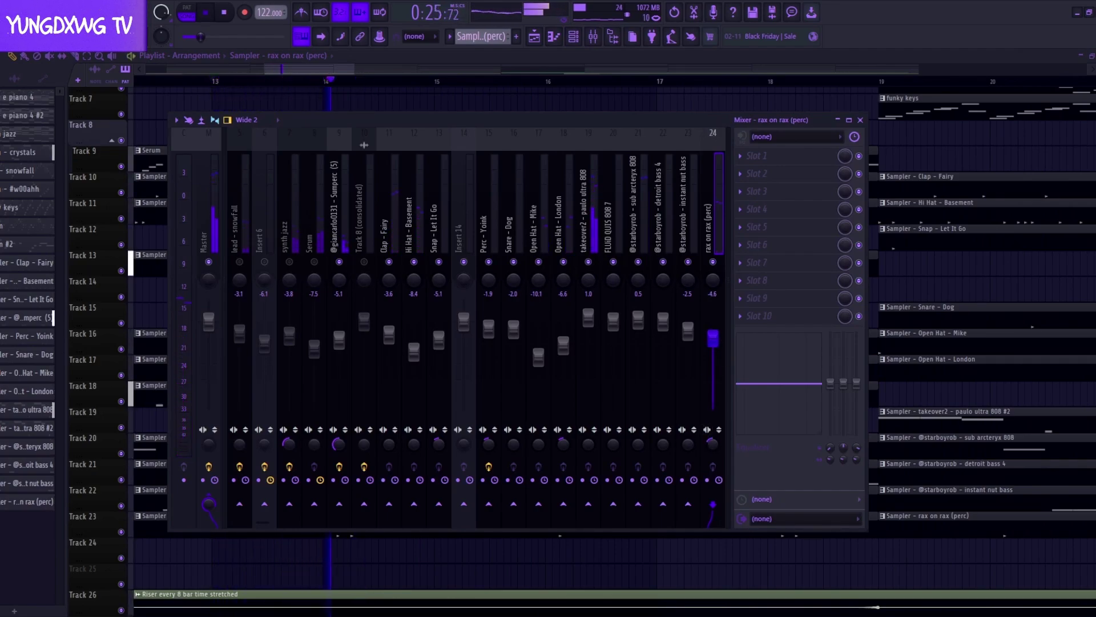
drag(714, 338, 714, 337)
Lower the detroit bass 4 track to -3.9 dB and bring the muted melody tracks back into the mix.
click(690, 222)
click(663, 234)
key(space)
key(space)
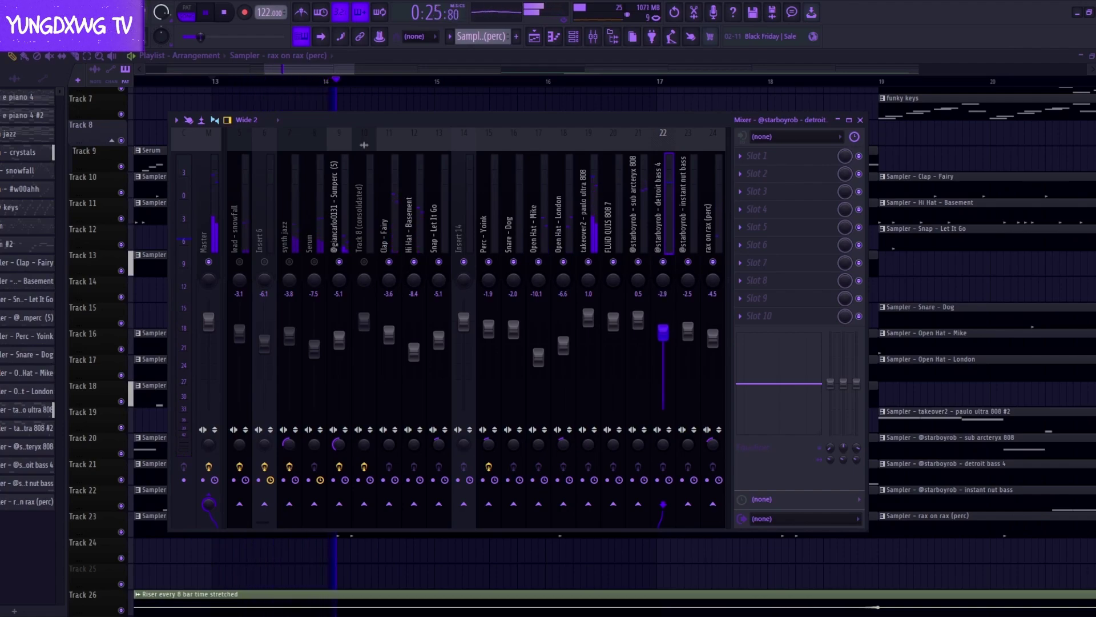
key(space)
key(space)
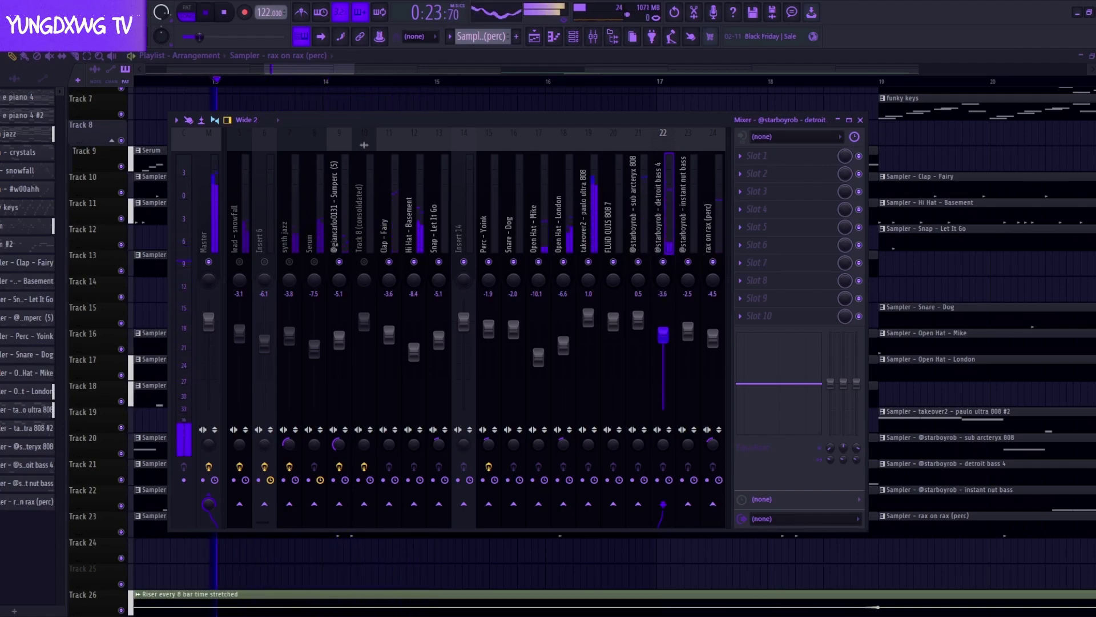
drag(663, 335, 664, 338)
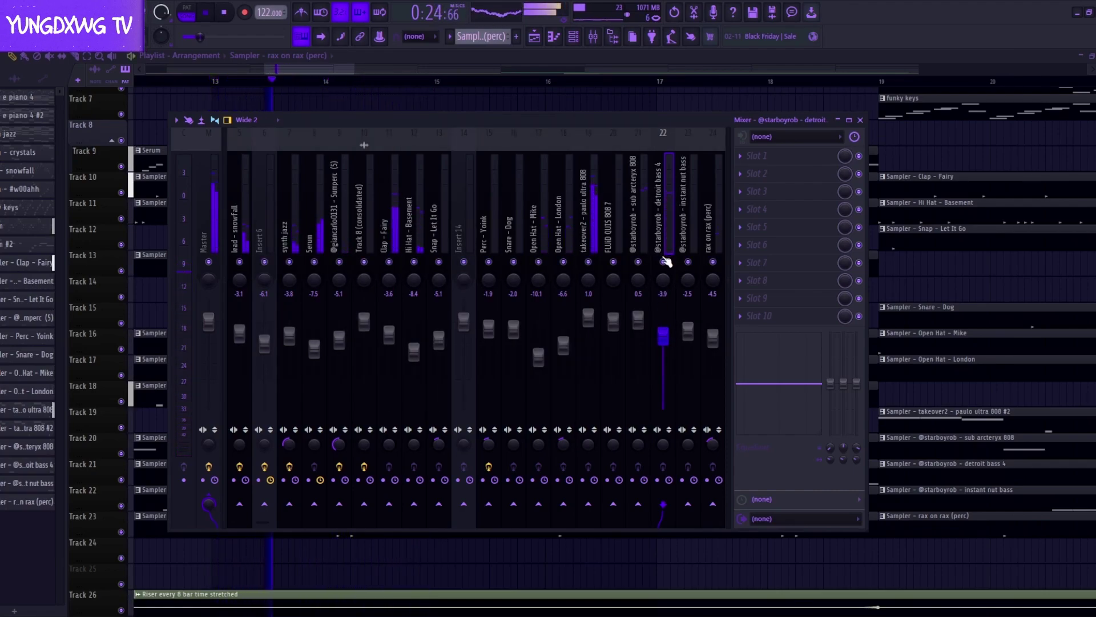
Reset the sub arcteryx 808 level to default and lower takeover2 - paulo ultra 808 to 0.1 dB.
click(639, 242)
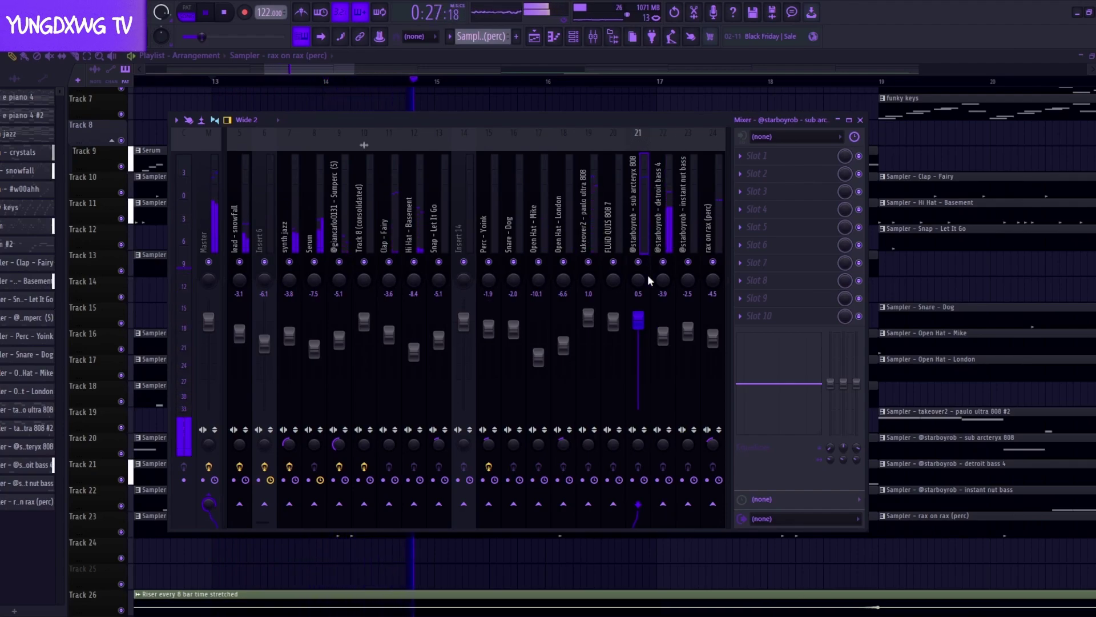
click(587, 293)
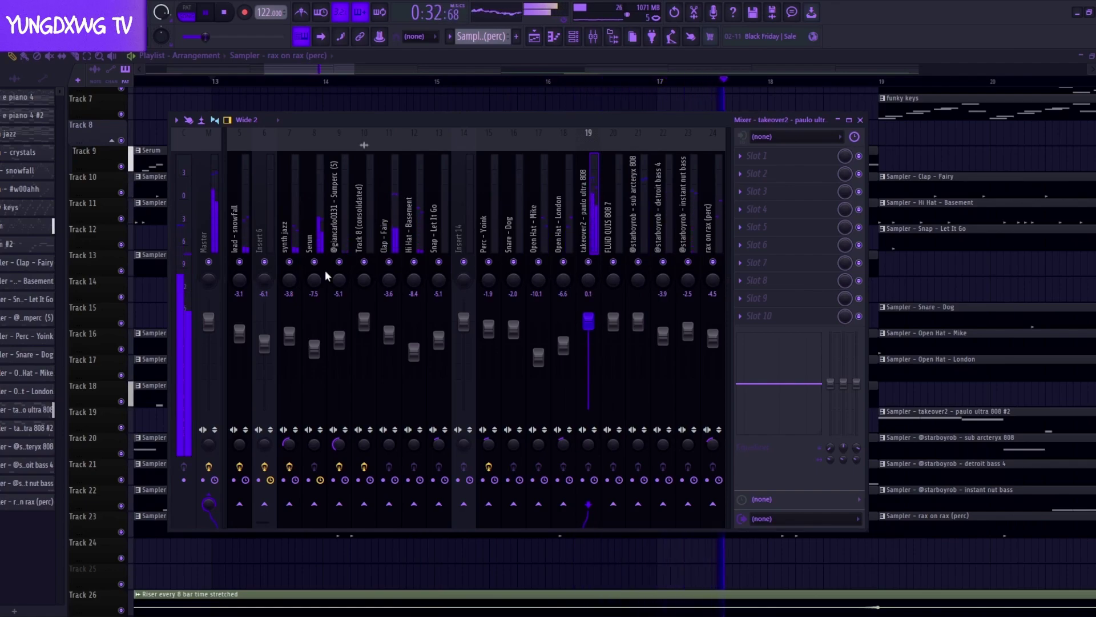
Load the Fresh Air plugin into effect slot 2 of the Master track.
click(217, 217)
click(756, 174)
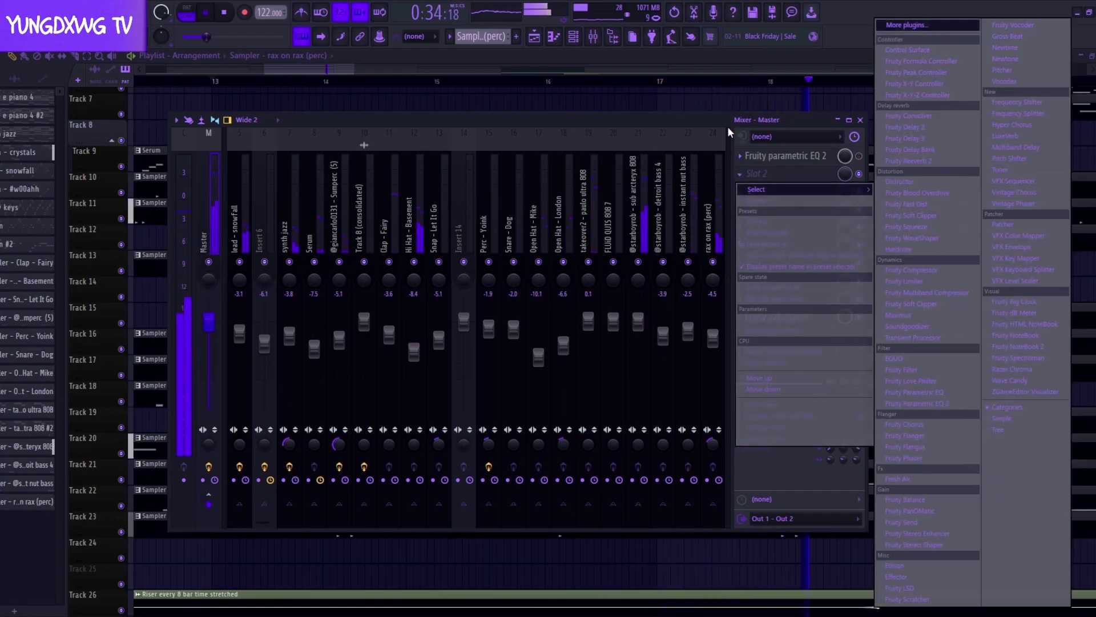
click(911, 25)
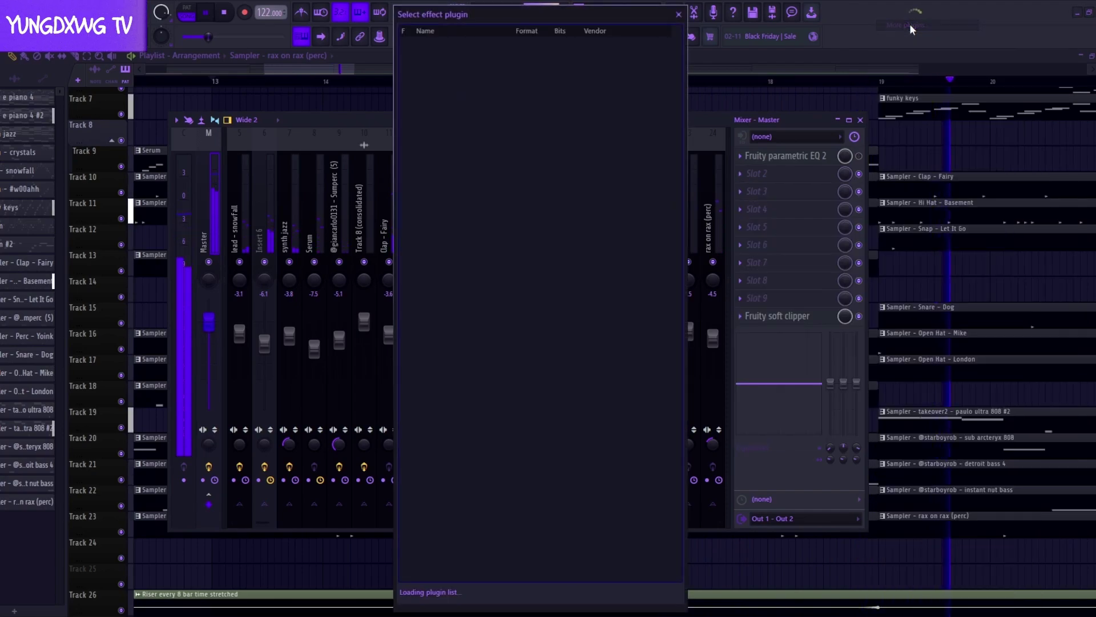
text(fre)
click(445, 99)
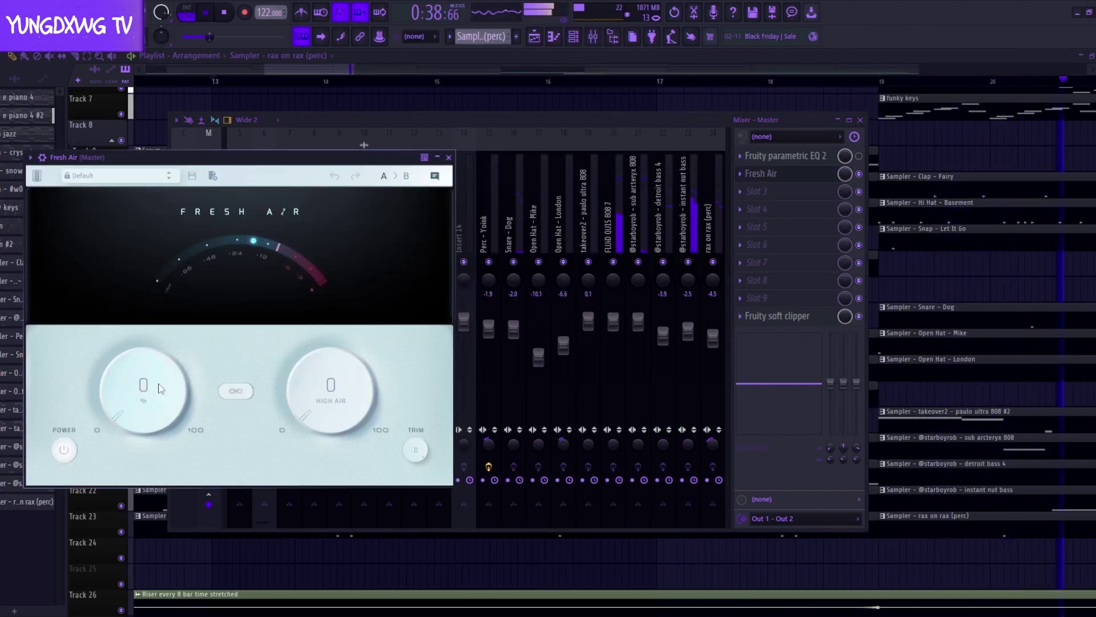
Set Fresh Air's Mid Air to 5 and High Air to 15, and close the plugin.
drag(159, 394, 160, 381)
drag(280, 414, 279, 395)
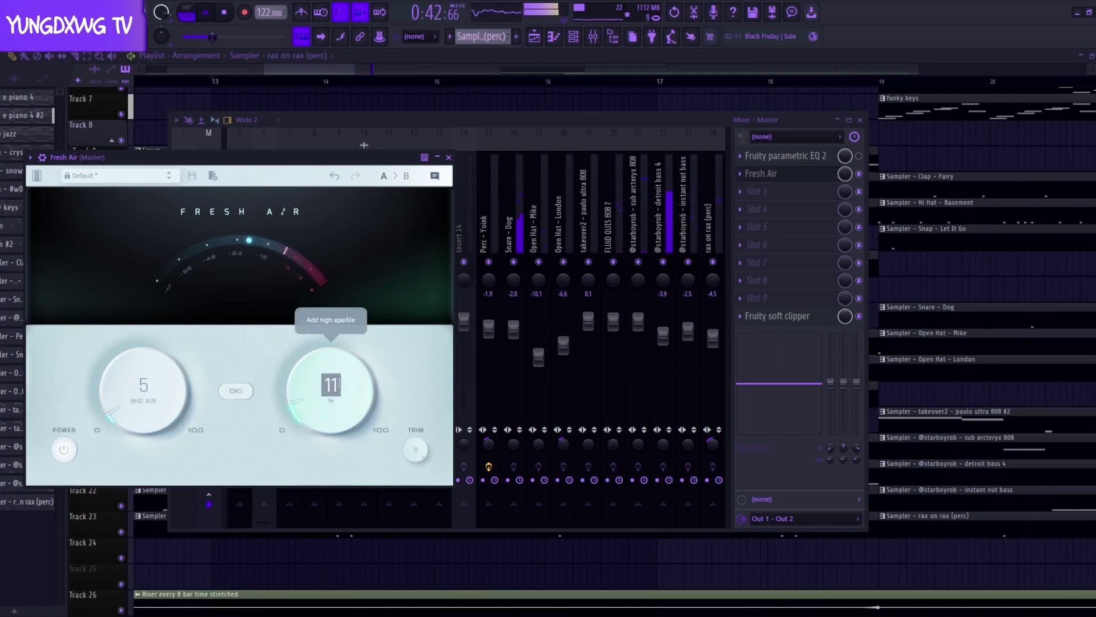
double_click(309, 393)
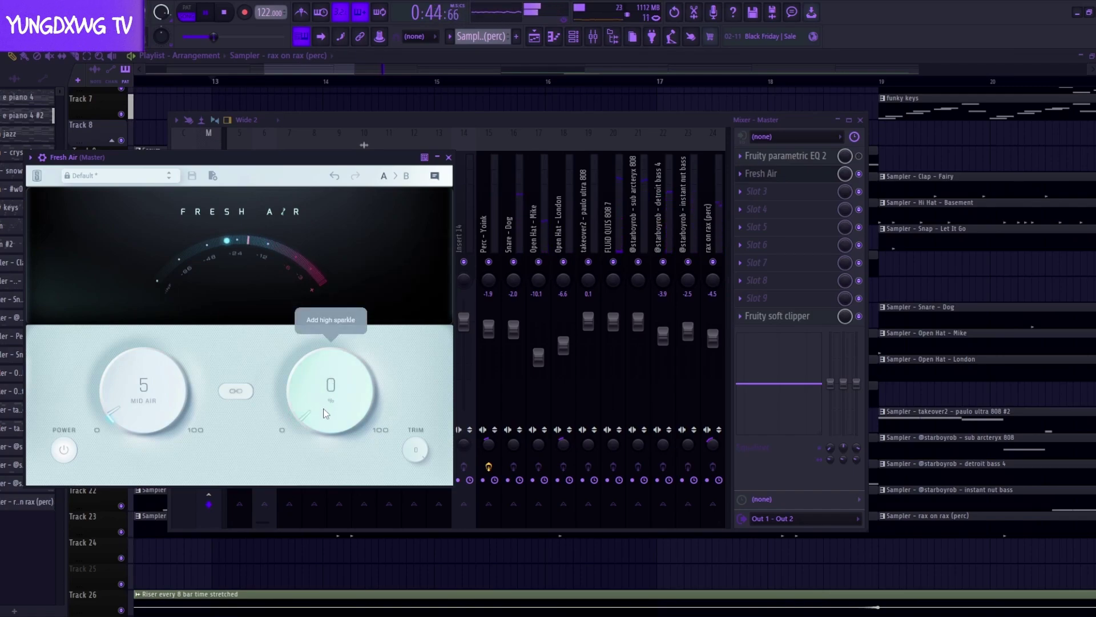
drag(324, 413, 322, 381)
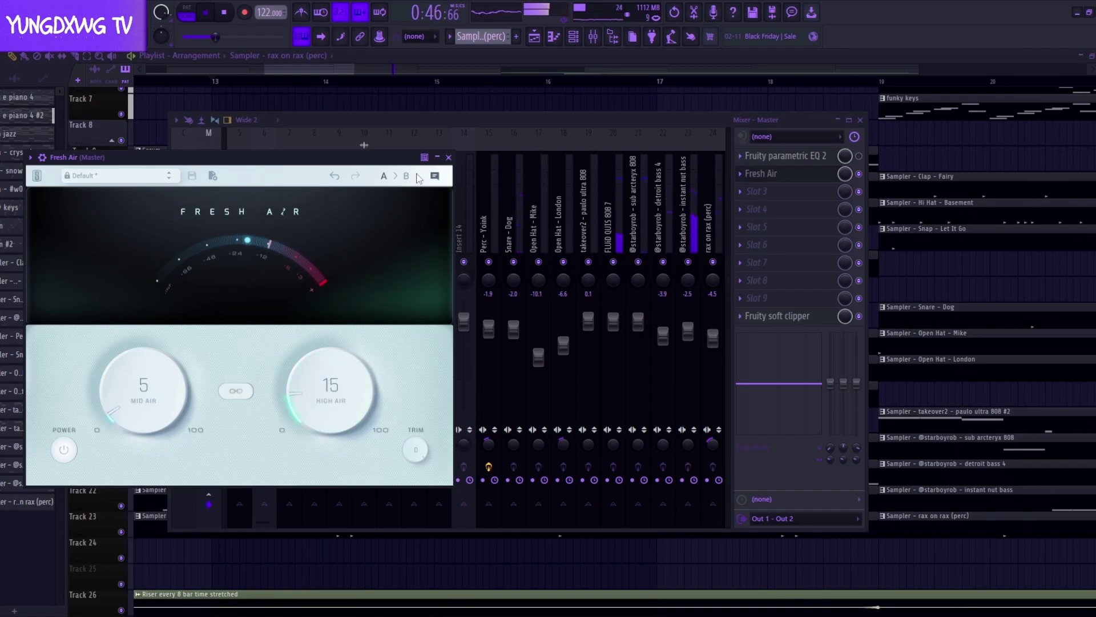
click(449, 158)
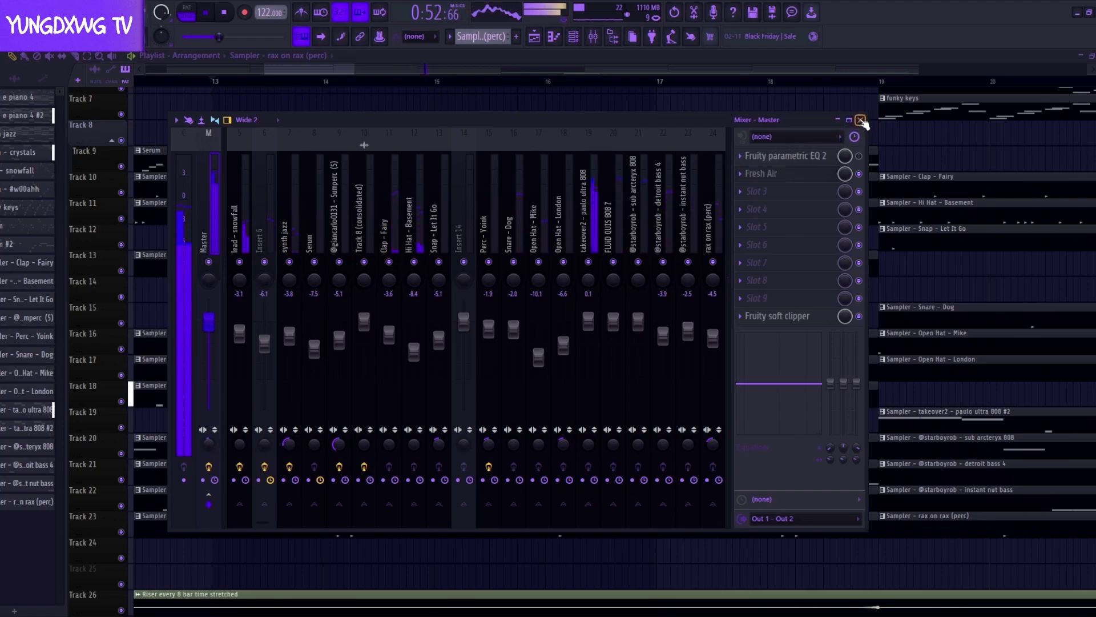
Close the mixer and listen through the full arrangement in the playlist, including the drumless breakdown.
click(861, 121)
scroll(377, 400, down, 4)
scroll(358, 403, down, 3)
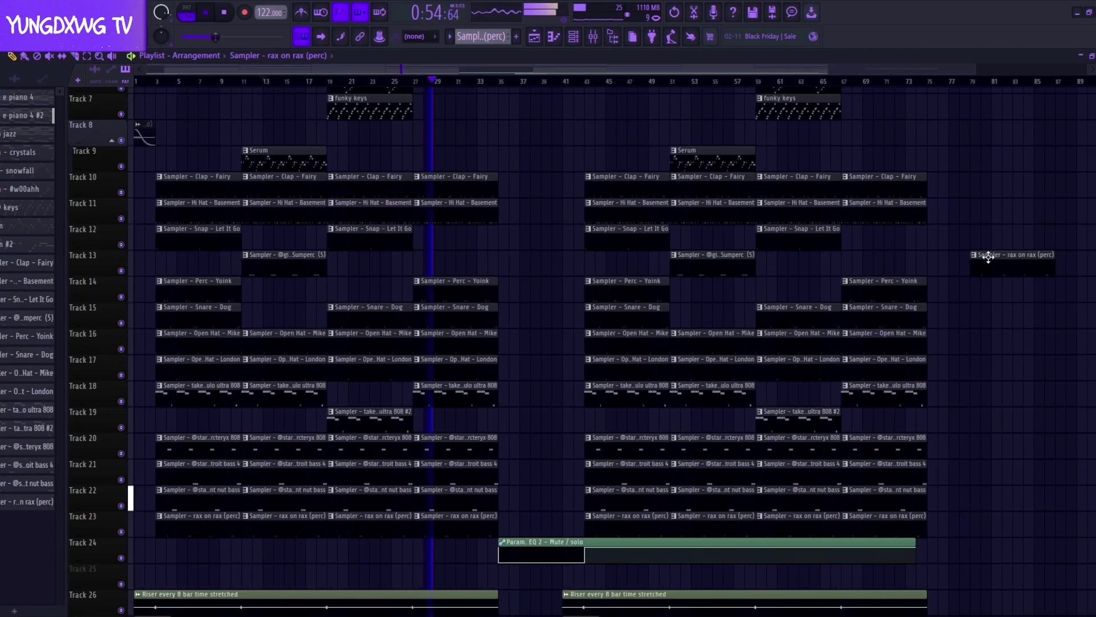
scroll(998, 271, down, 4)
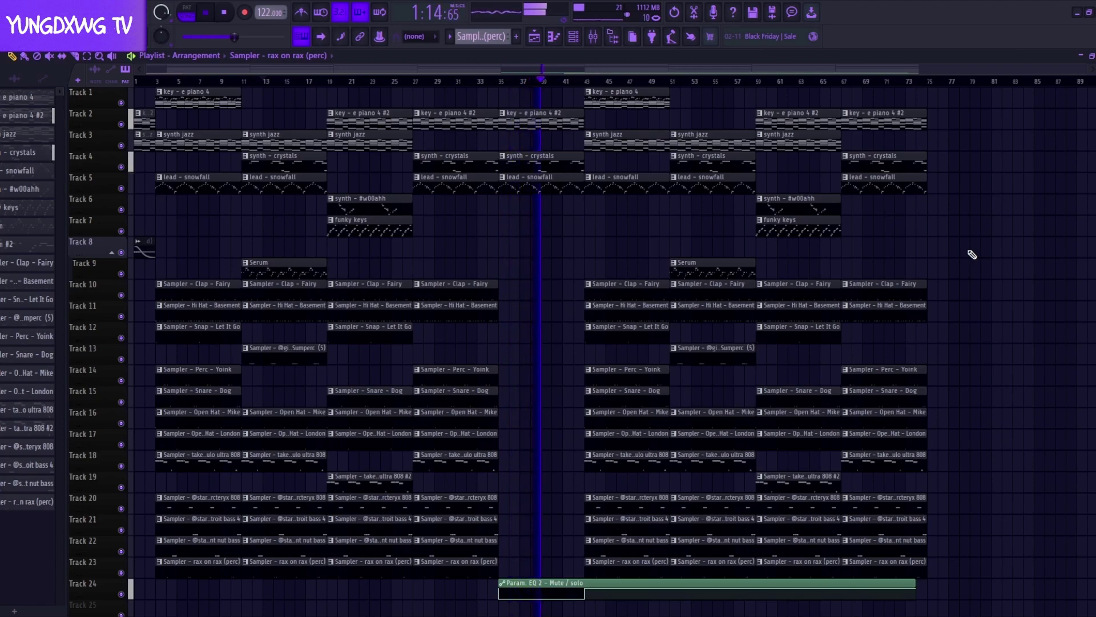
Add a Serum clip on Track 9 at bar 35 and play the arrangement from there.
key(space)
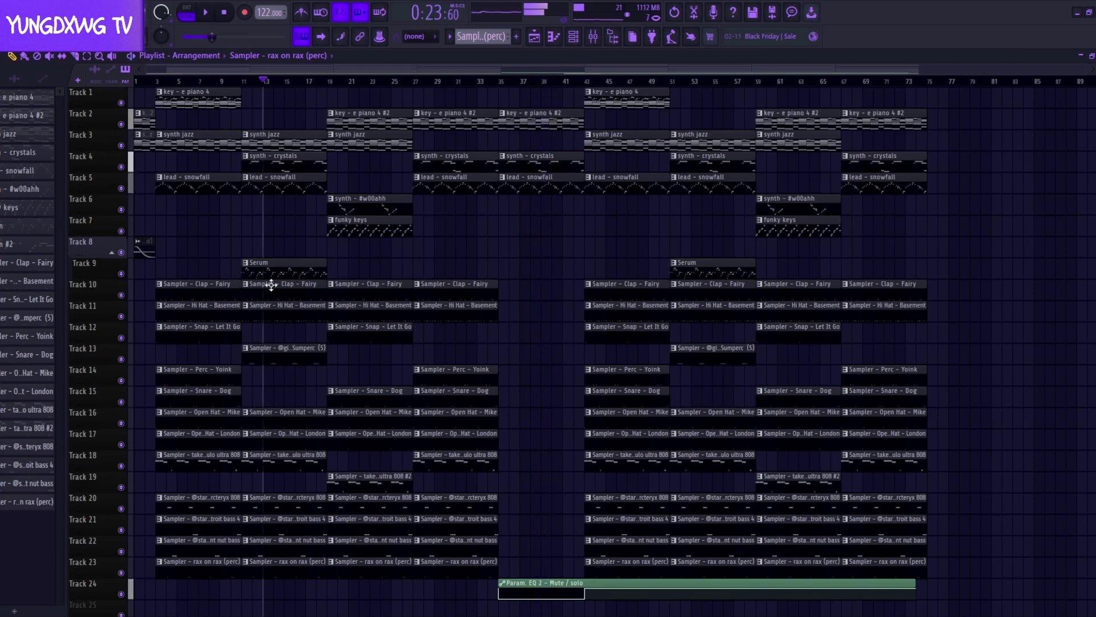
click(499, 264)
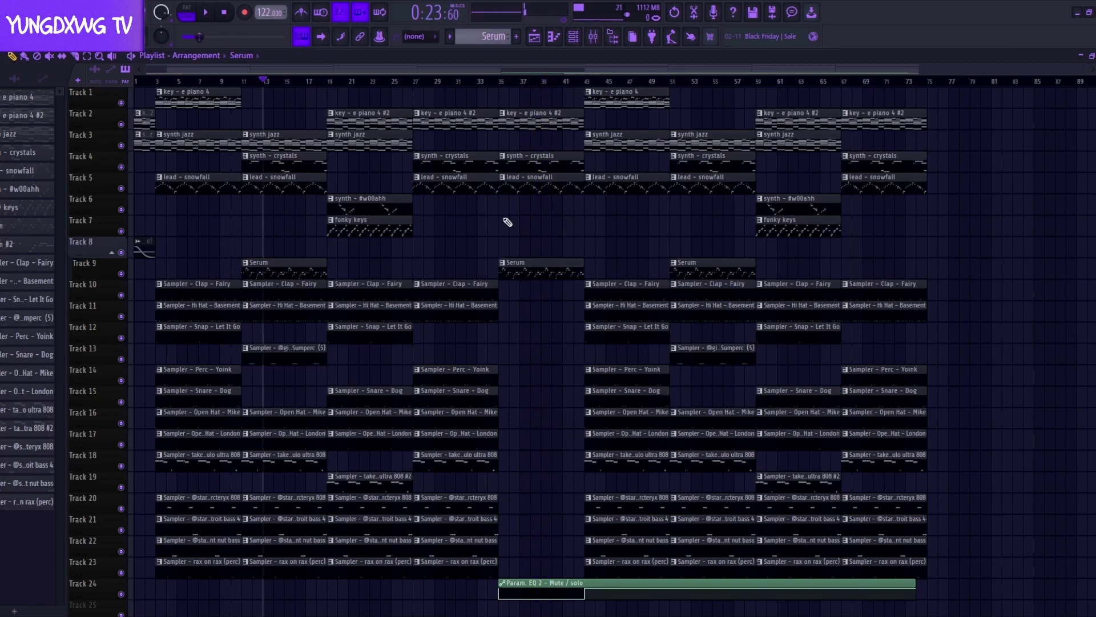
click(502, 85)
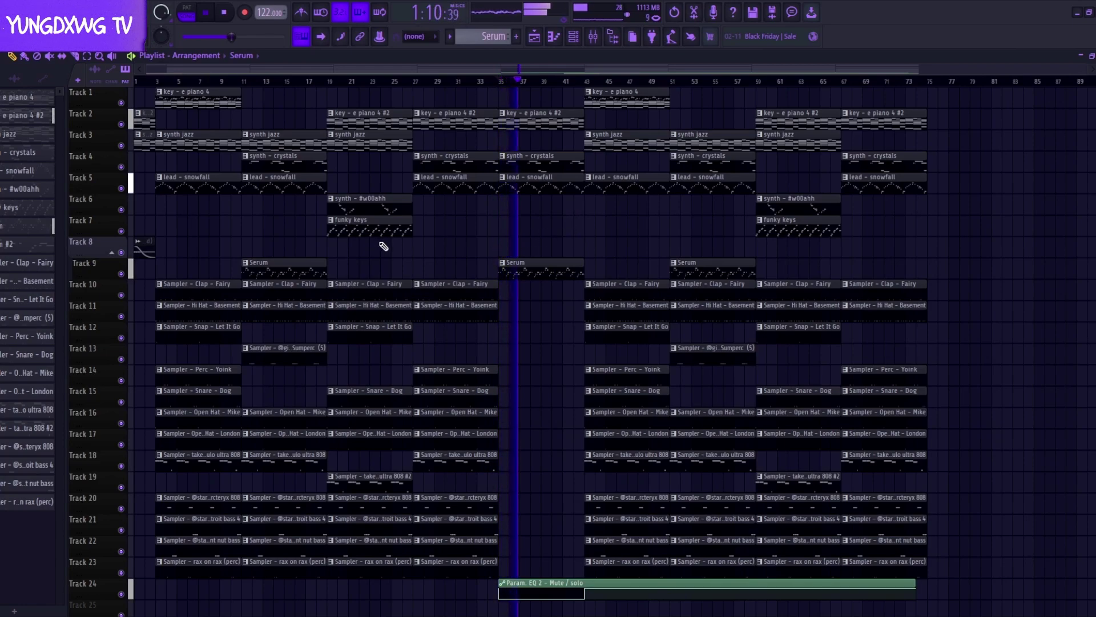
Delete the synth - crystals and lead - snowfall clips from the breakdown starting at bar 35.
right_click(540, 165)
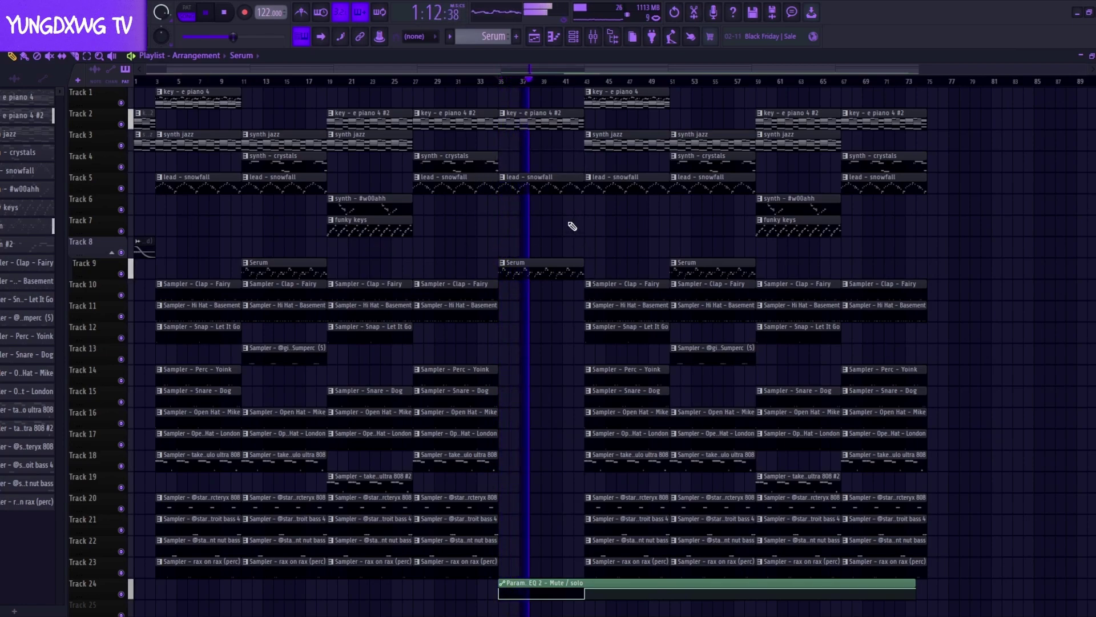
right_click(548, 187)
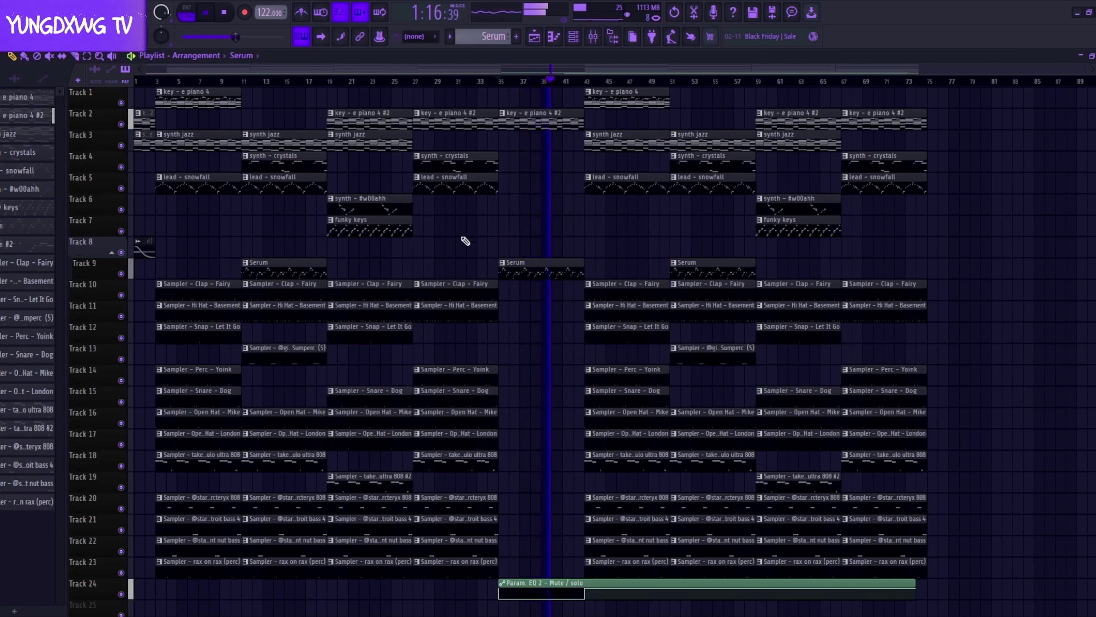
Try replacing the breakdown's key - e piano 4 #2 clip with a key - e piano 4 clip at bar 35, play it and undo the swap.
click(608, 98)
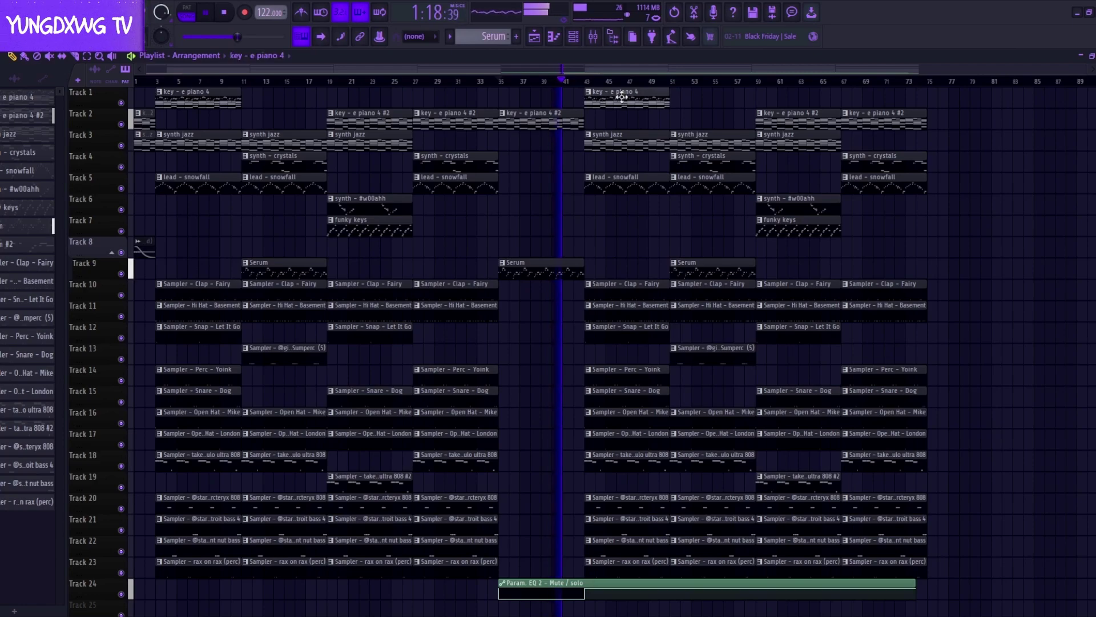
click(508, 81)
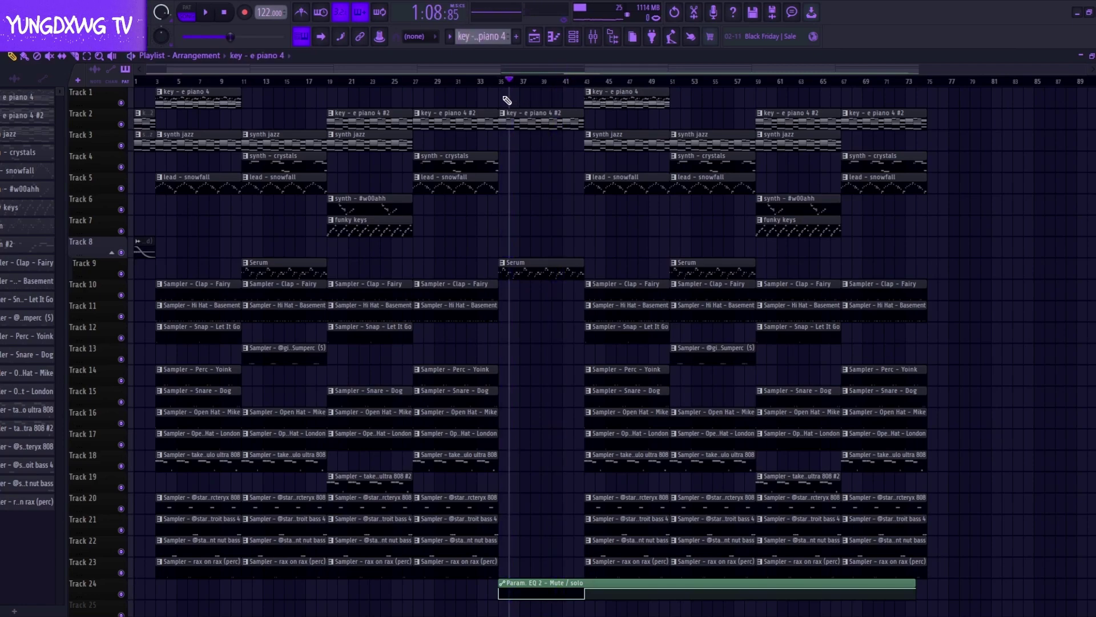
click(506, 100)
right_click(519, 115)
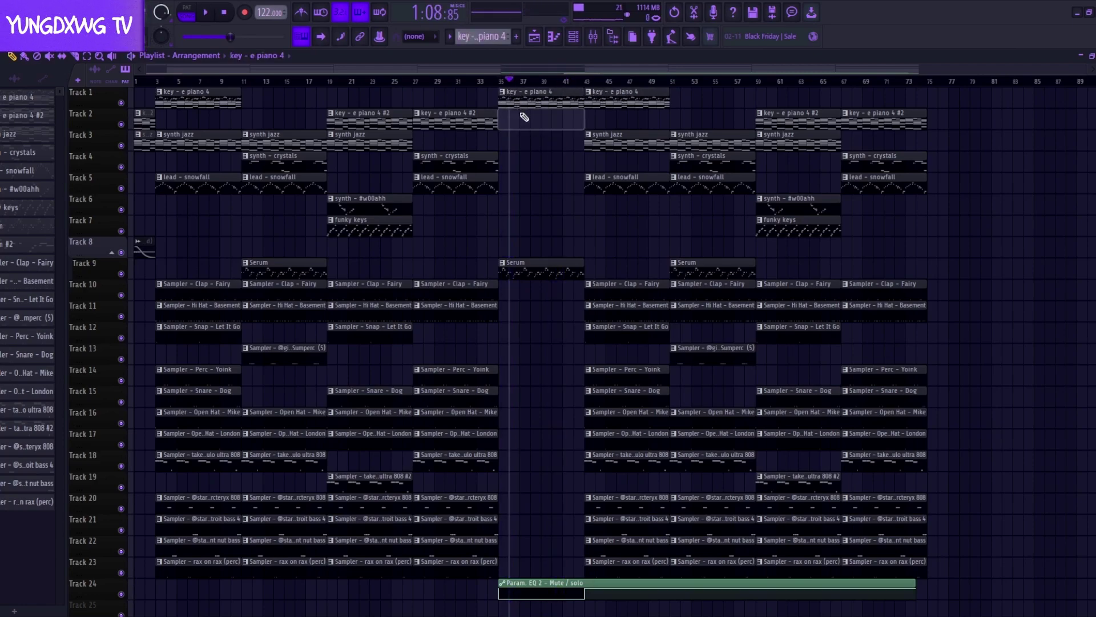
click(501, 82)
key(space)
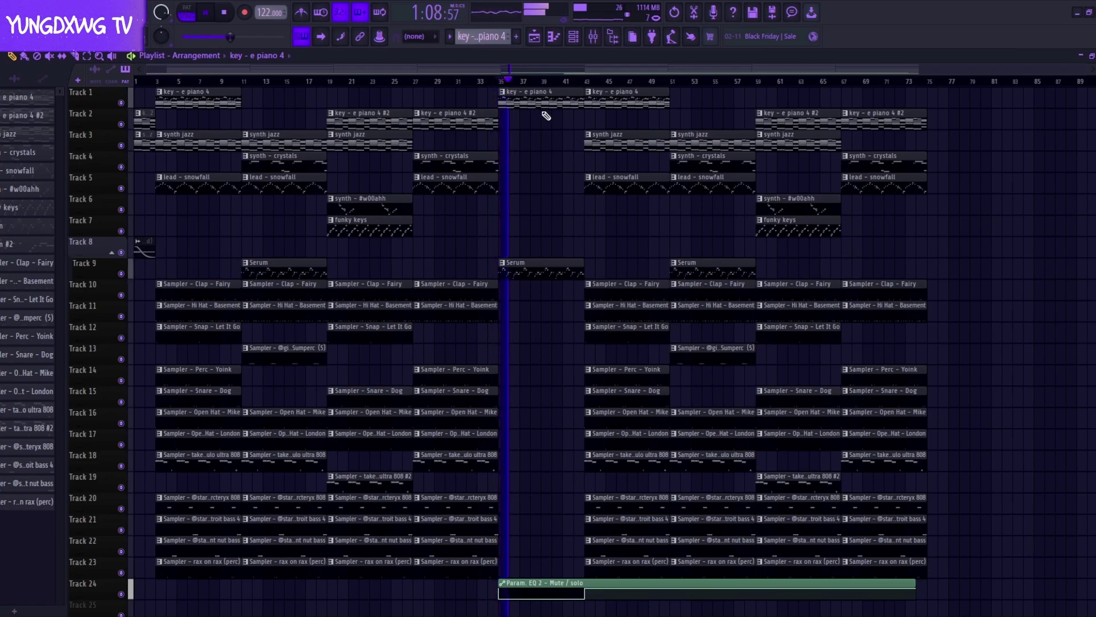
key(ctrl+z)
right_click(554, 105)
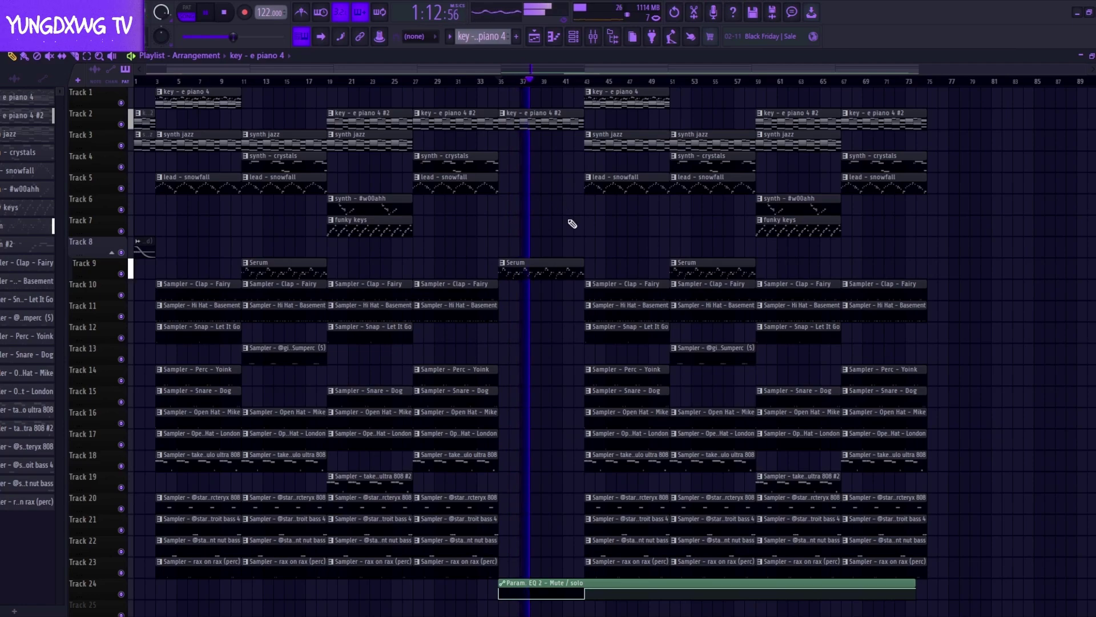
Copy the breakdown's key - e piano 4 #2 and Serum clips from bar 35 to bar 75.
scroll(570, 225, down, 4)
scroll(1013, 294, down, 5)
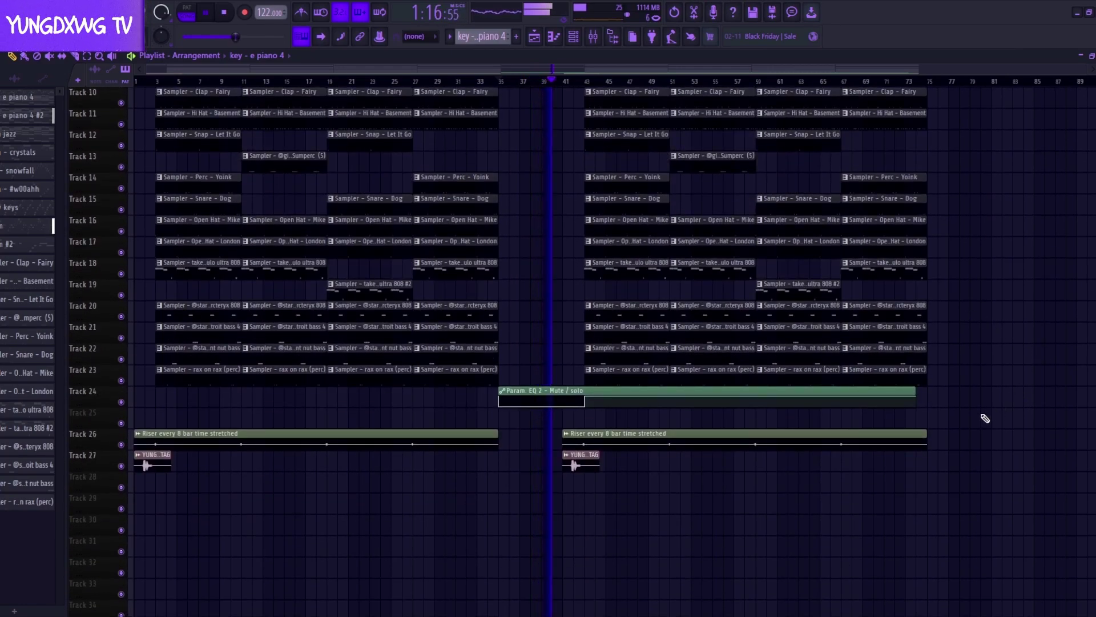
scroll(968, 452, up, 4)
scroll(973, 454, up, 5)
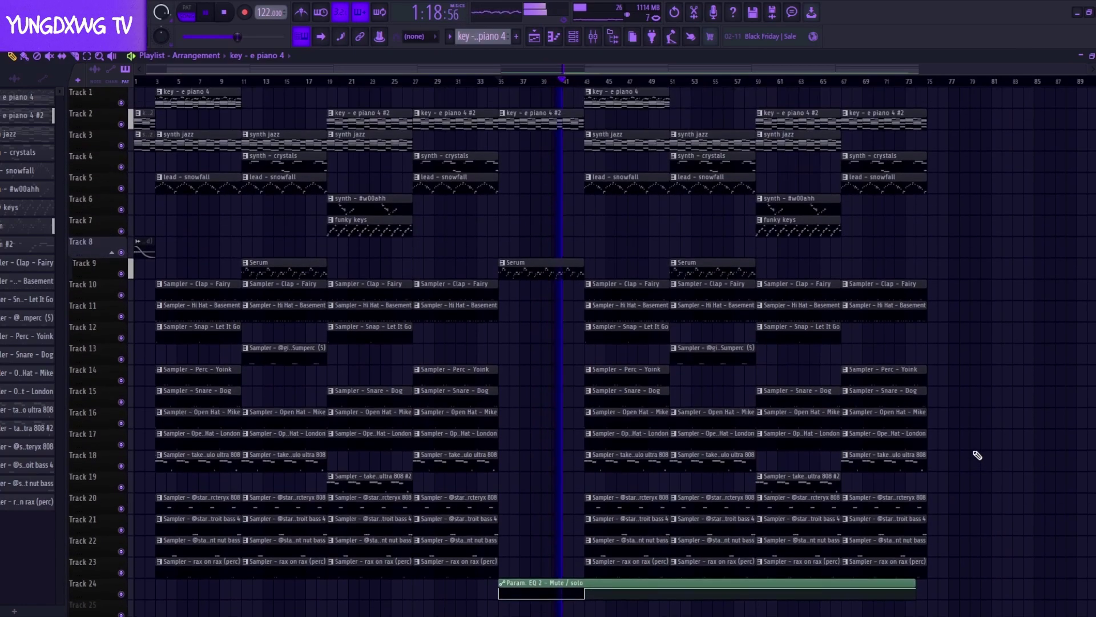
drag(544, 359, 963, 131)
Duplicate the drum, percussion and 808 clips on Tracks 10 to 23 from bar 67 to bar 75.
scroll(997, 446, down, 2)
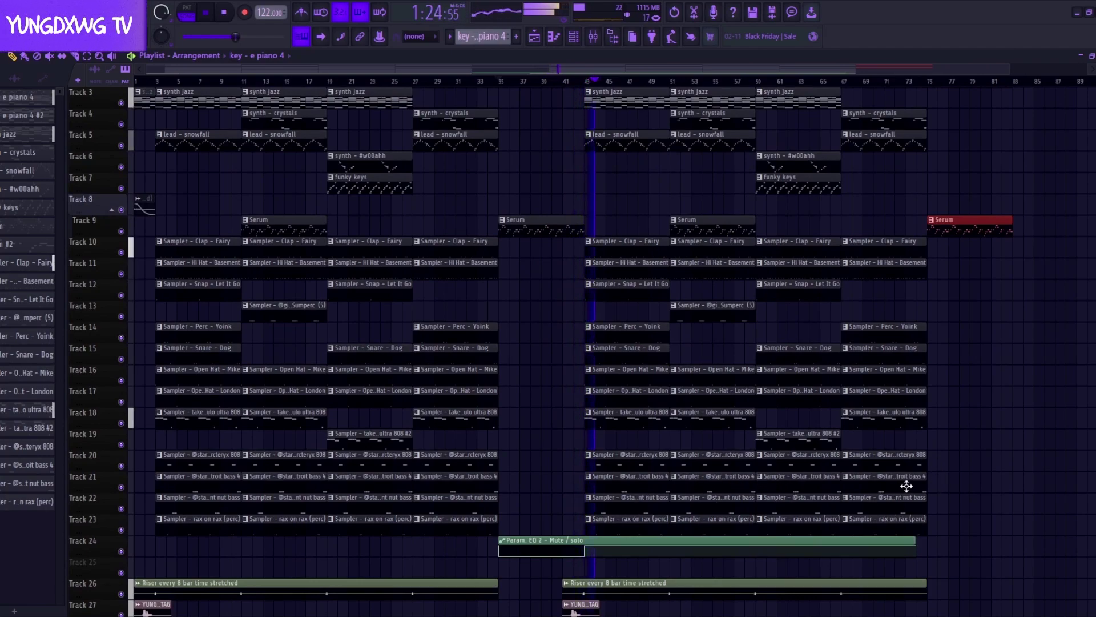
drag(884, 528, 886, 263)
key(ctrl+b)
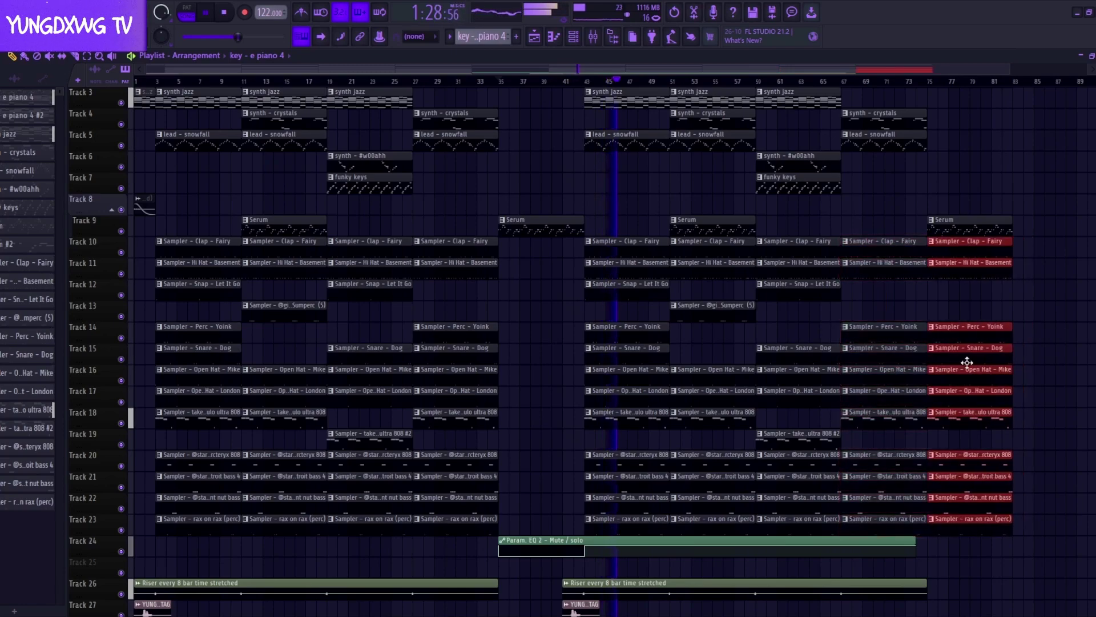
Create an automation clip for the master track's volume and close the mixer.
scroll(998, 580, down, 1)
scroll(974, 542, down, 1)
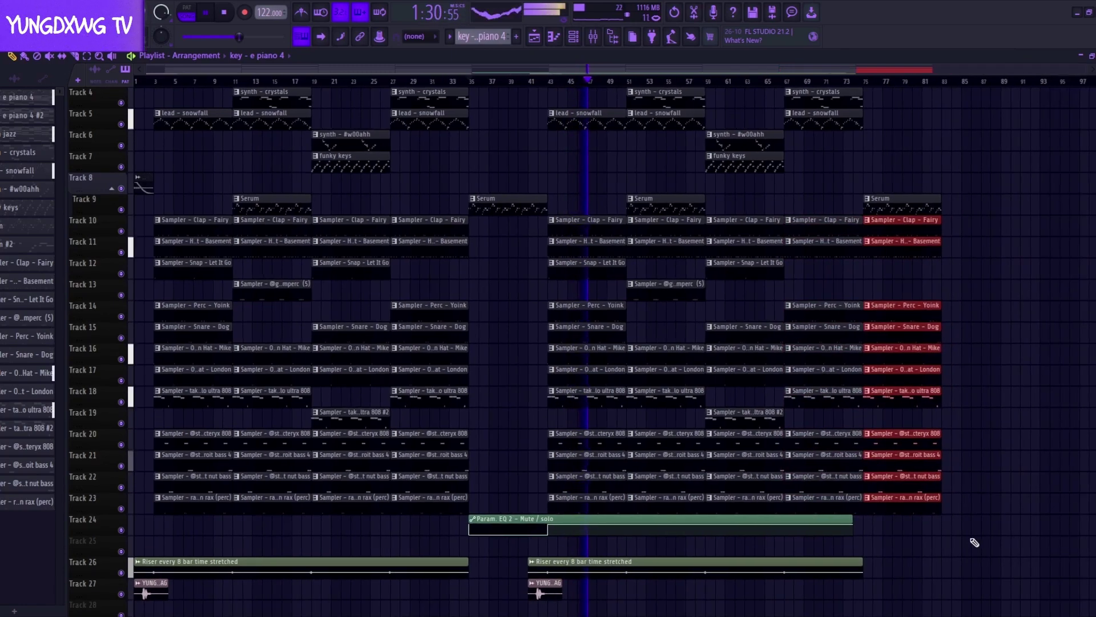
scroll(993, 526, up, 2)
scroll(995, 522, up, 1)
scroll(1010, 328, down, 2)
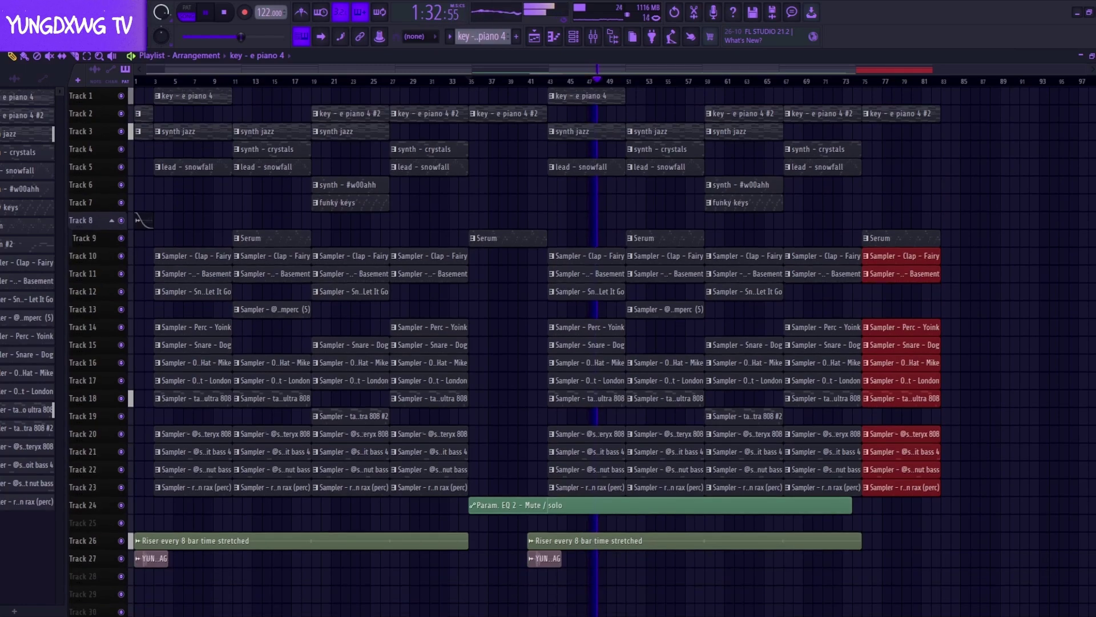
scroll(1010, 327, up, 3)
click(593, 36)
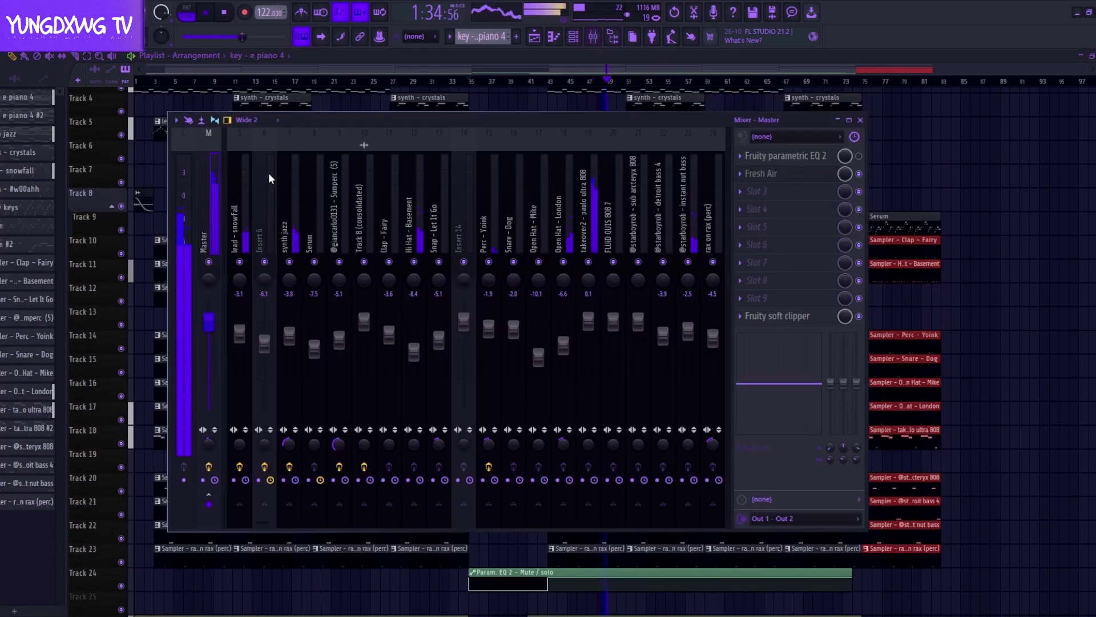
right_click(209, 321)
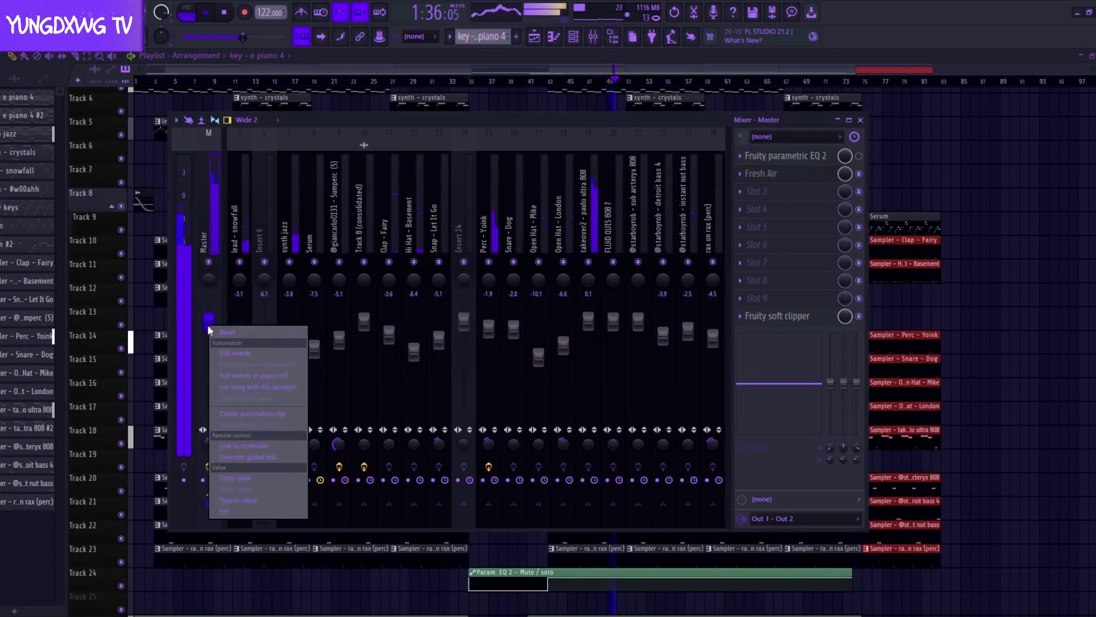
click(248, 411)
click(860, 119)
scroll(982, 440, down, 9)
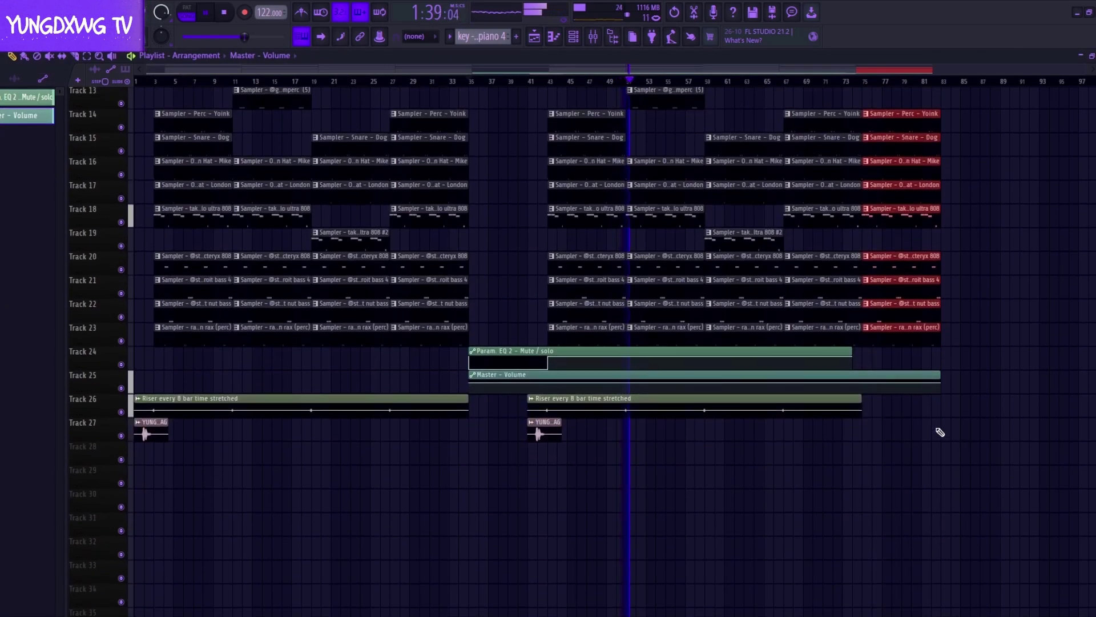
Add a point at bar 75 on the Master - Volume automation and lower the end point to form a fade-out.
right_click(940, 384)
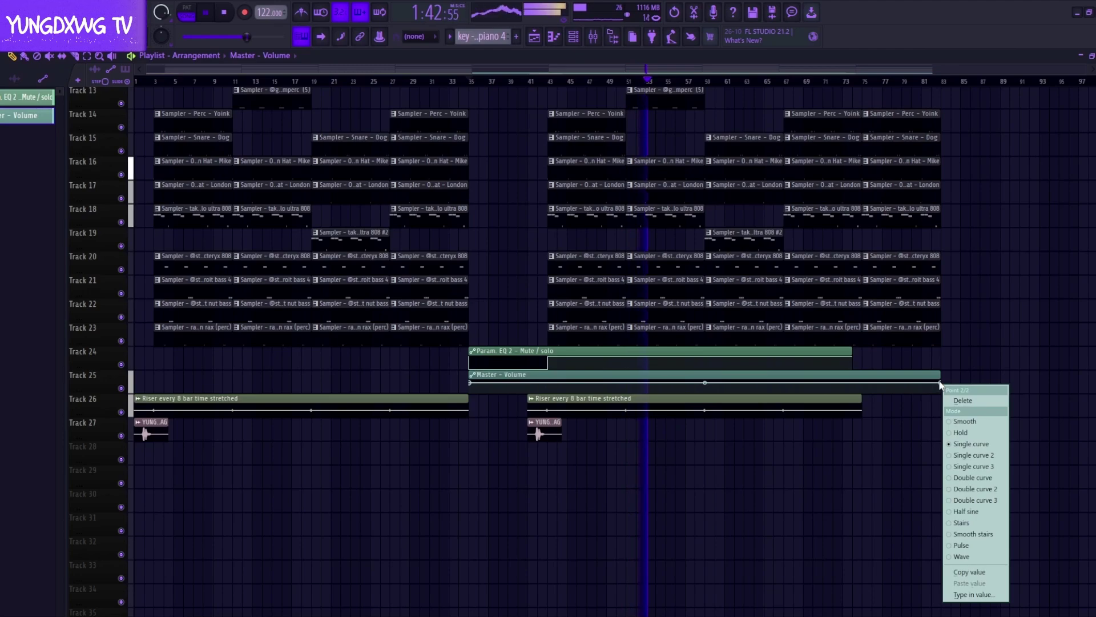
click(942, 384)
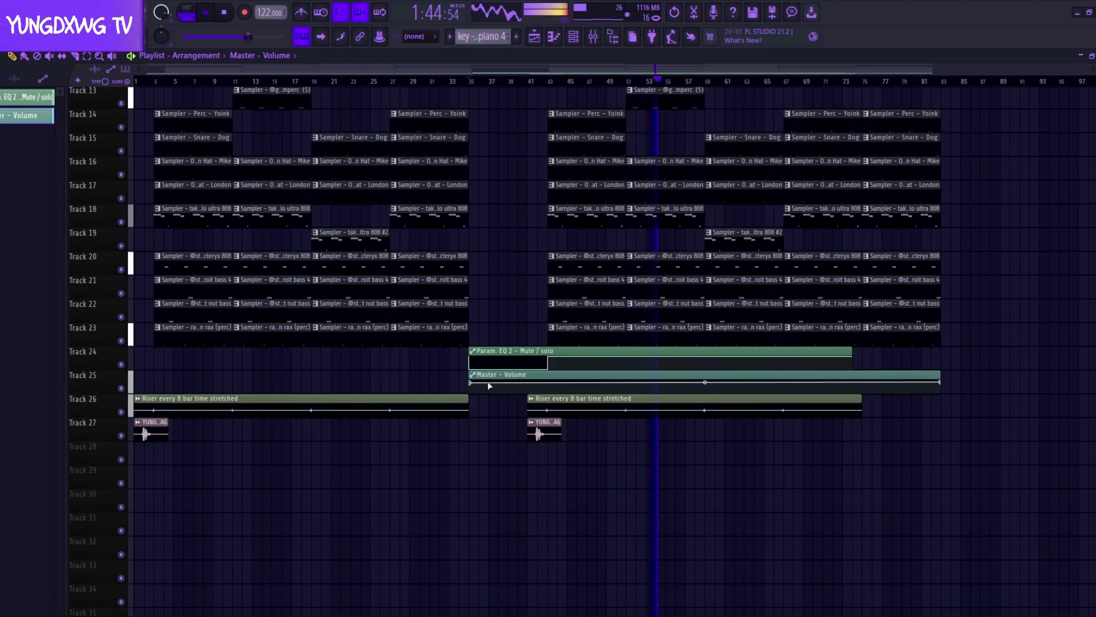
right_click(862, 382)
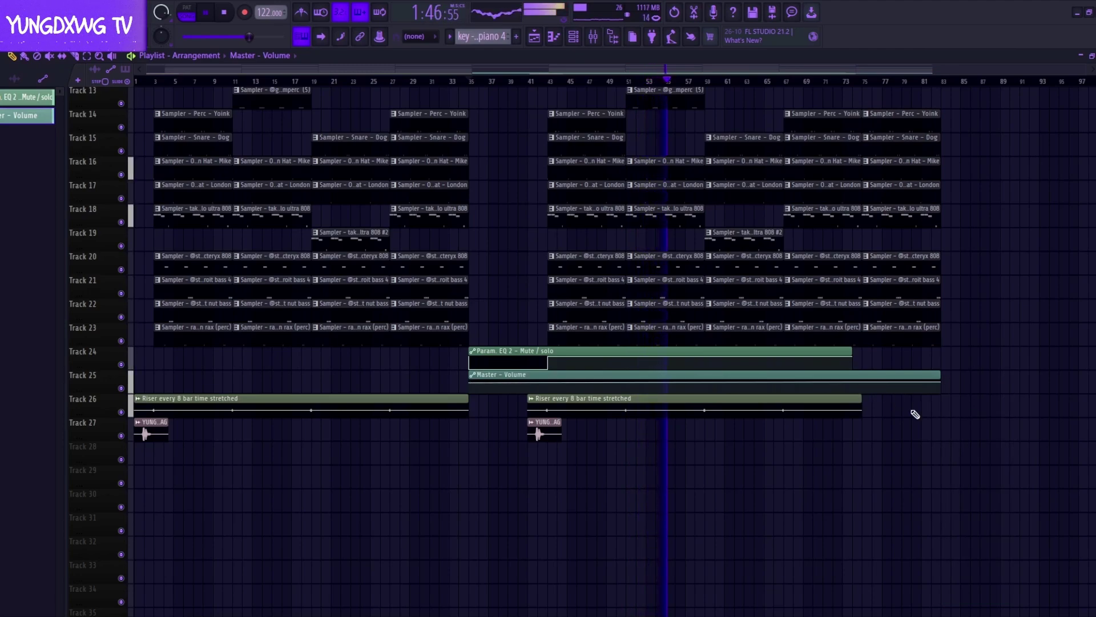
drag(942, 383, 941, 392)
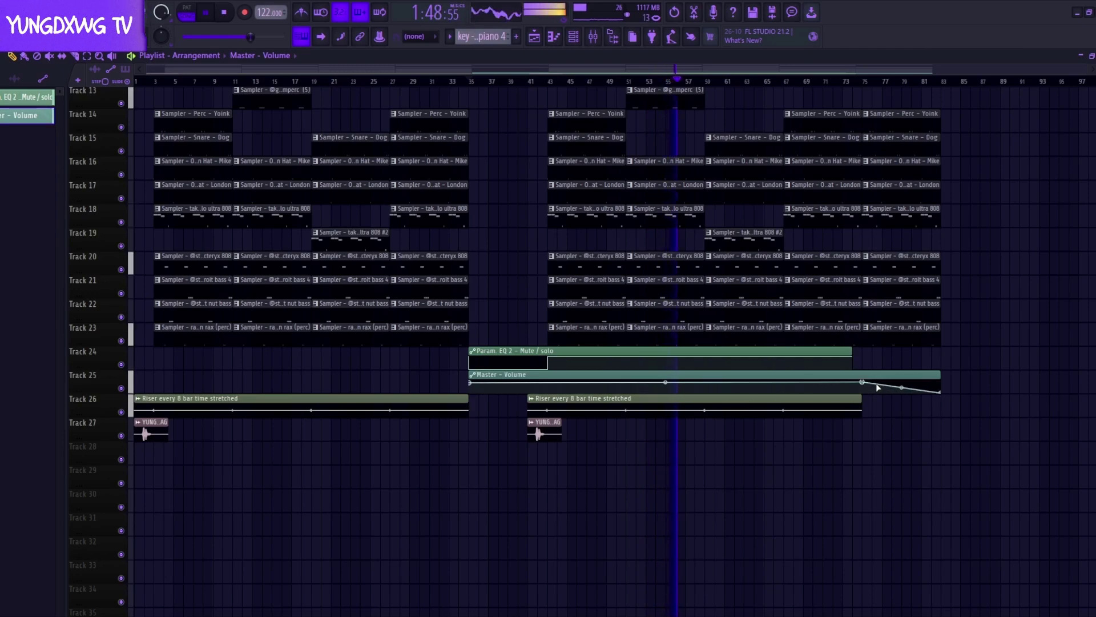
Paste the automation's starting value of 80% onto the bar 75 point and bend the fade-out into a smooth curve.
right_click(473, 382)
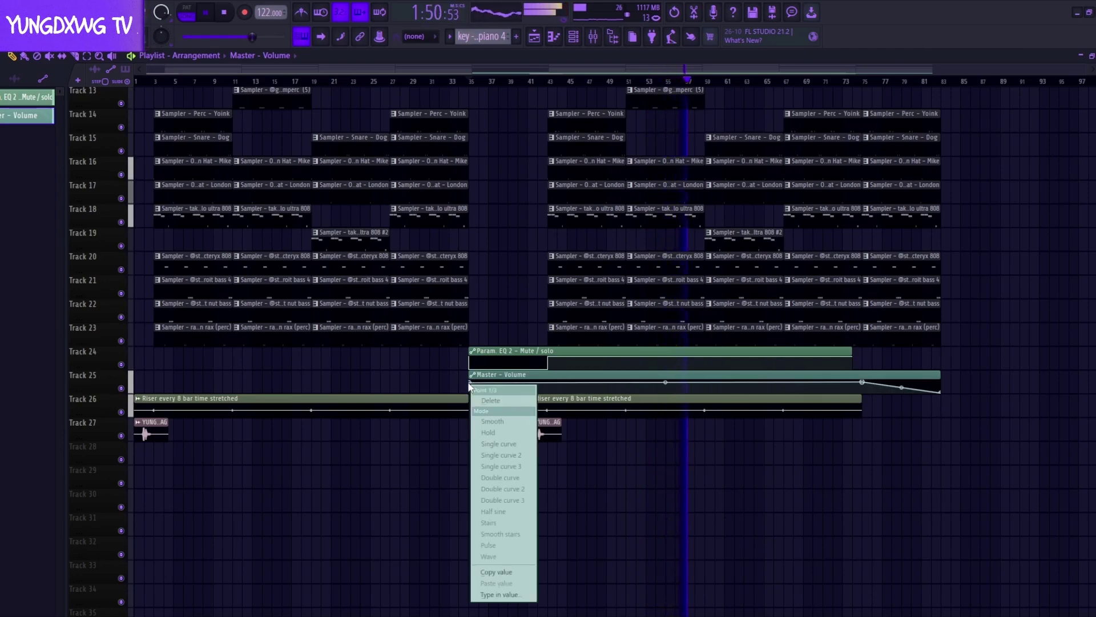
click(500, 570)
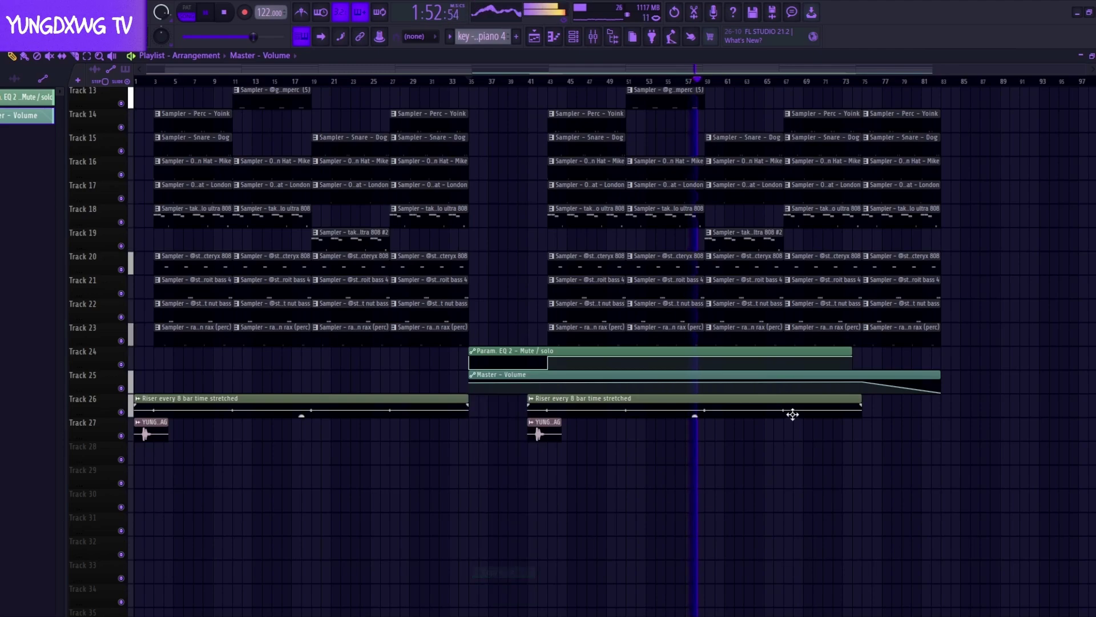
right_click(869, 382)
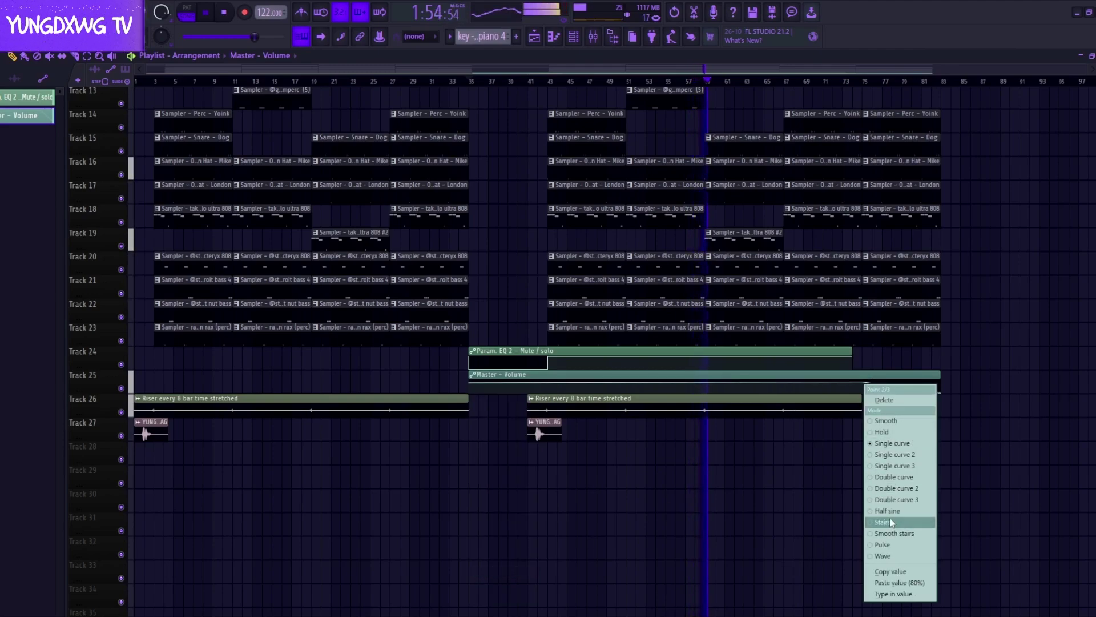
click(901, 583)
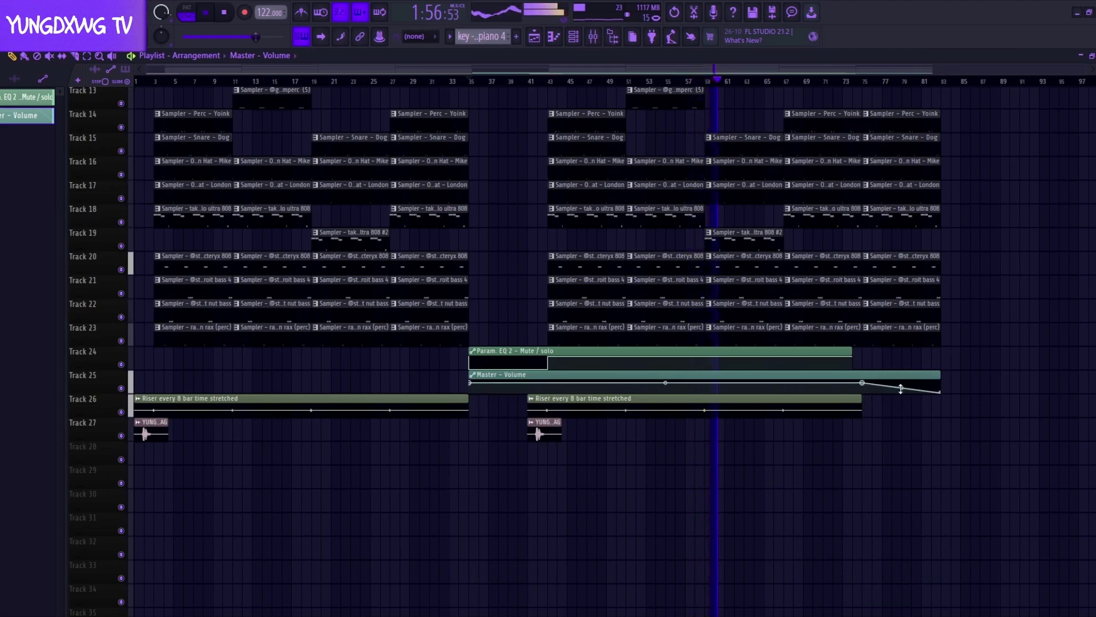
drag(900, 389, 902, 389)
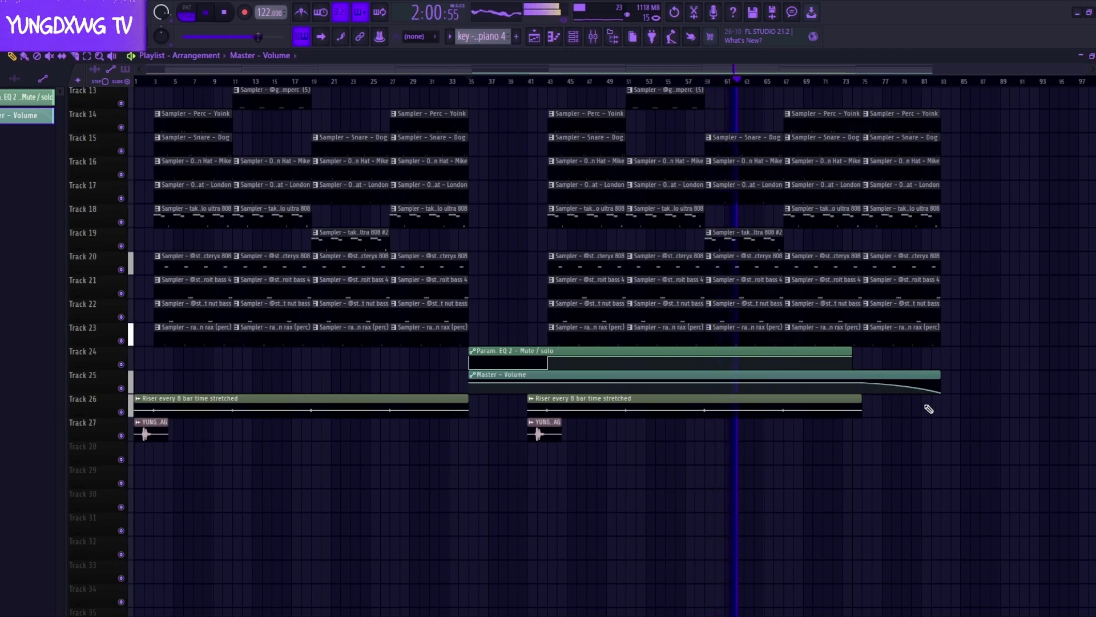
Review the full arrangement during playback, including the added final section and the master volume fade.
scroll(996, 448, up, 5)
scroll(1031, 445, down, 1)
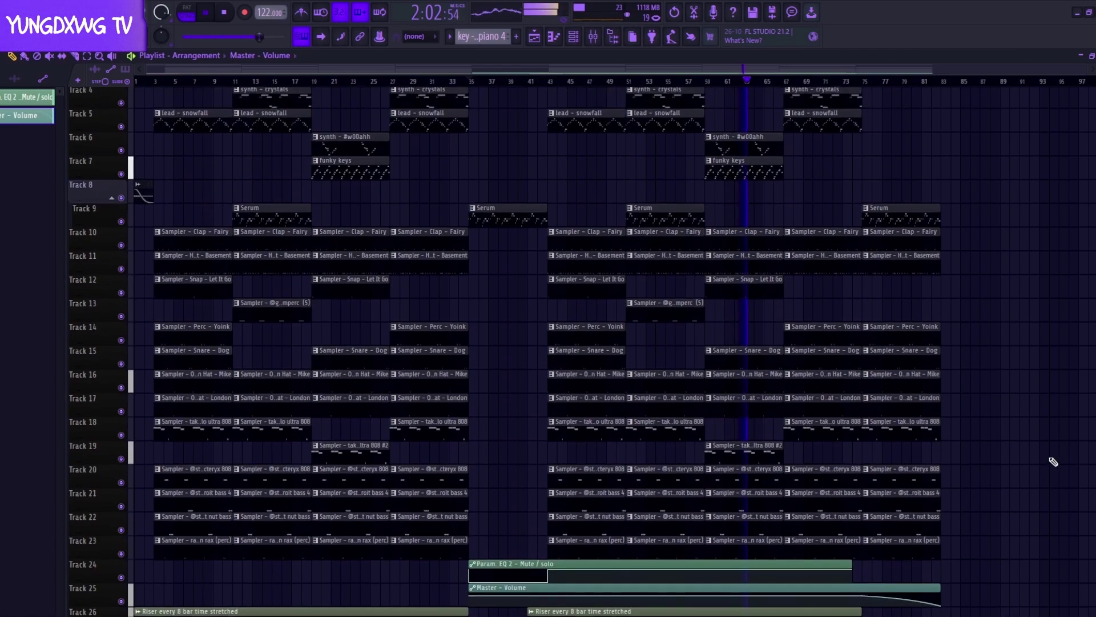
scroll(1024, 439, down, 1)
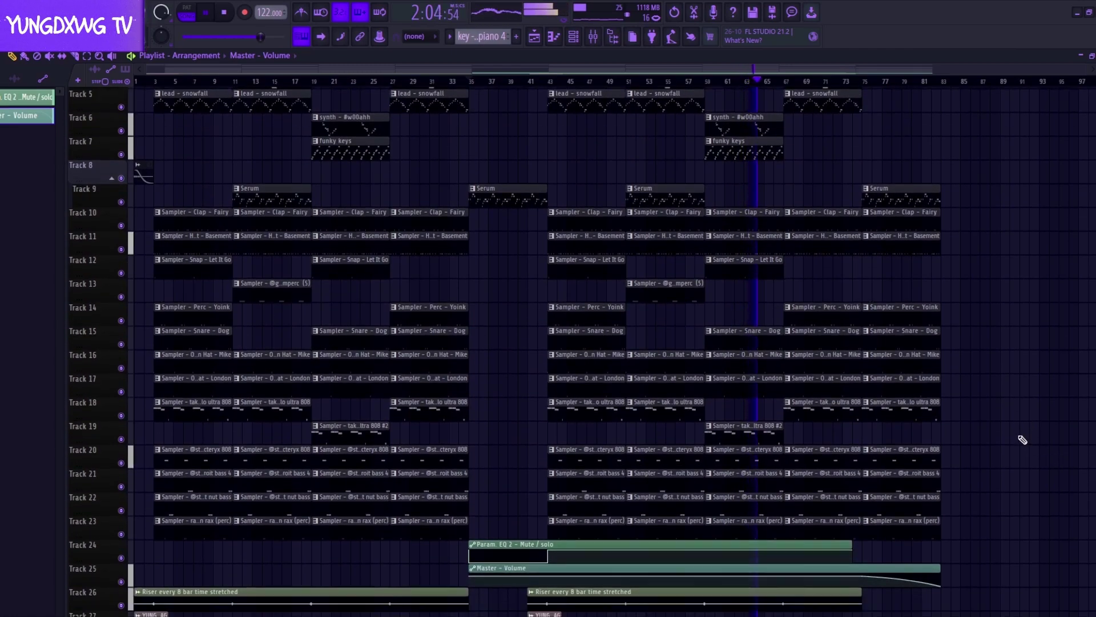
scroll(1032, 438, up, 4)
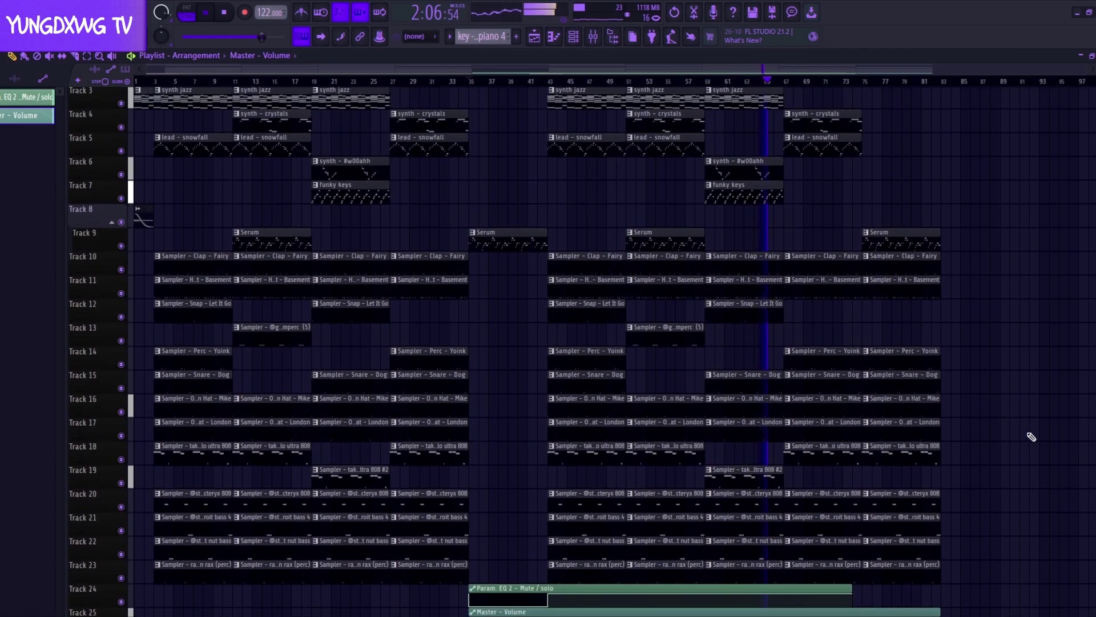
drag(1094, 86, 1094, 80)
scroll(1012, 289, up, 2)
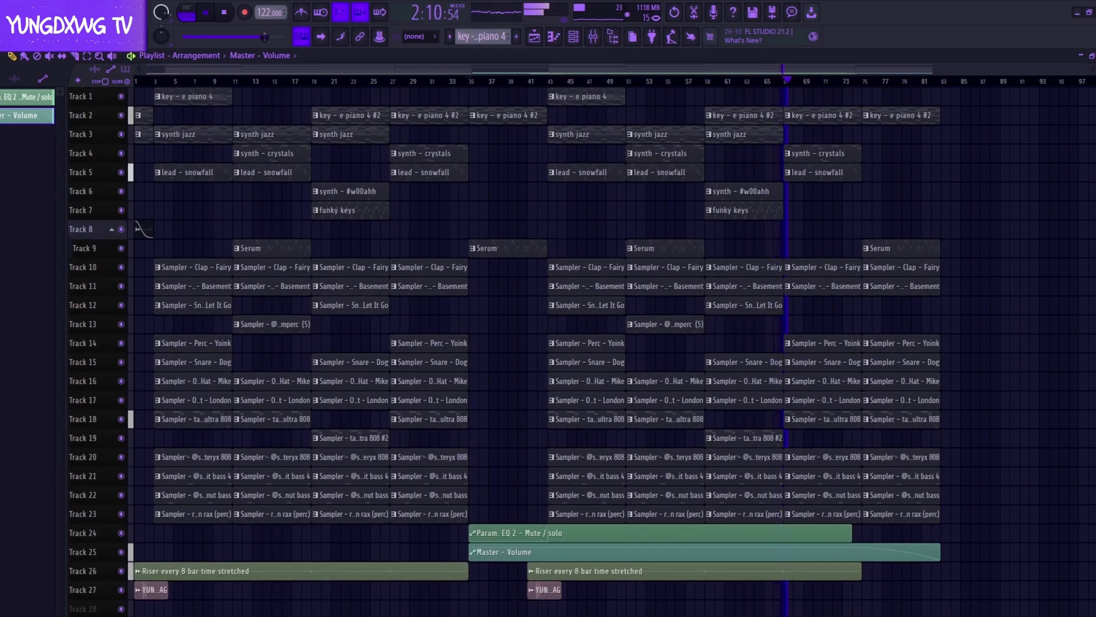
scroll(611, 349, up, 1)
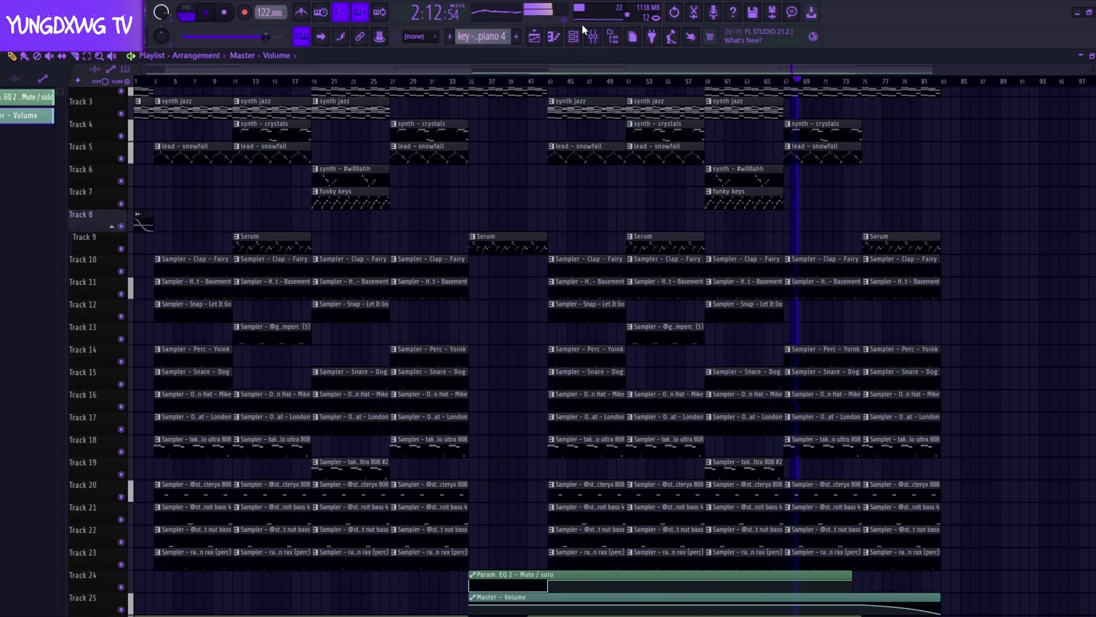
click(574, 37)
click(236, 97)
click(233, 103)
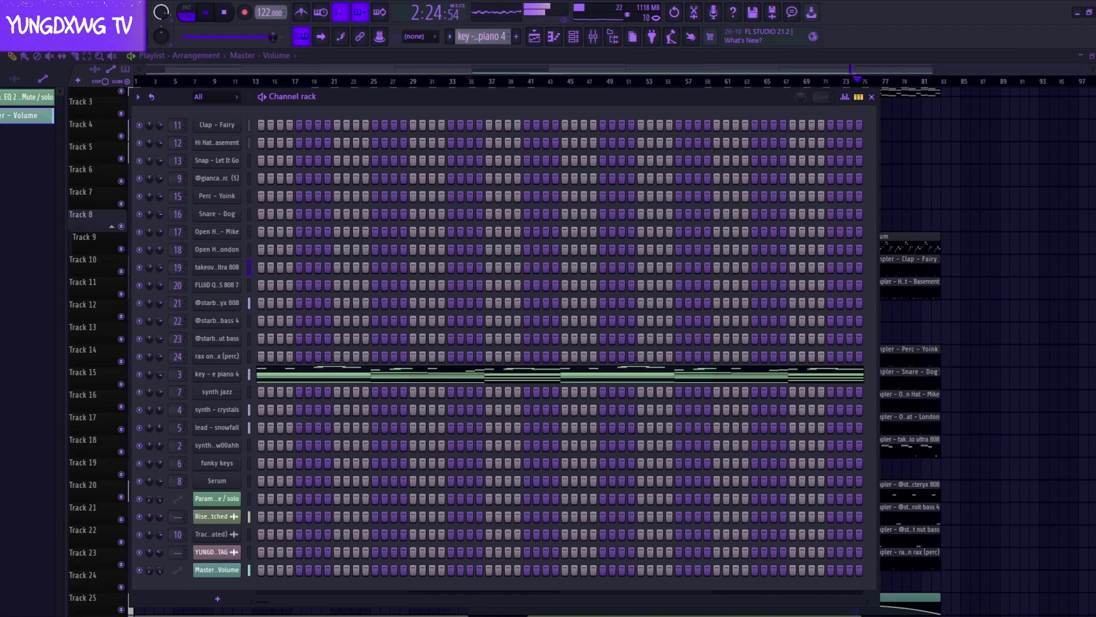
key(space)
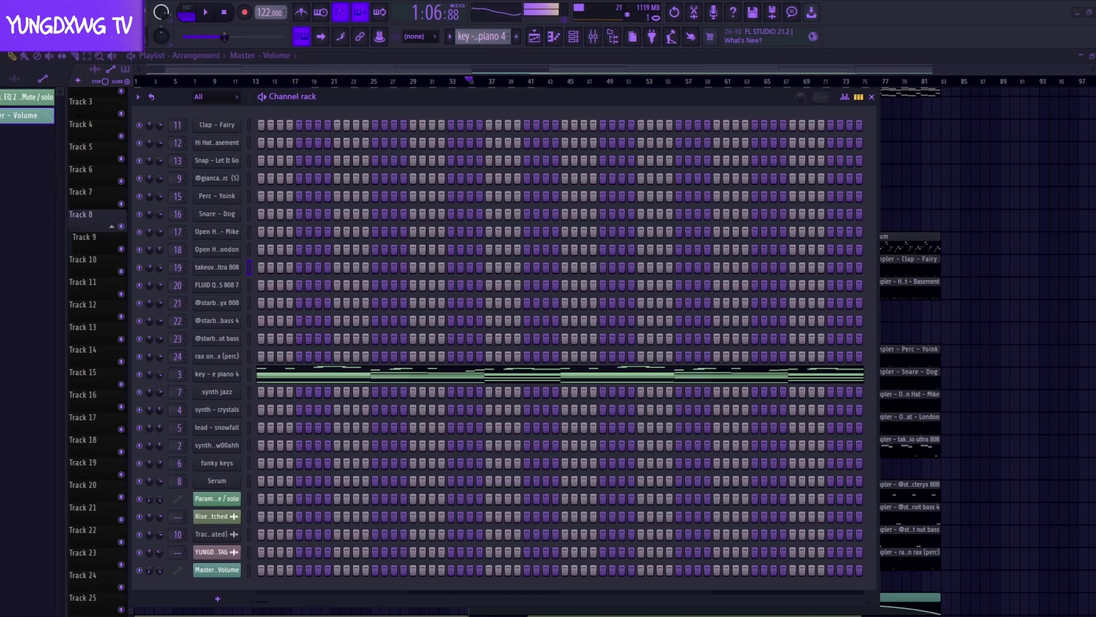
drag(0, 266, 239, 267)
key(space)
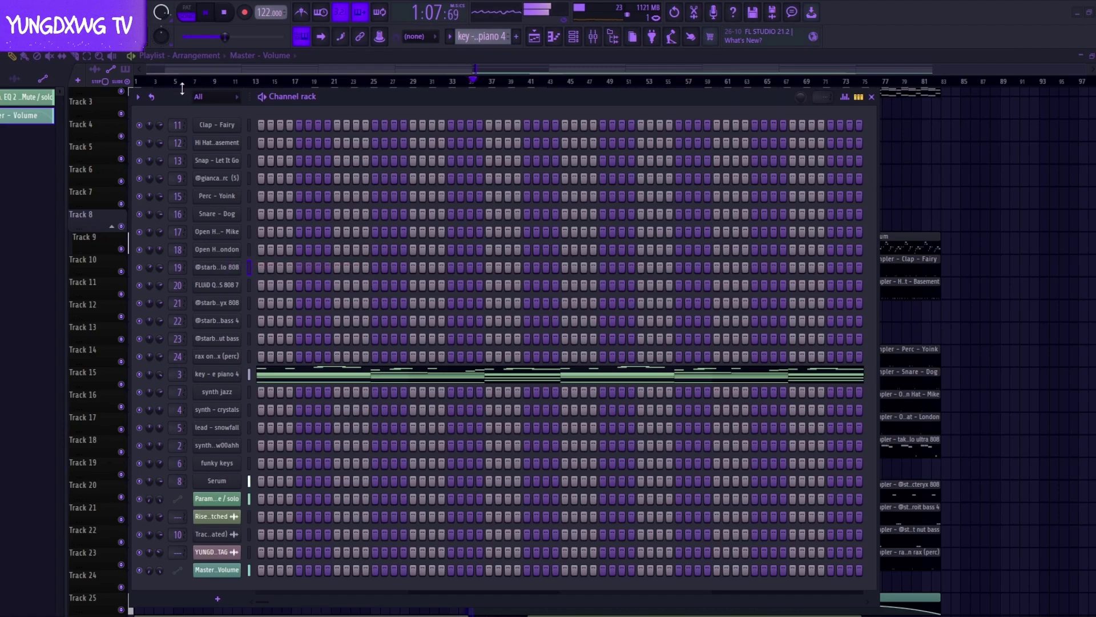
Play the arrangement from bar 1, select the 808's mixer track 19 and adjust its panning in the channel rack.
click(137, 81)
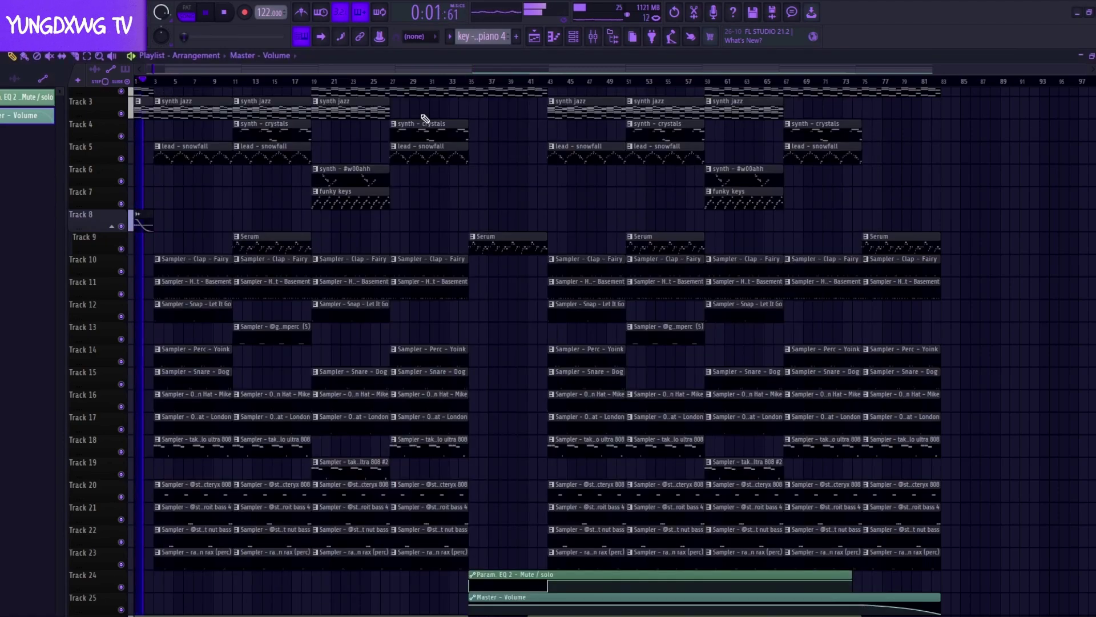
click(593, 36)
click(594, 216)
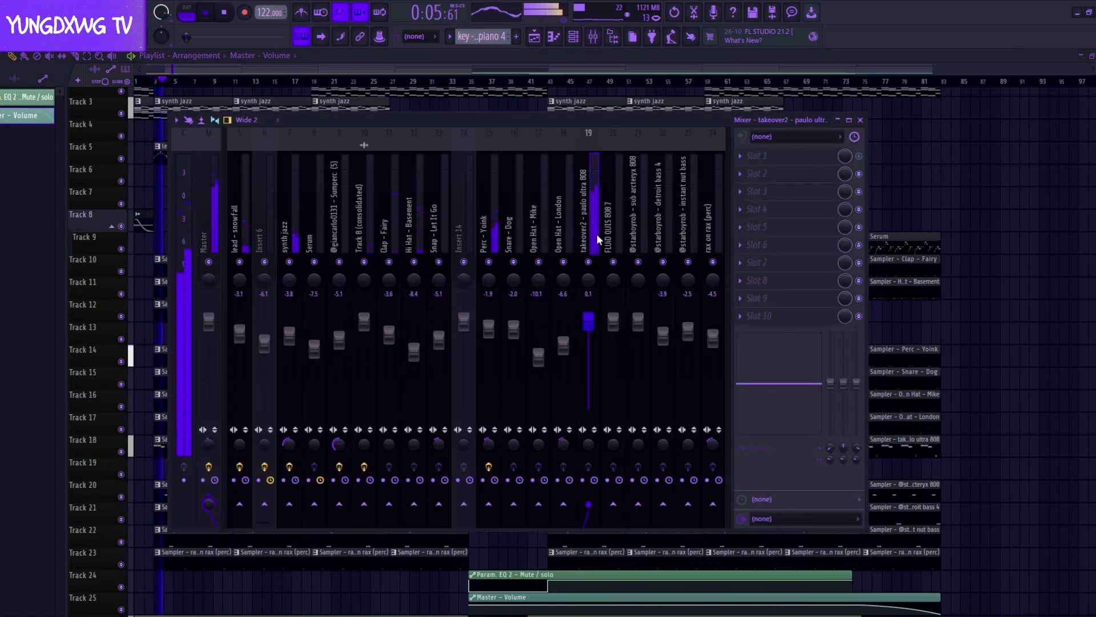
click(576, 38)
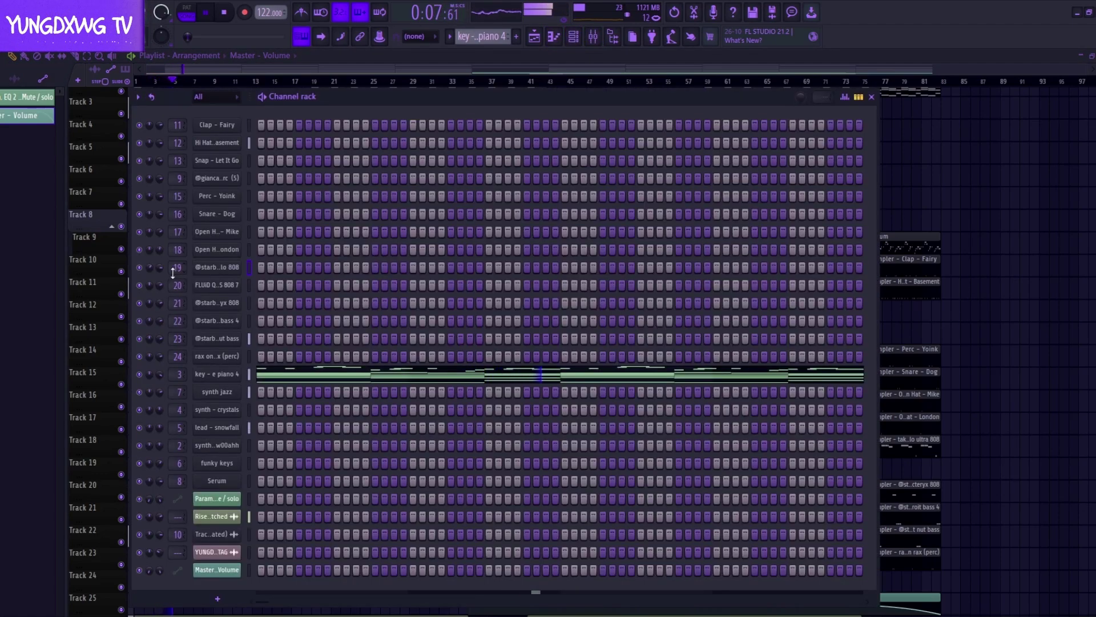
drag(150, 268, 150, 272)
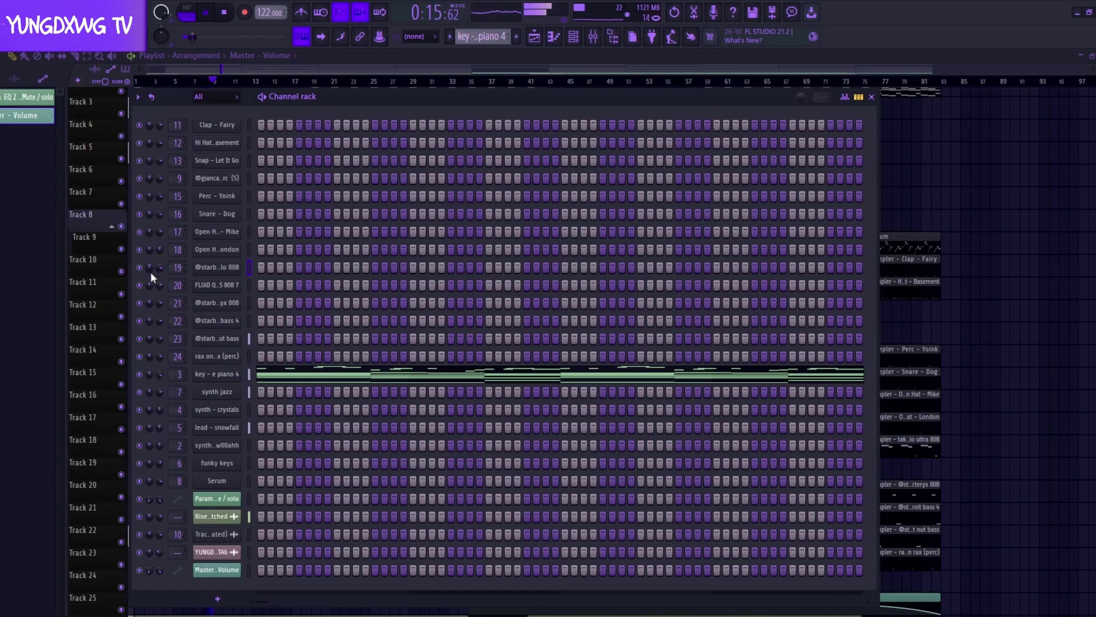
Lower the volume of the Sumperc (5) mixer track to -7.8 dB.
click(871, 97)
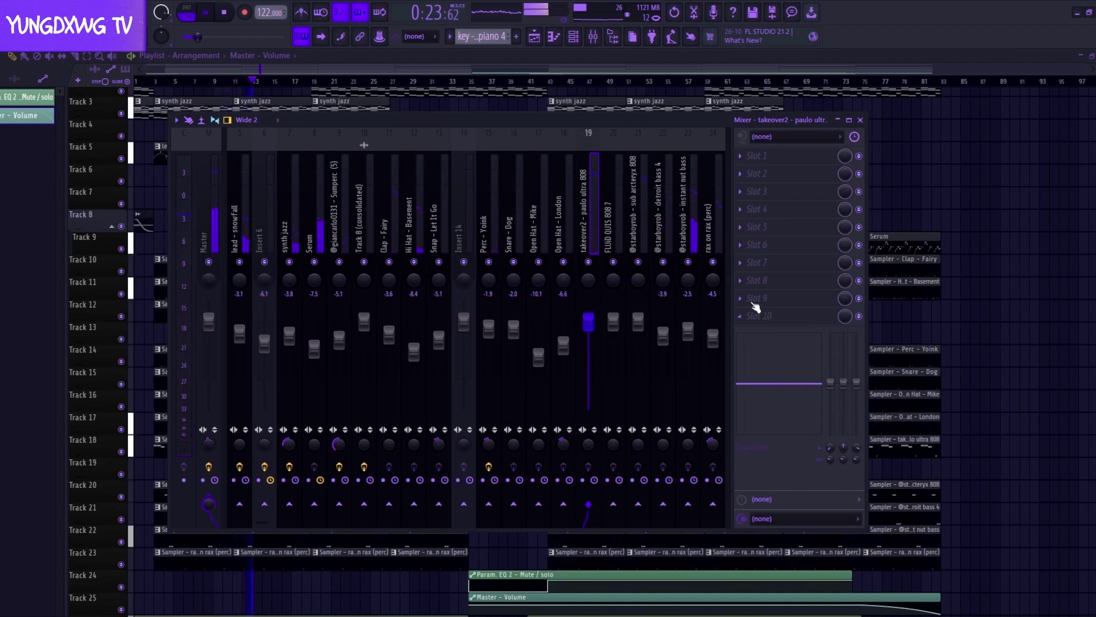
click(860, 120)
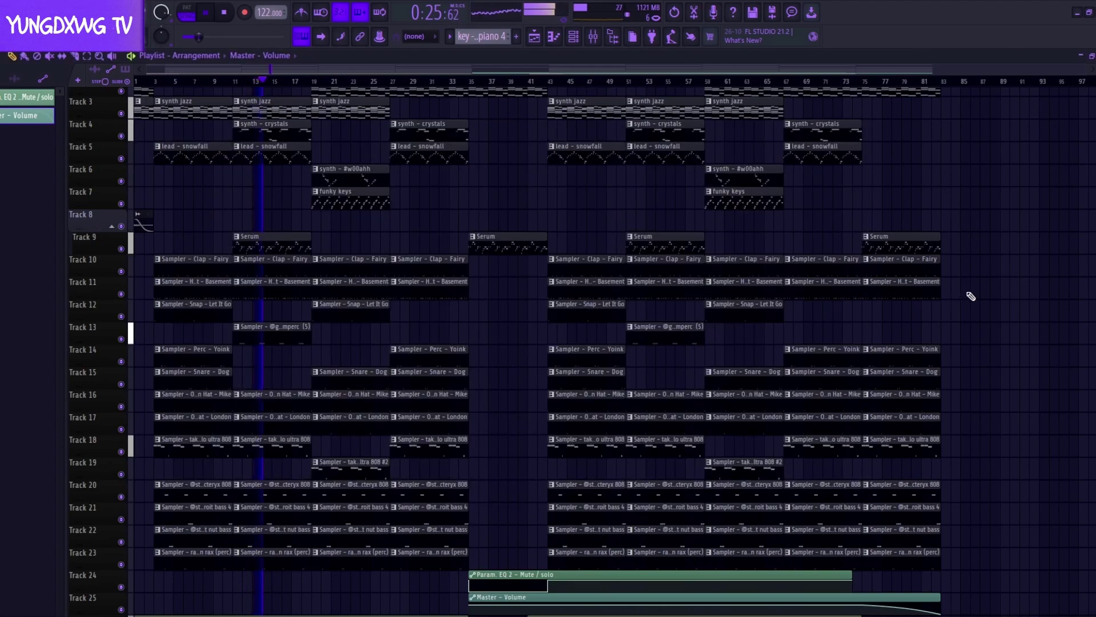
scroll(970, 296, down, 3)
click(595, 40)
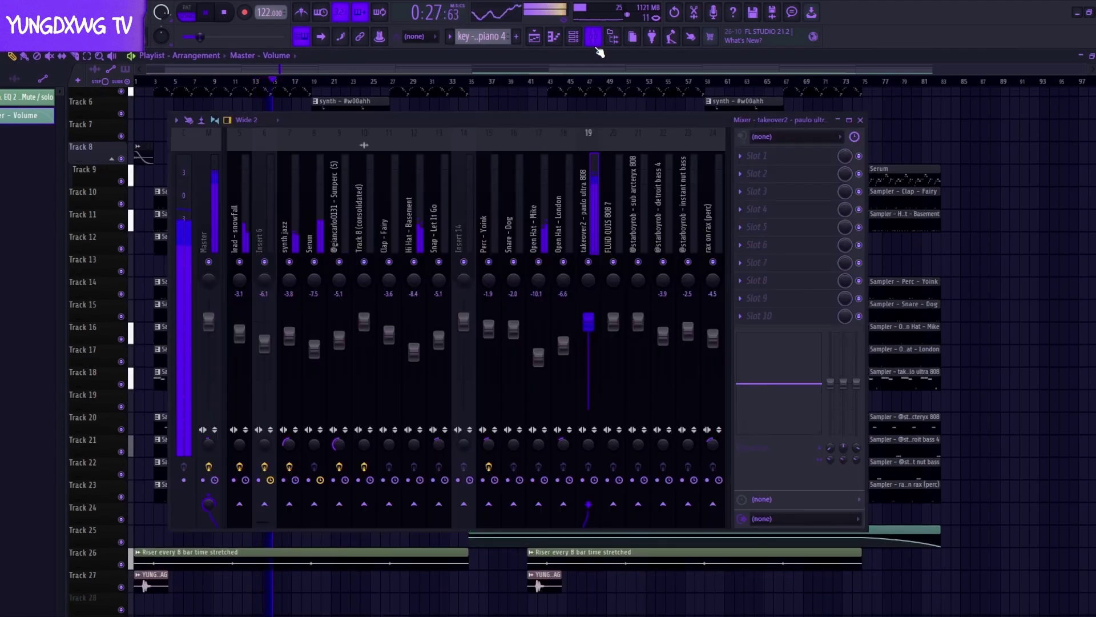
click(343, 245)
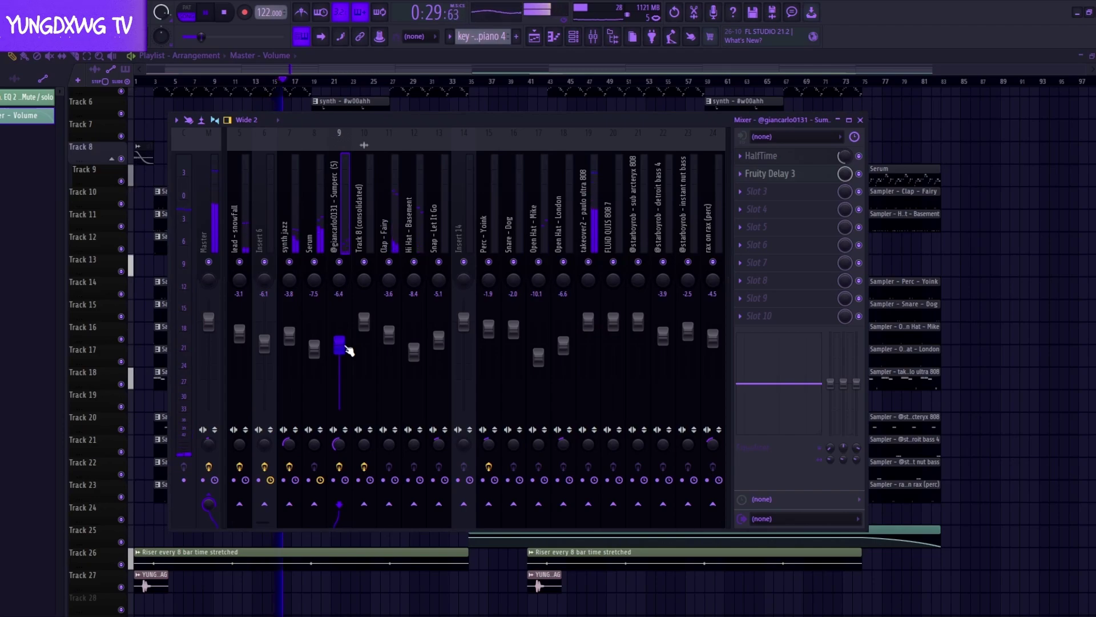
scroll(347, 348, down, 2)
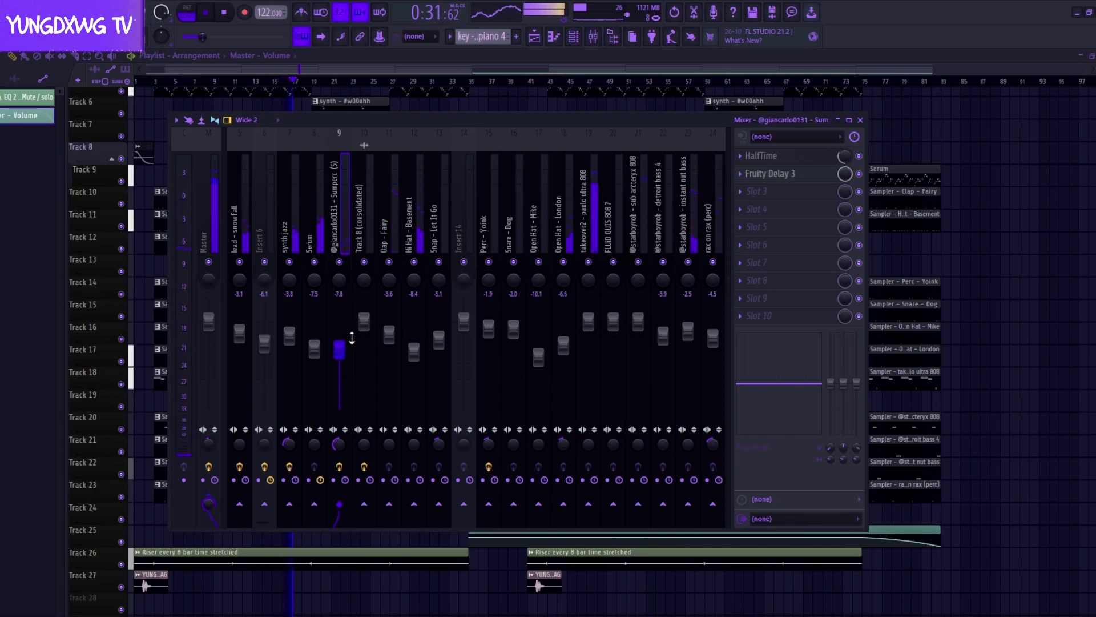
click(861, 120)
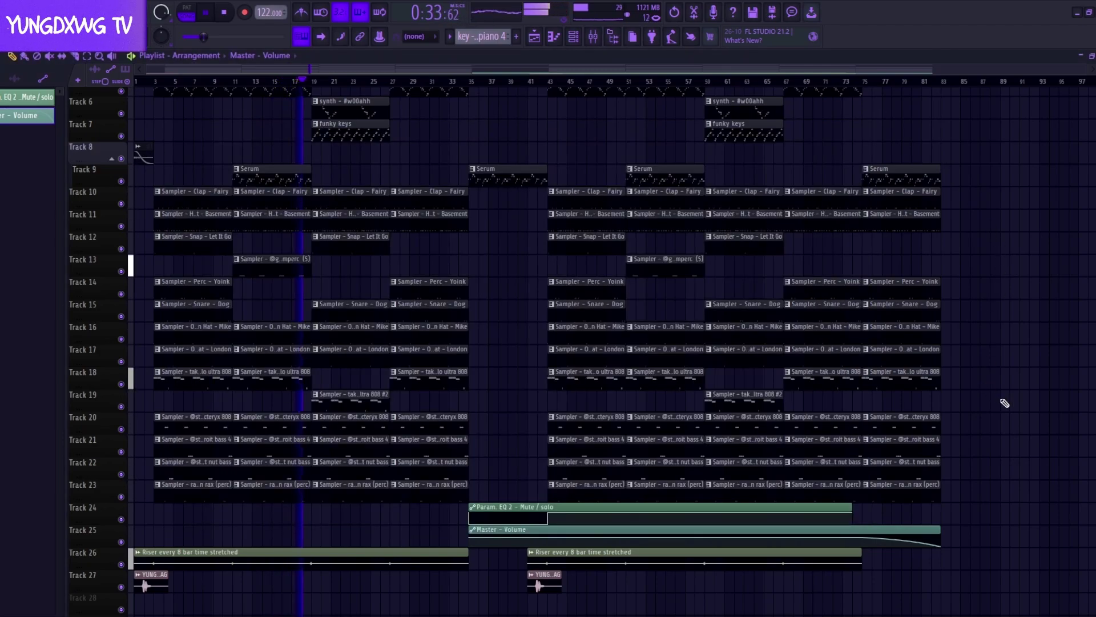
Review the playlist's tracks from top to bottom during playback to check how the clips are laid out.
scroll(1004, 403, up, 5)
scroll(989, 412, down, 3)
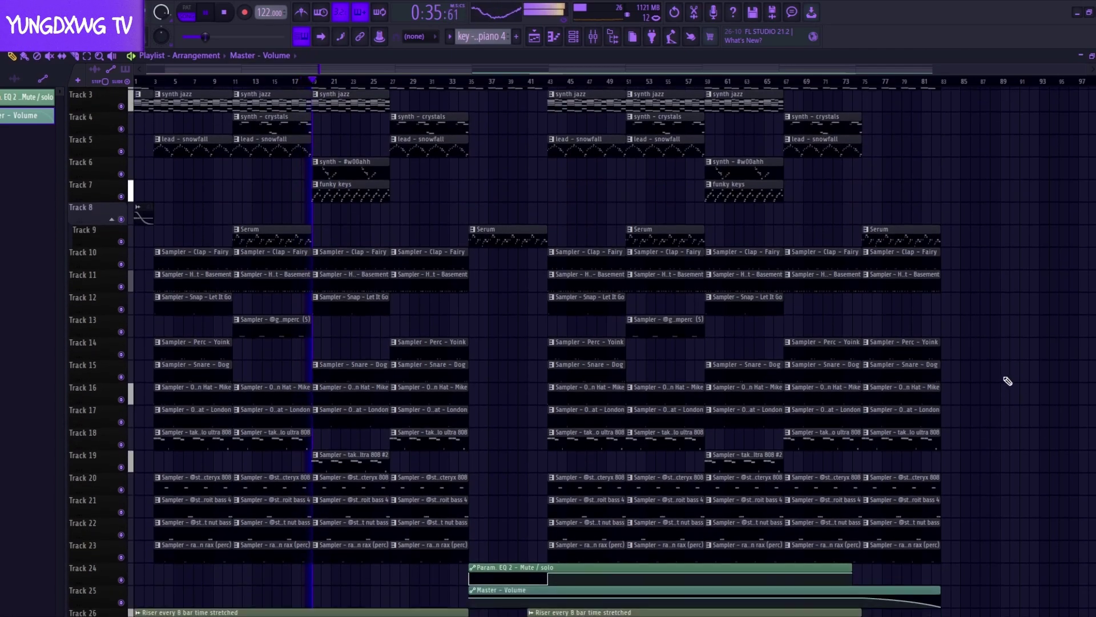
scroll(1008, 291, down, 1)
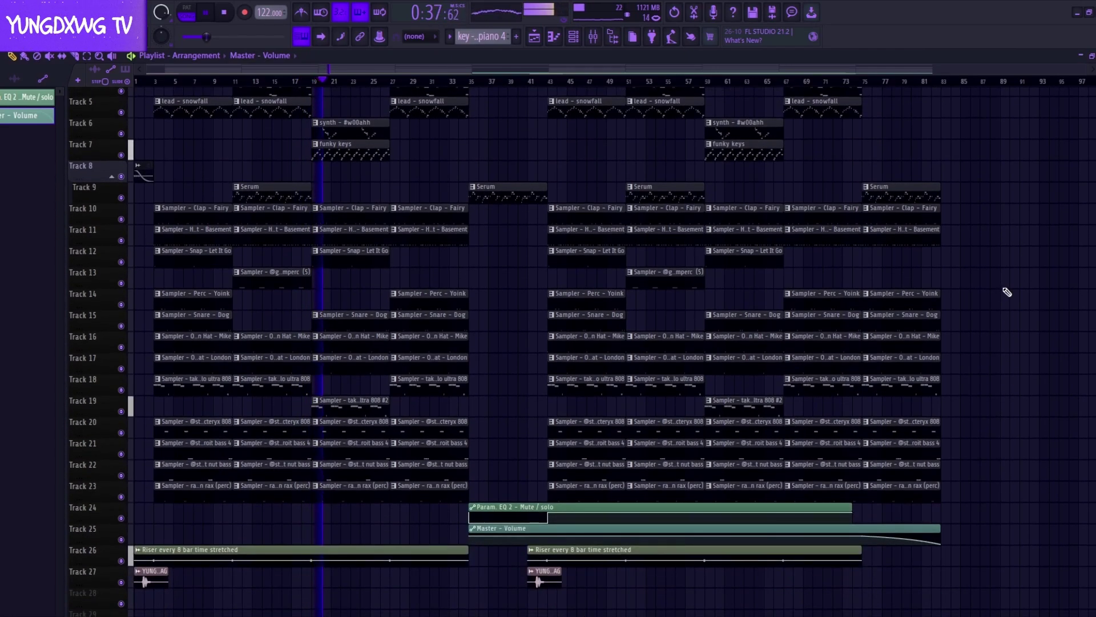
scroll(101, 330, up, 2)
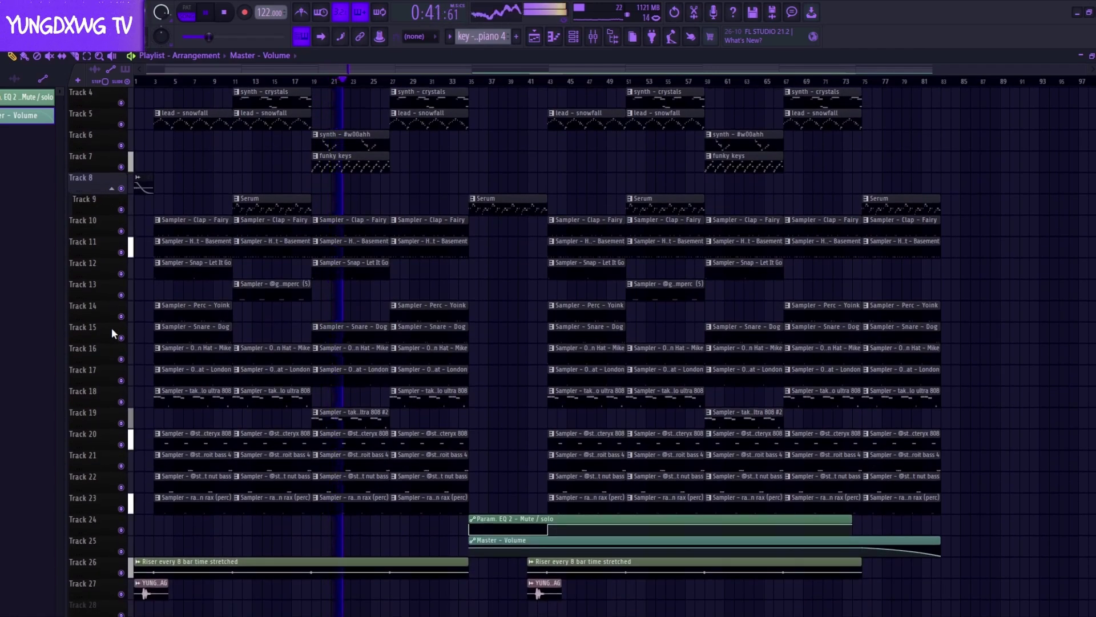
scroll(112, 327, up, 1)
scroll(111, 327, down, 2)
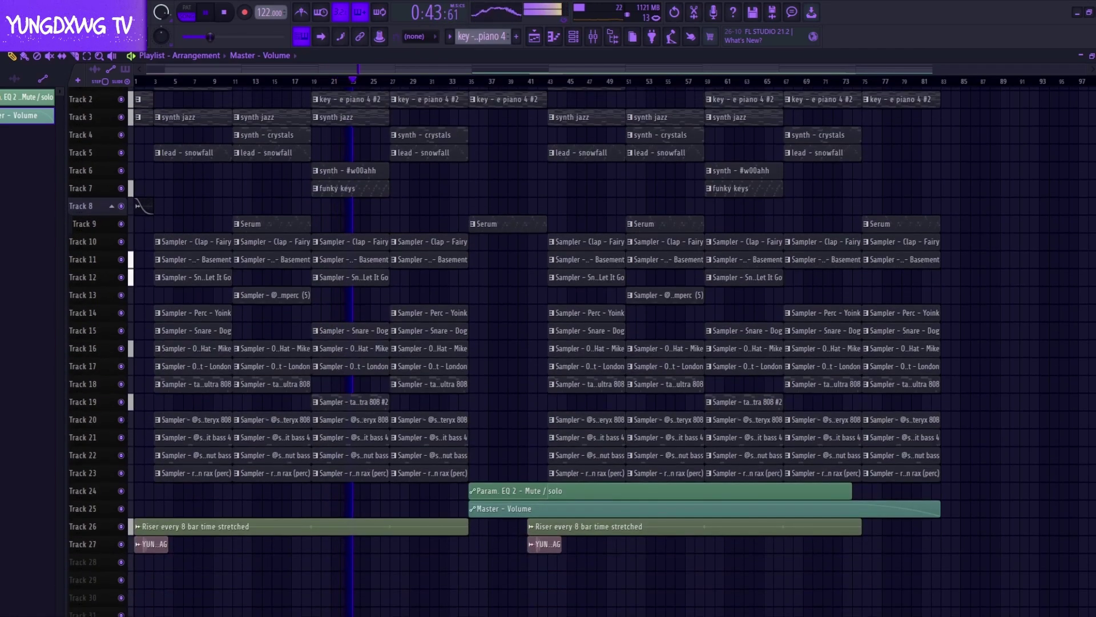
scroll(1090, 239, up, 3)
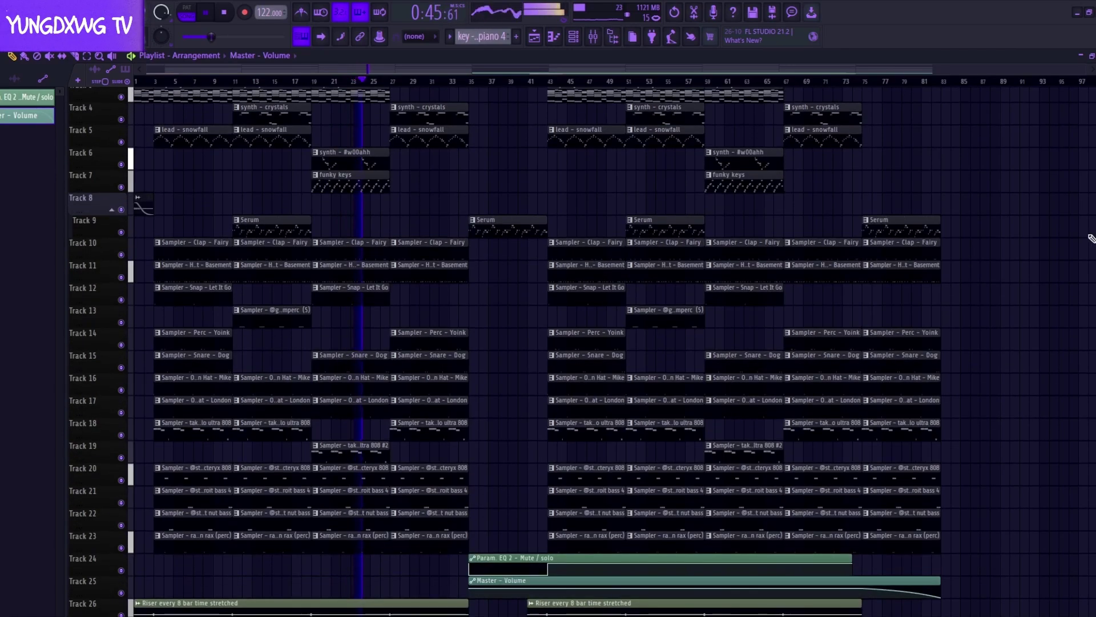
scroll(1090, 238, down, 4)
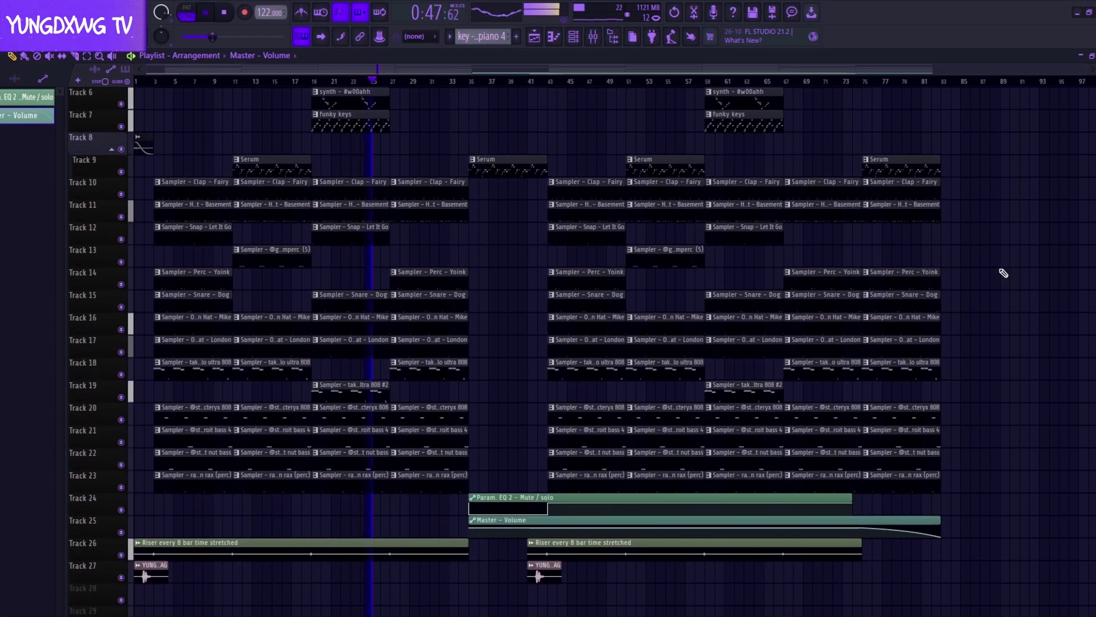
Move all clips from the Serum row down to the producer tag up one track, placing Serum on Track 8.
drag(992, 581, 128, 107)
scroll(724, 490, up, 1)
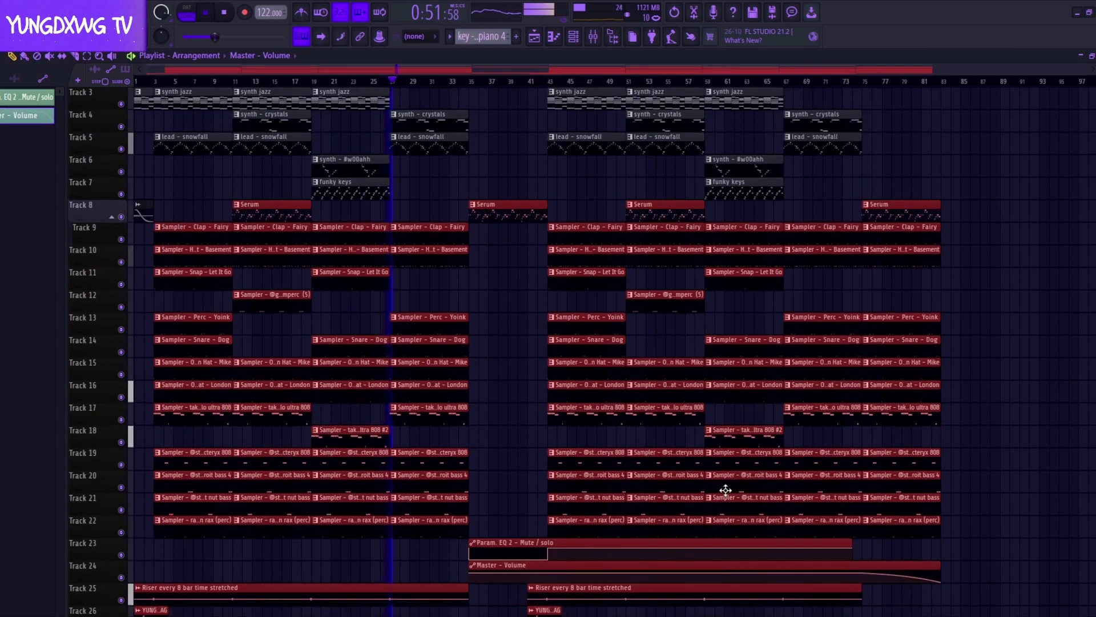
scroll(725, 490, up, 1)
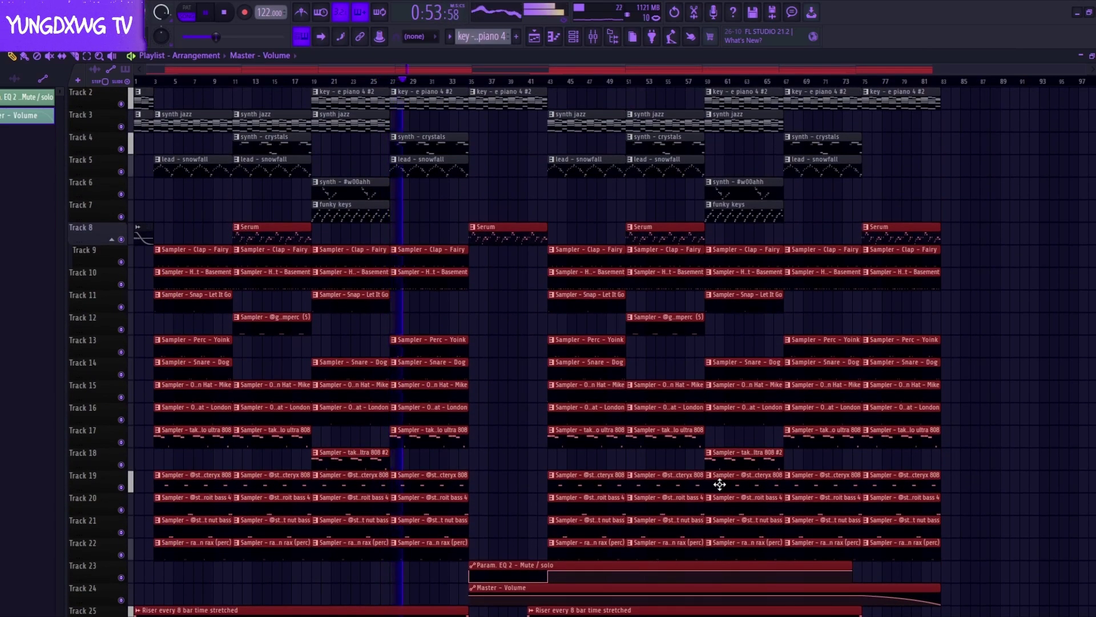
Move the Param. EQ 2 mute and Master Volume automation clips down five tracks to Tracks 28 and 29.
scroll(720, 484, down, 3)
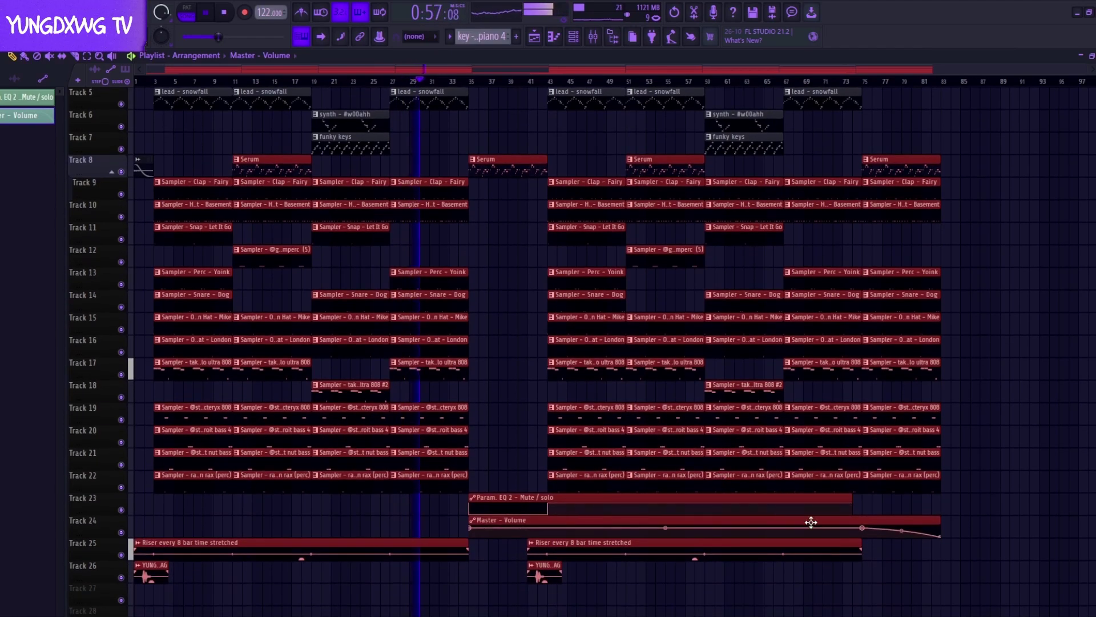
ctrl+drag(852, 526, 663, 506)
key(shift+Down)
key(shift+Down)
key(shift+Down)
key(shift+Down)
key(shift+Down)
scroll(663, 507, down, 2)
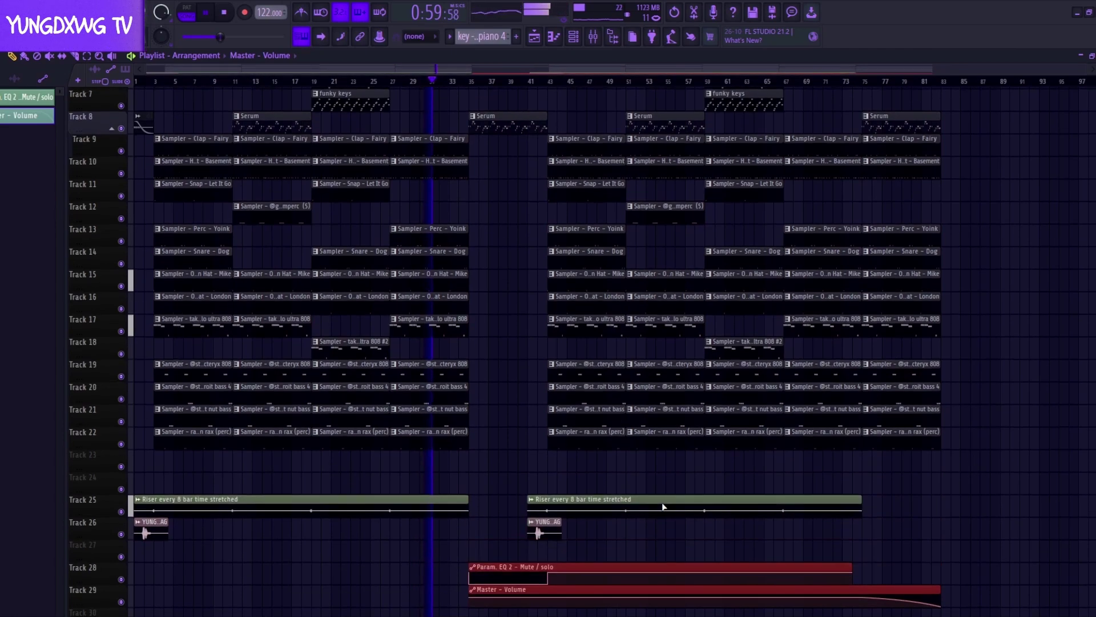
Close the empty rows by moving the riser and tag clips to Tracks 23 and 24 and the automation clips to Tracks 25 and 26.
scroll(663, 507, down, 3)
ctrl+drag(961, 610, 423, 496)
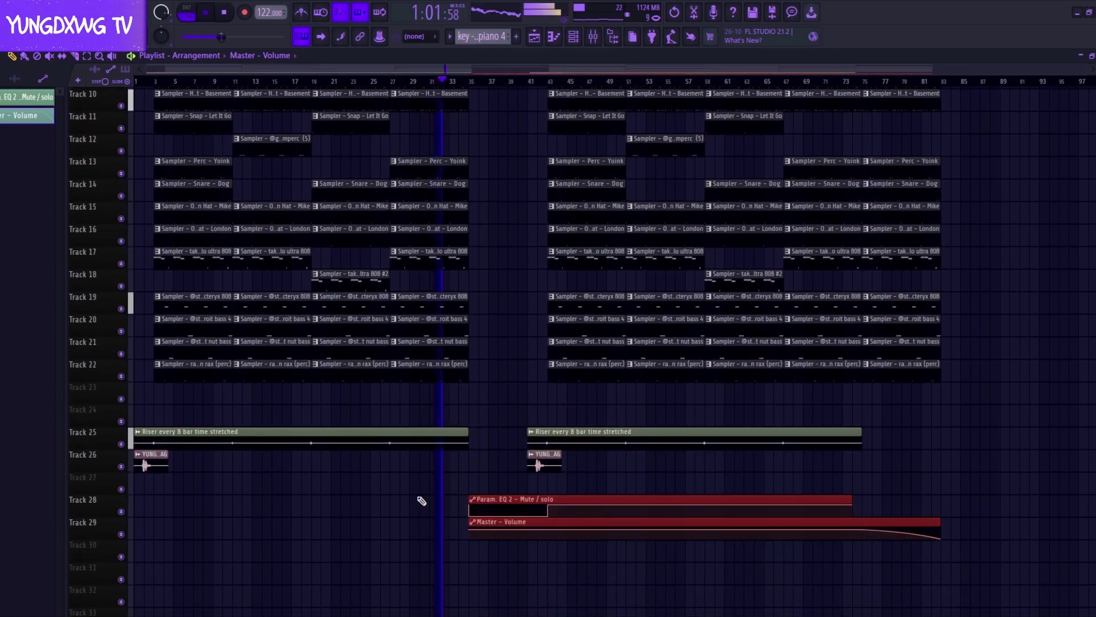
key(shift+Up)
ctrl+drag(973, 562, 133, 405)
key(shift+Up)
key(shift+Up)
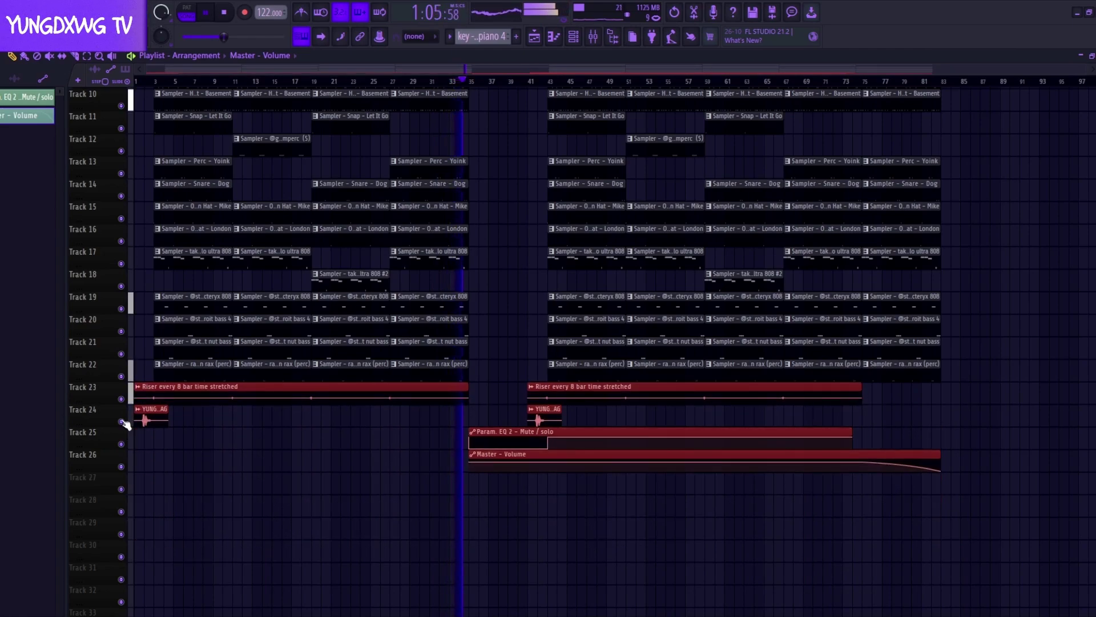
Play the breakdown from around bar 35 with the mixer showing the key - e piano 4 and Serum tracks.
scroll(496, 489, up, 4)
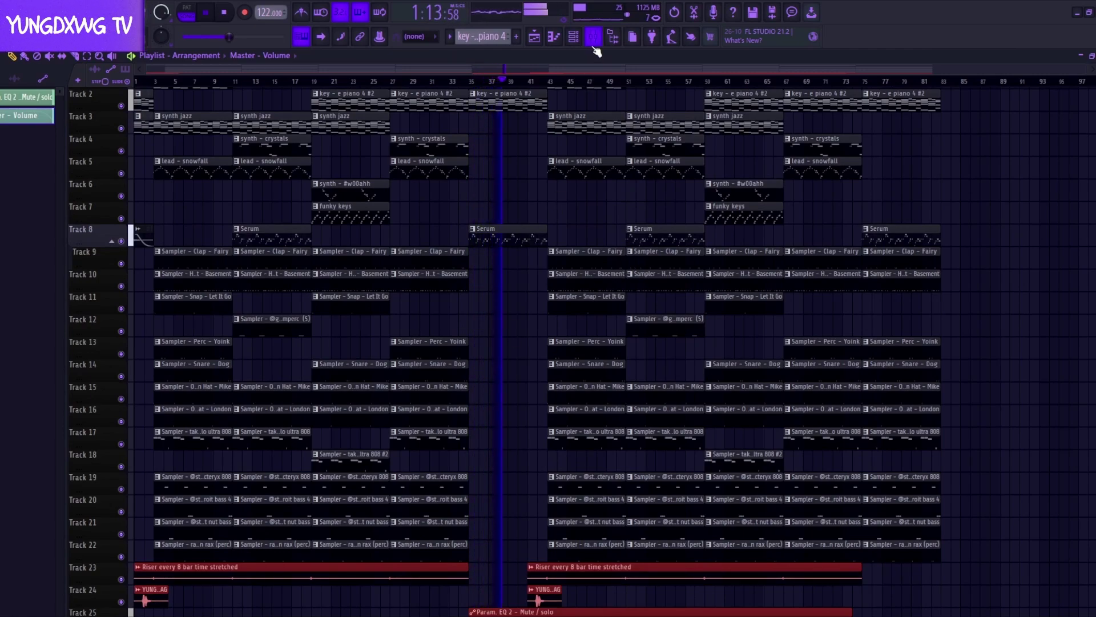
scroll(529, 172, up, 1)
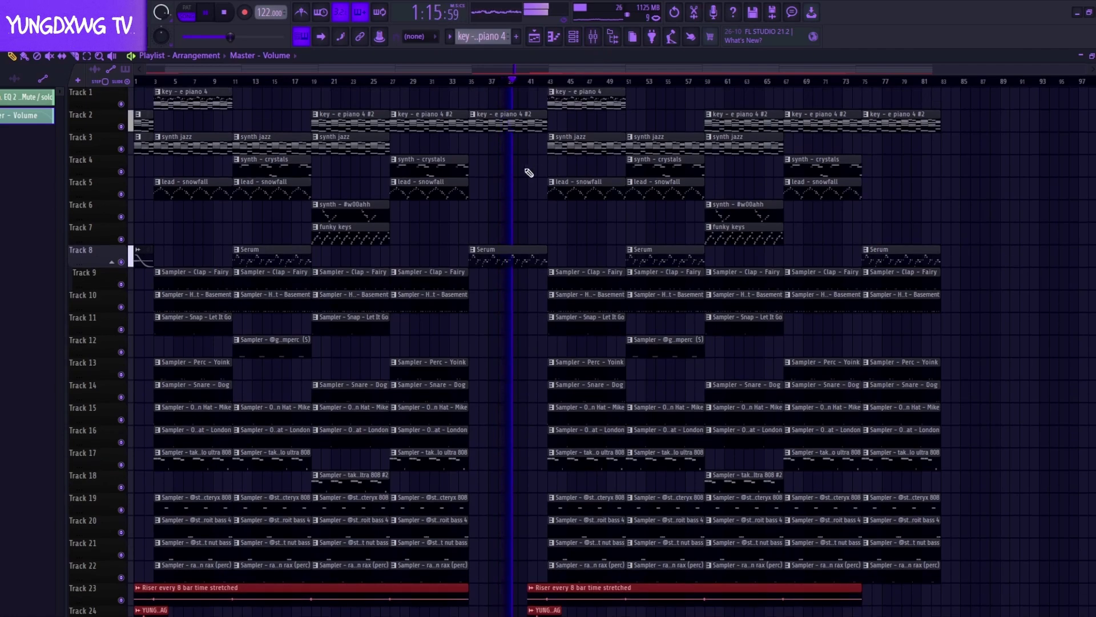
click(593, 38)
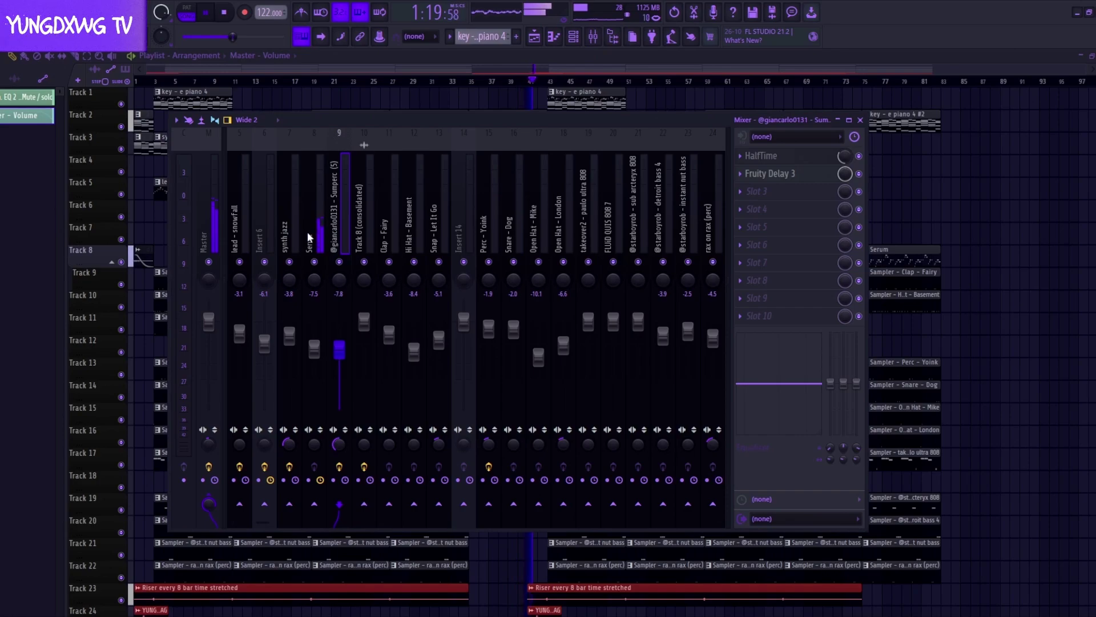
key(space)
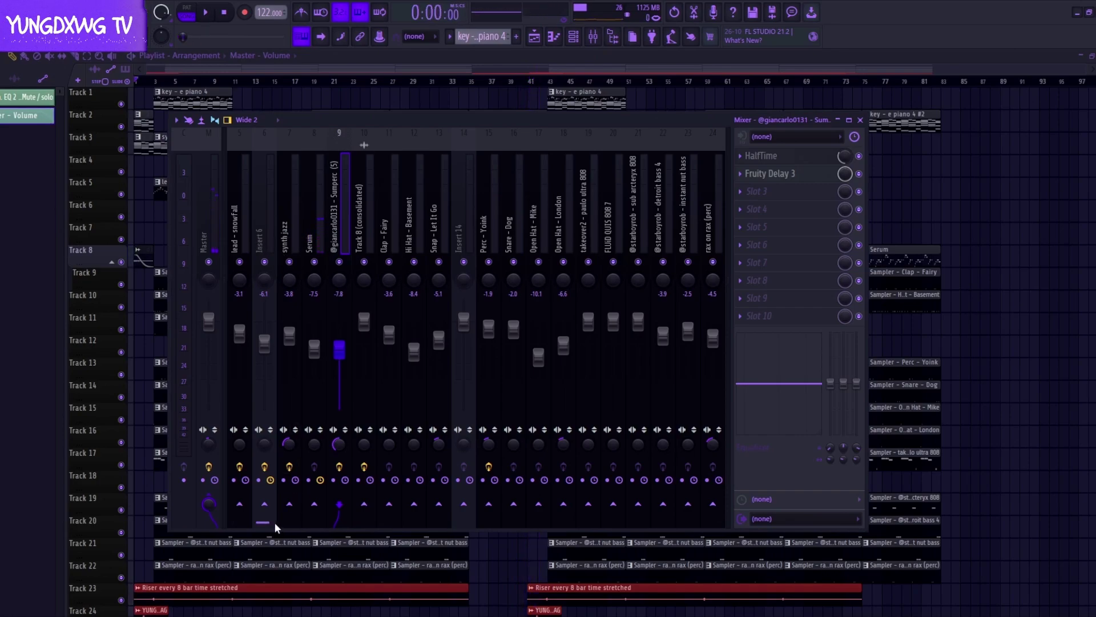
drag(269, 522, 253, 523)
key(space)
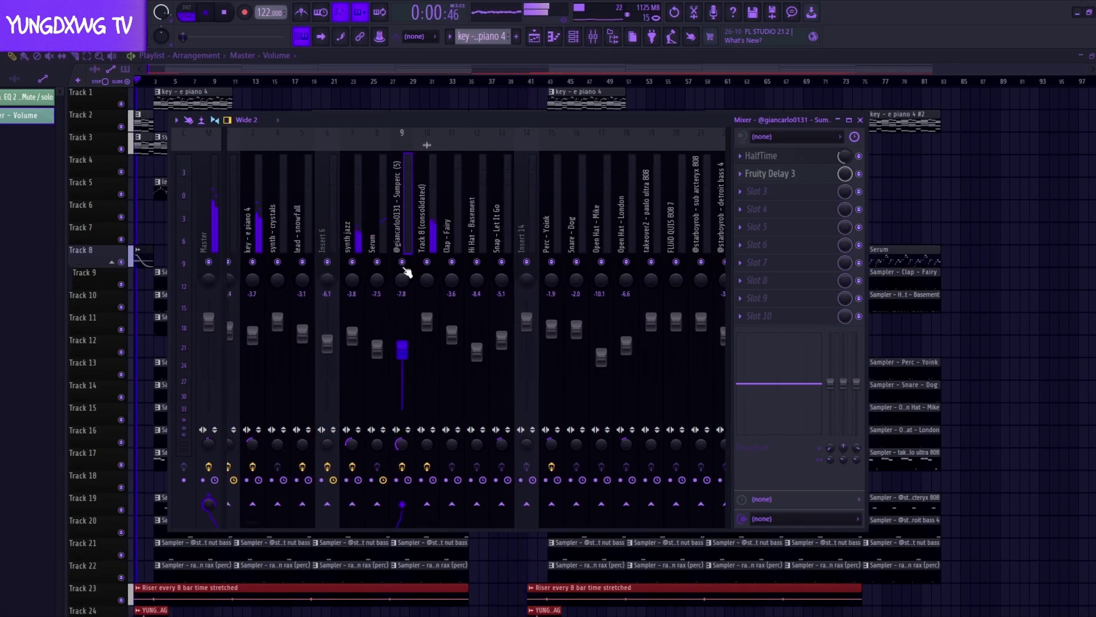
click(554, 83)
click(471, 83)
click(593, 38)
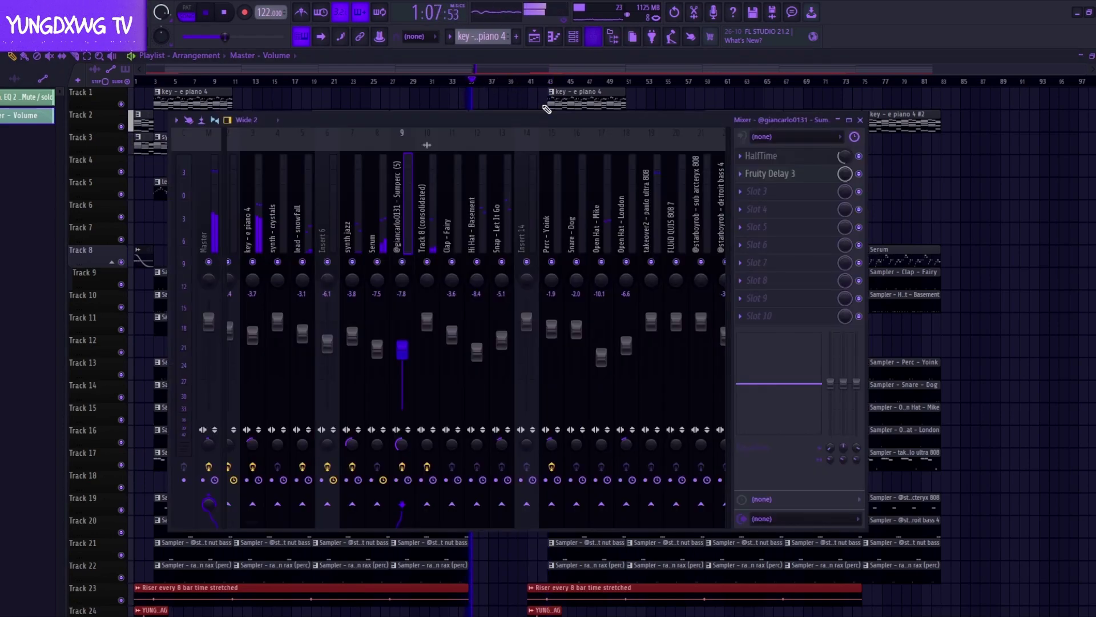
Lower the key - e piano 4 mixer track to -4.0 dB and the Serum track to -9.1 dB.
click(251, 243)
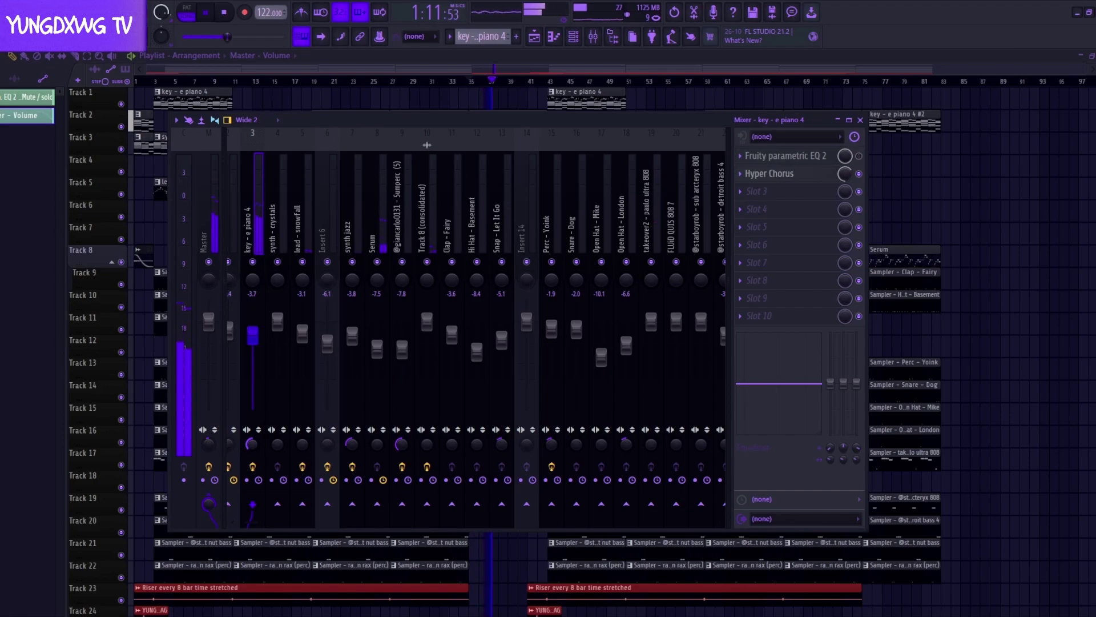
click(380, 245)
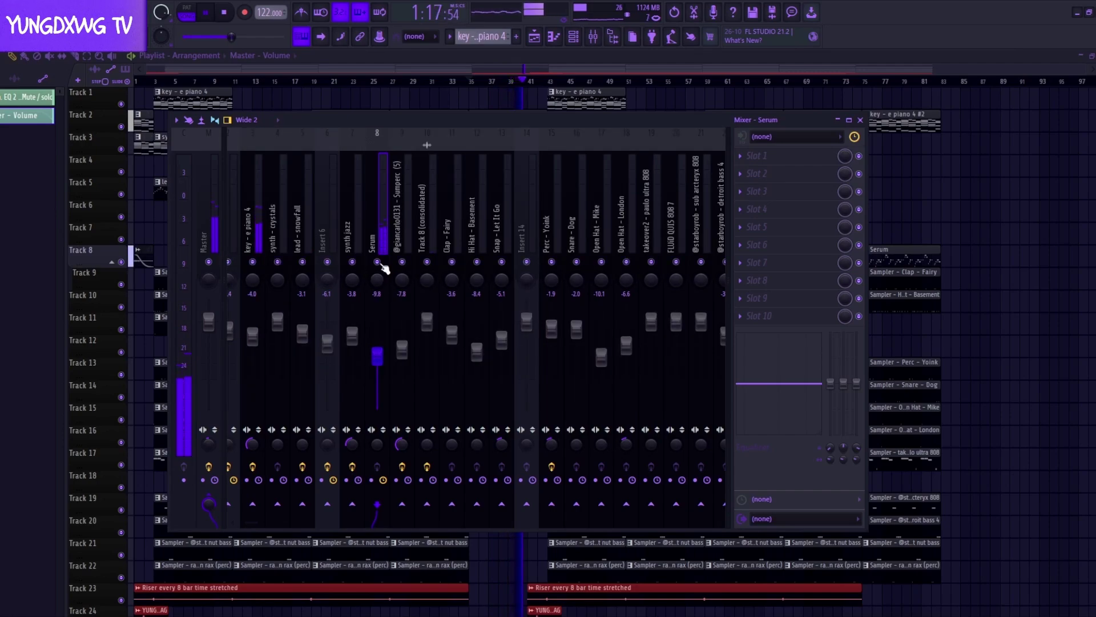
drag(387, 338, 387, 335)
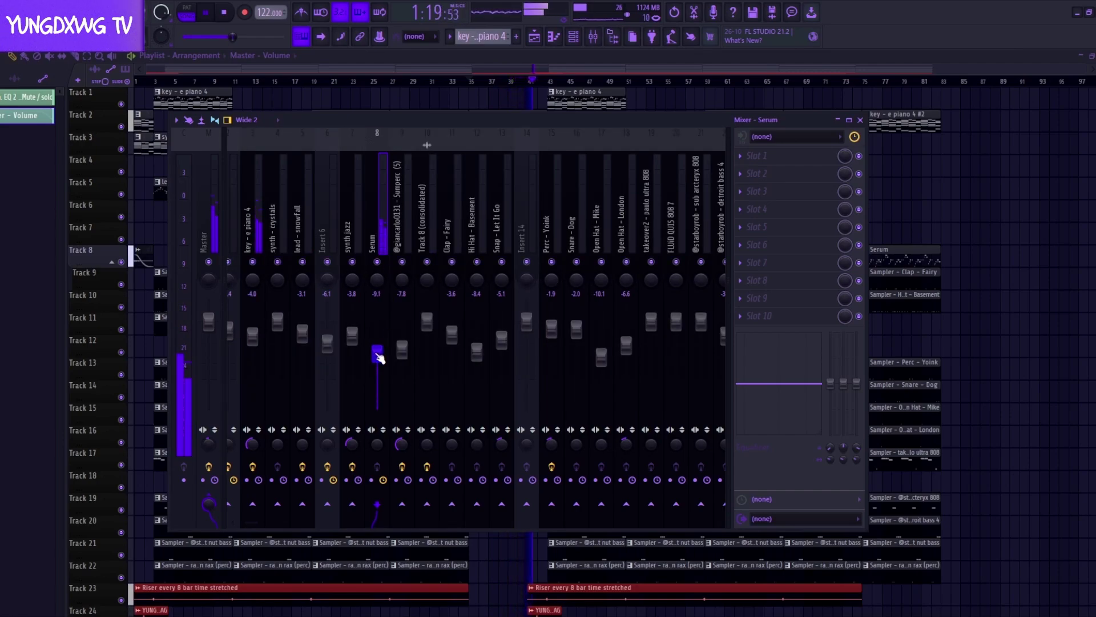
click(860, 120)
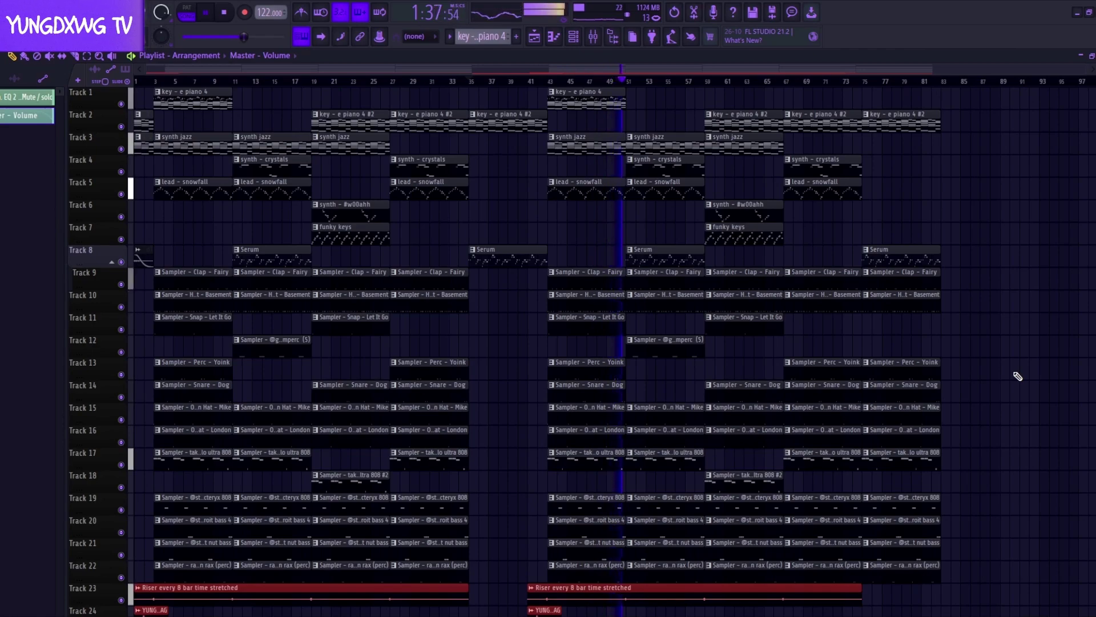
Stop playback and replay the arrangement from bar 1 to check its opening.
key(space)
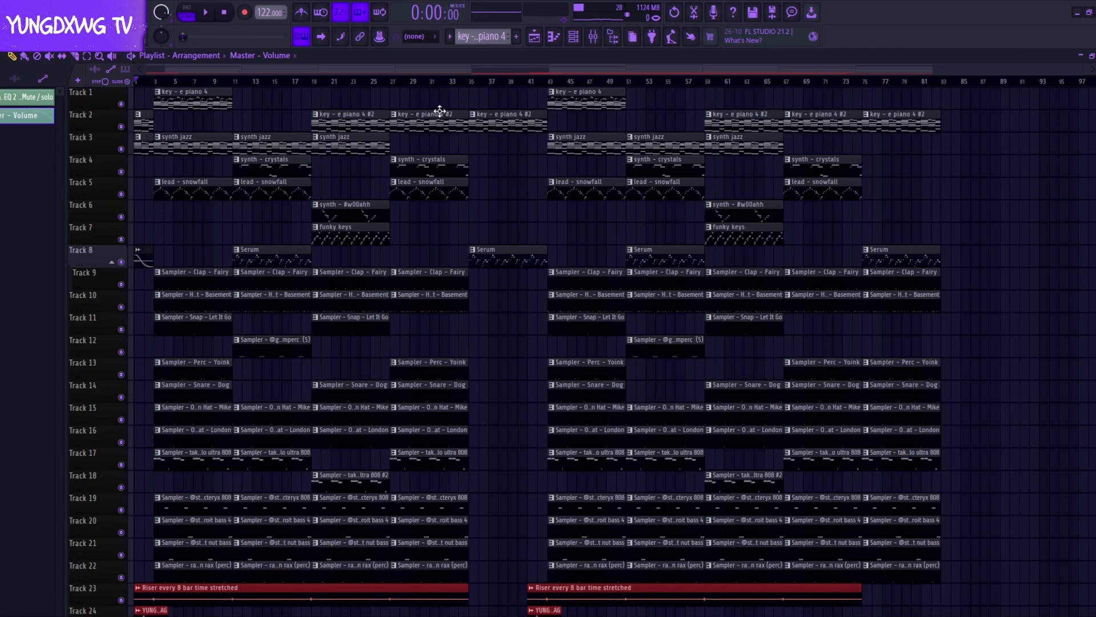
key(F7)
scroll(160, 165, down, 1)
scroll(158, 175, up, 1)
key(space)
scroll(306, 176, down, 2)
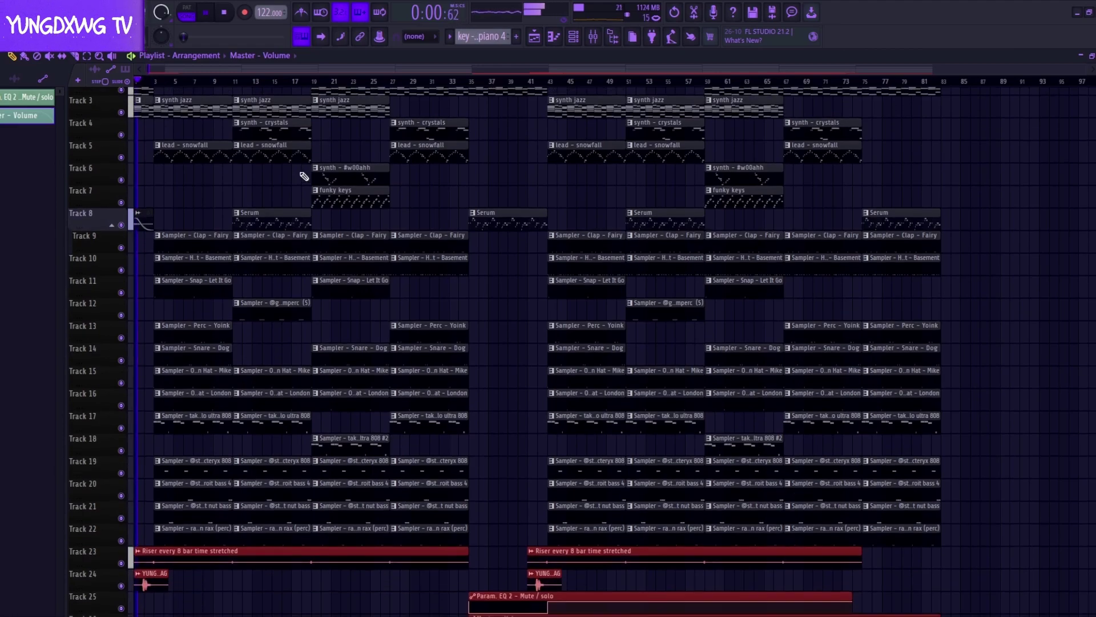
scroll(240, 170, up, 2)
Turn on auto-scrolling and play the arrangement from bar 1 with the opening bars shown close up.
key(space)
scroll(108, 188, up, 6)
scroll(194, 186, down, 3)
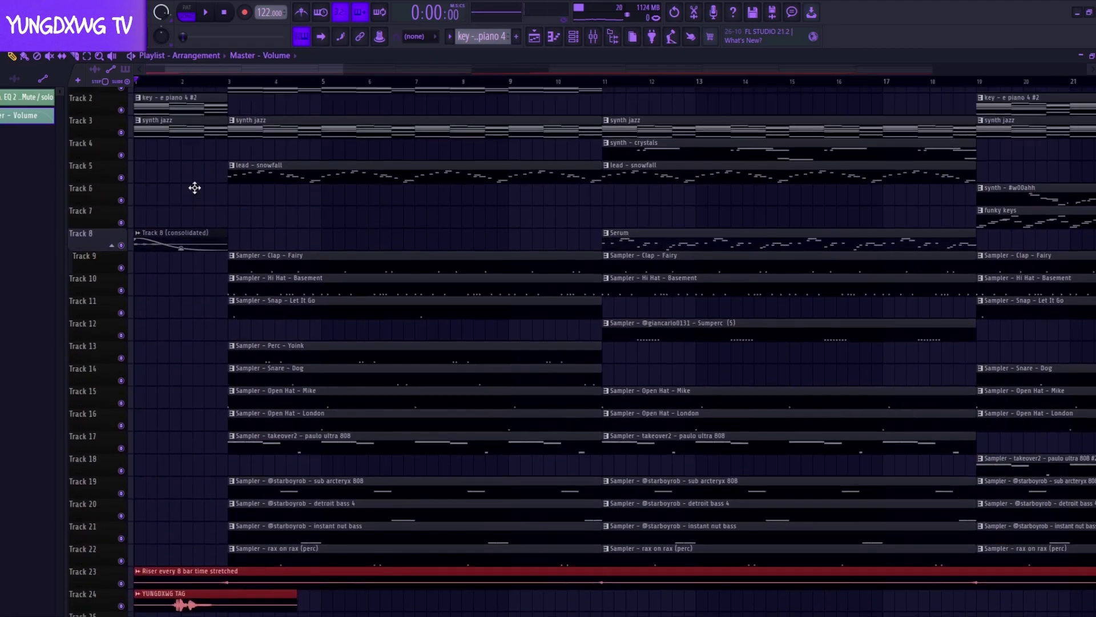
scroll(197, 193, up, 2)
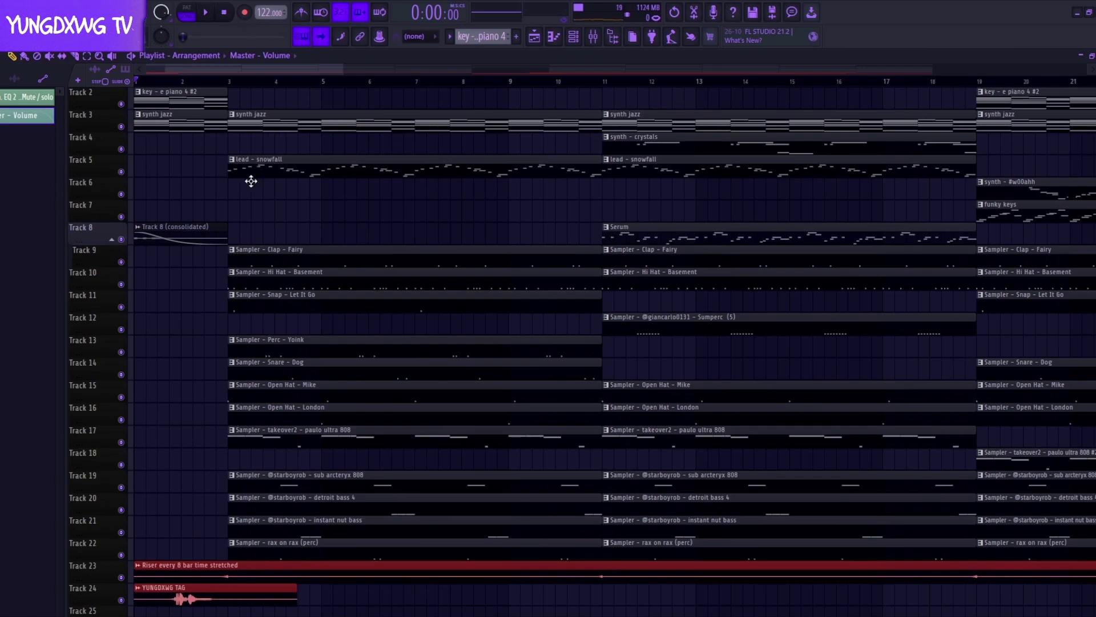
scroll(252, 181, up, 1)
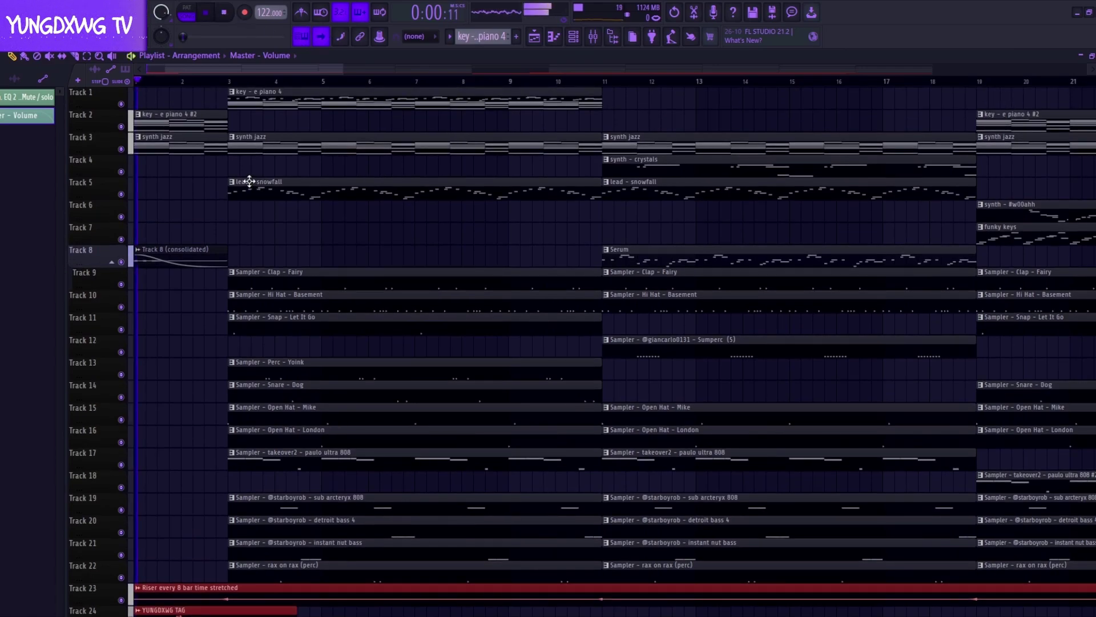
scroll(153, 221, up, 5)
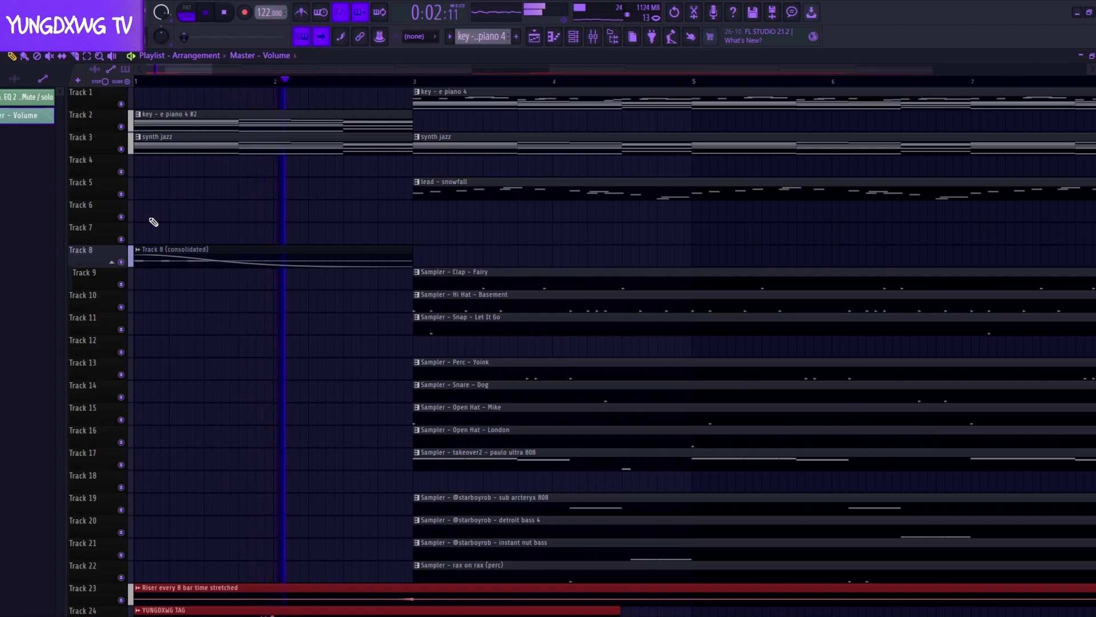